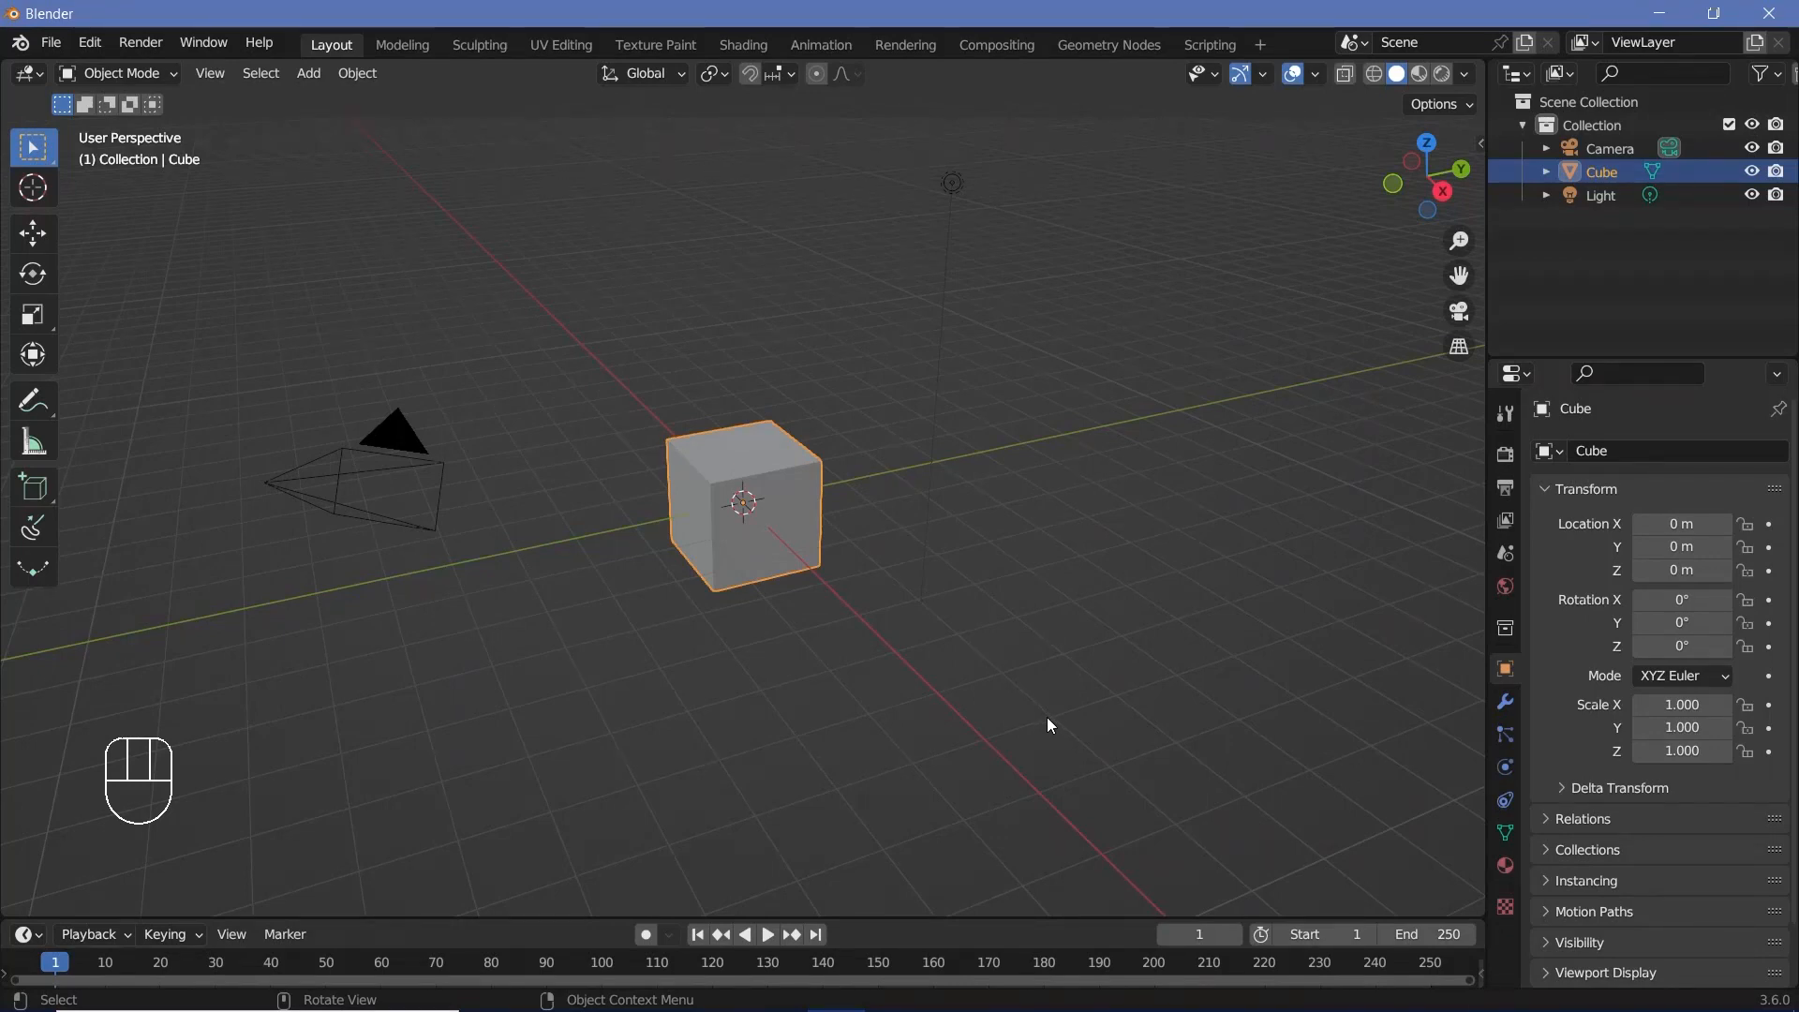
Split off a new area below the 3D viewport and turn it into a Geometry Node Editor.
middle_drag(671, 585, 751, 572)
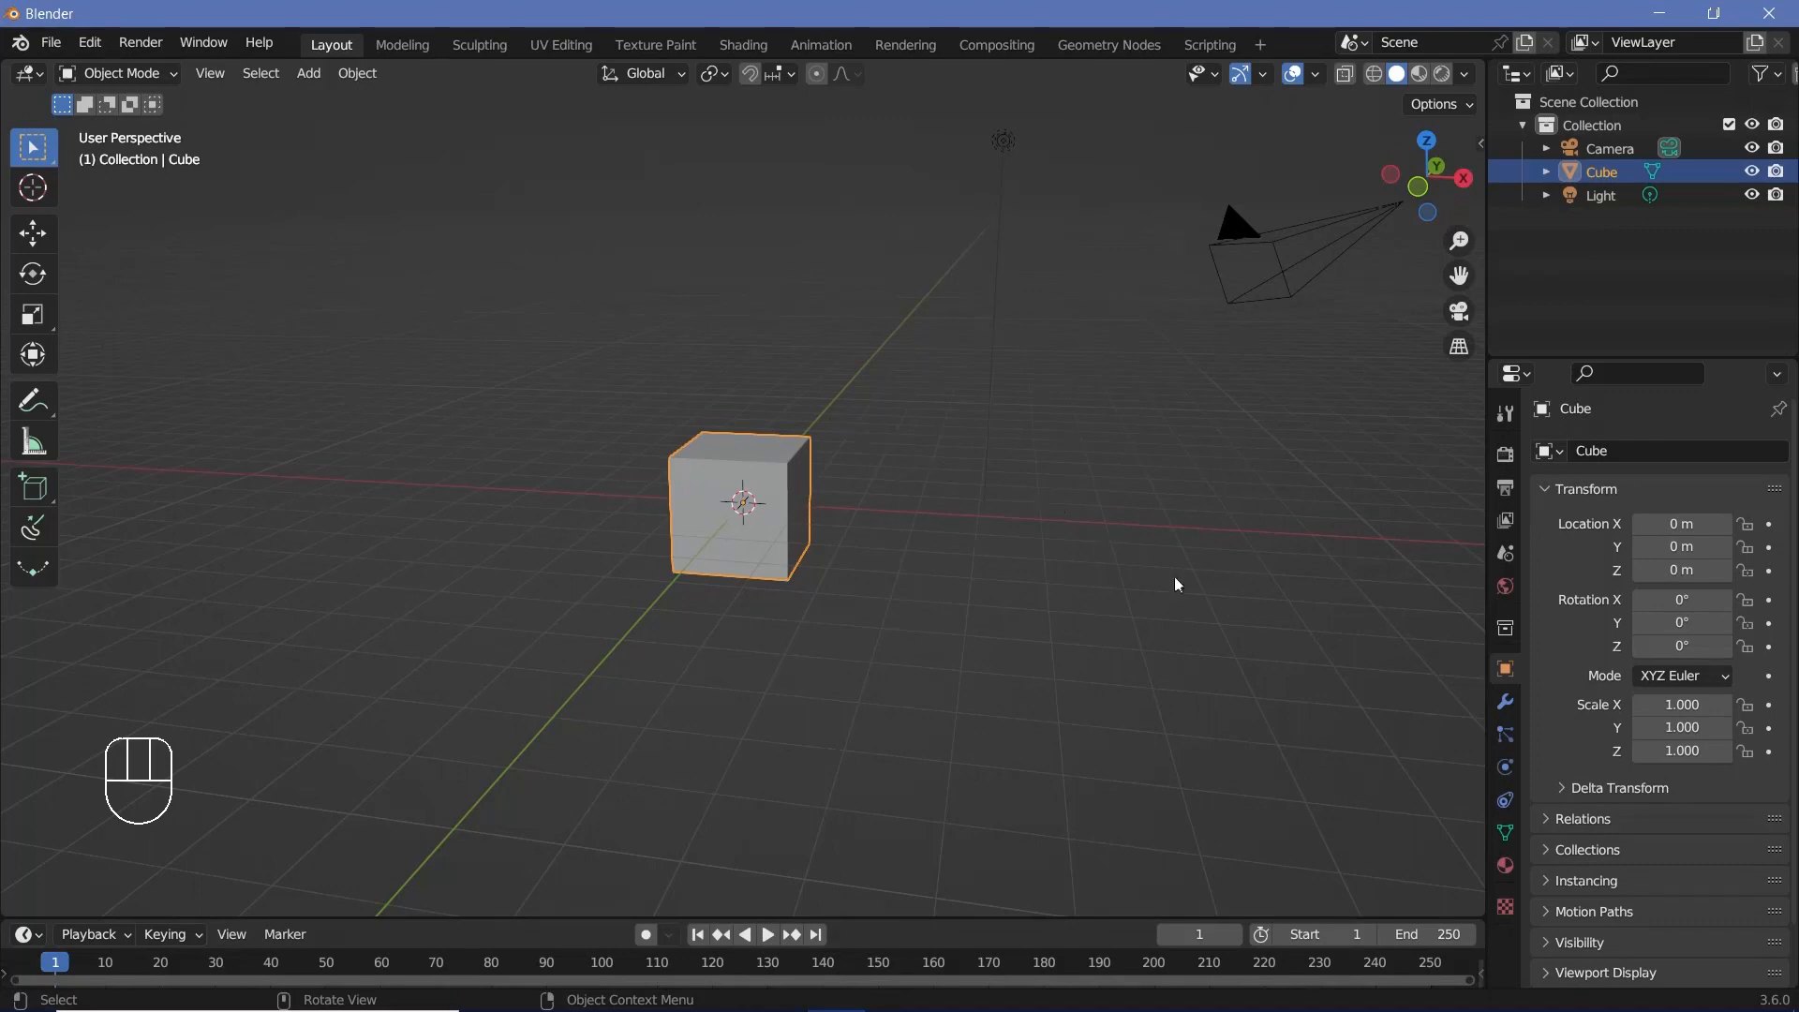
drag(1481, 914, 60, 579)
click(38, 575)
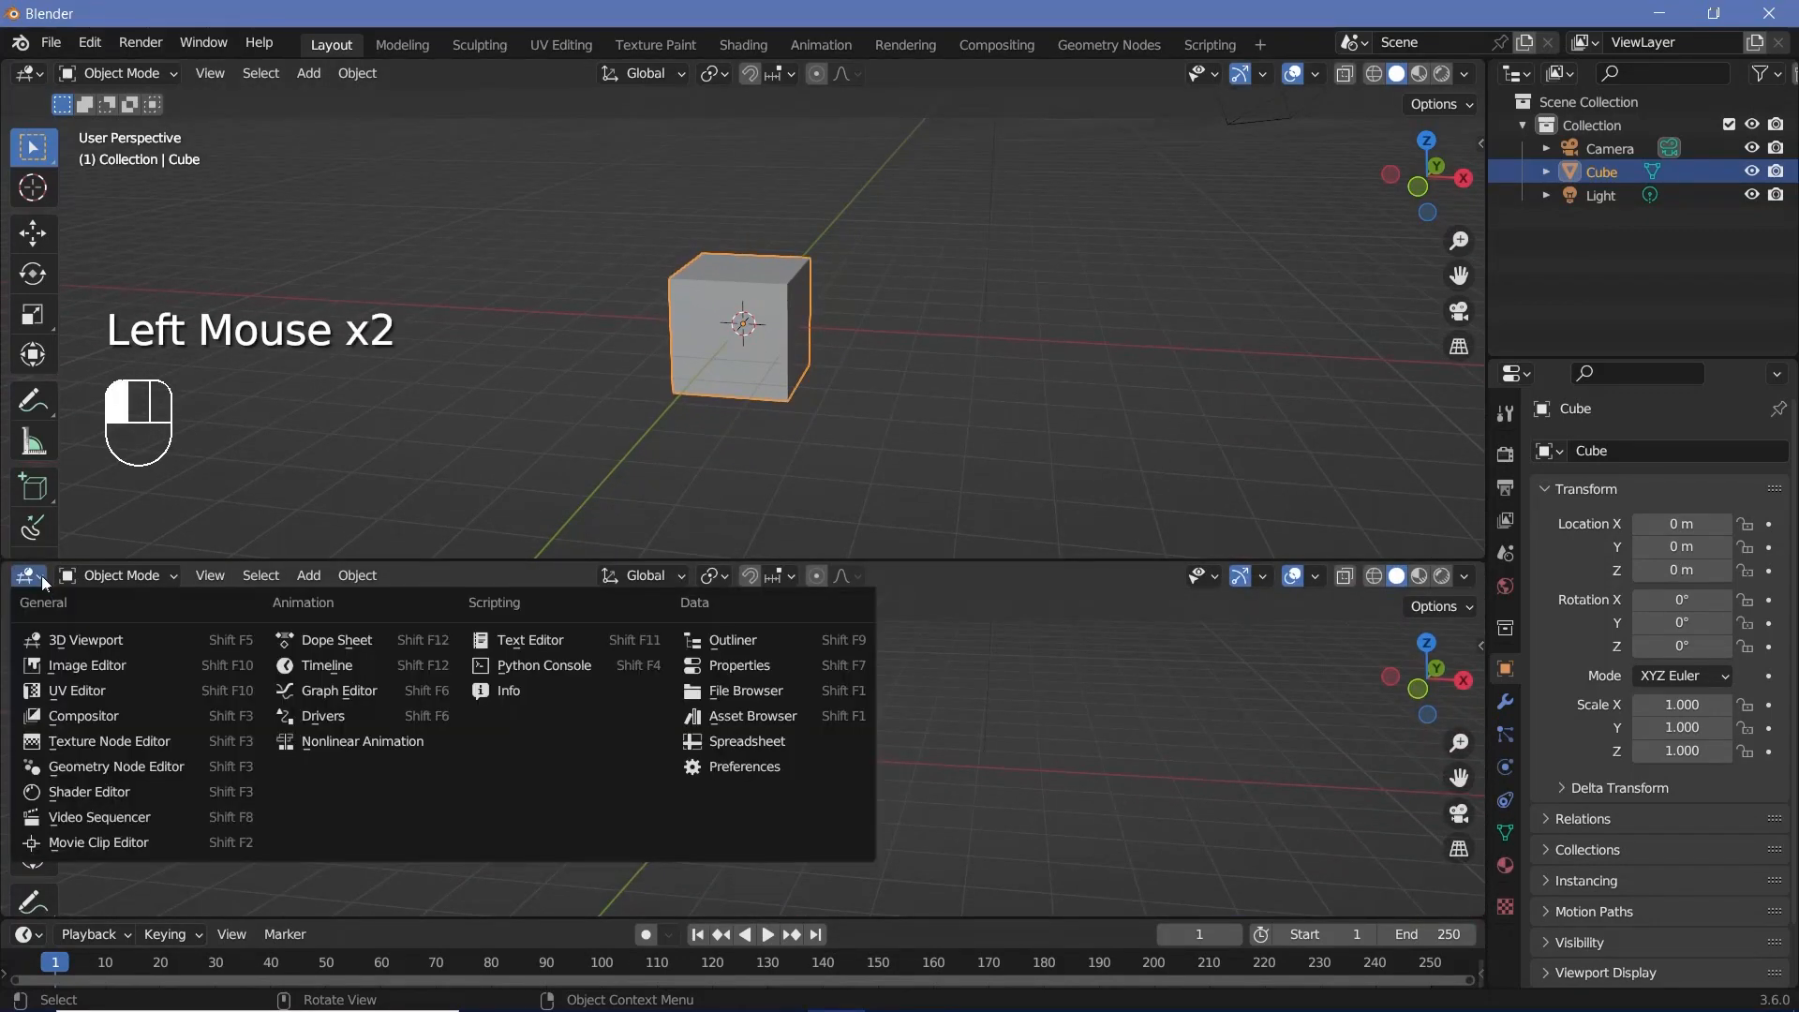
click(154, 766)
Create a new geometry node tree on the cube and delete its Group Input node.
click(718, 577)
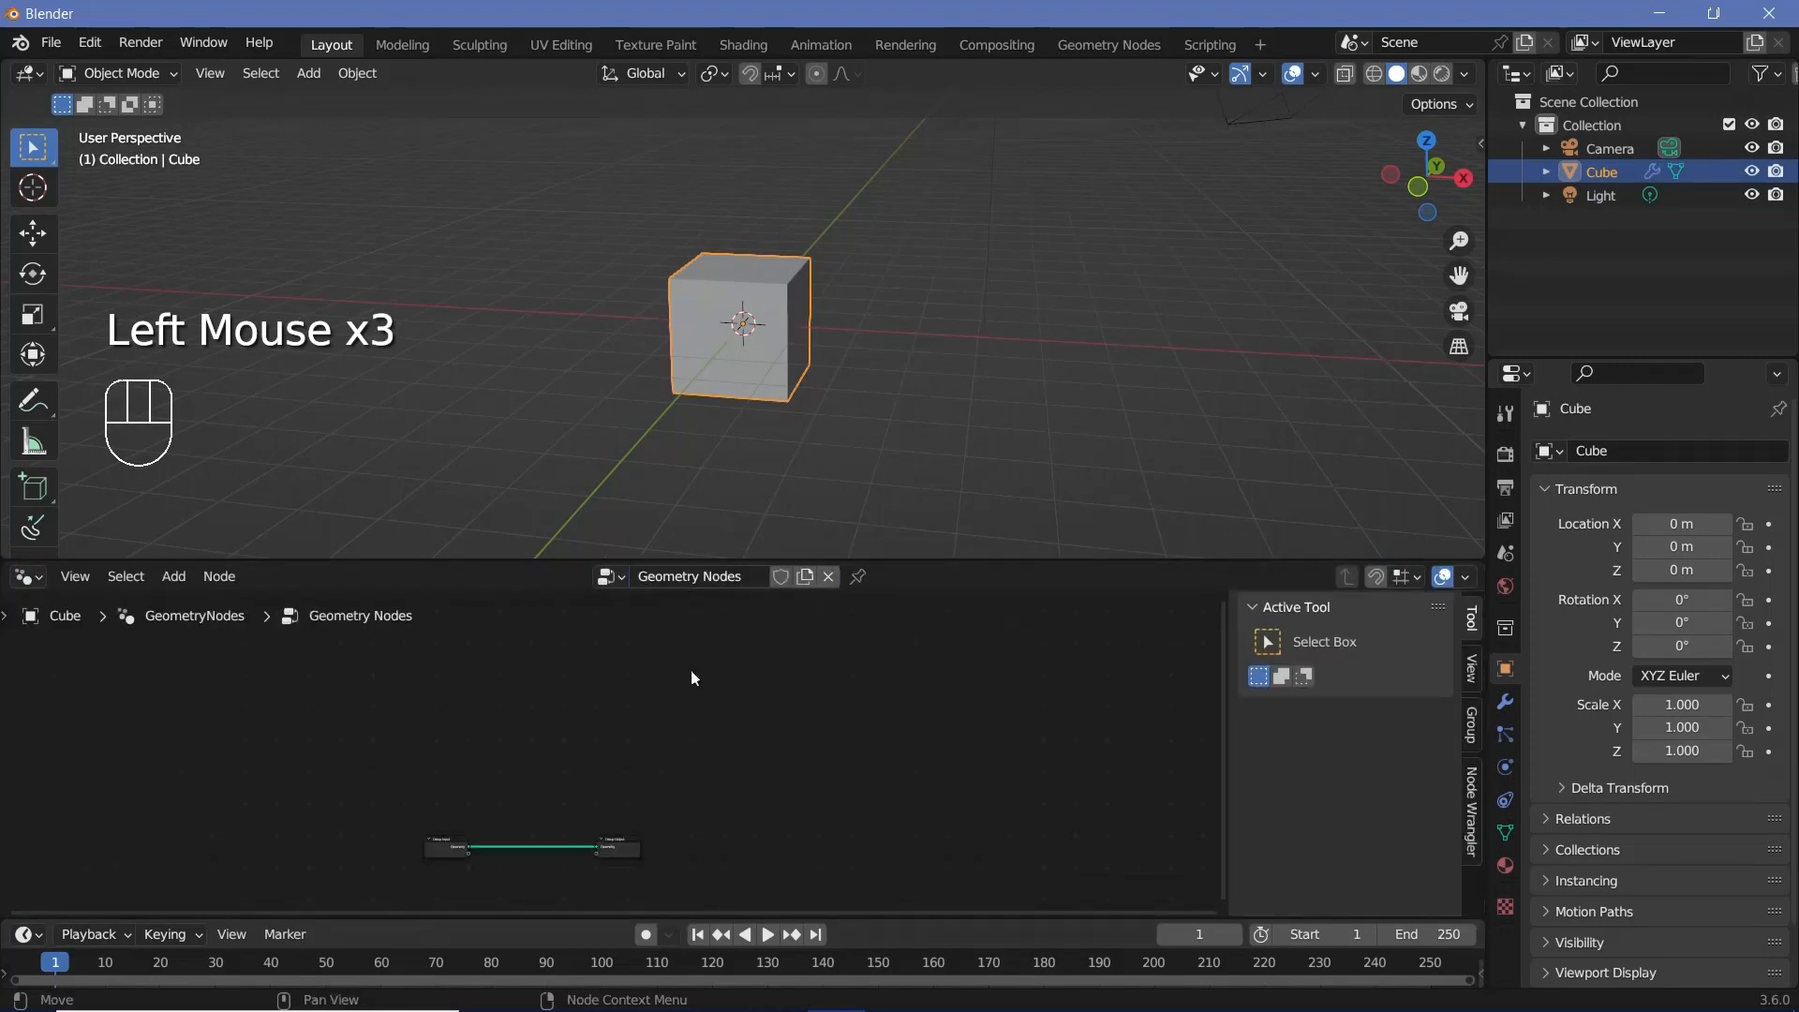
middle_drag(560, 835, 520, 735)
click(519, 735)
key(x)
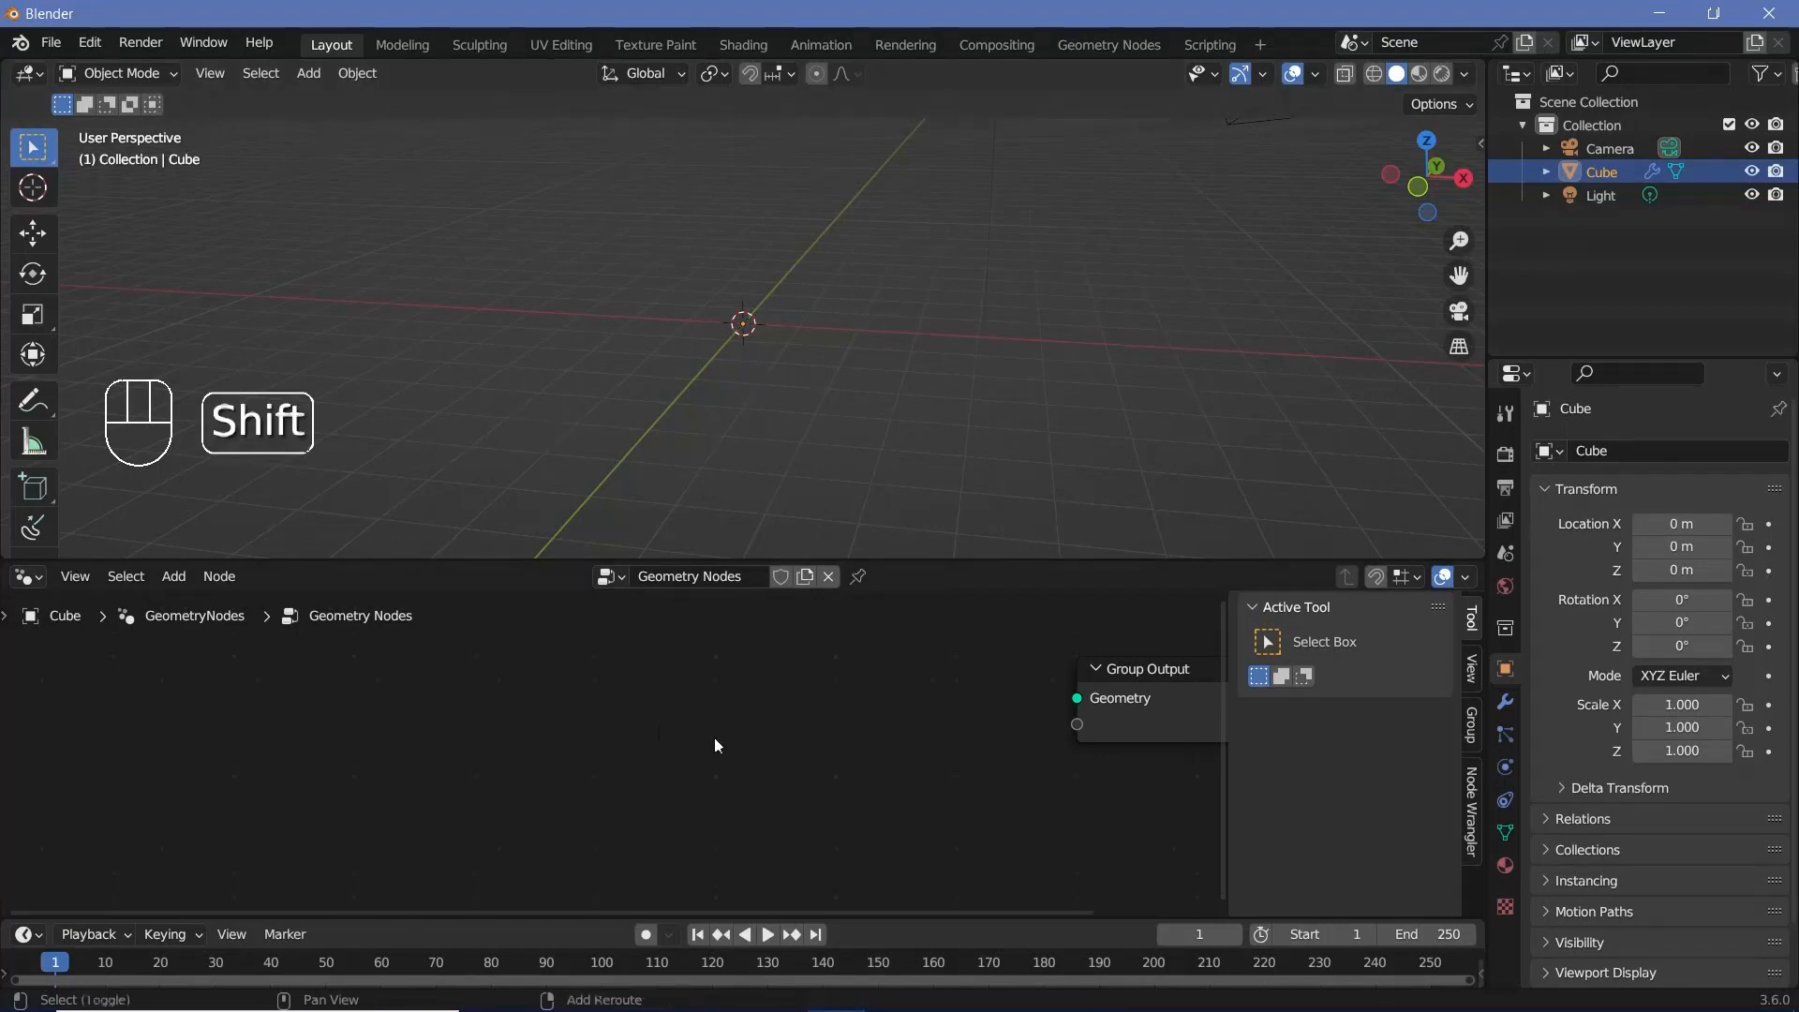
Add a Curve Line node and connect its Curve output to the Group Output's Geometry input.
key(shift+a)
mouse_move(663, 537)
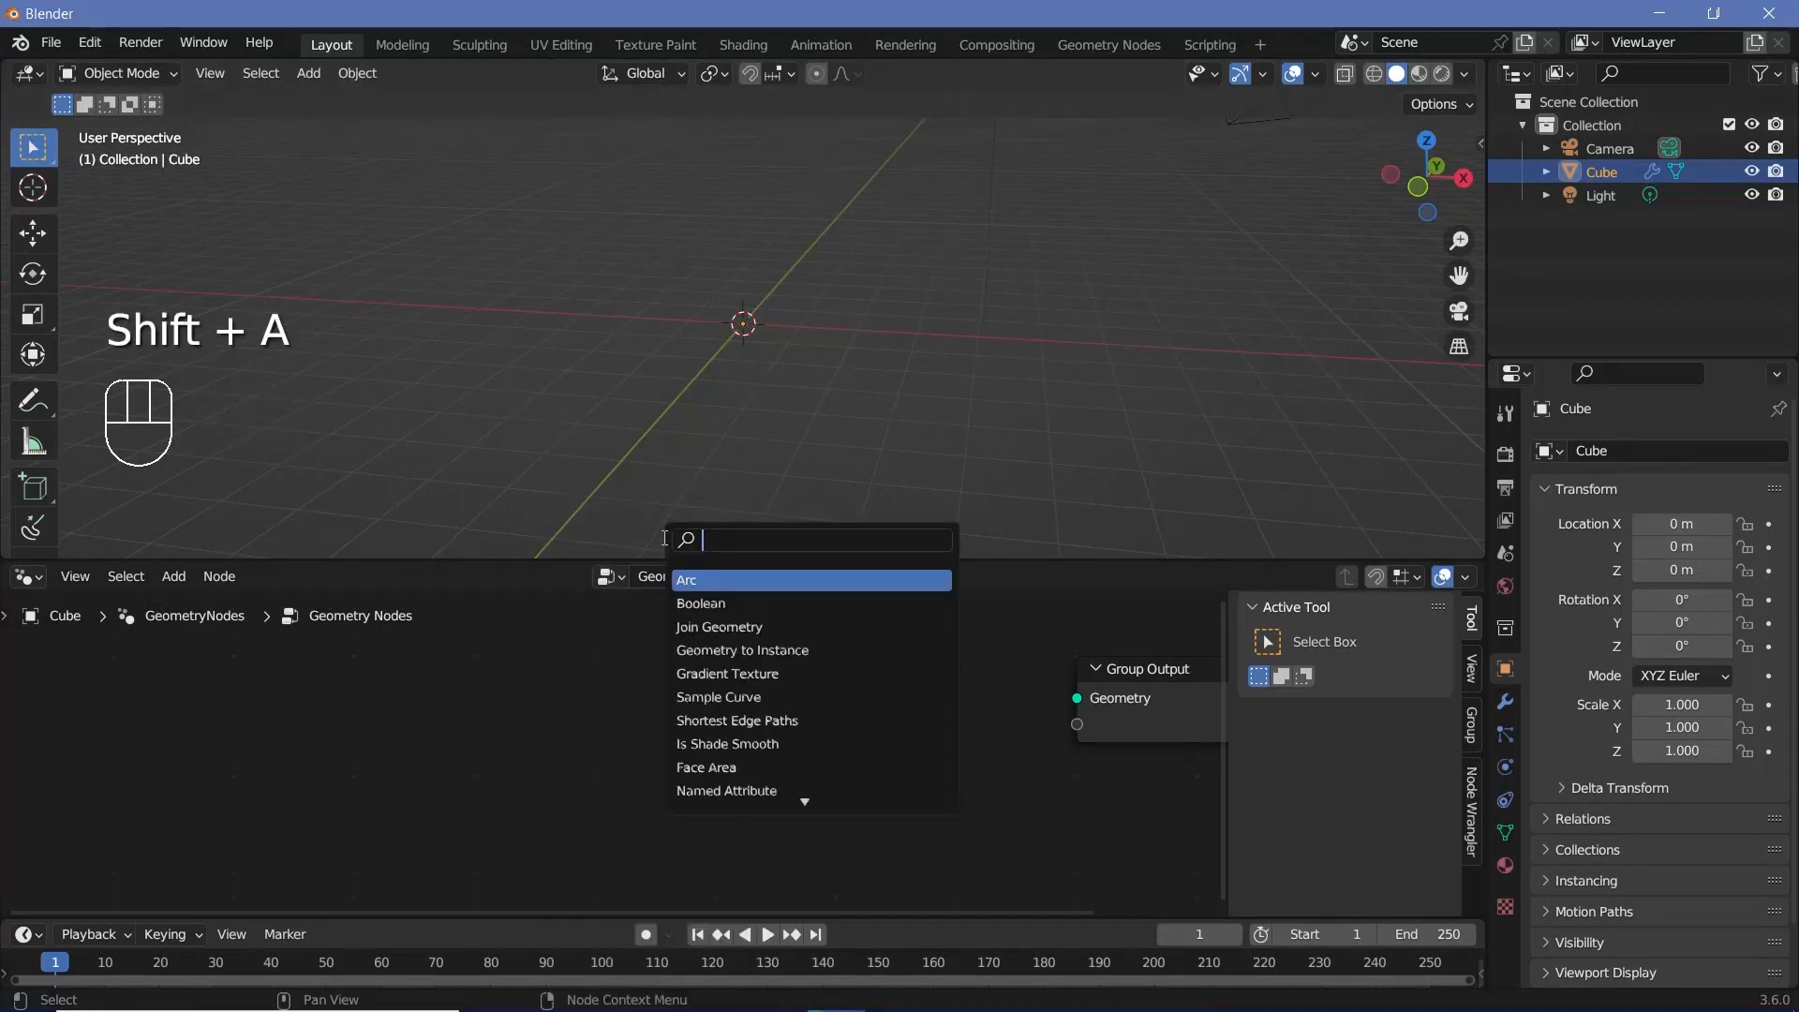
text(cir li)
key(Return)
click(452, 755)
drag(565, 676, 573, 675)
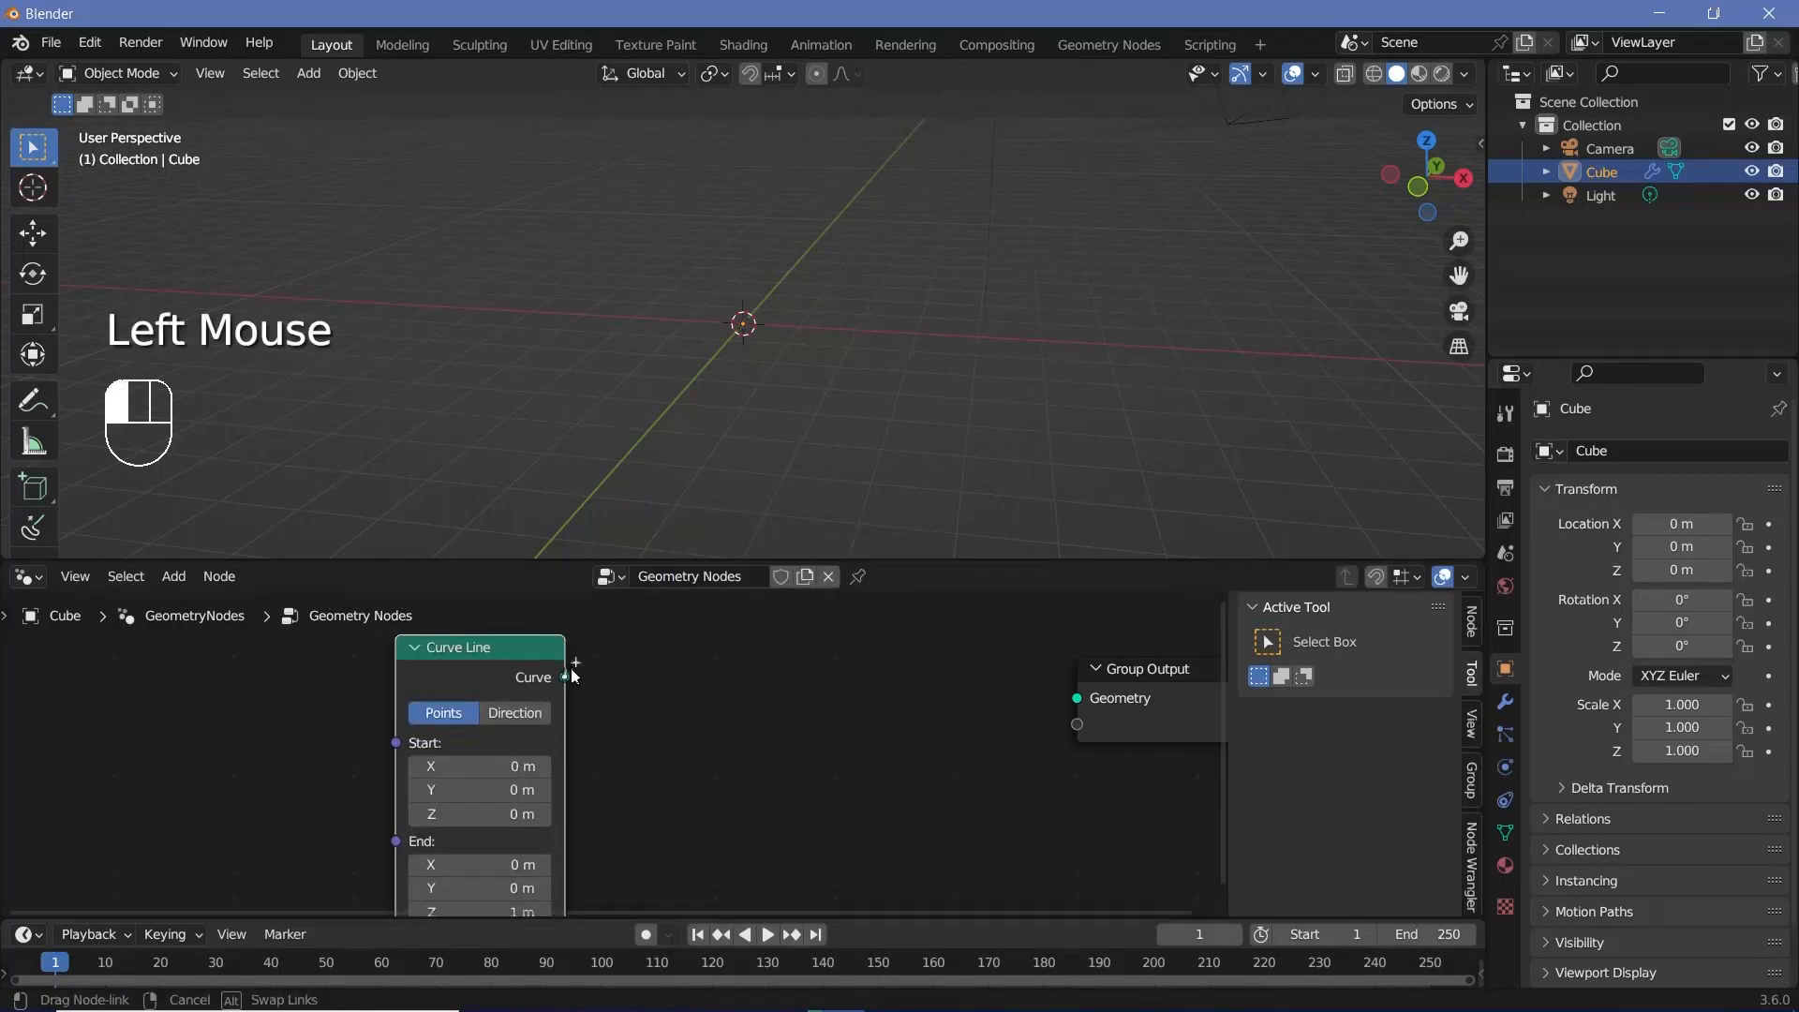
drag(1042, 660, 1073, 693)
middle_drag(716, 294, 731, 324)
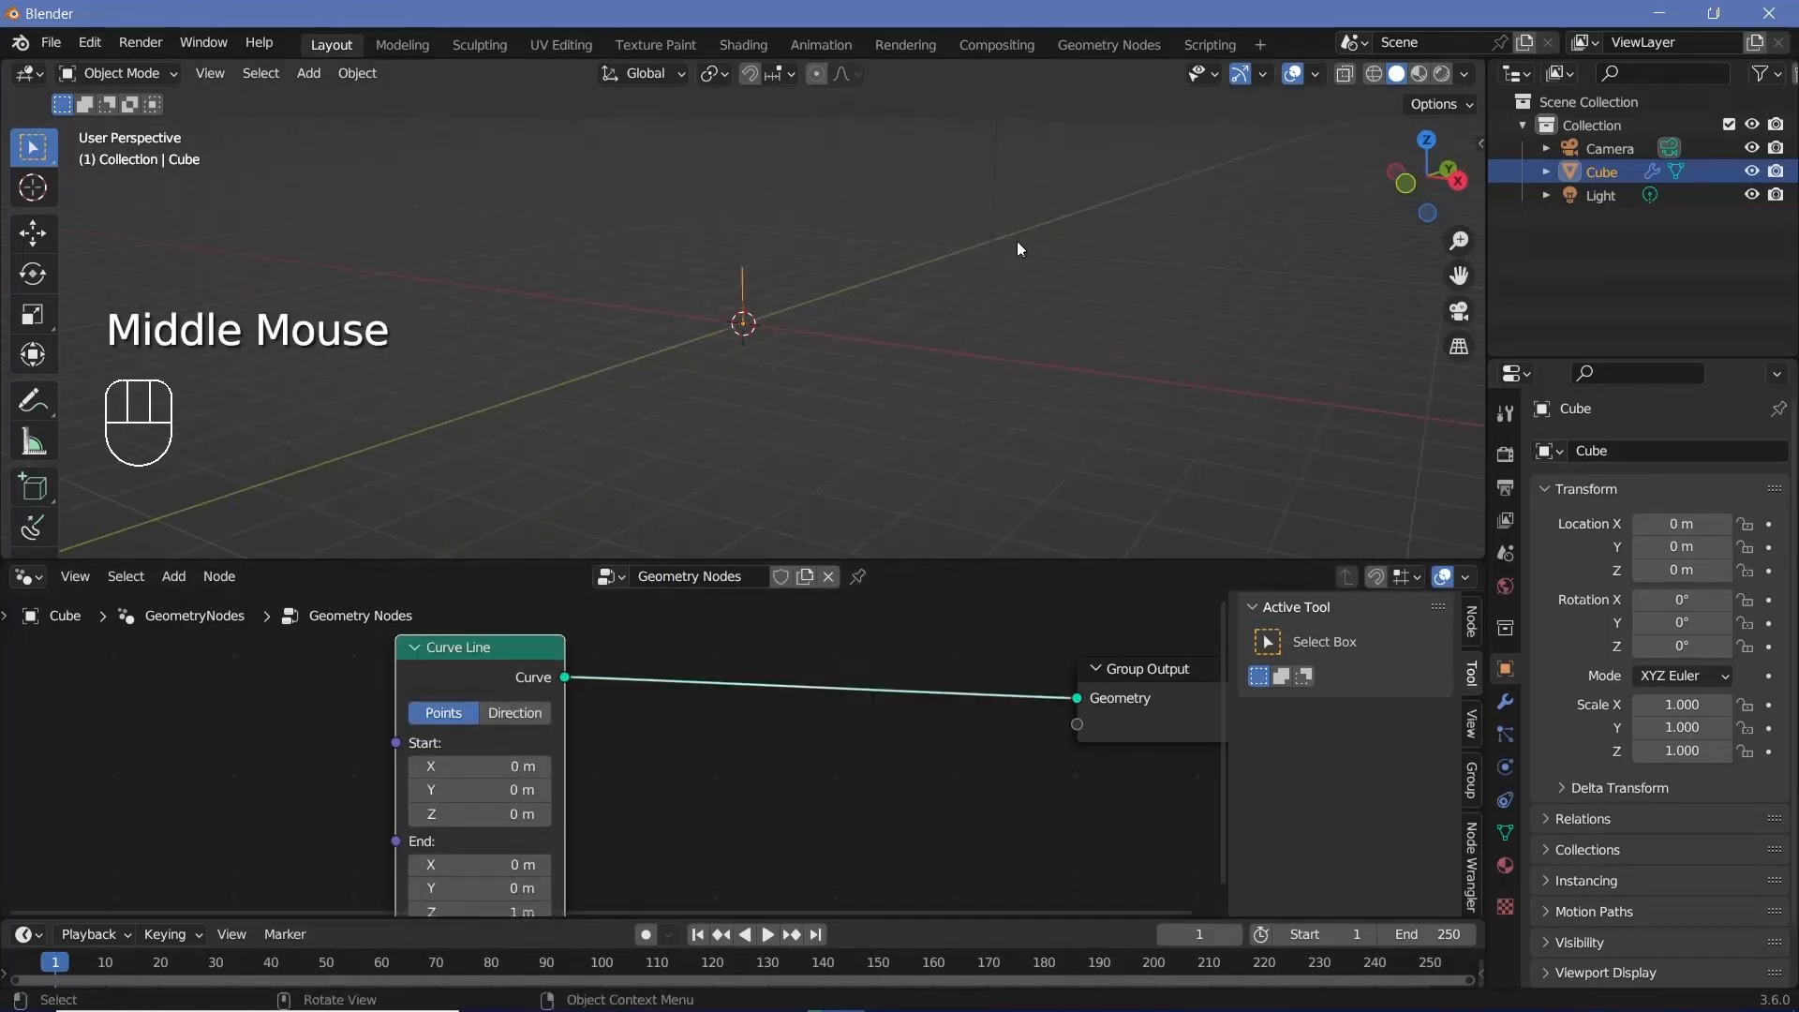
Set the Curve Line's end point to Y 10 m and Z 0 m, and move the node farther from Group Output.
middle_drag(786, 713, 946, 587)
click(639, 787)
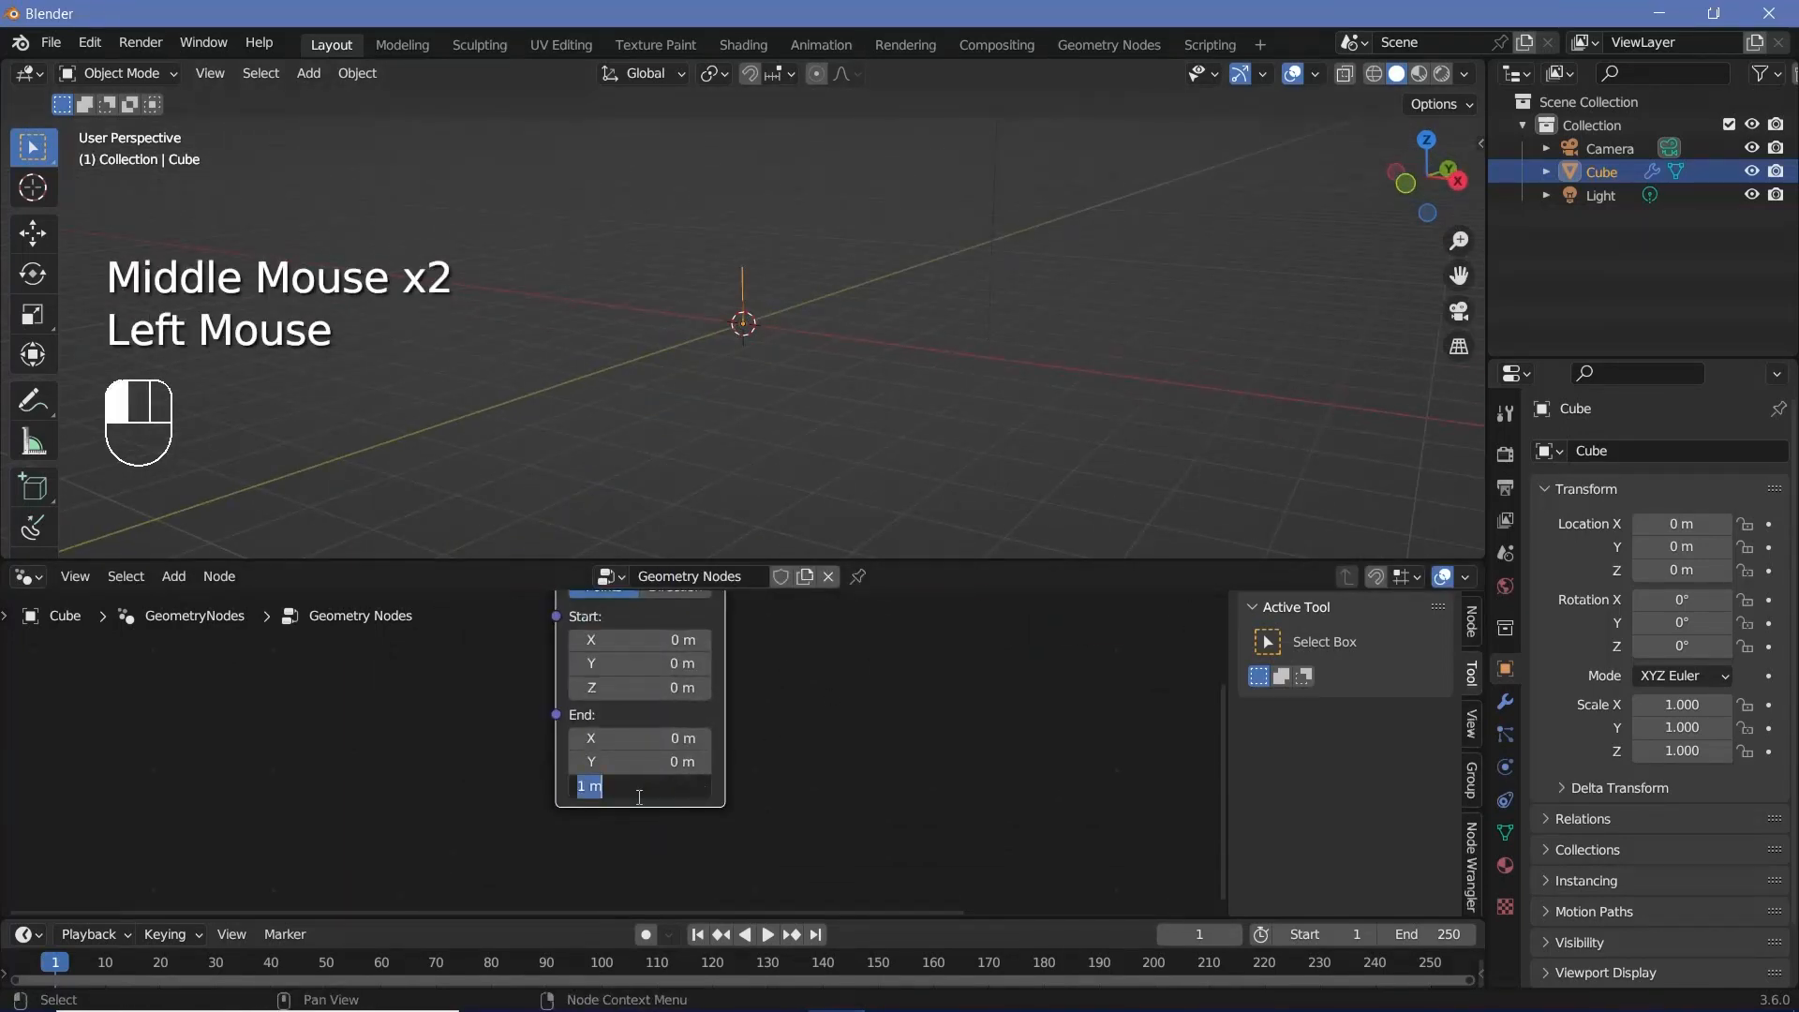
text(0)
key(Return)
double_click(650, 764)
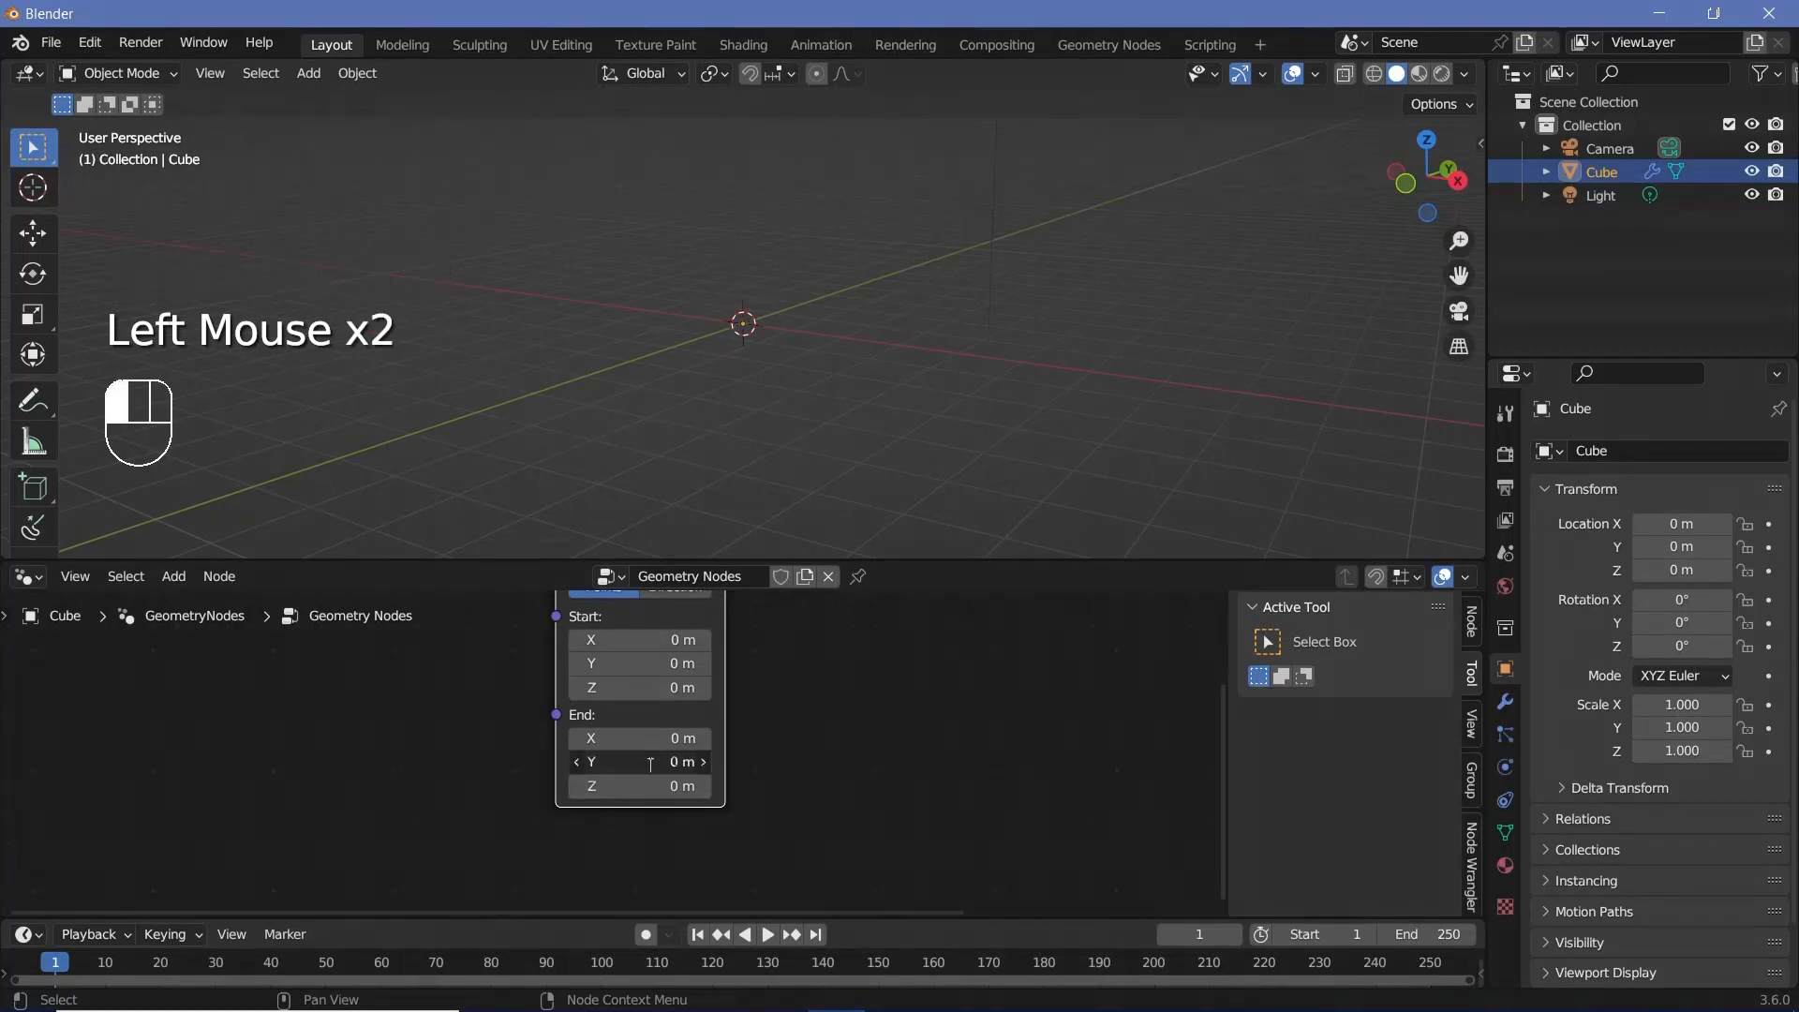
text(10)
key(Return)
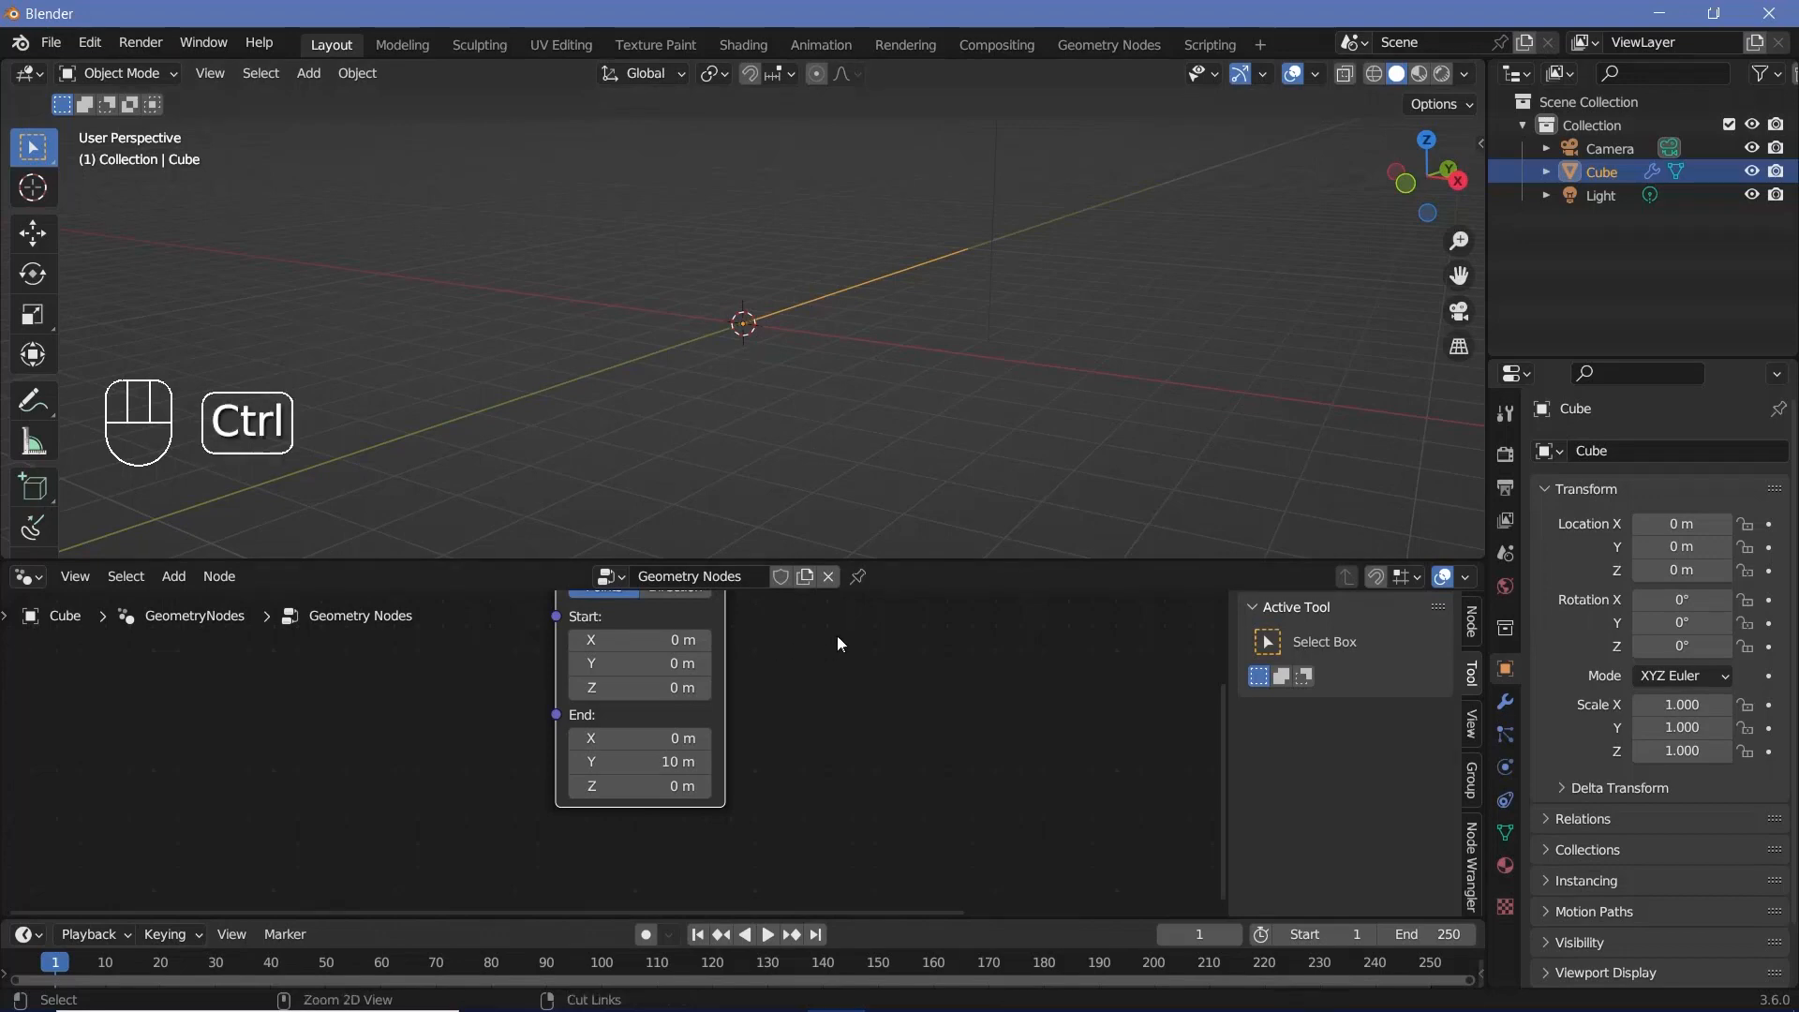
ctrl+middle_drag(836, 635, 834, 688)
middle_drag(834, 689, 824, 757)
drag(689, 675, 150, 682)
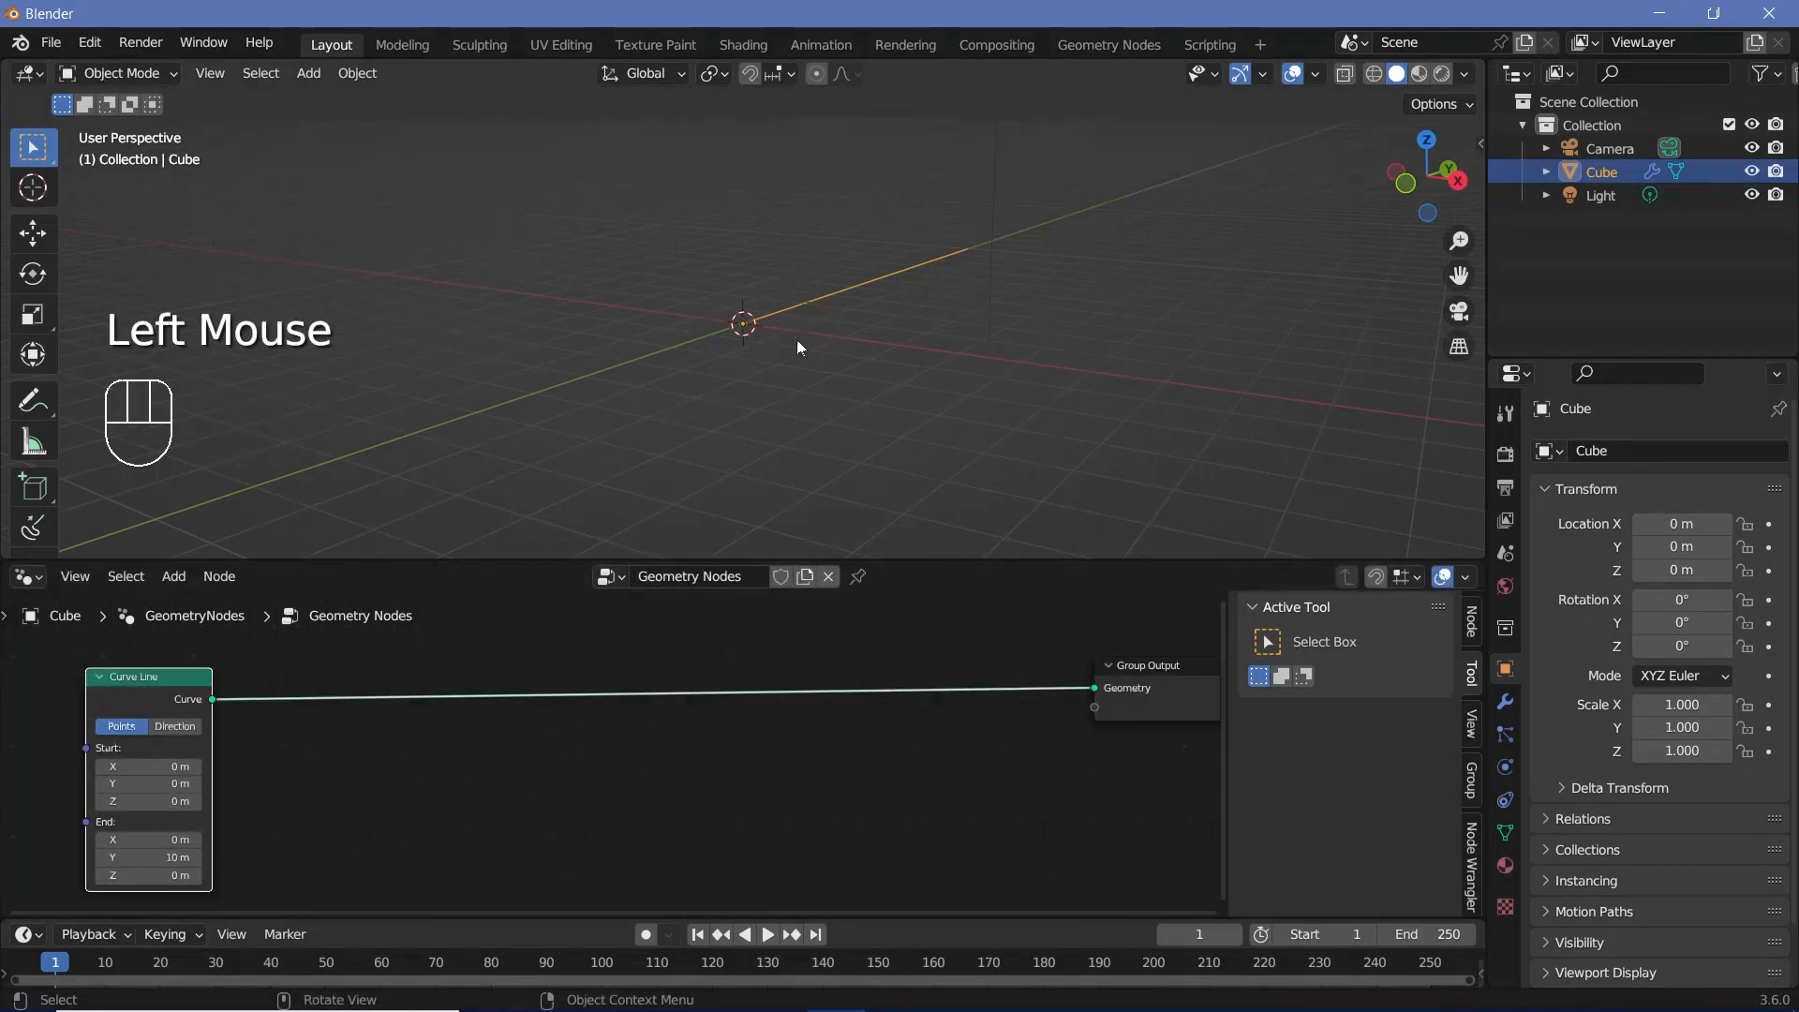
Insert a Curve to Mesh node on the link between Curve Line and Group Output.
key(shift+a)
click(553, 492)
text(cru)
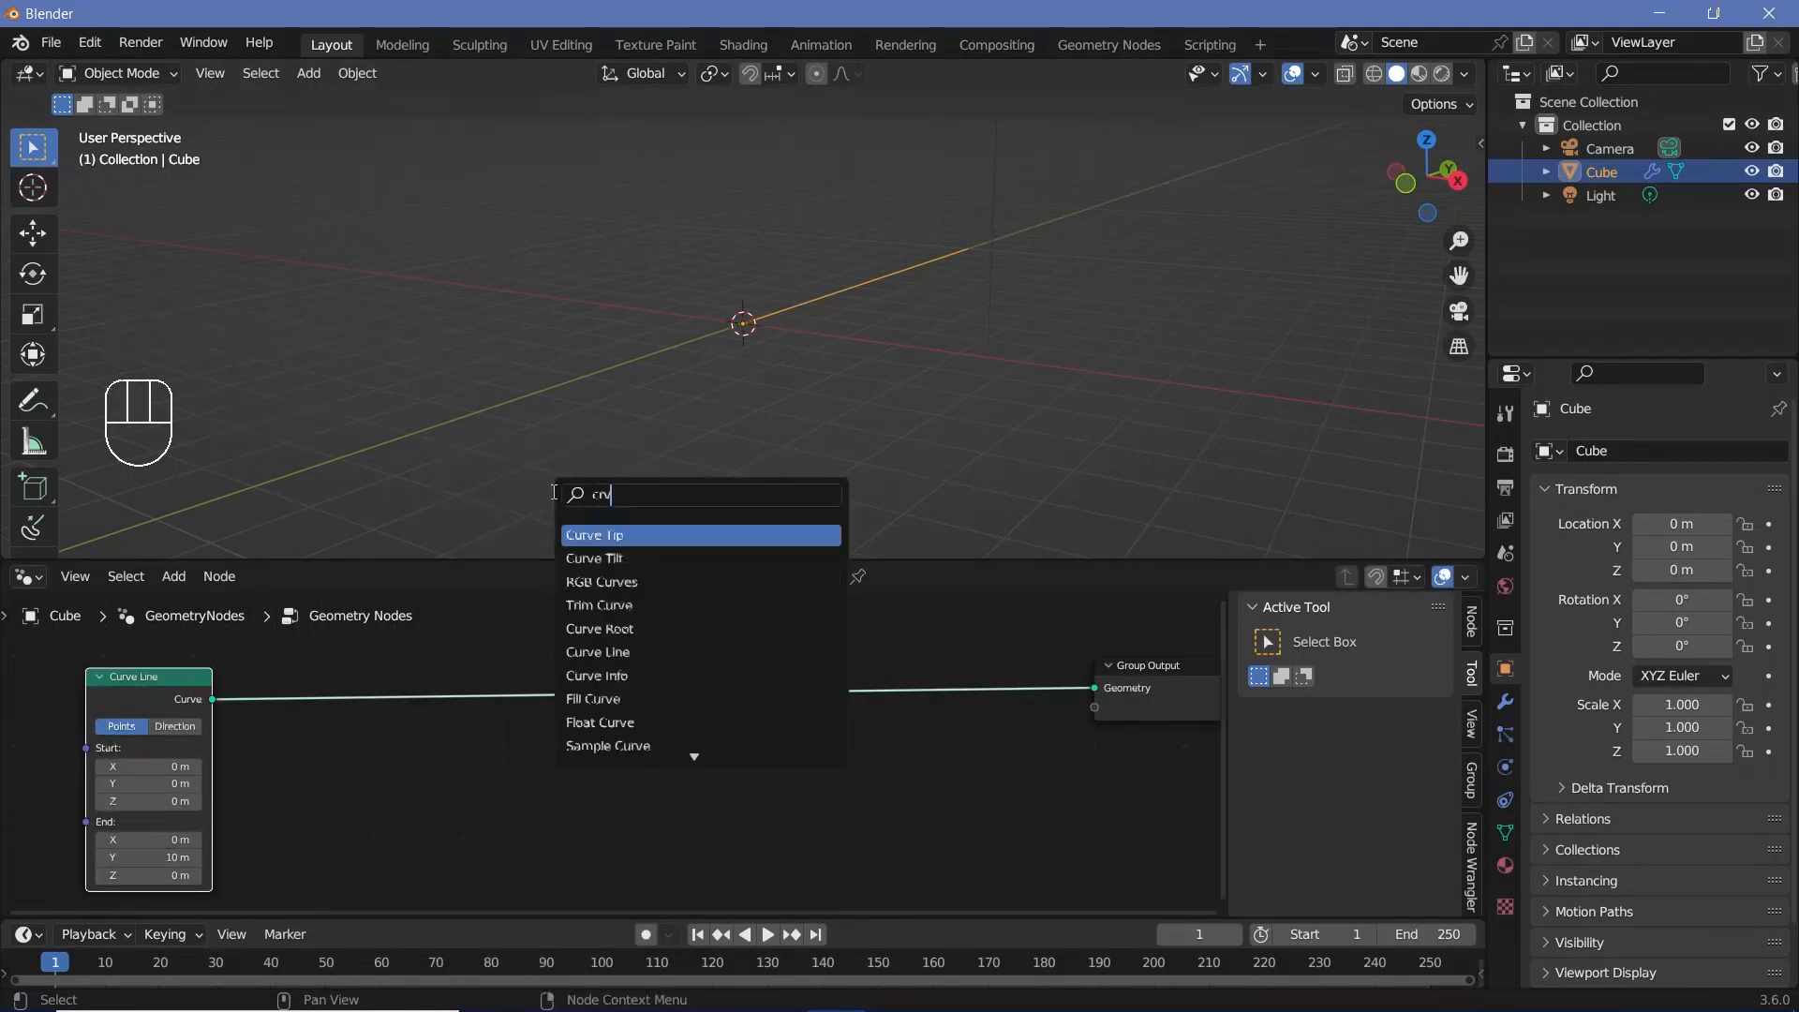
key(BackSpace)
key(BackSpace)
text(urve to mes)
key(Return)
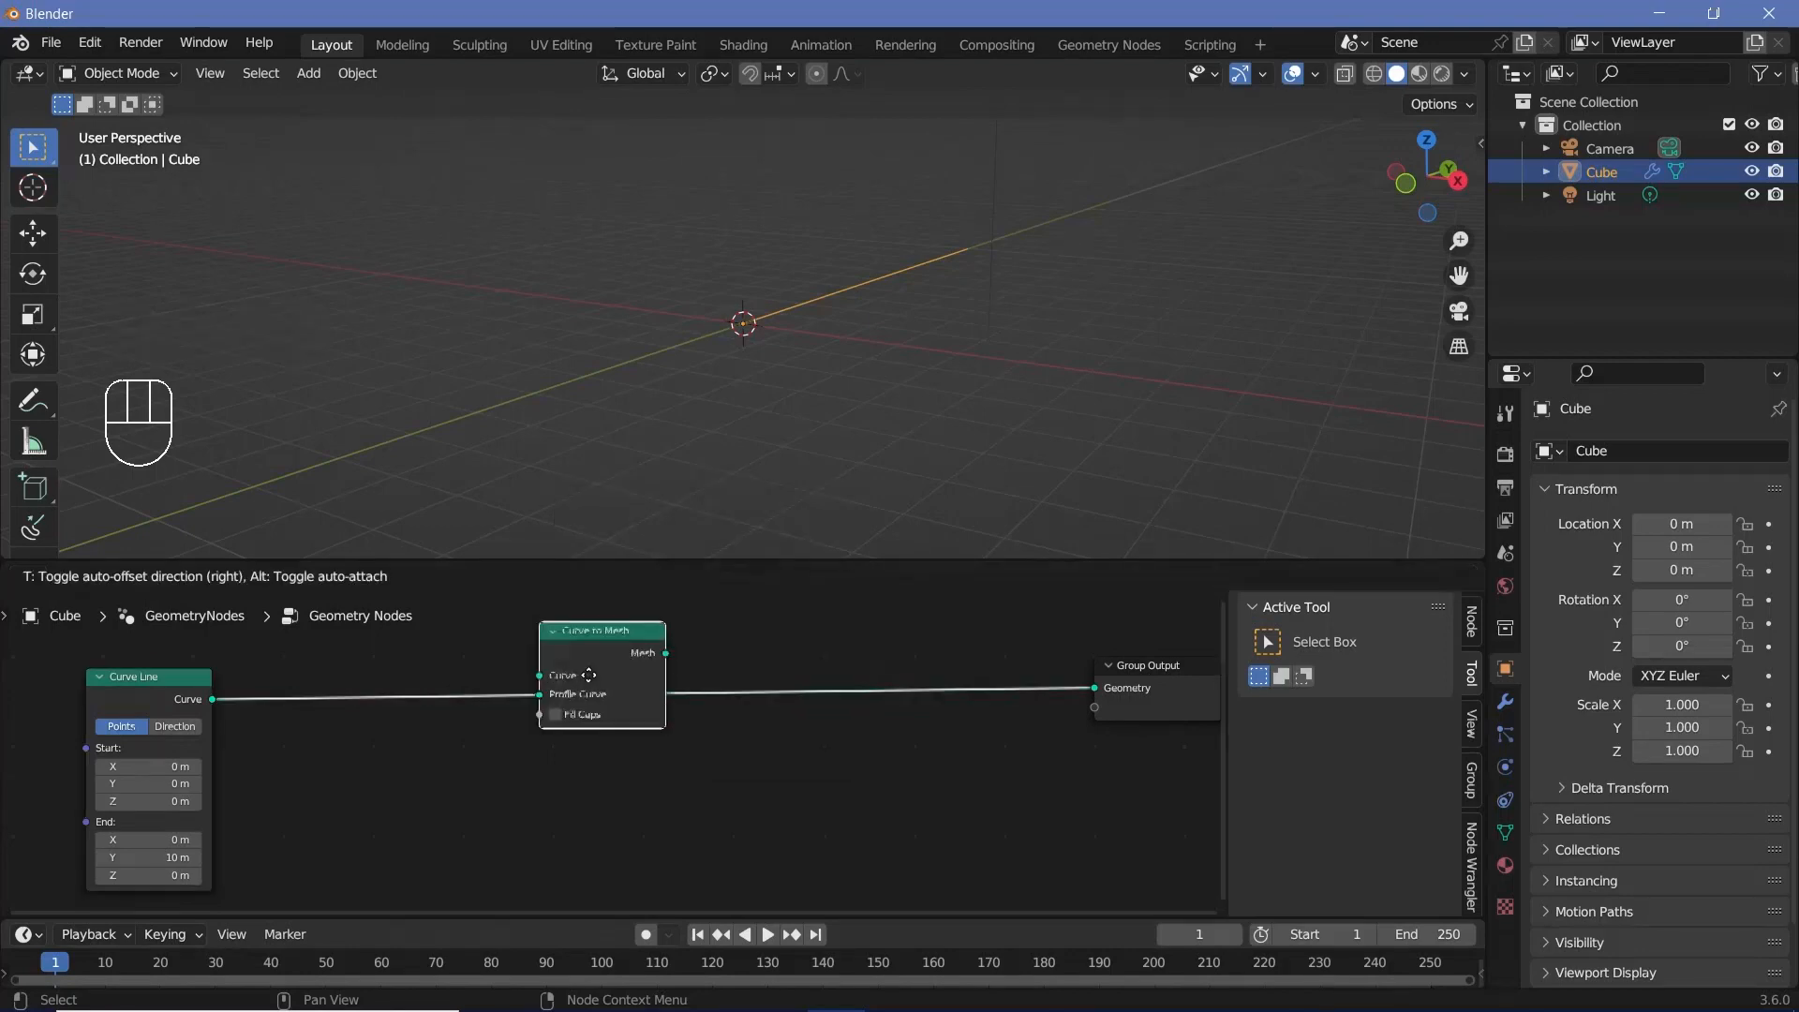
click(576, 741)
Add a Curve Circle node and connect it to the Profile Curve input of Curve to Mesh.
middle_drag(576, 740, 629, 718)
key(shift+a)
click(587, 488)
text(curve ci)
key(Return)
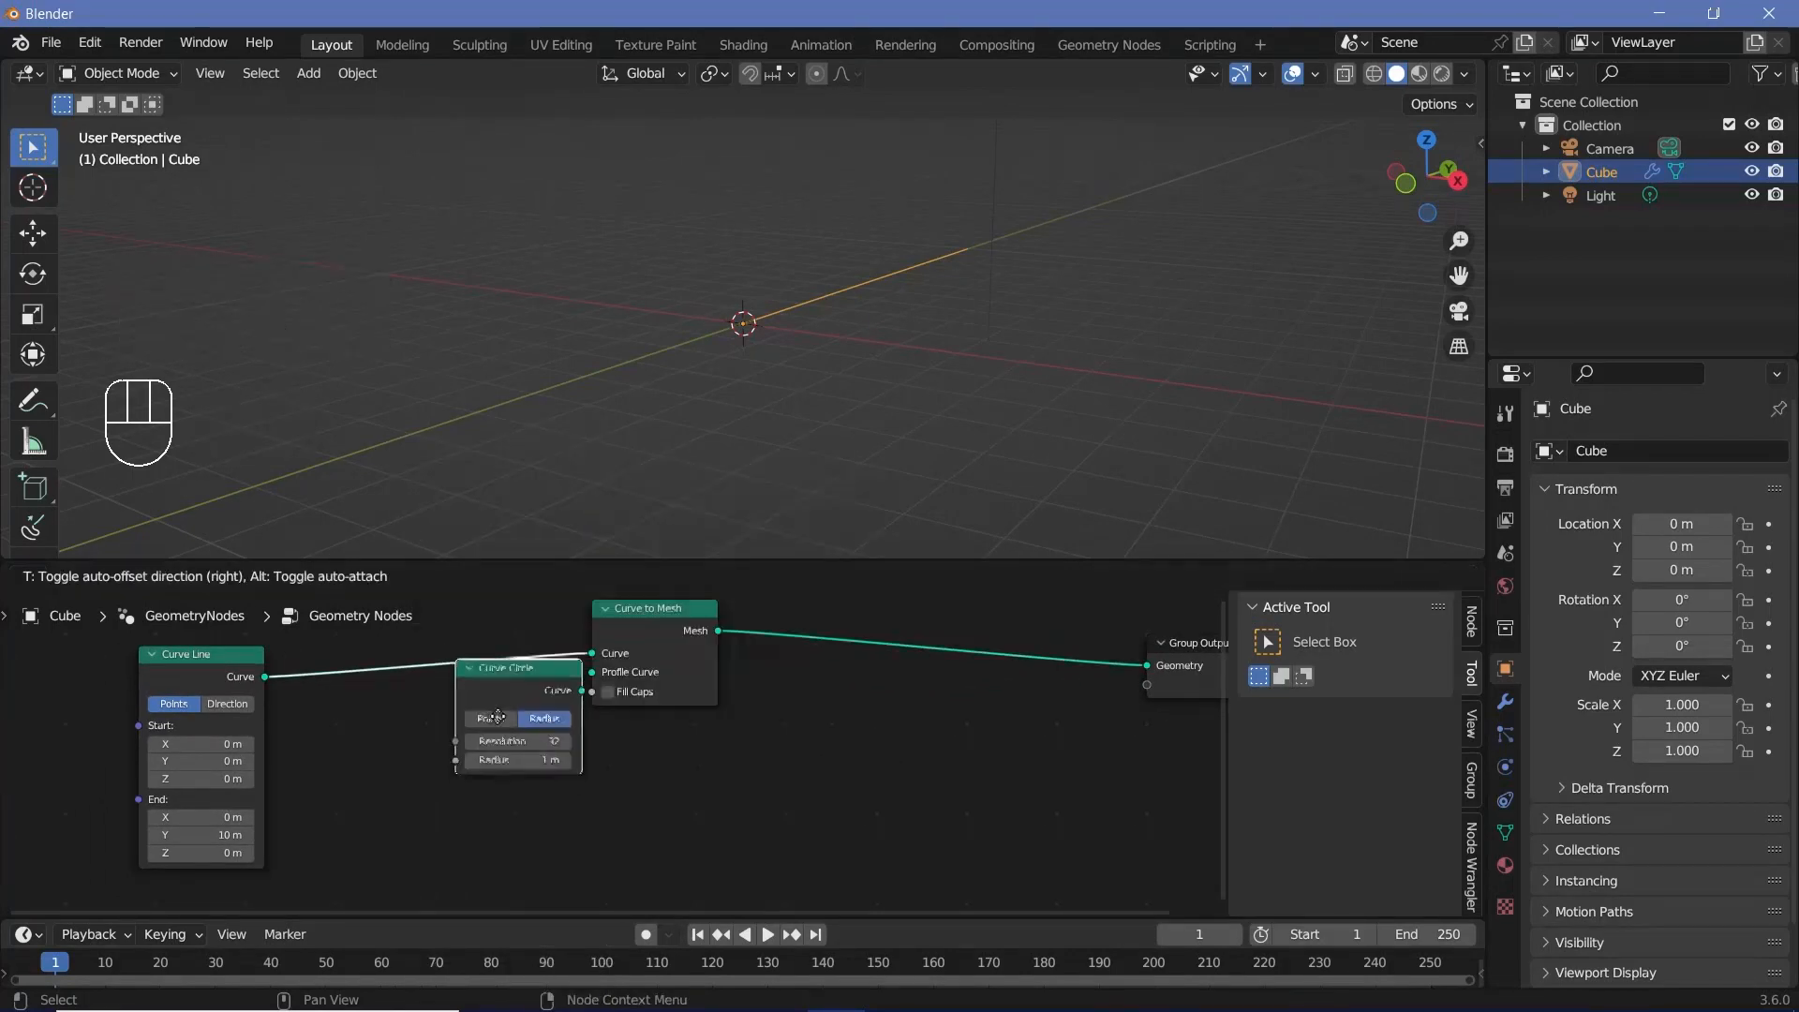
click(501, 746)
drag(564, 723, 601, 671)
middle_drag(604, 525, 638, 514)
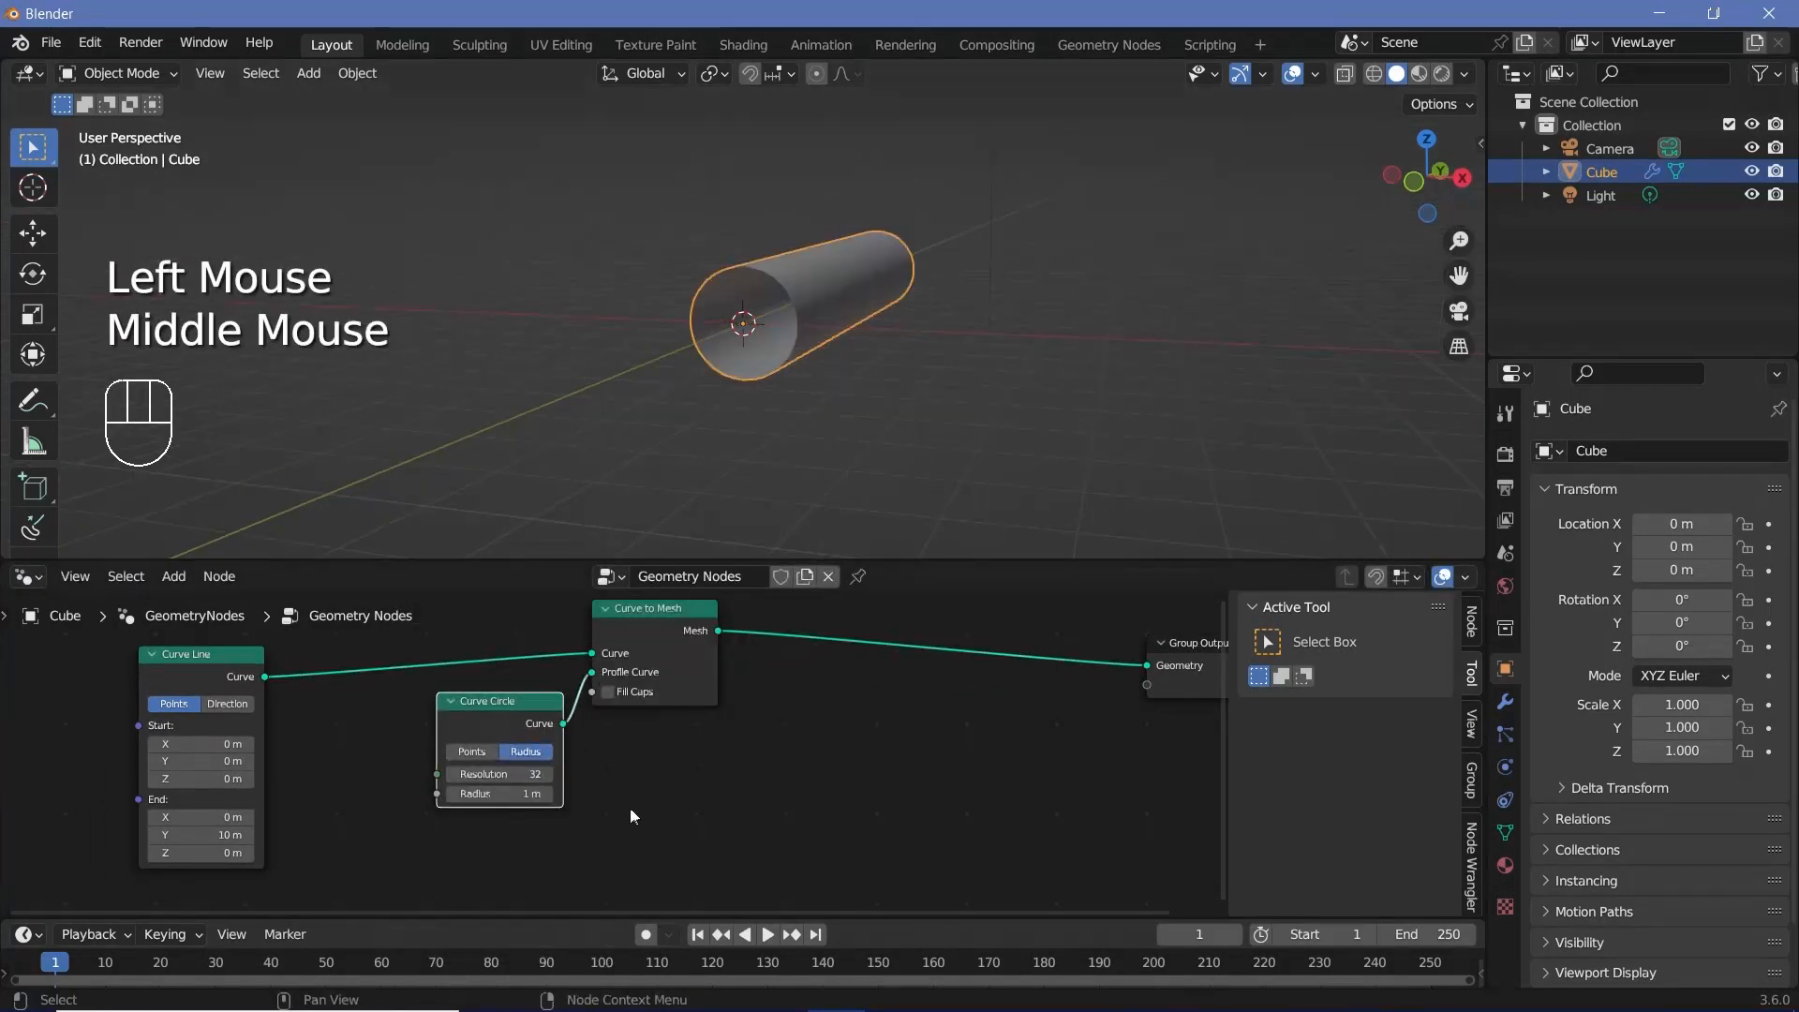
Set the Curve Circle's resolution to 3 for a triangular profile.
ctrl+middle_drag(614, 754, 612, 670)
drag(405, 796, 361, 797)
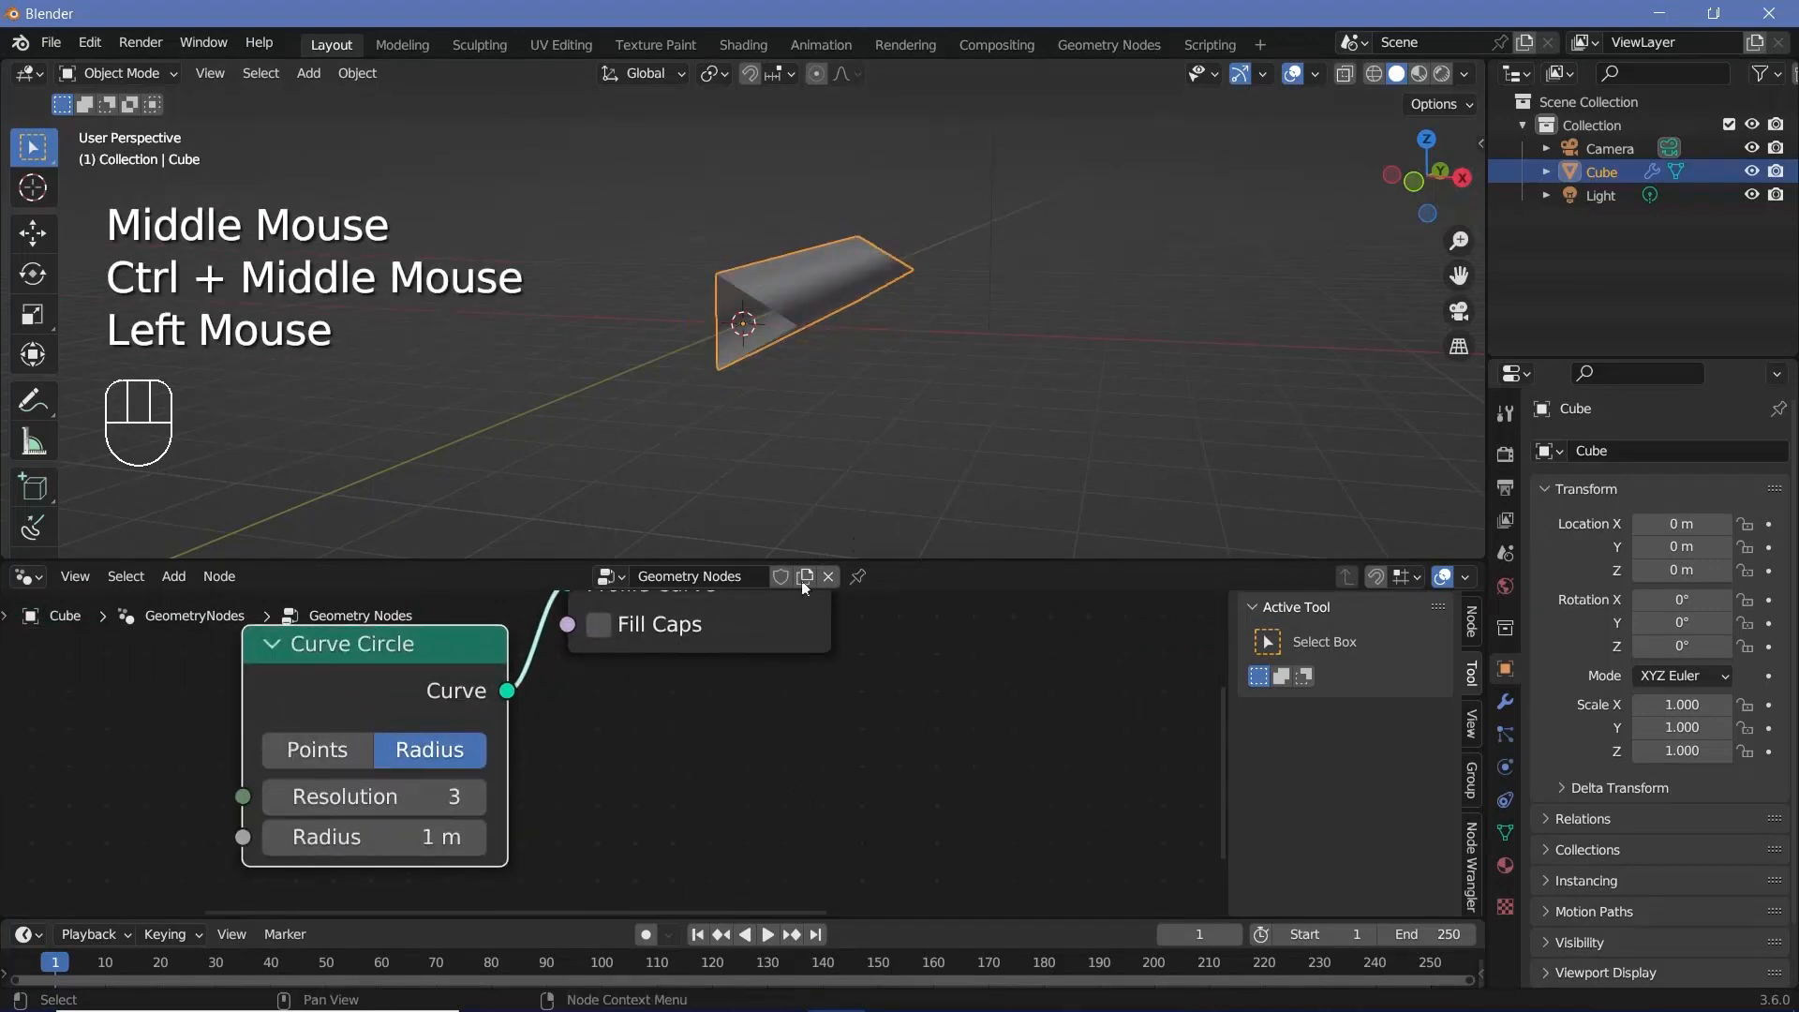
middle_drag(802, 525, 783, 282)
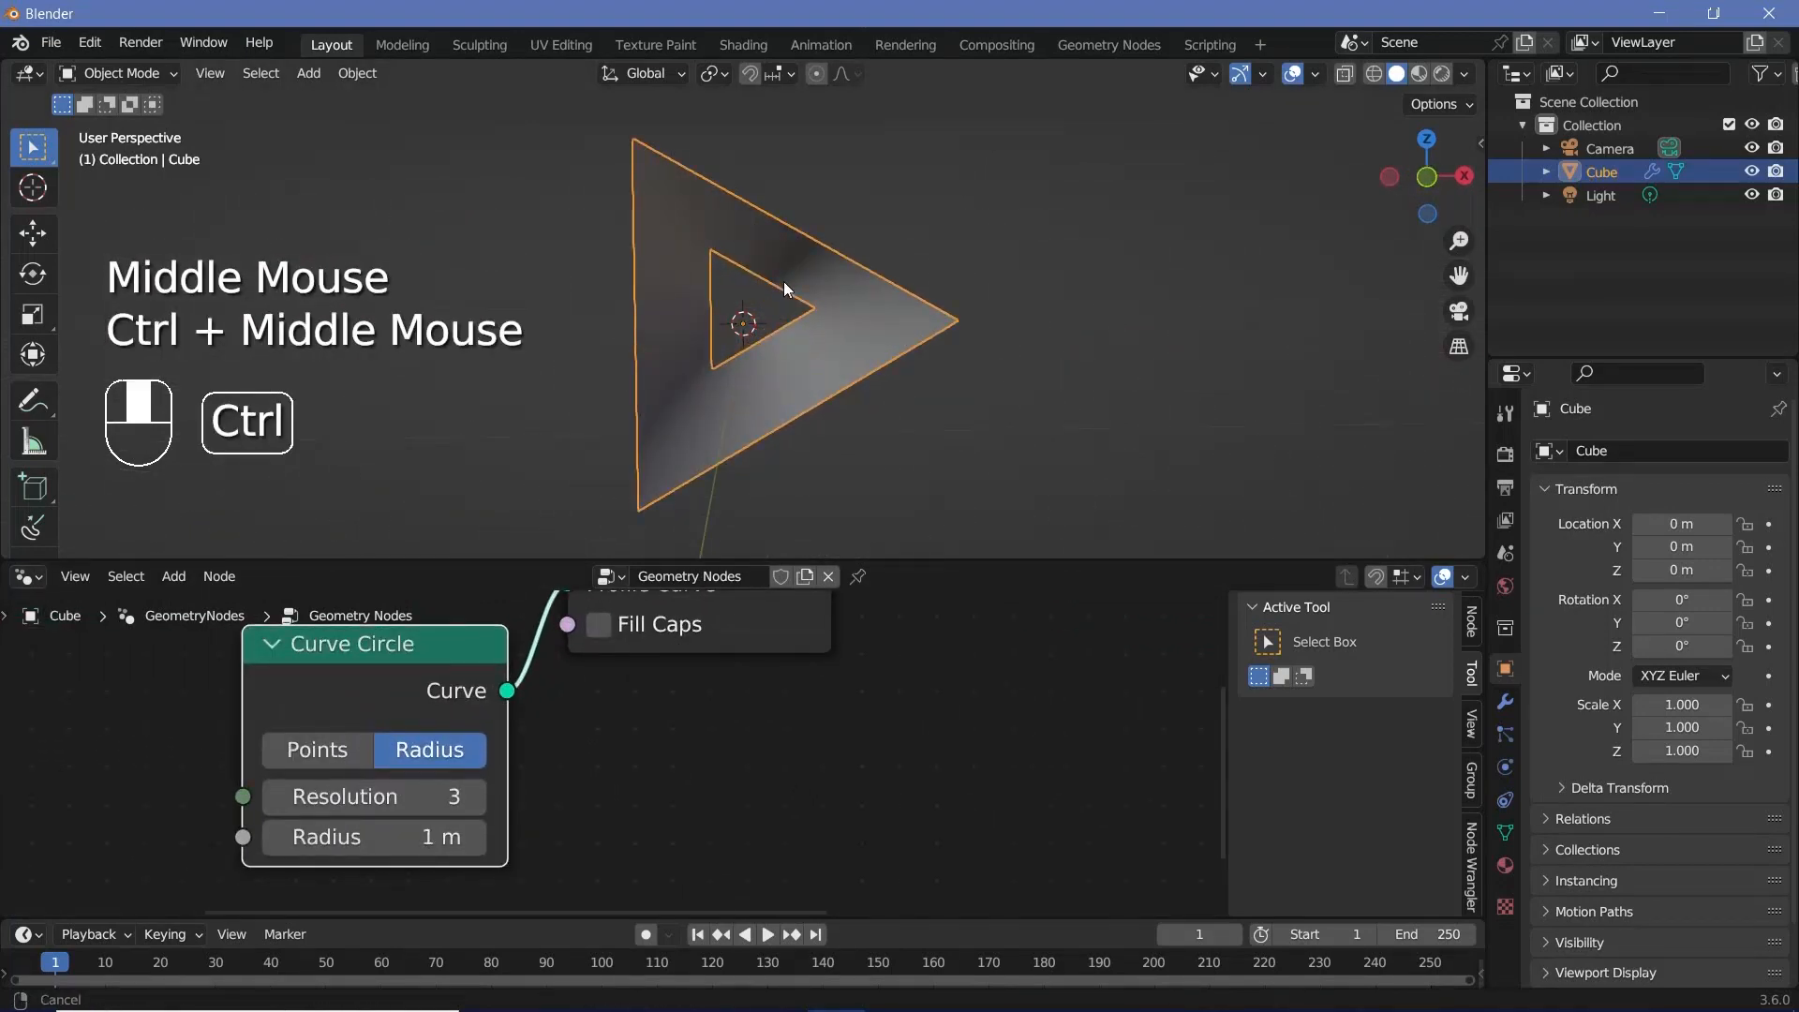
Insert a Transform Geometry node between Curve to Mesh and Group Output.
ctrl+middle_drag(814, 656, 797, 780)
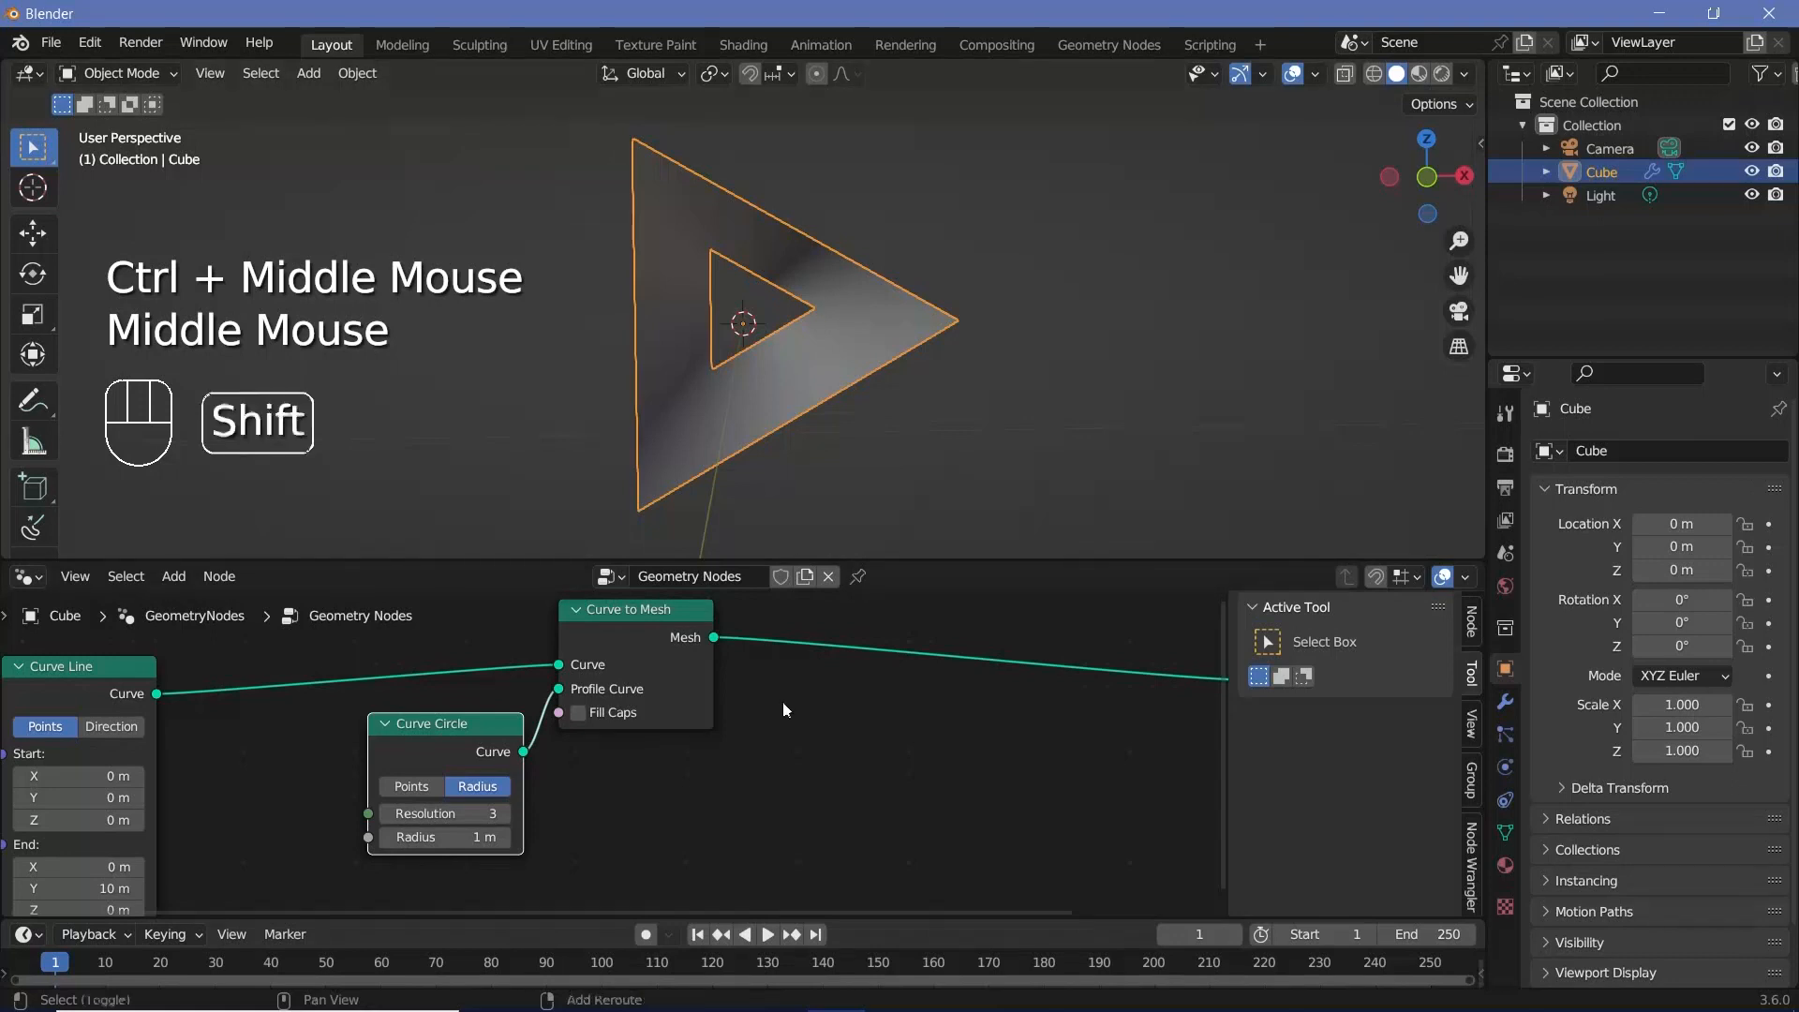
key(shift+a)
click(719, 477)
text(rotate)
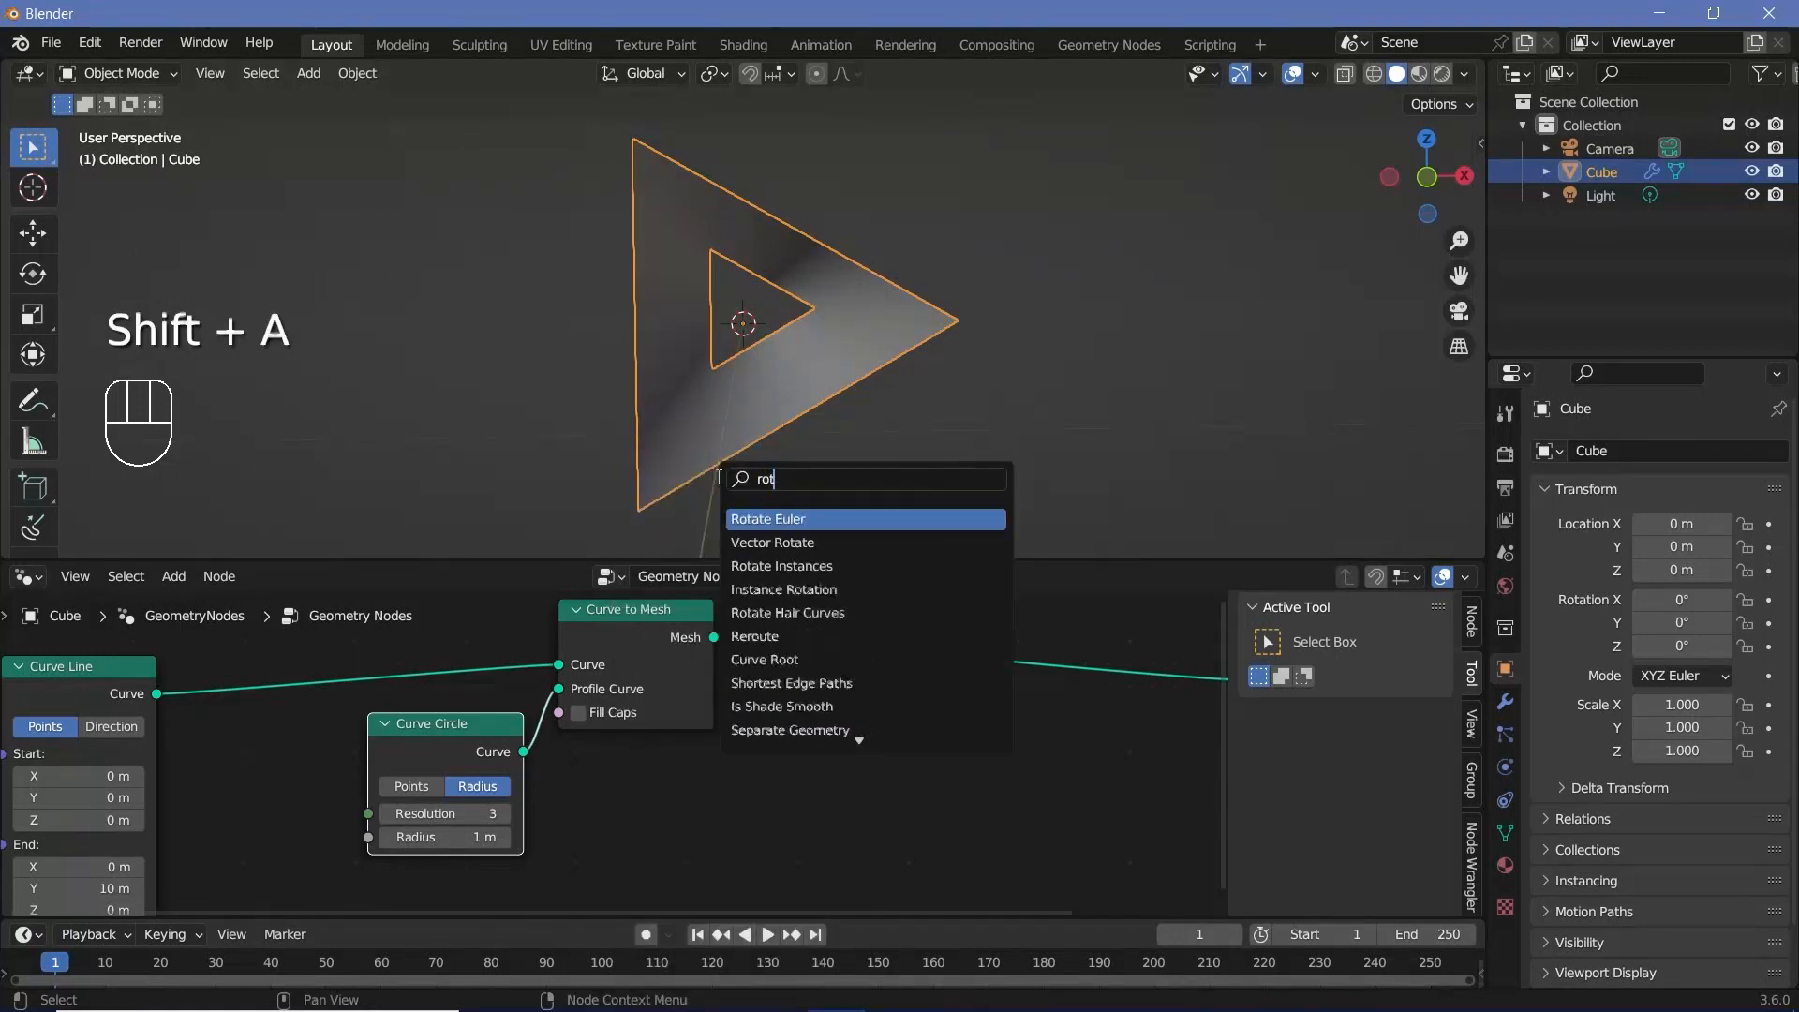
key(BackSpace)
key(BackSpace)
key(BackSpace)
key(BackSpace)
key(BackSpace)
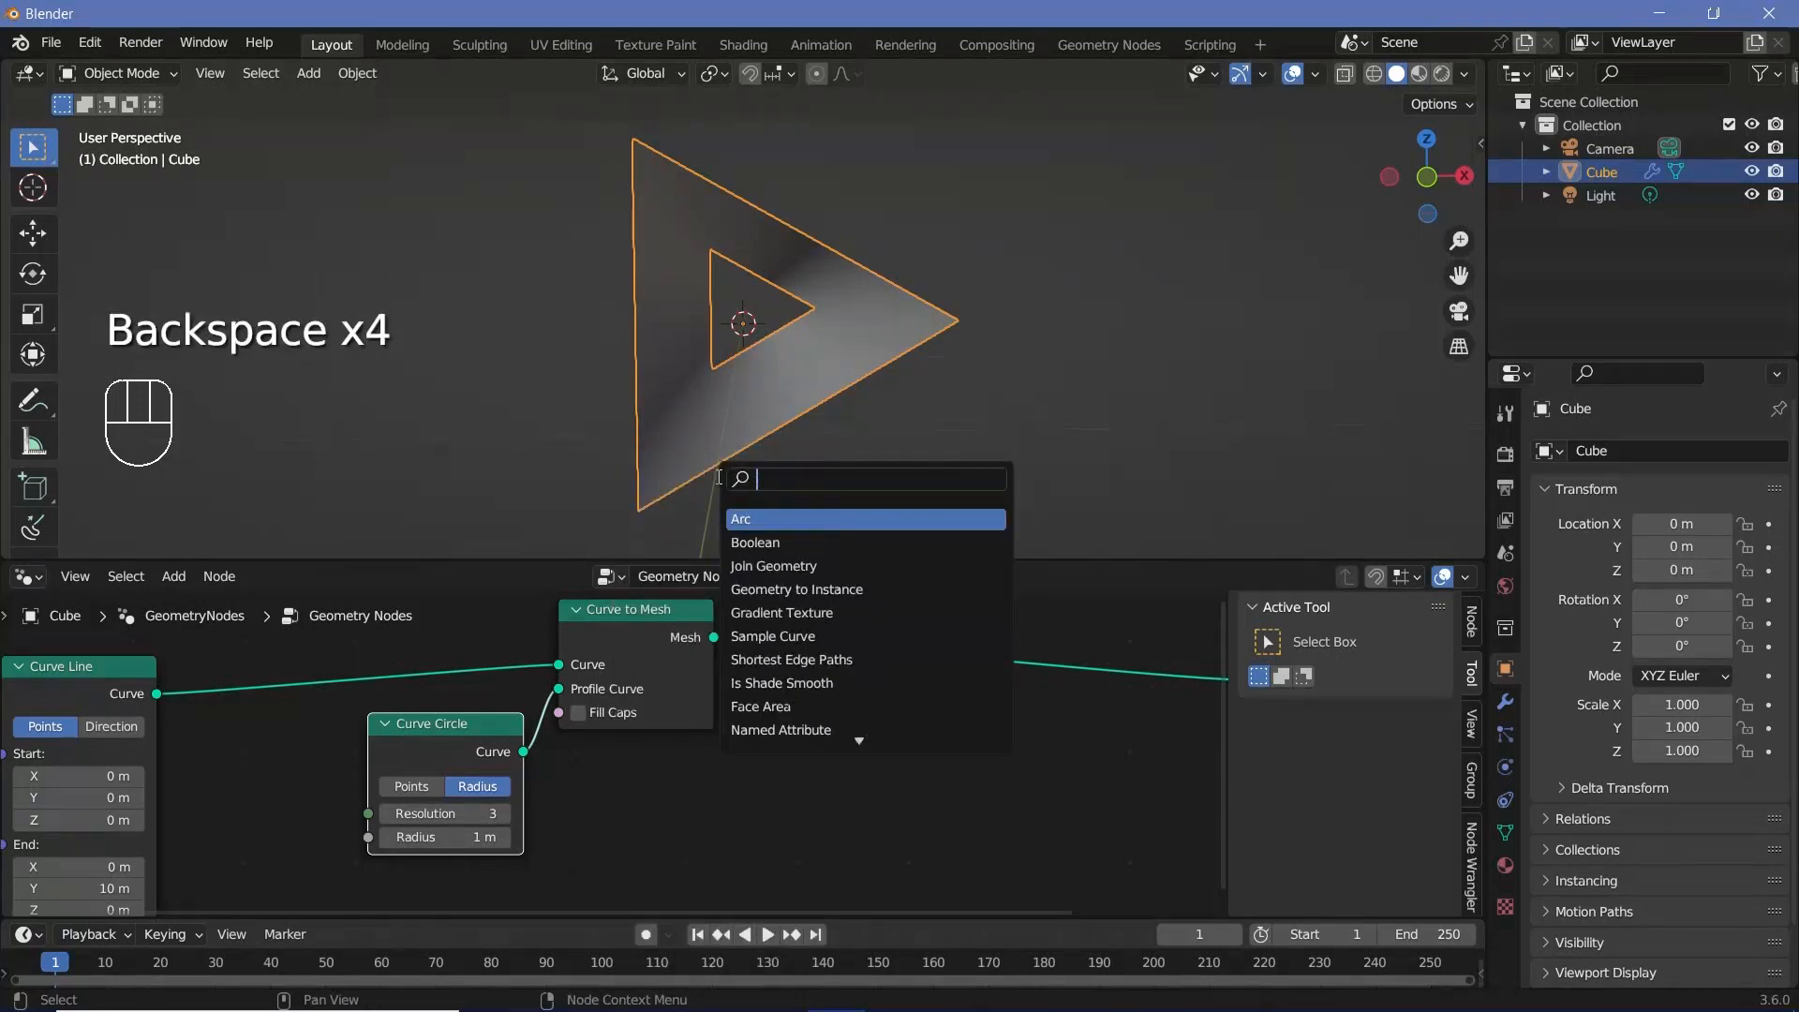
text(trans)
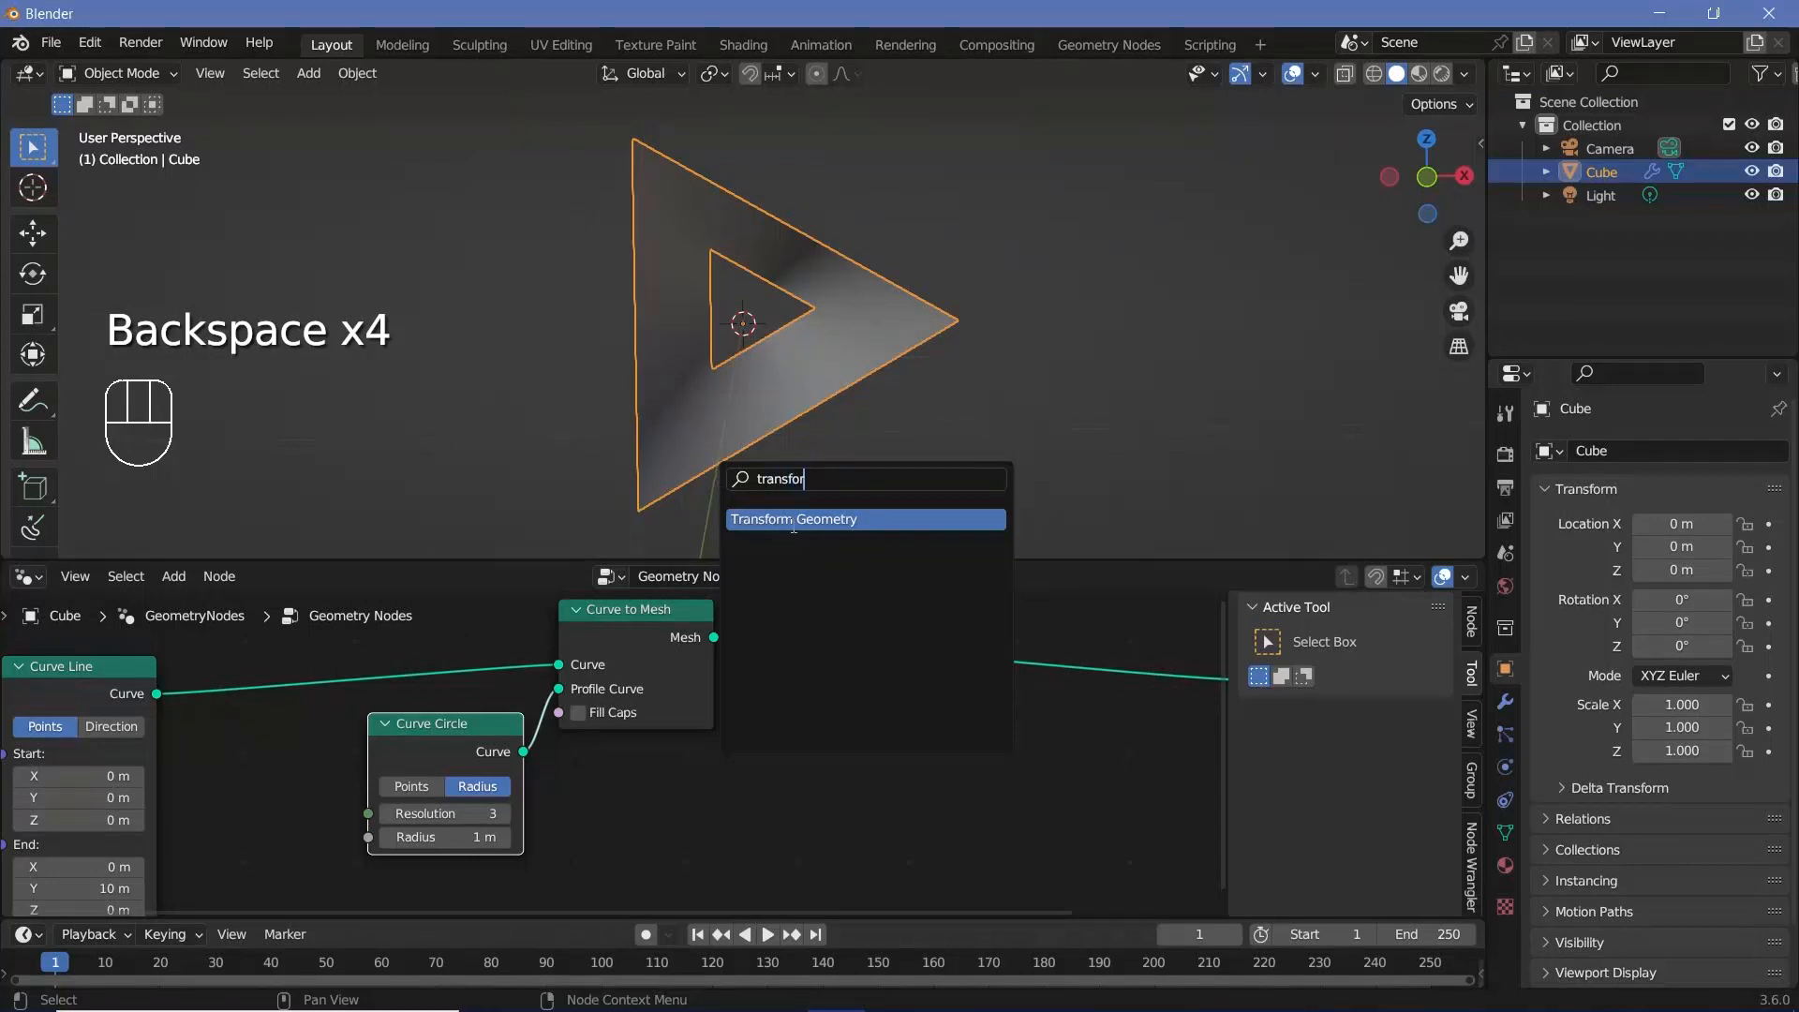
text(for)
click(793, 519)
click(860, 638)
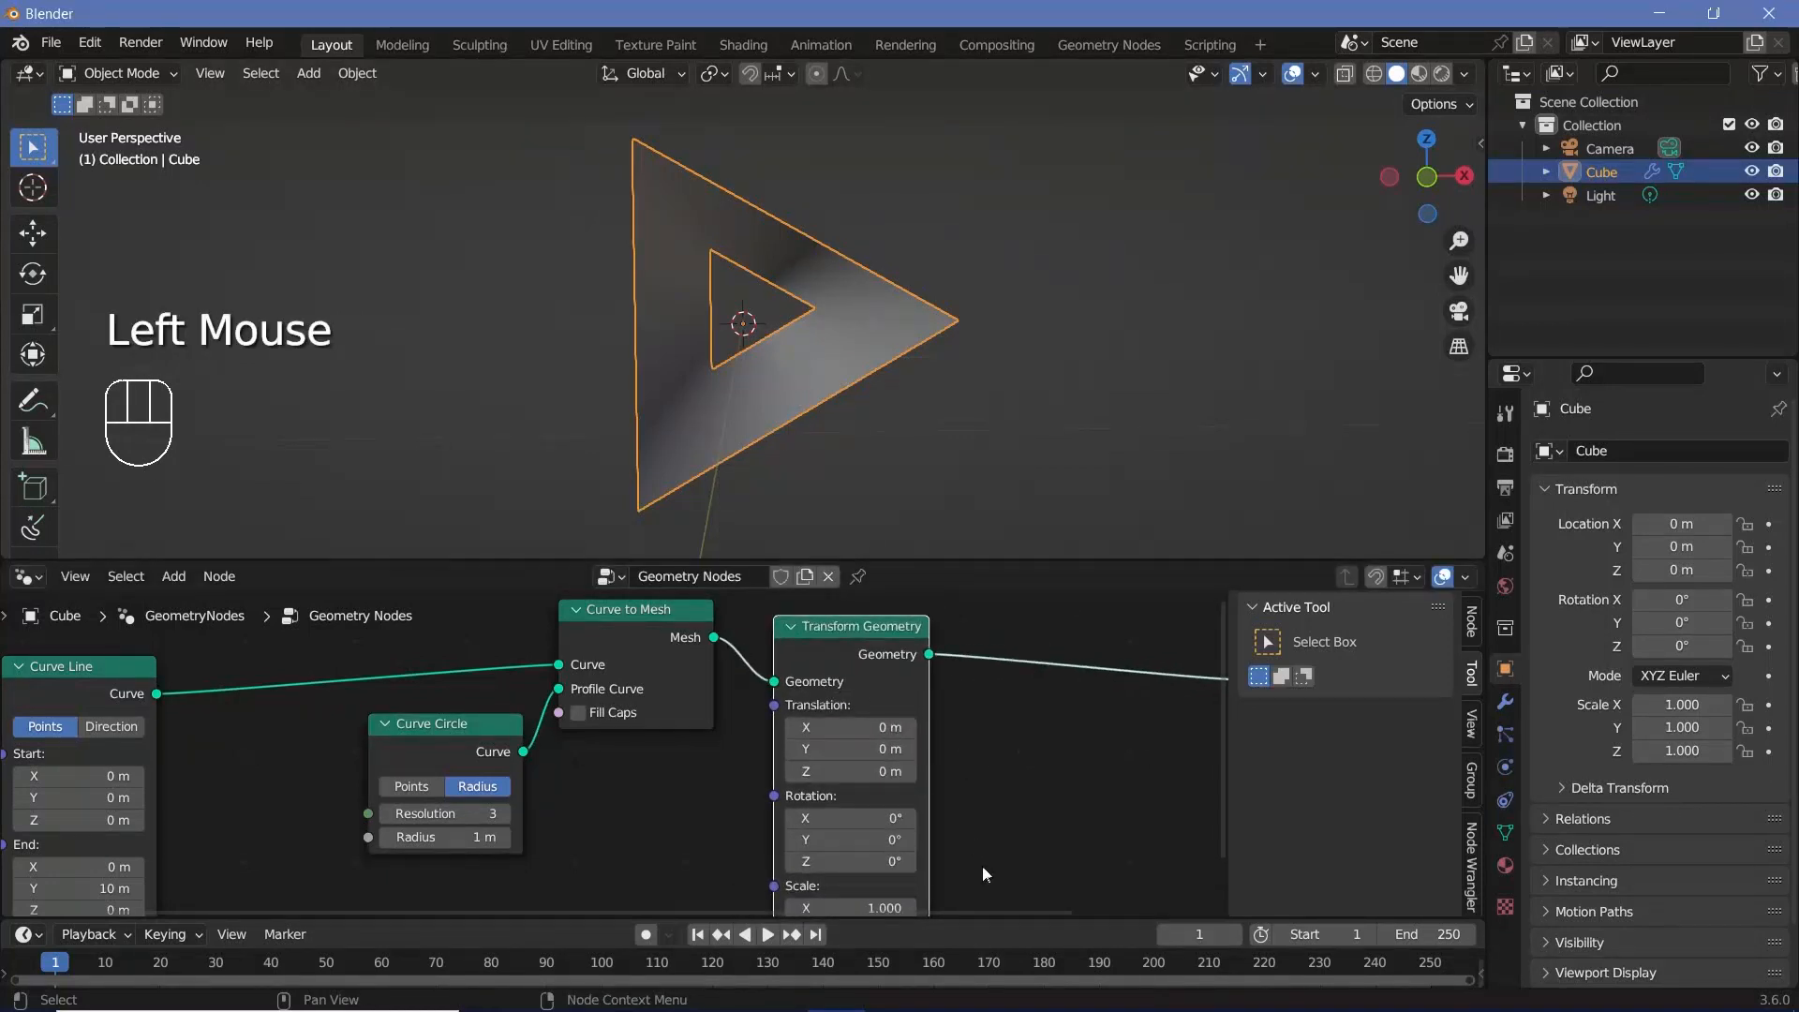
Set the Transform Geometry node's Y rotation to about 30.4° and inspect the rotated triangular tube.
middle_drag(947, 764, 937, 705)
shift+drag(849, 782, 984, 782)
middle_drag(797, 422, 843, 450)
ctrl+middle_drag(843, 450, 1099, 342)
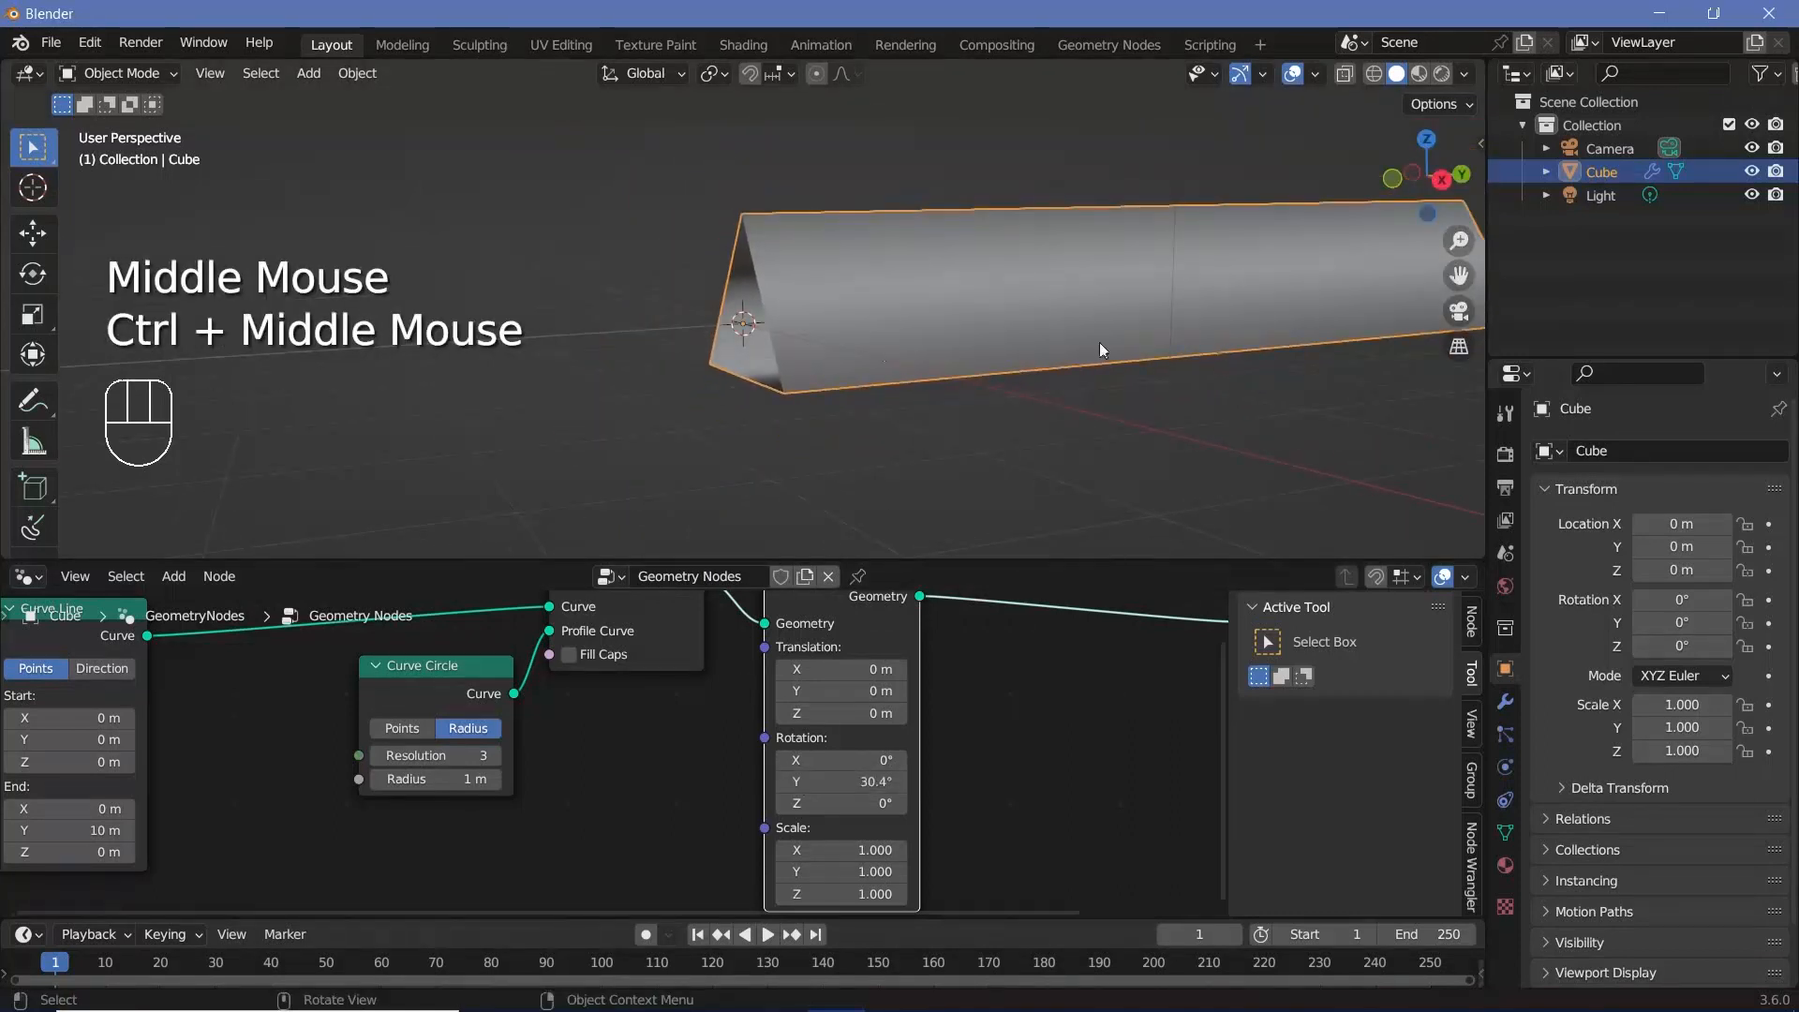
shift+middle_drag(1293, 289, 1125, 328)
middle_drag(1125, 328, 585, 350)
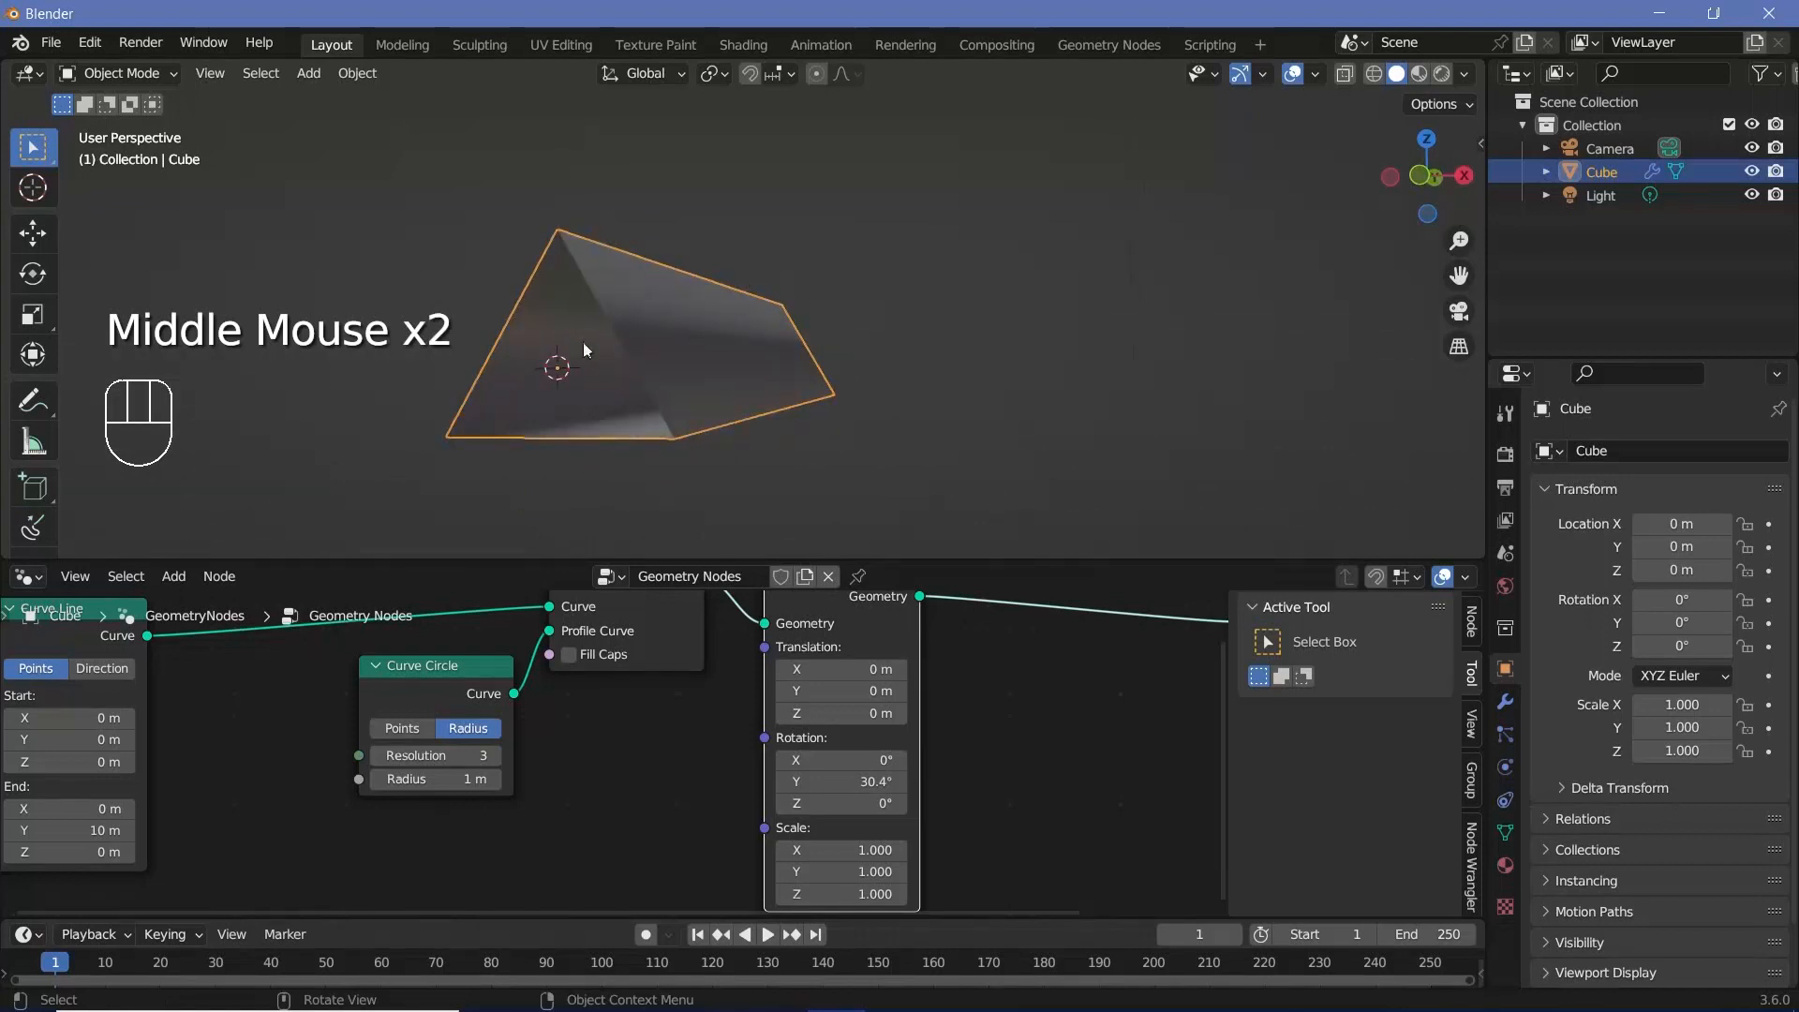
Delete the Transform Geometry, Curve to Mesh and Curve Circle nodes, keeping Curve Line connected to Group Output.
ctrl+middle_drag(892, 755, 853, 713)
middle_drag(853, 712, 780, 684)
click(819, 672)
key(ctrl+x)
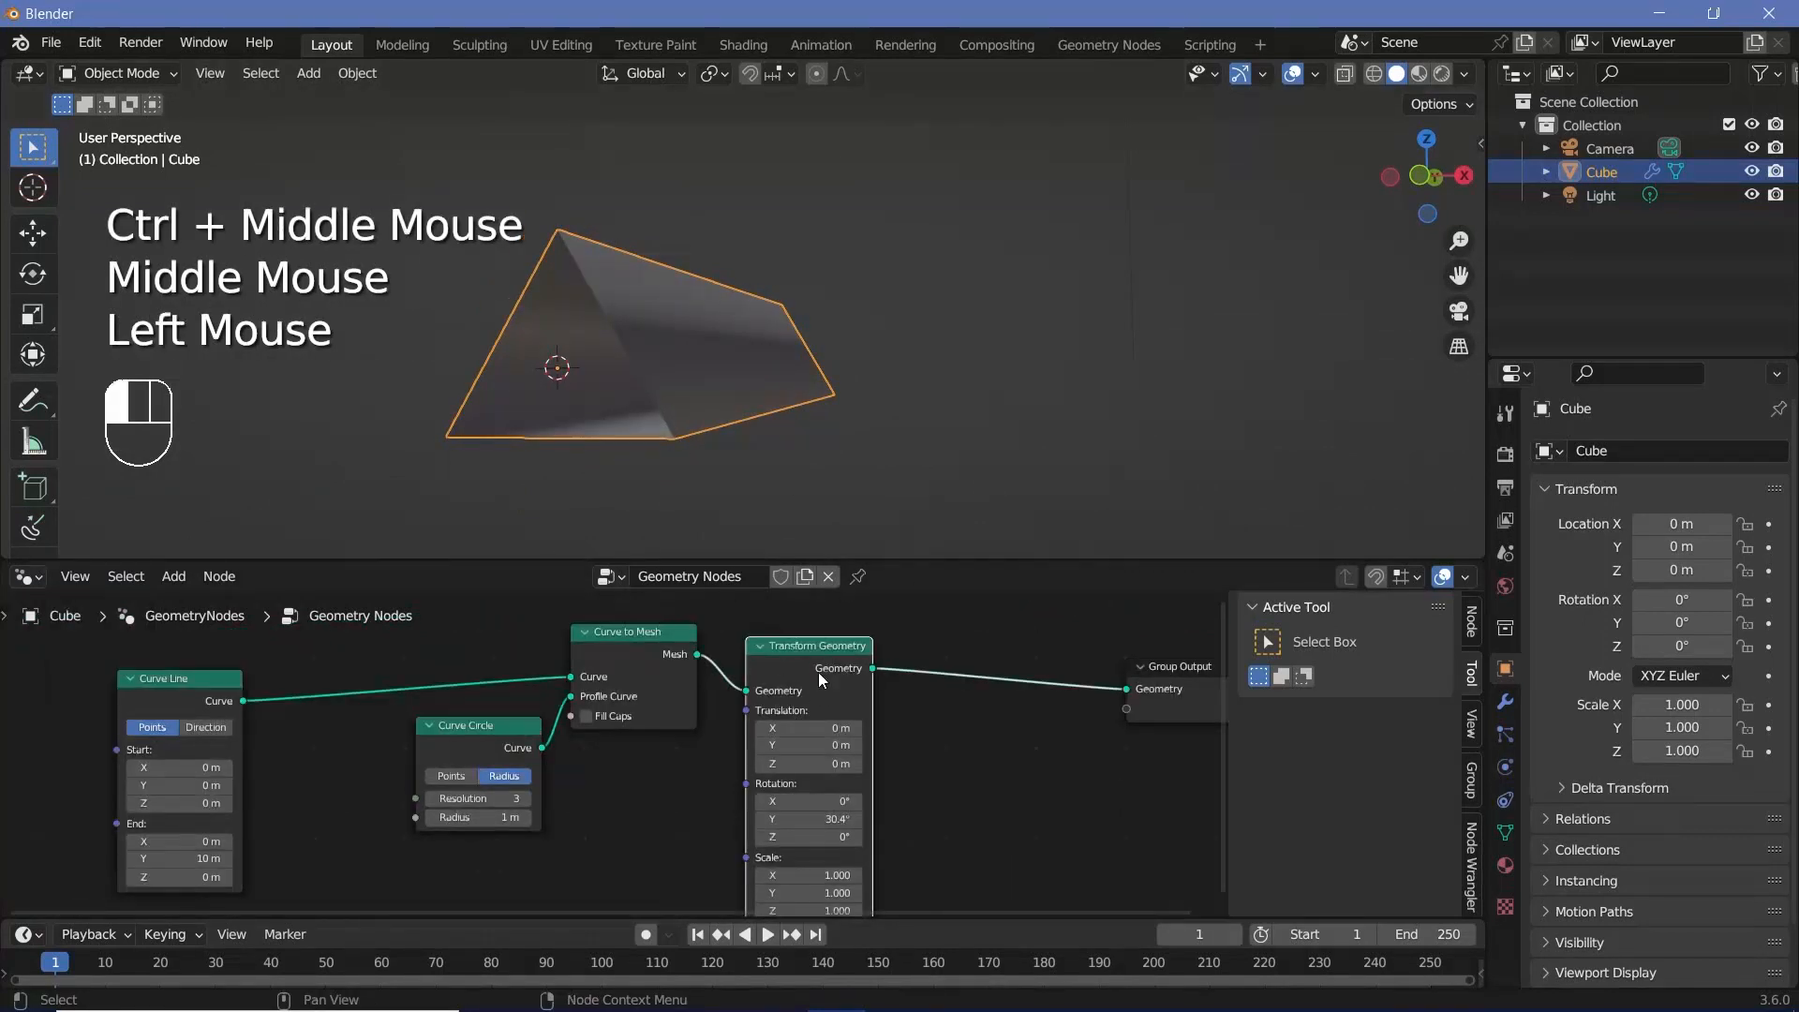
click(778, 684)
key(ctrl+x)
click(572, 754)
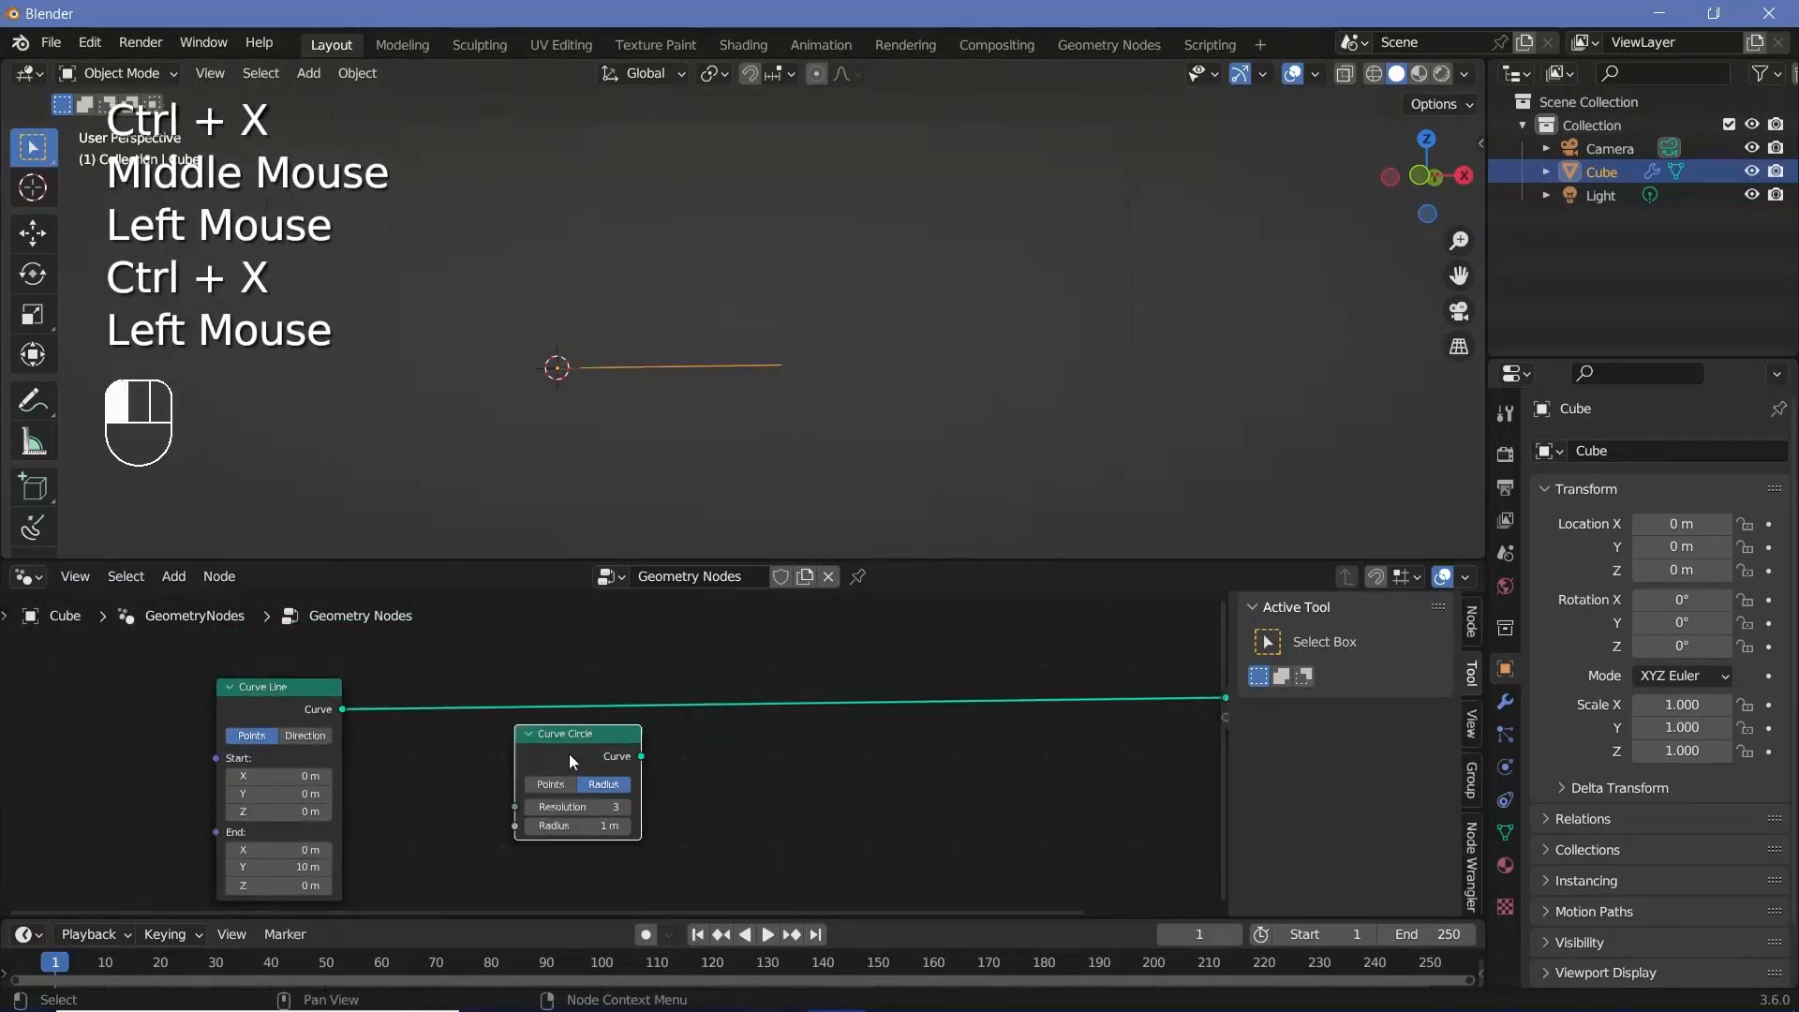
key(x)
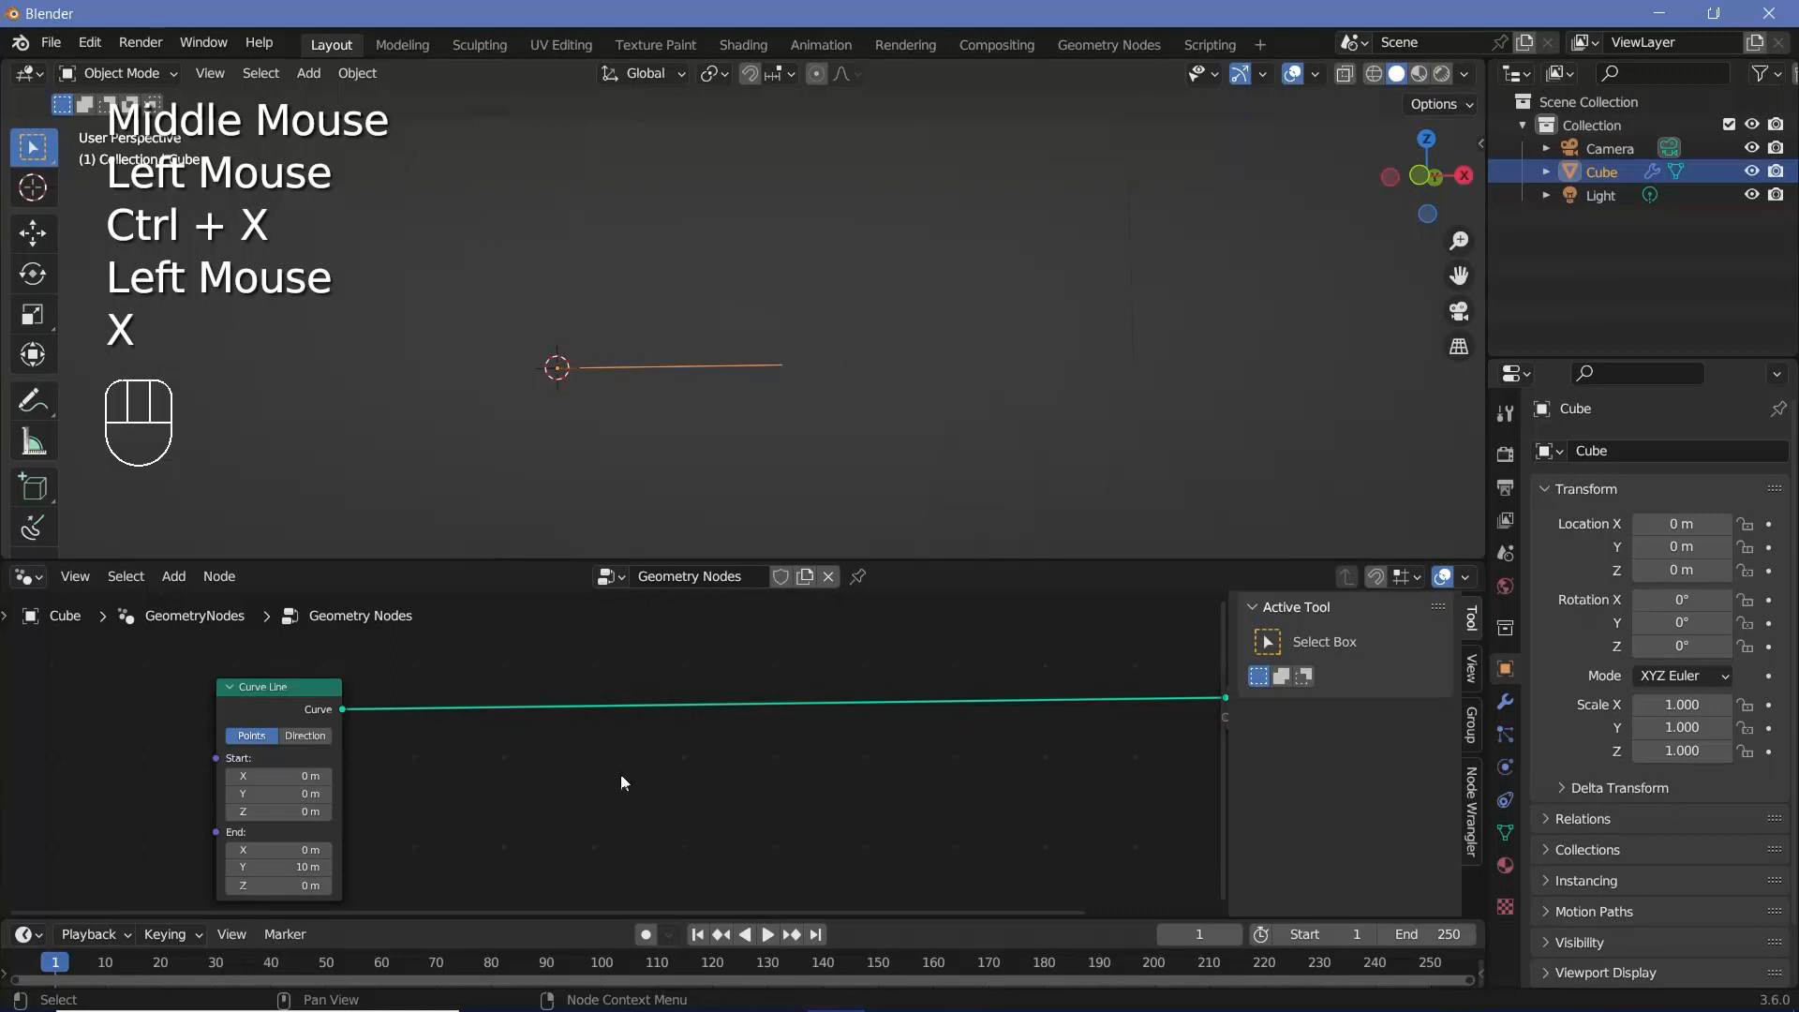
Insert a Resample Curve node in Count mode between Curve Line and Group Output.
middle_drag(651, 468, 679, 512)
key(shift+a)
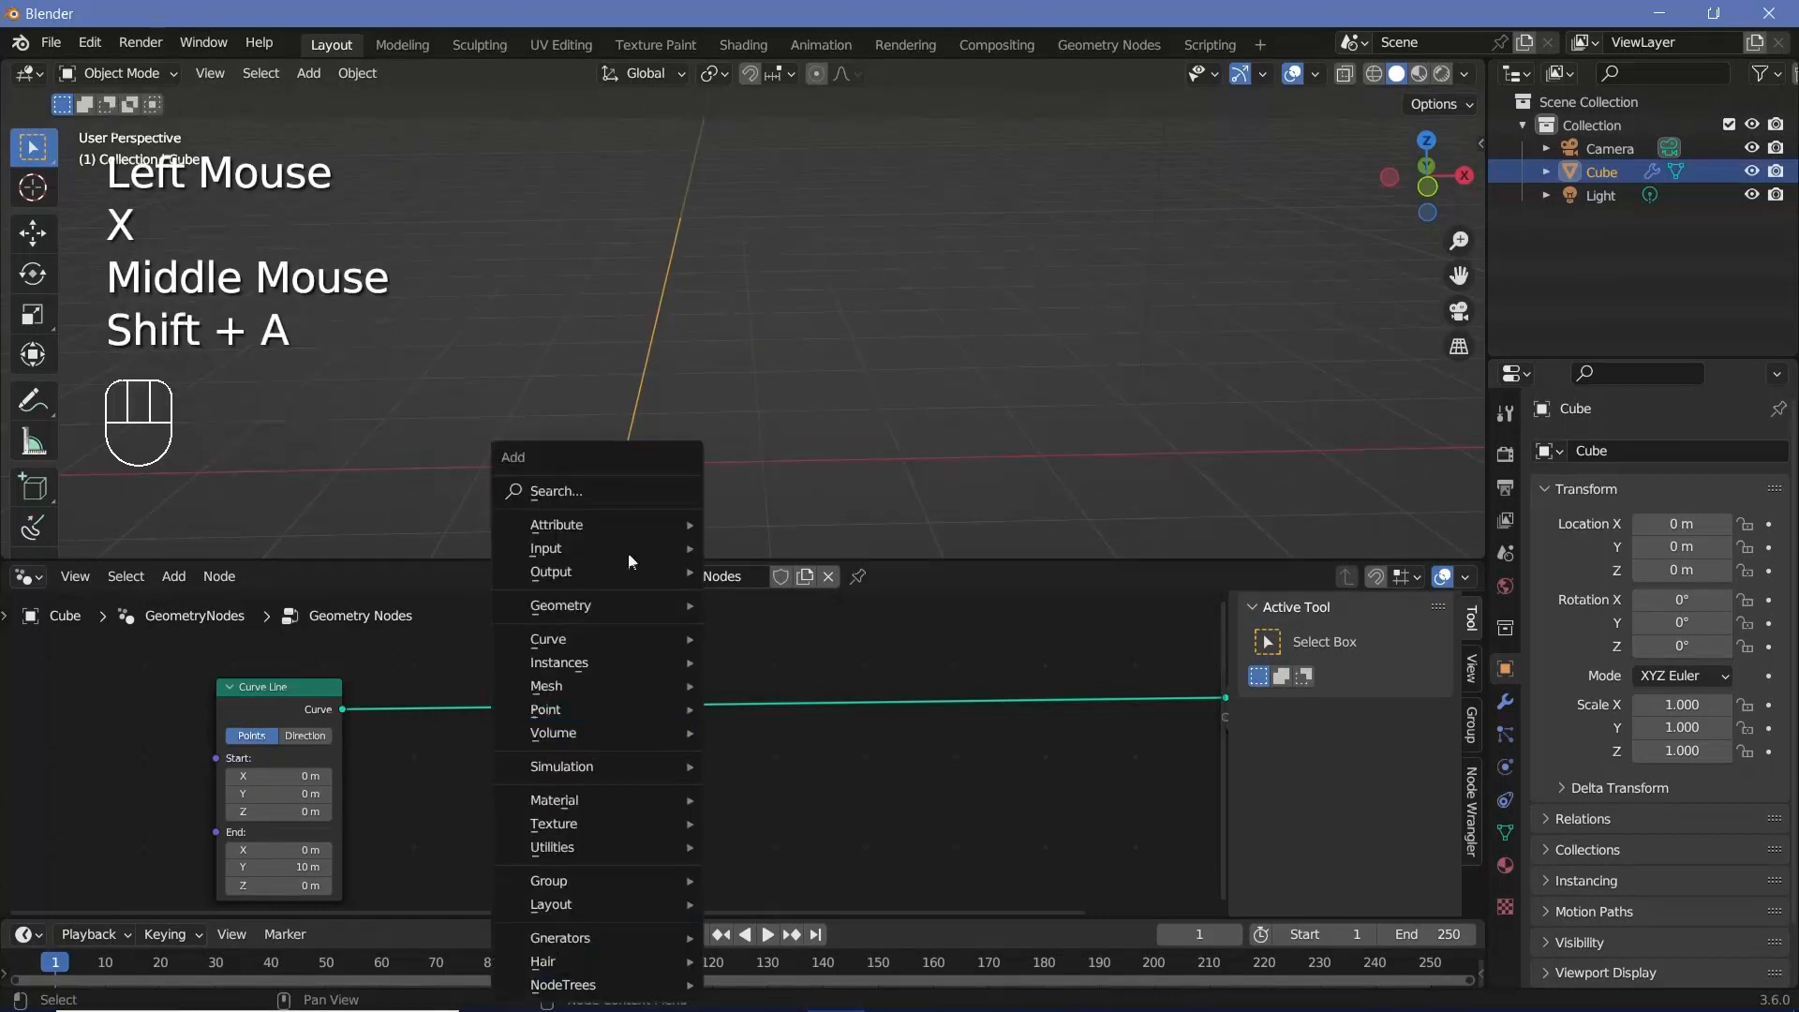
click(617, 481)
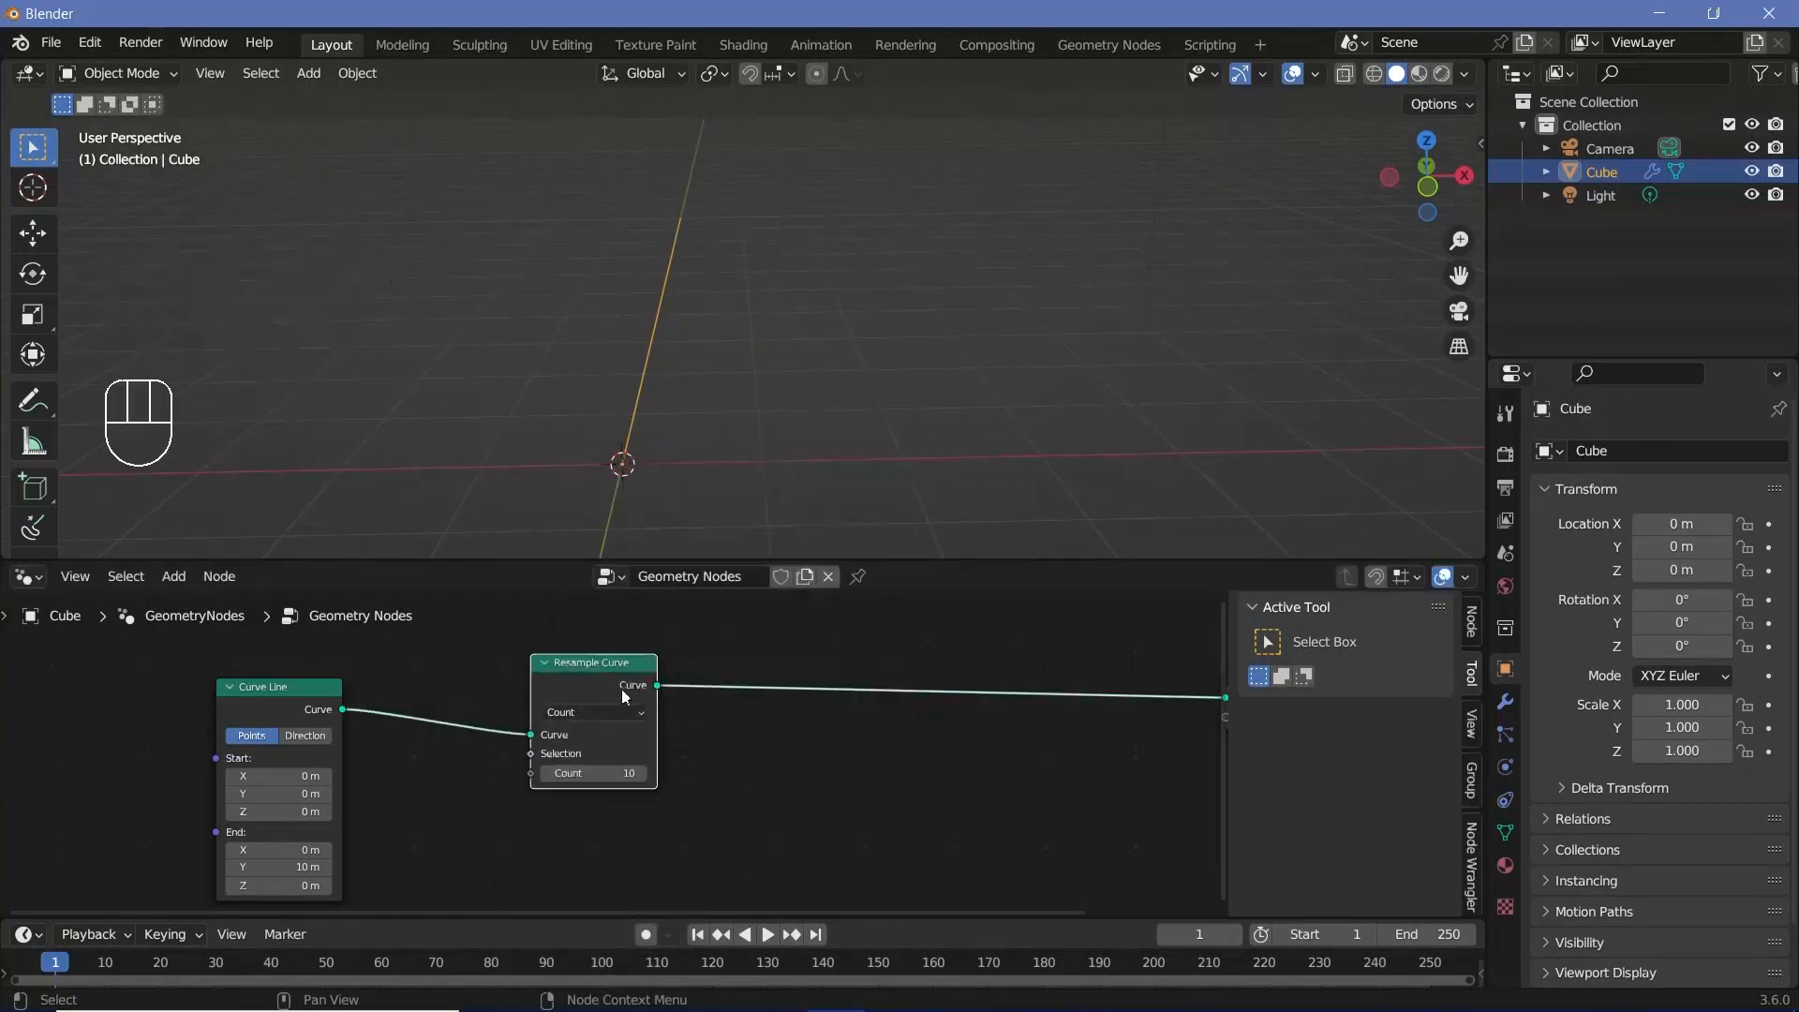
drag(621, 688, 584, 717)
Insert an Instance on Points node between Resample Curve and Group Output.
middle_drag(717, 731, 633, 710)
key(shift+a)
click(608, 485)
text(instance)
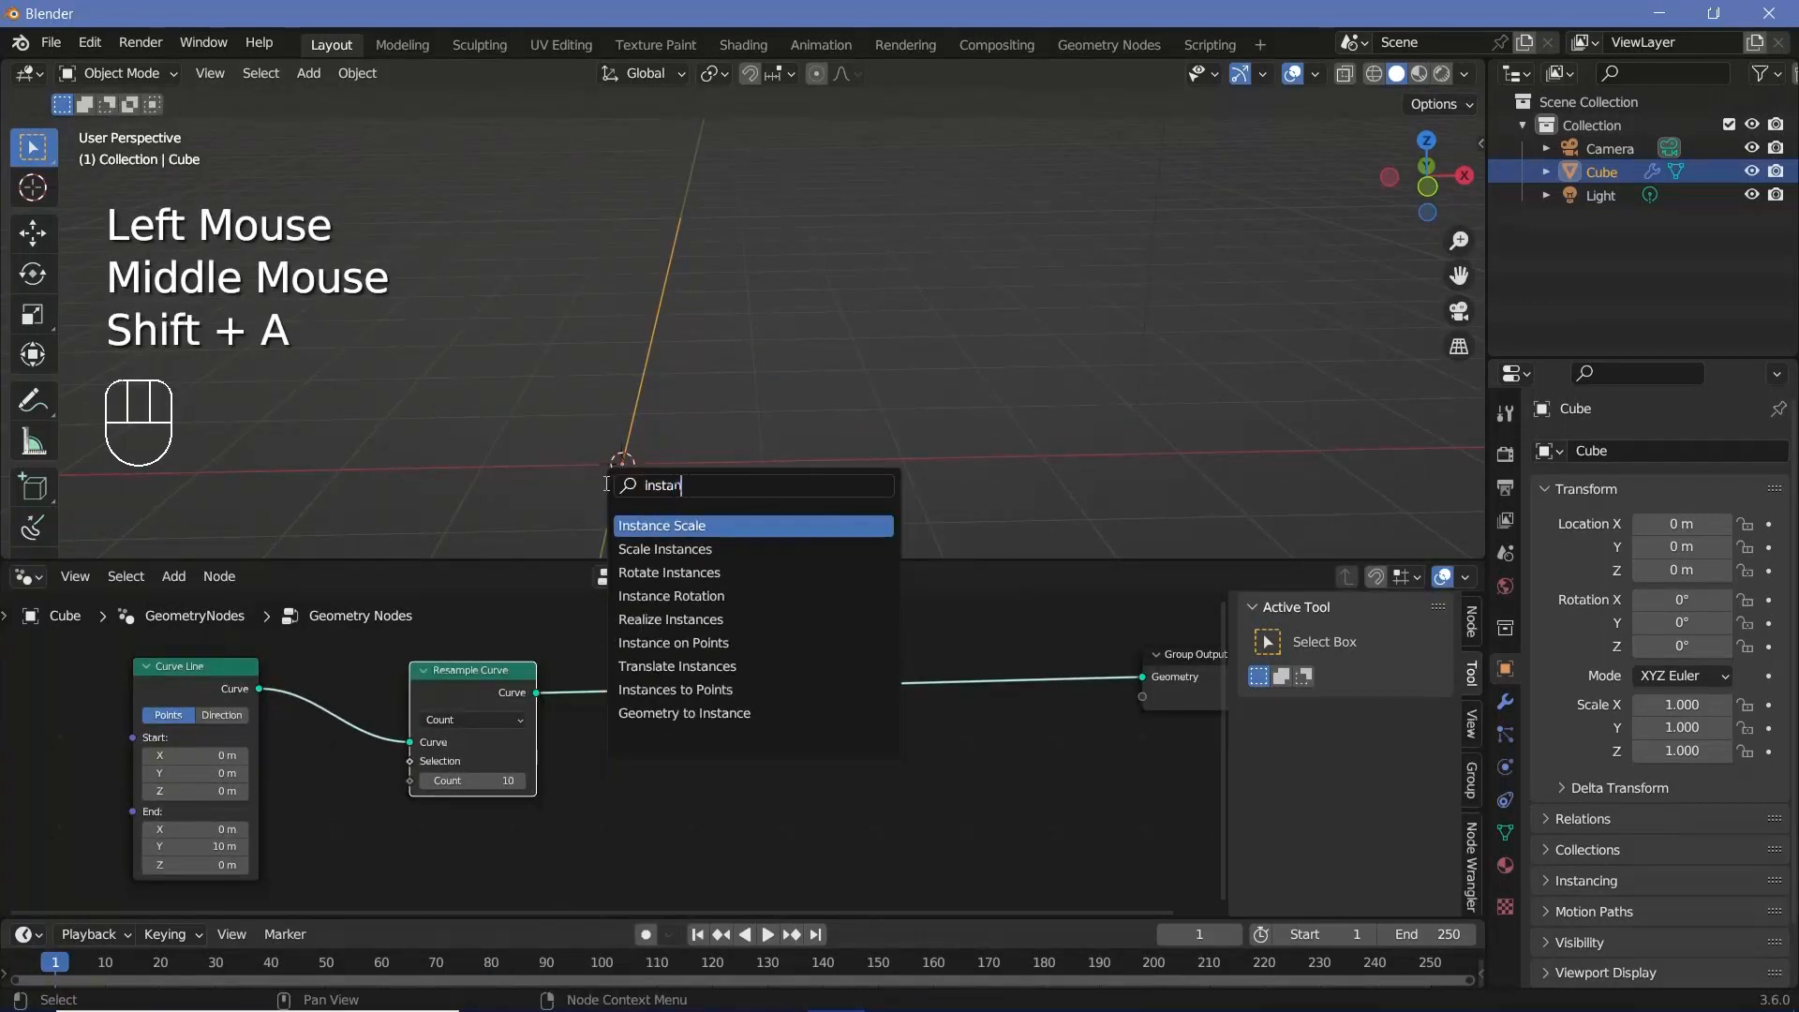
key(Return)
click(648, 835)
Add a Curve Circle node with resolution 3 and connect it to the Instance input of Instance on Points.
middle_drag(551, 859, 636, 776)
key(shift+a)
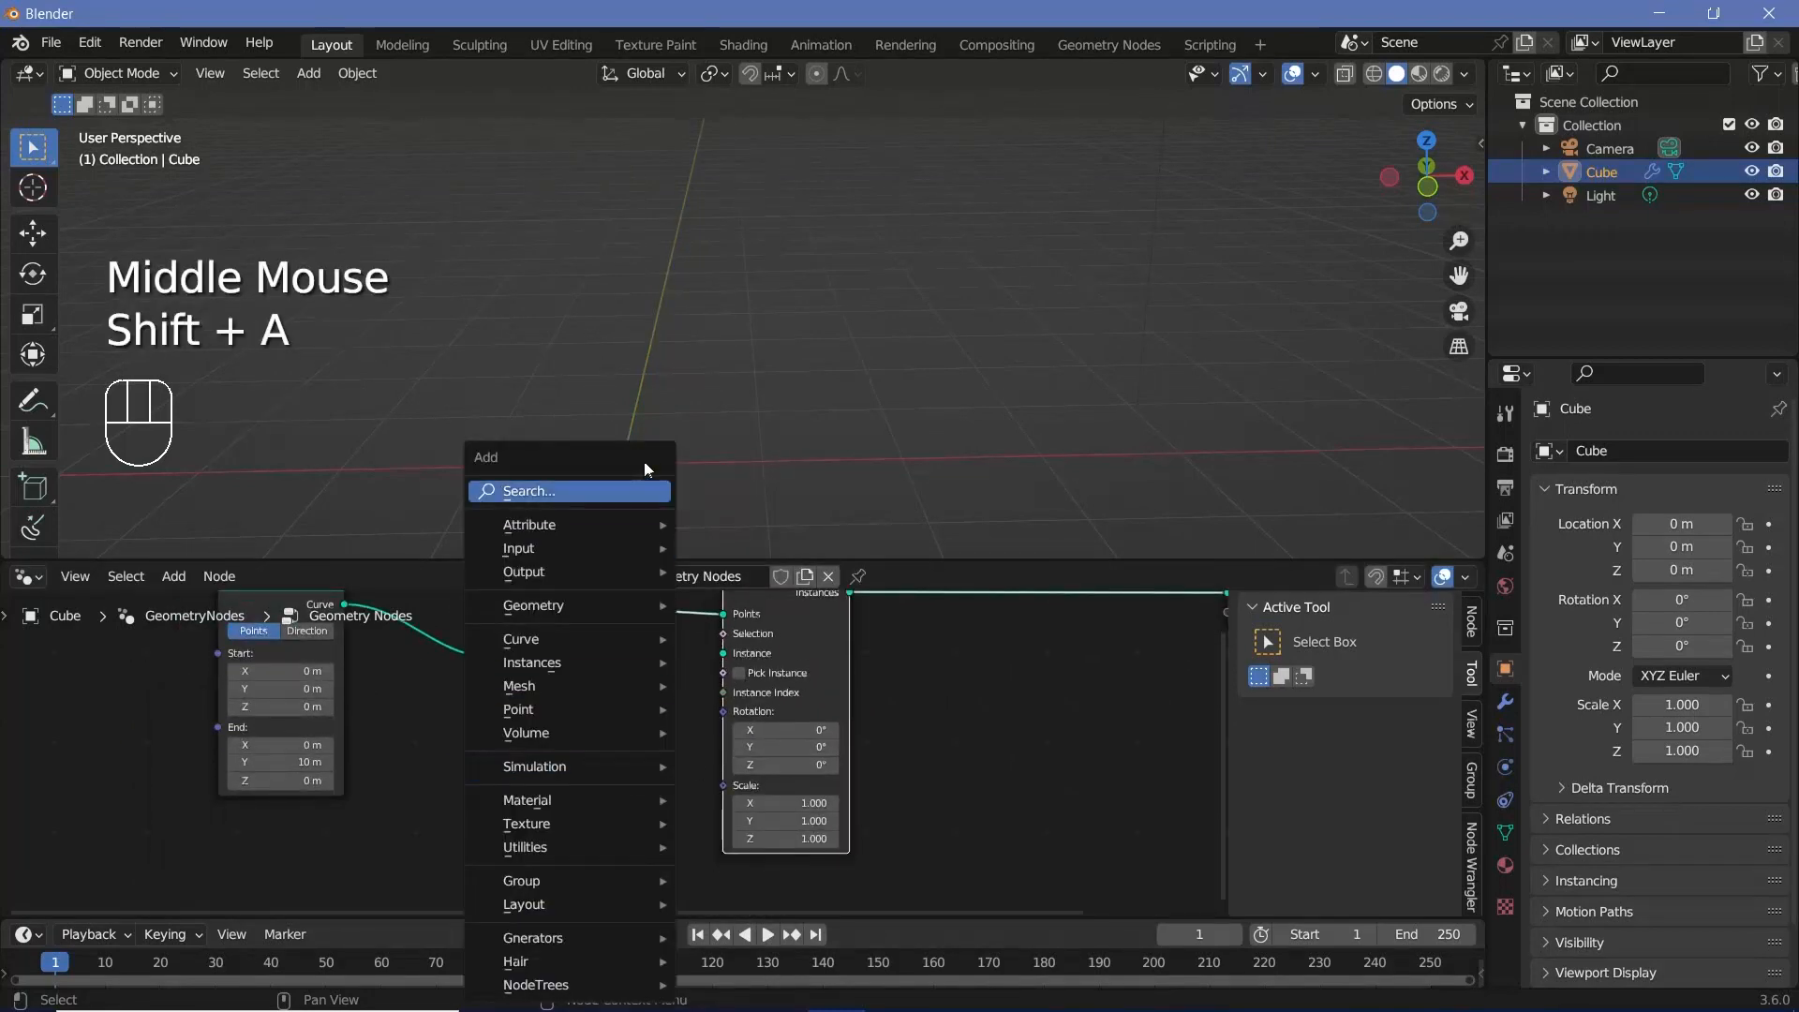
click(645, 480)
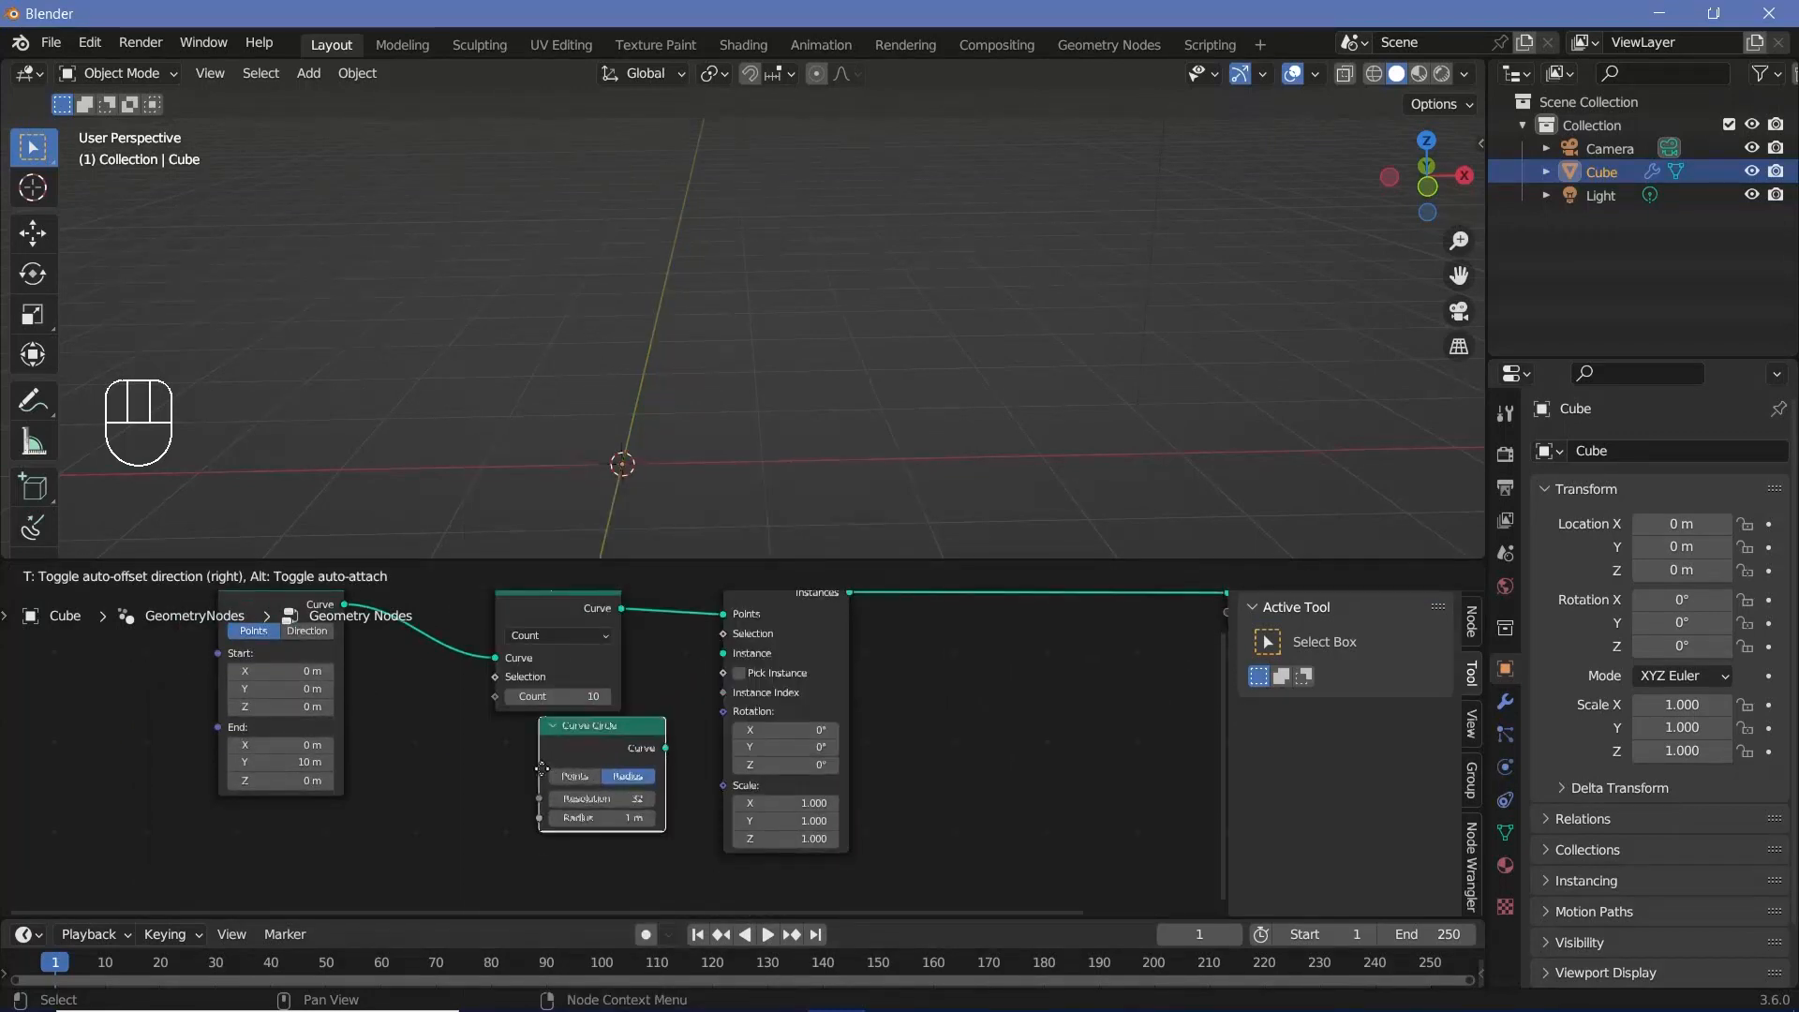
click(506, 770)
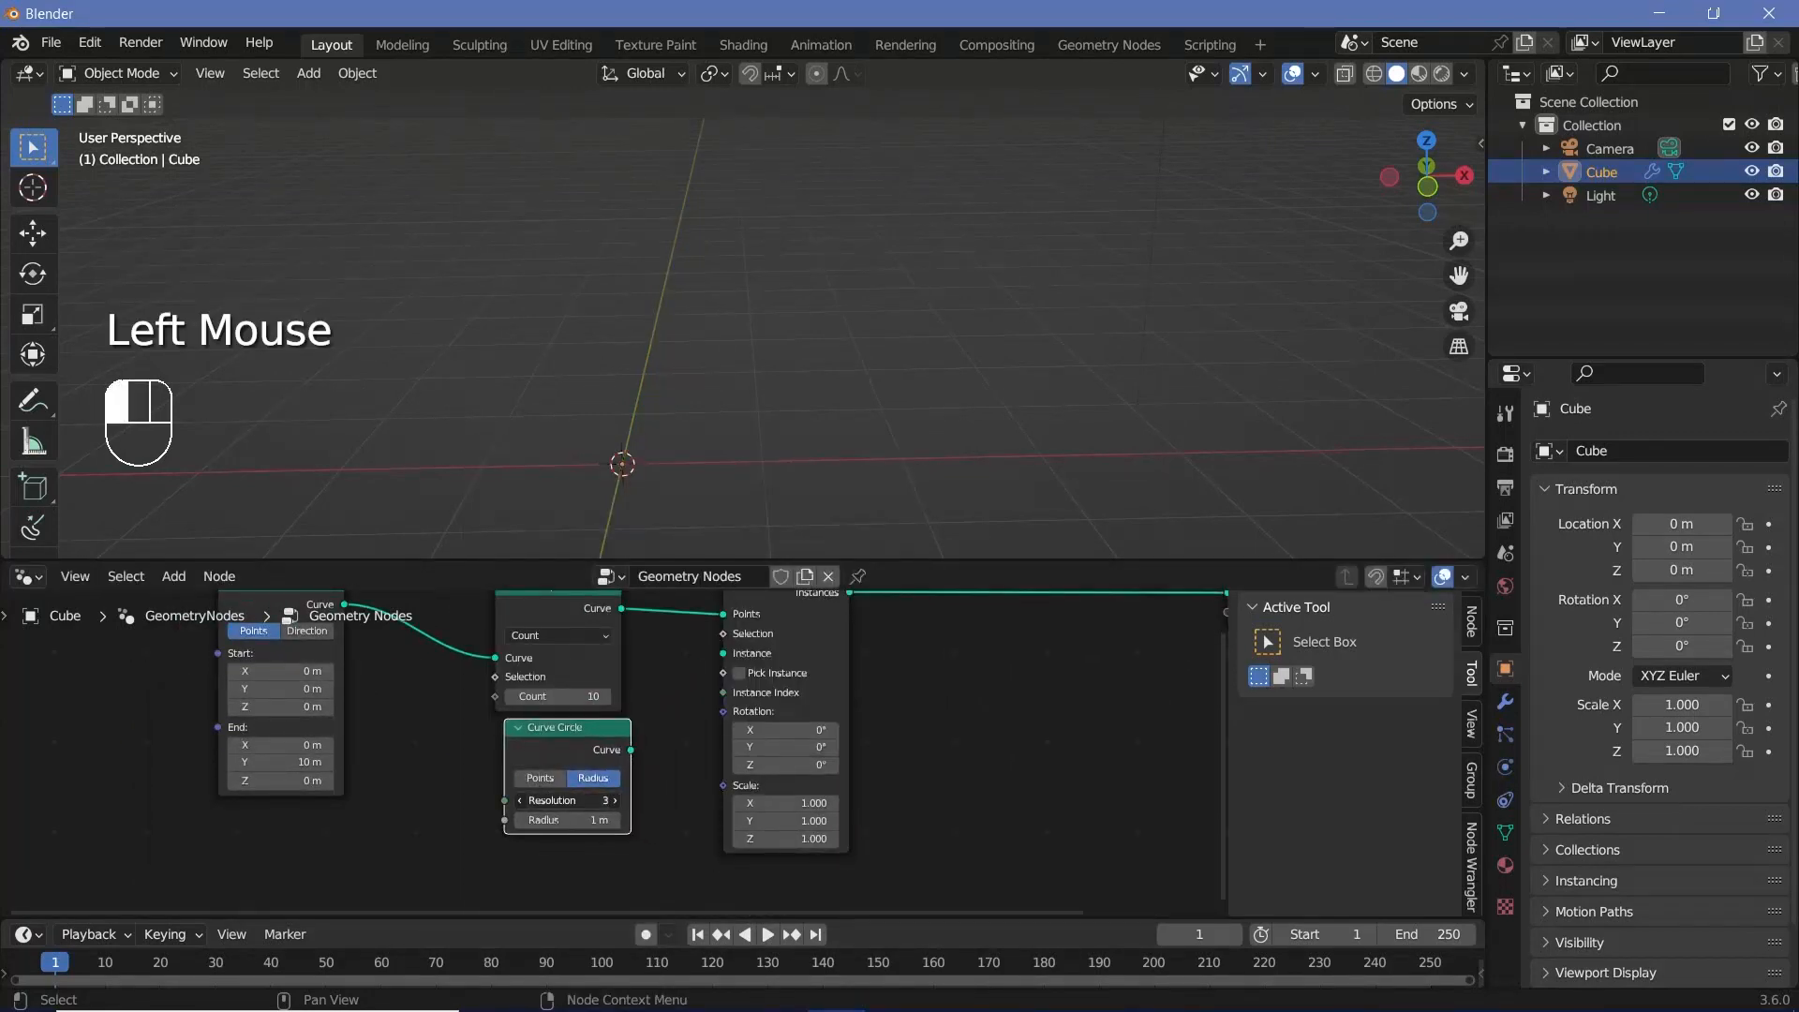
drag(629, 754, 726, 654)
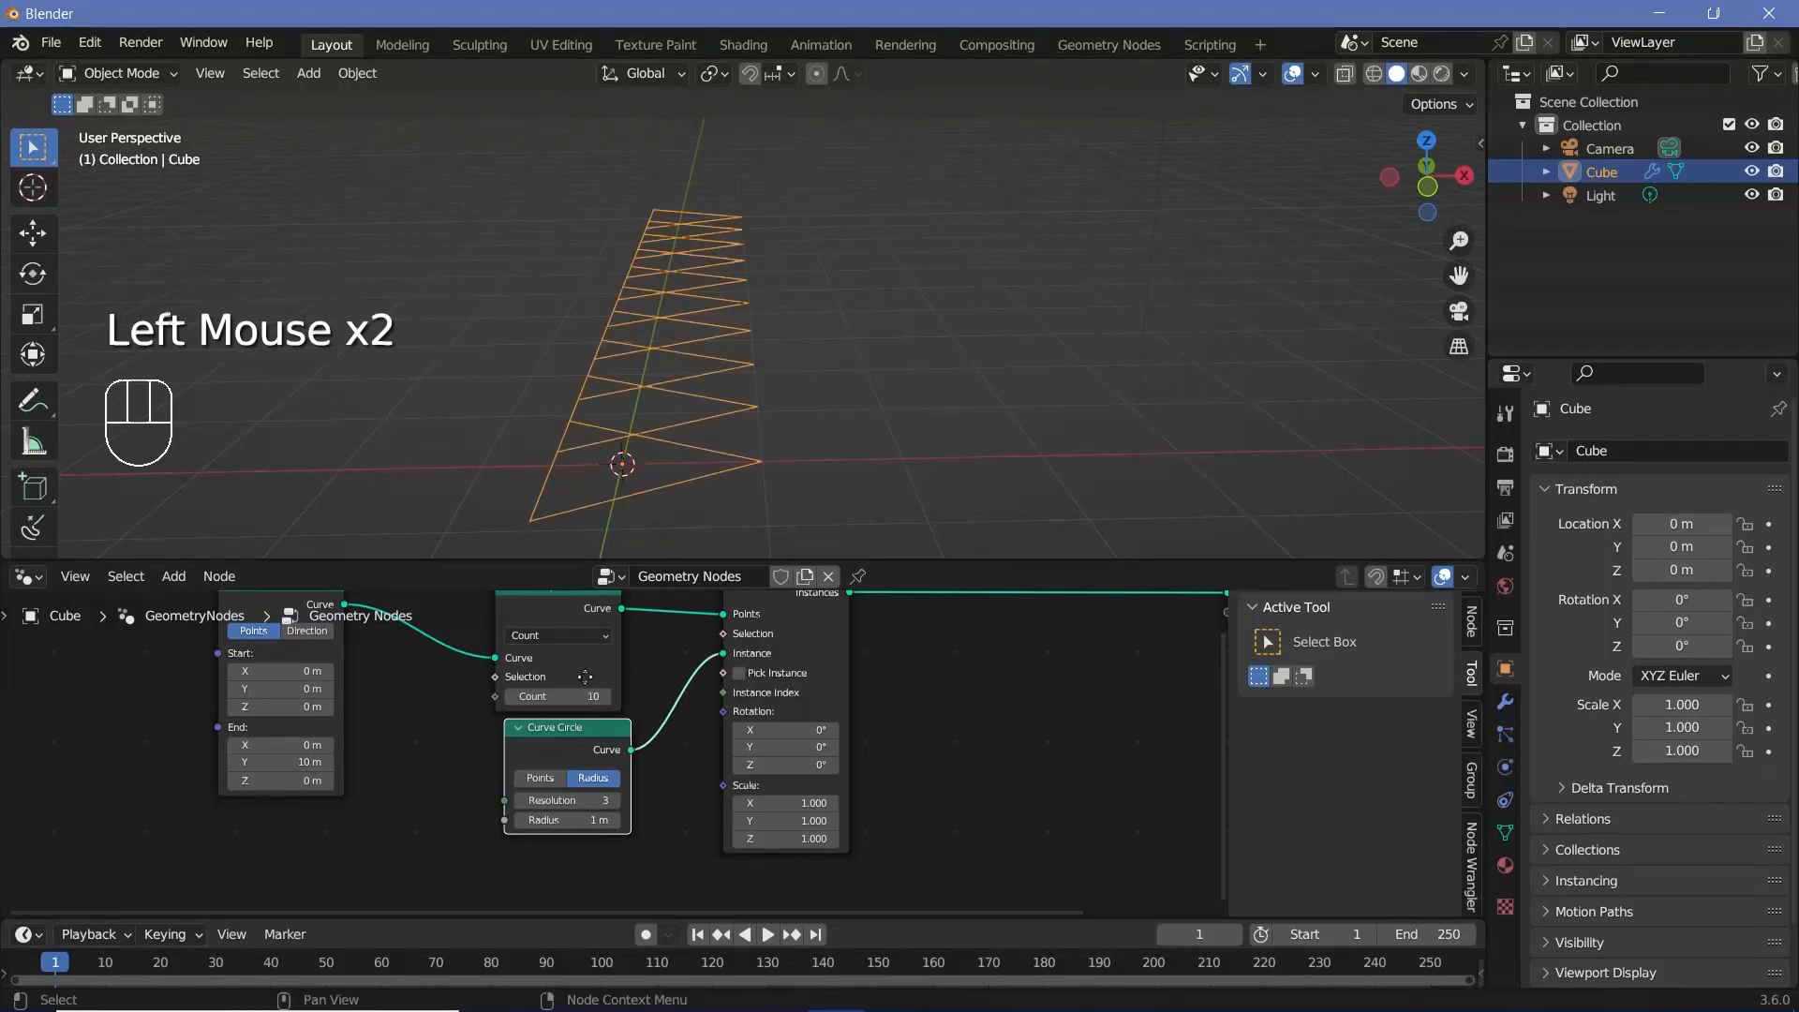
middle_drag(729, 656, 823, 722)
middle_drag(710, 243, 817, 469)
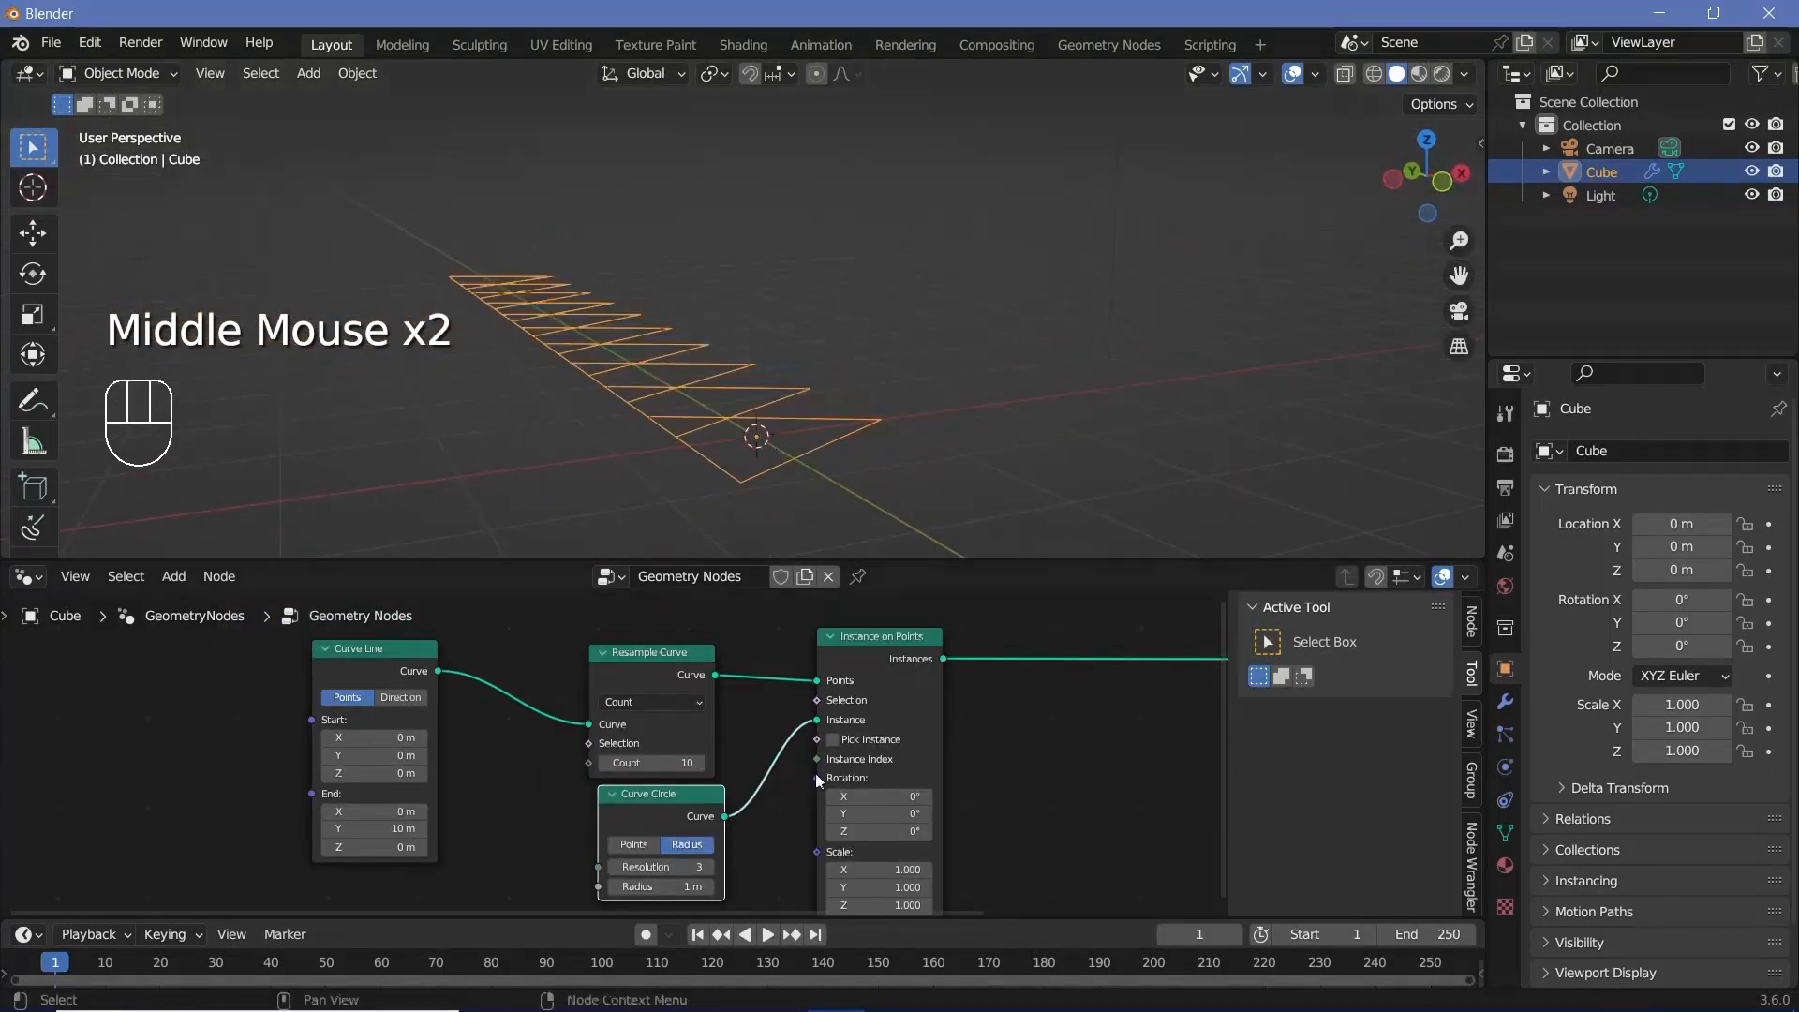
Set the Instance on Points rotation to -90° on Y and 90° on Z.
middle_drag(815, 773, 757, 684)
middle_drag(836, 469, 810, 483)
click(833, 725)
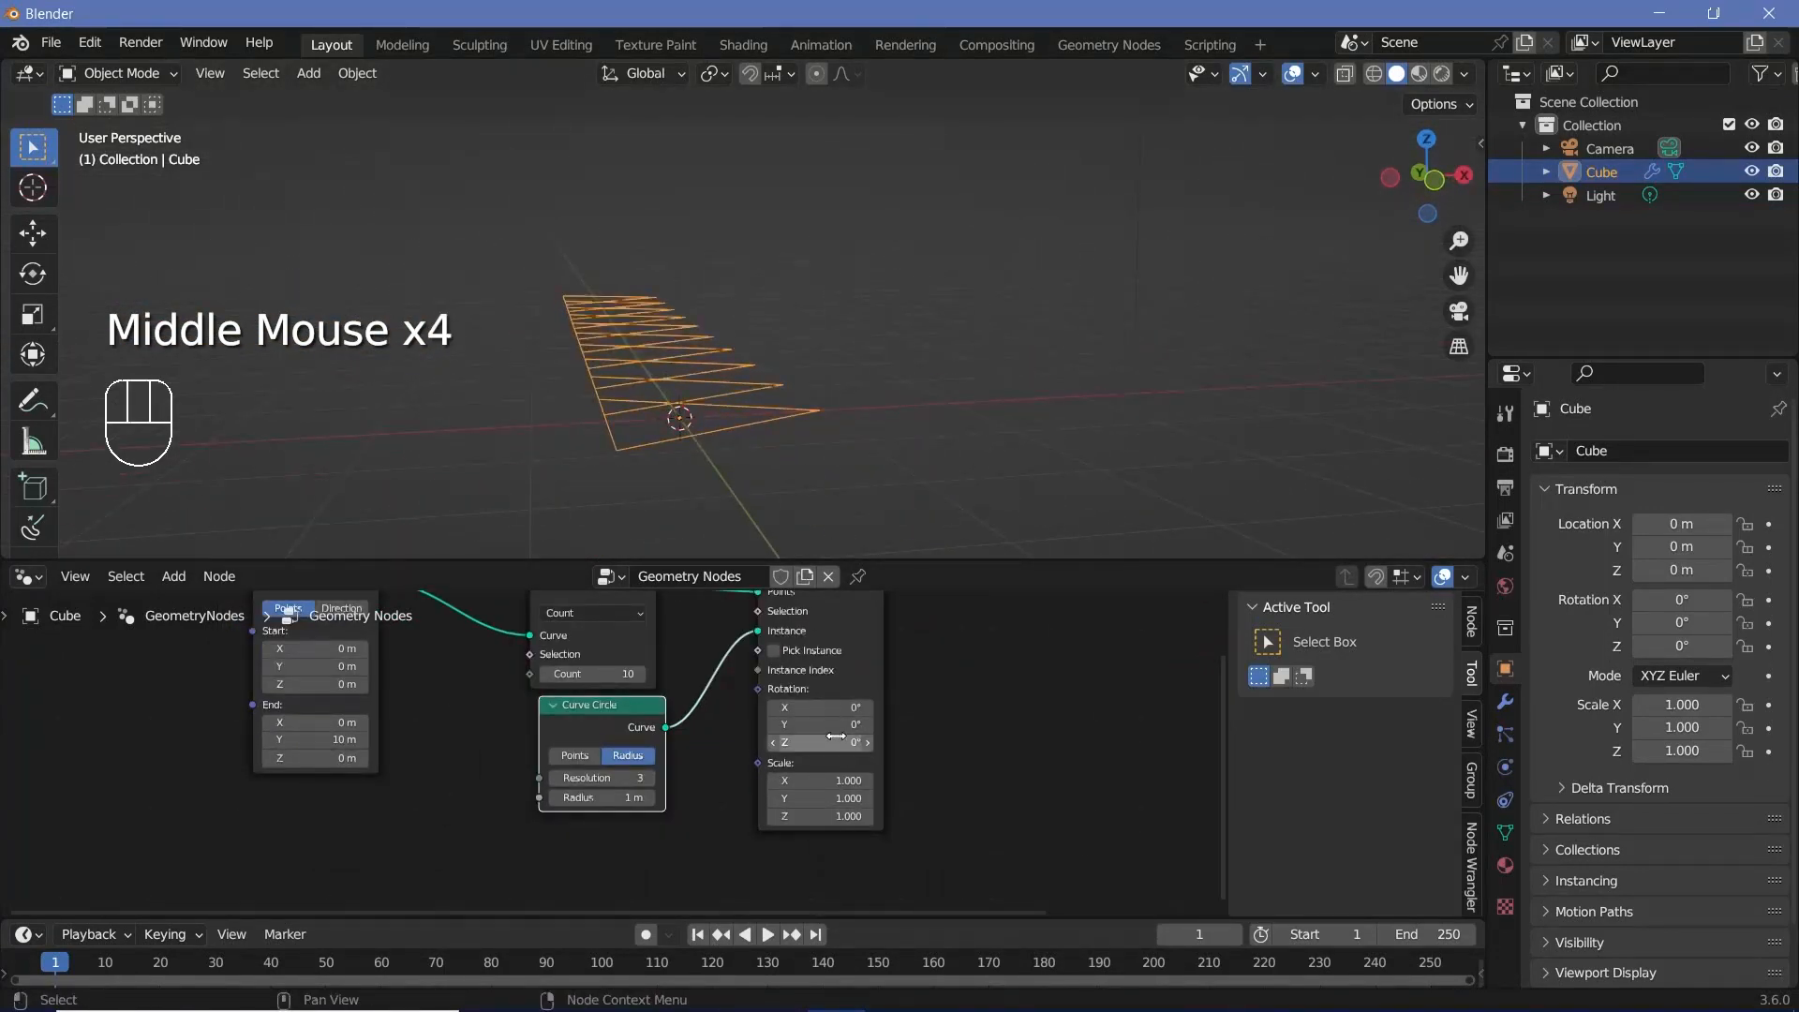
text(90)
key(Return)
middle_drag(769, 413, 914, 576)
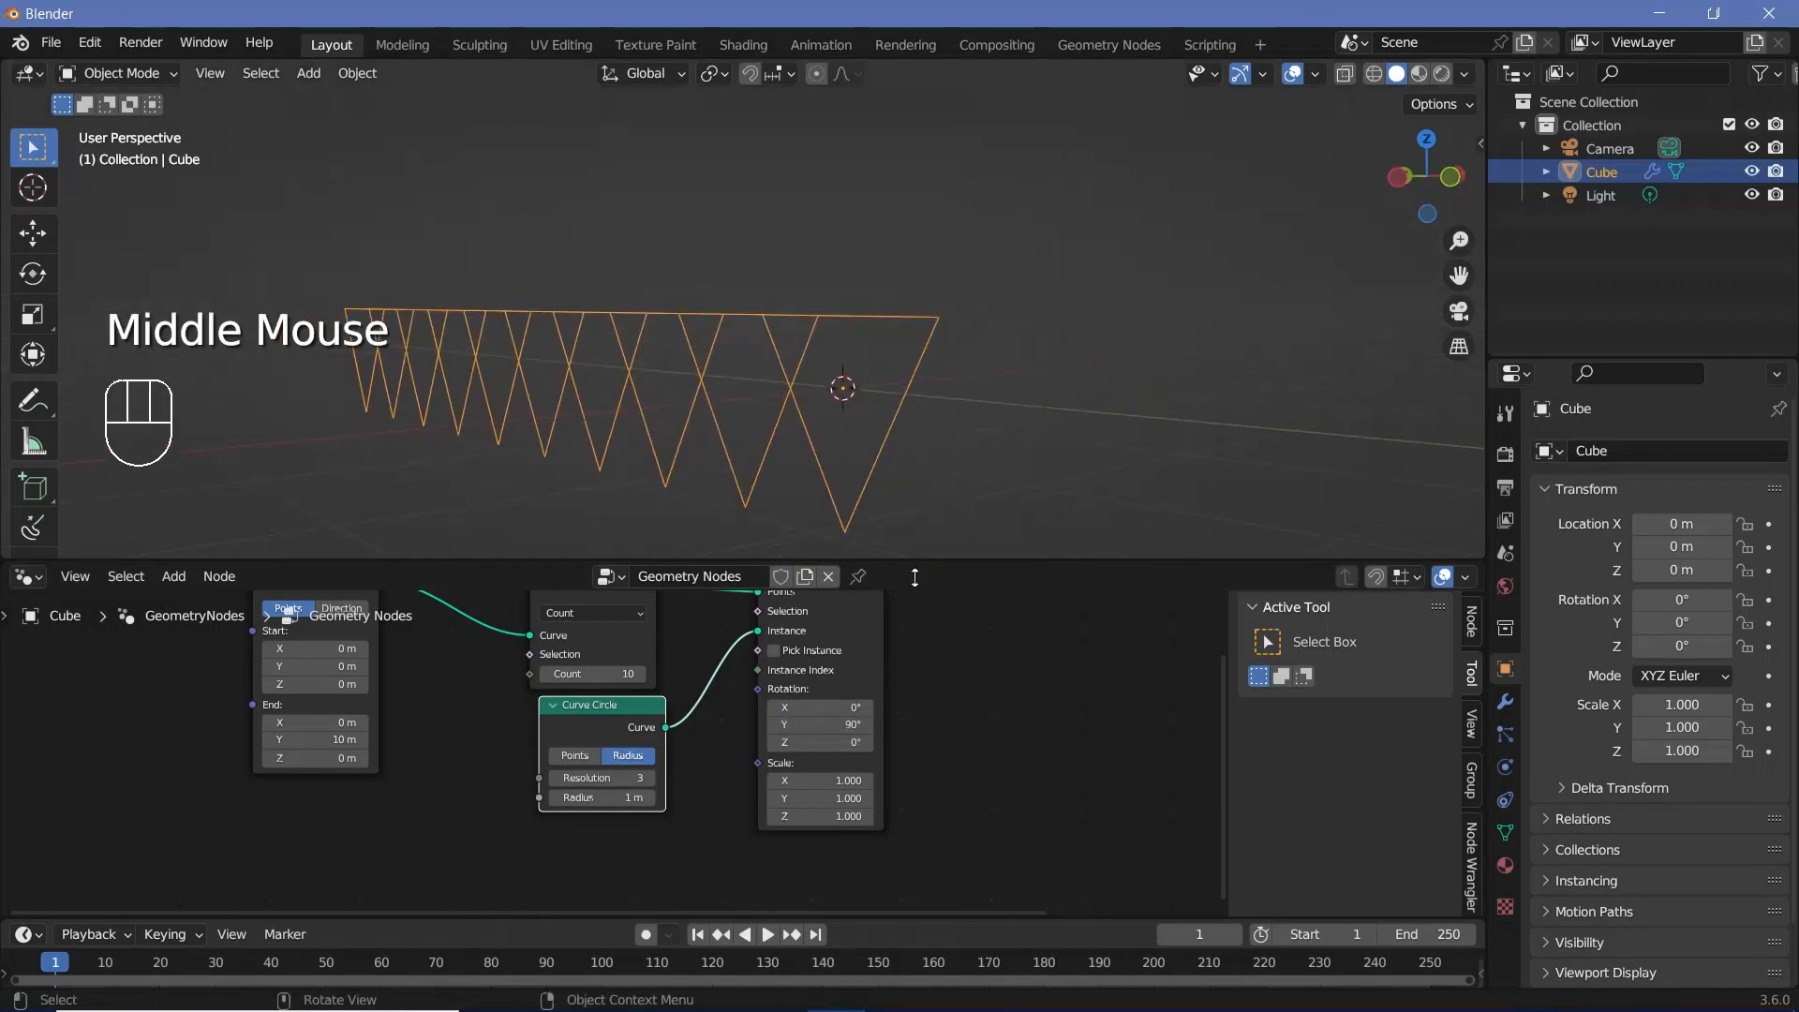
click(817, 724)
text(-90)
key(Return)
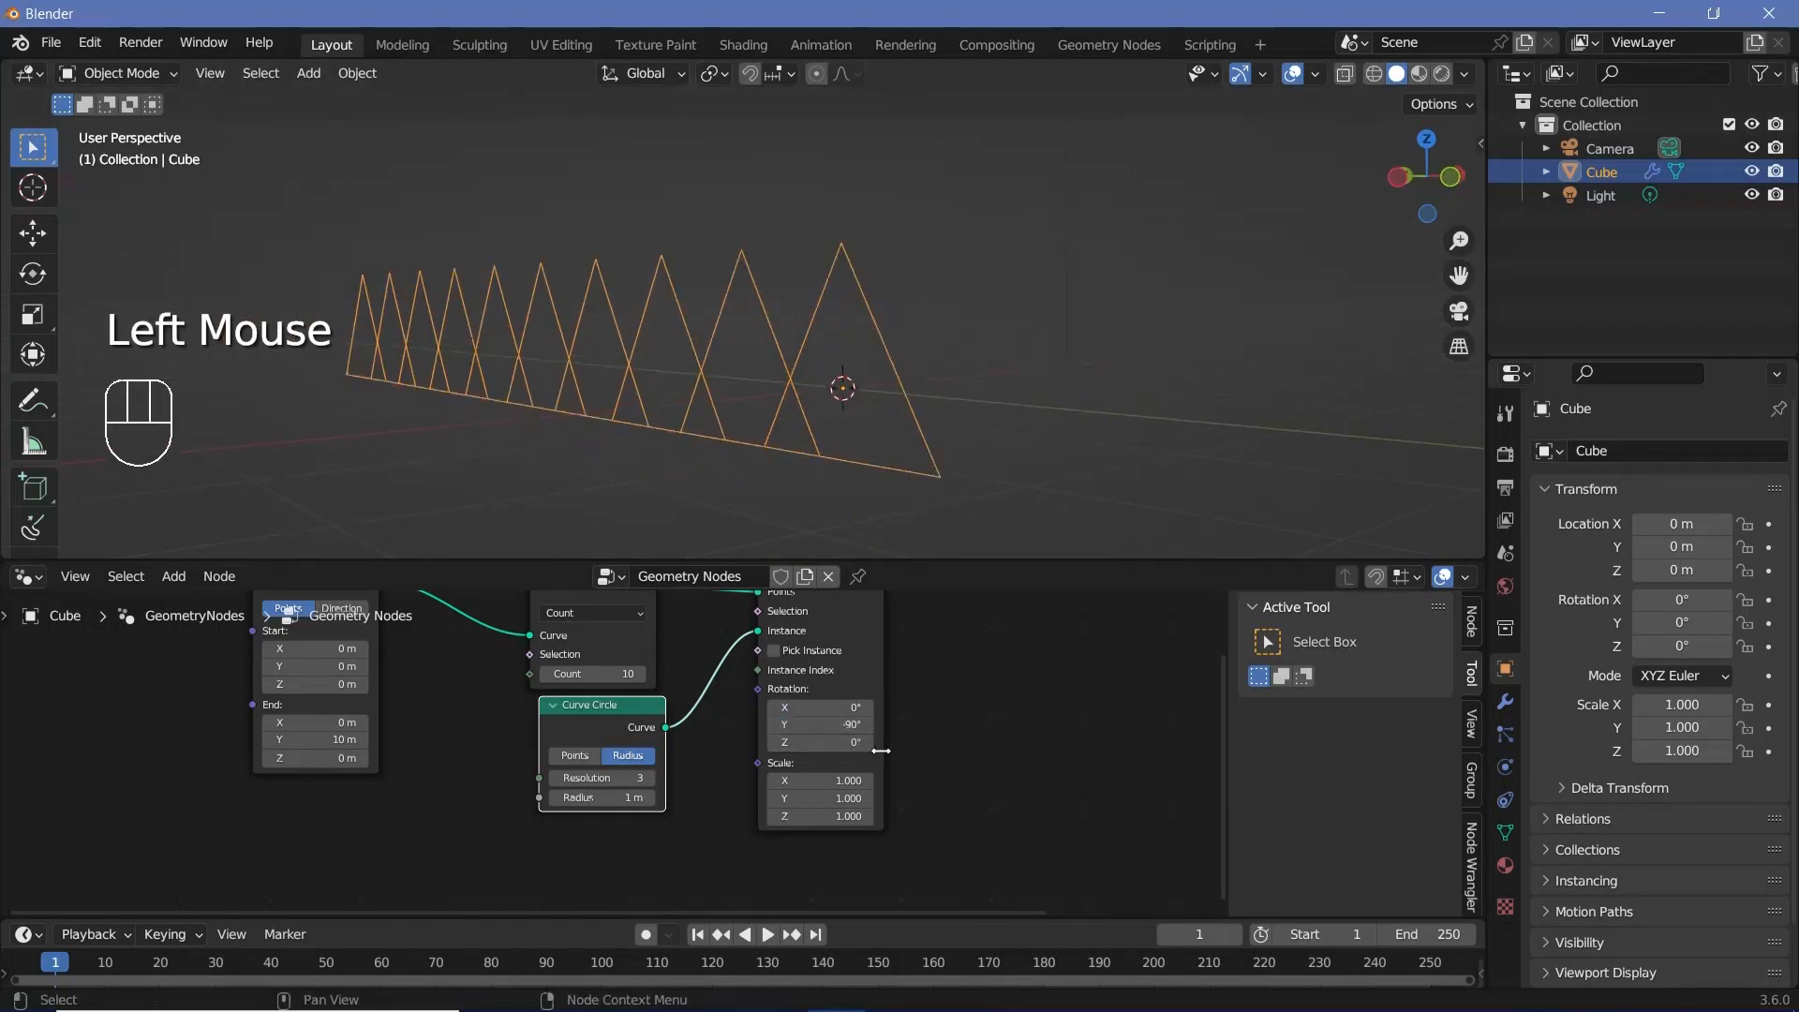
double_click(817, 744)
text(90)
key(Return)
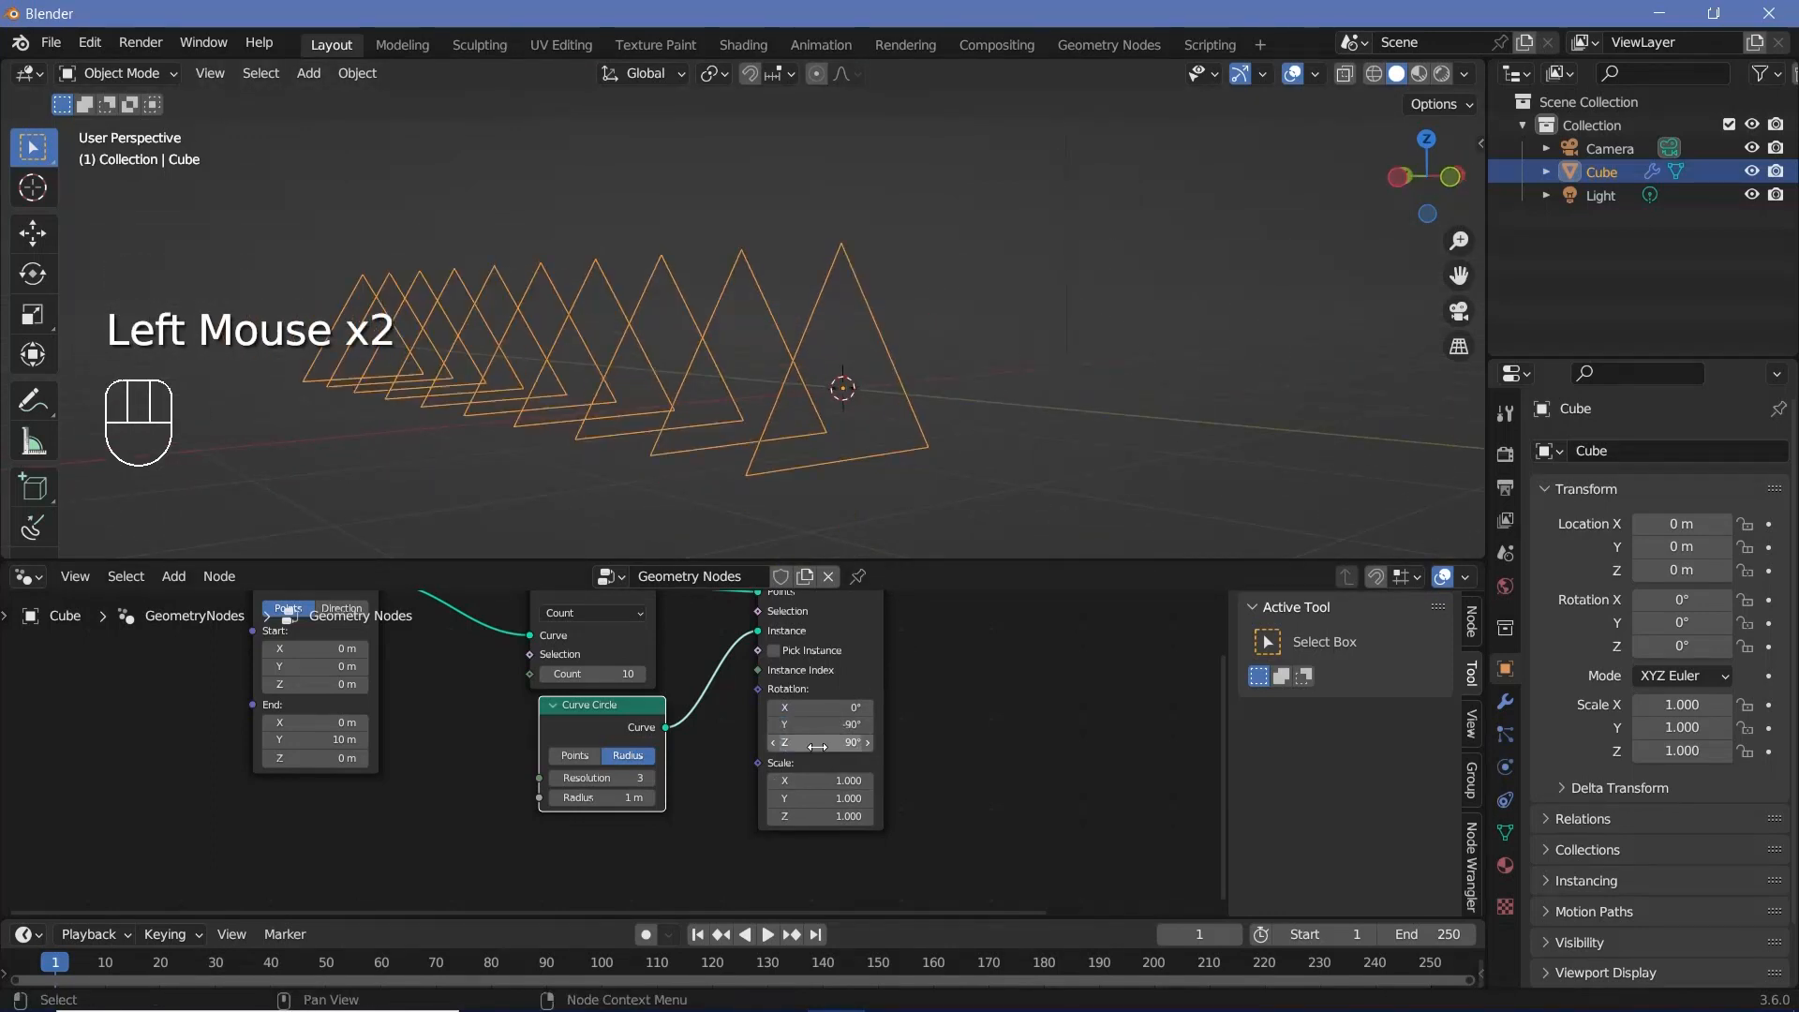
middle_drag(844, 422, 609, 487)
Lower the Curve Circle node slightly and set the Resample Curve count to 15.
middle_drag(594, 684, 654, 706)
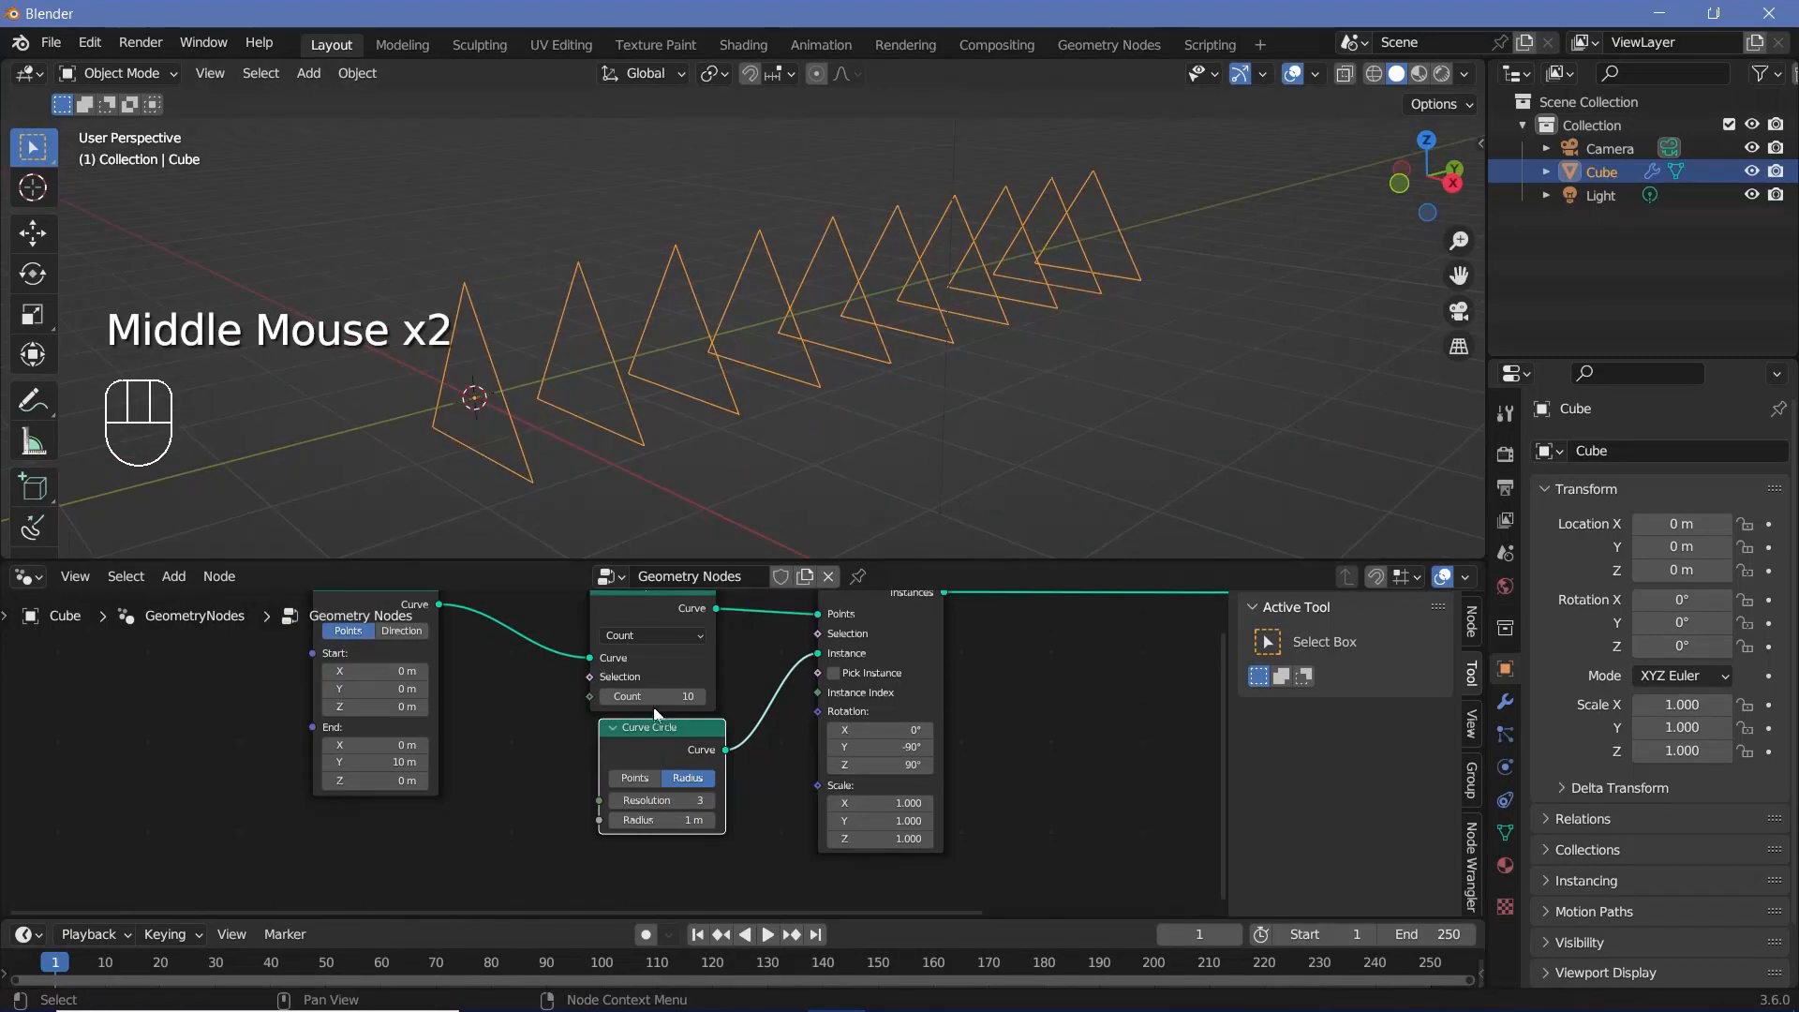
mouse_move(656, 699)
shift+mouse_down()
mouse_move(713, 699)
mouse_move(662, 701)
mouse_move(643, 732)
shift+mouse_up()
shift+click(659, 700)
text(15)
key(Return)
middle_drag(634, 407, 676, 353)
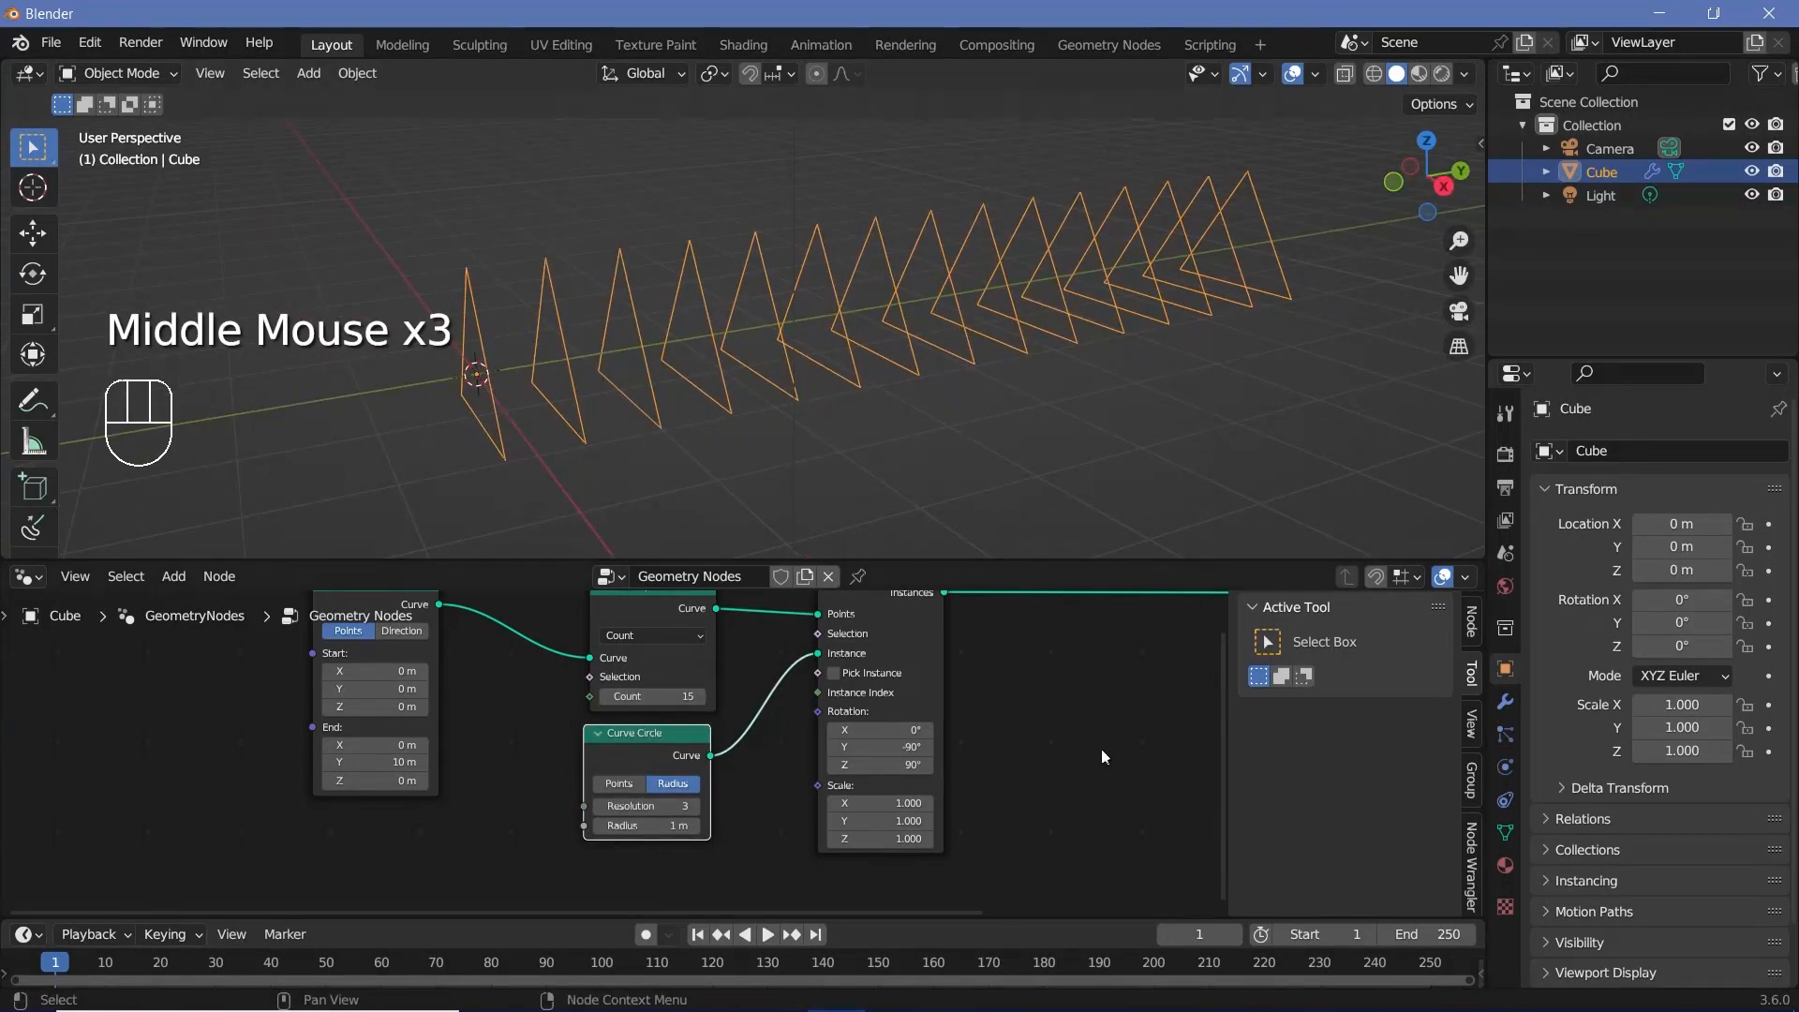
Insert a Rotate Instances node between Instance on Points and Group Output, and move Curve Line farther away from Resample Curve.
middle_drag(1100, 750, 914, 787)
key(shift+a)
click(844, 494)
text(r)
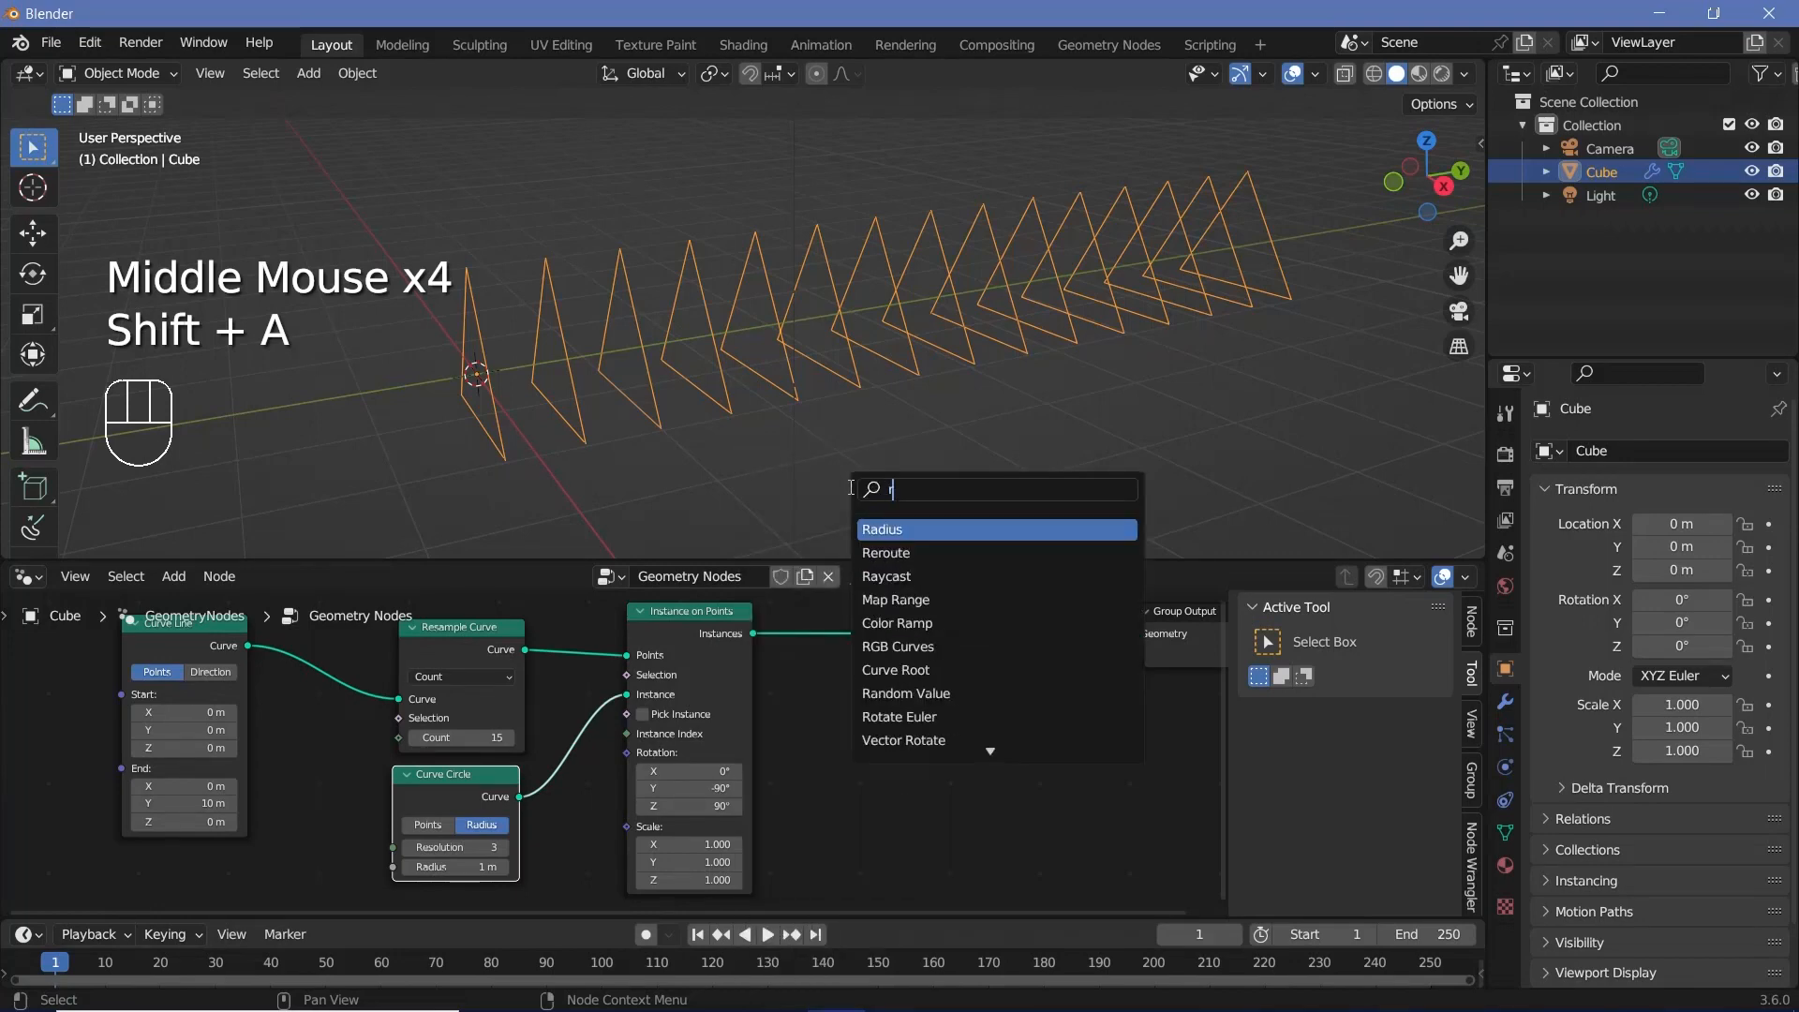
text(otate in)
key(Return)
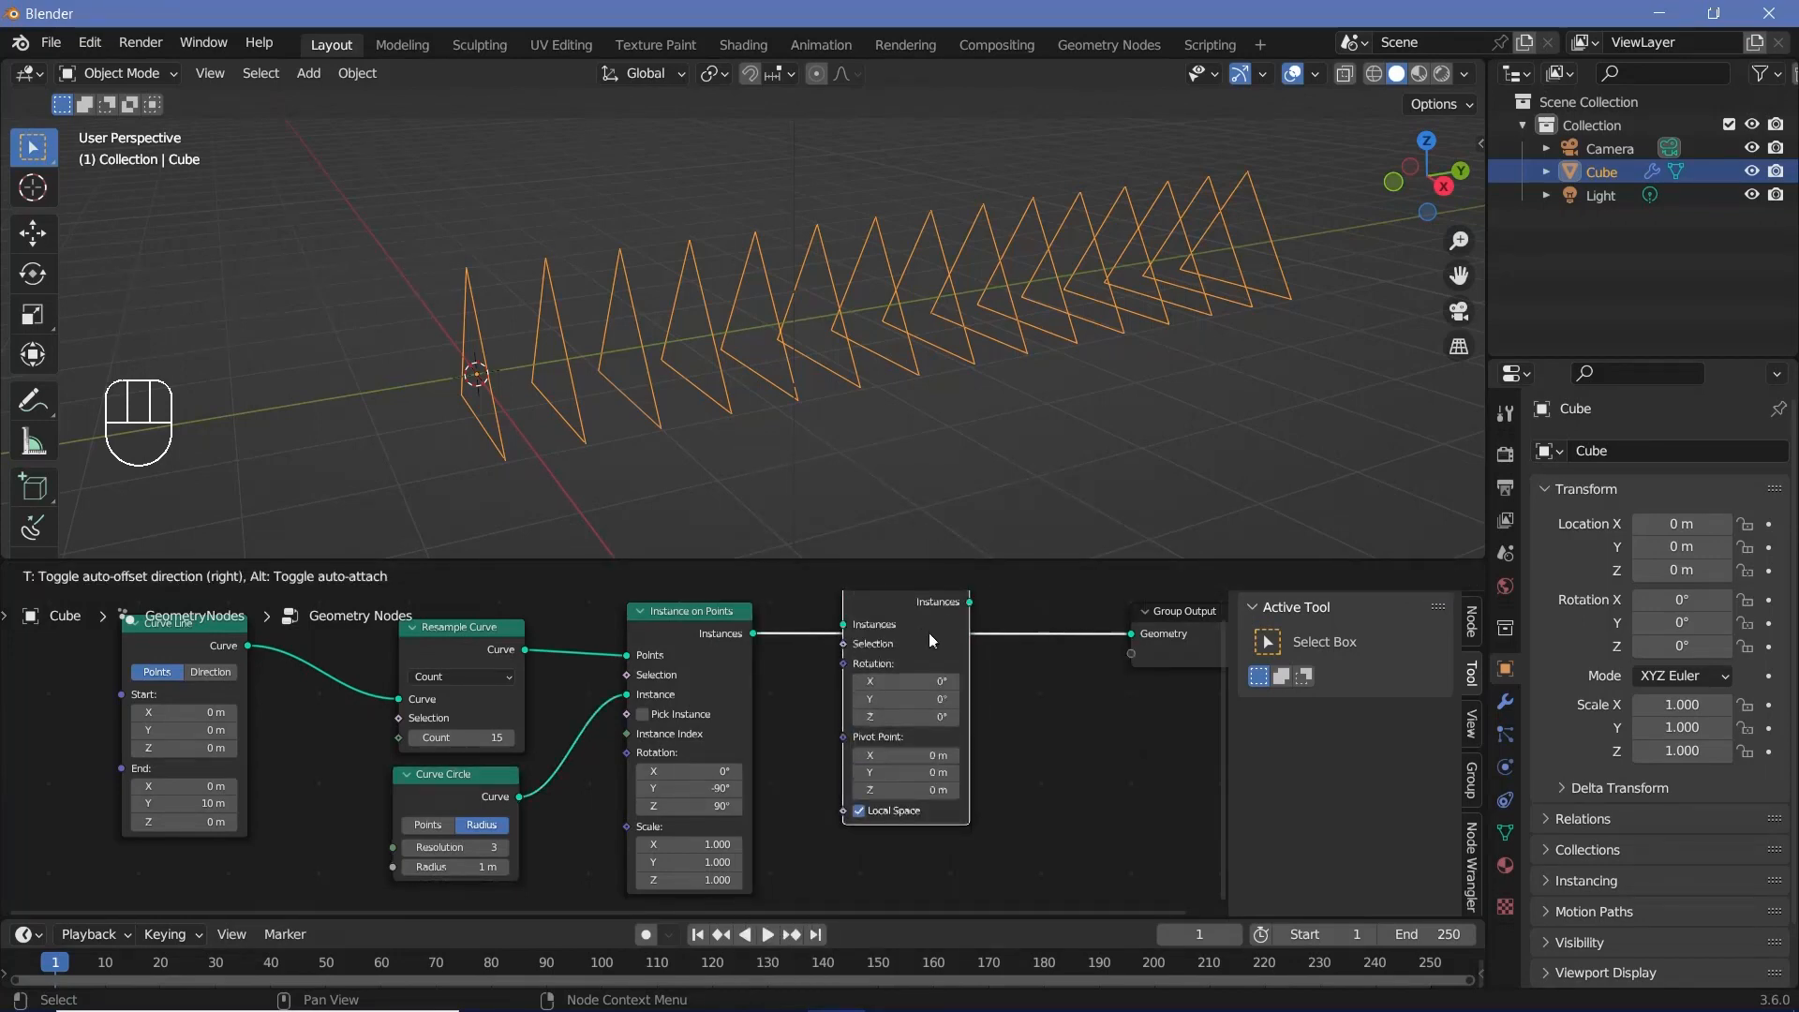
click(960, 684)
middle_drag(431, 674, 615, 708)
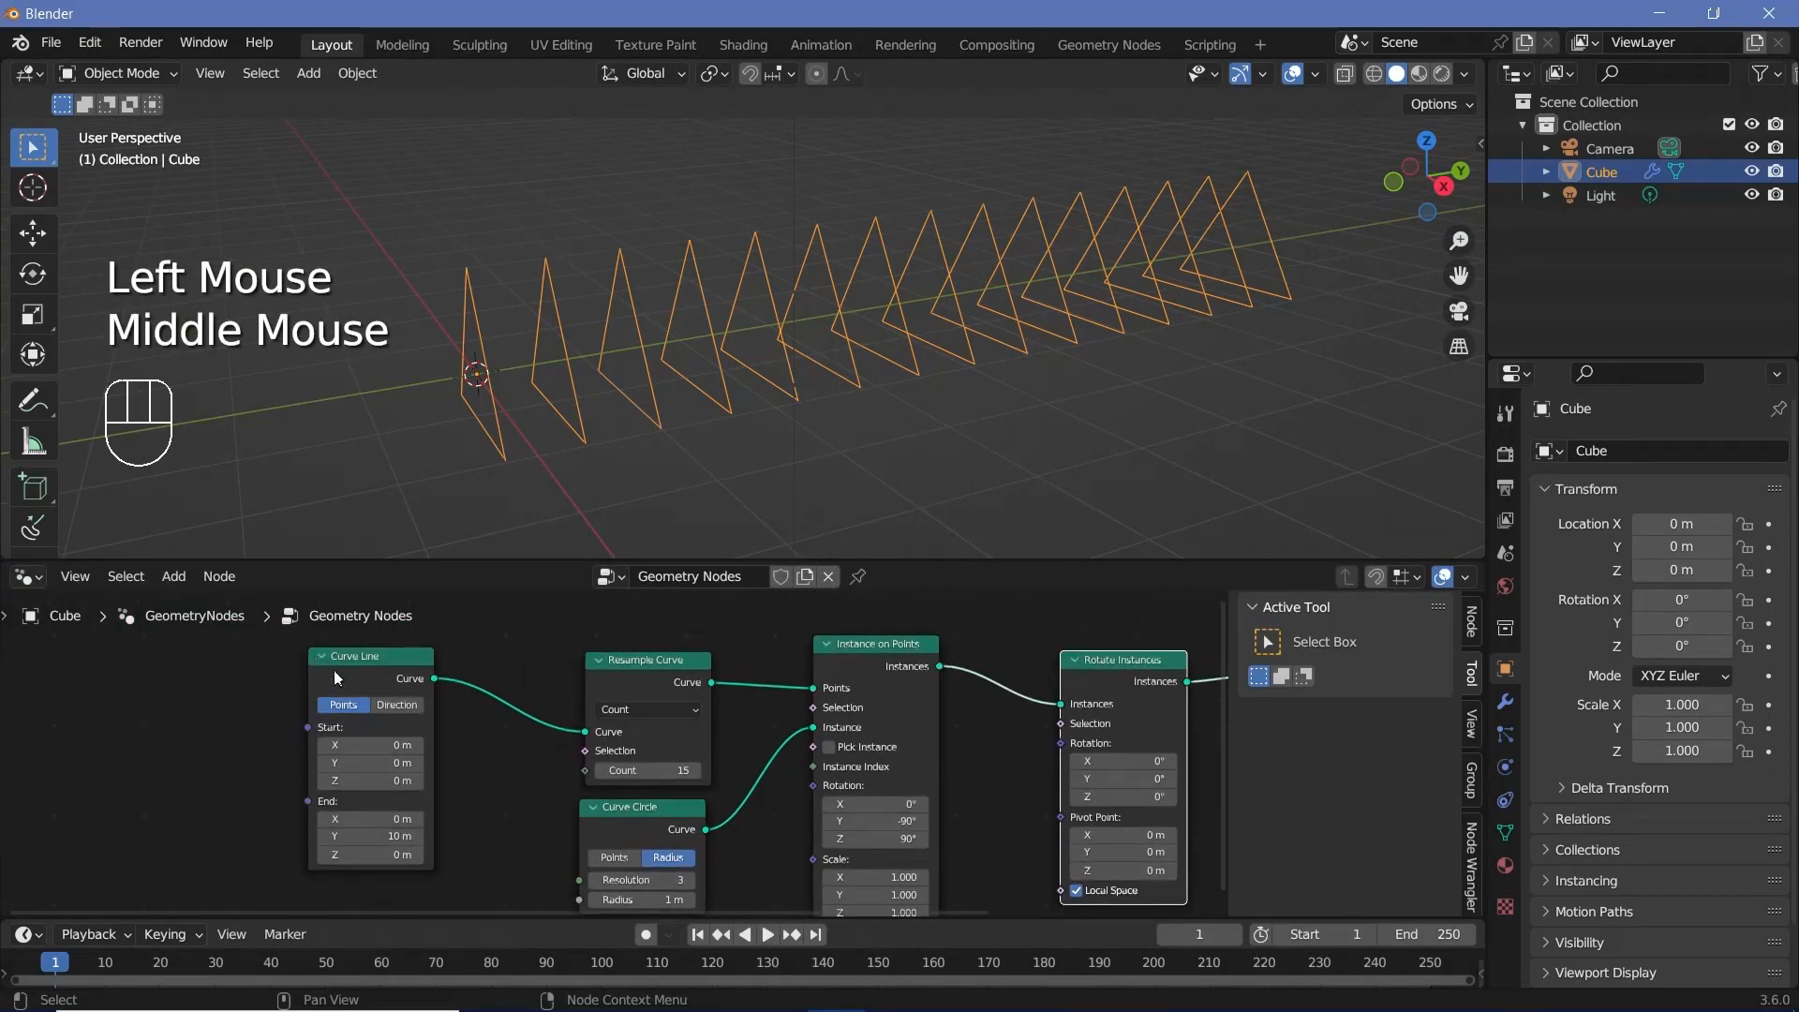
drag(334, 671, 196, 661)
Turn off Local Space on Rotate Instances and adjust its Y rotation to about 22.2°.
shift+drag(1122, 779, 1171, 779)
middle_drag(1079, 899, 968, 834)
click(966, 826)
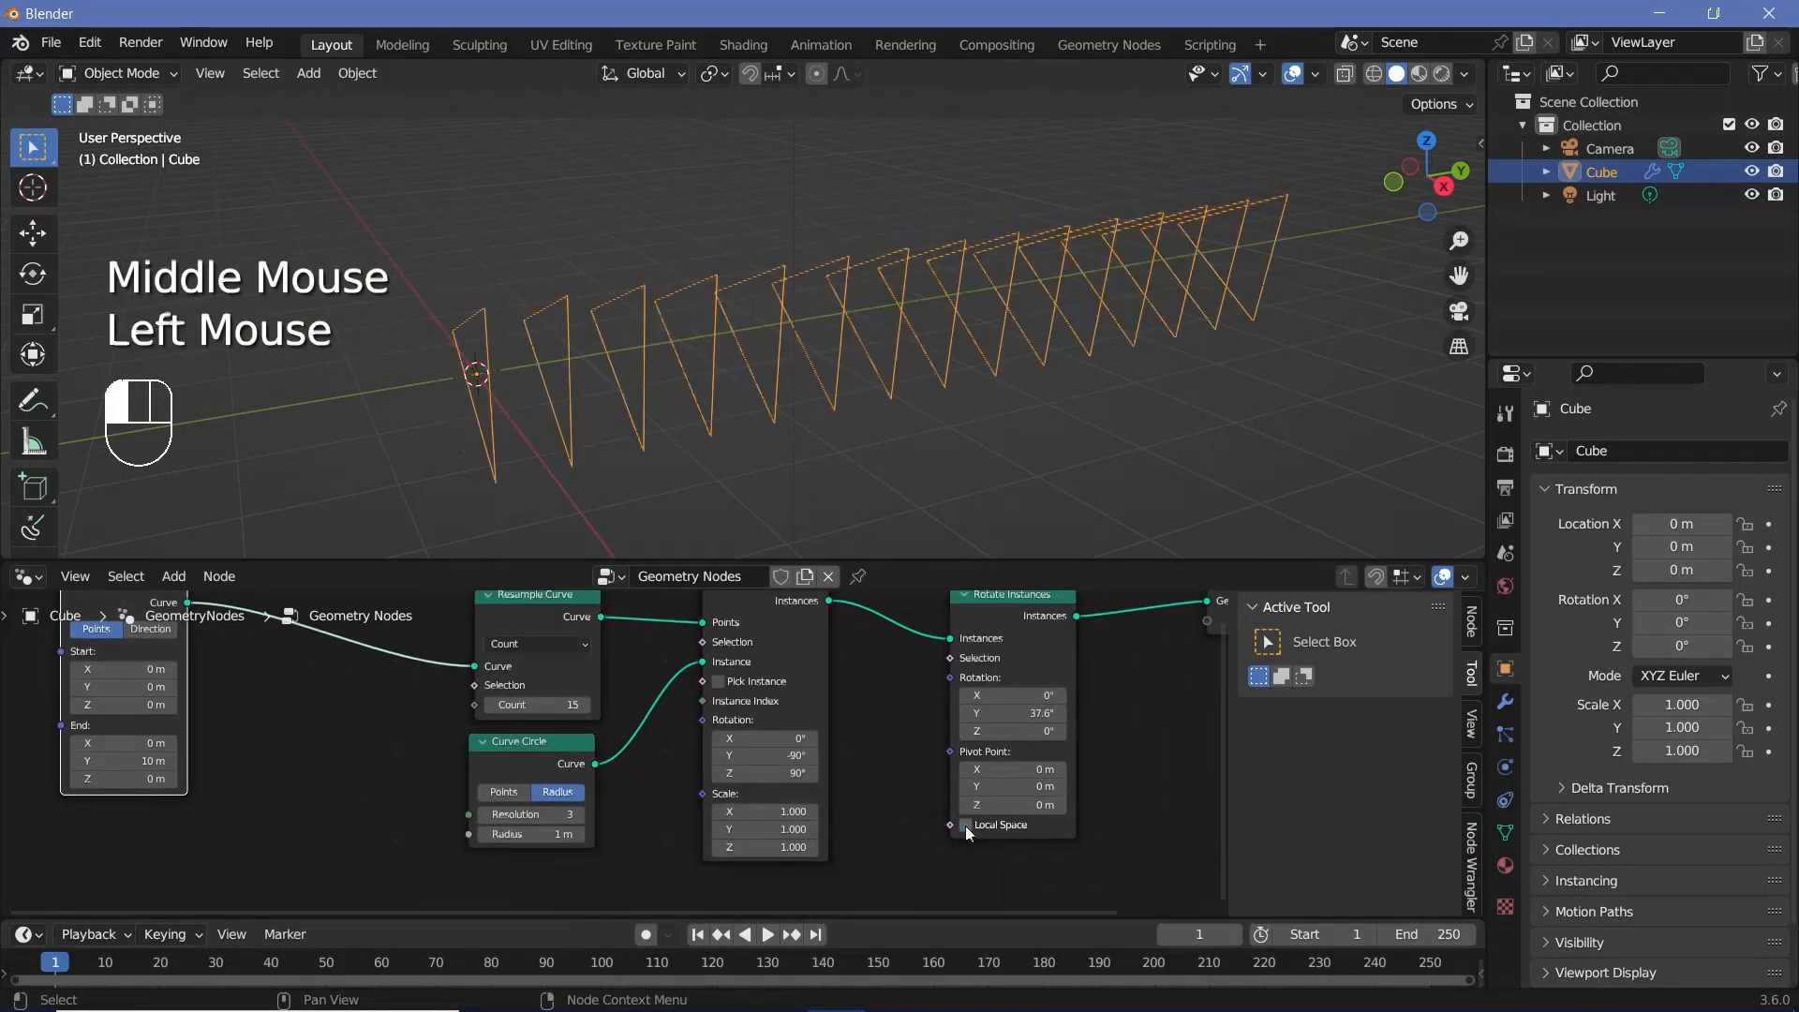
middle_drag(893, 407, 1088, 361)
middle_drag(1065, 647, 997, 643)
drag(947, 709, 798, 511)
click(884, 821)
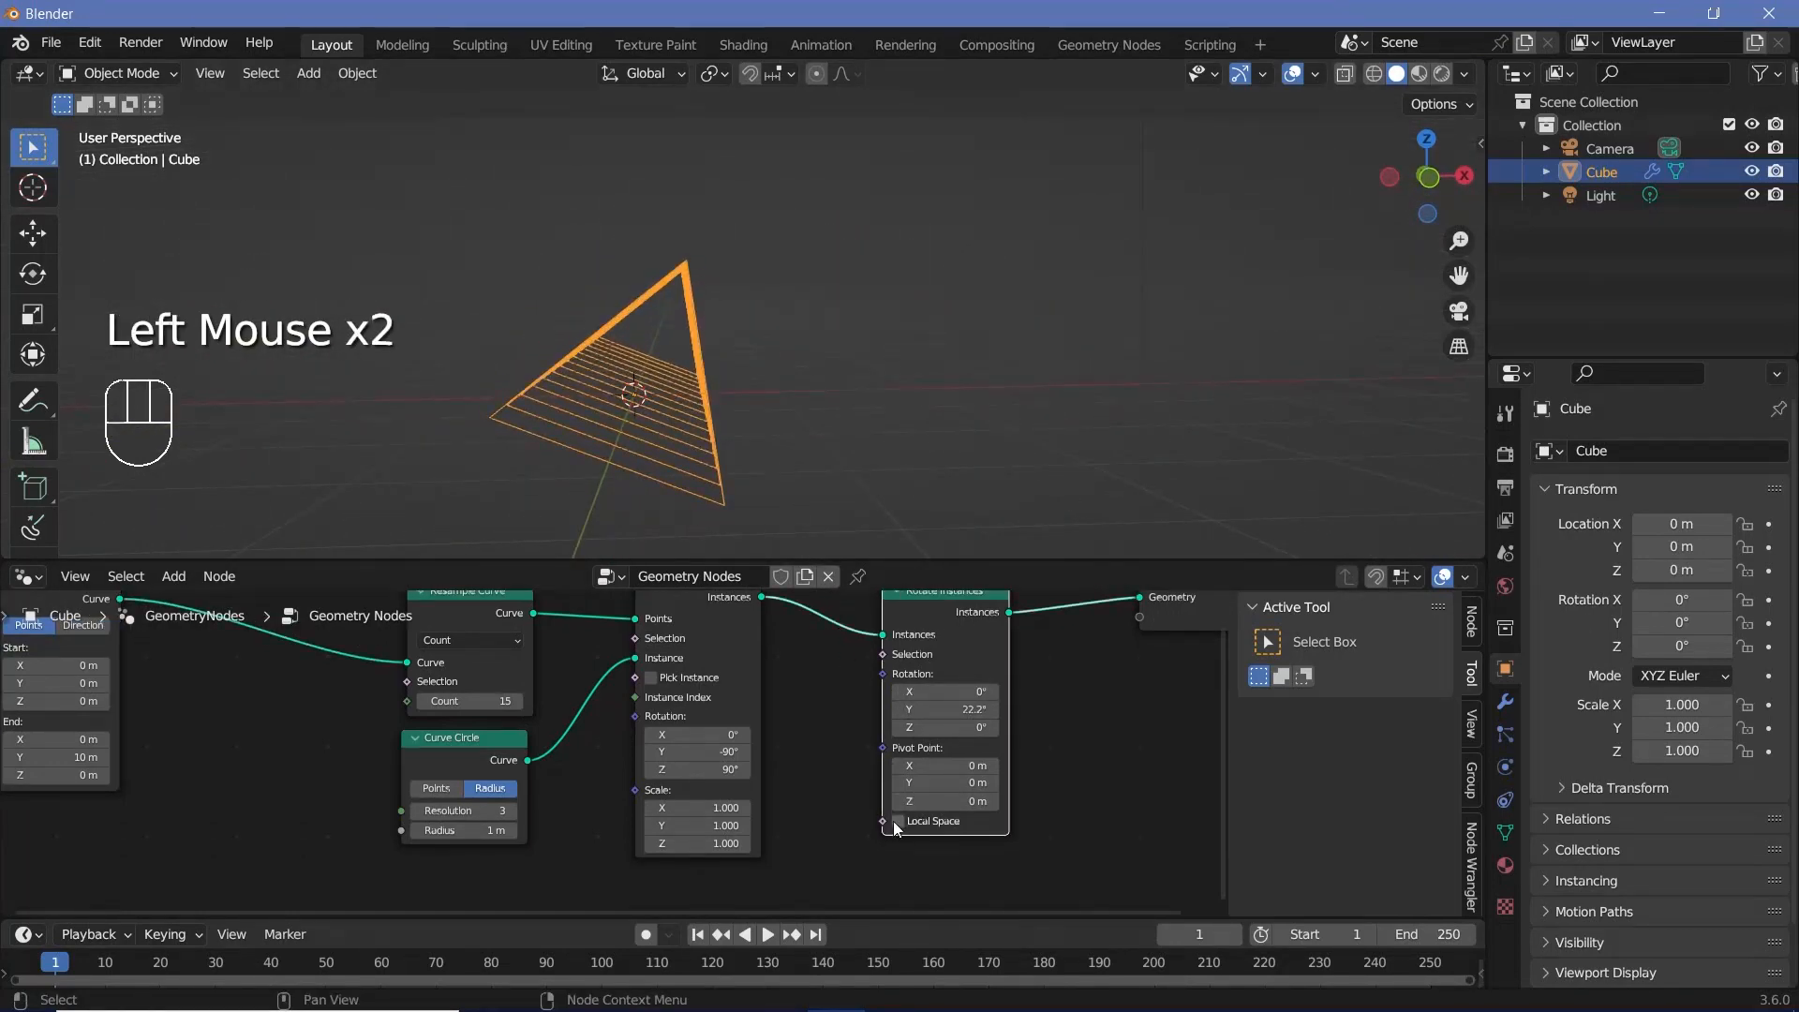
Try a Z rotation of about 45.1° with Local Space enabled, and reset it to 0° with Local Space off.
click(895, 821)
drag(946, 728, 999, 727)
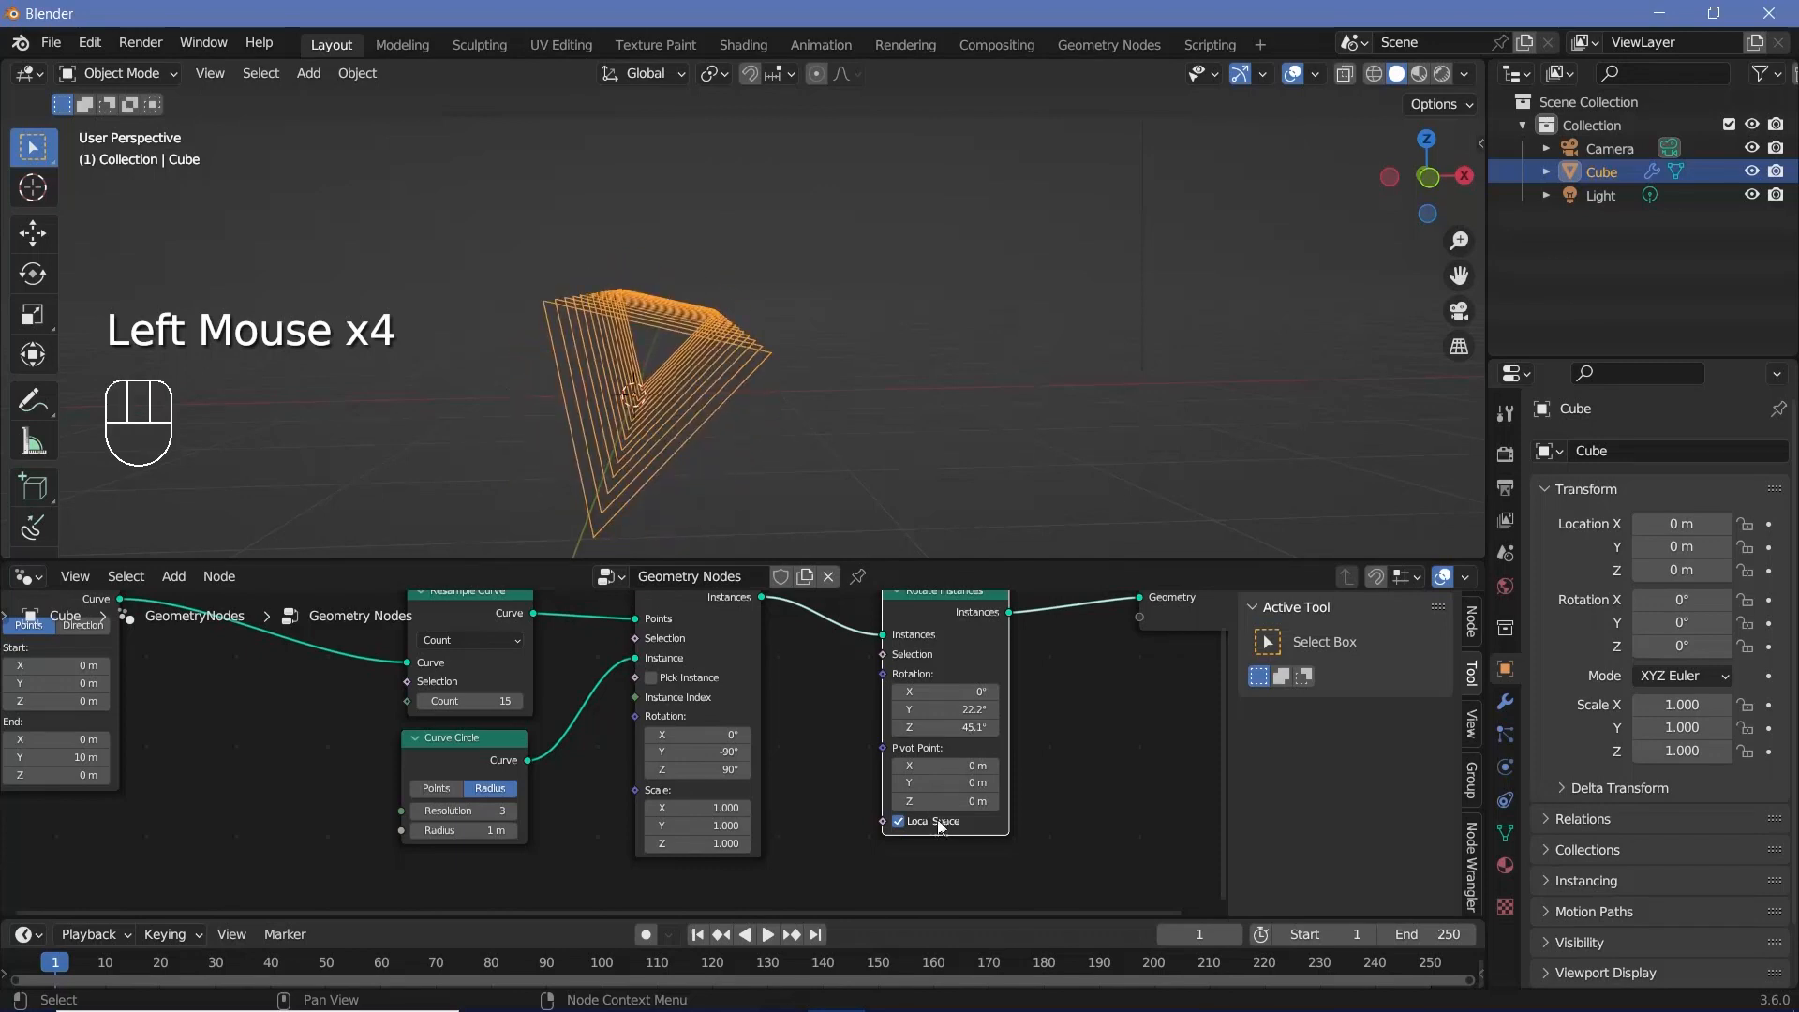
click(899, 821)
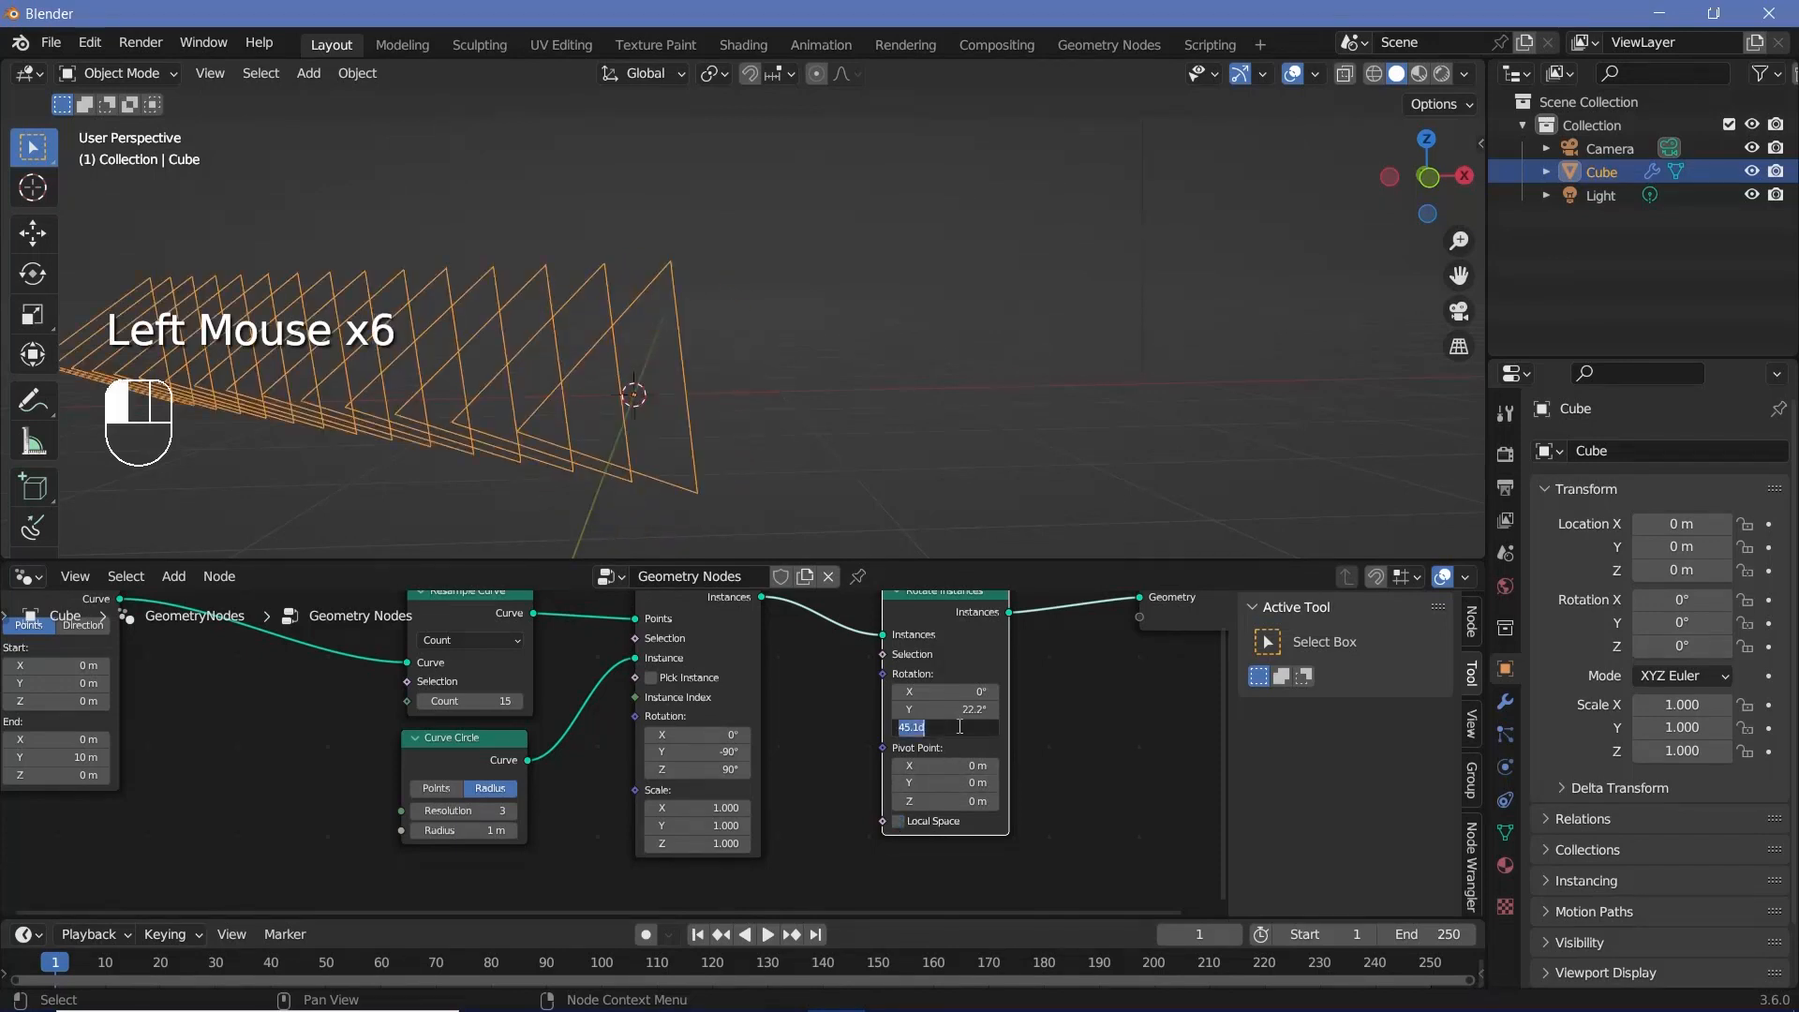
text(0)
key(Return)
Adjust the Y rotation of Rotate Instances to about 85.5°.
drag(955, 711, 1016, 710)
middle_drag(740, 291, 403, 434)
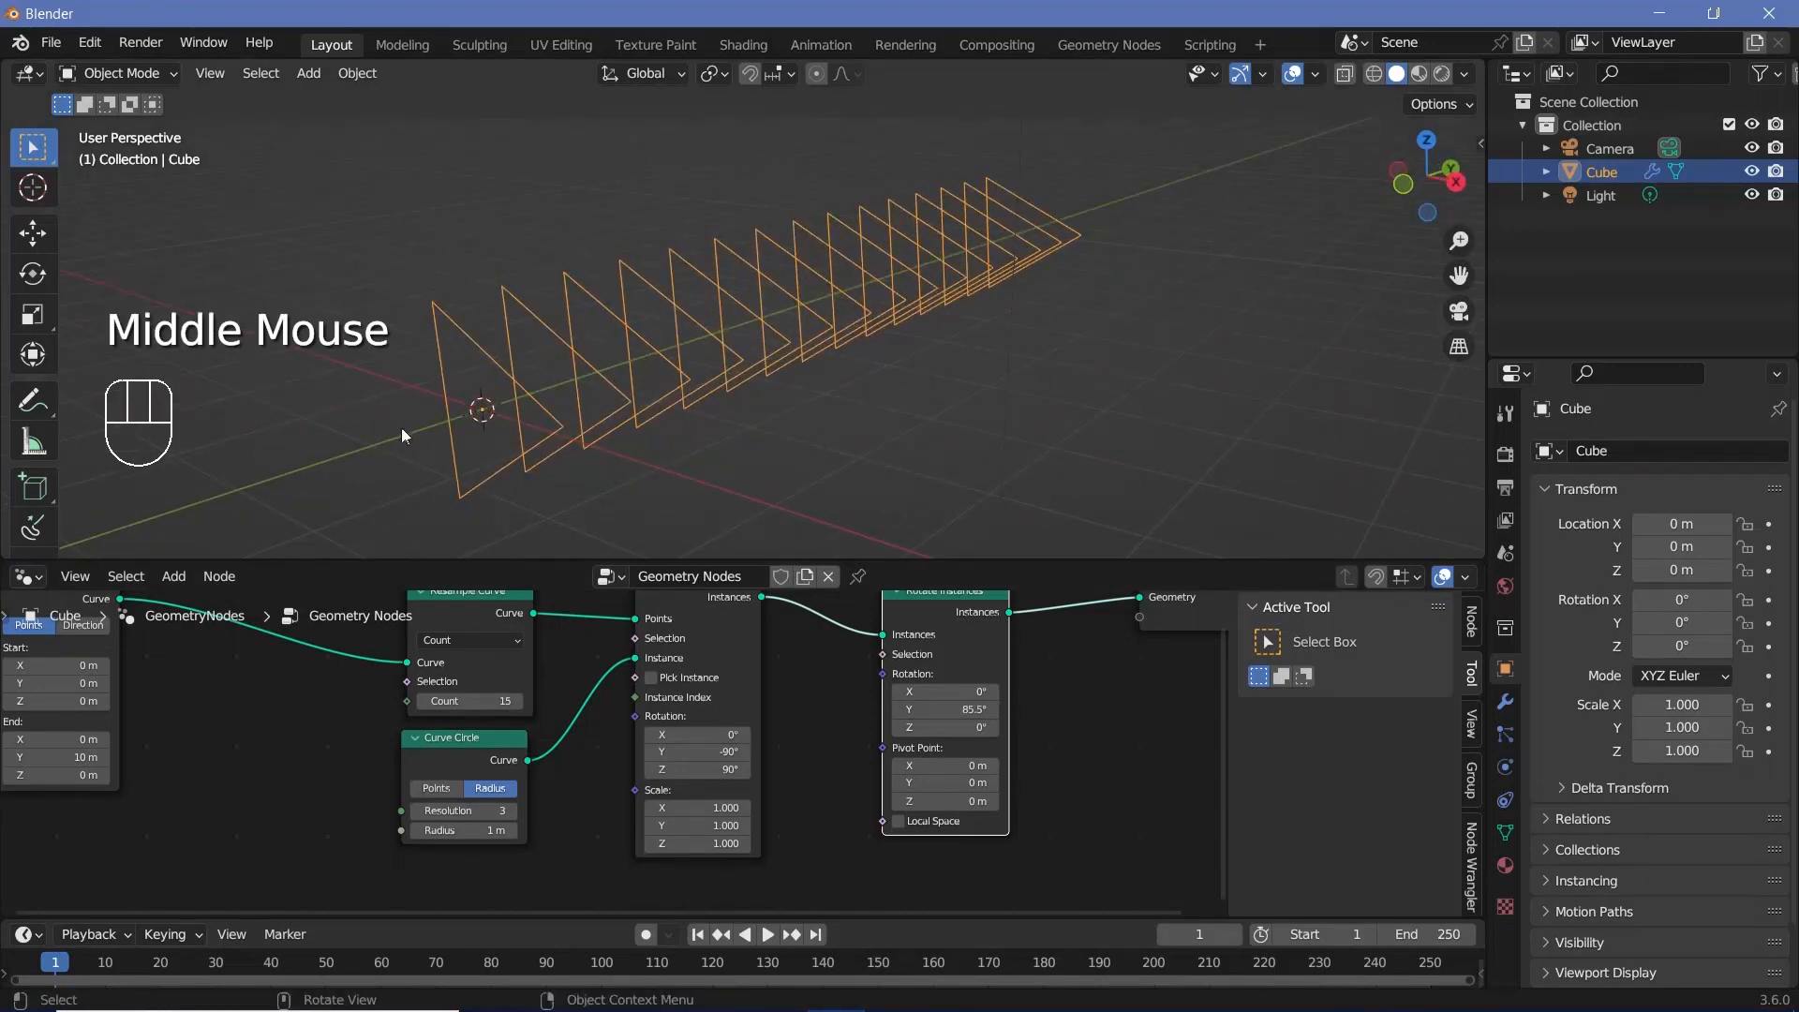
middle_drag(1200, 150, 980, 266)
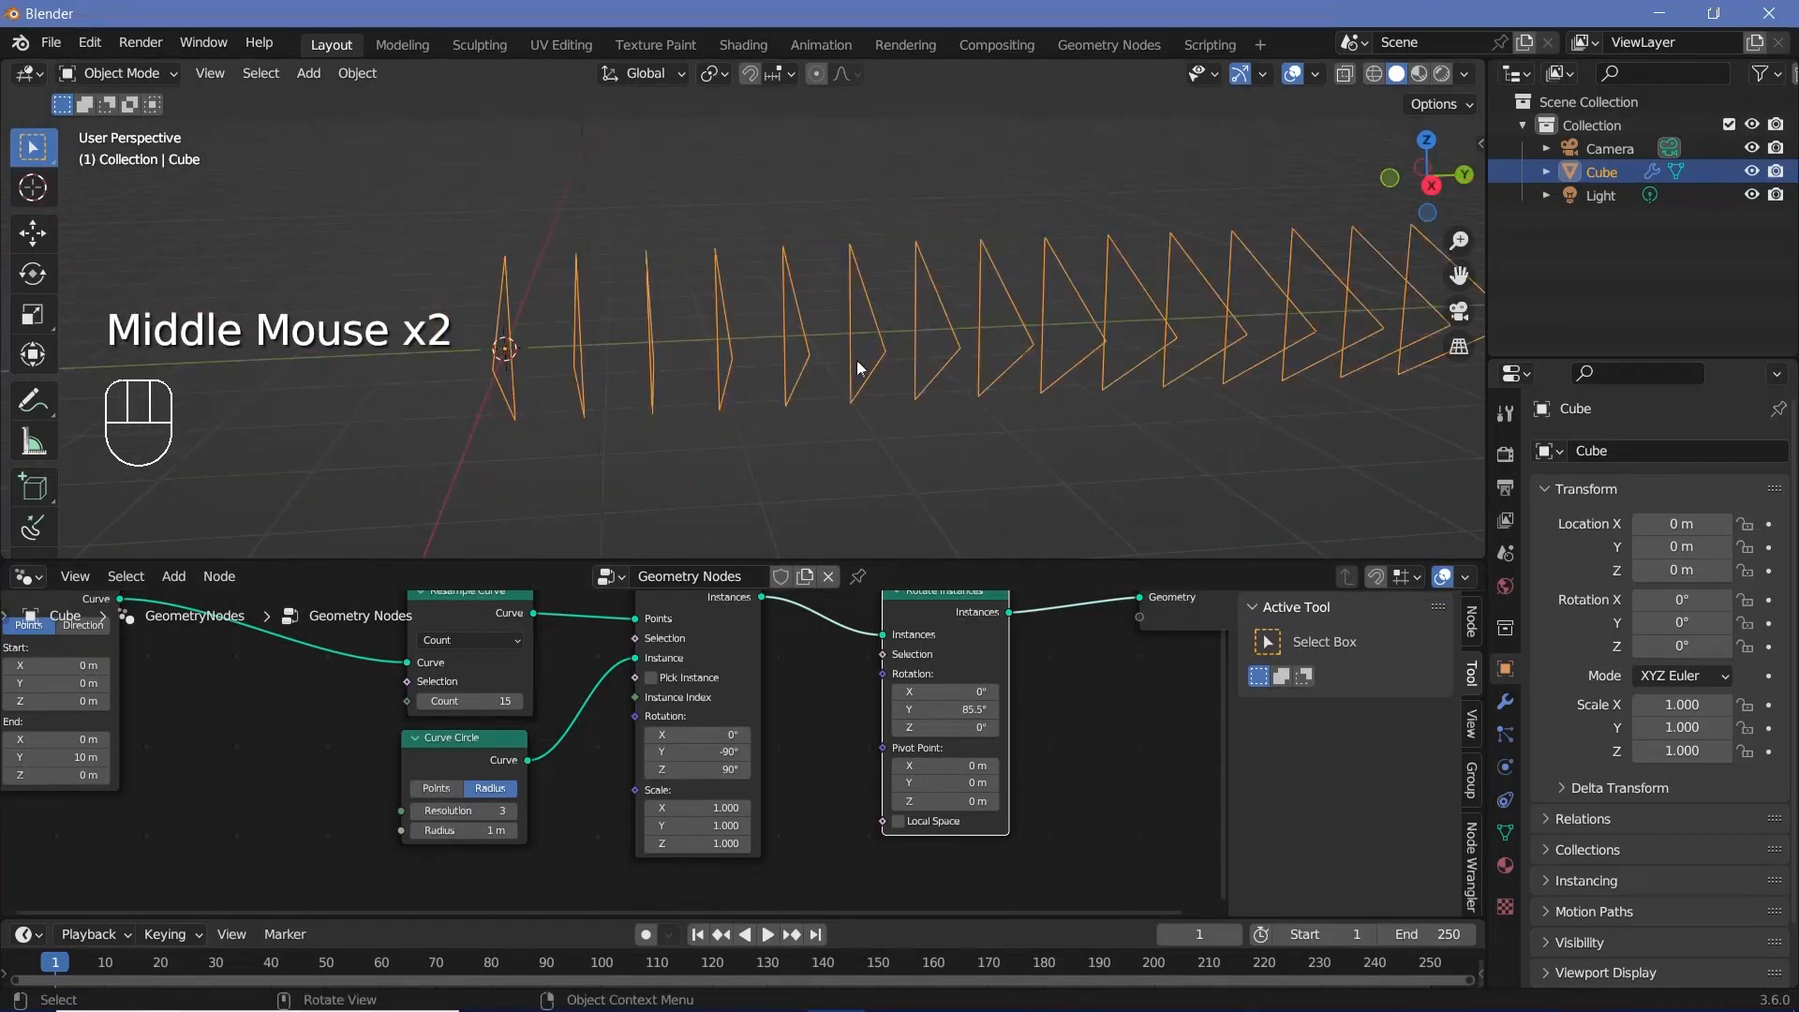
Add a Position node in the empty area below the Curve Circle node.
ctrl+scroll(813, 700, up, 1)
ctrl+middle_drag(813, 700, 717, 794)
key(shift+a)
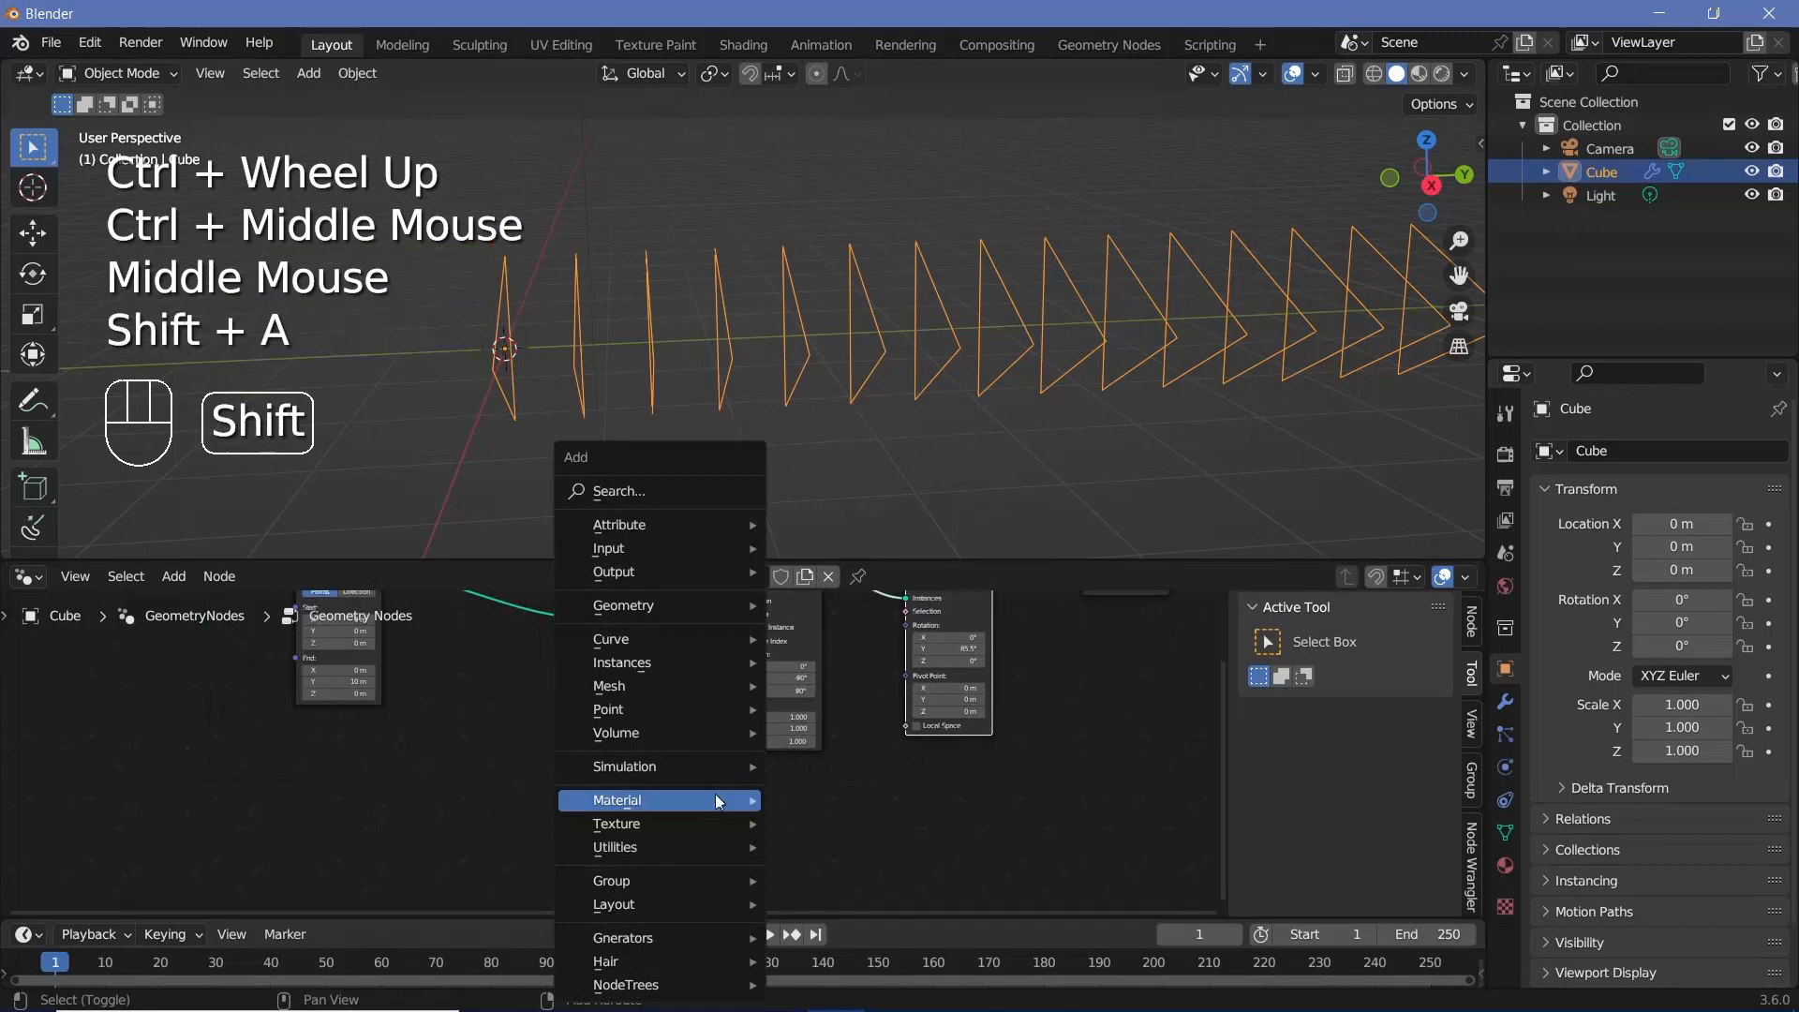
click(673, 489)
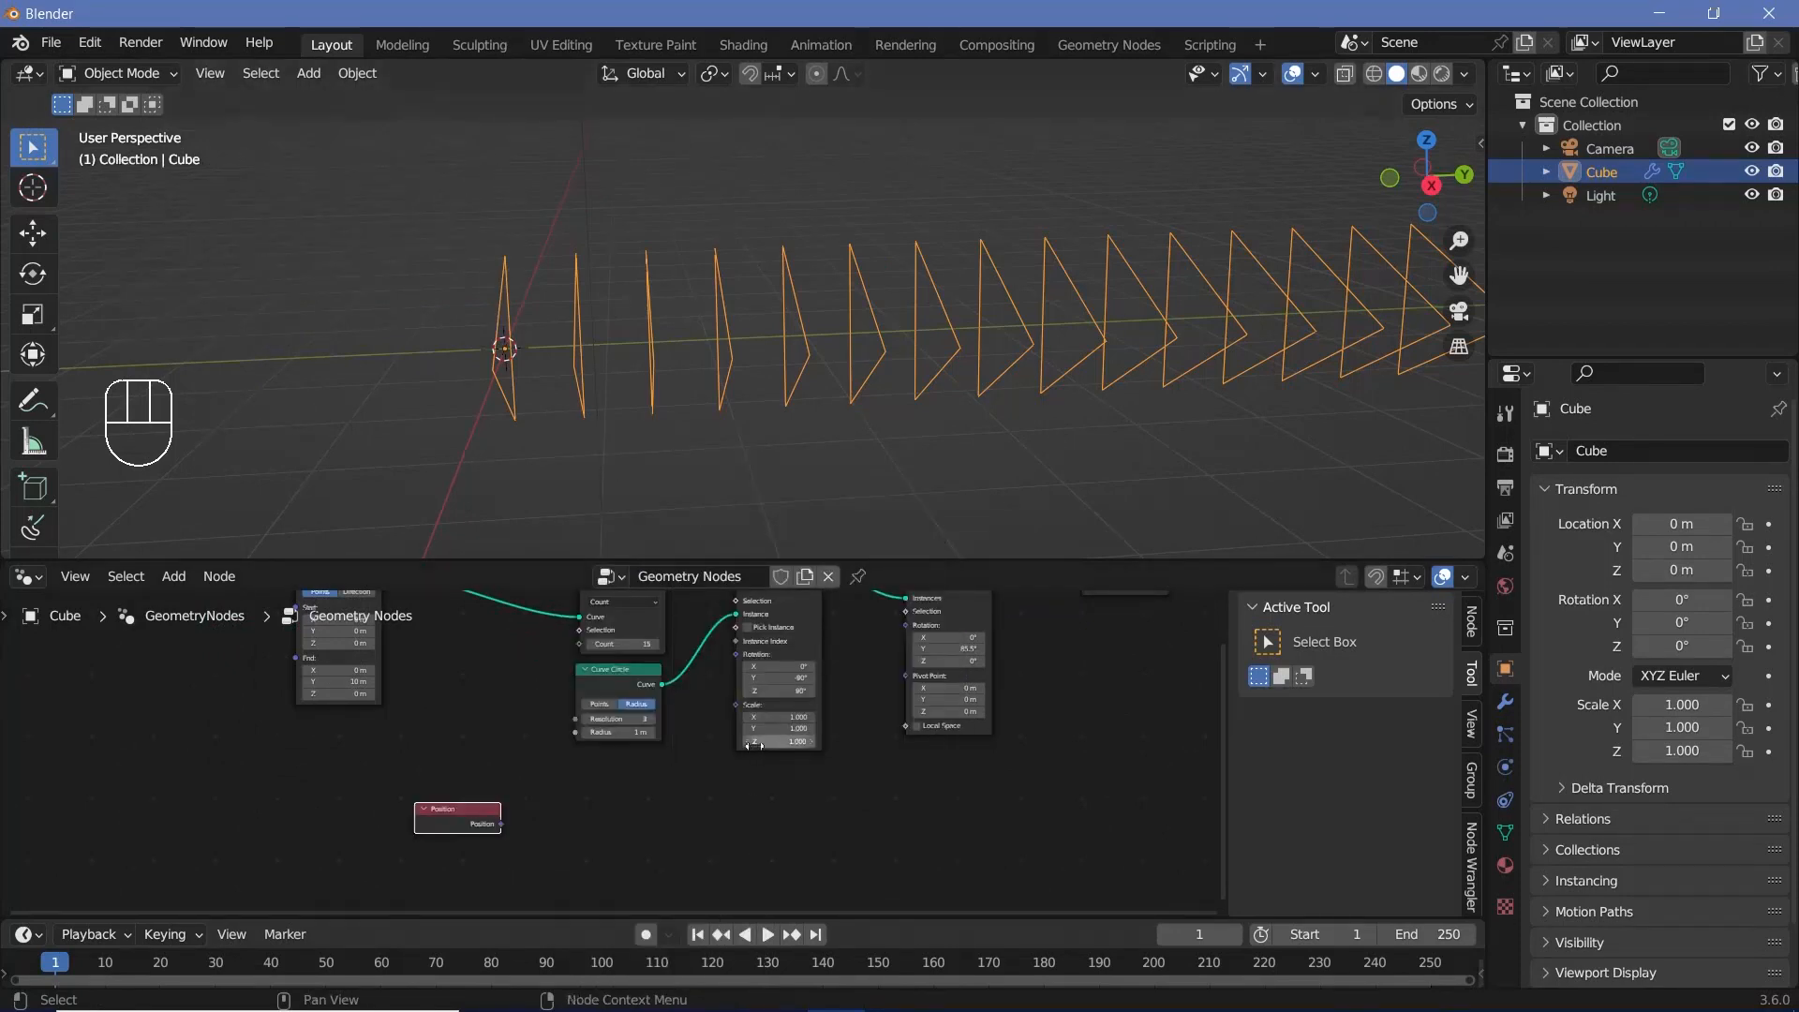
Add a Separate XYZ node and connect the Position output to its Vector input.
ctrl+middle_drag(754, 745, 647, 806)
key(shift+a)
click(576, 493)
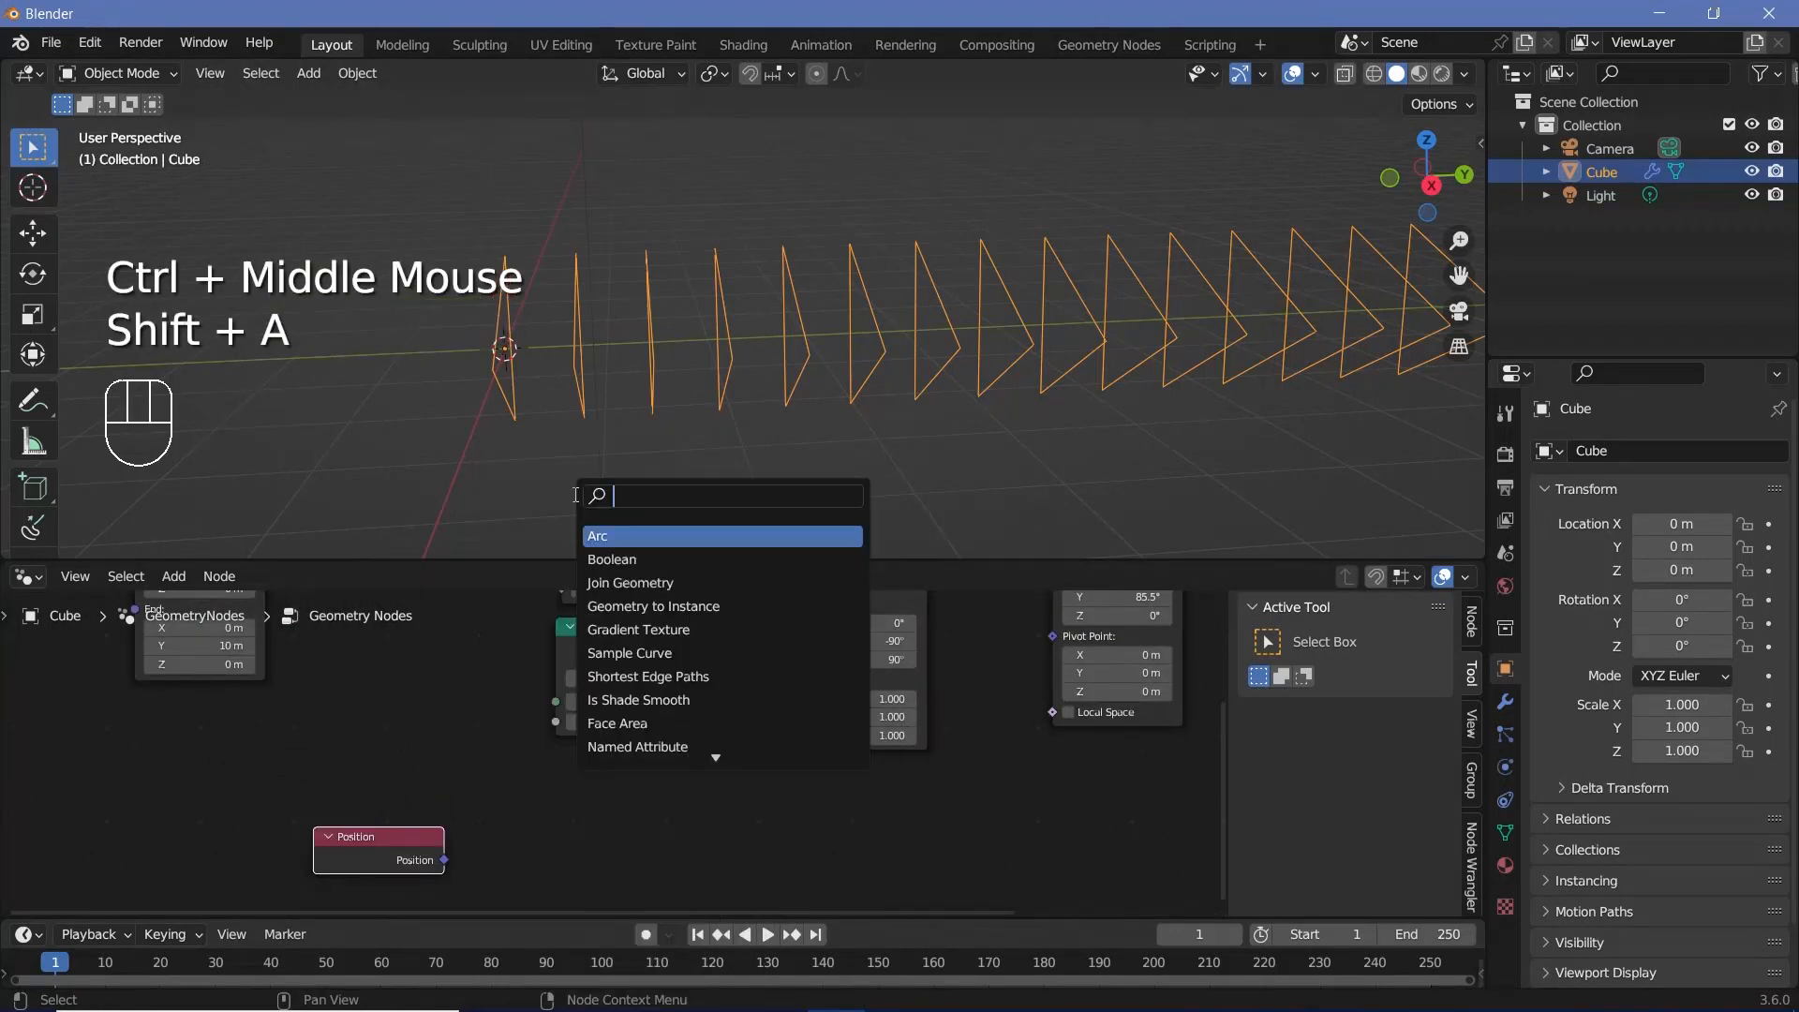
text(separate)
key(Return)
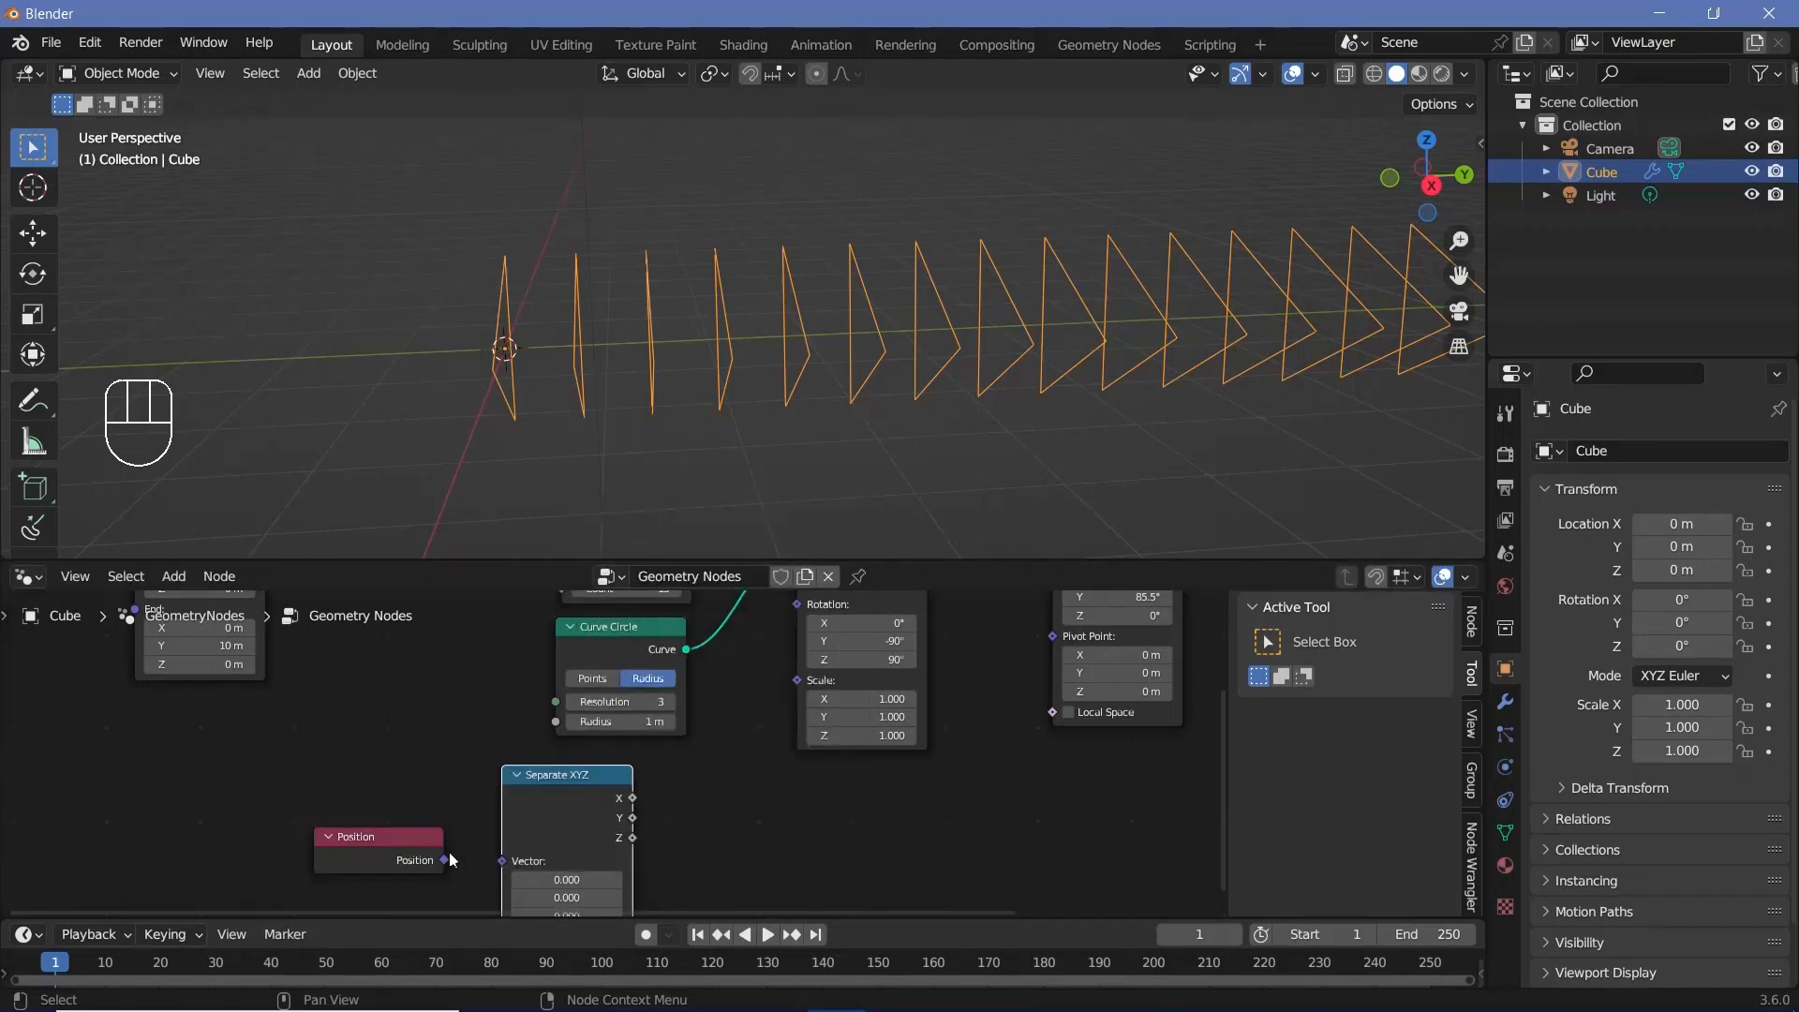
drag(446, 859, 502, 861)
click(626, 823)
ctrl+middle_drag(825, 403, 391, 368)
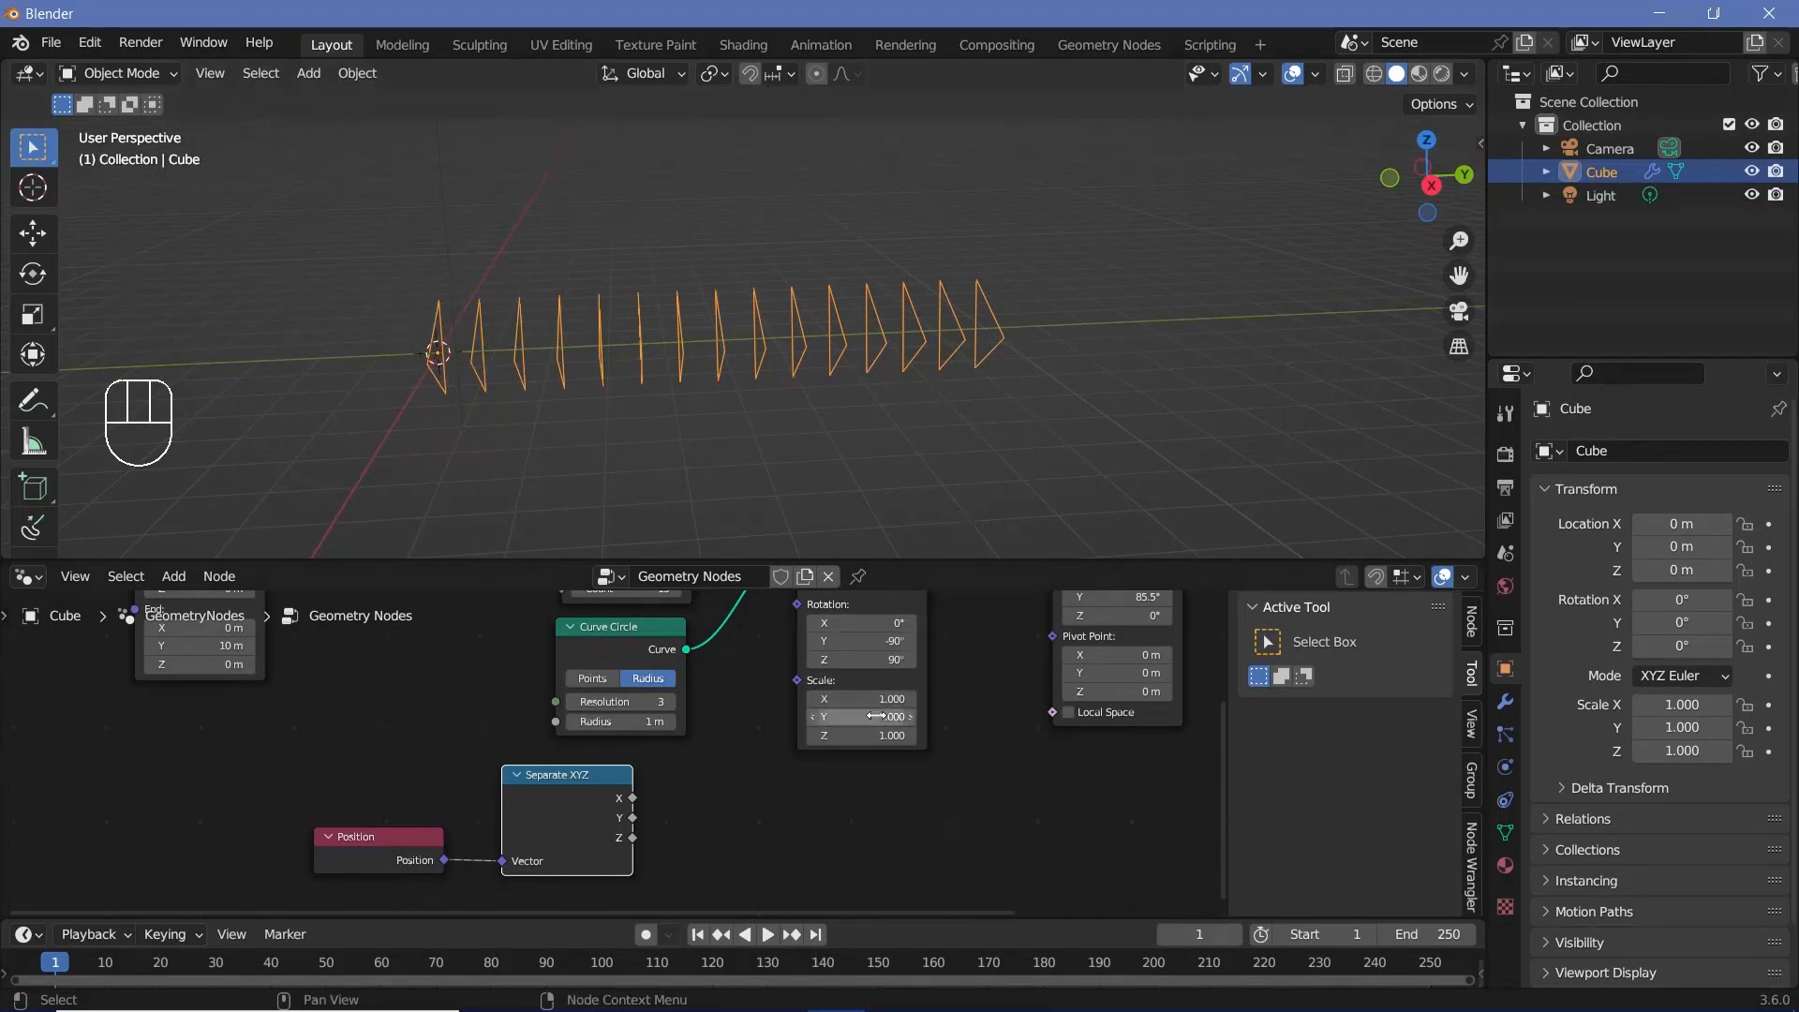
Add a Map Range node and connect the Y output of Separate XYZ to its Value input.
middle_drag(785, 787, 774, 739)
key(shift+a)
click(672, 499)
text(map range)
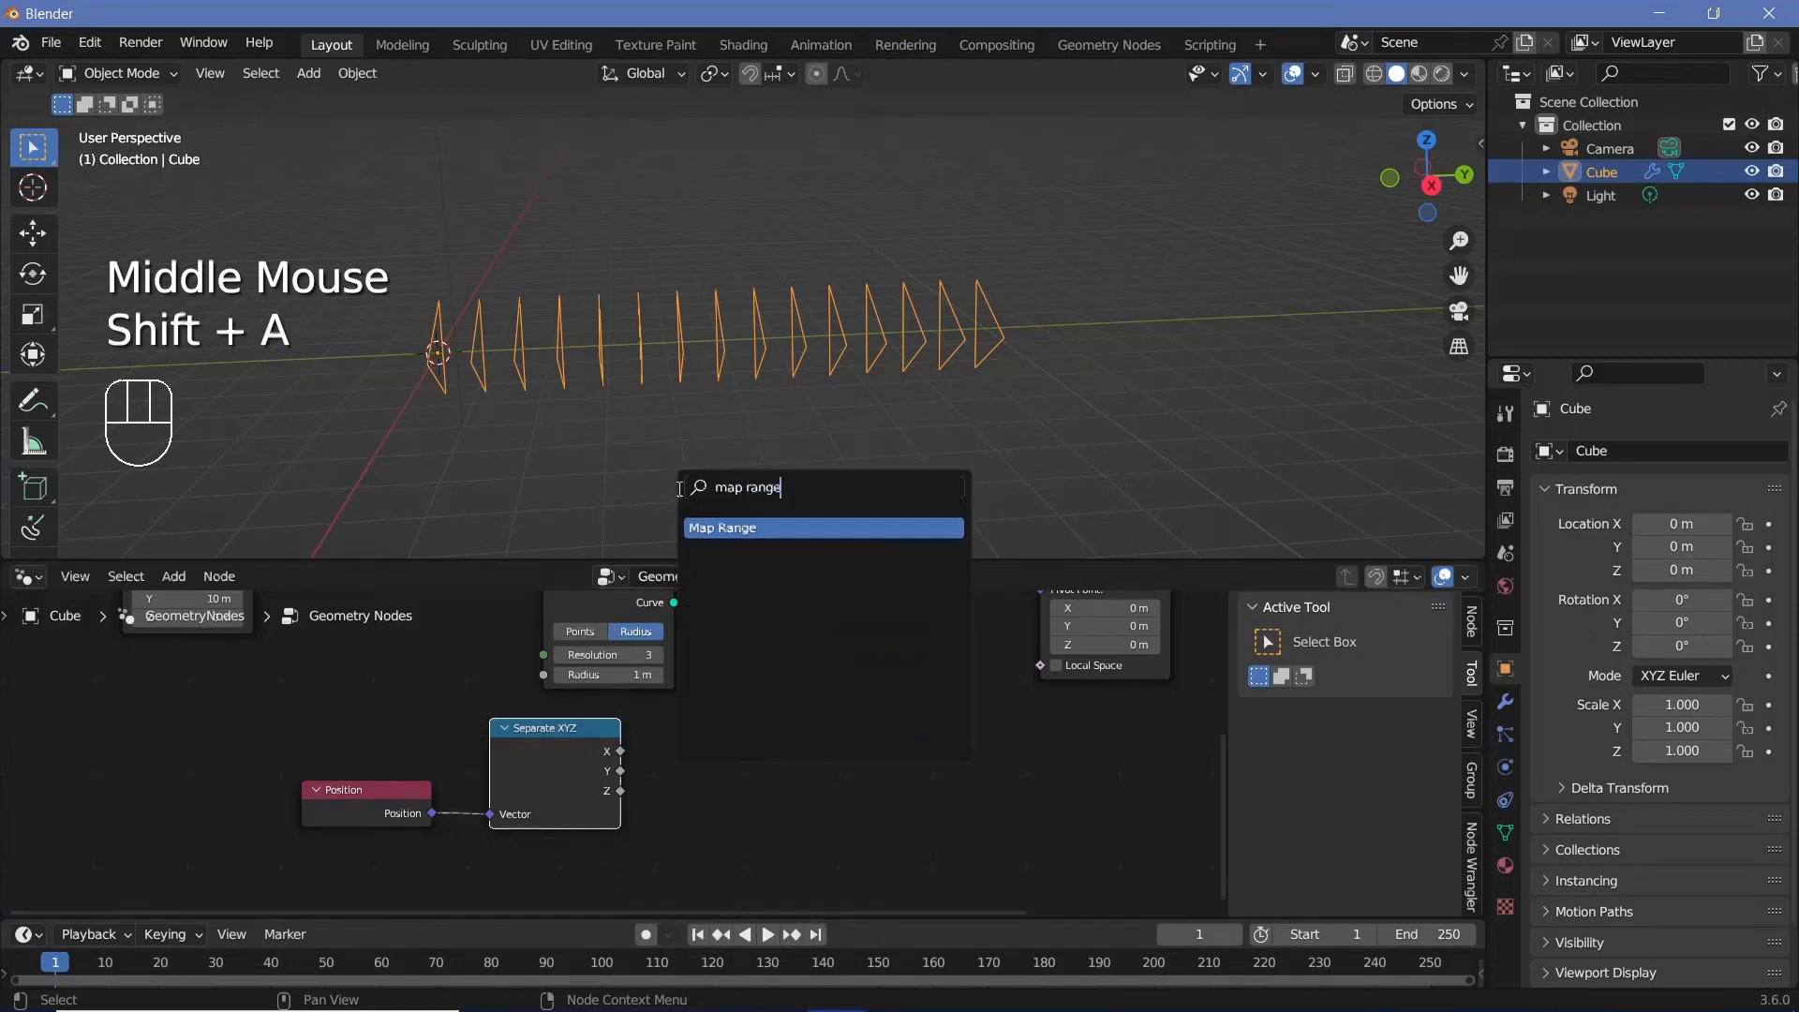
key(Return)
middle_drag(639, 782, 642, 731)
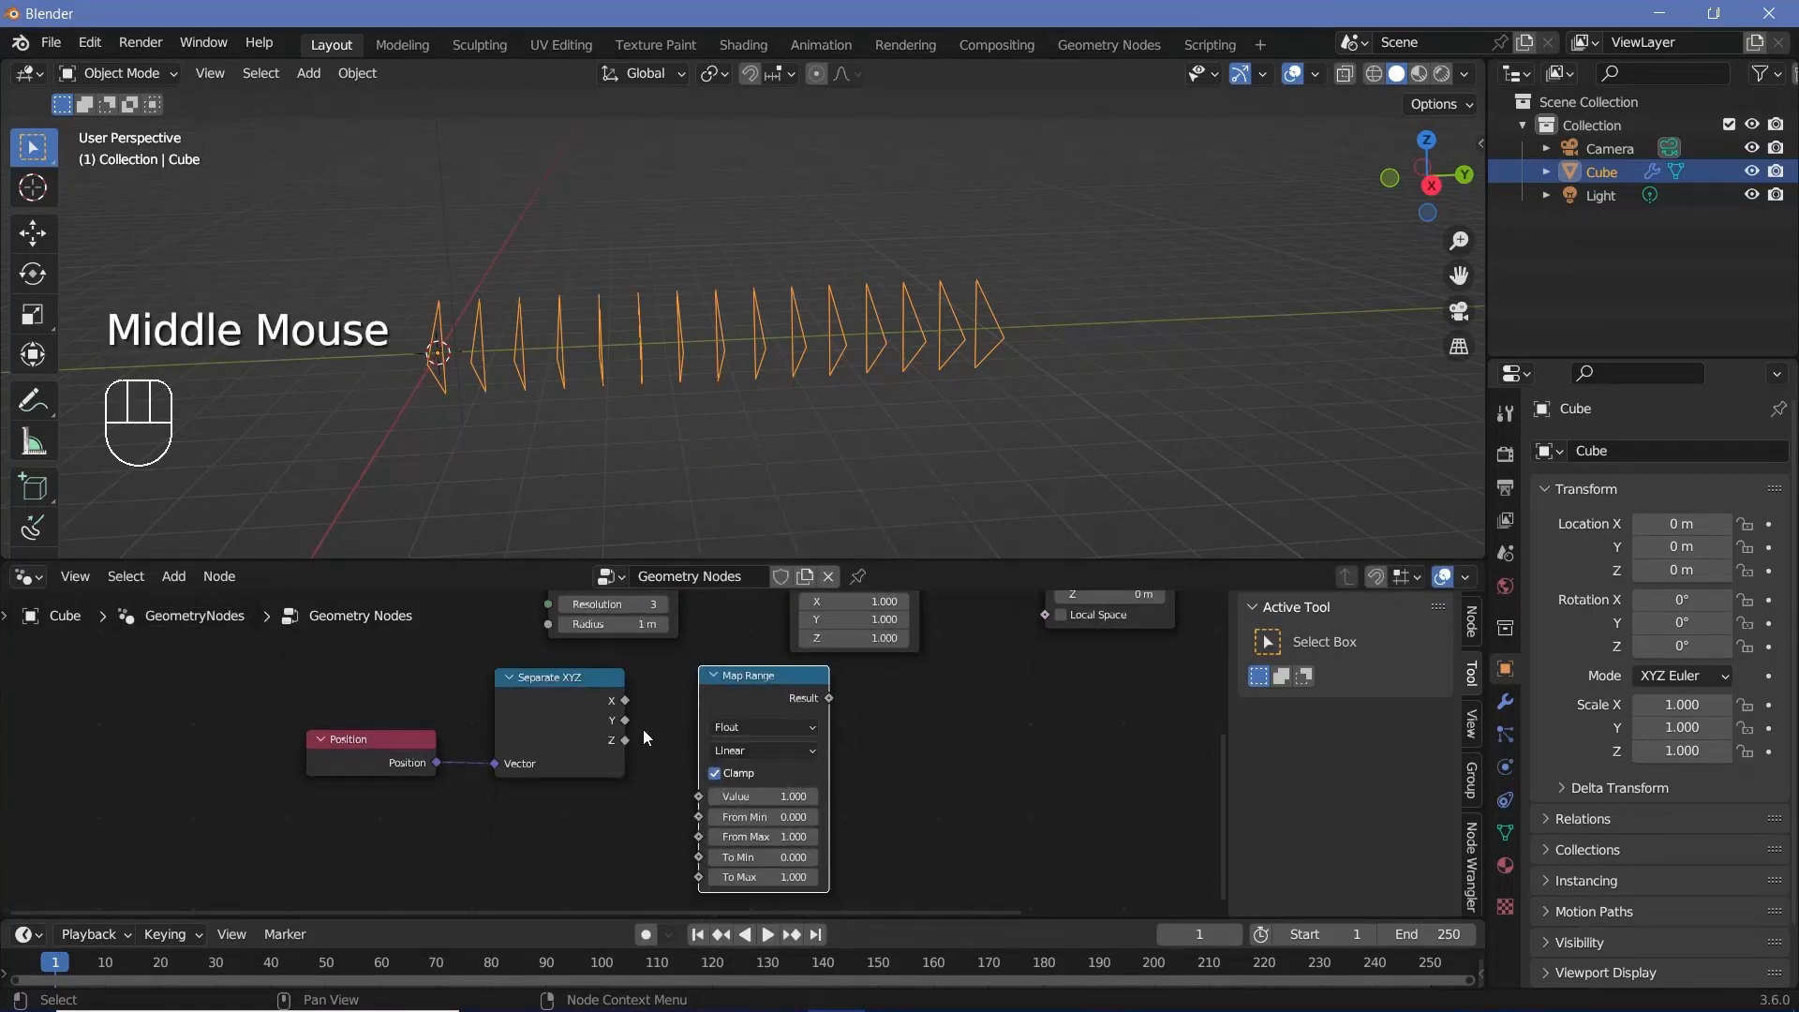
drag(625, 722, 702, 796)
Set the Map Range node's From Max to 10 and To Max to 6.283.
ctrl+middle_drag(852, 813, 868, 766)
middle_drag(868, 769, 819, 675)
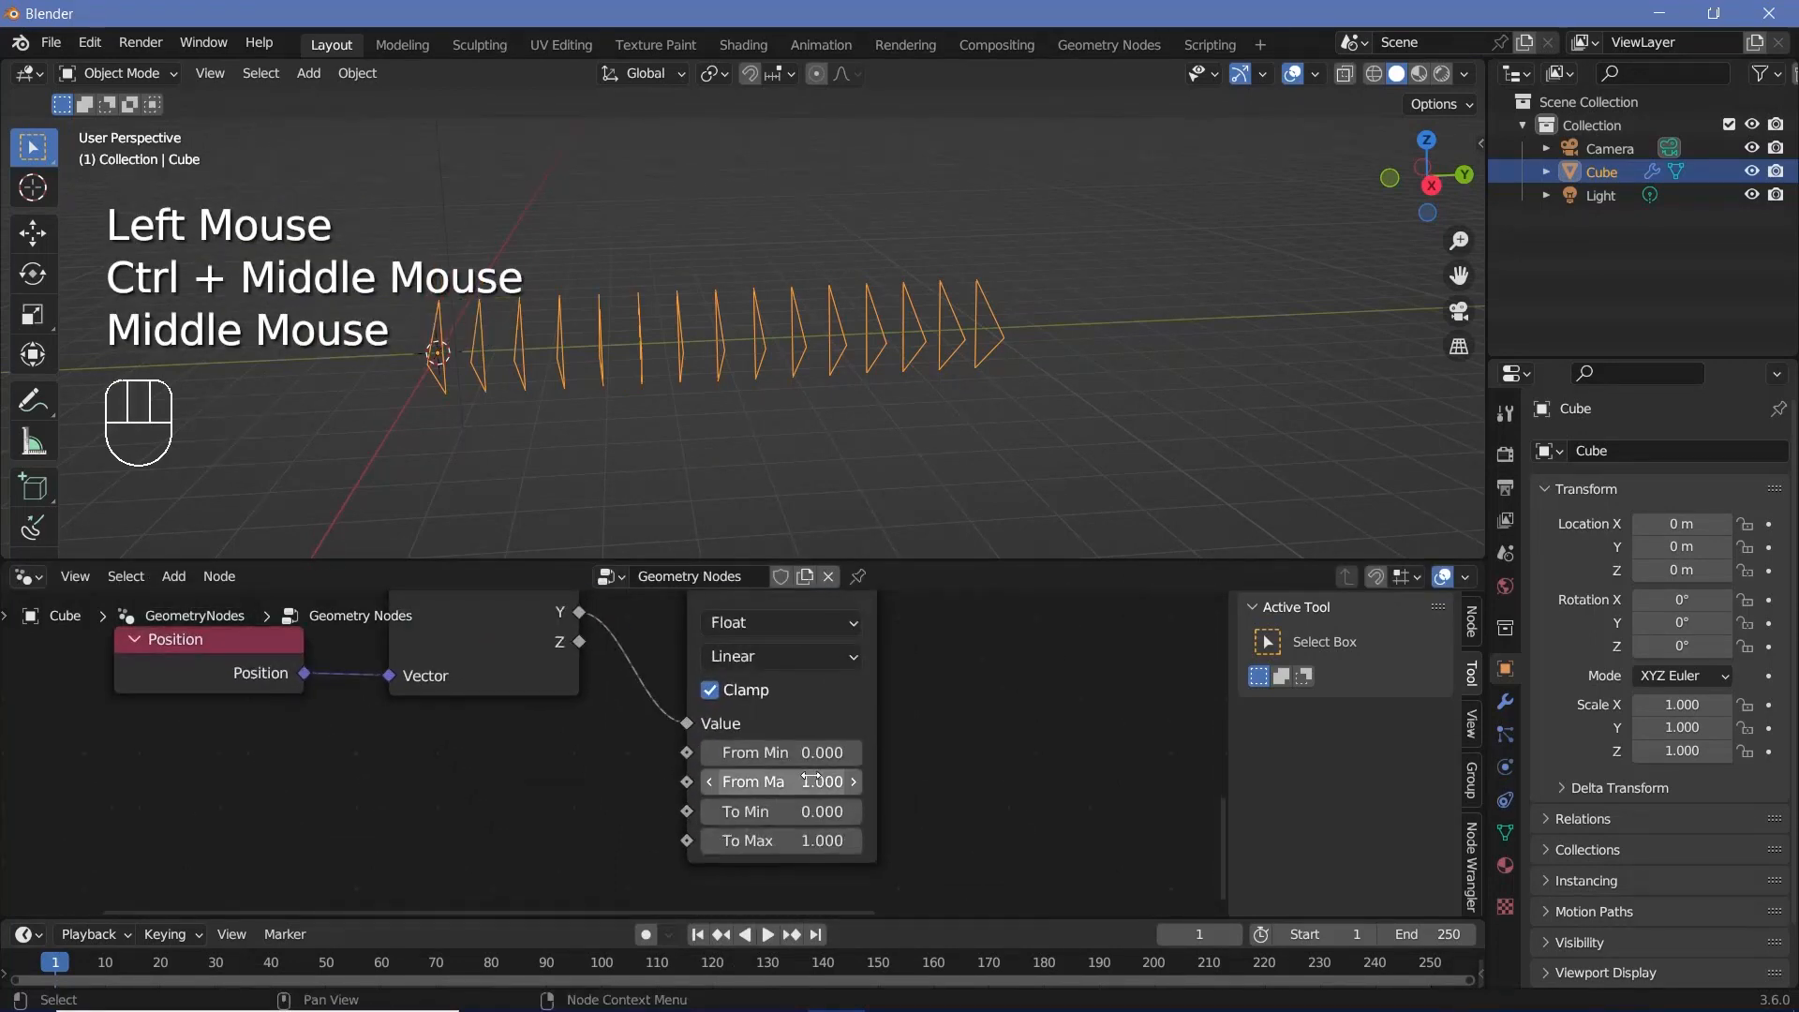
drag(812, 782, 862, 781)
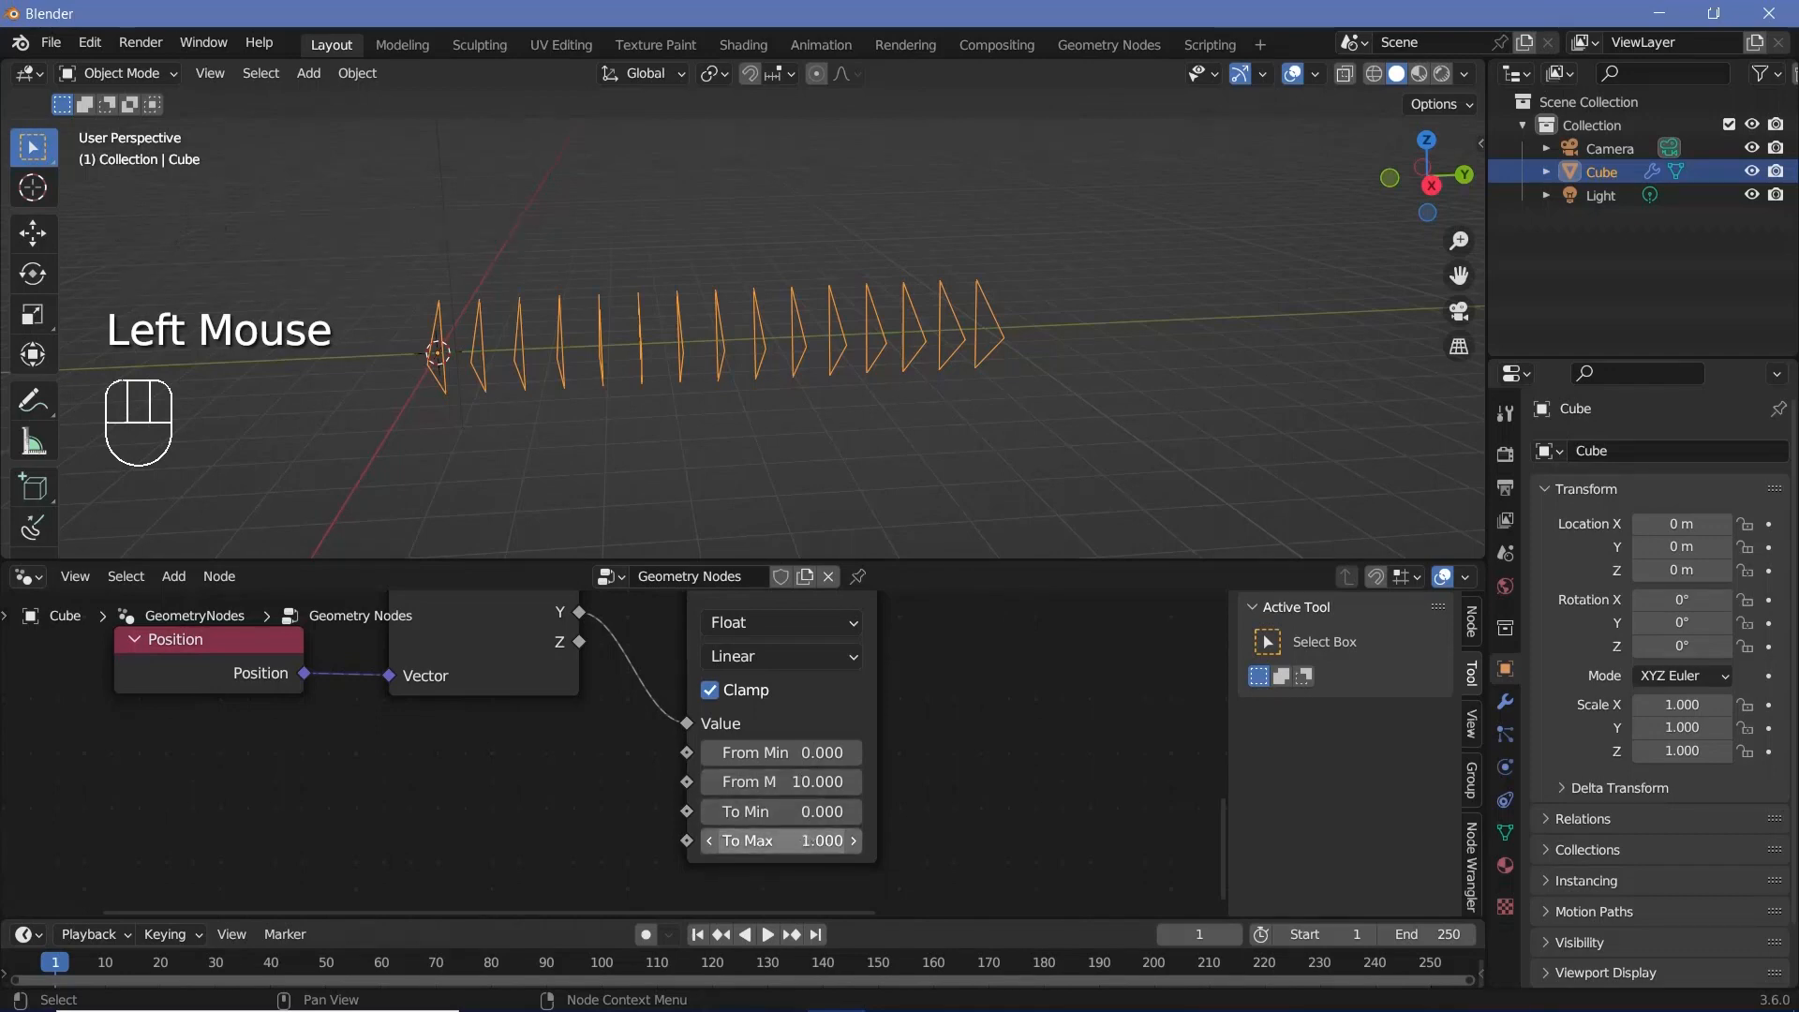
double_click(808, 840)
text(2)
key(Return)
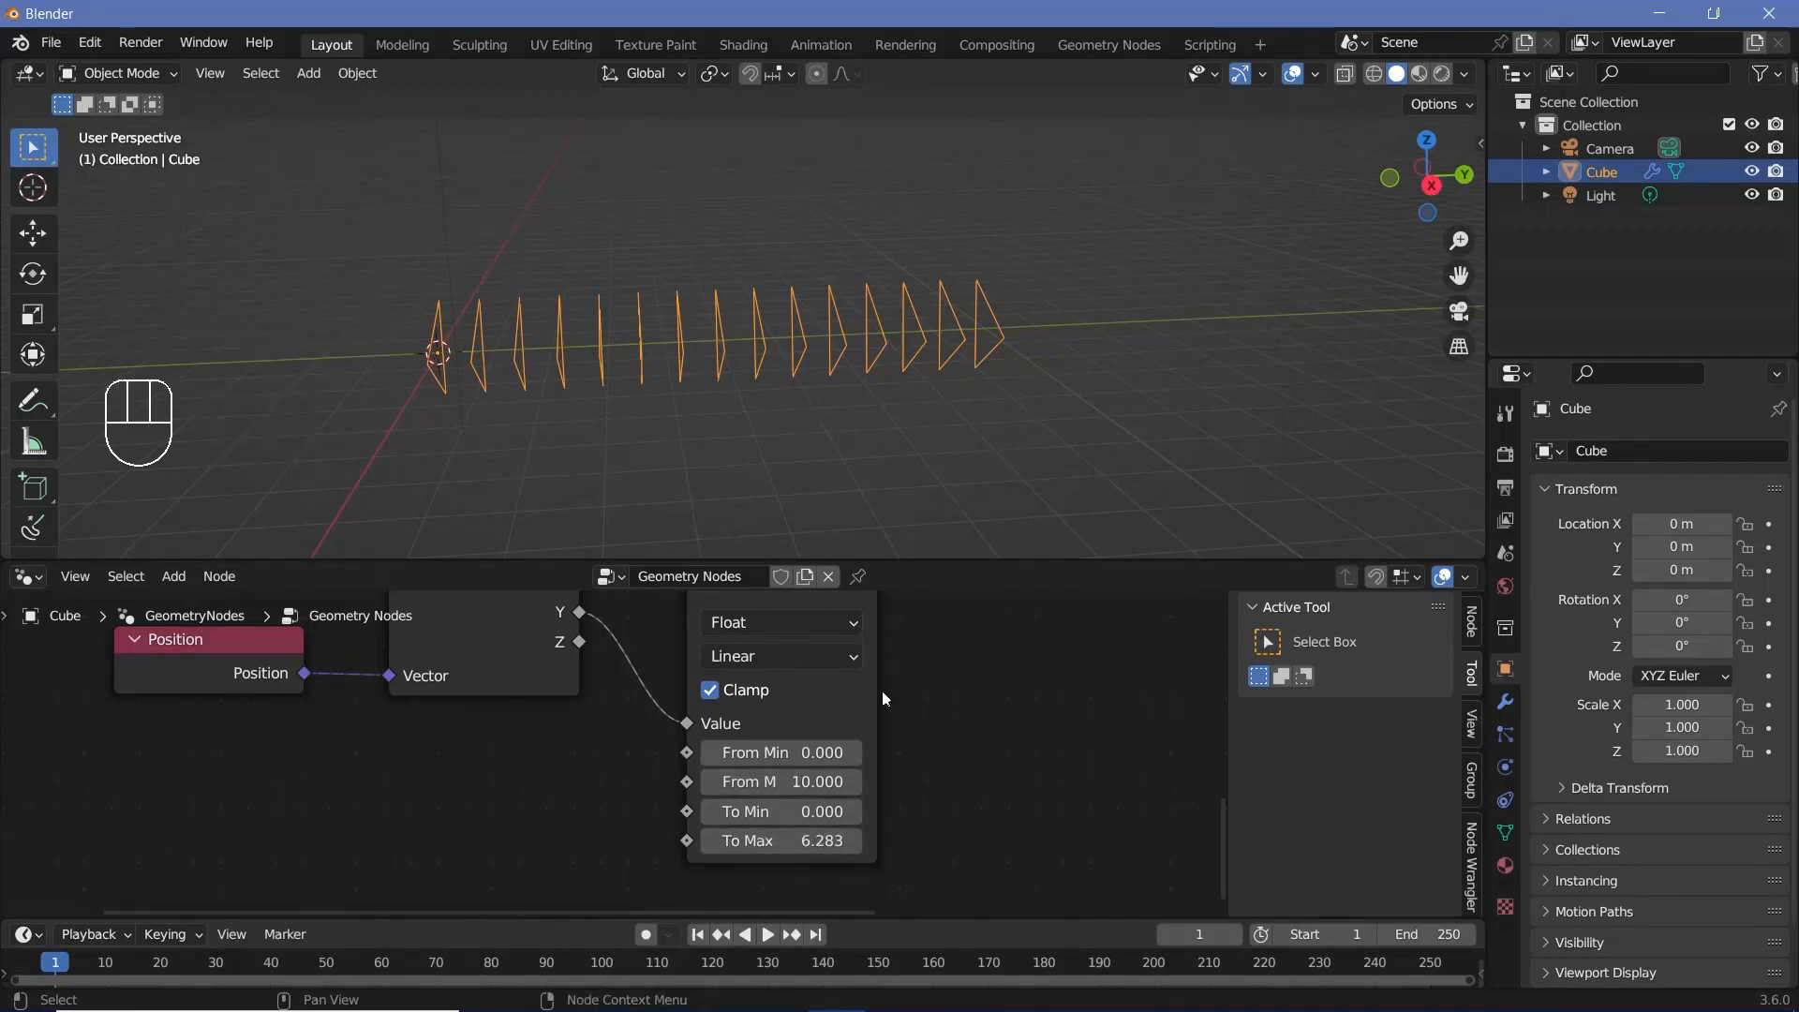
middle_drag(879, 640, 658, 785)
drag(658, 780, 897, 804)
right_click(897, 804)
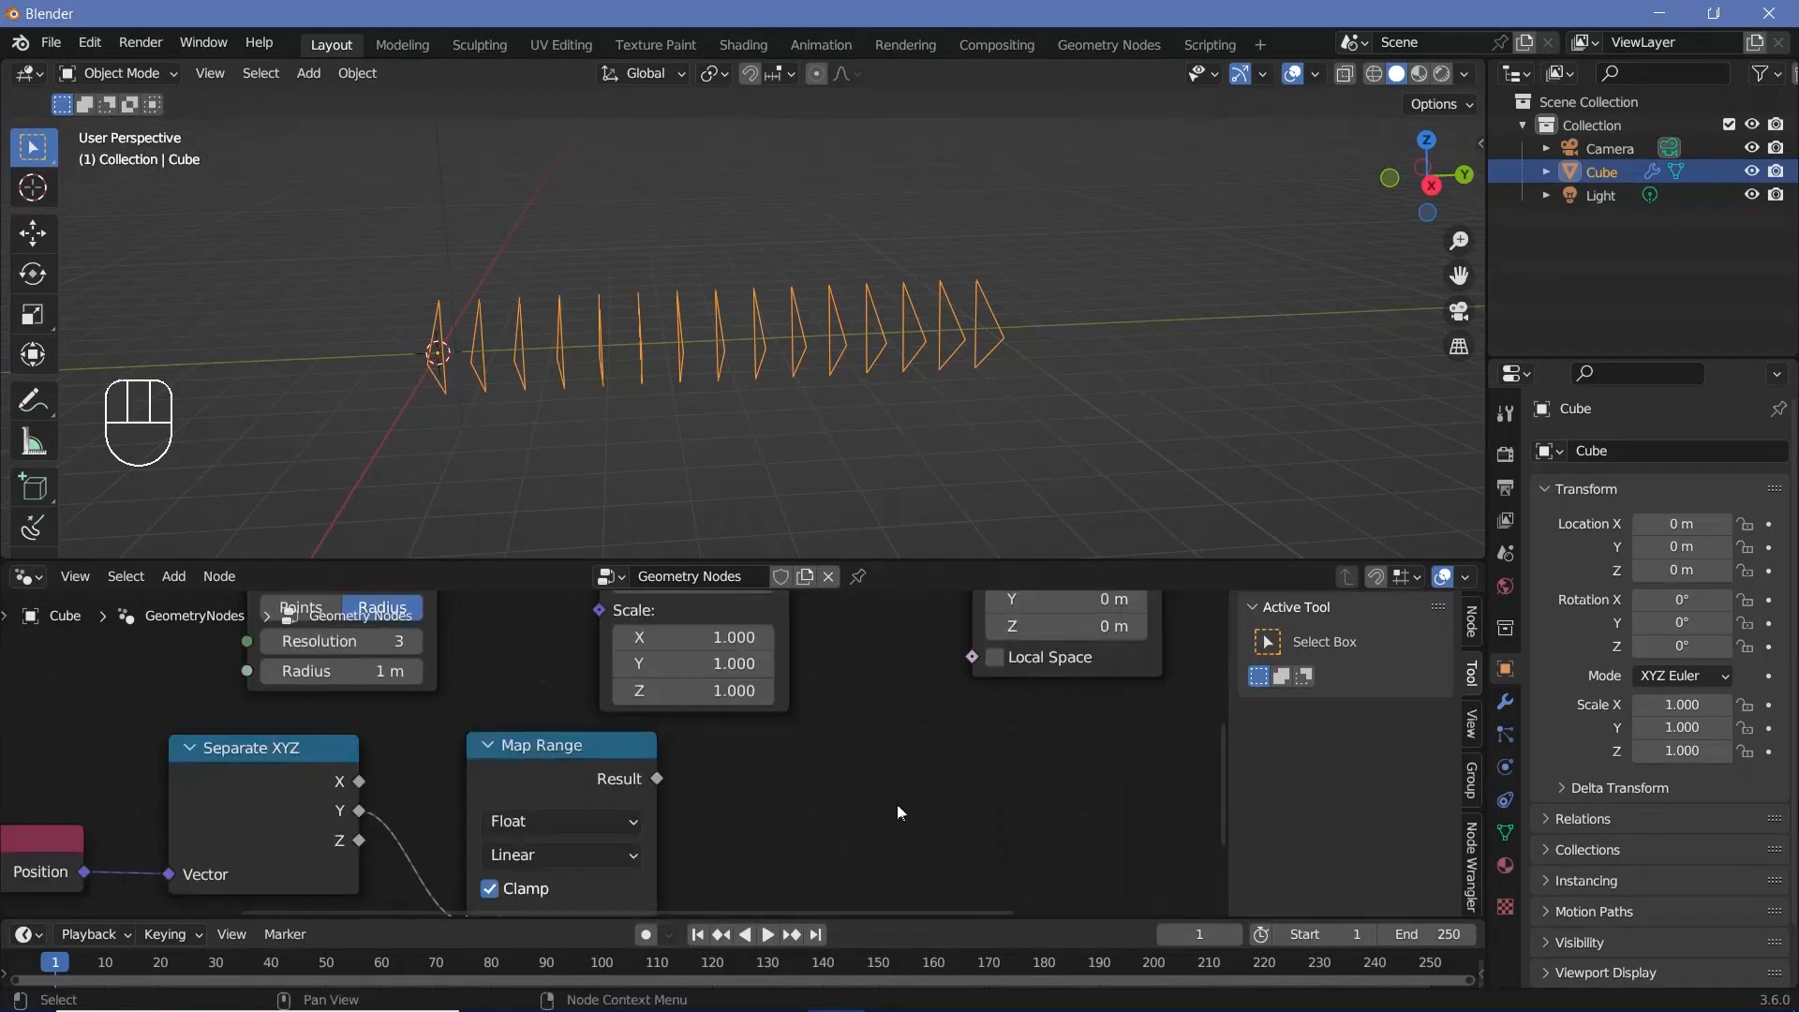
Add a Combine XYZ node and connect the Map Range Result to its Y input.
ctrl+middle_drag(903, 643, 890, 671)
middle_drag(883, 637, 773, 748)
key(shift+a)
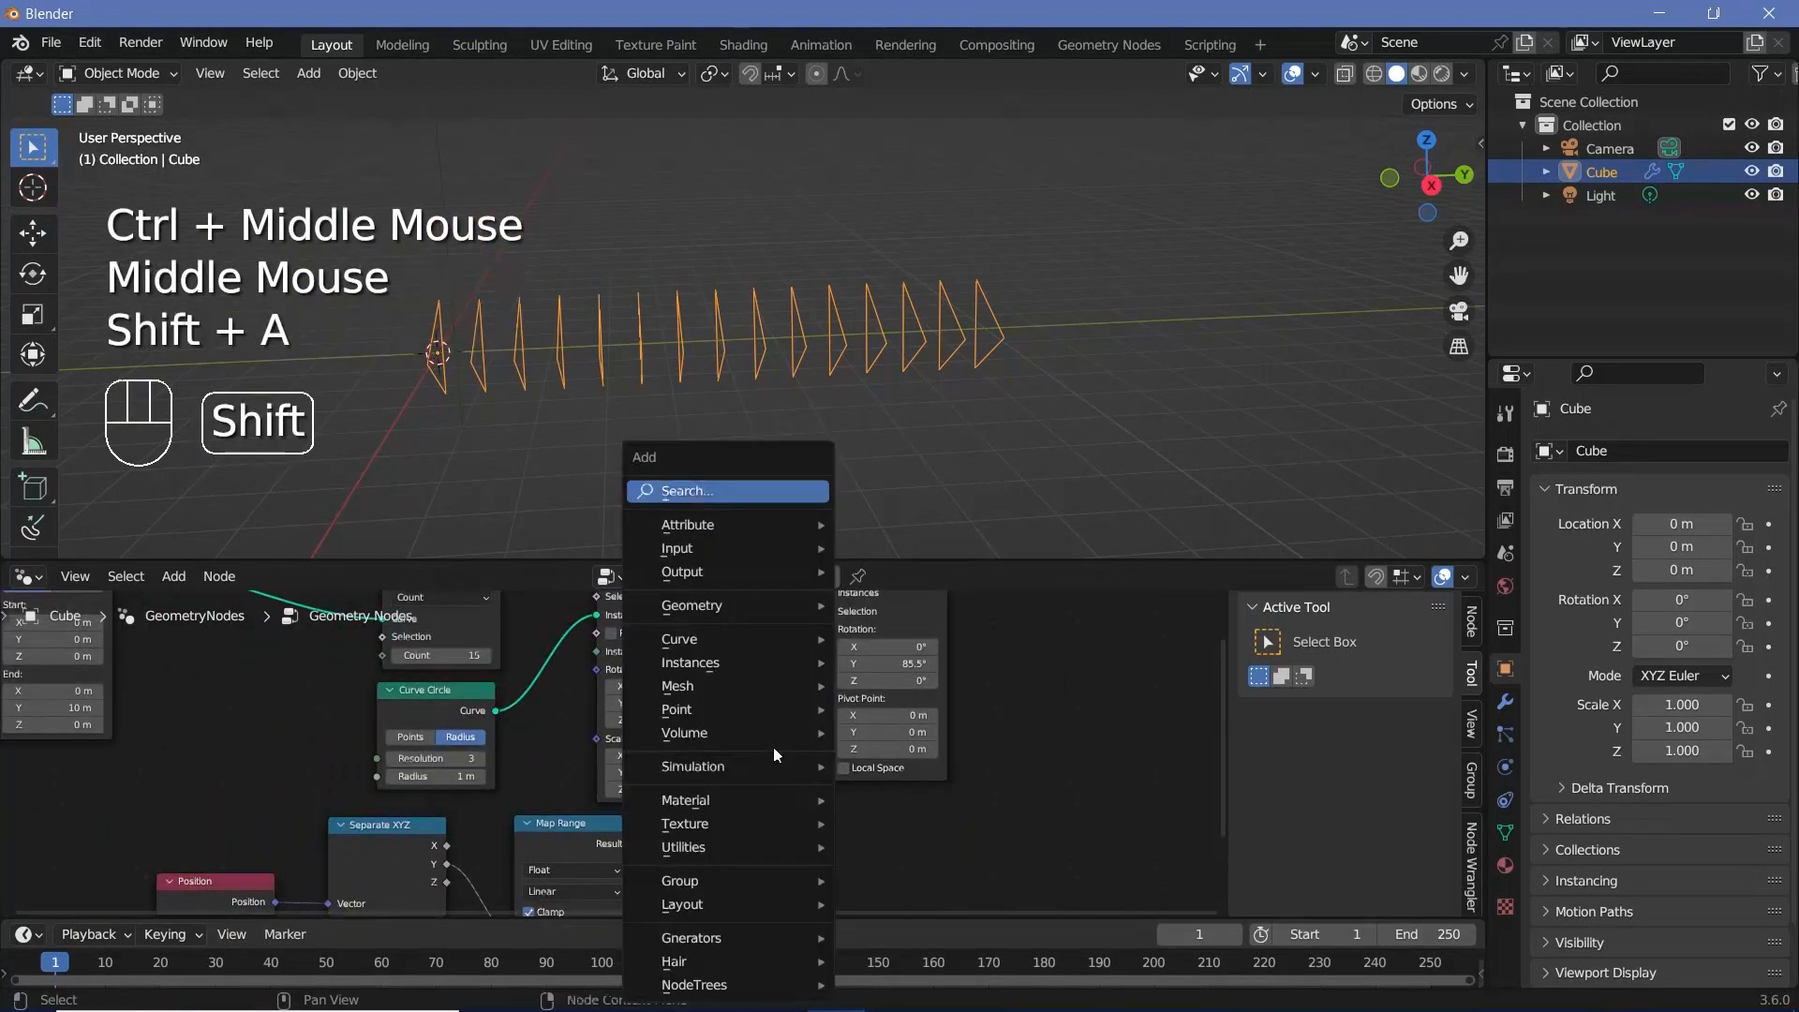
click(745, 497)
text(combine)
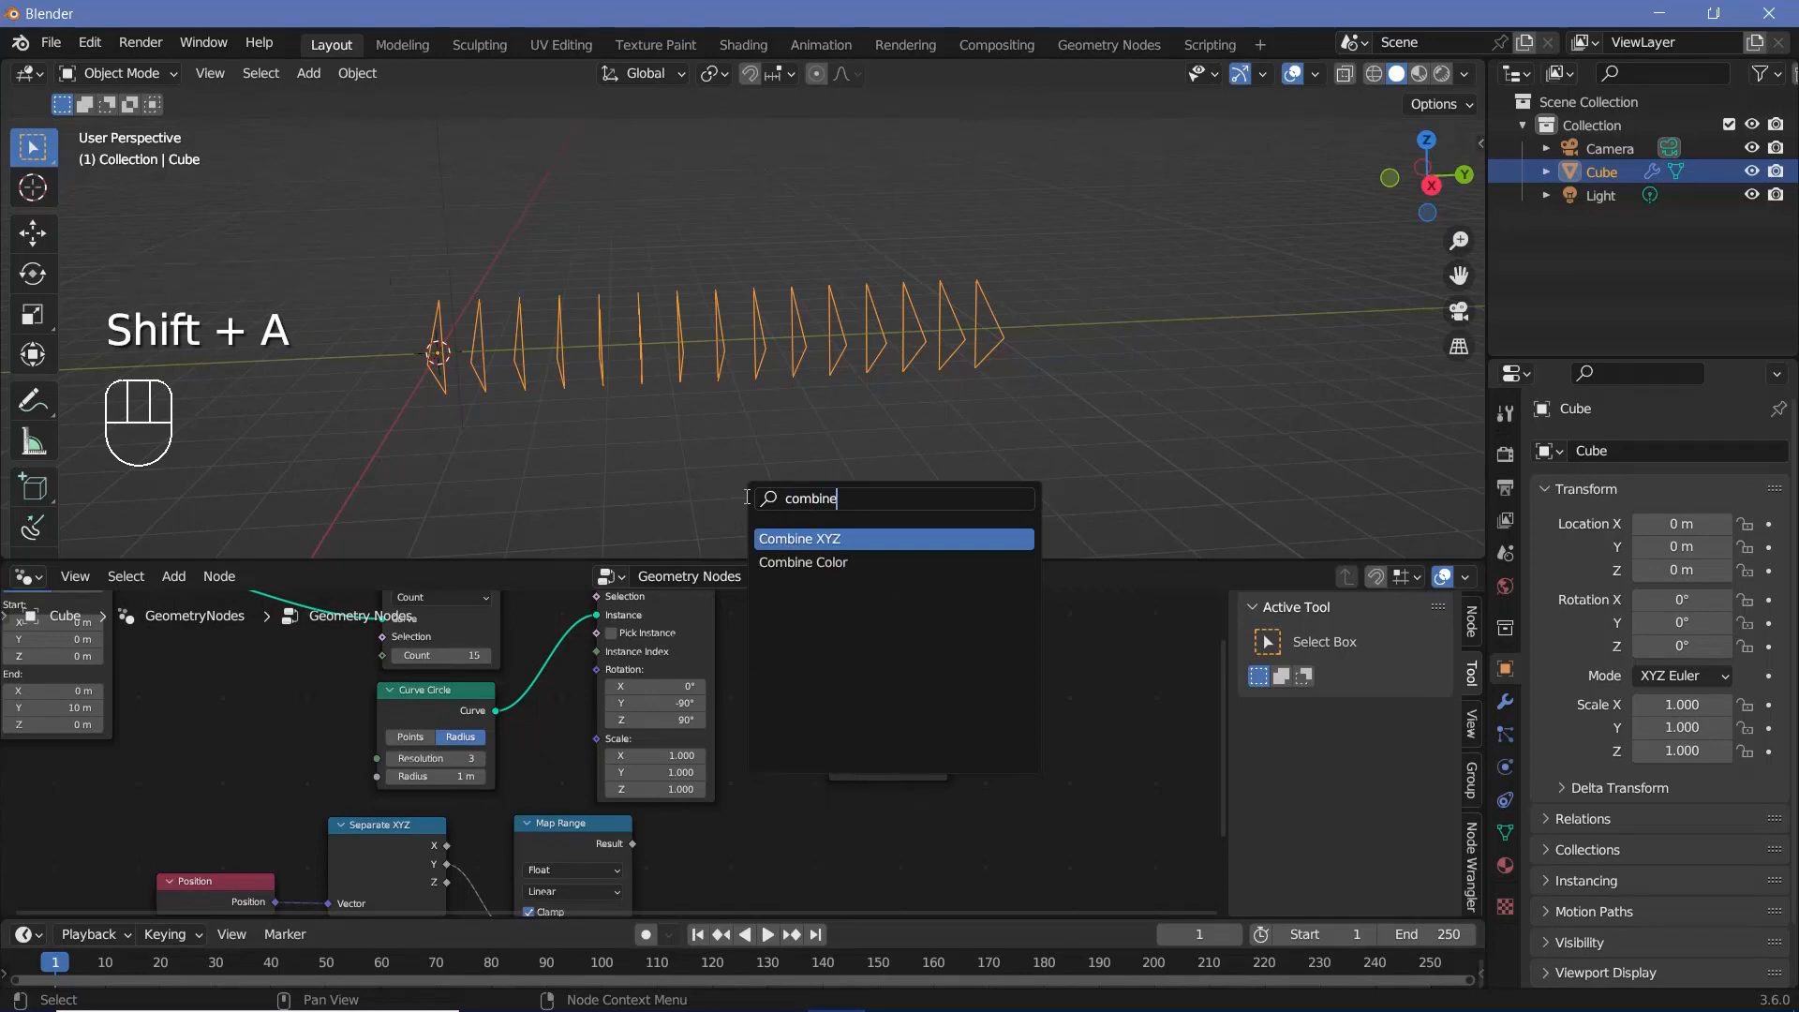
key(Return)
click(750, 824)
middle_drag(646, 854, 654, 802)
drag(642, 792, 724, 806)
Connect the Combine XYZ Vector output to the Rotation input of Rotate Instances.
middle_drag(843, 764, 813, 803)
drag(812, 803, 815, 652)
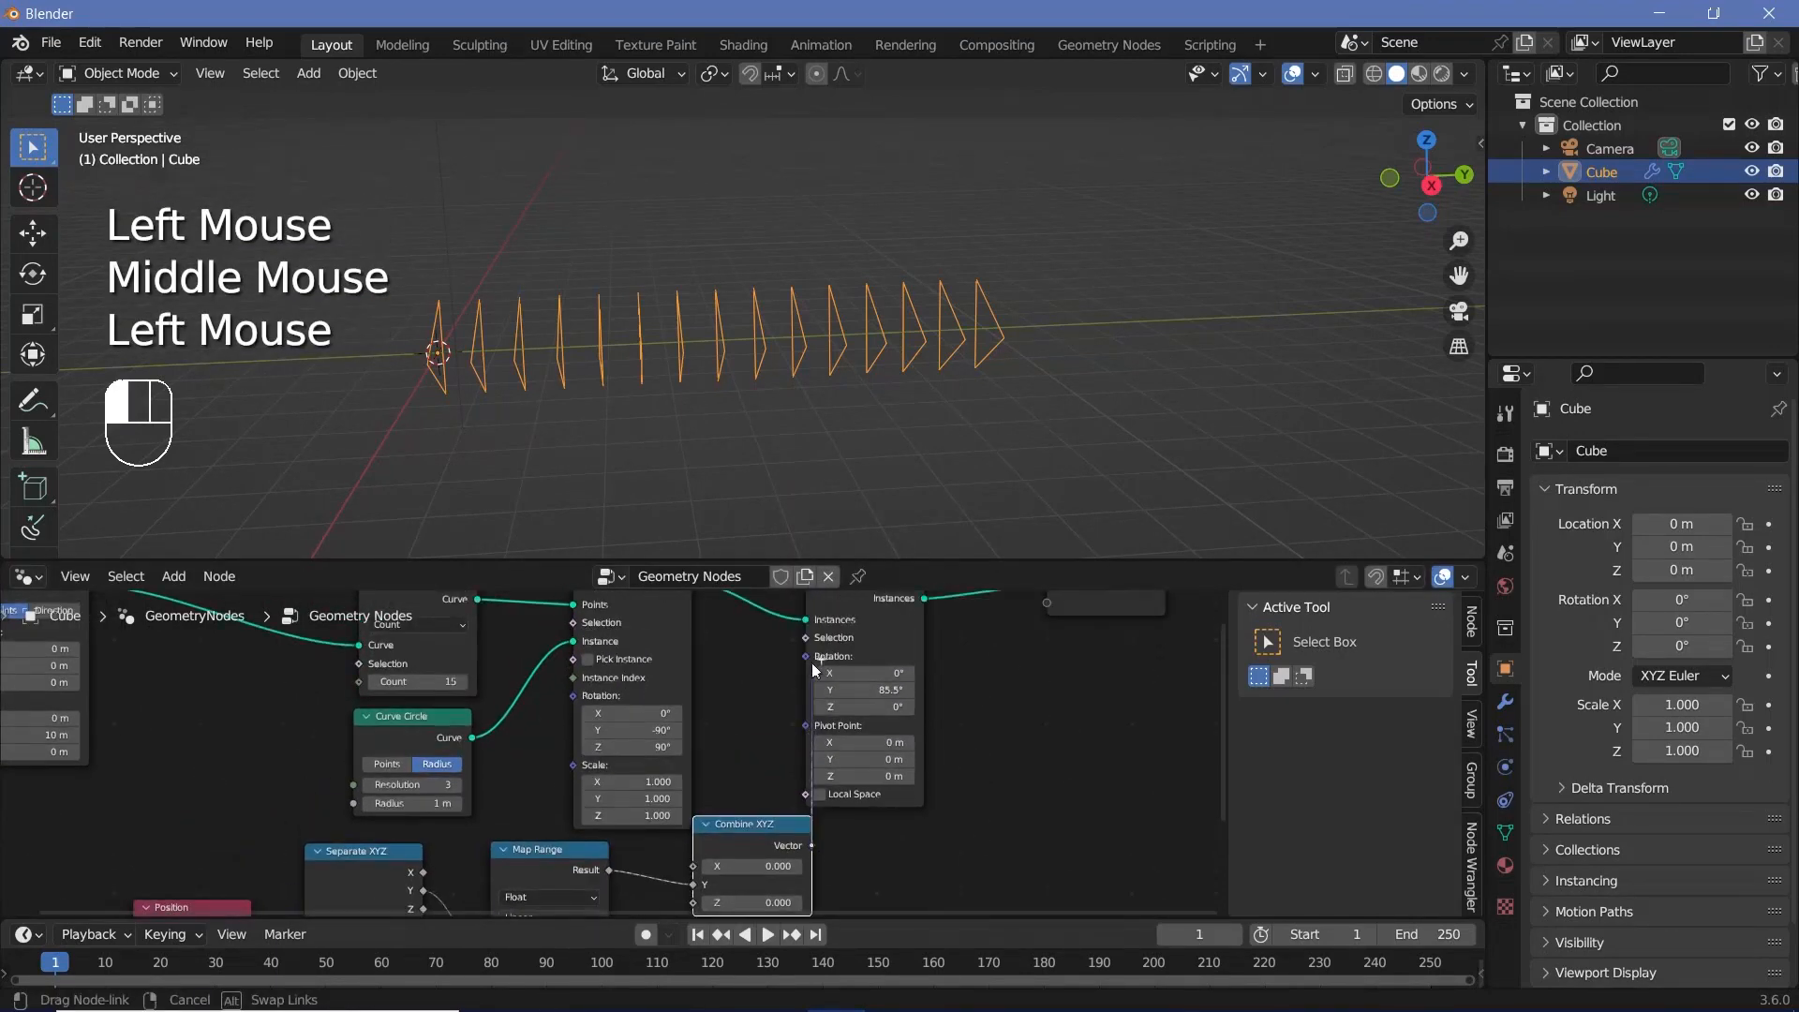
drag(811, 663, 810, 657)
middle_drag(660, 379, 731, 380)
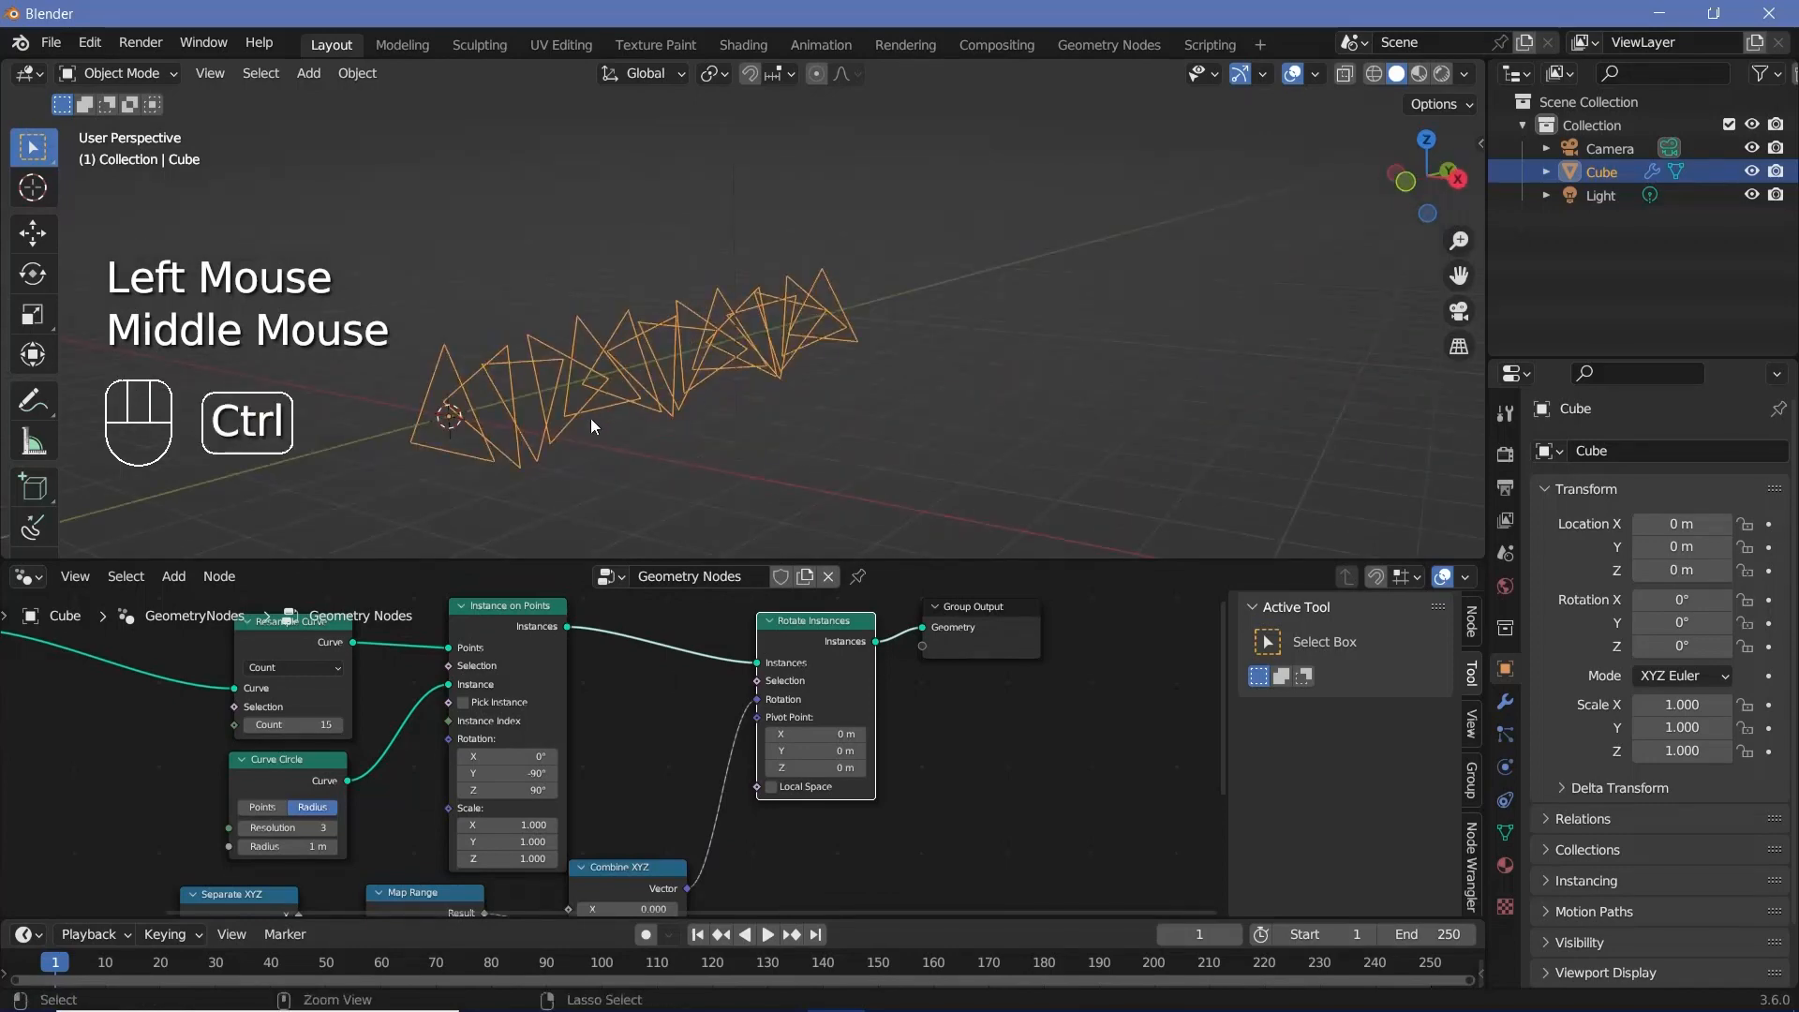
ctrl+middle_drag(590, 418, 616, 380)
middle_drag(806, 333, 658, 335)
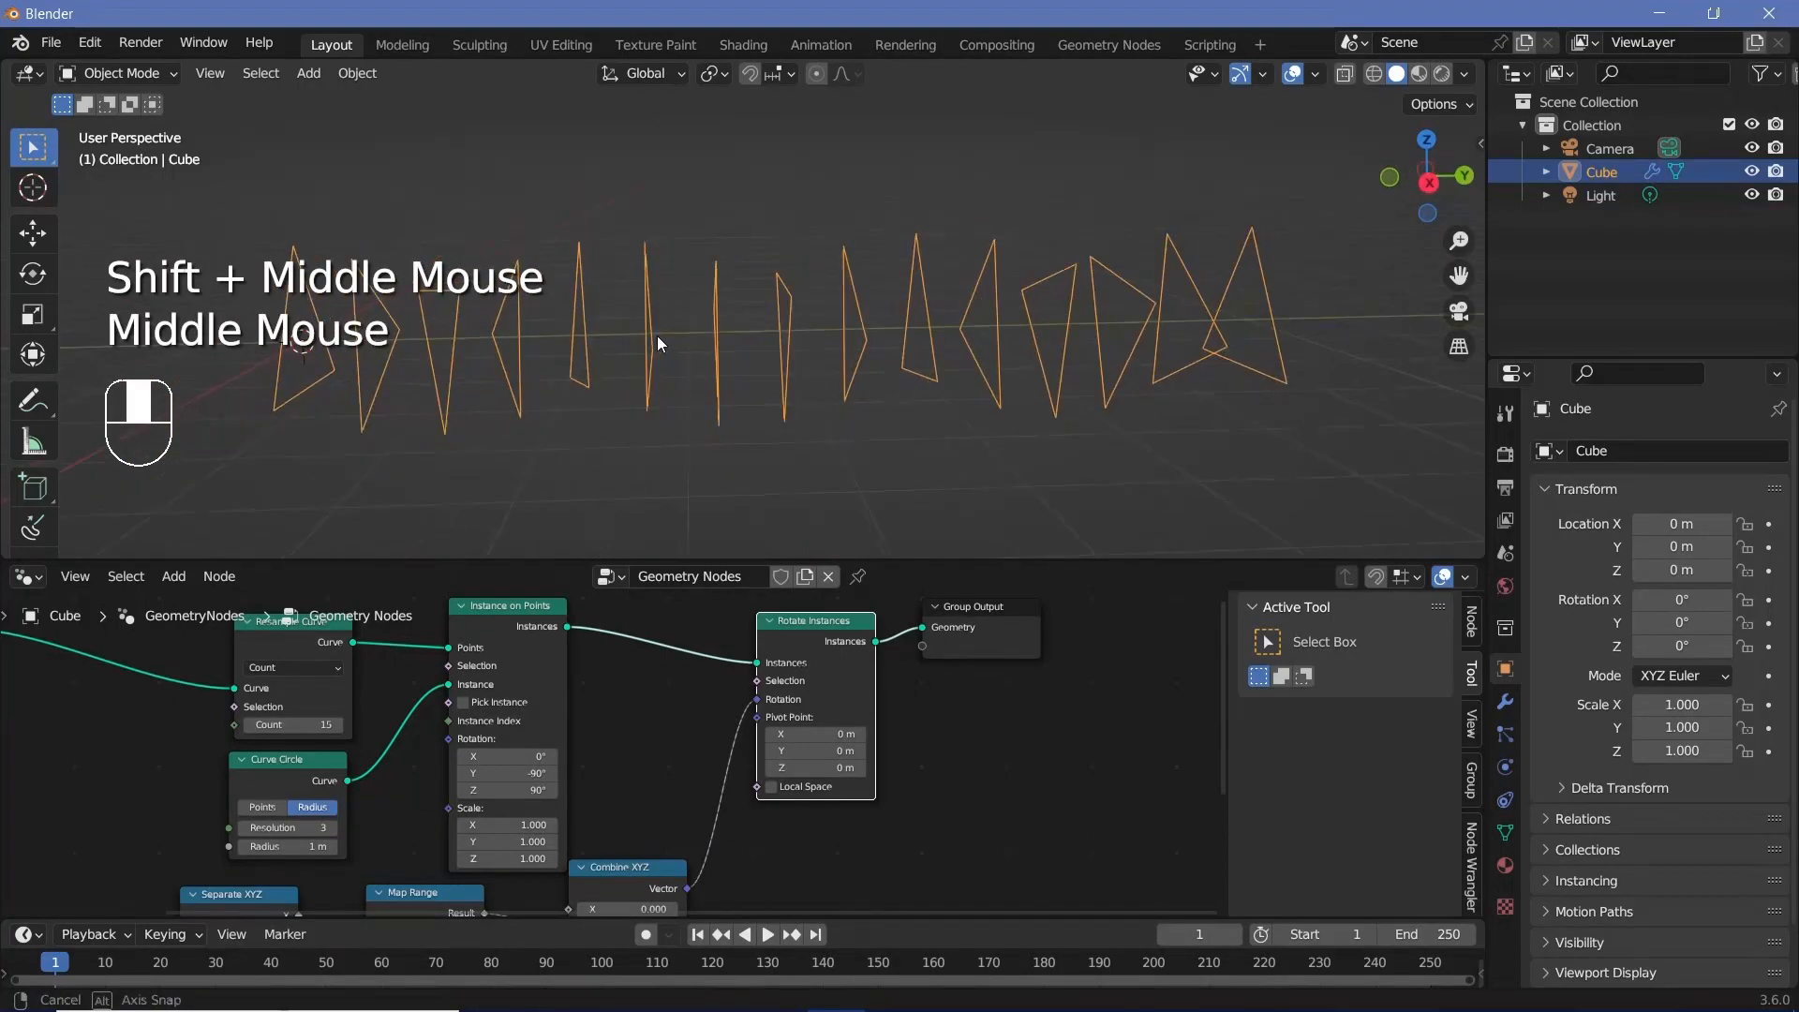
Raise the Resample Curve count to 57.
middle_drag(345, 756, 960, 768)
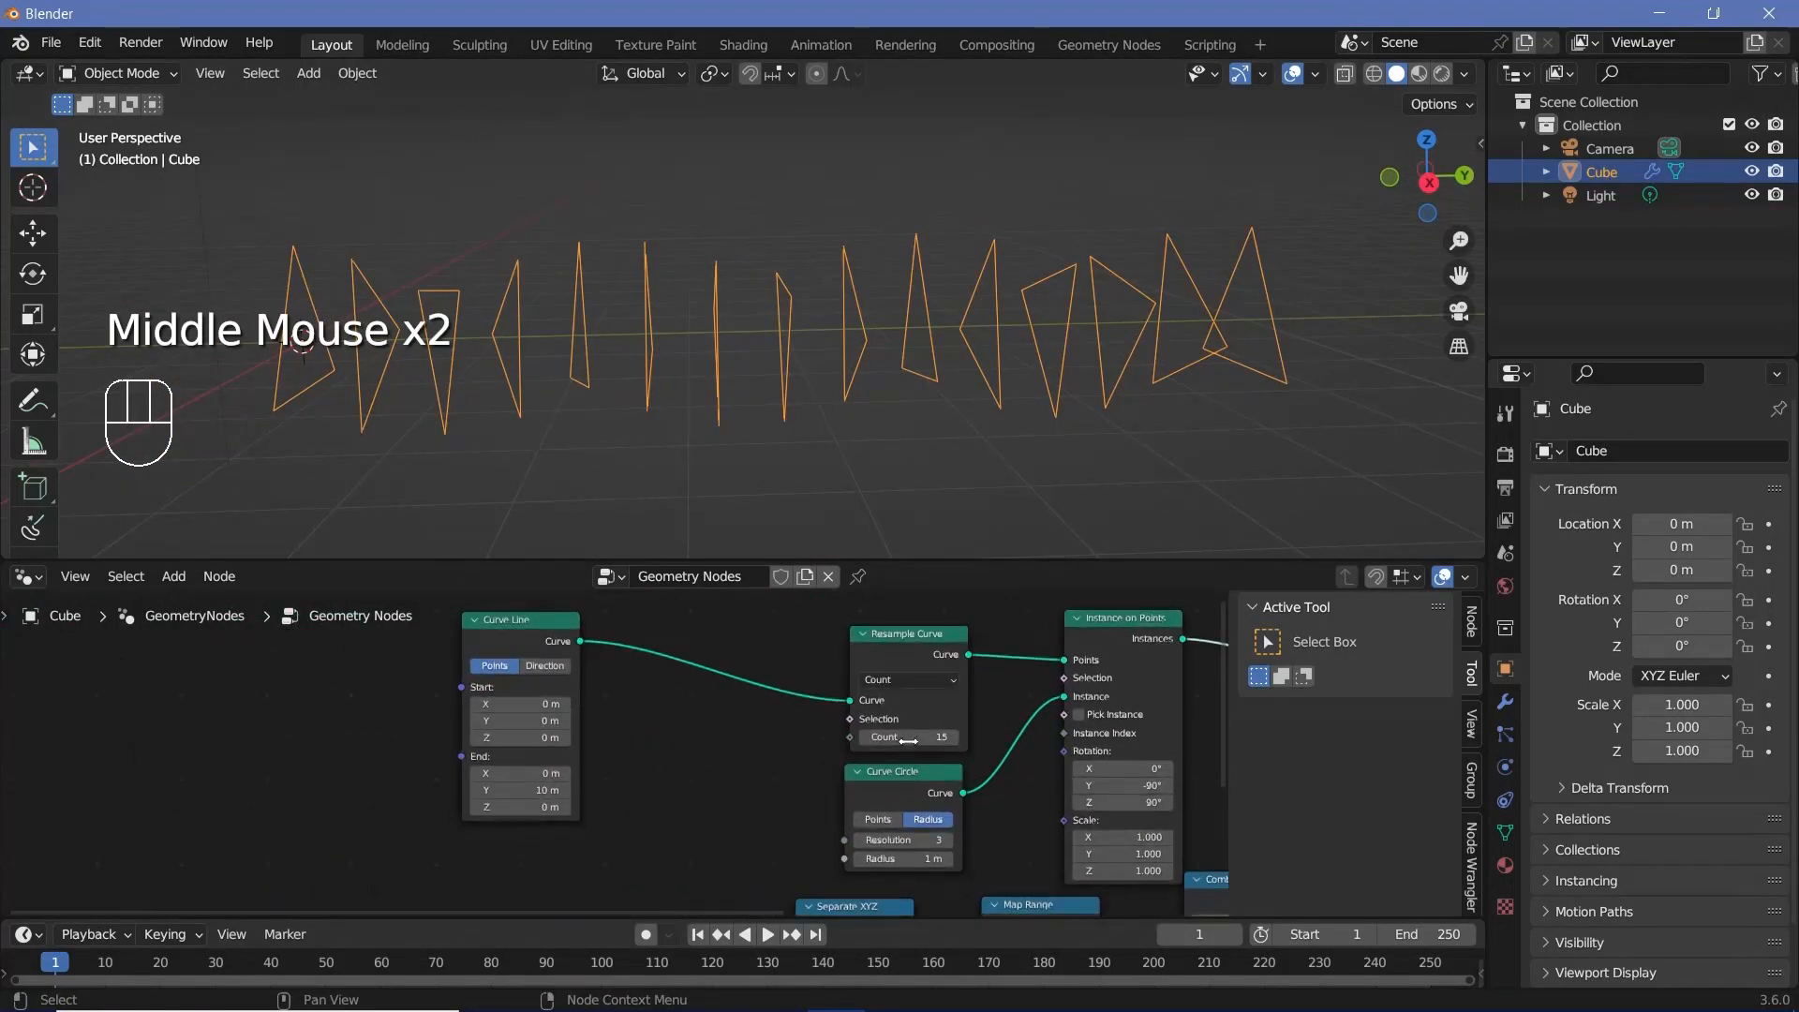
shift+drag(908, 741, 942, 740)
middle_drag(713, 440, 699, 379)
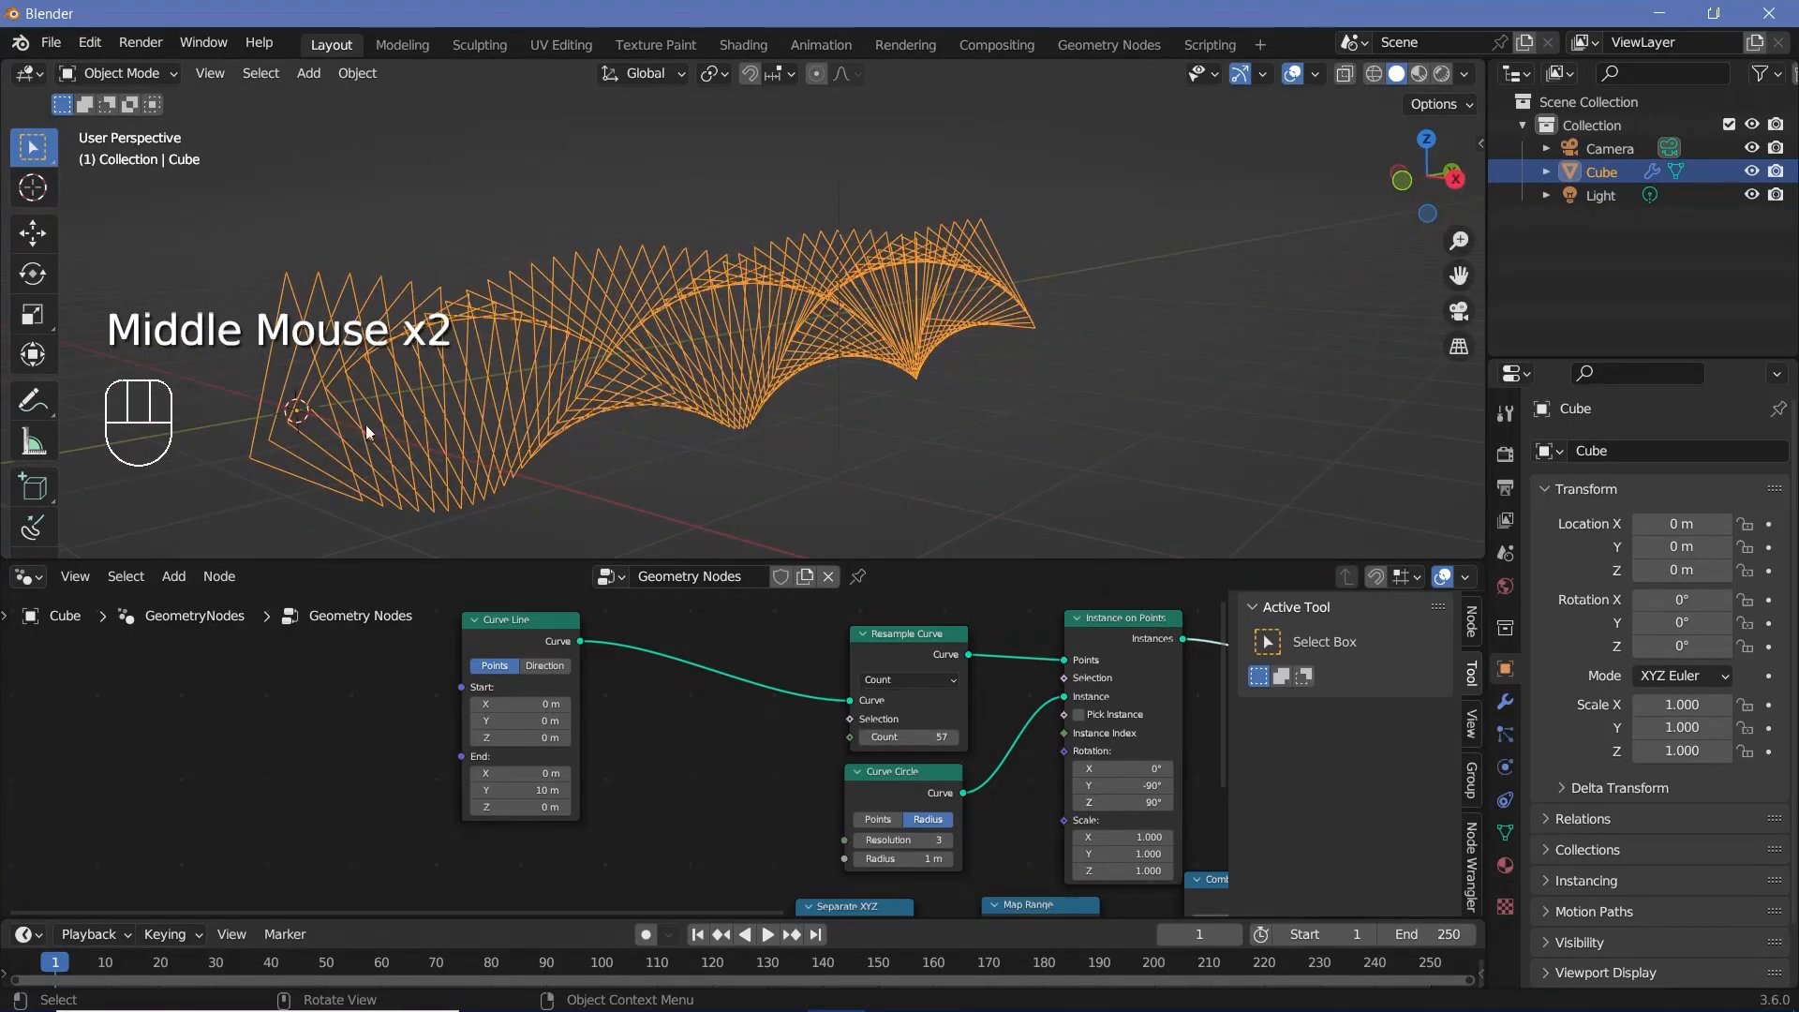
shift+middle_drag(320, 452, 489, 379)
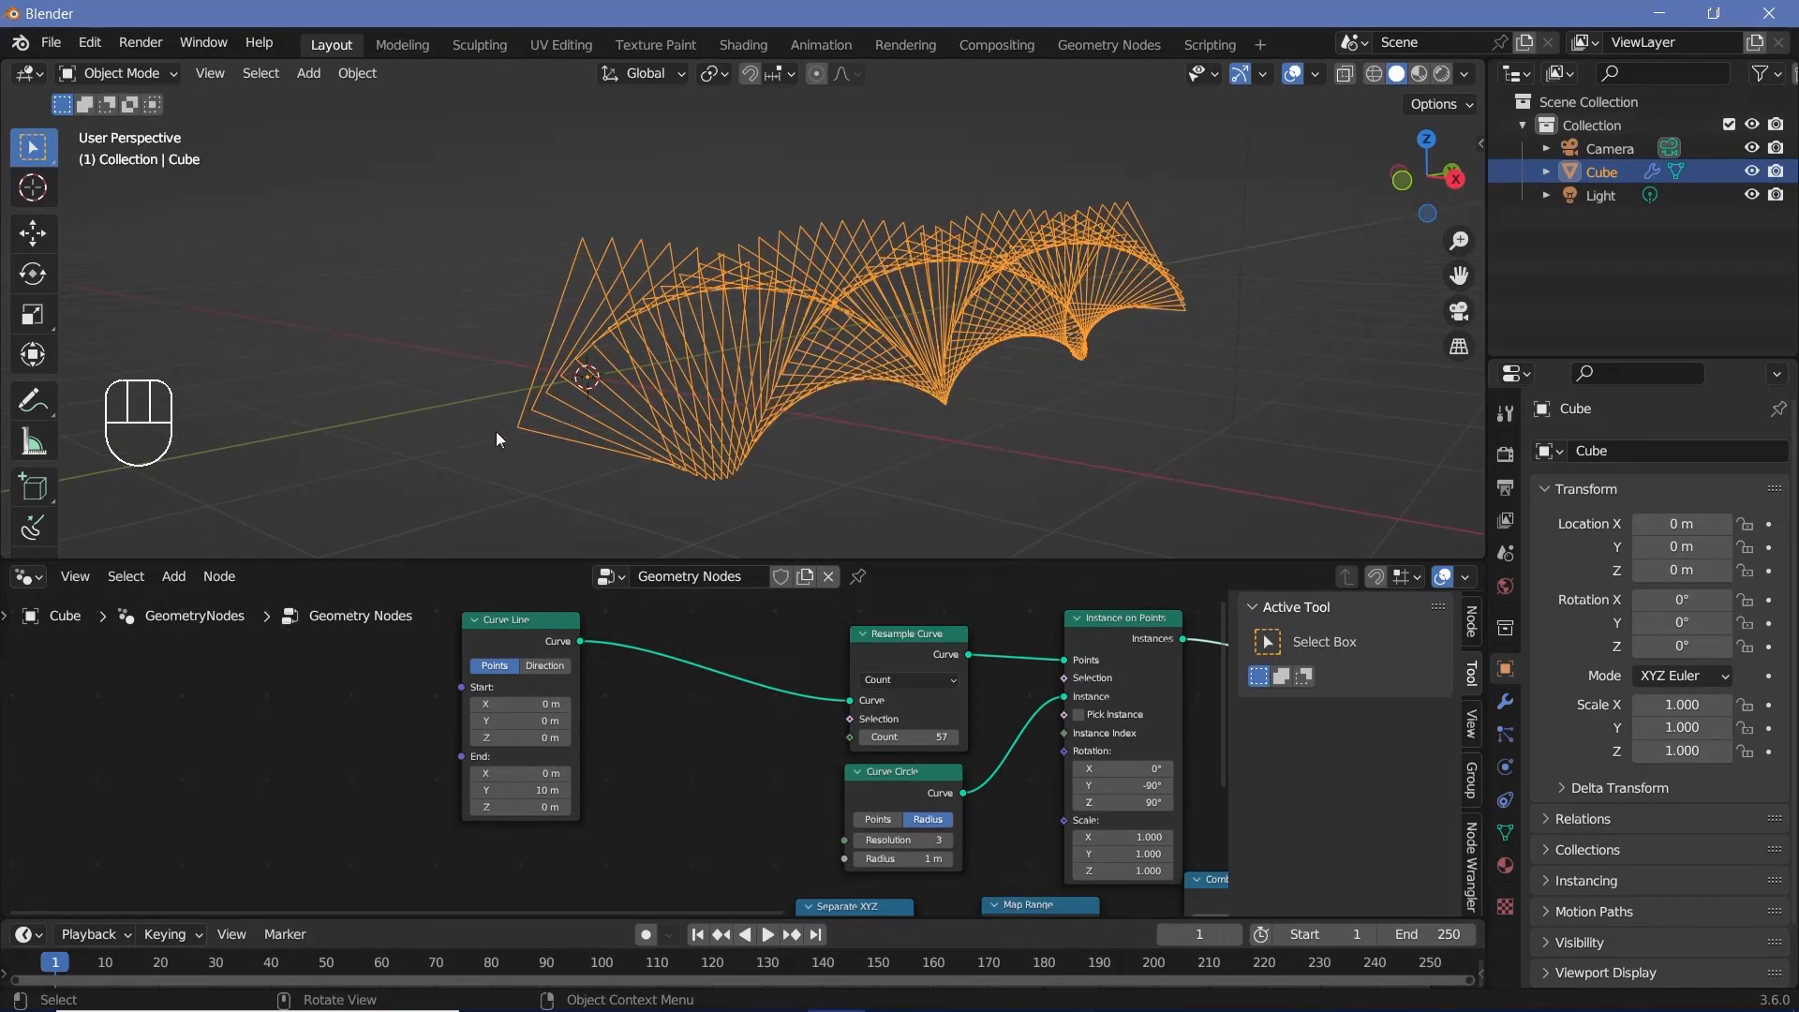
ctrl+middle_drag(1074, 779, 828, 673)
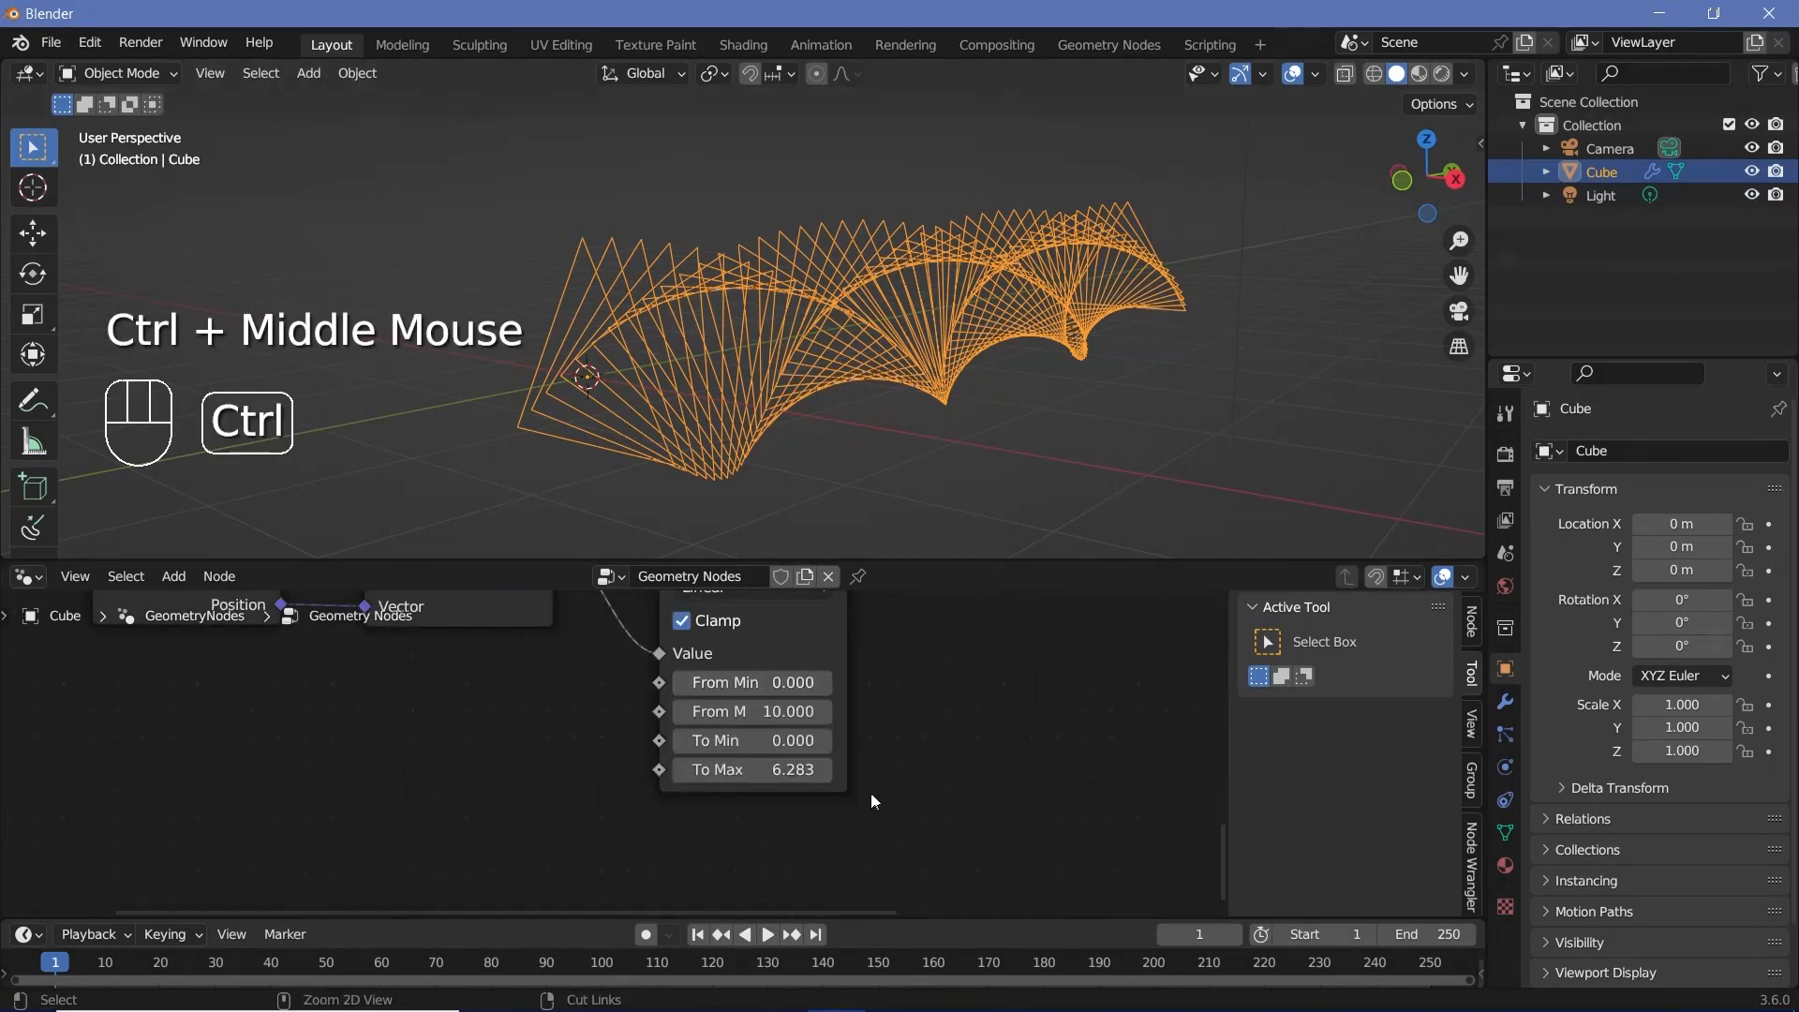
Set the Map Range node's To Max to 6.28319/3.
ctrl+scroll(870, 793, up, 1)
click(832, 774)
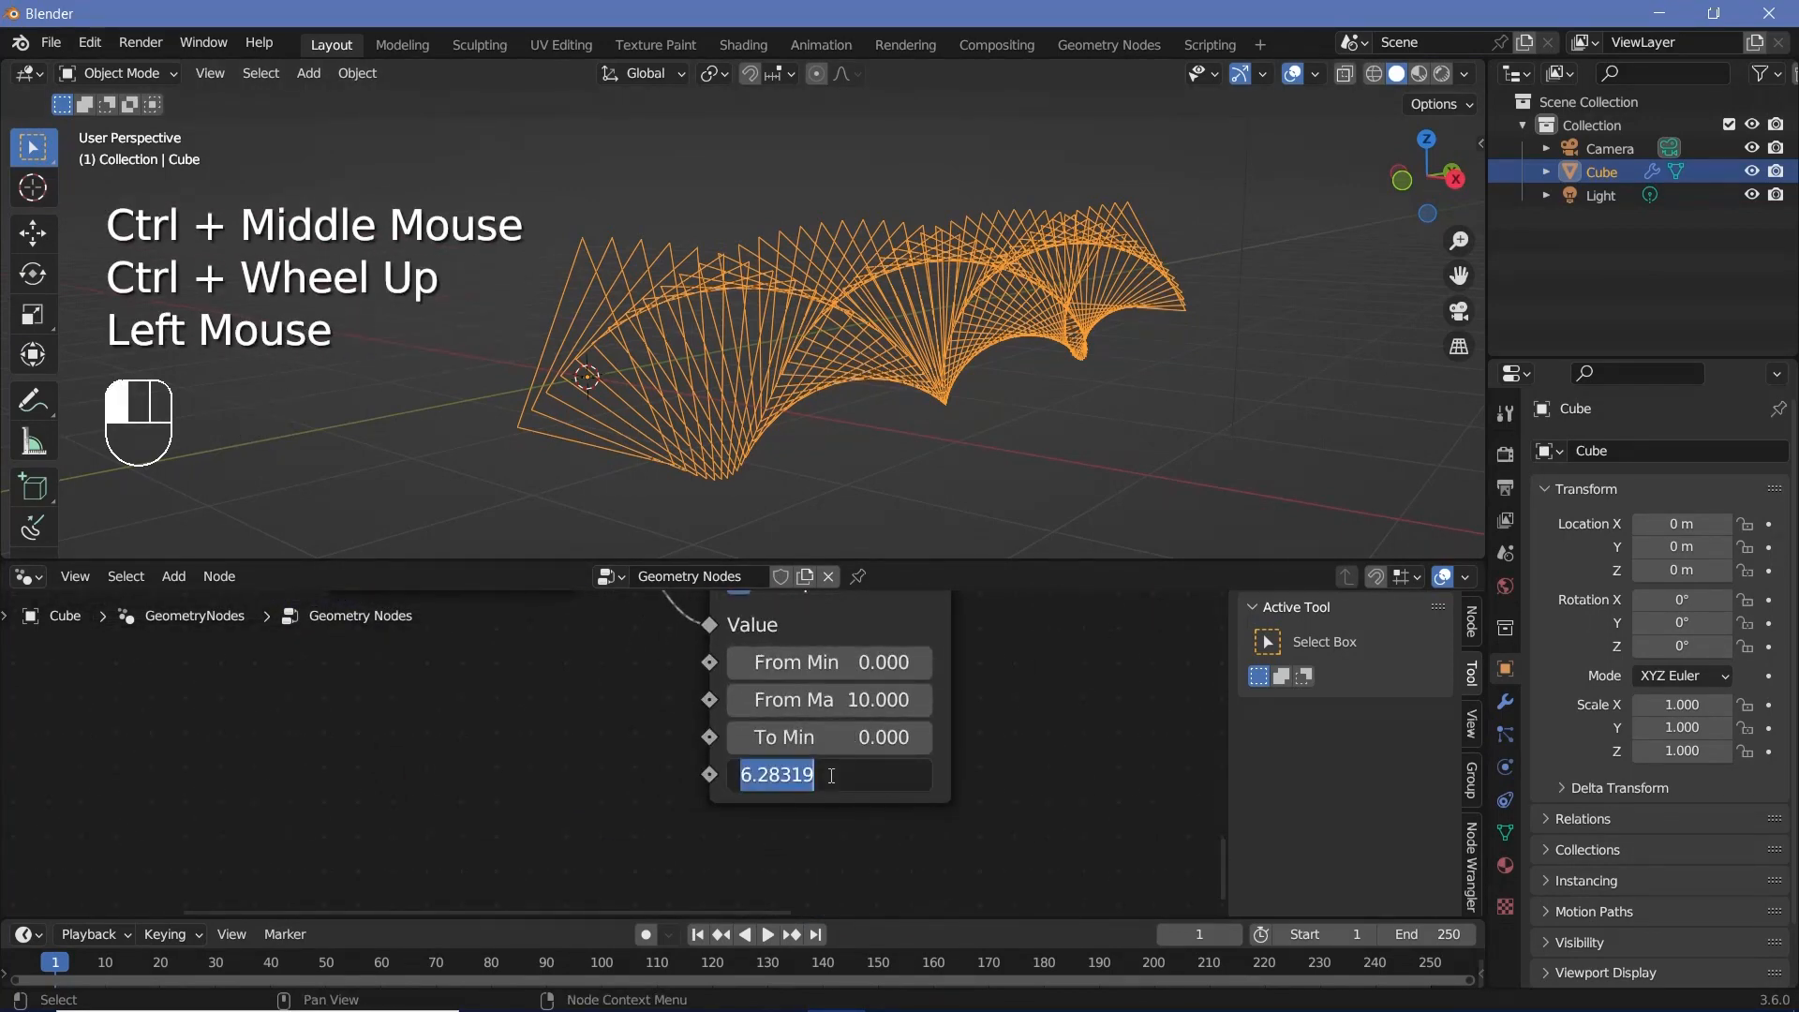
key(End)
text(/3)
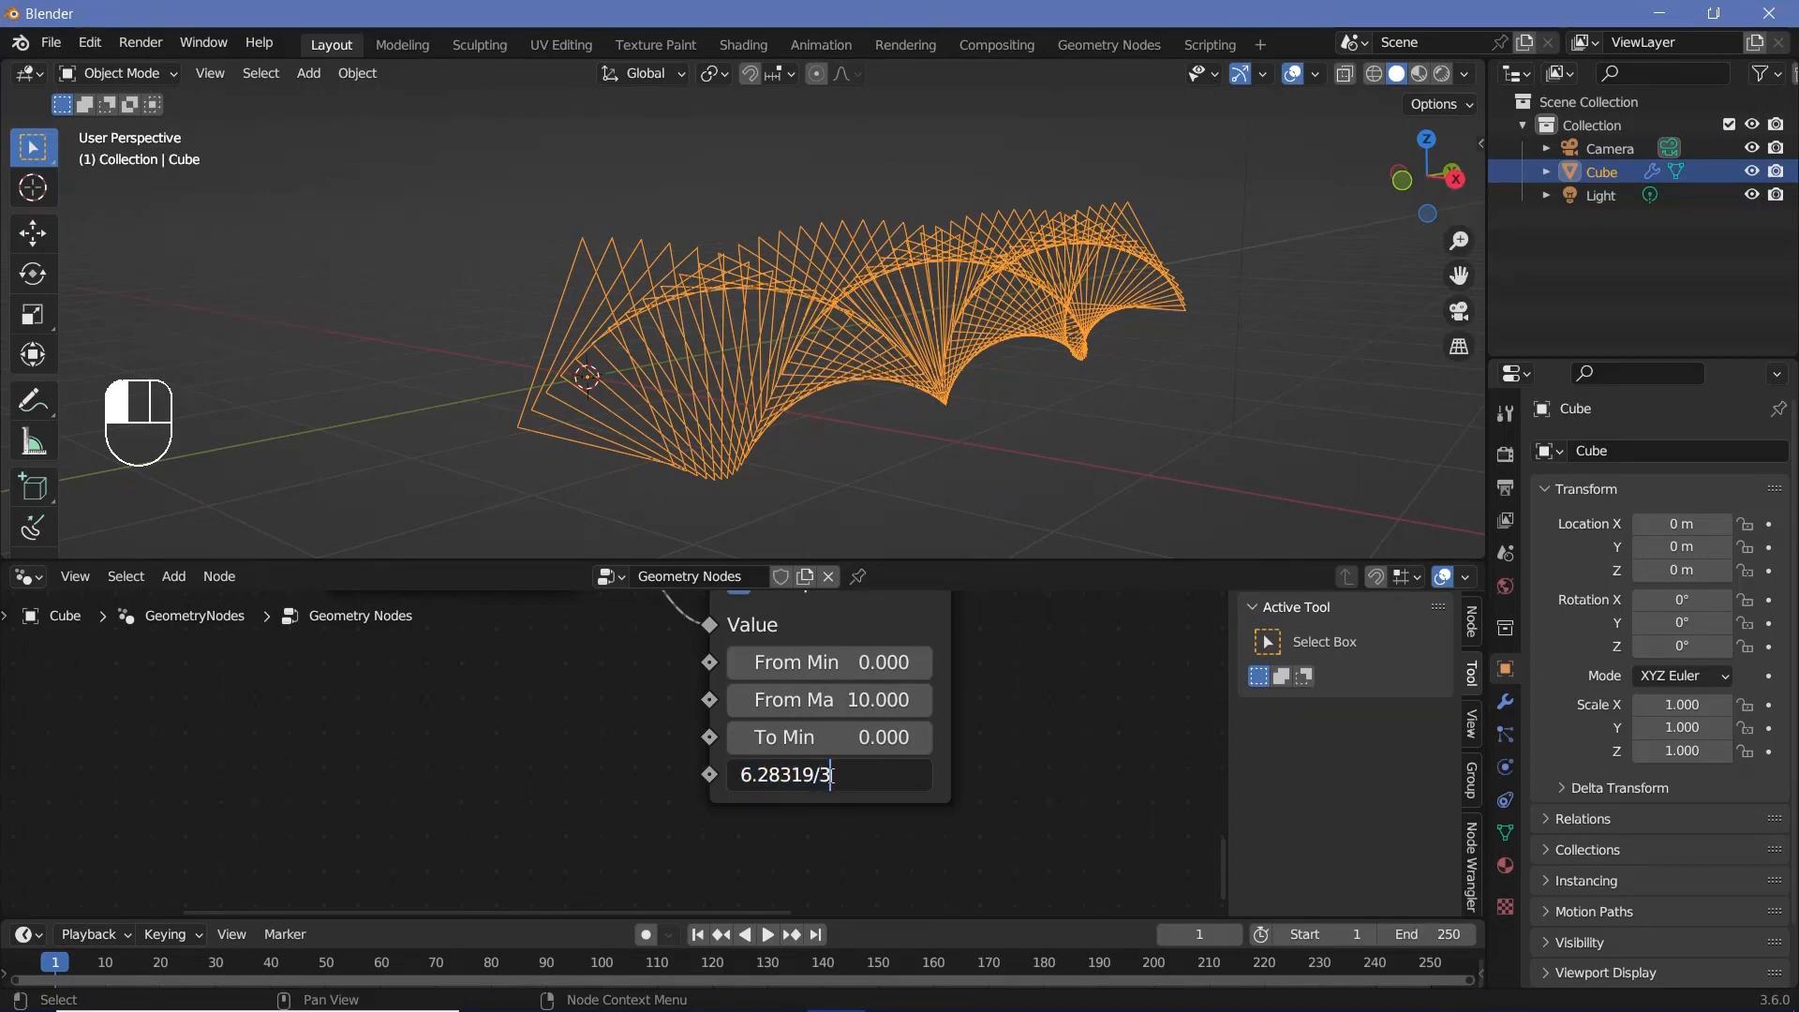
key(Return)
Lower the Resample Curve count to 20.
middle_drag(825, 234, 1055, 236)
ctrl+middle_drag(712, 740, 689, 705)
drag(735, 664, 684, 664)
middle_drag(1037, 272, 898, 401)
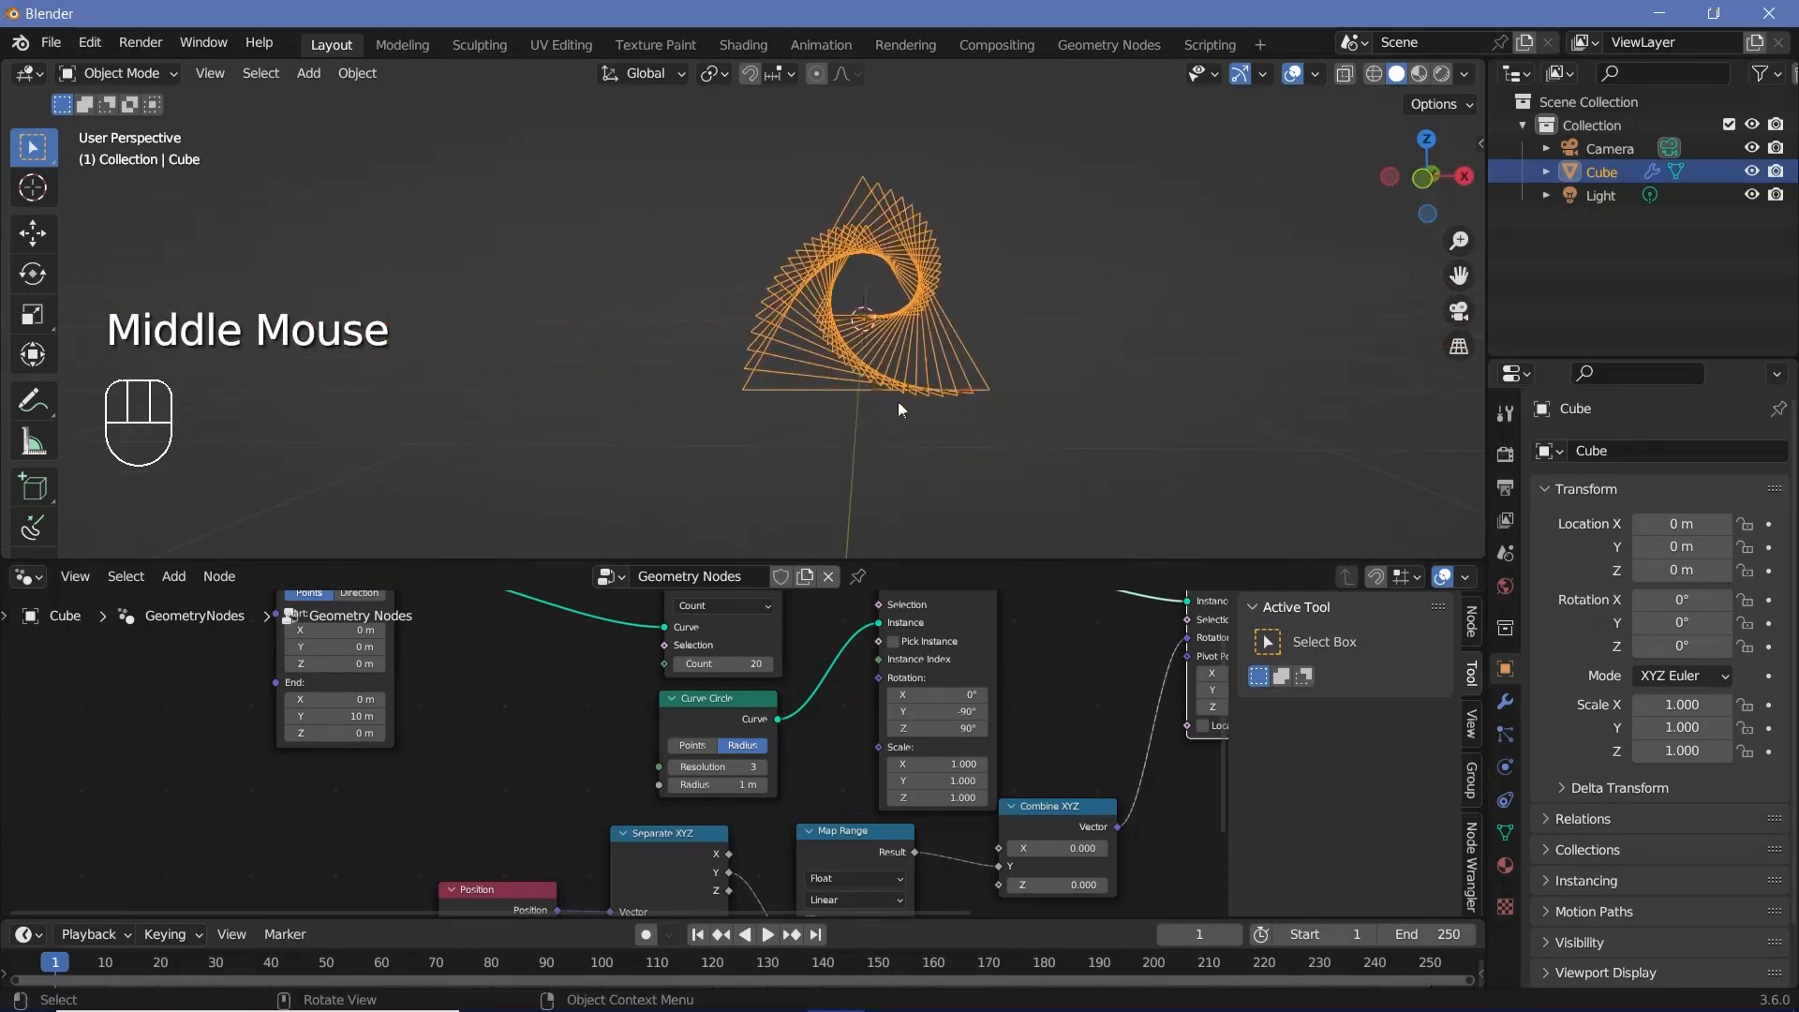
Move the Group Output away to make room and insert a Curve to Mesh node after Rotate Instances.
ctrl+middle_drag(1112, 654, 1051, 719)
middle_drag(1052, 720, 791, 760)
drag(887, 679, 1098, 682)
ctrl+middle_drag(995, 707, 991, 661)
middle_drag(992, 661, 740, 709)
key(shift+a)
text(curve to)
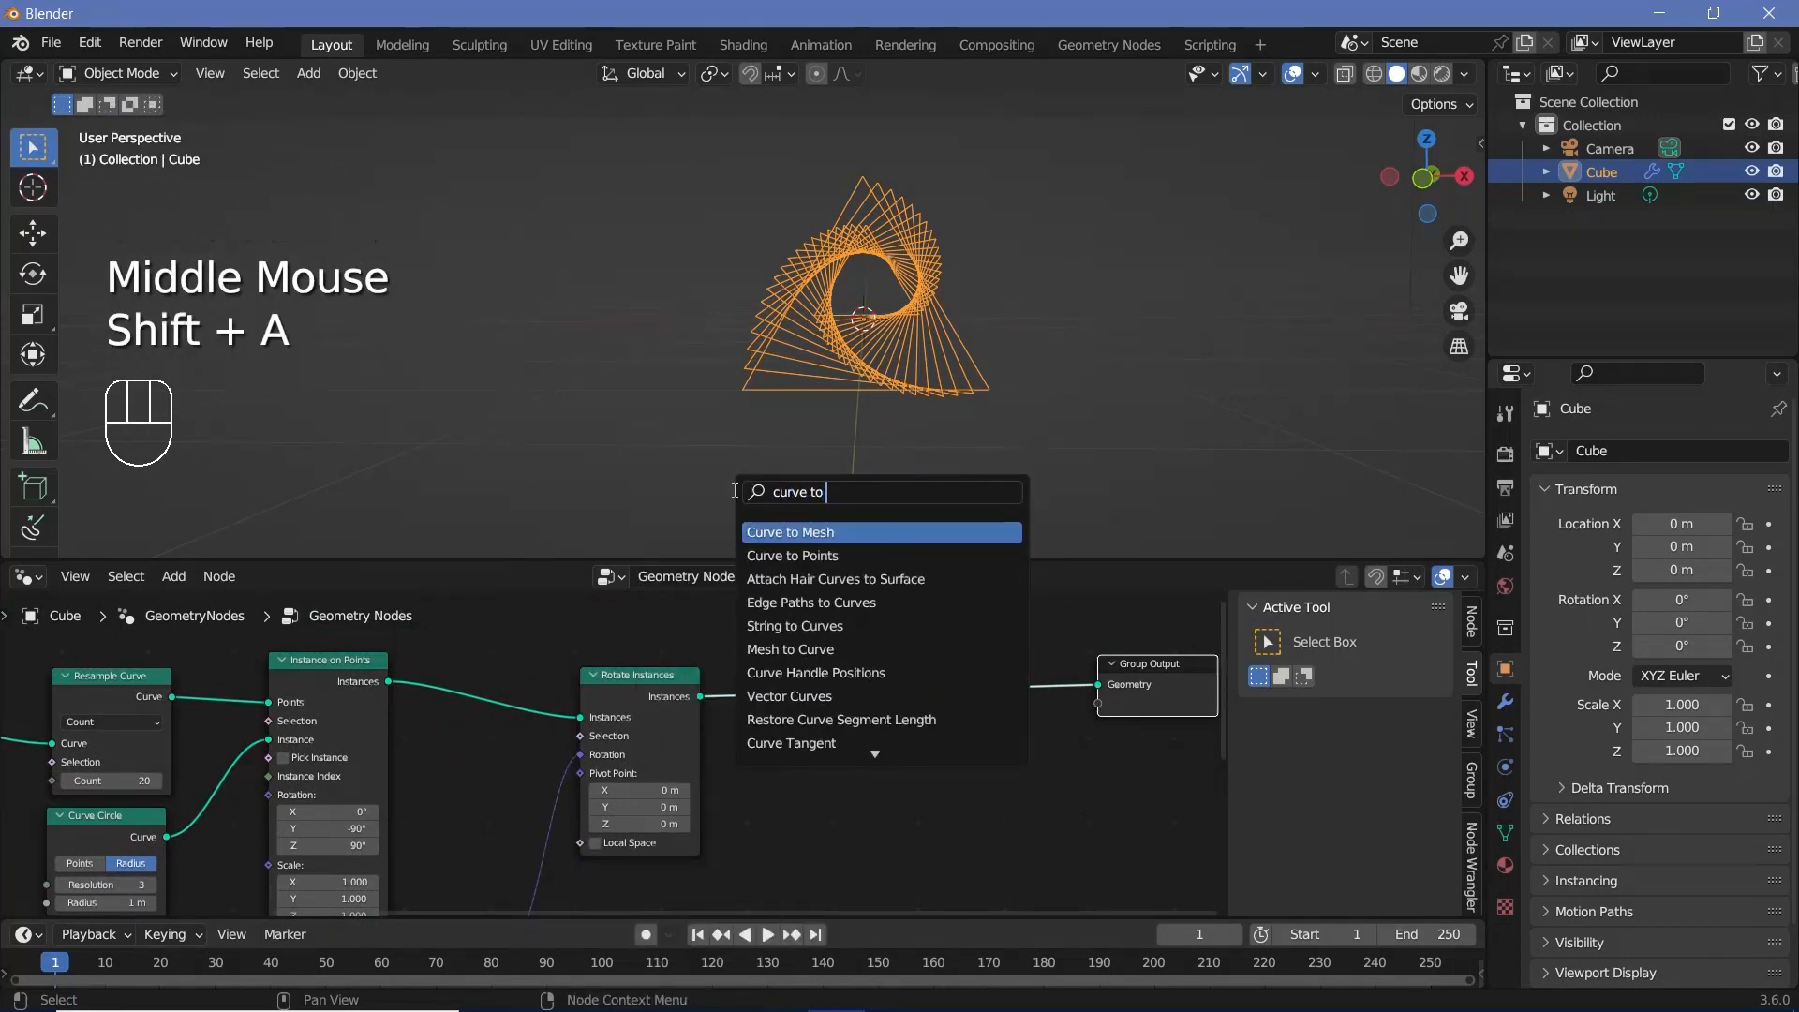
key(Return)
click(858, 745)
Add a Curve Circle node, connect it to the Curve to Mesh Profile Curve input, and space the two nodes apart.
ctrl+middle_drag(857, 745, 843, 712)
middle_drag(844, 713, 831, 680)
key(shift+a)
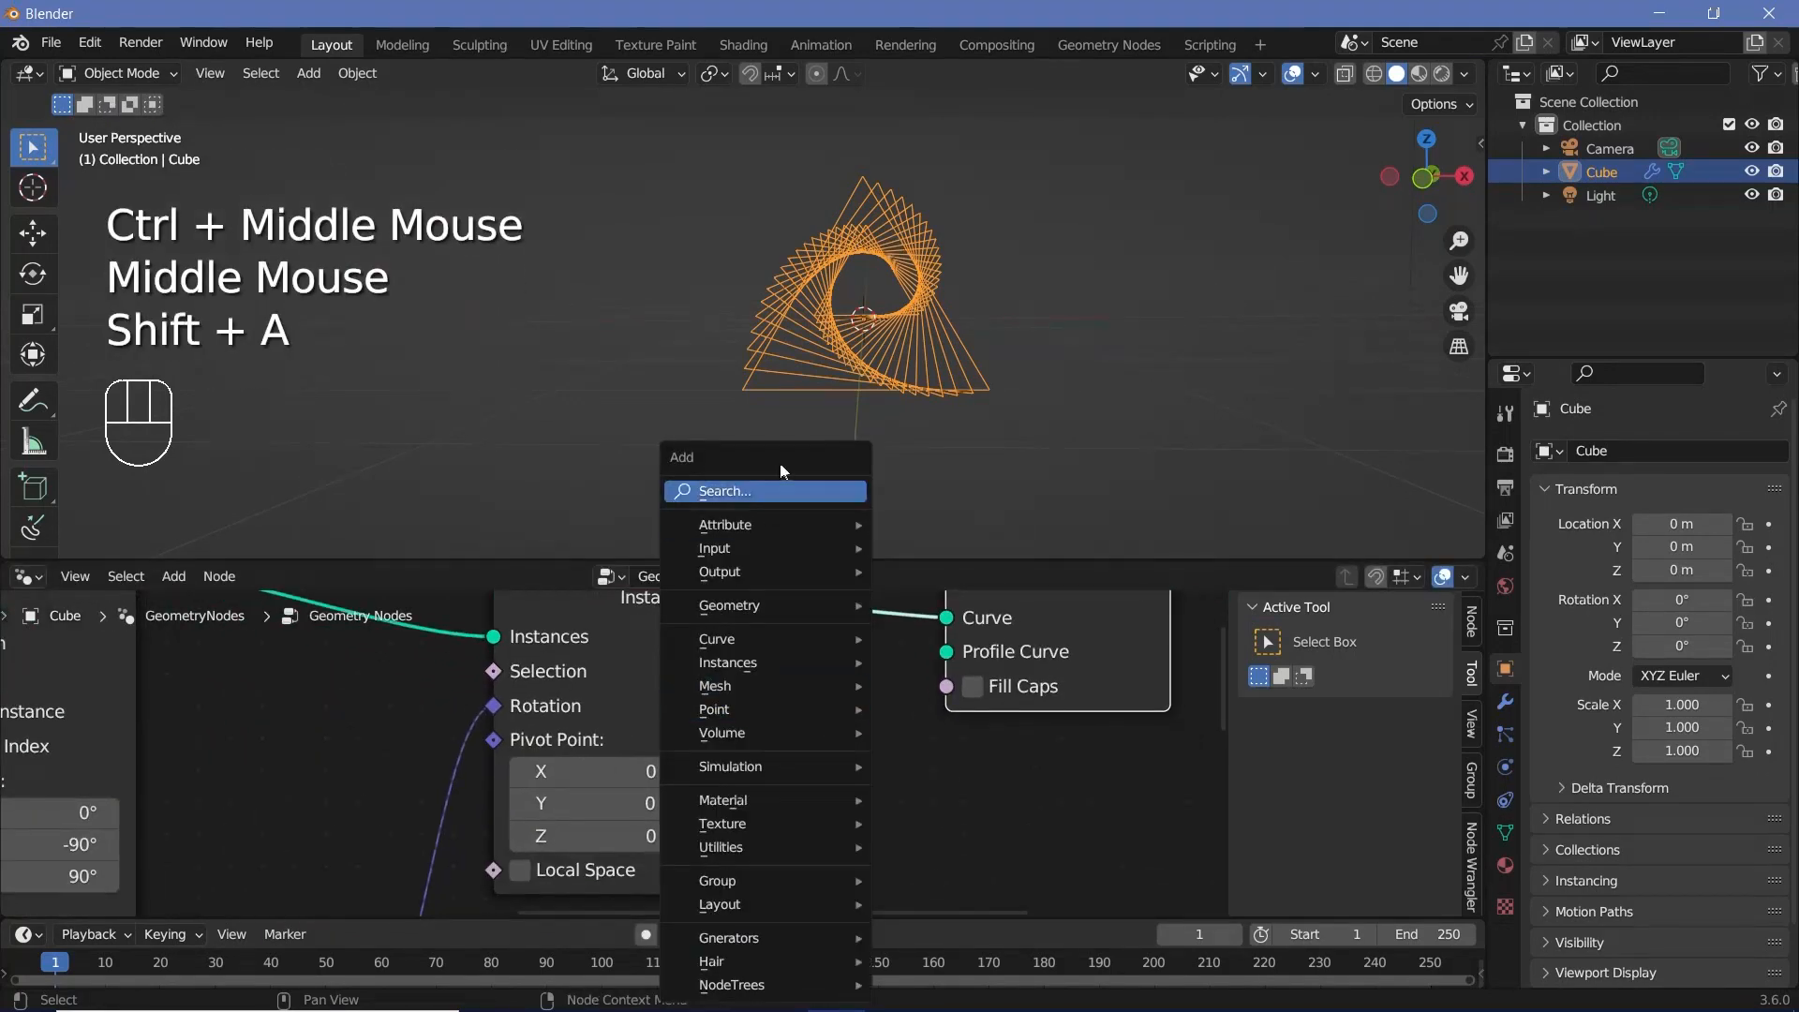
text(curve ci)
key(Return)
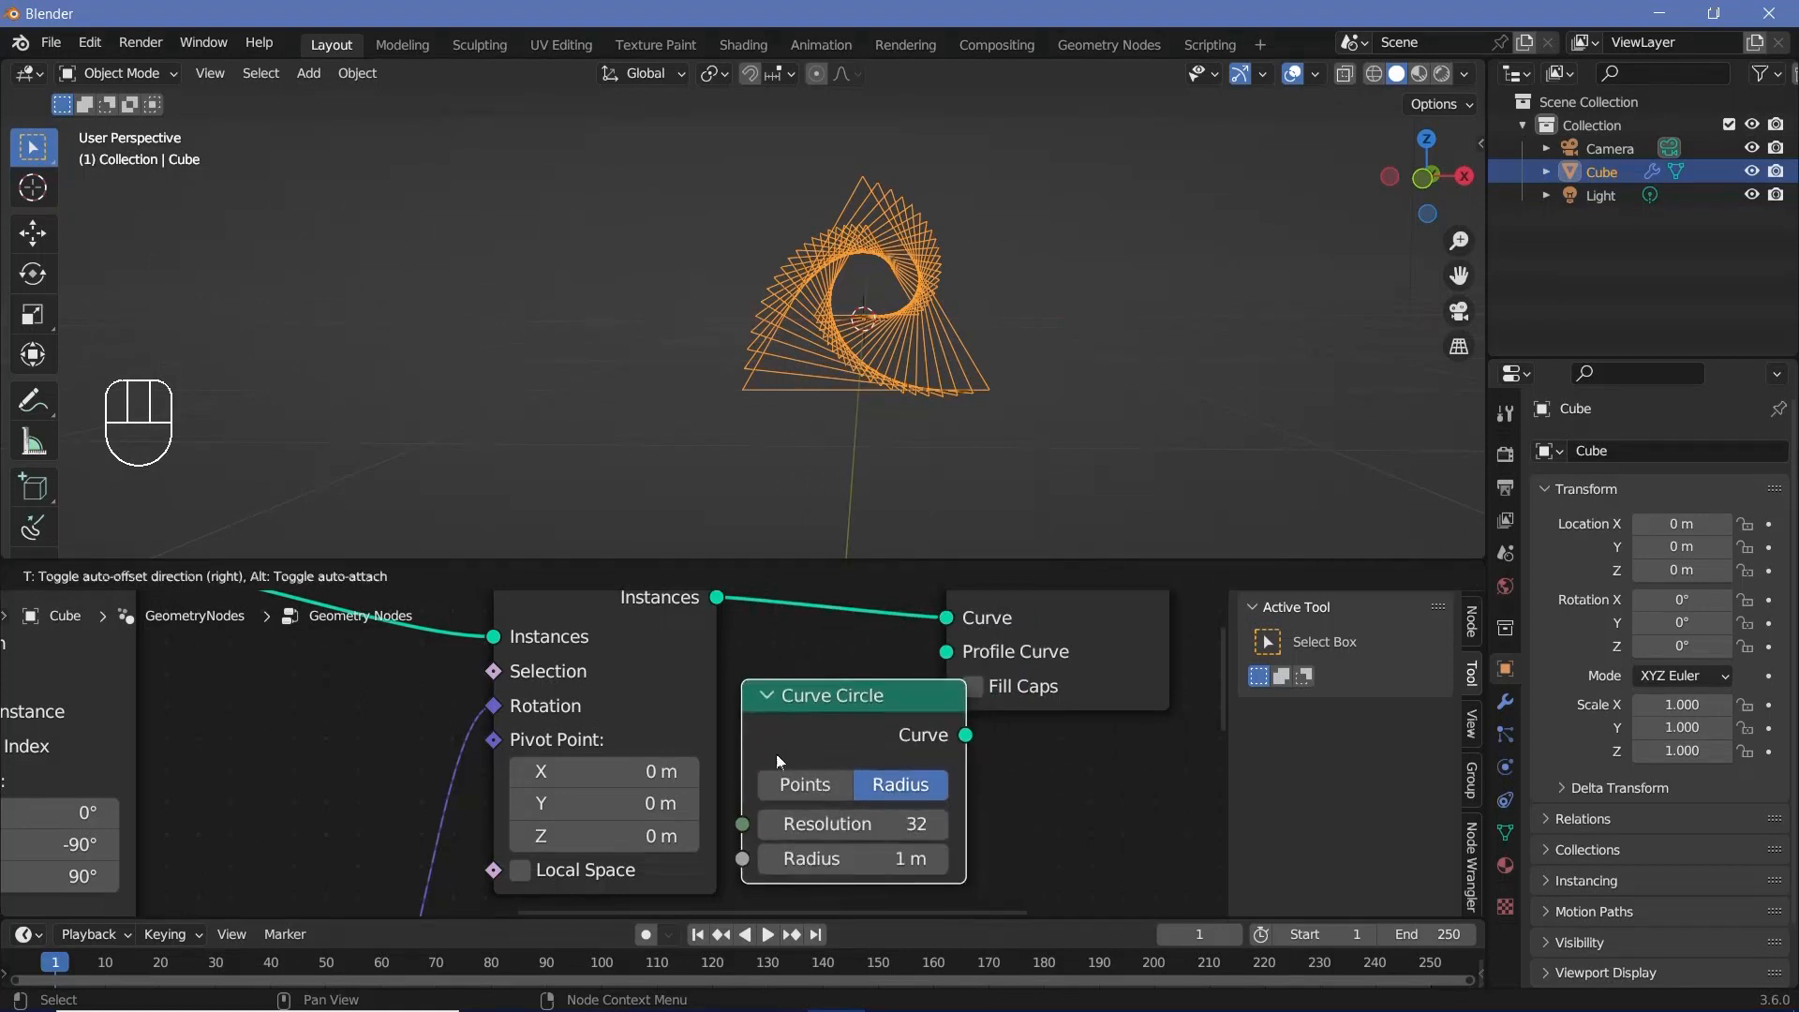
click(776, 754)
drag(964, 737, 952, 652)
middle_drag(952, 653, 840, 704)
ctrl+click(1021, 702)
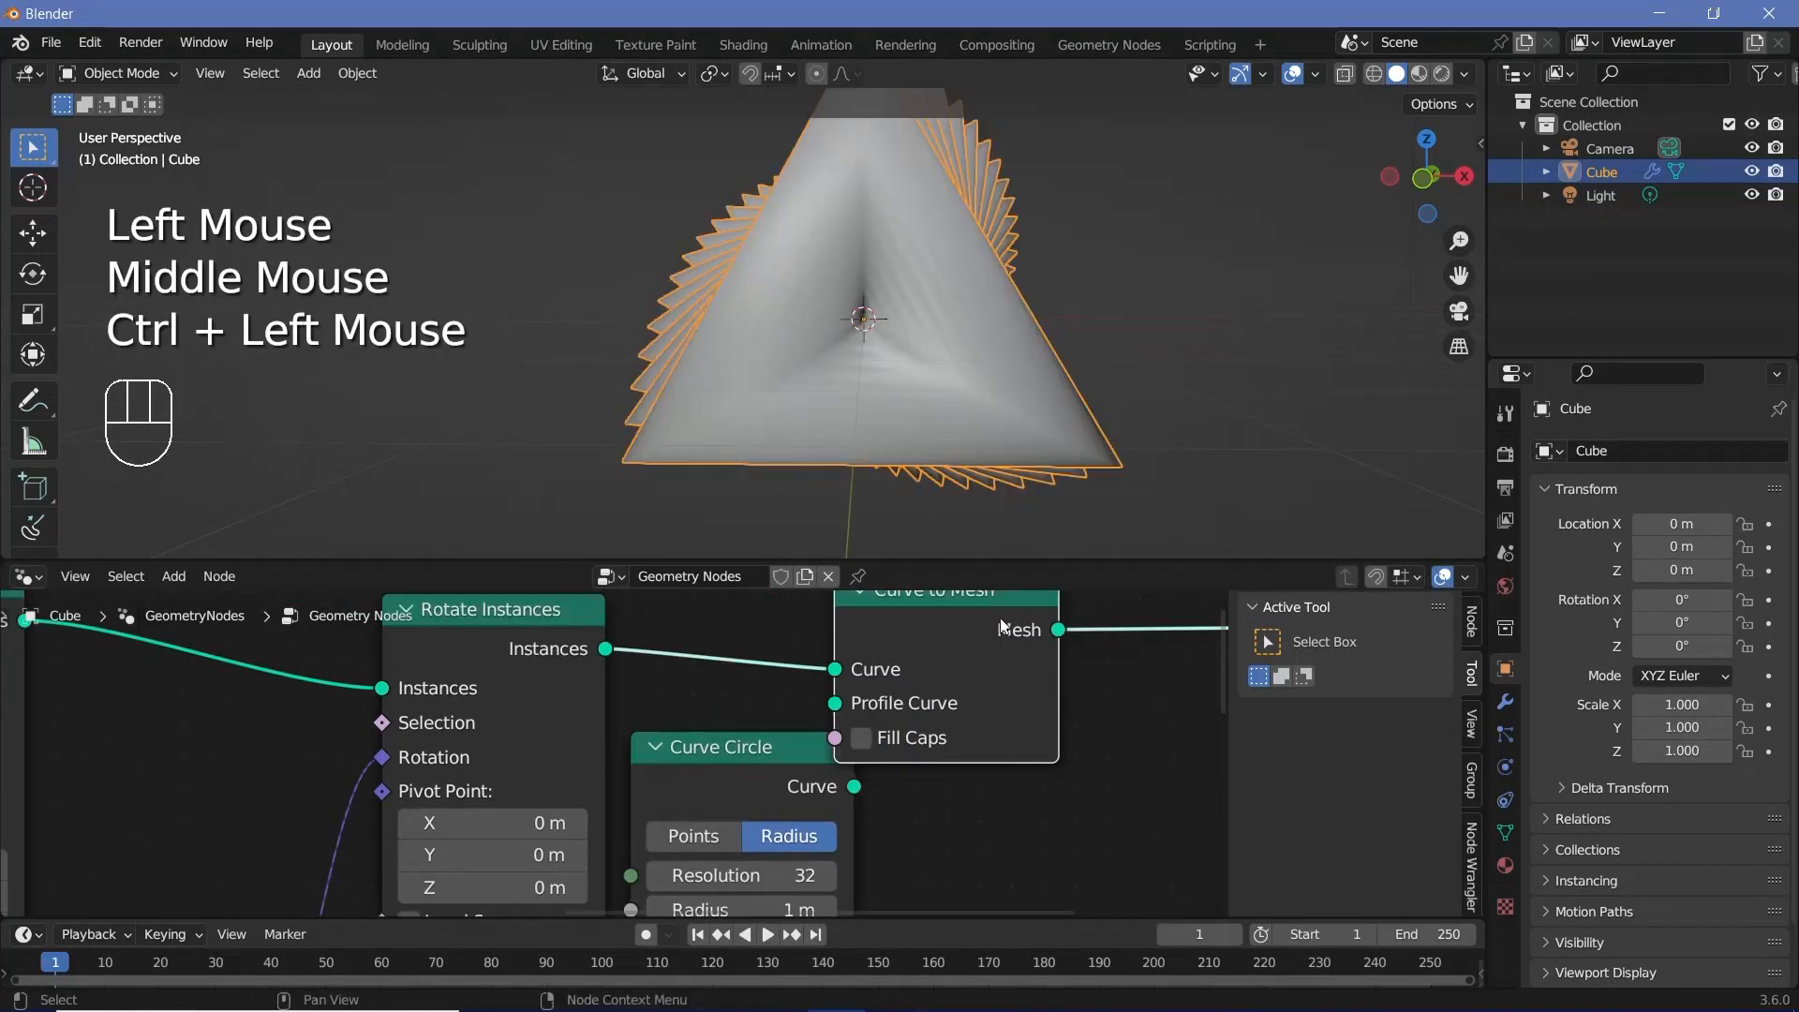
drag(891, 637, 991, 649)
Set the radius of the profile Curve Circle to 0.01 m.
middle_drag(761, 909, 774, 792)
click(774, 792)
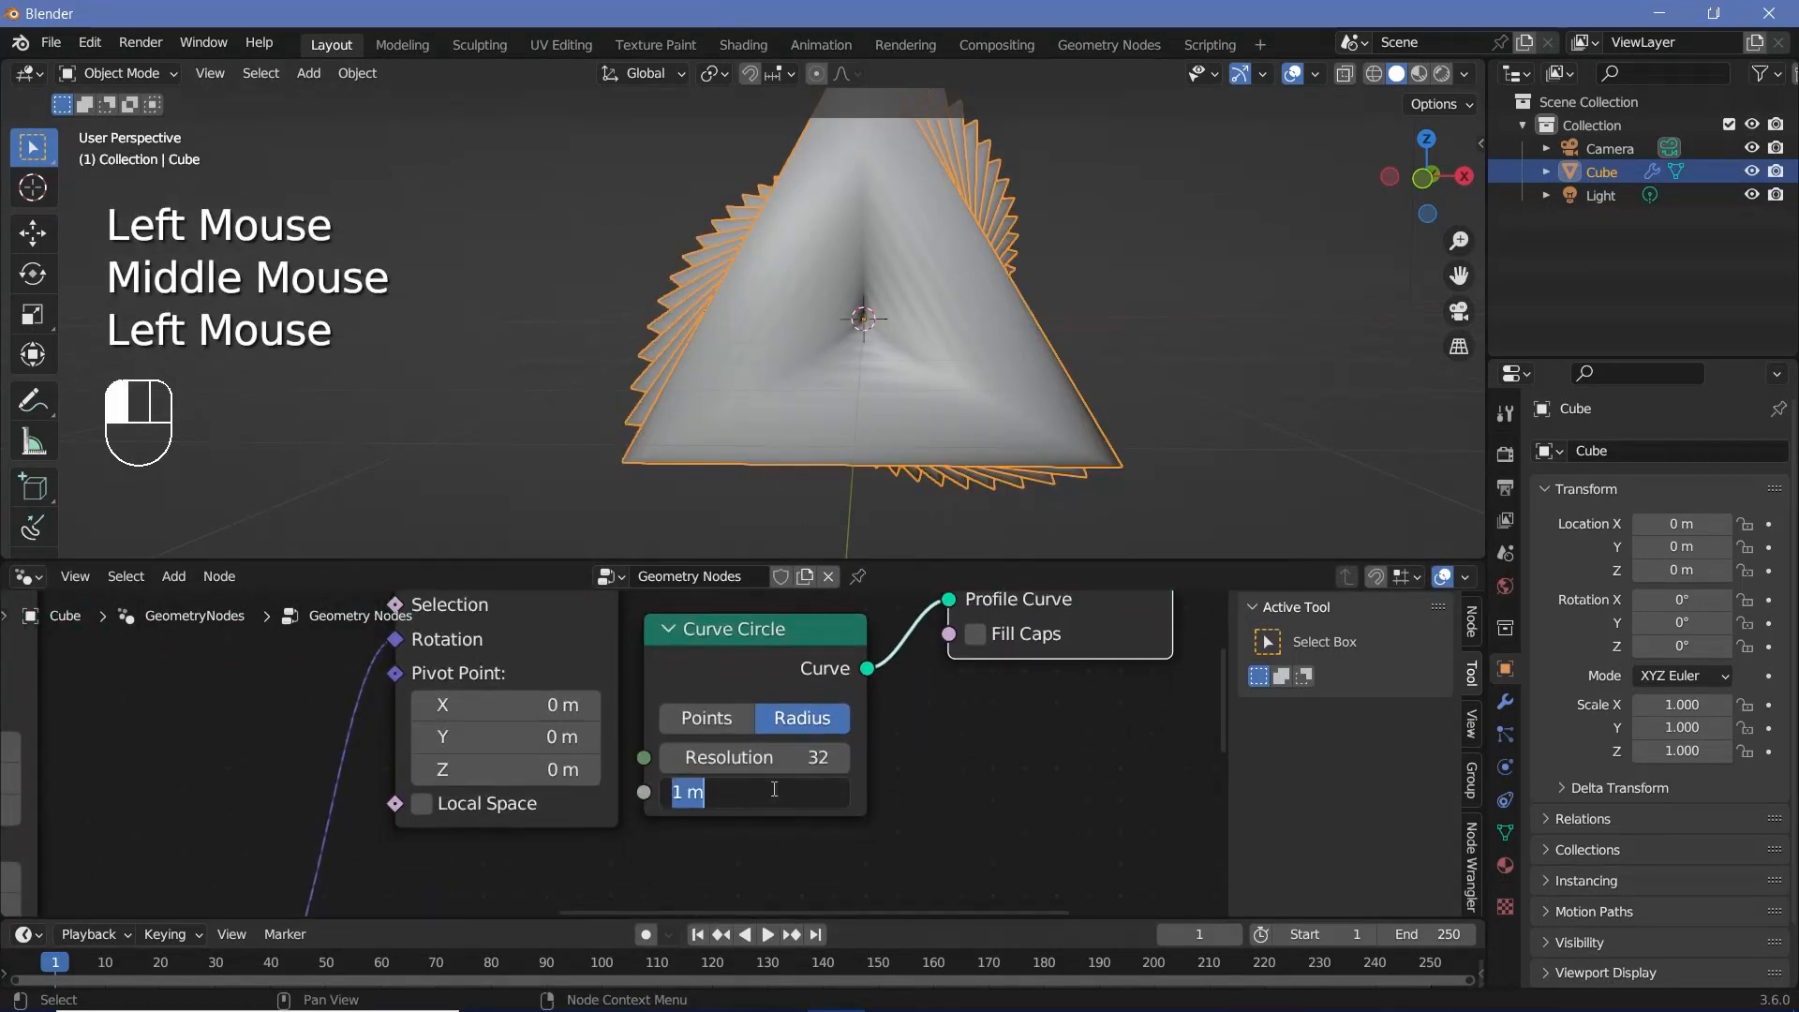
text(0.01)
key(Return)
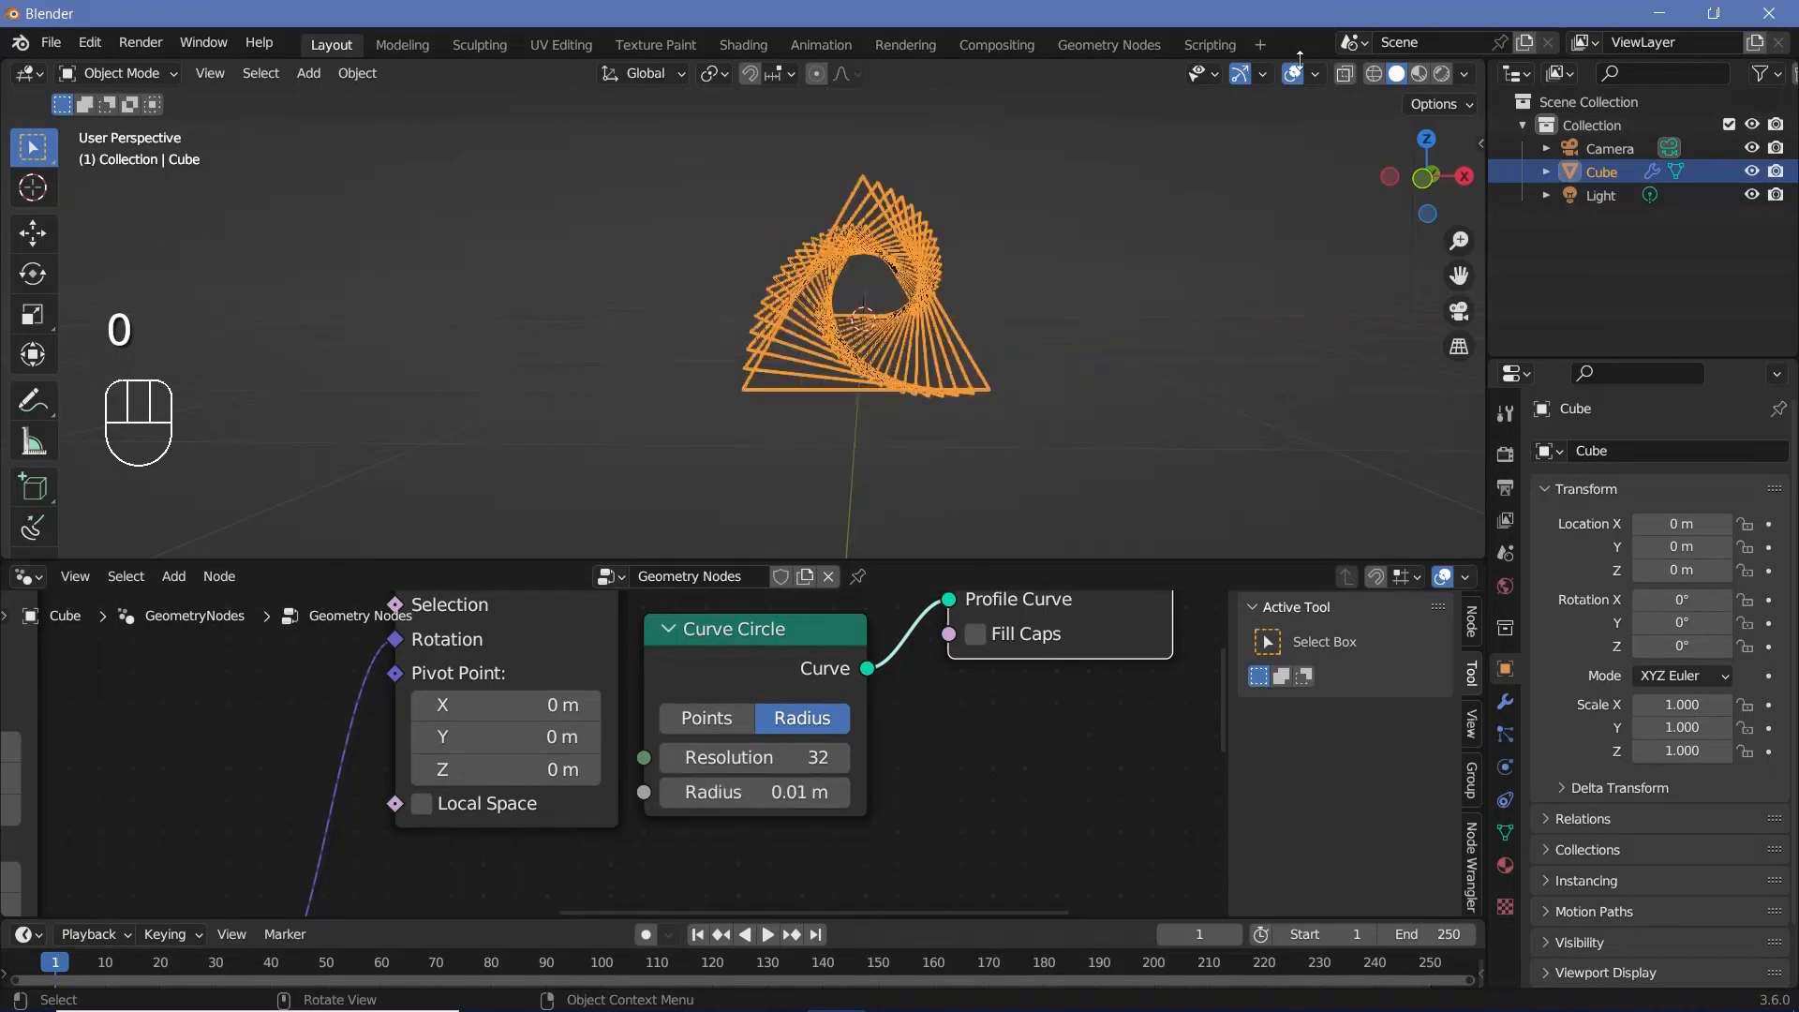
Turn off the viewport overlays and look into the twisted triangle structure.
click(860, 273)
ctrl+middle_drag(860, 274, 965, 281)
middle_drag(965, 281, 964, 328)
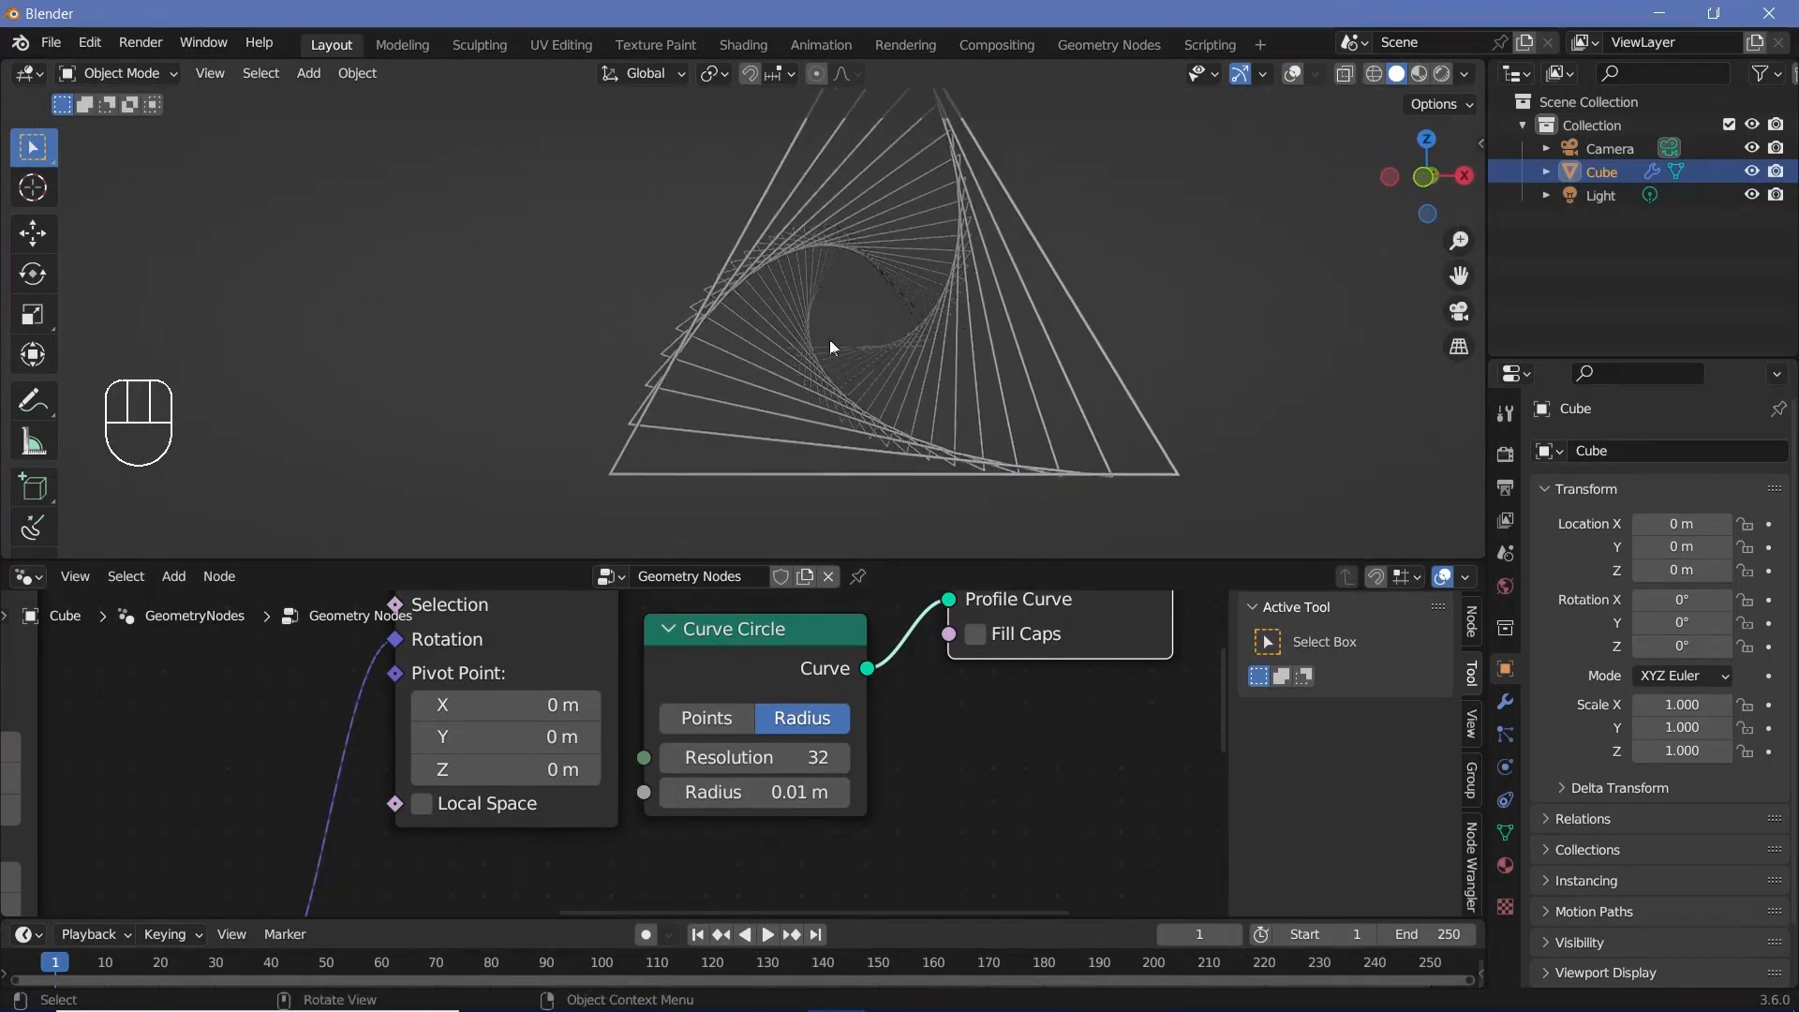
middle_drag(830, 339, 757, 357)
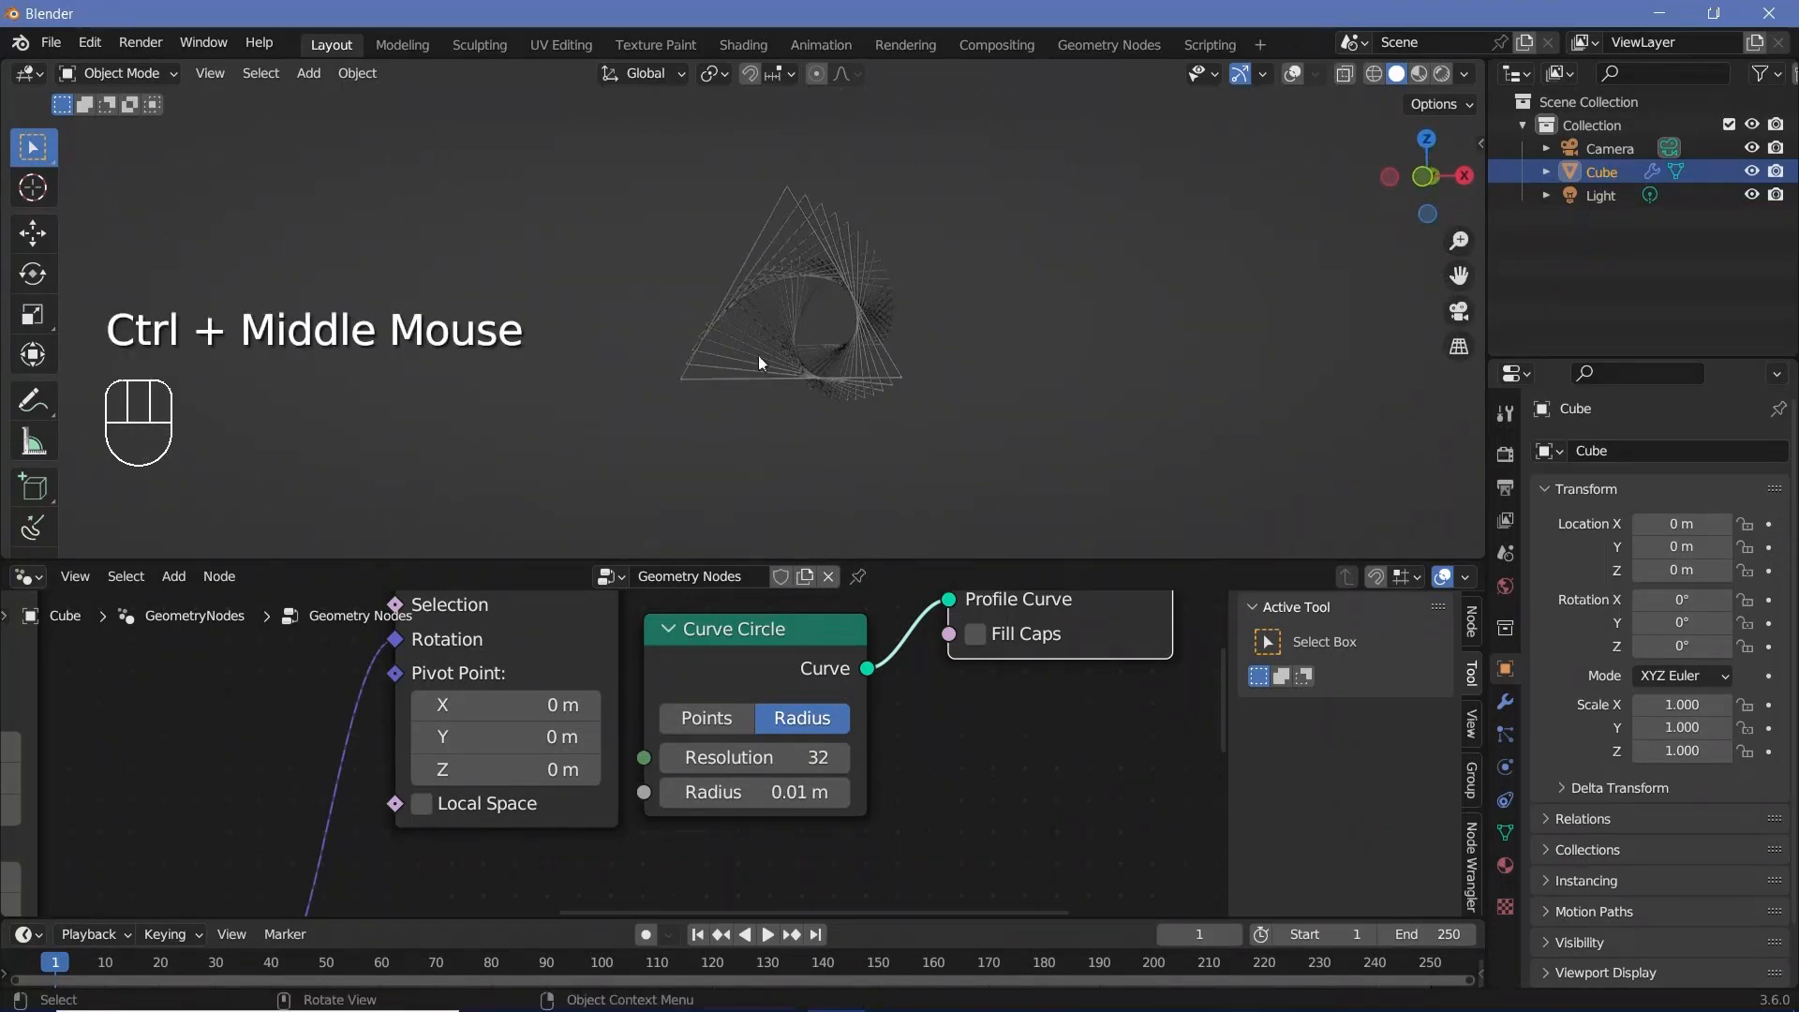
Insert a Join Geometry node between Curve to Mesh and Group Output.
mouse_move(802, 607)
ctrl+middle_down()
mouse_move(812, 827)
mouse_move(835, 615)
ctrl+middle_up()
key(shift+a)
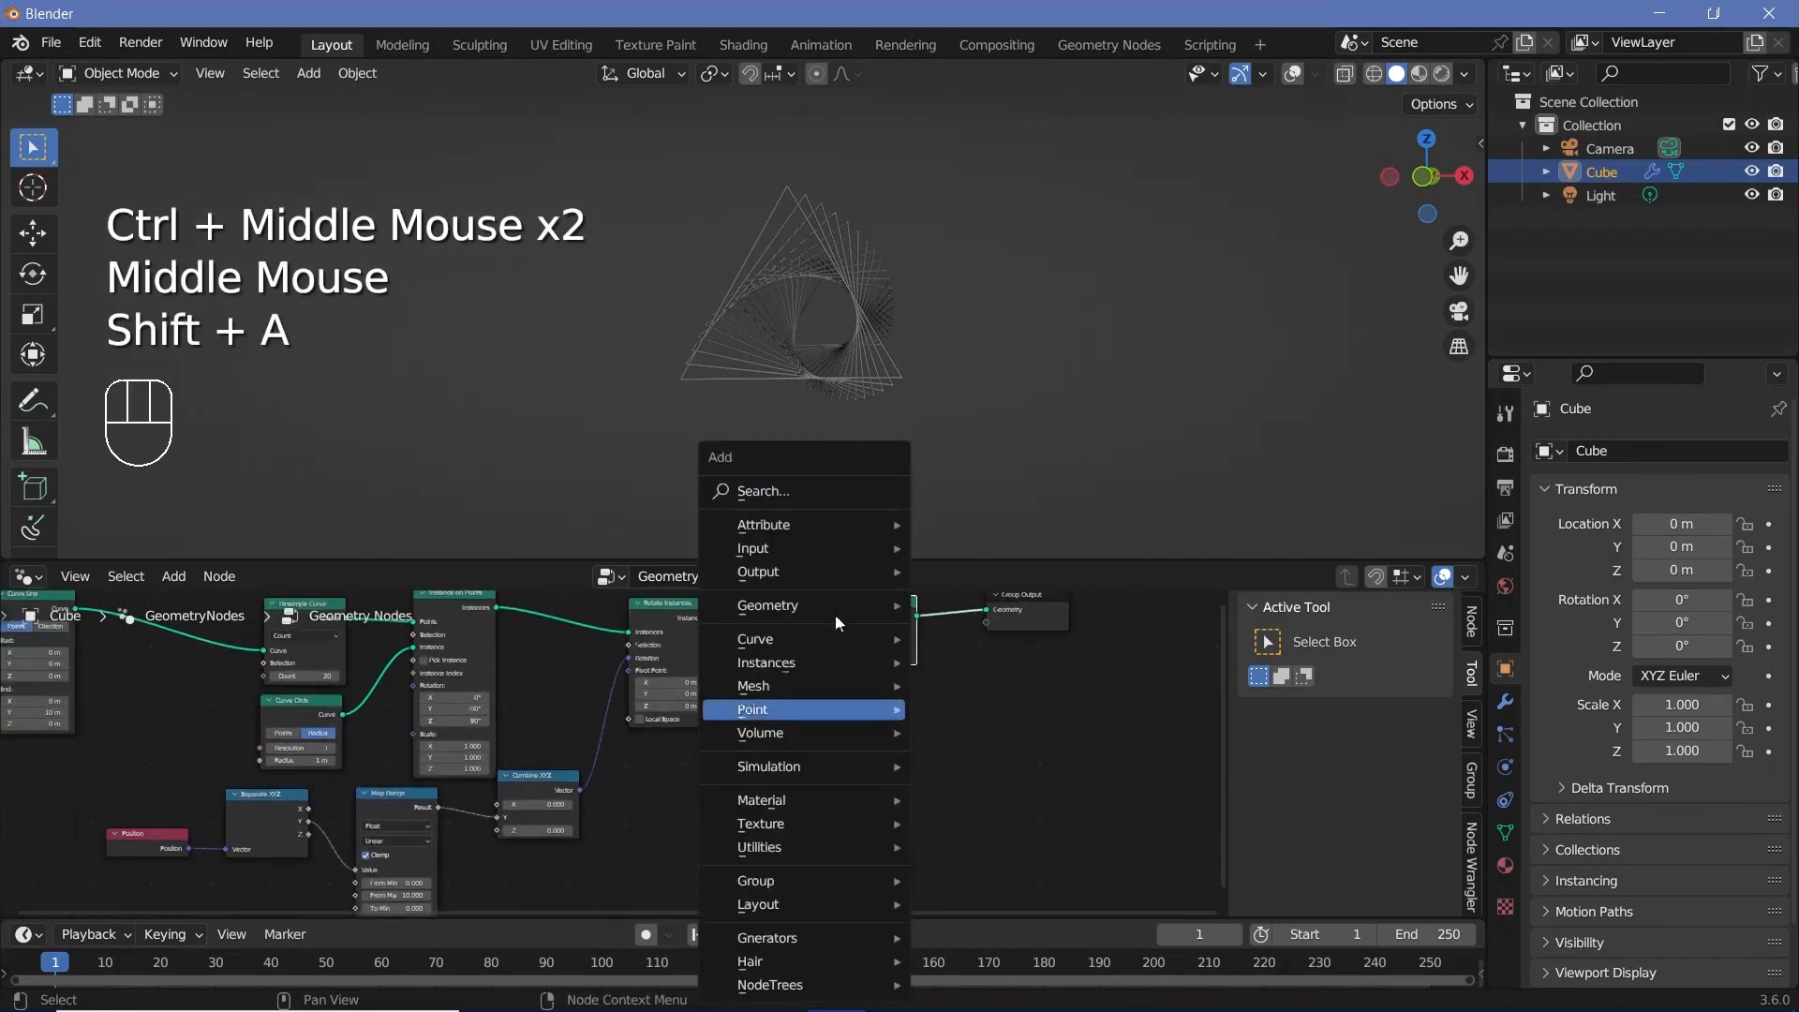
click(803, 483)
text(join)
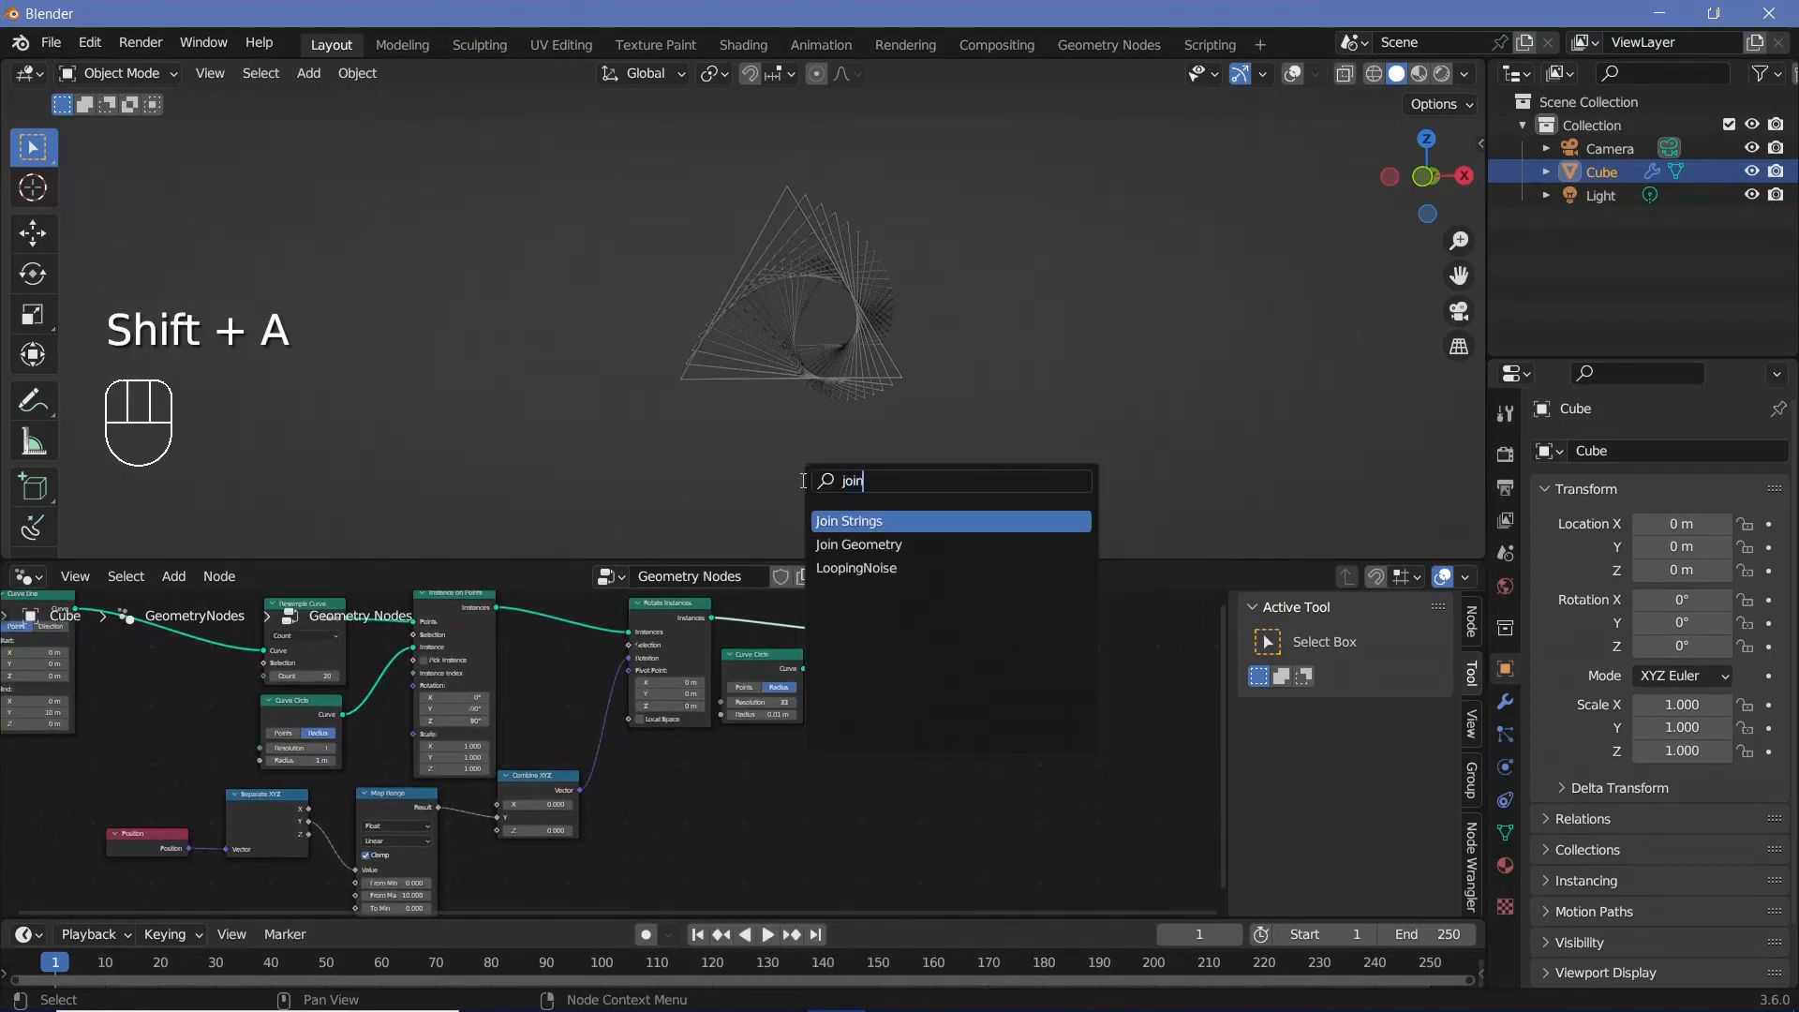
click(858, 544)
click(1032, 622)
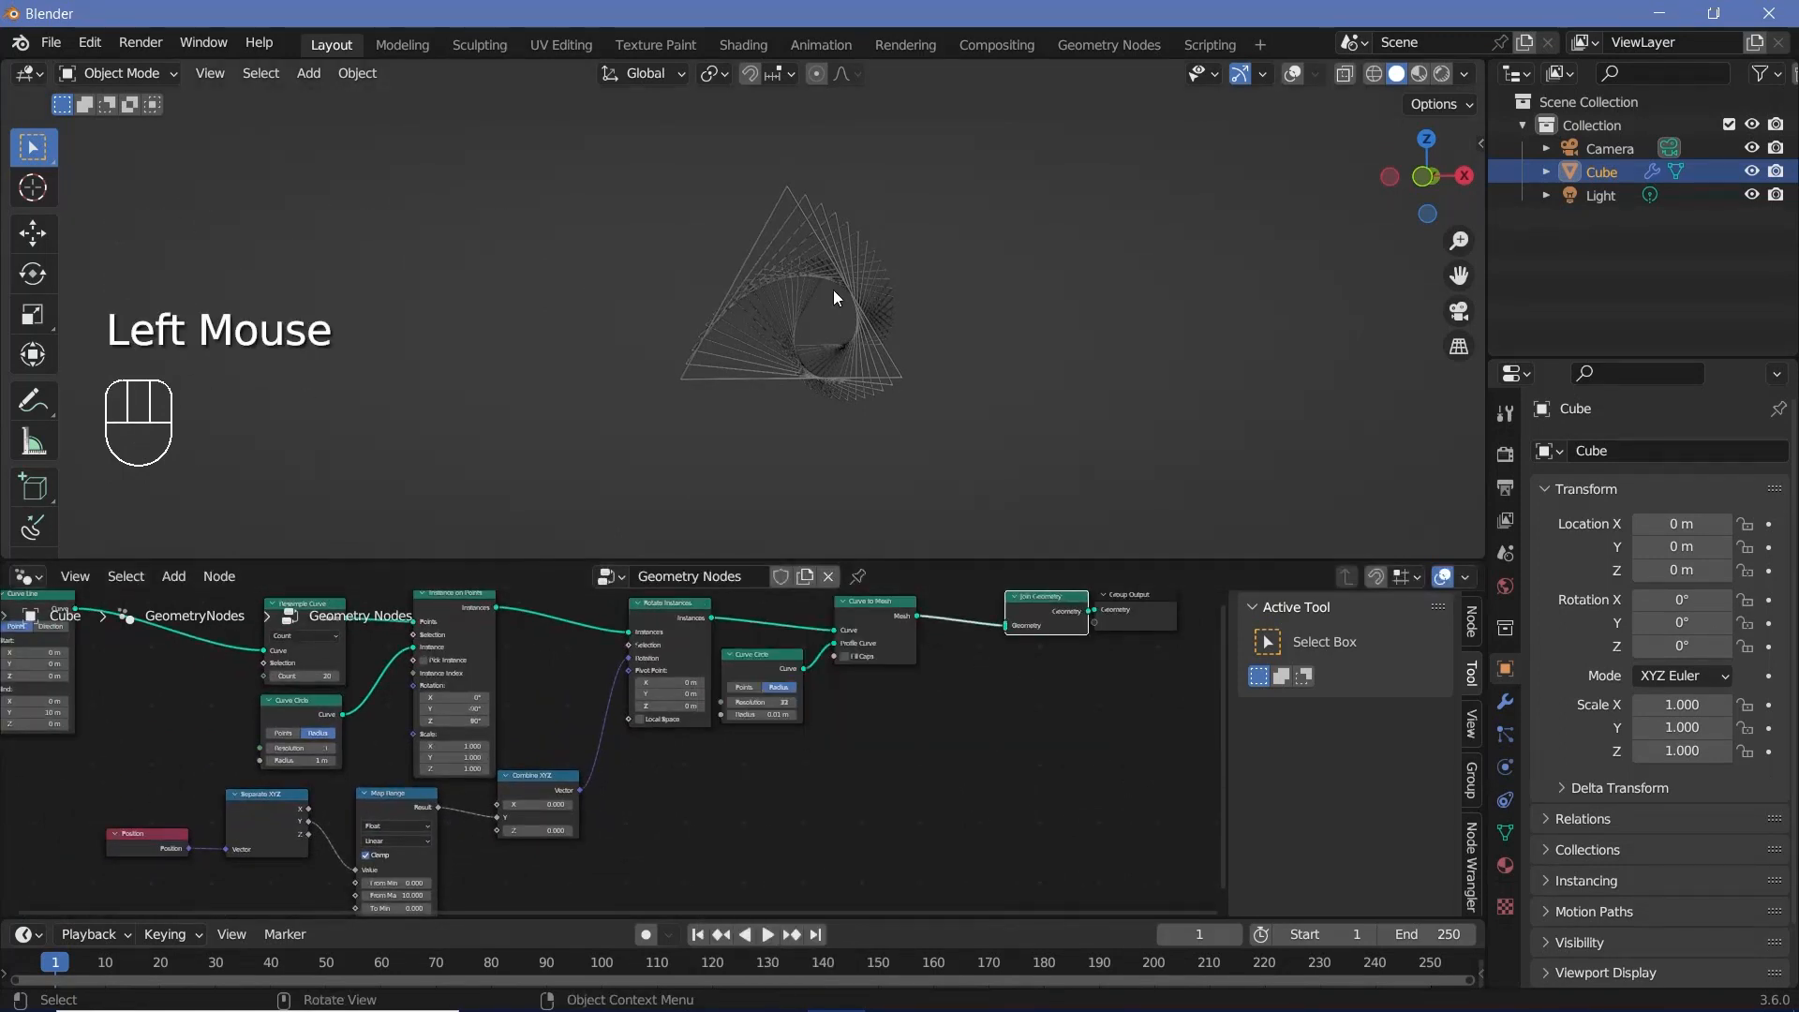
Add a second Curve to Mesh node in the free space of the node tree.
mouse_move(834, 289)
middle_down()
mouse_move(924, 367)
mouse_move(806, 309)
middle_up()
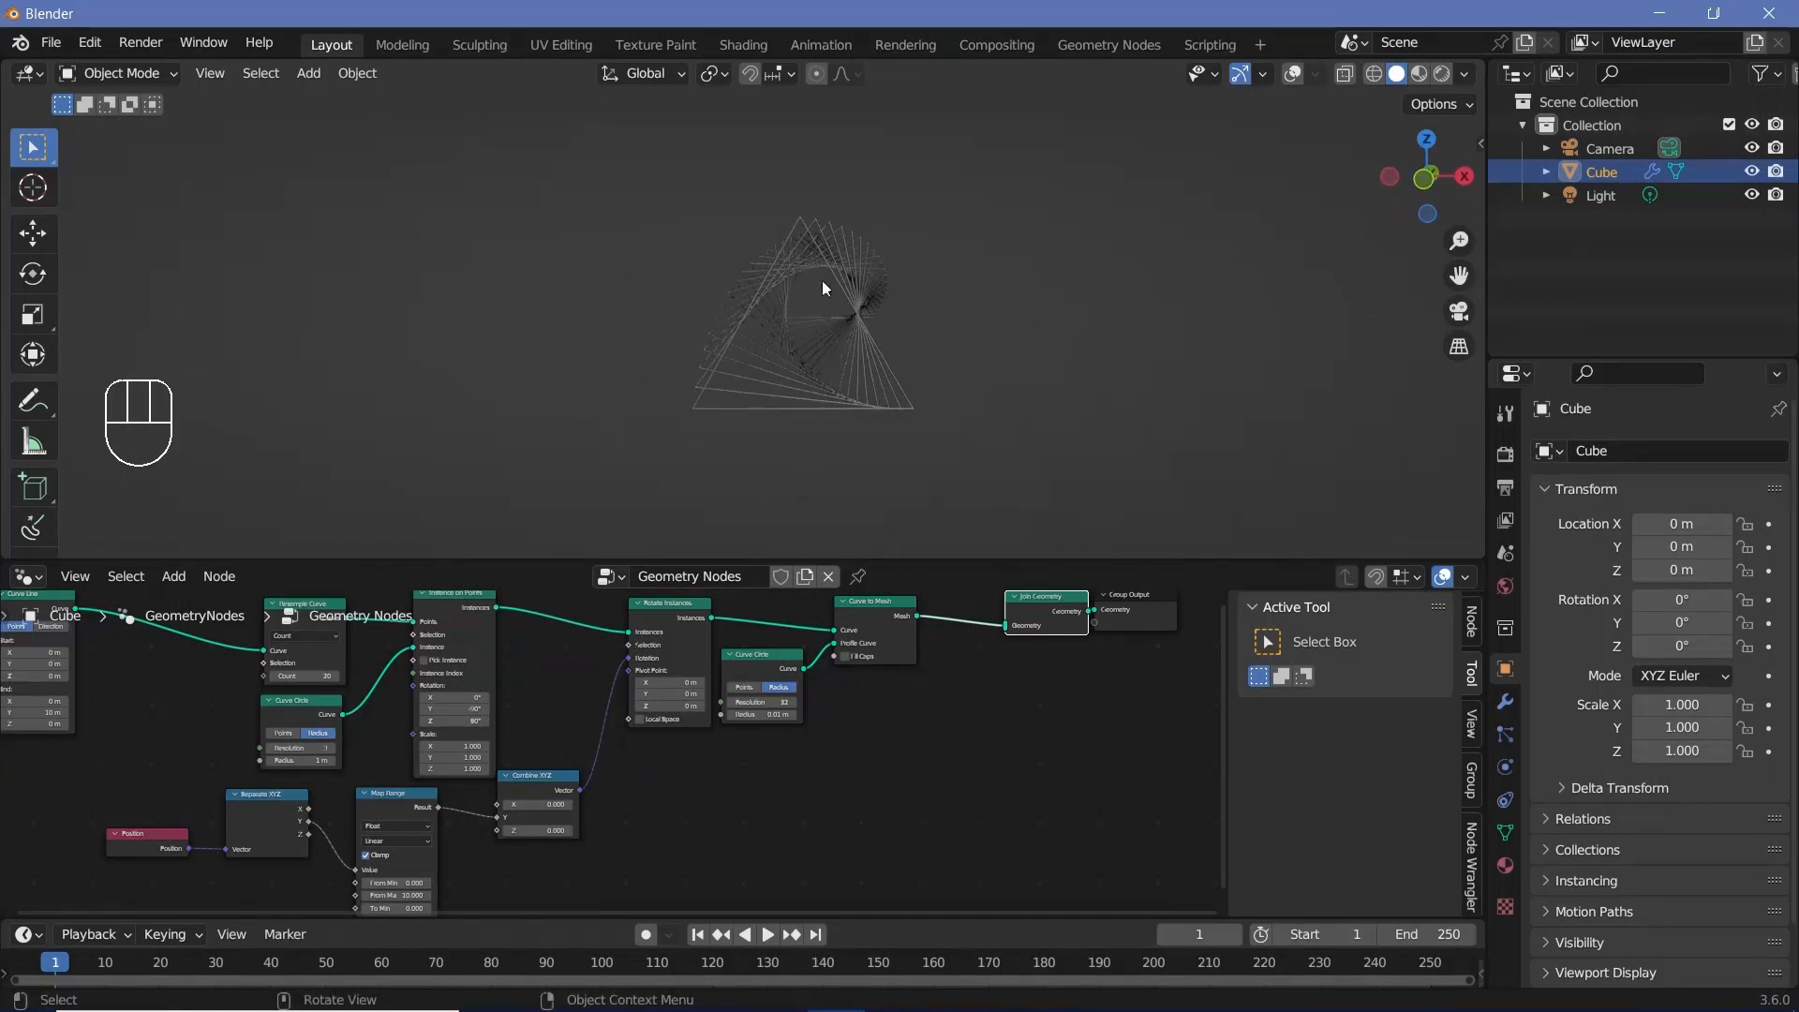
ctrl+middle_drag(823, 279, 864, 281)
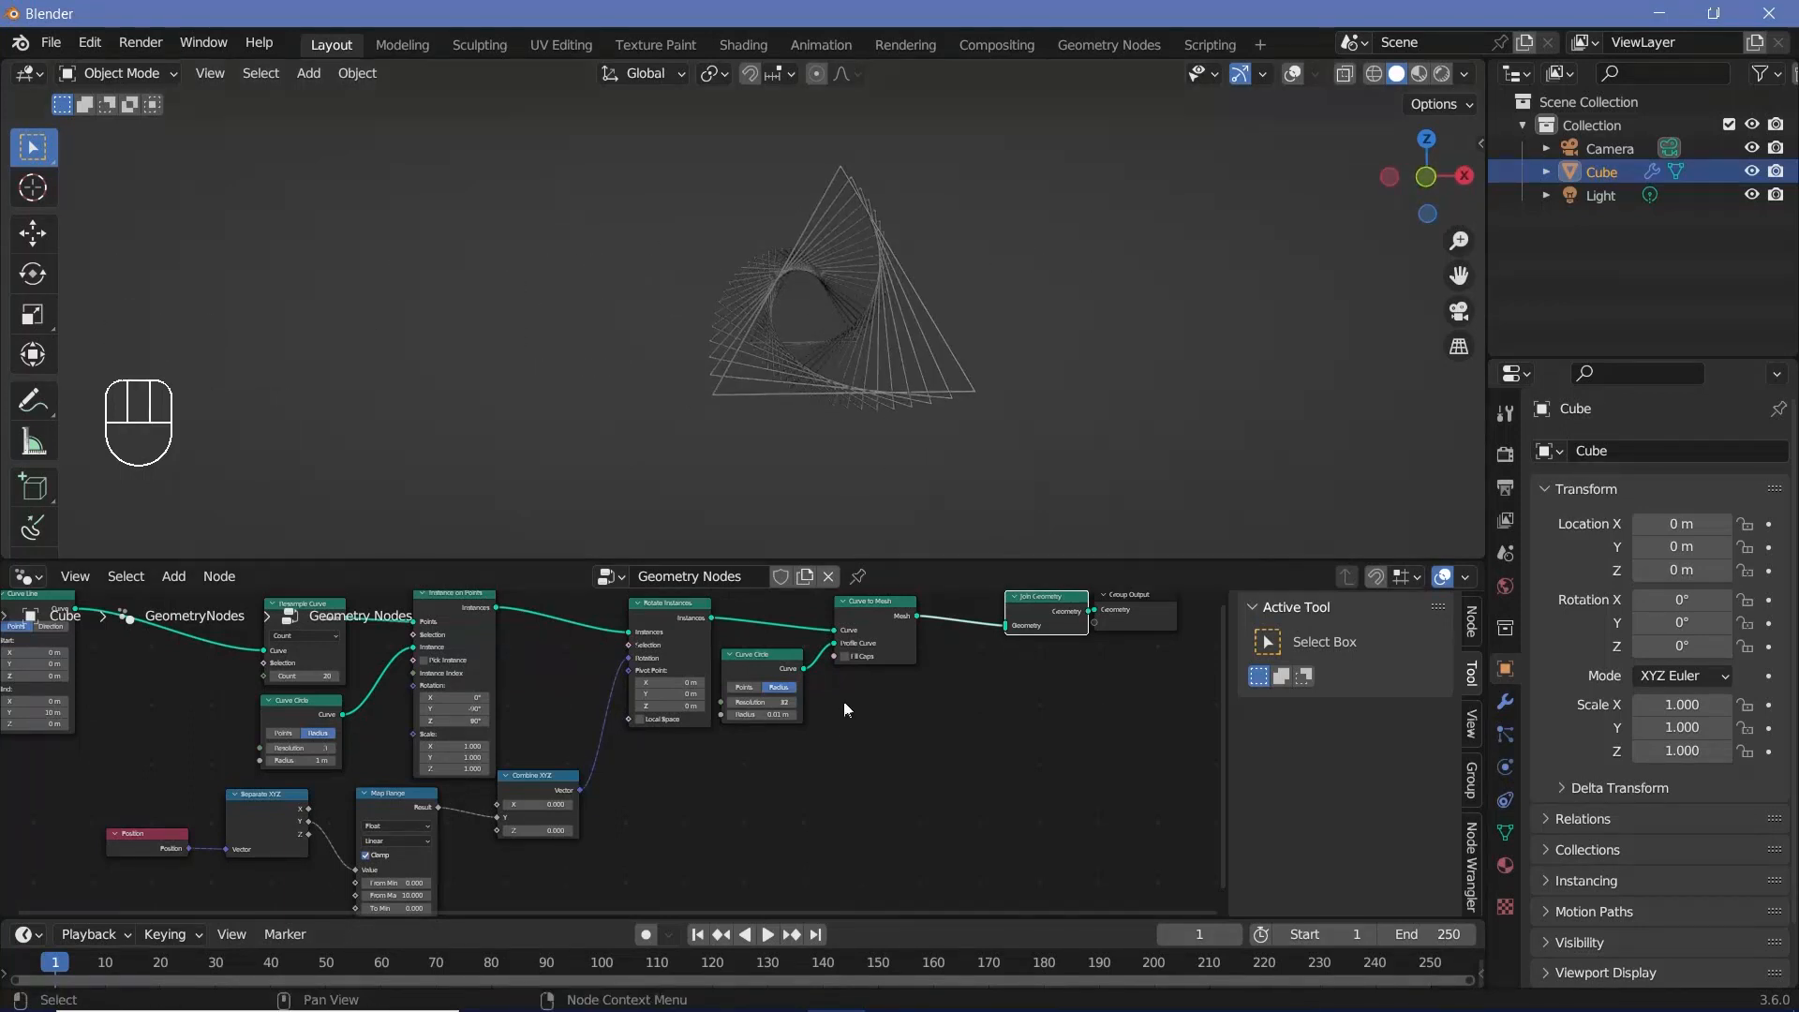
middle_drag(380, 704, 651, 703)
ctrl+middle_drag(652, 703, 643, 770)
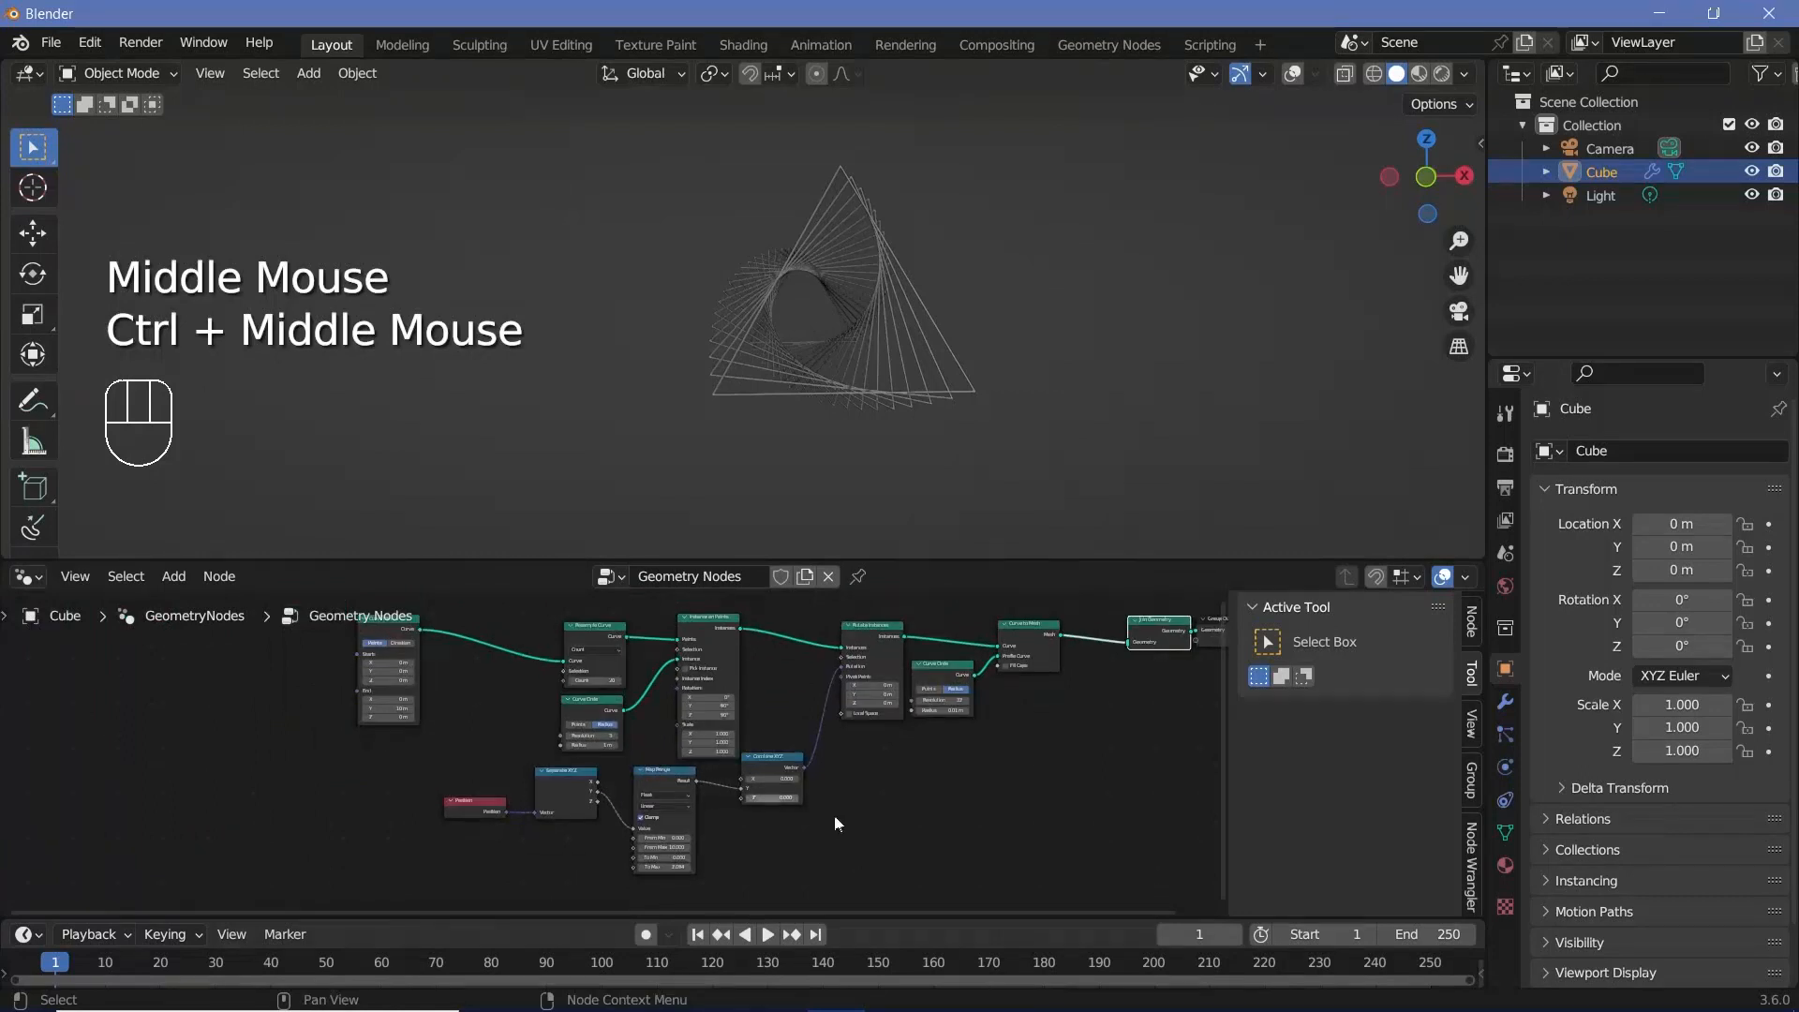
key(shift+a)
click(816, 491)
text(c)
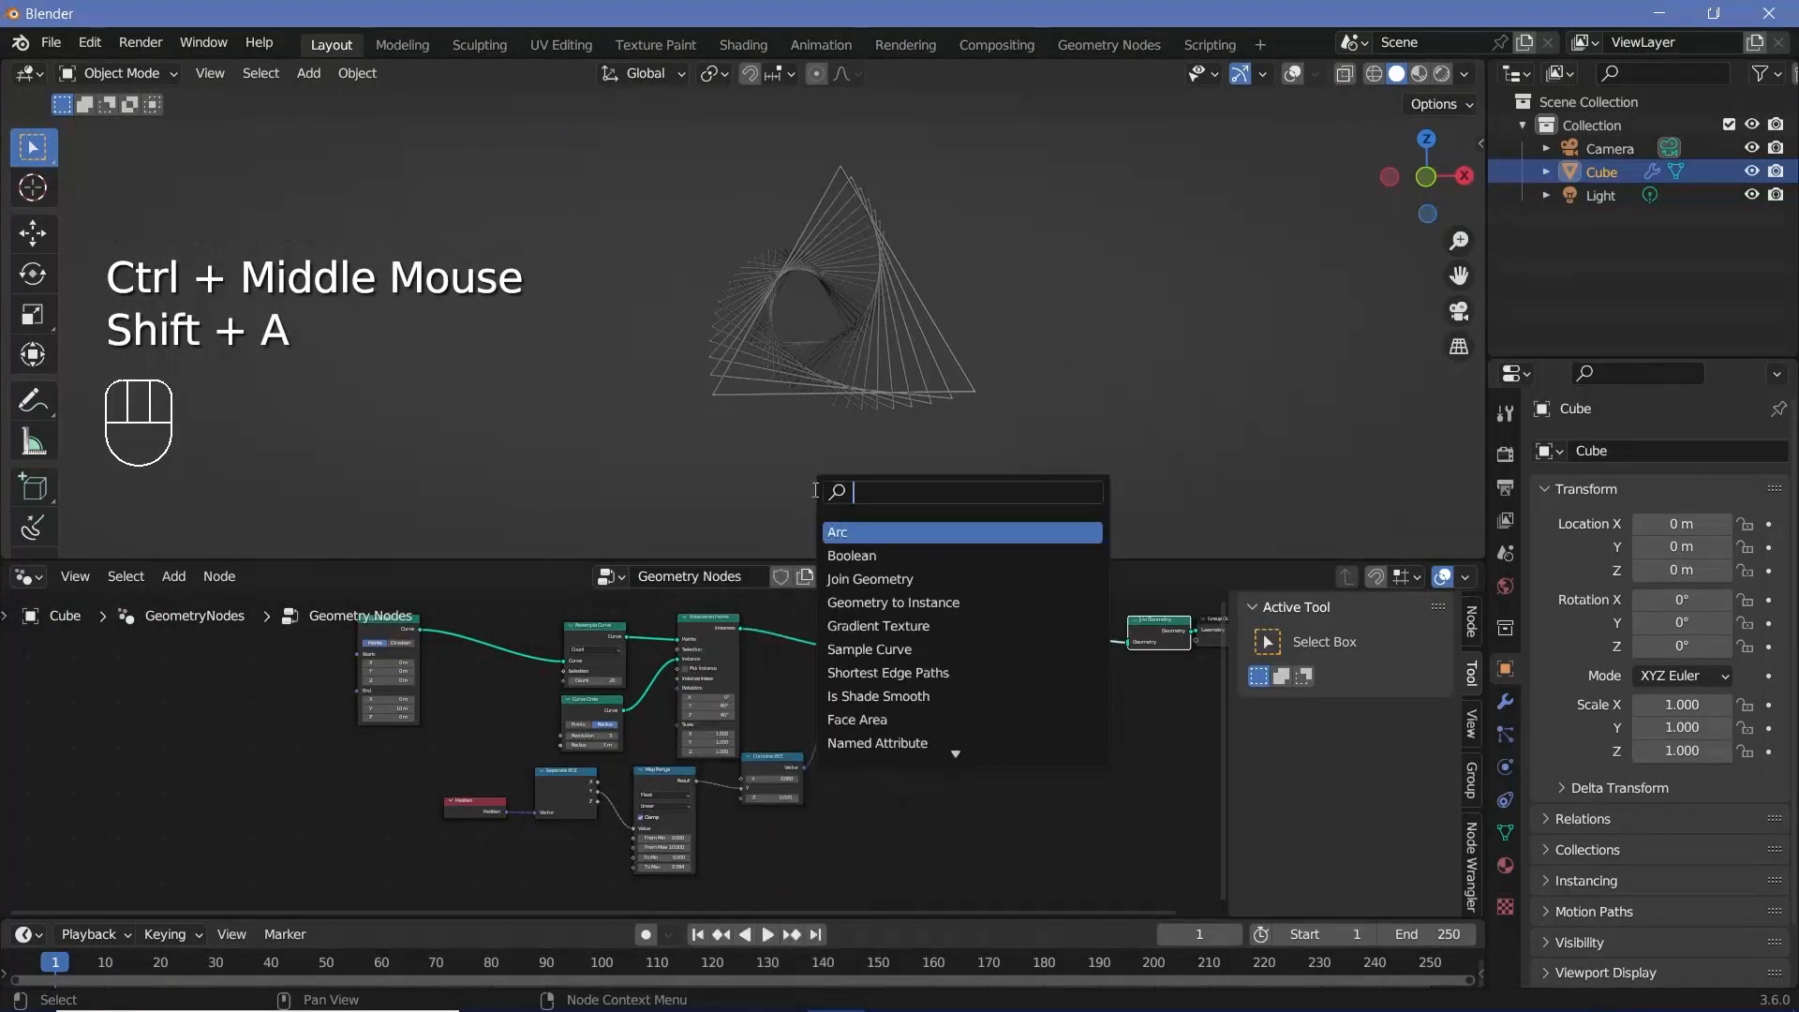
text(urve to)
key(Return)
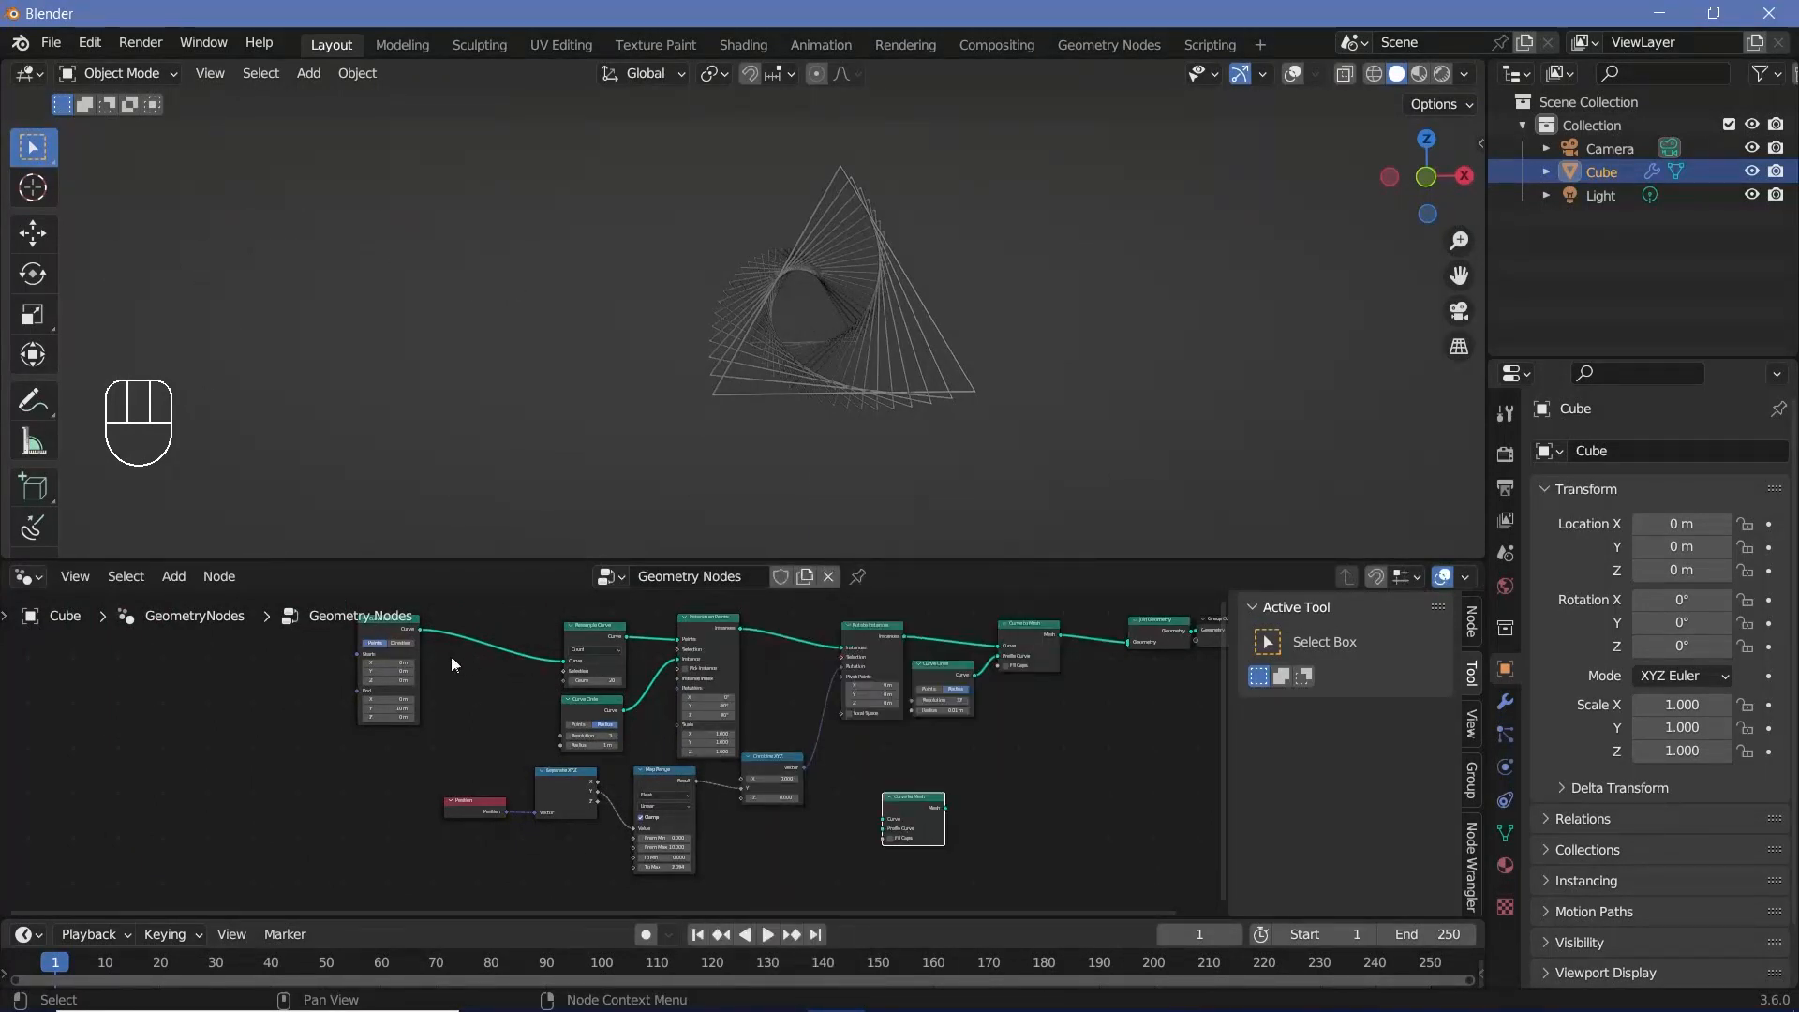
Place the new Curve to Mesh node above the existing chain and connect the Curve Line output to its Curve input.
middle_drag(435, 639, 521, 657)
click(521, 658)
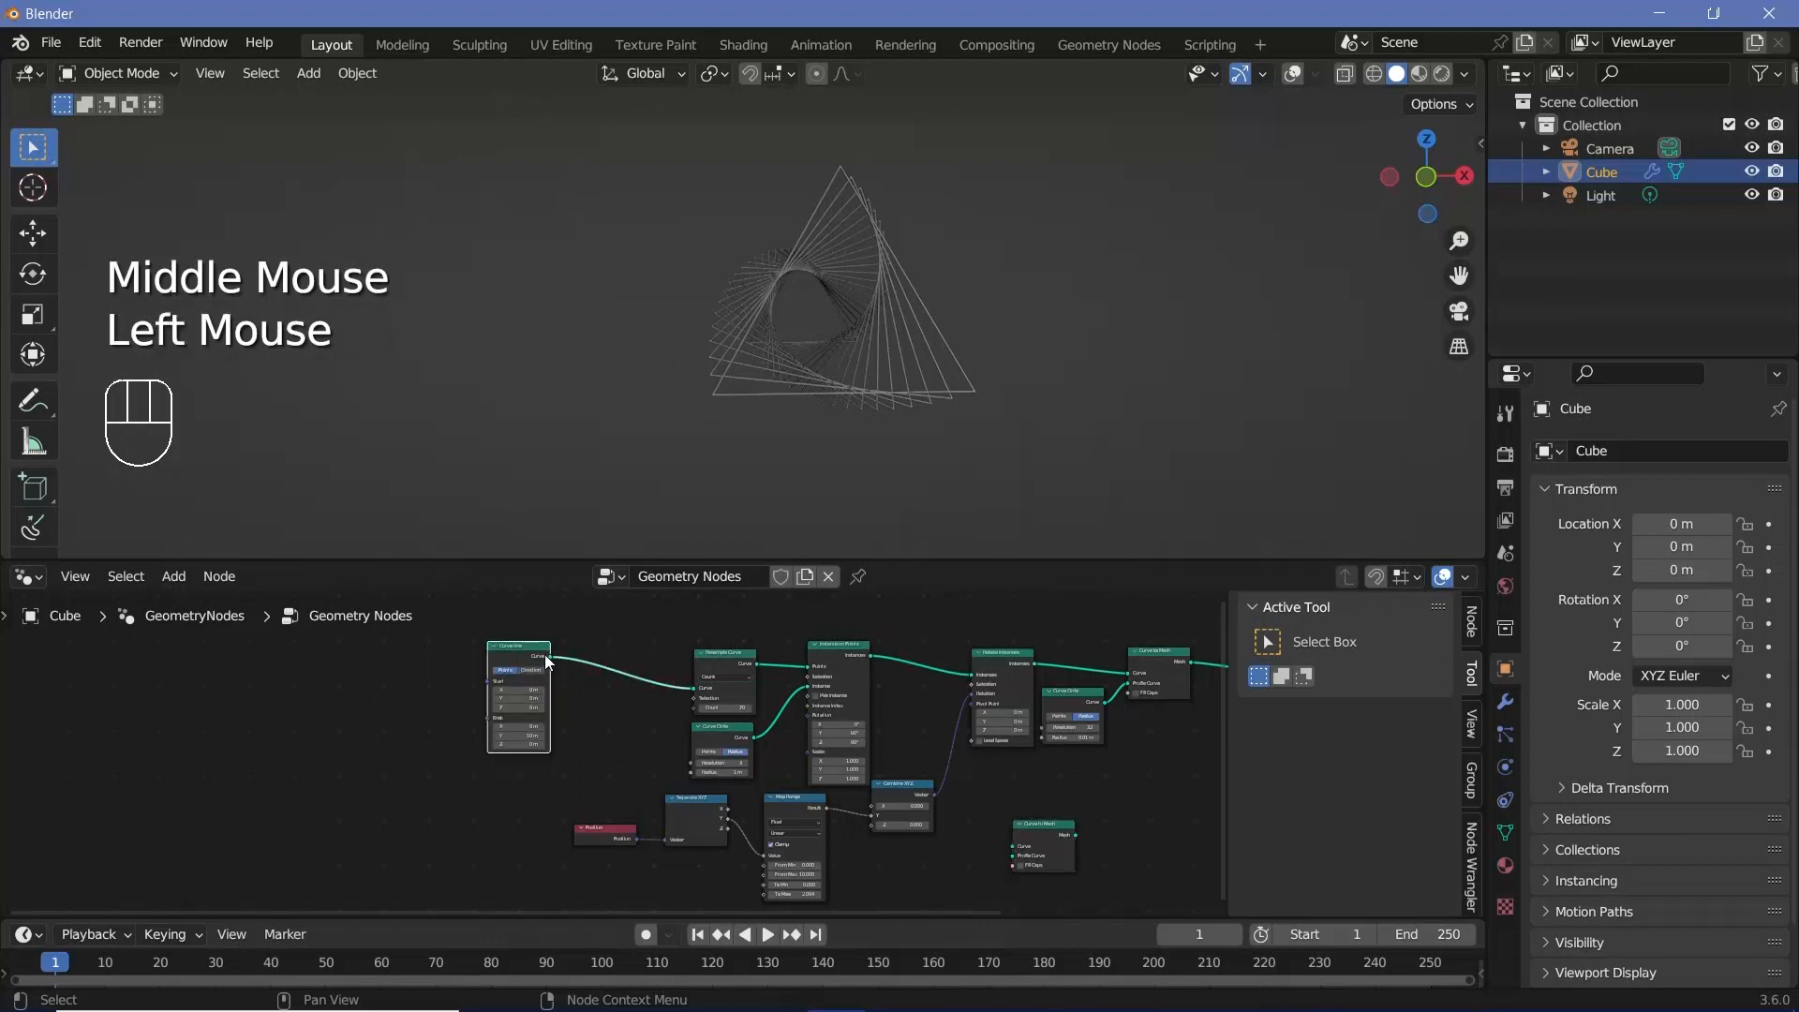
click(1038, 858)
drag(1038, 858, 740, 688)
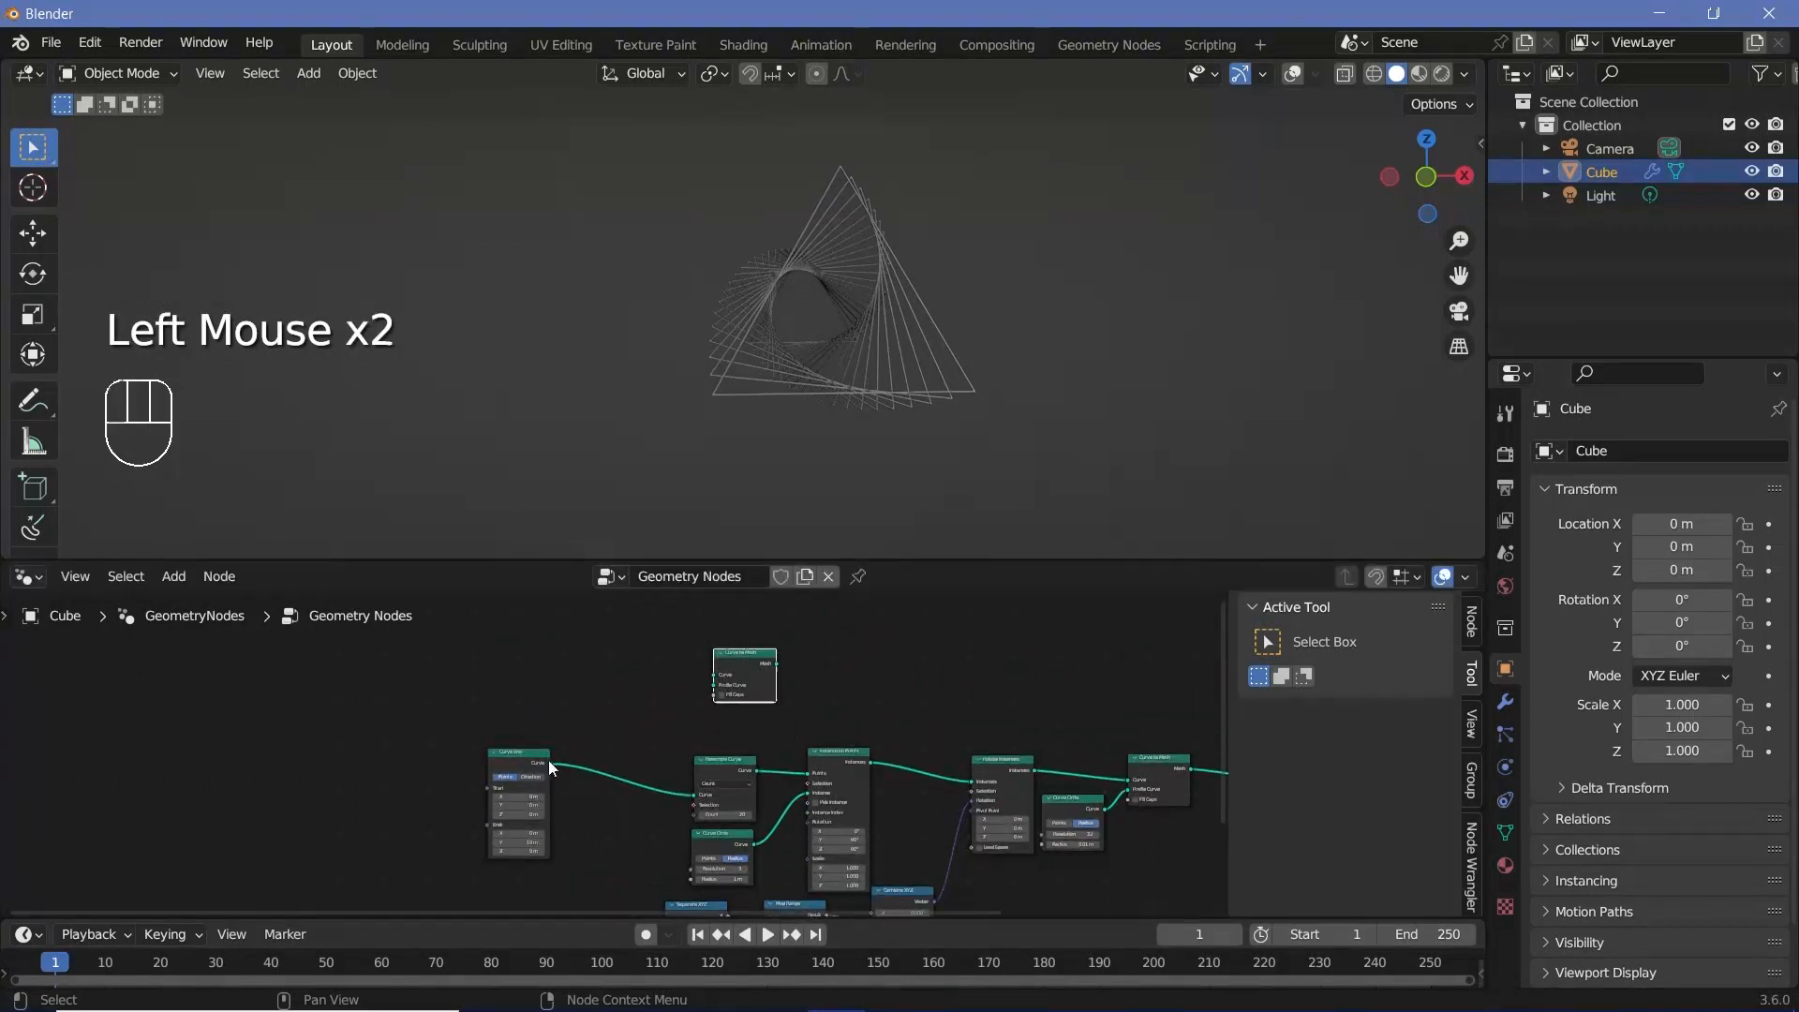
drag(549, 761, 720, 675)
Add a Curve Circle node and connect it to the Profile Curve input of the upper Curve to Mesh node.
ctrl+middle_drag(682, 747, 740, 714)
key(shift+a)
click(690, 492)
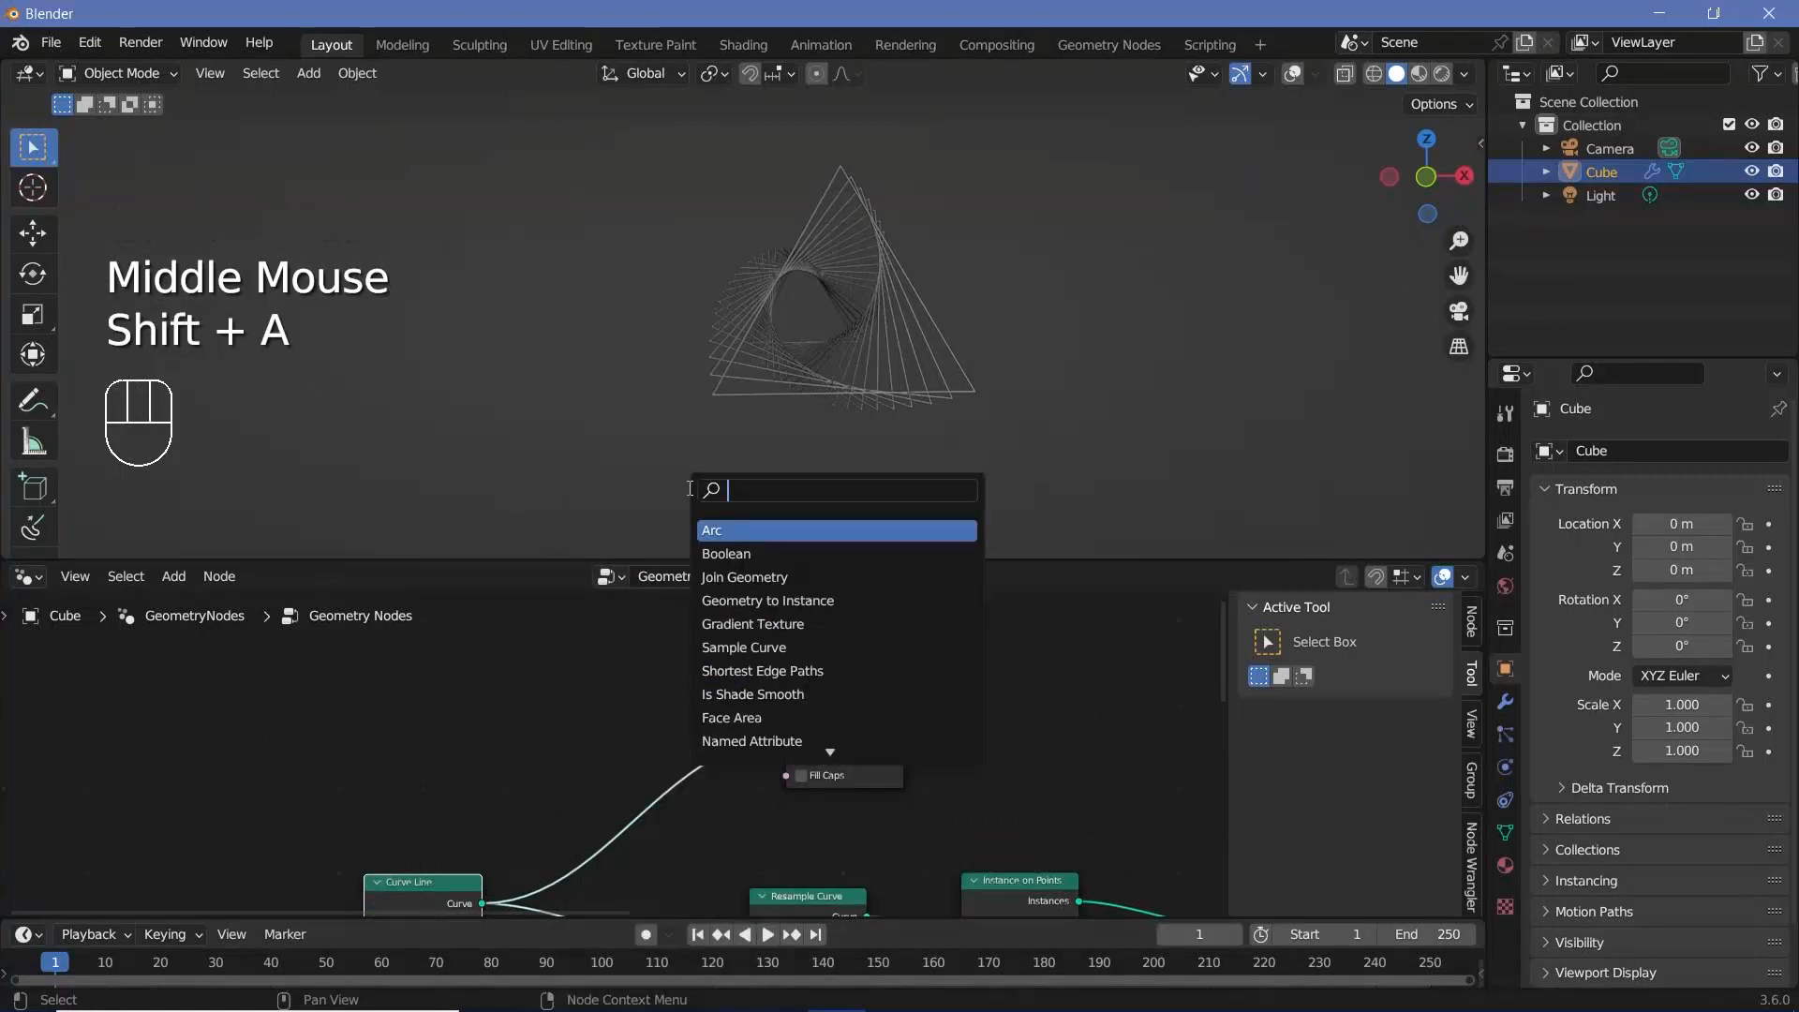
text(curve circ)
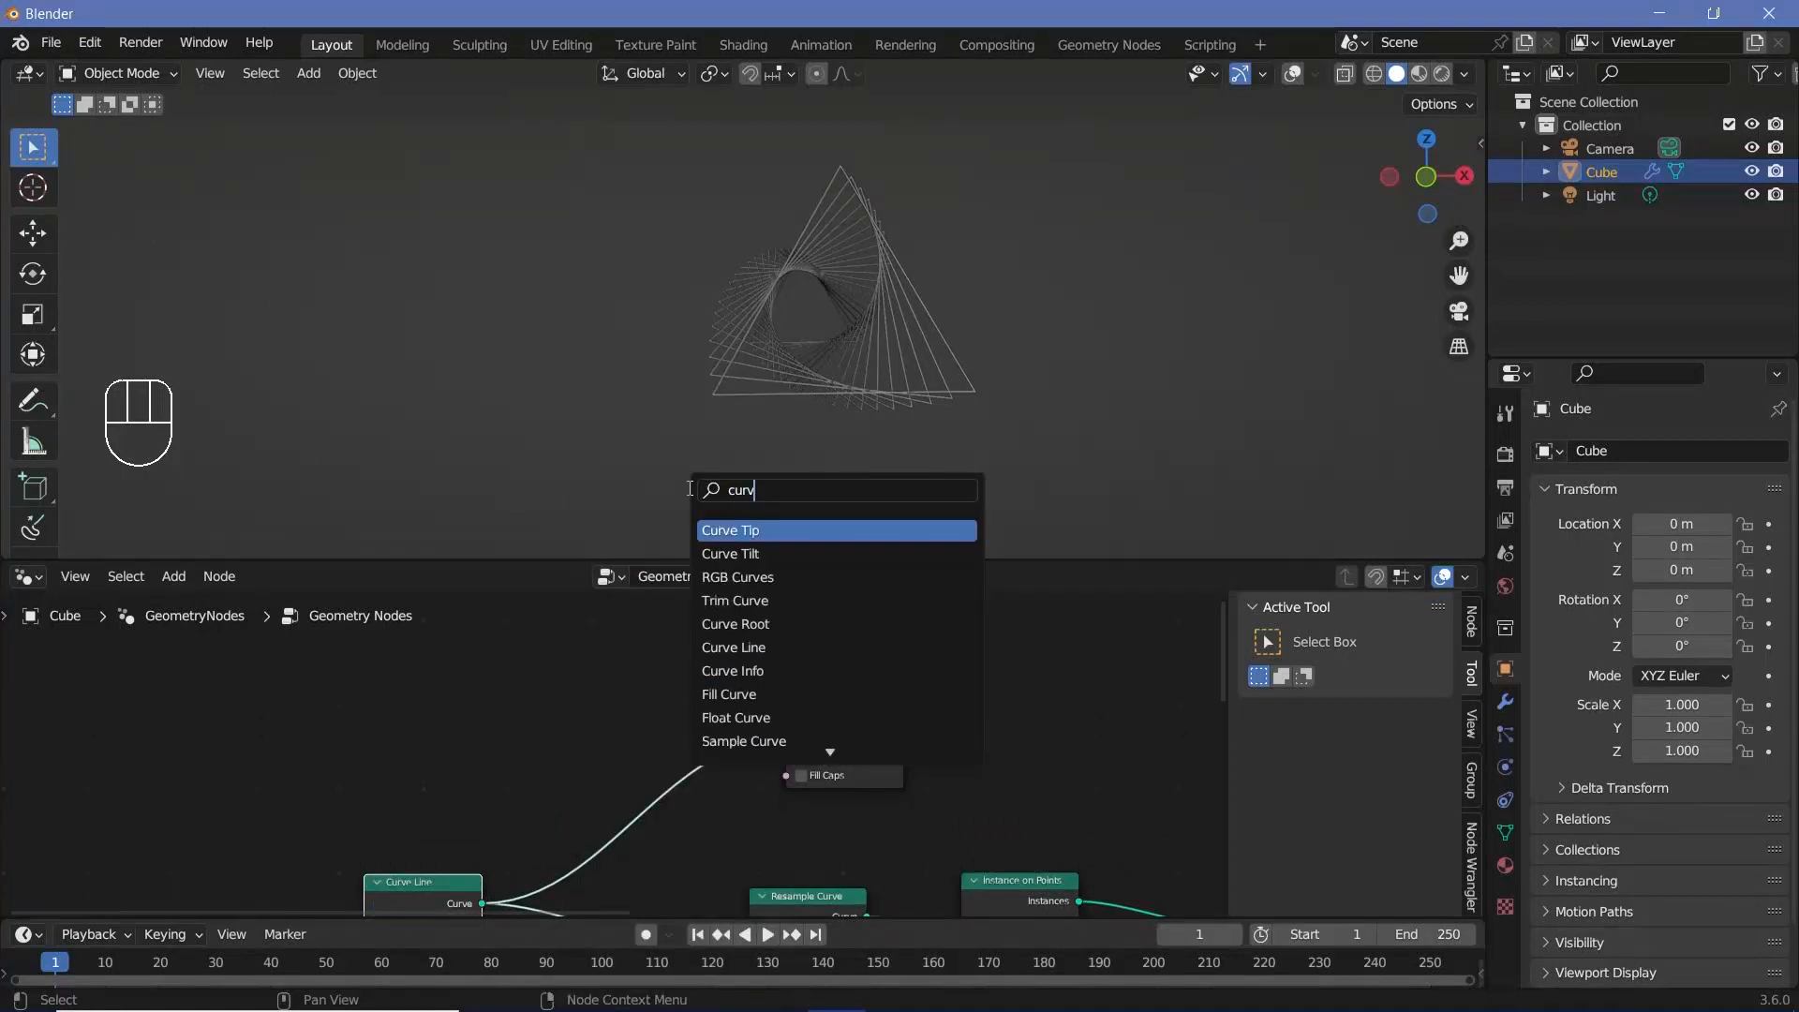
key(Return)
click(640, 681)
drag(641, 674, 785, 755)
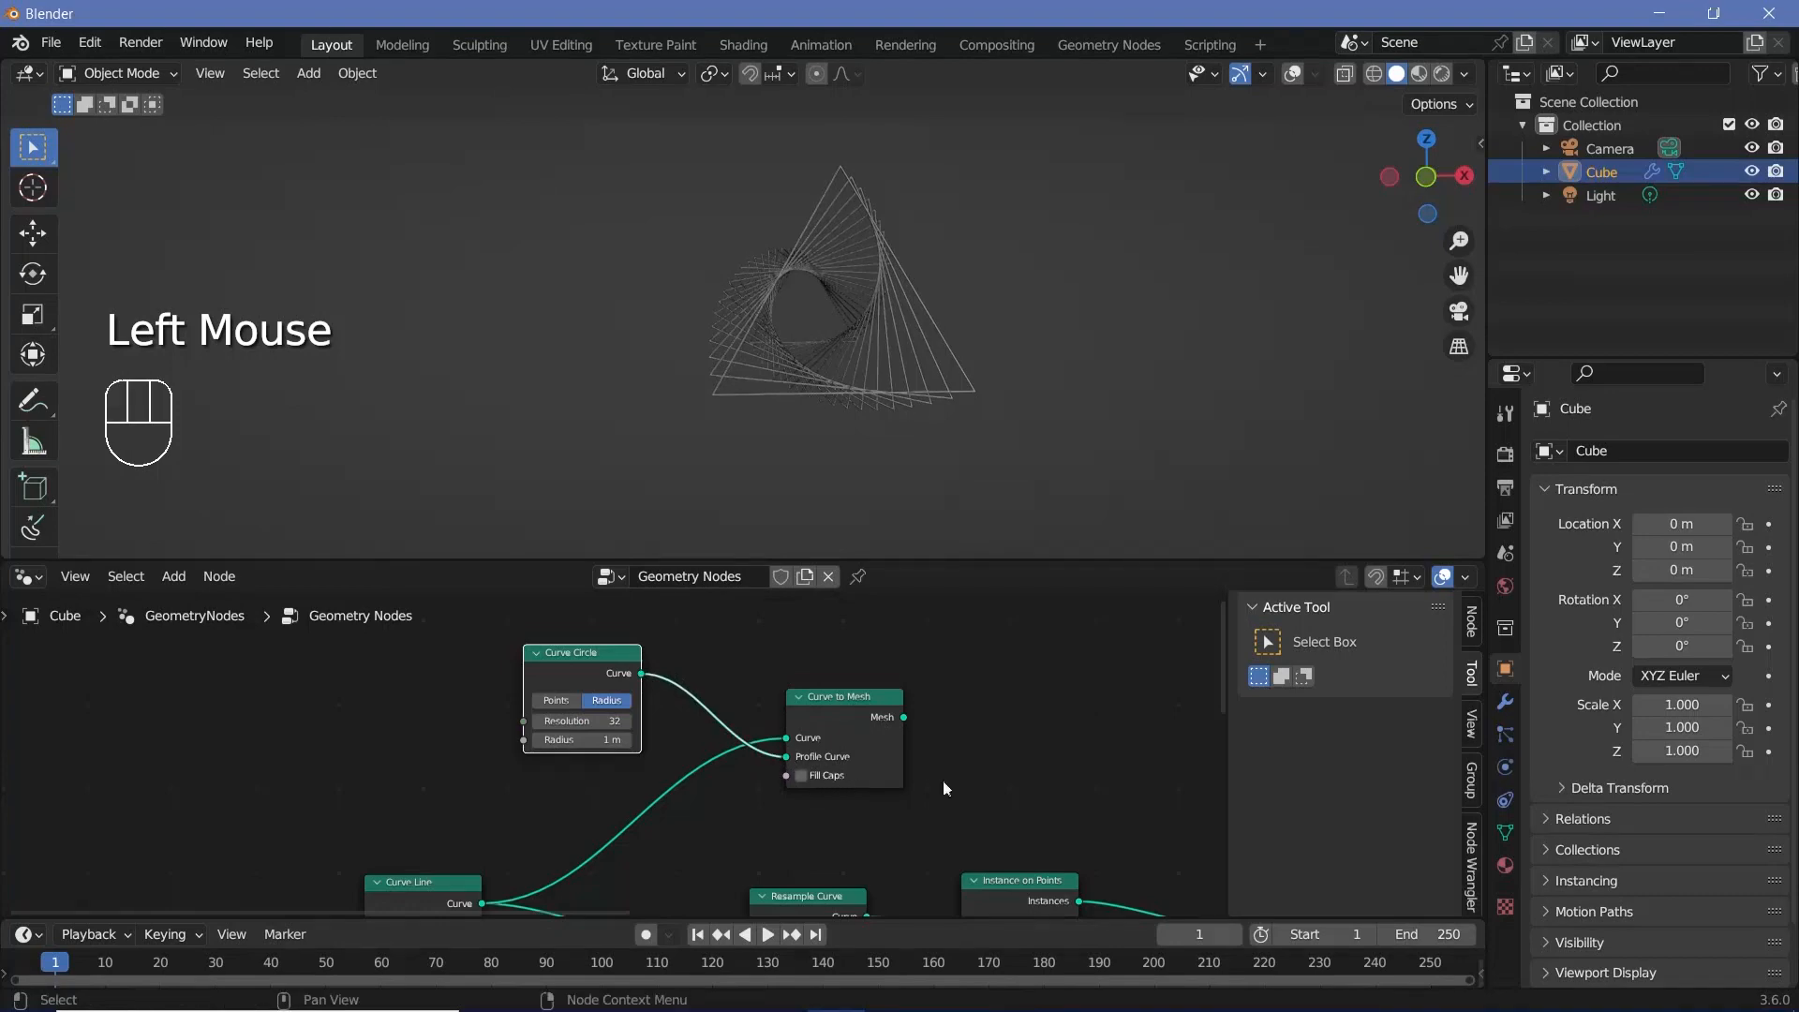
Connect the upper Curve to Mesh node's Mesh output to Join Geometry and look into the resulting tunnel.
middle_drag(906, 723, 688, 701)
drag(687, 701, 830, 804)
middle_drag(834, 356, 988, 307)
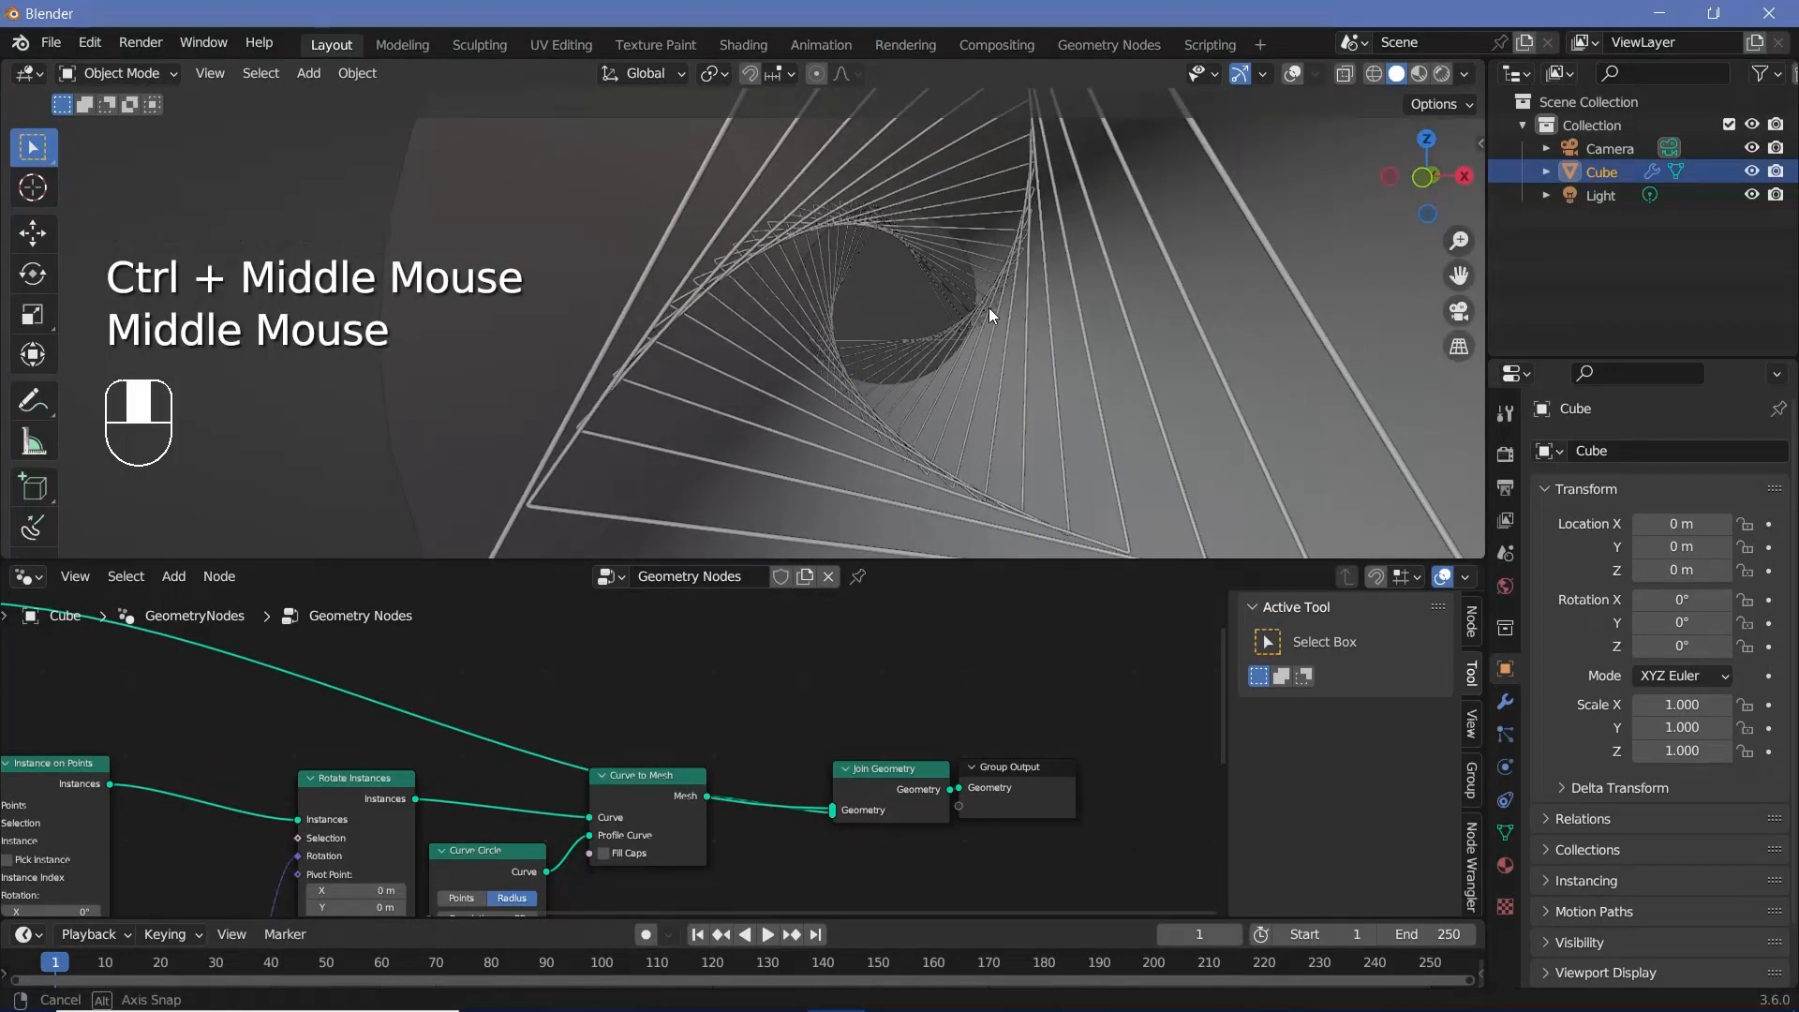
Select the Camera and clear its location and rotation.
click(1618, 154)
key(super)
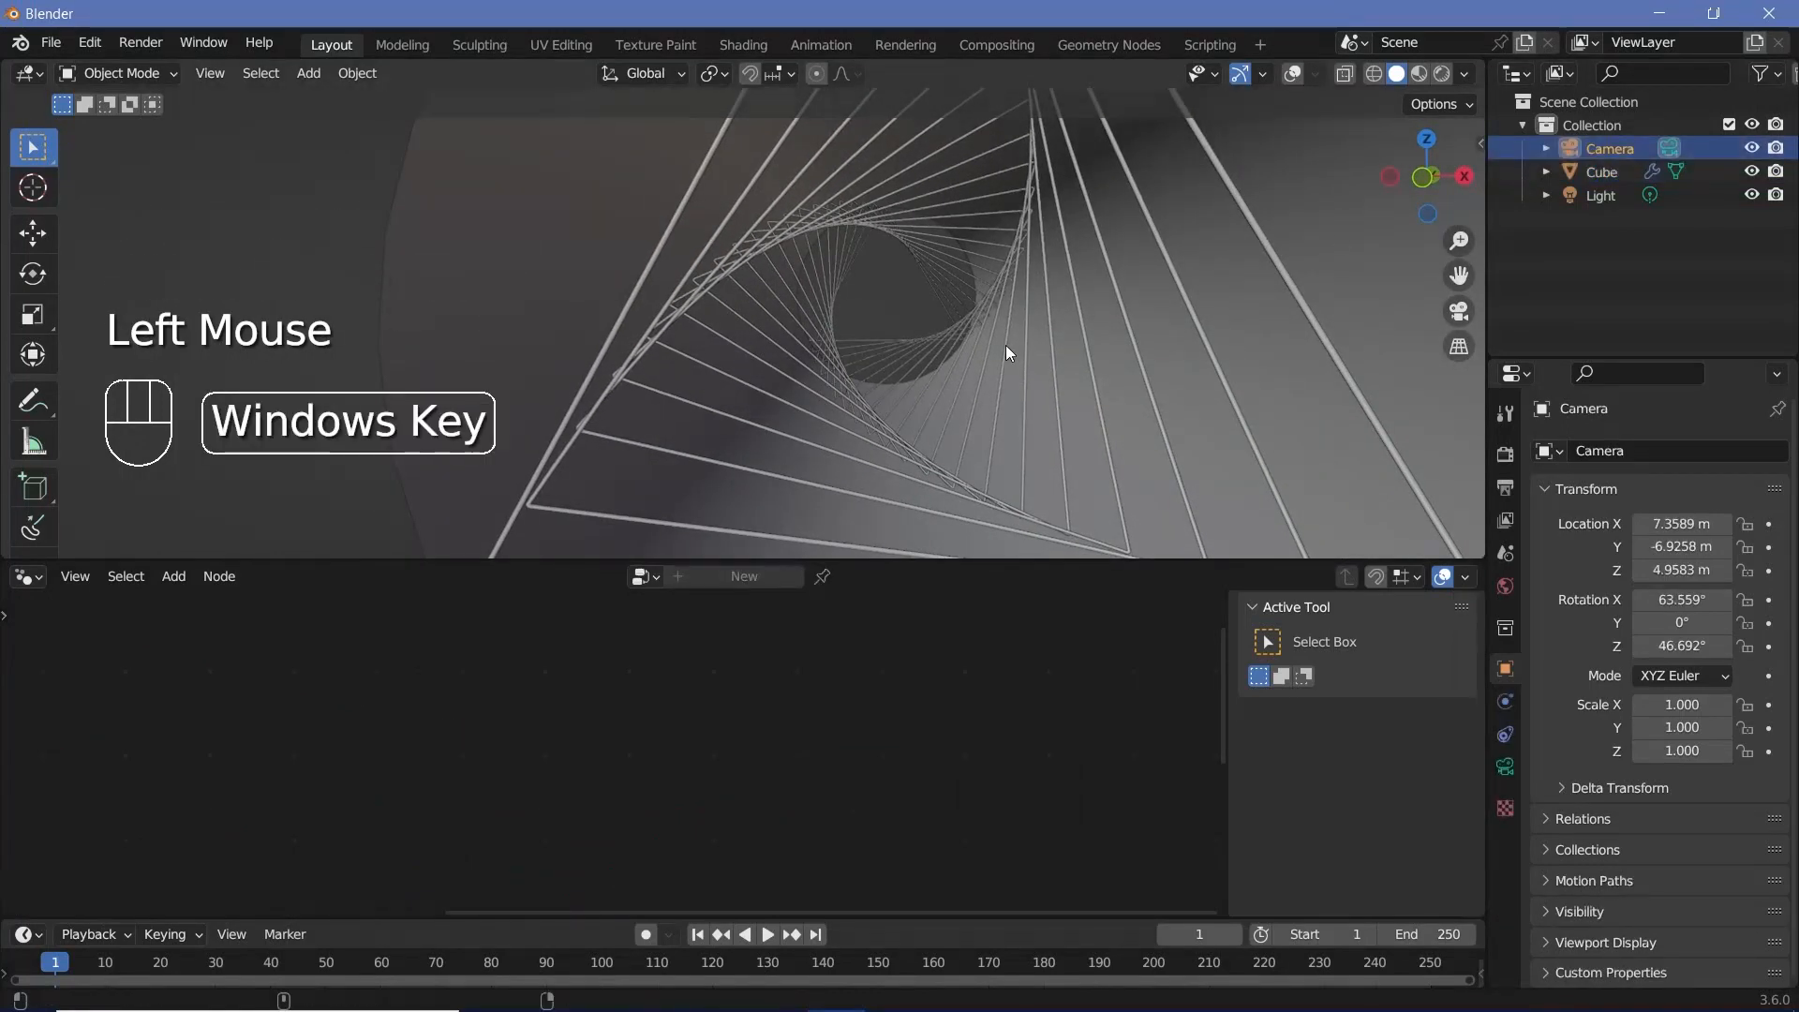
key(alt+g)
key(alt+r)
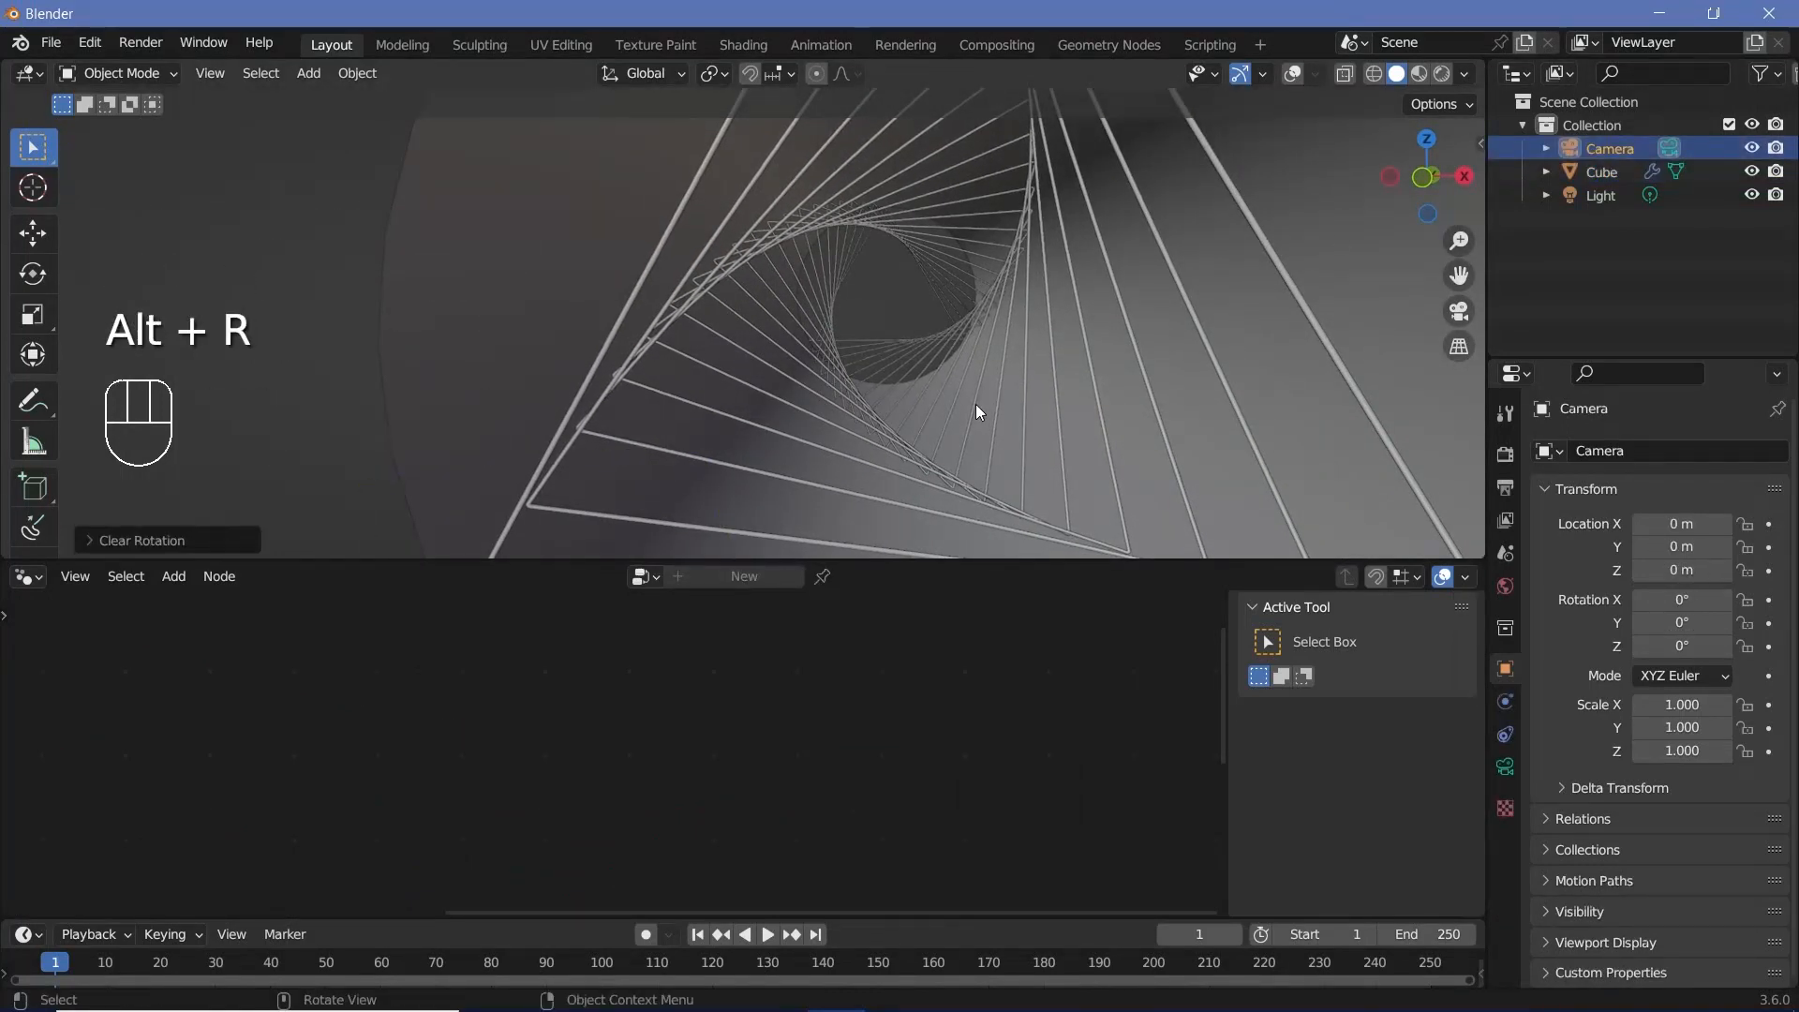
Rotate the camera 90° about the X axis and look through it.
text(rx90)
key(Return)
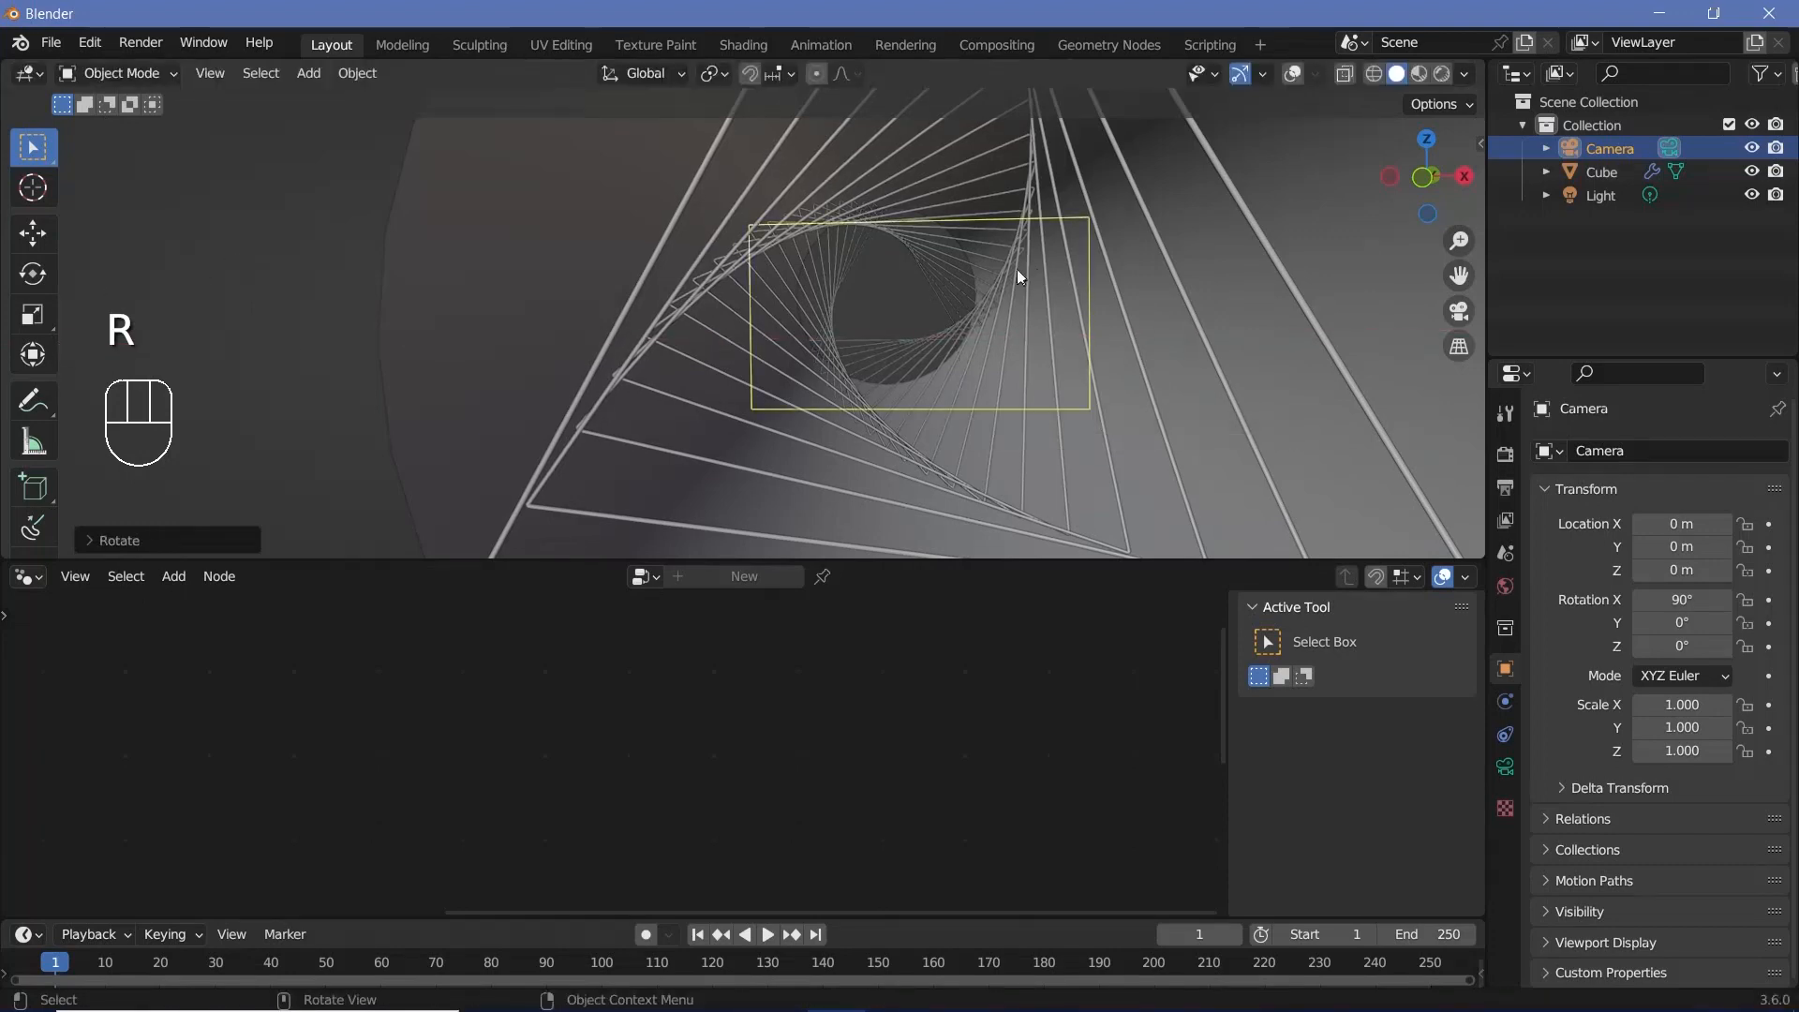
middle_drag(1016, 268, 984, 298)
key(KP_0)
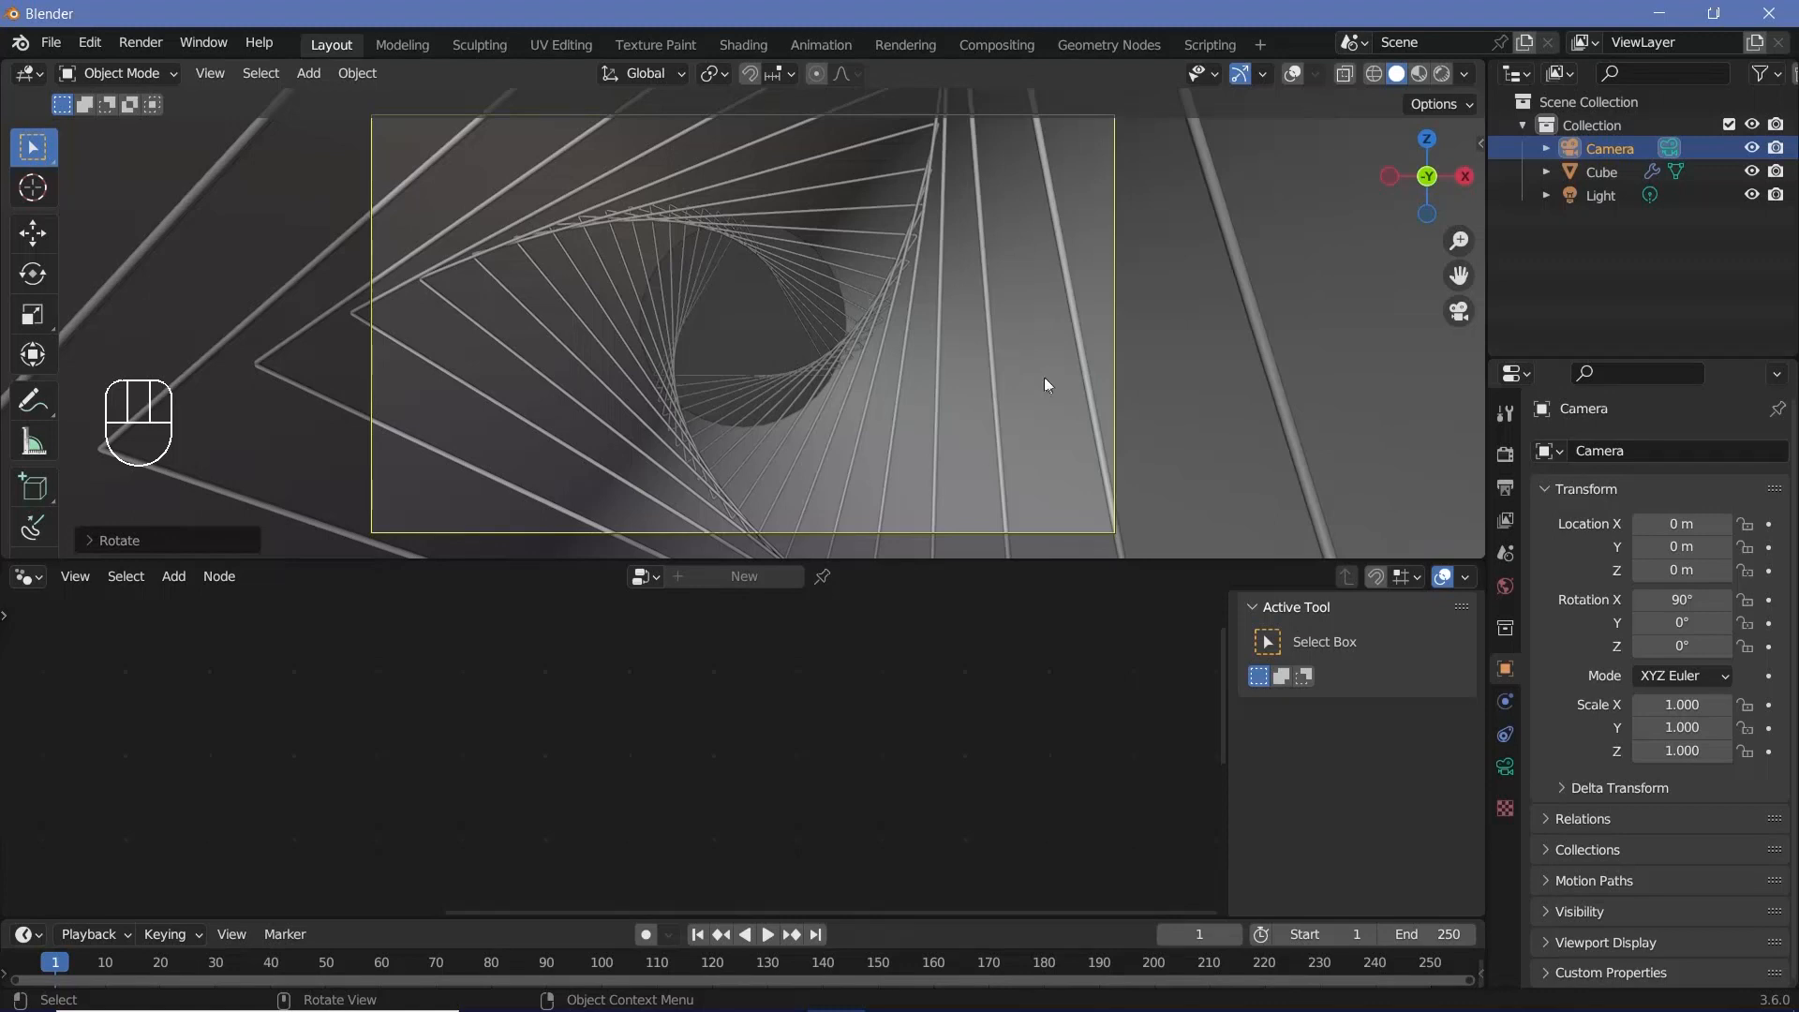
Select the Cube and lower the resolution of the upper Curve Circle node to 4.
click(903, 360)
ctrl+middle_drag(823, 699, 775, 889)
middle_drag(525, 797, 1124, 867)
ctrl+middle_drag(1012, 871, 967, 723)
click(973, 749)
drag(973, 749, 731, 749)
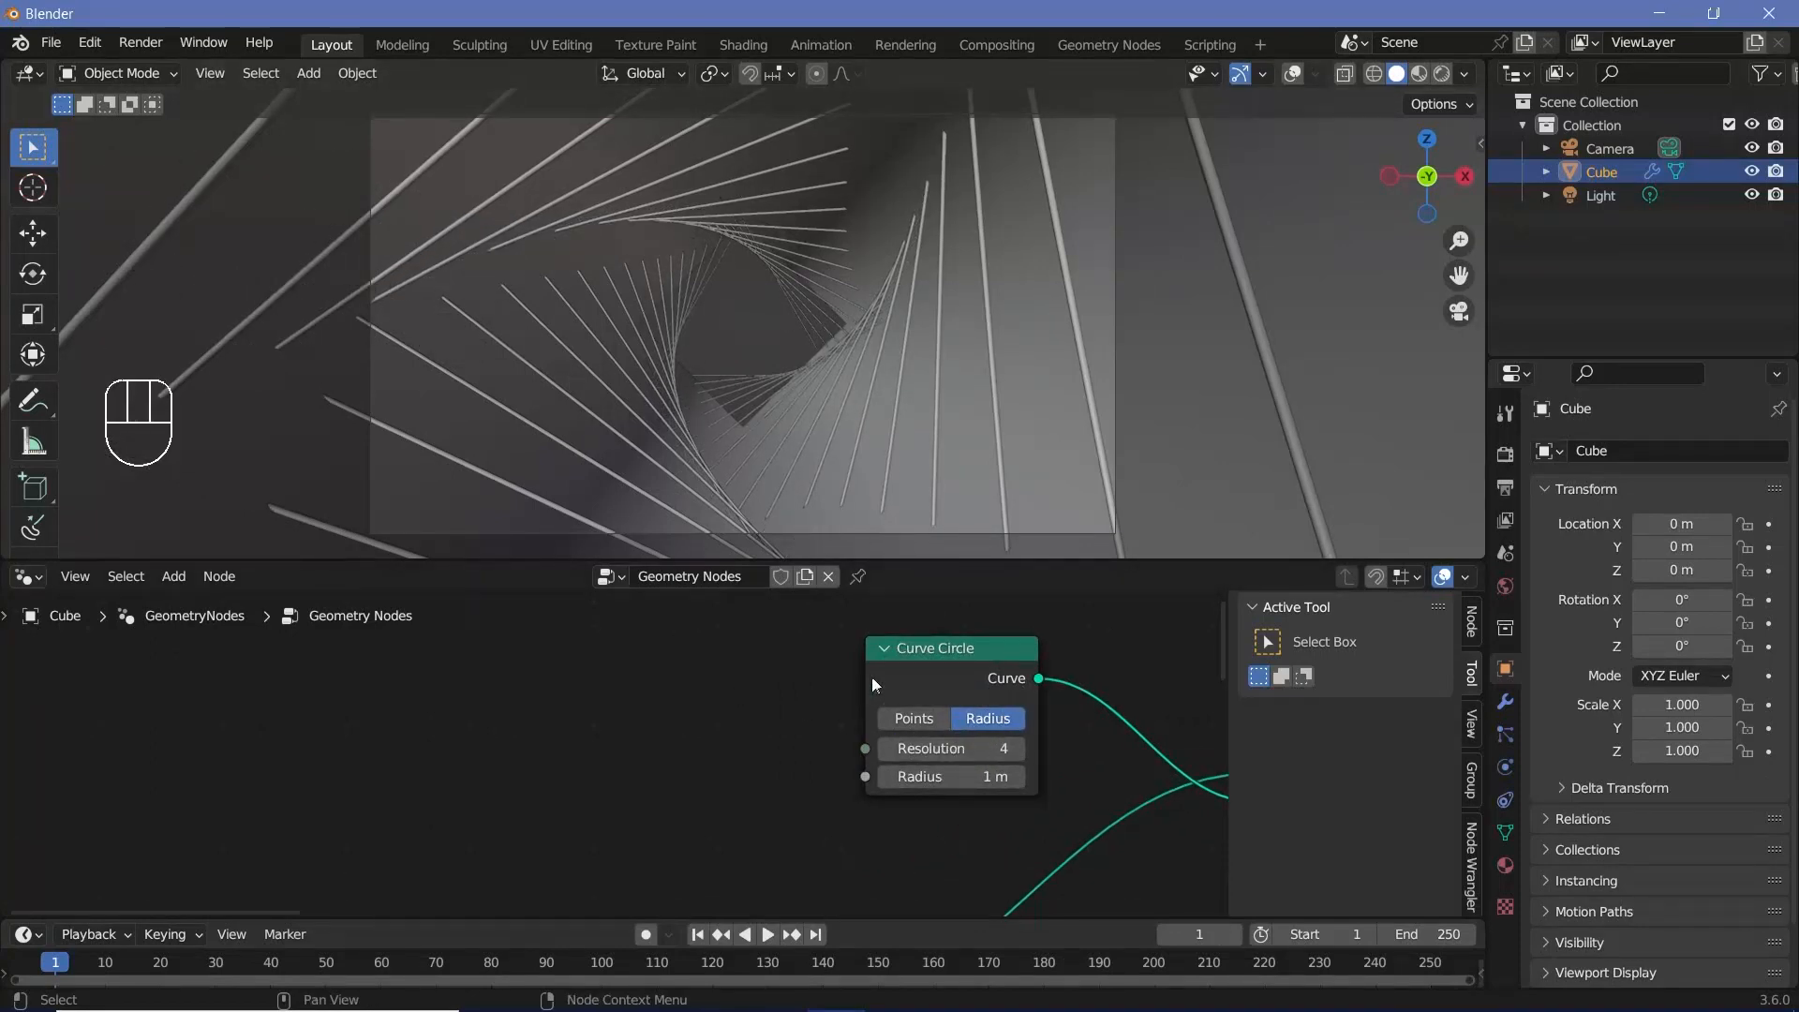
Replace the upper Curve Circle node with a Quadrilateral node connected to the Curve to Mesh Profile Curve input.
ctrl+middle_drag(872, 677, 845, 695)
click(846, 695)
key(x)
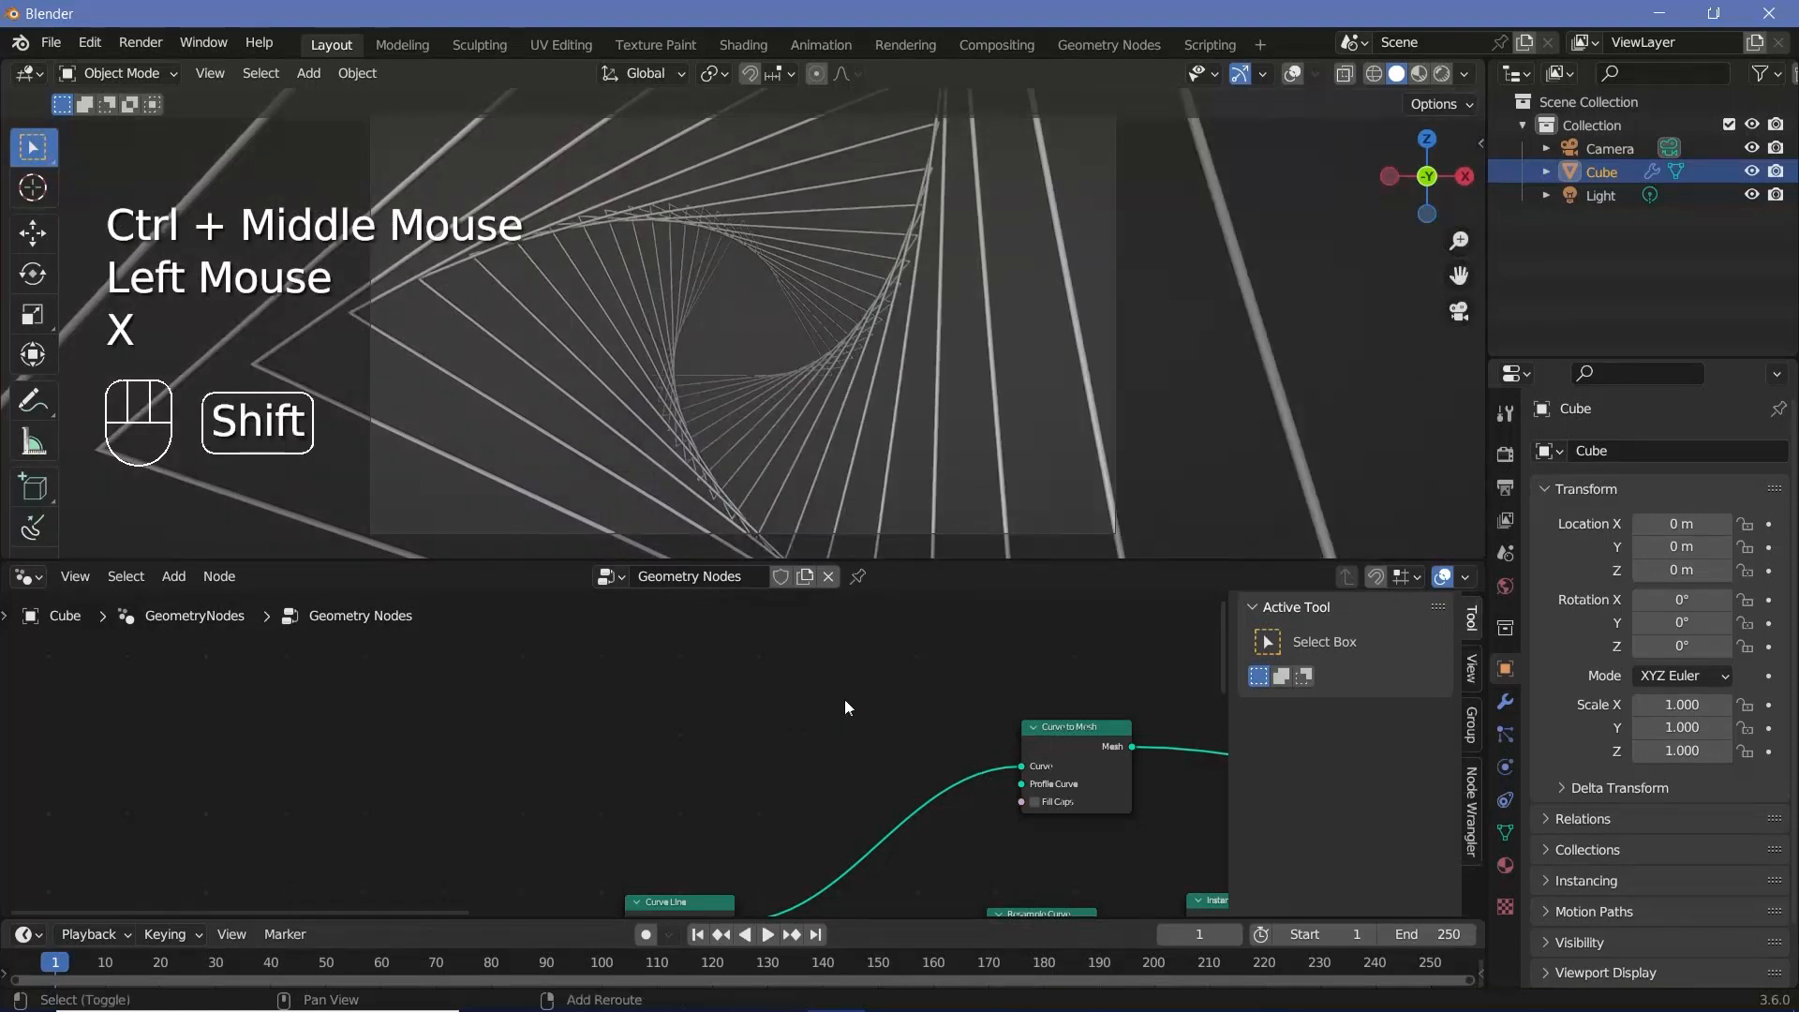
key(shift+a)
click(790, 478)
text(quad)
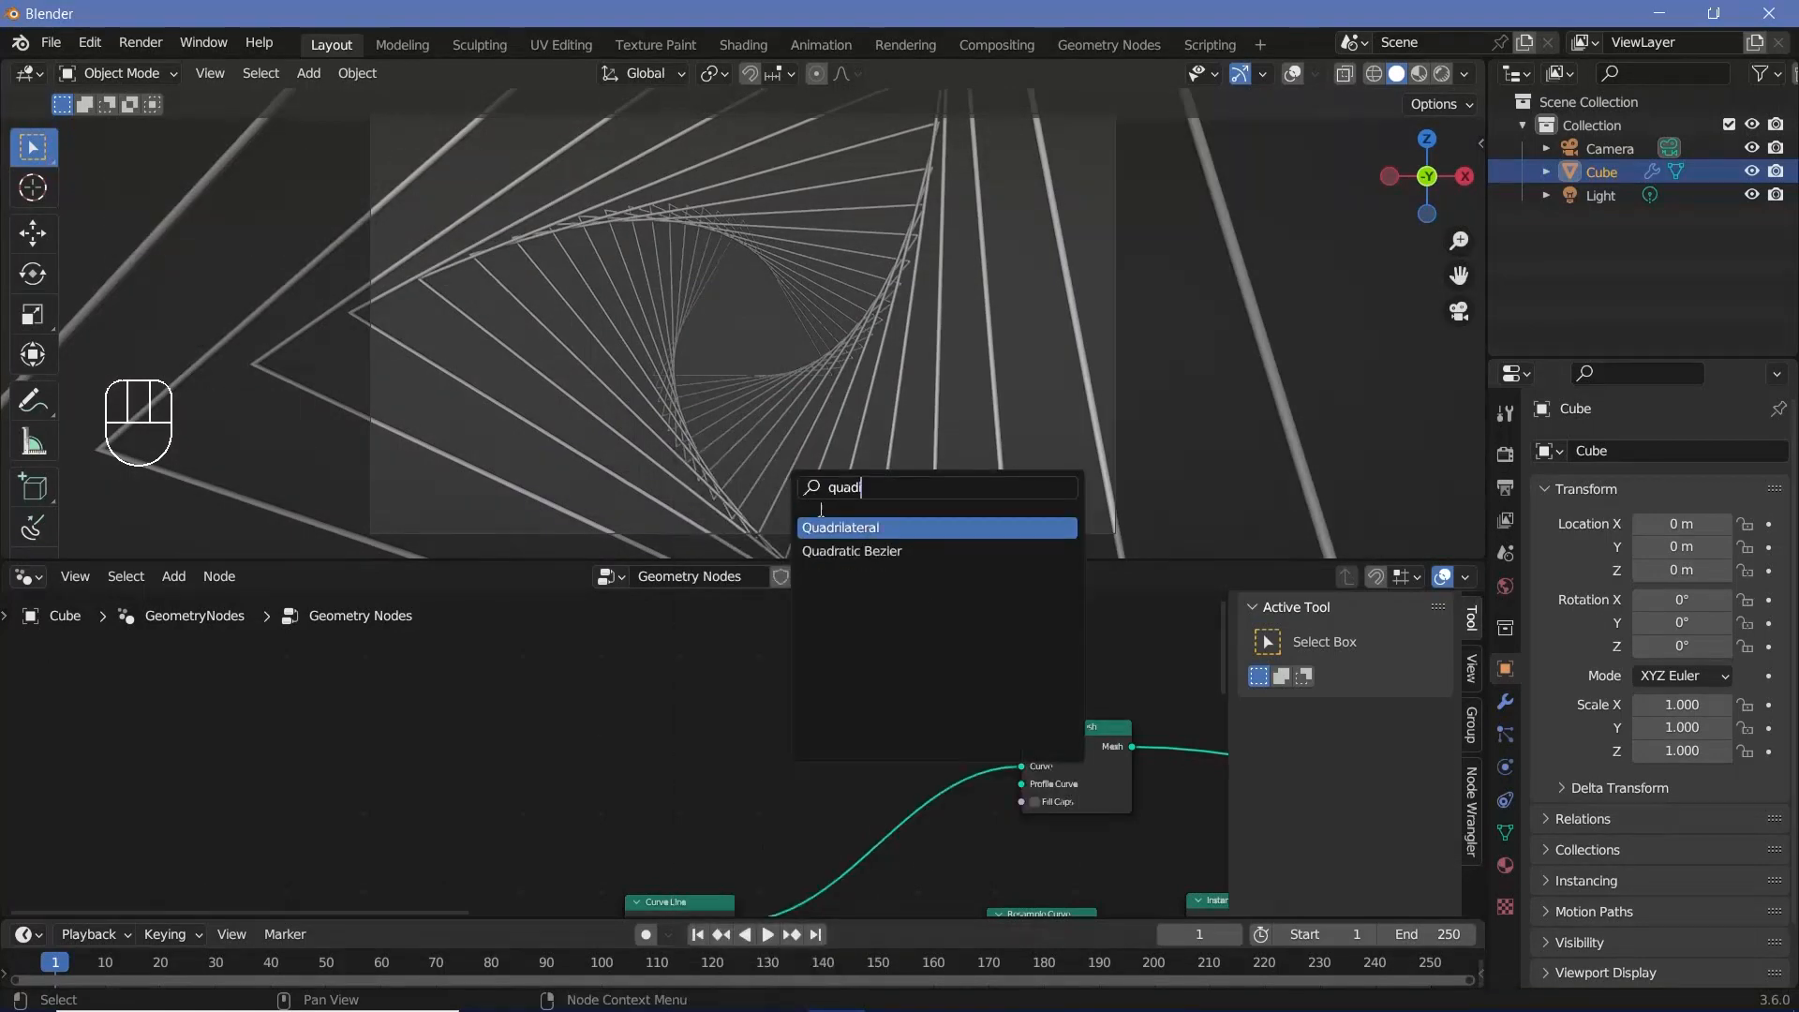
key(Return)
click(820, 745)
drag(874, 728, 1037, 783)
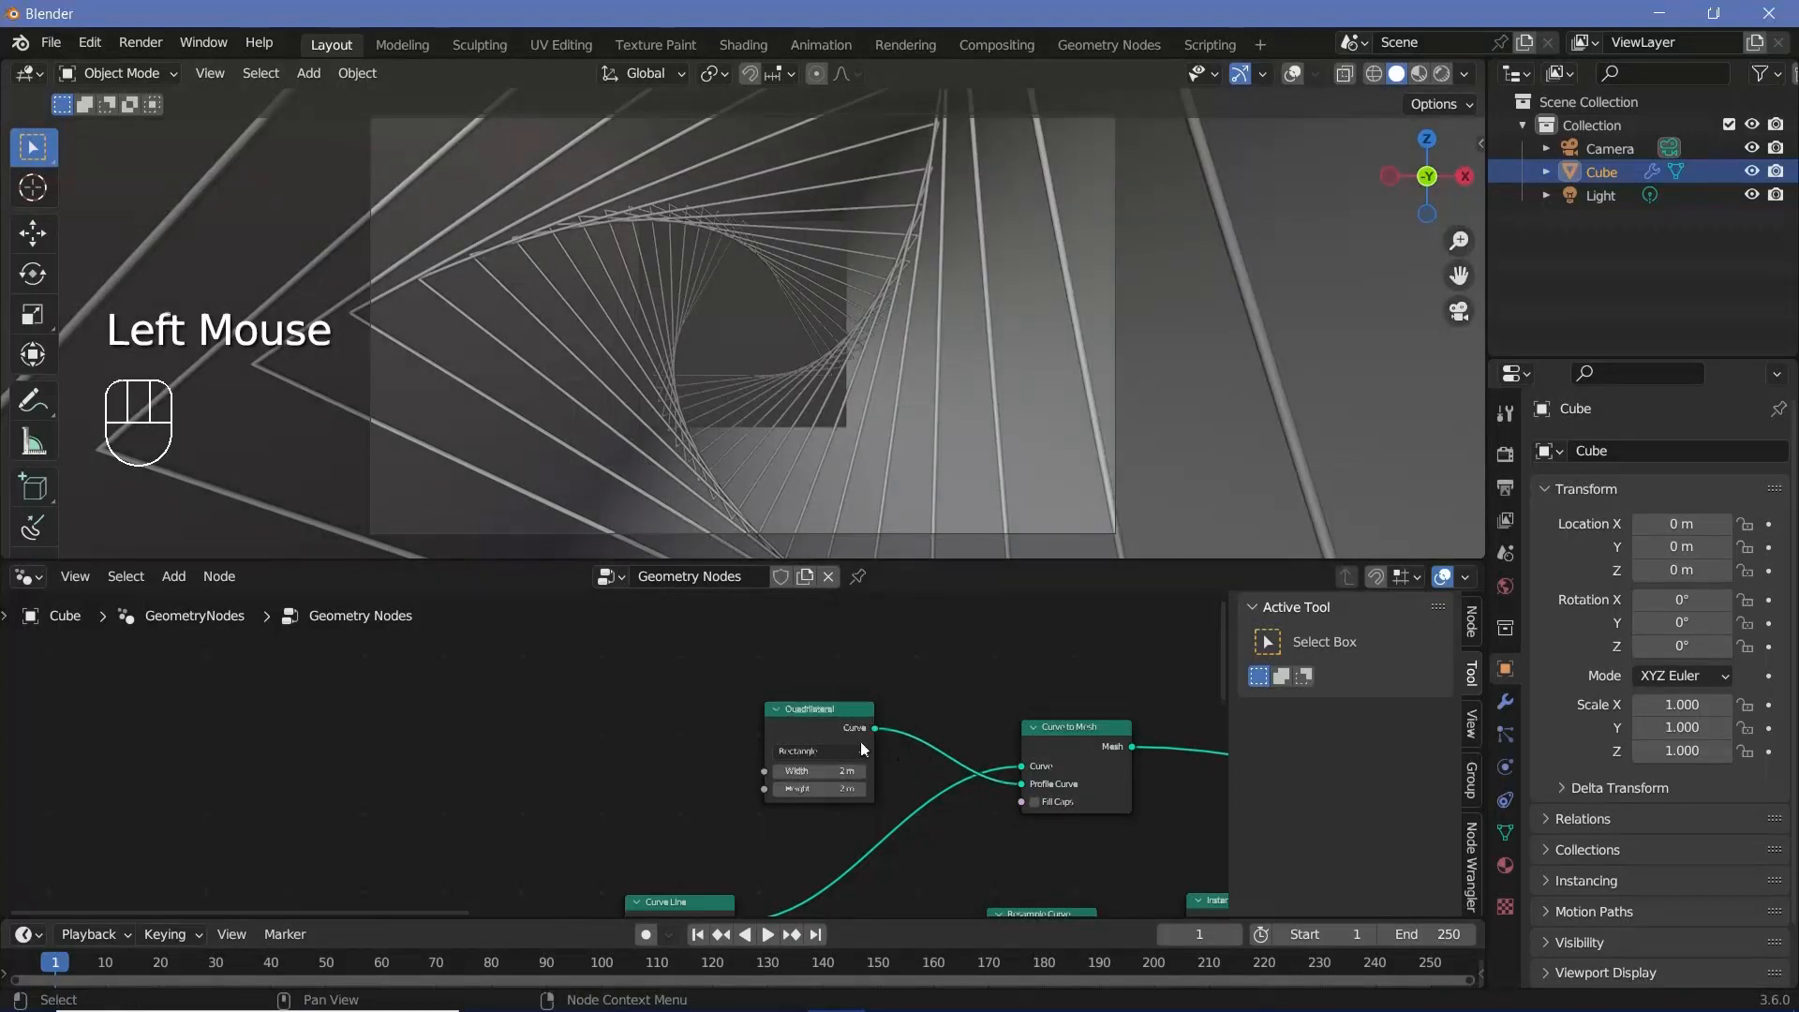
Insert a Set Shade Smooth node between the Quadrilateral and Curve to Mesh nodes and turn its Shade Smooth option off.
drag(860, 740, 760, 719)
key(shift+a)
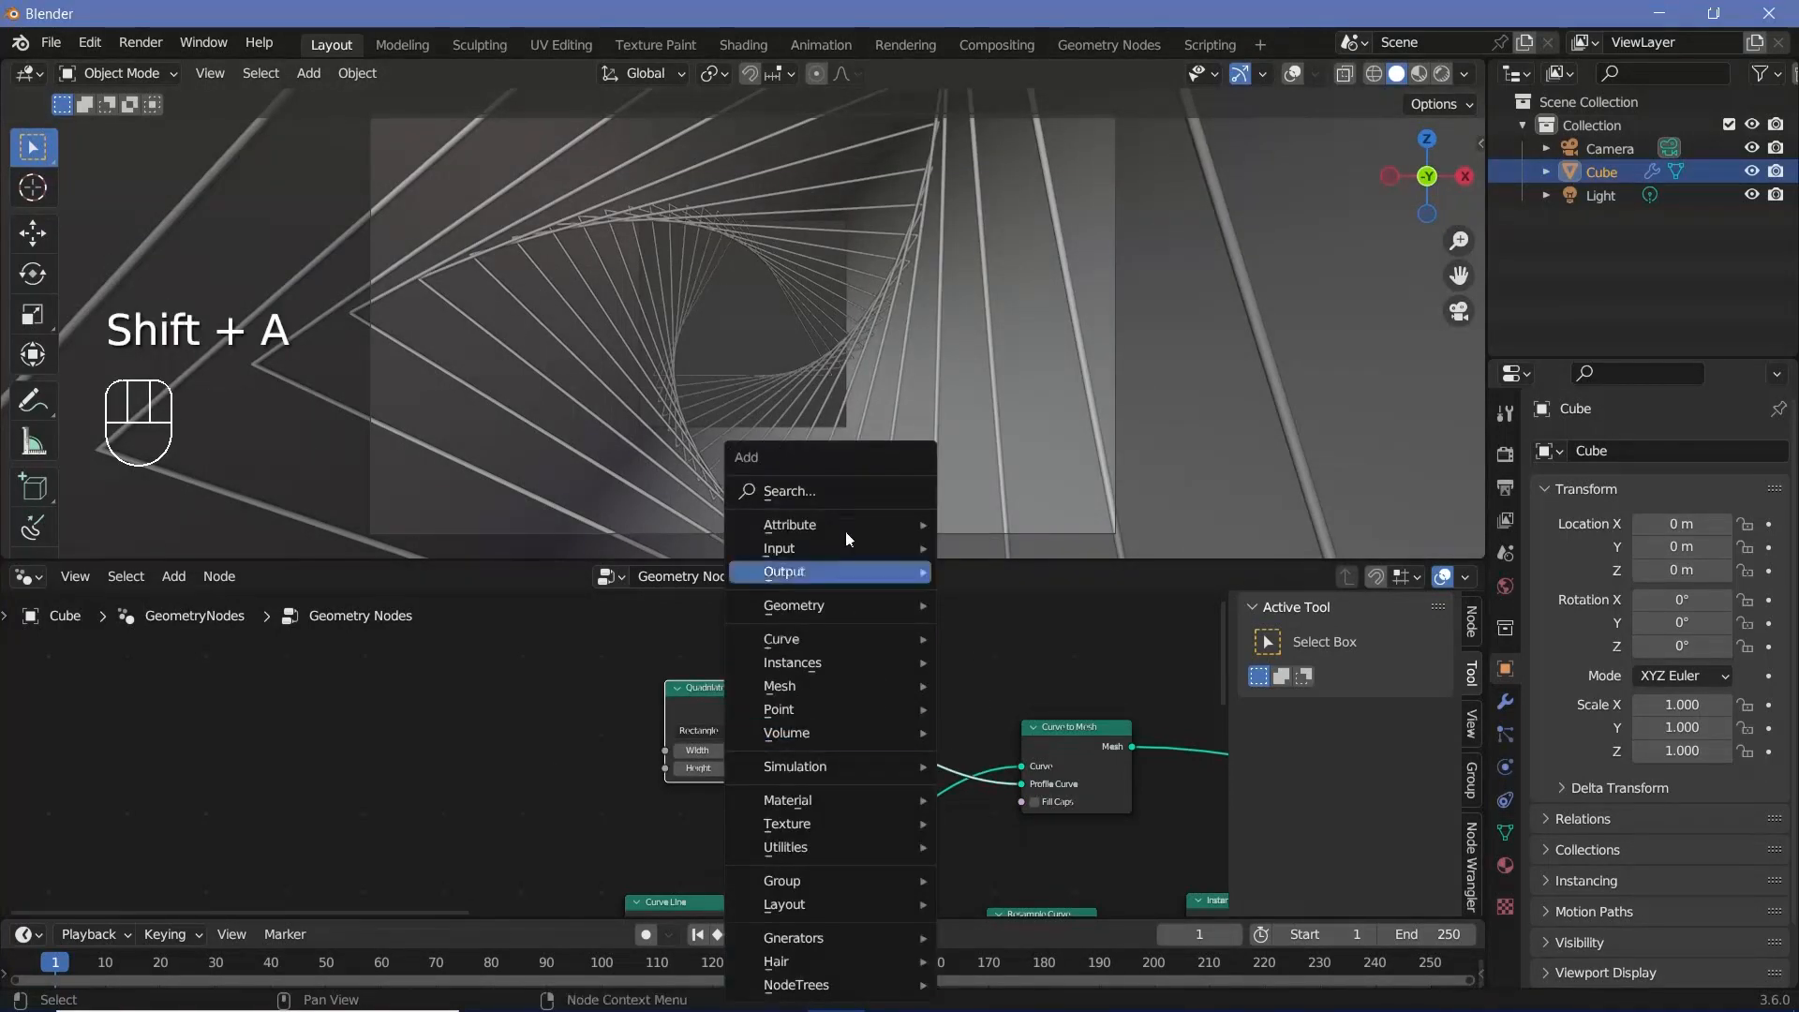
click(838, 495)
text(set shade)
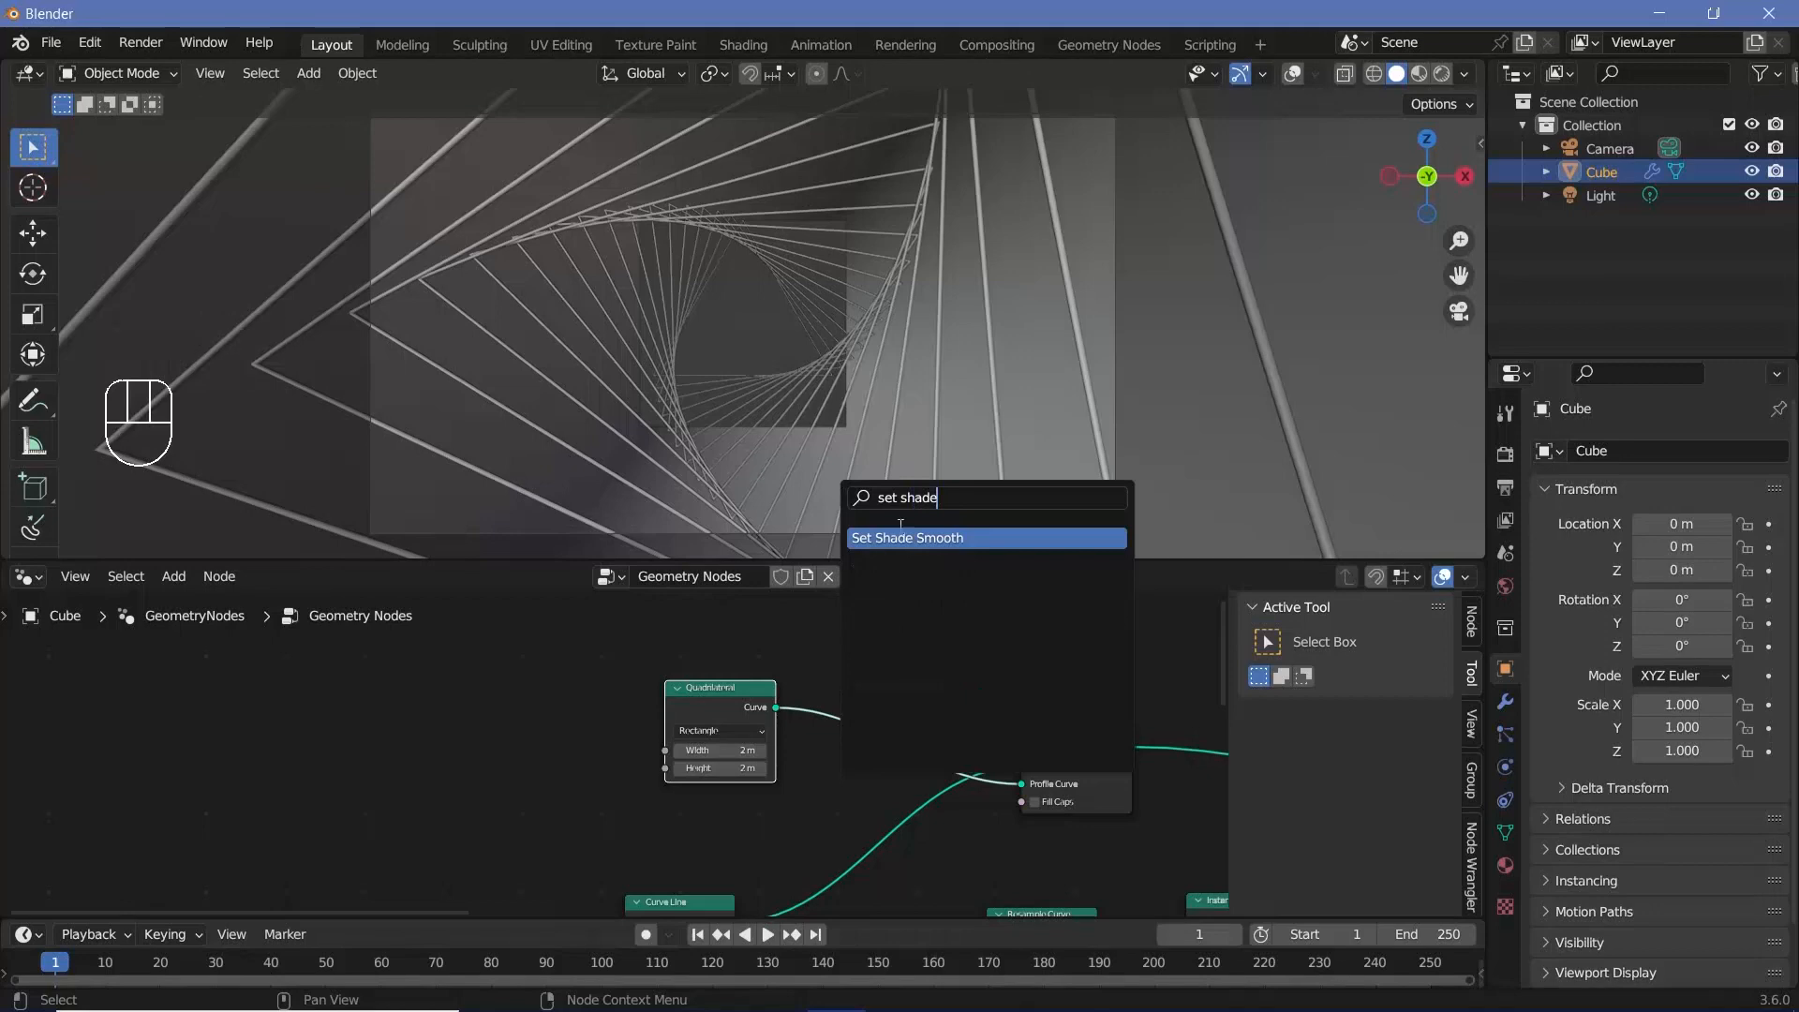
key(Return)
click(847, 702)
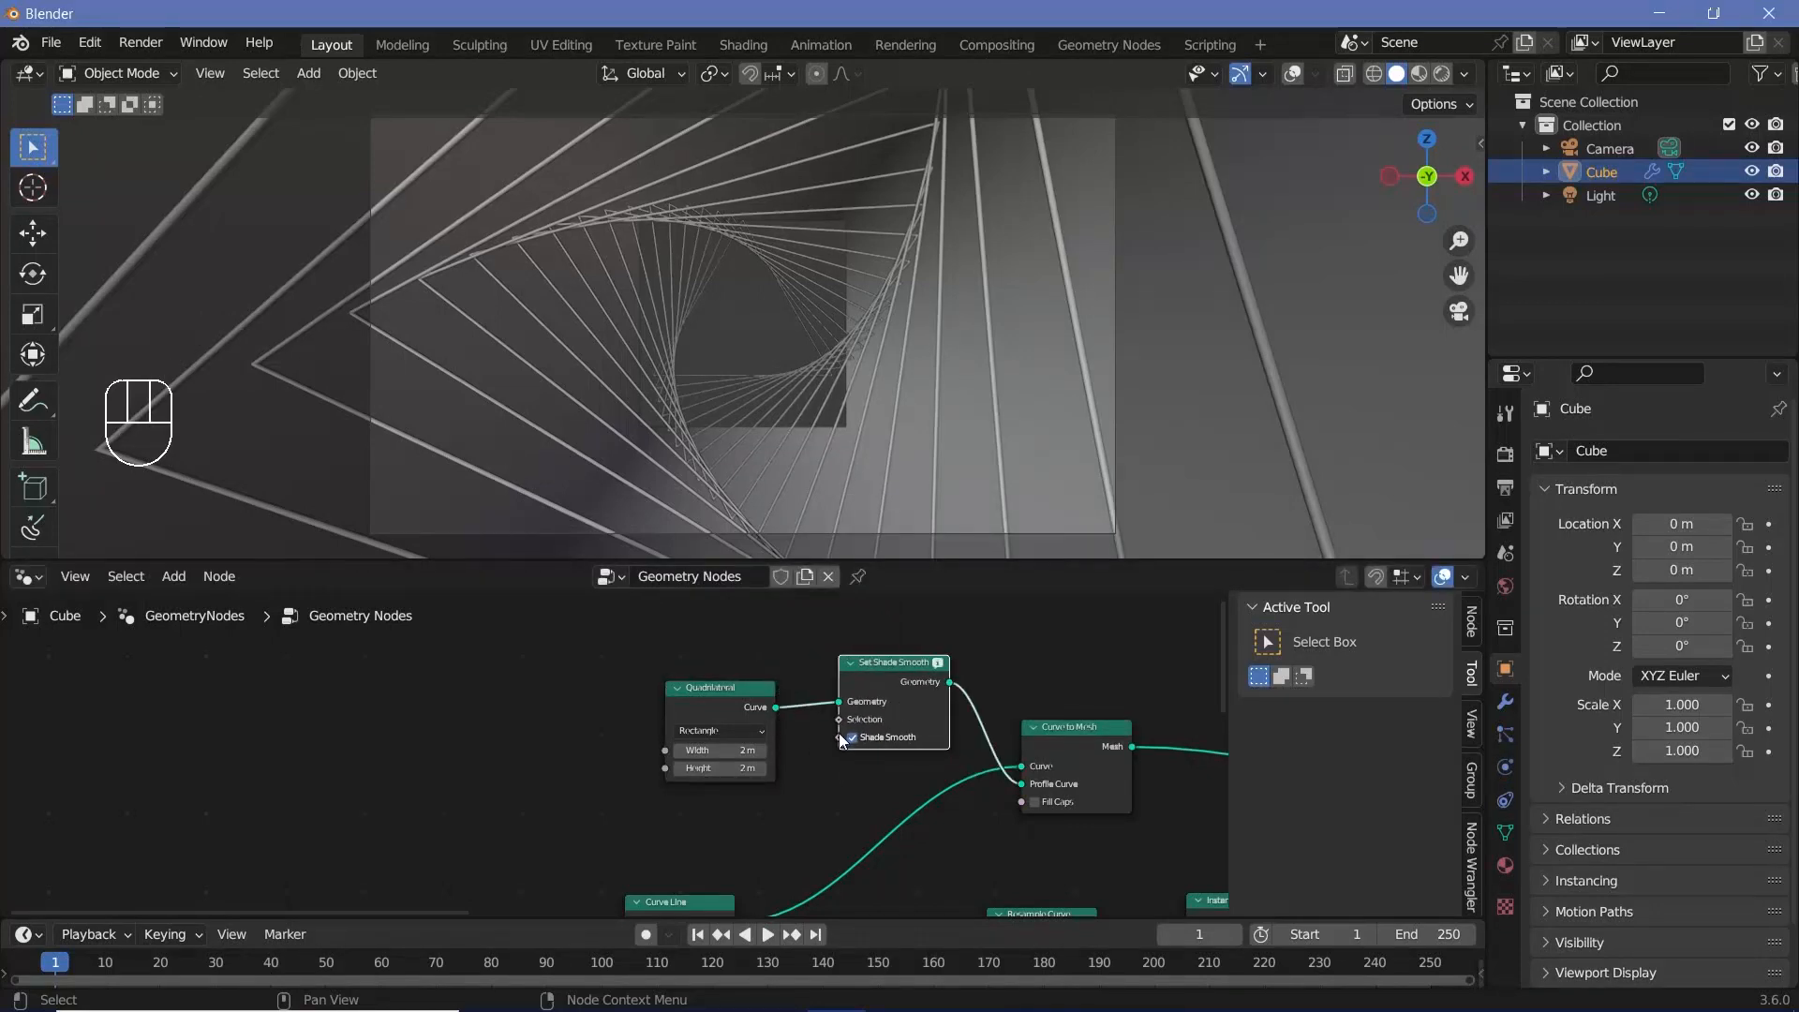
click(852, 738)
ctrl+middle_drag(853, 739, 871, 690)
middle_drag(872, 689, 588, 651)
click(648, 624)
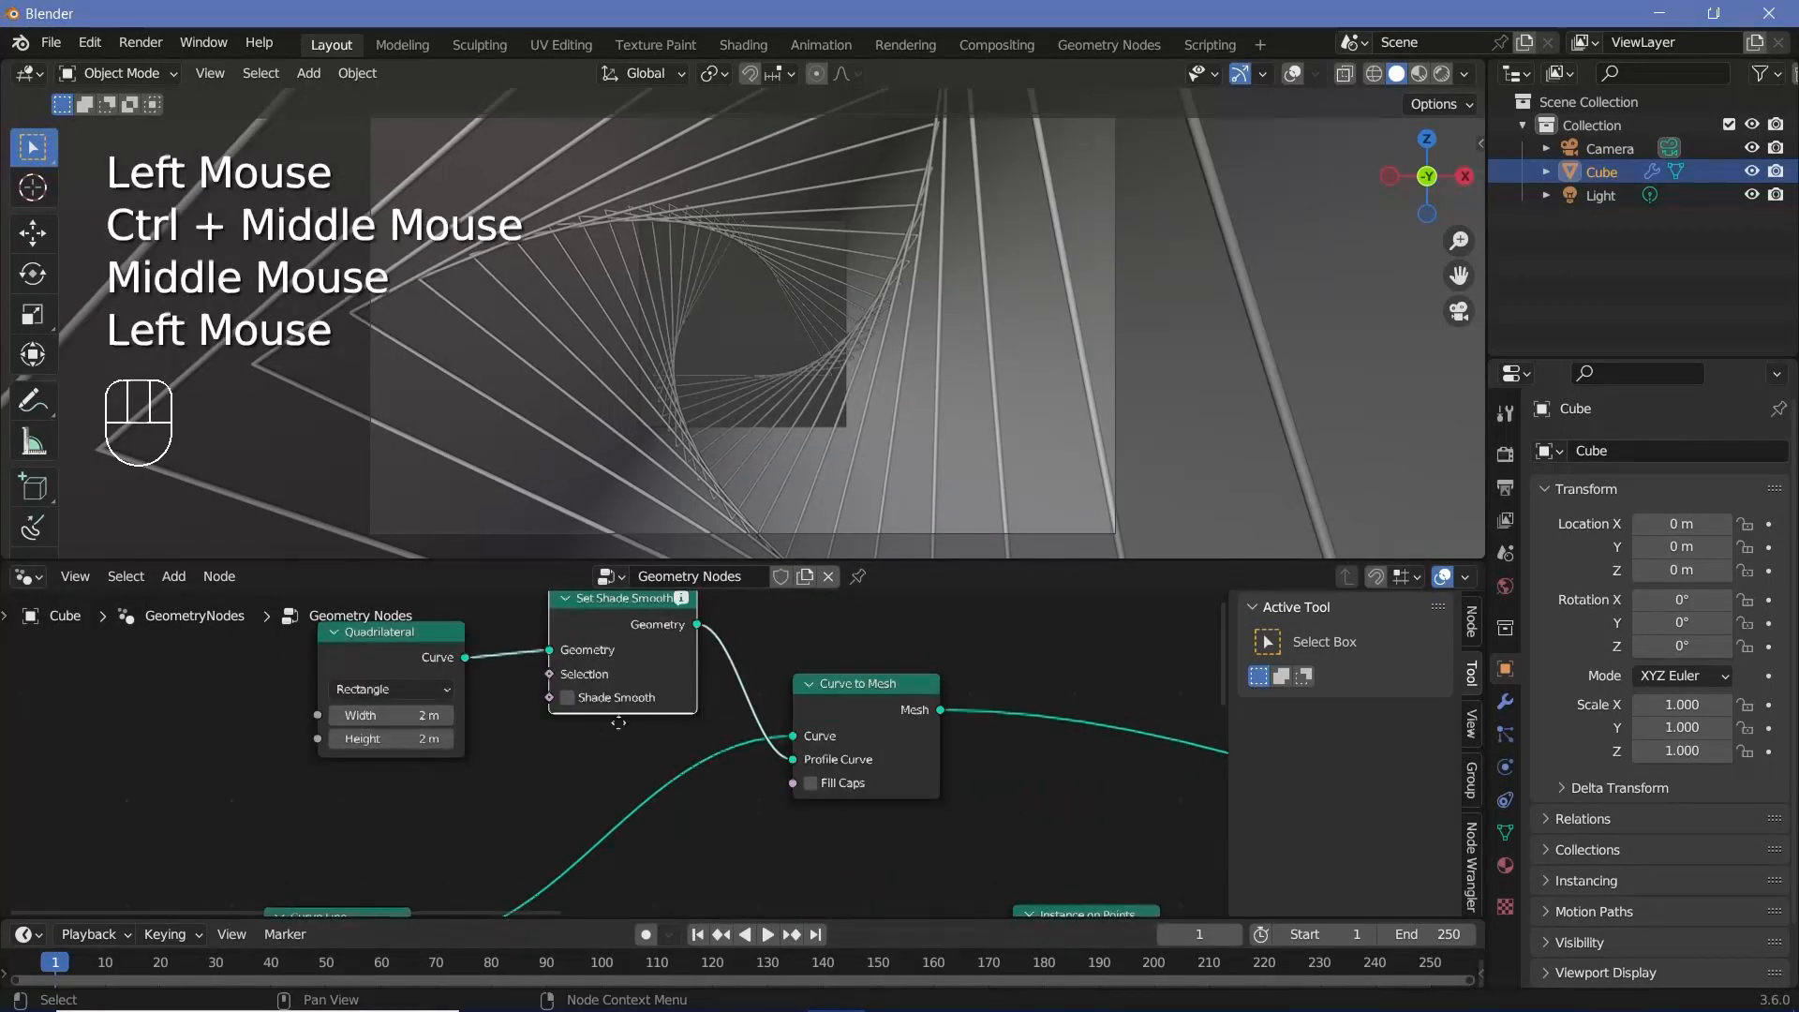
Detach the Set Shade Smooth node and reinsert it on the Mesh output link of the upper Curve to Mesh node.
middle_drag(871, 750, 824, 764)
alt+drag(598, 640, 1068, 617)
middle_drag(656, 909, 583, 849)
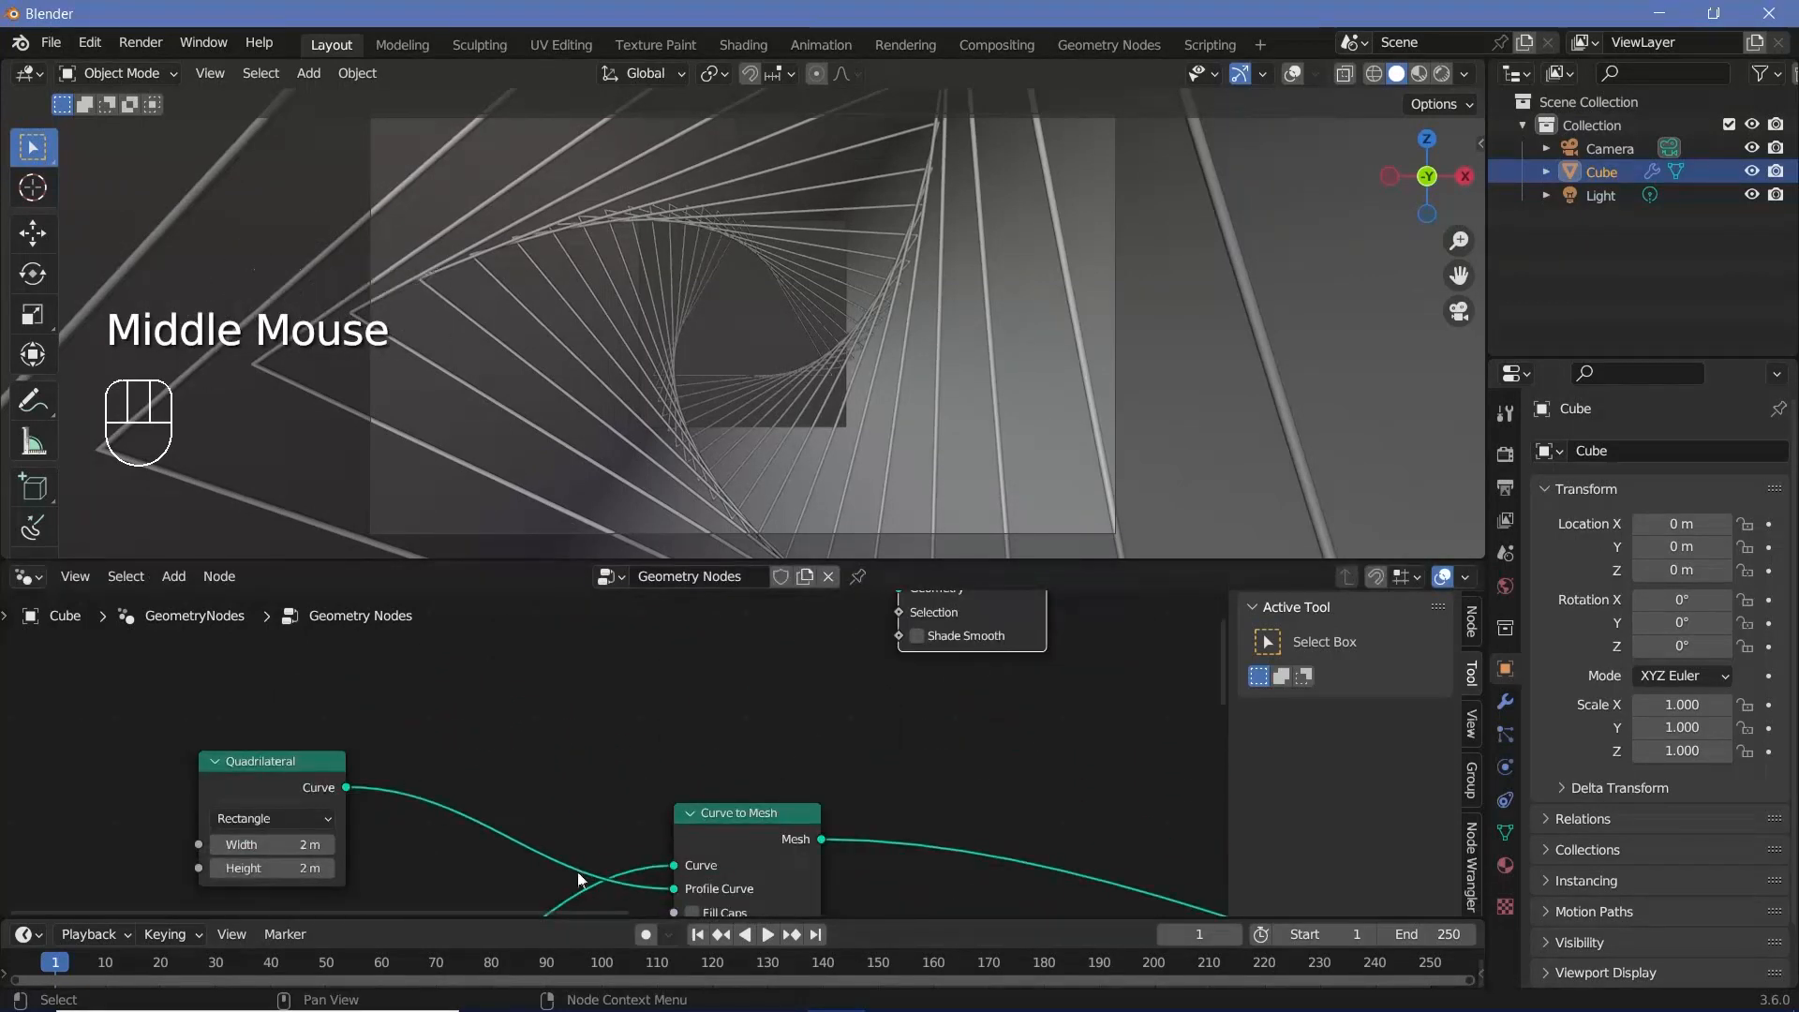
middle_drag(924, 723, 873, 756)
drag(942, 626, 949, 859)
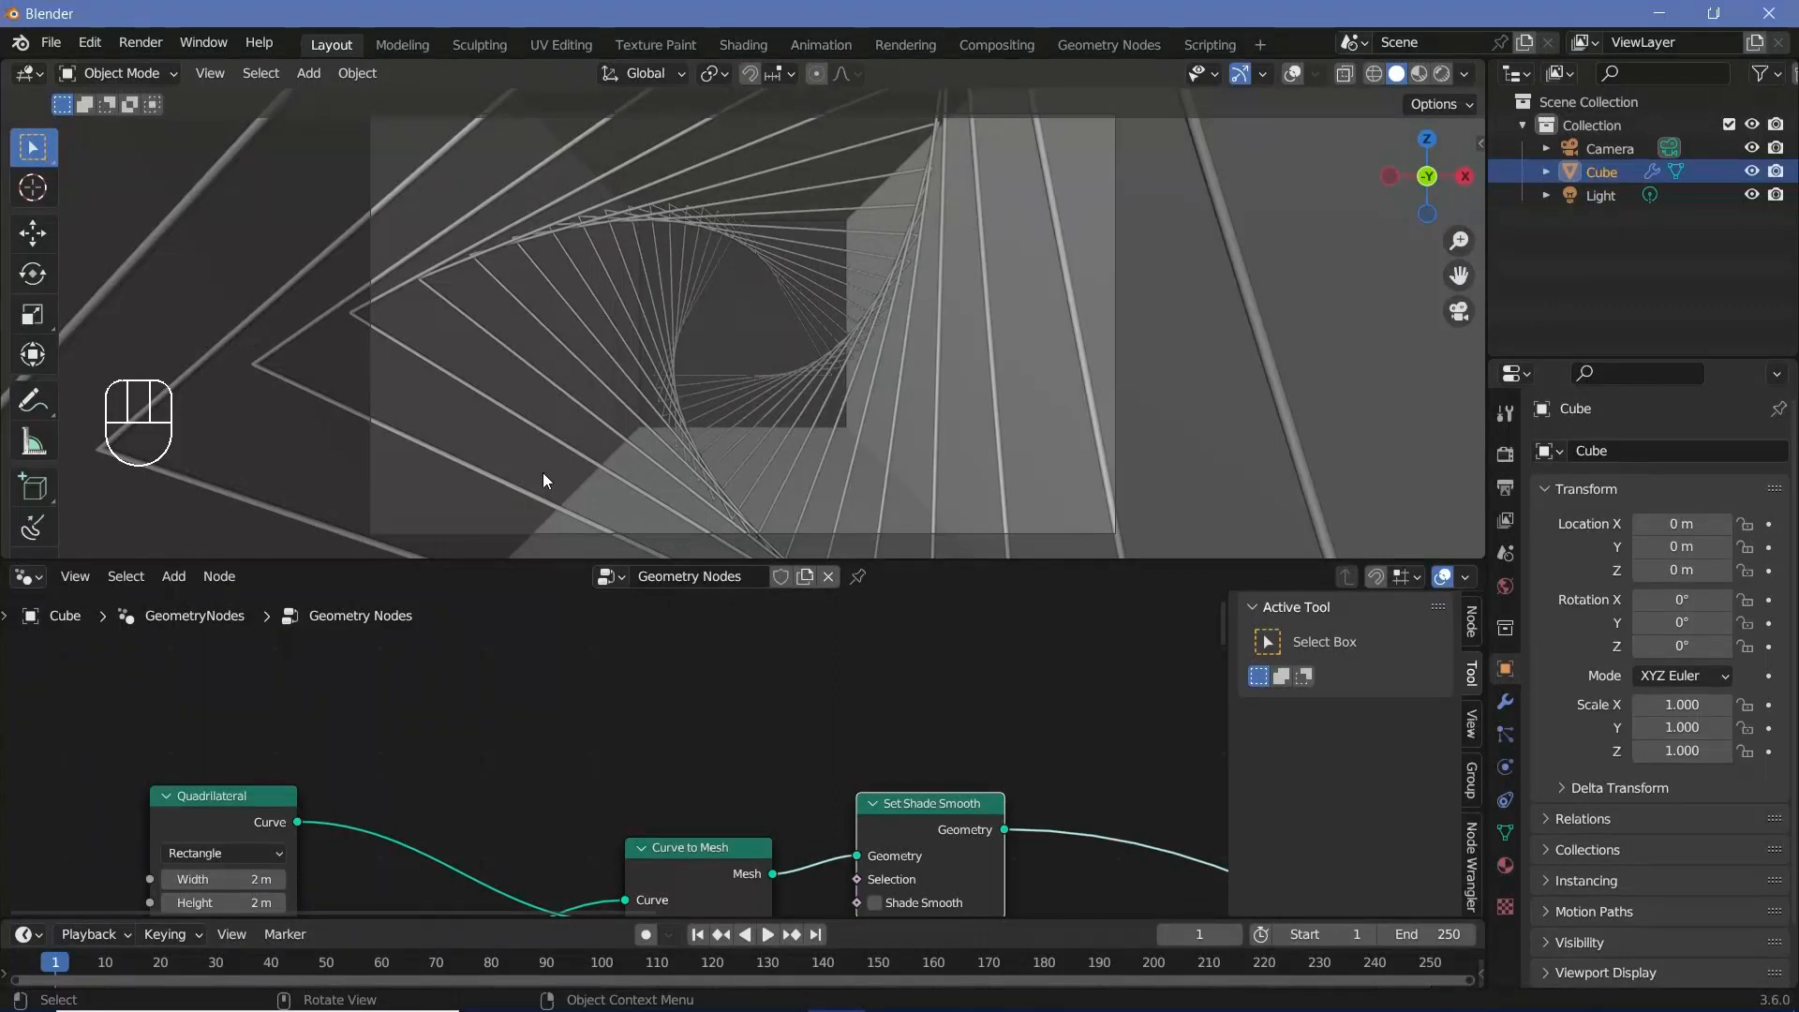
Set both the width and height of the Quadrilateral node to 4 m.
middle_drag(220, 879, 487, 798)
shift+click(487, 799)
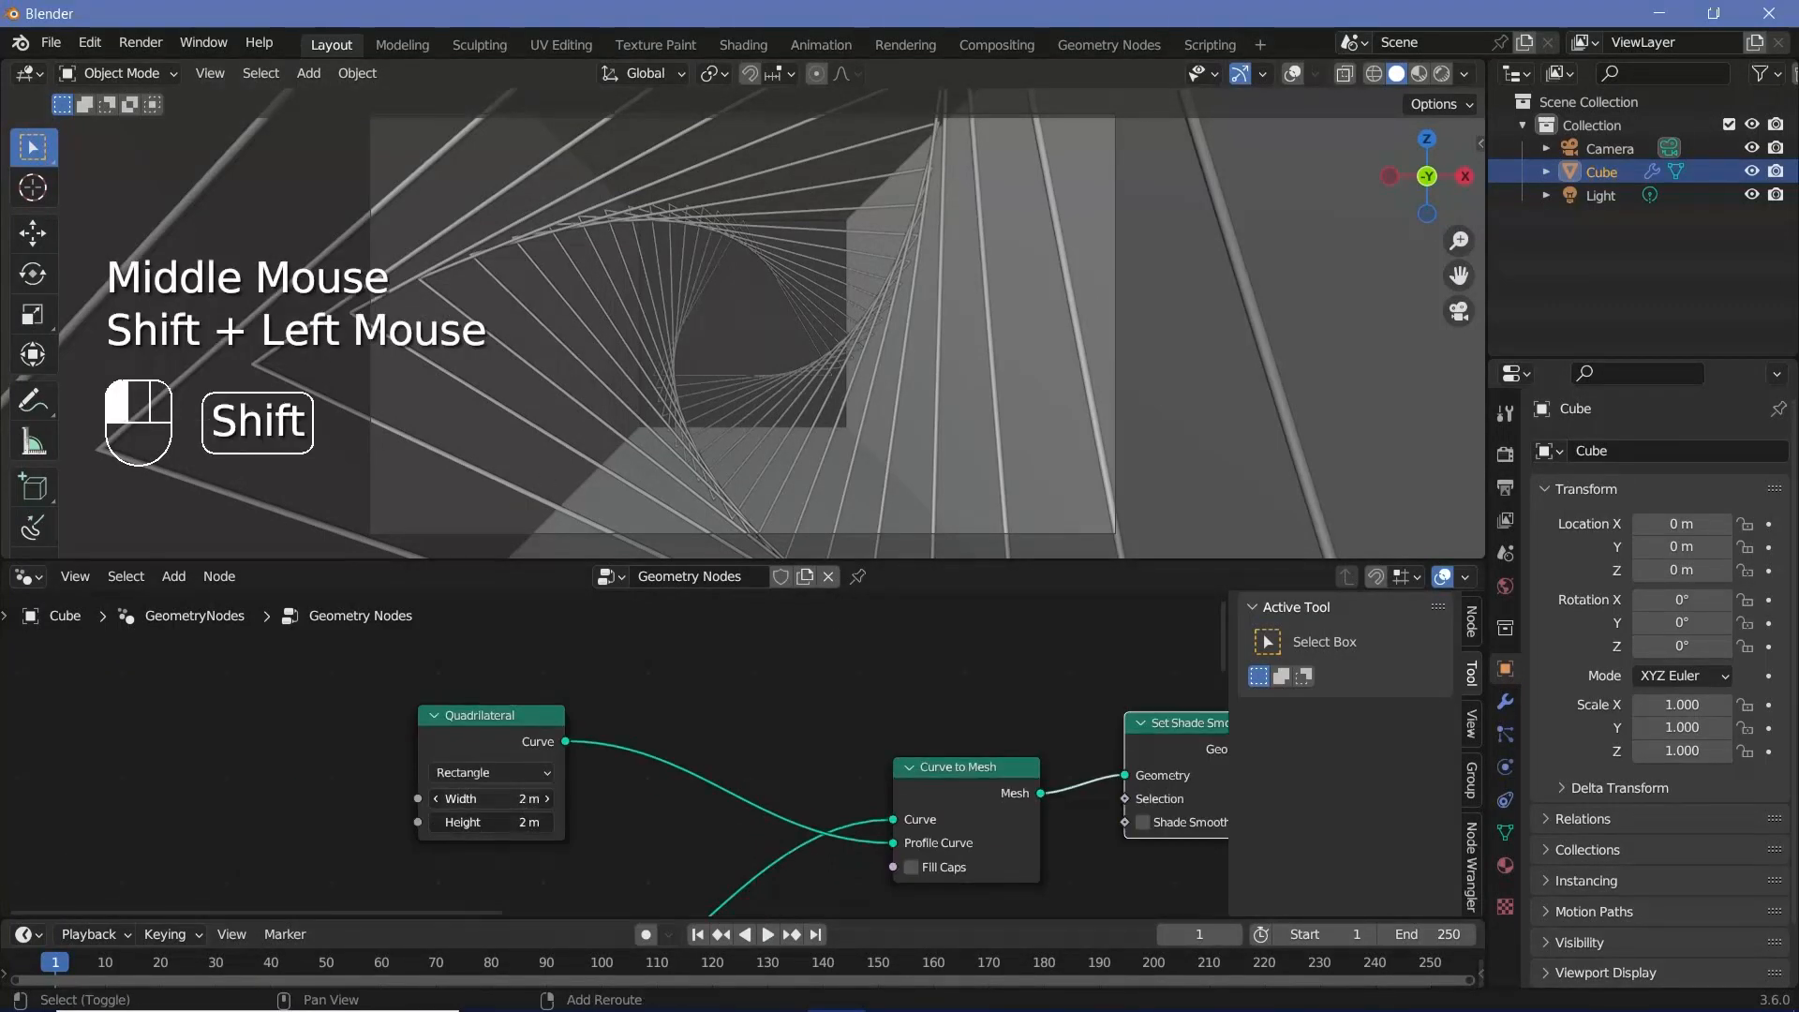
shift+drag(497, 798, 496, 821)
text(4)
key(Return)
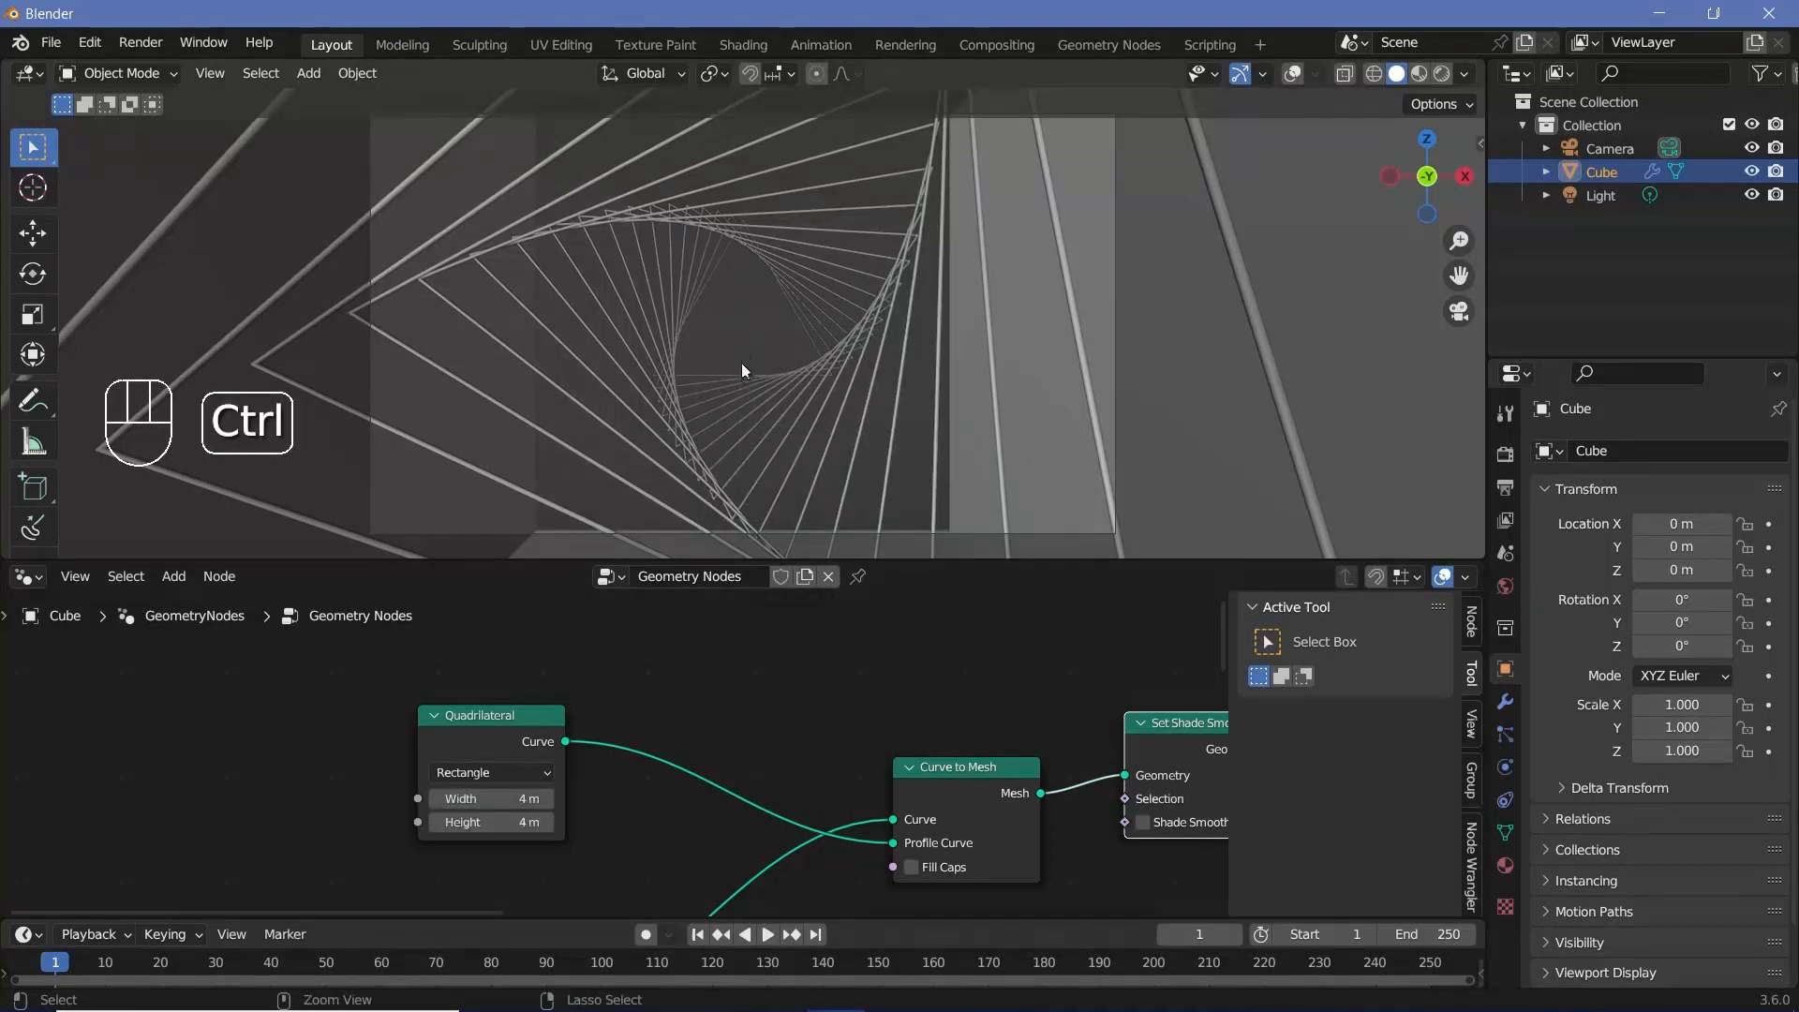
Select the Camera and set its focal length to 25 mm.
ctrl+middle_drag(742, 368, 745, 424)
click(1610, 148)
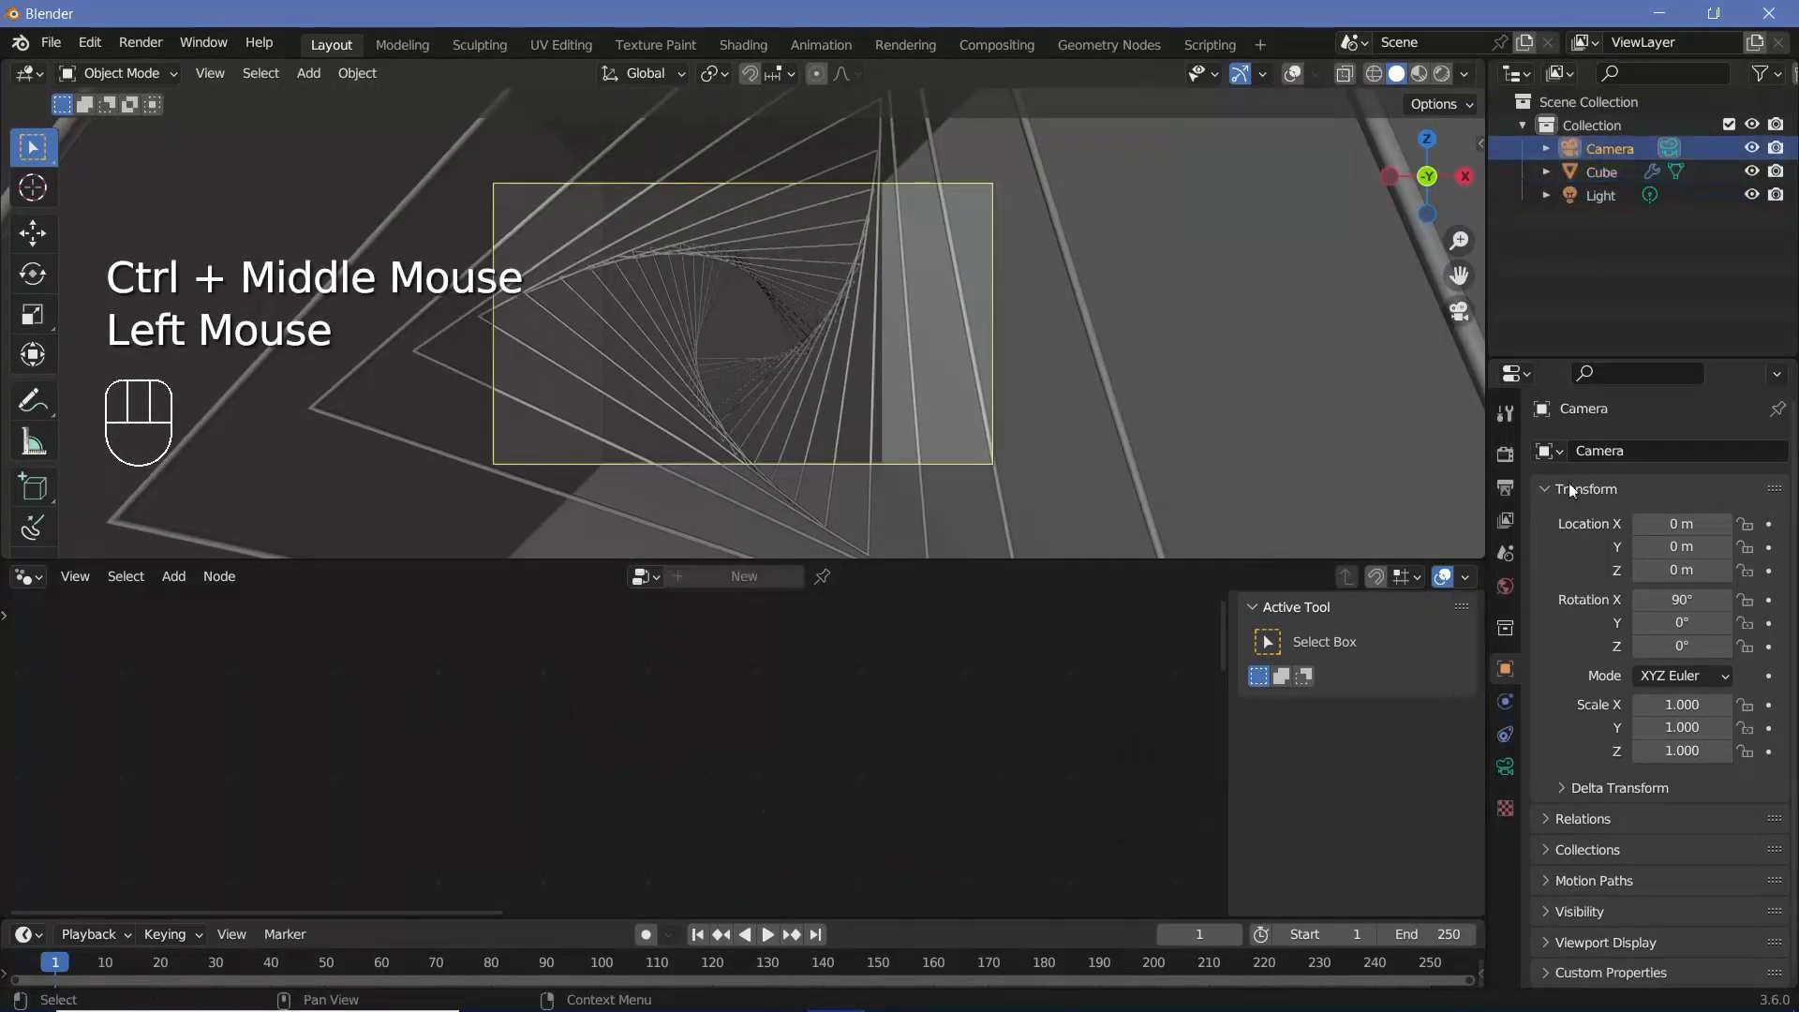
click(1505, 767)
click(1704, 561)
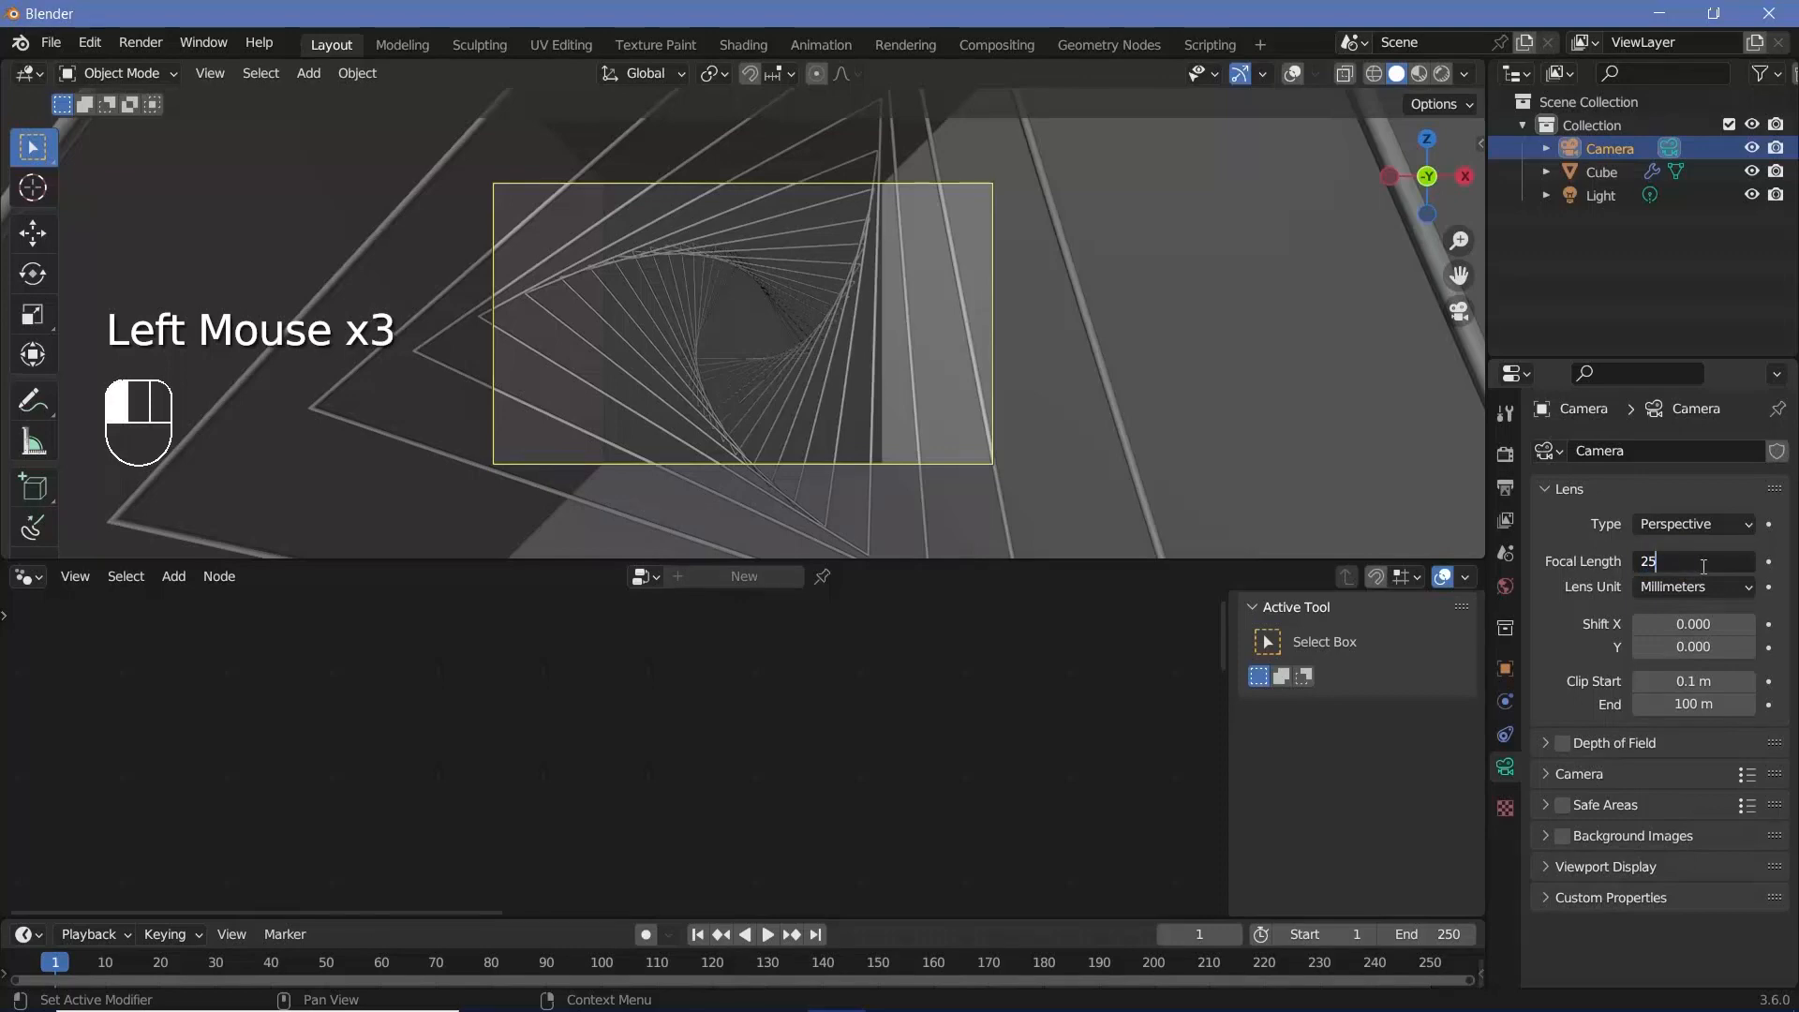
text(25)
key(Return)
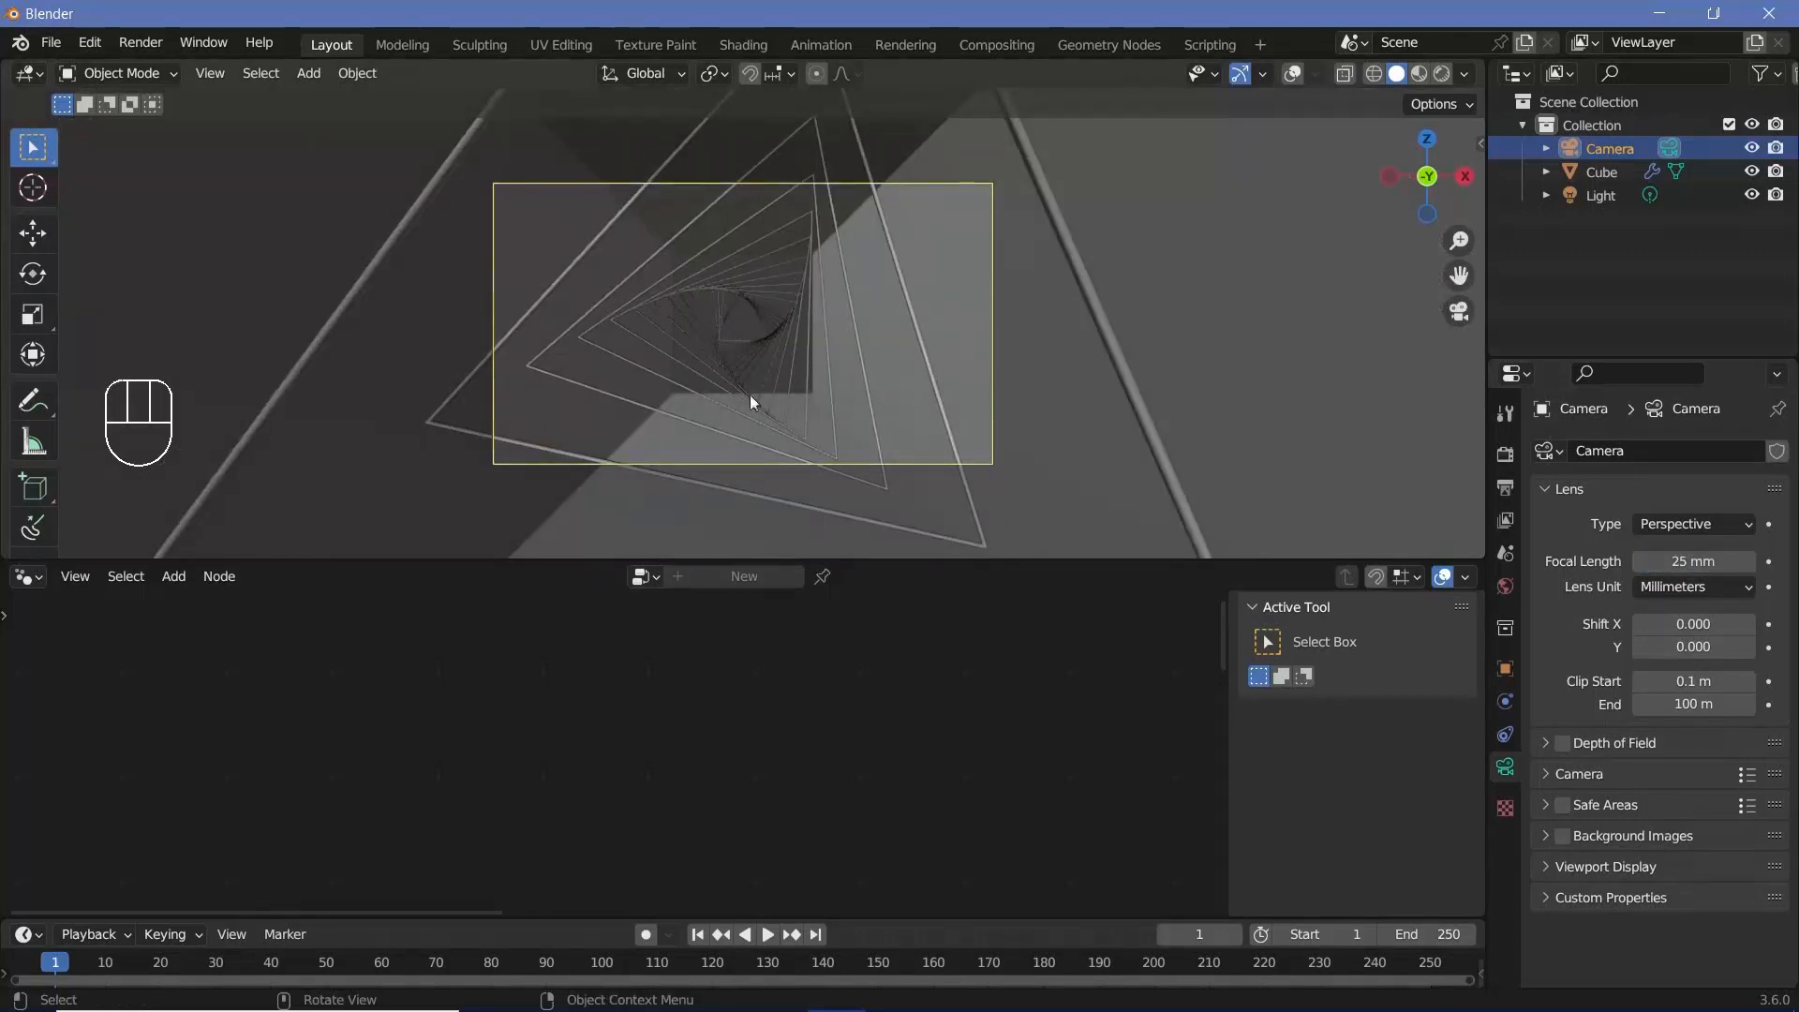
Select the Cube and insert a Distribute Points on Faces node after the Set Shade Smooth node.
click(612, 313)
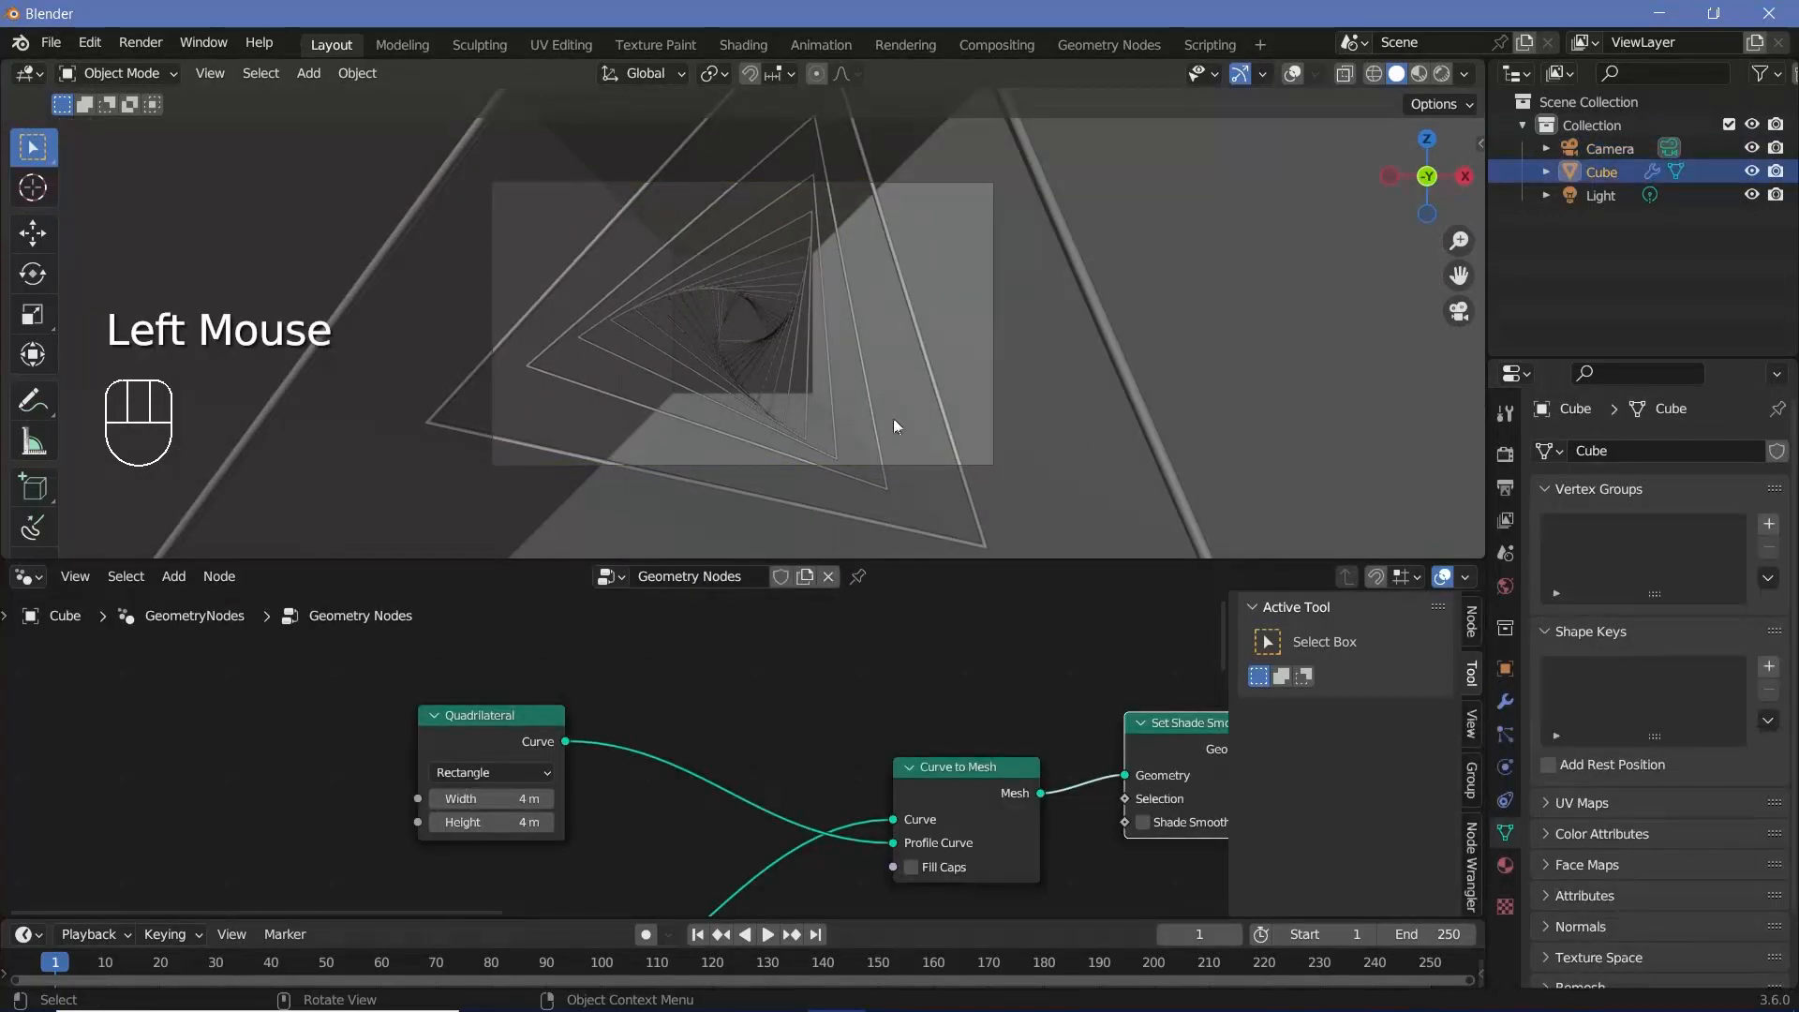
ctrl+middle_drag(1031, 723, 834, 761)
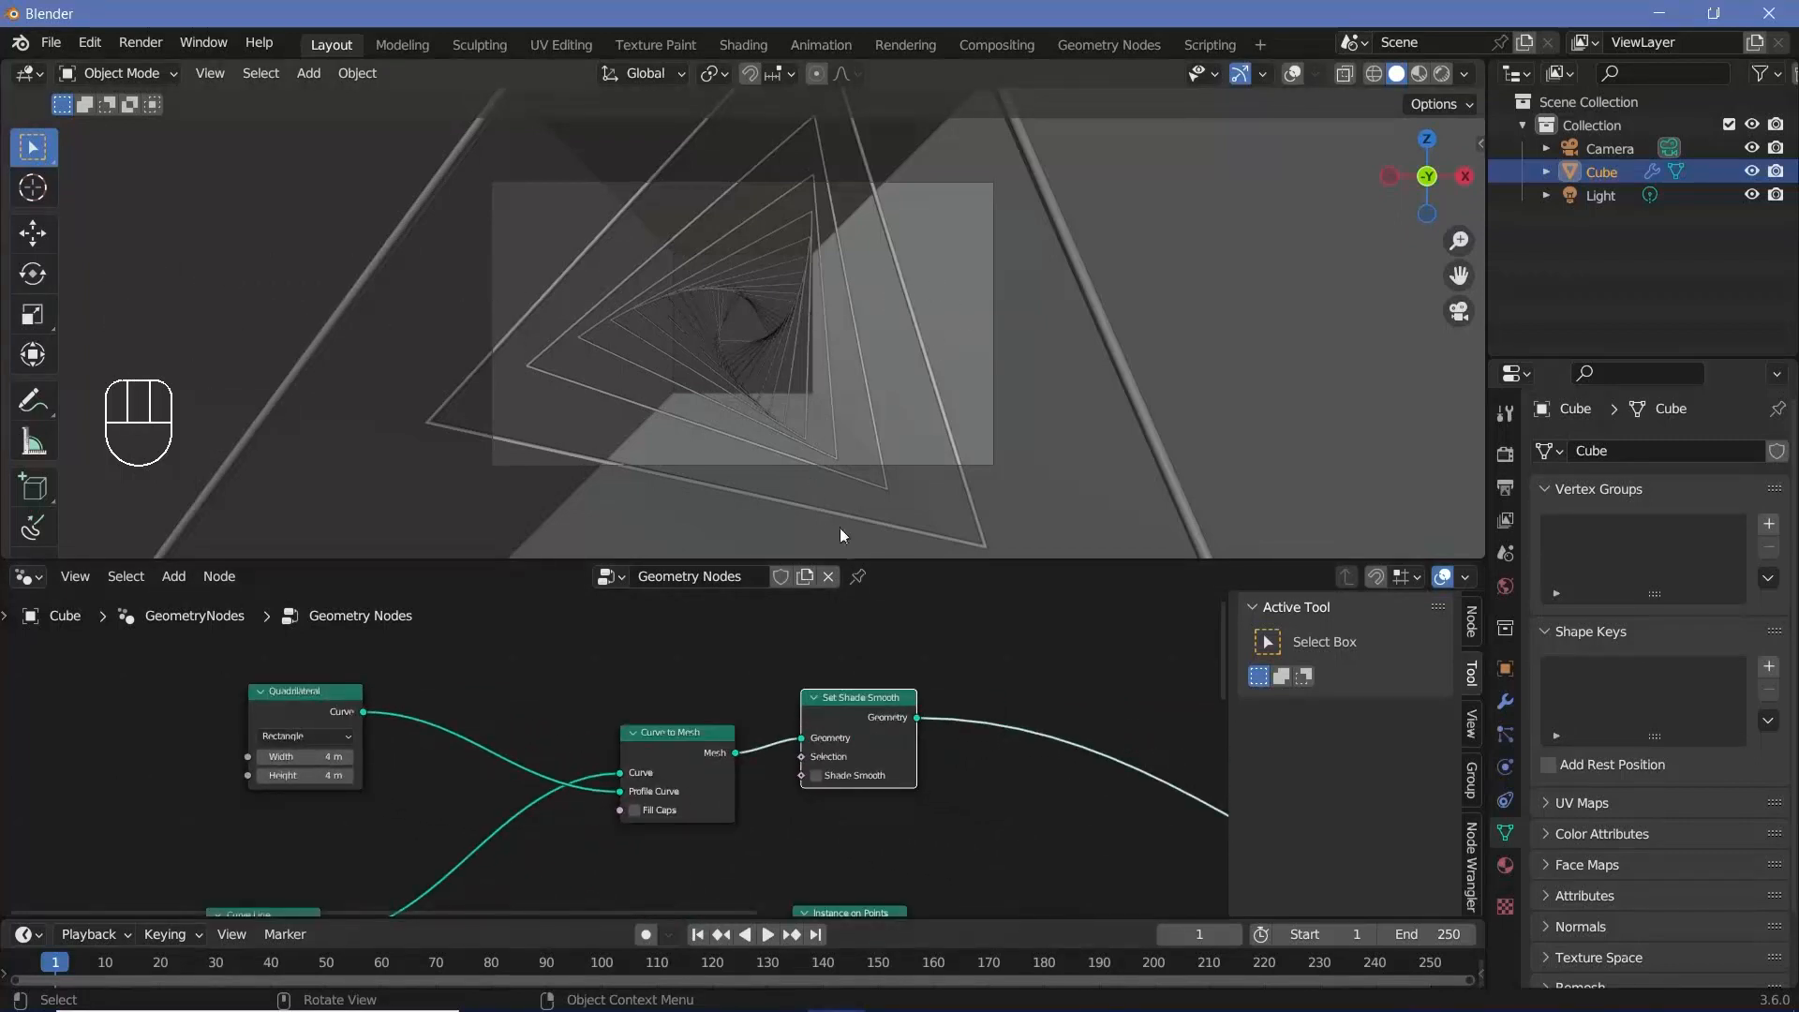
middle_drag(1008, 770, 828, 688)
key(shift+a)
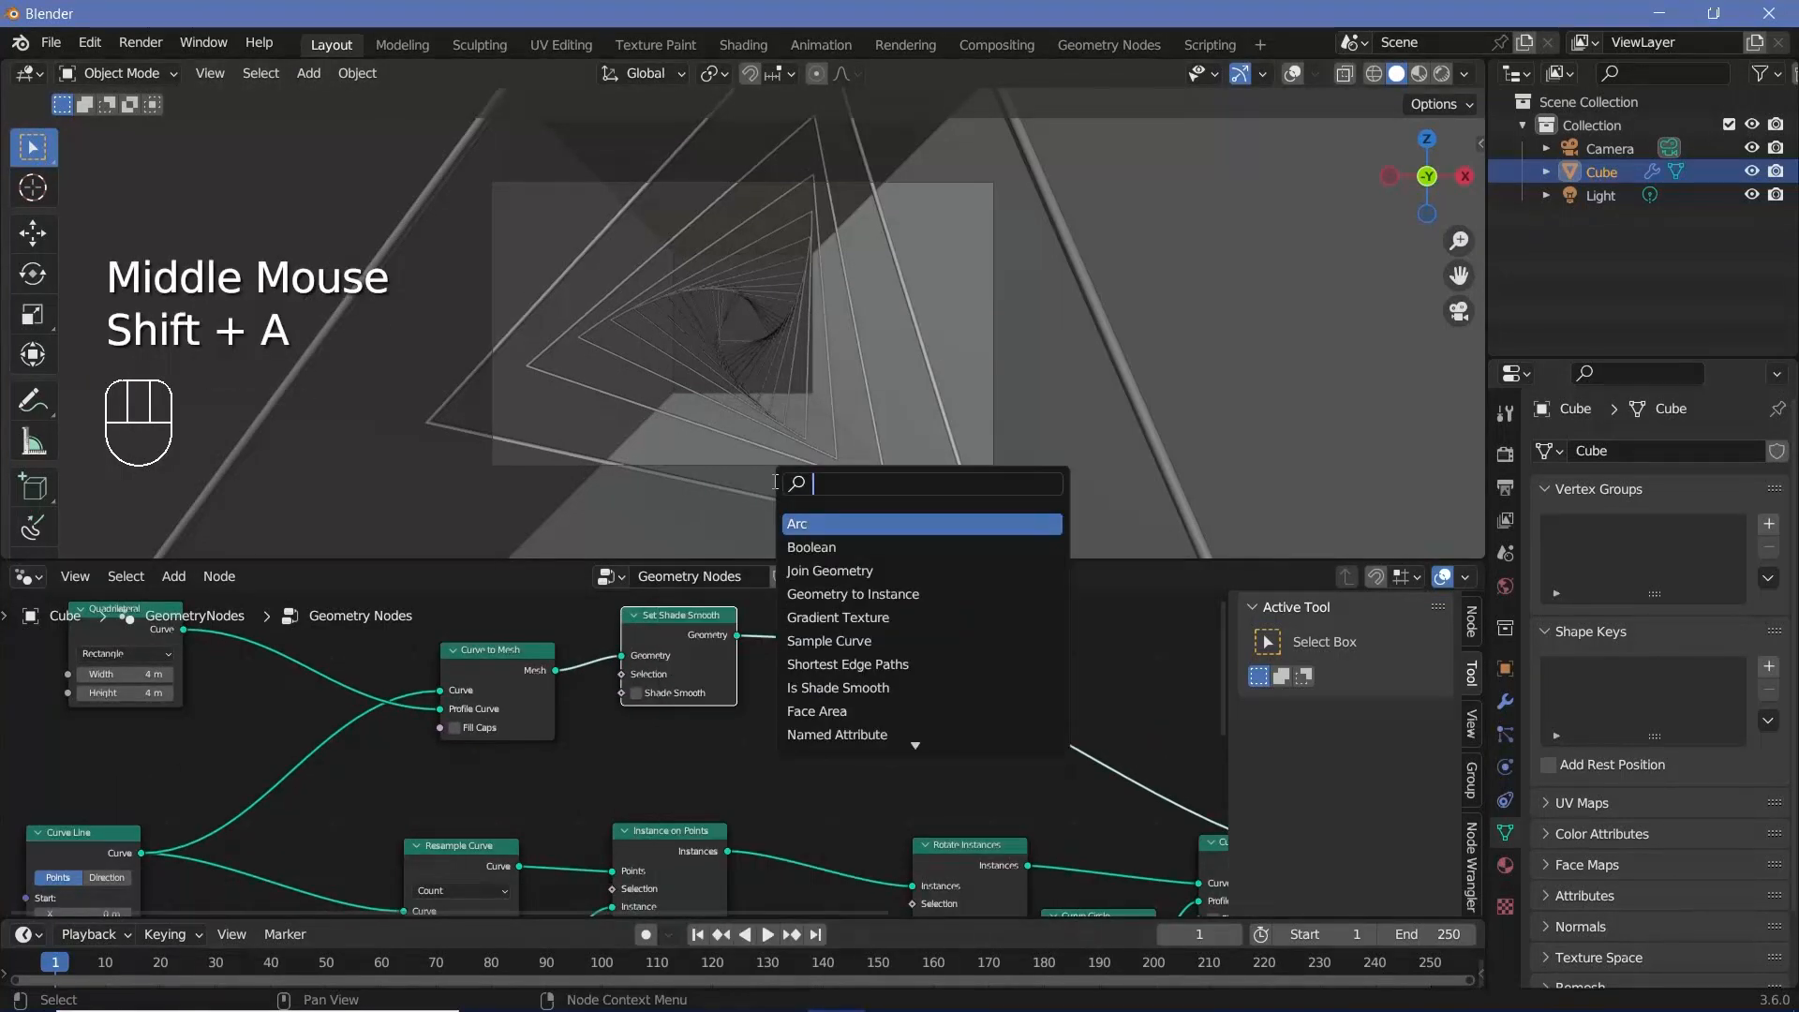
text(disp)
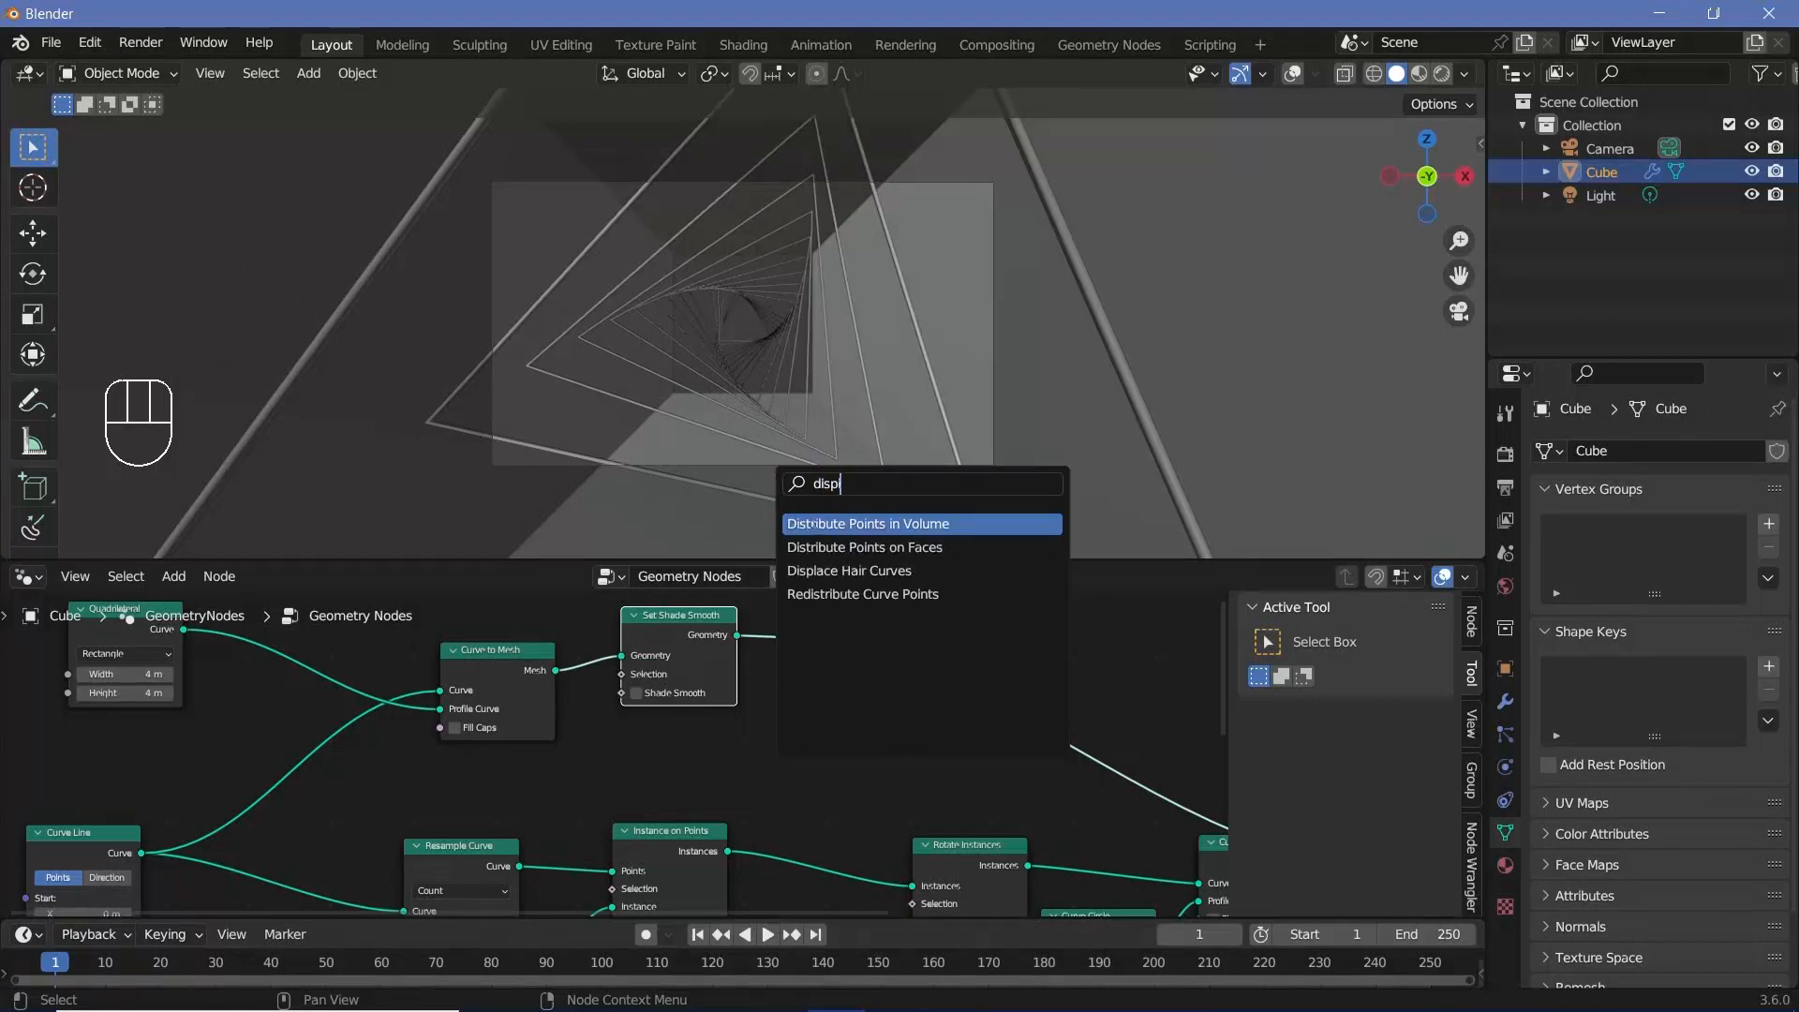
click(824, 547)
click(859, 698)
middle_drag(859, 699, 886, 667)
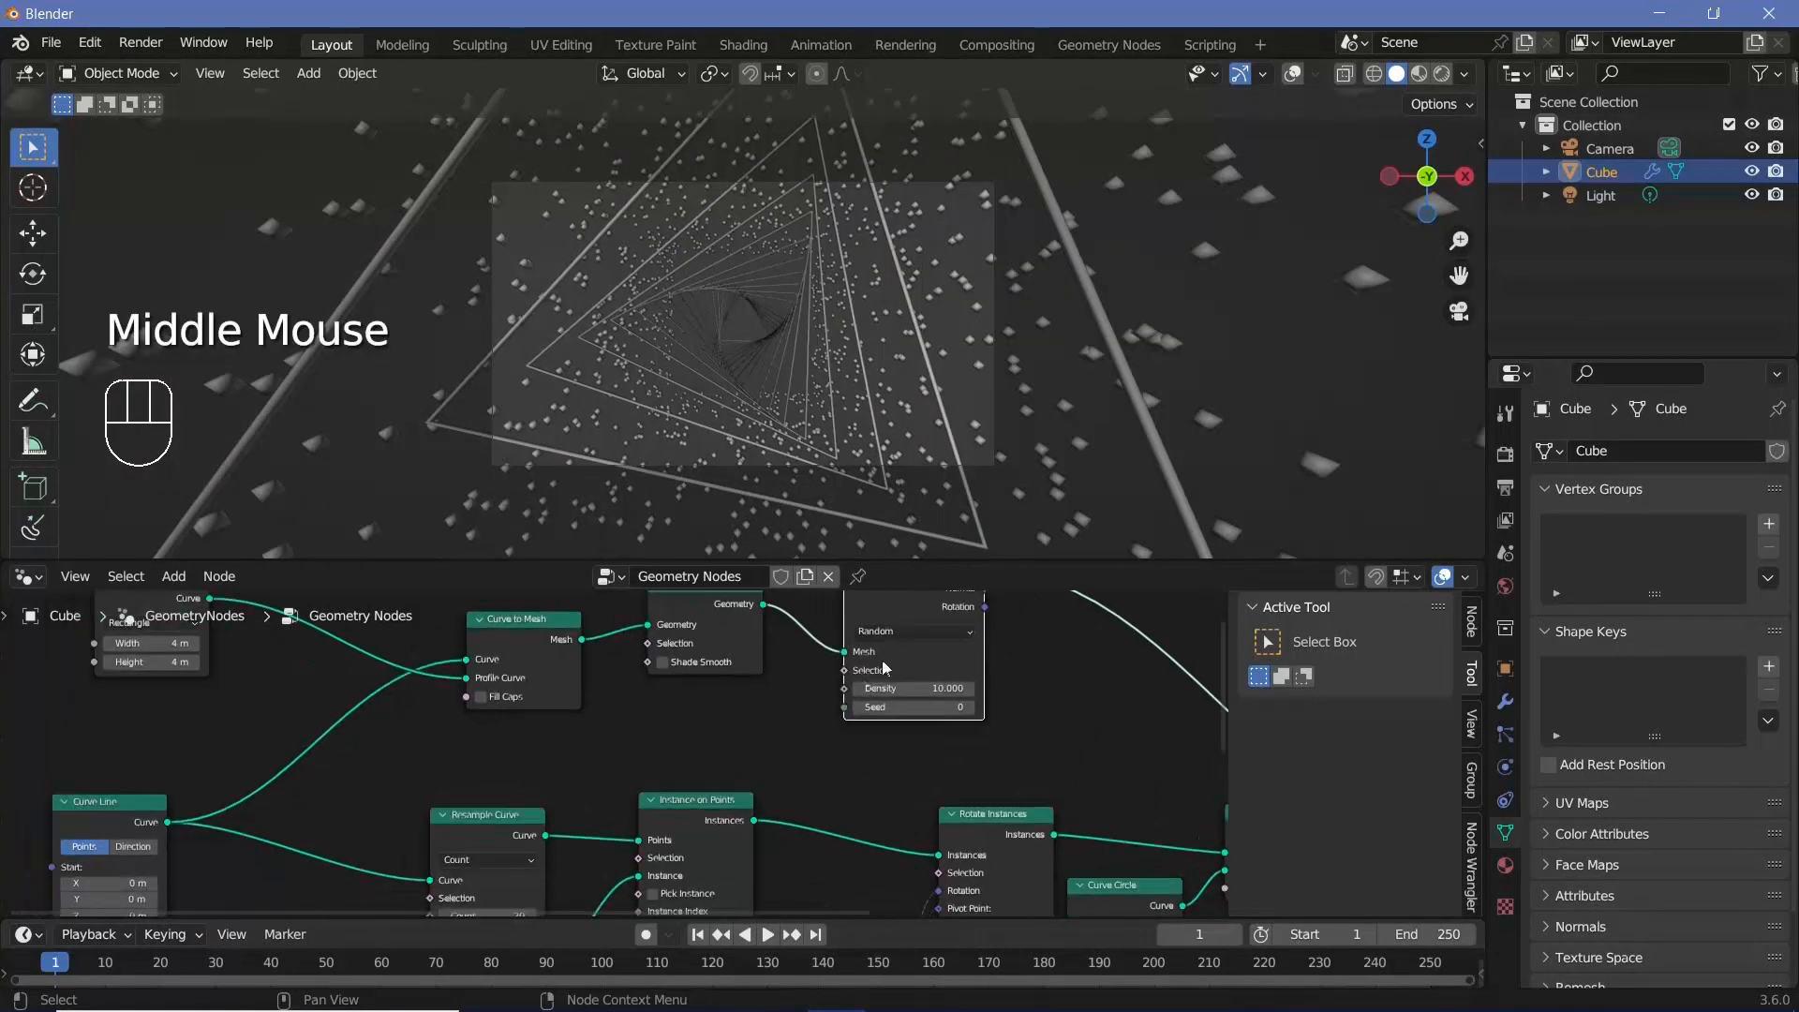
Insert an Instance on Points node after Distribute Points on Faces and space the nodes apart.
key(shift+a)
click(801, 497)
key(BackSpace)
key(BackSpace)
key(BackSpace)
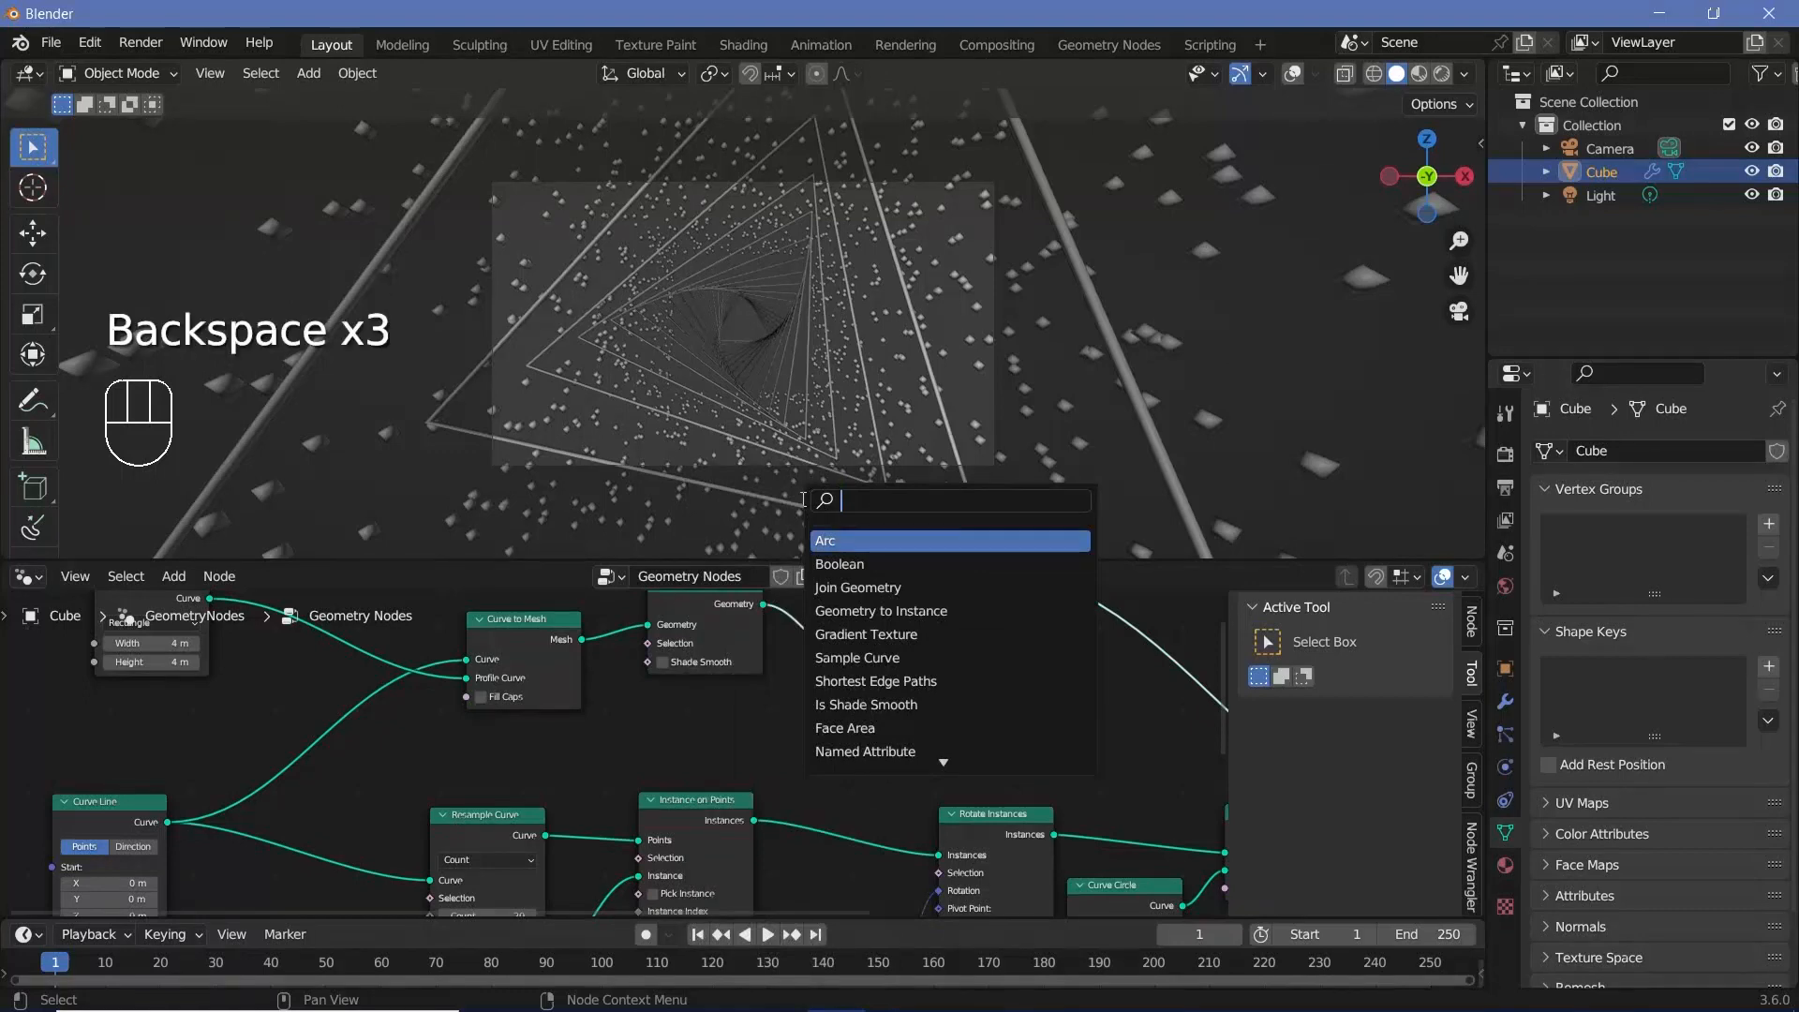
text(instance o)
key(Return)
click(1110, 596)
middle_drag(1008, 688, 885, 833)
drag(1021, 726, 1045, 683)
drag(783, 731, 726, 682)
middle_drag(873, 755, 868, 722)
Add a Cube node as the Instance input of Instance on Points, and connect the distributed points to its Points input.
key(shift+a)
click(798, 489)
text(c)
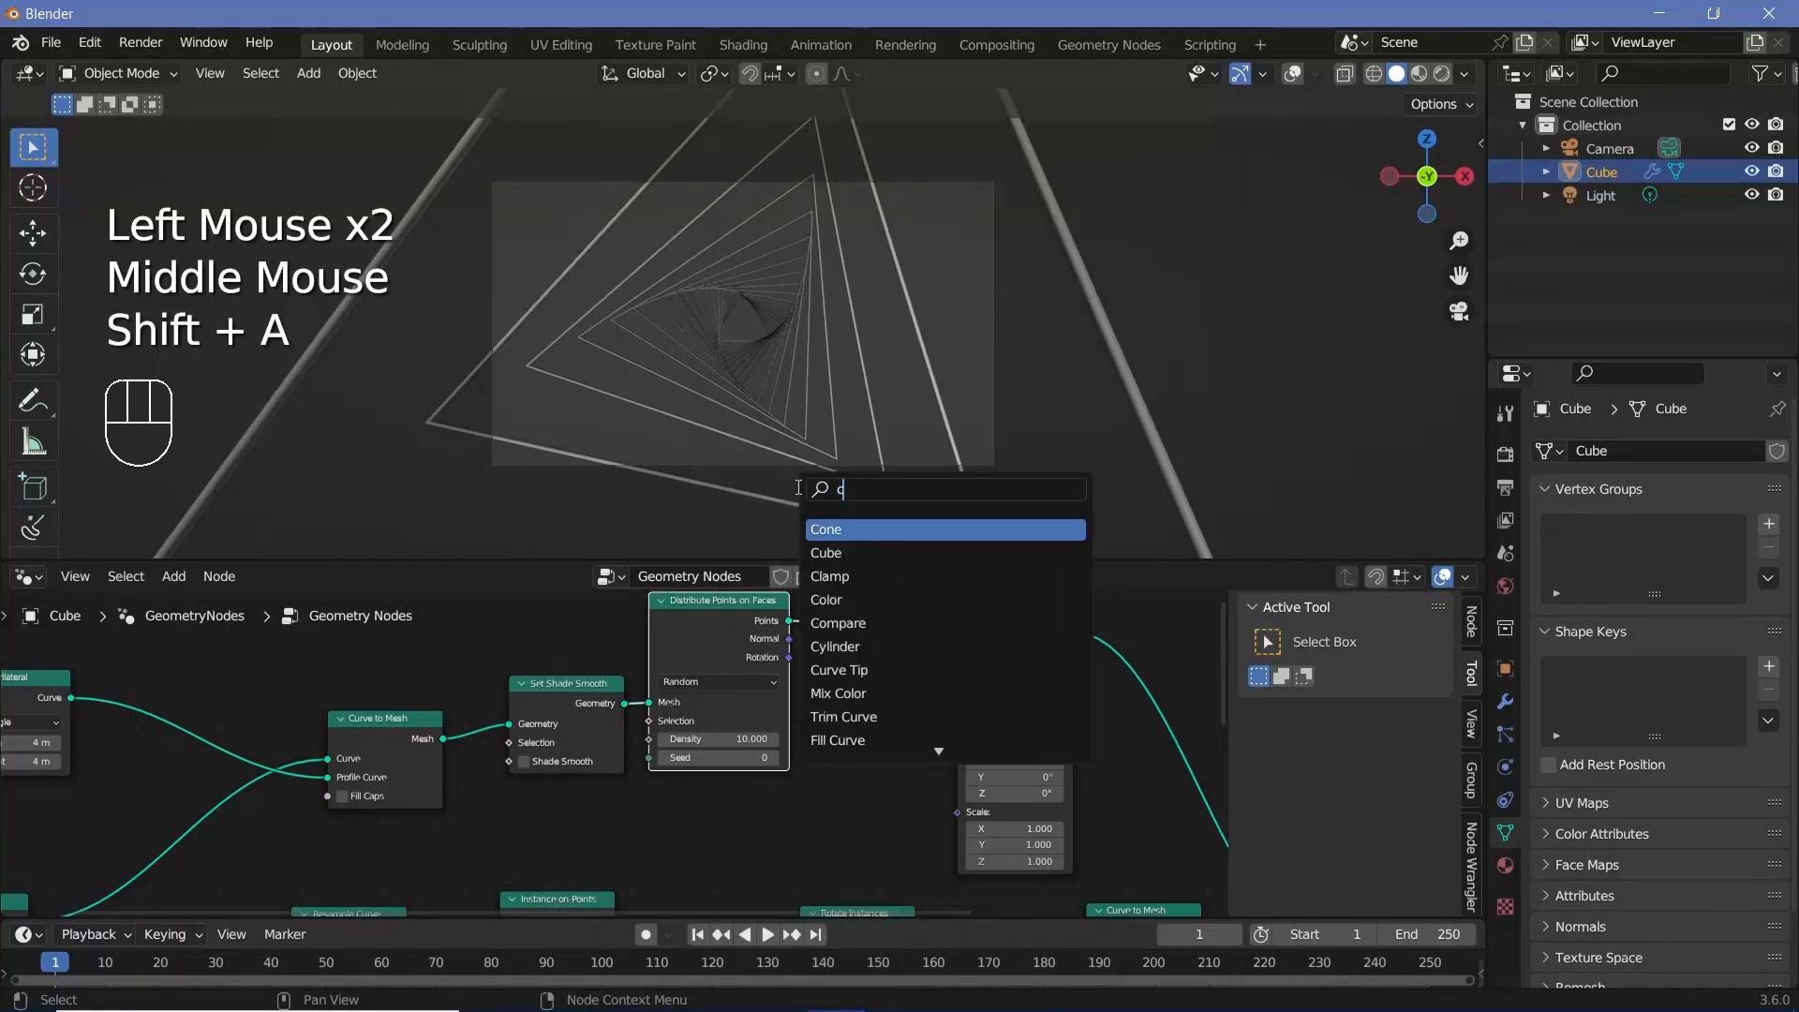
text(uve)
key(Return)
click(918, 677)
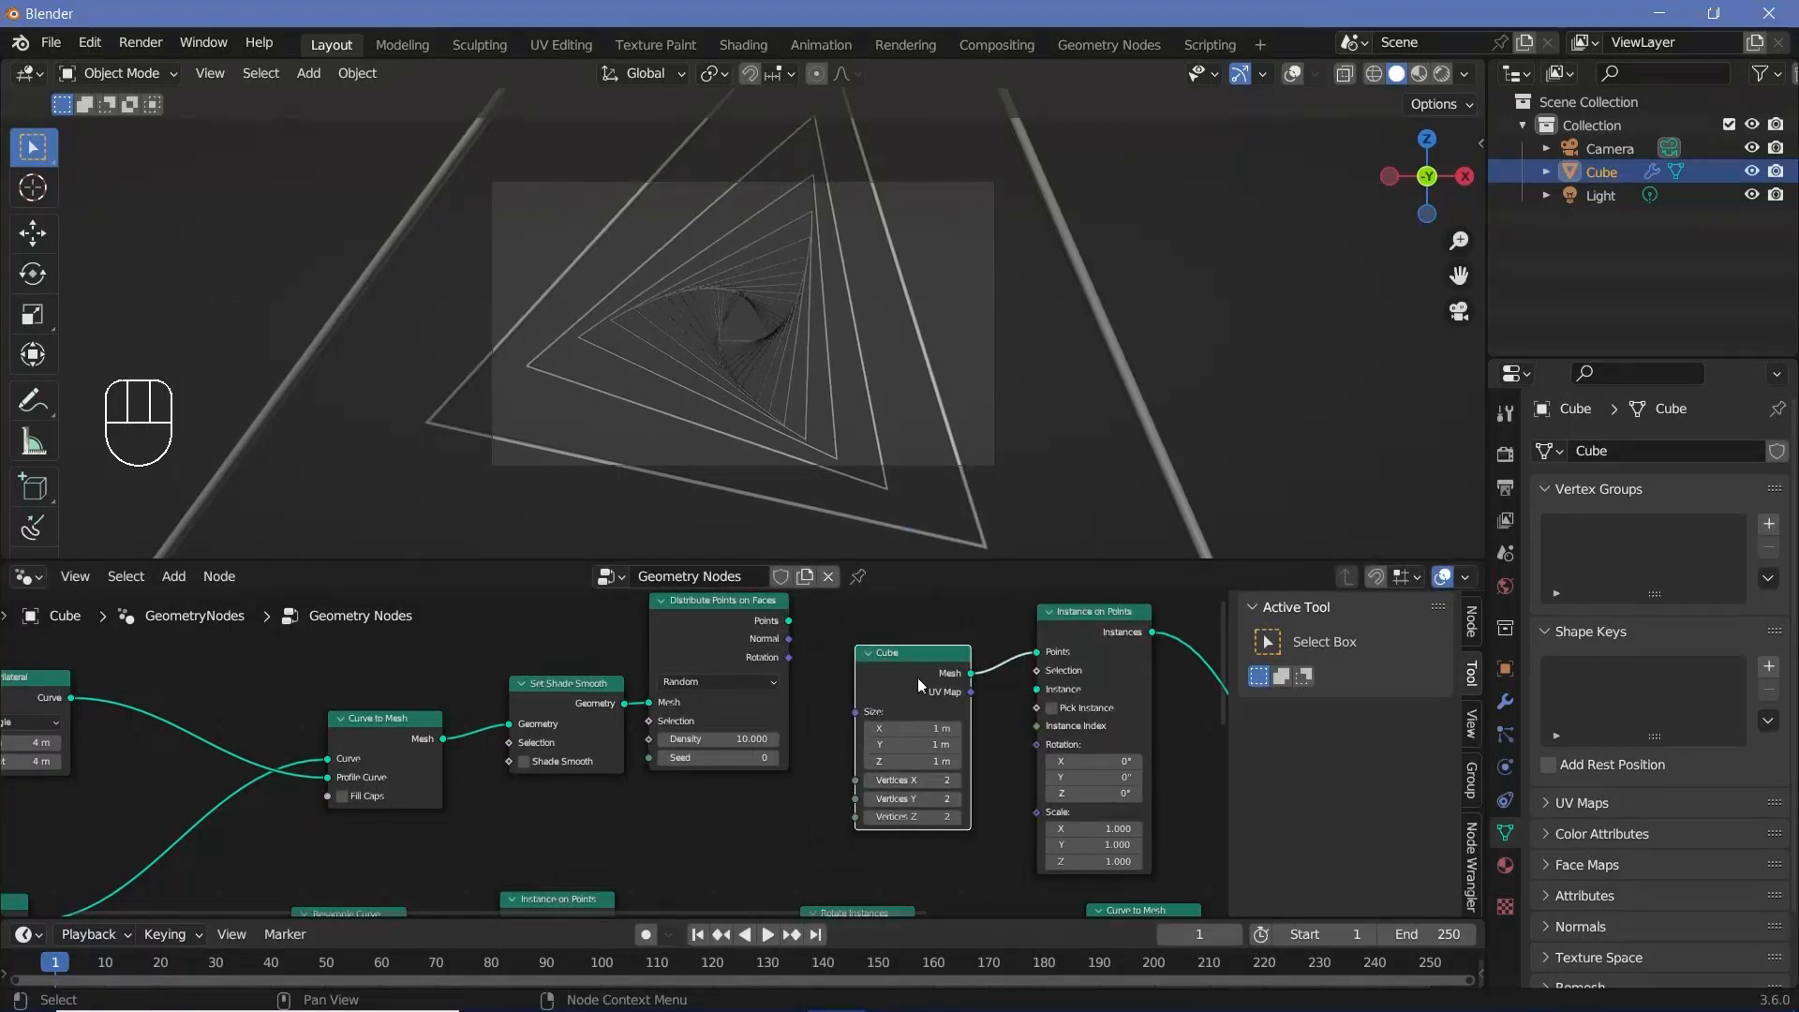
drag(789, 620, 1037, 652)
drag(971, 673, 888, 693)
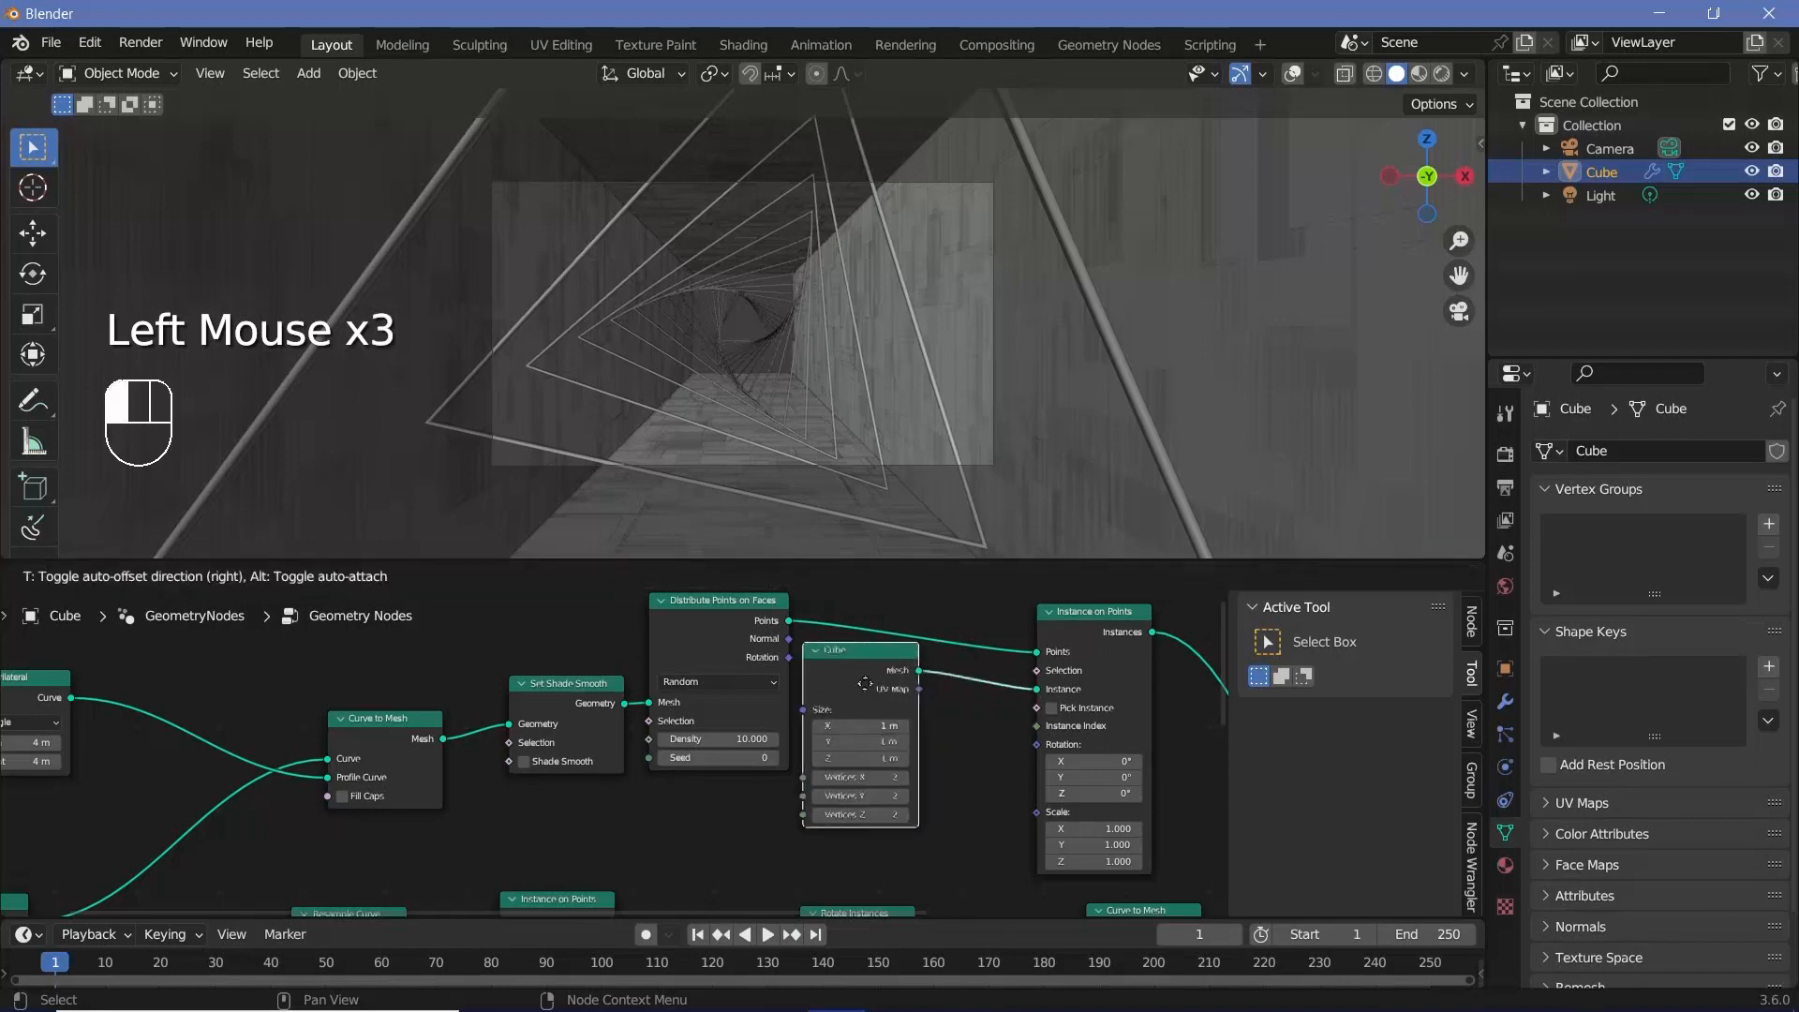
middle_drag(887, 692, 756, 717)
drag(975, 665, 931, 643)
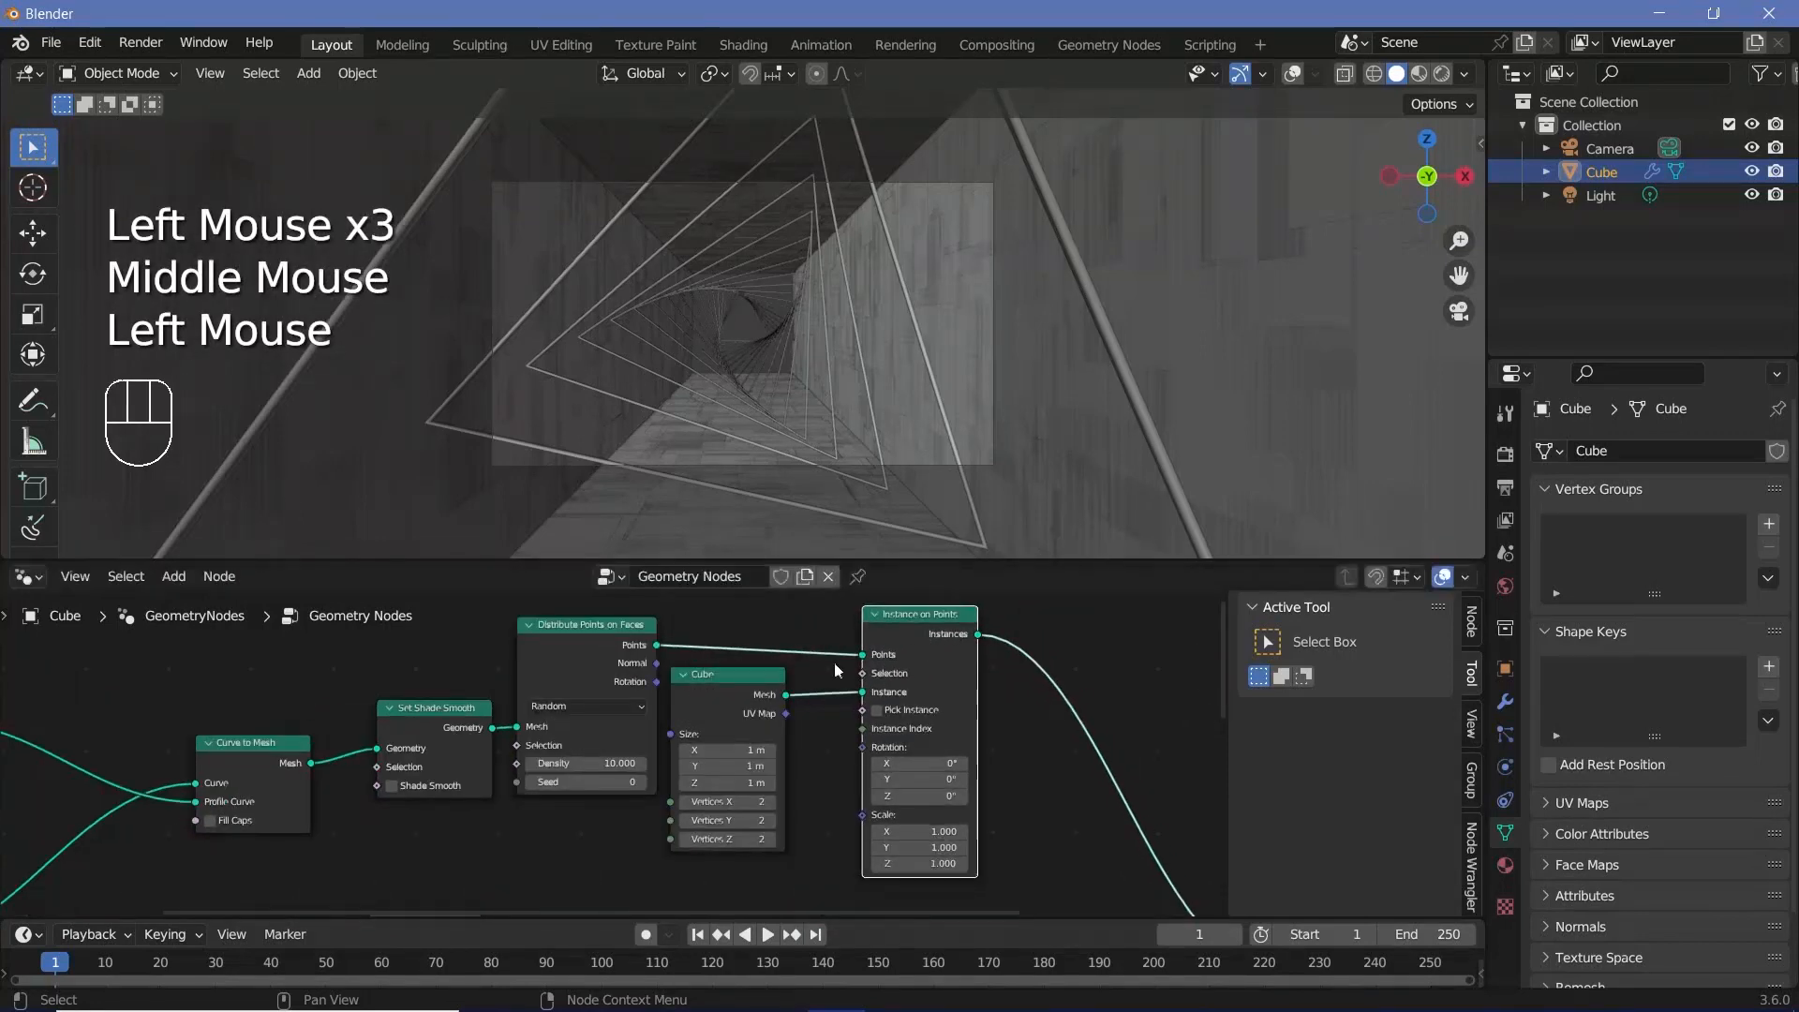
Add a Random Value node above the instancing nodes and set its data type to Vector.
middle_drag(837, 669, 936, 768)
key(shift+a)
text(random)
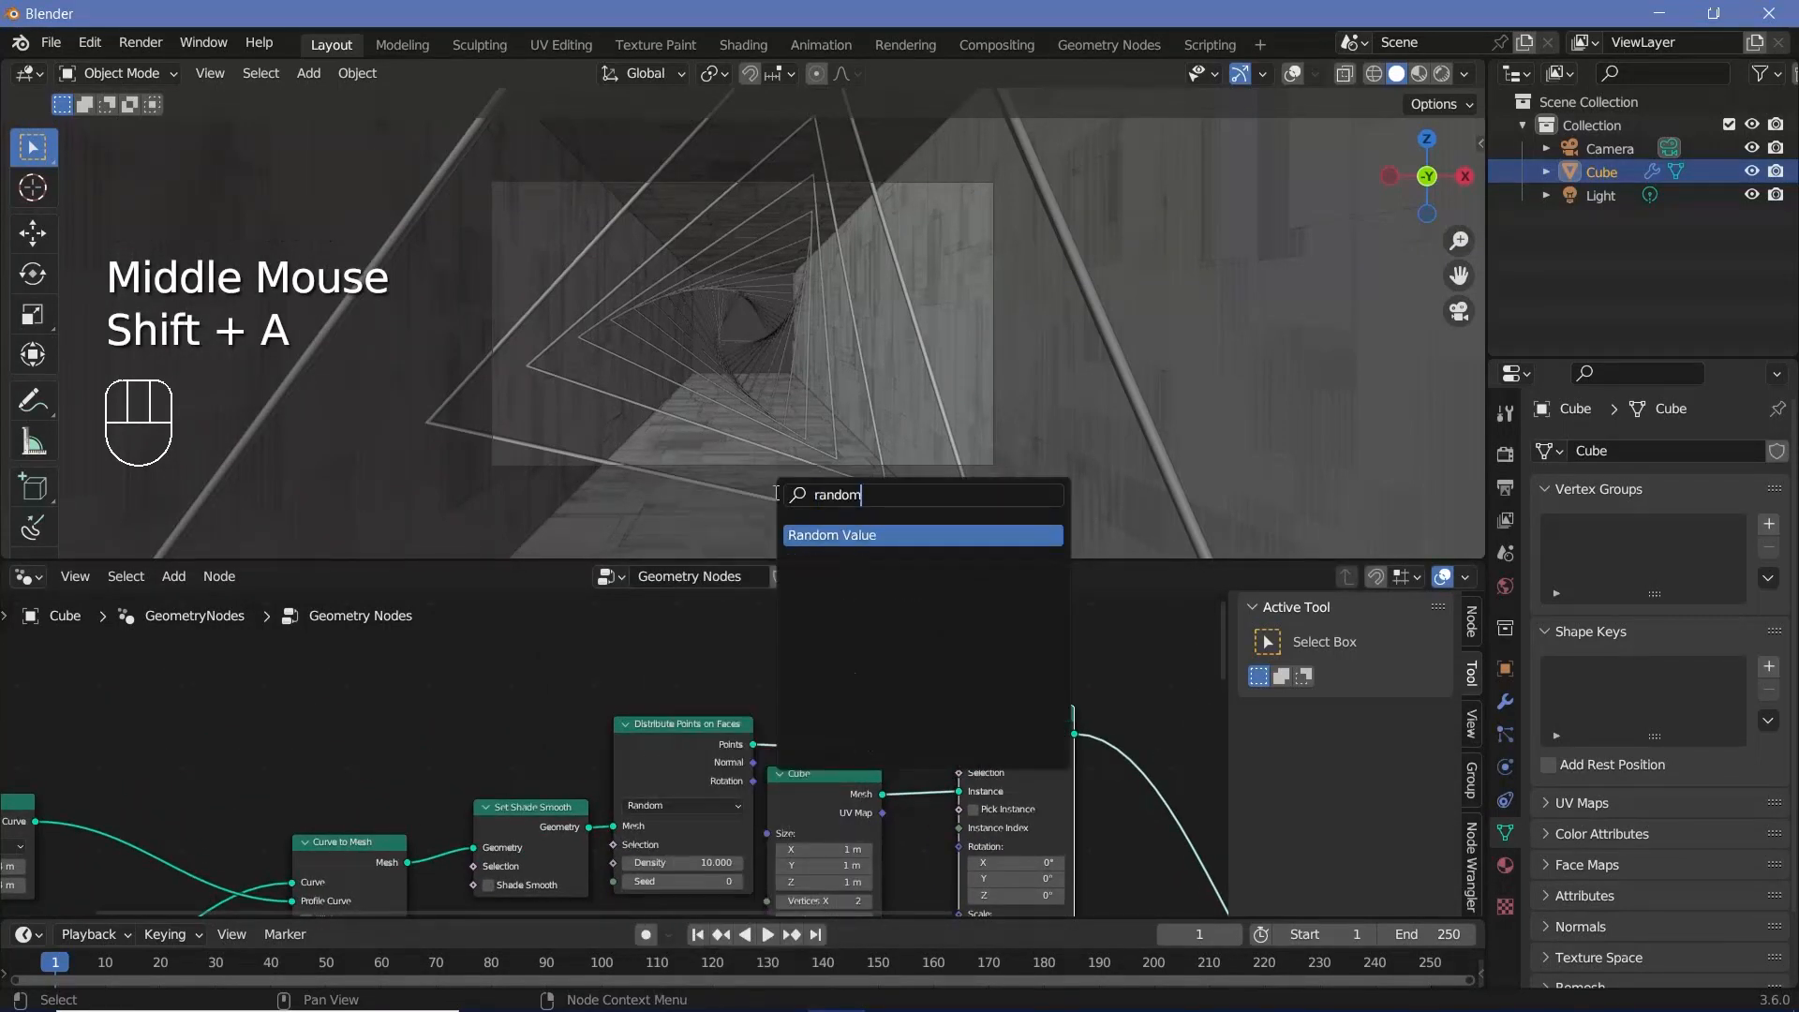
key(Return)
click(843, 610)
middle_drag(844, 610, 851, 726)
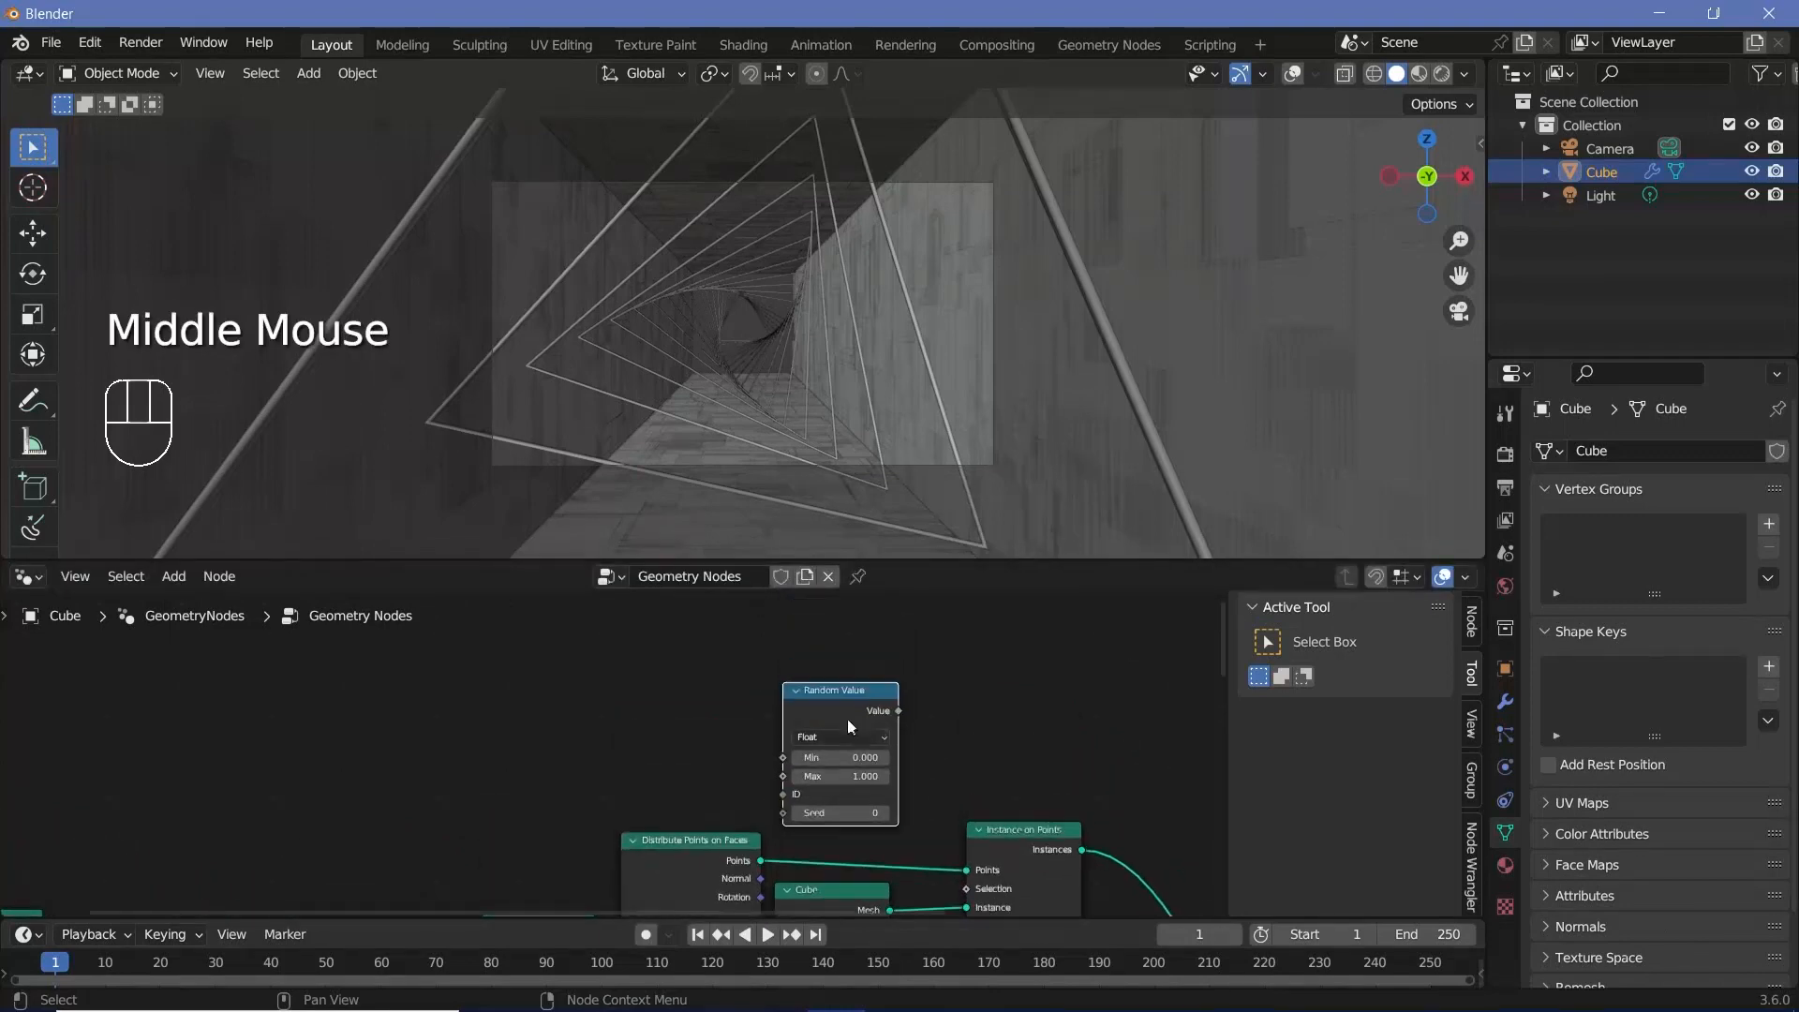
drag(847, 714, 831, 664)
click(835, 687)
click(830, 743)
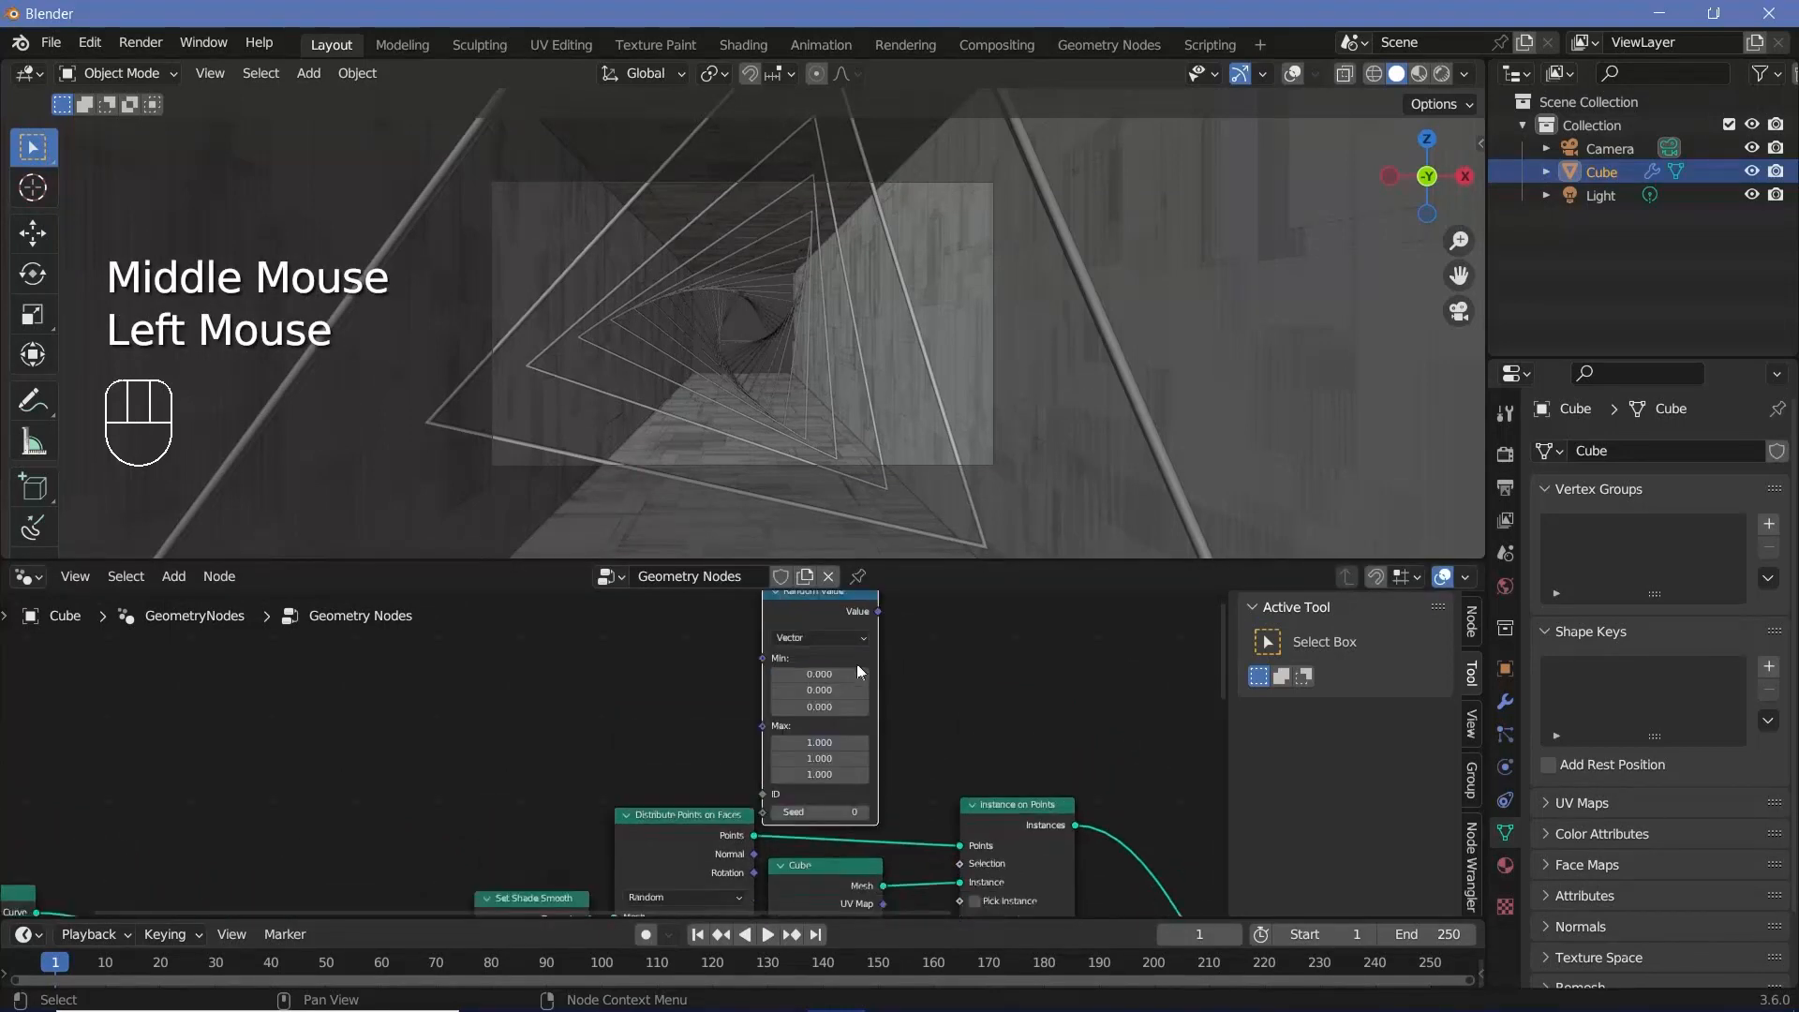
middle_drag(846, 720, 857, 682)
Set all three Min values of the Random Value node to 0.2 and connect it to the Scale of Instance on Points.
drag(900, 701, 901, 750)
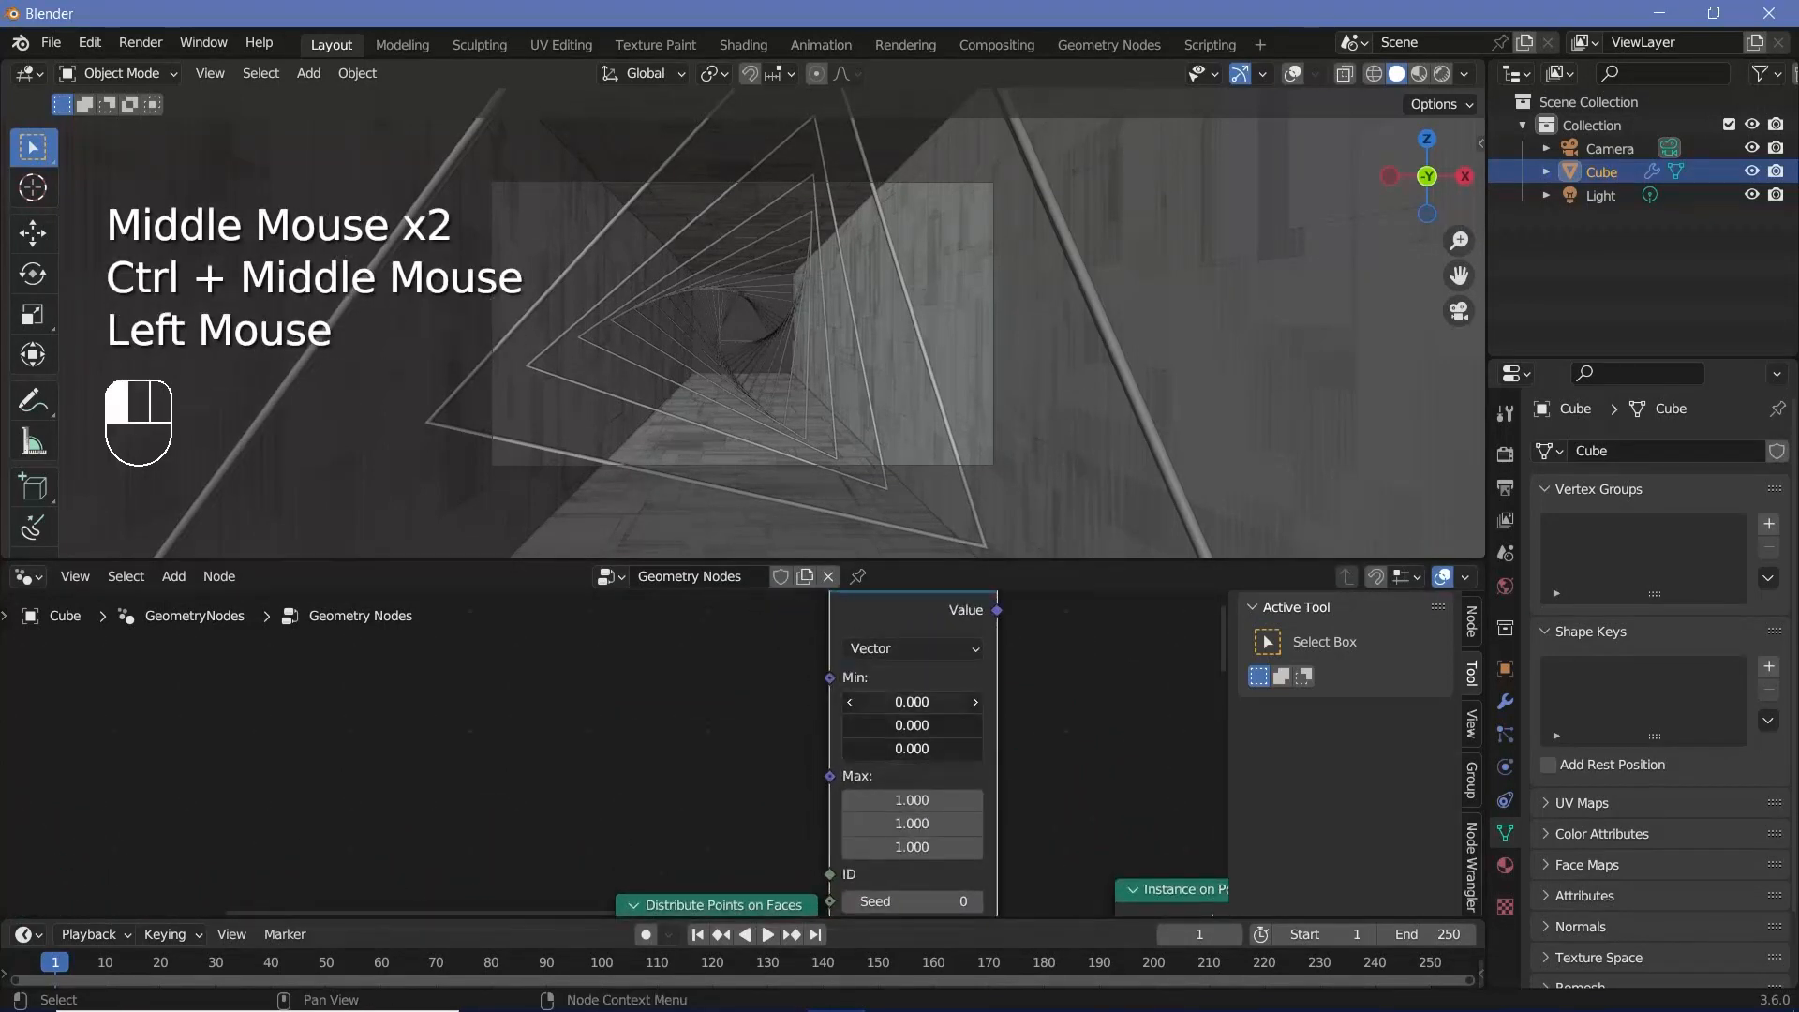
text(0.2)
key(Return)
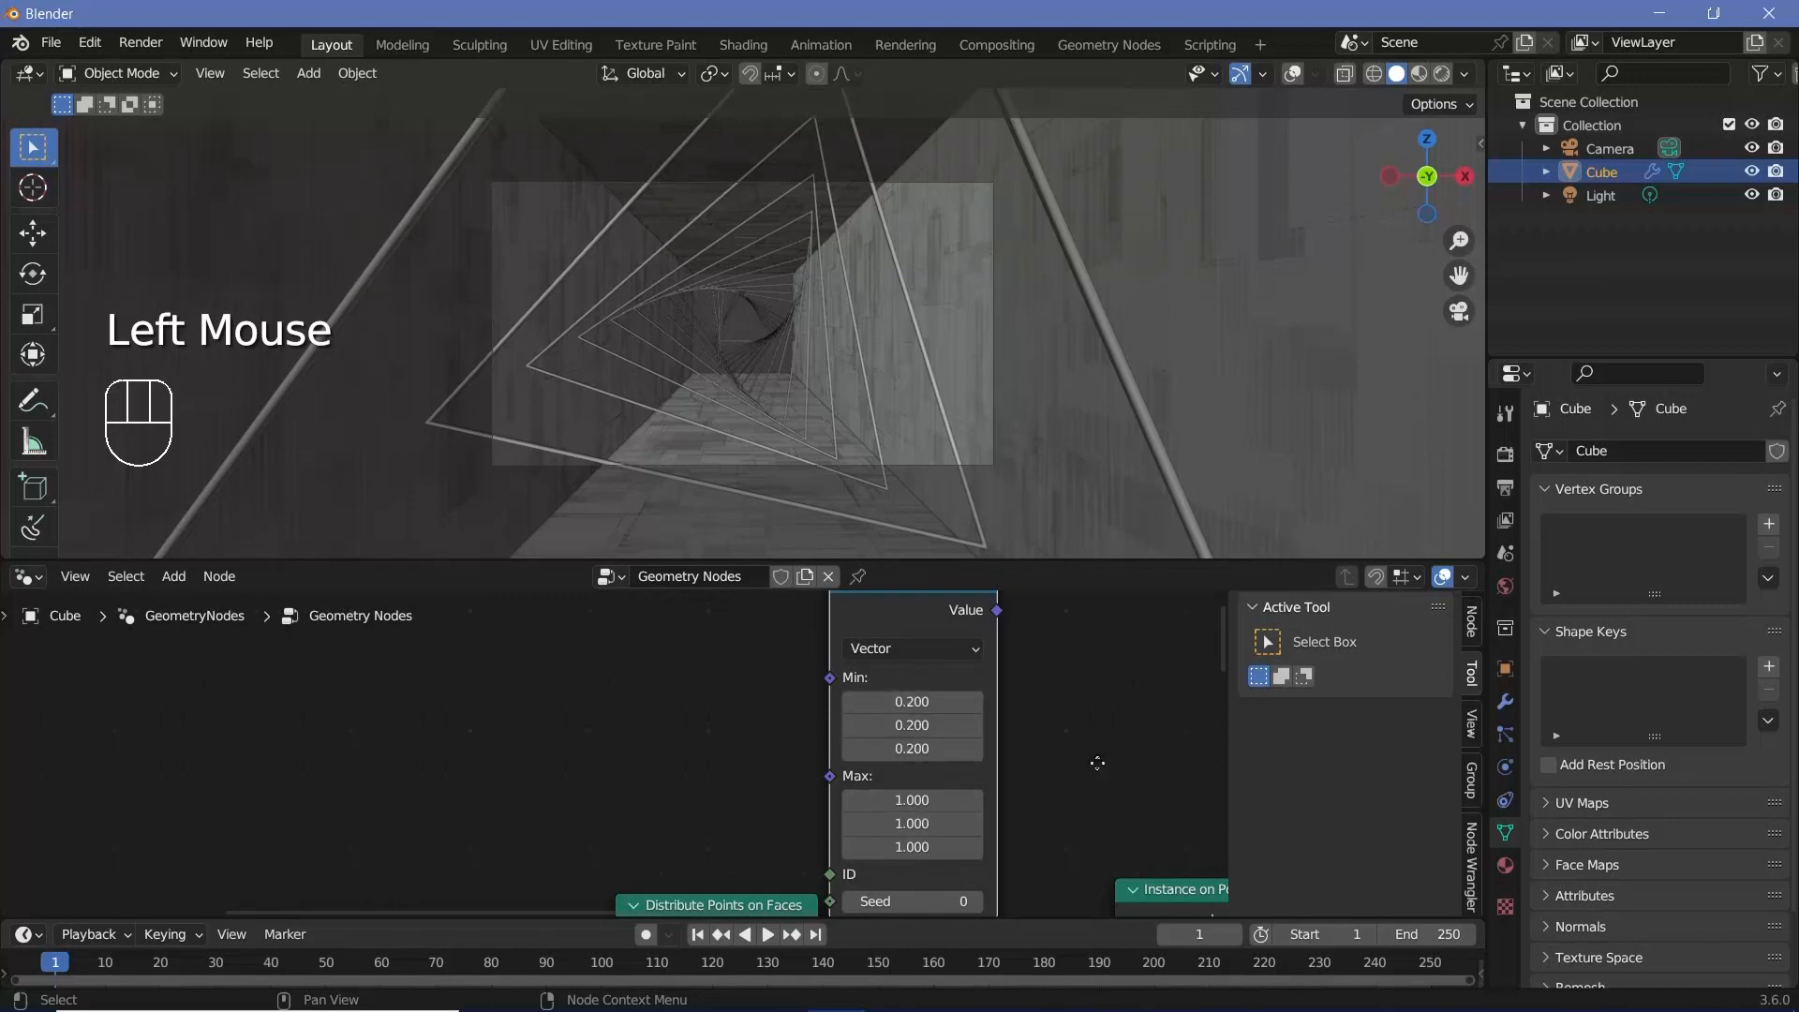
middle_drag(1097, 763, 912, 784)
drag(812, 630, 931, 847)
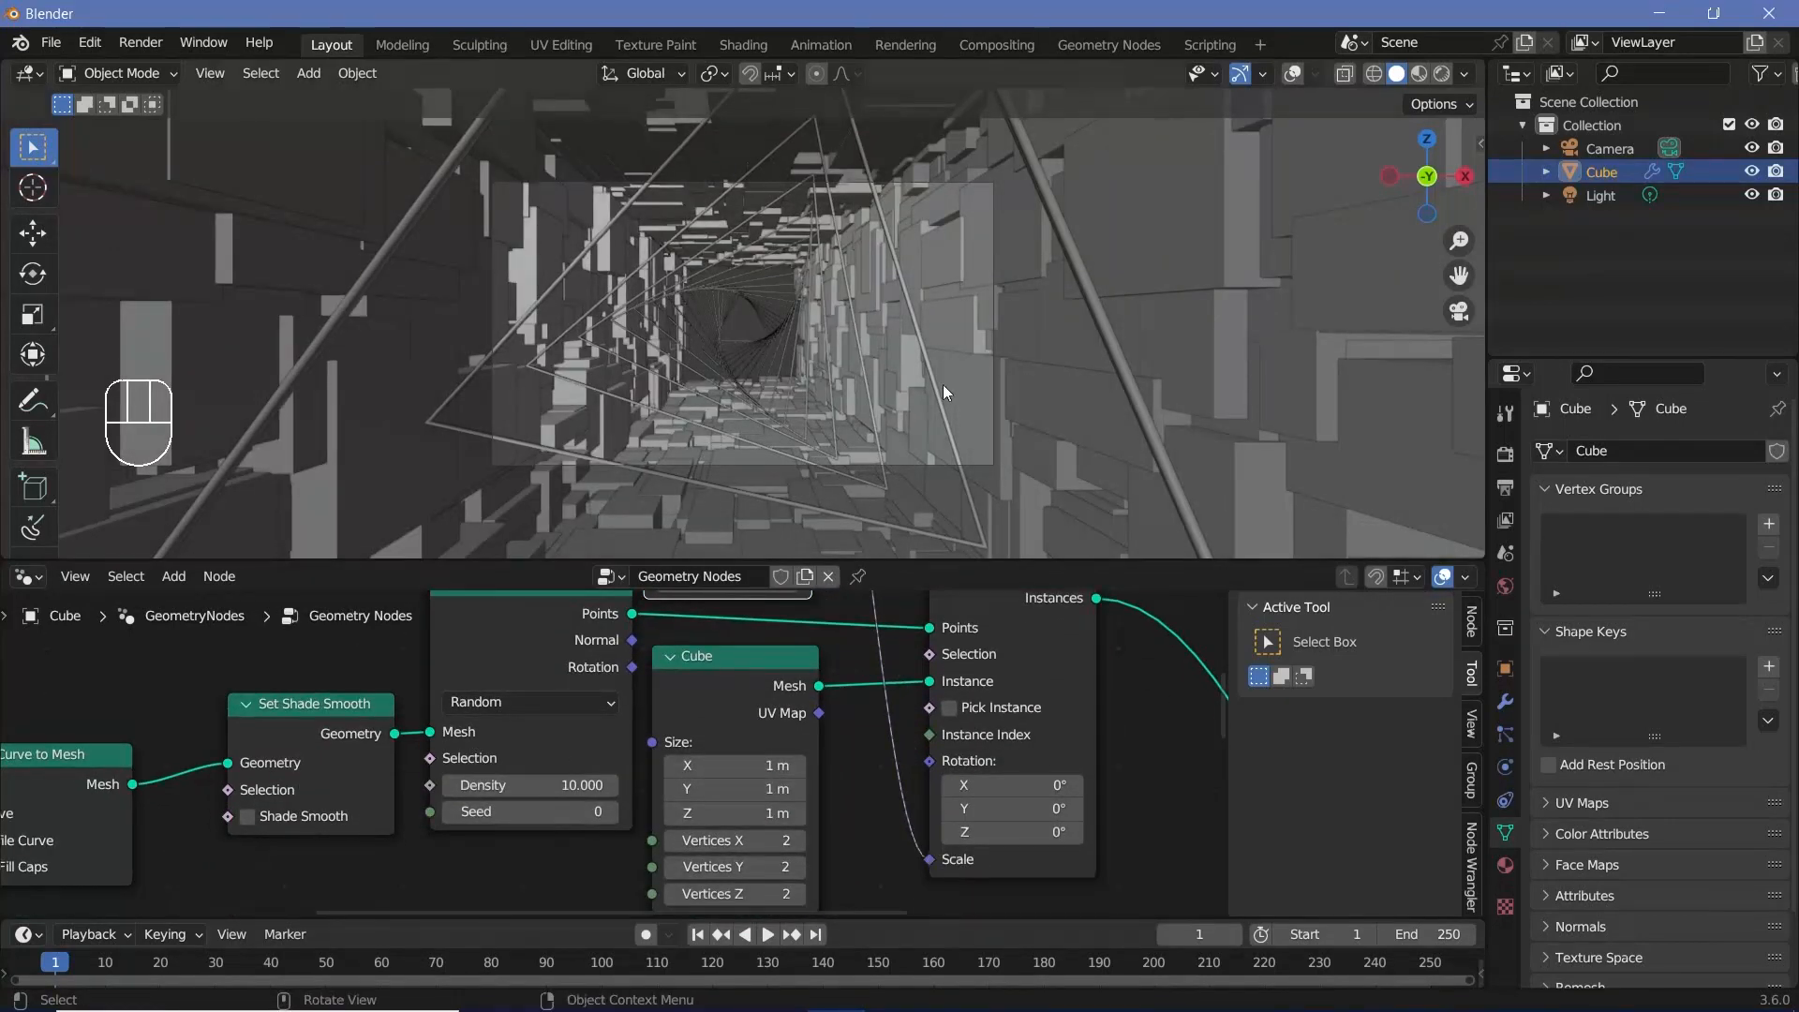
Go back one frame and add a Mesh to Volume node above the upper node chain.
key(Left)
ctrl+middle_drag(750, 848, 813, 691)
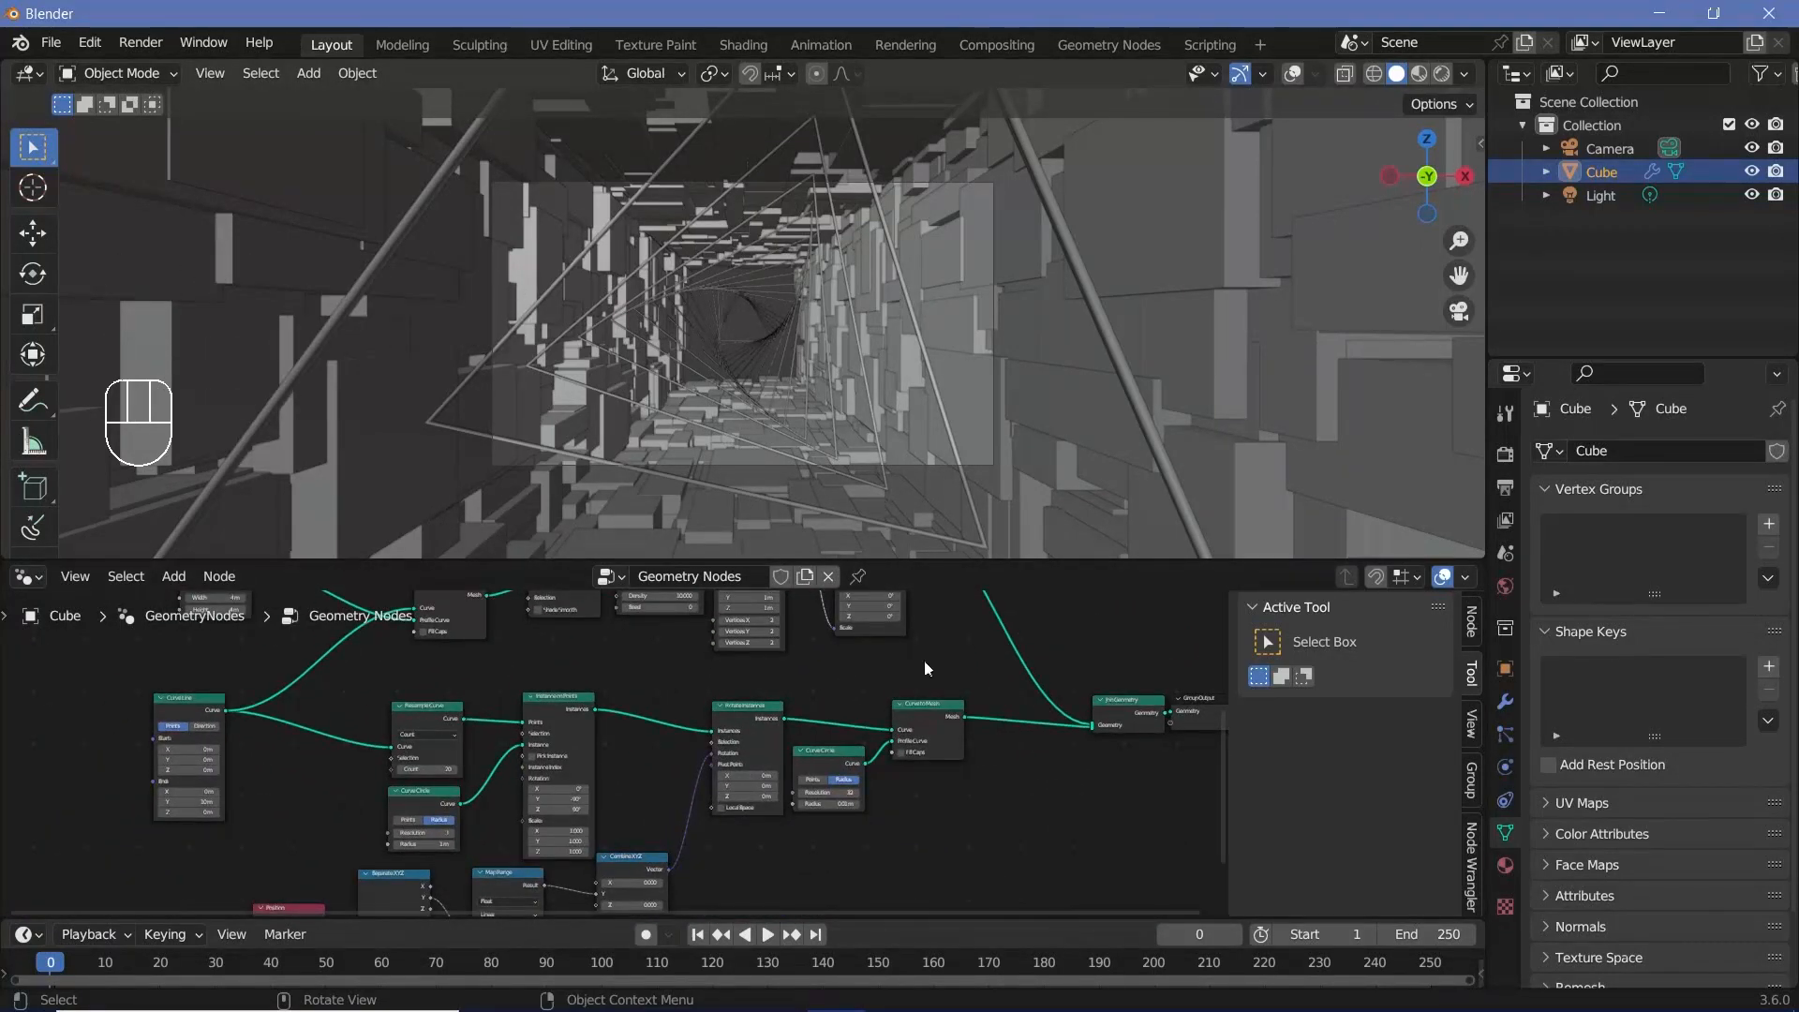
ctrl+middle_drag(904, 786, 843, 711)
key(shift+a)
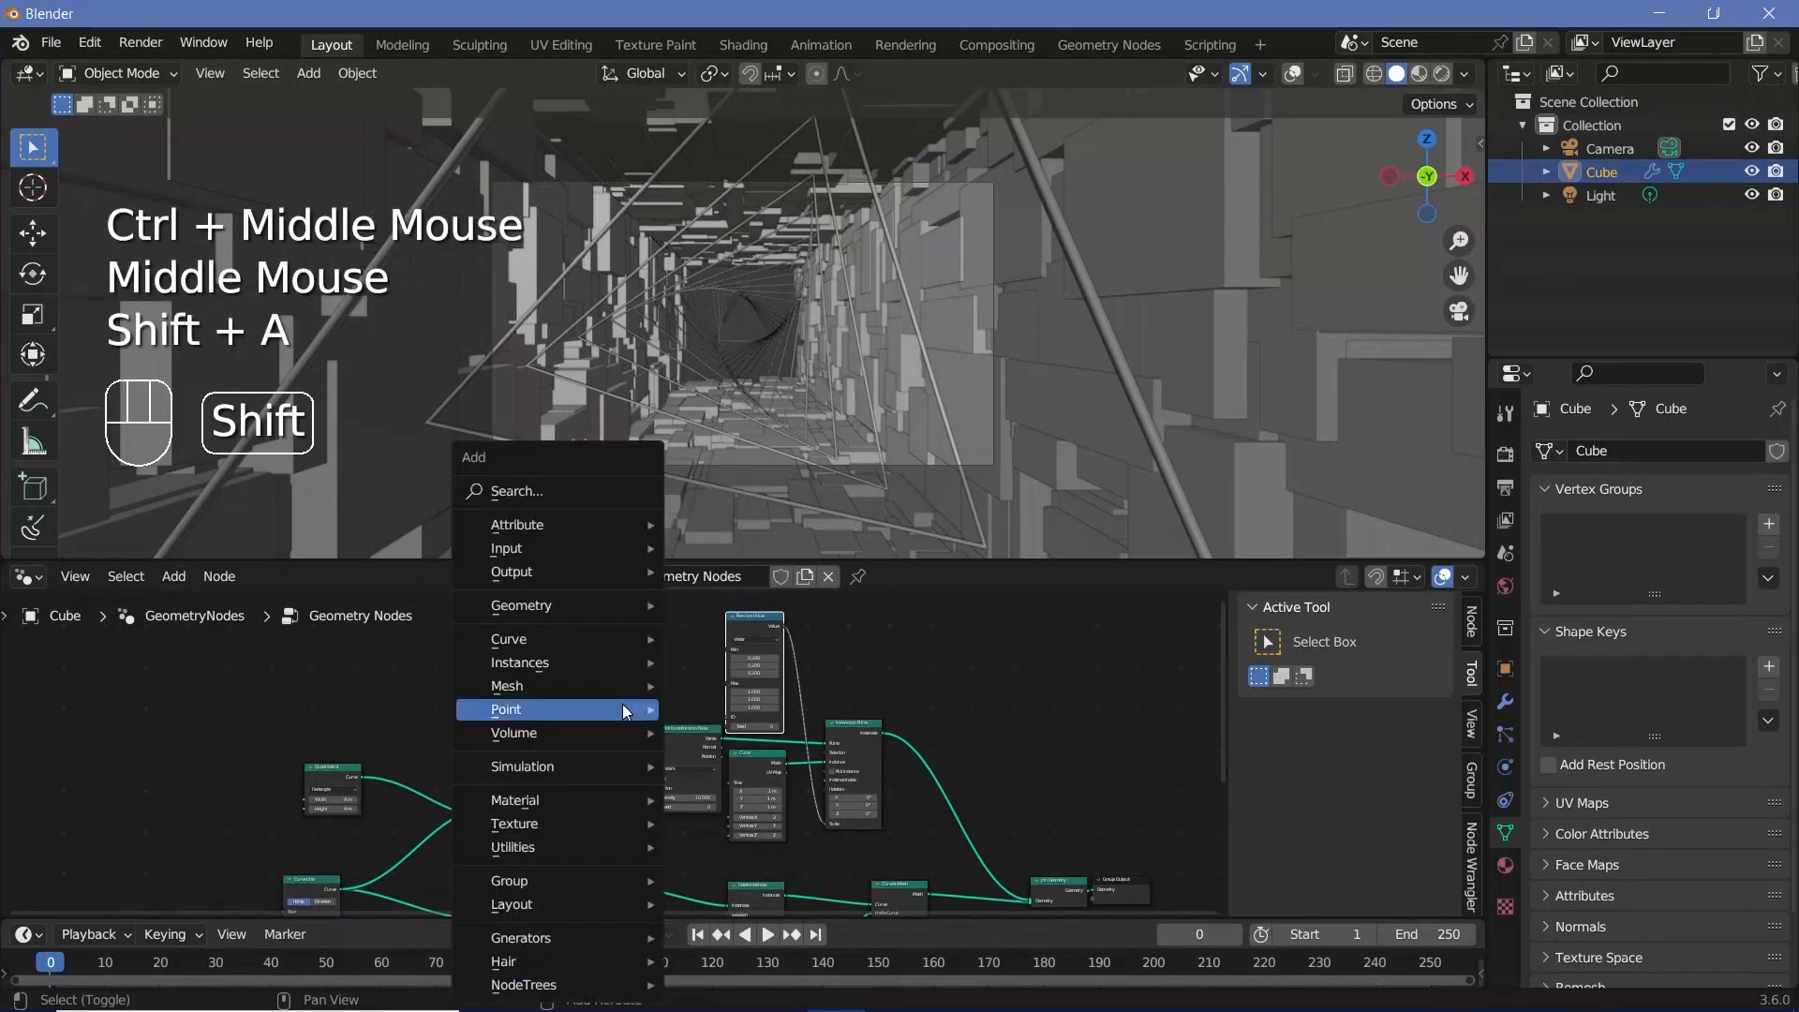
click(555, 491)
text(m)
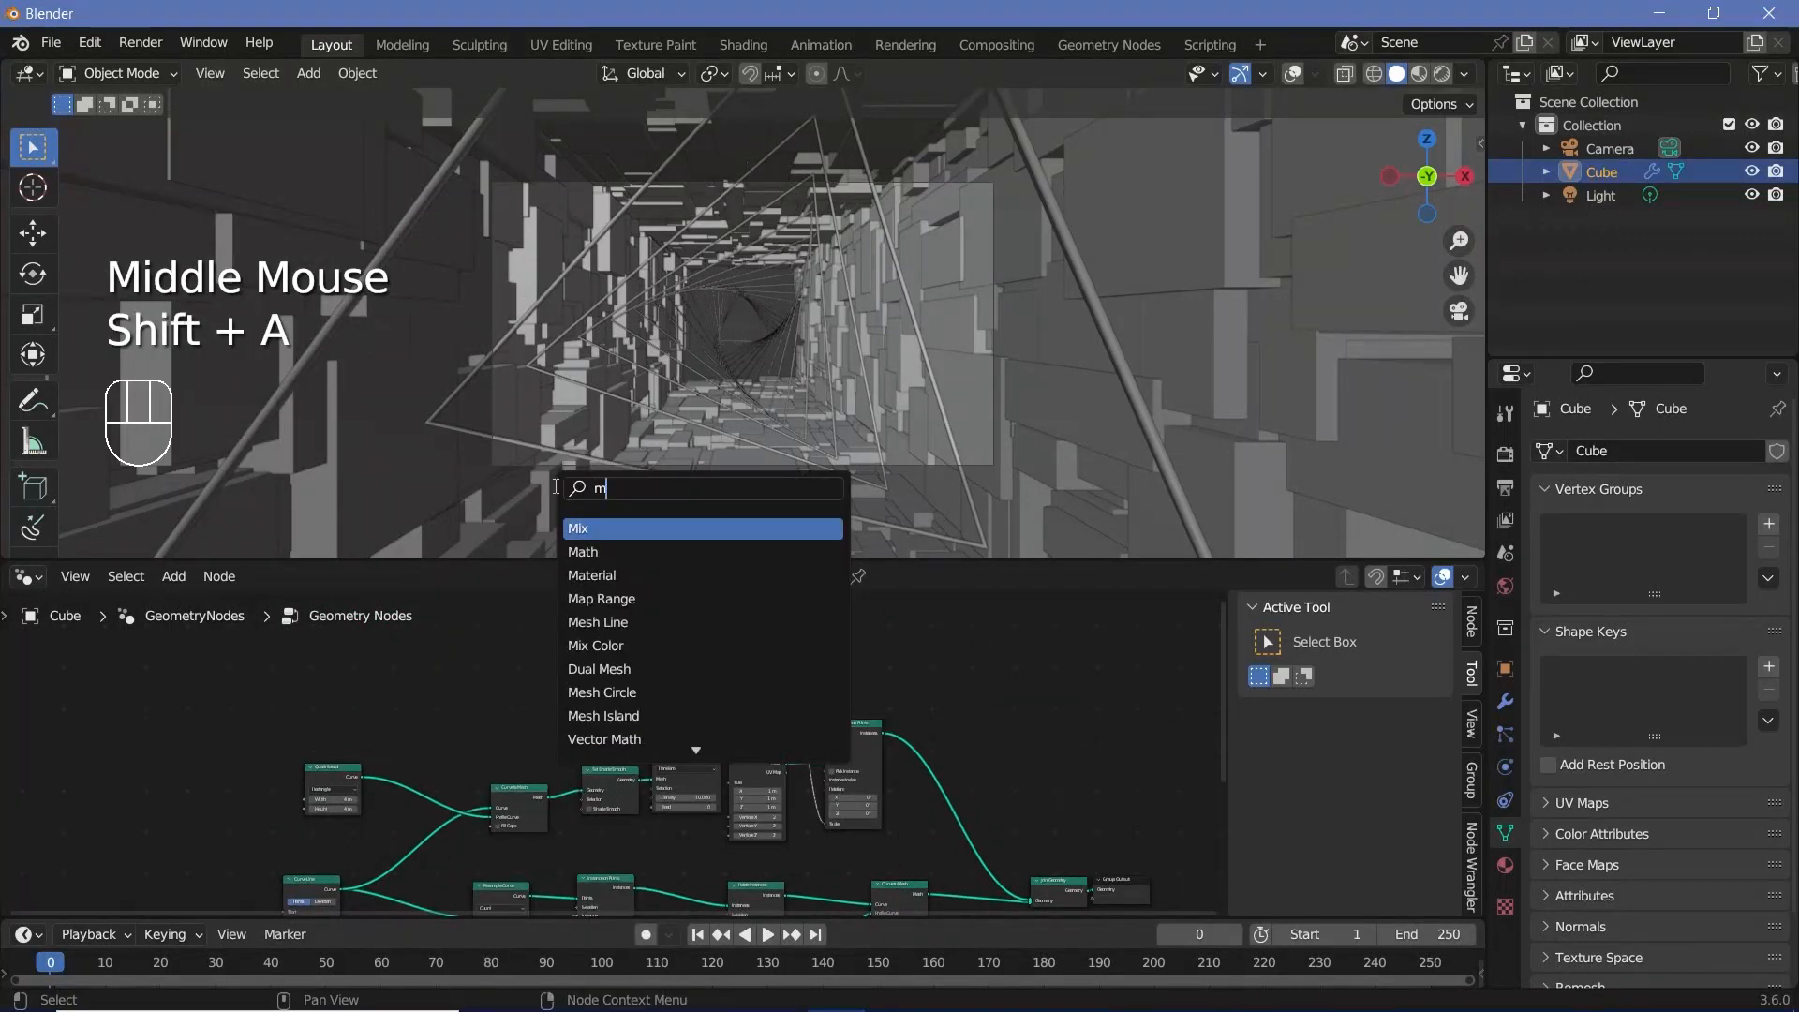
key(Return)
click(647, 669)
Connect the upper Curve to Mesh output to the Mesh to Volume node and its Volume output to Join Geometry.
ctrl+middle_drag(646, 669, 647, 878)
middle_drag(623, 816, 676, 744)
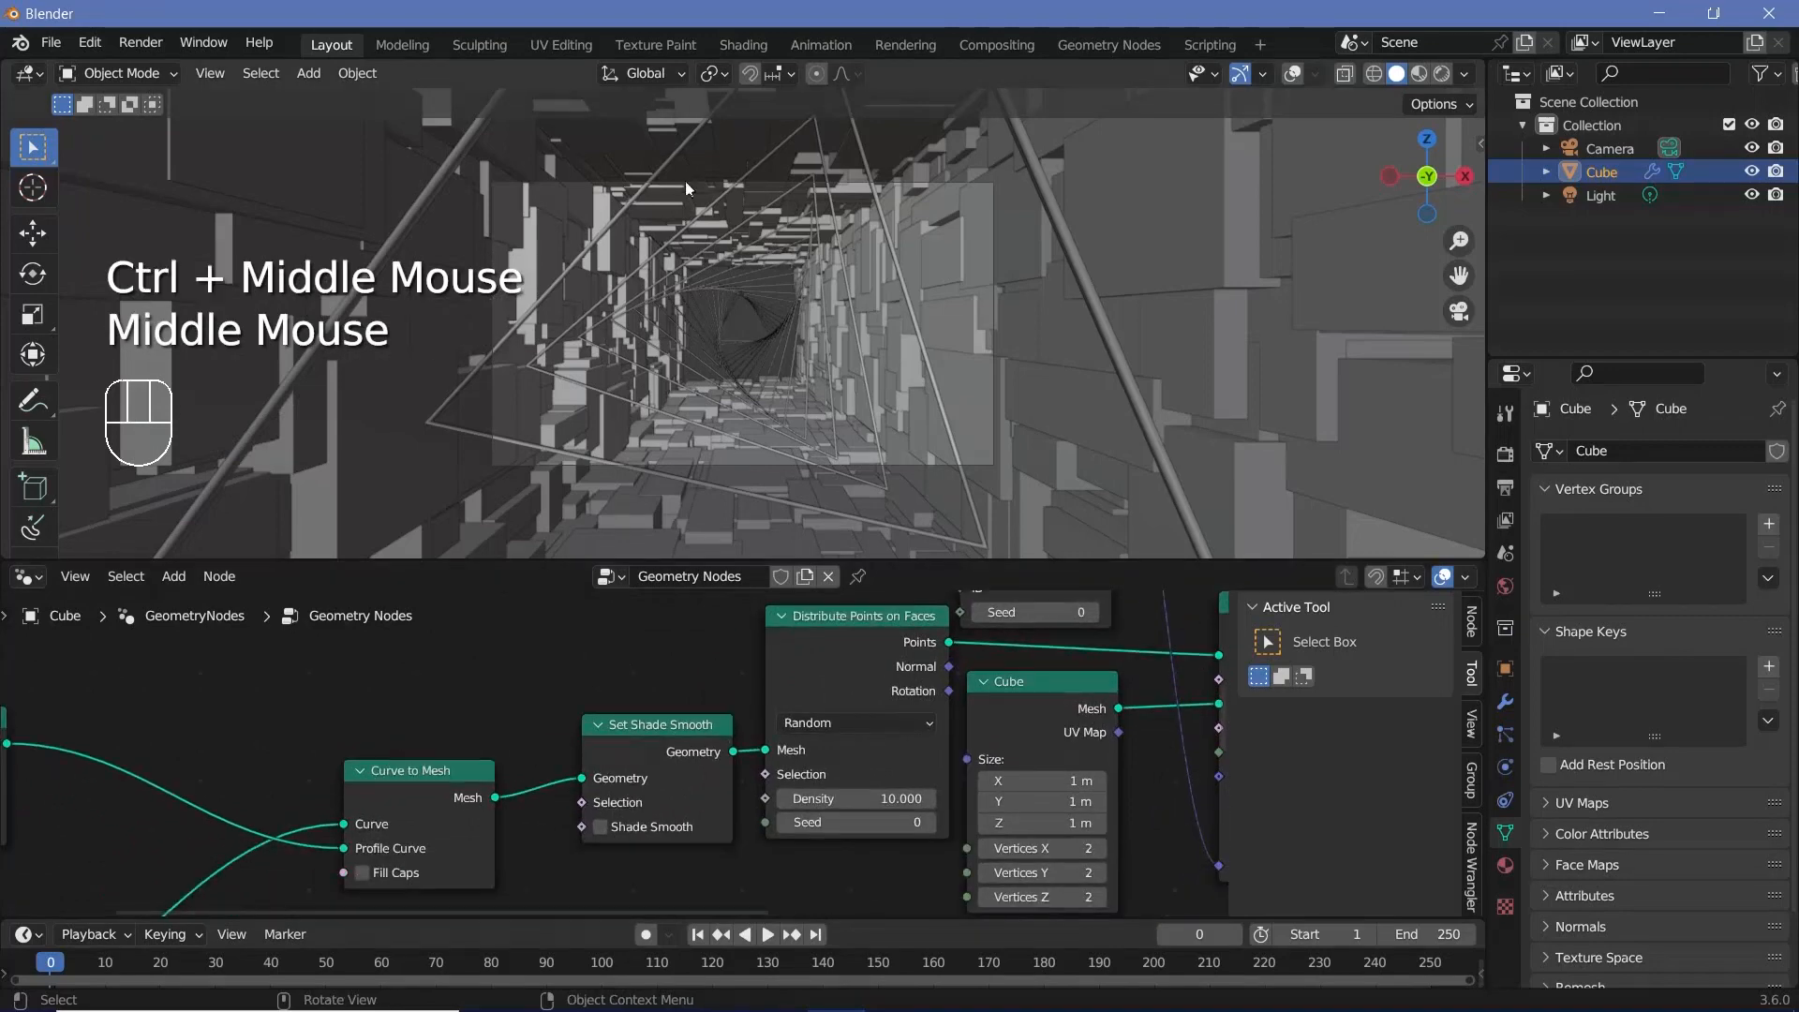
click(444, 818)
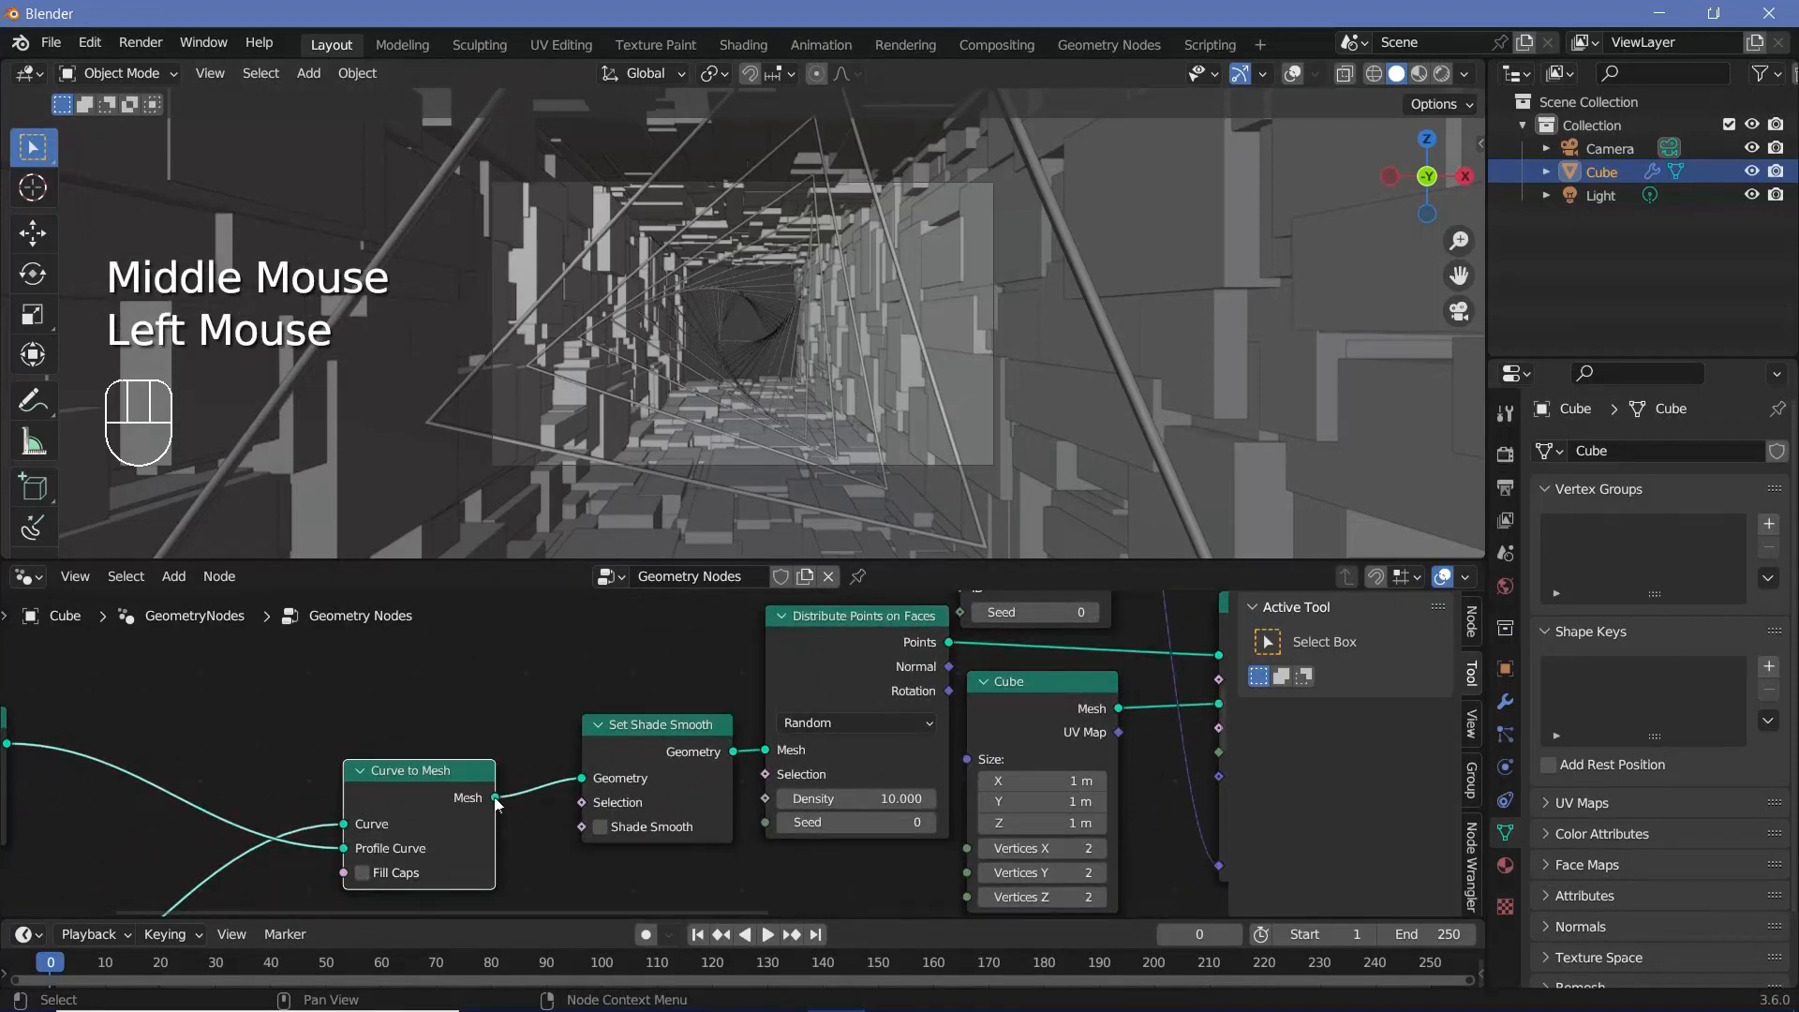
drag(496, 797, 638, 765)
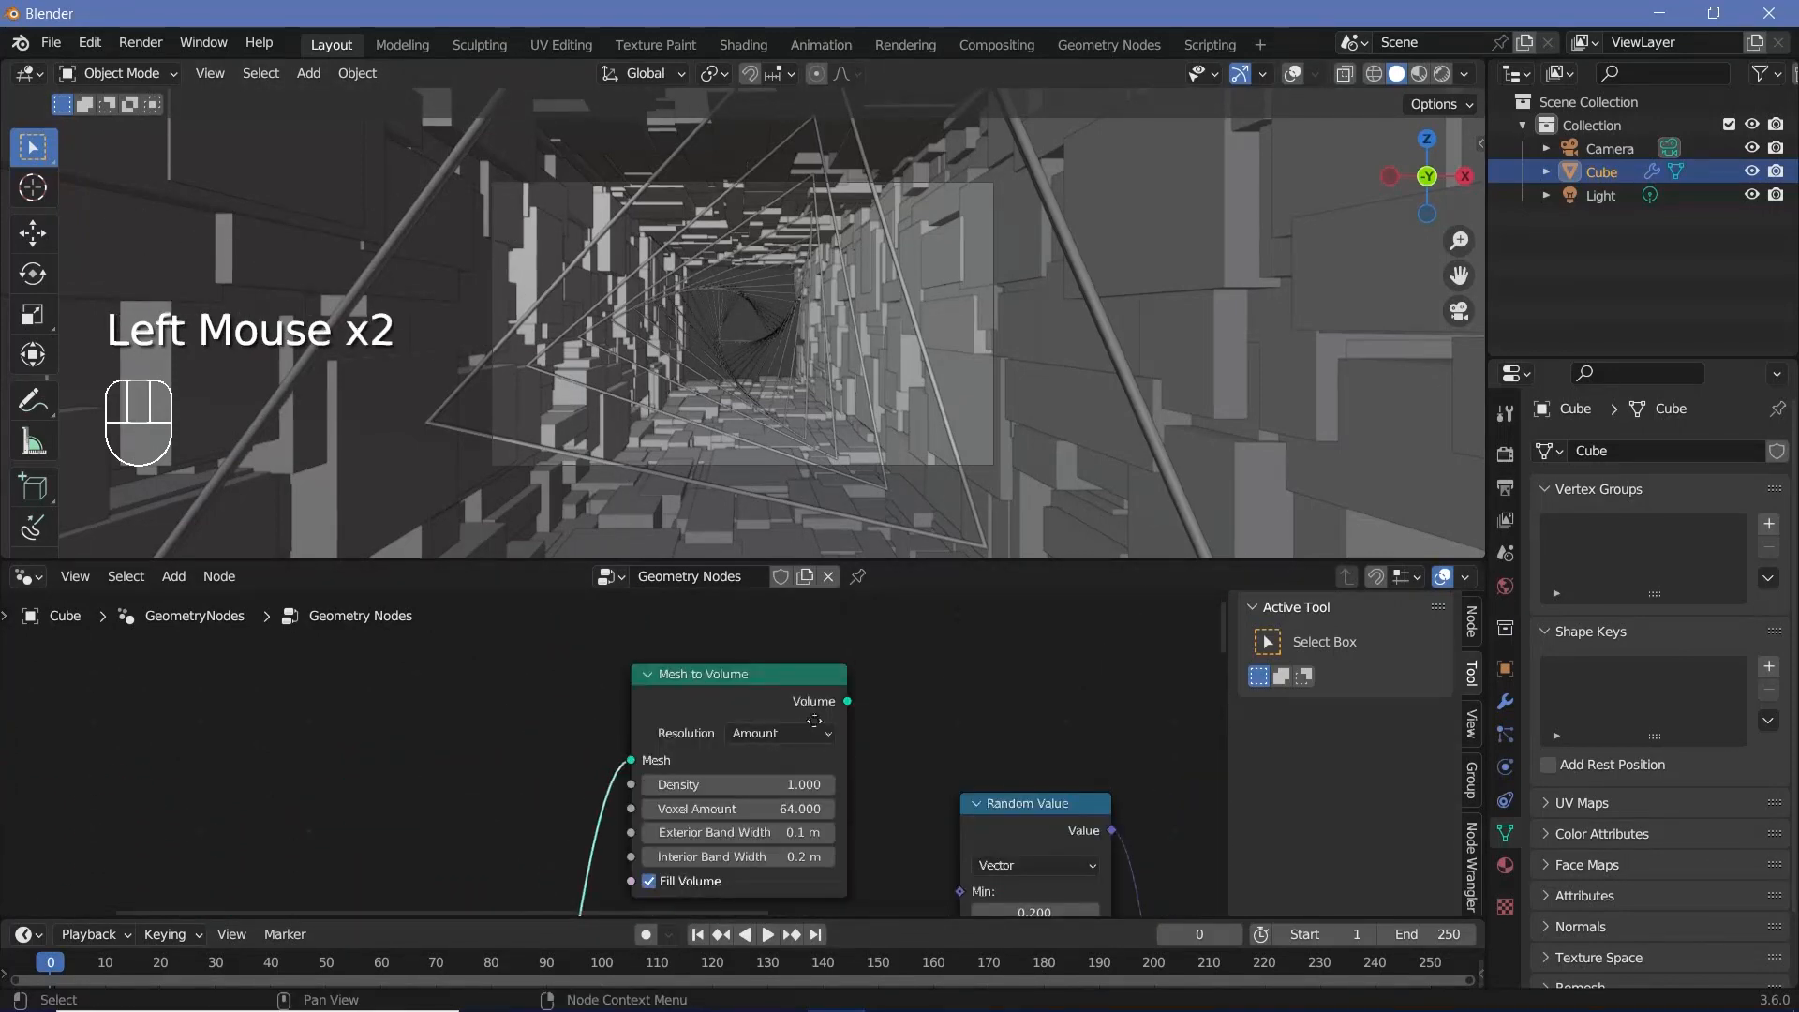
middle_drag(843, 704, 600, 665)
drag(599, 664, 704, 728)
middle_drag(707, 731, 315, 877)
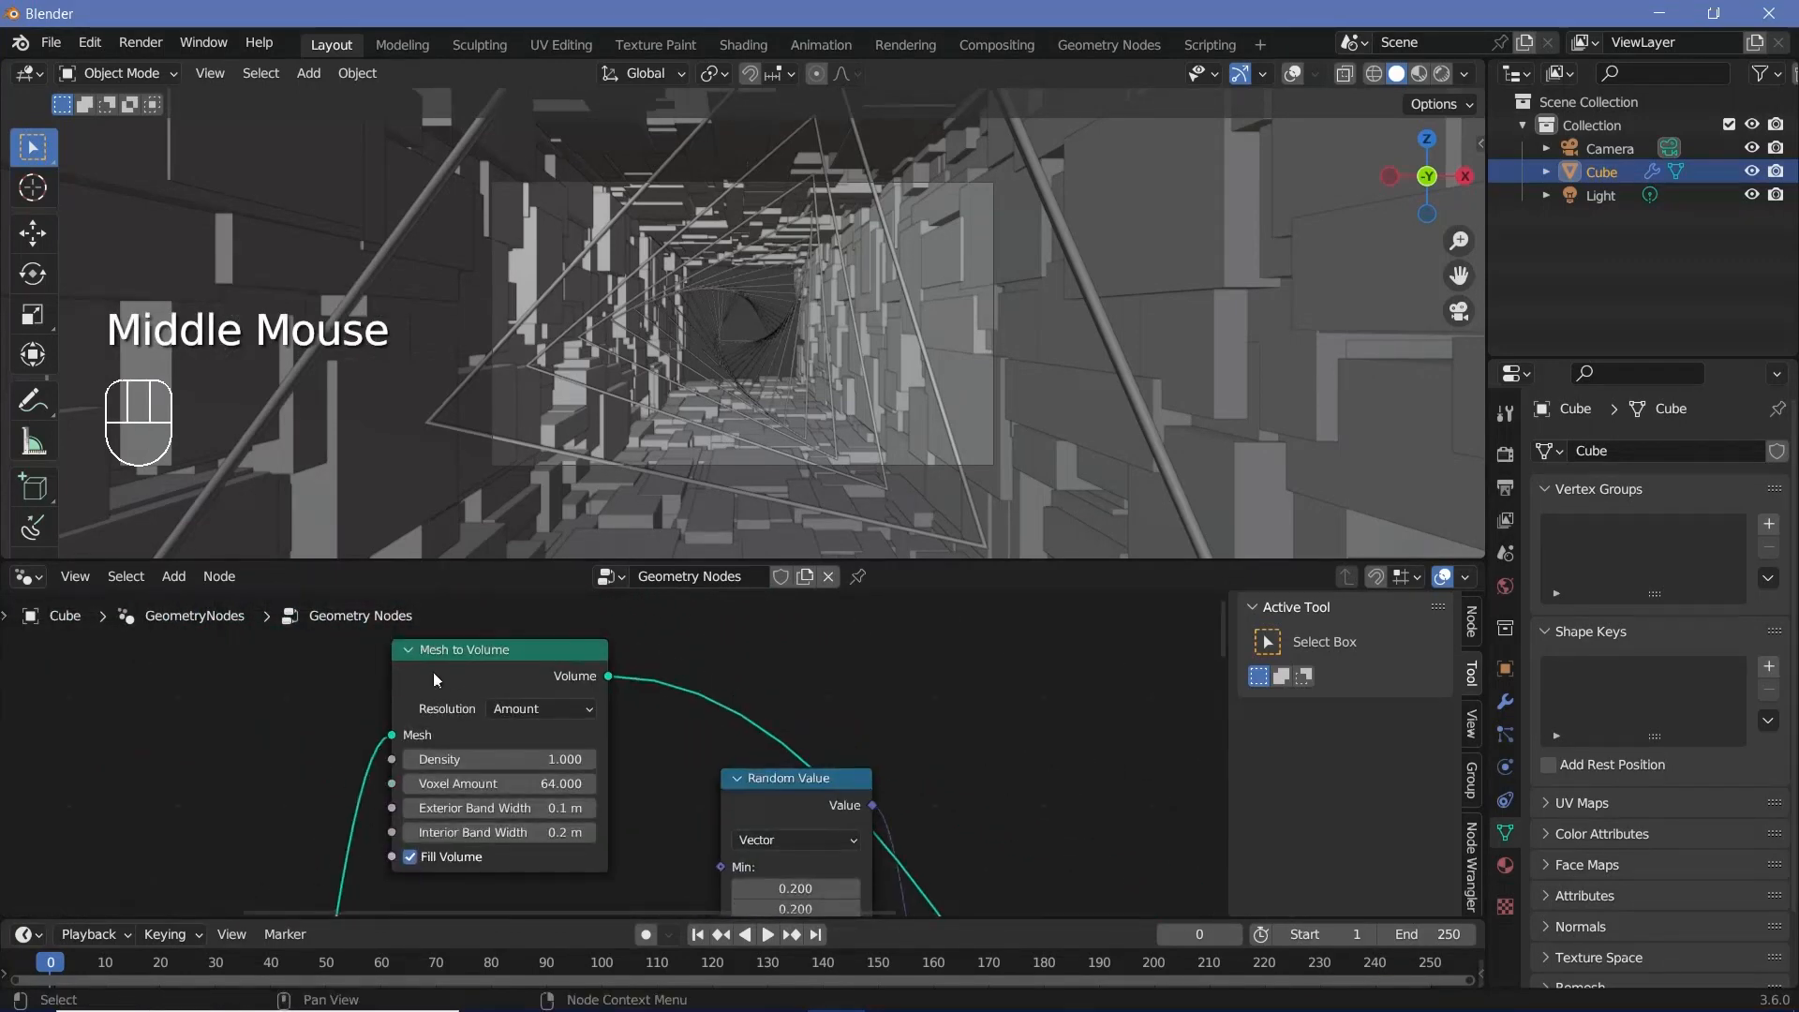
drag(487, 650, 671, 670)
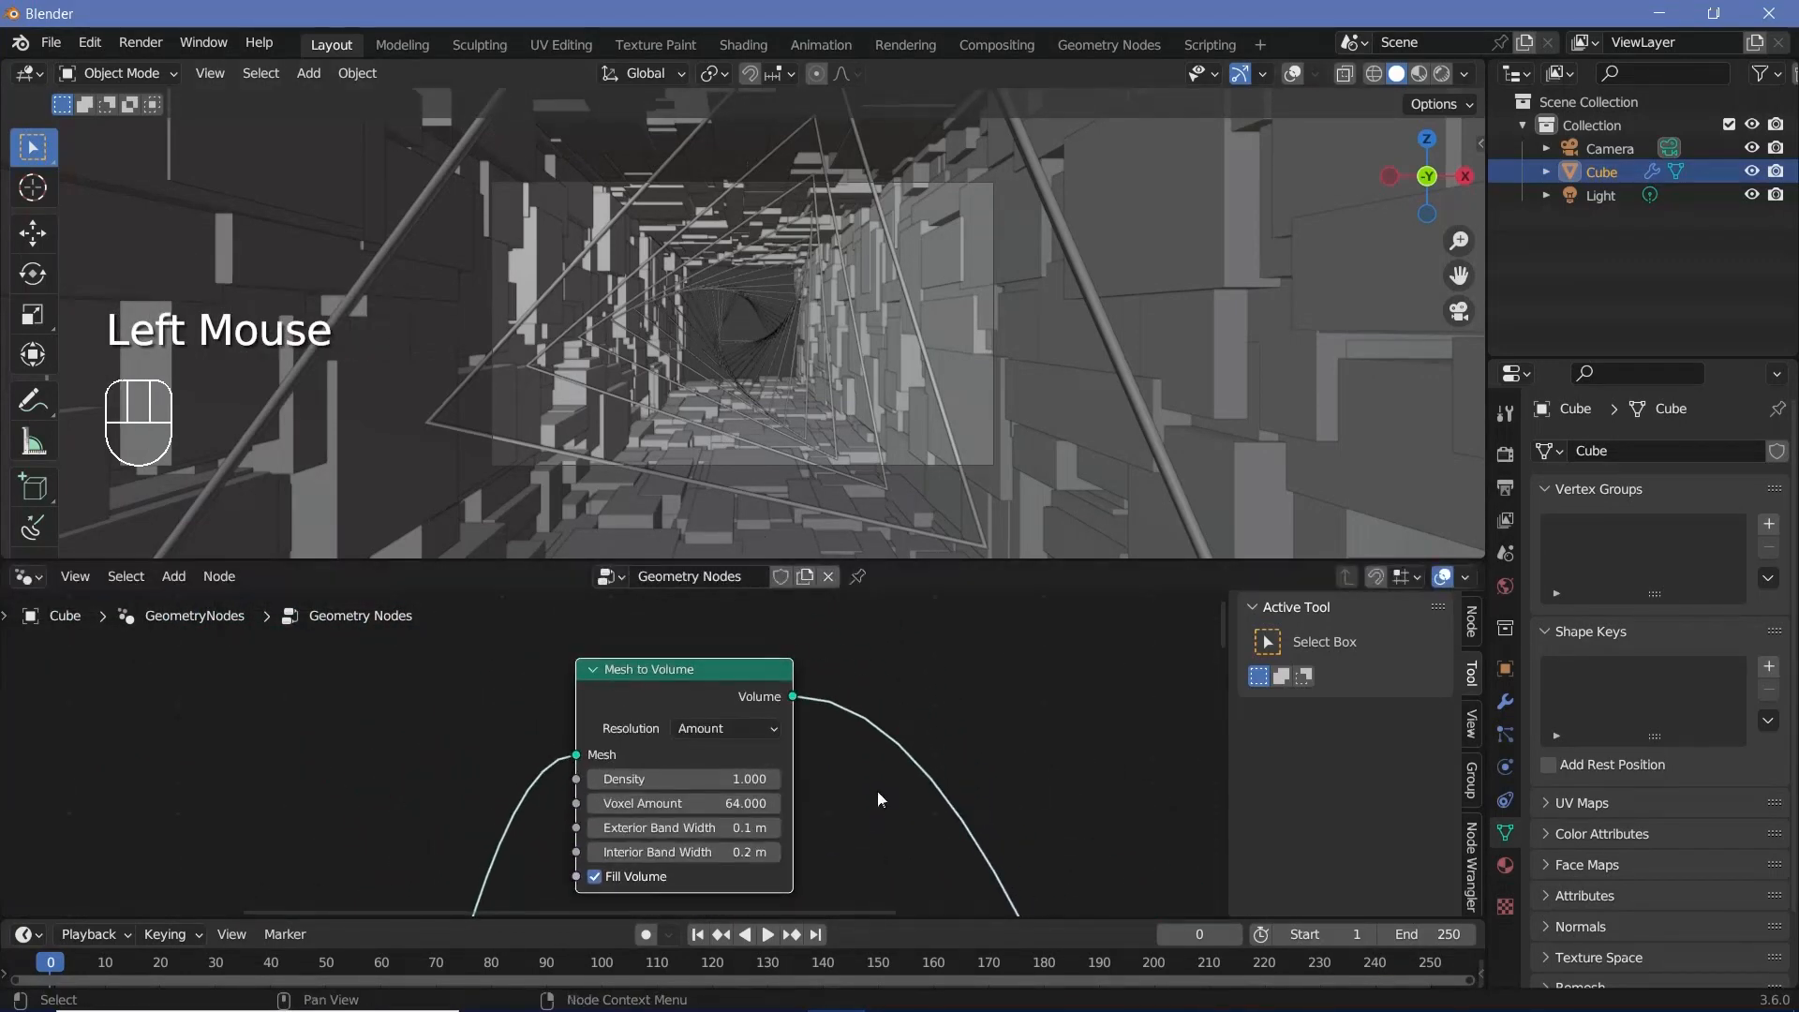
Insert a Distribute Points in Volume node between the Mesh to Volume and Join Geometry nodes.
middle_drag(879, 800, 784, 747)
key(shift+a)
click(774, 487)
text(d)
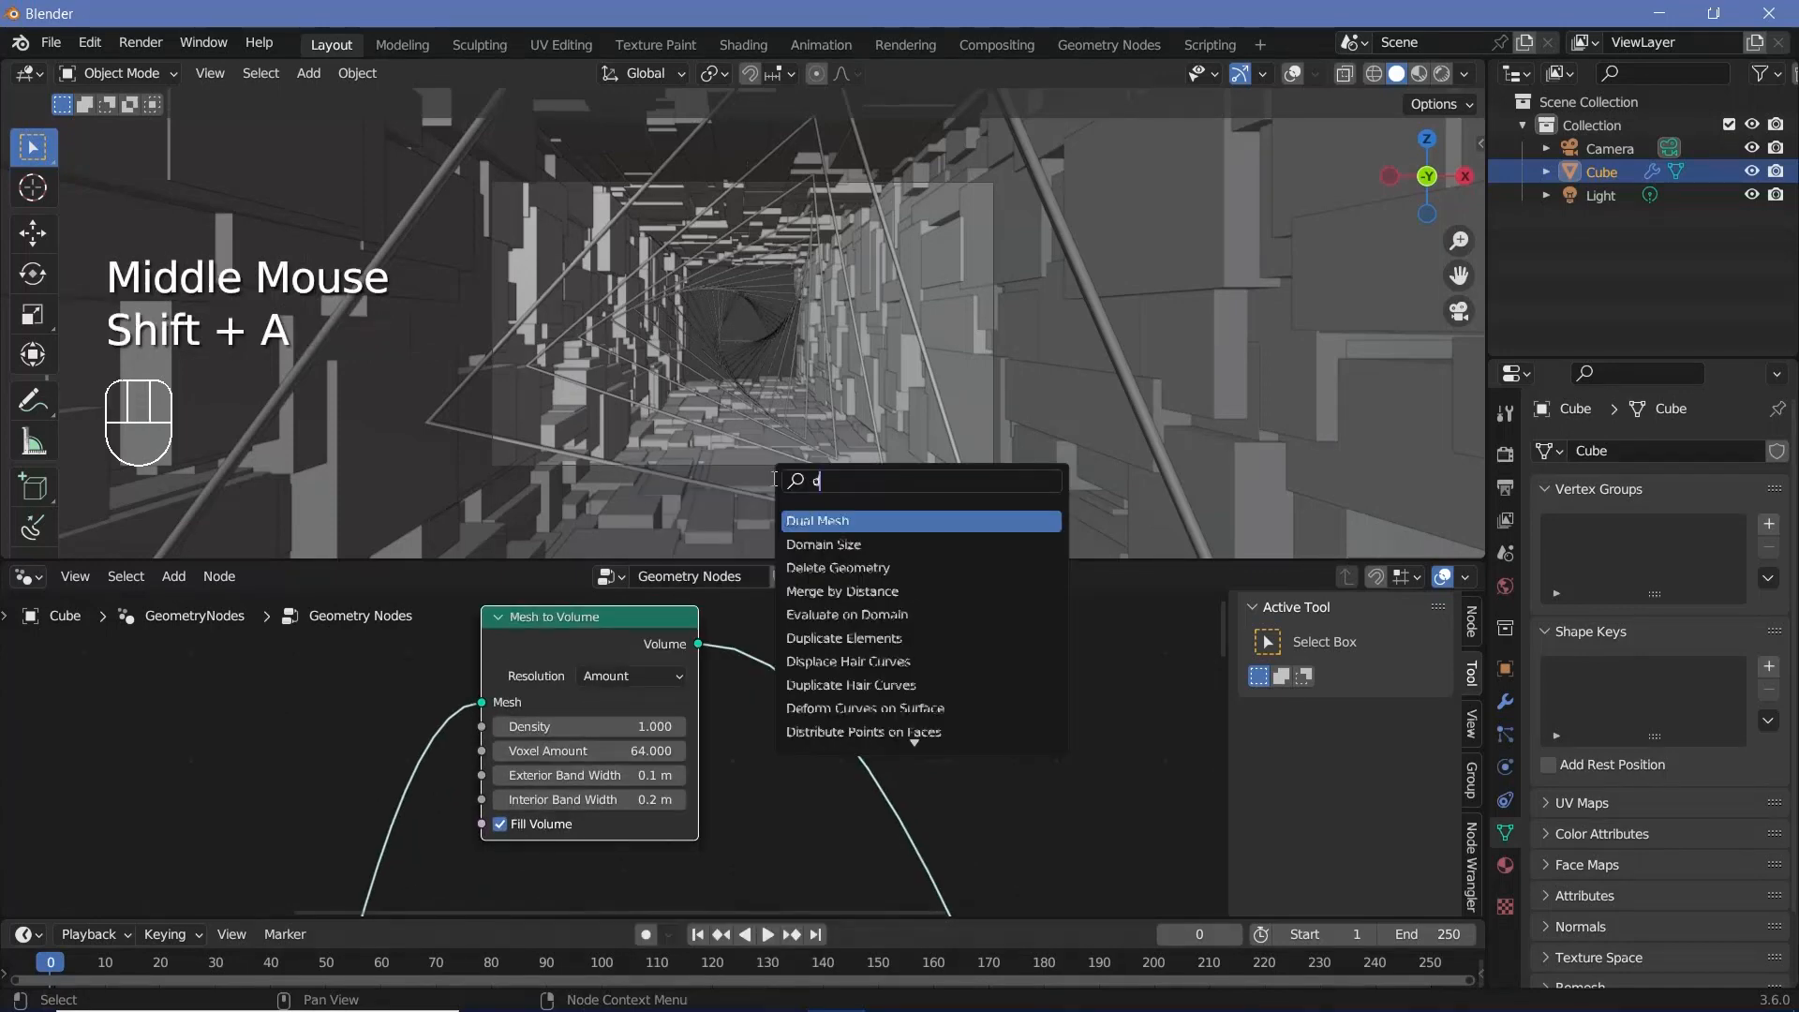
text(istr po)
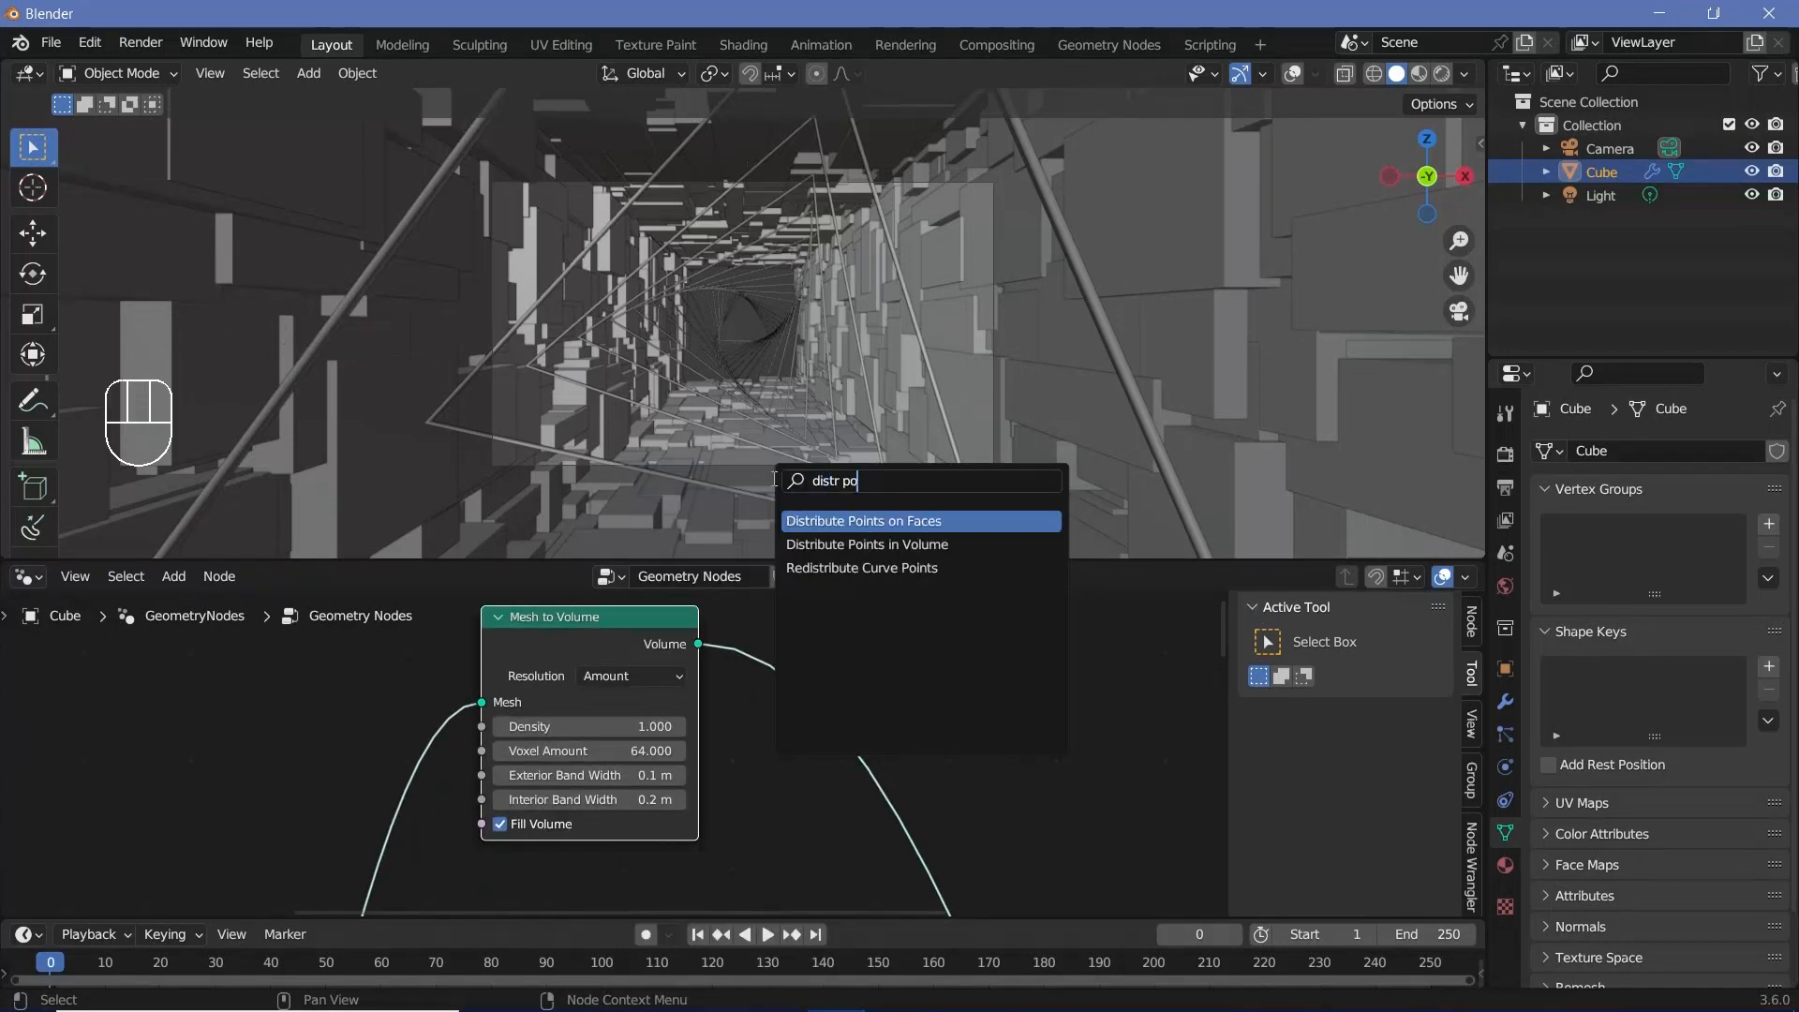
click(863, 545)
click(908, 701)
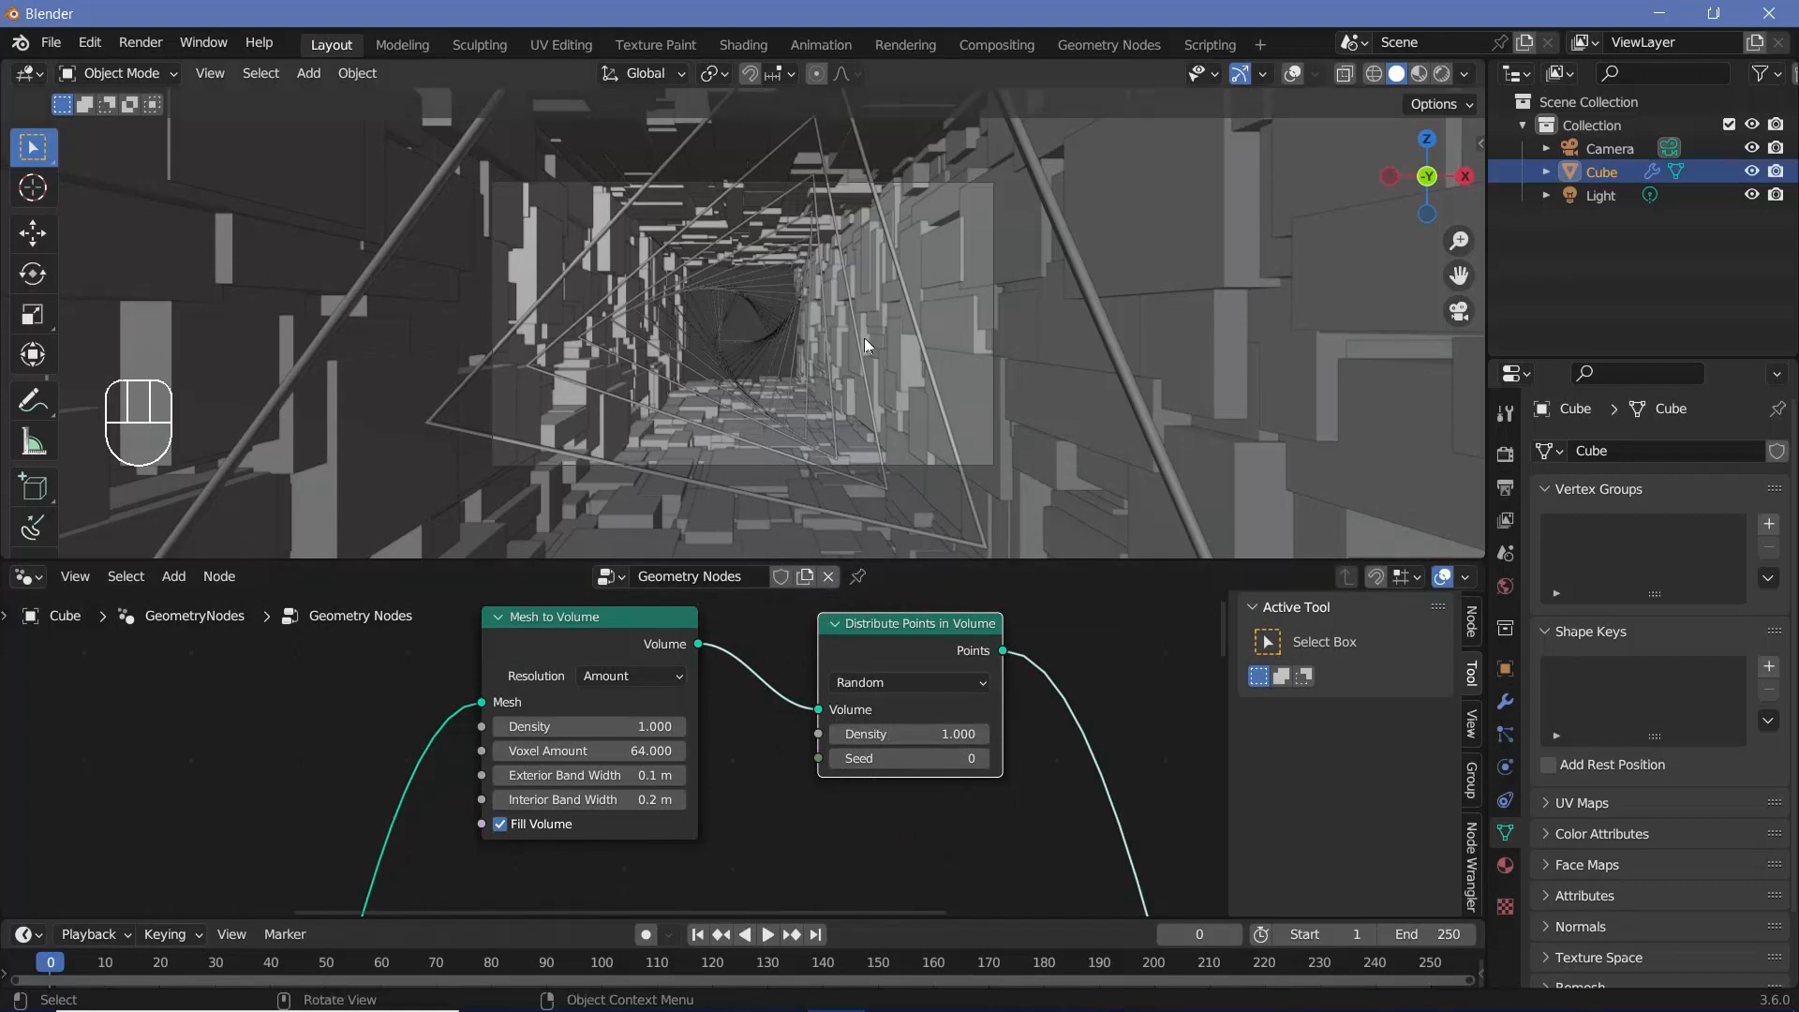
click(1292, 74)
click(1293, 74)
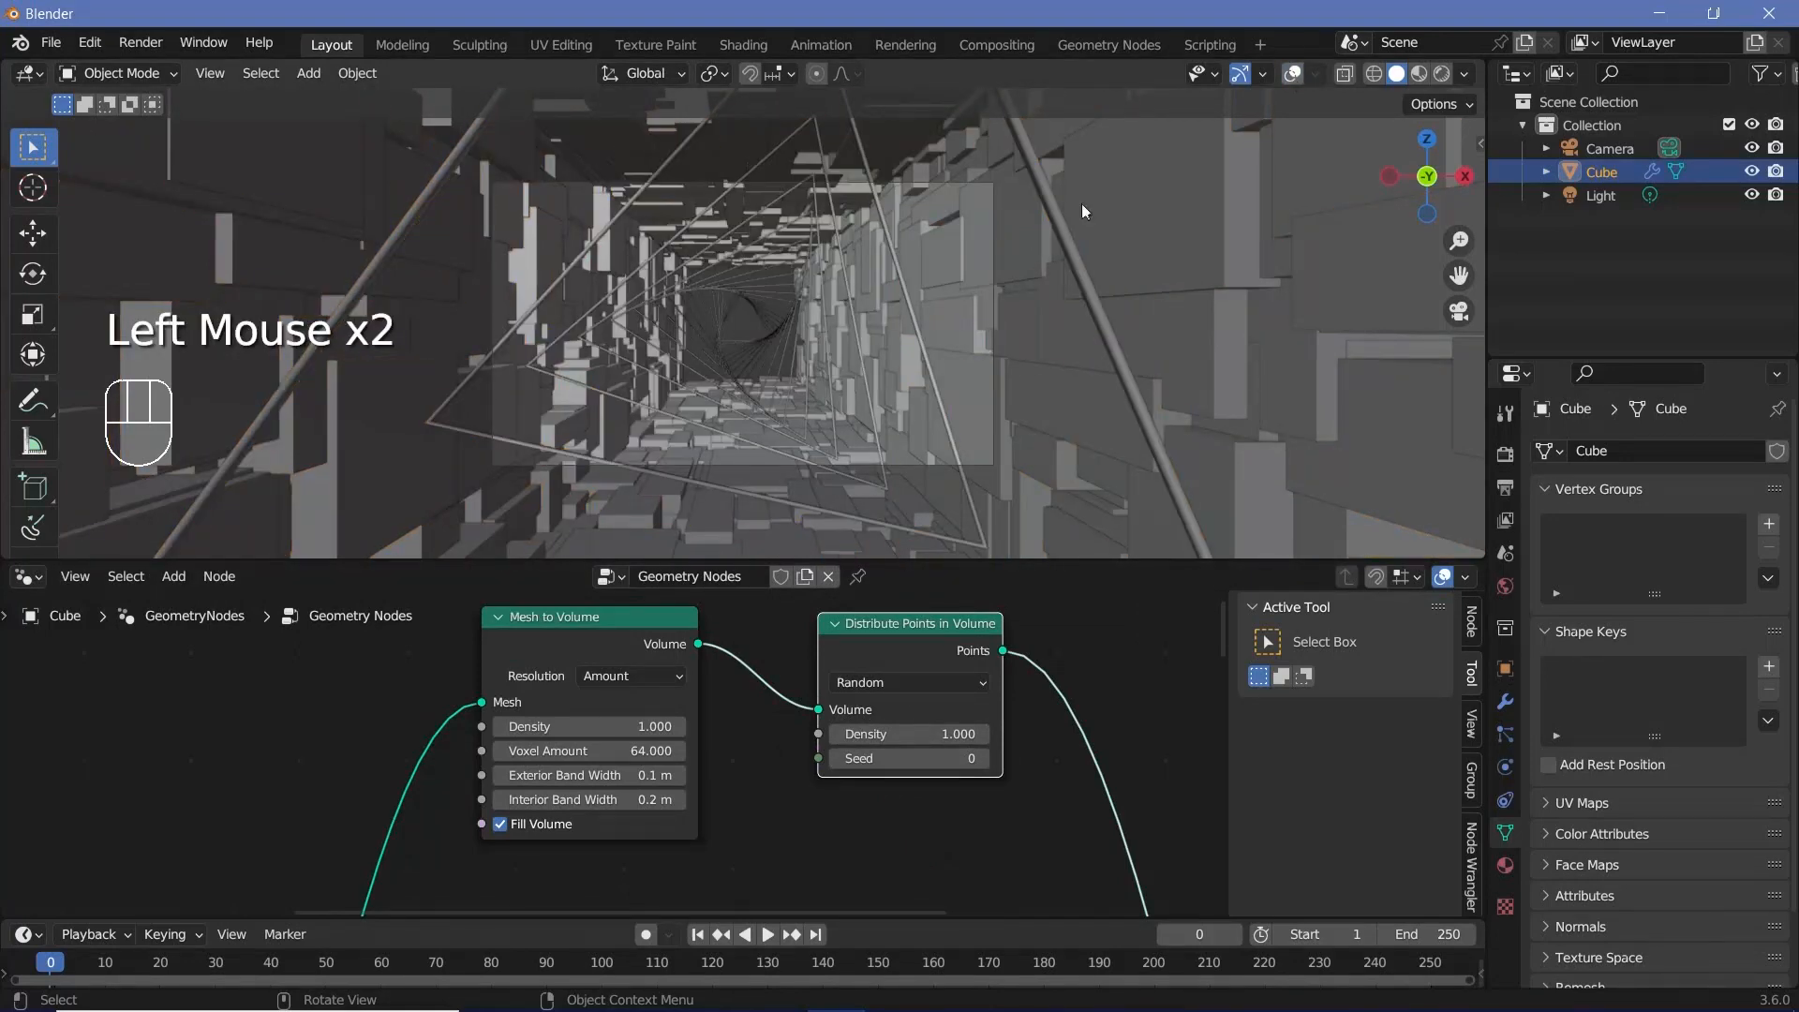
Try Fill Caps on the Curve to Mesh node of the walls and switch it back off.
ctrl+middle_drag(951, 675, 867, 731)
middle_drag(858, 727, 593, 785)
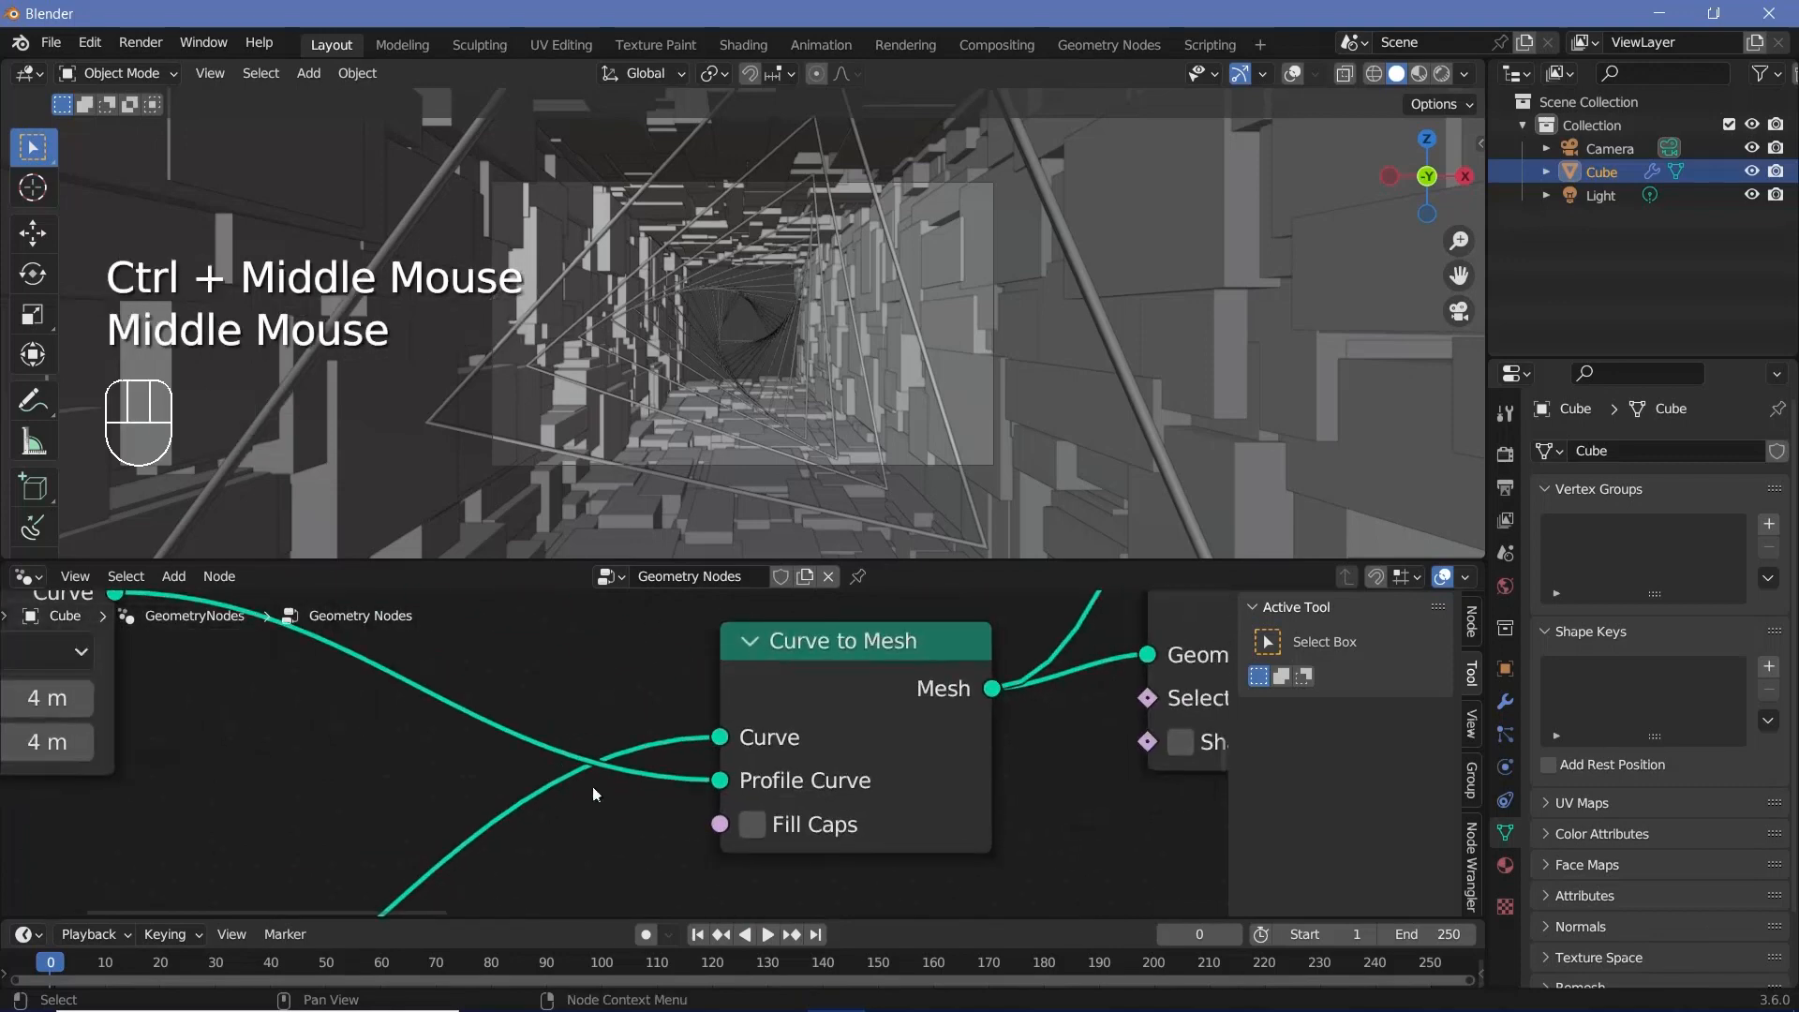
click(751, 825)
middle_drag(880, 396, 741, 300)
ctrl+middle_drag(740, 299, 600, 290)
shift+middle_drag(600, 291, 611, 268)
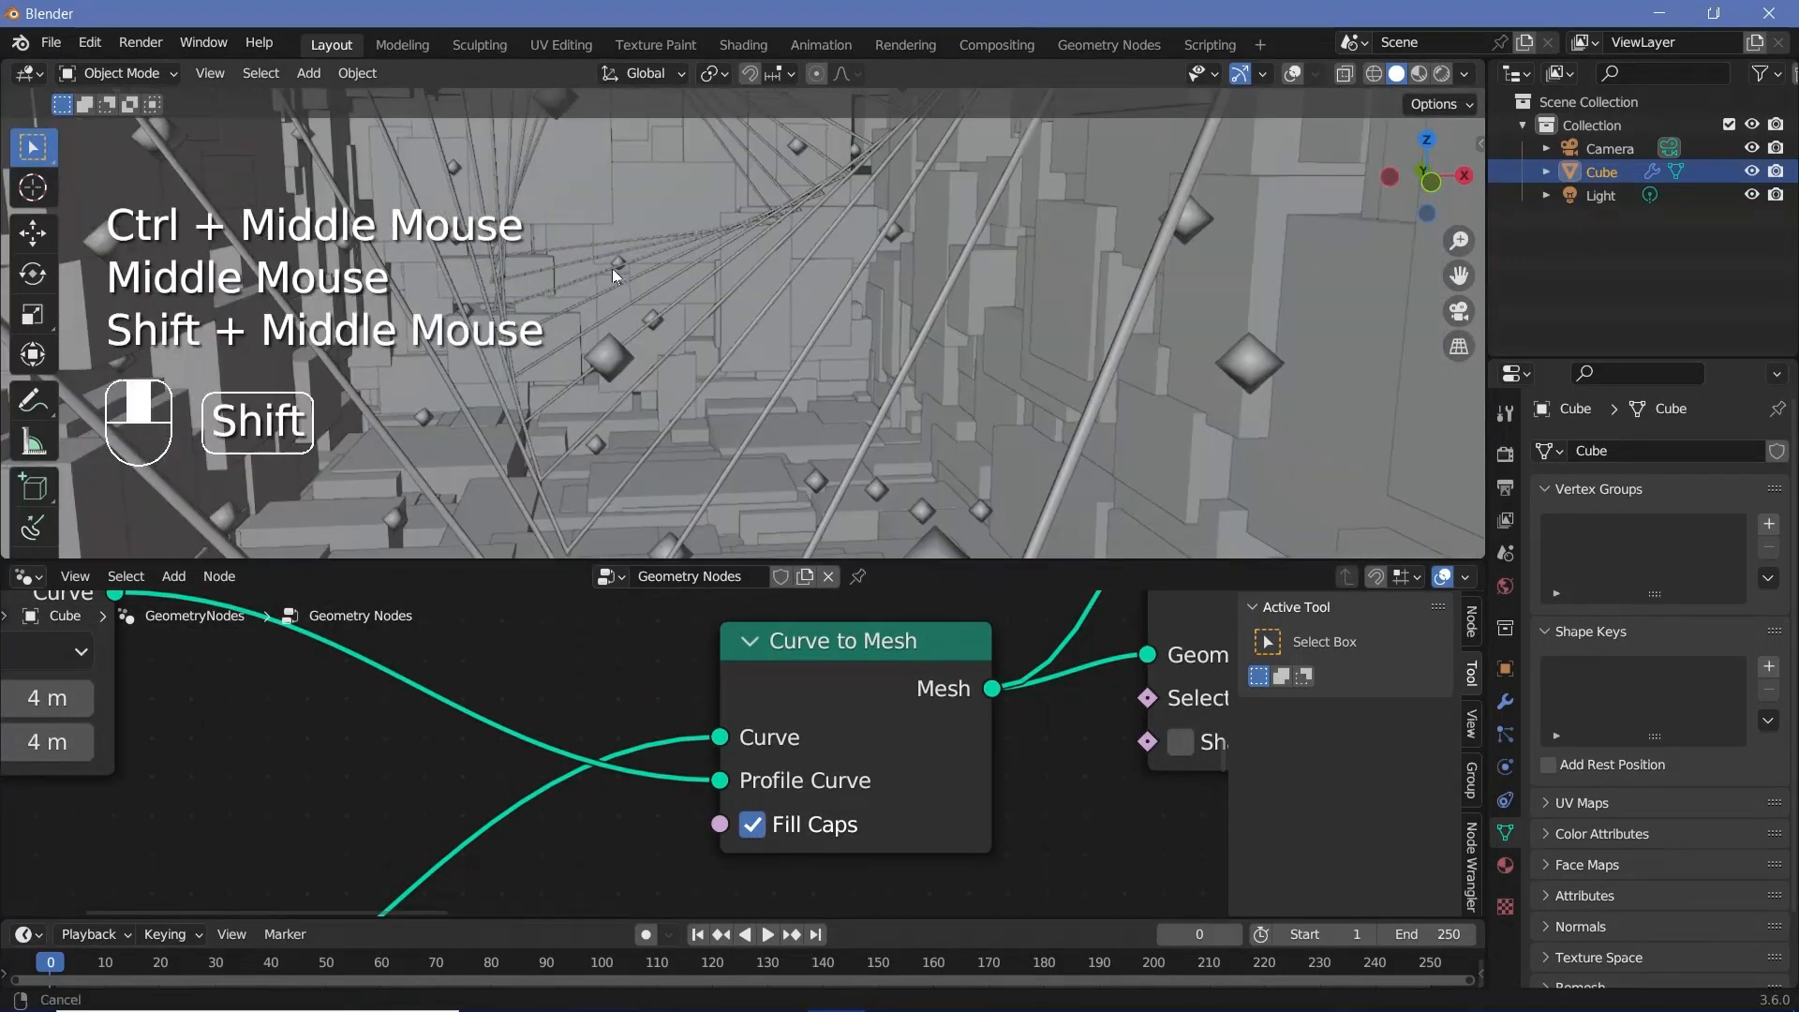
ctrl+middle_drag(716, 764, 717, 823)
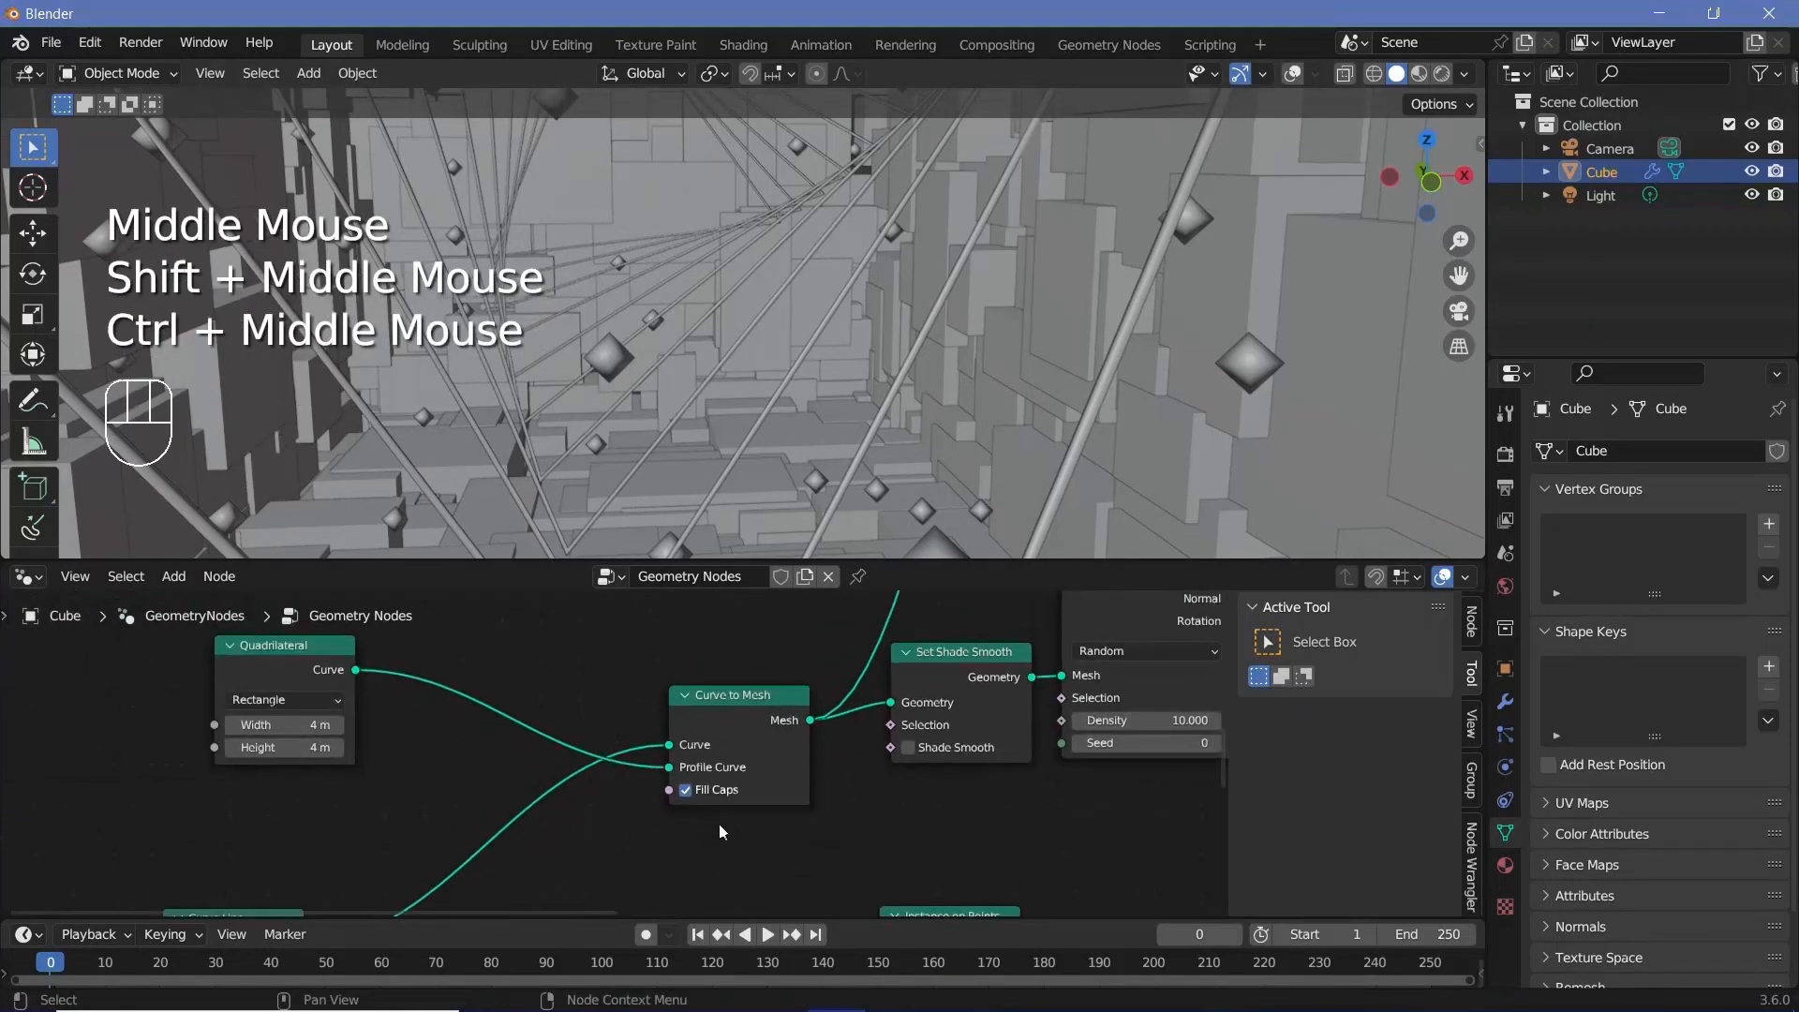
click(685, 790)
ctrl+middle_drag(611, 204, 688, 301)
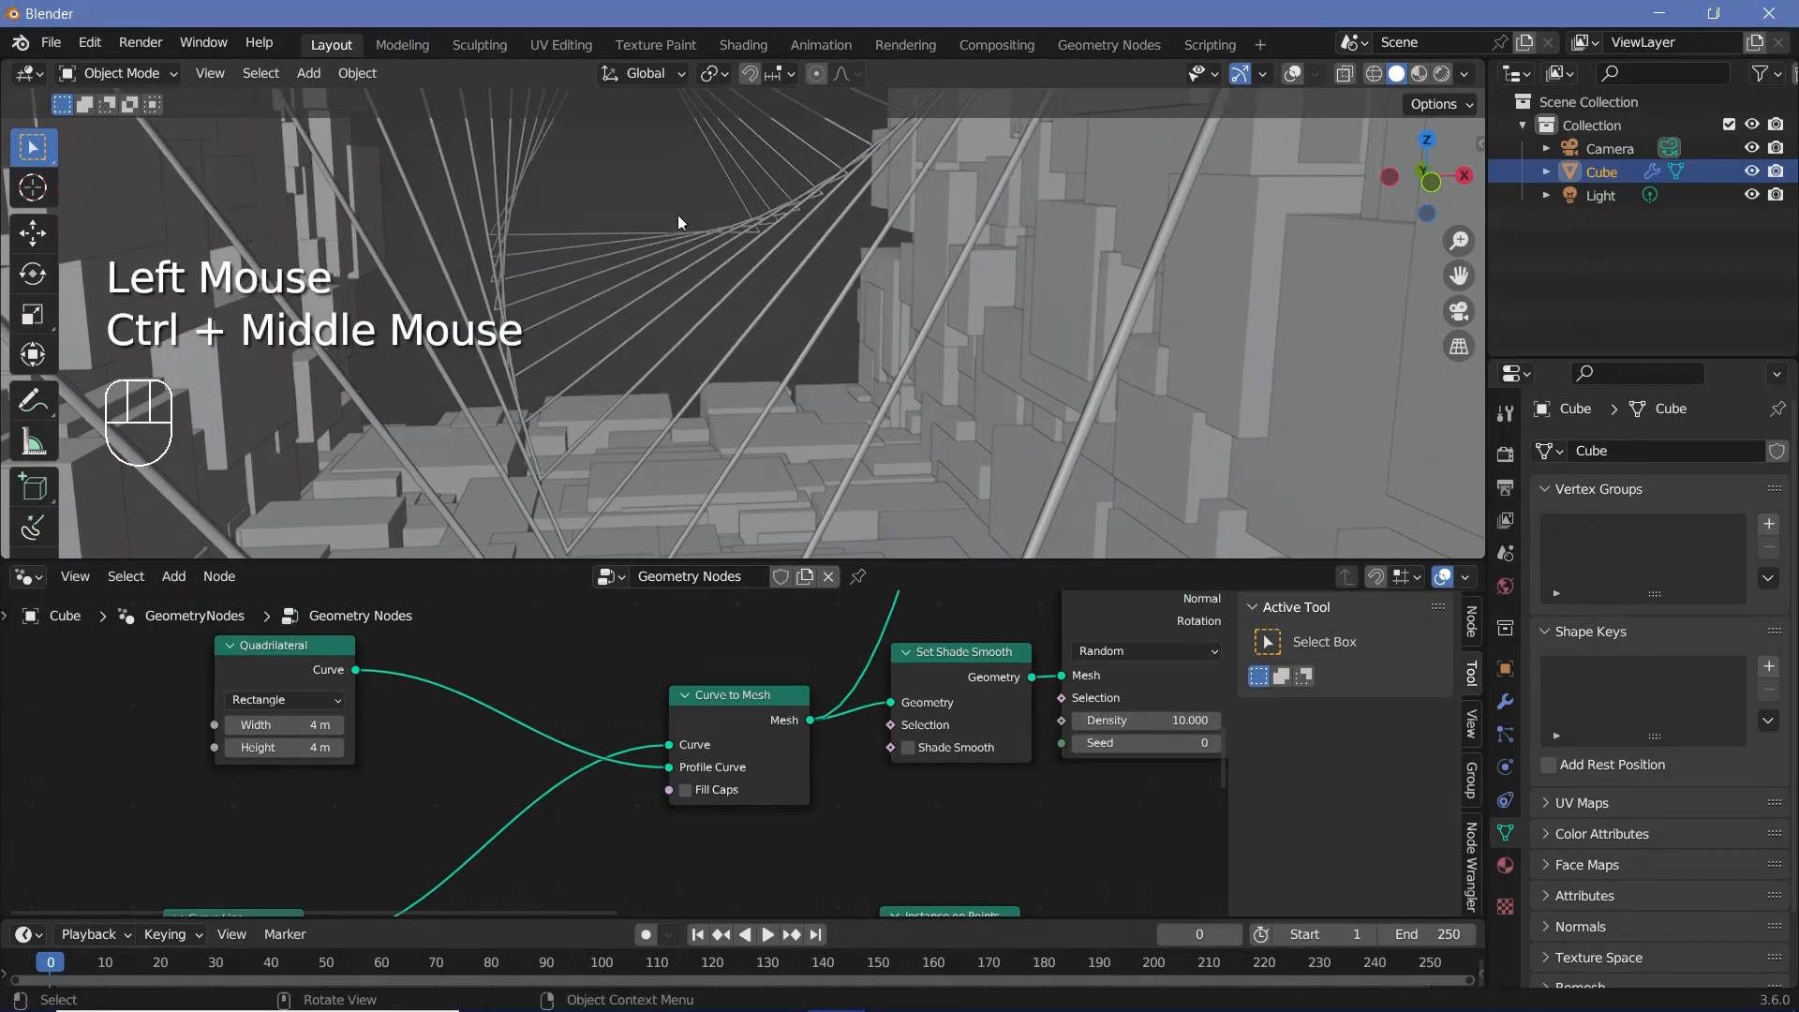
ctrl+middle_drag(677, 216, 1395, 306)
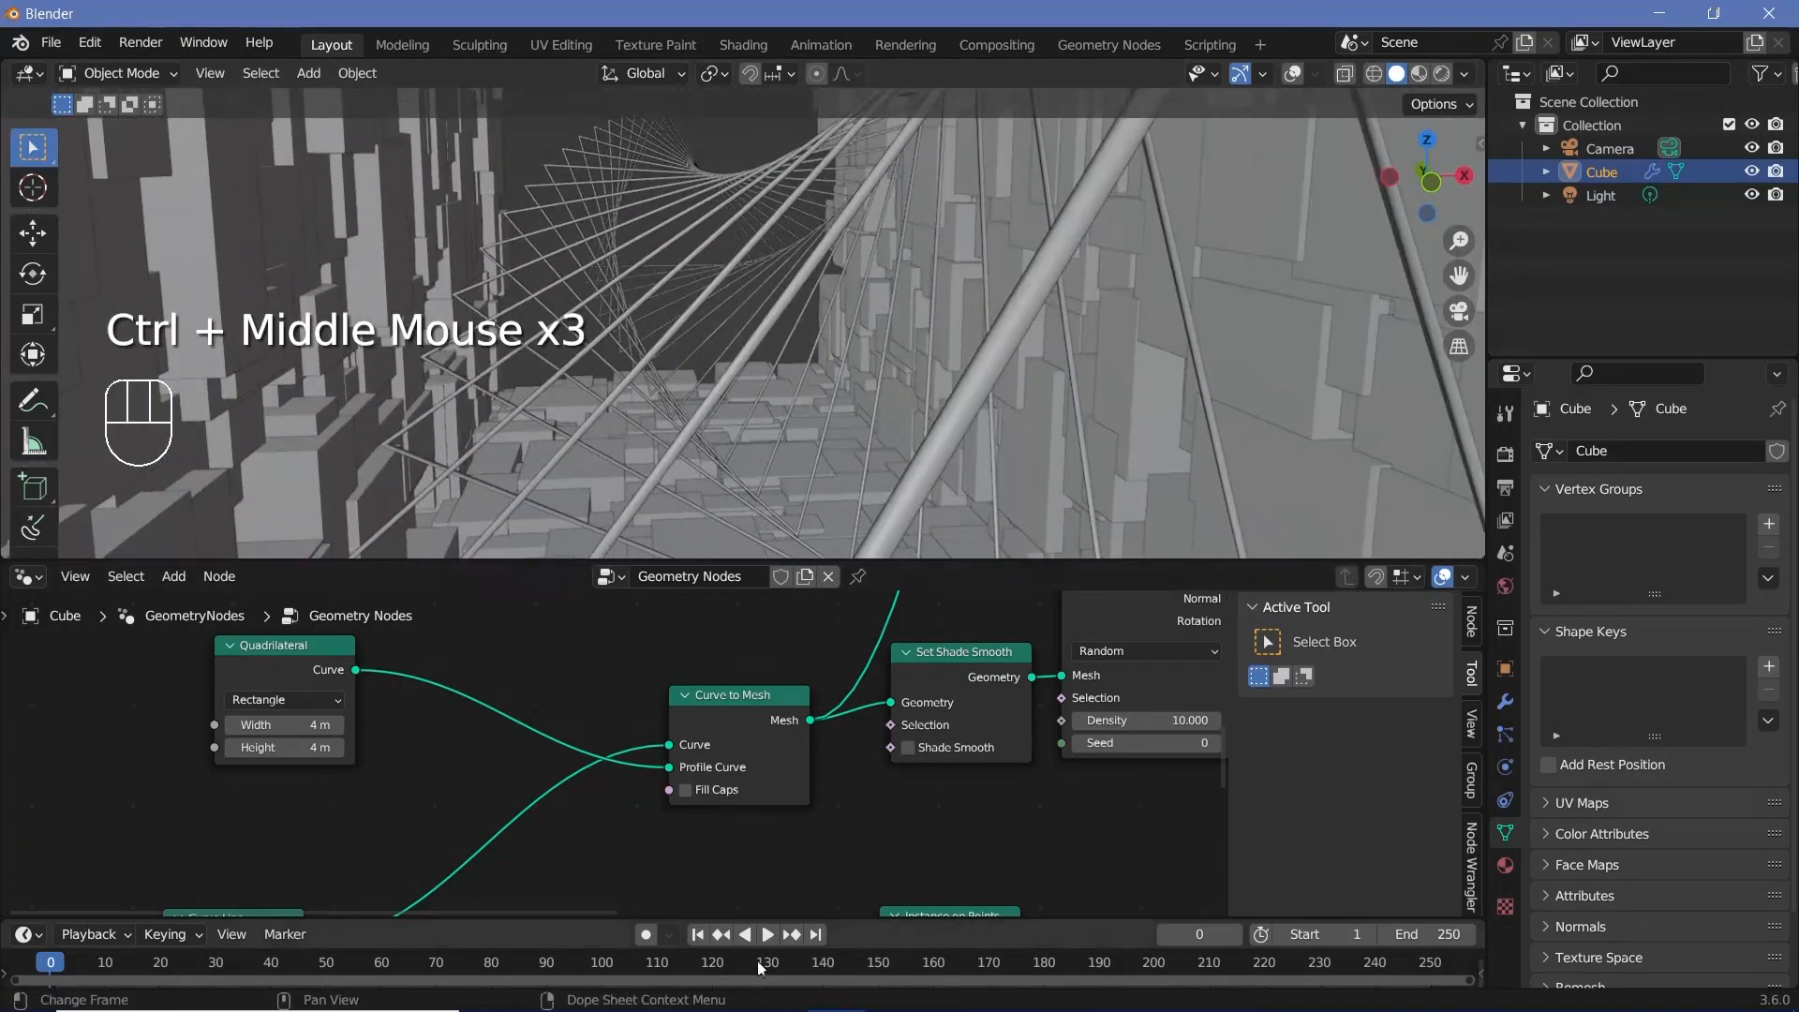
Duplicate the walls' Curve to Mesh node, place the copy above the original and enable its Fill Caps.
middle_drag(931, 780, 687, 956)
middle_drag(501, 860, 589, 767)
scroll(589, 768, up, 1)
click(577, 789)
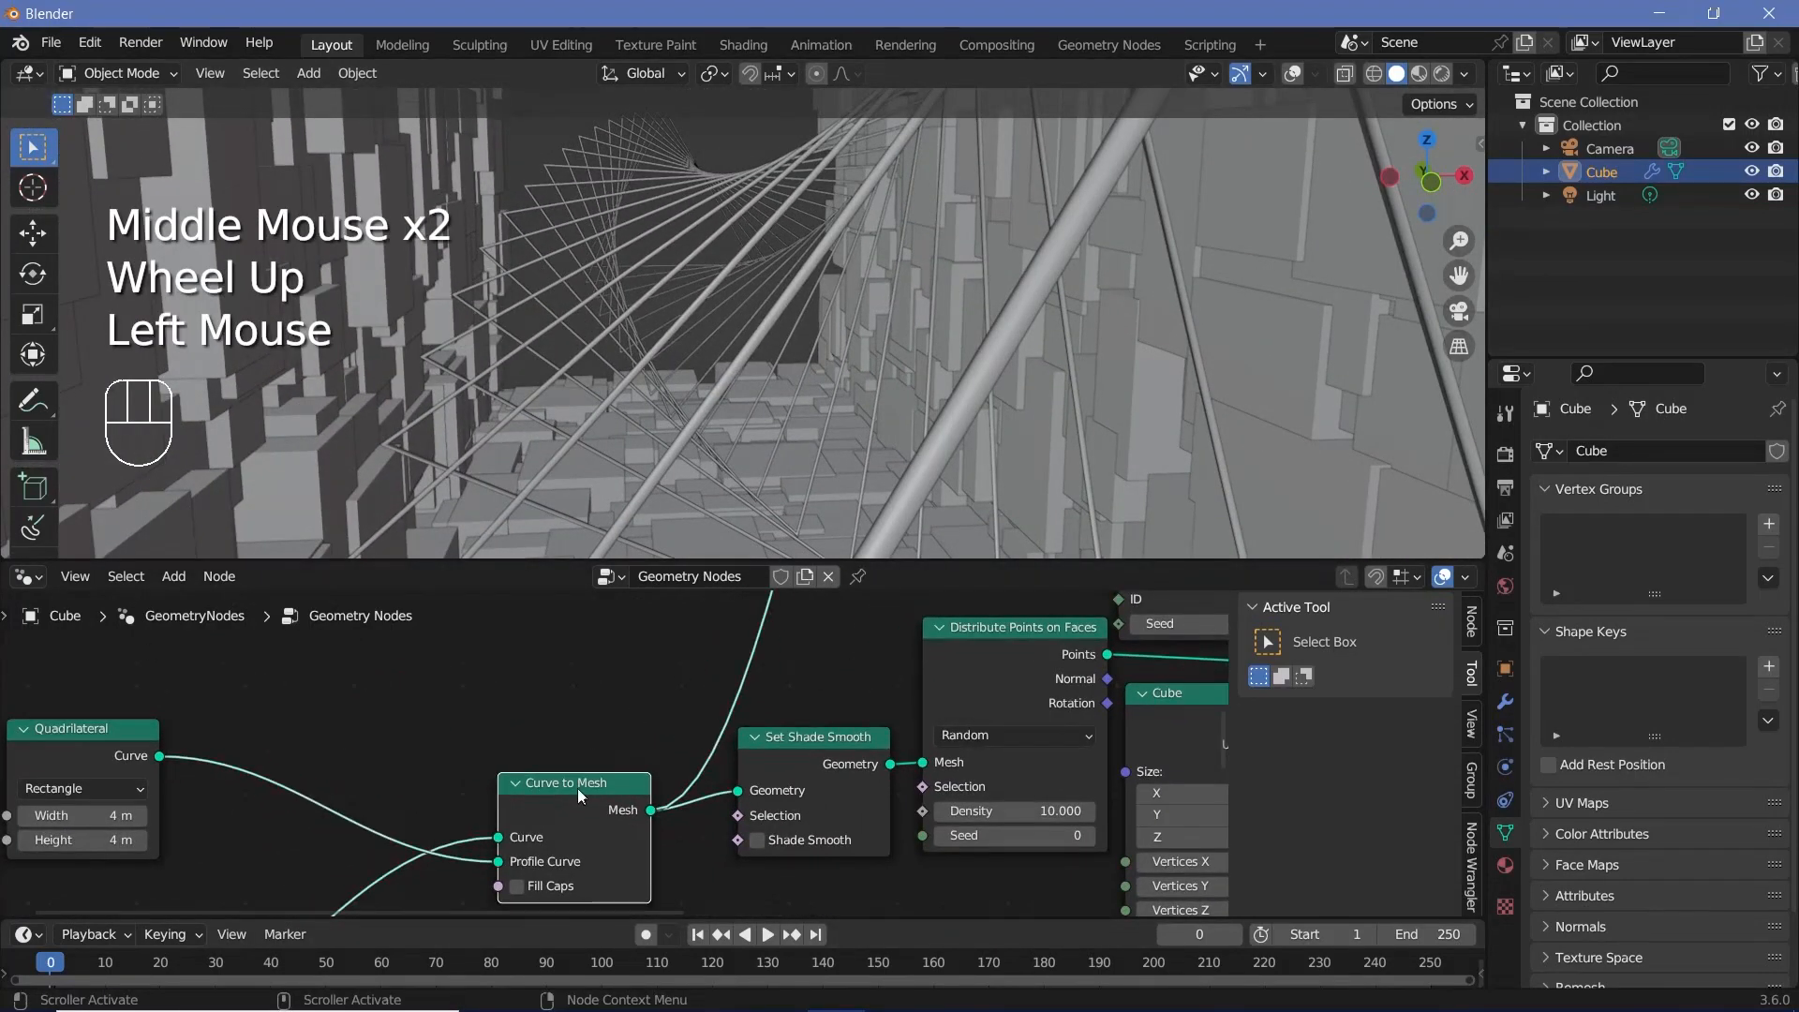
key(shift+d)
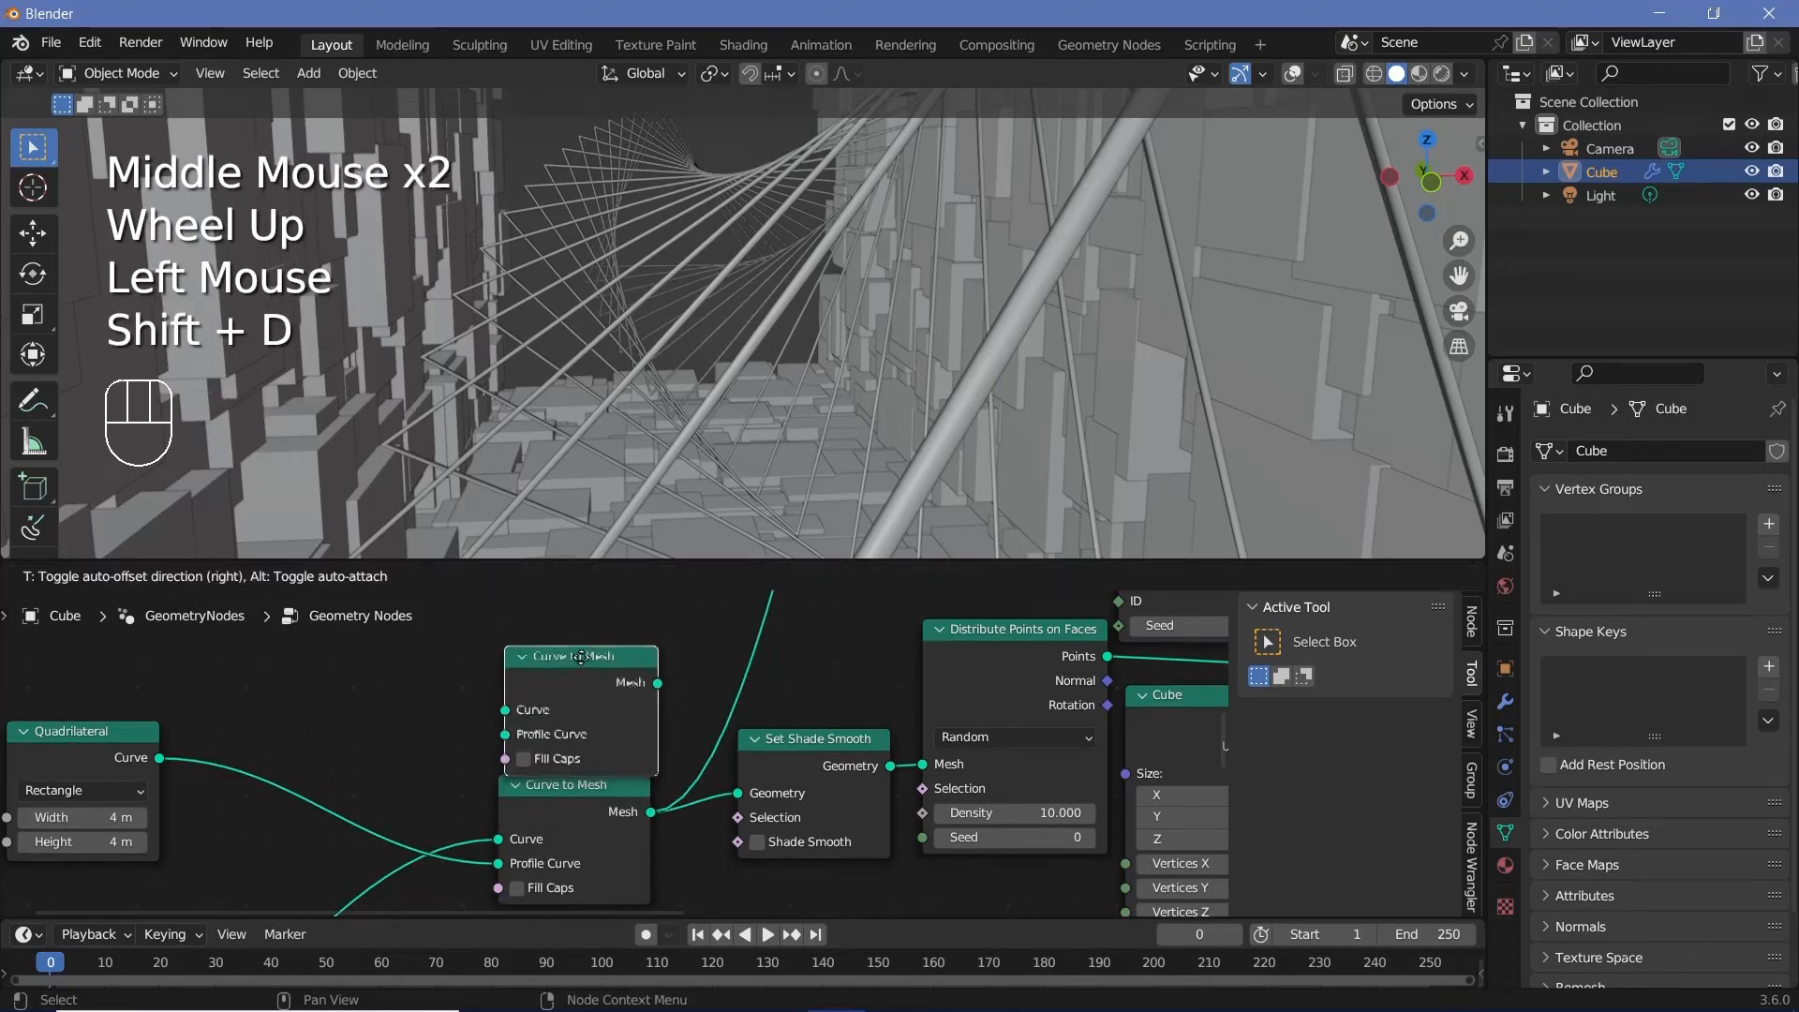
click(581, 653)
click(522, 754)
Connect the Quadrilateral to the duplicate's Profile Curve input and the Curve Line to its Curve input.
drag(167, 759, 504, 727)
middle_drag(438, 802, 423, 714)
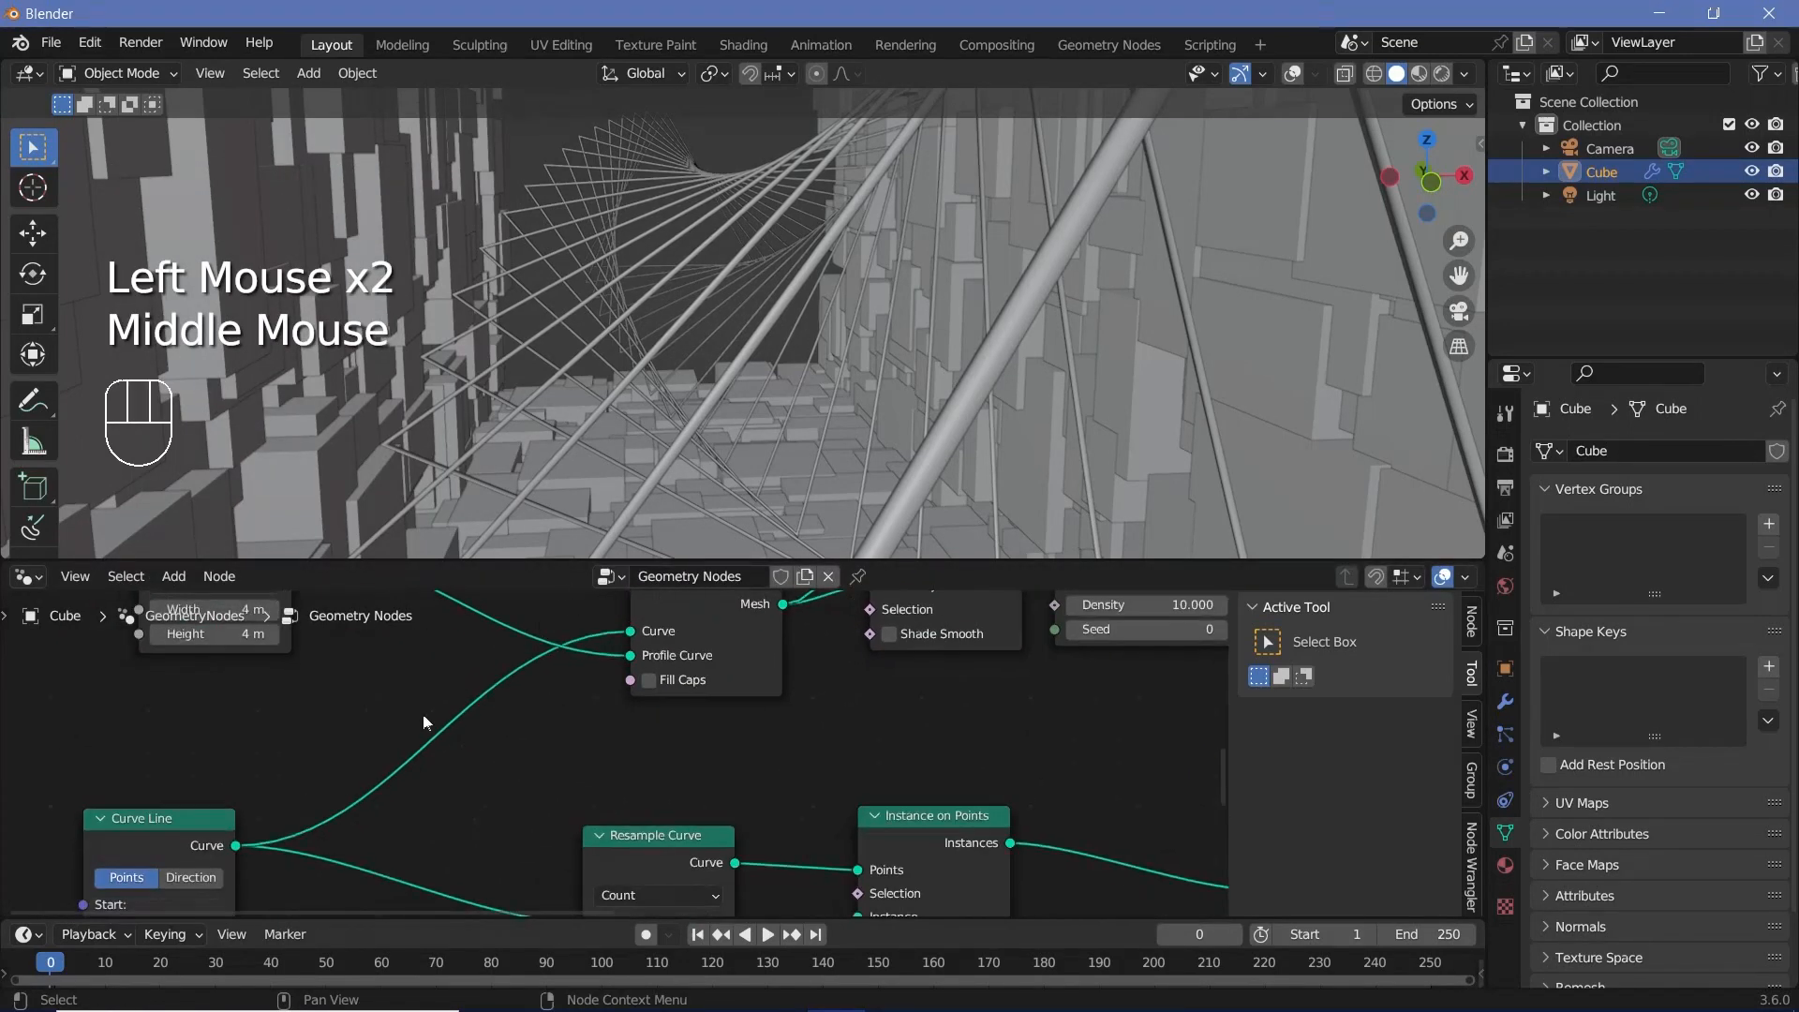
click(300, 785)
drag(300, 785, 641, 747)
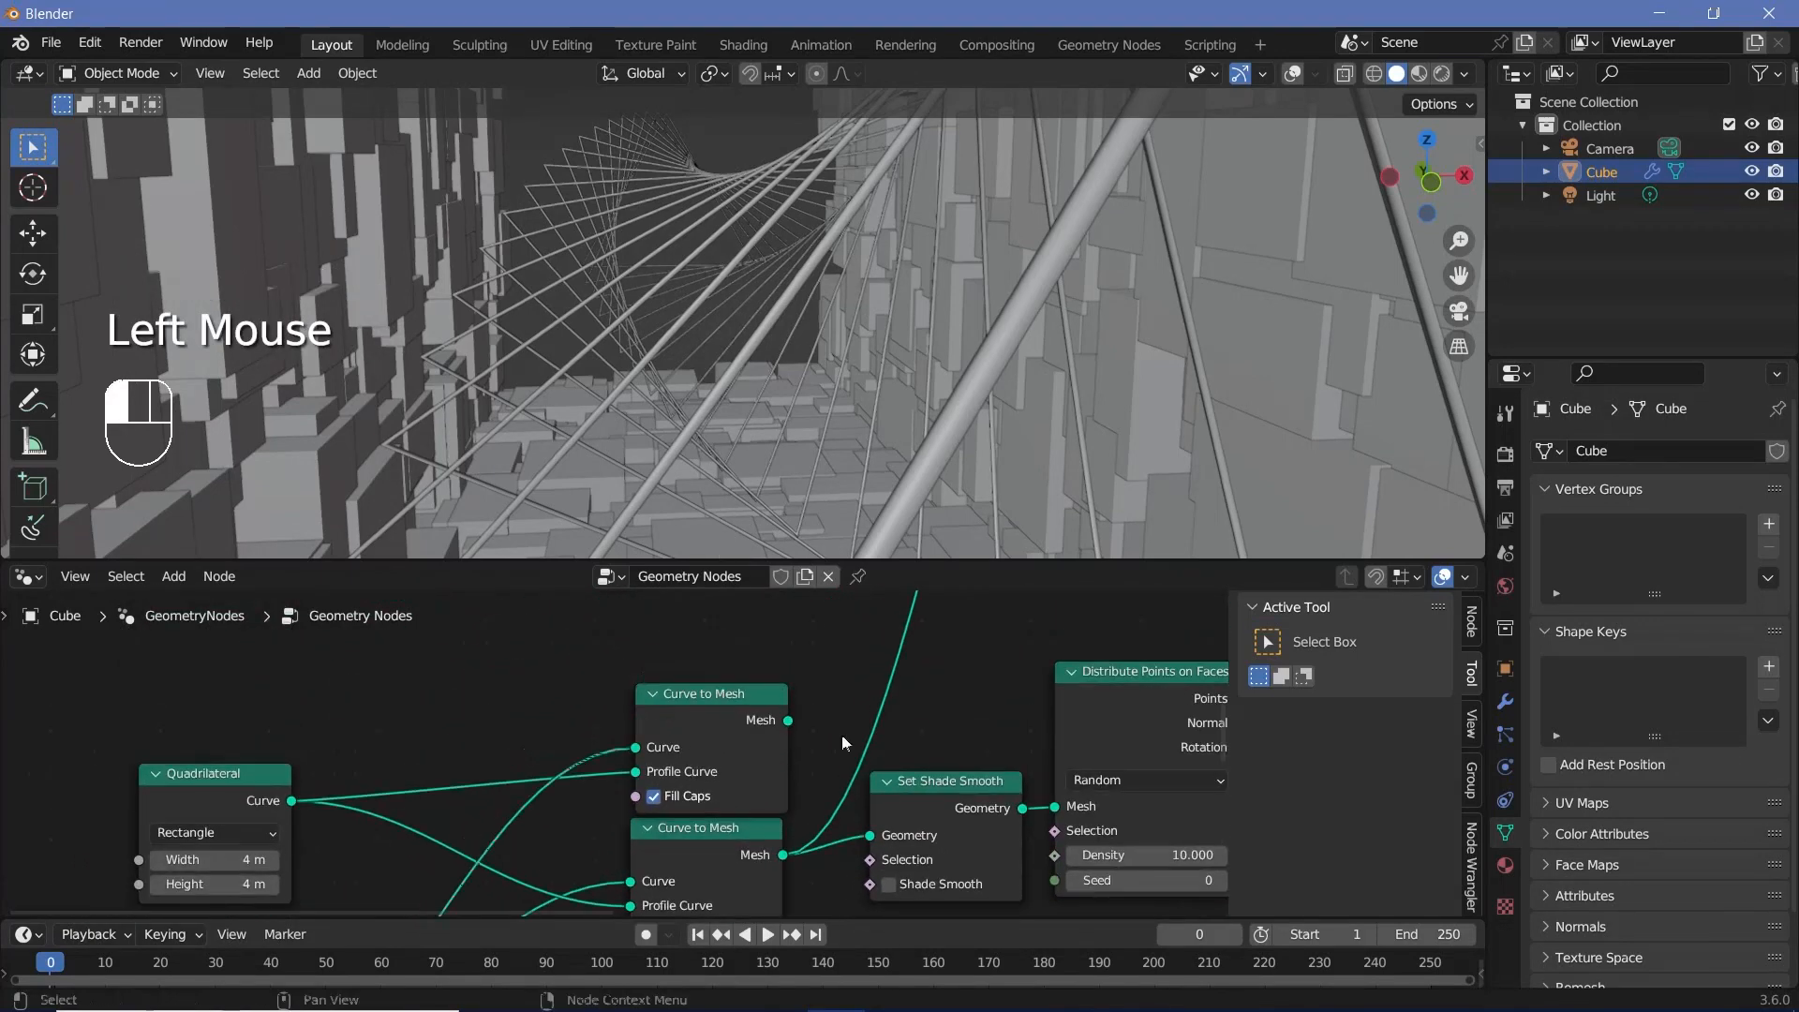
Connect the duplicated Curve to Mesh output to the Mesh to Volume node and return to the camera view.
middle_drag(923, 720, 628, 783)
scroll(628, 781, up, 1)
drag(486, 790, 839, 790)
ctrl+middle_drag(610, 786, 656, 872)
middle_drag(656, 872, 619, 754)
drag(619, 753, 619, 719)
middle_drag(620, 720, 384, 998)
key(KP_0)
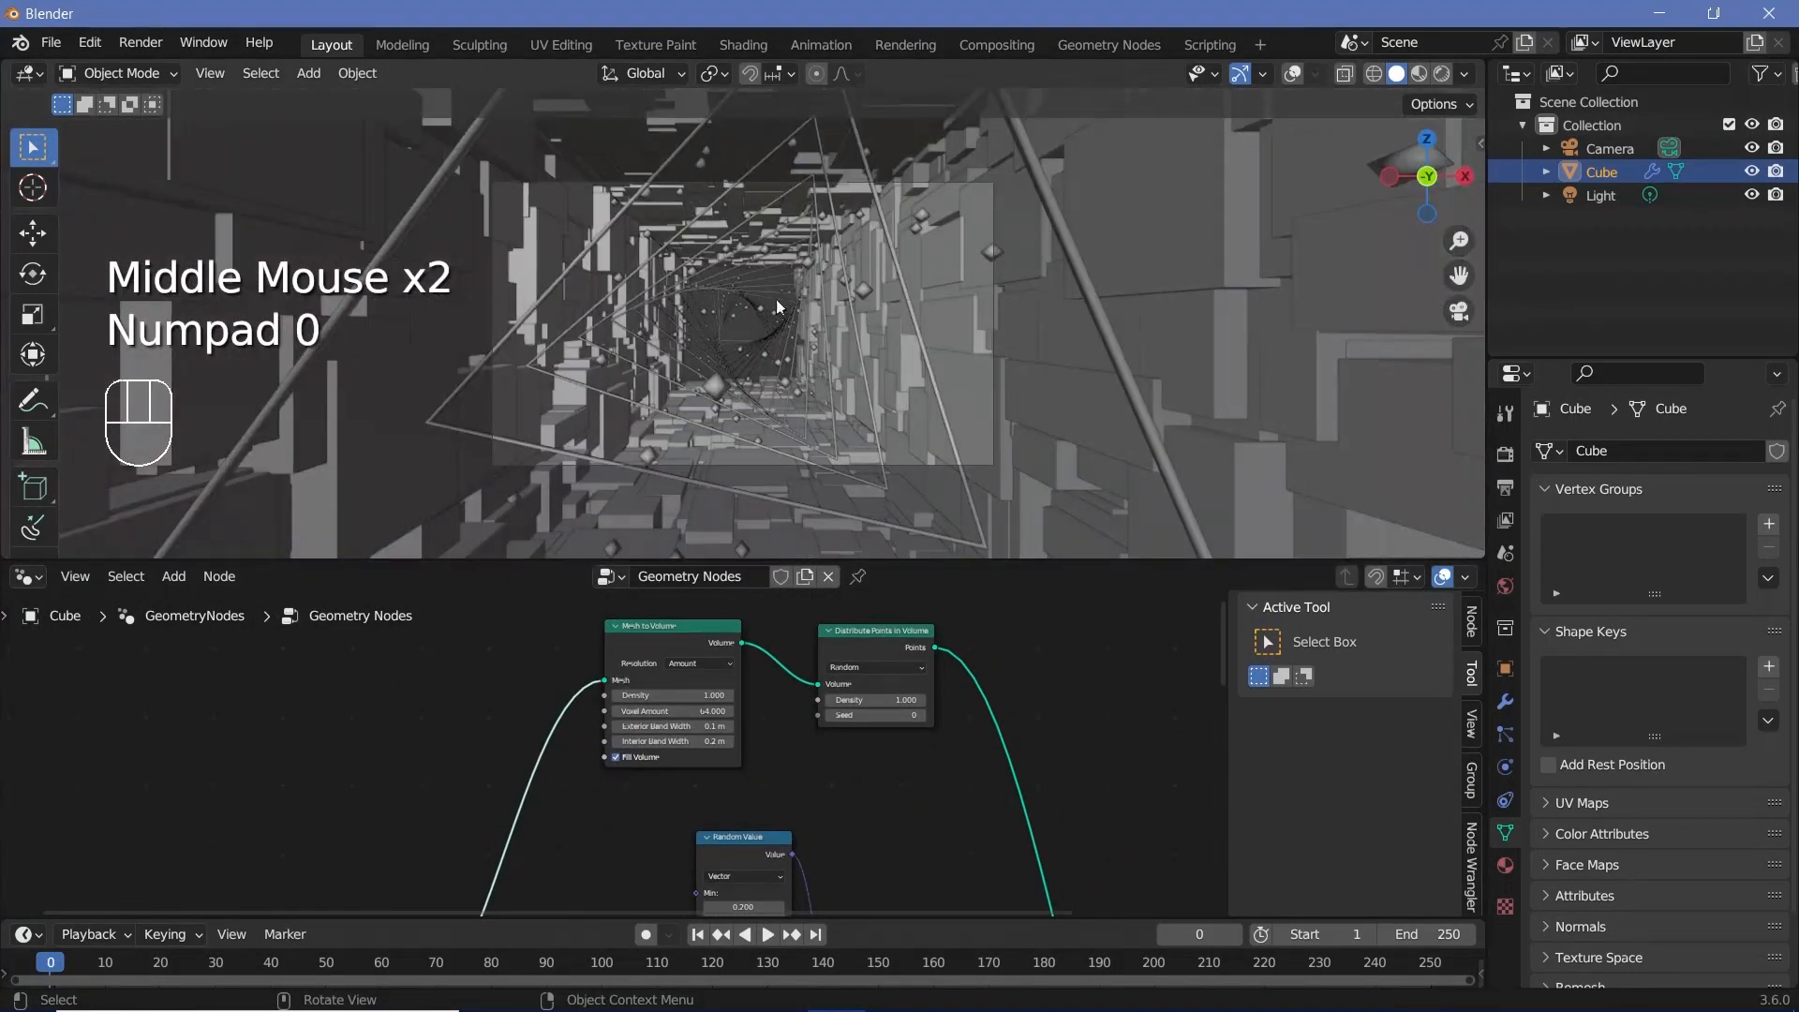
ctrl+middle_drag(776, 300, 840, 443)
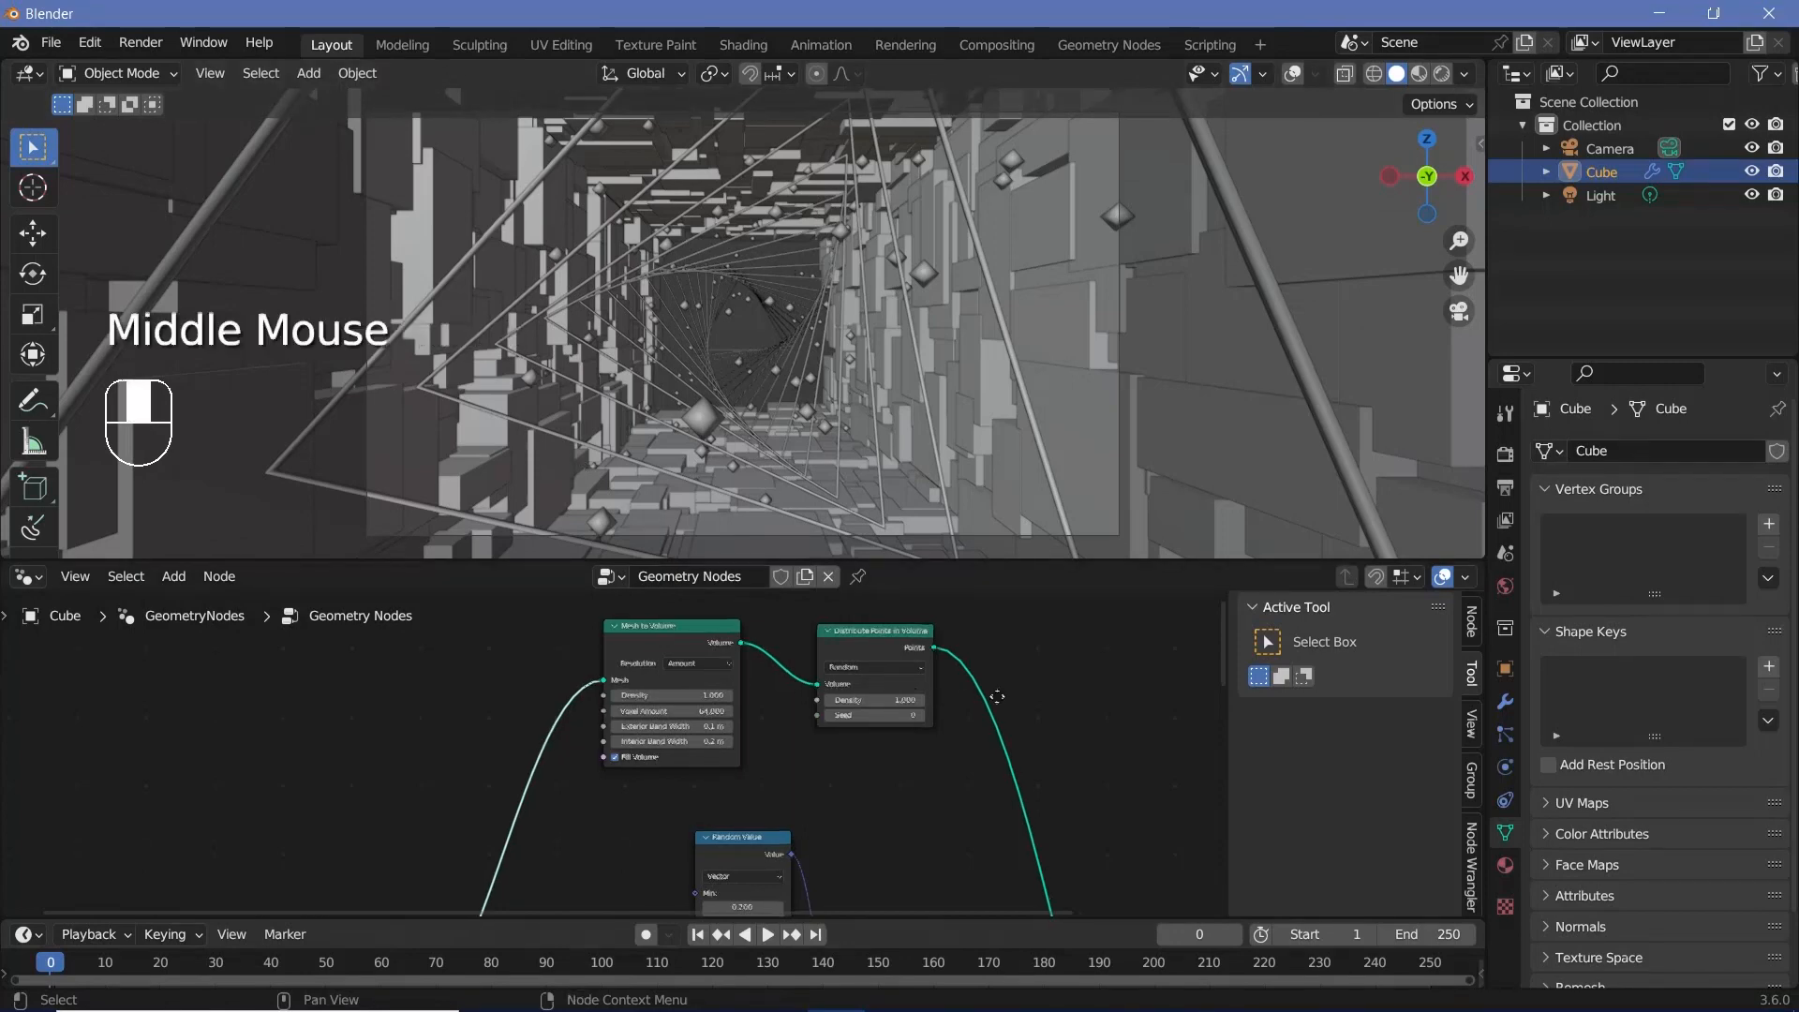
Insert an Instance on Points node after the Distribute Points in Volume node.
ctrl+middle_drag(997, 696, 779, 740)
key(shift+a)
click(701, 494)
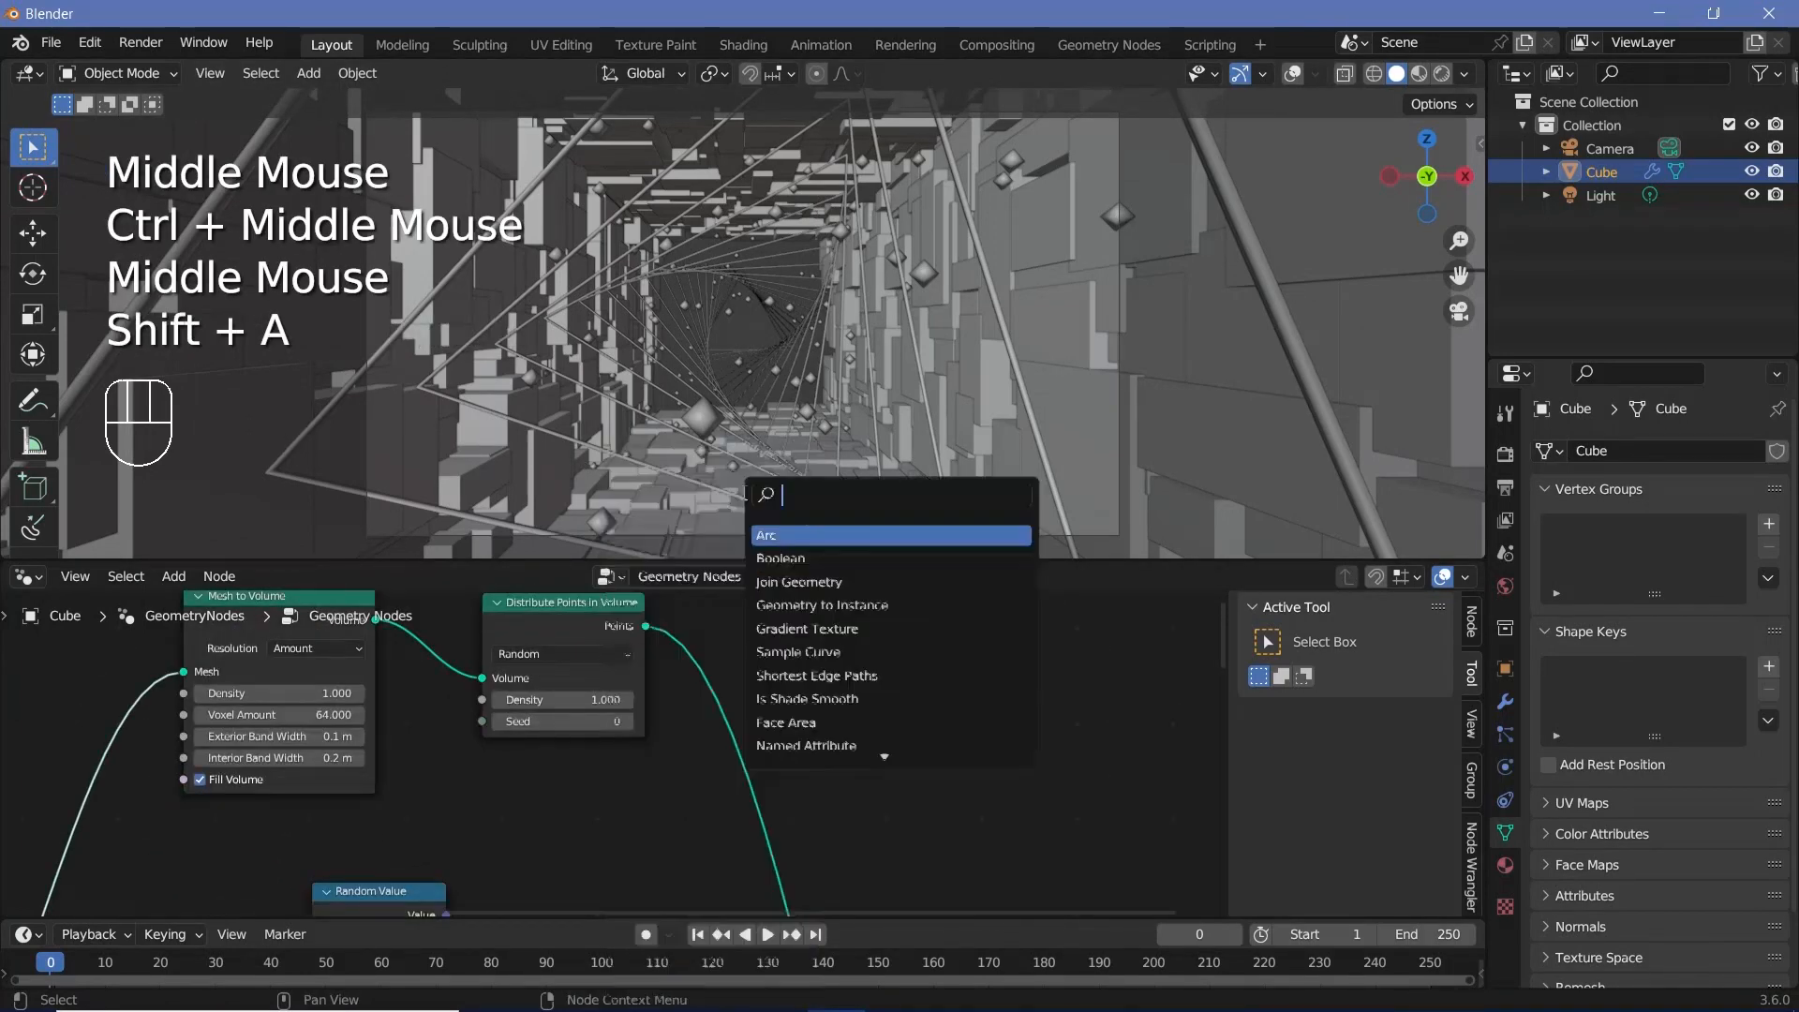
text(instan)
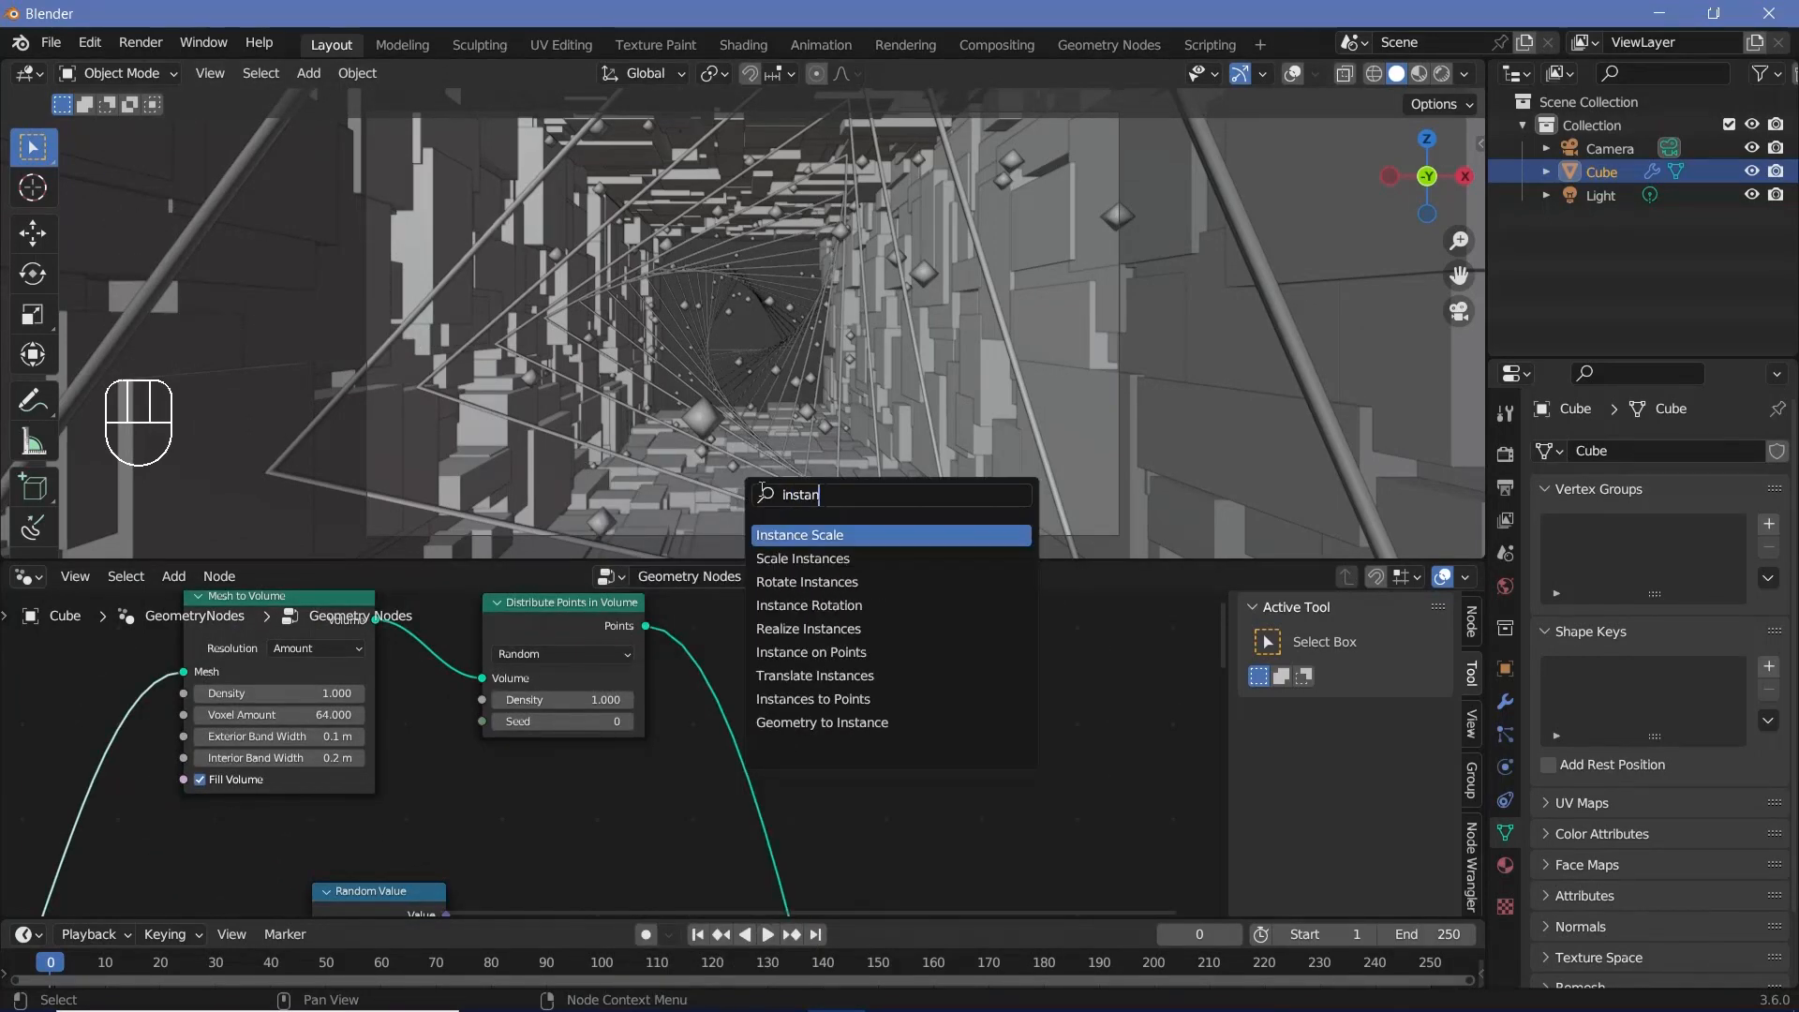
text(ce on poin)
key(Return)
click(781, 737)
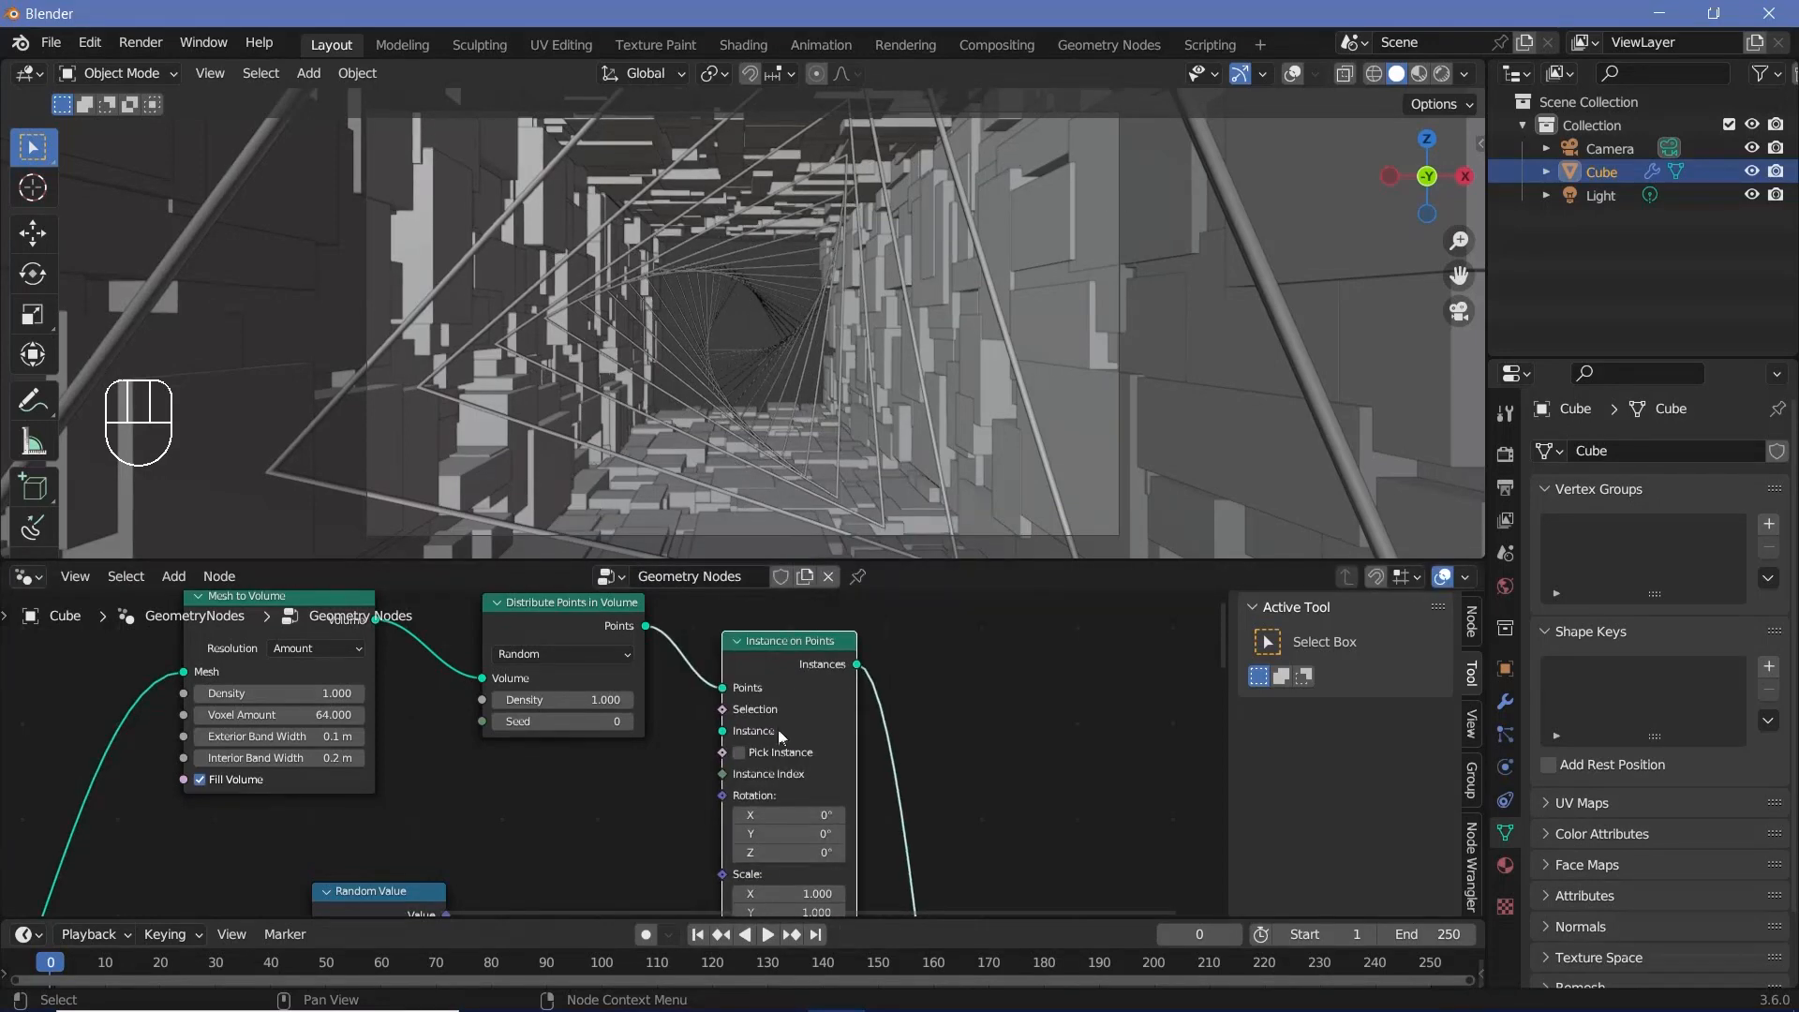
Add an Ico Sphere node and connect its Mesh output to the Instance input of the new Instance on Points.
middle_drag(690, 712, 740, 767)
key(shift+a)
click(655, 487)
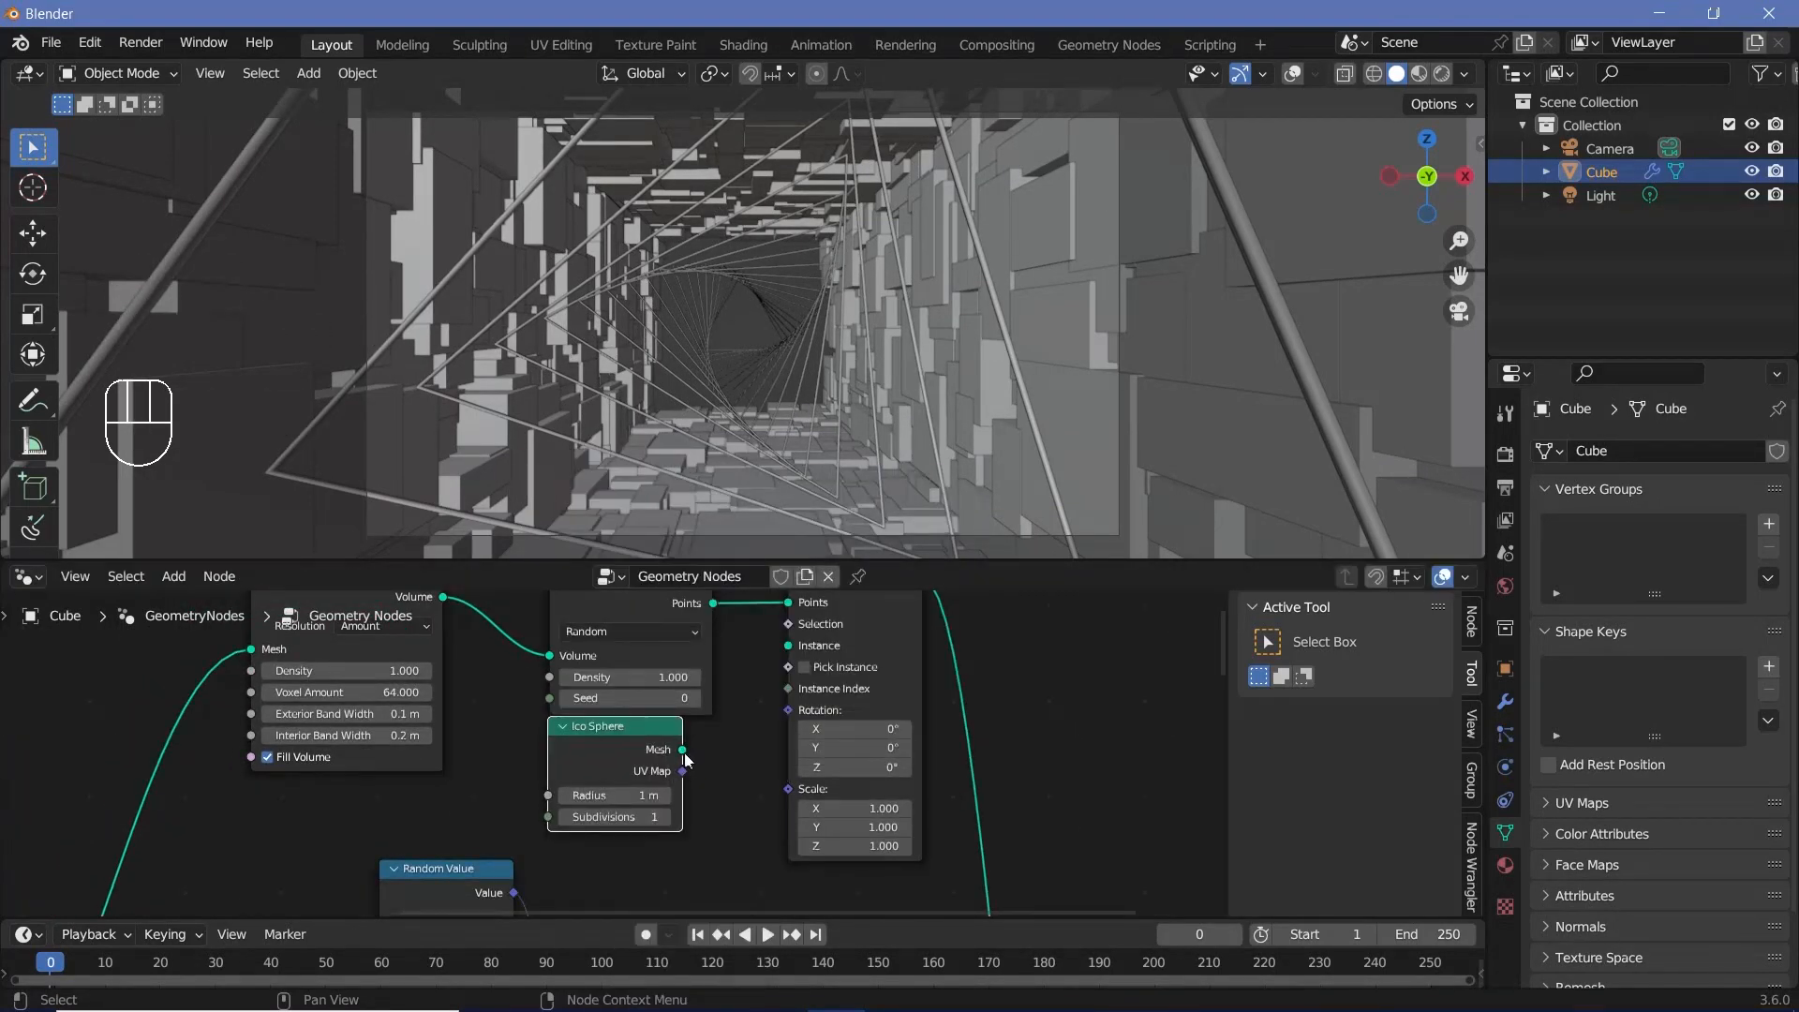
drag(683, 751, 797, 650)
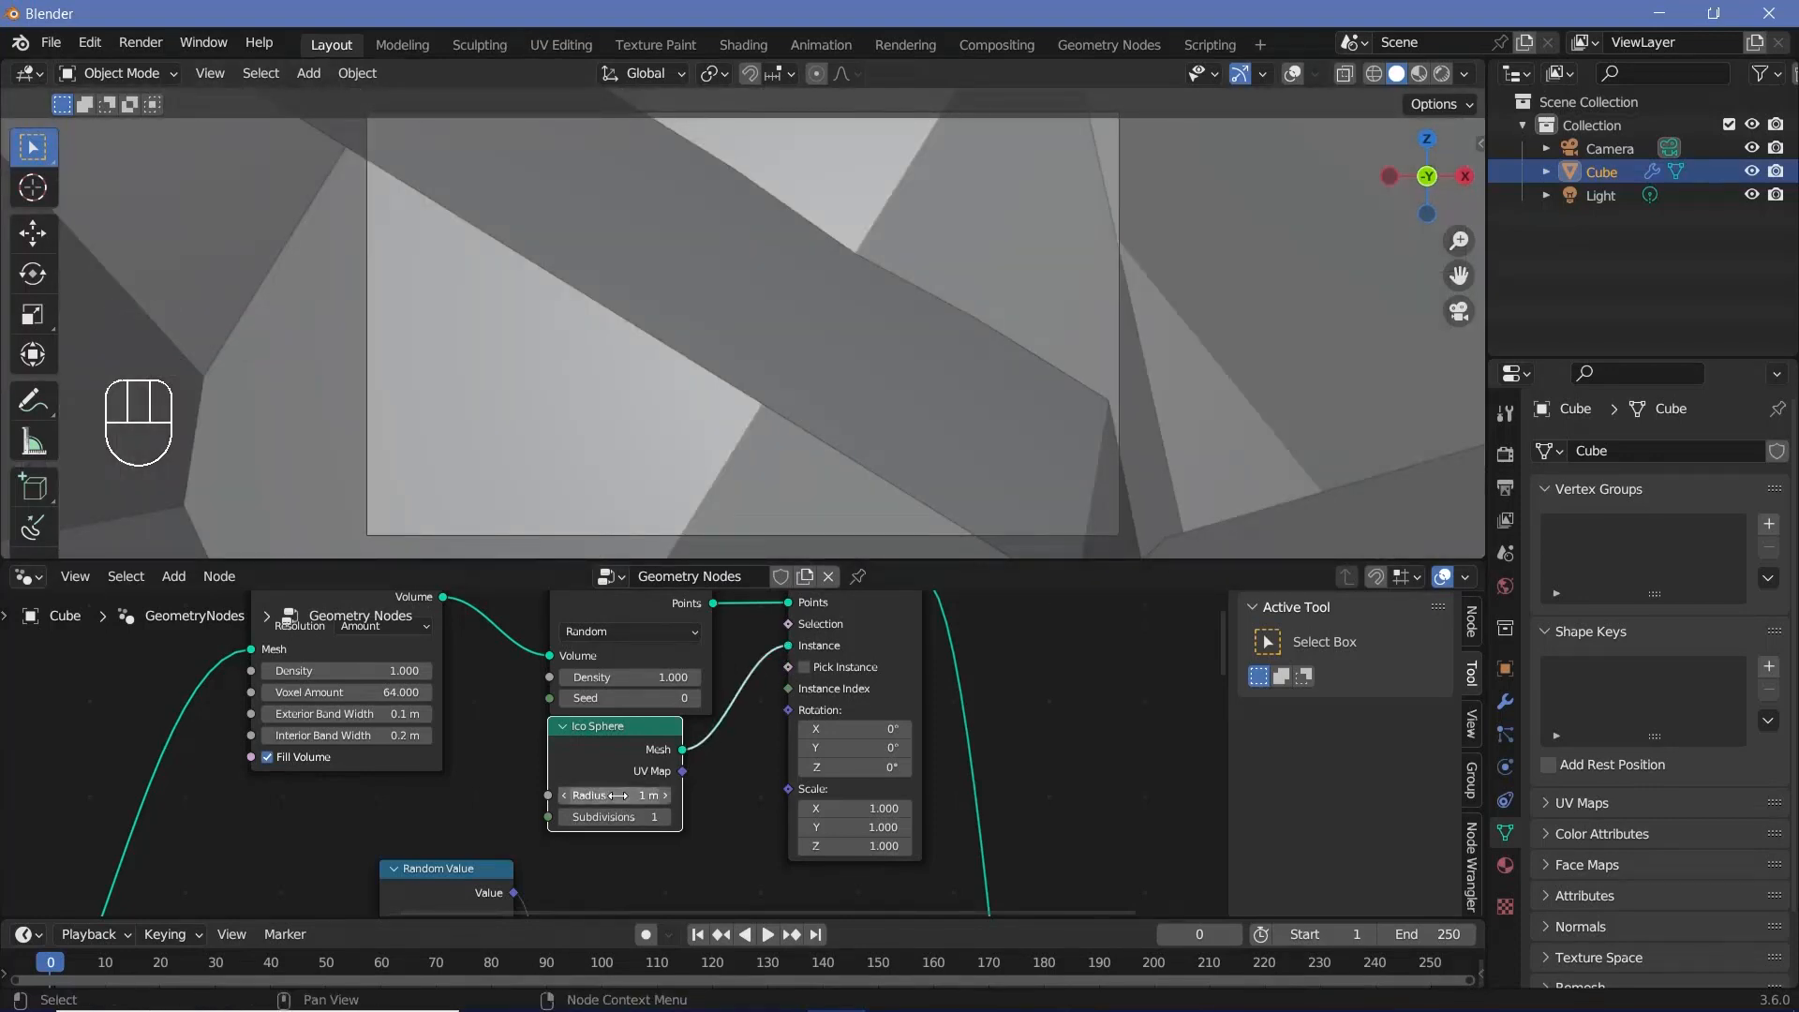
Set the Ico Sphere's Subdivisions to 3 and its Radius to 0.05 m.
click(618, 795)
key(Return)
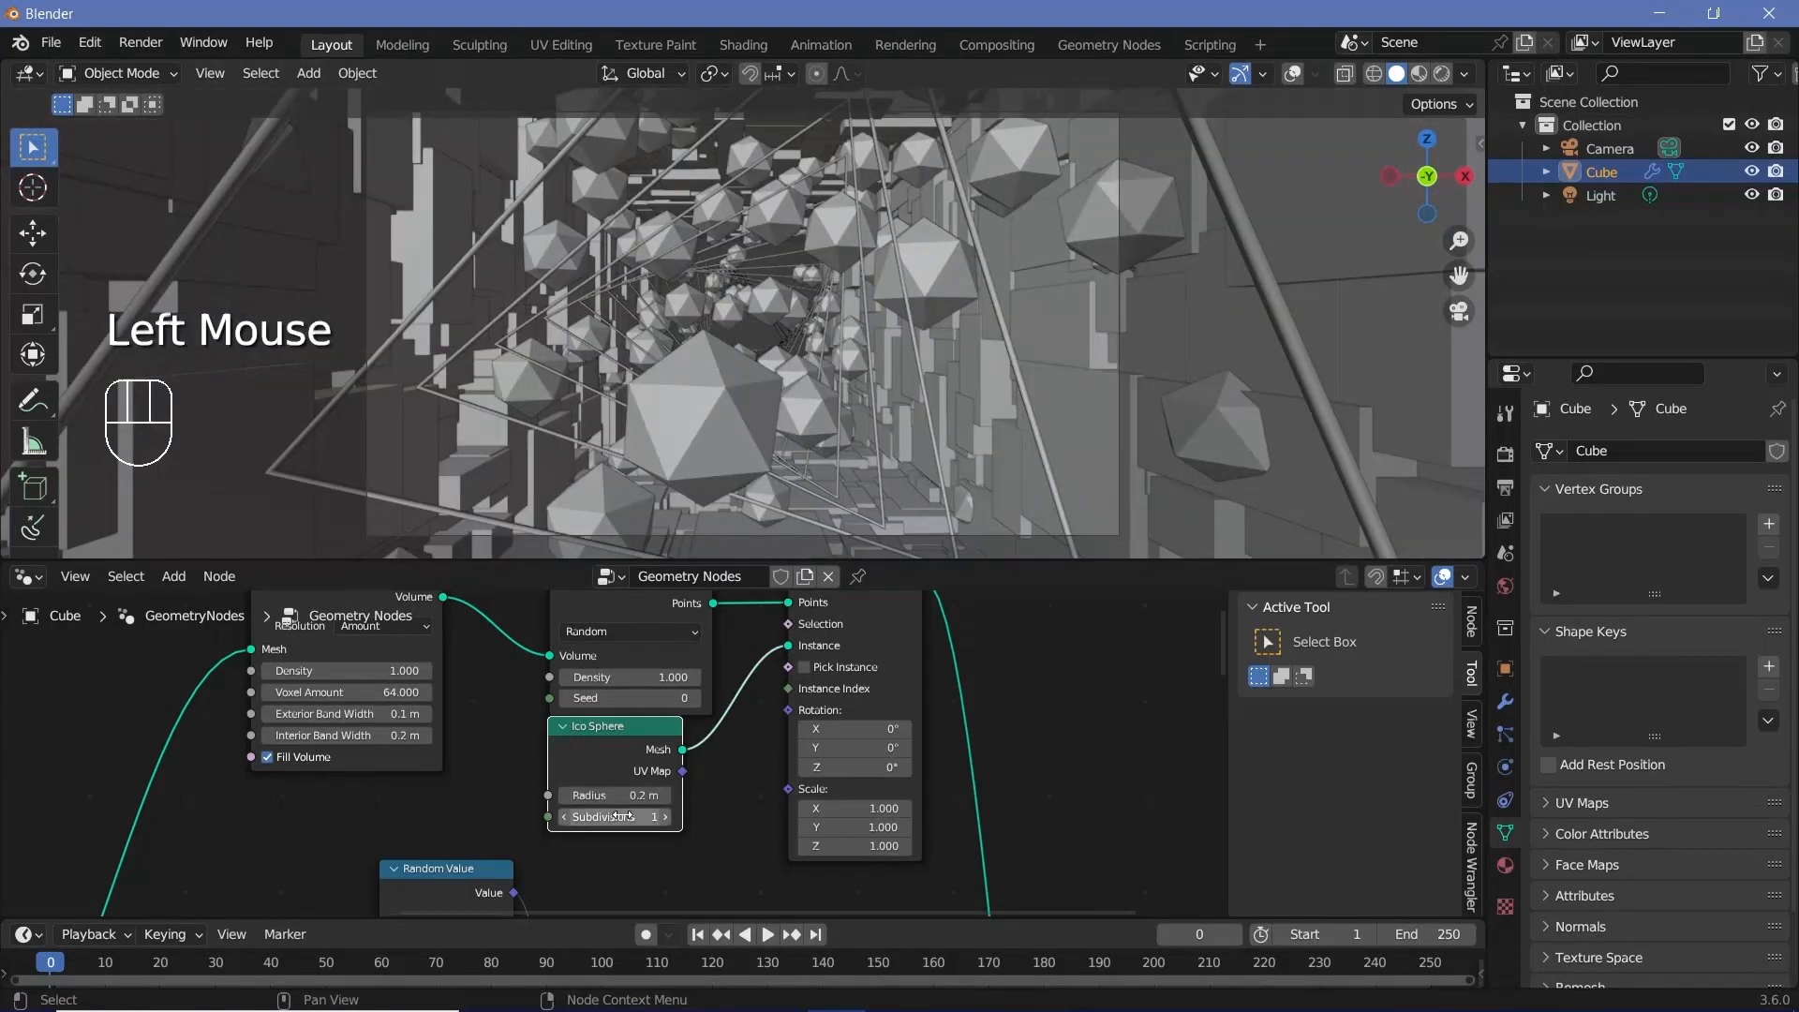
click(628, 816)
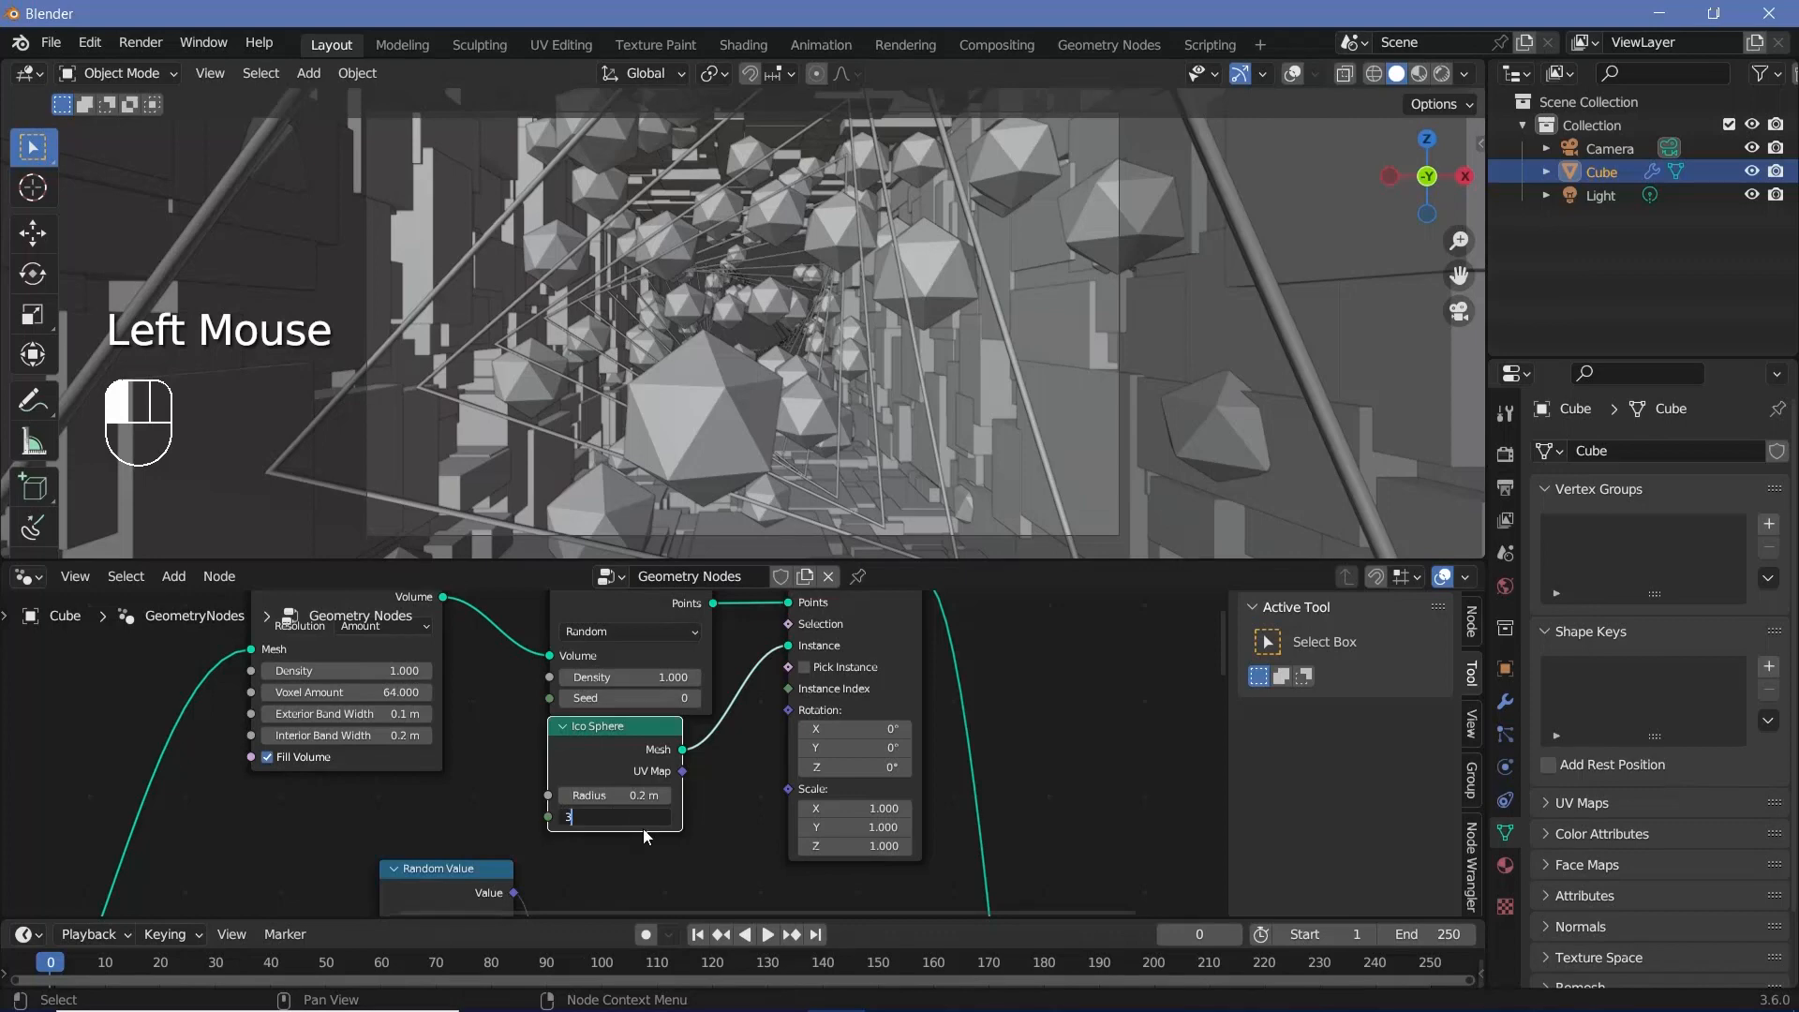
key(Return)
shift+drag(637, 795, 605, 795)
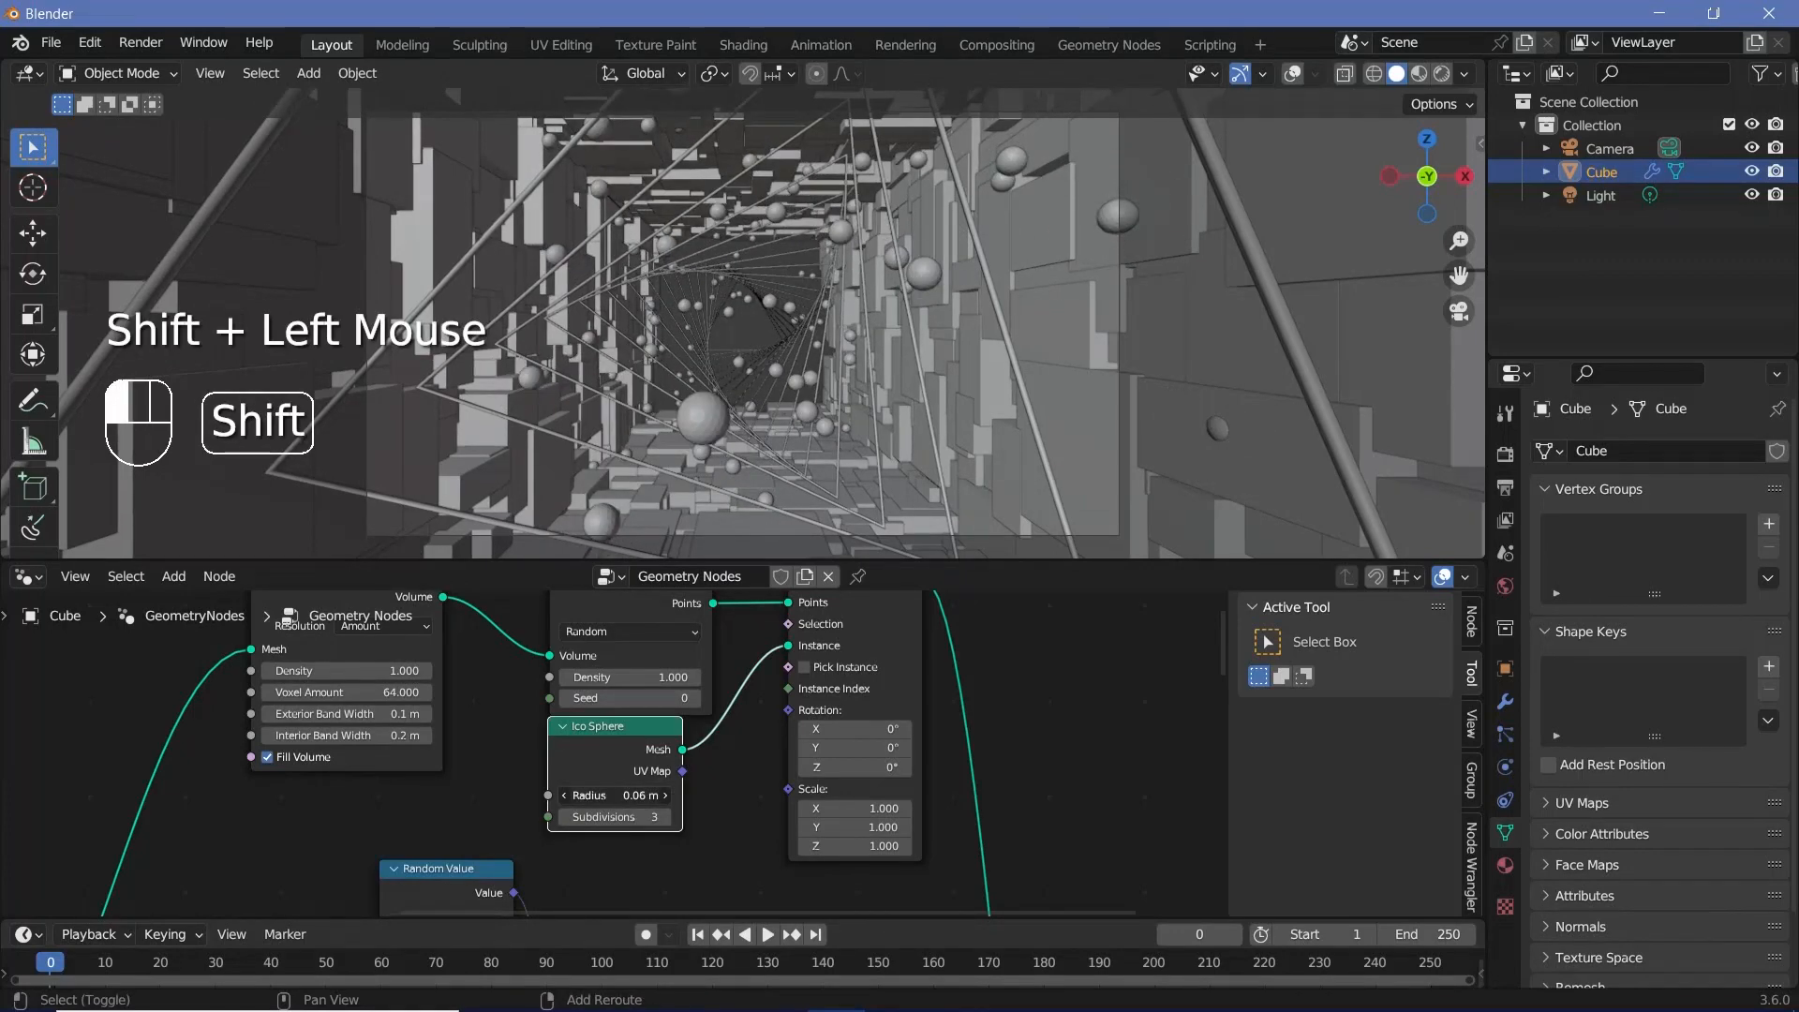
text(0.0)
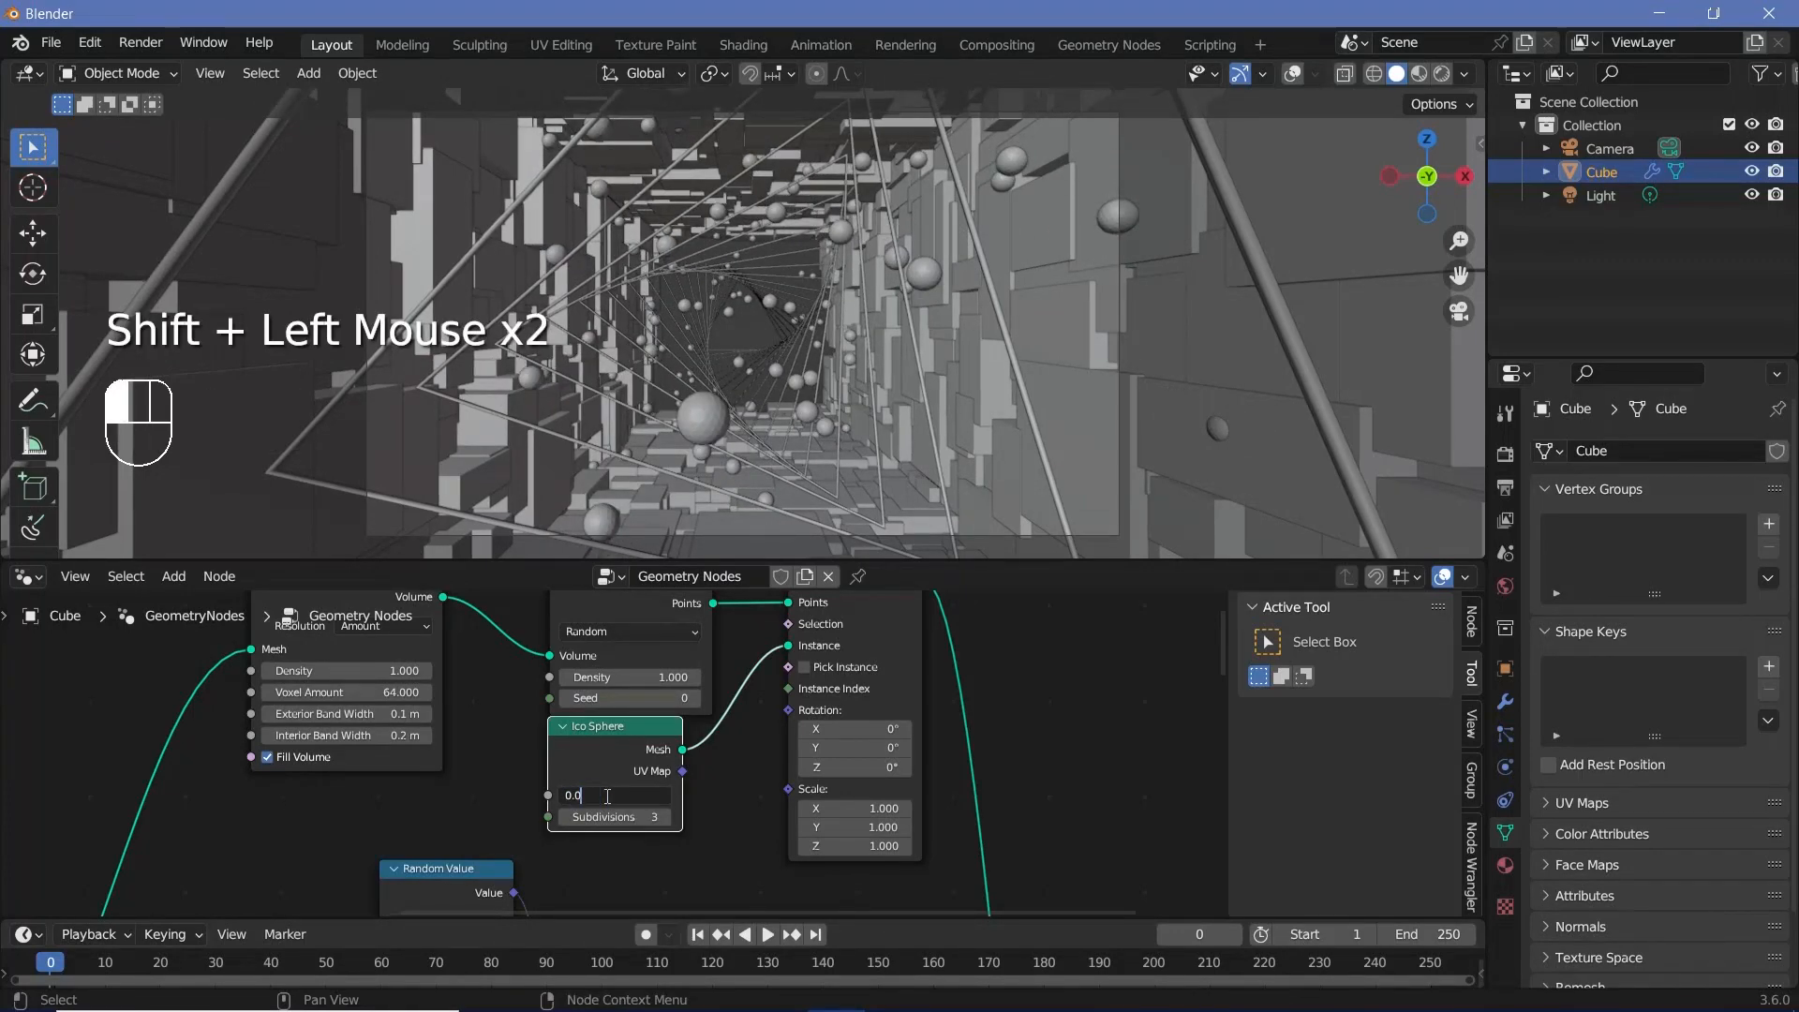
text(5)
key(Return)
Move Instance on Points aside and insert a Set Shade Smooth node between it and the Ico Sphere.
drag(713, 666, 819, 697)
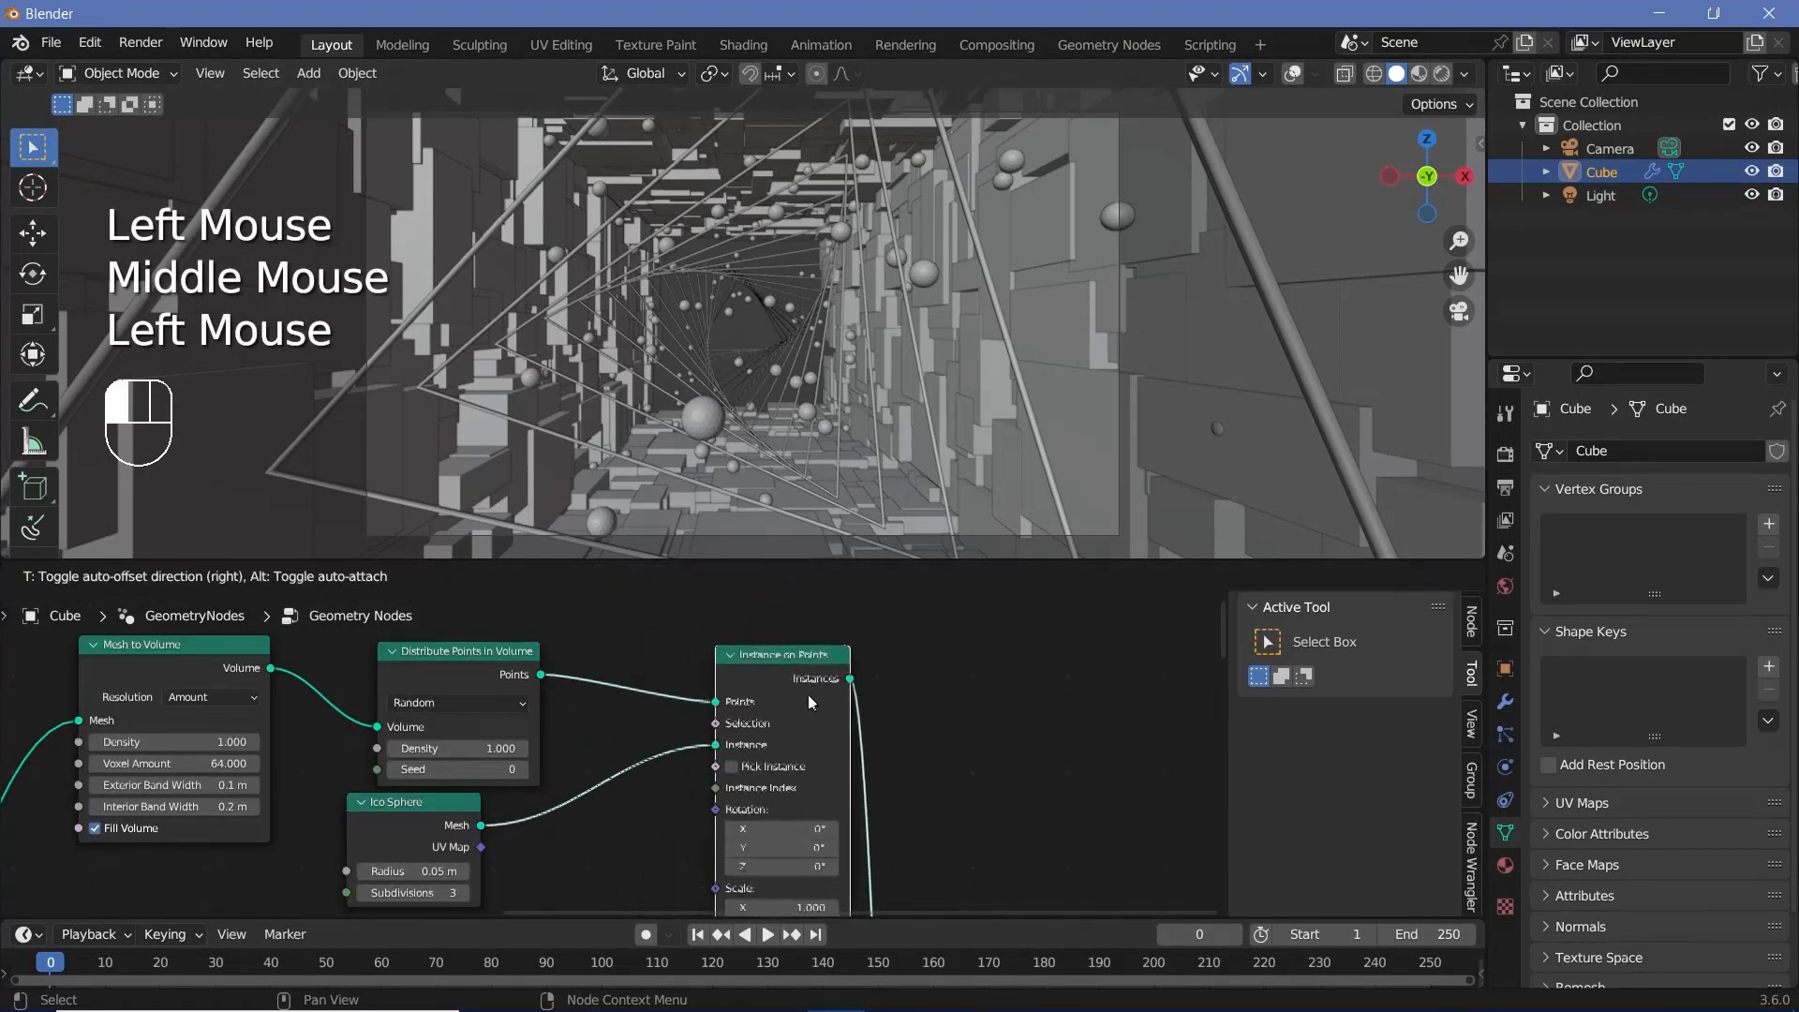
middle_drag(620, 801, 694, 729)
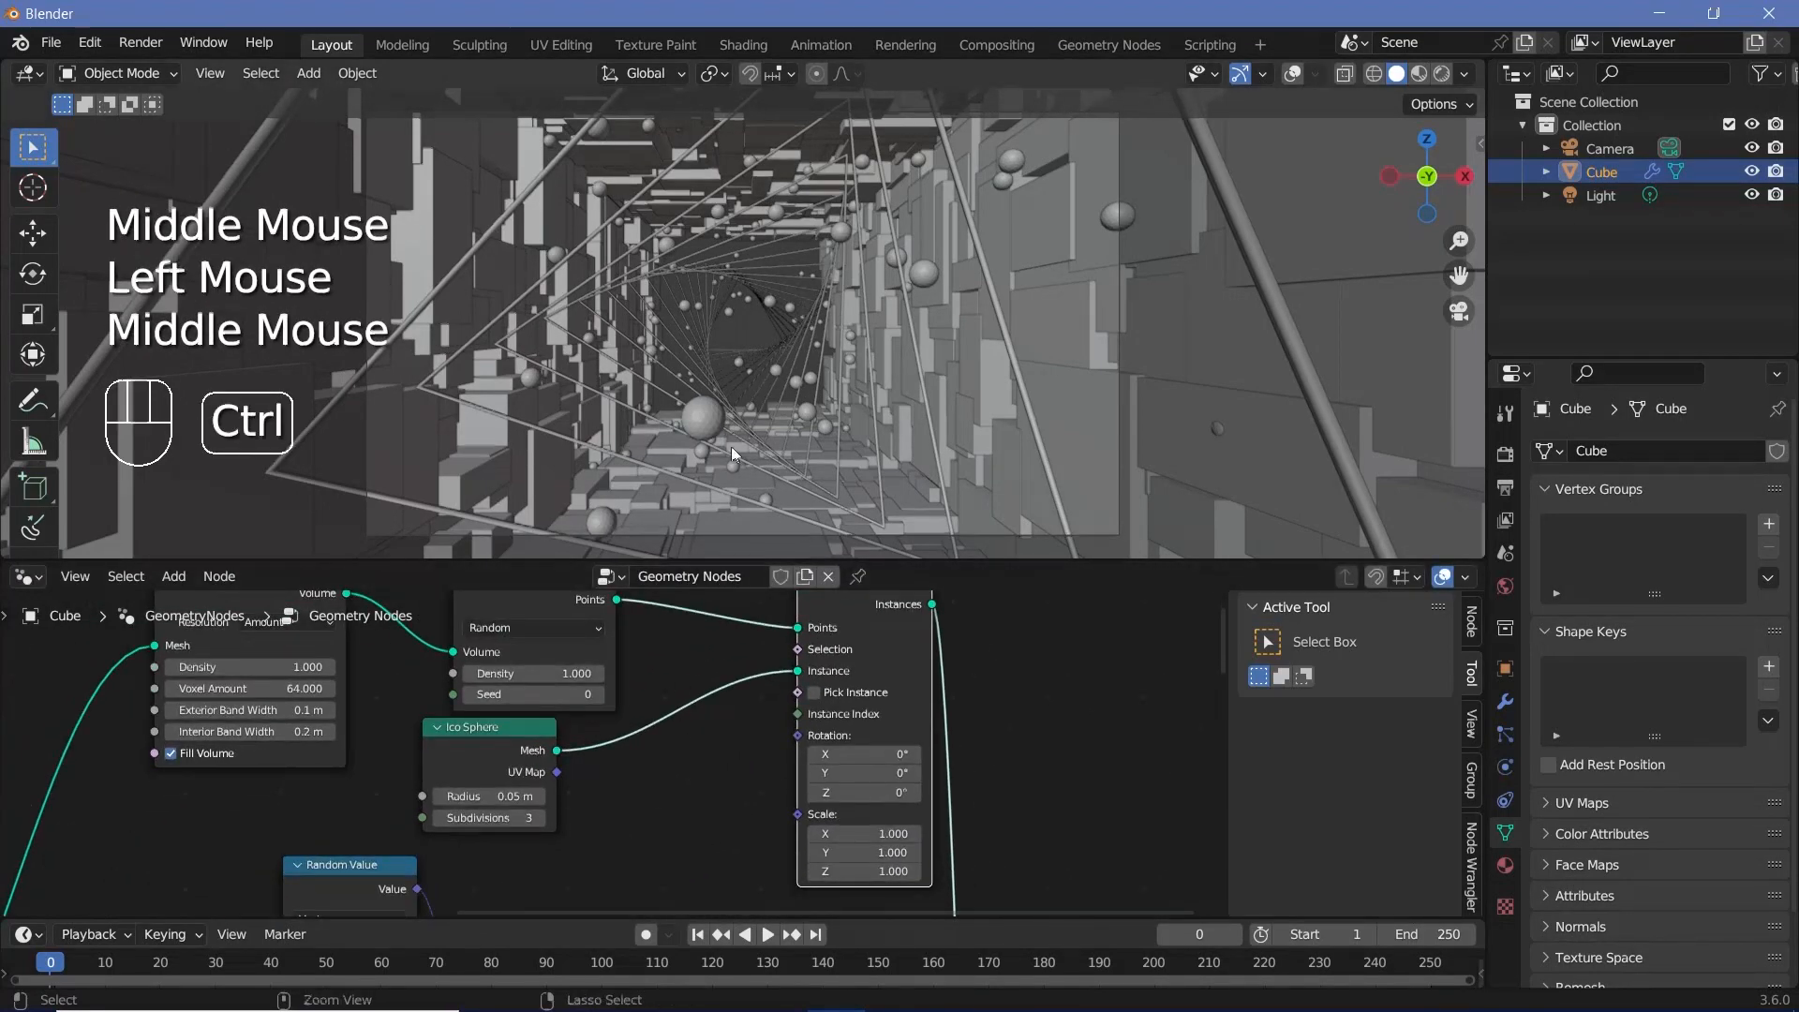
mouse_move(731, 446)
ctrl+middle_down()
mouse_move(747, 474)
mouse_move(811, 475)
mouse_move(765, 435)
ctrl+middle_up()
key(shift+a)
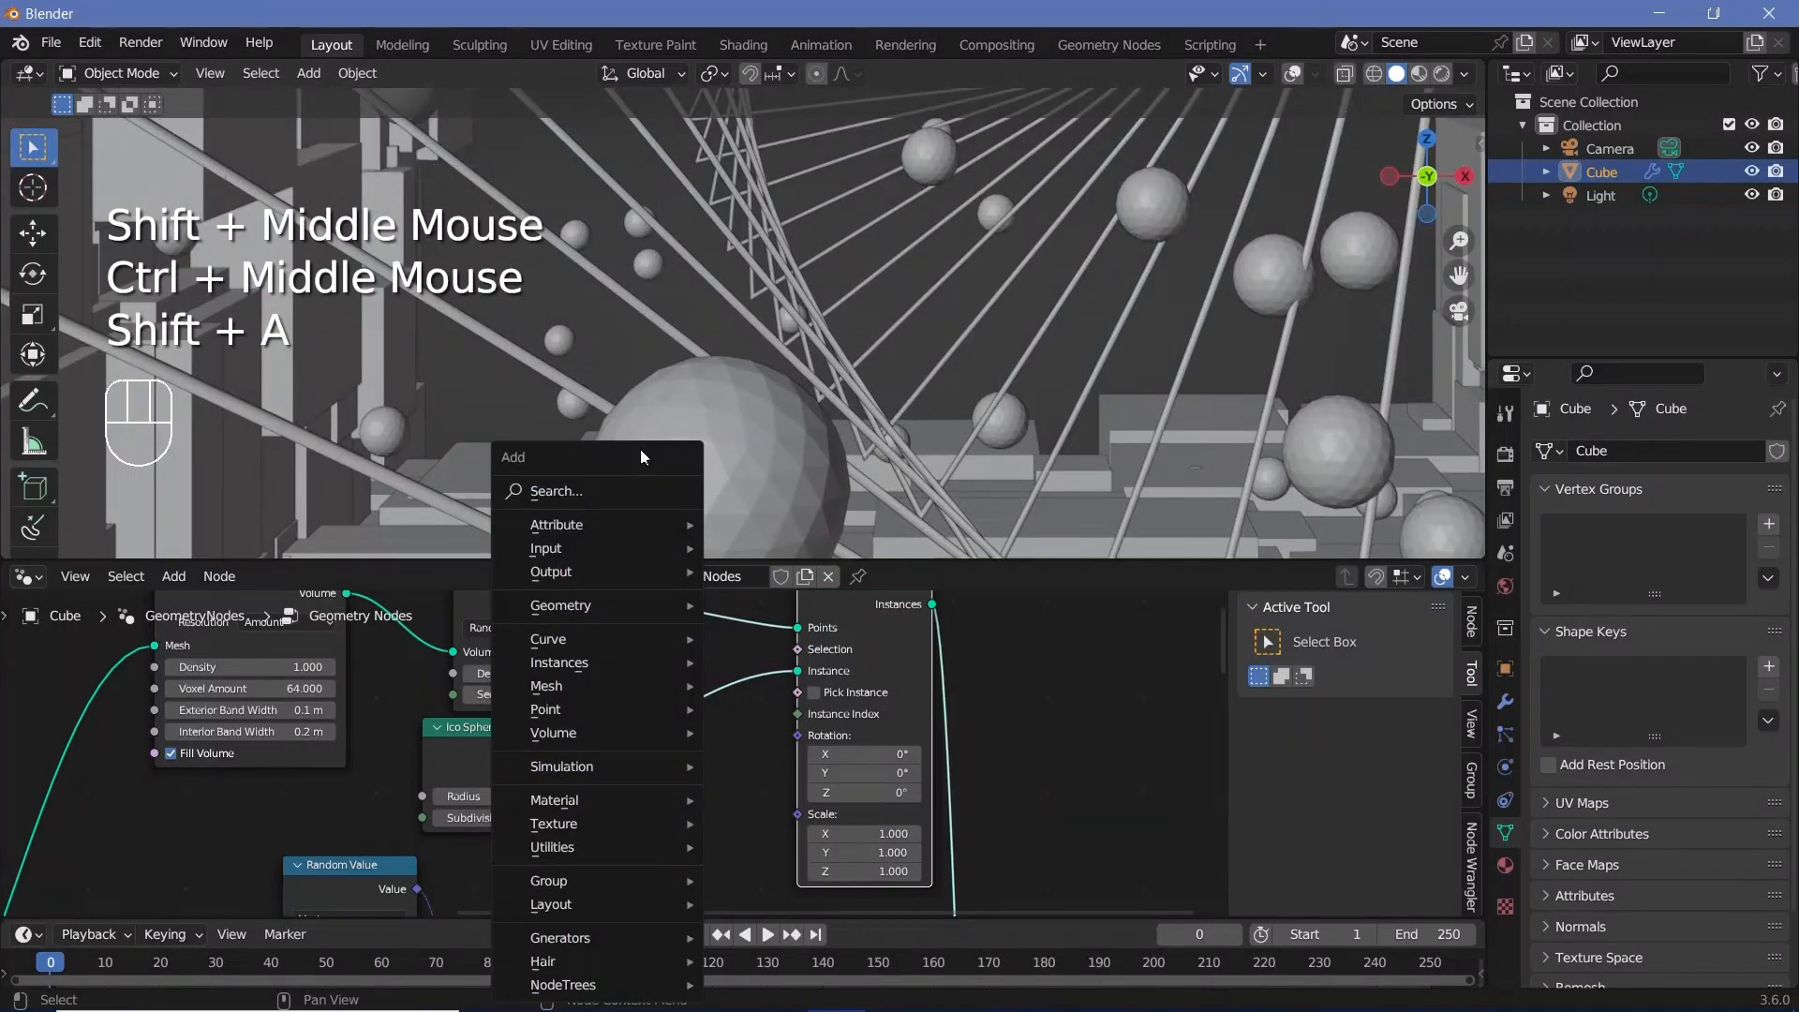
click(637, 491)
text(set shade)
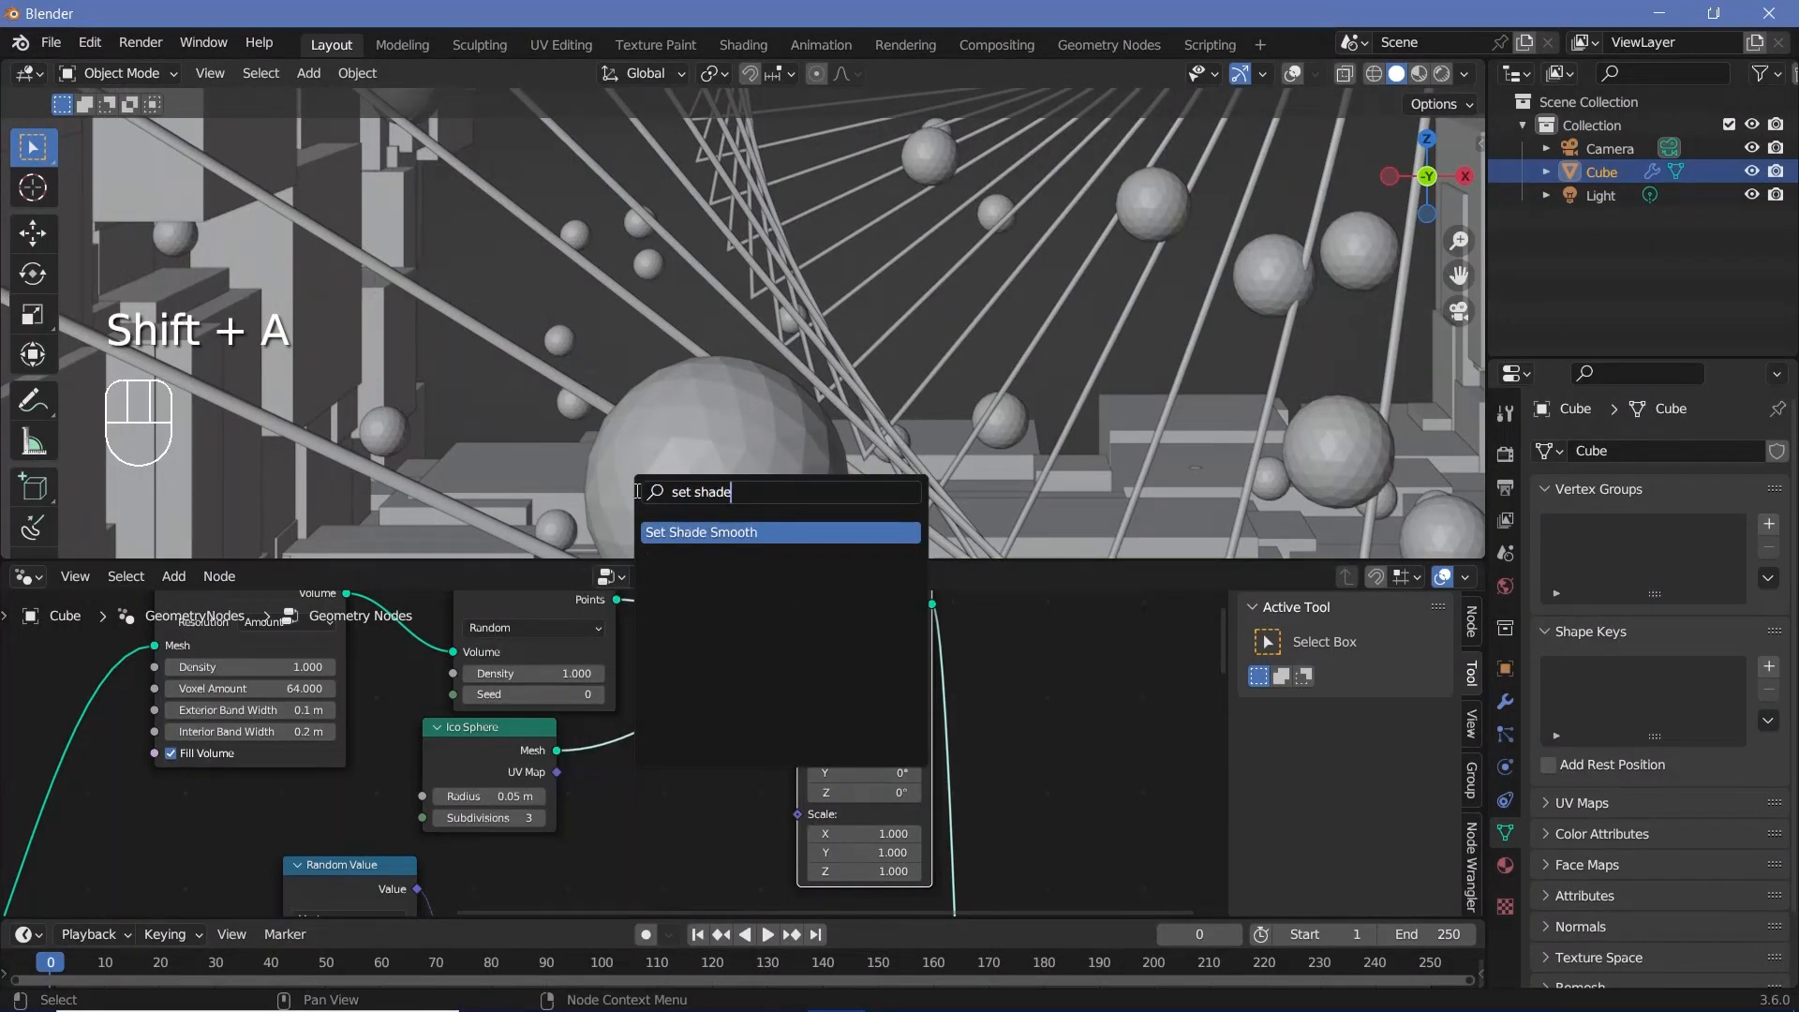
key(Return)
click(674, 735)
ctrl+middle_drag(1144, 212, 828, 350)
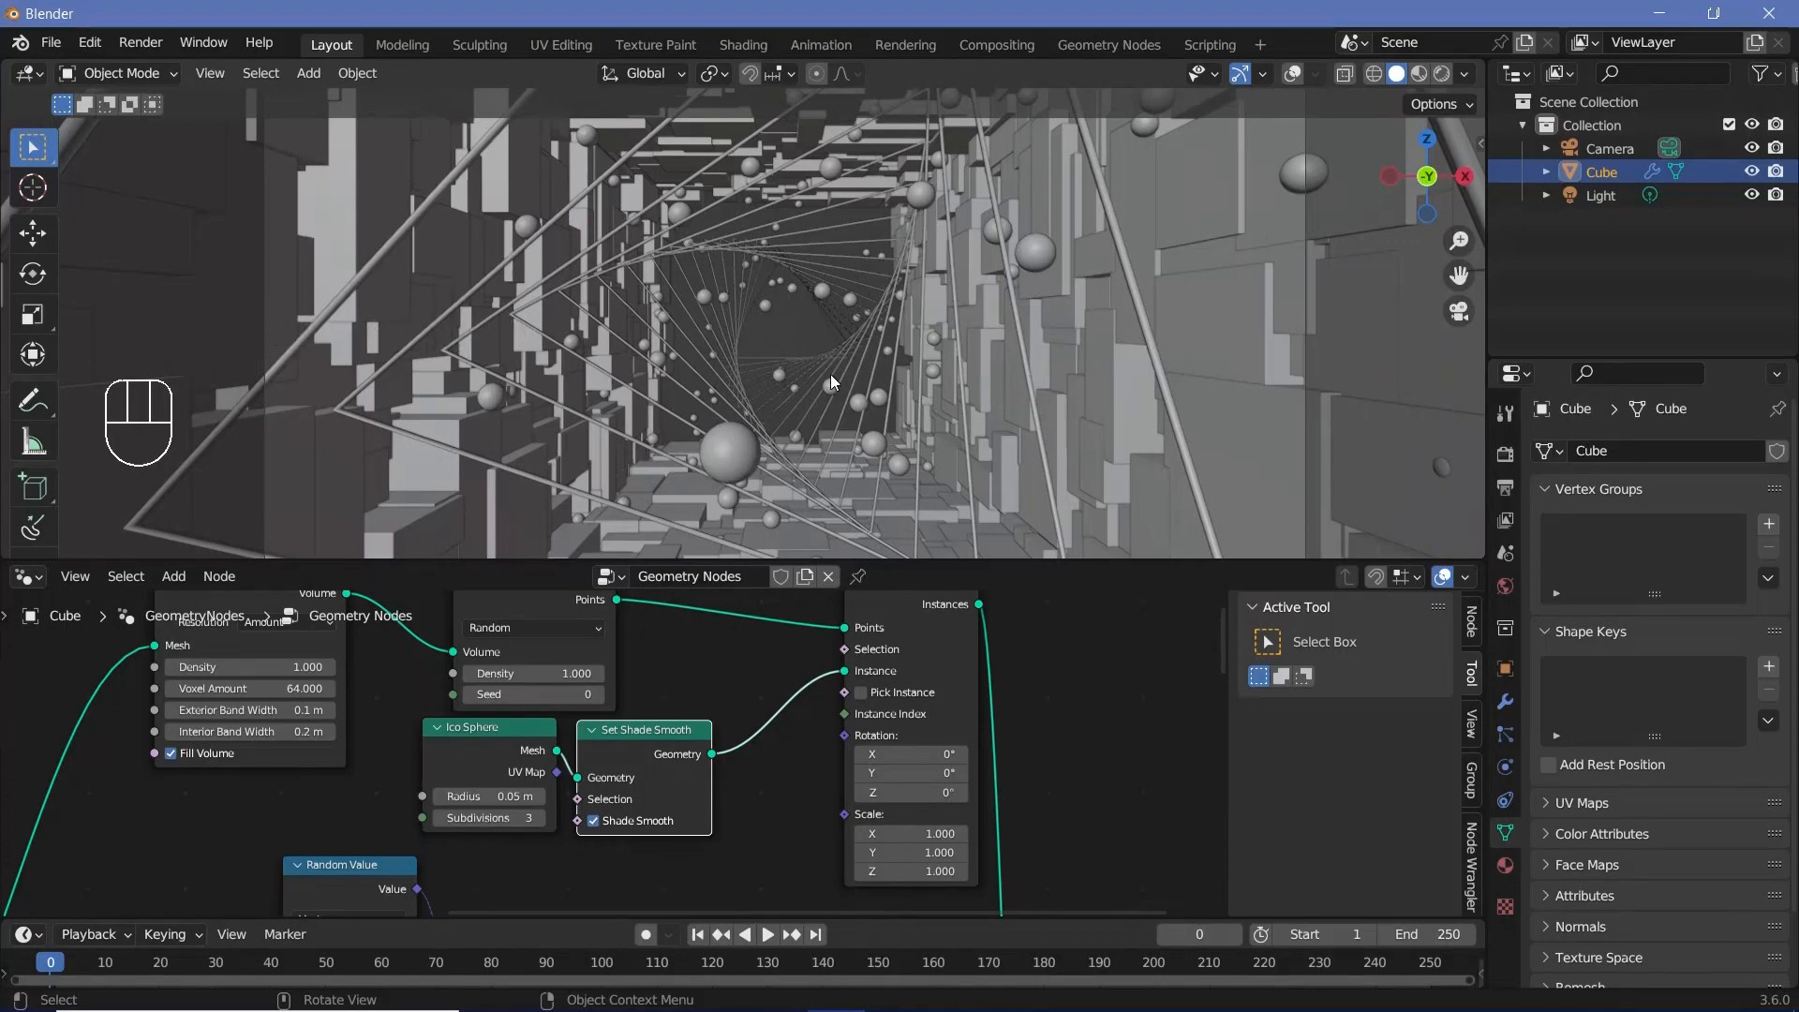
key(KP_0)
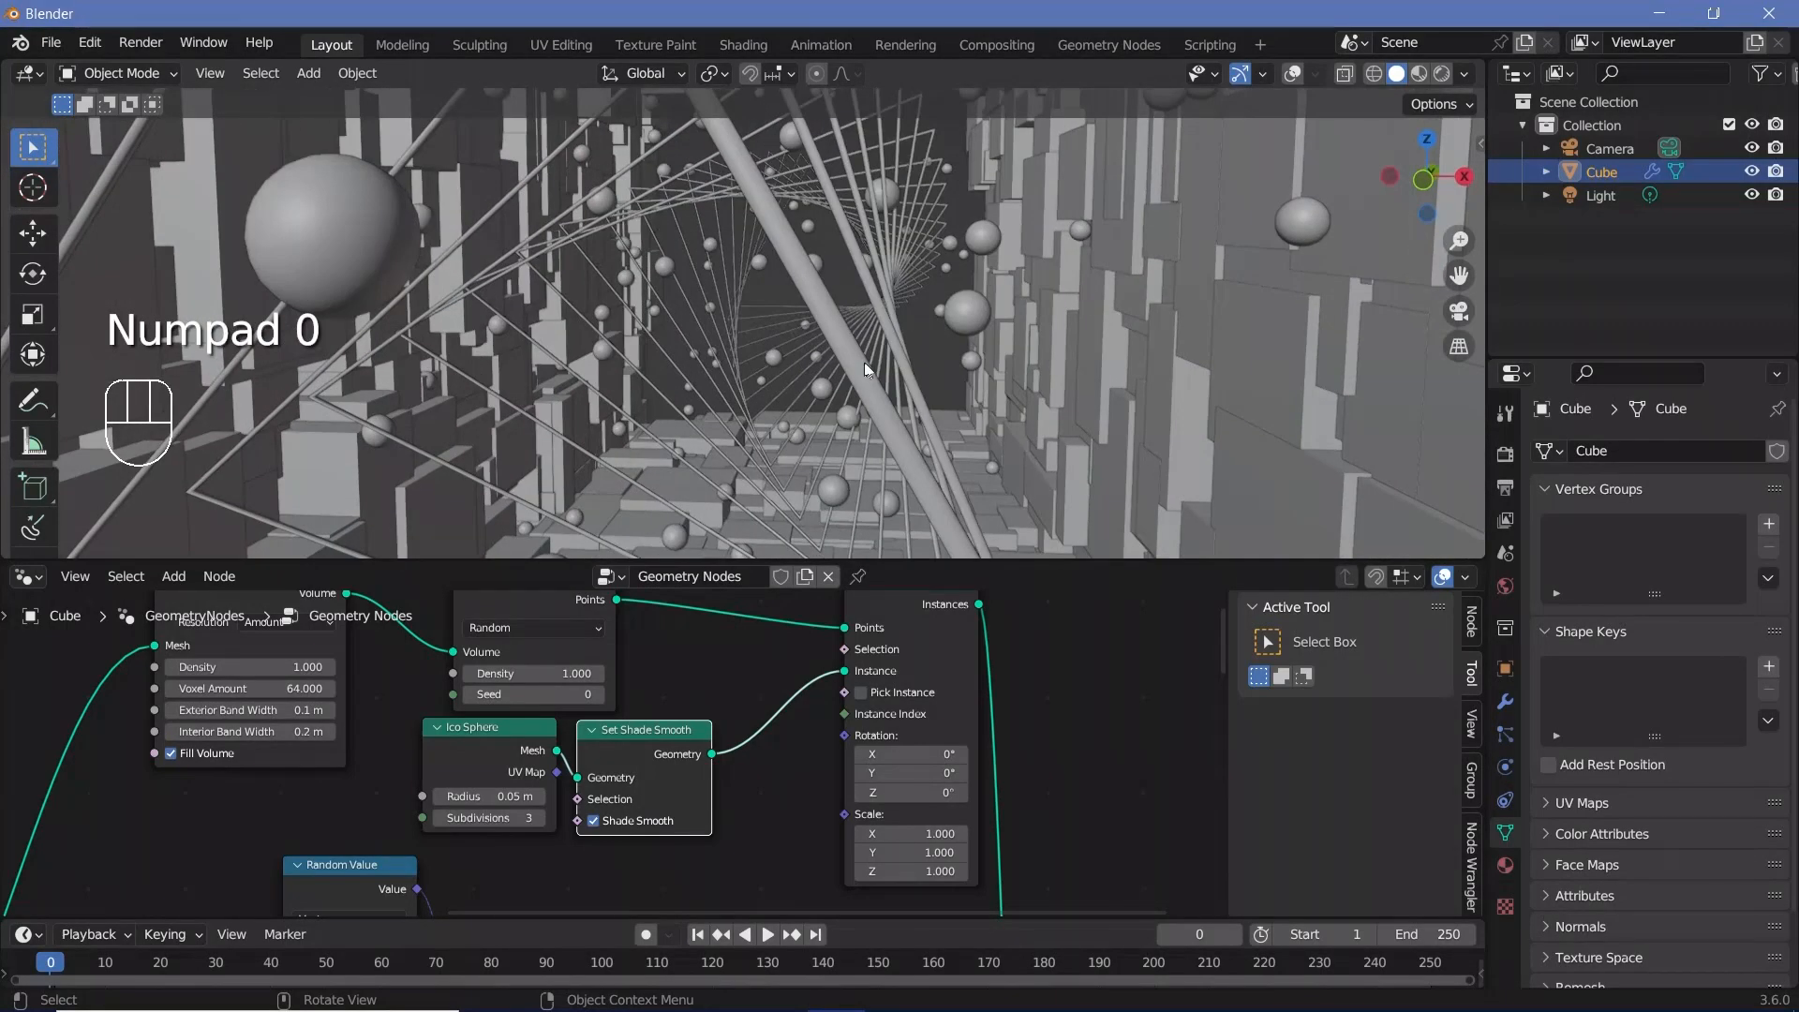
Turn on the viewport overlays and create a linked duplicate of the tunnel offset 10 m along Y.
ctrl+middle_drag(864, 366, 999, 221)
click(999, 221)
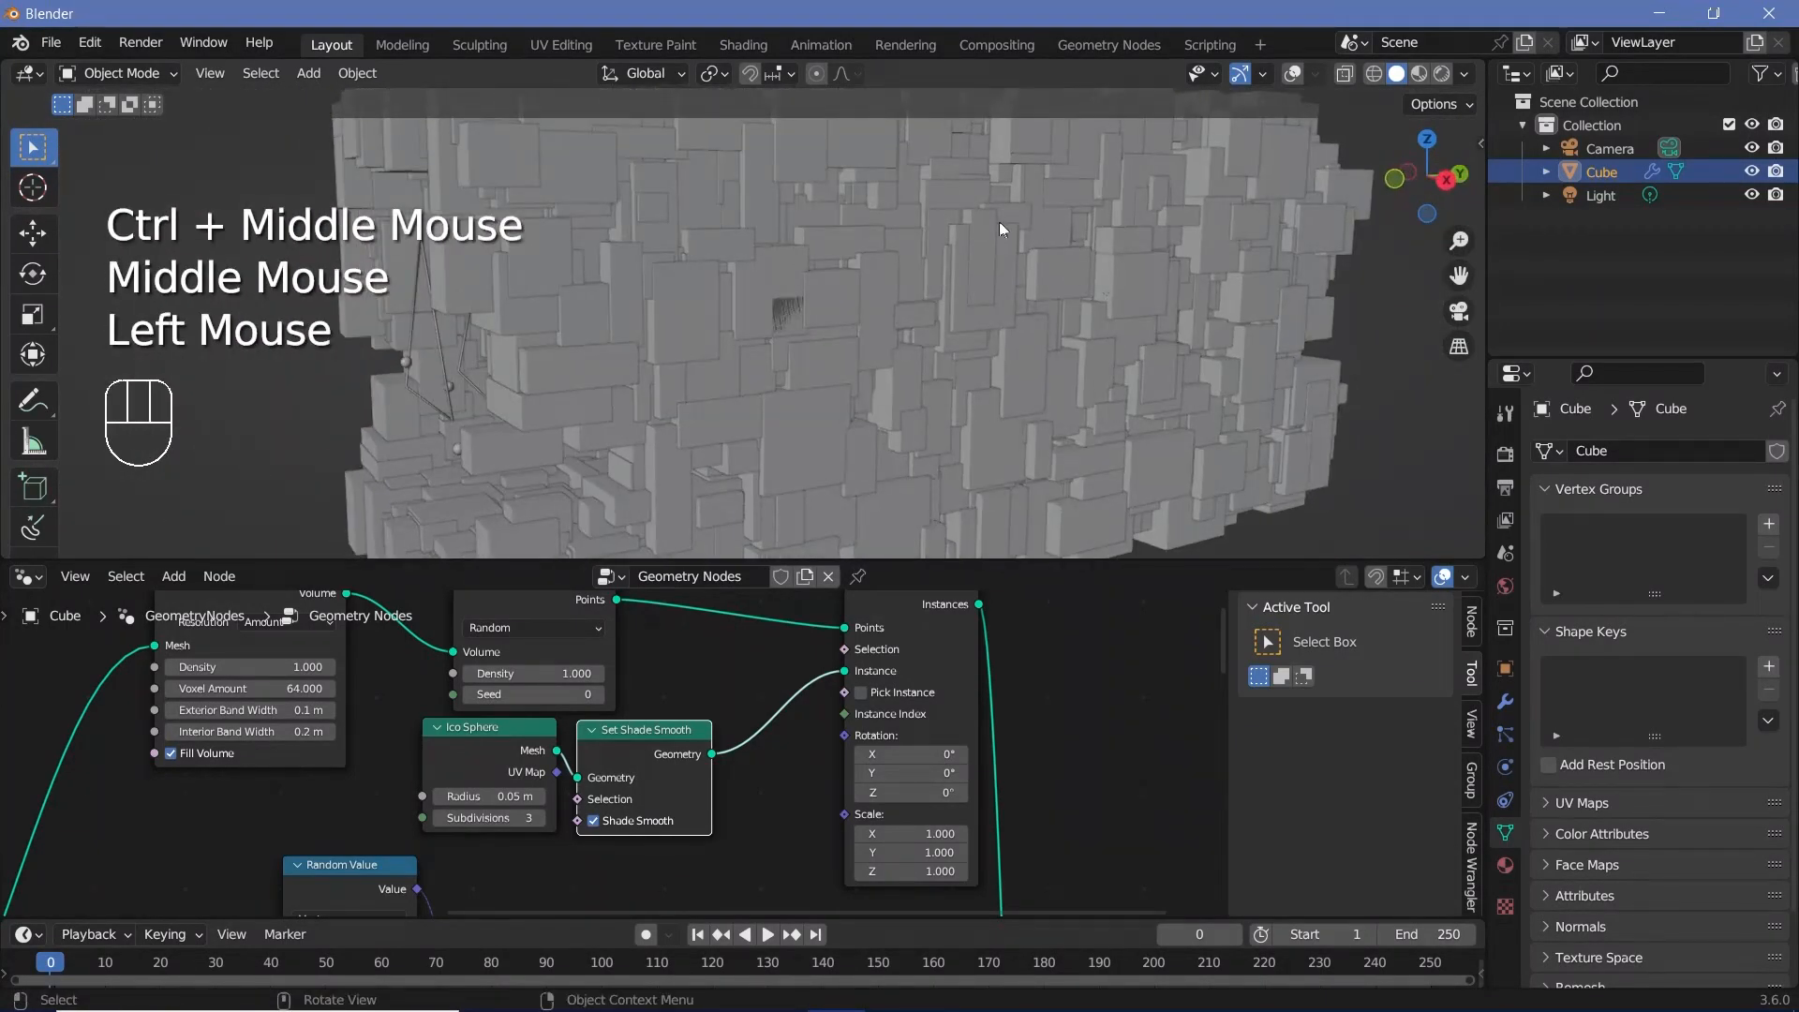
click(1299, 79)
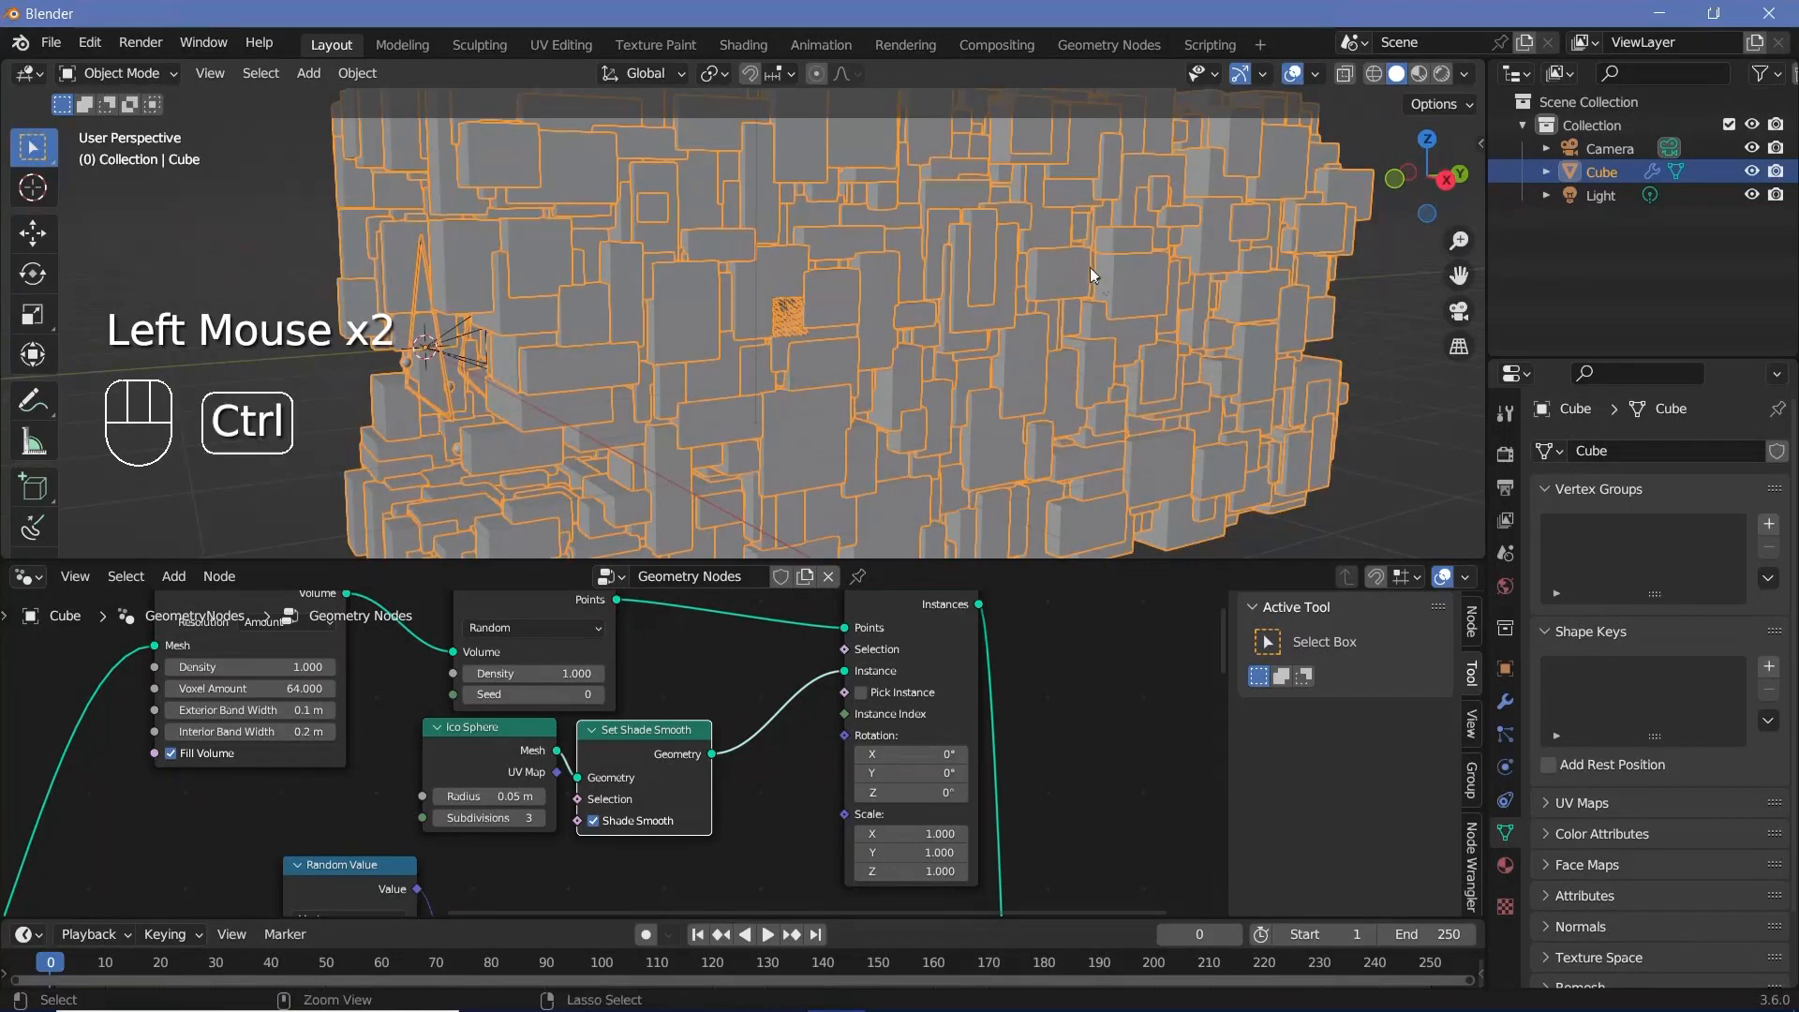
ctrl+middle_drag(1089, 268, 819, 425)
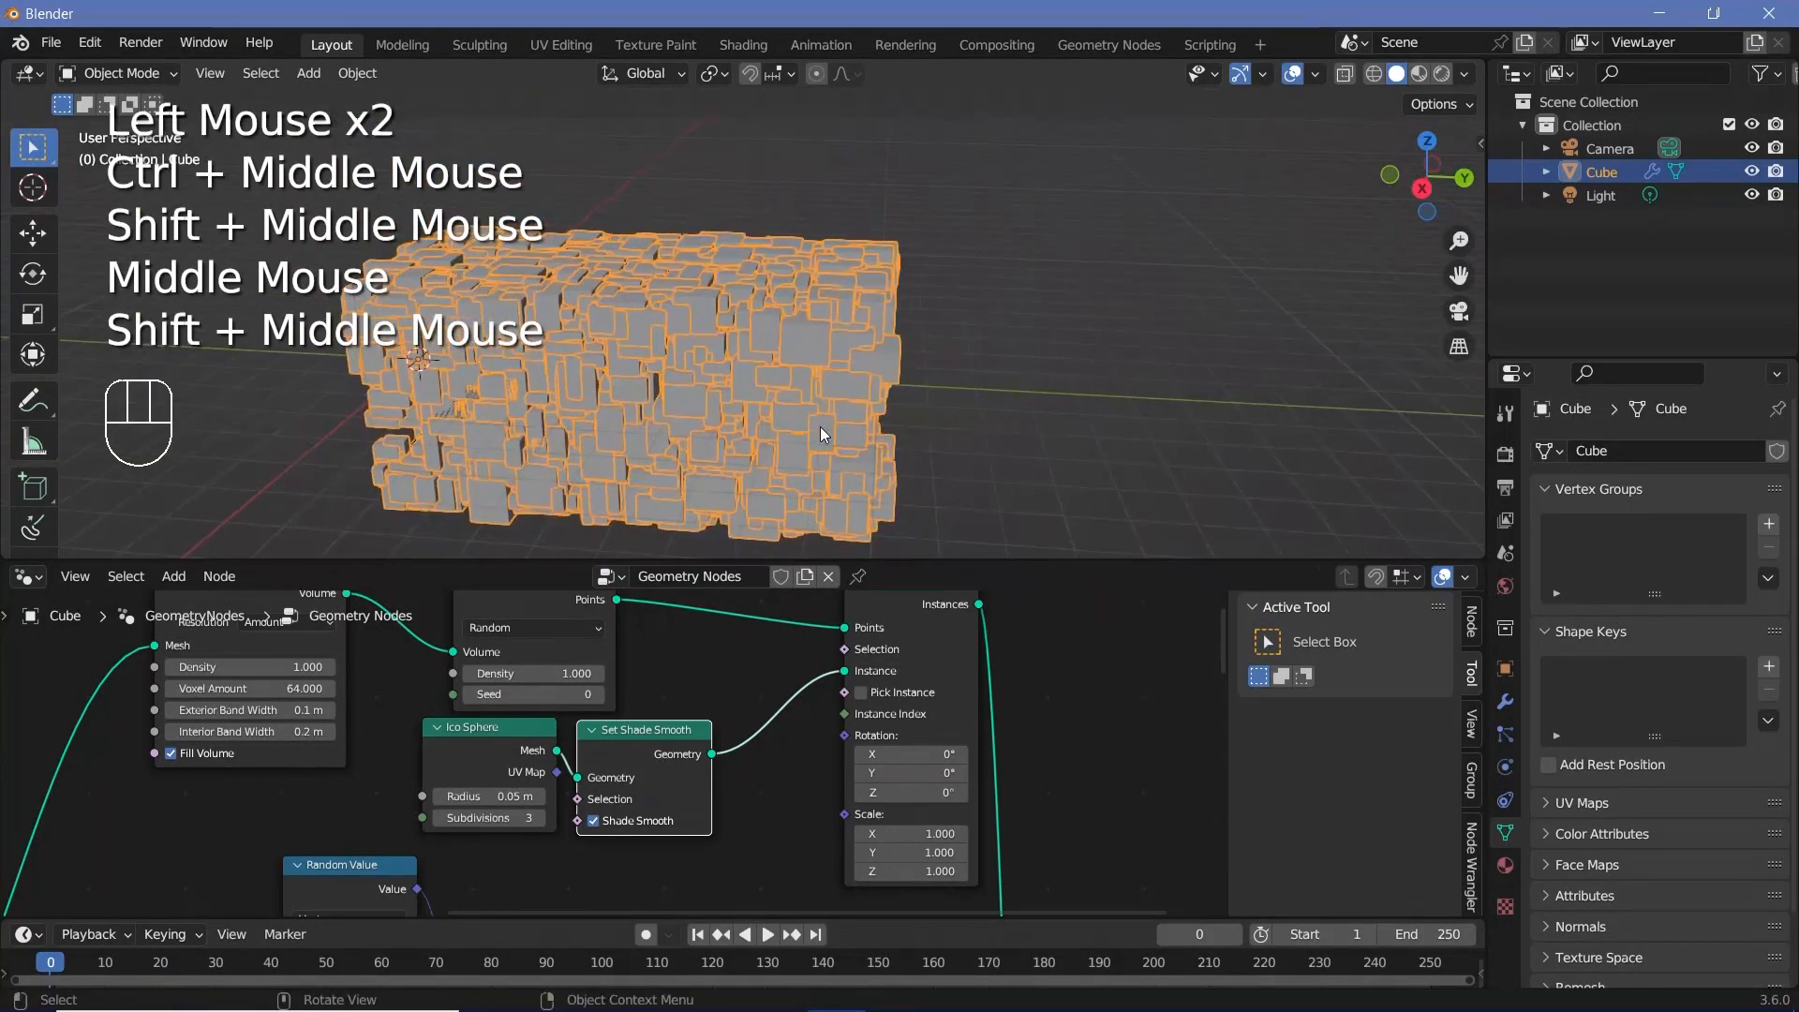
key(alt+d)
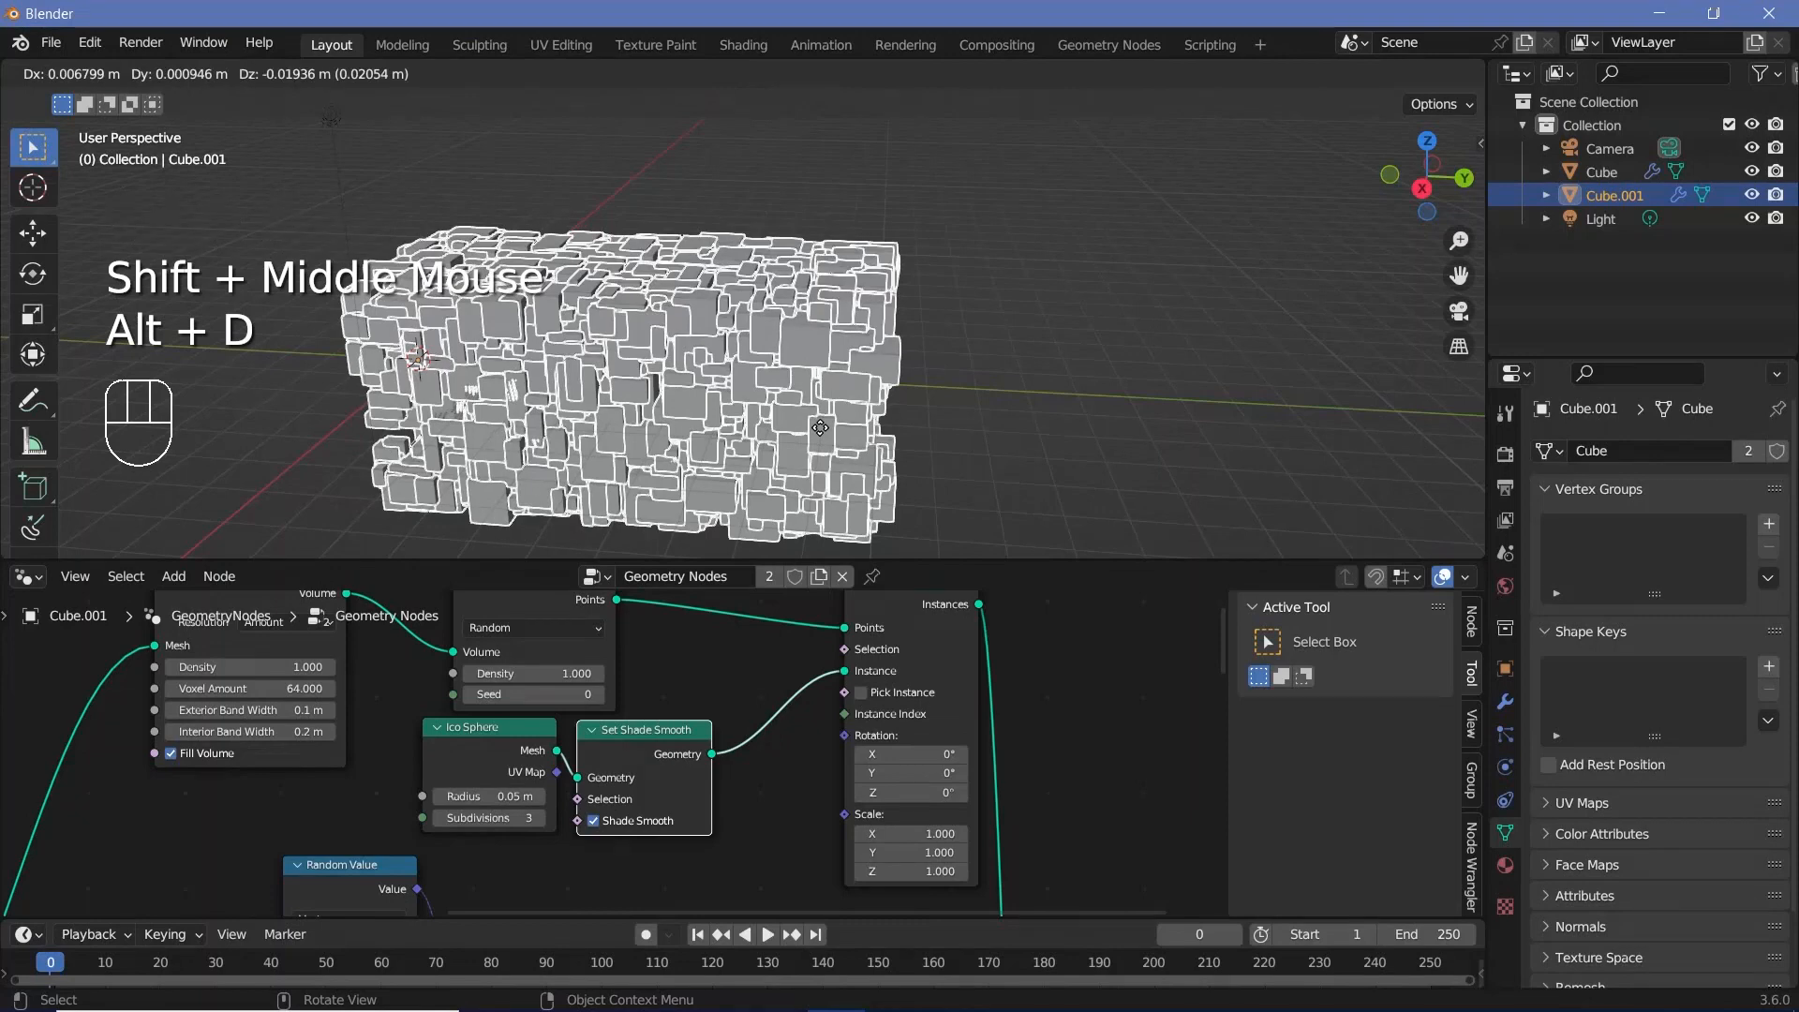
text(y10)
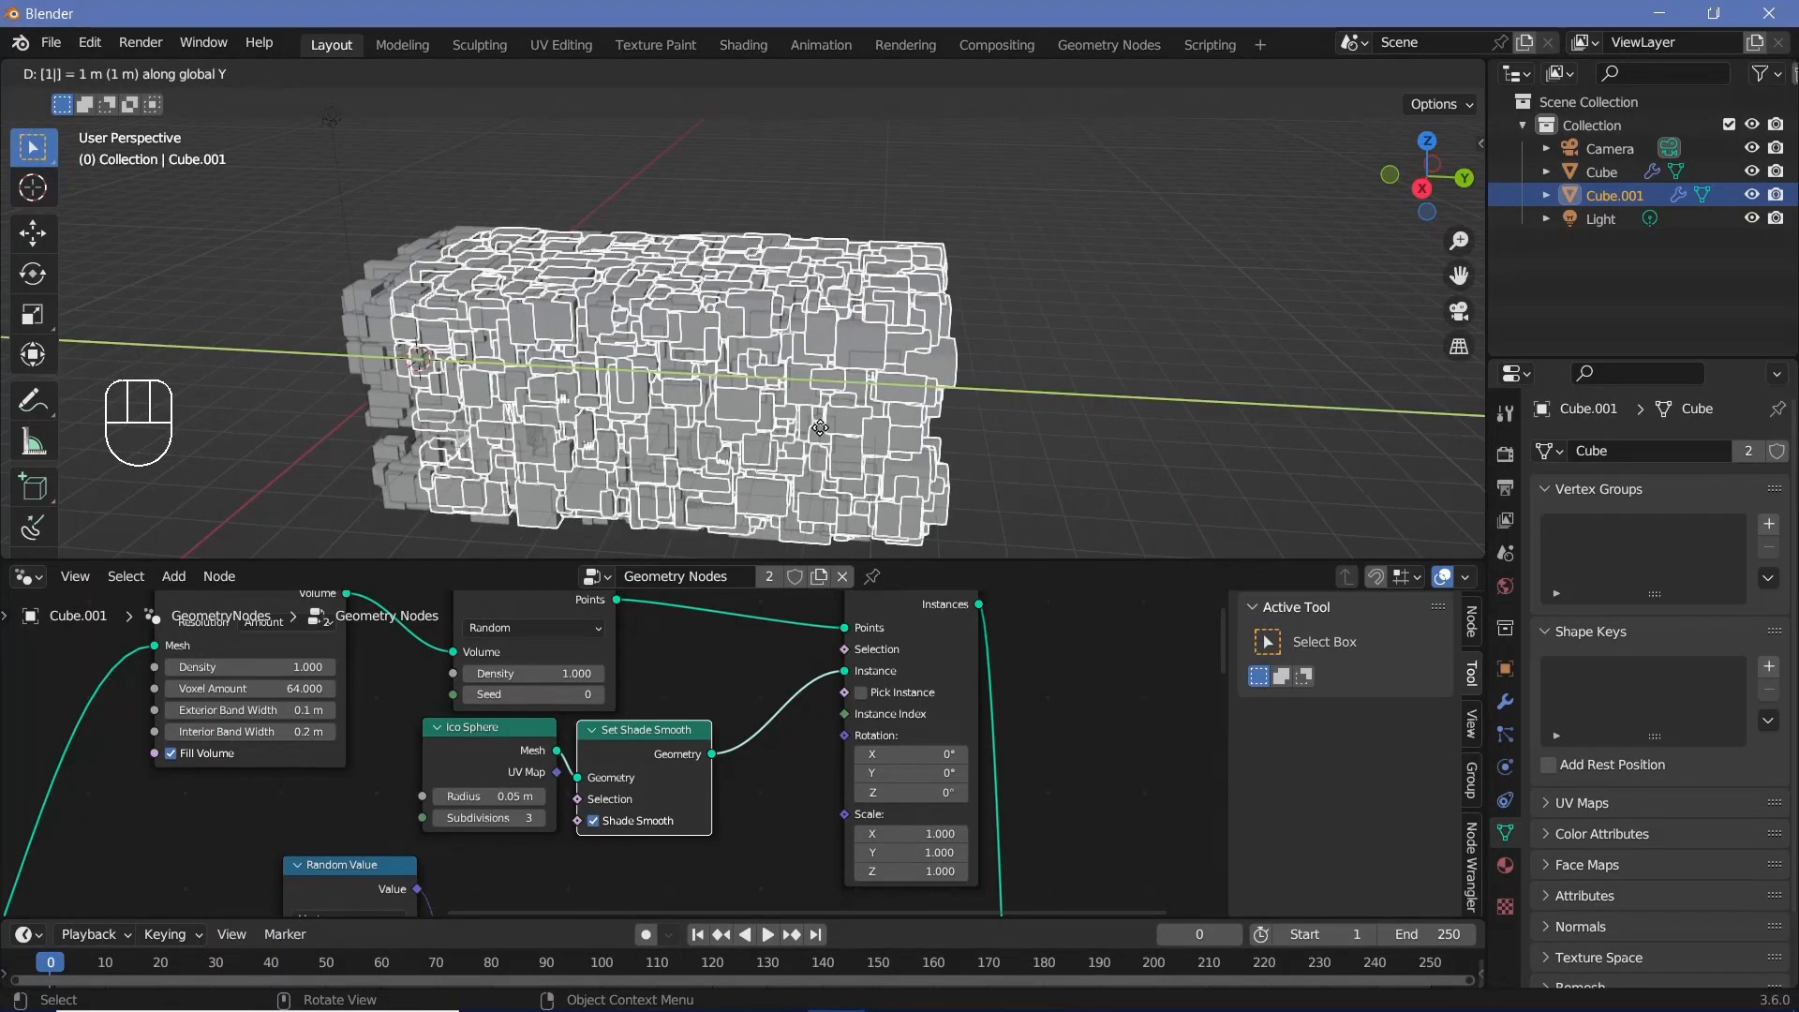
key(Return)
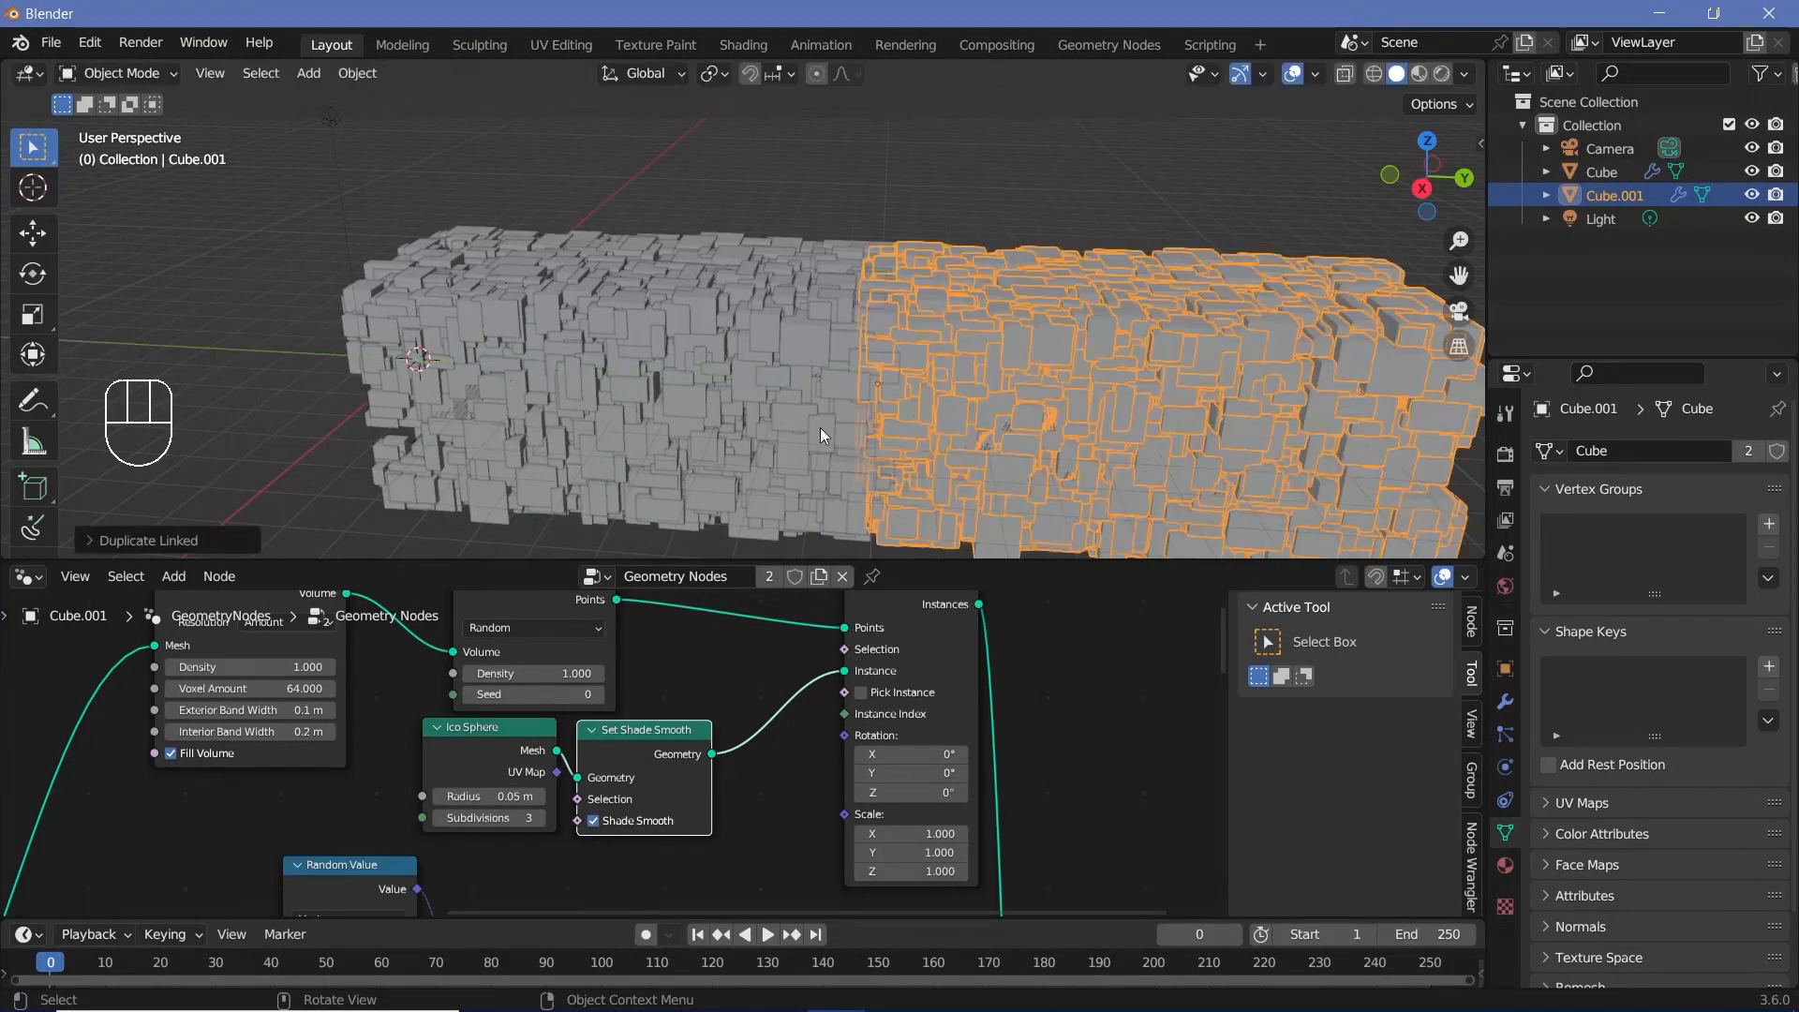
Repeat the offset linked duplication twice more and check the extended tunnel through the camera, resetting the timeline to frame 0.
shift+middle_drag(819, 427, 891, 369)
key(shift+r)
key(shift+r)
key(KP_0)
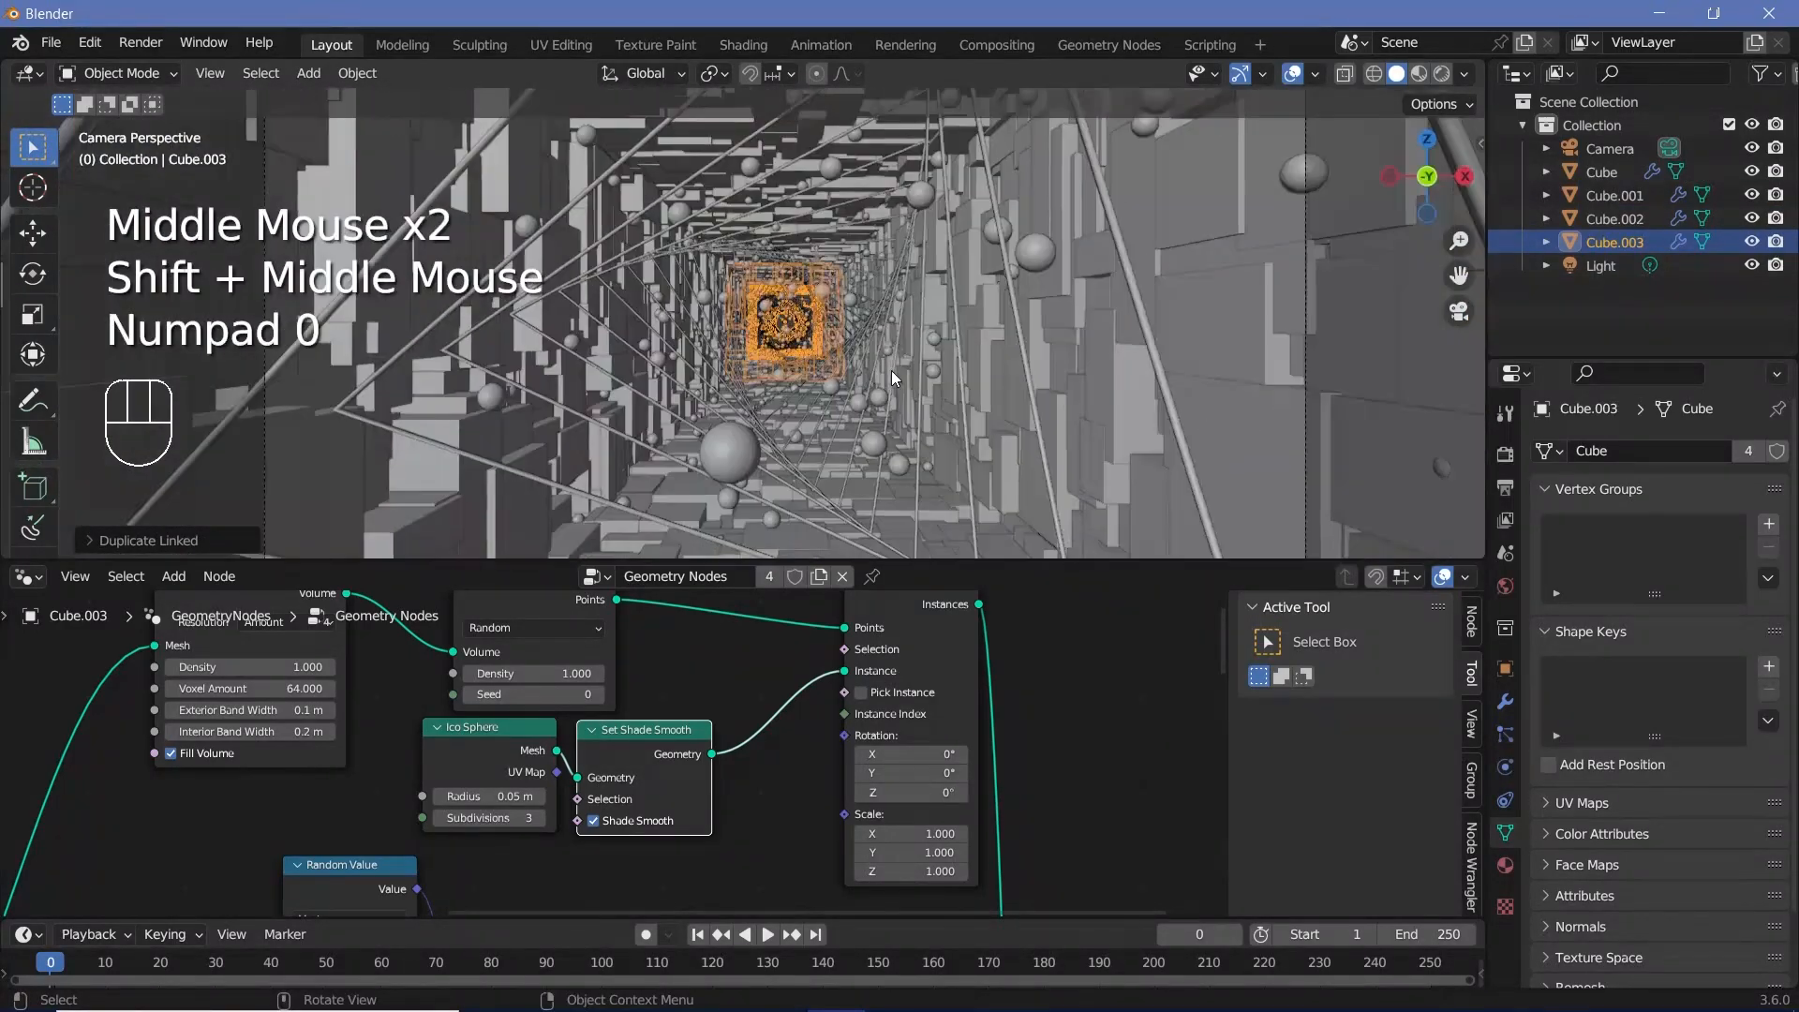
key(space)
key(space)
drag(73, 963, 47, 963)
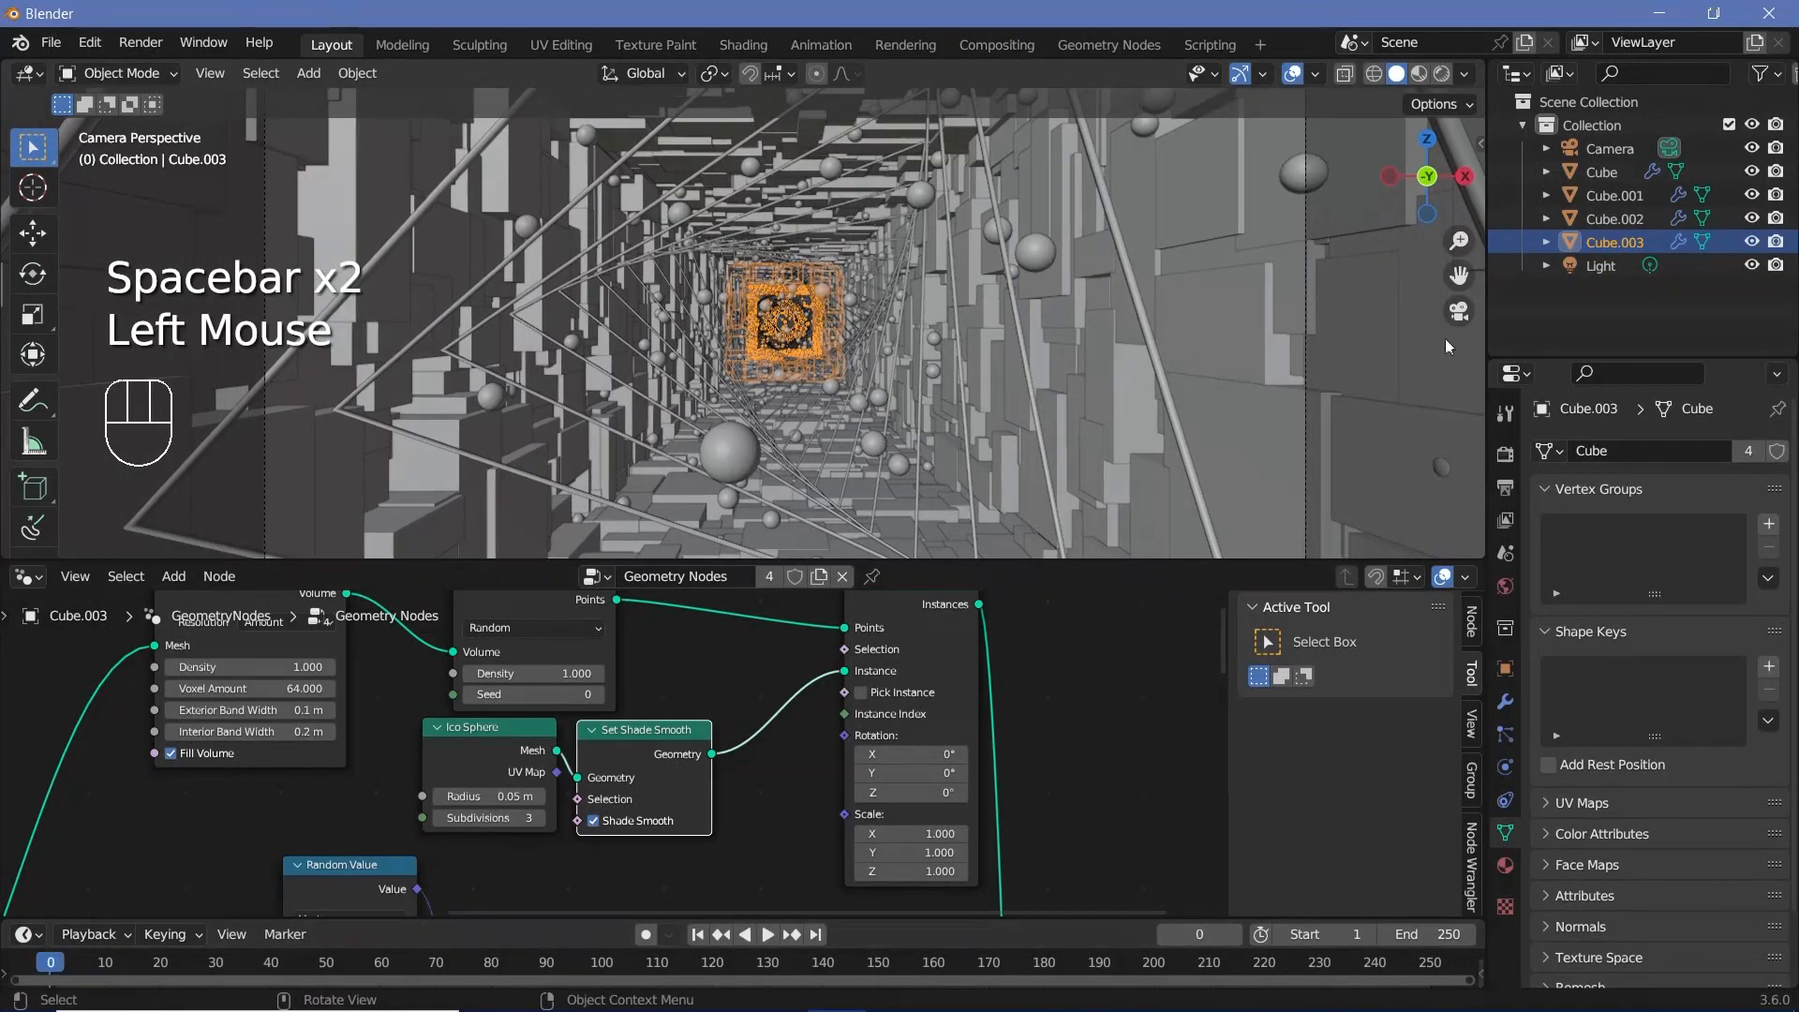
Select the camera and set the output resolution scale to 200%.
click(1307, 284)
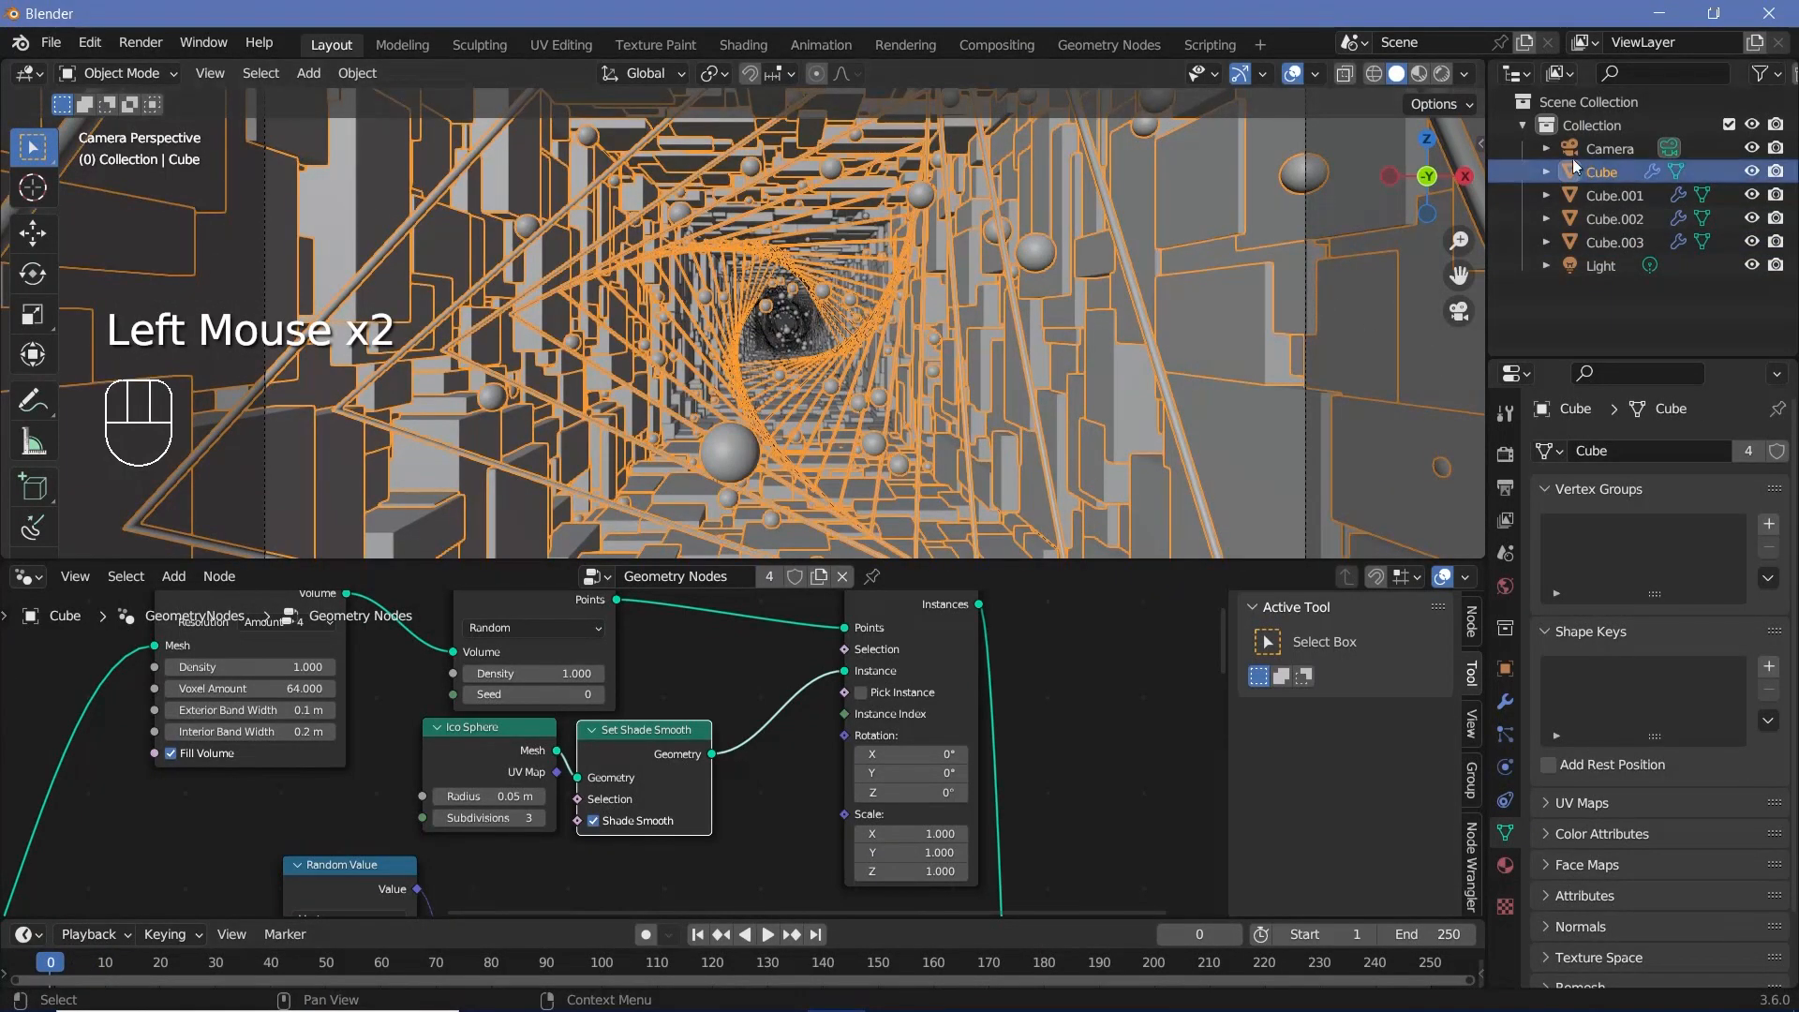
click(1600, 153)
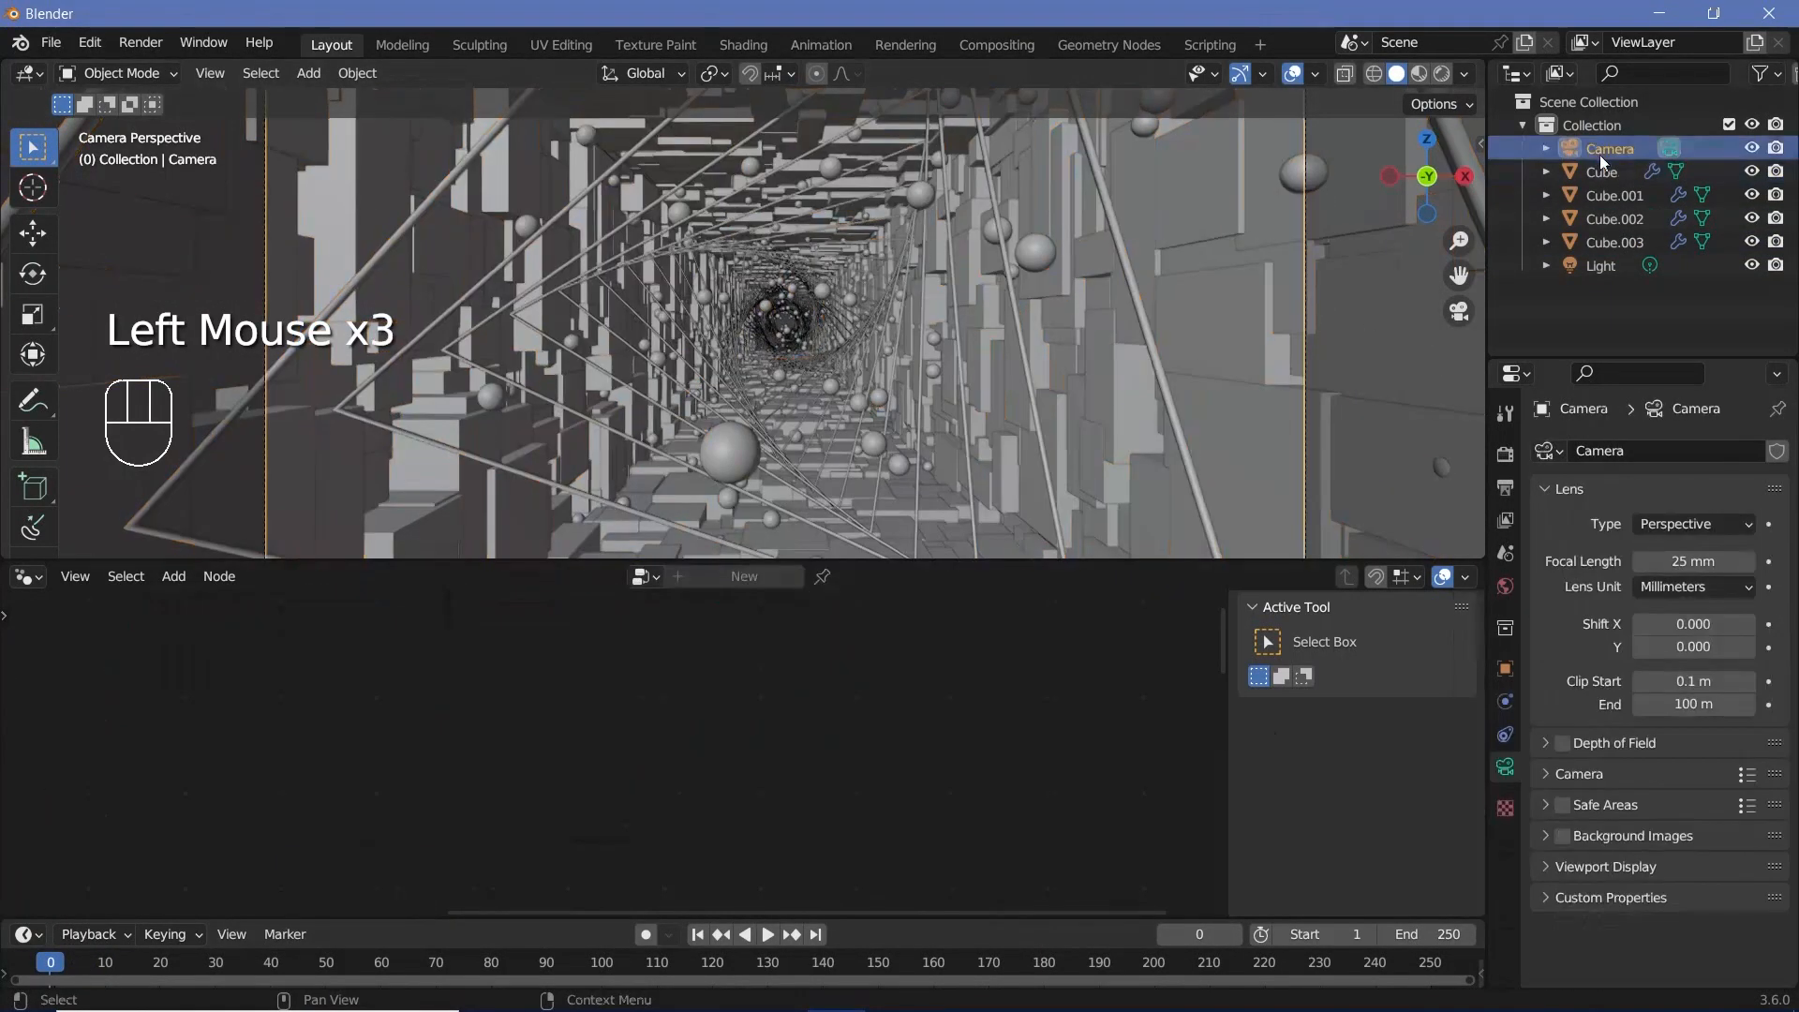
click(1505, 490)
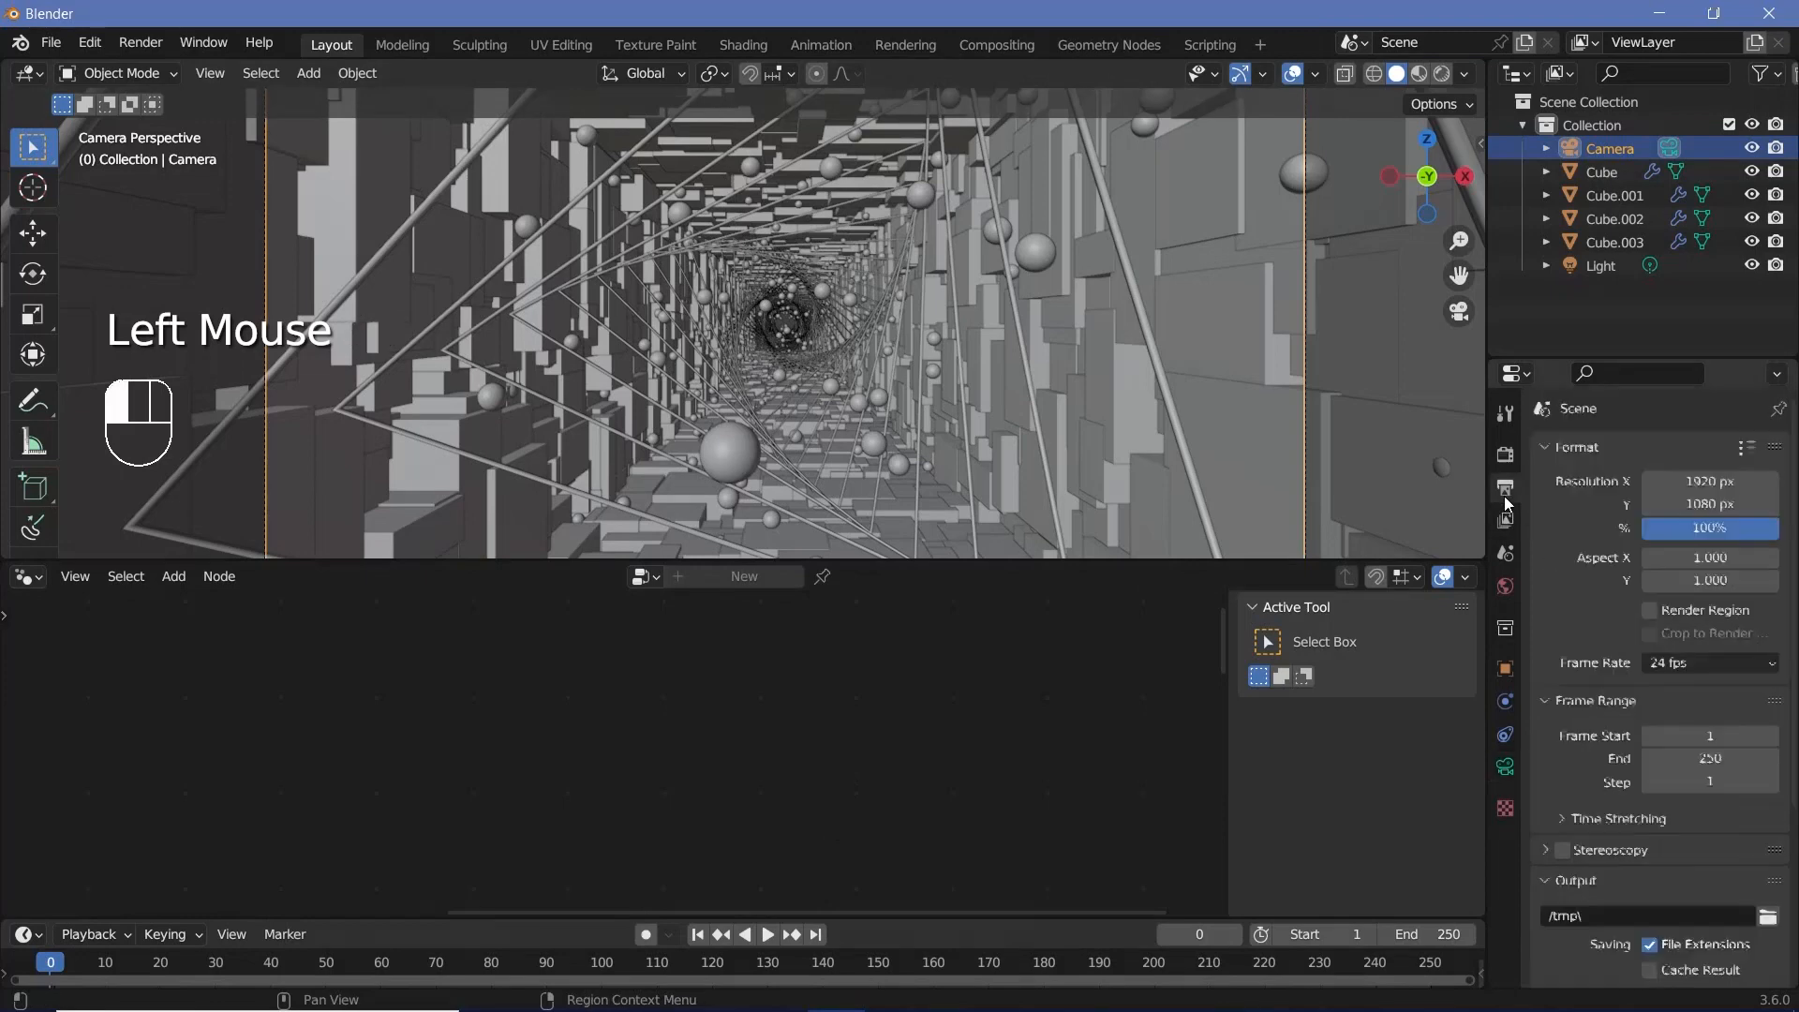
double_click(1717, 529)
text(200)
key(Return)
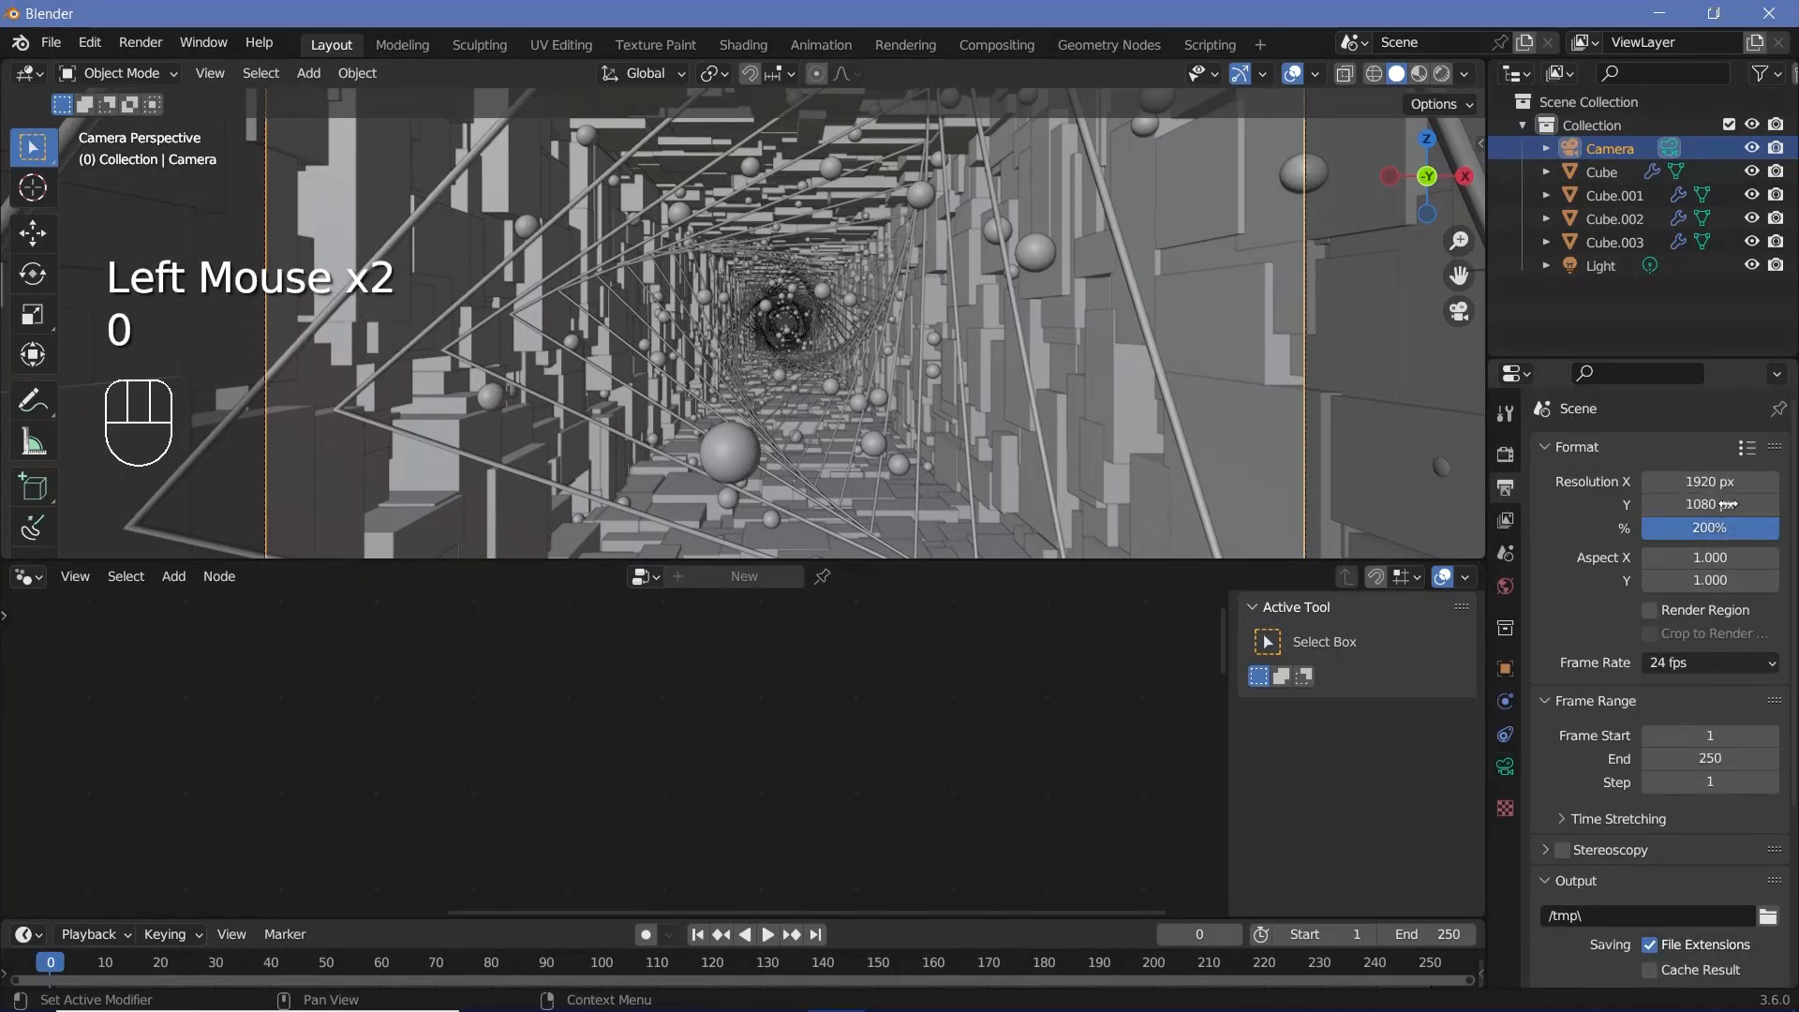
Set the output frame rate to 60 fps and the end frame to 300.
click(1699, 663)
click(1695, 852)
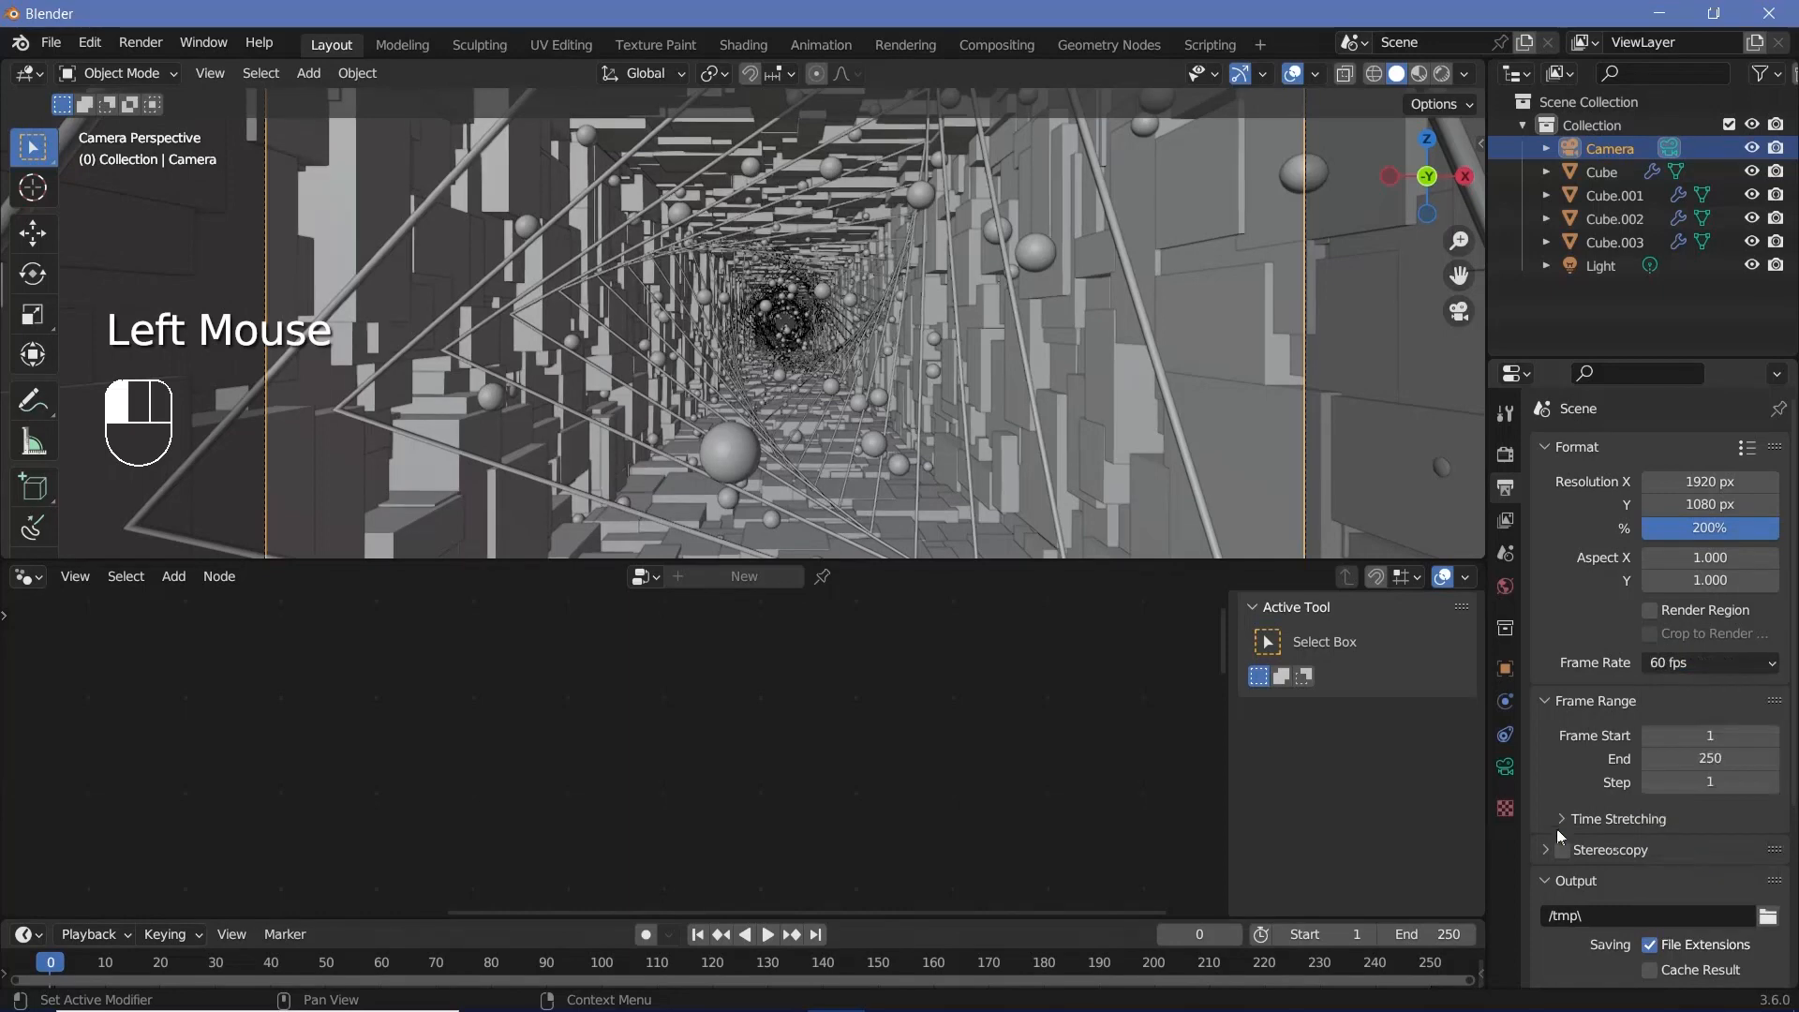
click(1711, 758)
text(300)
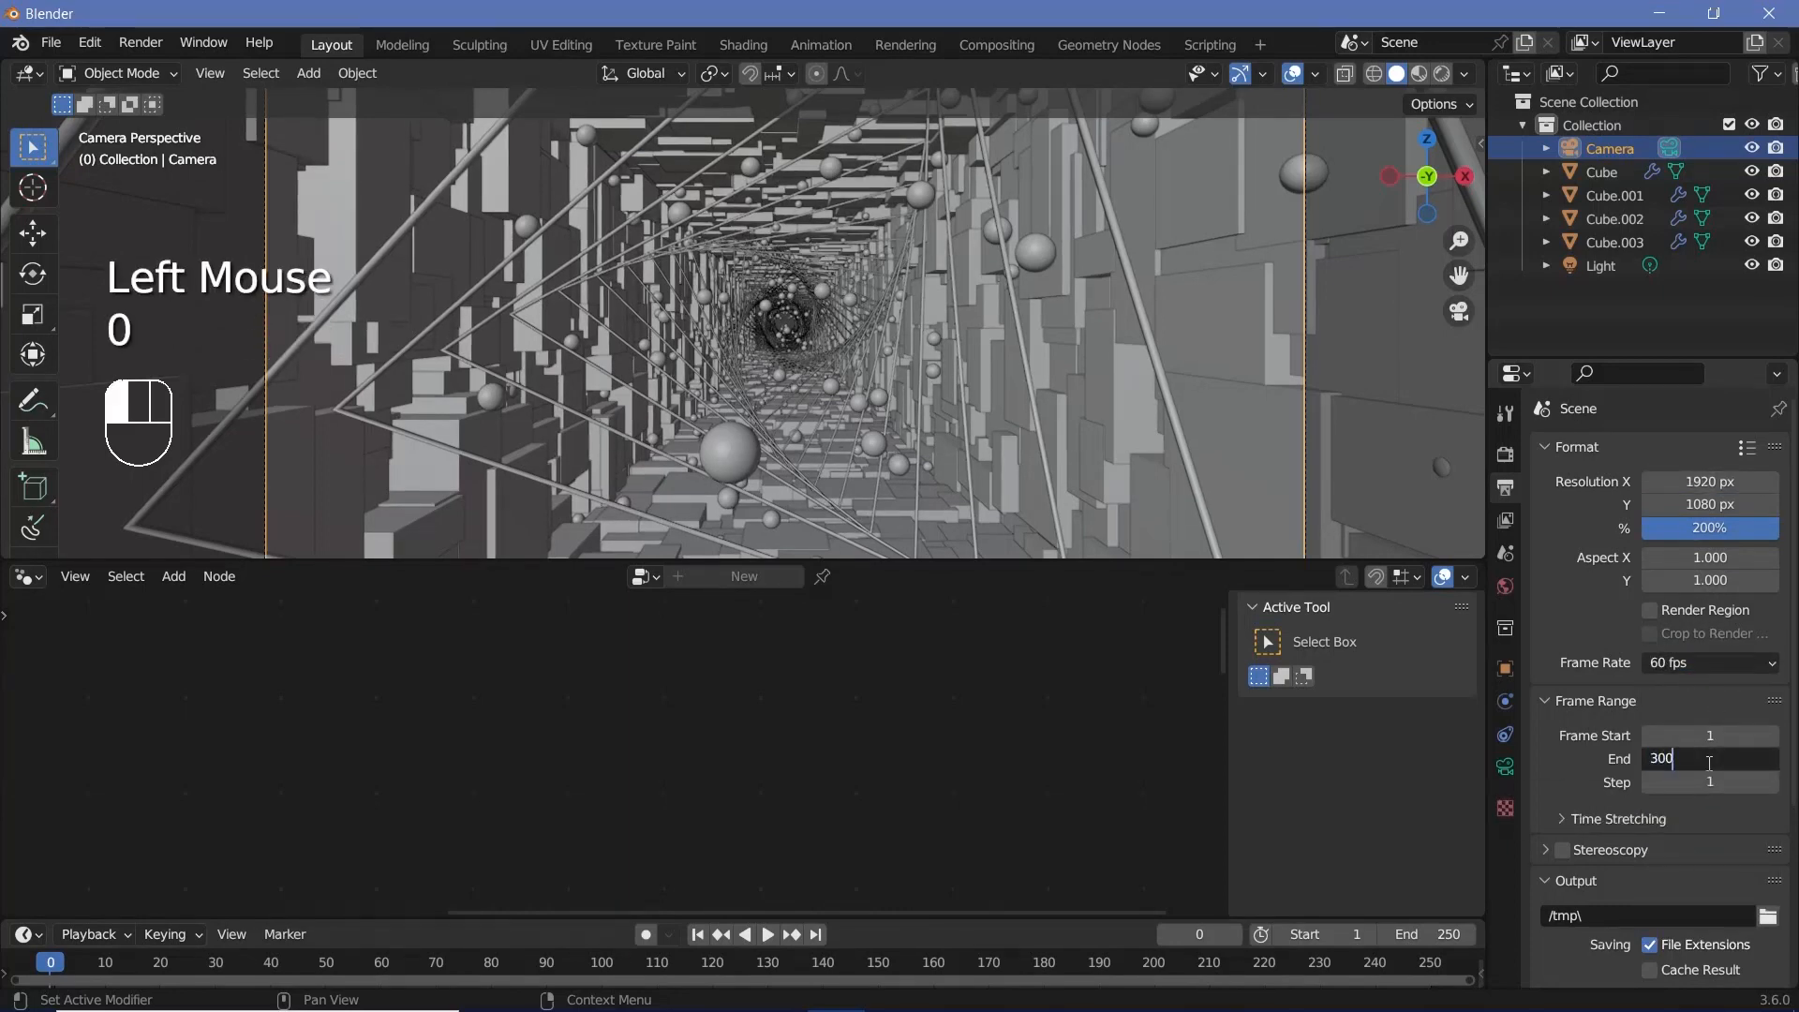
key(Return)
Set the output path to // and the output file format to FFmpeg Video.
scroll(1618, 712, down, 2)
scroll(1618, 713, down, 2)
click(1612, 765)
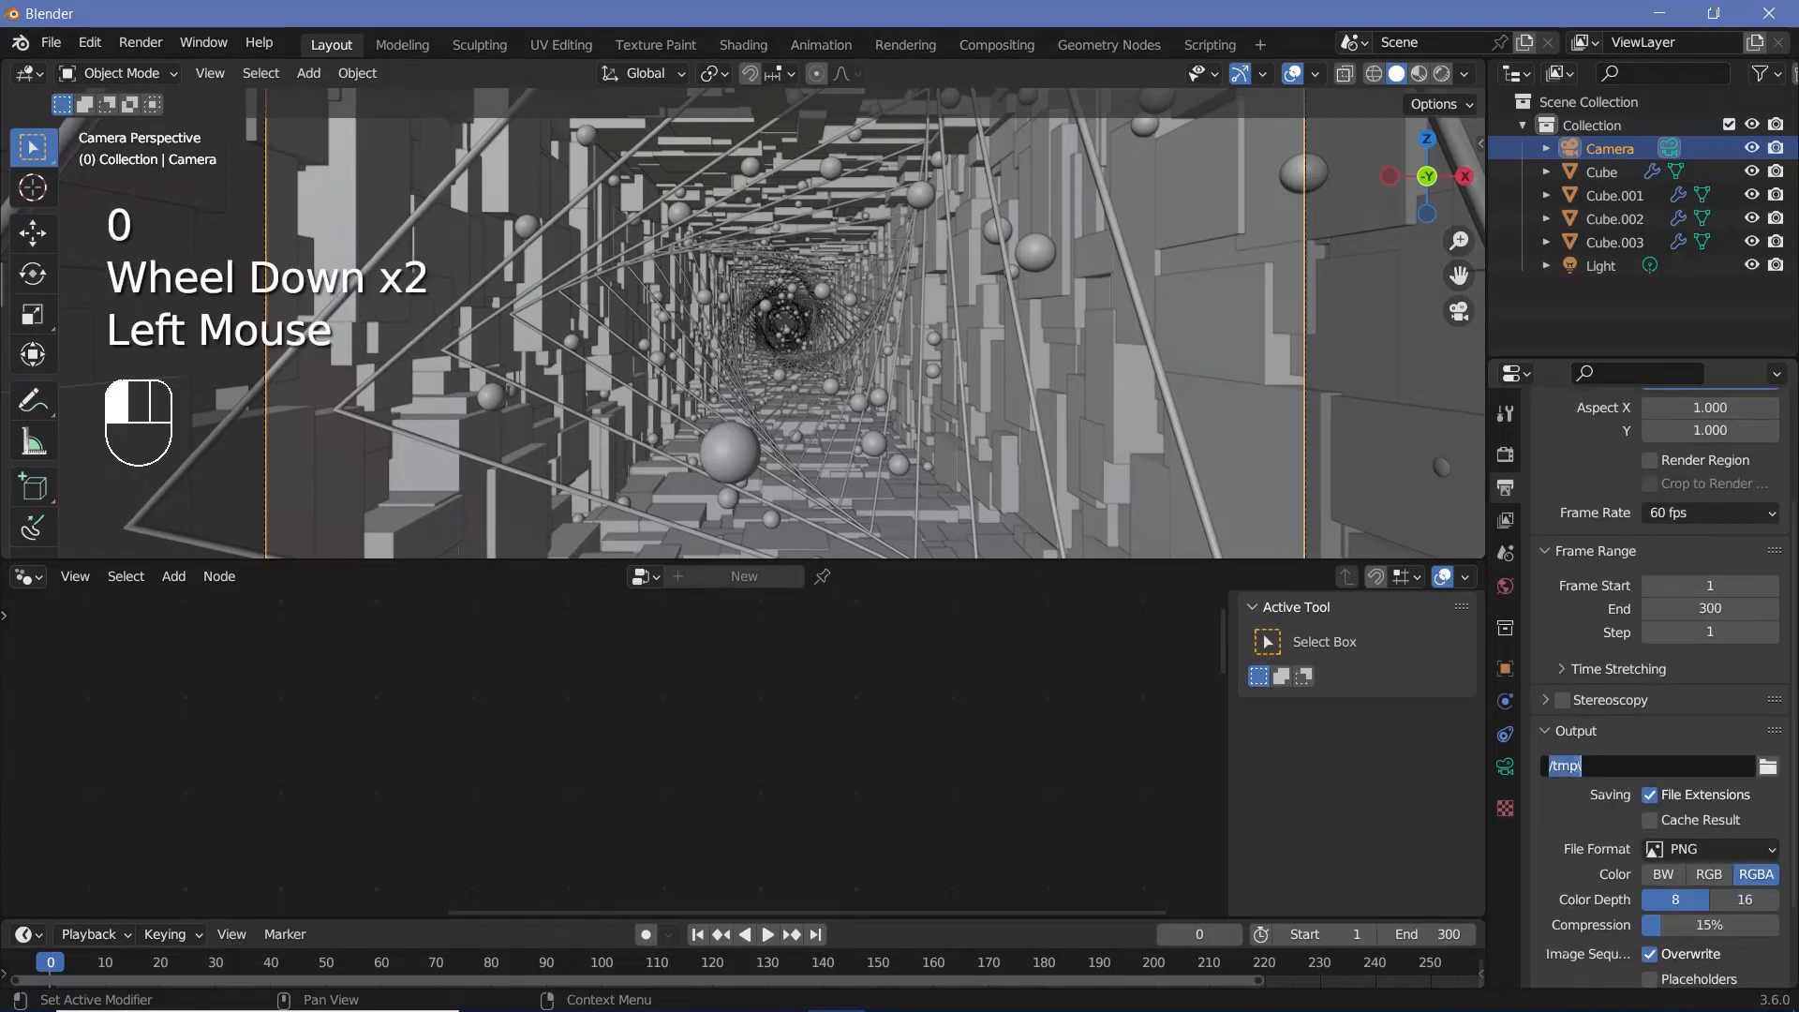
text(//)
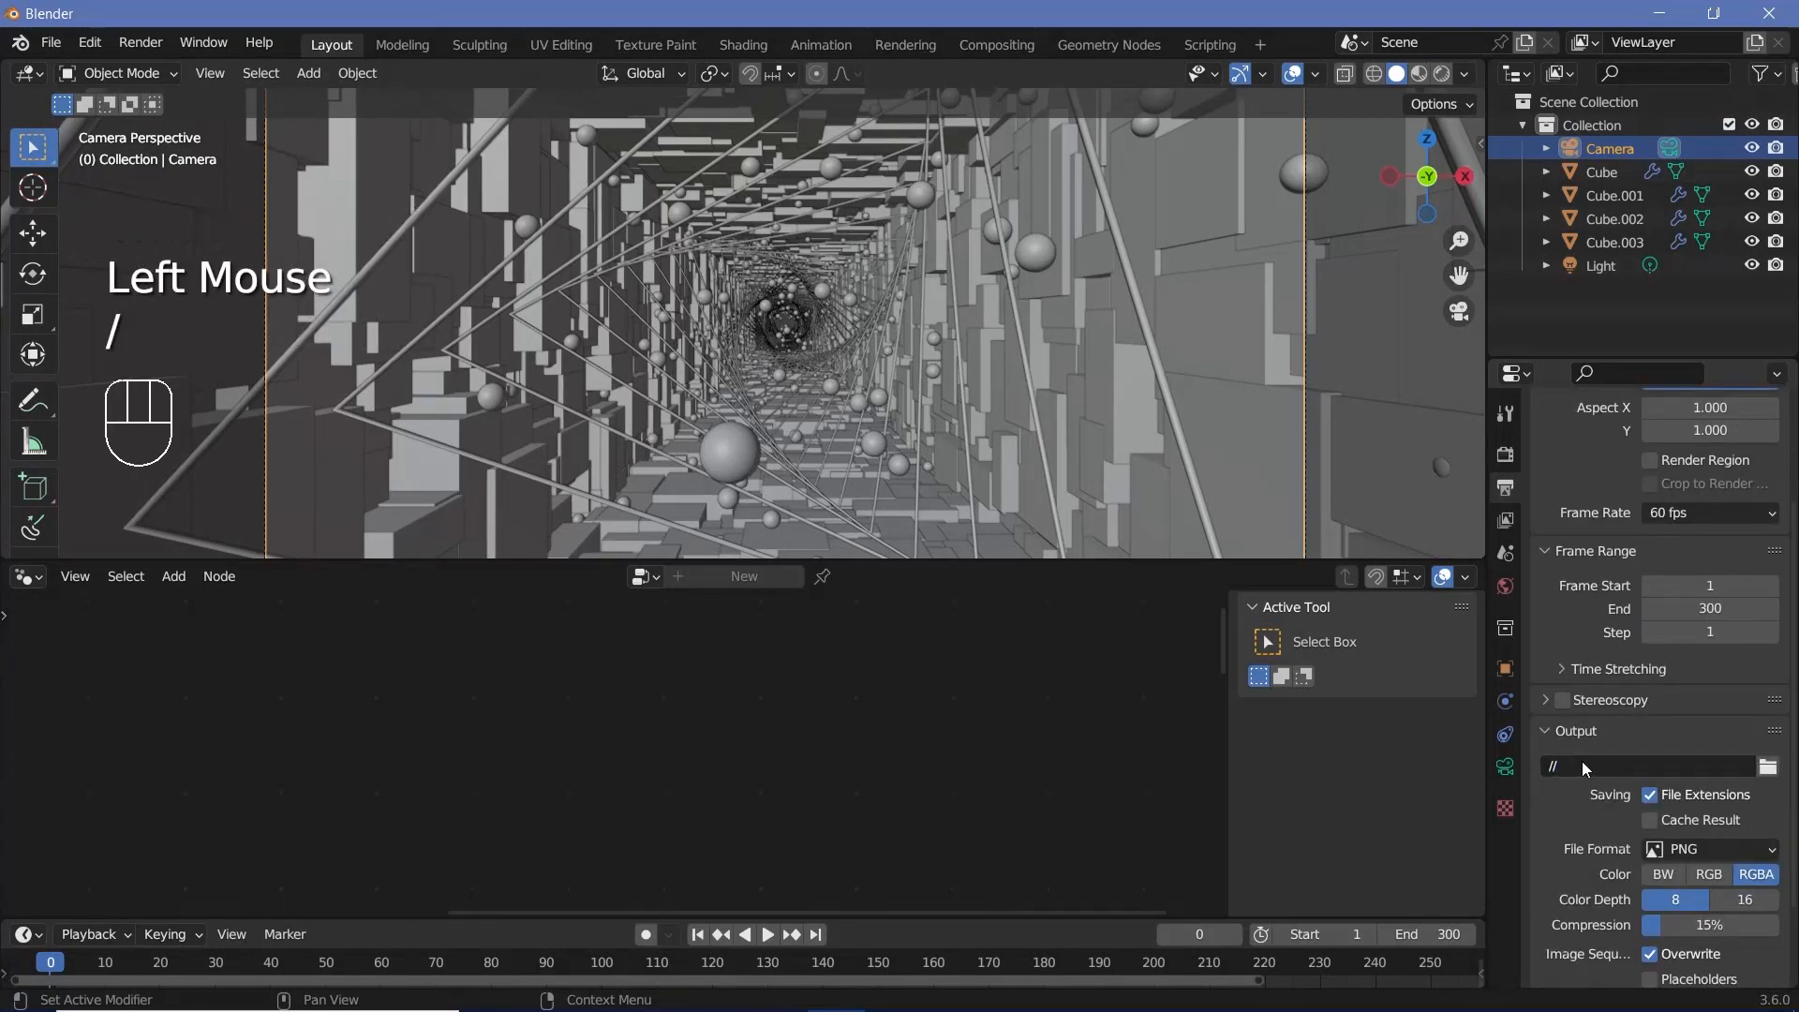
scroll(1582, 761, down, 2)
click(1713, 852)
click(1675, 866)
scroll(1571, 909, down, 3)
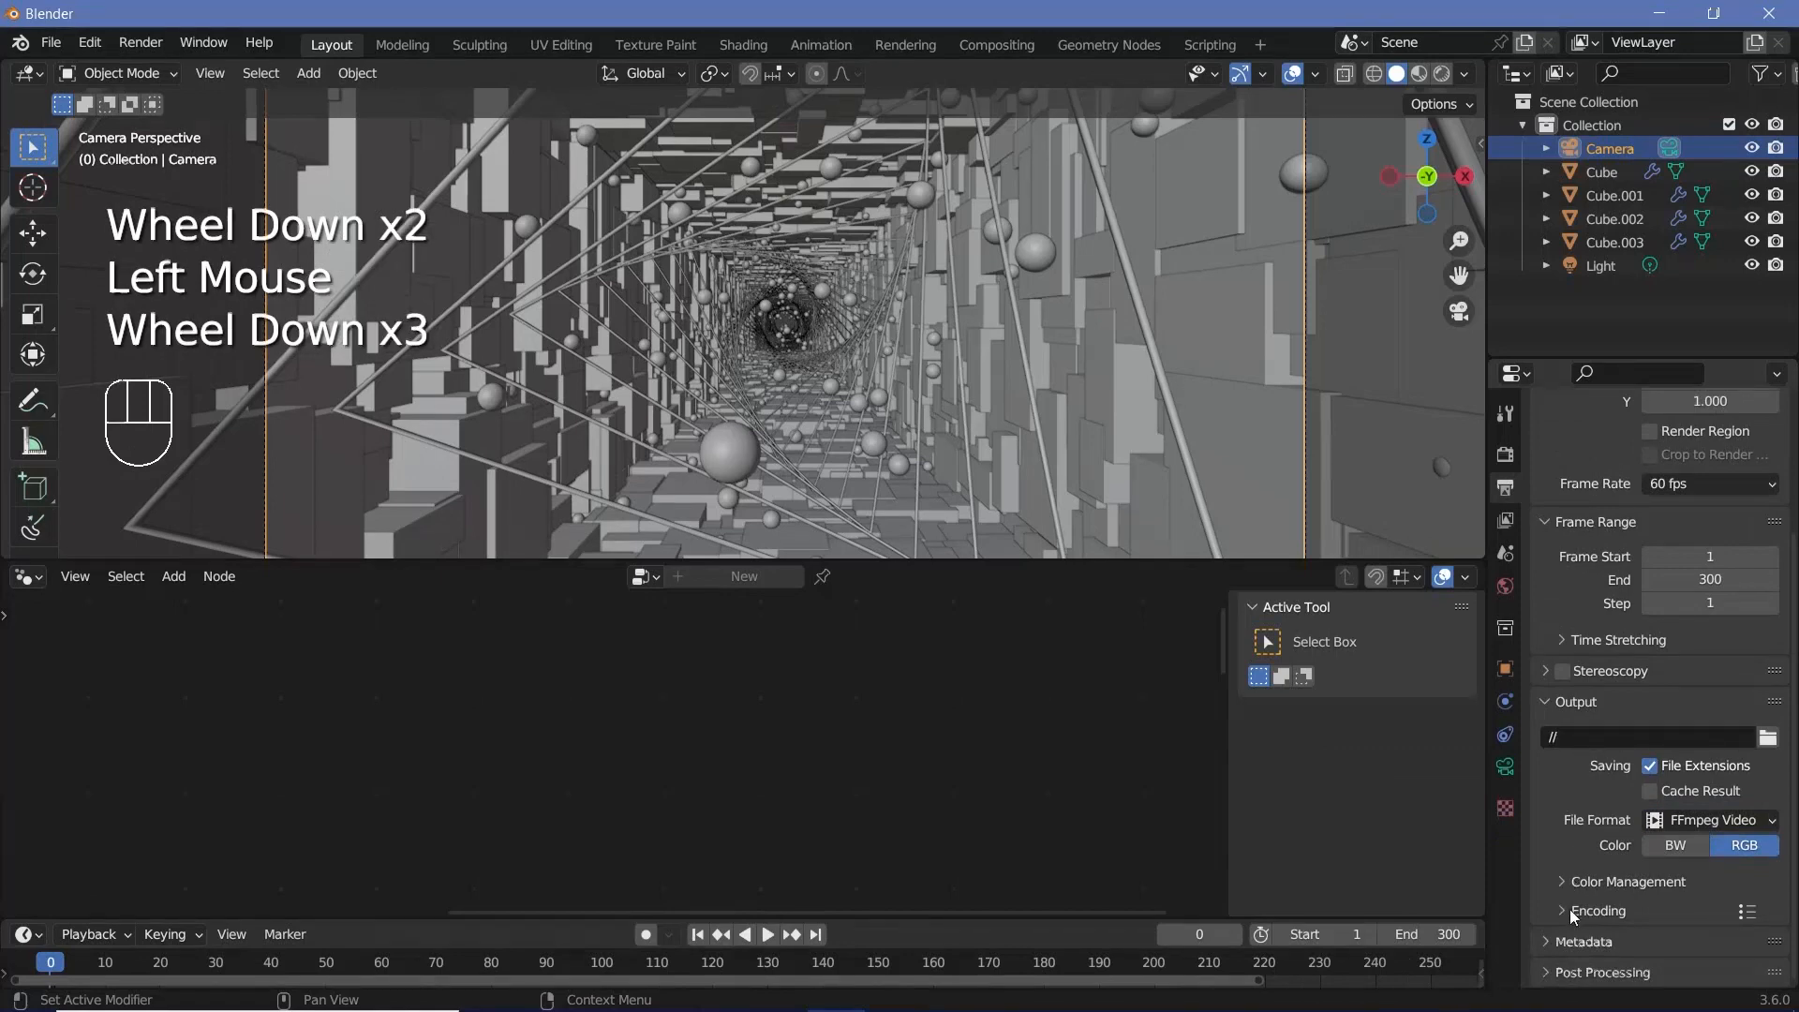
Set the video encoding container to MPEG-4 and the output quality to Perceptually Lossless.
click(1571, 909)
scroll(1584, 811, down, 2)
click(1692, 761)
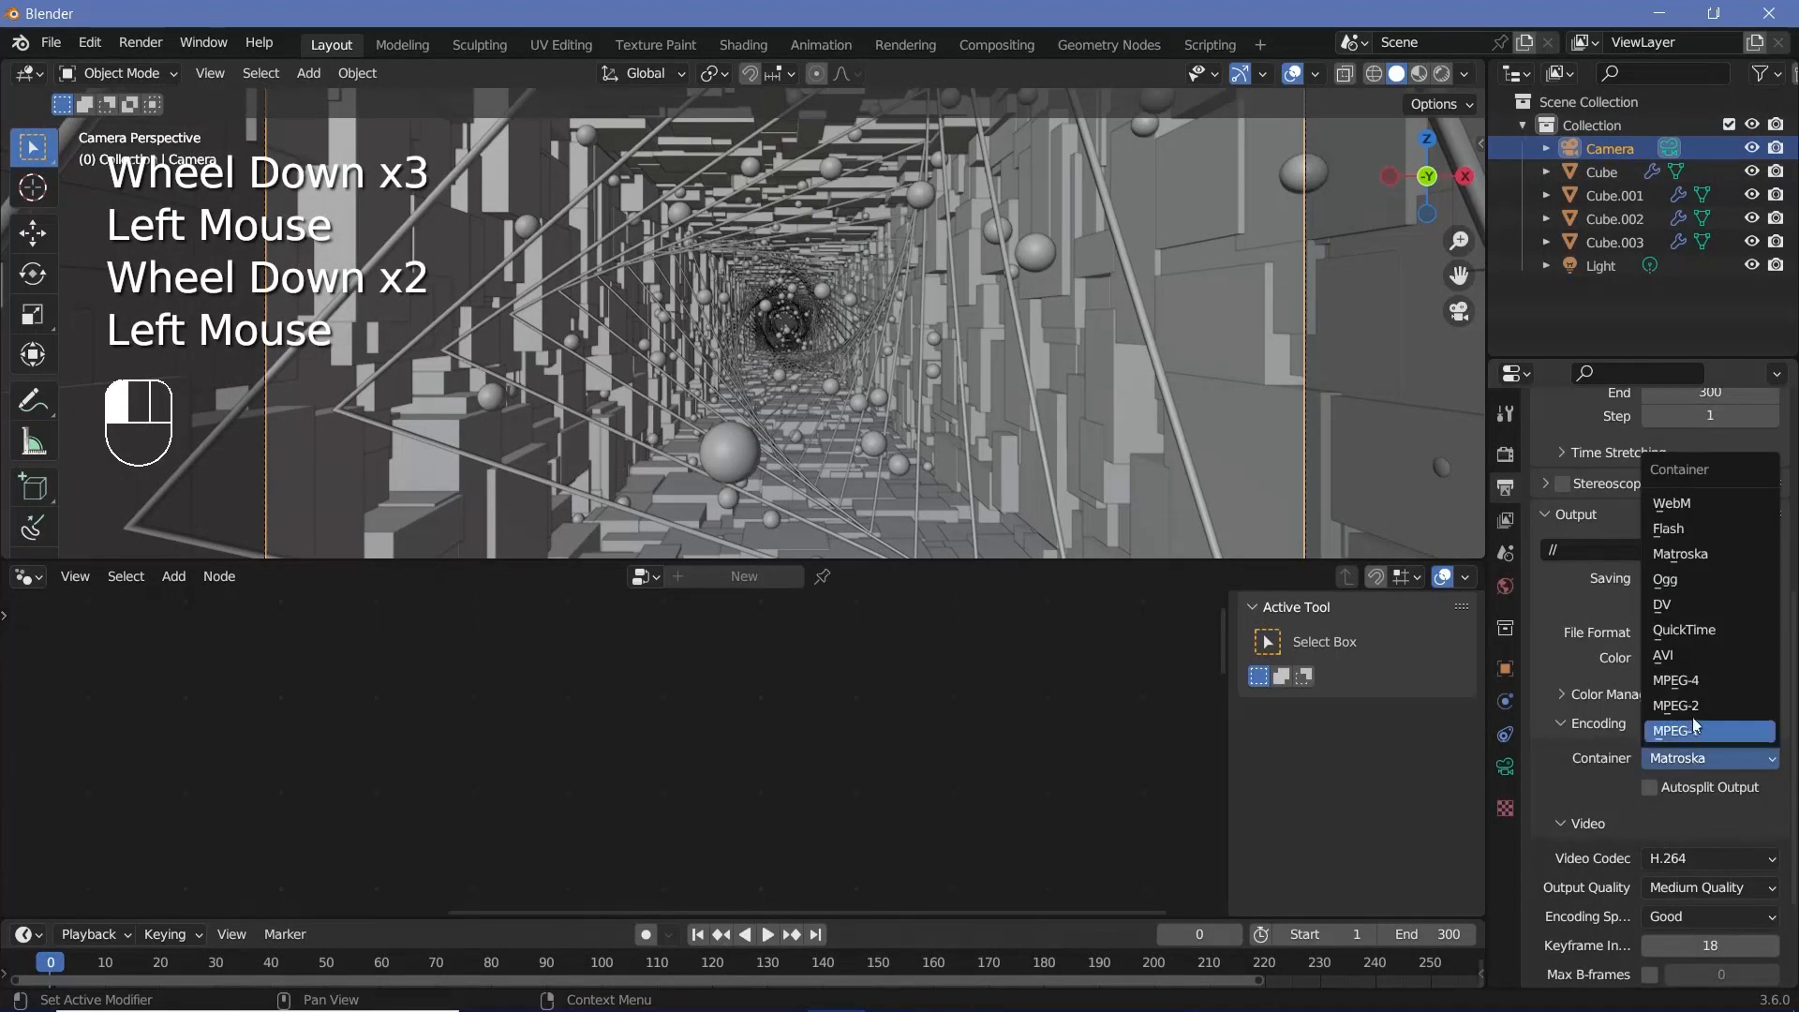
click(1694, 682)
click(1661, 885)
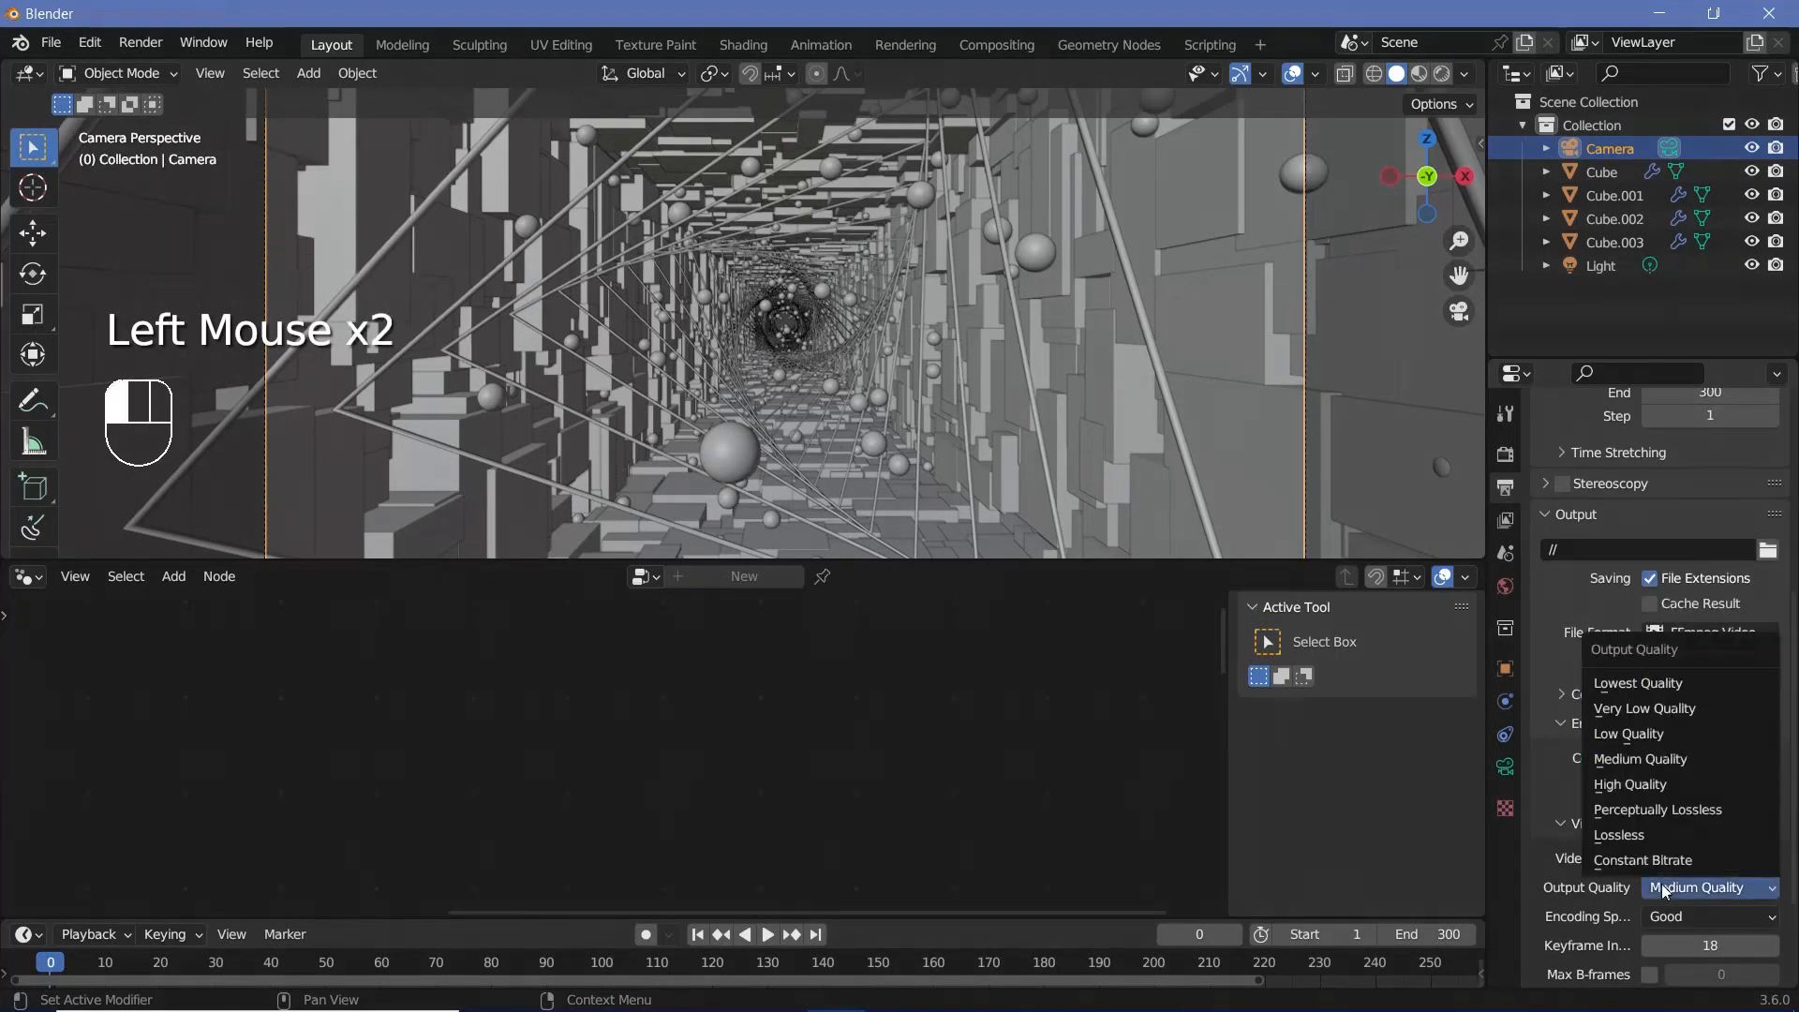
click(1664, 811)
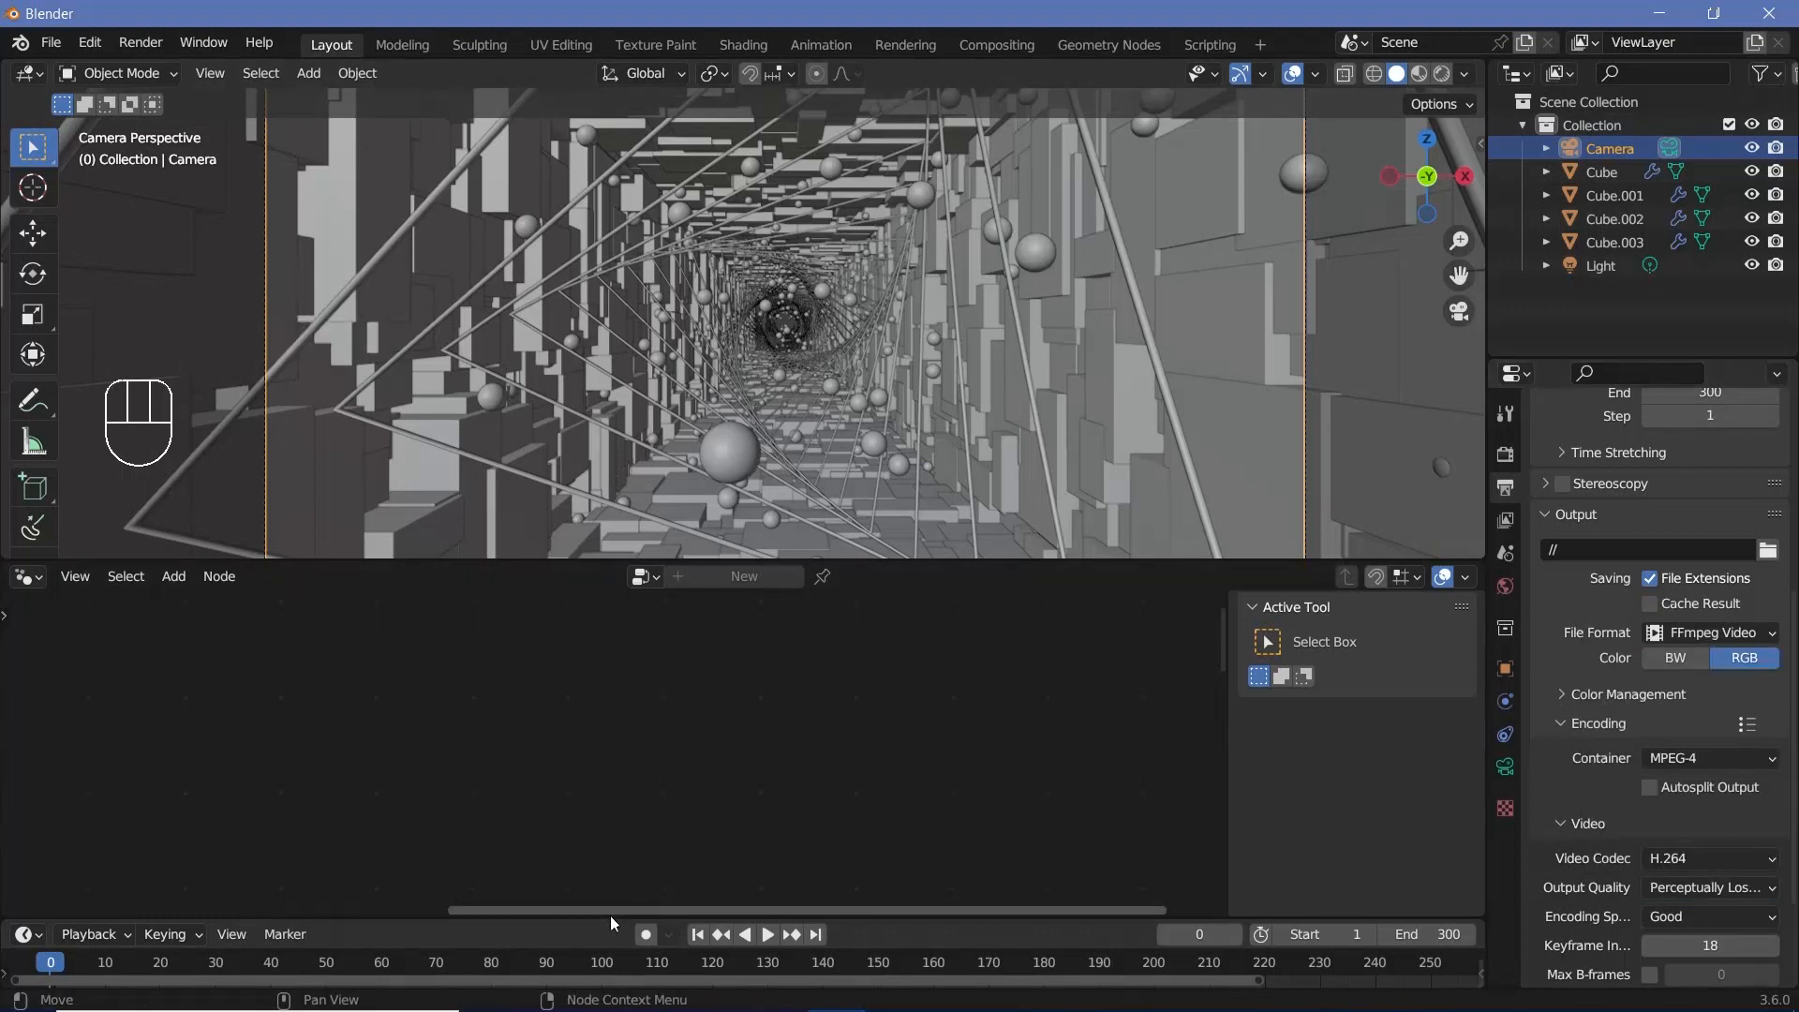
Enlarge the timeline area and insert a Location keyframe for the camera at frame 0.
drag(610, 919, 610, 872)
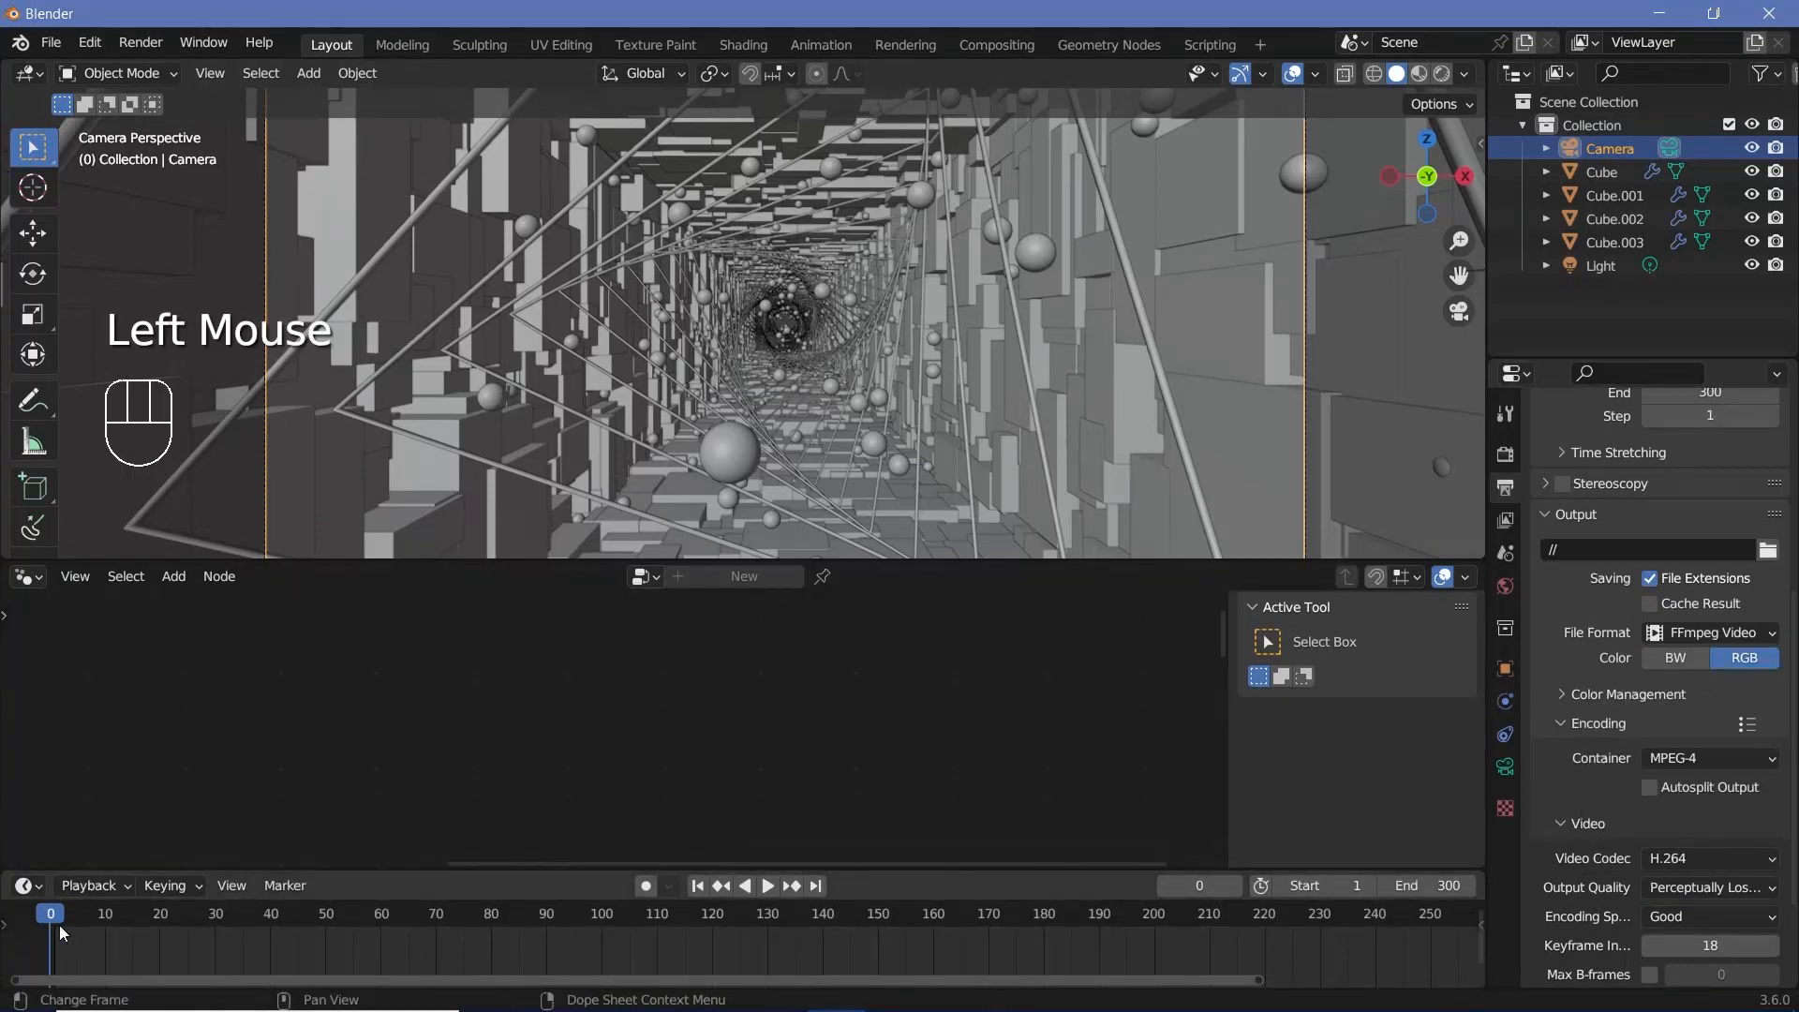
key(i)
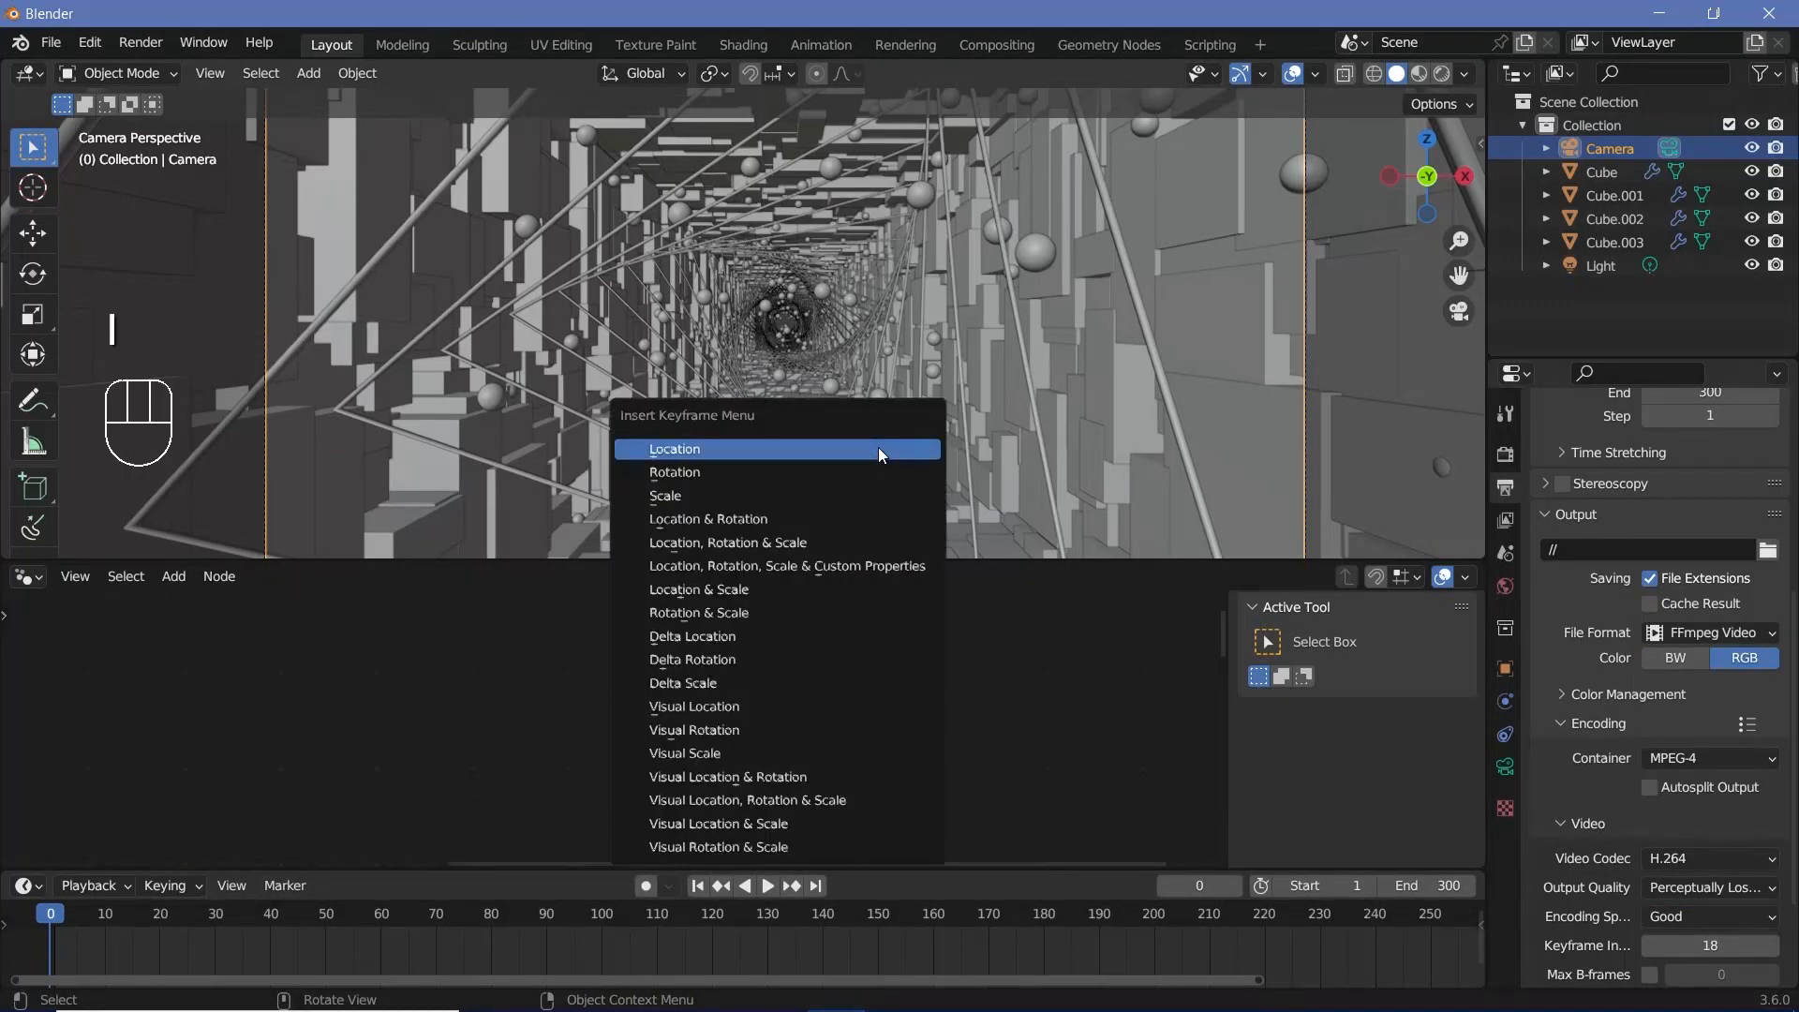
click(879, 448)
At frame 300, move the camera forward along Y and insert another Location keyframe.
middle_drag(1406, 937, 1025, 935)
click(1079, 924)
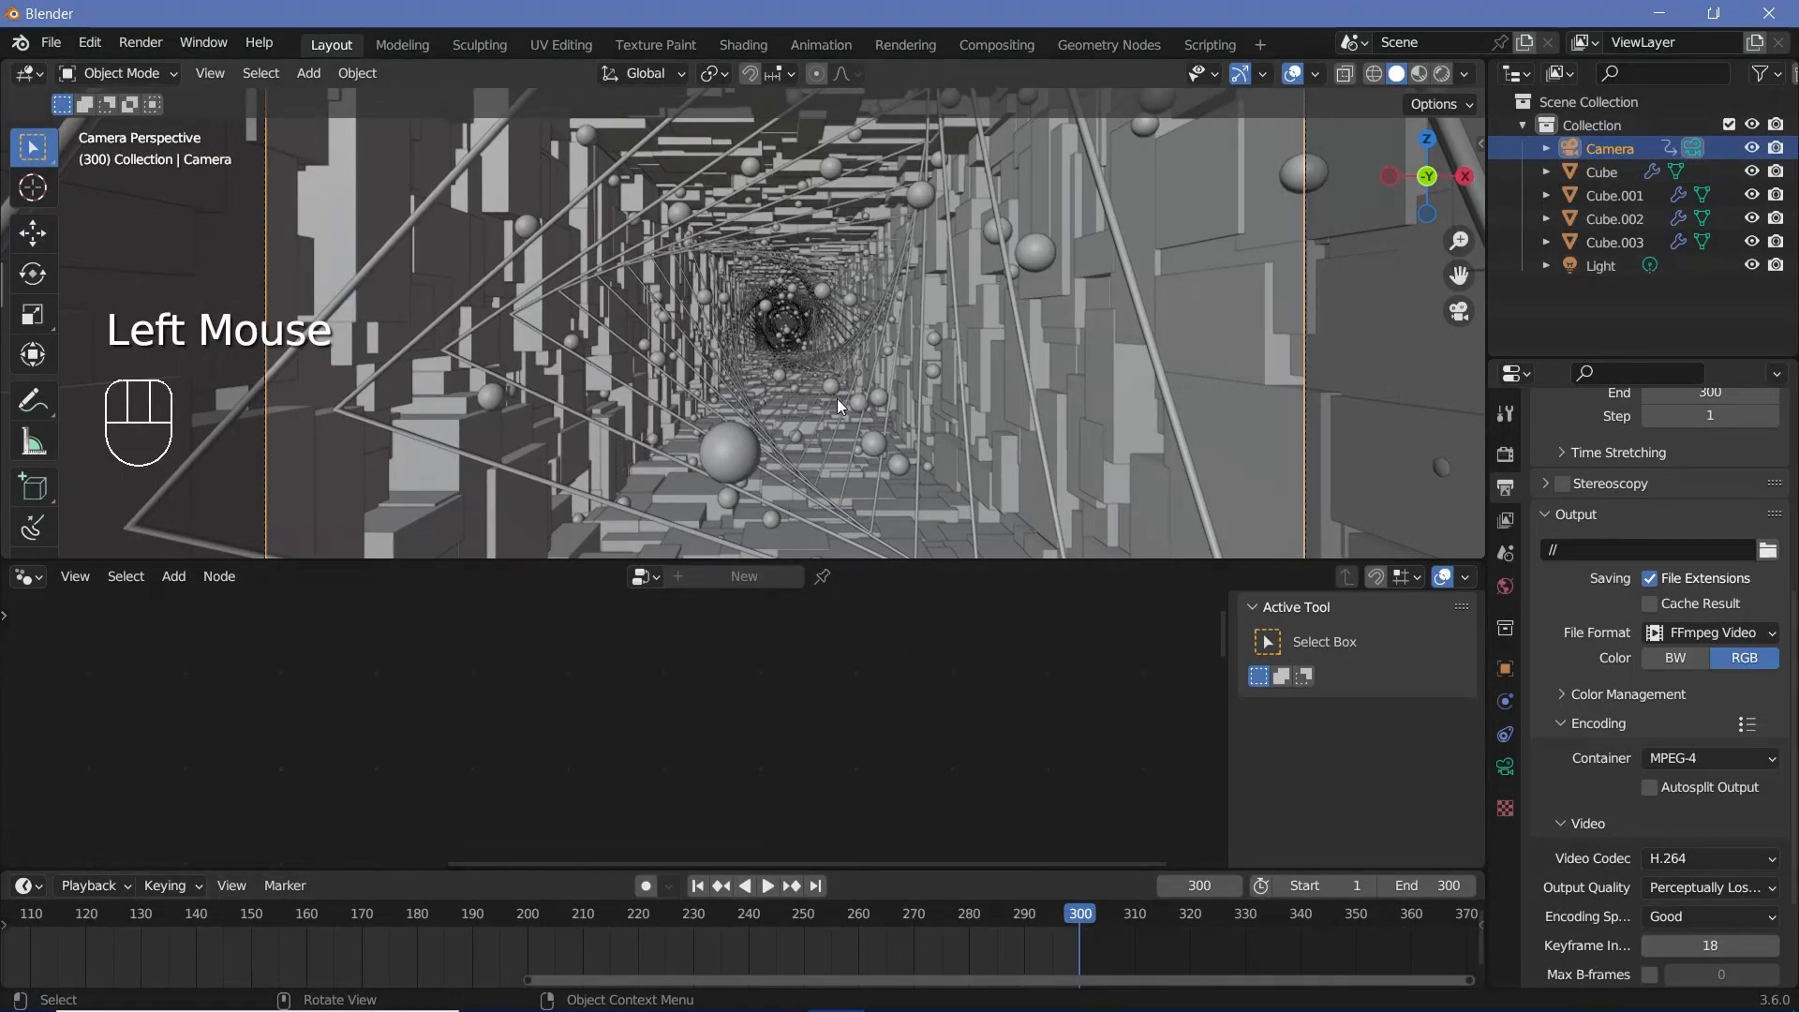
key(g)
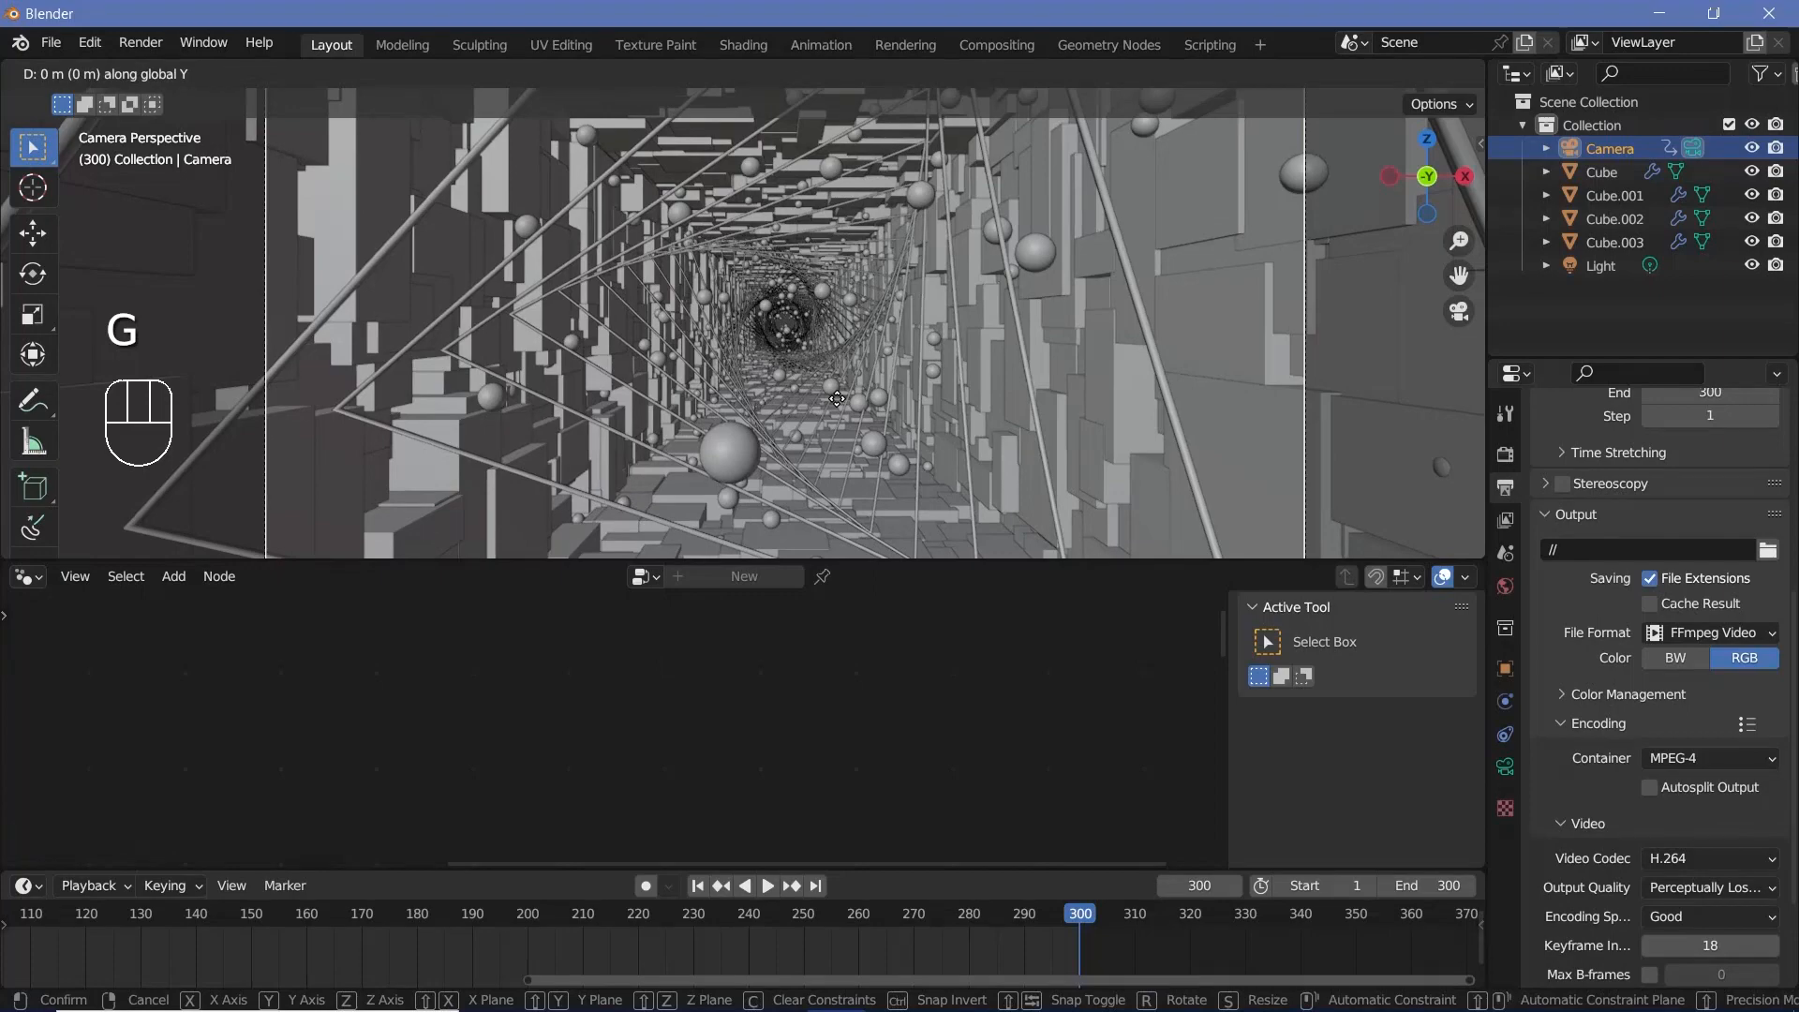
click(836, 397)
key(i)
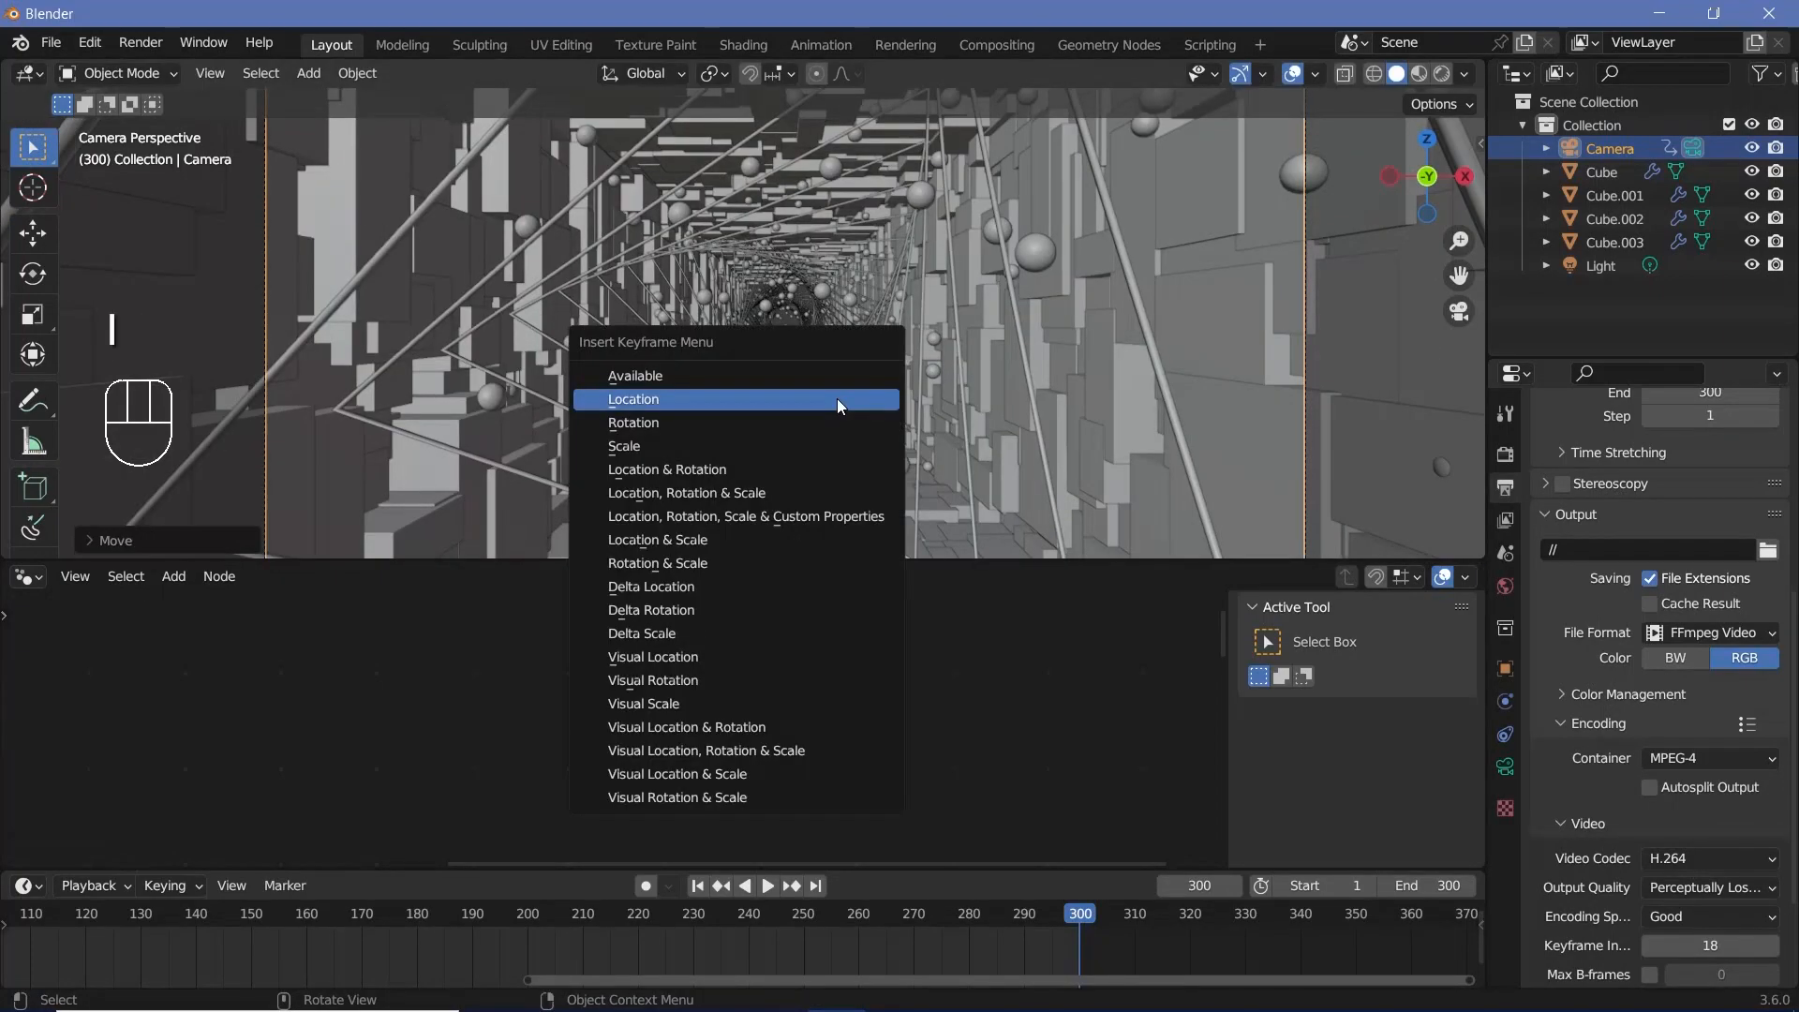
click(836, 398)
Preview the camera movement and set the interpolation of its keyframes to Linear.
key(space)
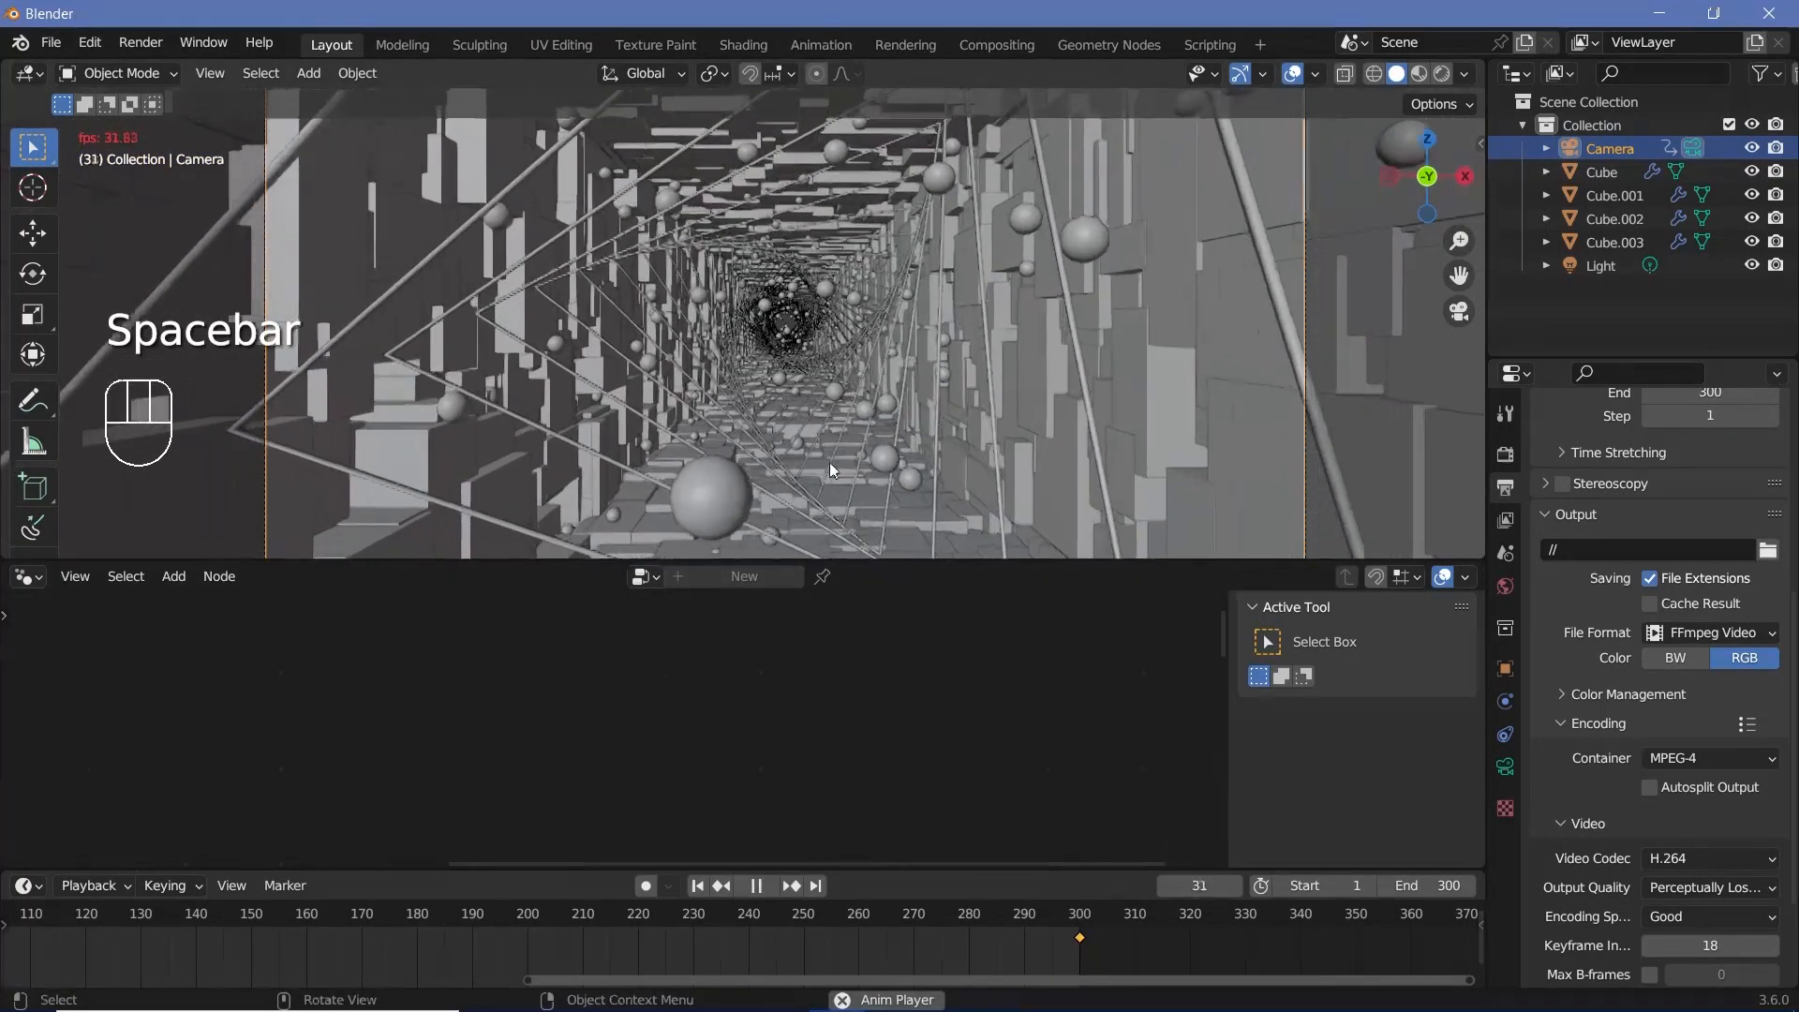
key(space)
middle_drag(710, 923, 926, 920)
key(t)
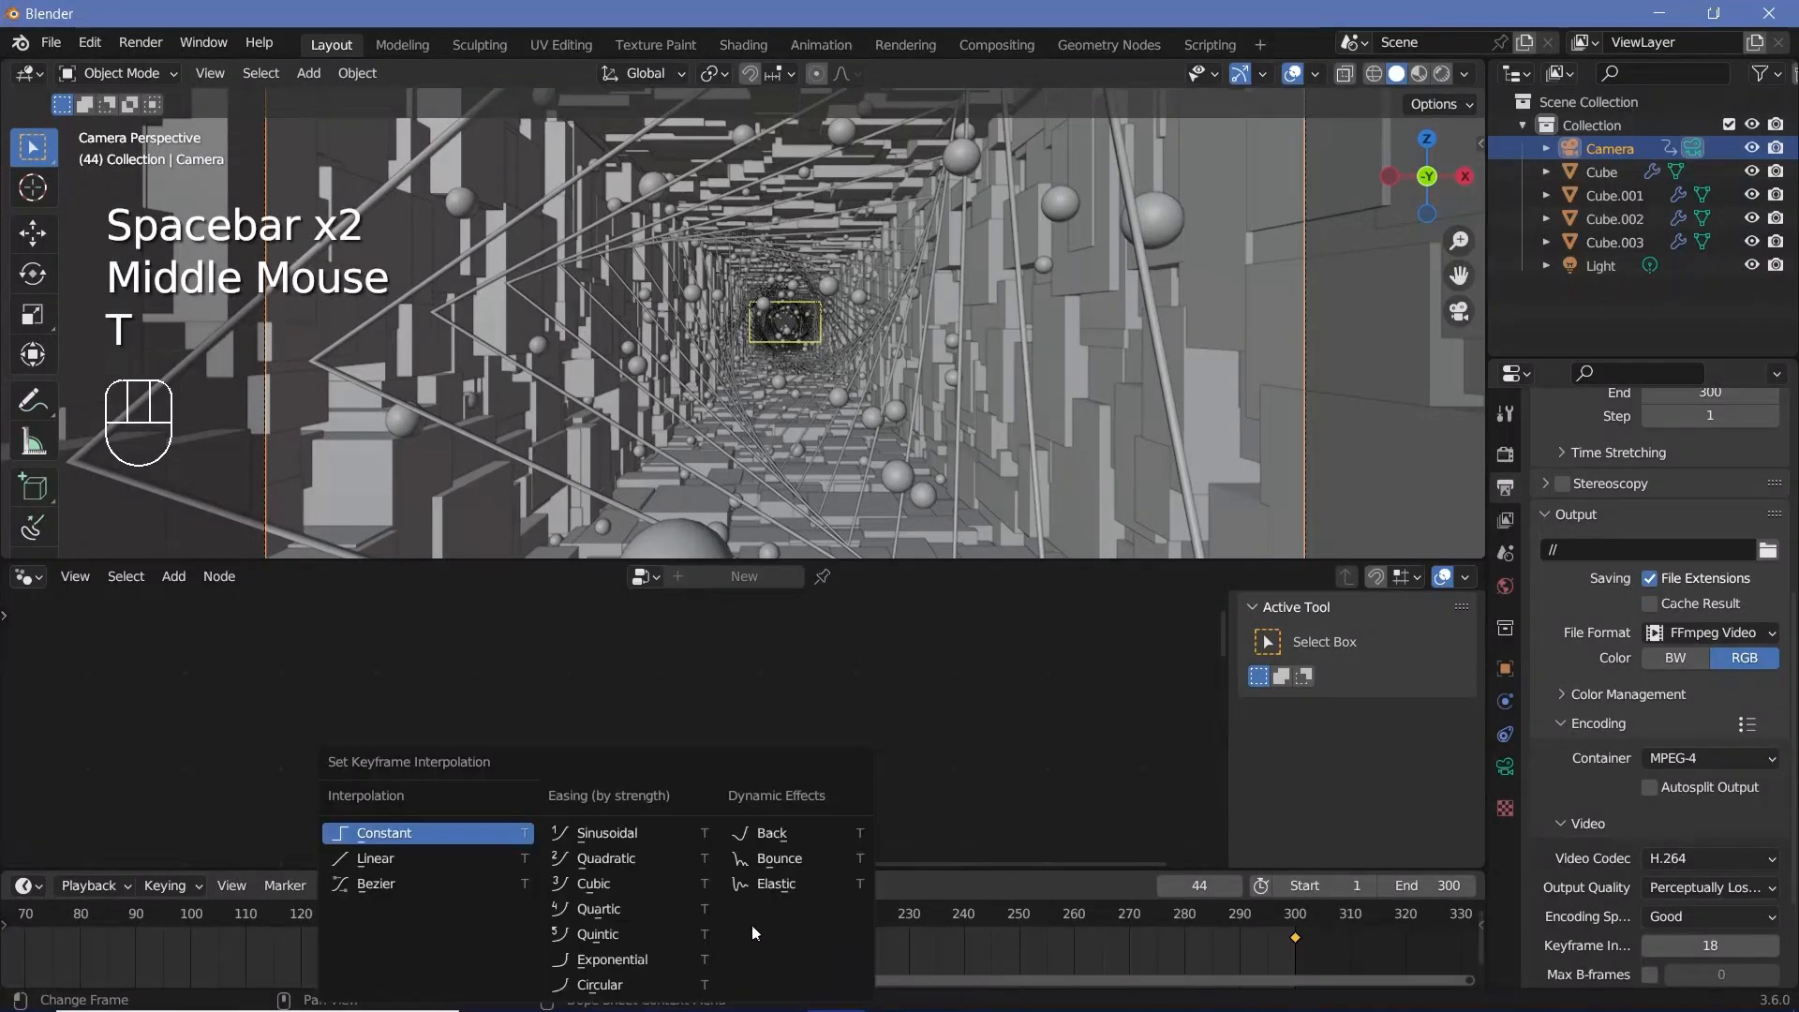
click(426, 860)
Change the timeline's playback sync mode and play back the camera animation.
click(93, 886)
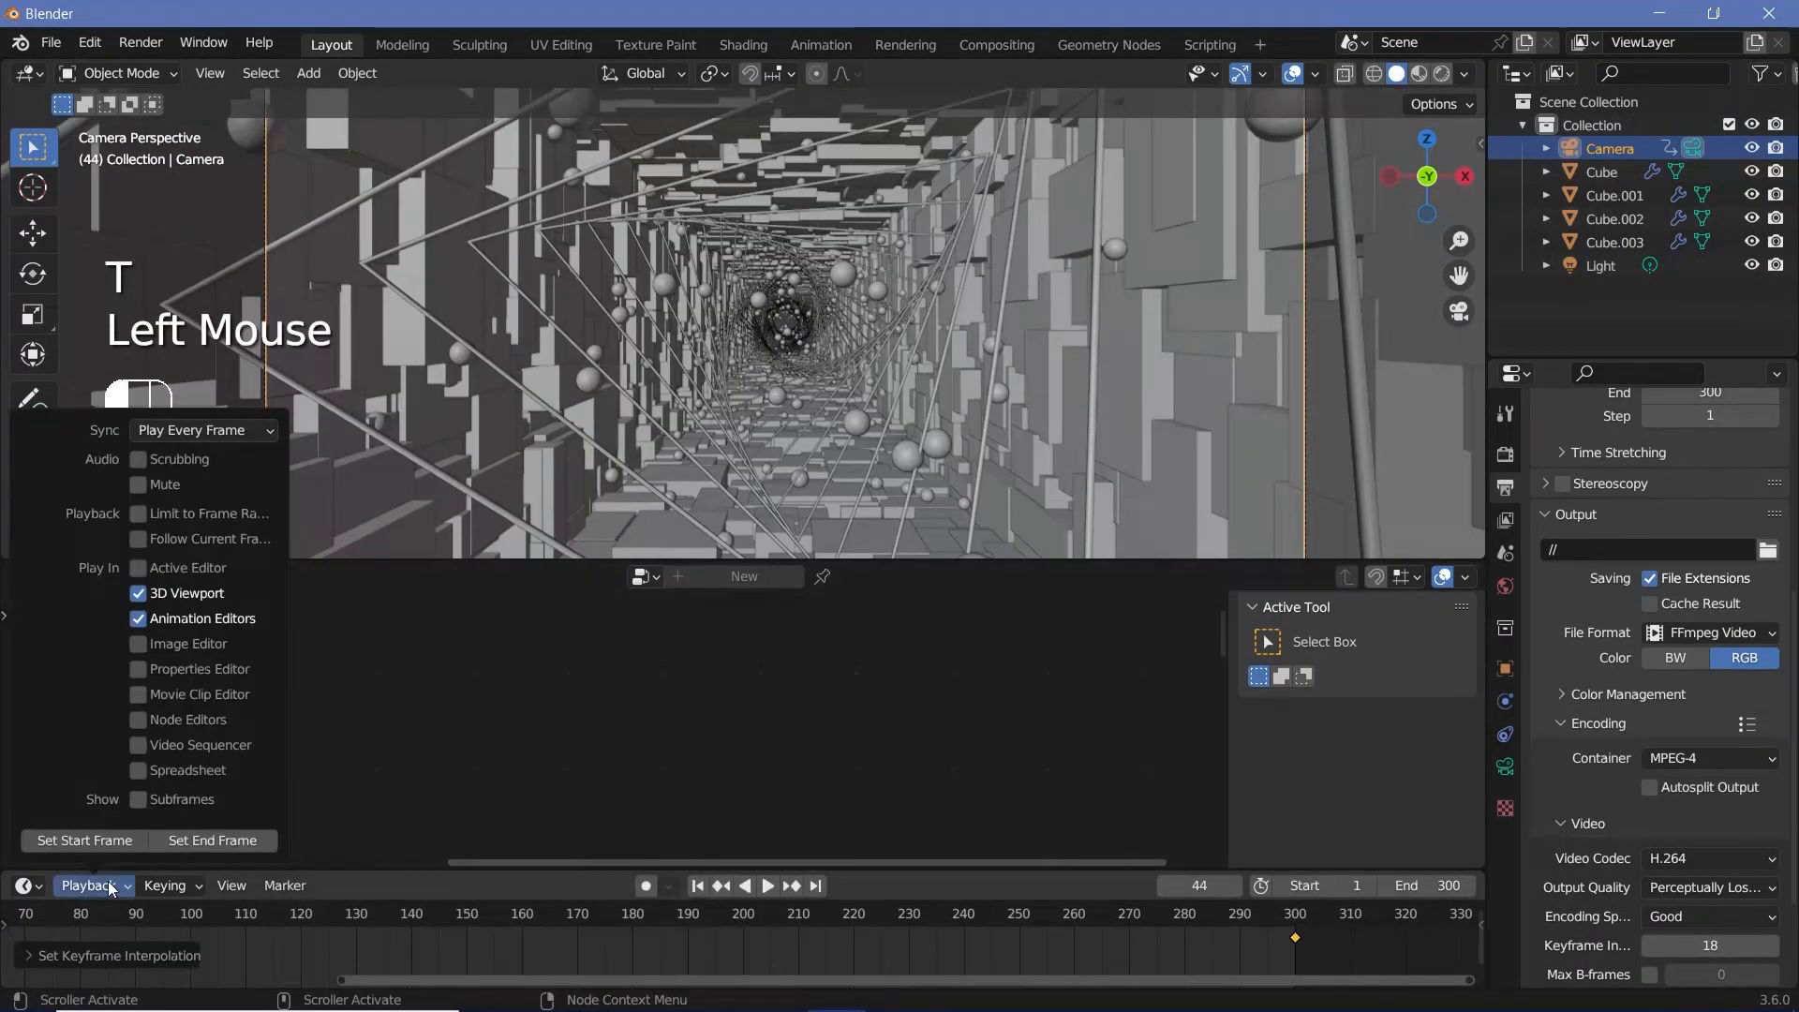
click(218, 427)
click(223, 483)
key(space)
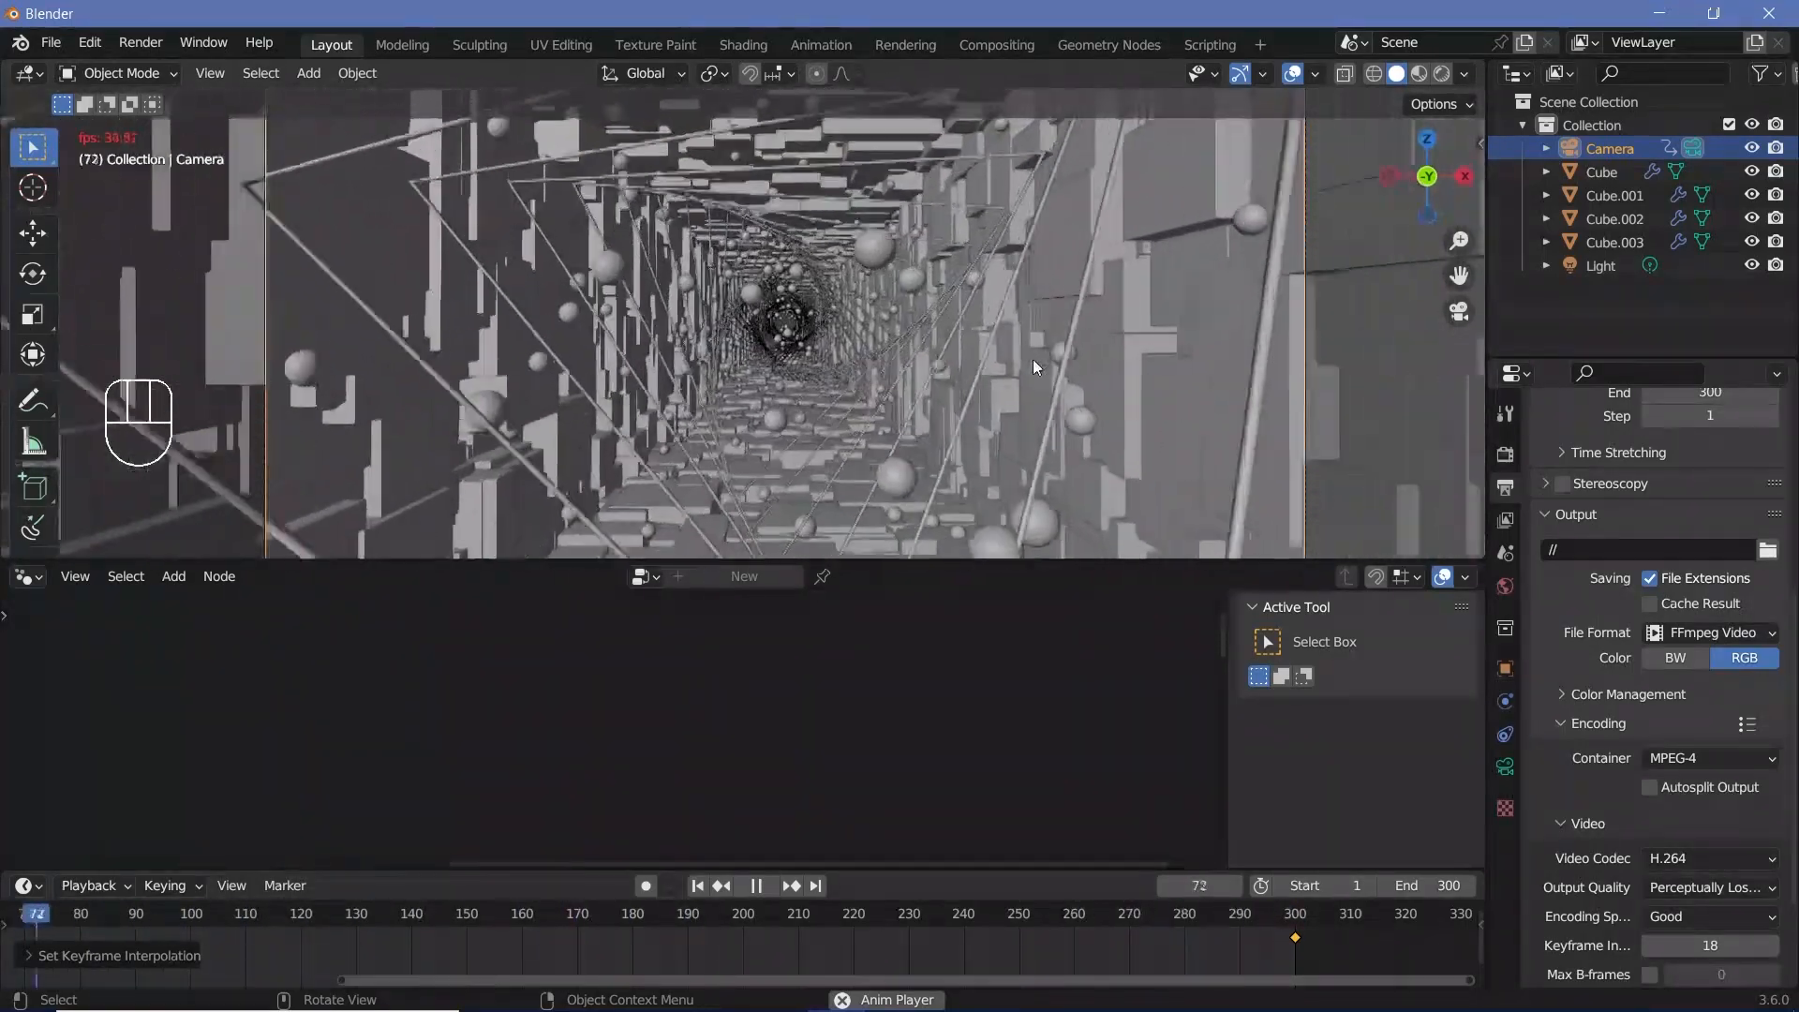
key(space)
key(space)
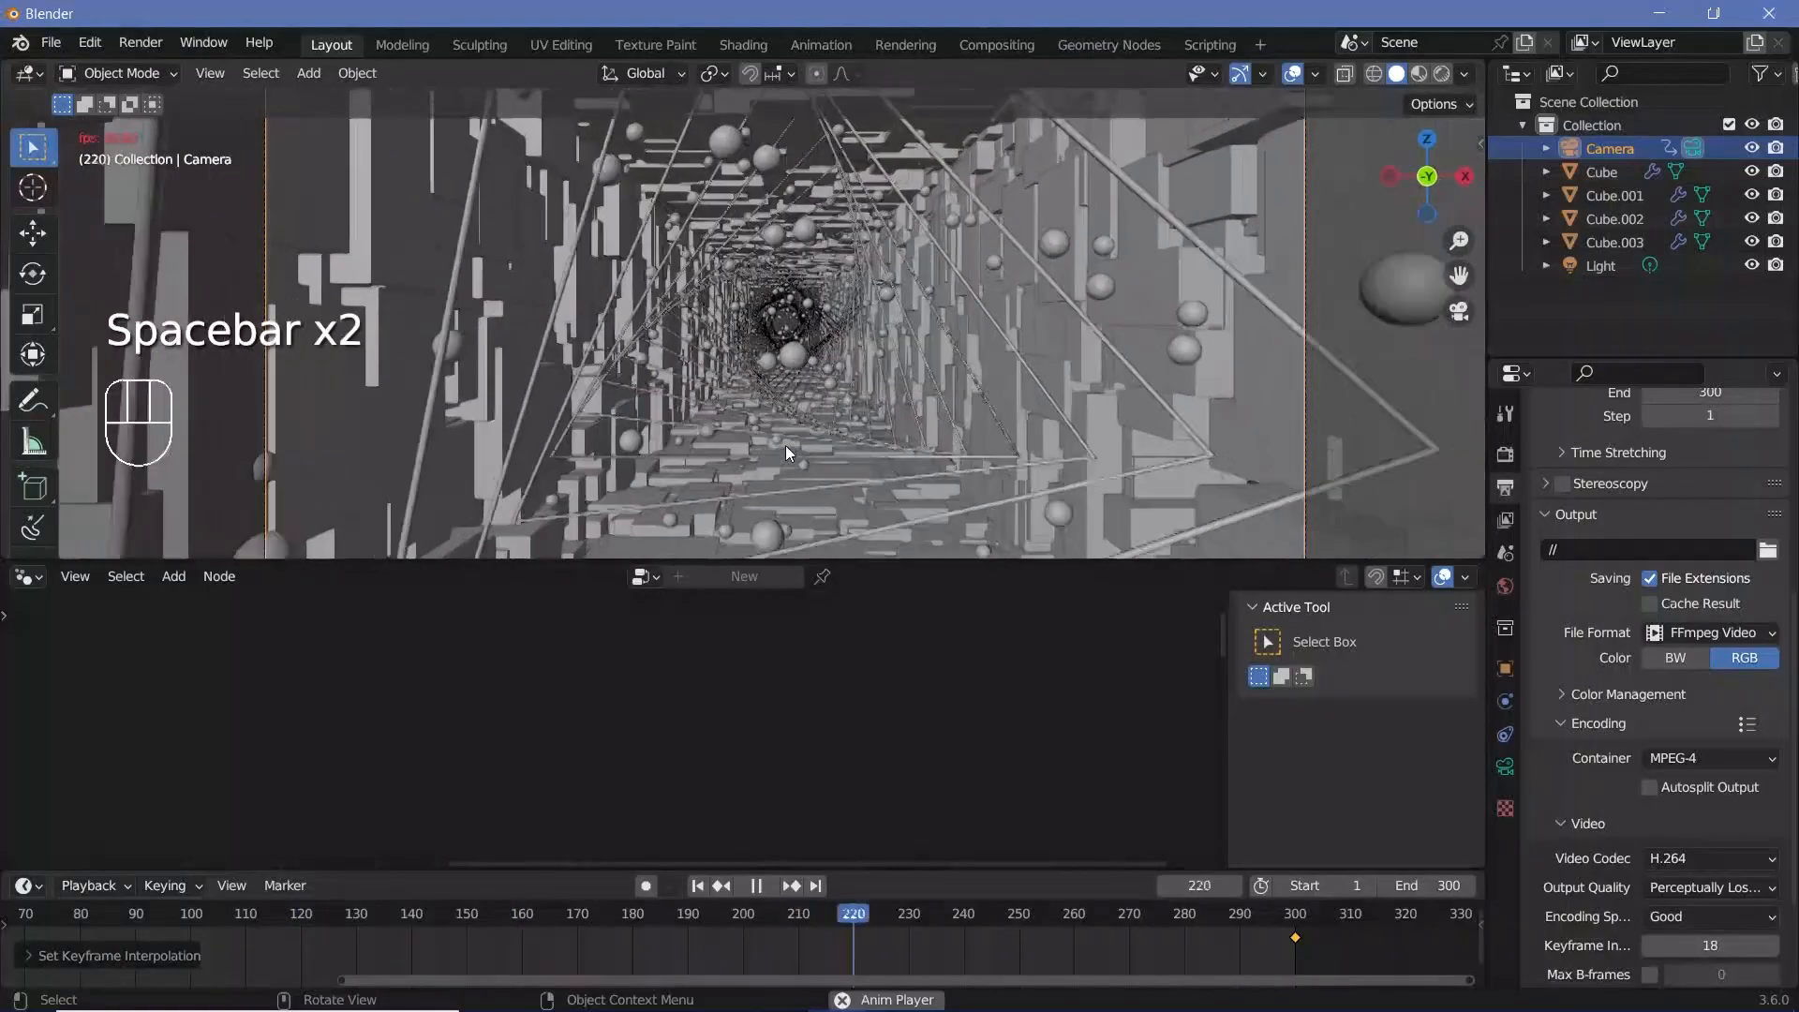
key(space)
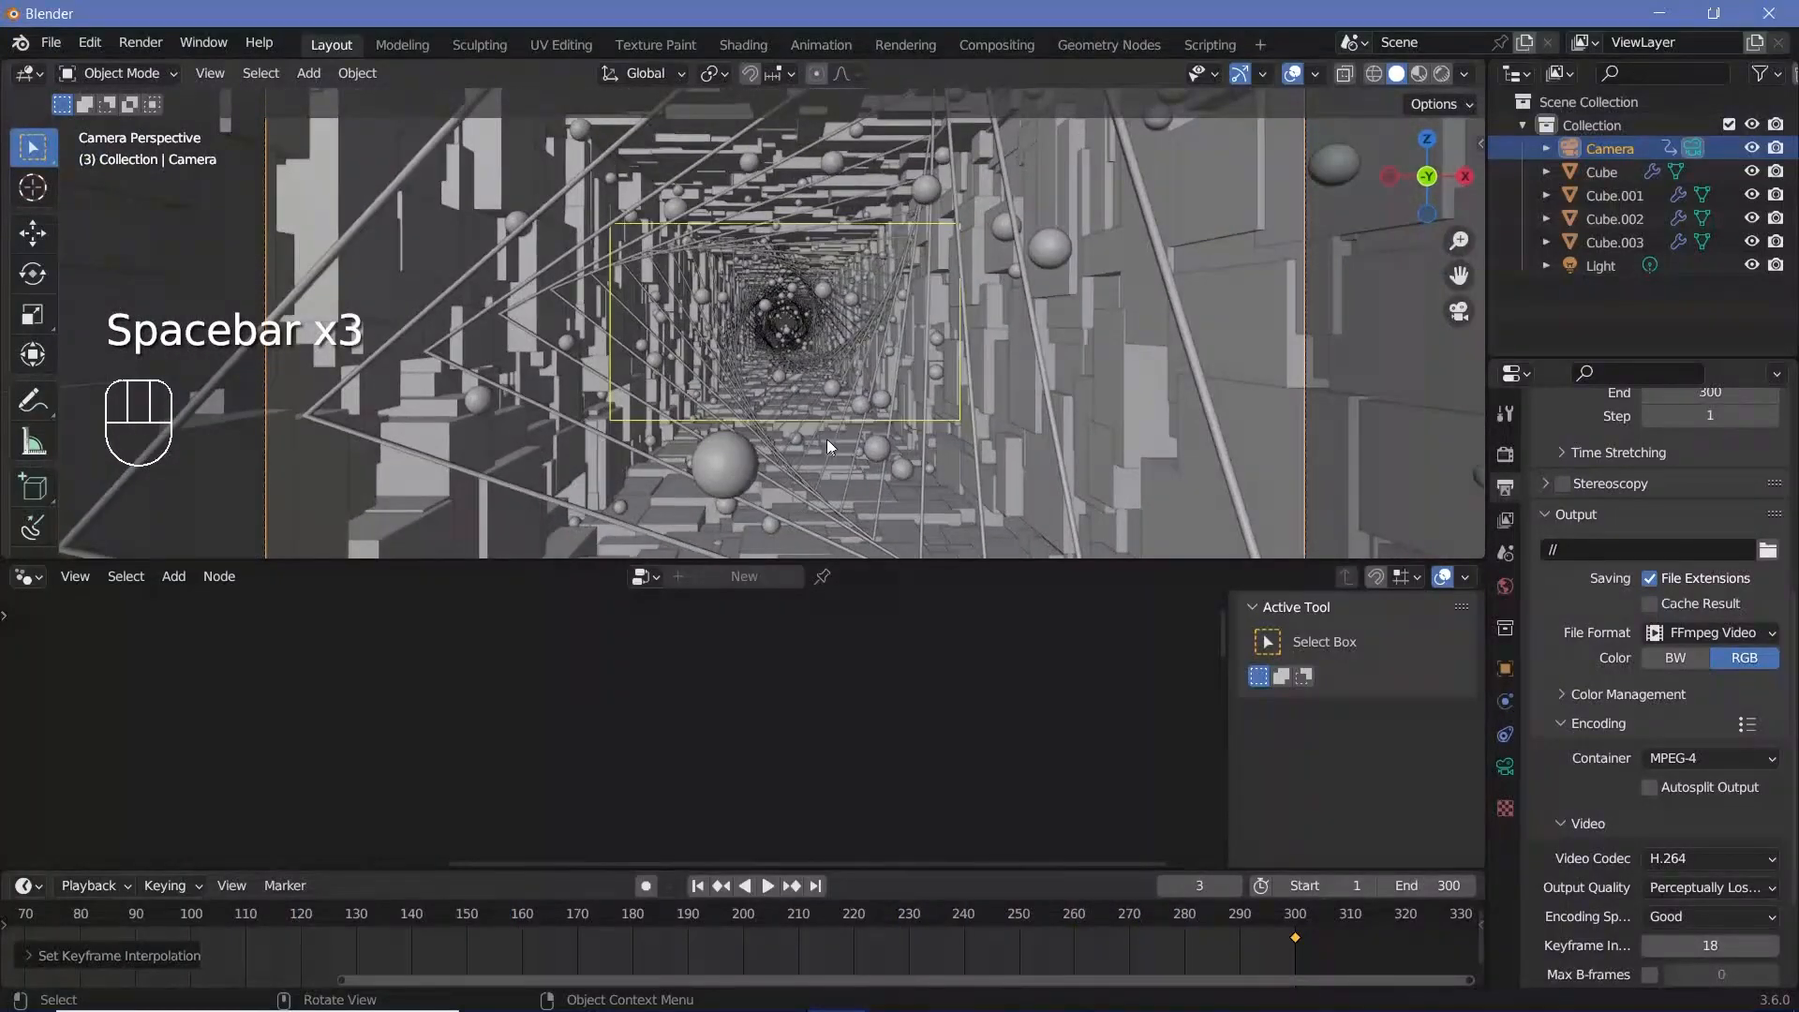
Select the first and second tunnel segments in turn to examine where their triangles meet.
click(463, 330)
middle_drag(826, 385, 779, 285)
click(508, 332)
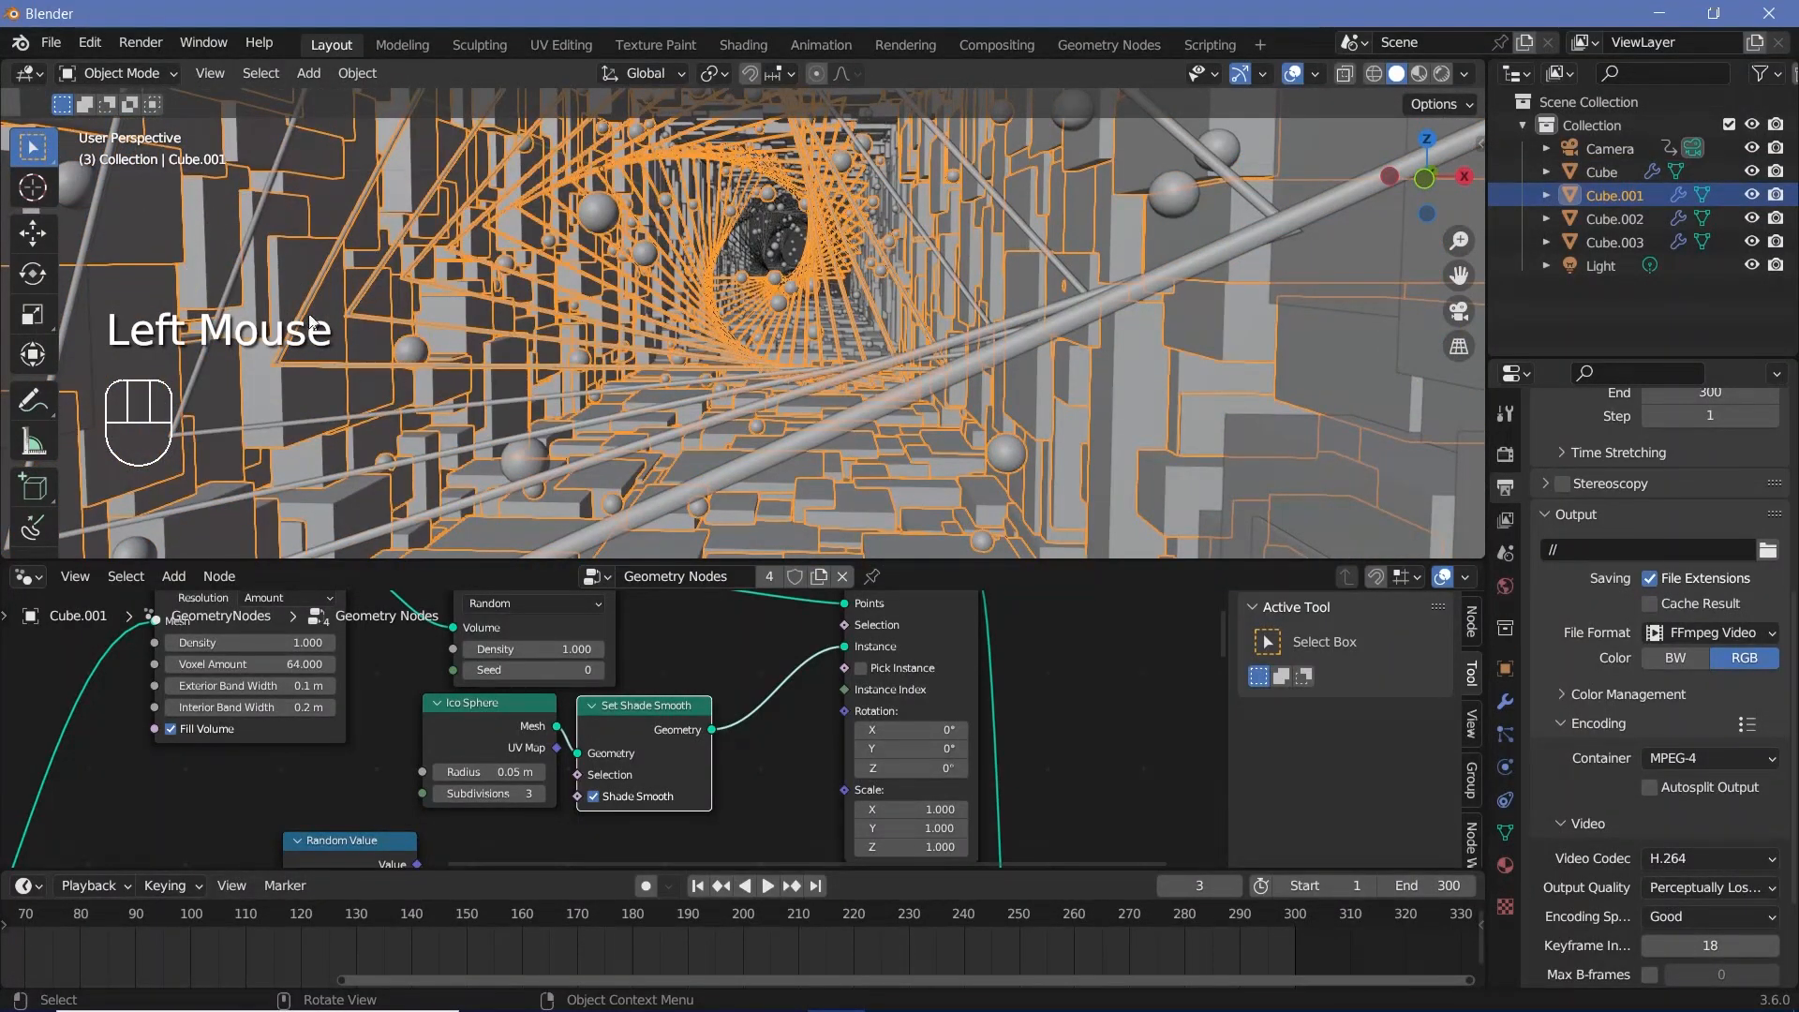
click(283, 420)
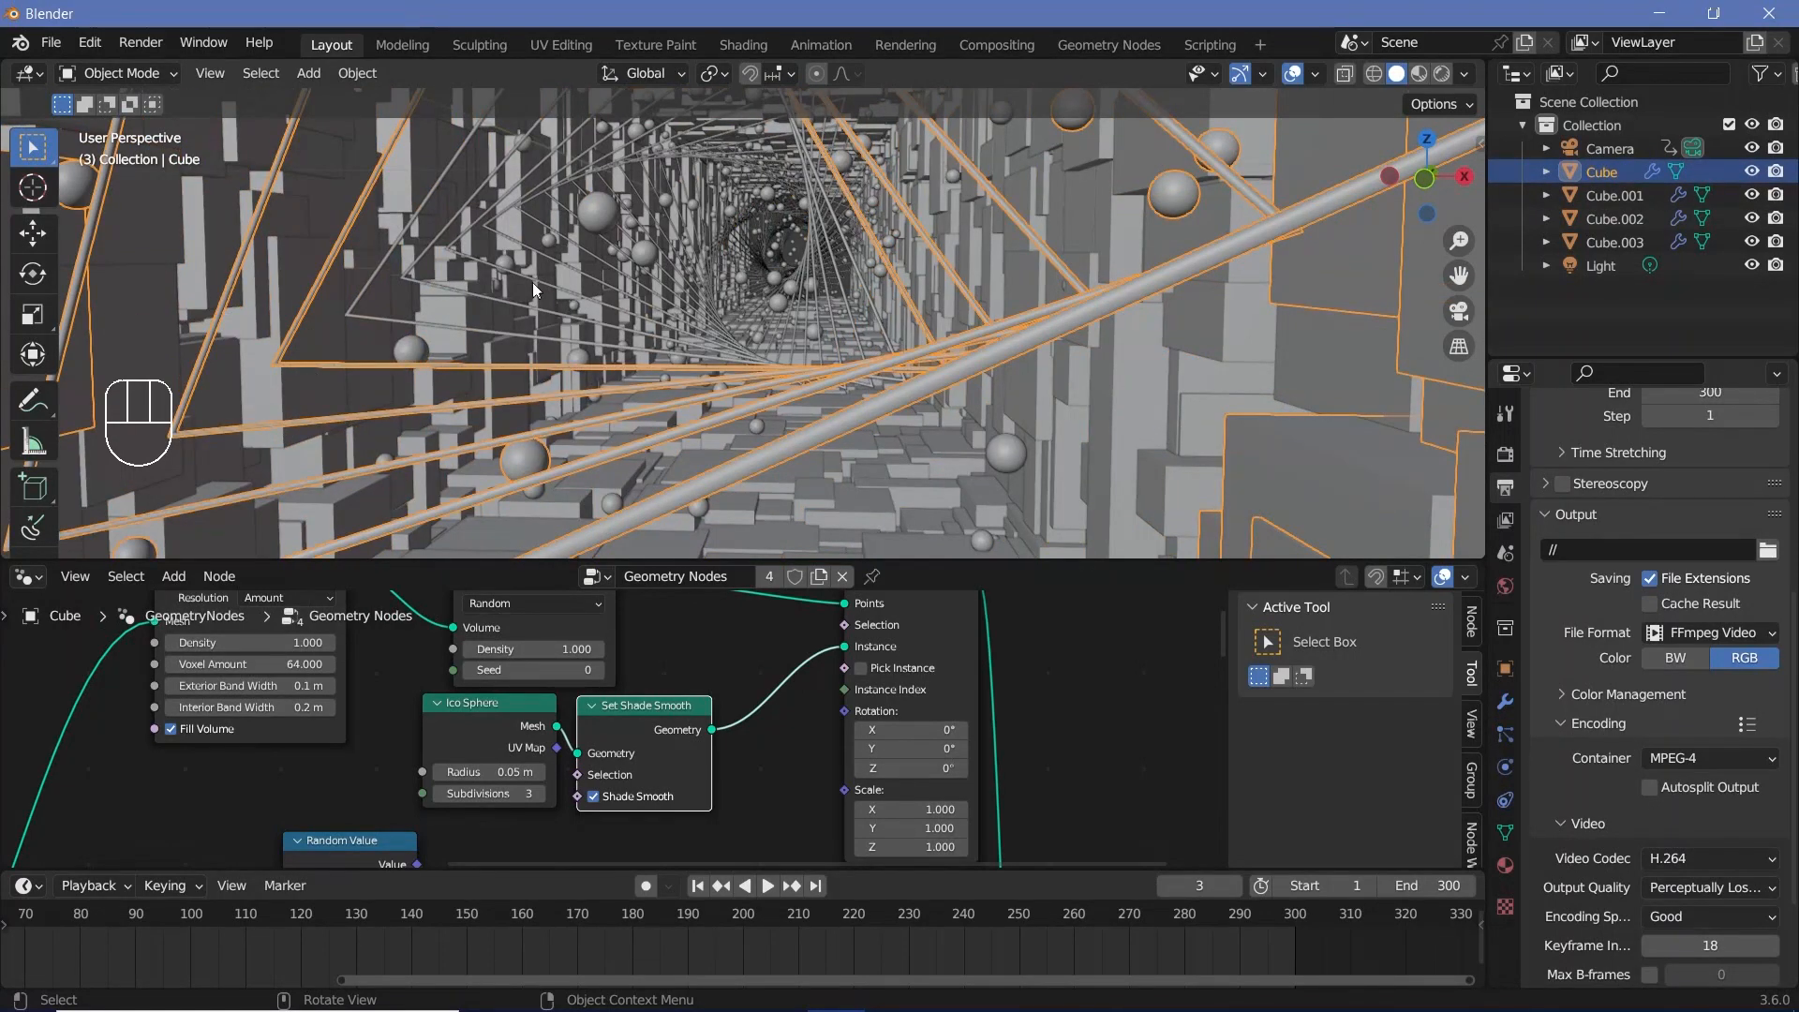
click(403, 277)
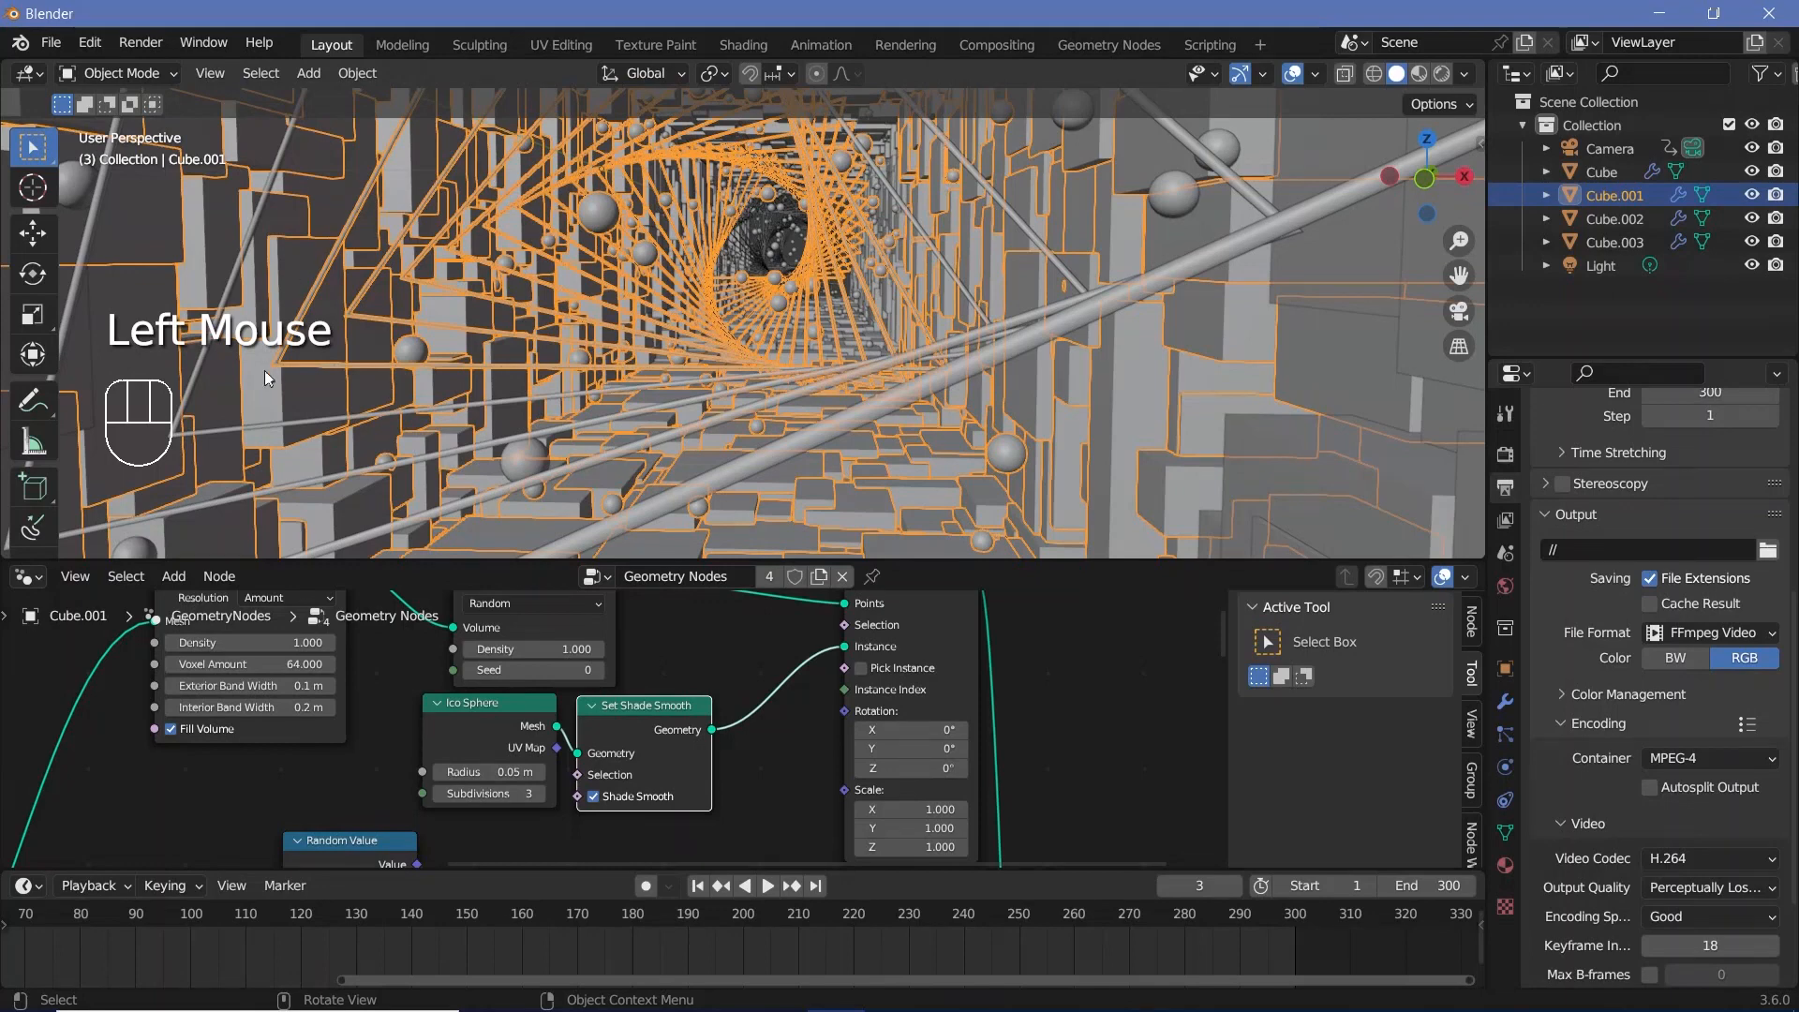
Trace the shared triangle at the junction of the first two tunnel segments with an annotation and erase the strokes.
key(y)
key(e)
drag(399, 146, 306, 310)
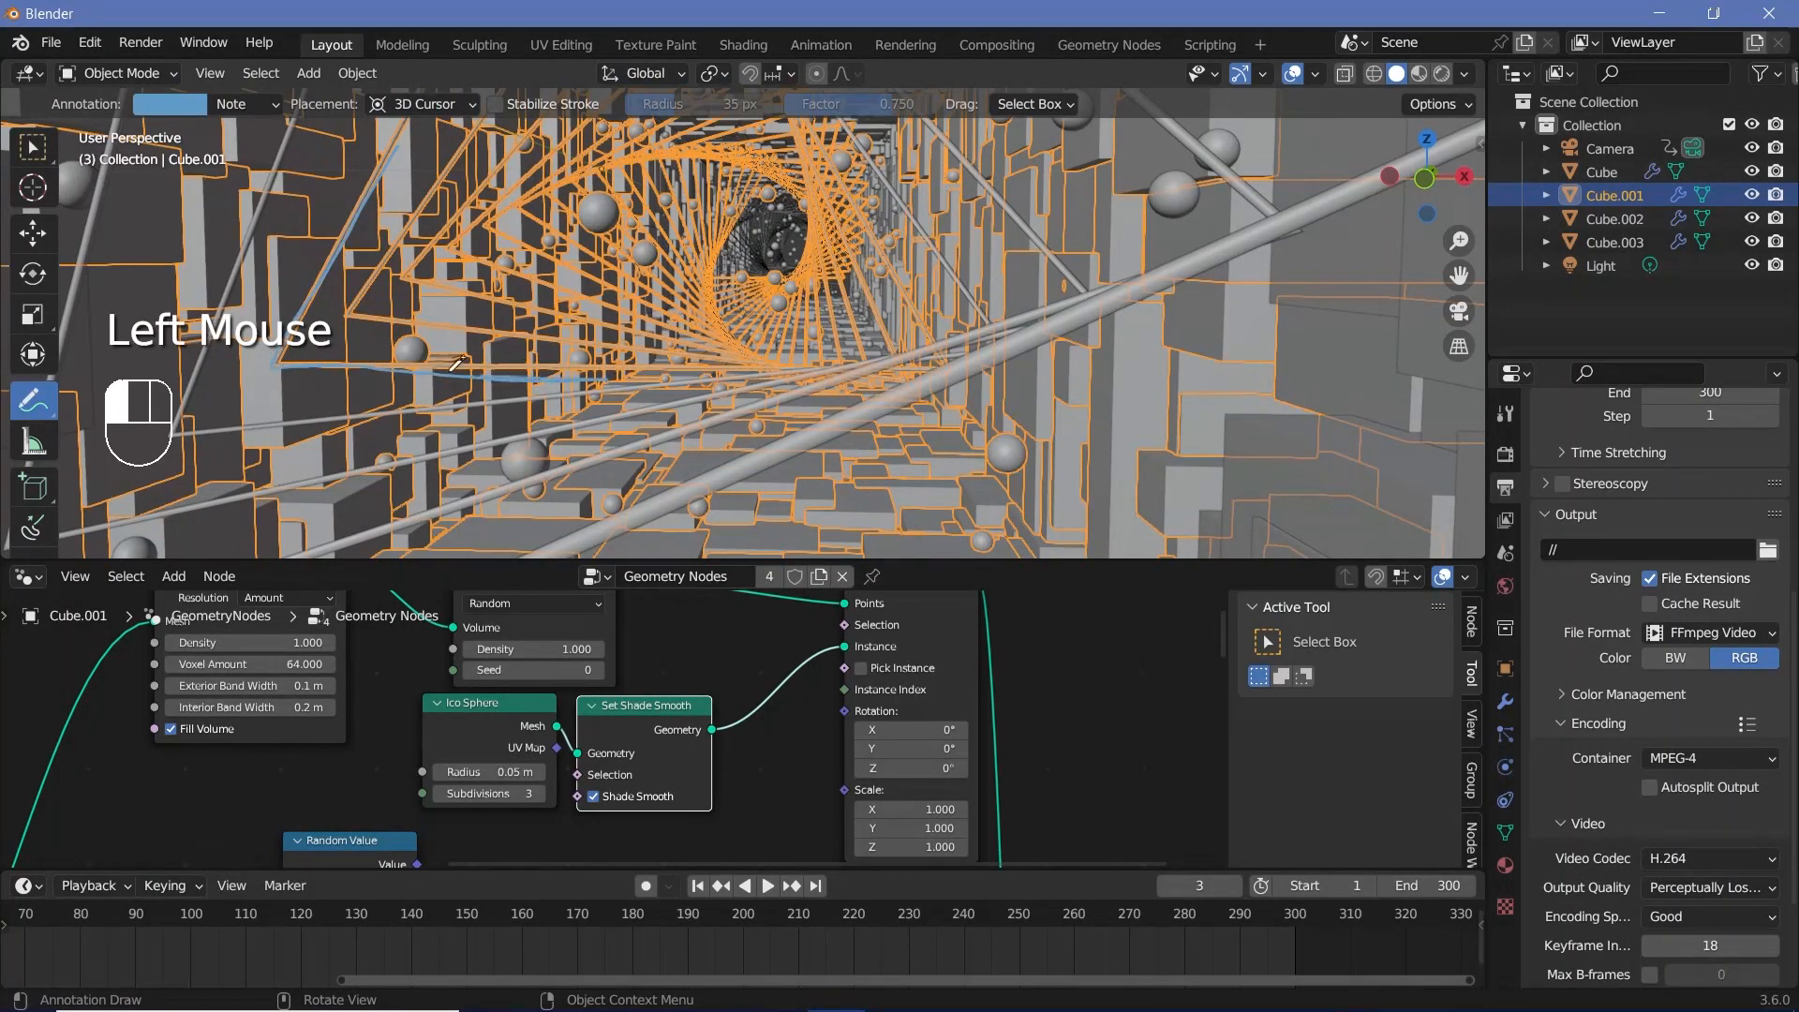
key(w)
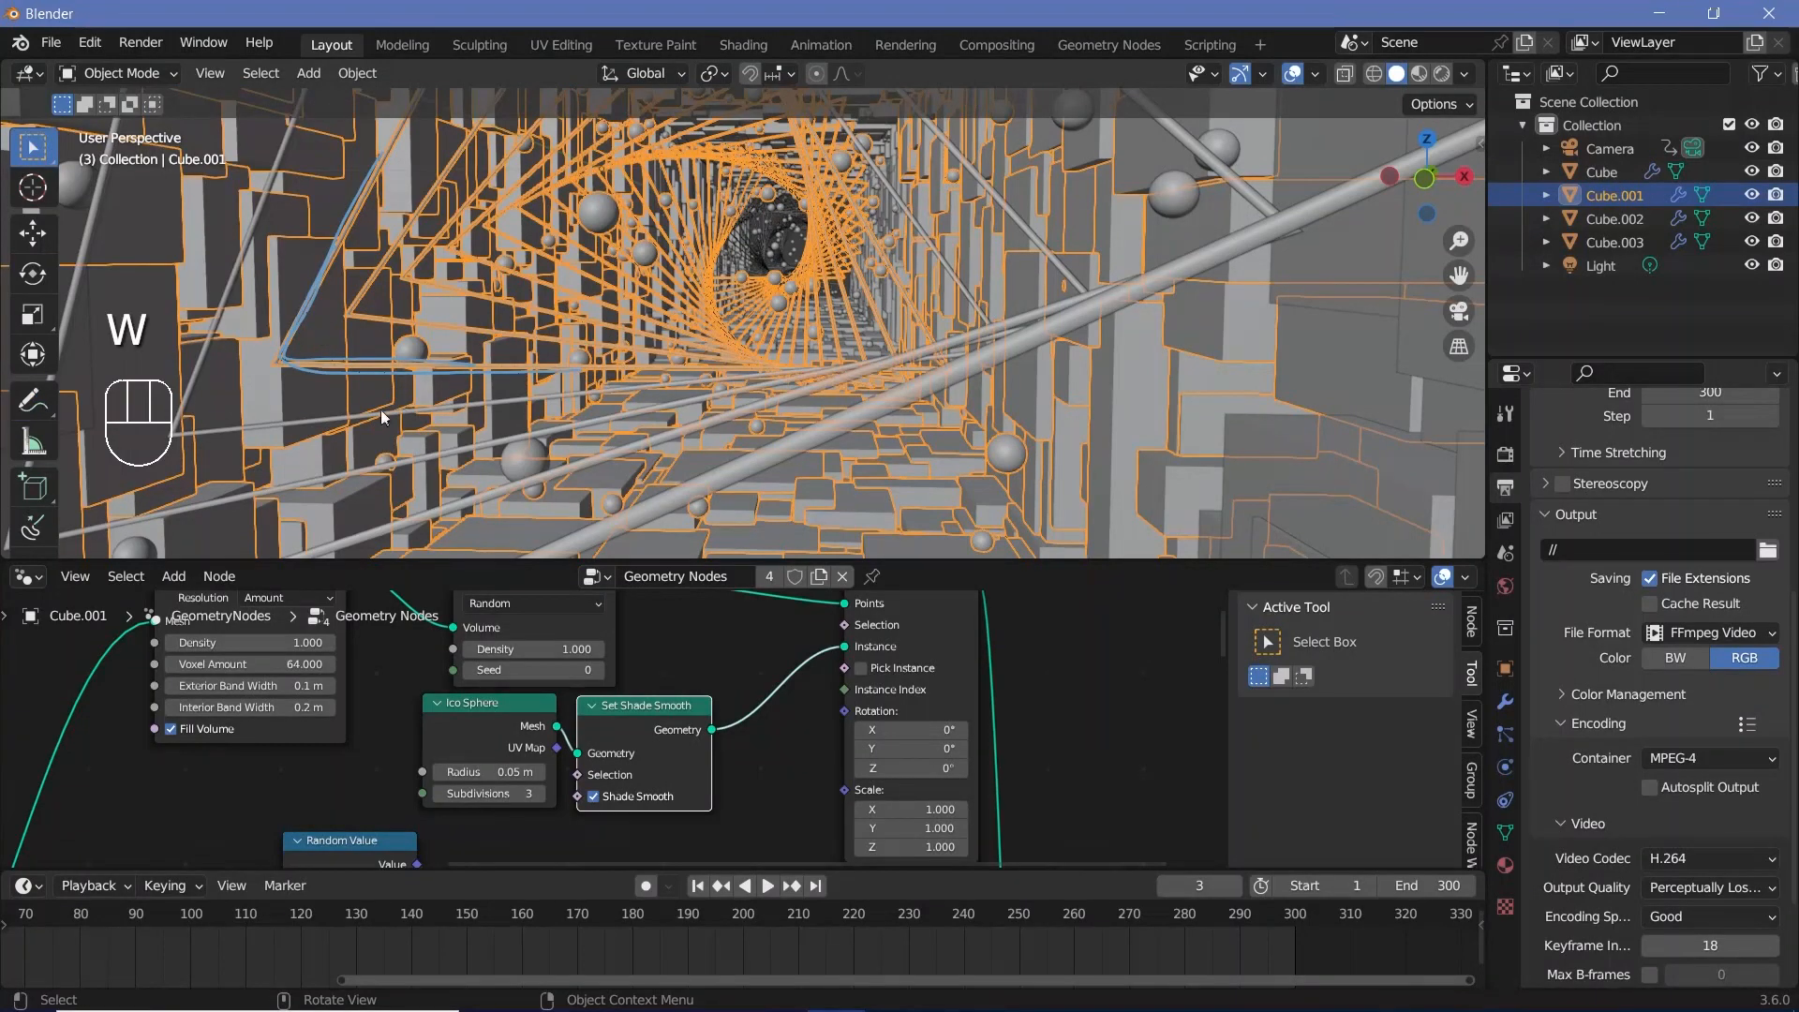
click(289, 419)
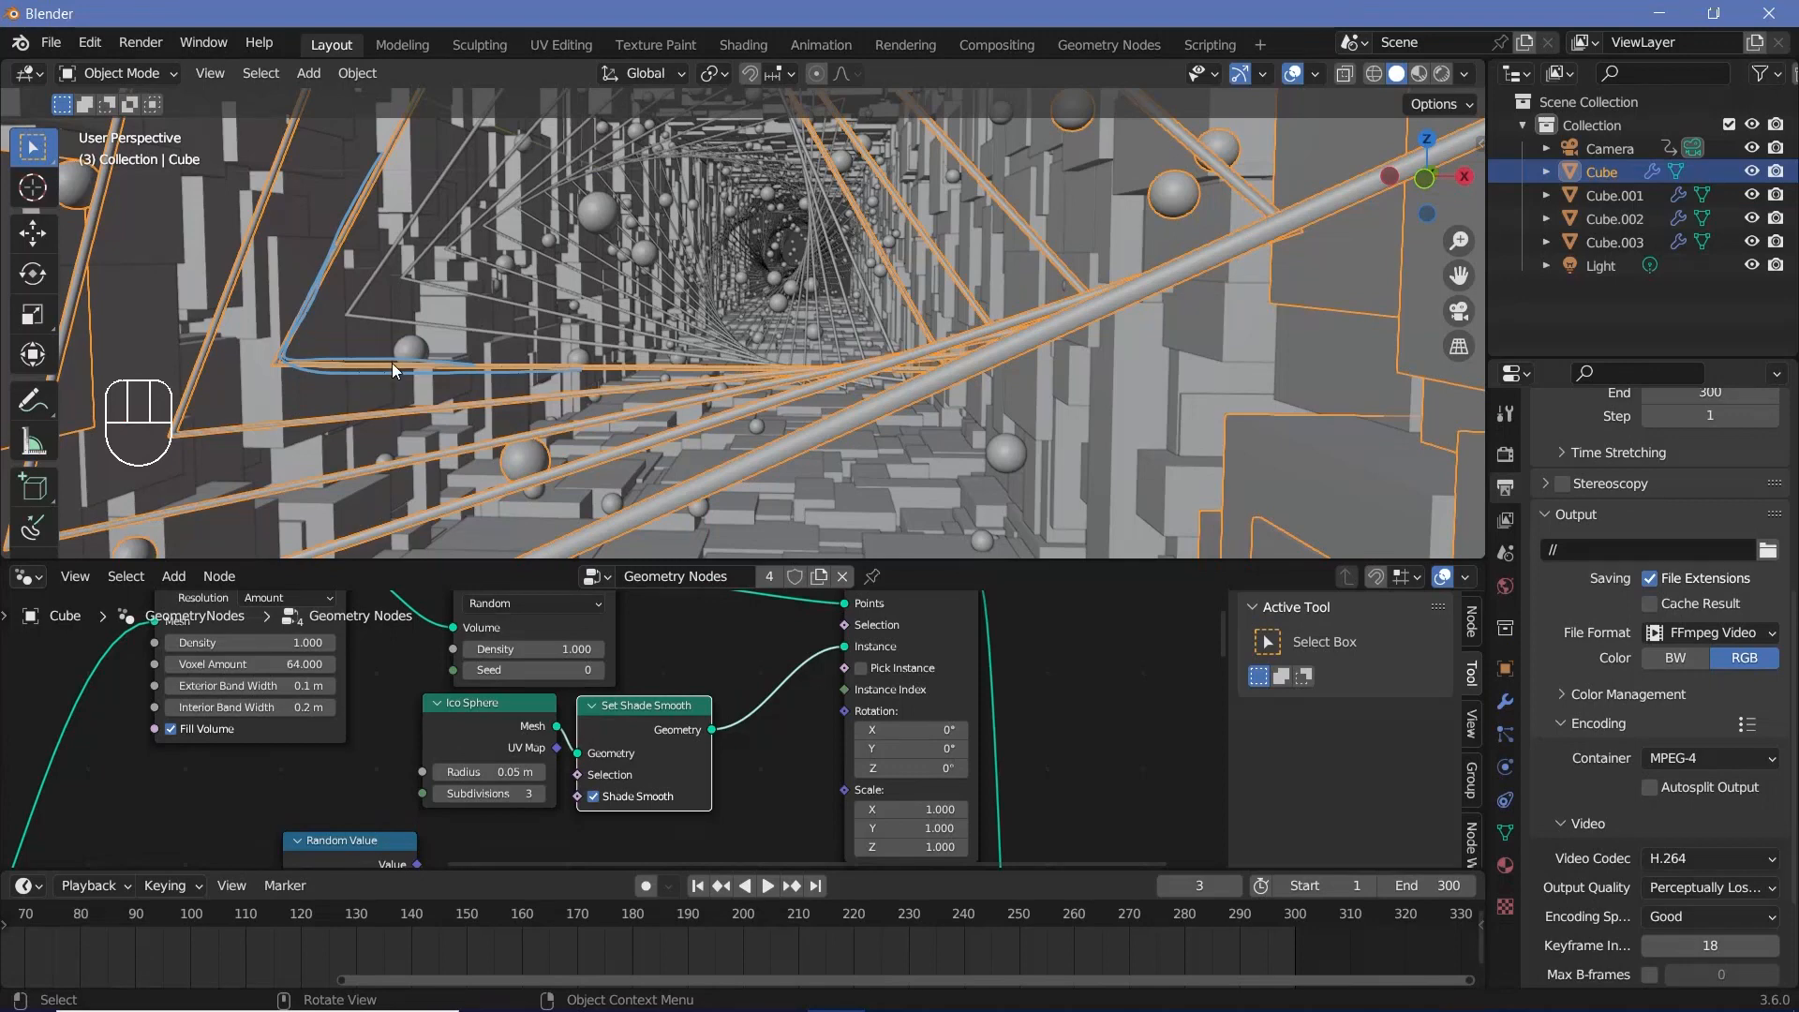
key(e)
ctrl+drag(375, 164, 329, 304)
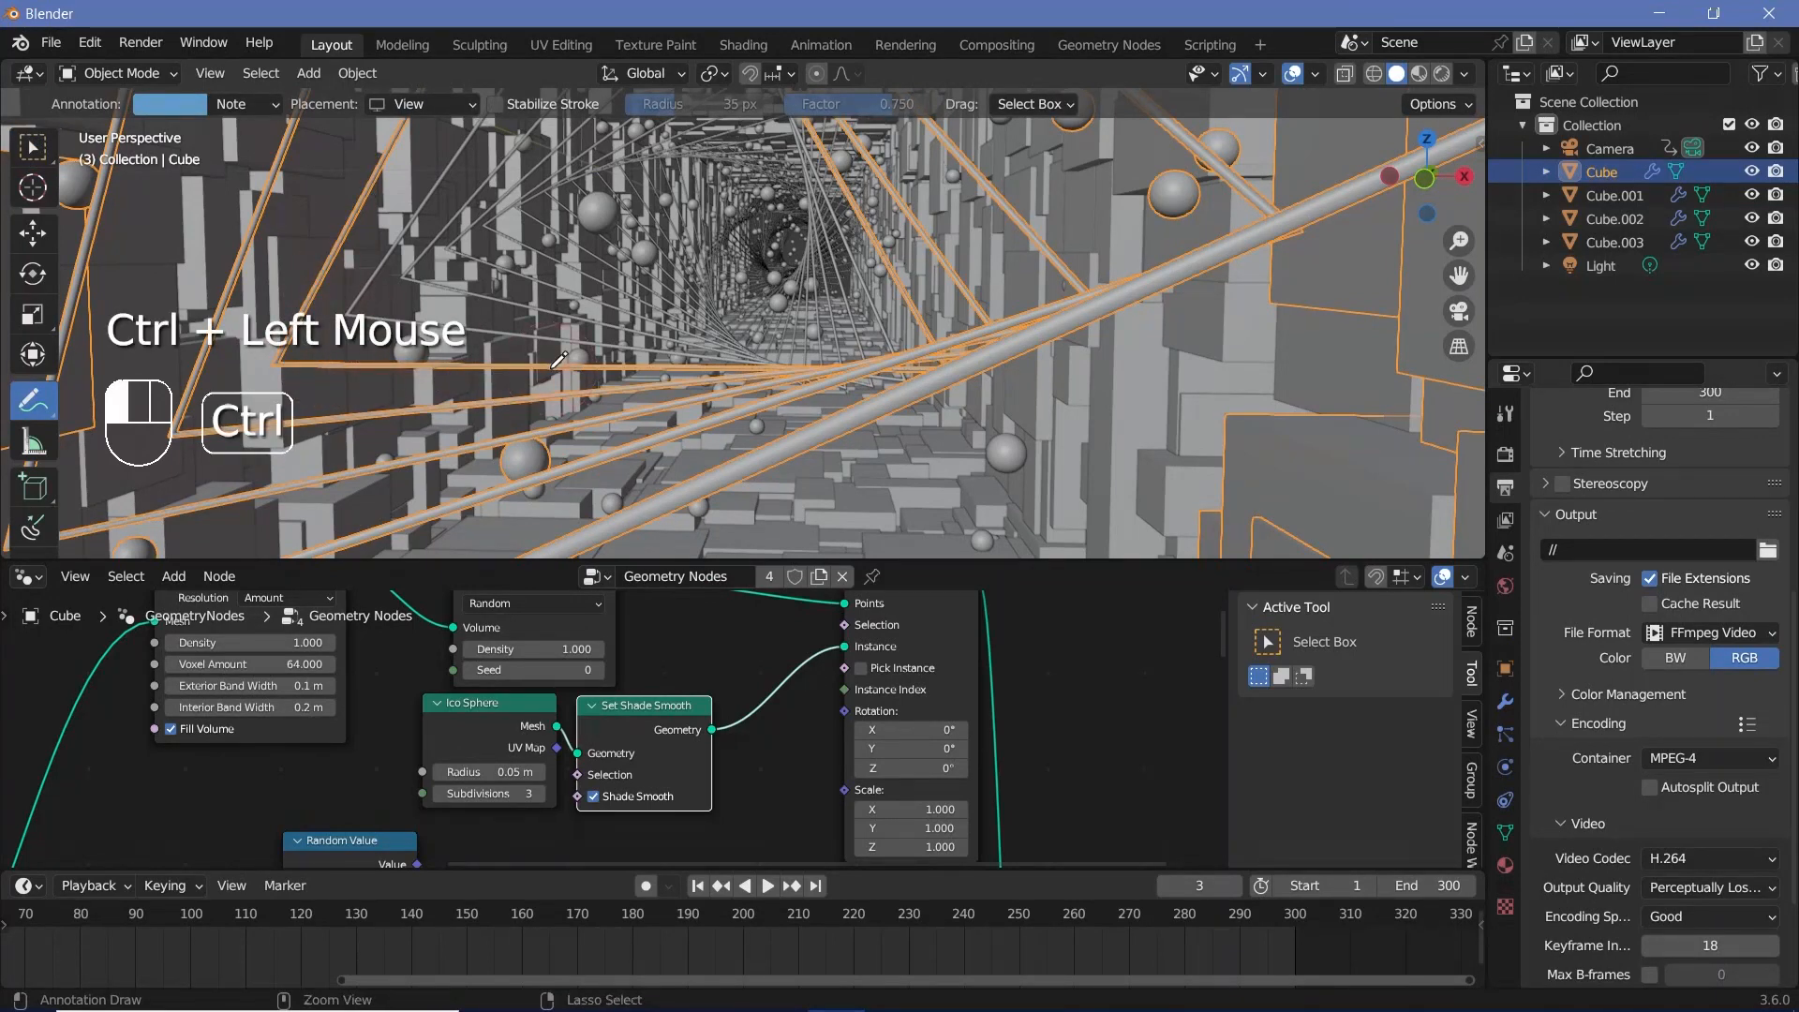
key(w)
Examine the Curve Circle, Resample Curve and Instance on Points nodes that generate the triangles.
ctrl+middle_drag(450, 672, 1171, 731)
middle_drag(1050, 752, 656, 722)
middle_drag(656, 722, 786, 635)
click(935, 655)
middle_drag(785, 823, 811, 705)
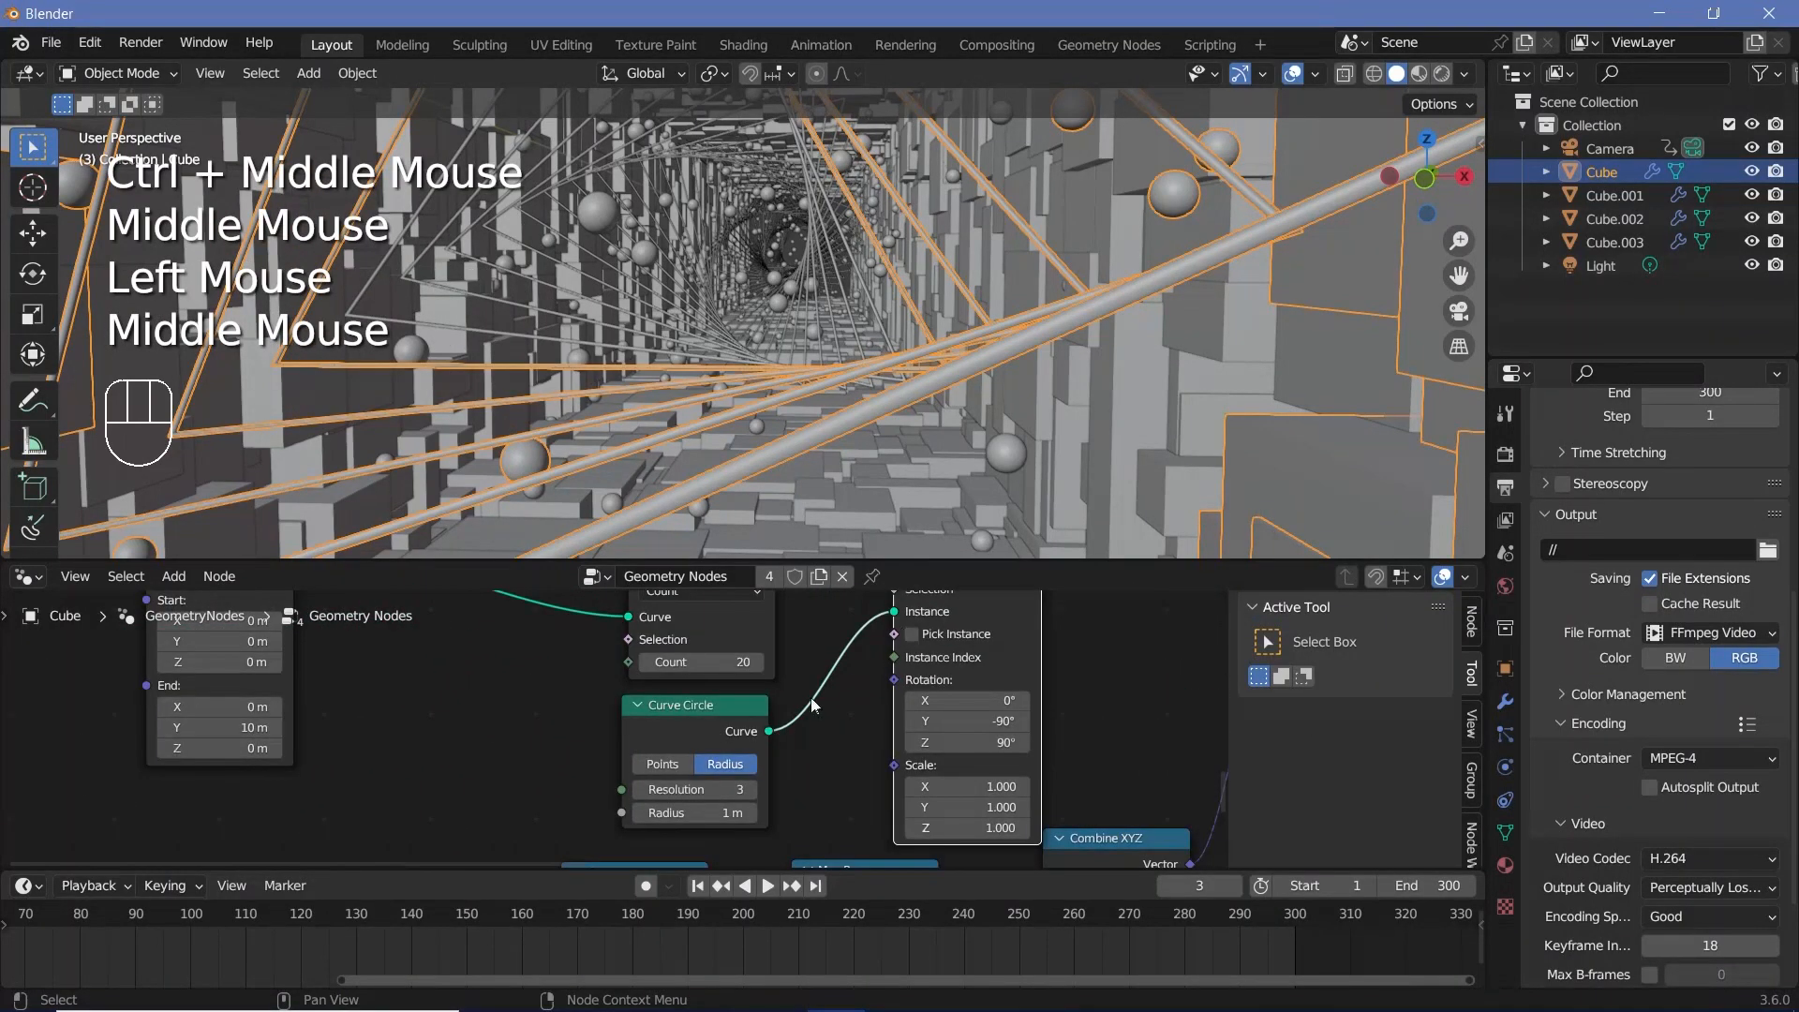
click(717, 738)
middle_drag(876, 592, 842, 656)
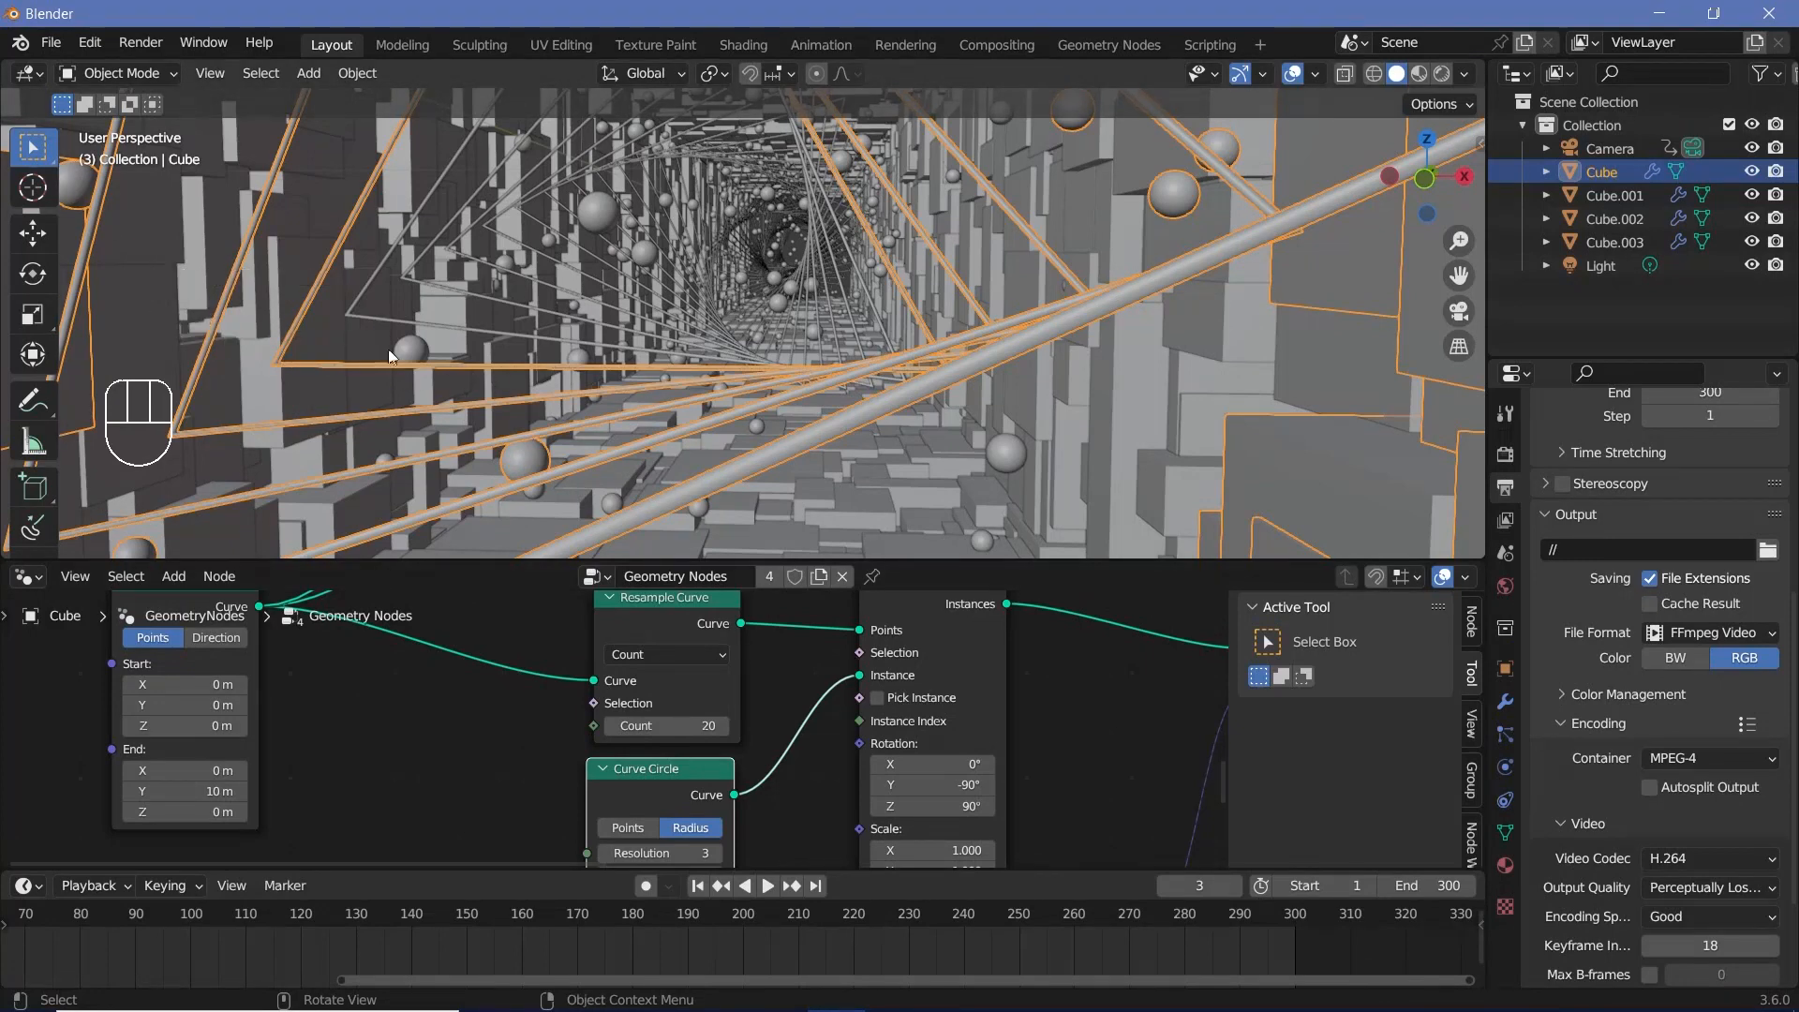
ctrl+middle_drag(806, 712, 804, 688)
middle_drag(804, 689, 810, 673)
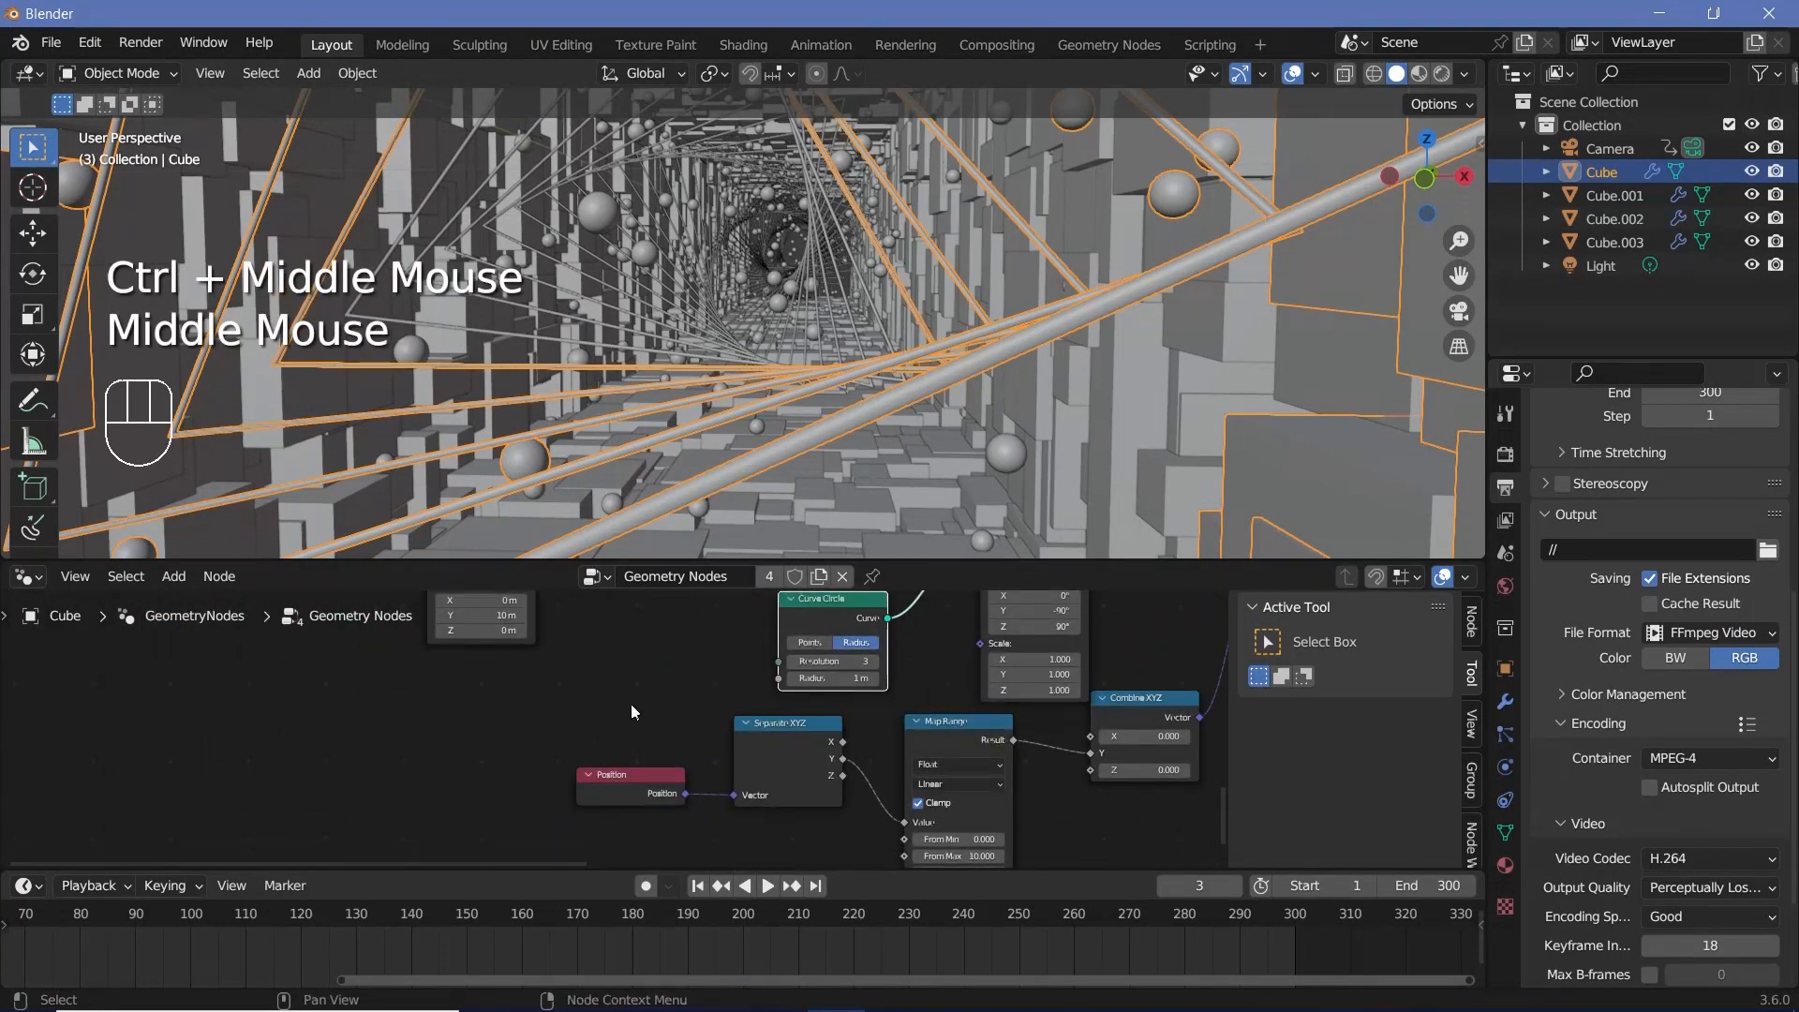
Add an Index node above the Position node in the triangle section of the node tree.
key(shift+a)
click(573, 488)
text(index)
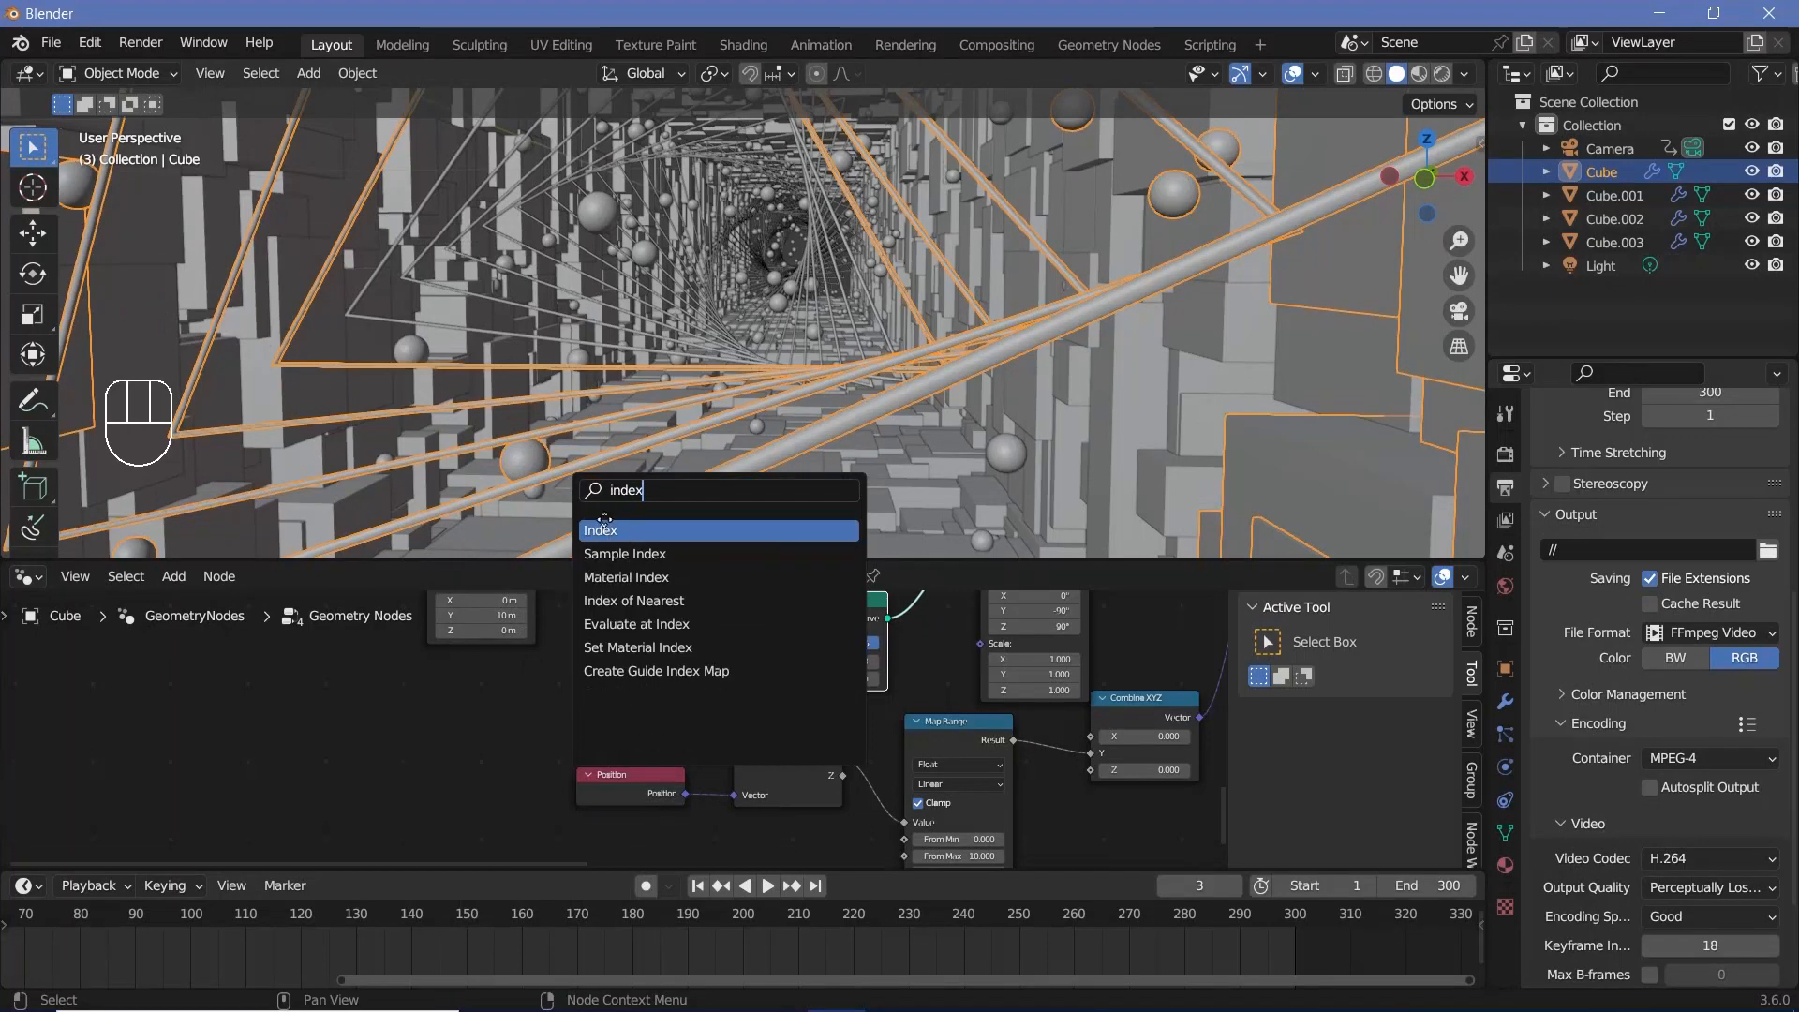
key(Return)
click(684, 684)
Reposition the Index node in the free space below the Curve Line node.
ctrl+middle_drag(684, 684, 503, 822)
middle_drag(836, 760, 629, 695)
middle_drag(529, 725, 901, 861)
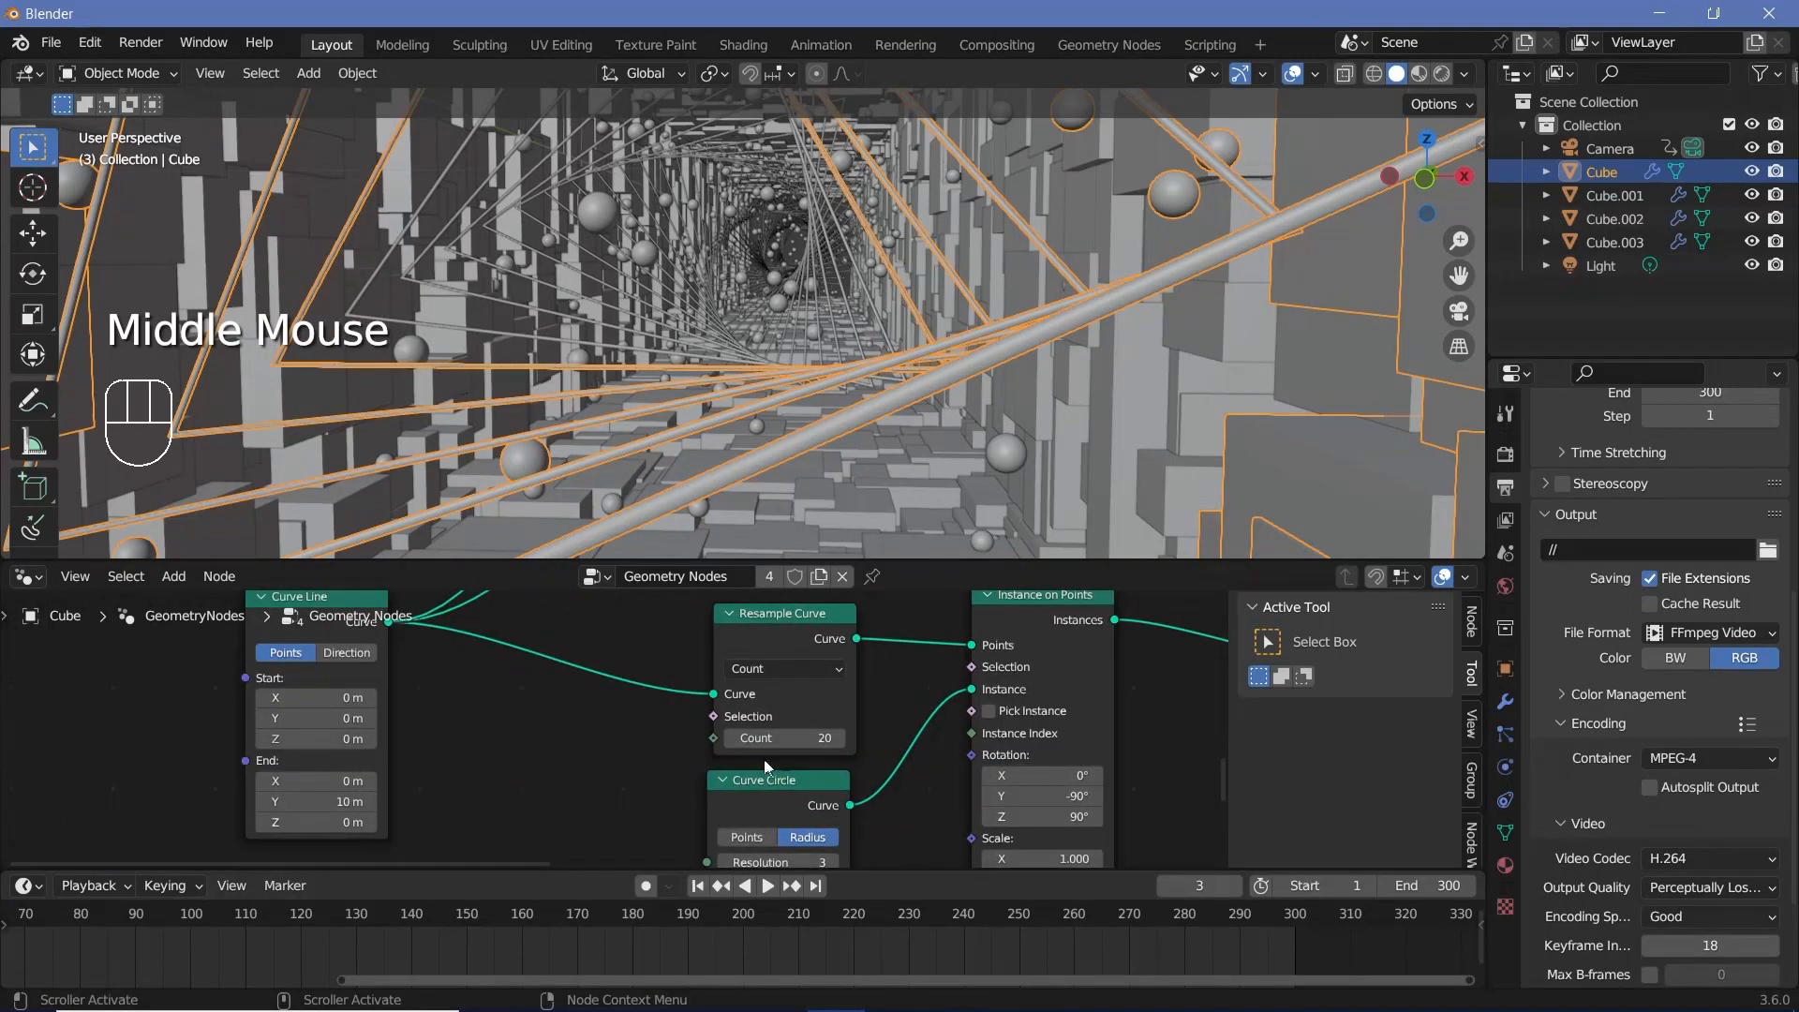
middle_drag(555, 842, 730, 625)
click(519, 737)
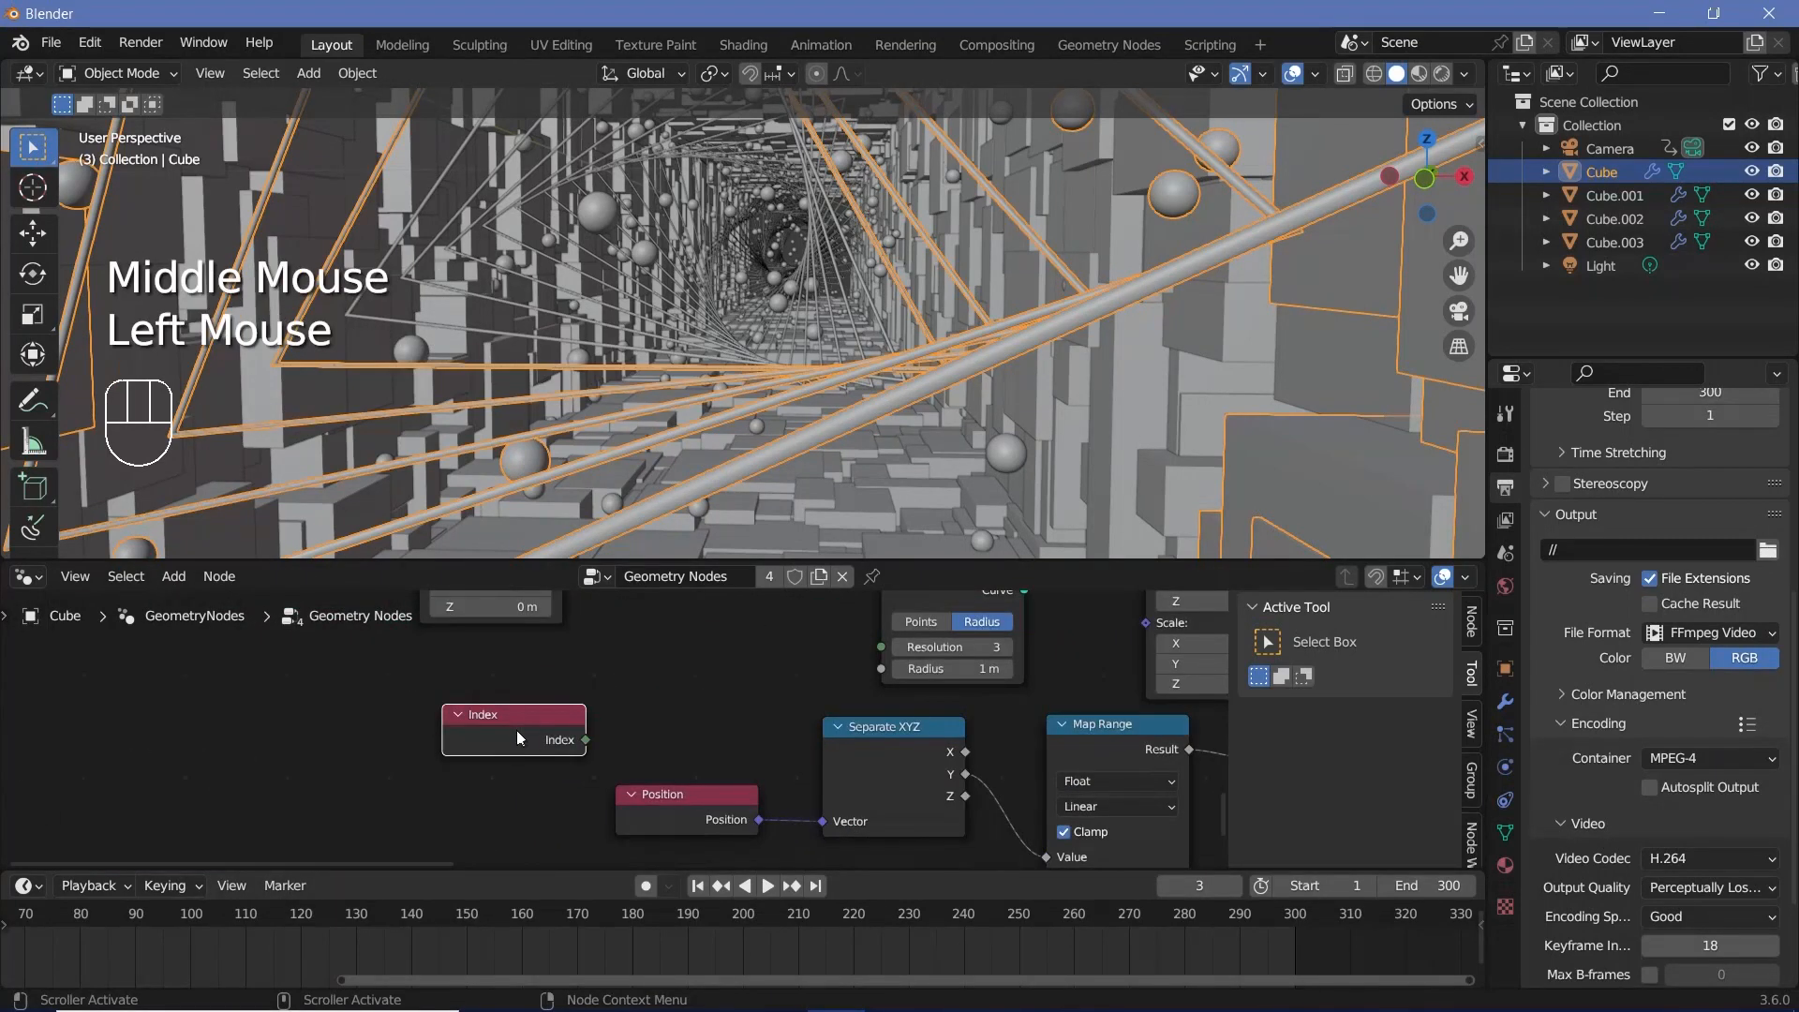
middle_drag(737, 706, 619, 831)
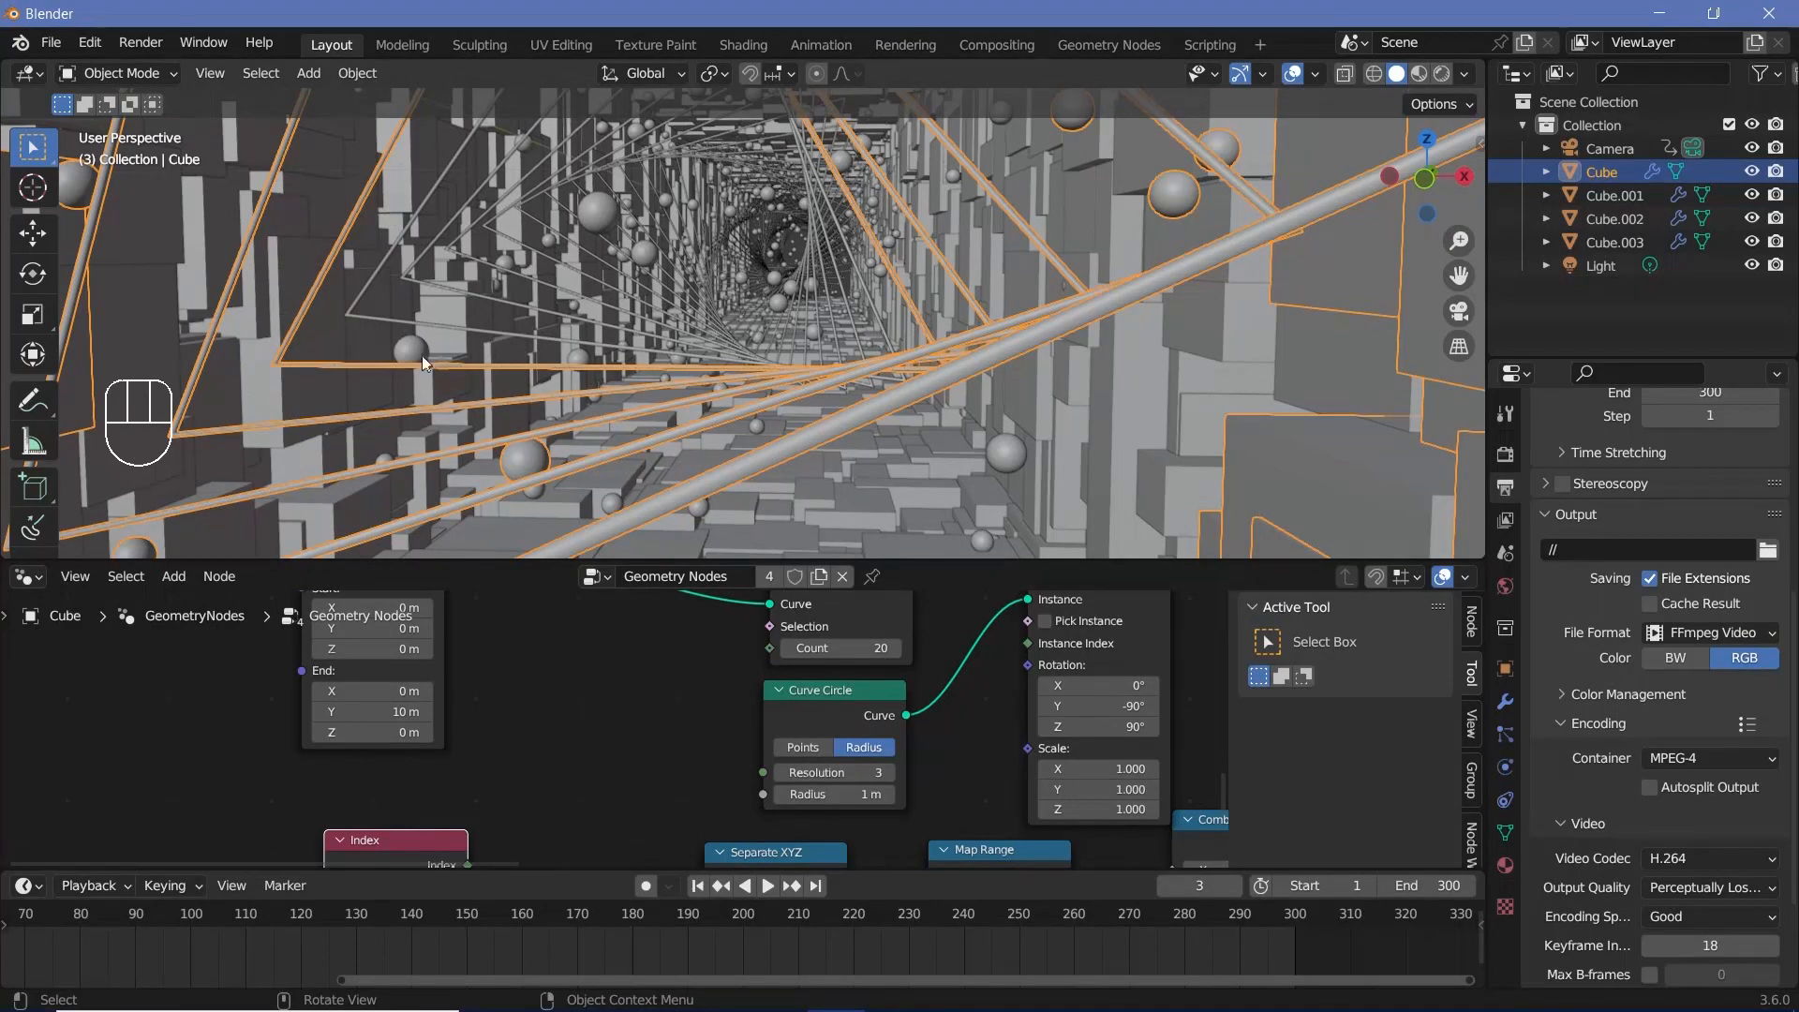
middle_drag(429, 867, 462, 775)
drag(462, 775, 411, 739)
key(shift+a)
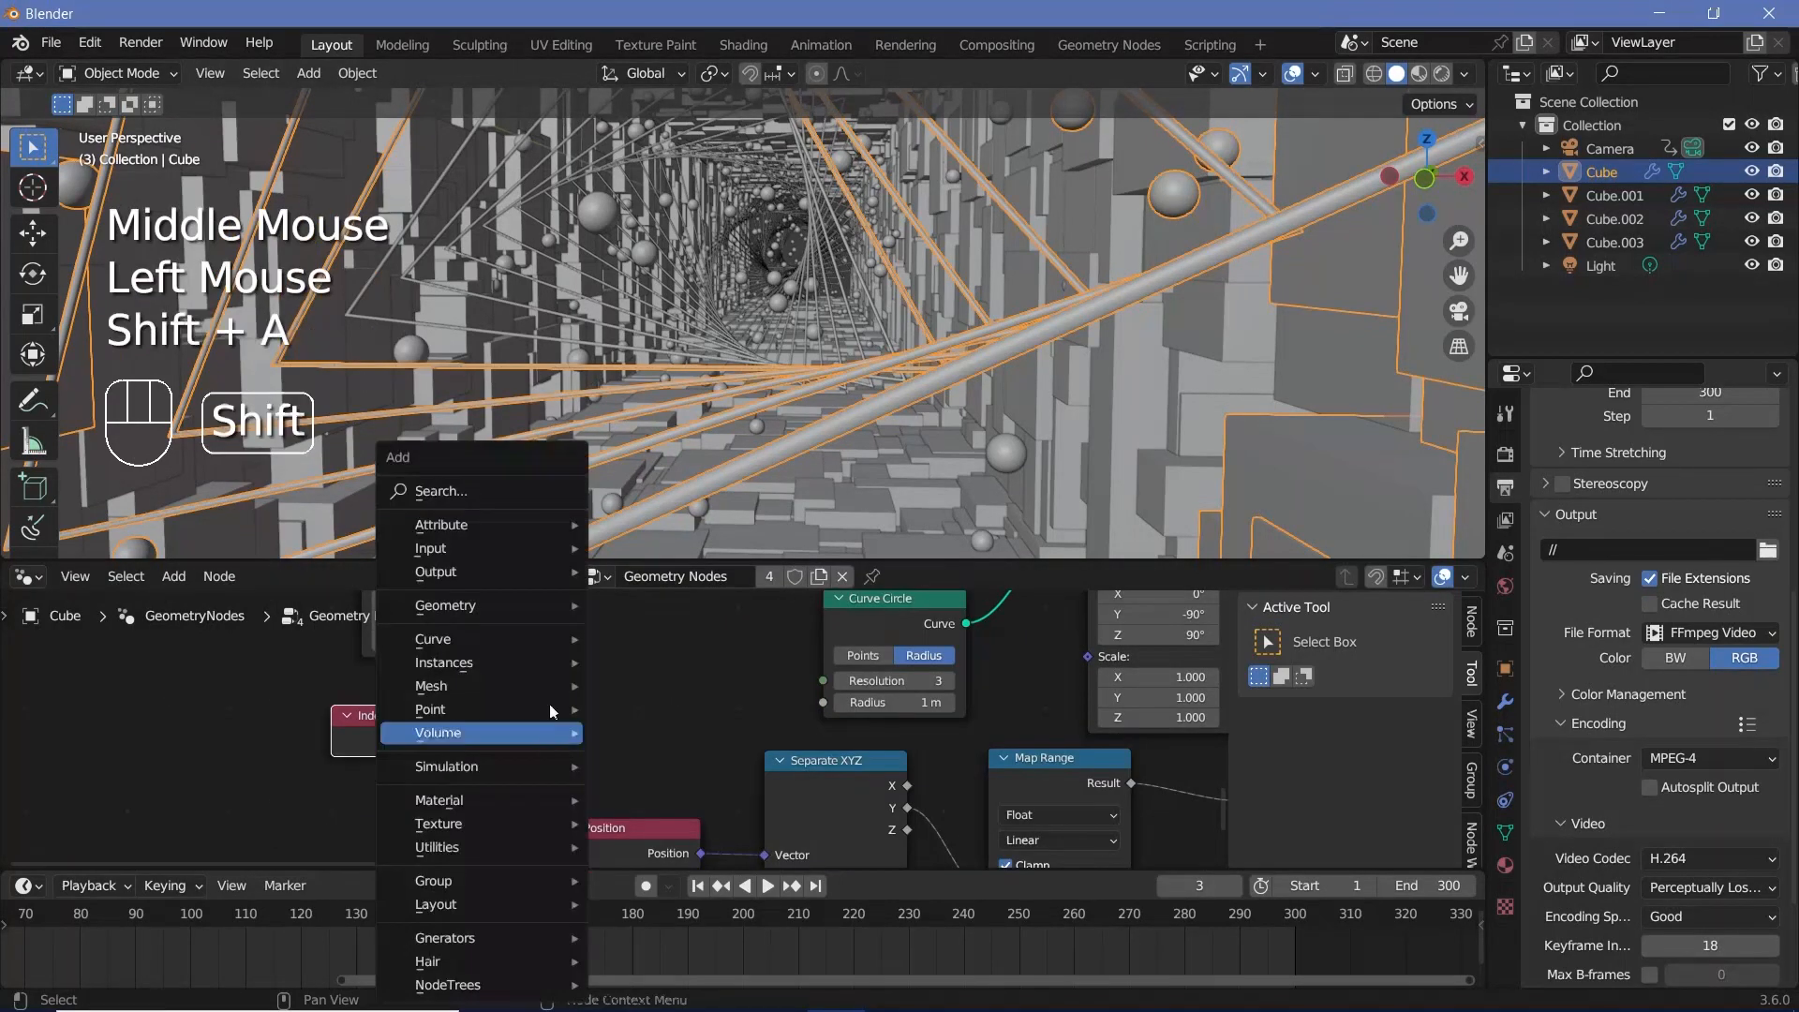
click(503, 495)
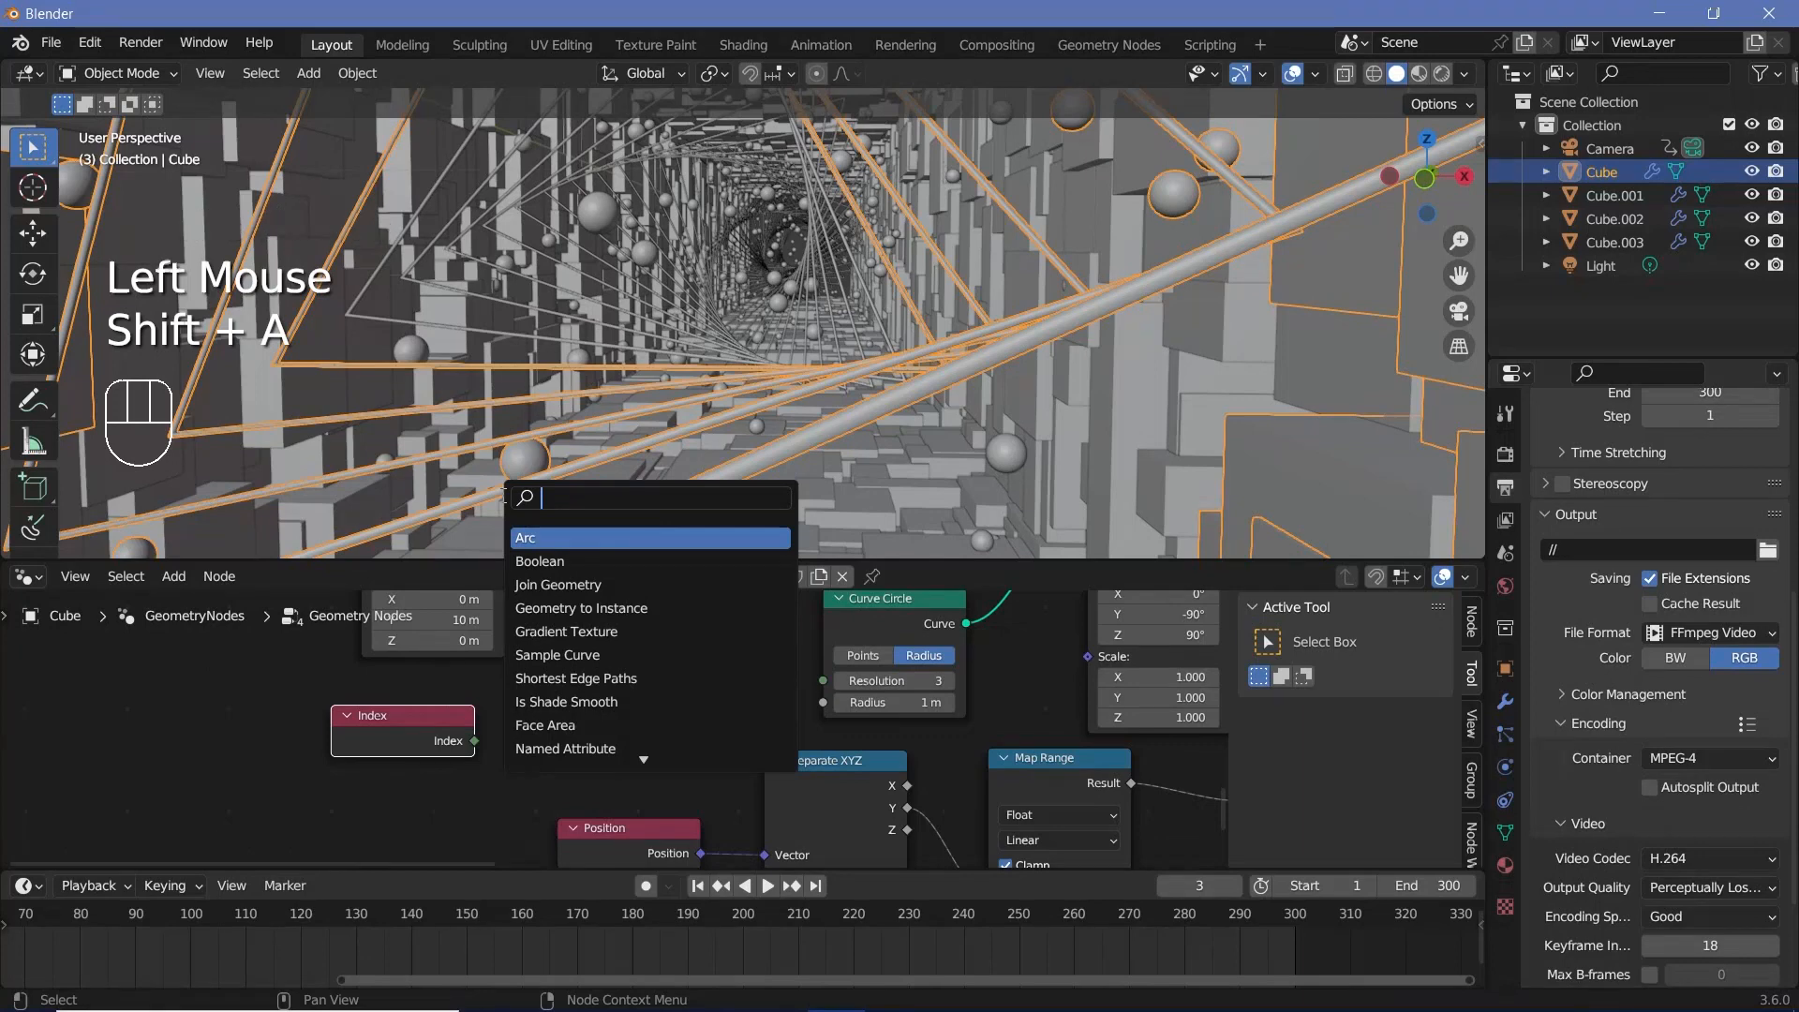
middle_drag(906, 561, 800, 694)
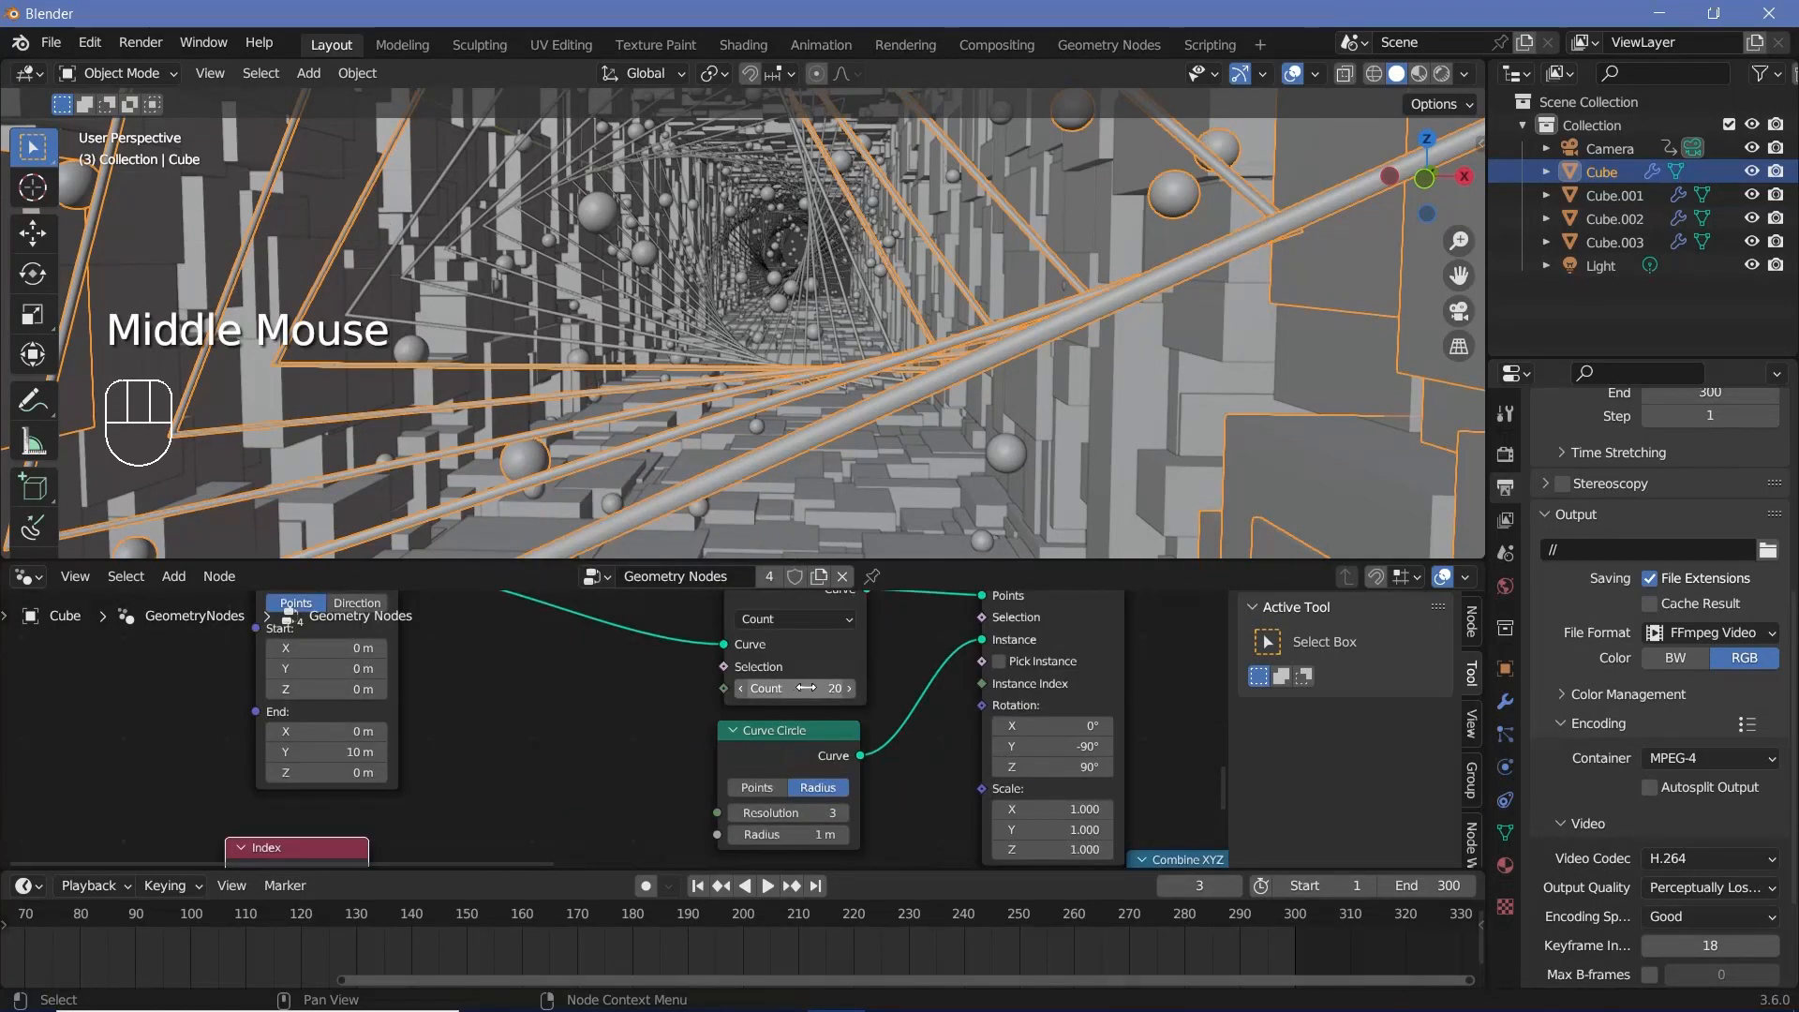
middle_drag(729, 701, 853, 591)
Add a Compare node beside the Index node and connect the Index output to its A input.
key(shift+a)
click(560, 495)
text(com)
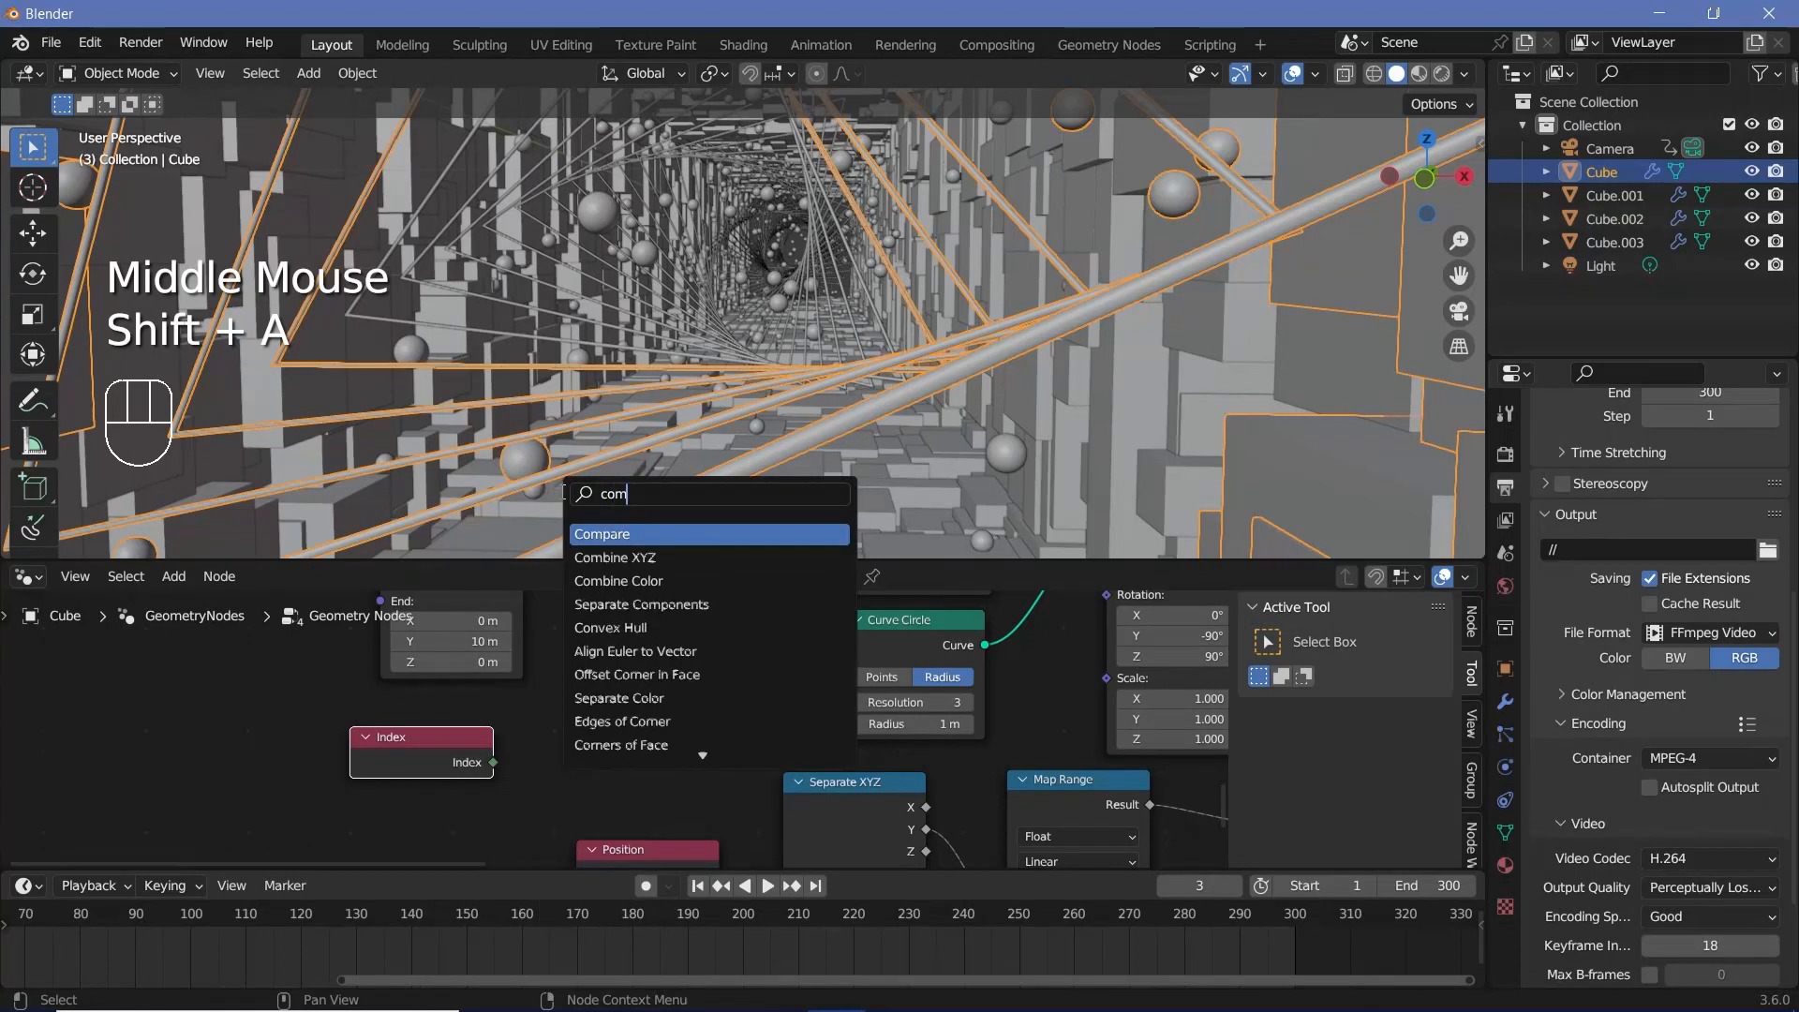
key(Return)
click(599, 697)
drag(493, 762, 562, 745)
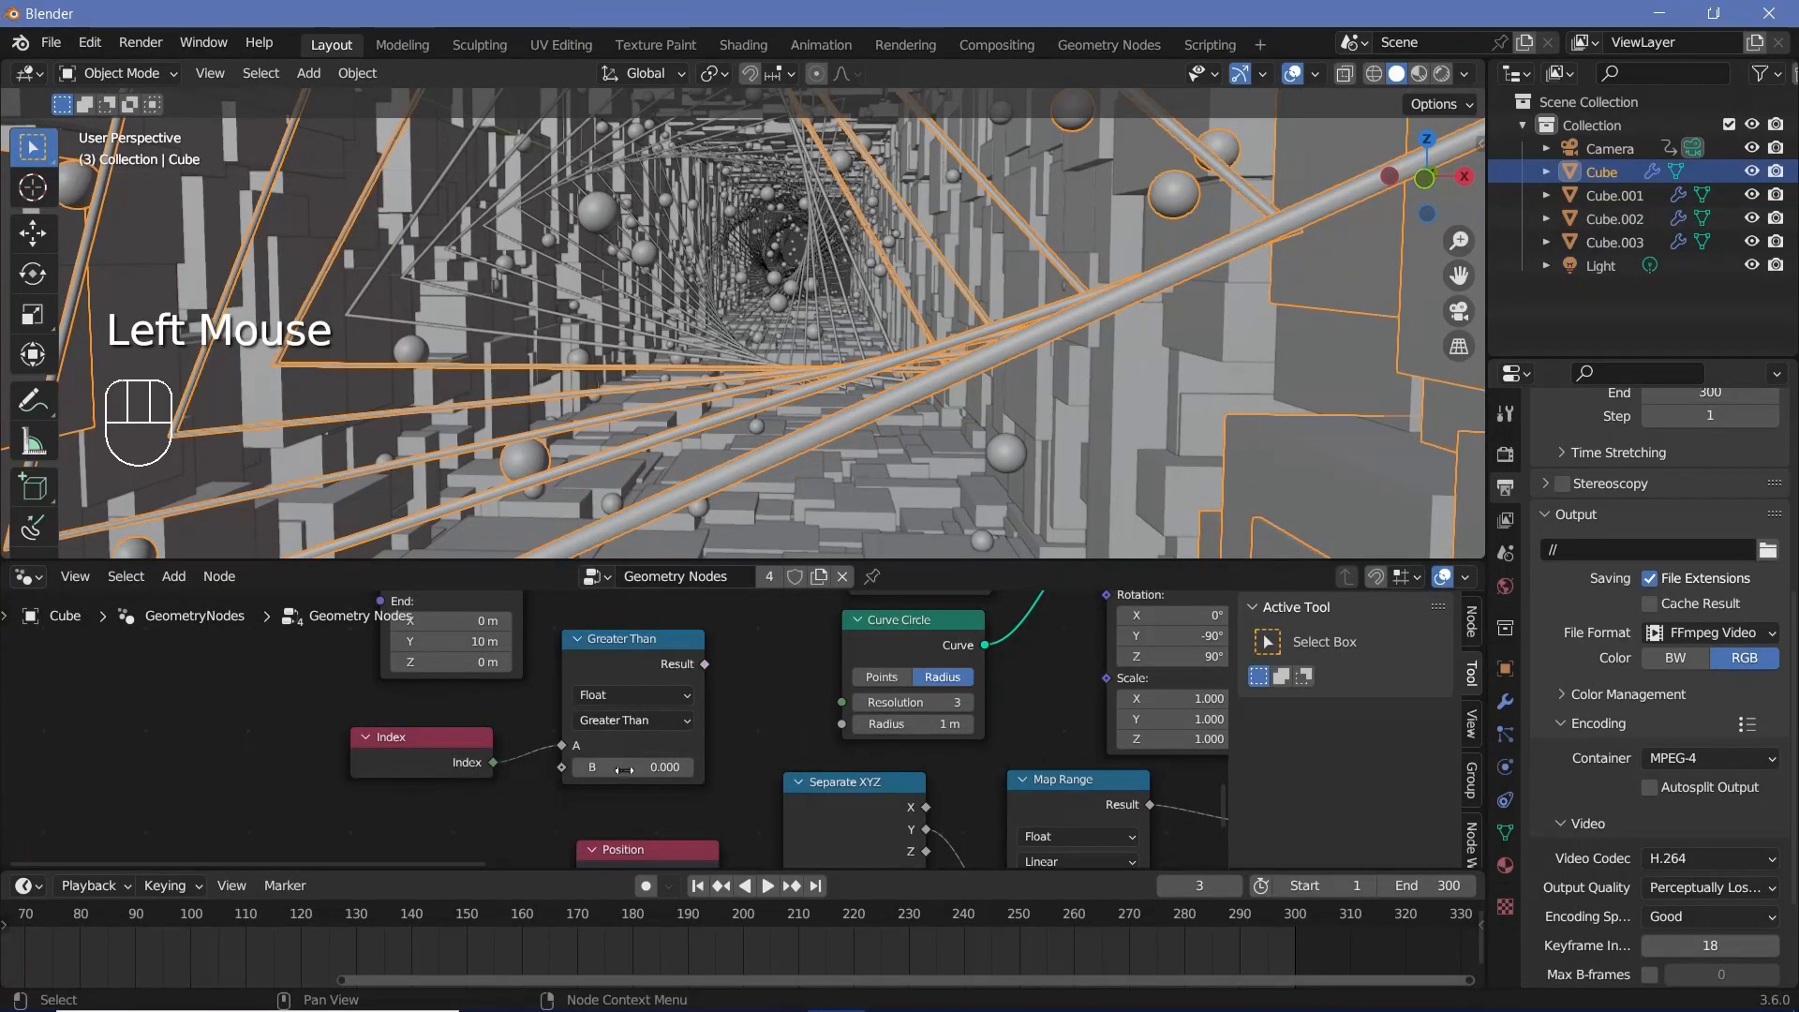
Set the Compare node to Integer and Not Equal, with the Index output connected to A.
ctrl+middle_drag(611, 729, 645, 688)
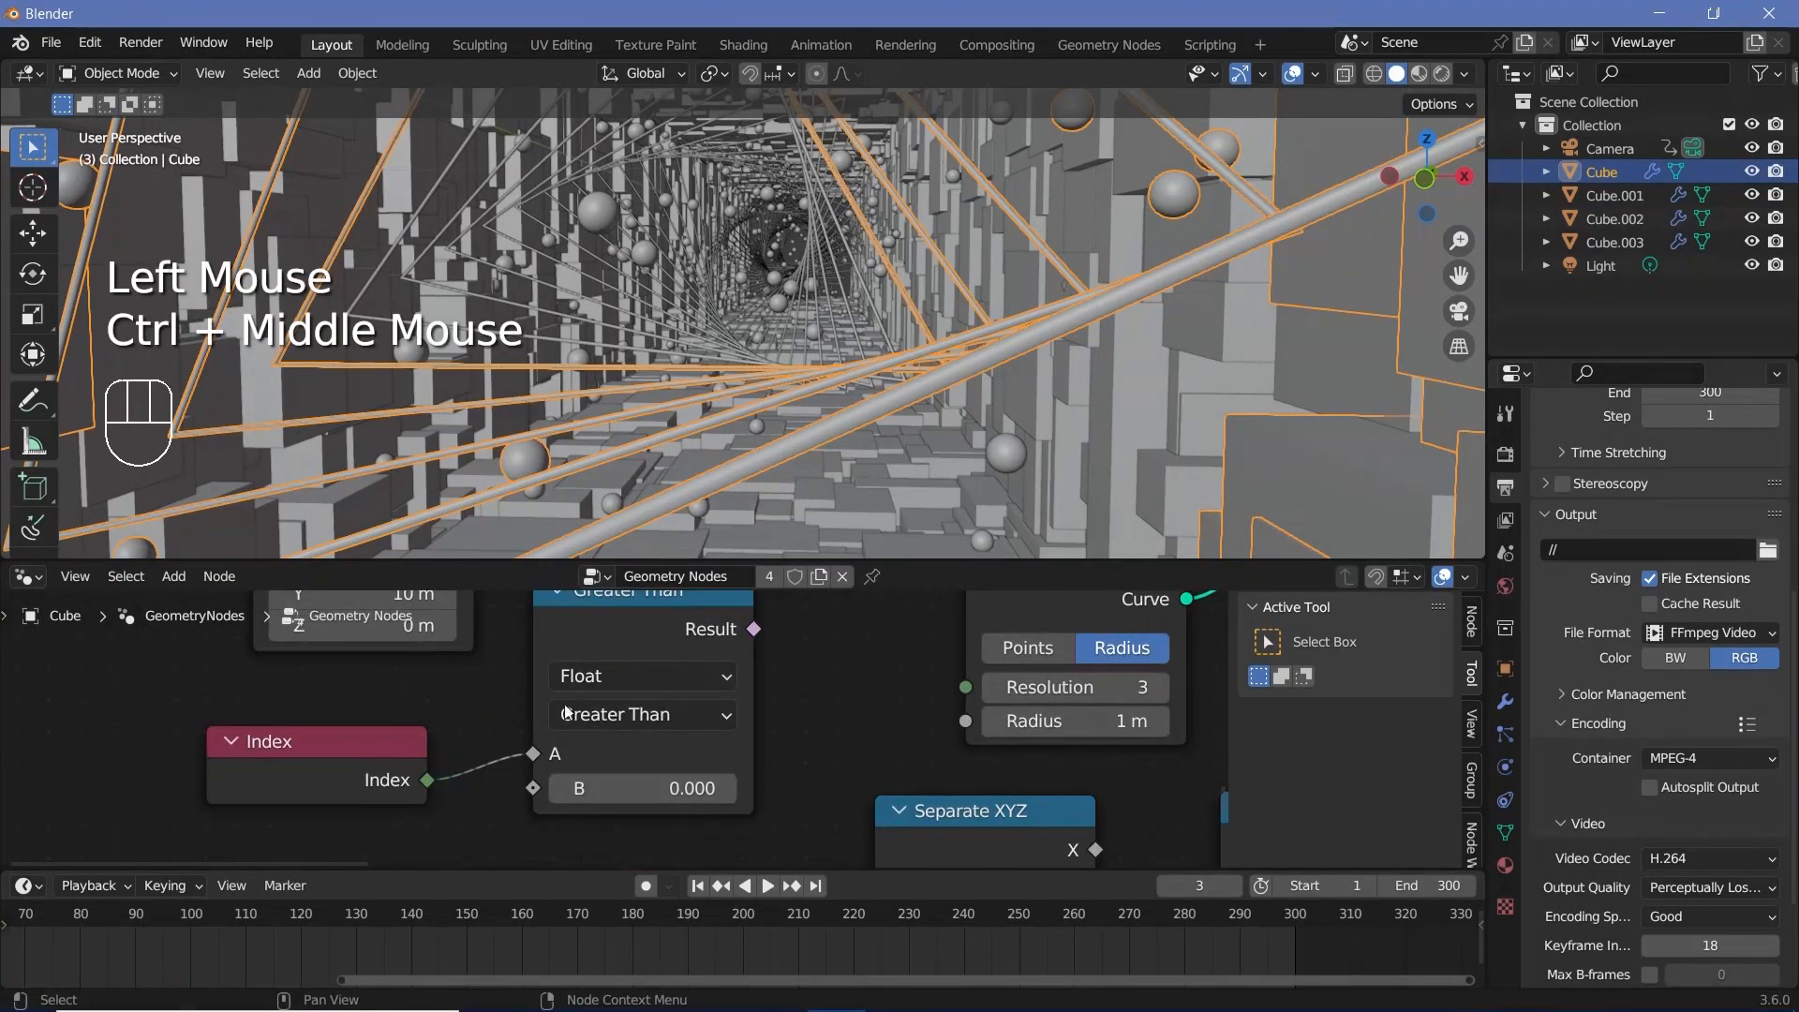
click(589, 677)
click(558, 749)
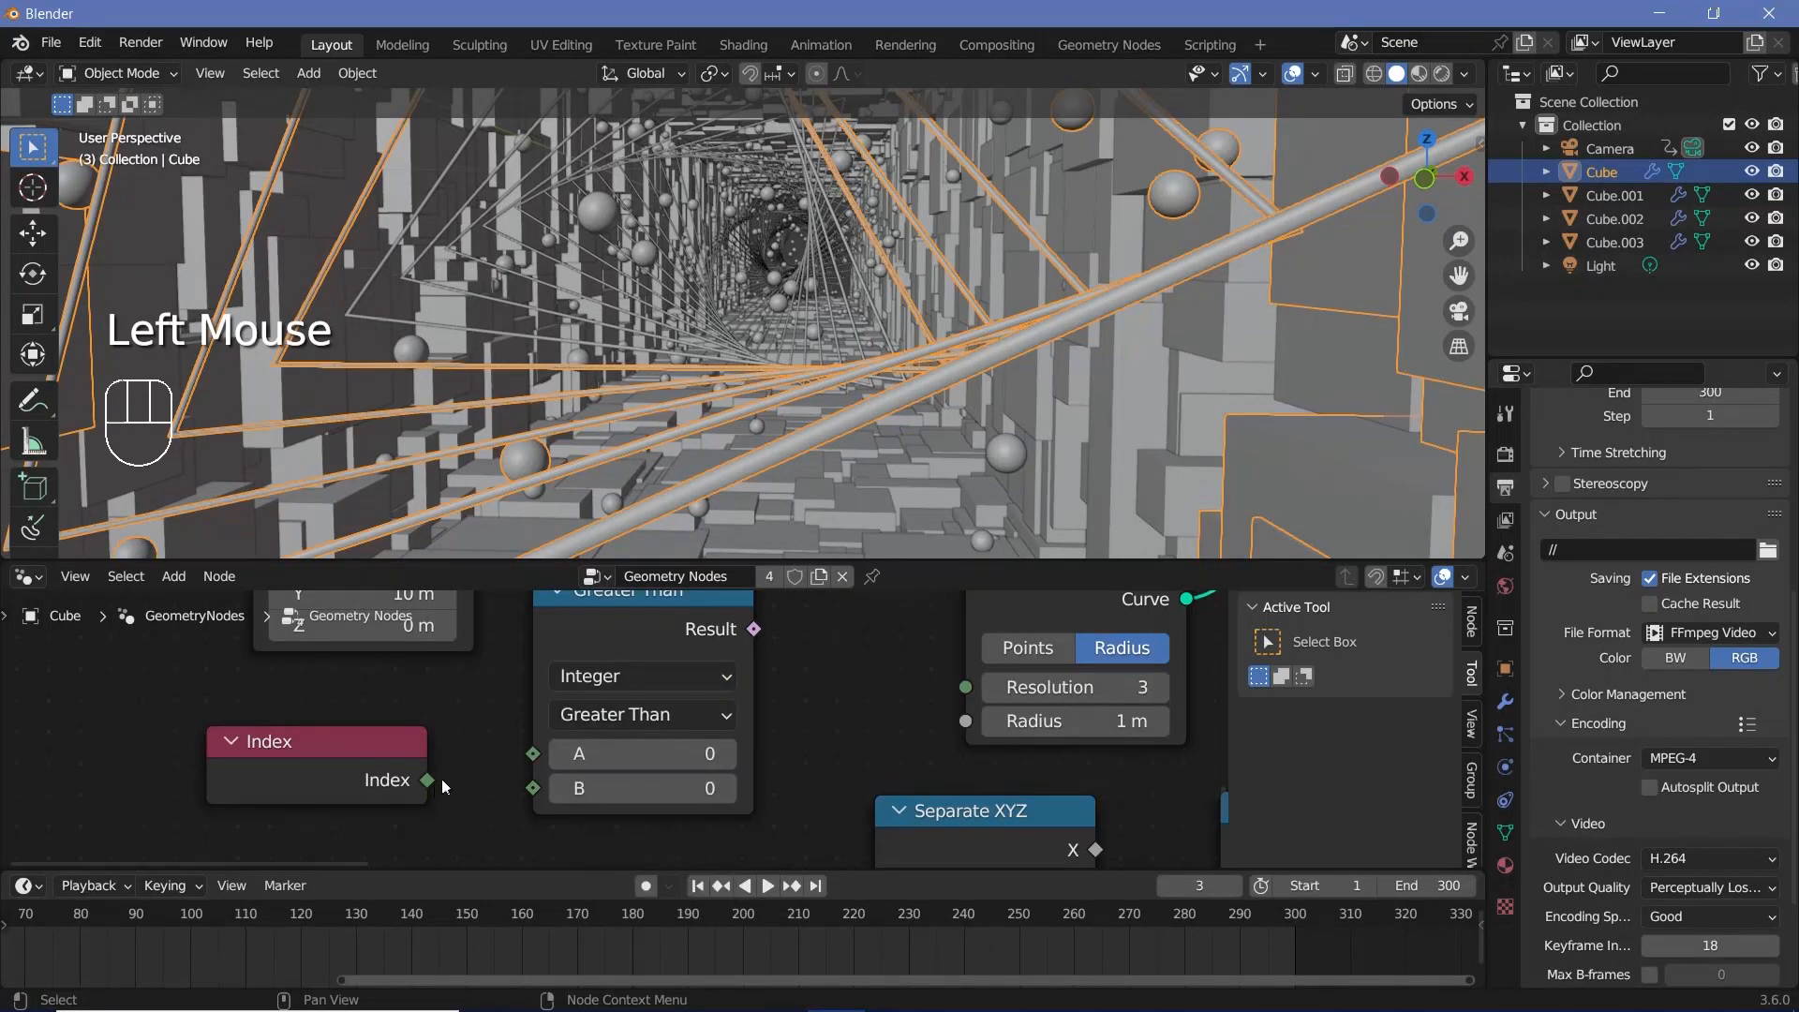
click(615, 724)
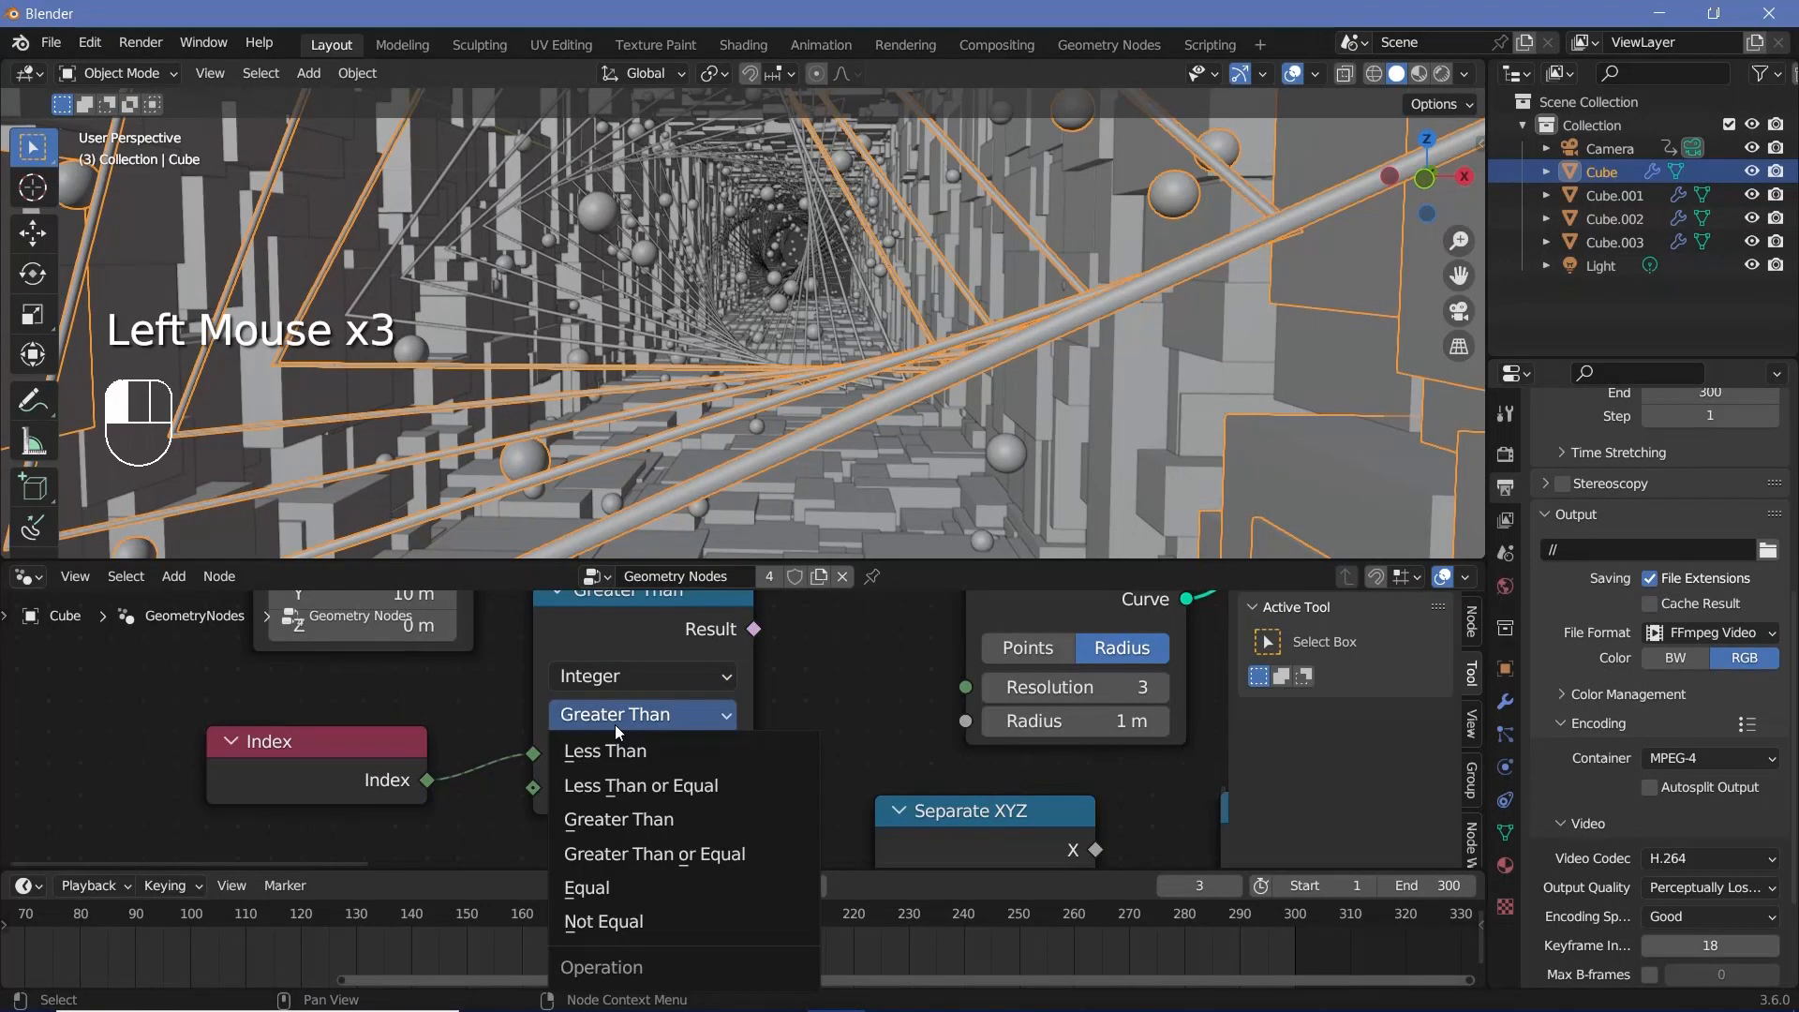
click(637, 922)
Connect the Not Equal result to the Selection input of the triangles' Instance on Points node.
ctrl+middle_drag(600, 819, 664, 846)
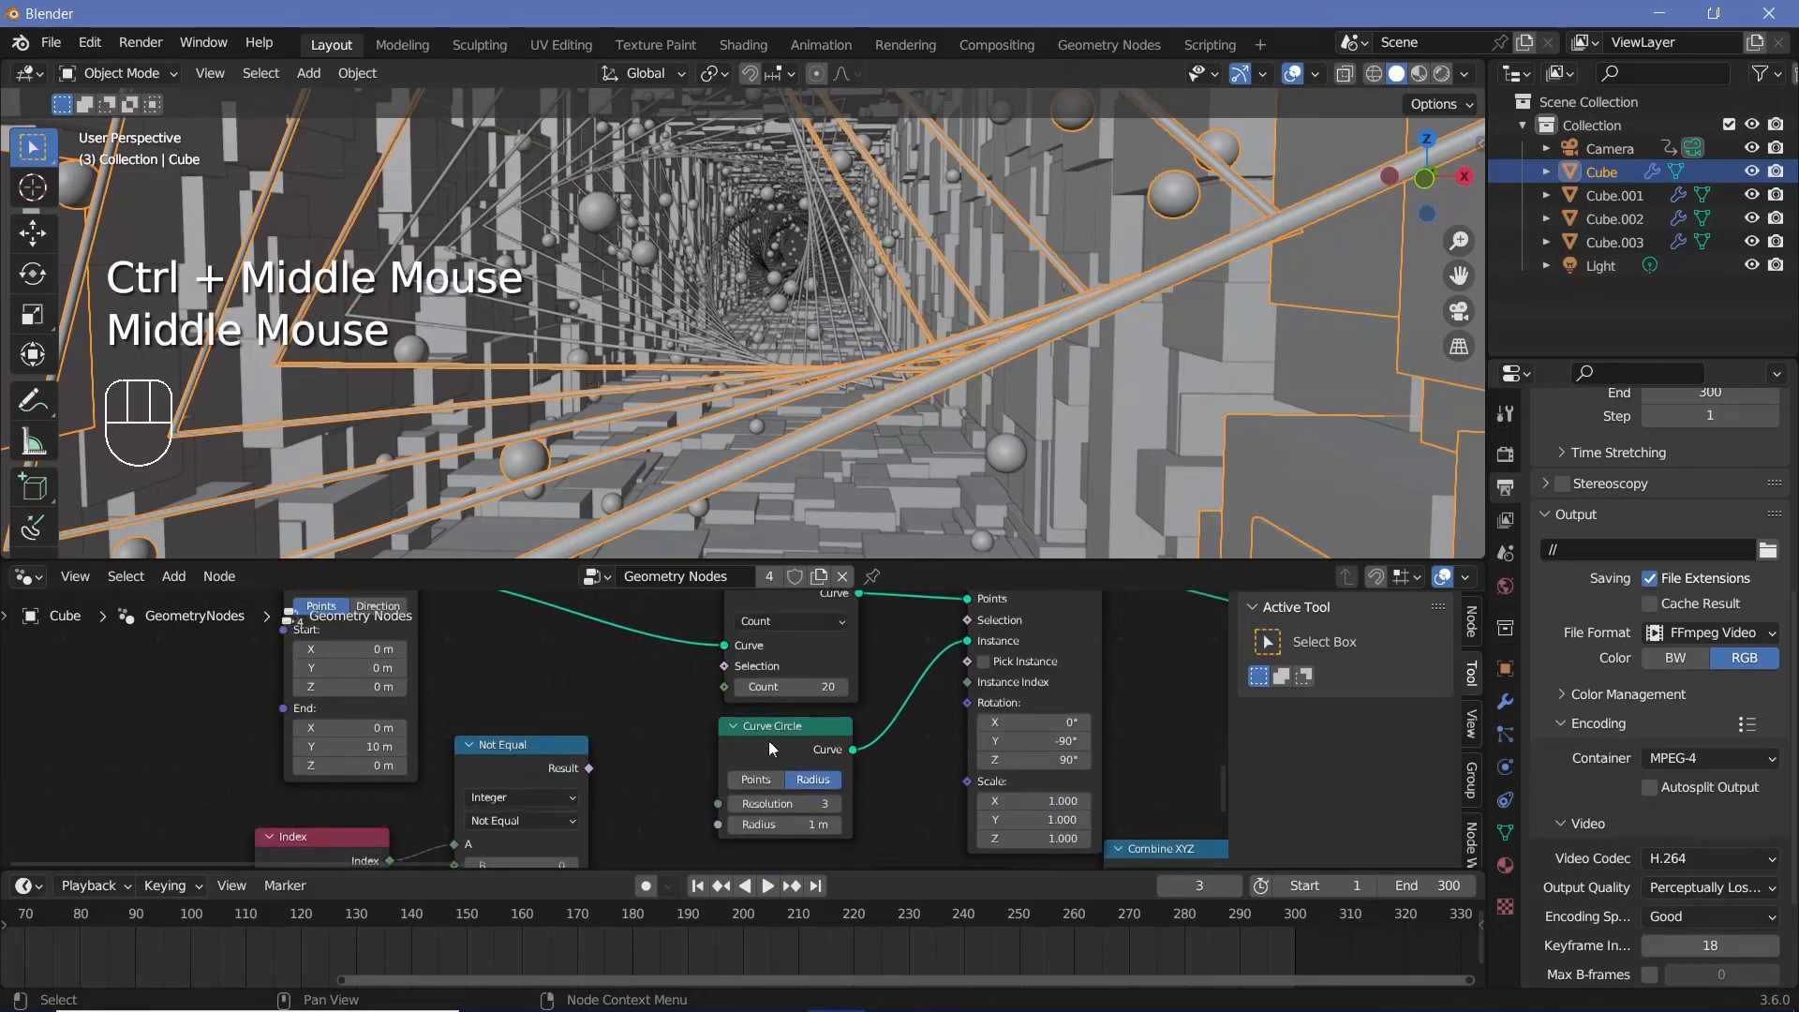
click(581, 780)
drag(589, 774, 965, 666)
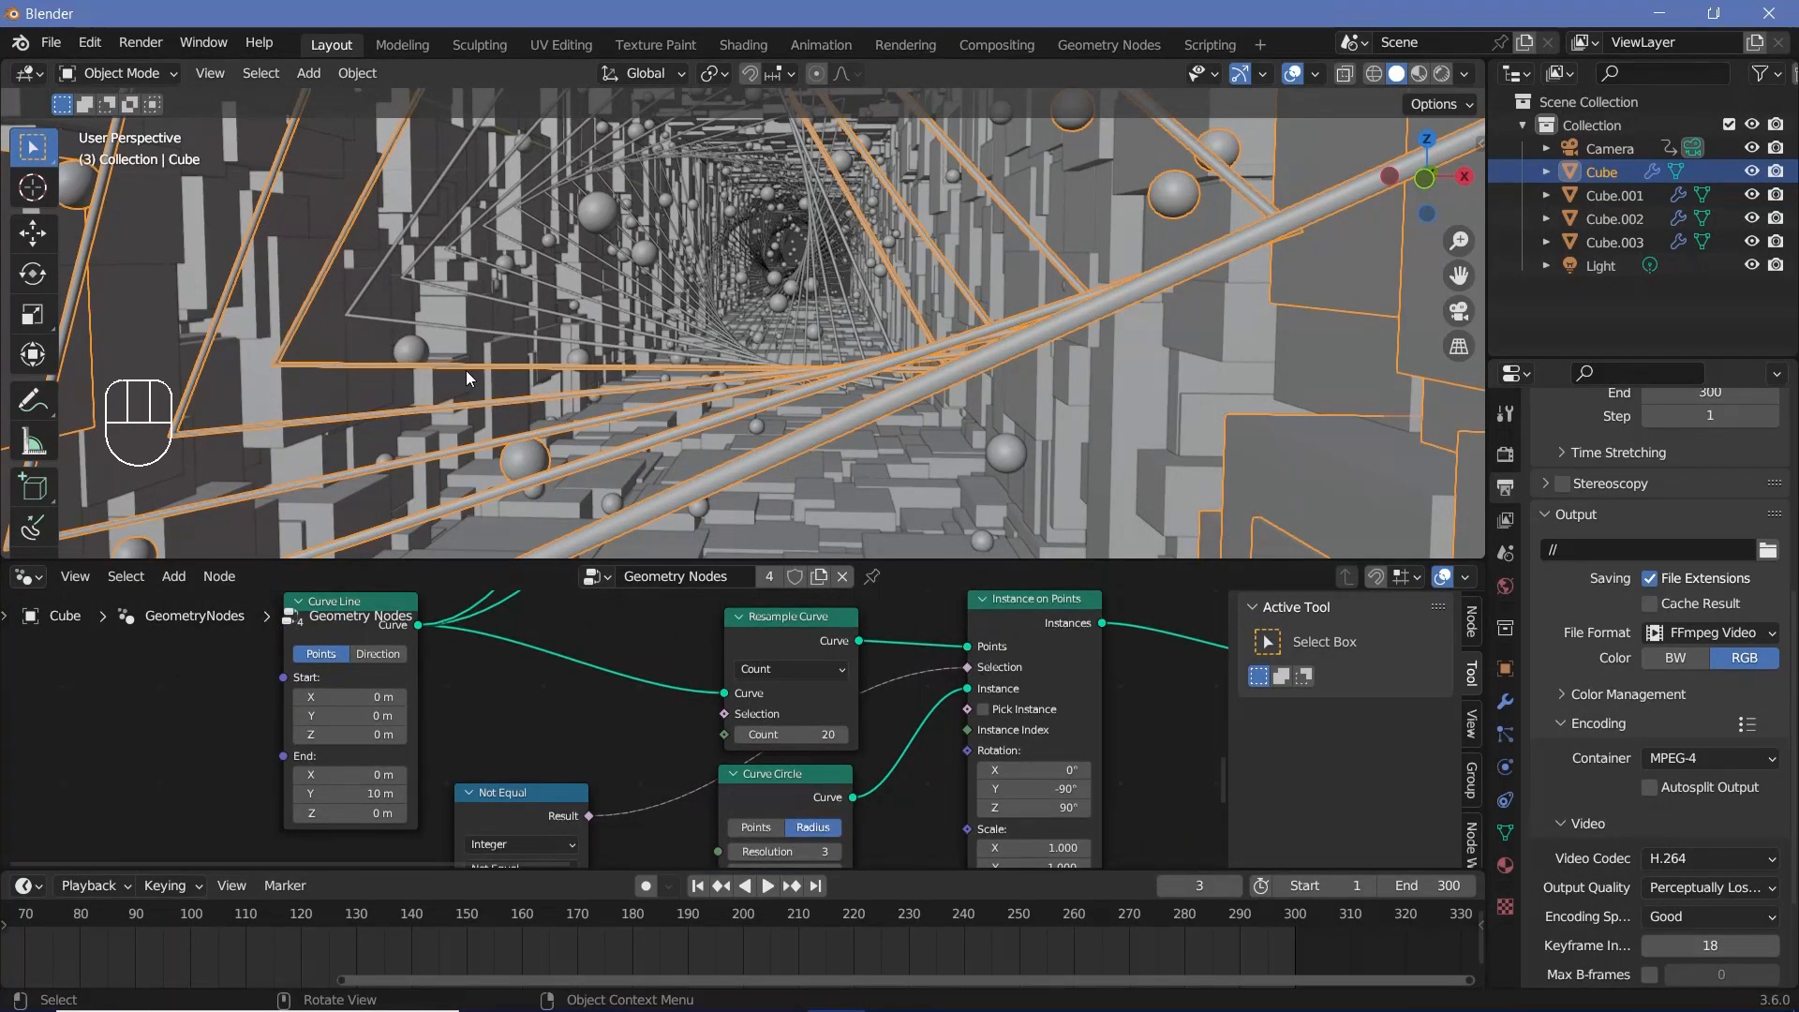
Select the first two tunnel segments in turn to check for duplicate triangles at their junction.
click(435, 326)
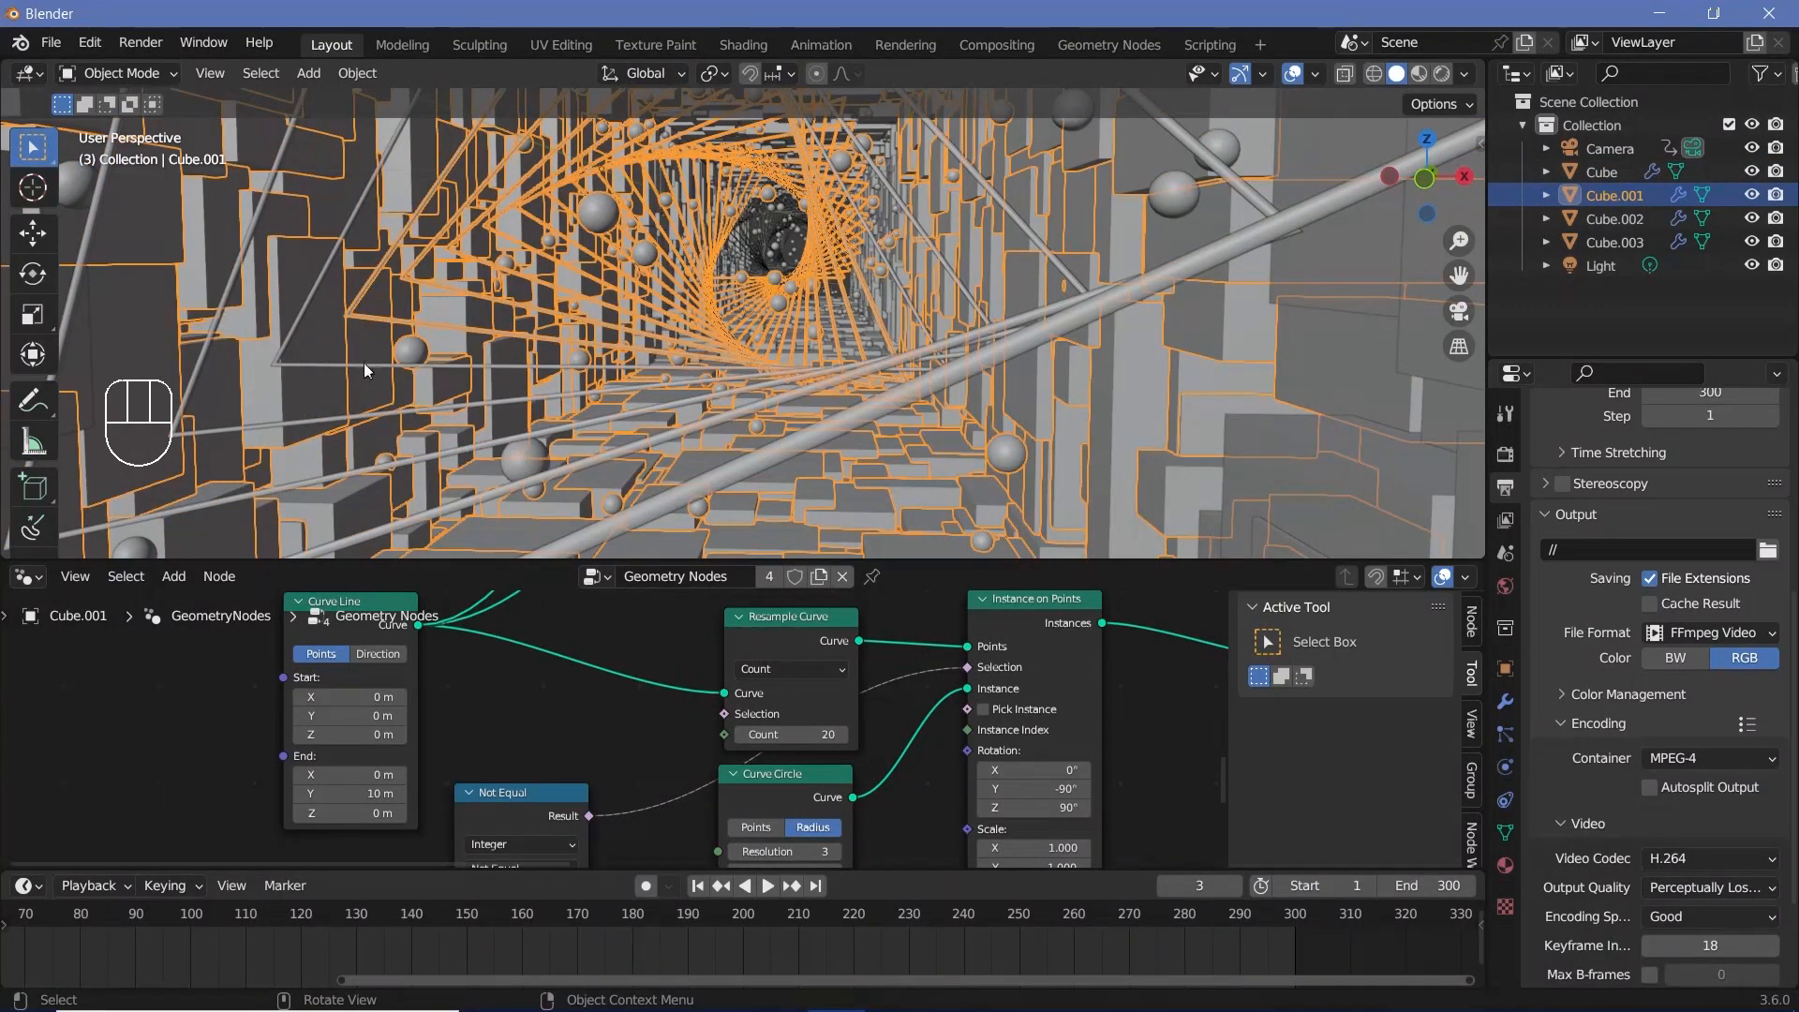
click(327, 363)
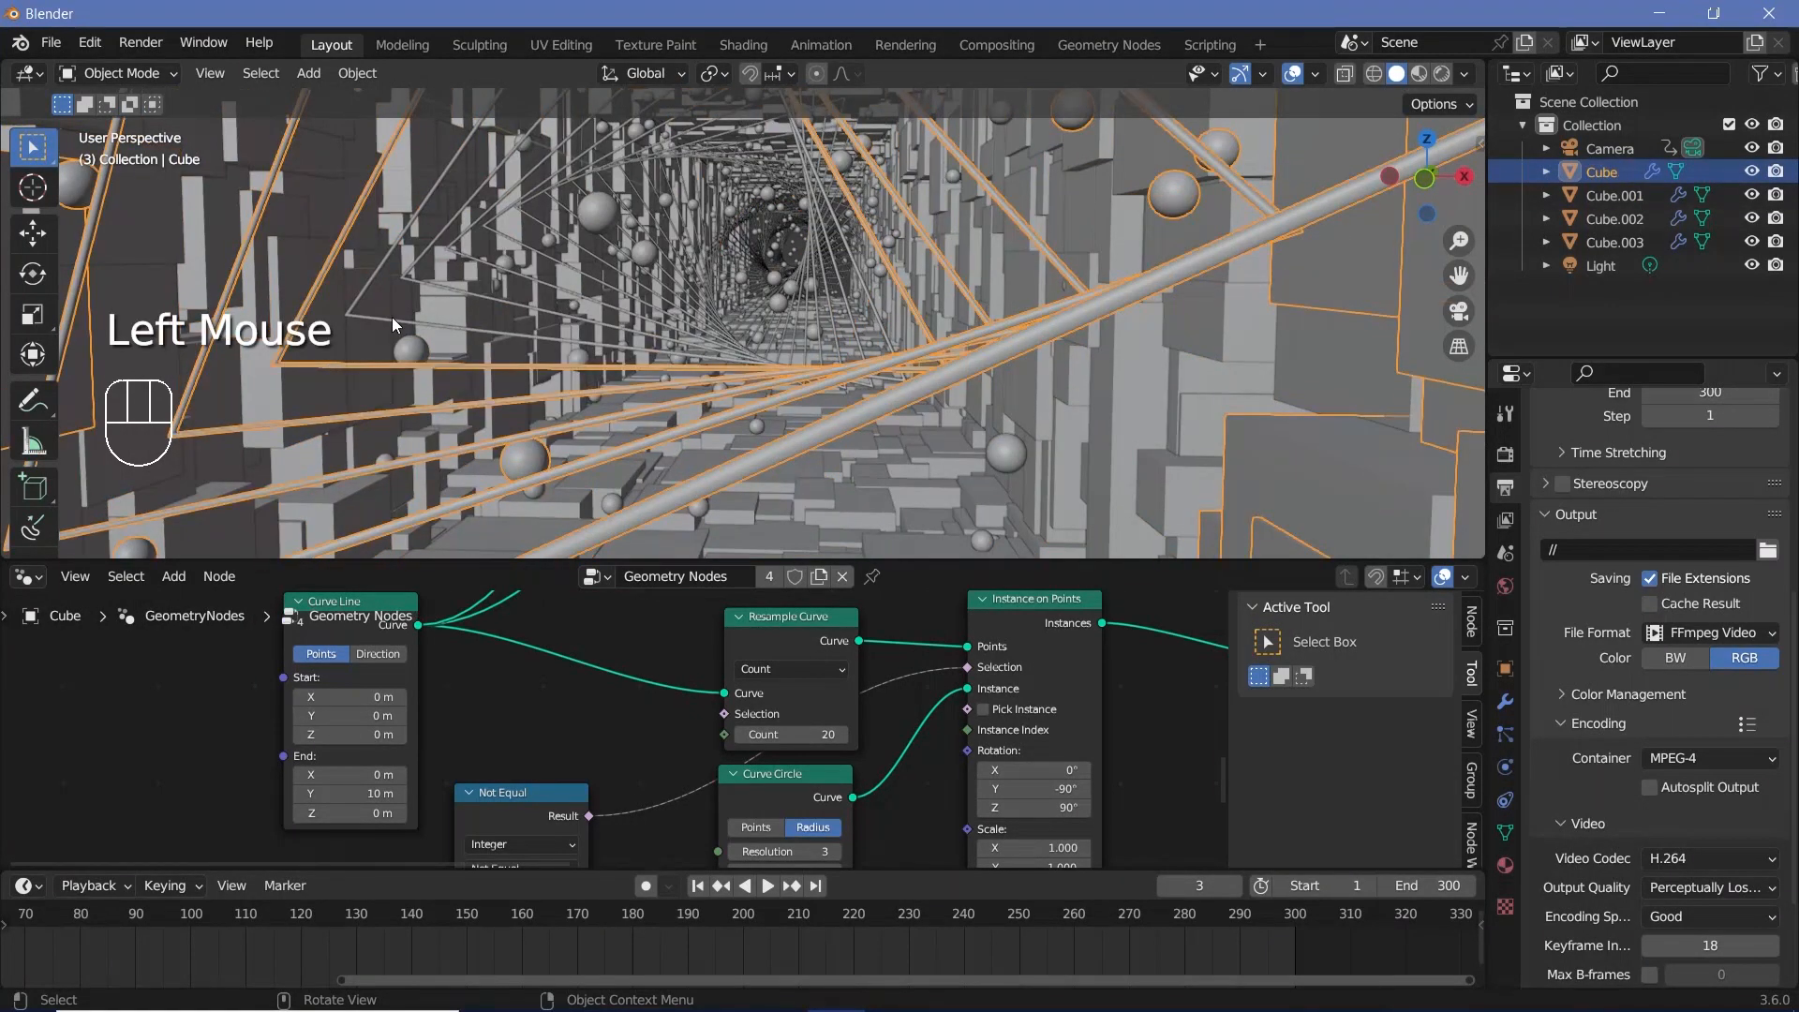
click(375, 330)
ctrl+middle_drag(592, 344, 1259, 118)
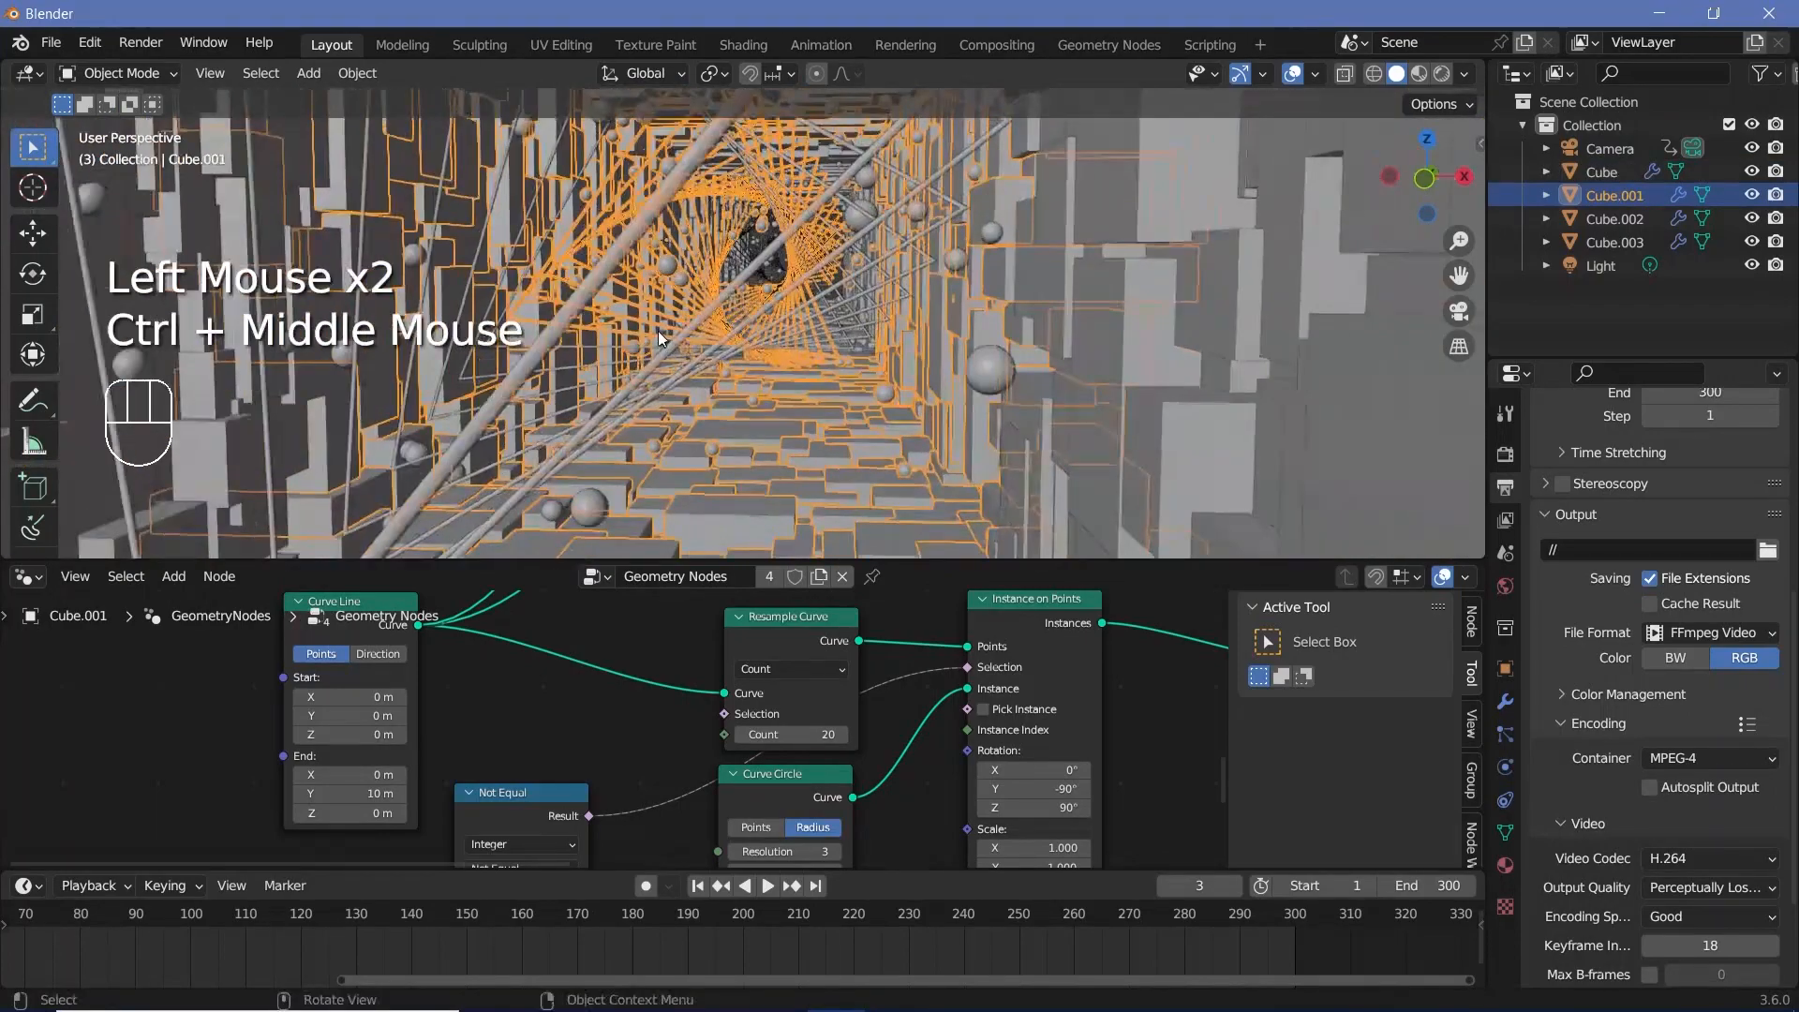
Play the animation through the camera view and hide the viewport overlays.
key(KP_0)
key(space)
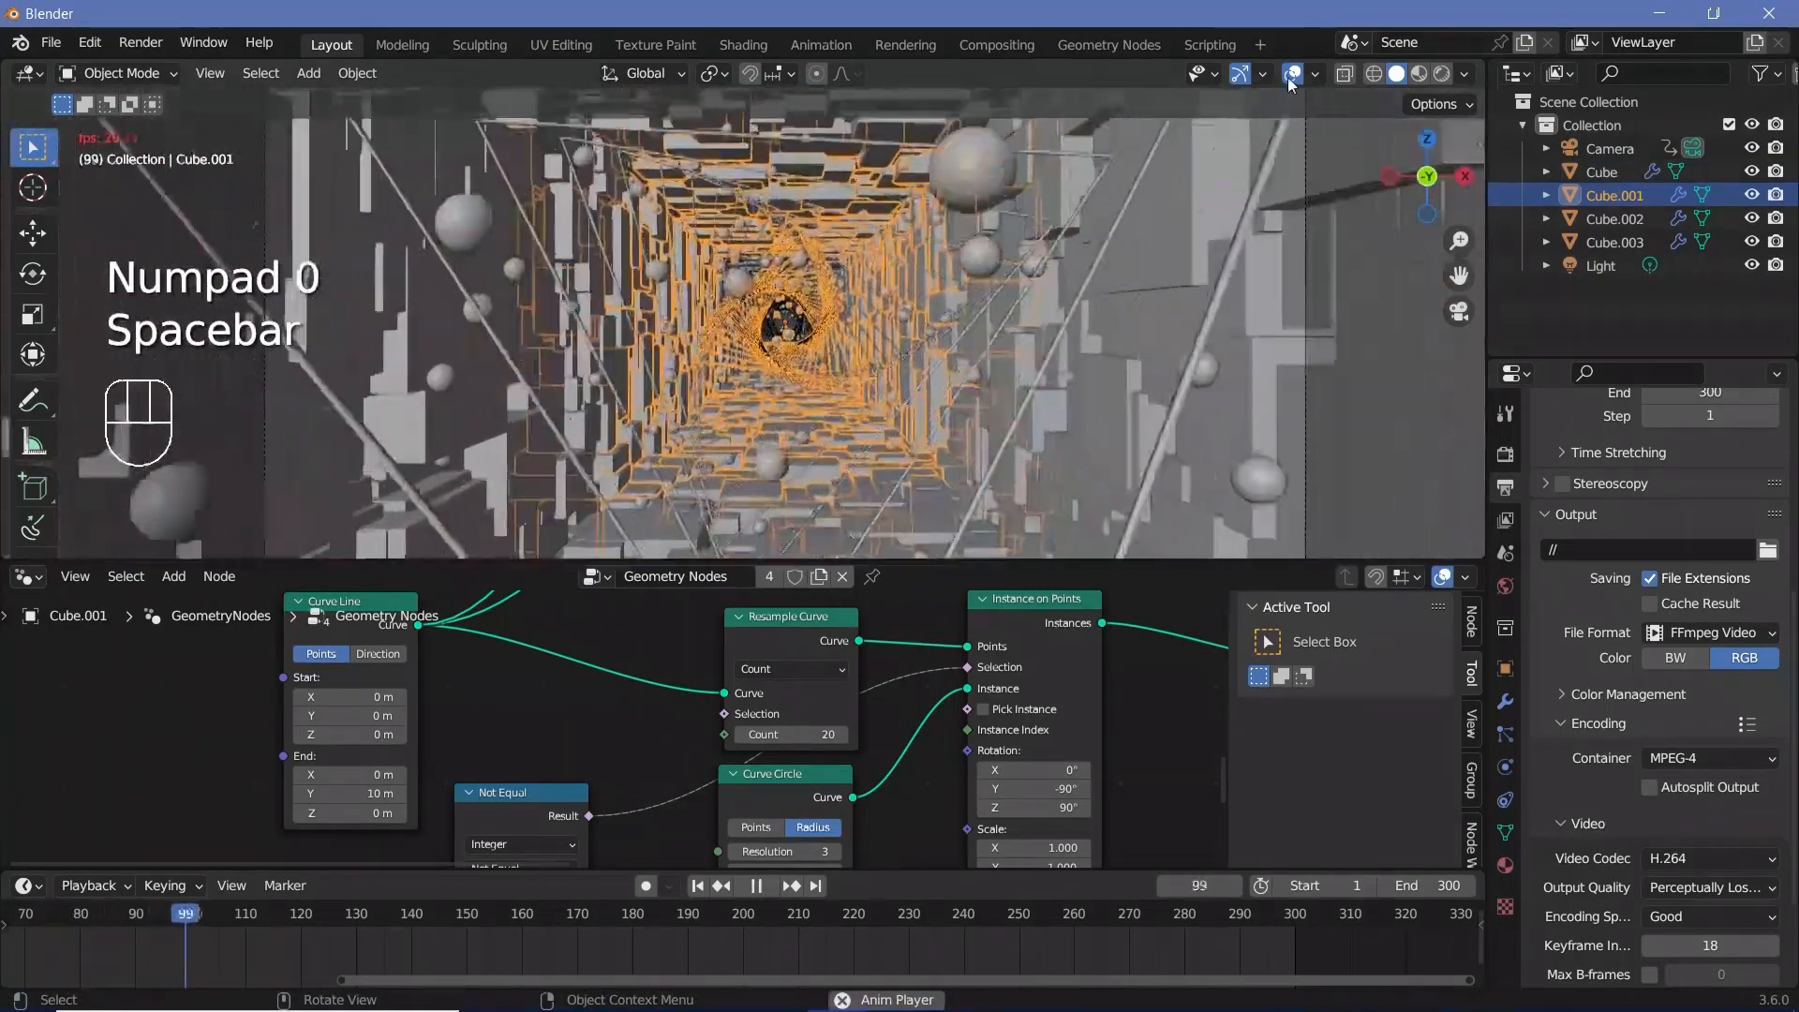
click(1293, 73)
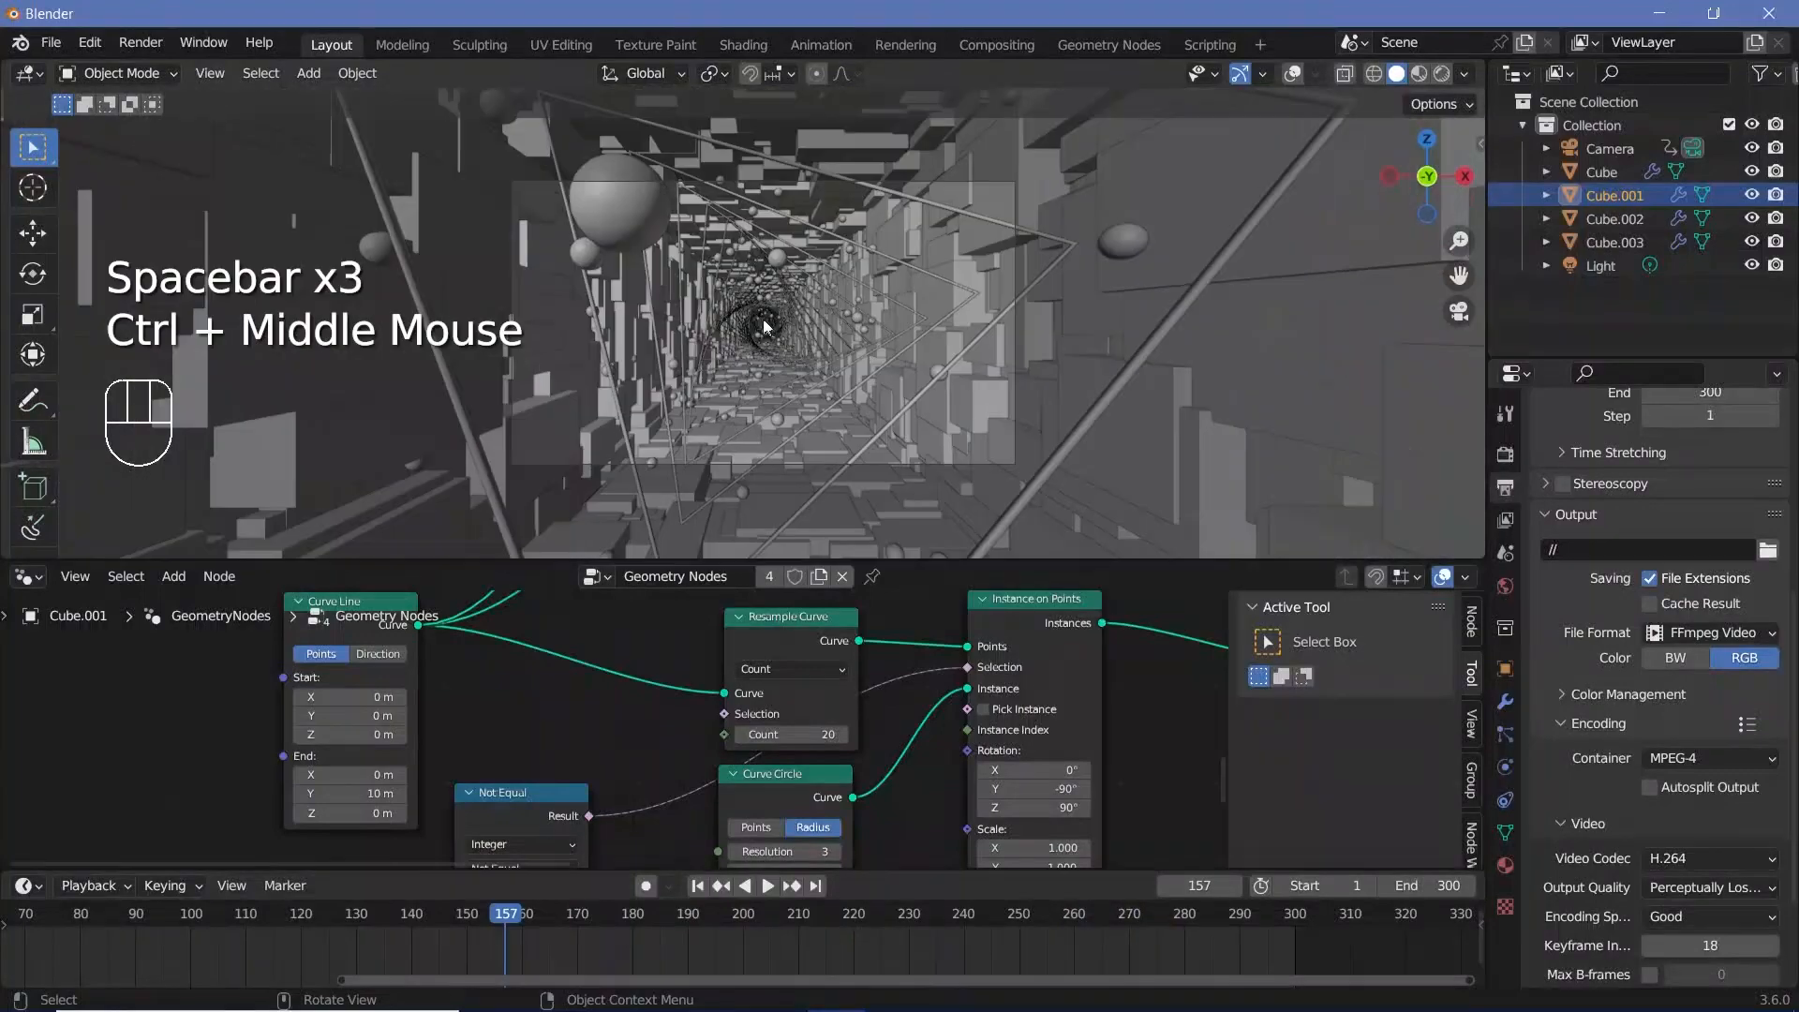
Reframe the camera view and repeatedly pause and resume playback to review the tunnel fly-through.
shift+middle_drag(759, 310, 598, 245)
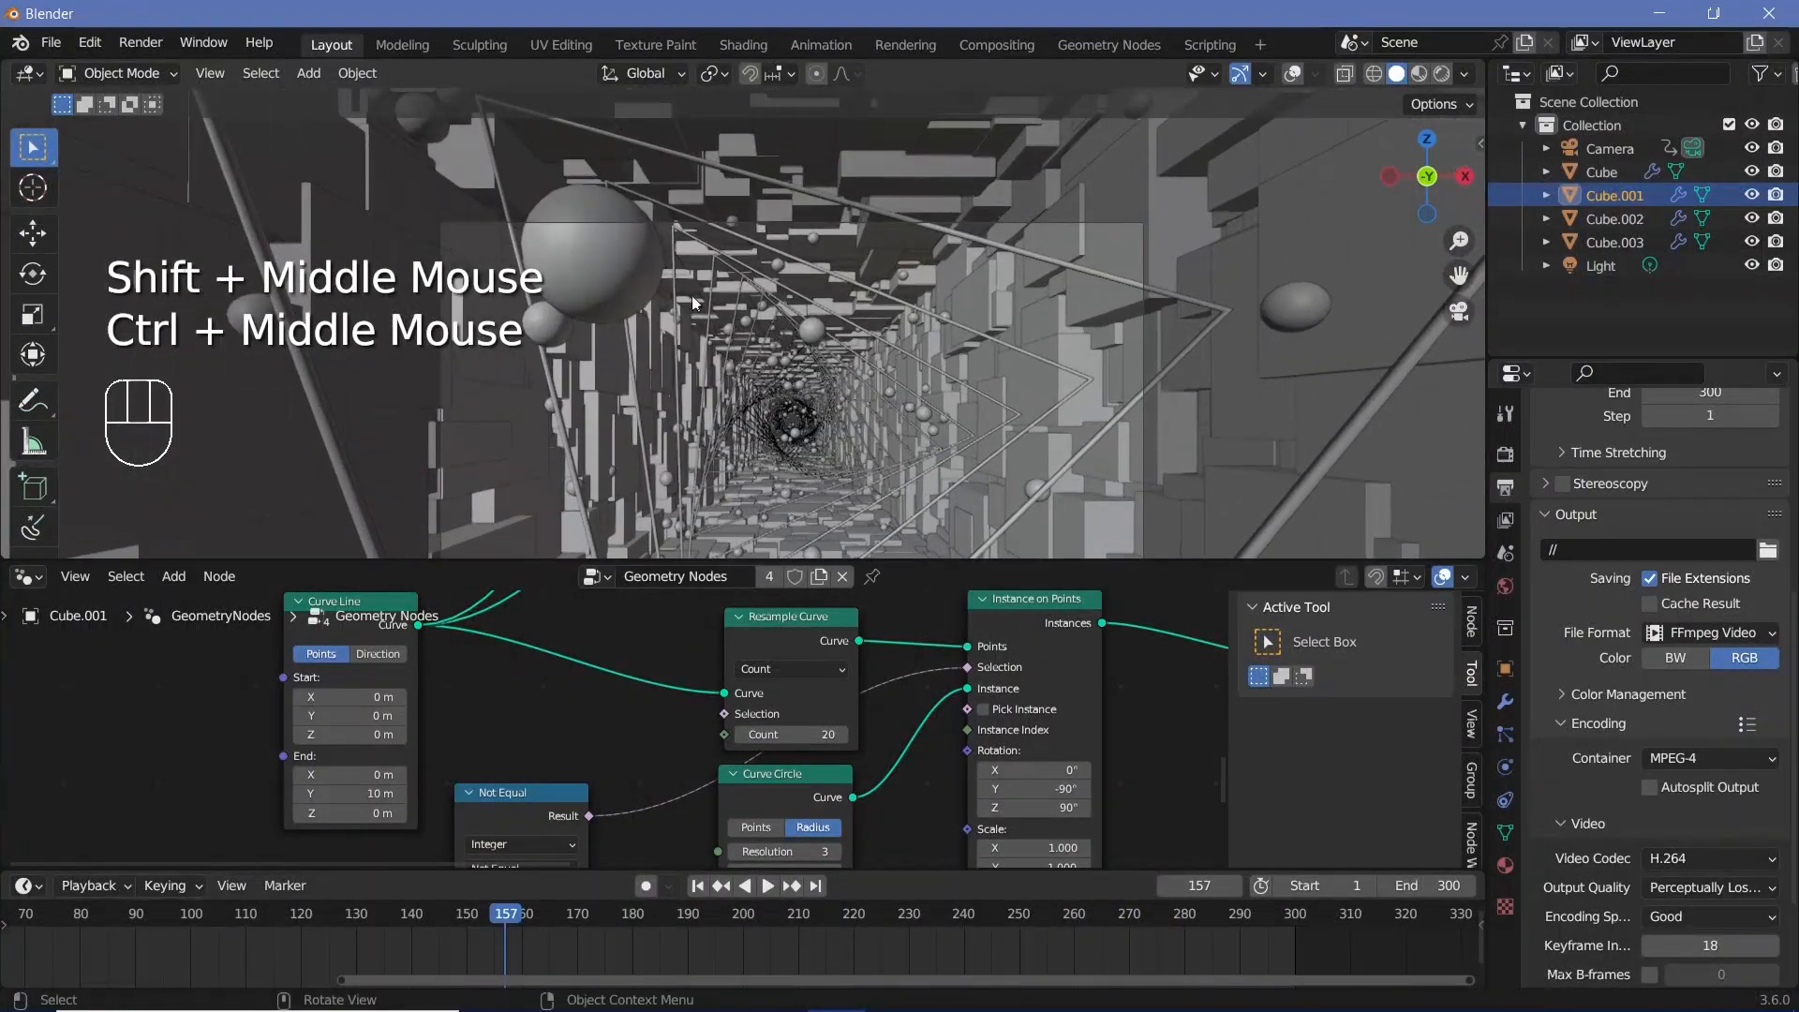
ctrl+middle_drag(757, 349, 868, 394)
key(space)
key(space)
key(space)
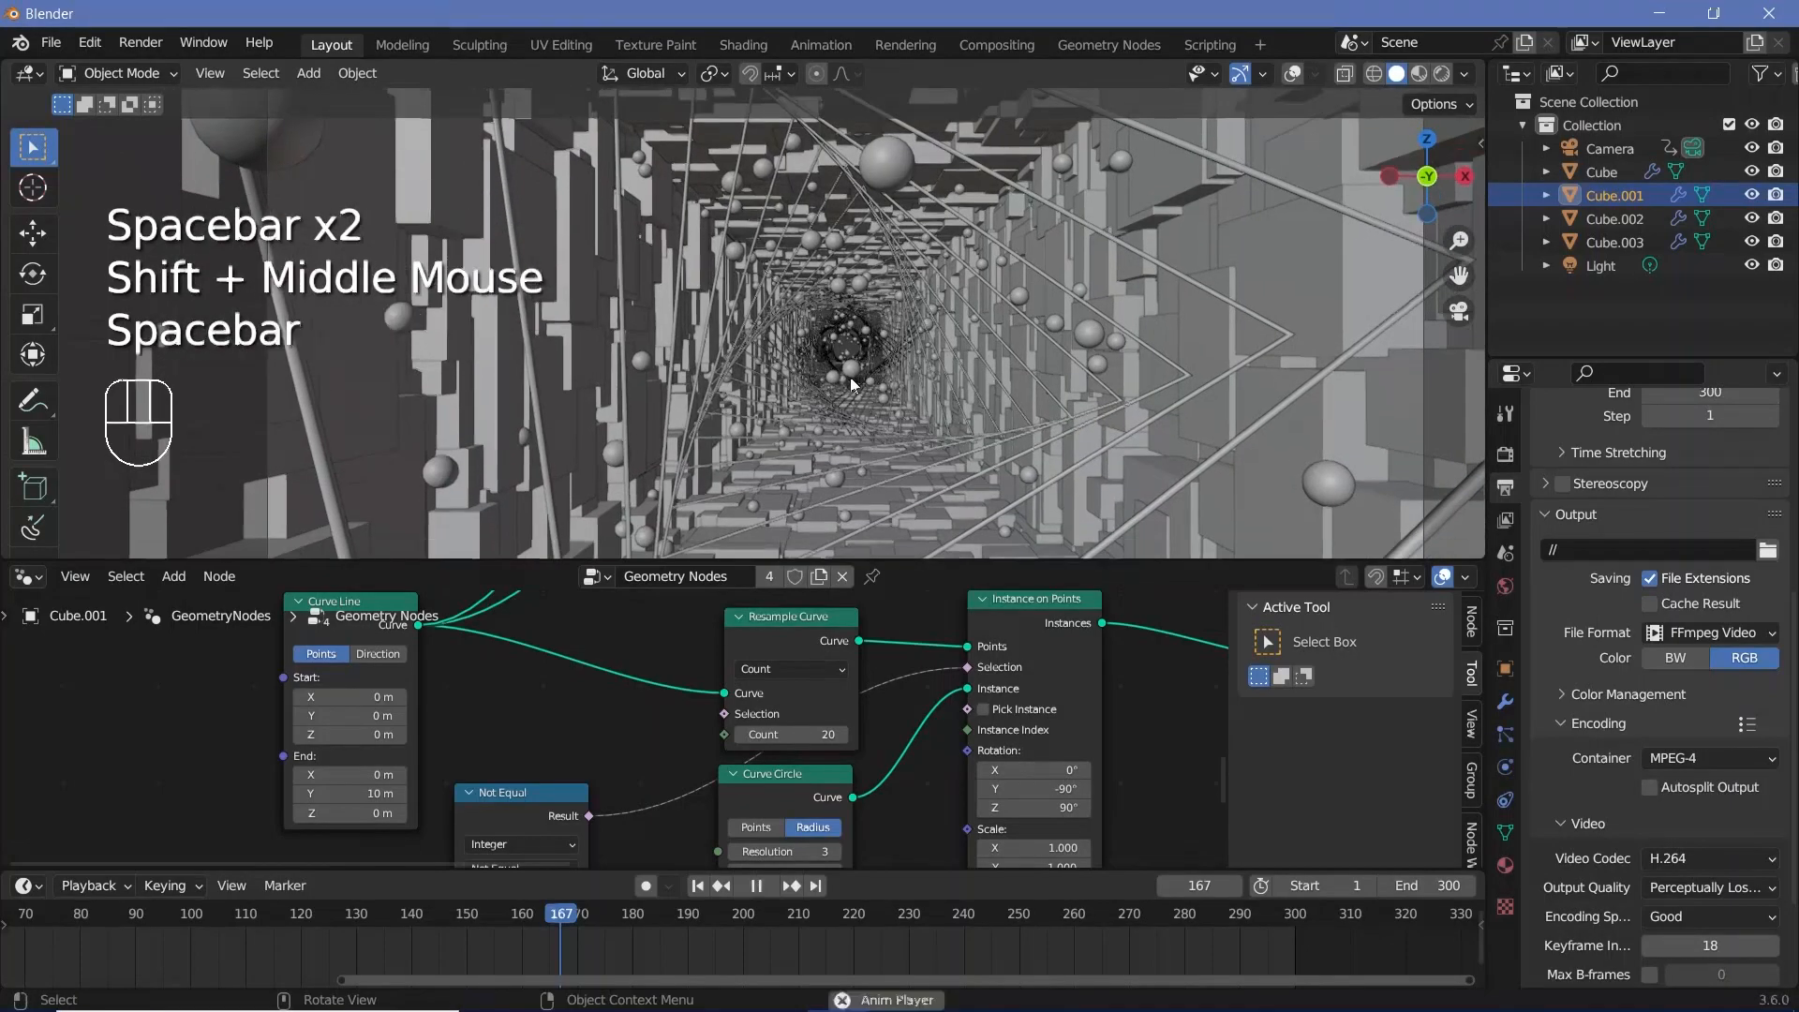
ctrl+middle_drag(924, 327, 864, 418)
key(space)
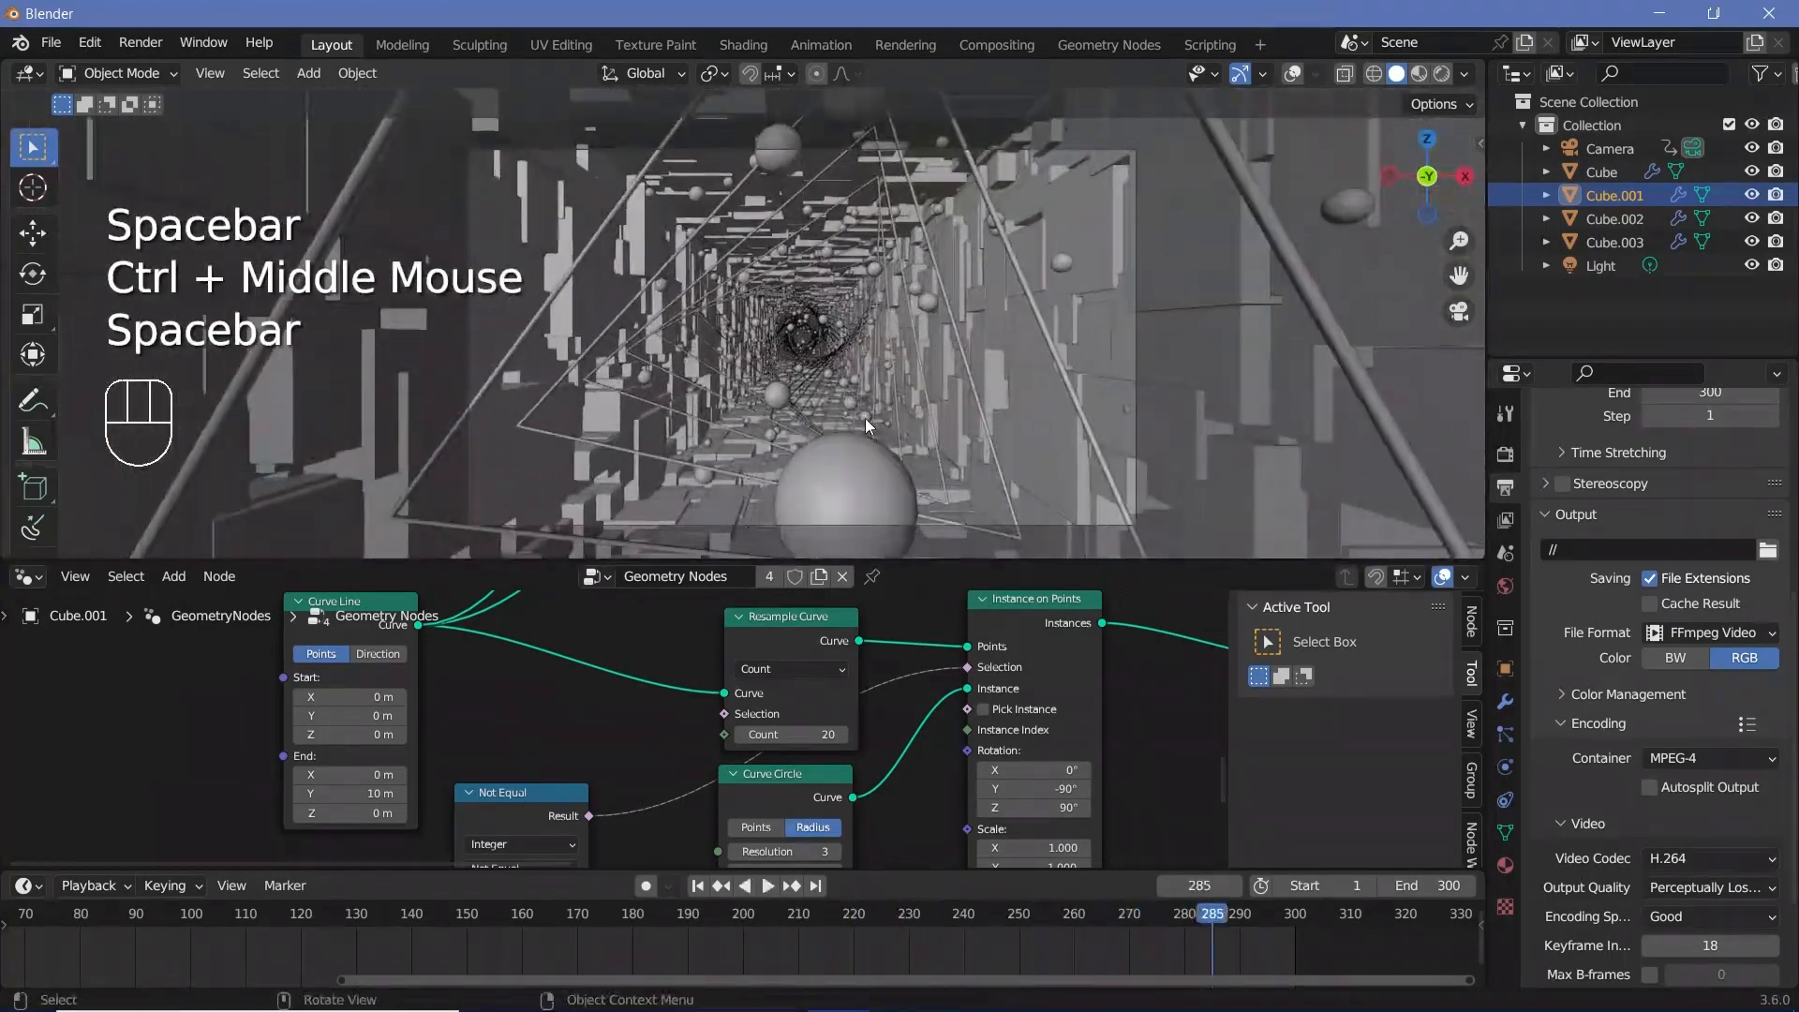
key(space)
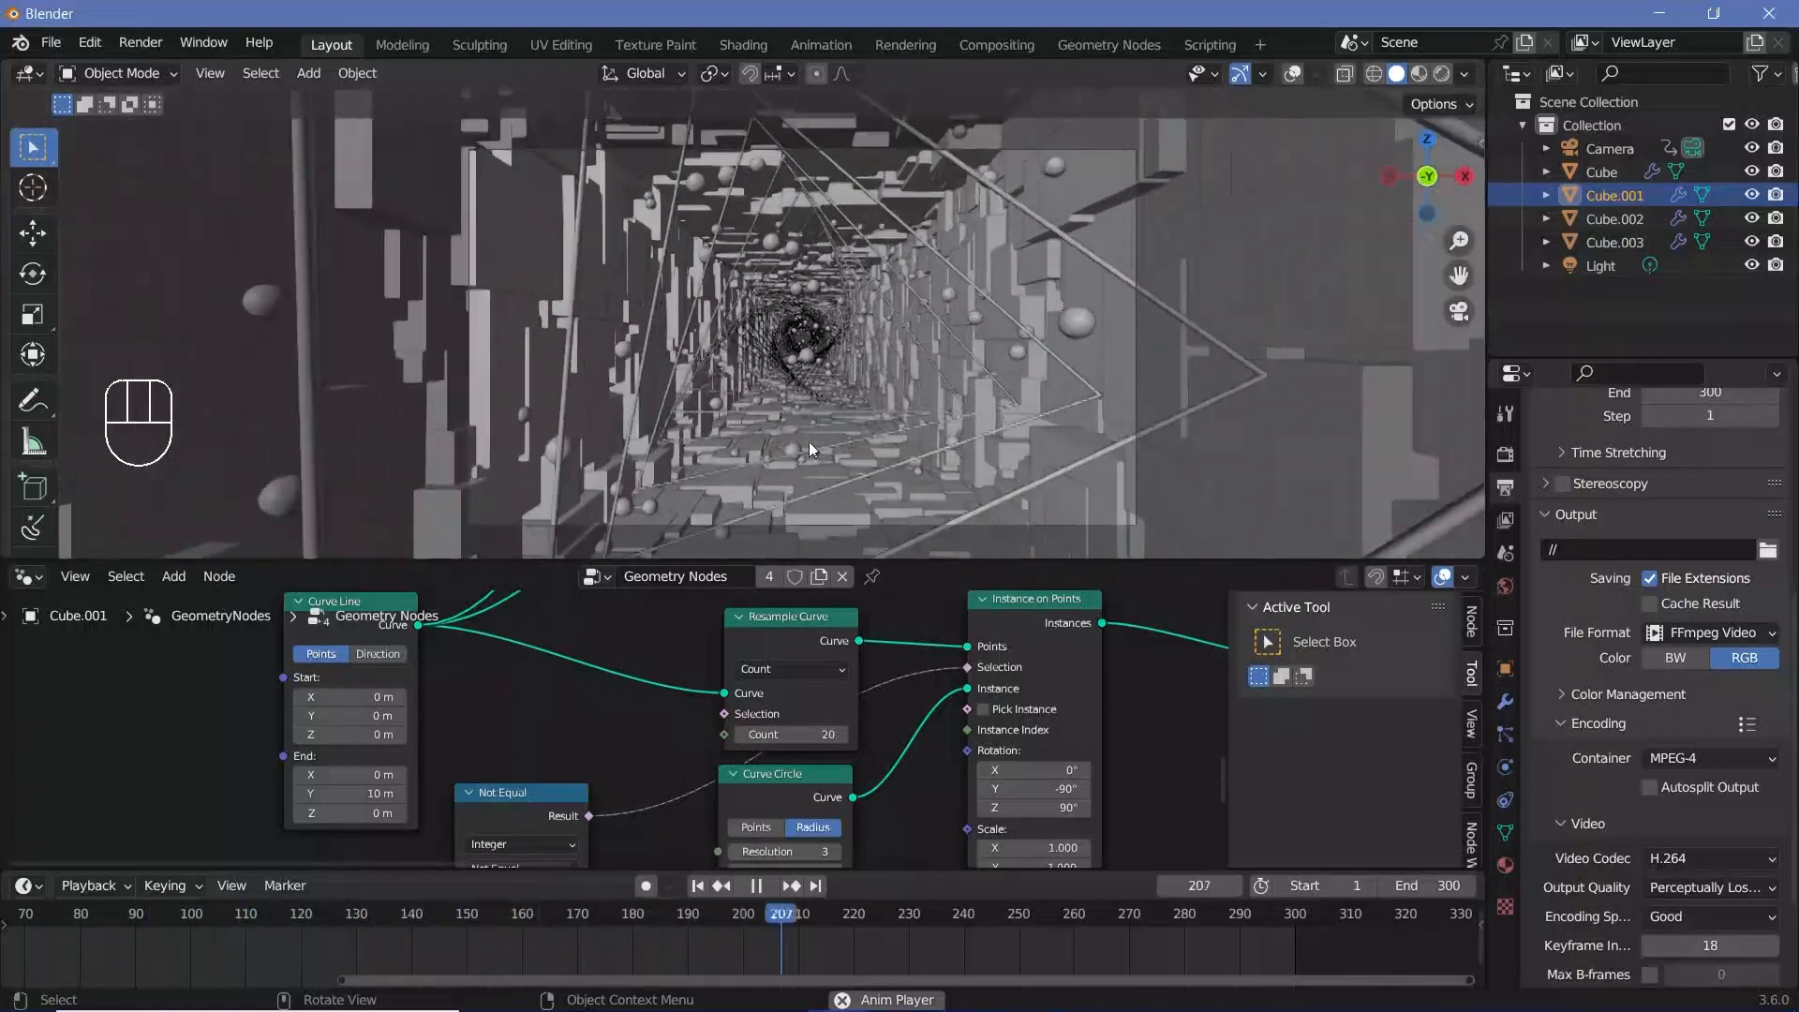
key(space)
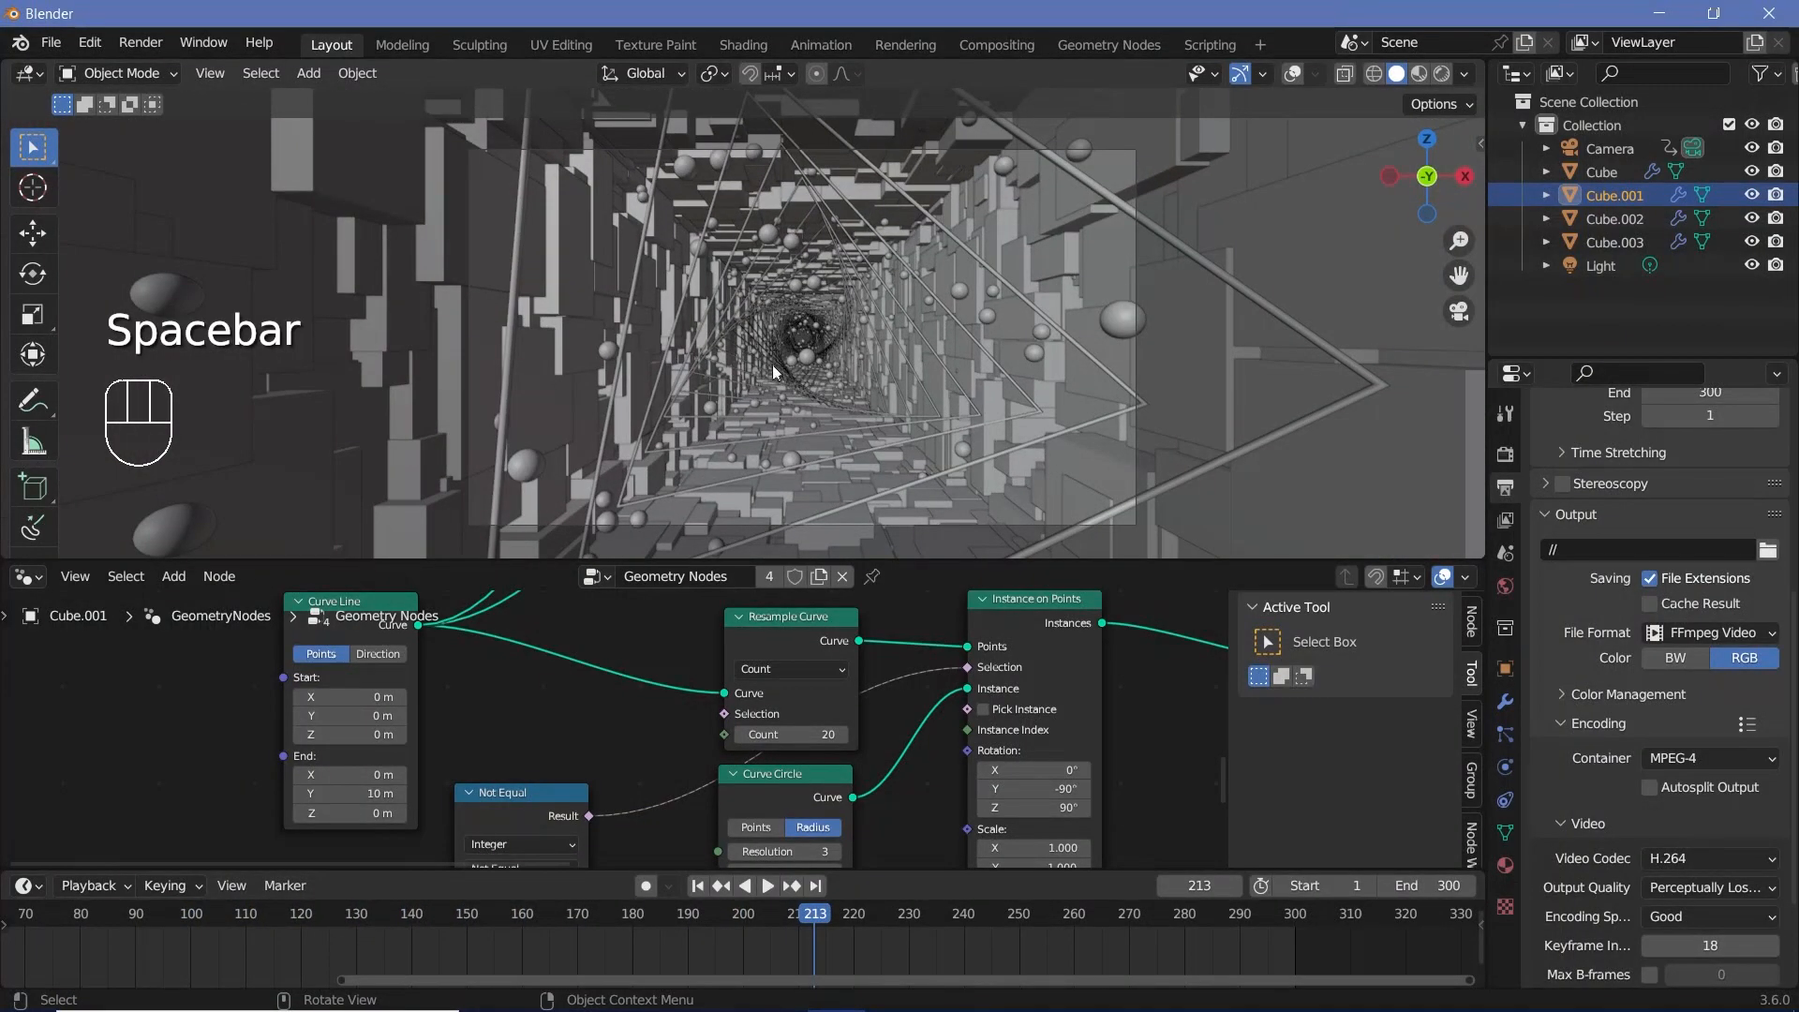
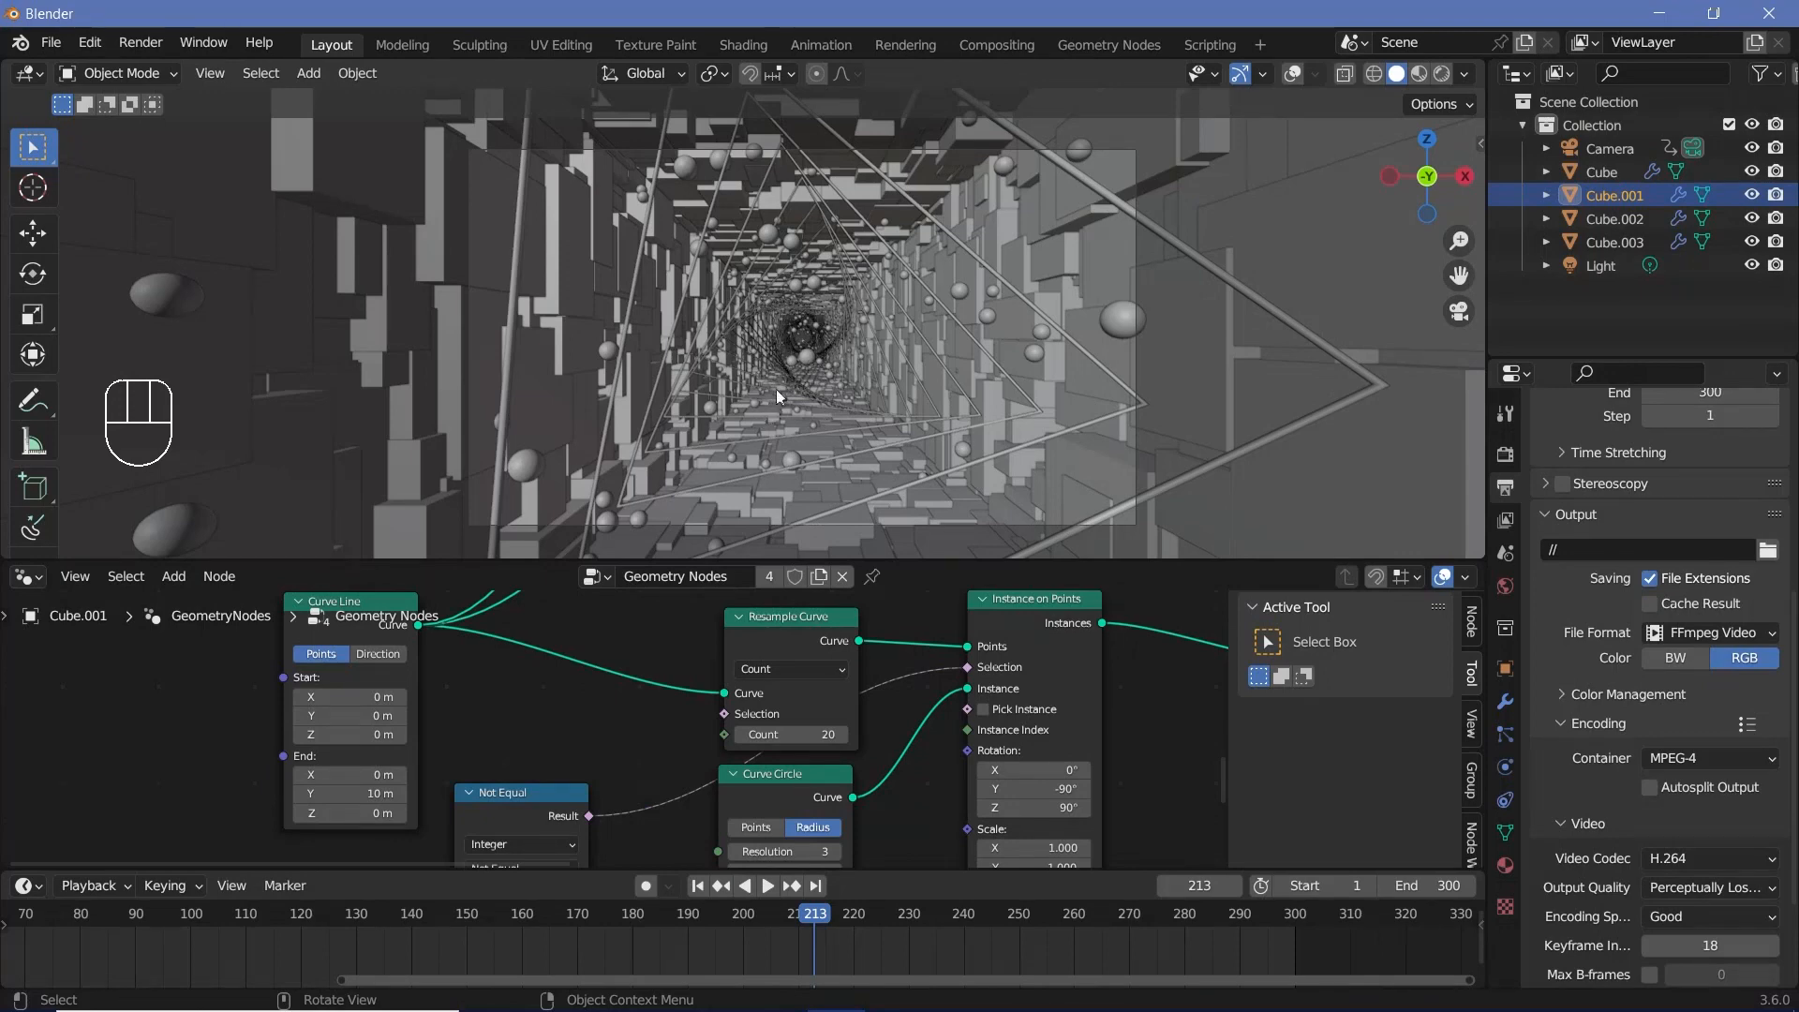
Add a Position node and place it above the Mesh to Volume node.
ctrl+middle_drag(825, 712, 800, 811)
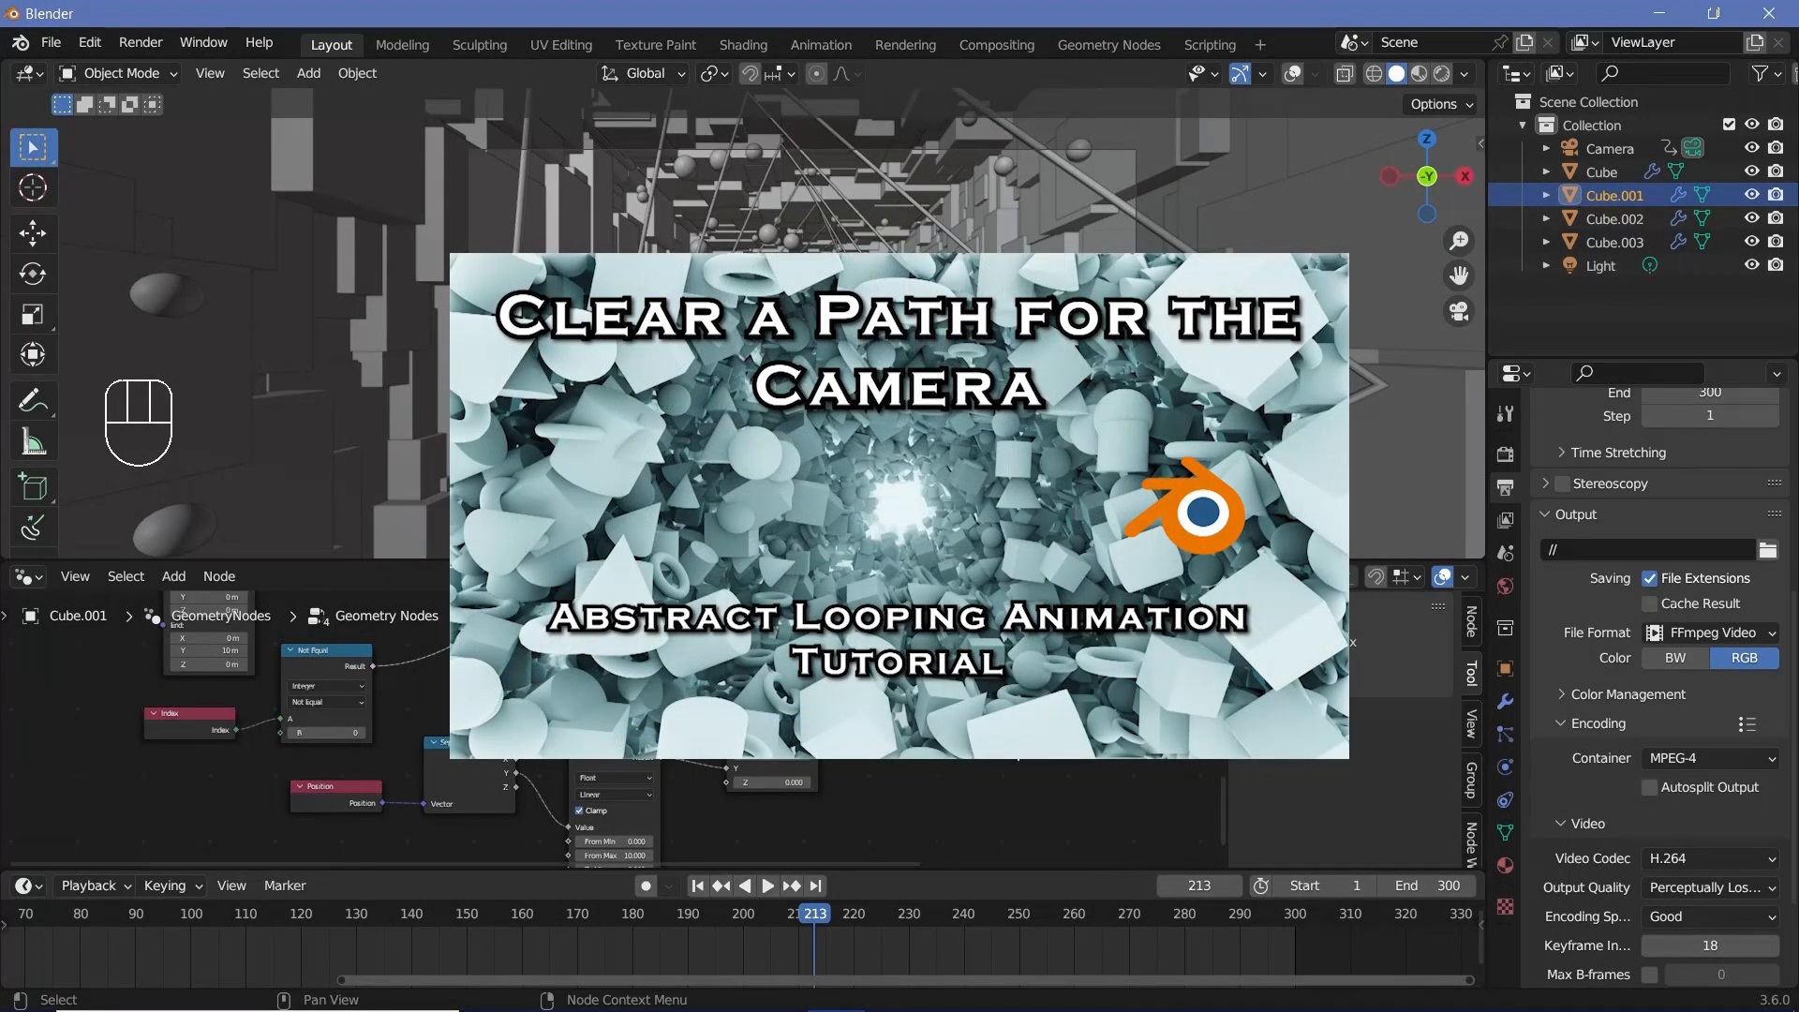
ctrl+middle_drag(796, 688, 731, 680)
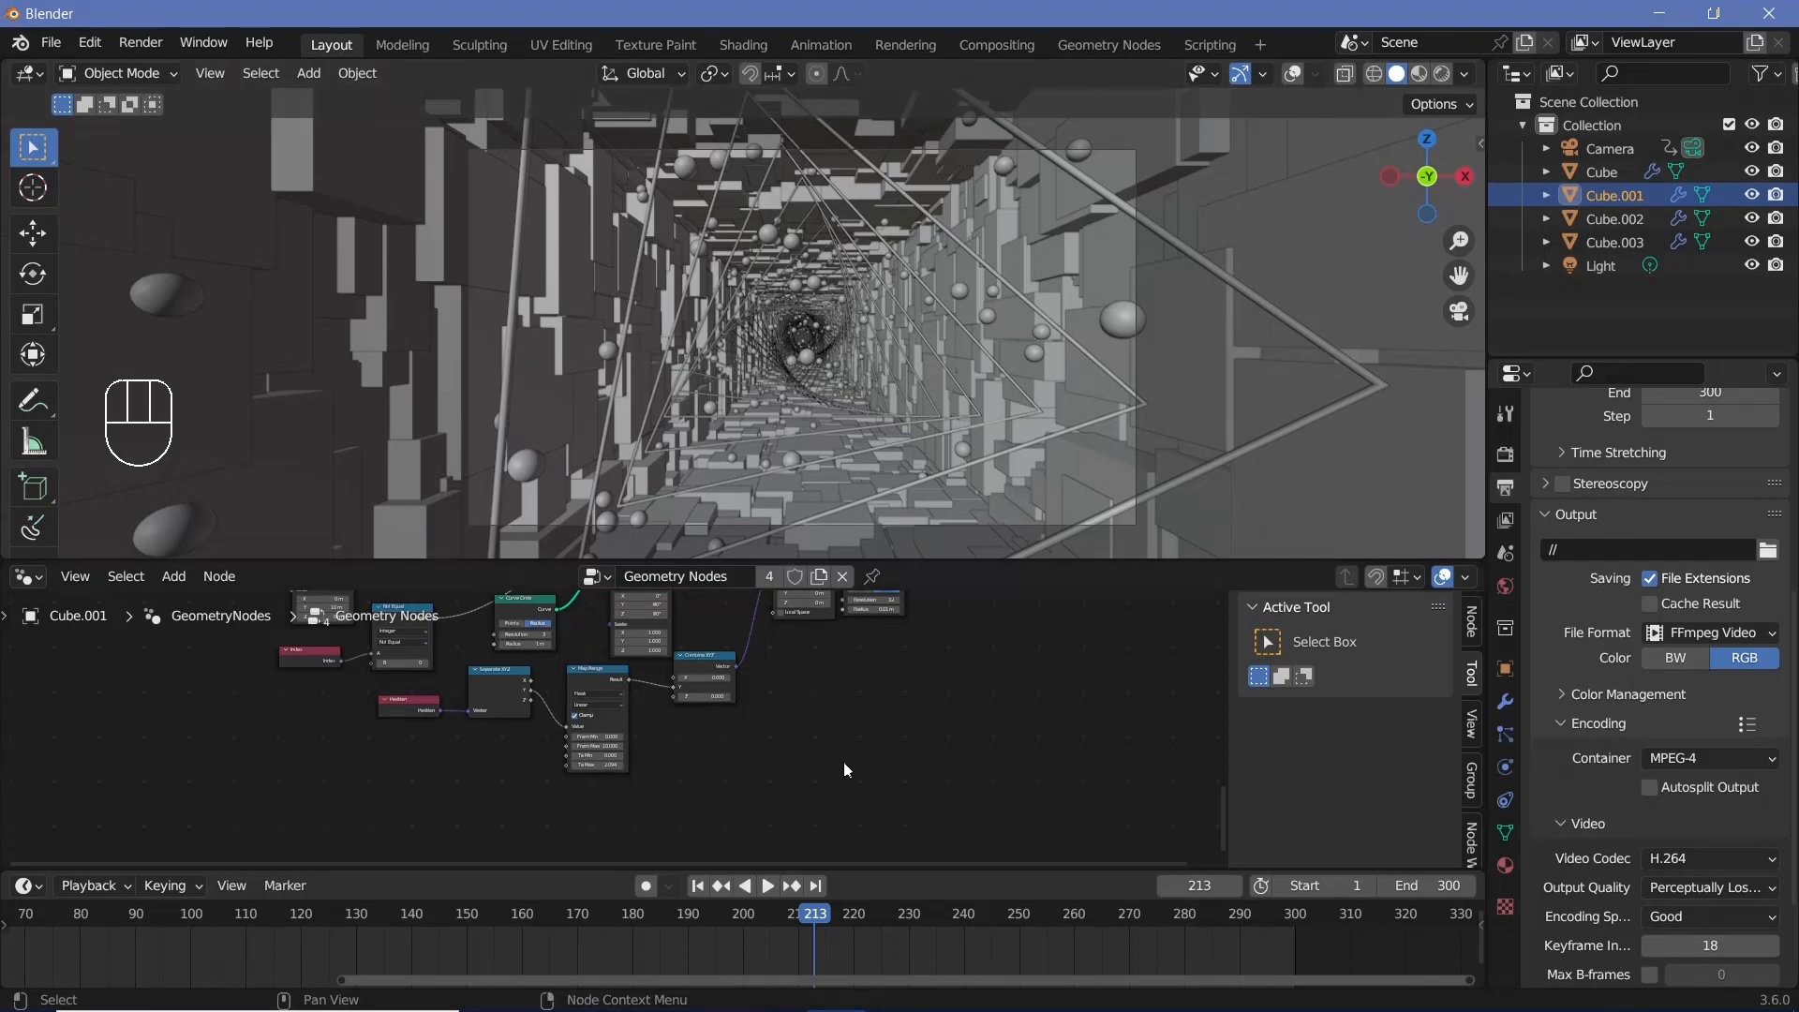
key(shift+a)
click(814, 496)
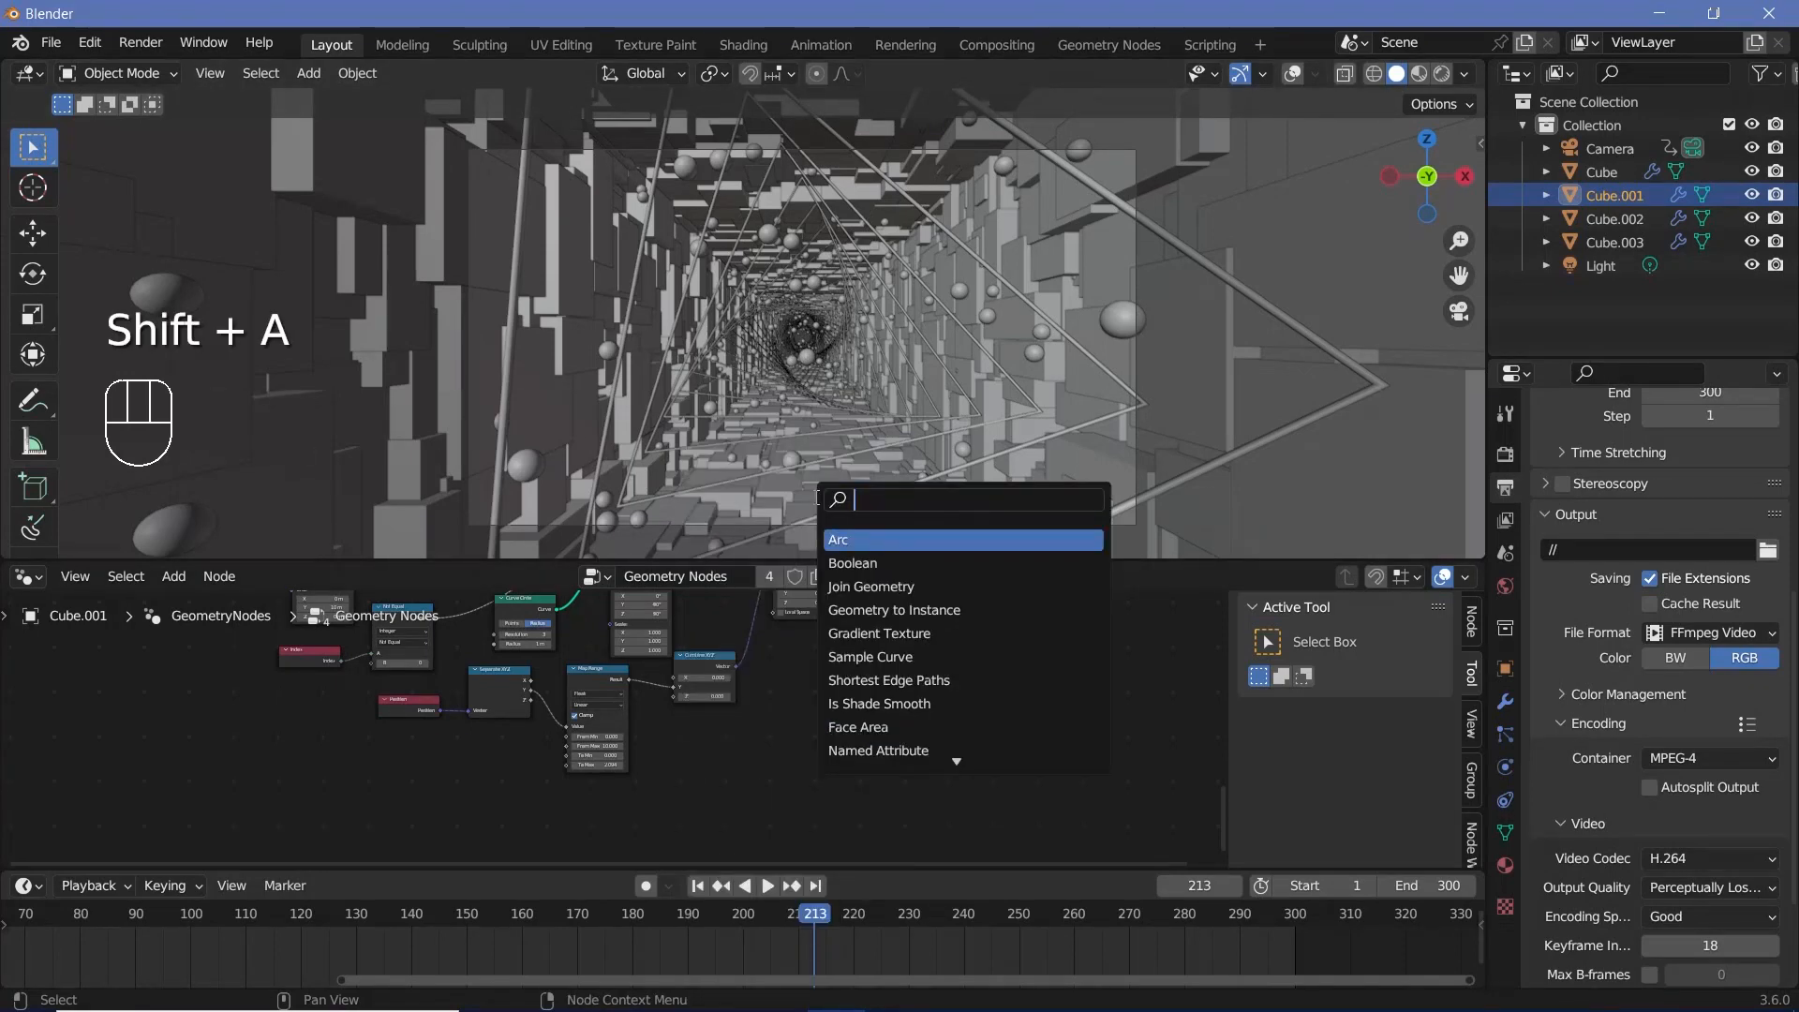
text(p)
key(Return)
click(785, 662)
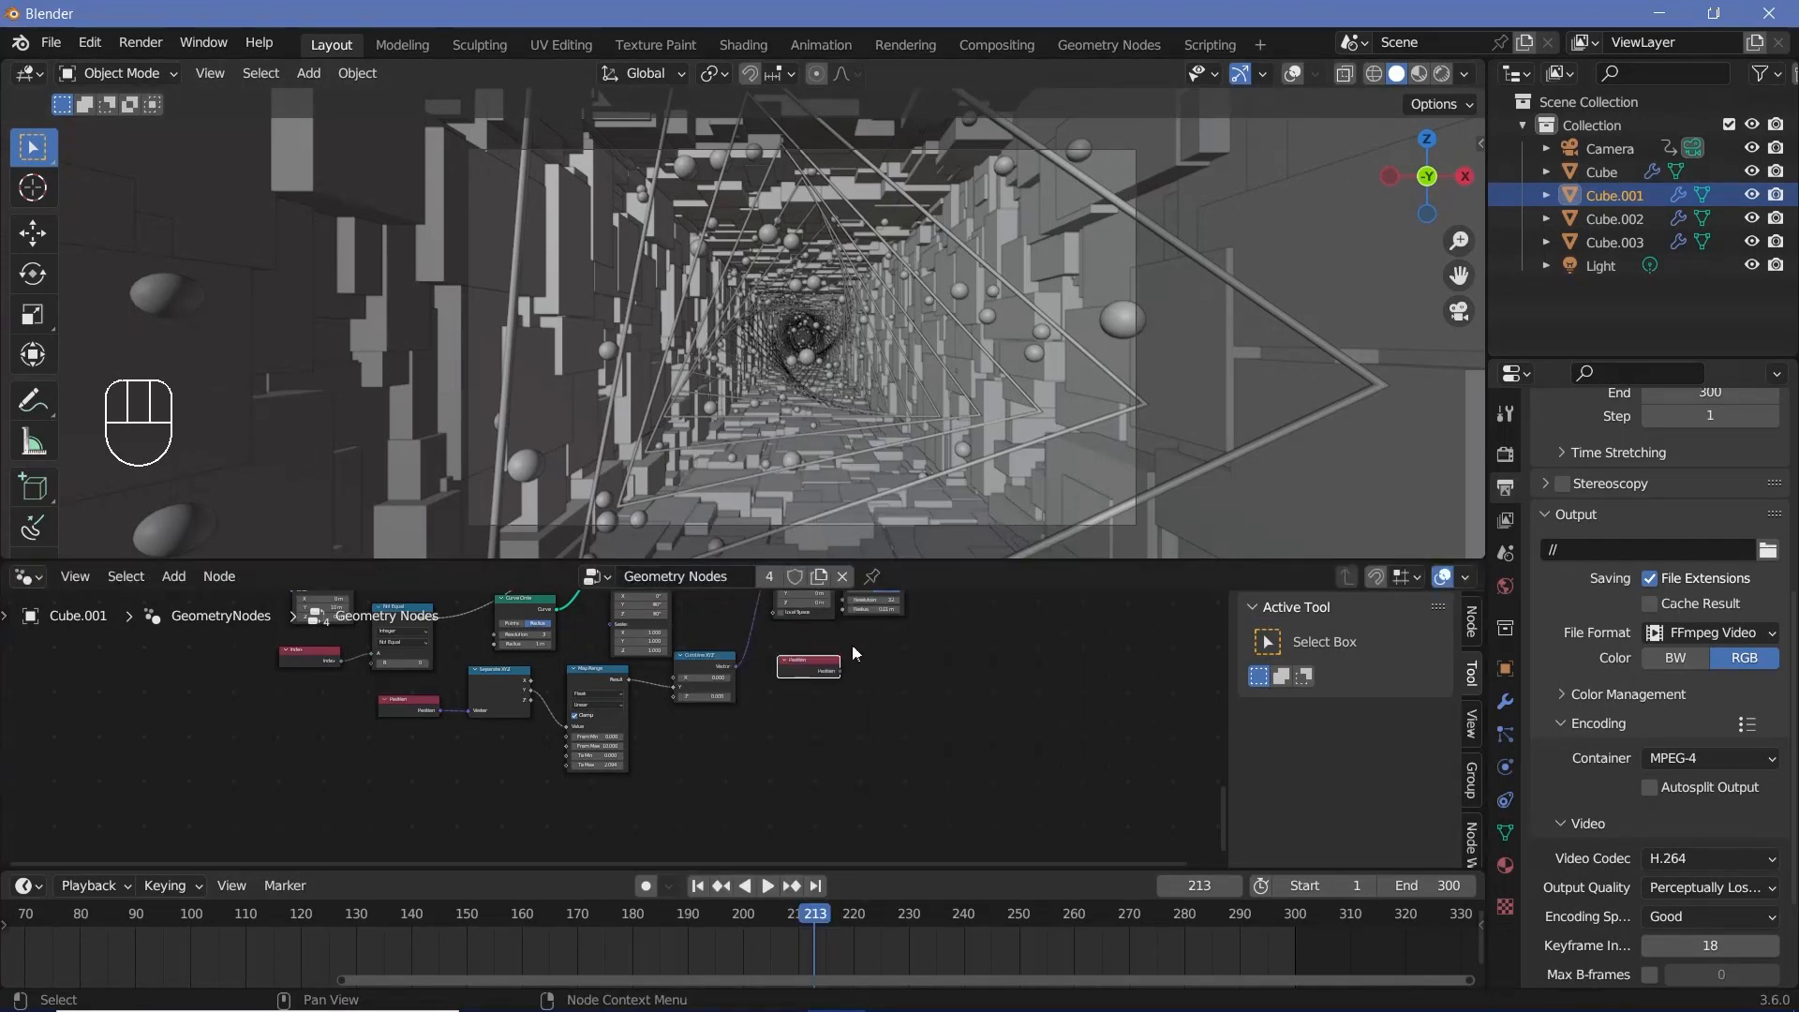
middle_drag(848, 648, 829, 719)
ctrl+middle_drag(830, 720, 817, 752)
middle_drag(818, 752, 754, 795)
key(g)
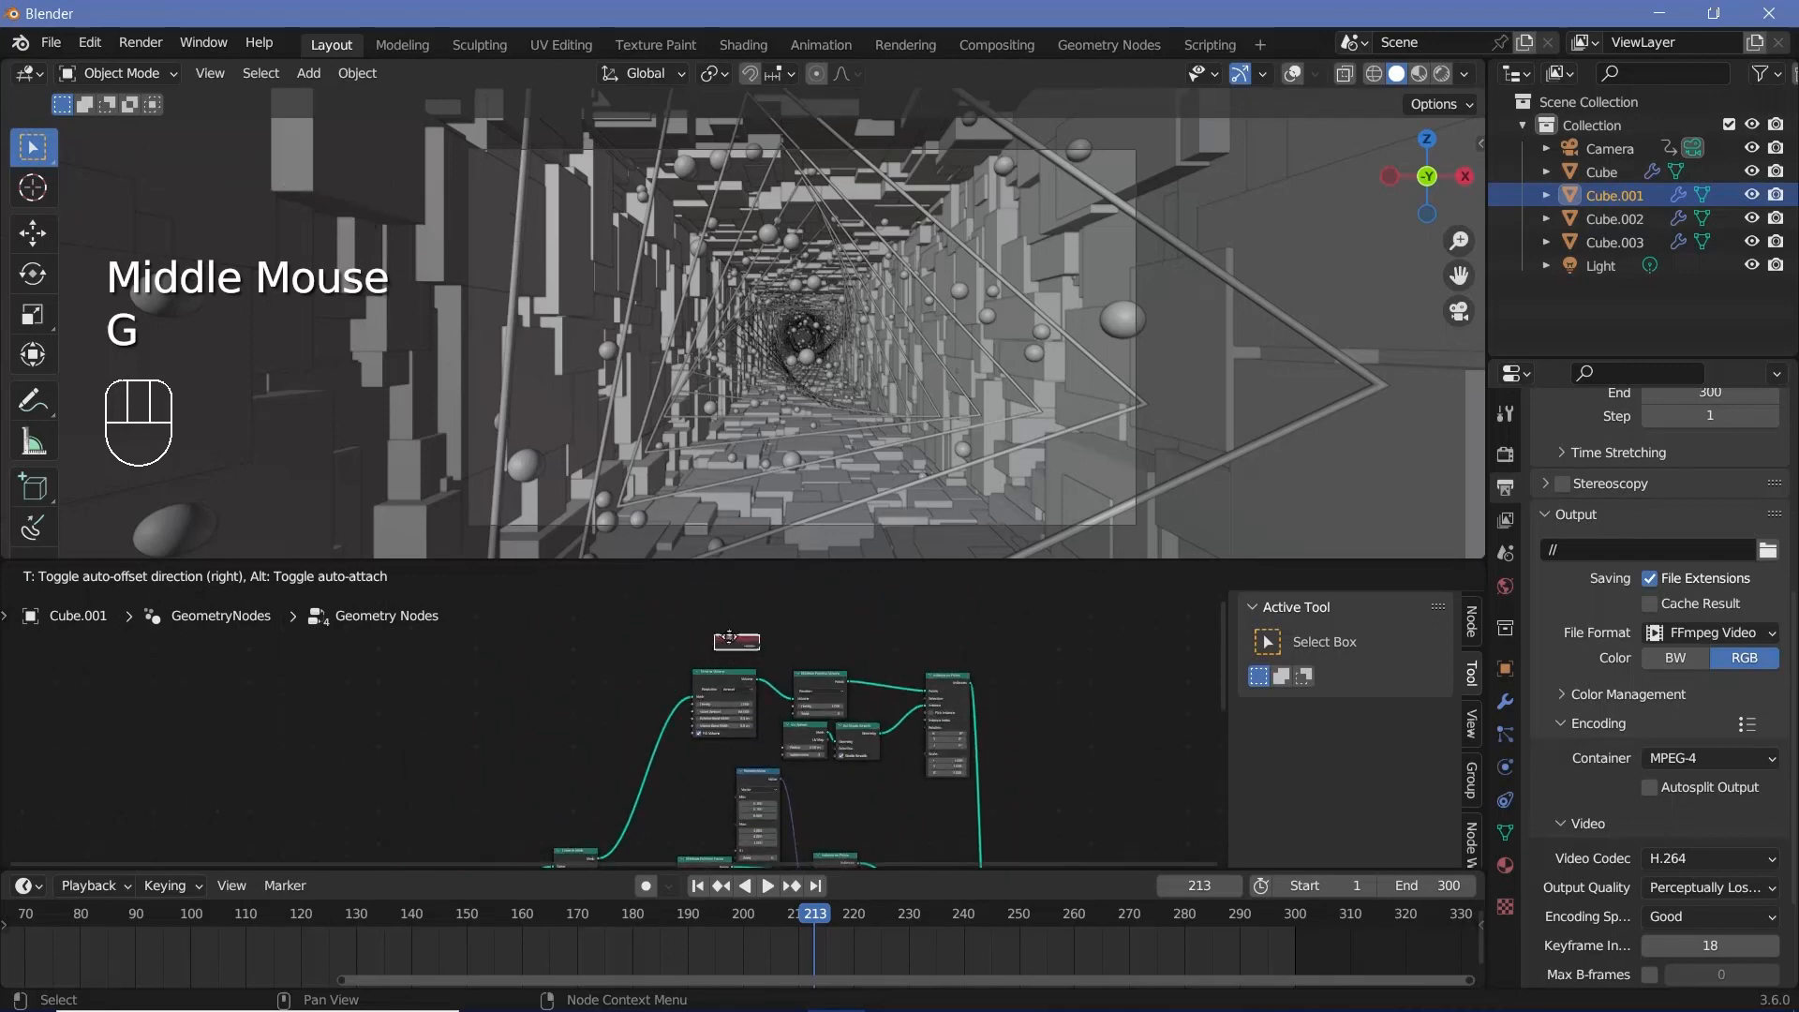
click(727, 659)
Add a Vector Math node beside the Position node and set its operation to Multiply.
middle_drag(818, 697, 834, 750)
ctrl+middle_drag(834, 750, 834, 684)
middle_drag(835, 684, 798, 729)
click(799, 731)
middle_drag(986, 717, 920, 701)
key(shift+a)
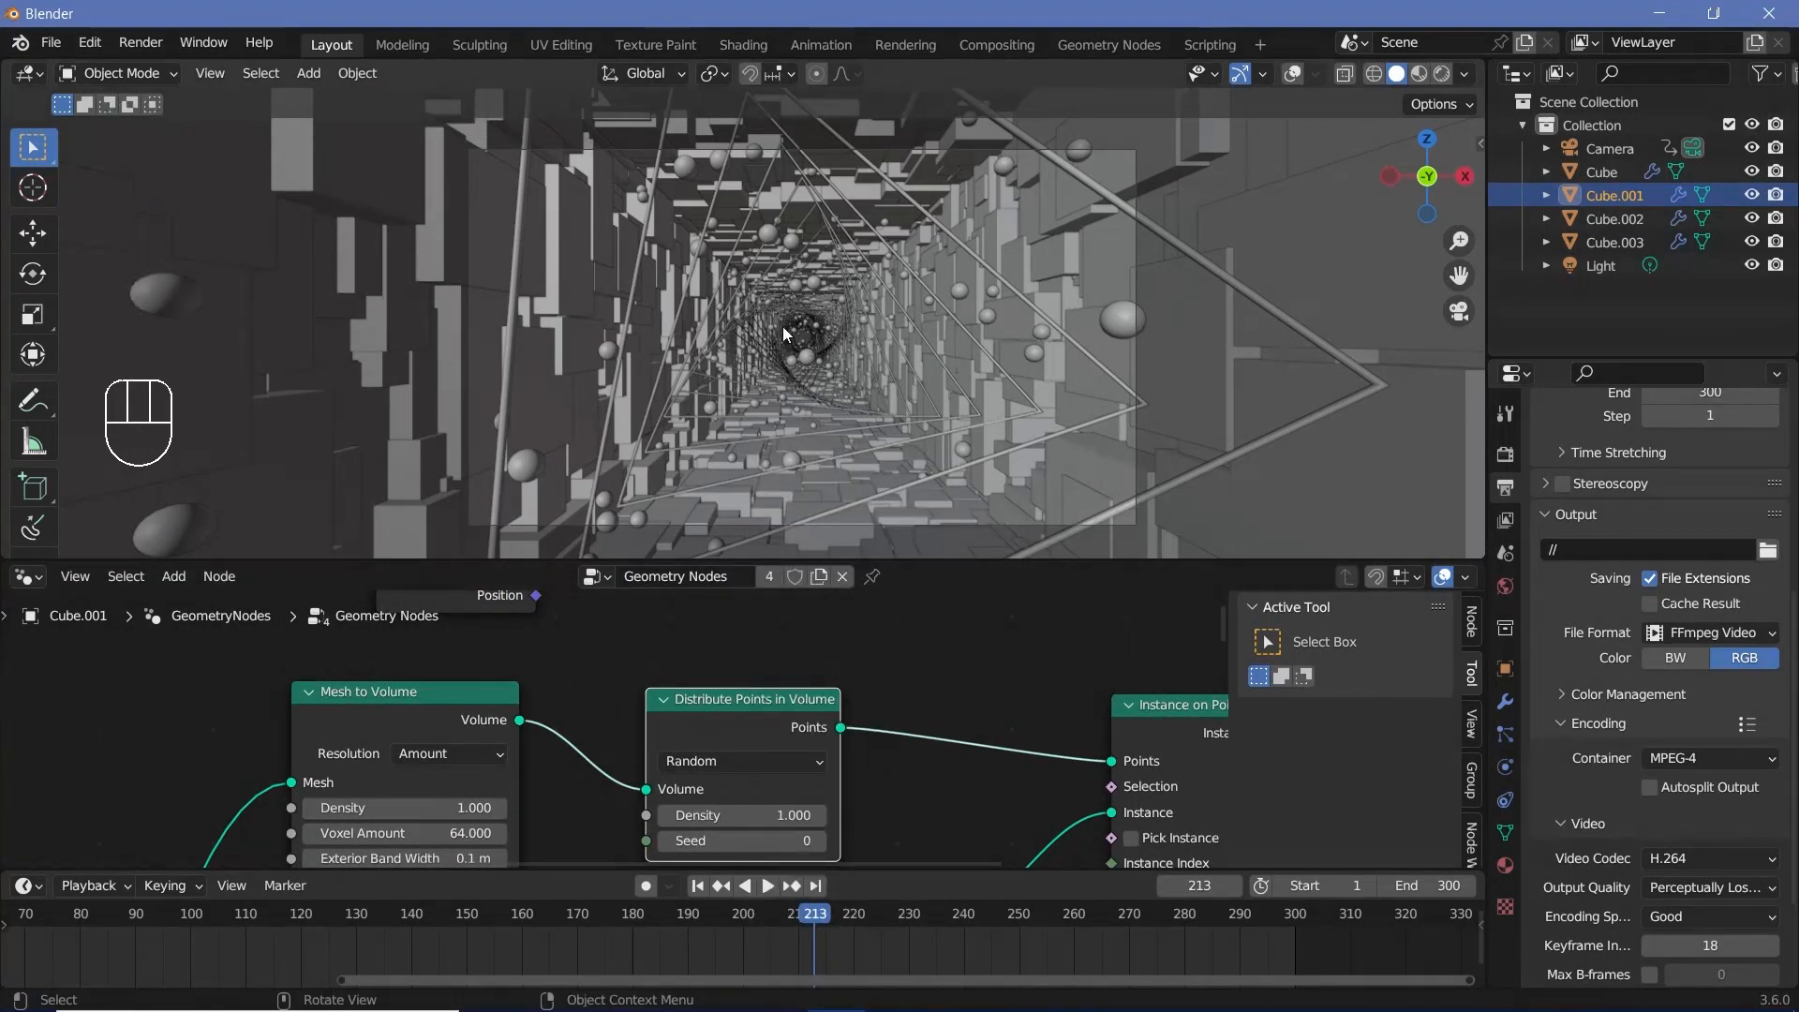
ctrl+middle_drag(783, 641, 838, 799)
key(shift+a)
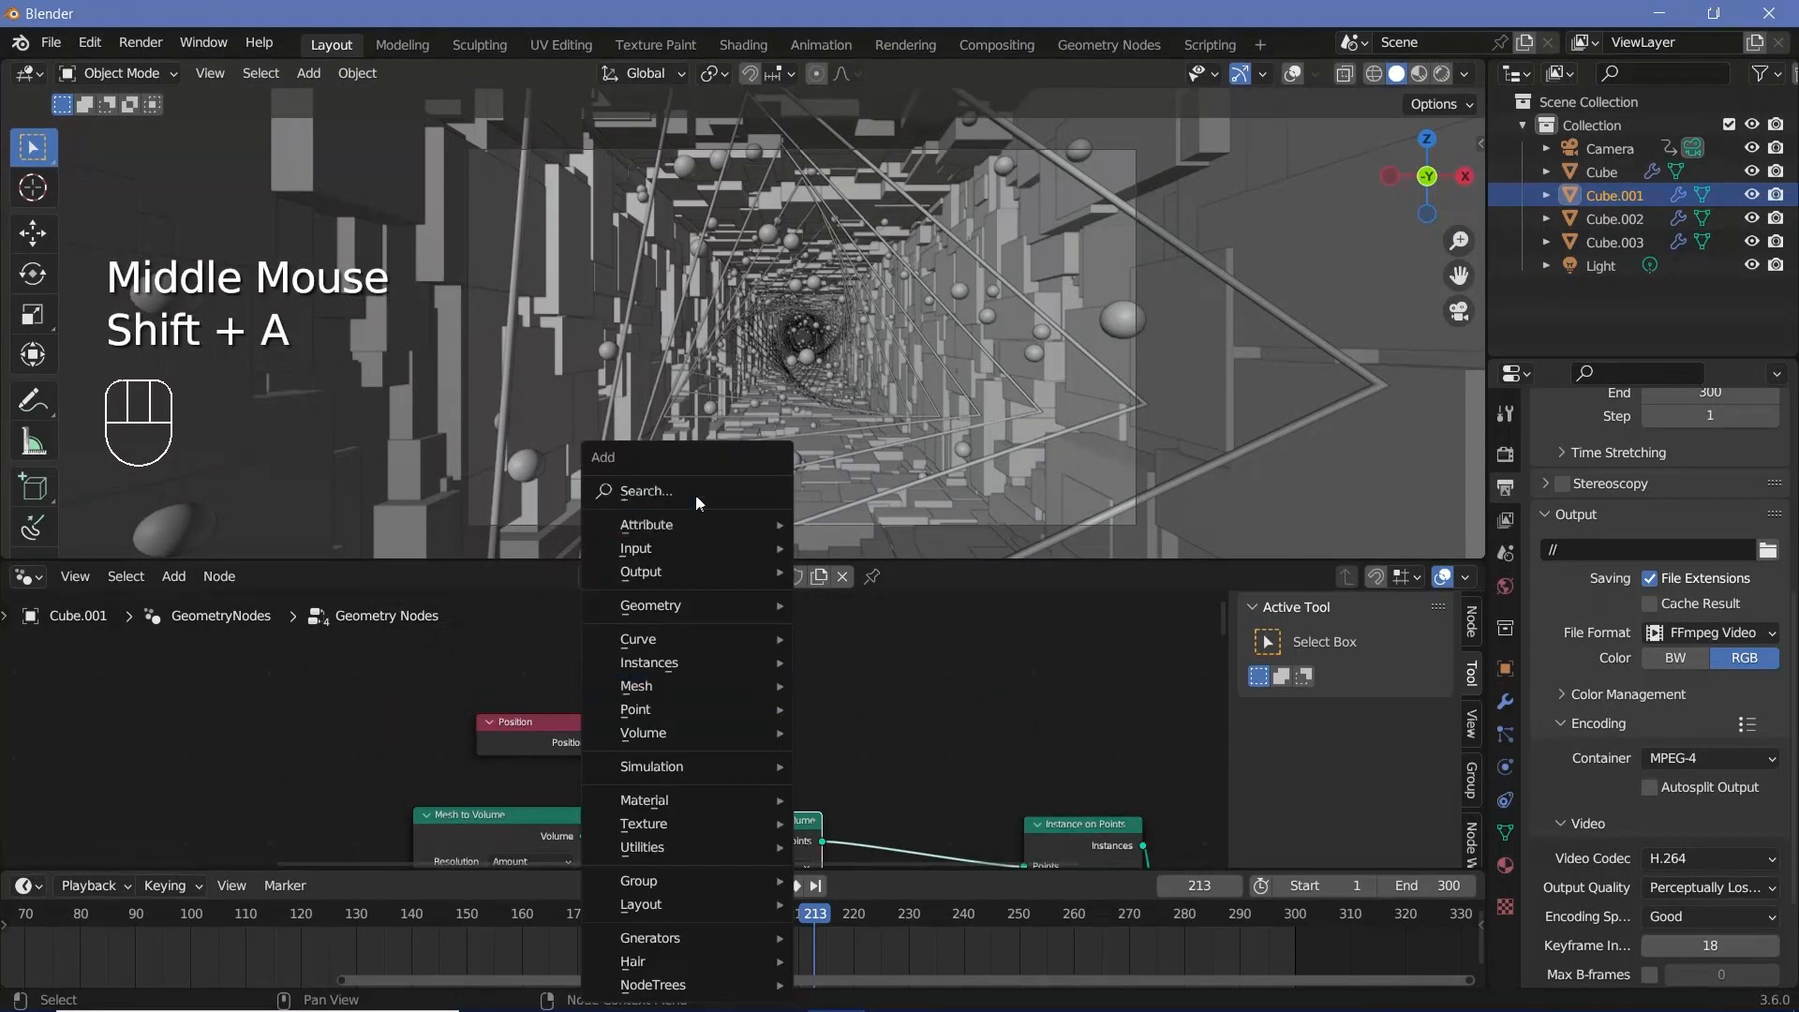
click(709, 489)
text(ve)
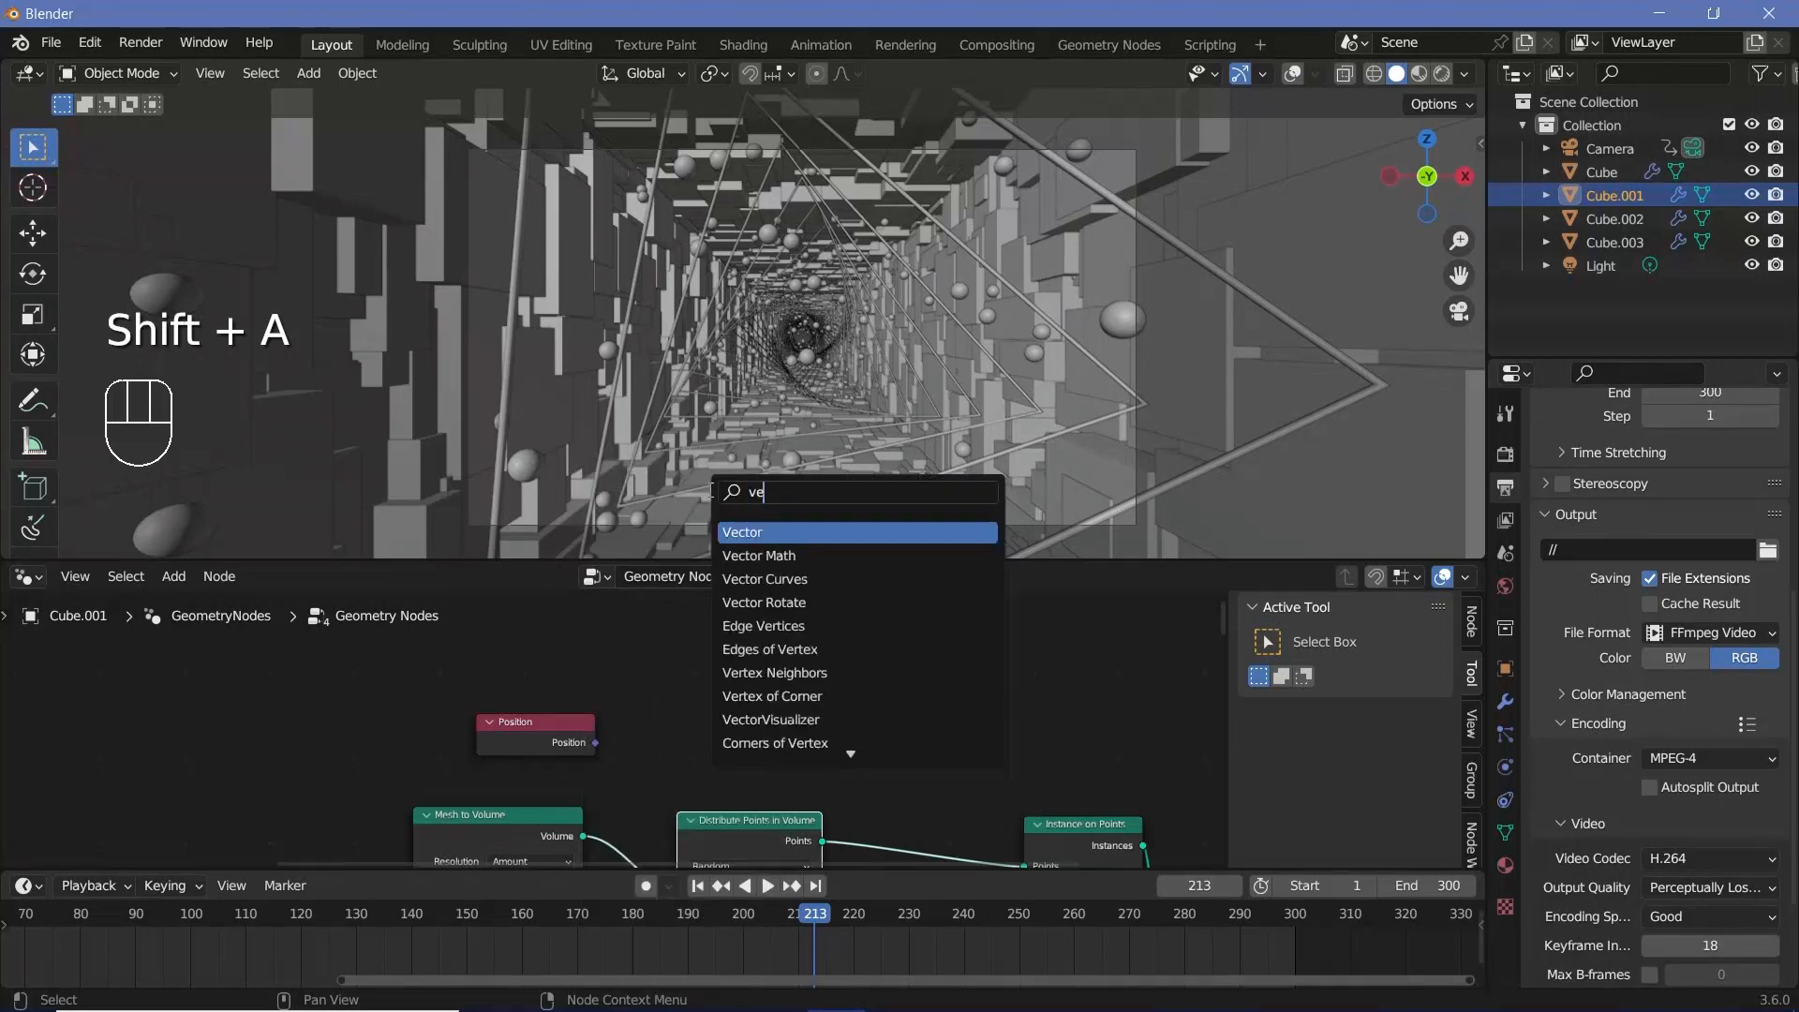
click(748, 557)
click(695, 658)
click(697, 658)
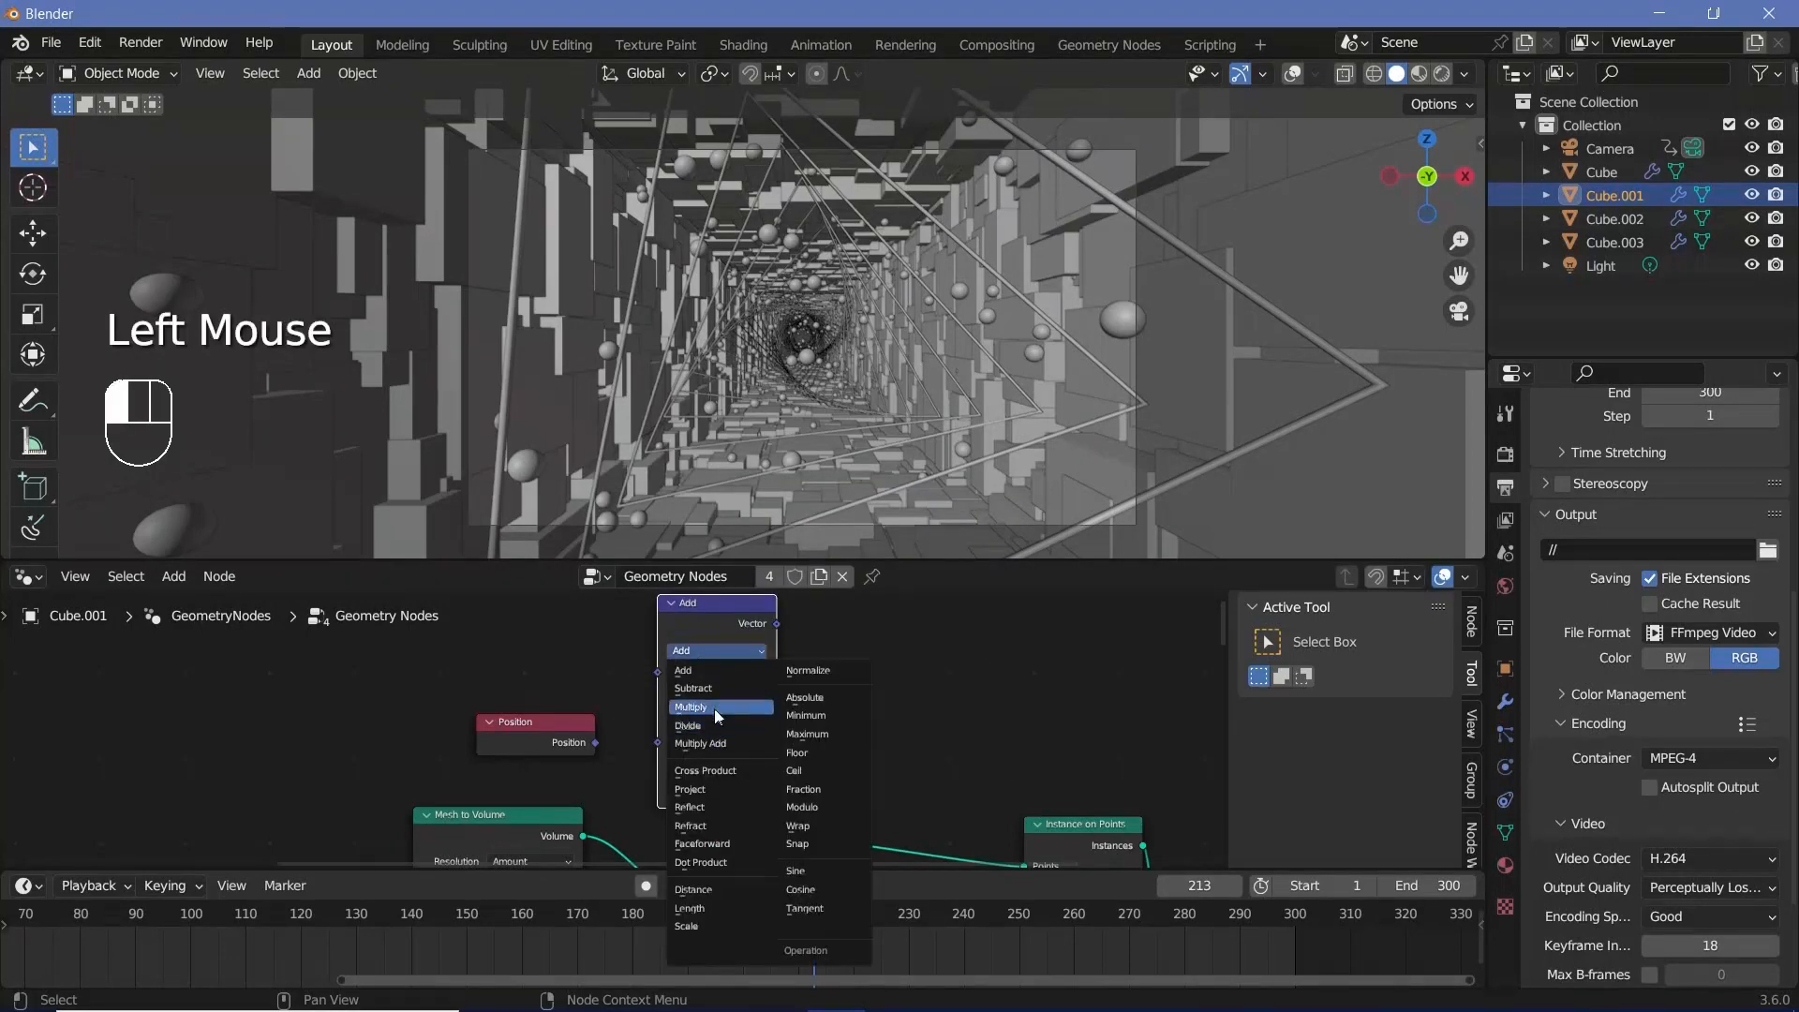
click(714, 701)
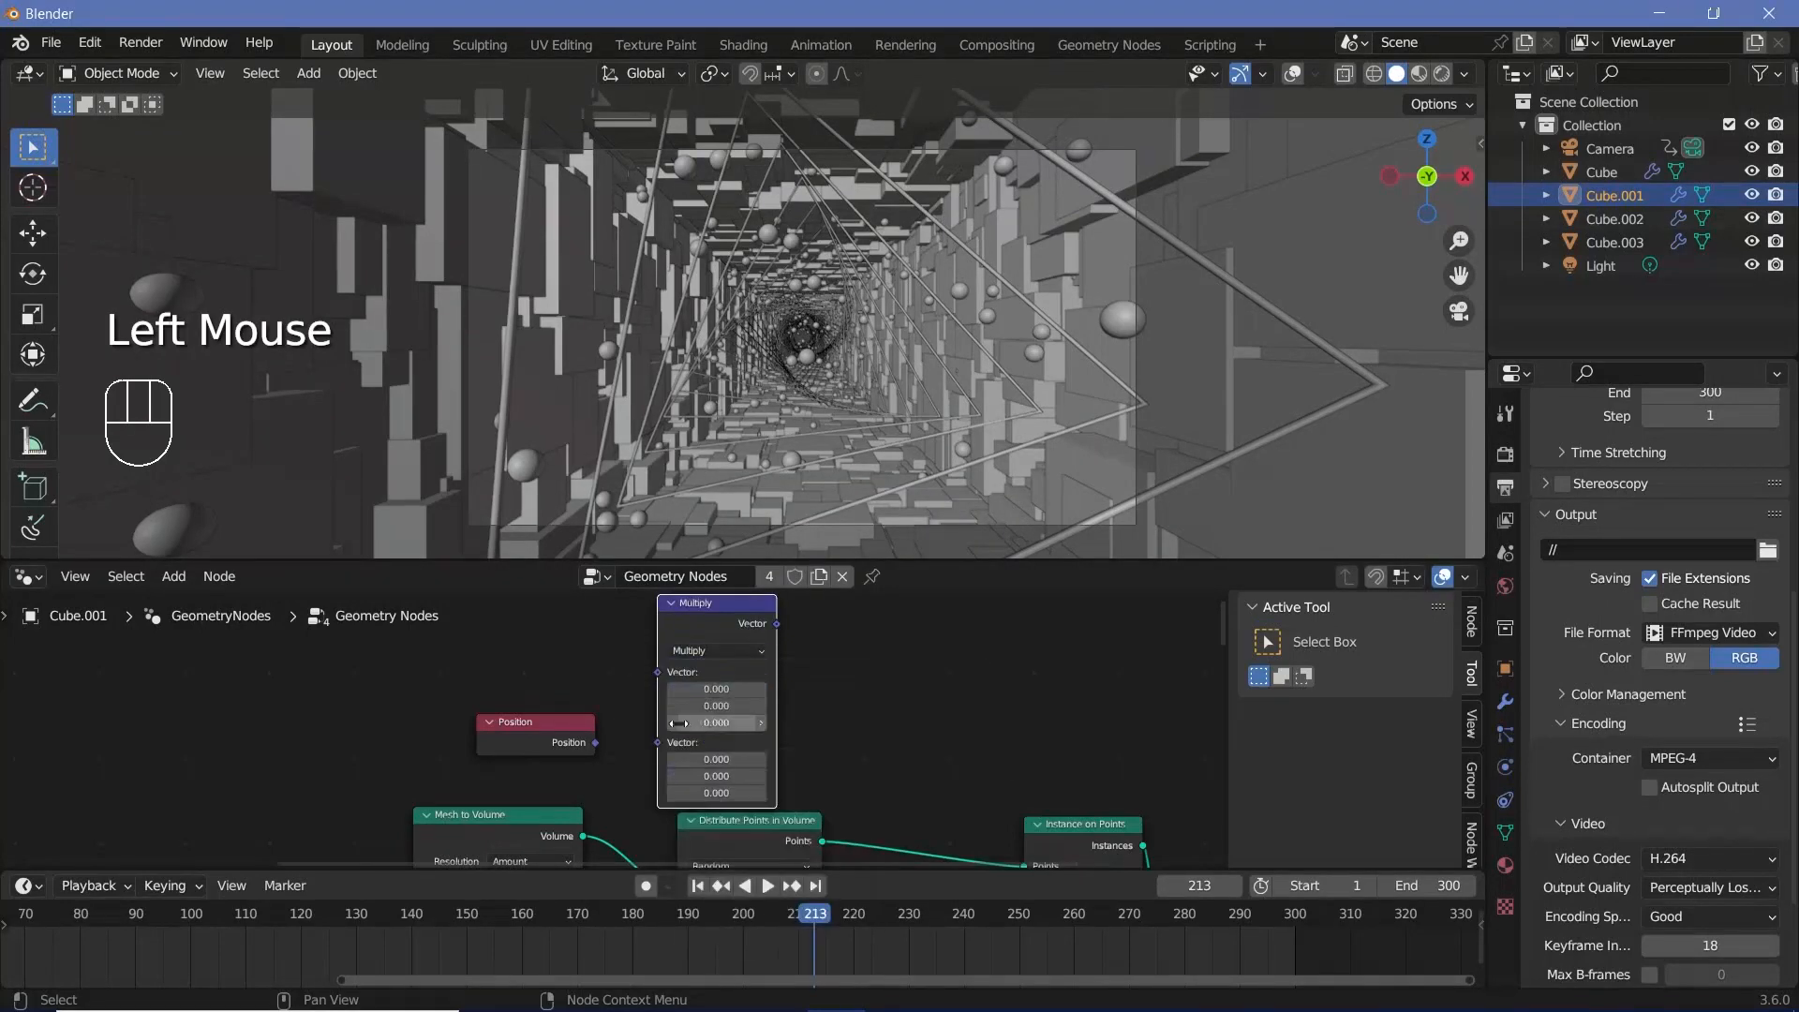
Set the Multiply node's second vector to 1, 0, 1 and feed the Position output into its first vector.
click(720, 776)
key(Escape)
click(716, 759)
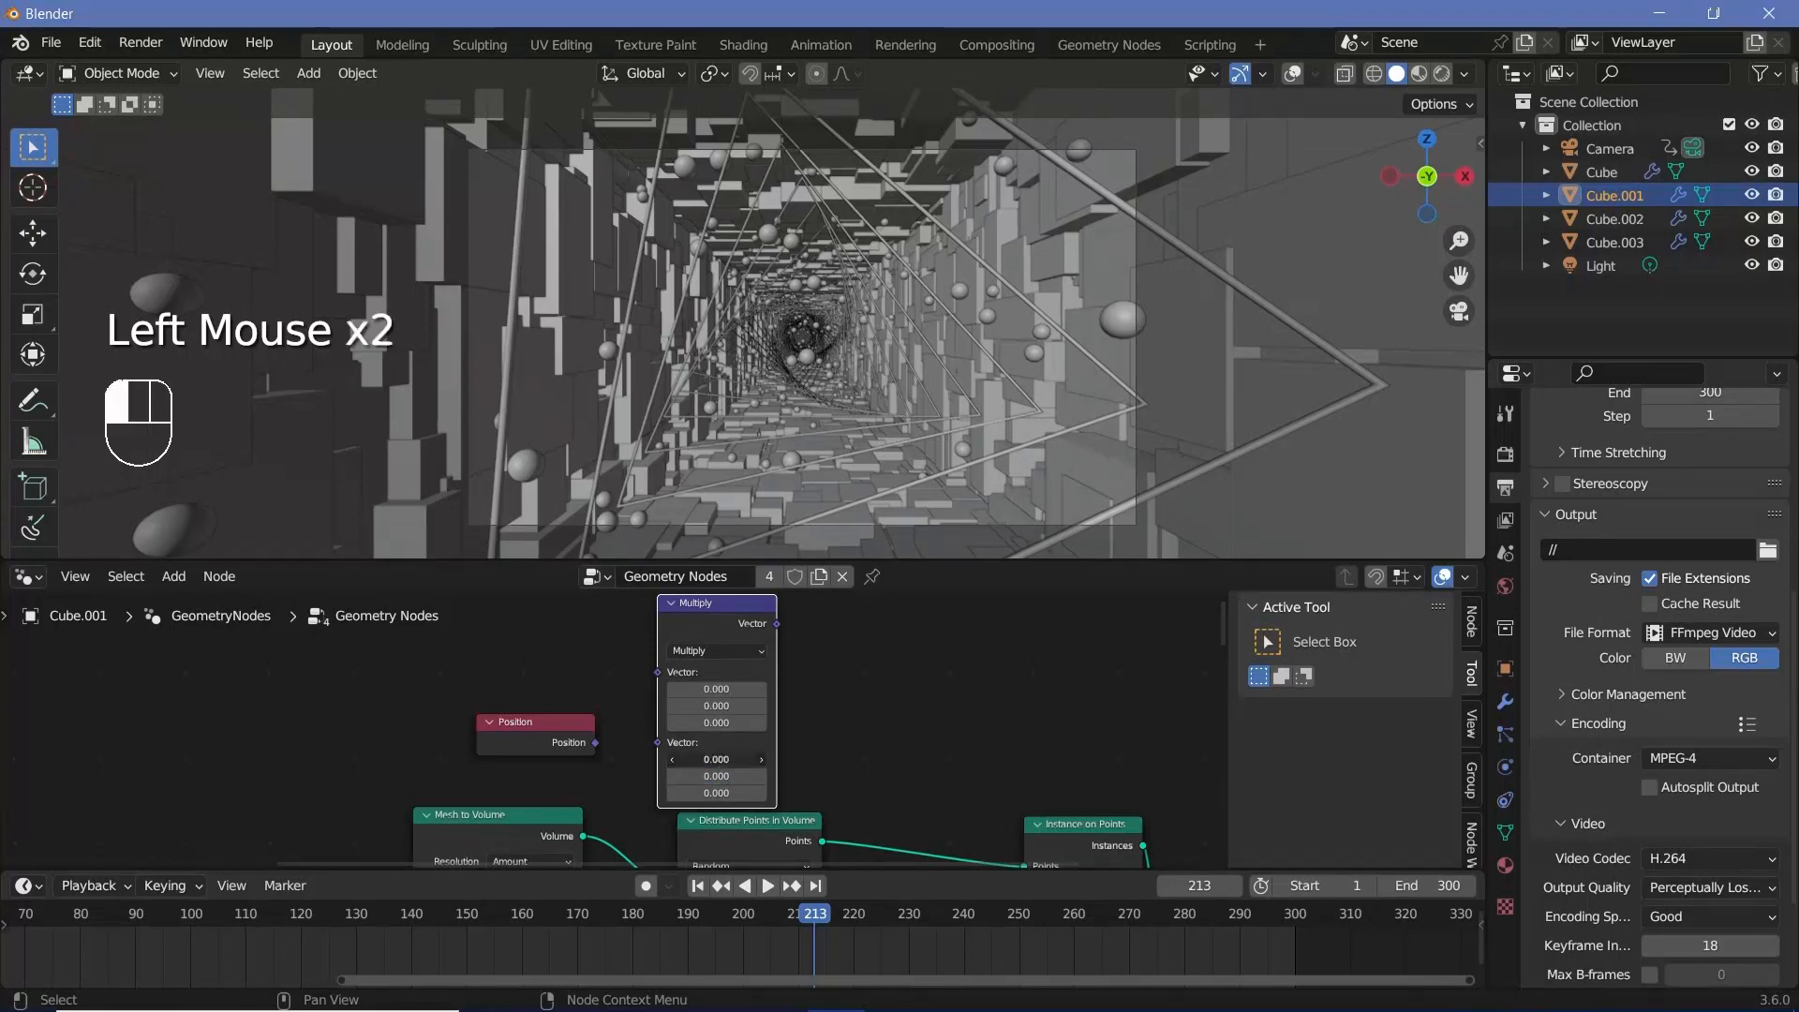
text(1)
key(Return)
click(665, 793)
text(1)
key(Return)
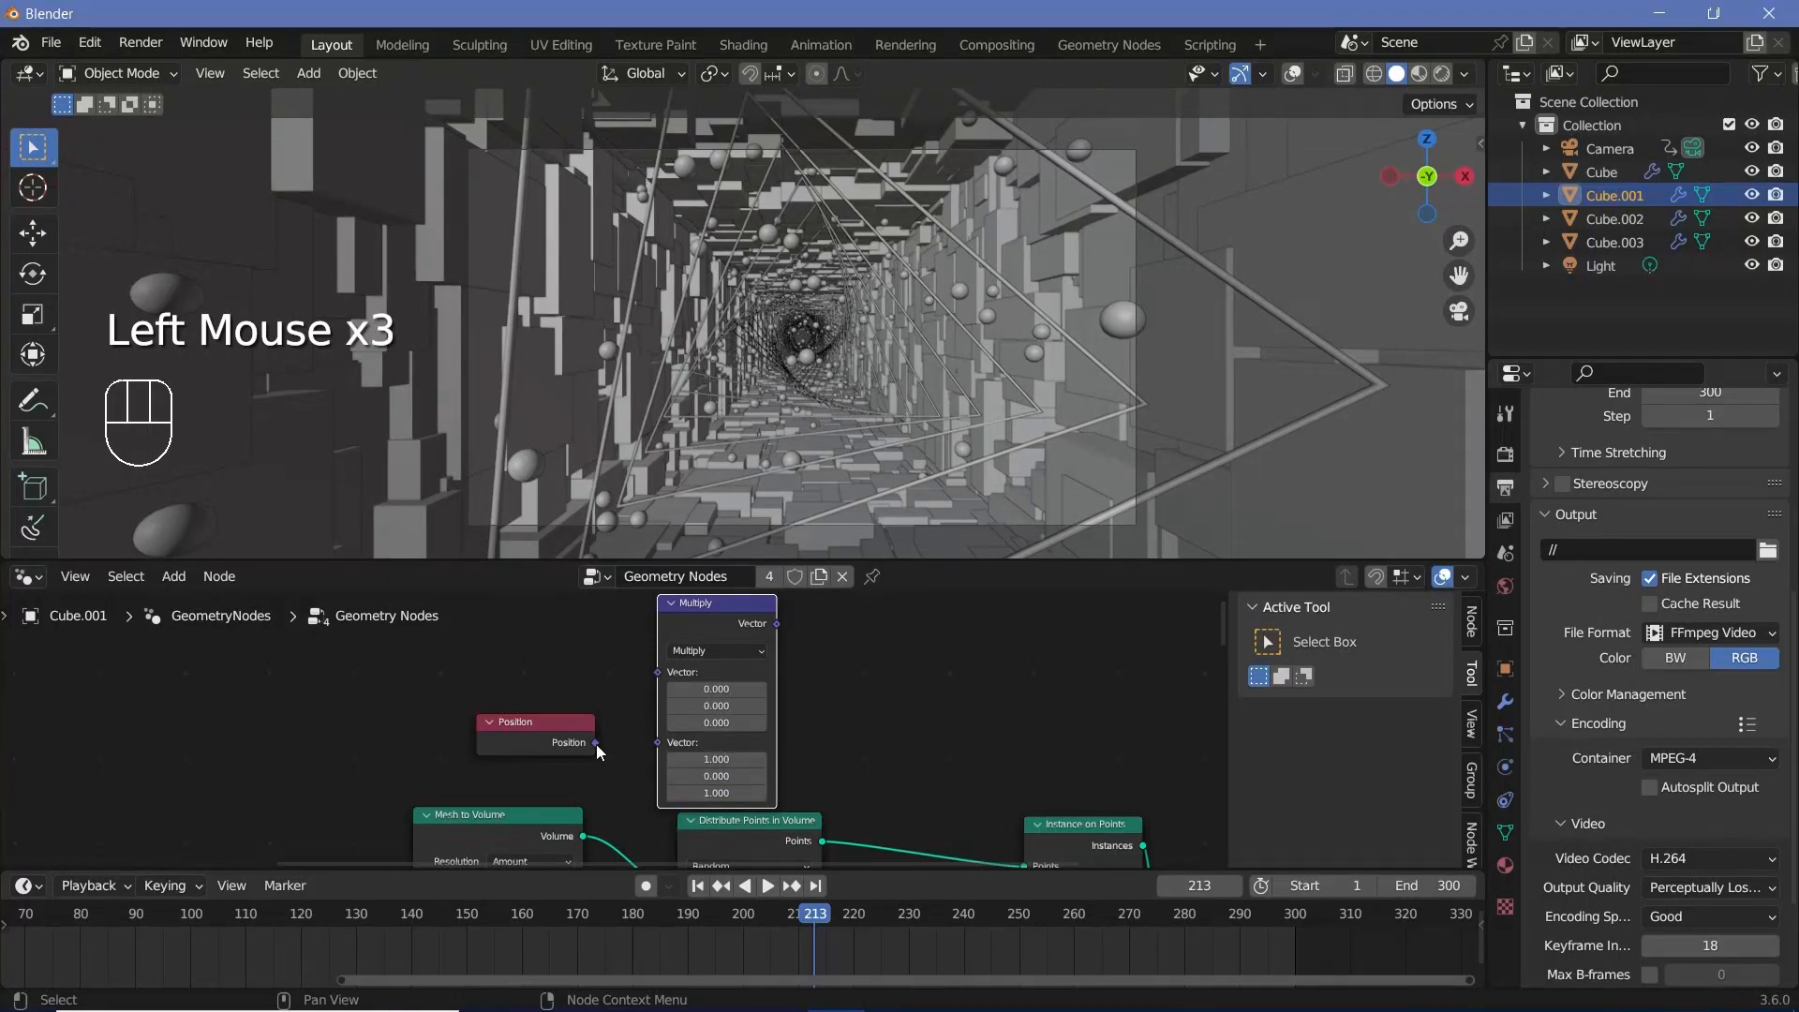
drag(596, 744, 660, 623)
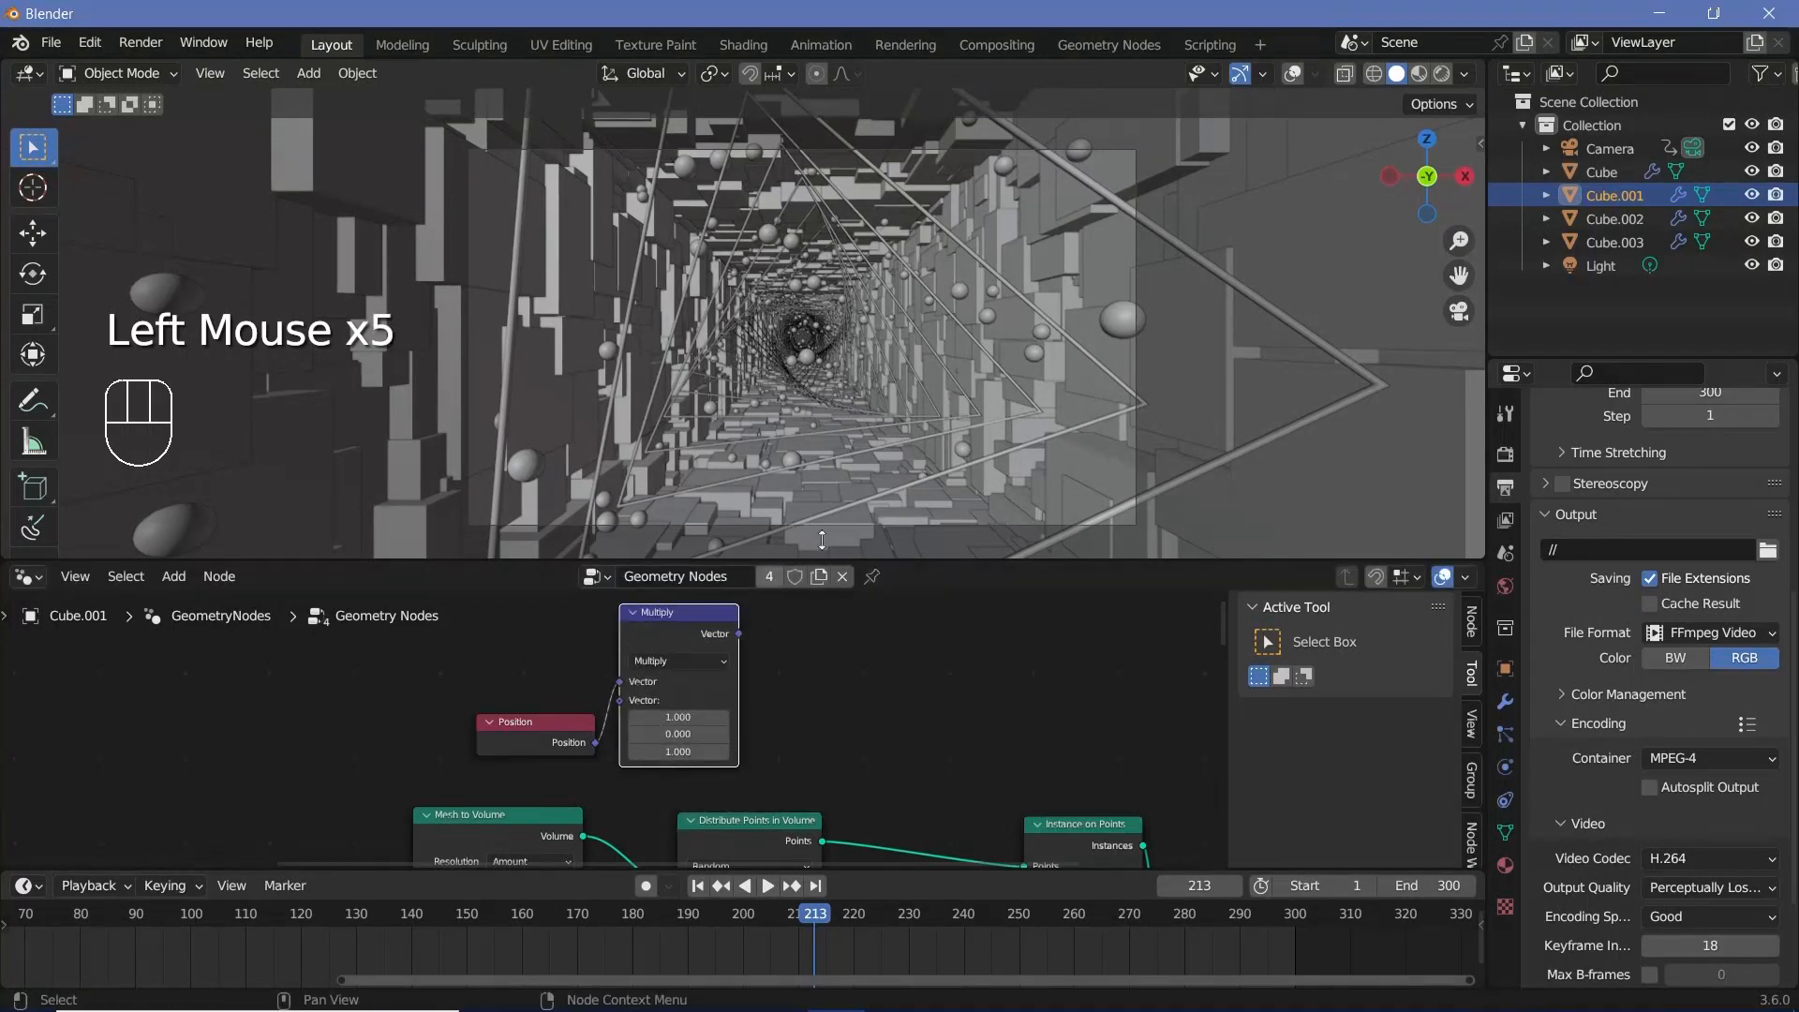
Add a second Vector Math node set to Length and feed it the Multiply node's vector.
key(shift+a)
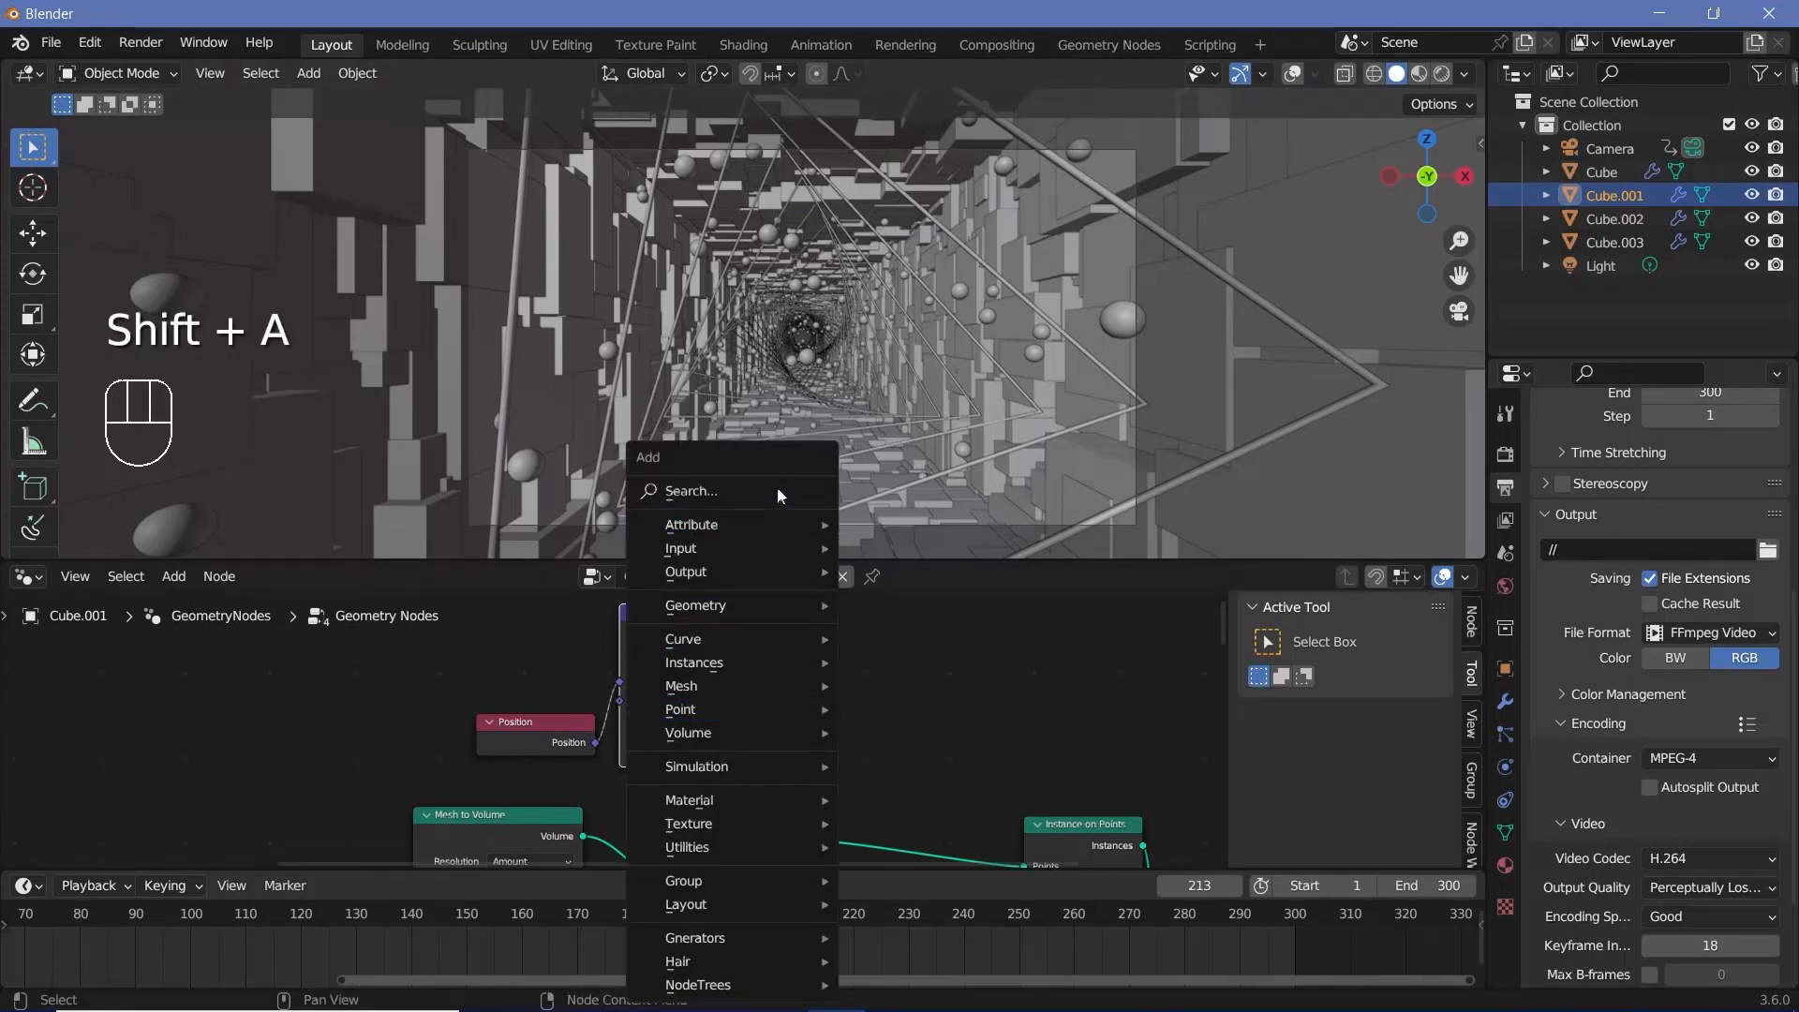
text(vector m)
key(Return)
click(807, 641)
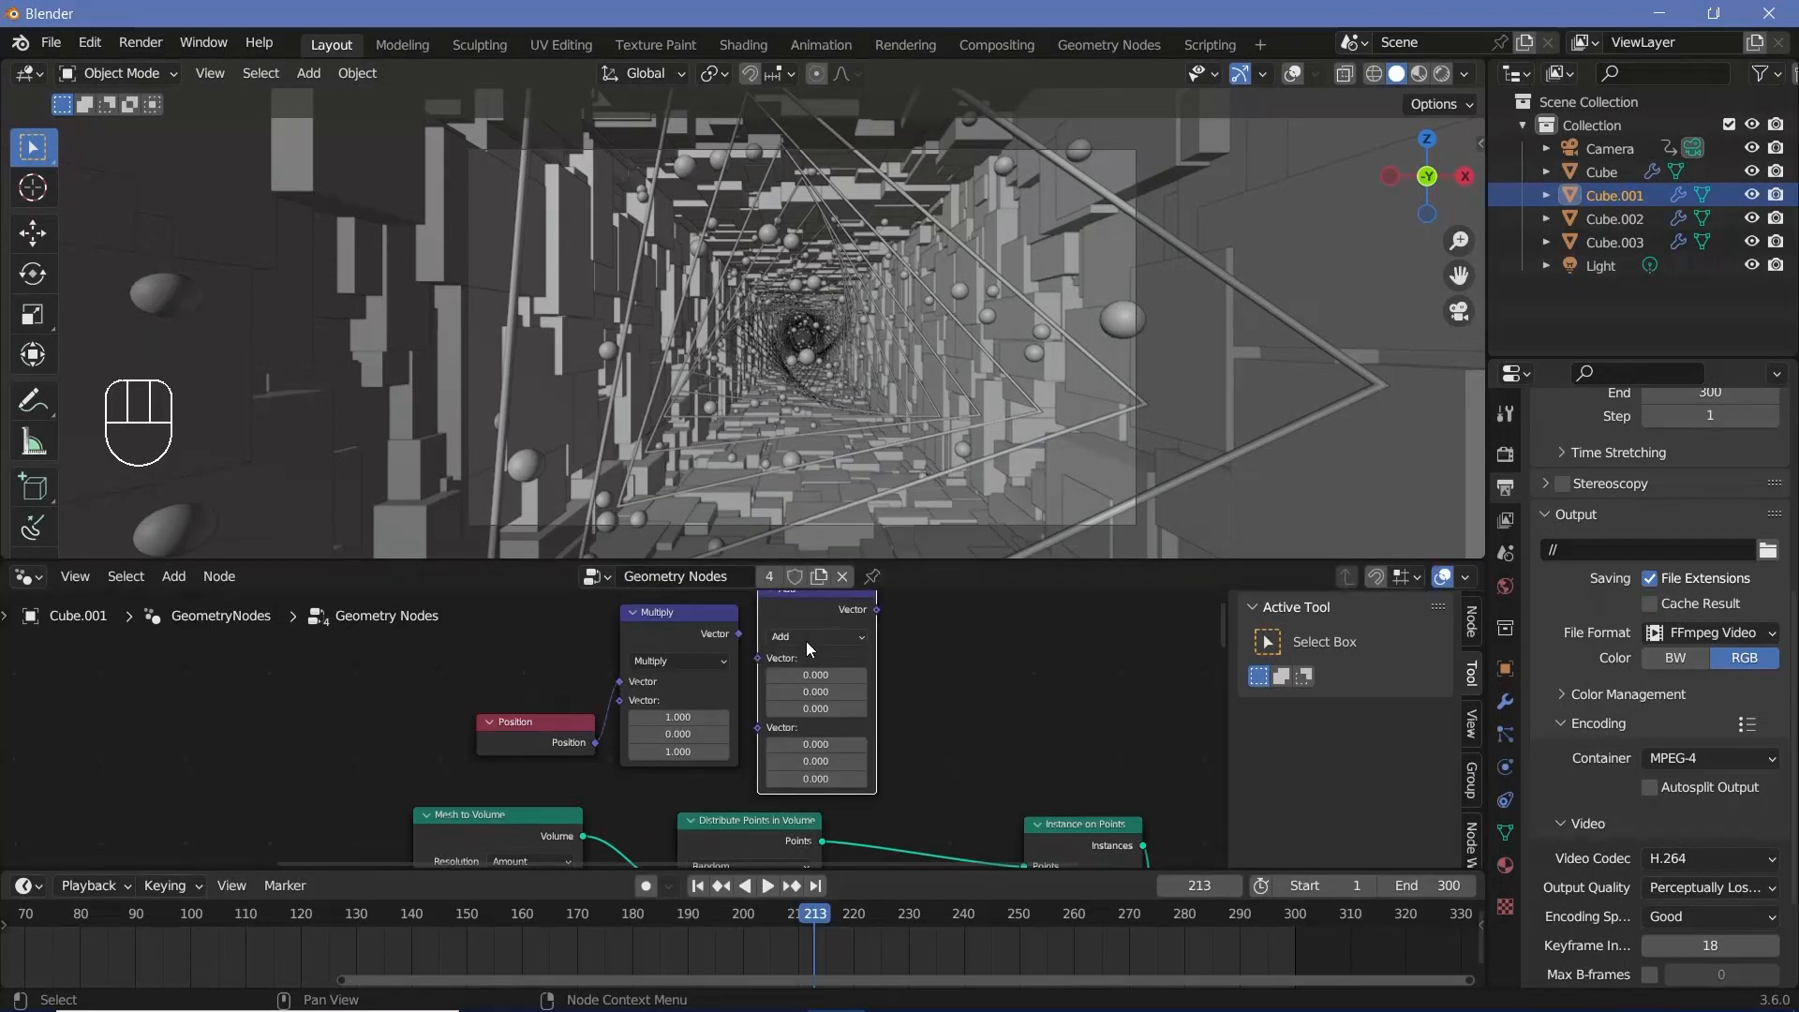
click(806, 641)
click(790, 894)
middle_drag(824, 750, 750, 784)
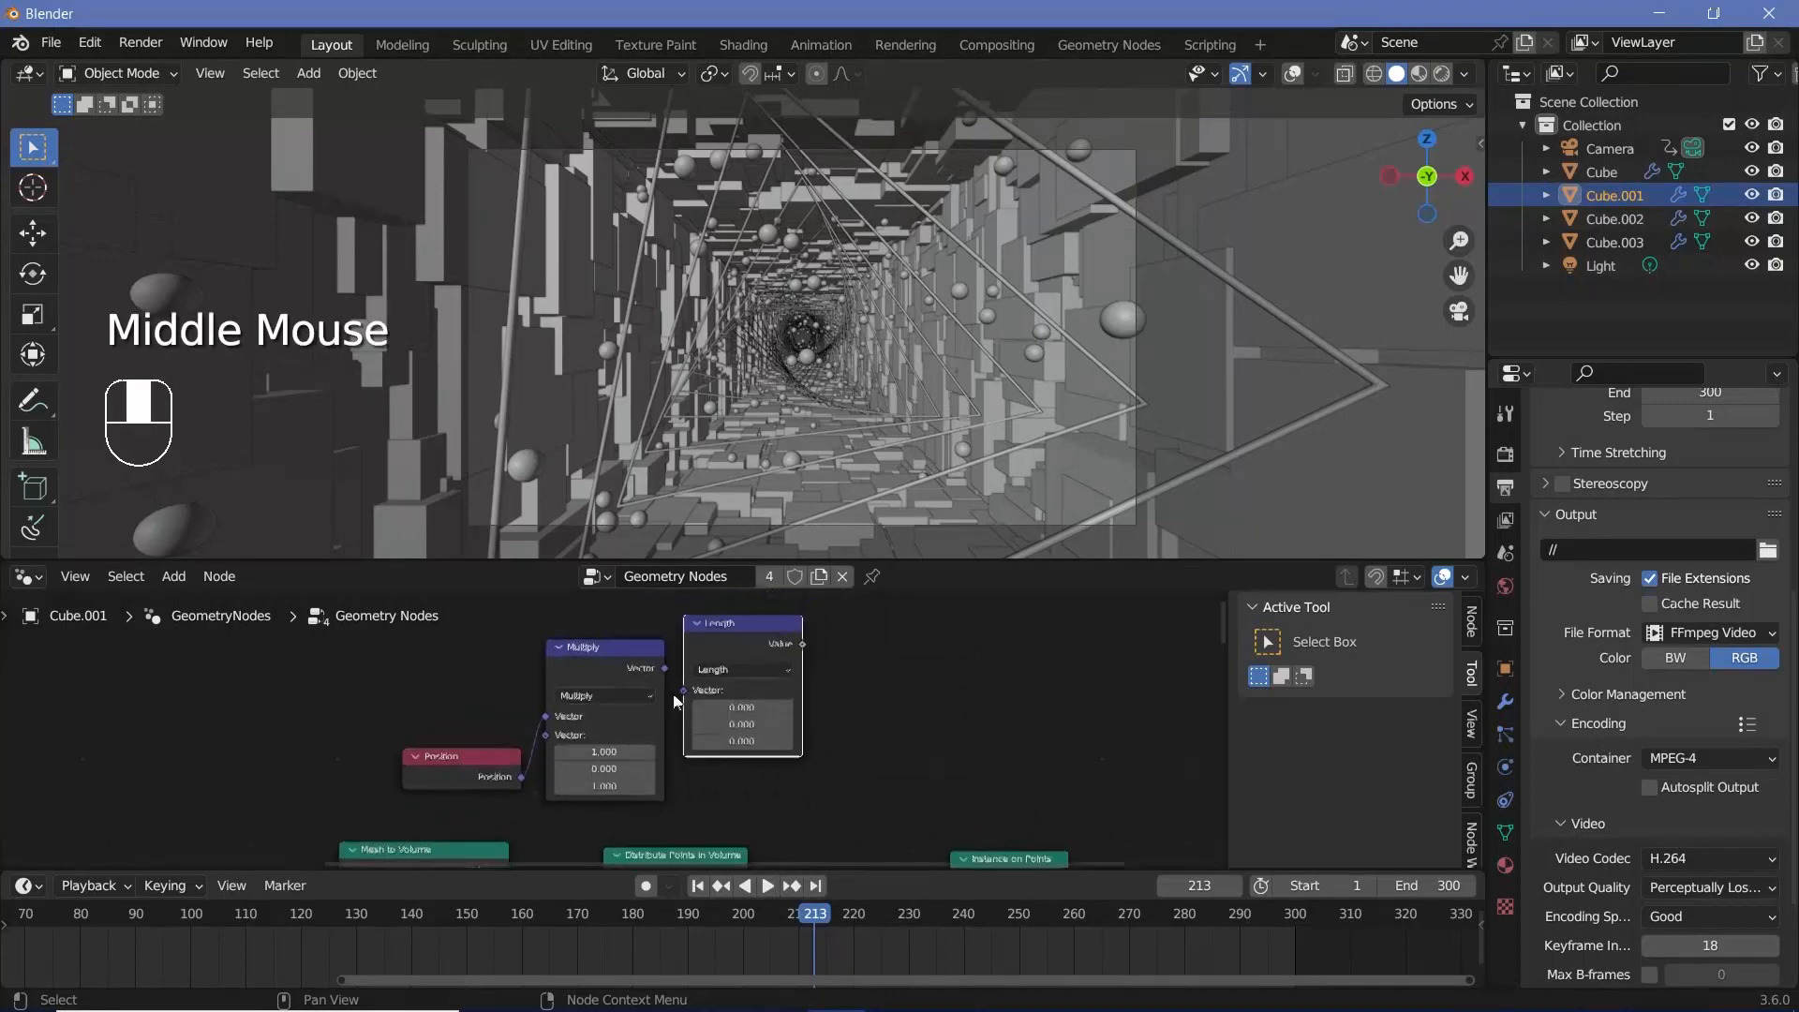
double_click(759, 643)
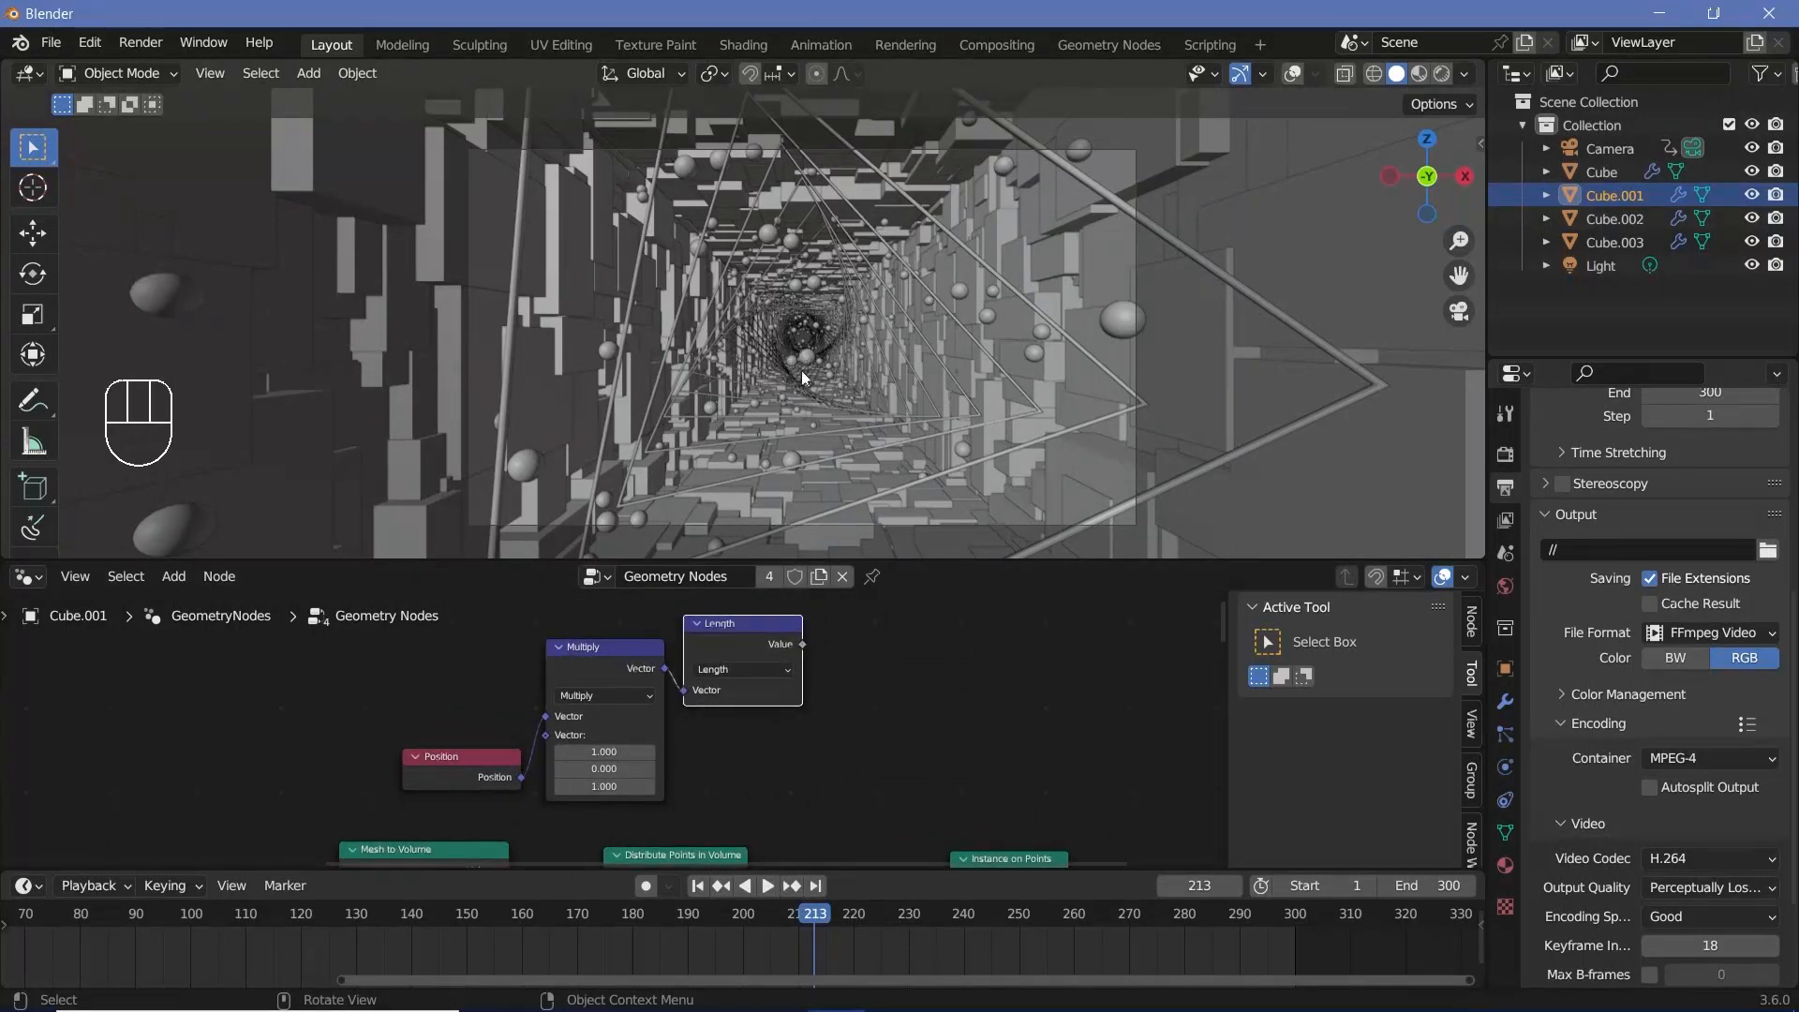
Add a Compare node fed by the Length value in A, set to Less Than with B at 0.1.
key(shift+a)
text(compare)
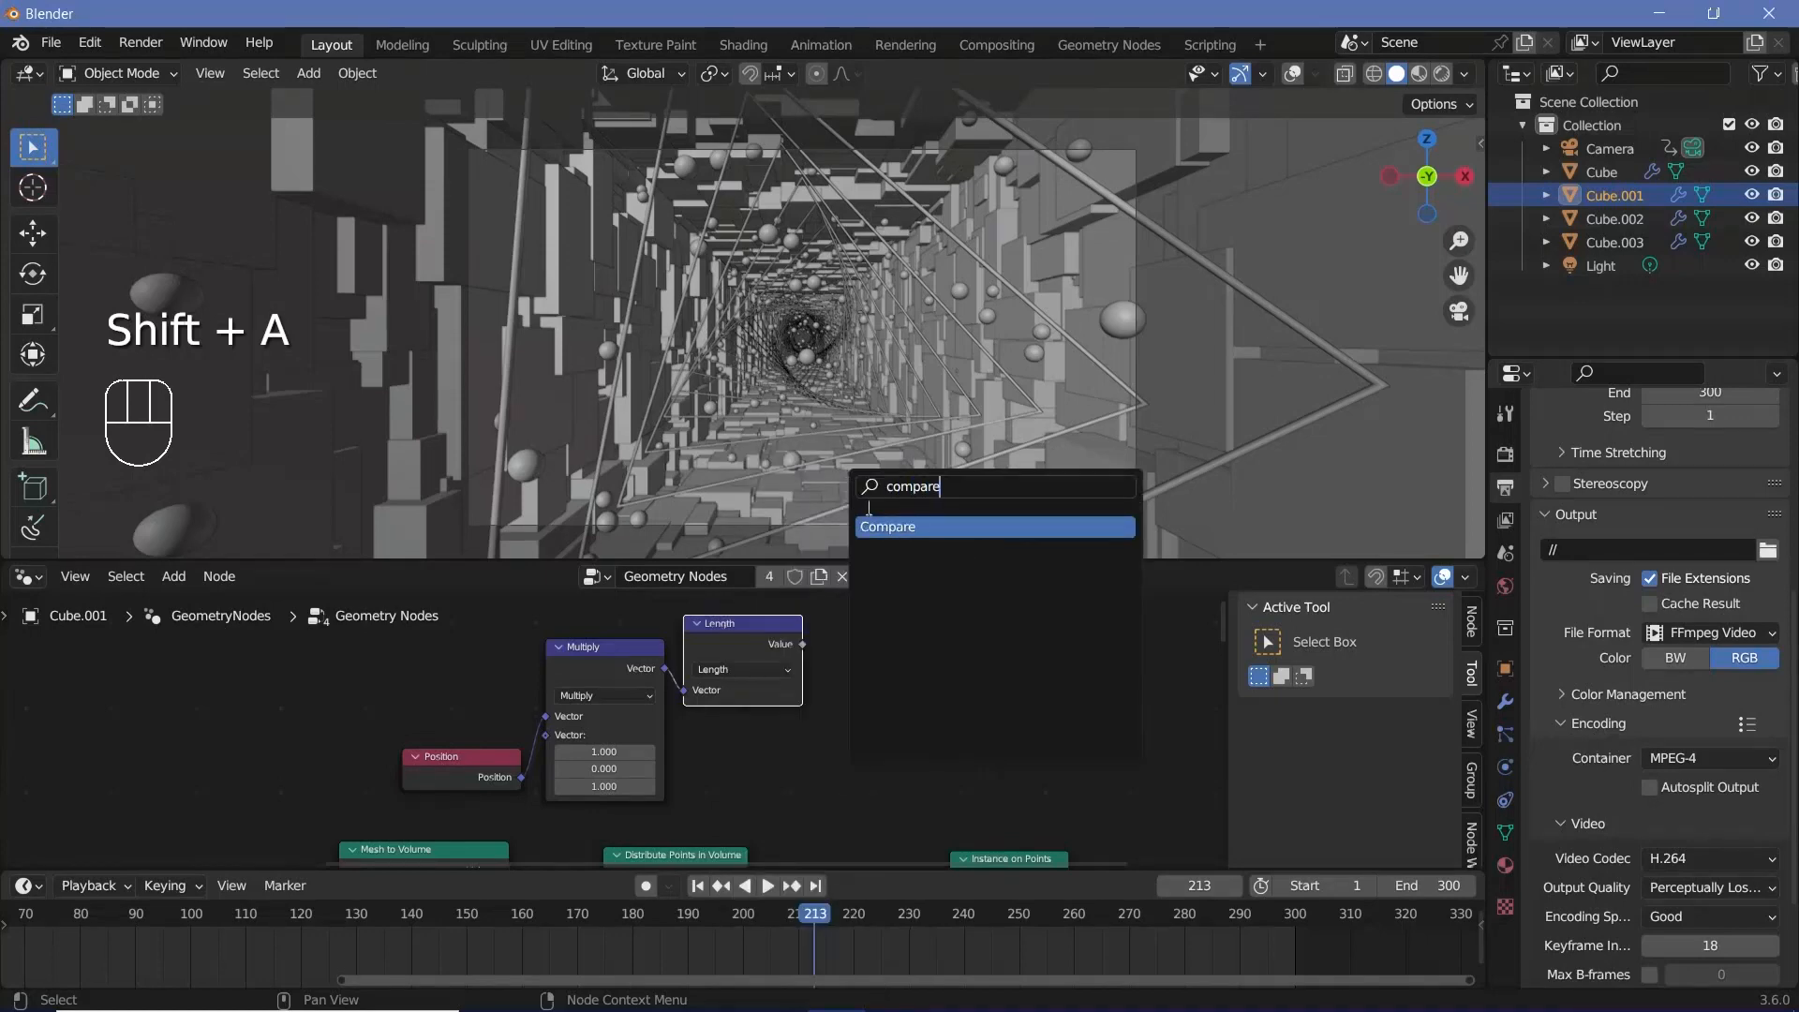
key(Return)
drag(803, 645, 831, 688)
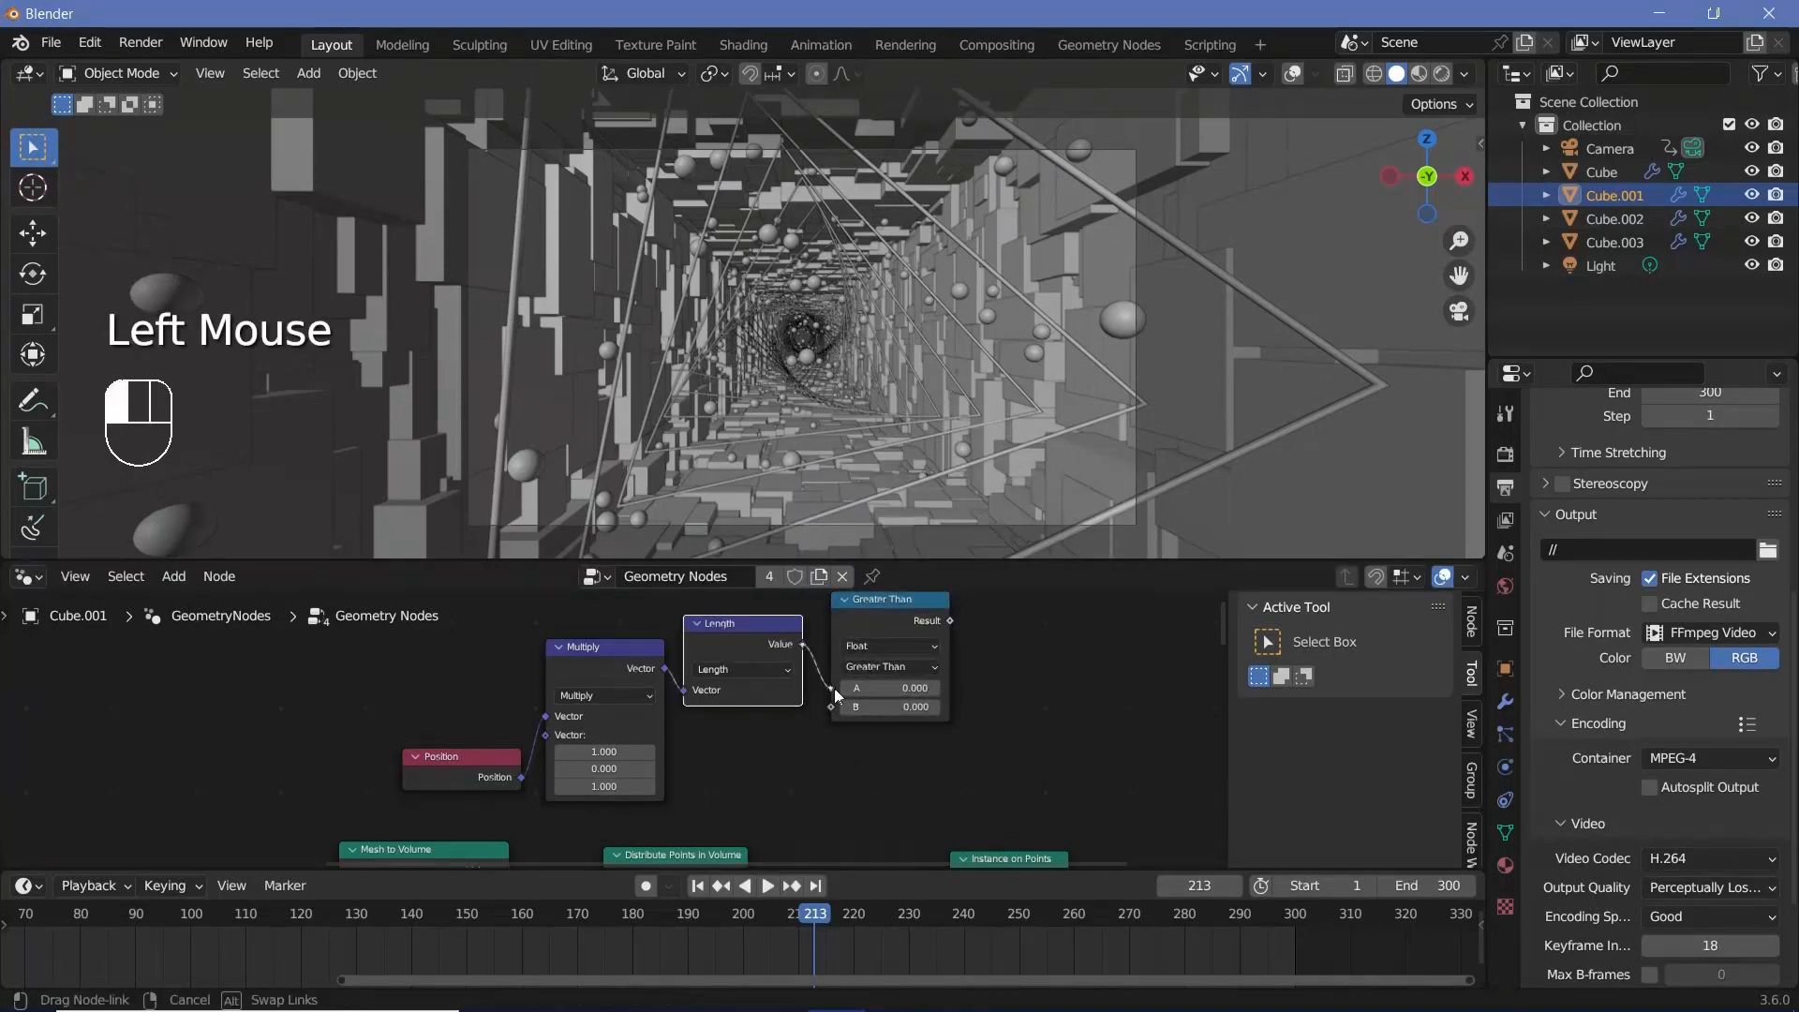
click(858, 667)
click(876, 698)
click(881, 708)
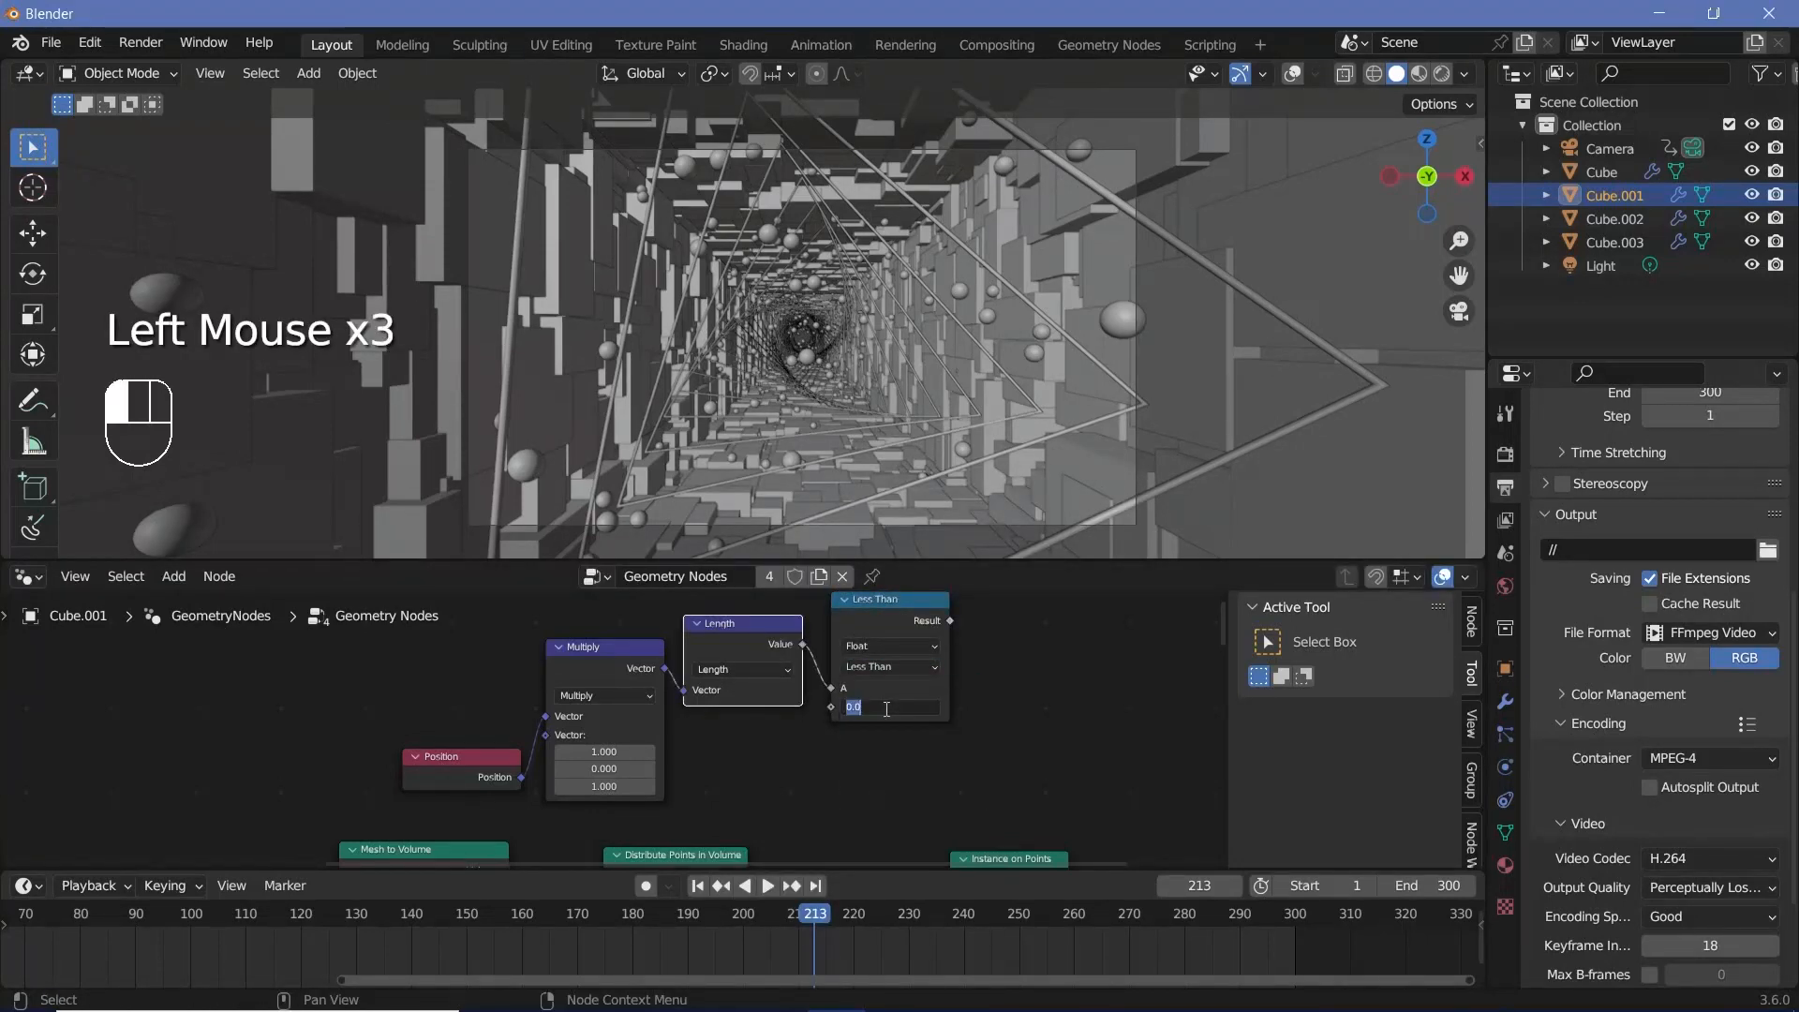
text(0.1)
key(Return)
Move the spheres' Instance on Points node farther from Distribute Points in Volume to make room between them.
ctrl+middle_drag(1001, 689, 1028, 719)
middle_drag(1028, 719, 928, 607)
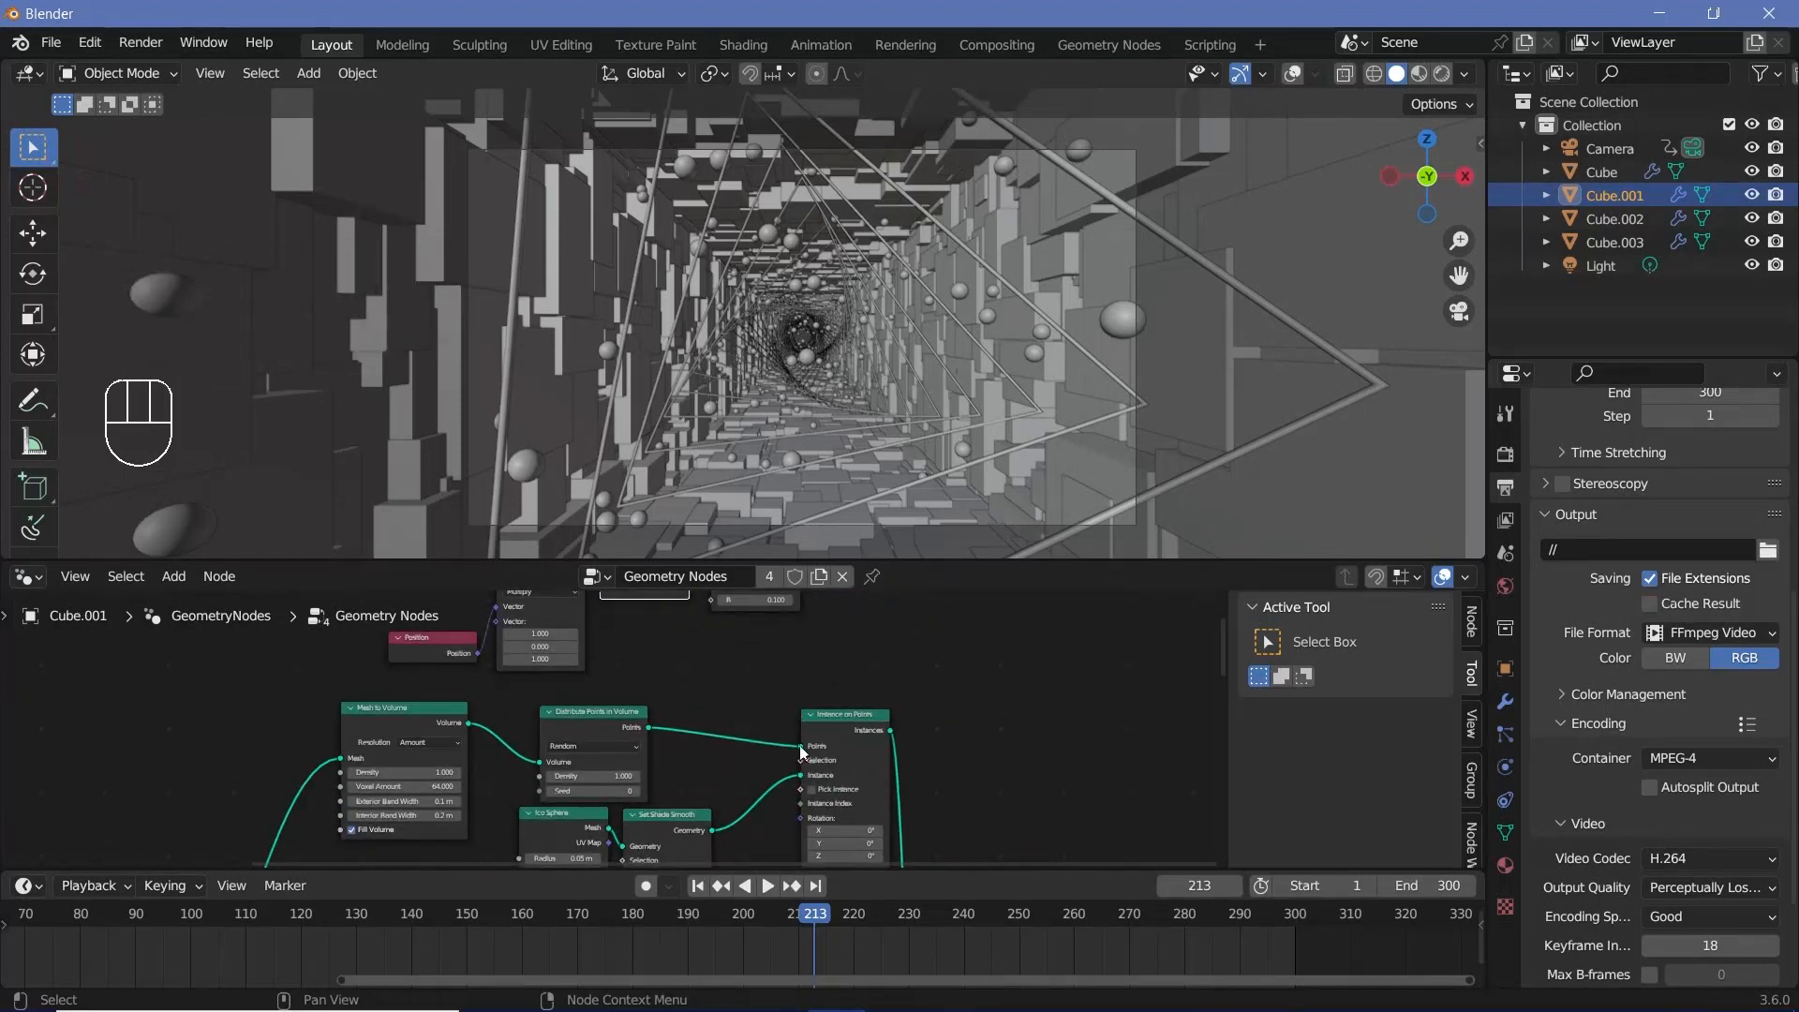
ctrl+middle_drag(849, 733, 848, 810)
middle_drag(848, 810, 885, 746)
middle_drag(754, 806, 767, 596)
drag(711, 727, 868, 821)
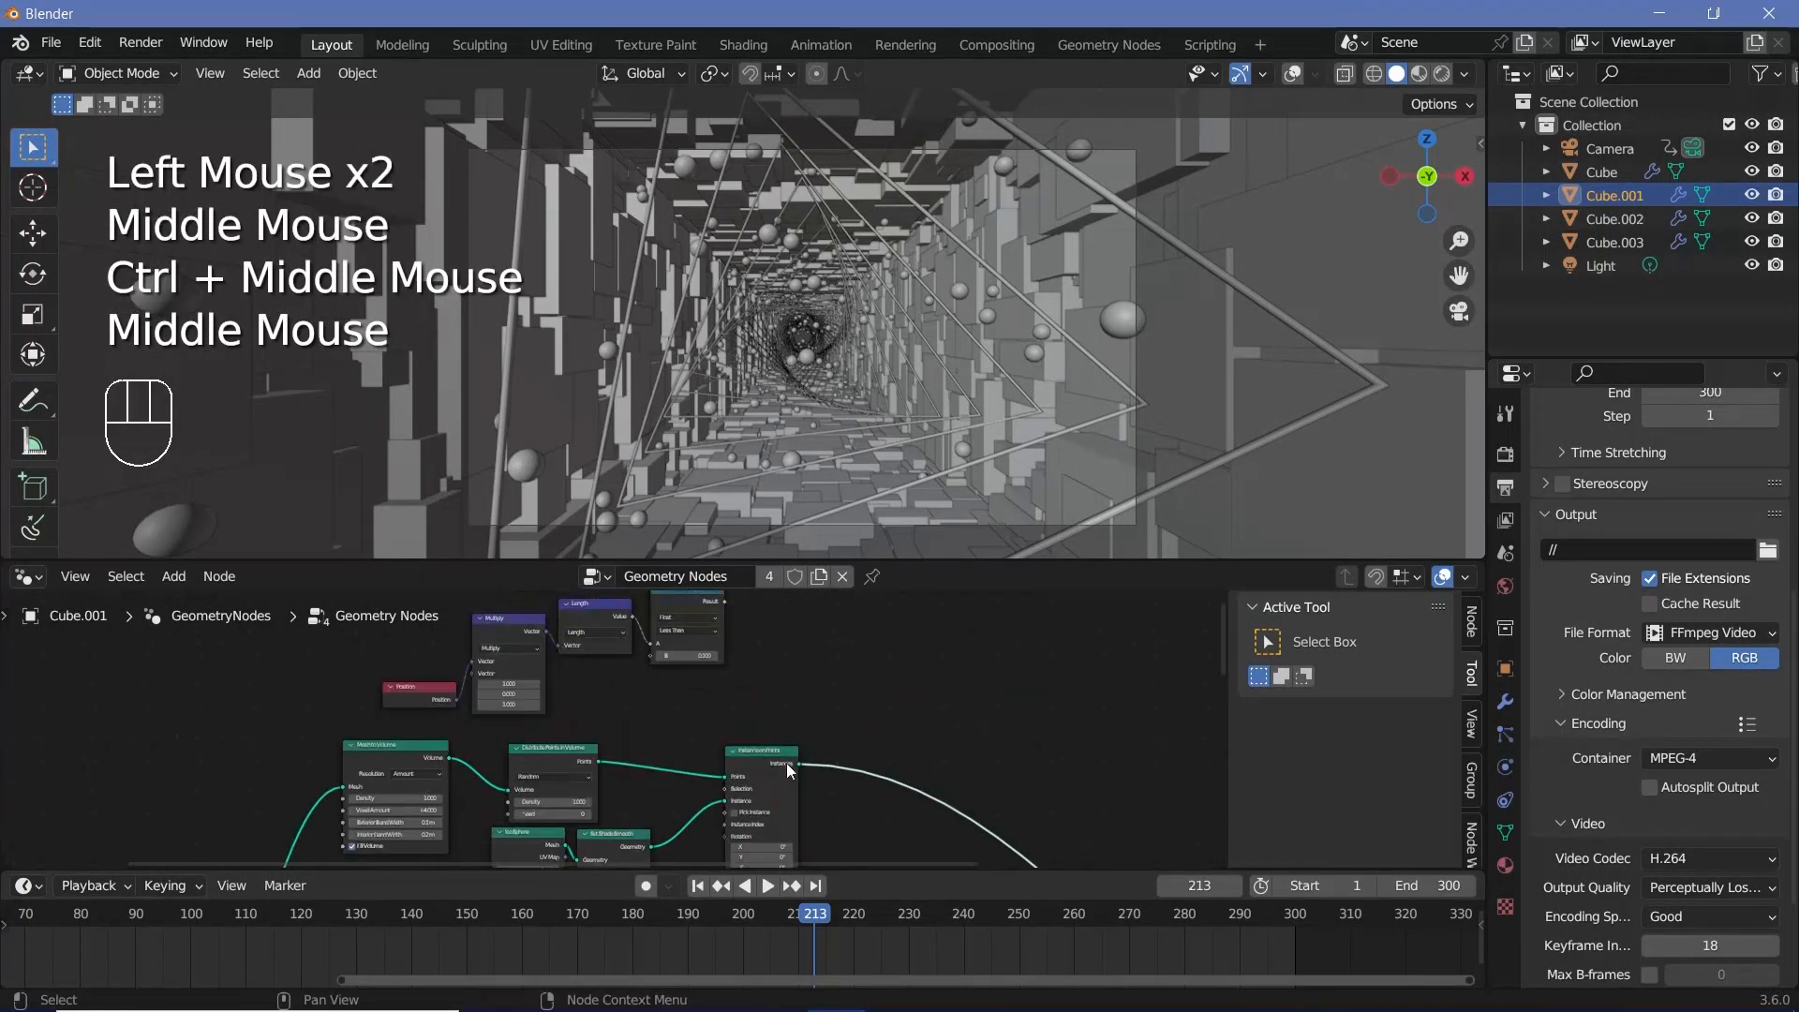
drag(788, 764, 946, 730)
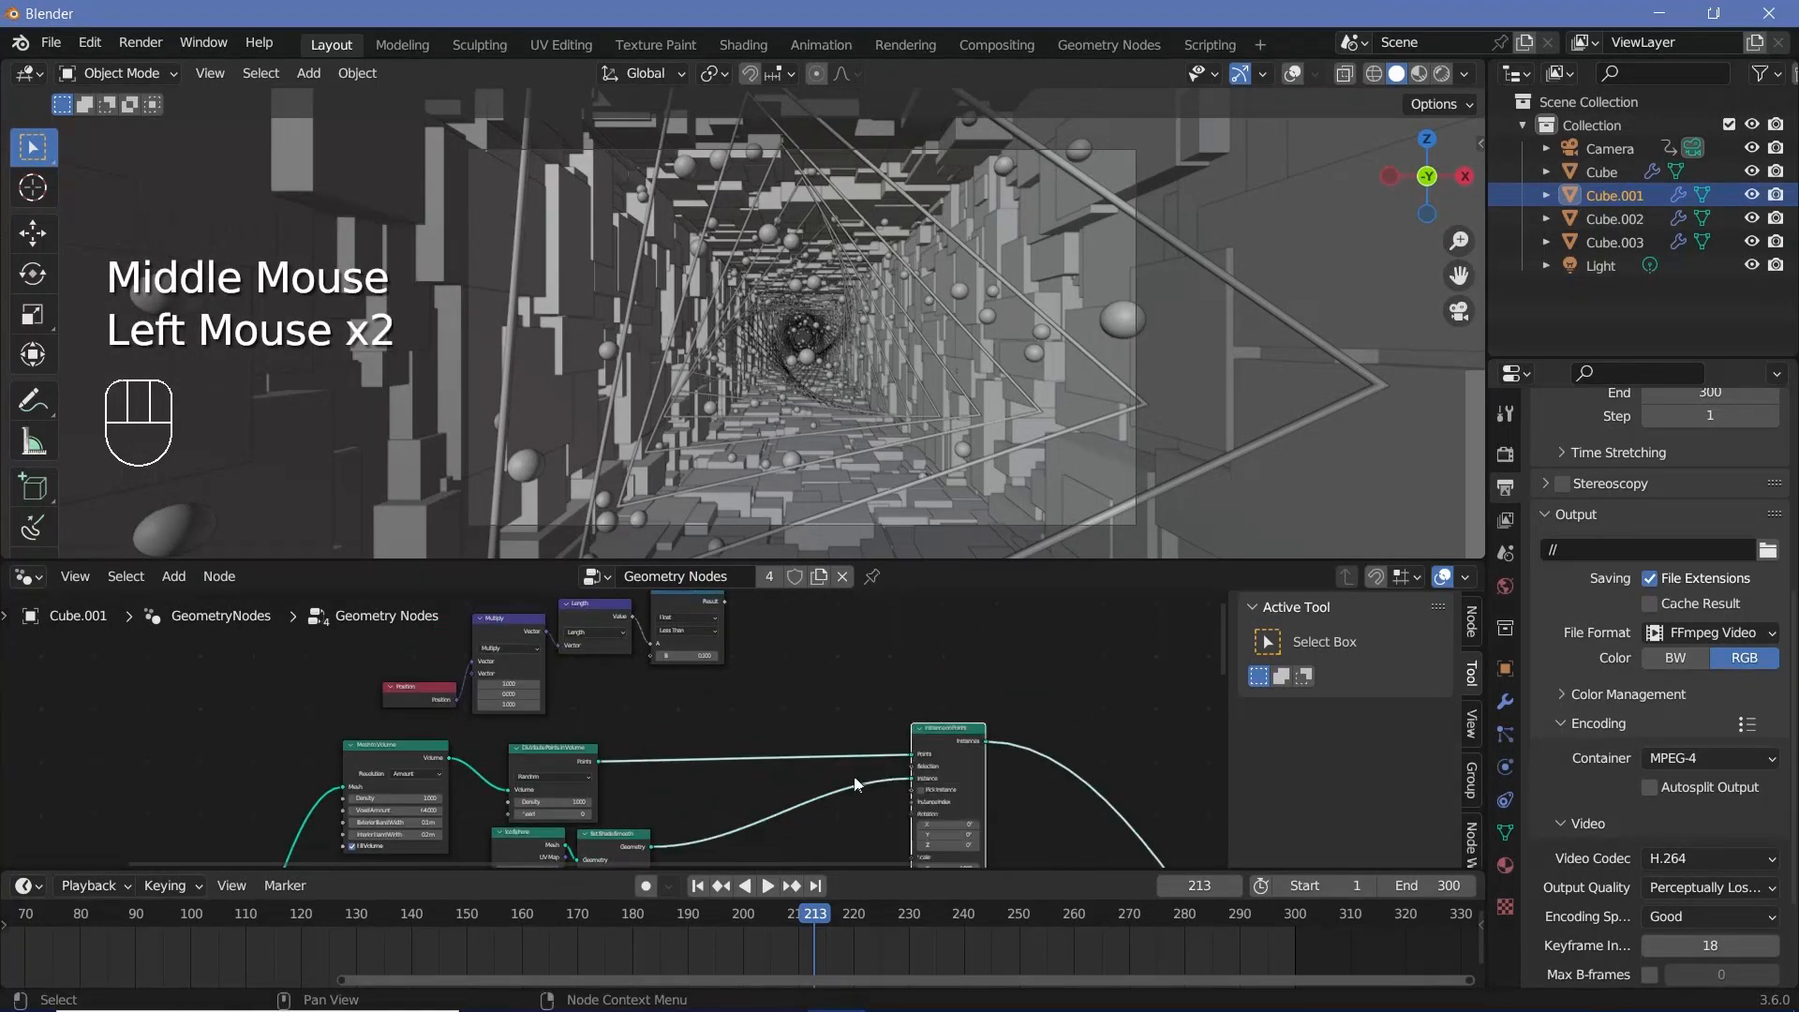
Insert a Delete Geometry node between Distribute Points in Volume and Instance on Points.
ctrl+middle_drag(855, 780, 849, 679)
key(shift+a)
click(790, 493)
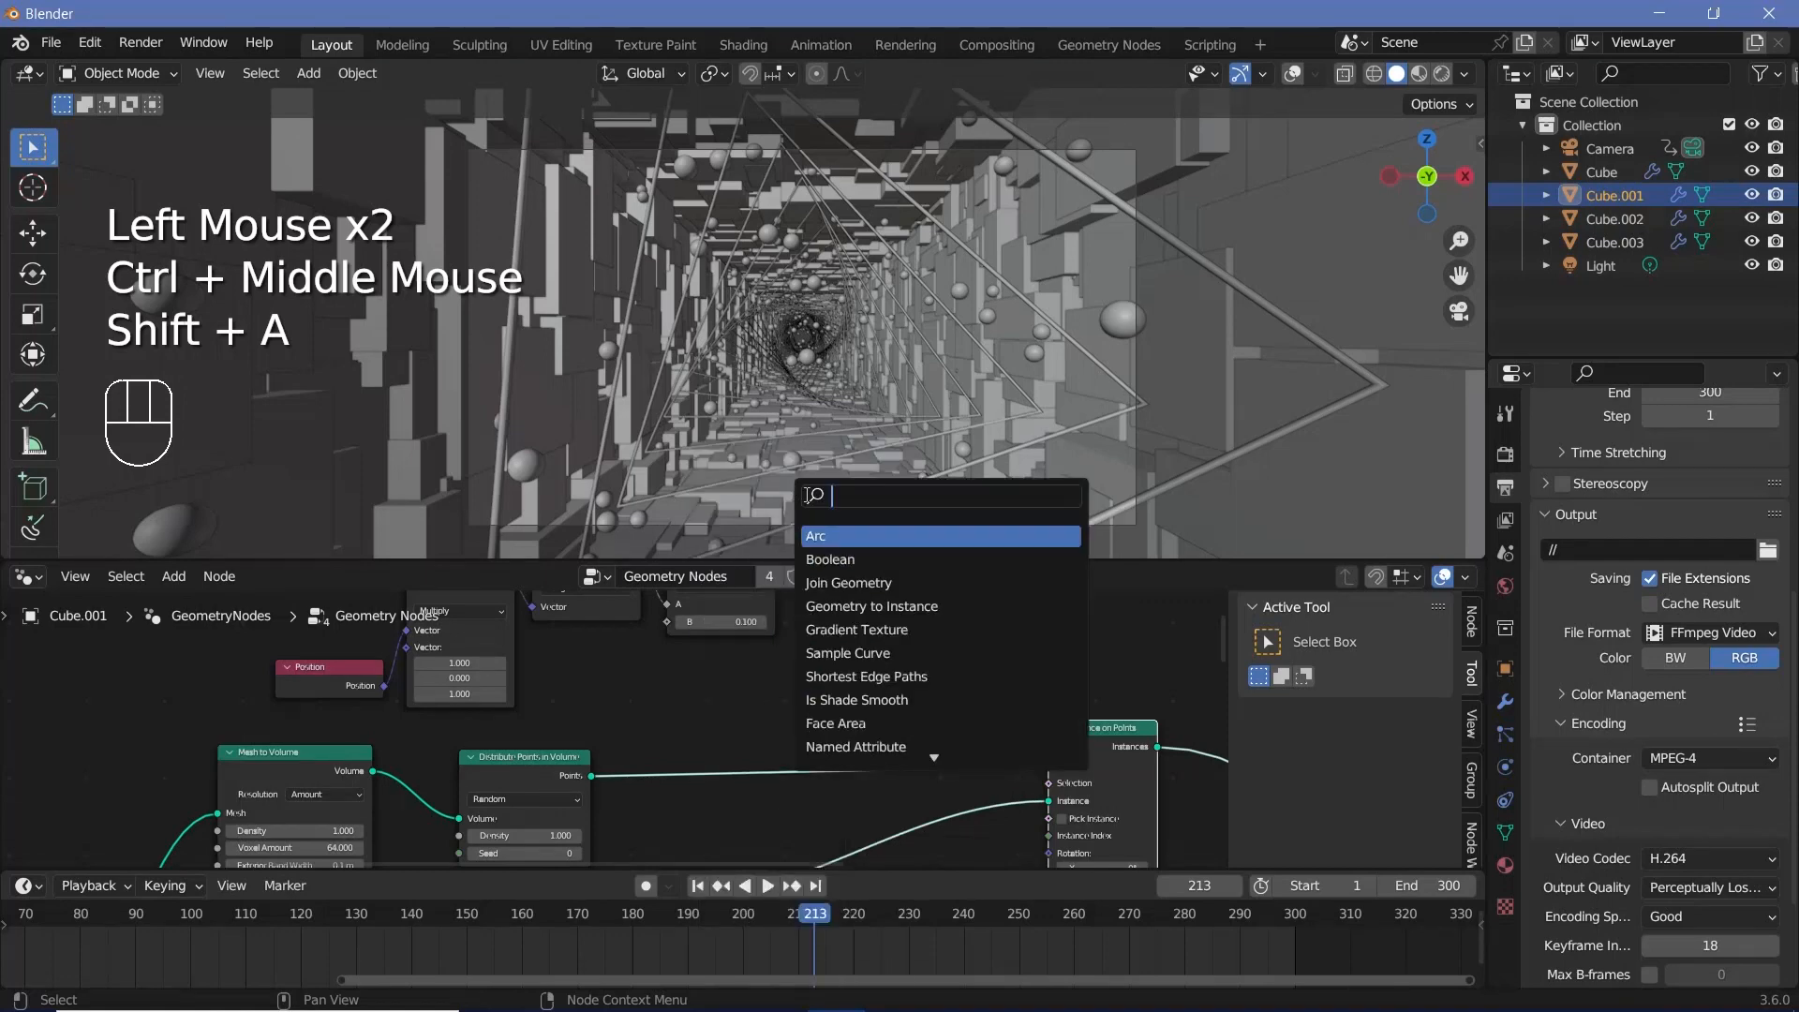
text(delete)
key(Return)
click(875, 718)
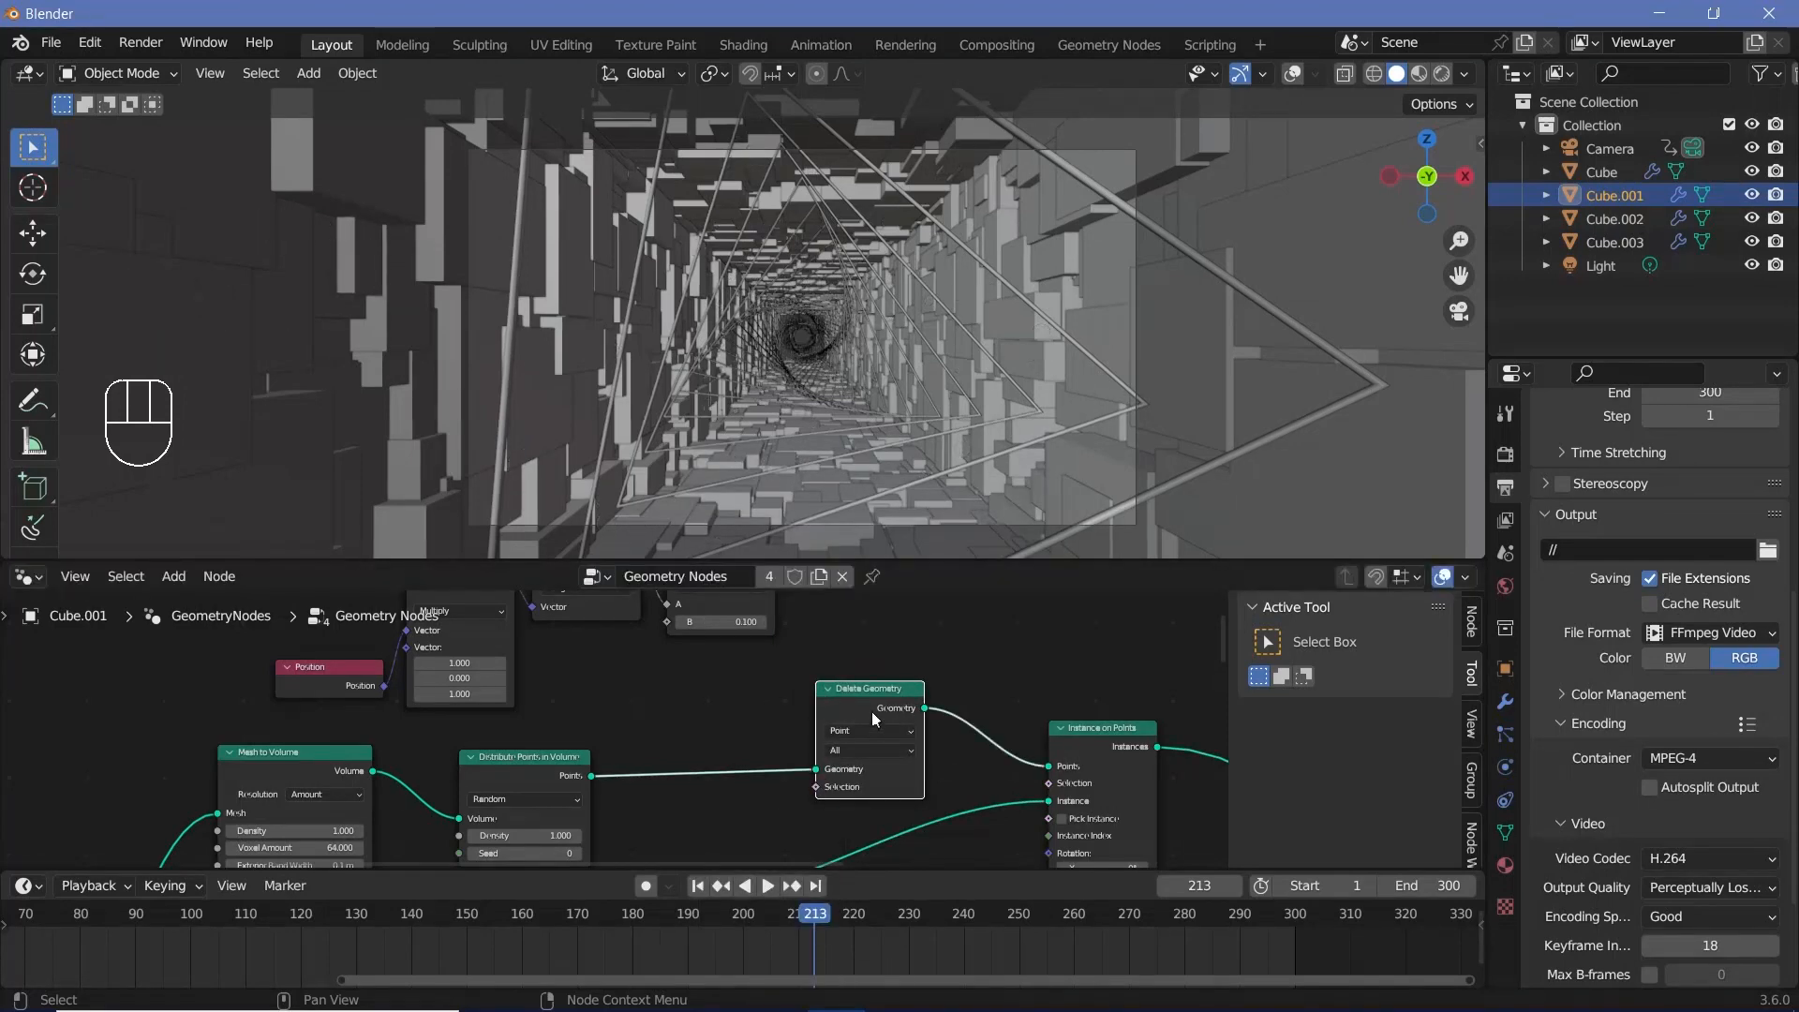
Connect the Less Than result to the Delete Geometry selection and briefly play the animation to check the spheres.
ctrl+middle_drag(875, 718, 954, 734)
middle_drag(954, 733, 920, 815)
drag(751, 662, 832, 795)
key(space)
key(space)
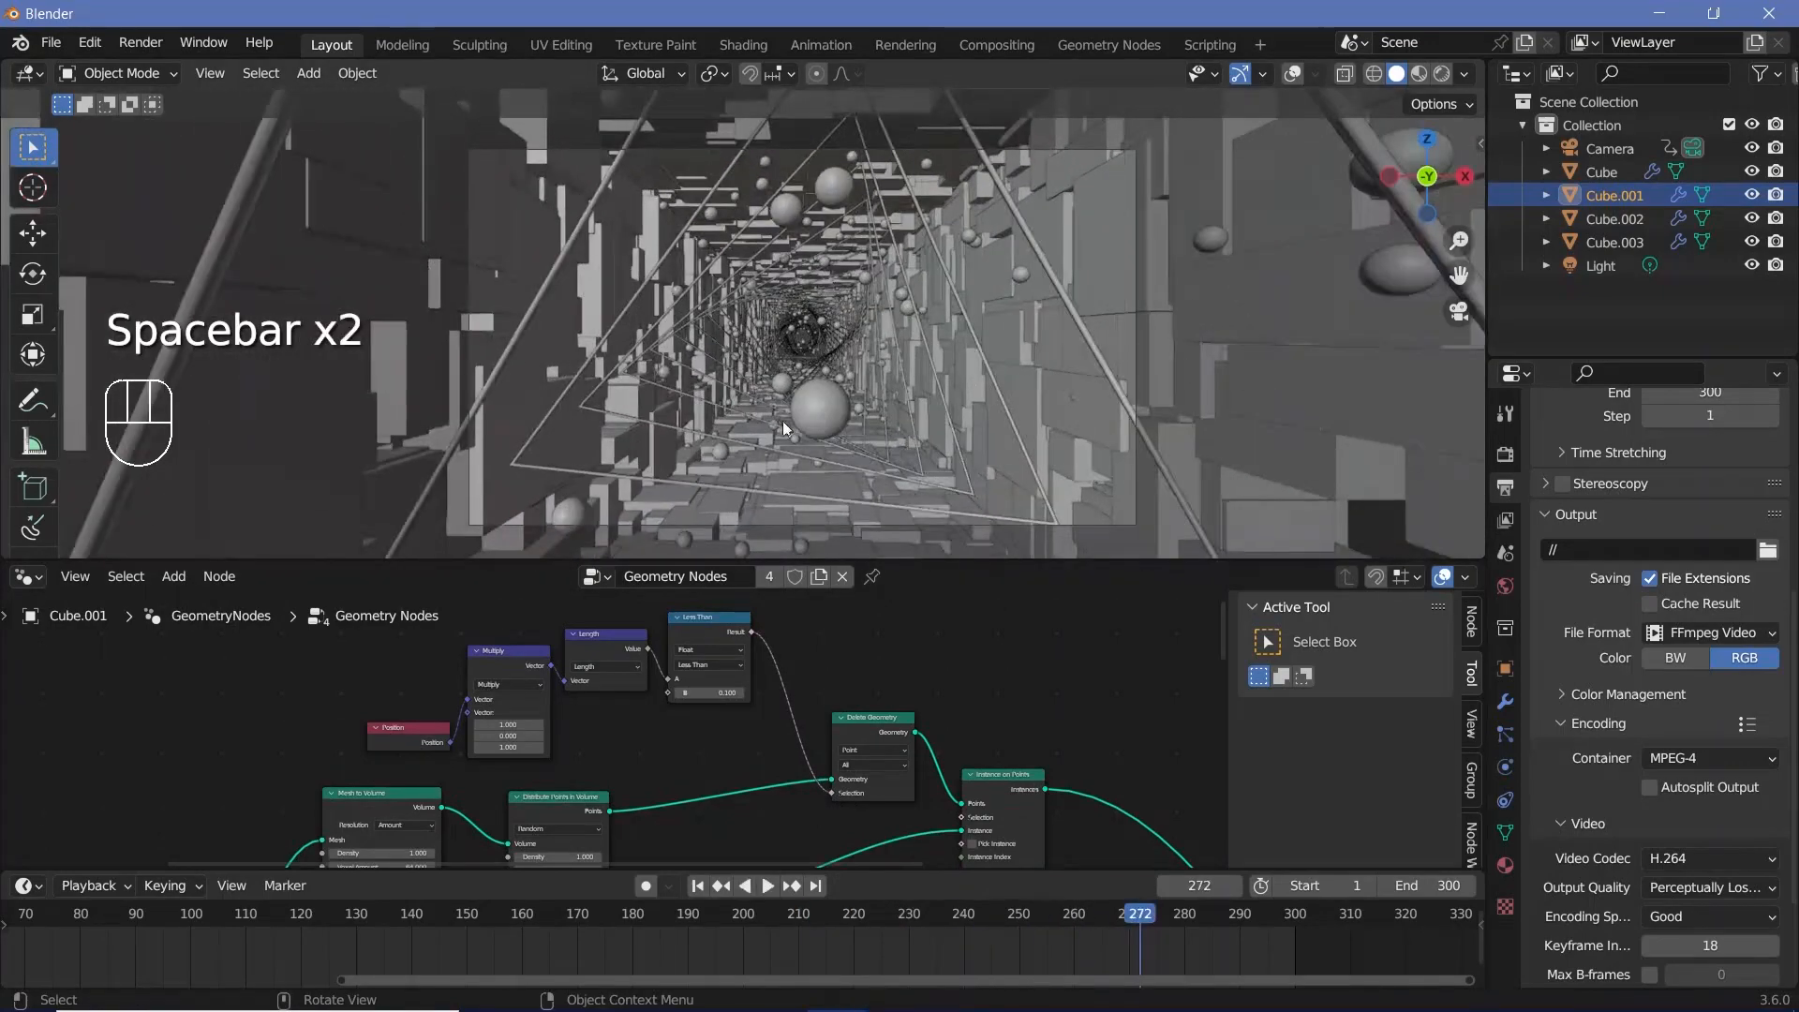
Set the Less Than node's B threshold to 0.2 and play the animation to check the cleared path.
middle_drag(657, 712, 792, 708)
mouse_move(815, 715)
shift+mouse_down()
mouse_move(933, 715)
mouse_move(731, 715)
mouse_move(838, 715)
shift+mouse_up()
click(838, 715)
text(0.22)
key(Return)
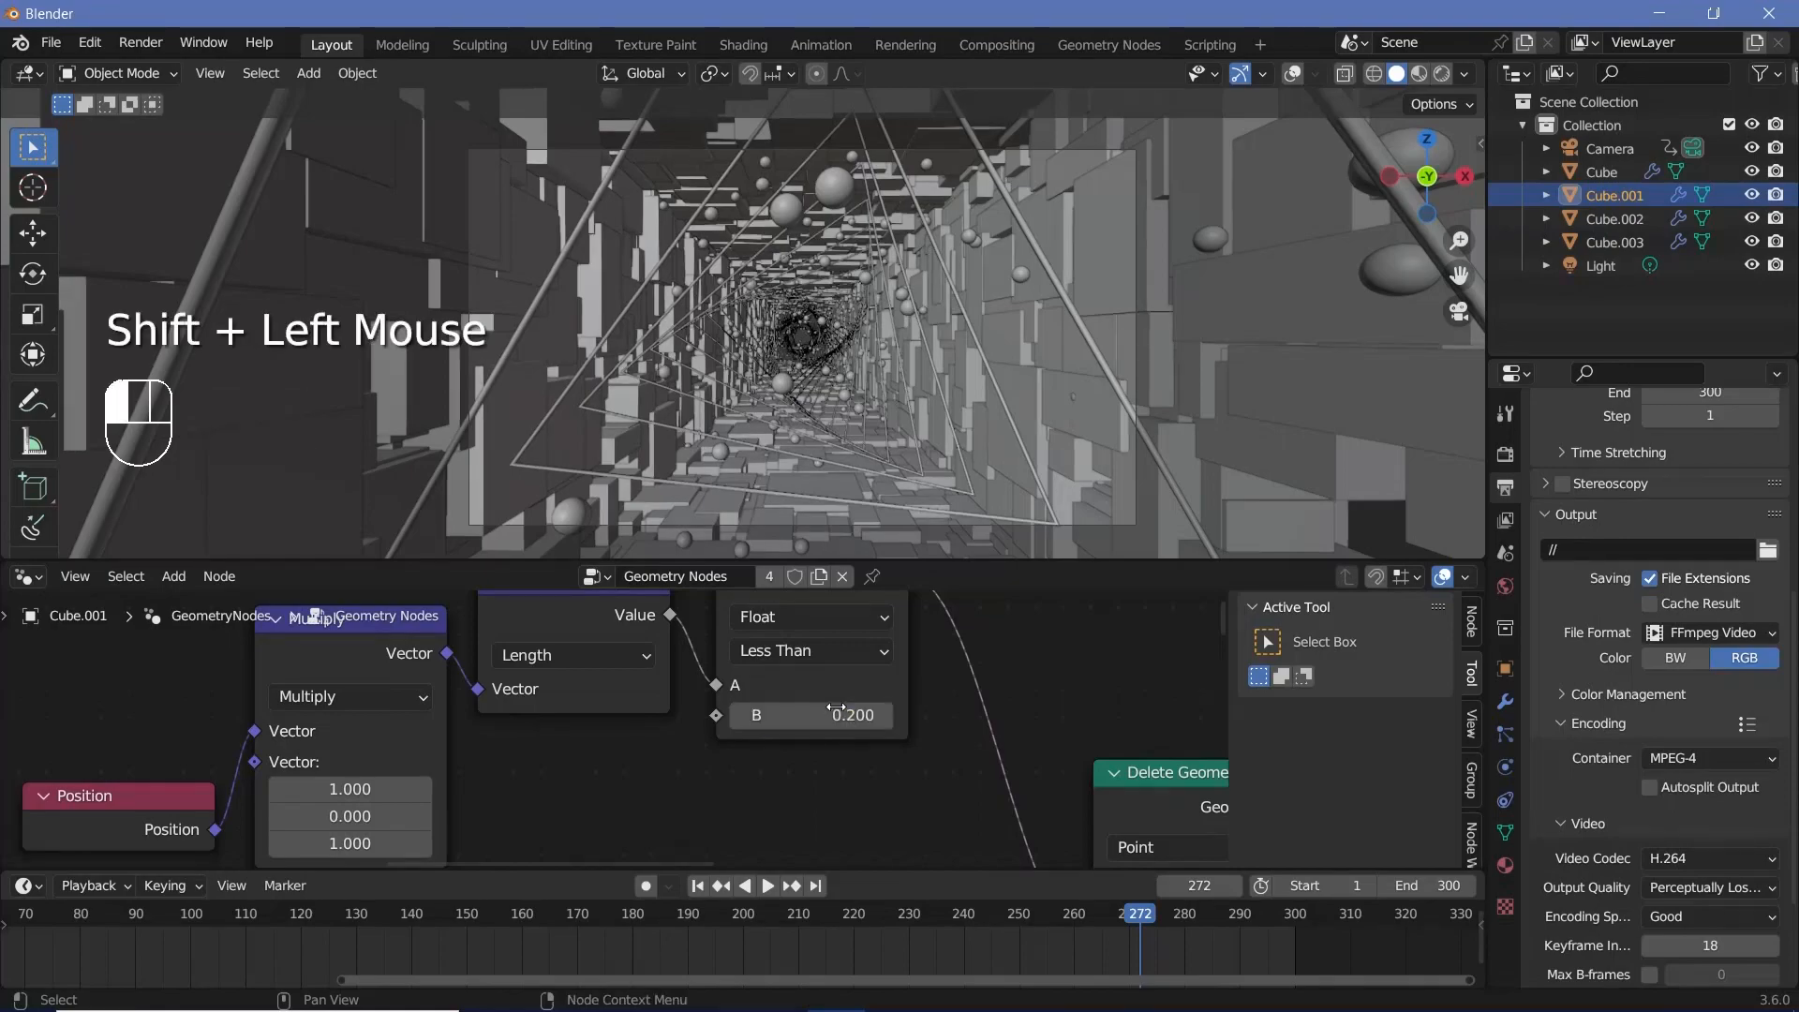
key(space)
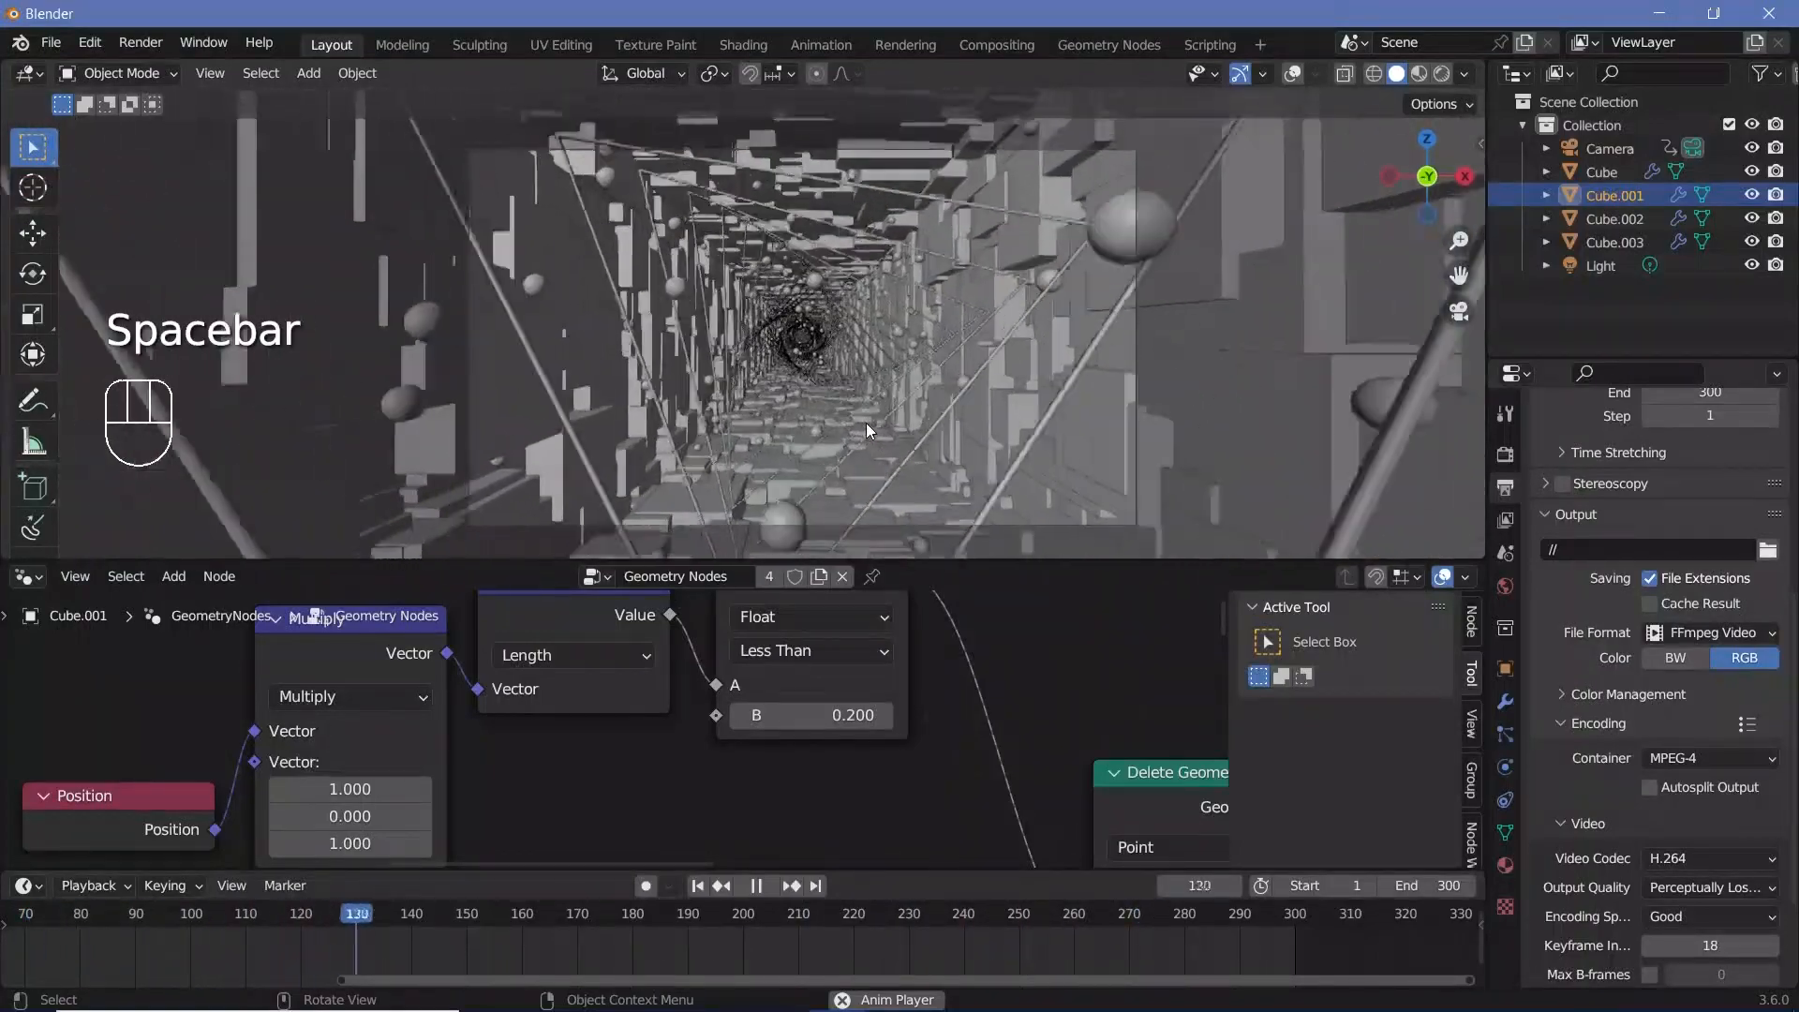
key(space)
Set the Count to 21 on the Resample Curve node that spaces the triangle frames.
click(711, 312)
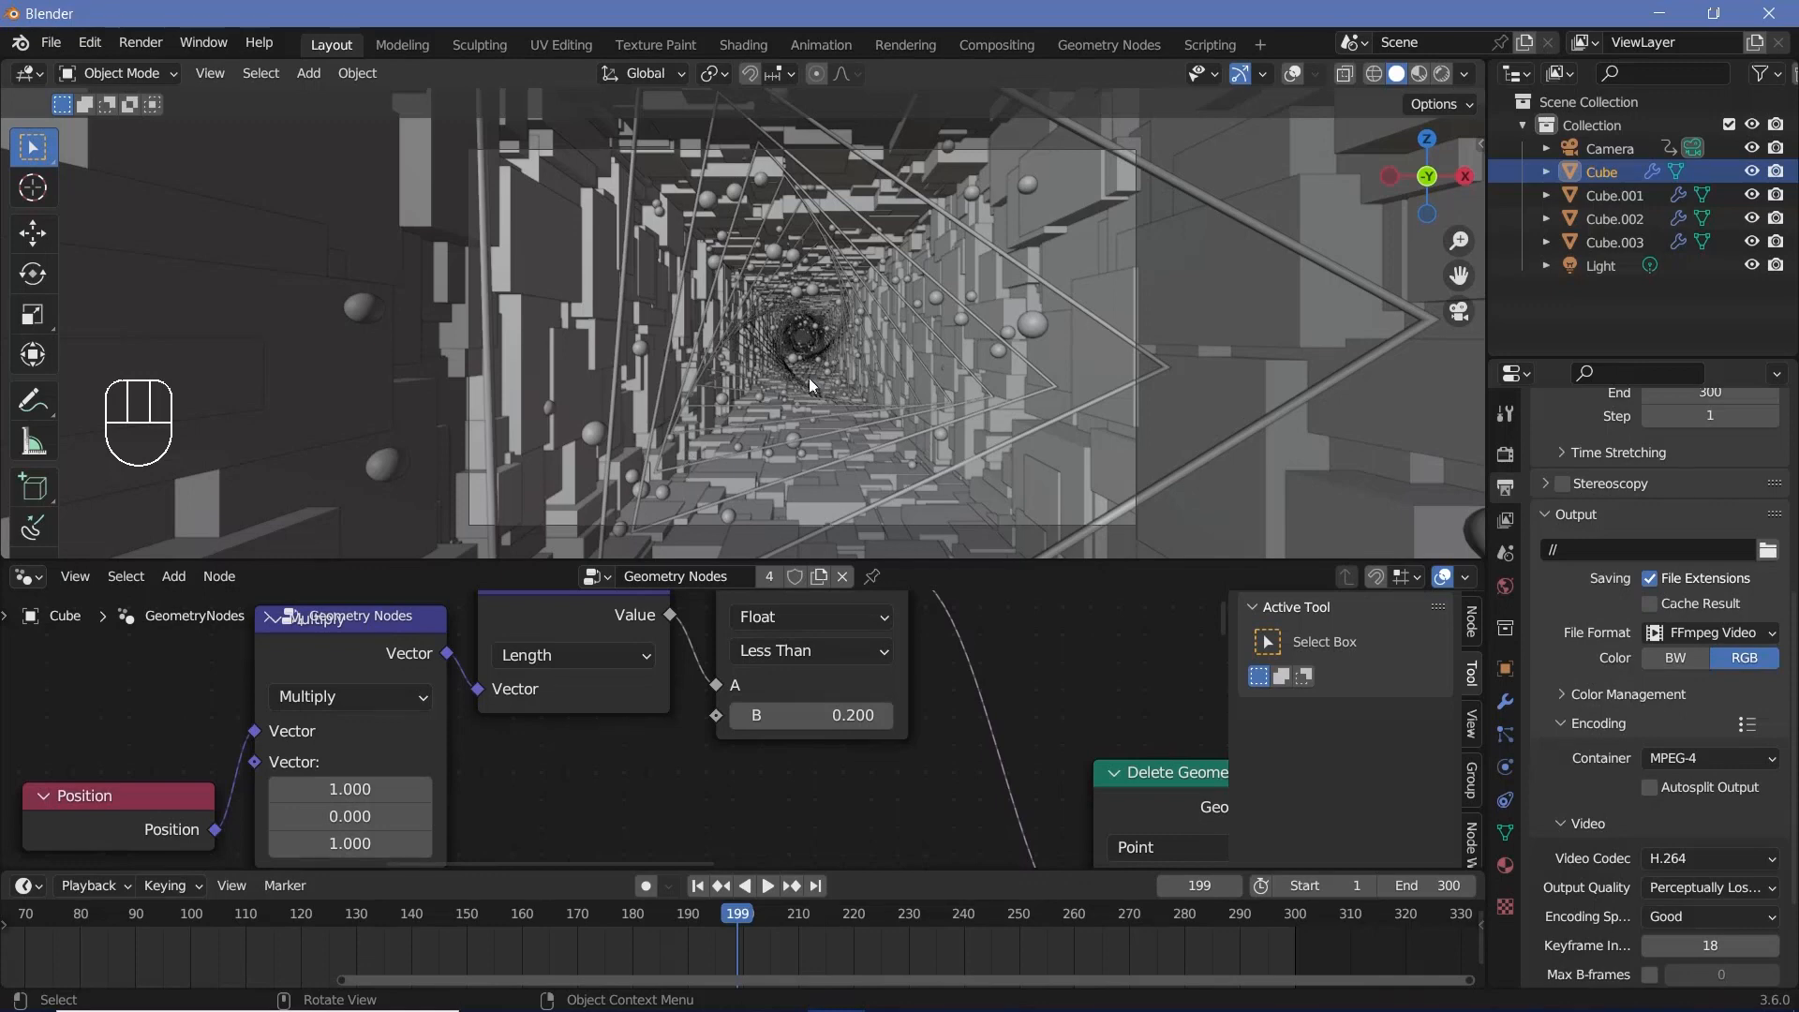
ctrl+middle_drag(806, 670, 787, 757)
middle_drag(786, 761, 950, 868)
middle_drag(855, 724, 894, 500)
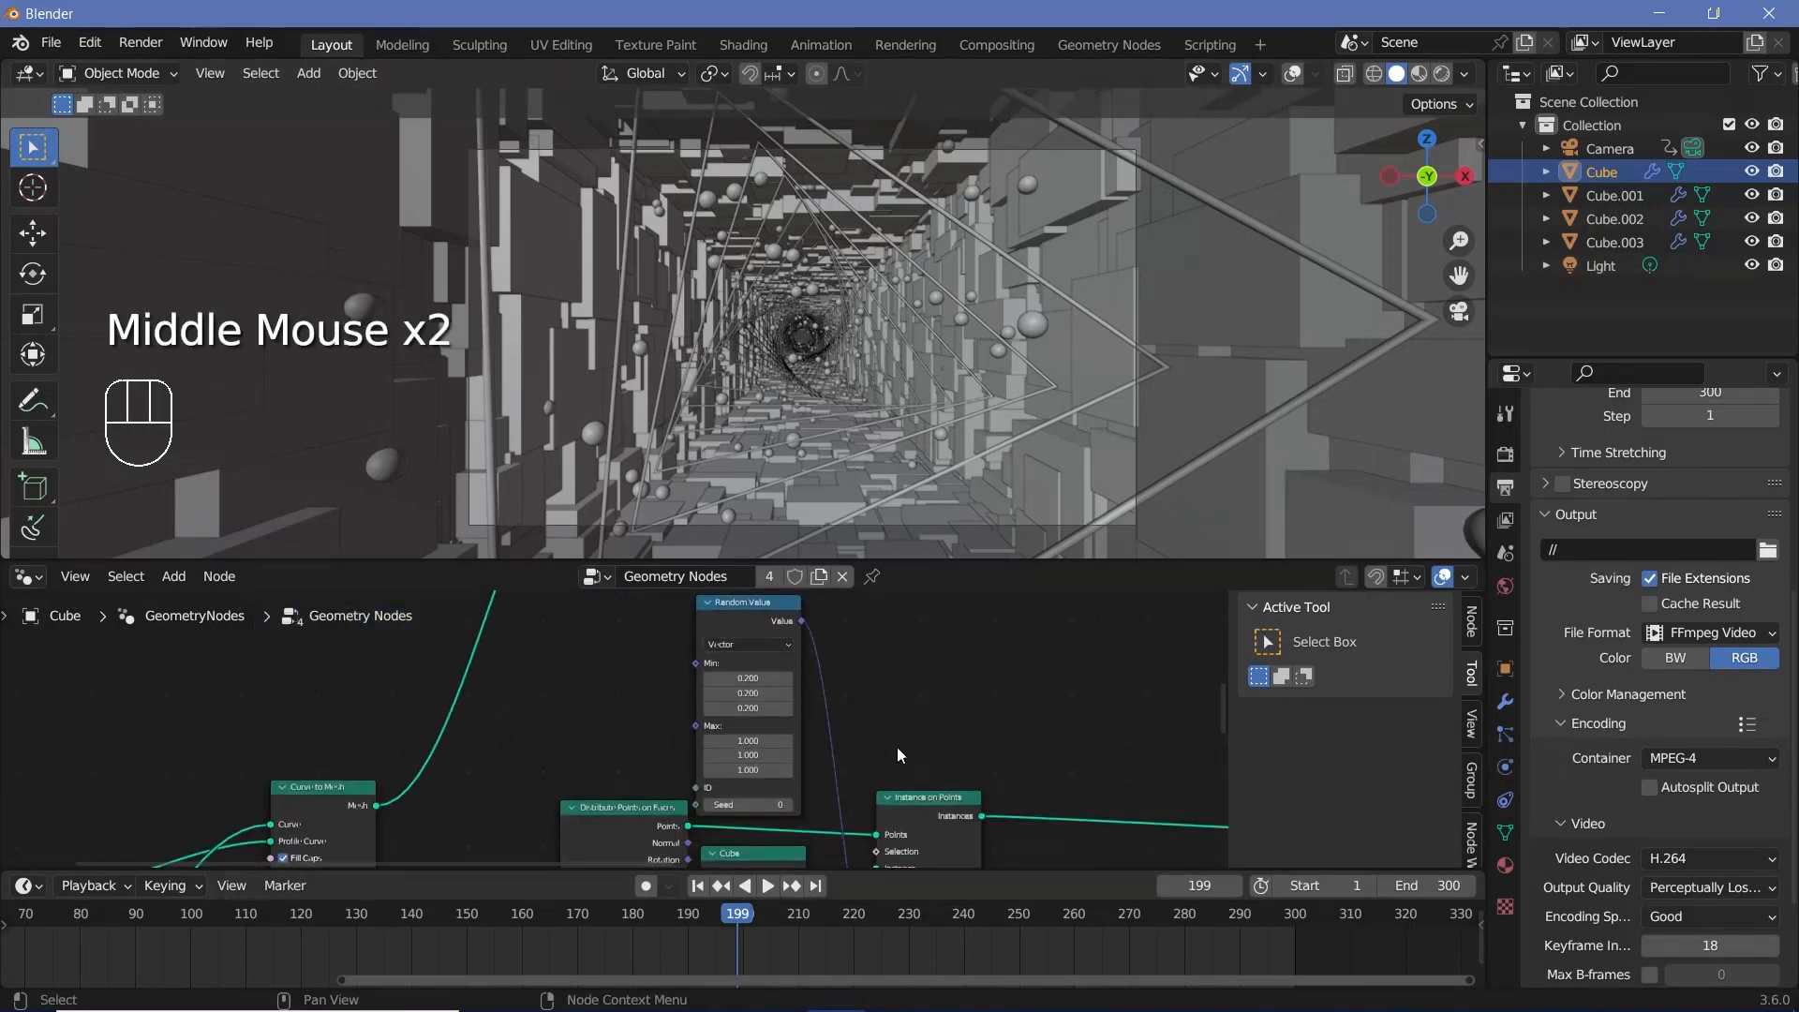
middle_drag(891, 600, 798, 811)
middle_drag(859, 749, 1223, 727)
middle_drag(614, 845, 738, 719)
ctrl+middle_drag(721, 785, 784, 705)
drag(795, 672, 913, 672)
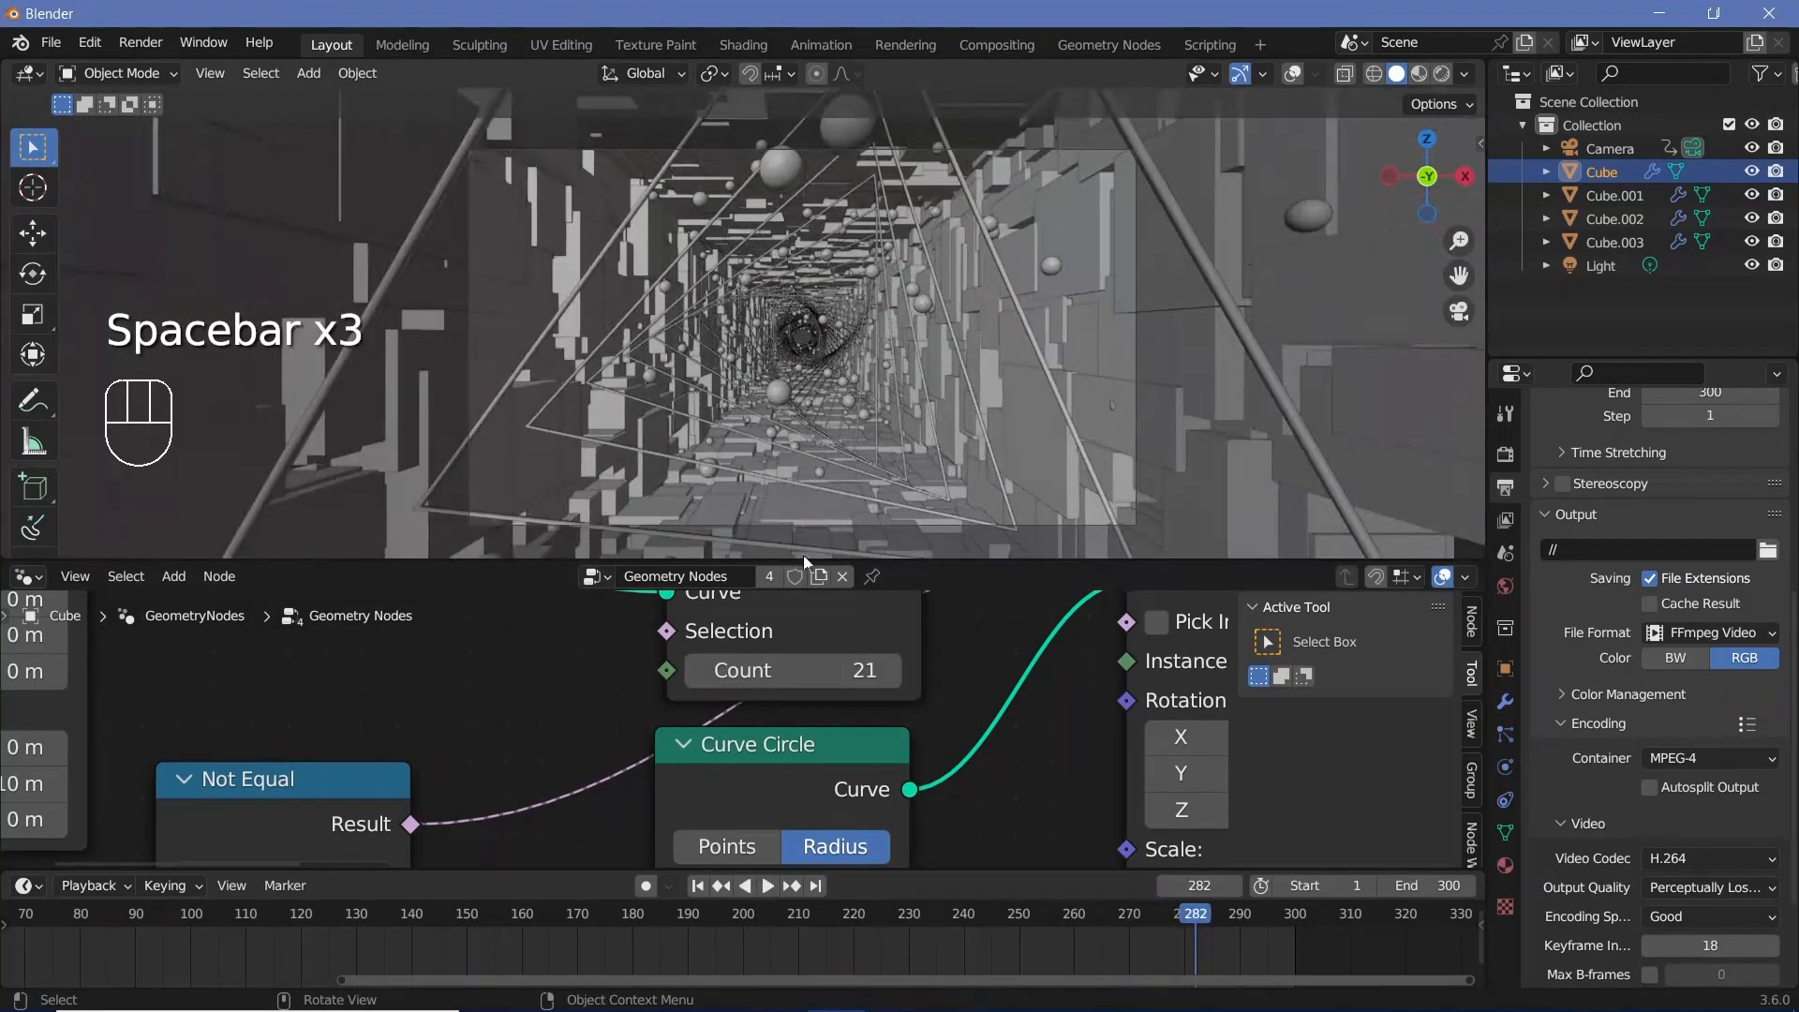
Return the triangle frames' Resample Curve count to 20.
click(832, 673)
text(20)
key(Return)
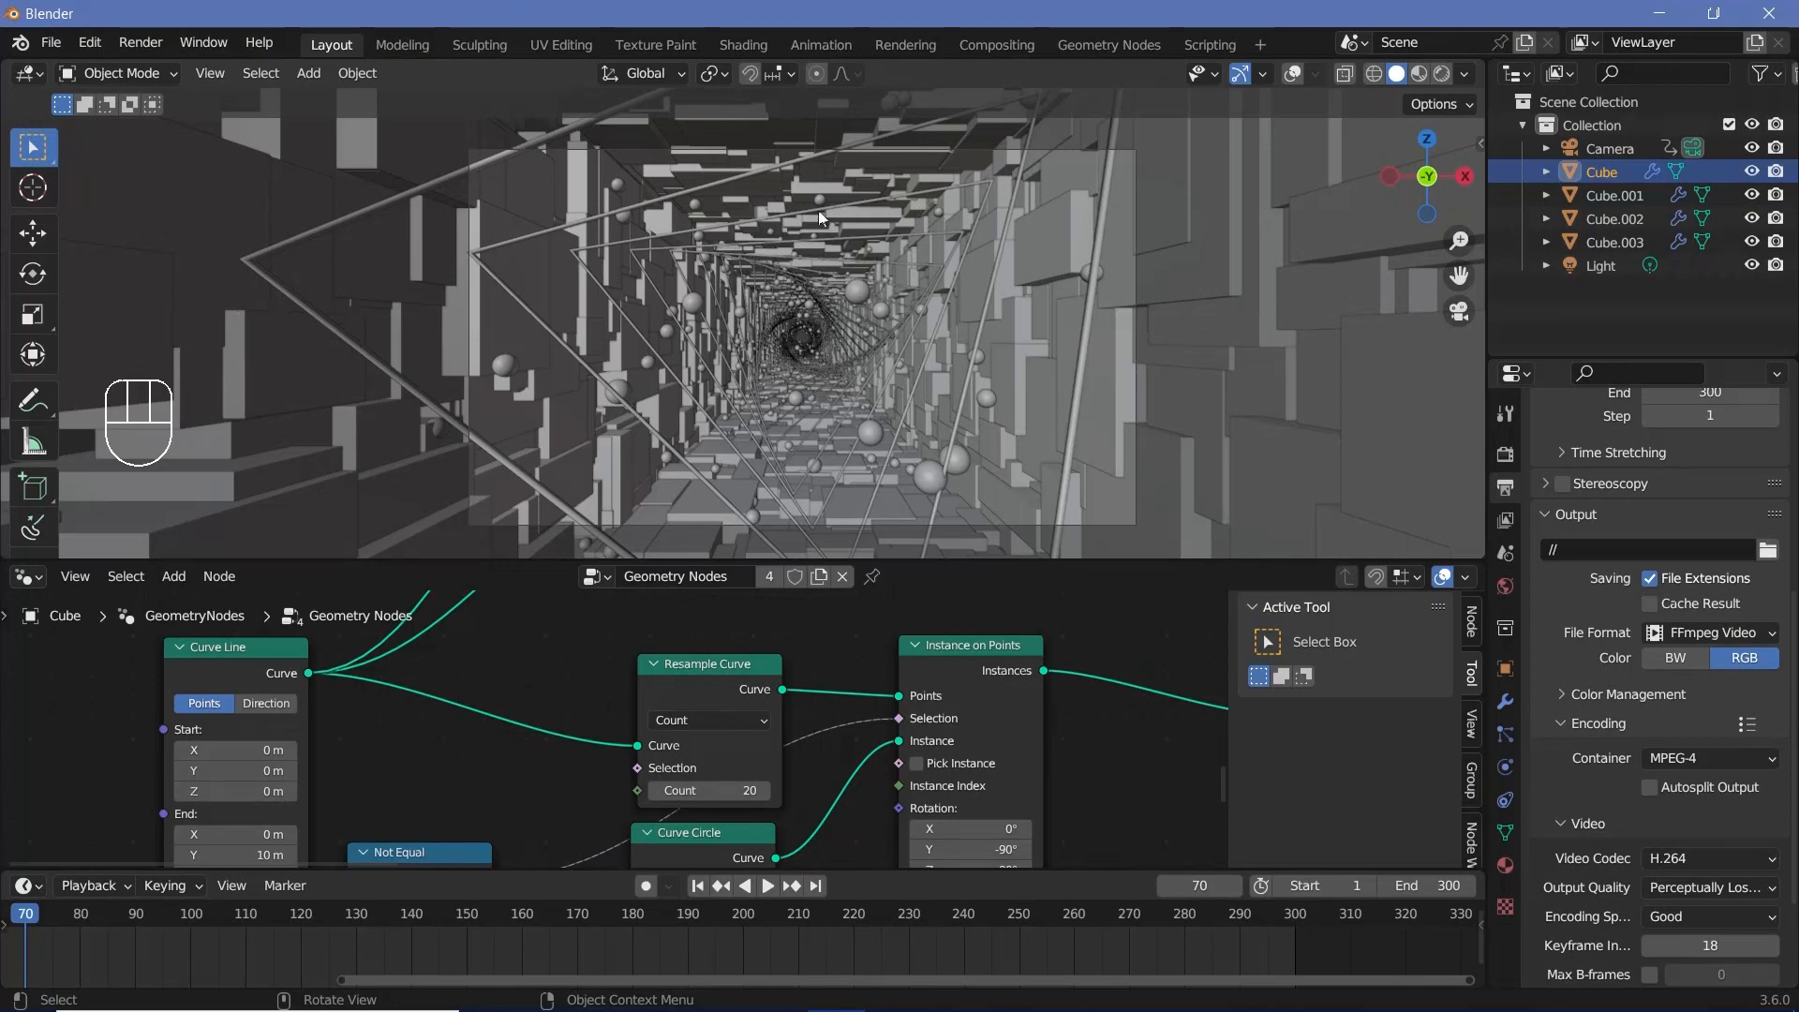
mouse_move(717, 685)
mouse_down()
mouse_move(690, 631)
mouse_move(706, 693)
mouse_move(706, 676)
mouse_up()
Raise the camera's Passepartout opacity to 1.000 in its viewport display settings.
click(1599, 146)
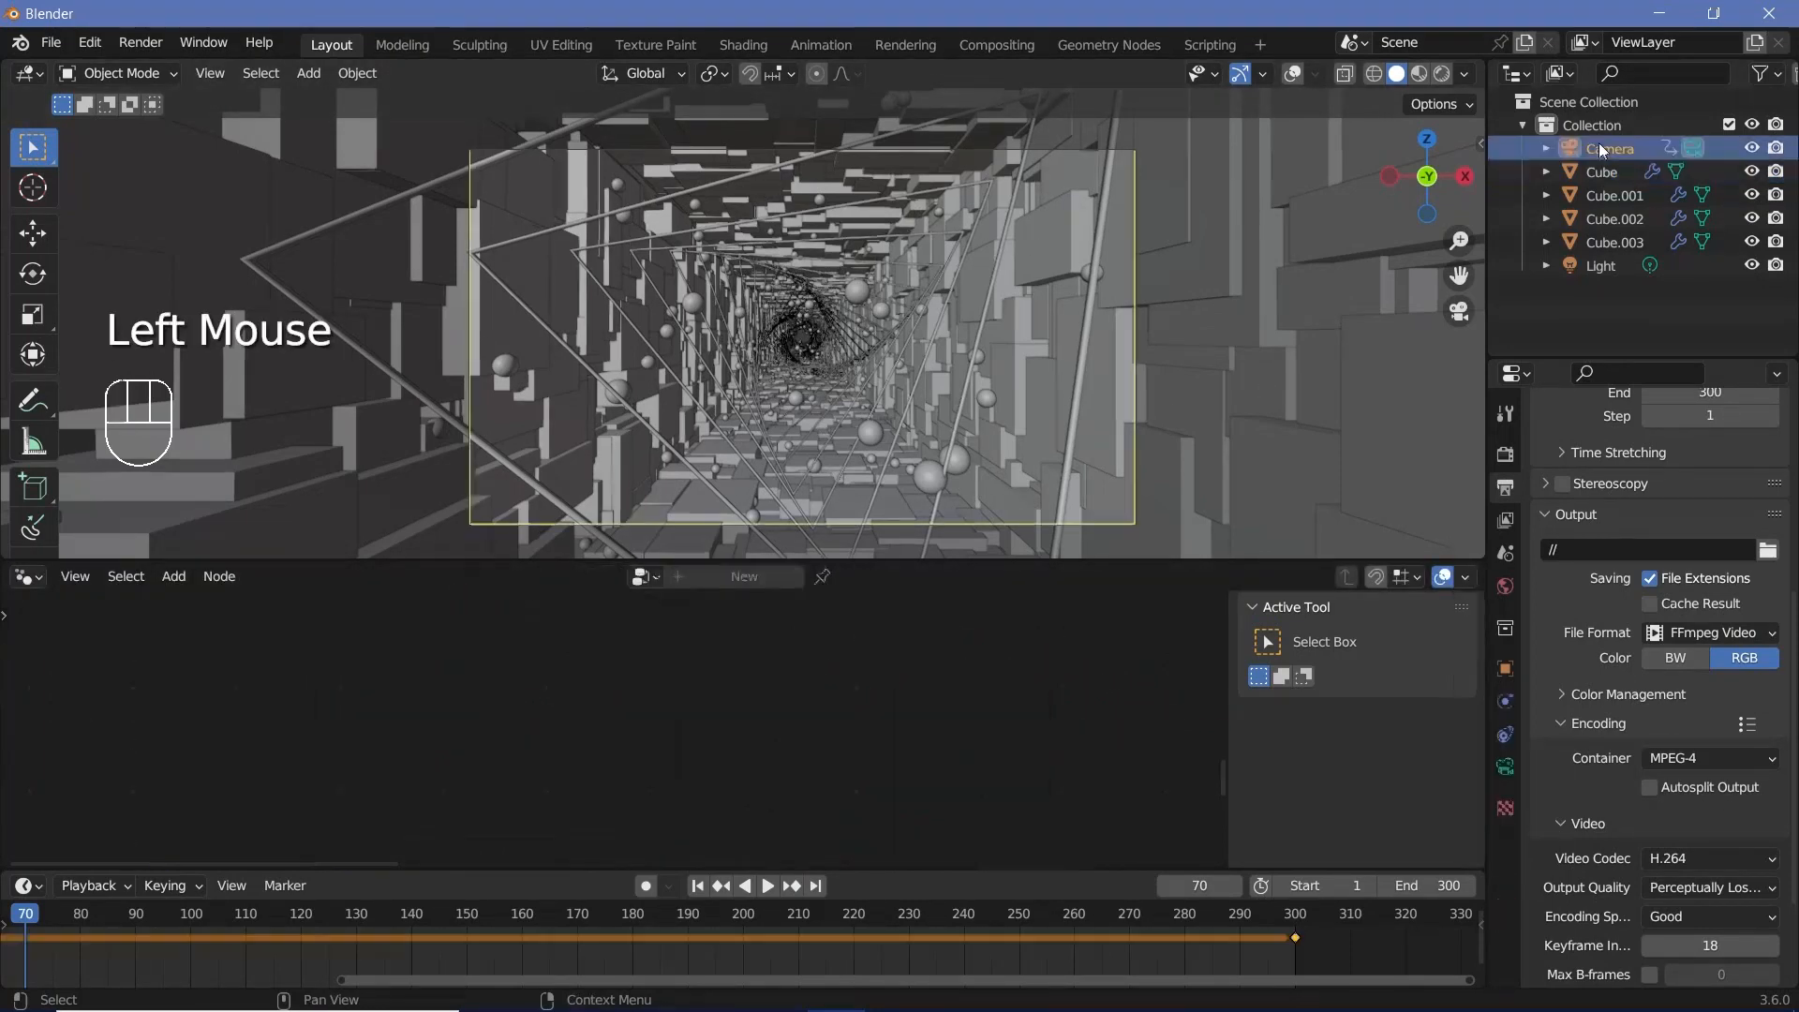
click(1505, 768)
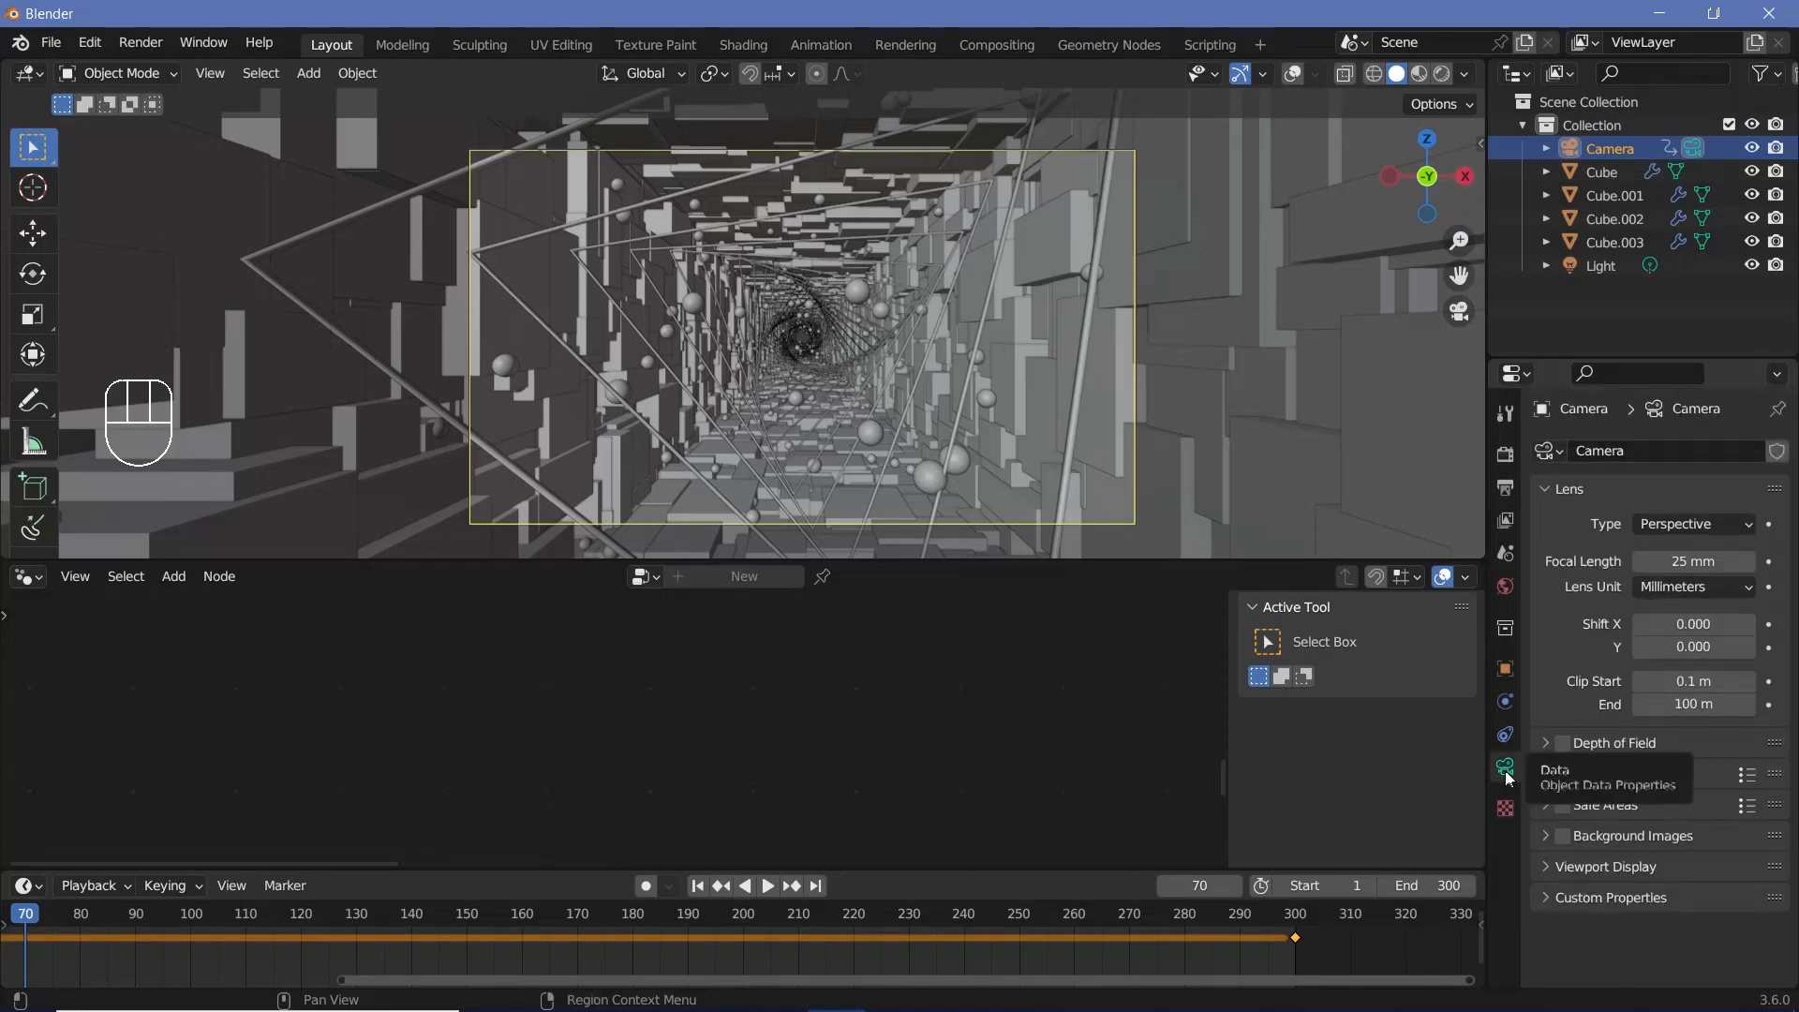
click(1572, 860)
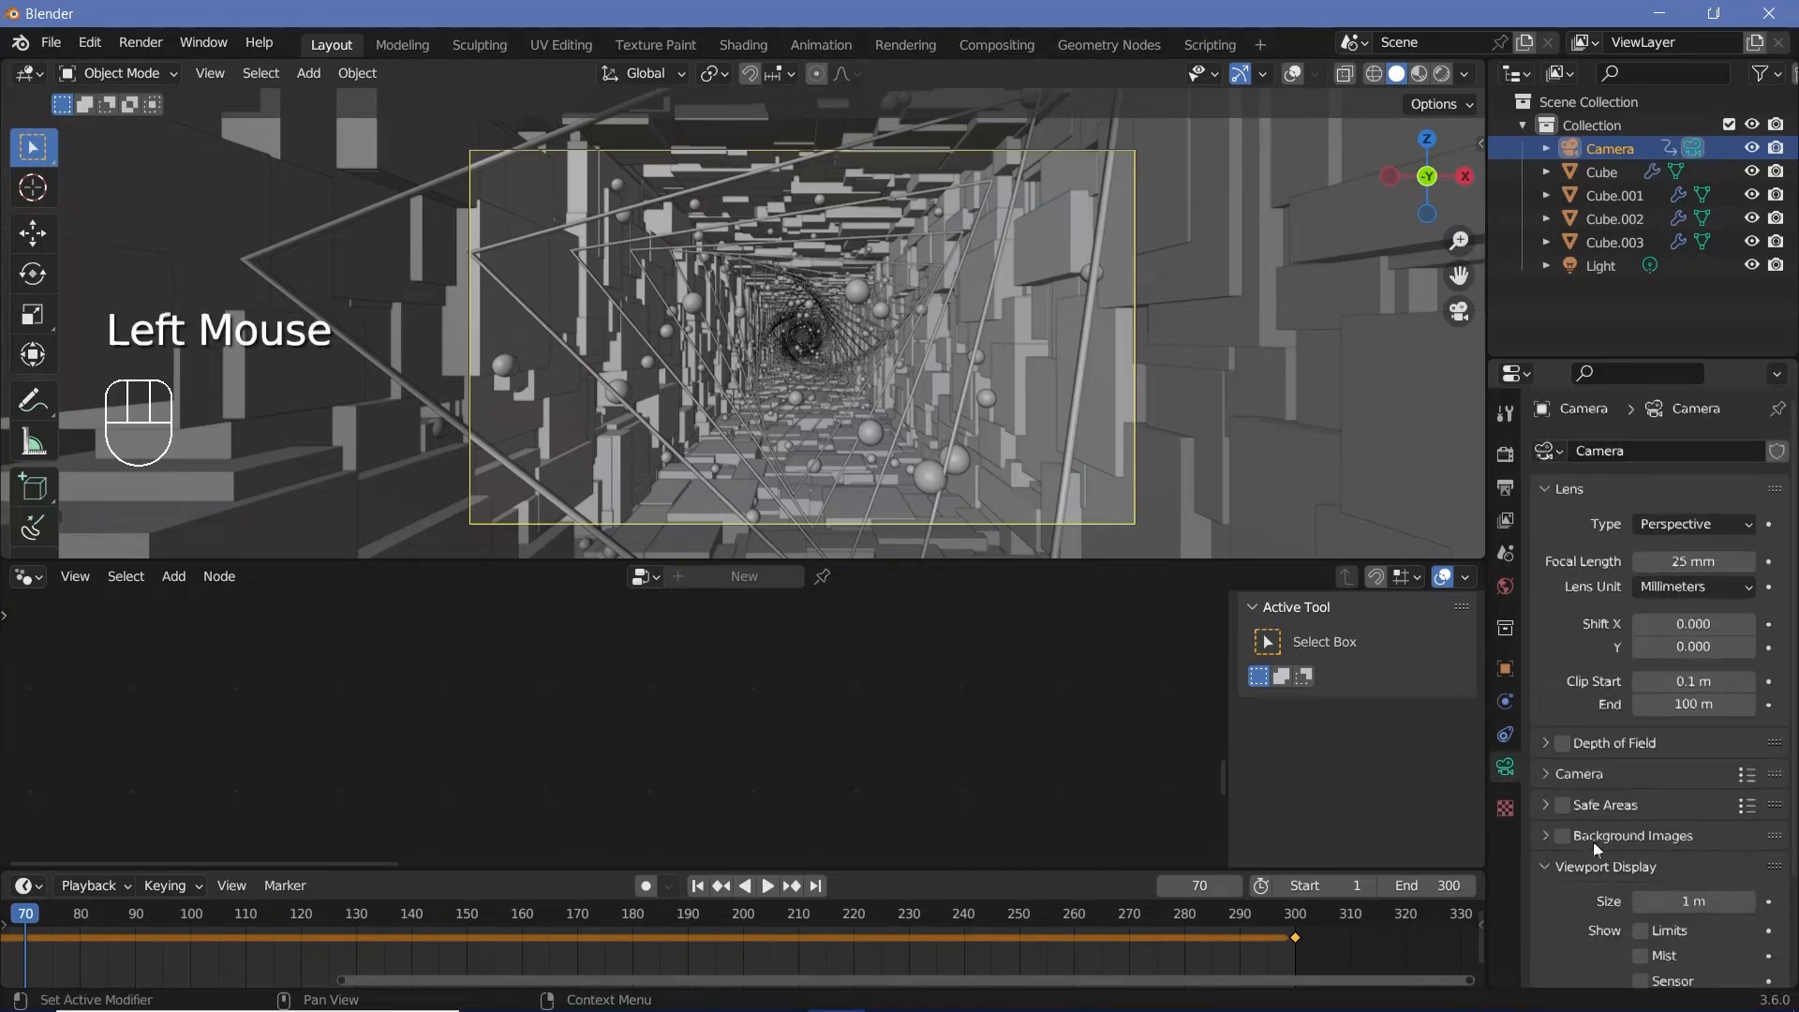
scroll(1593, 841, down, 2)
drag(1687, 905, 1754, 905)
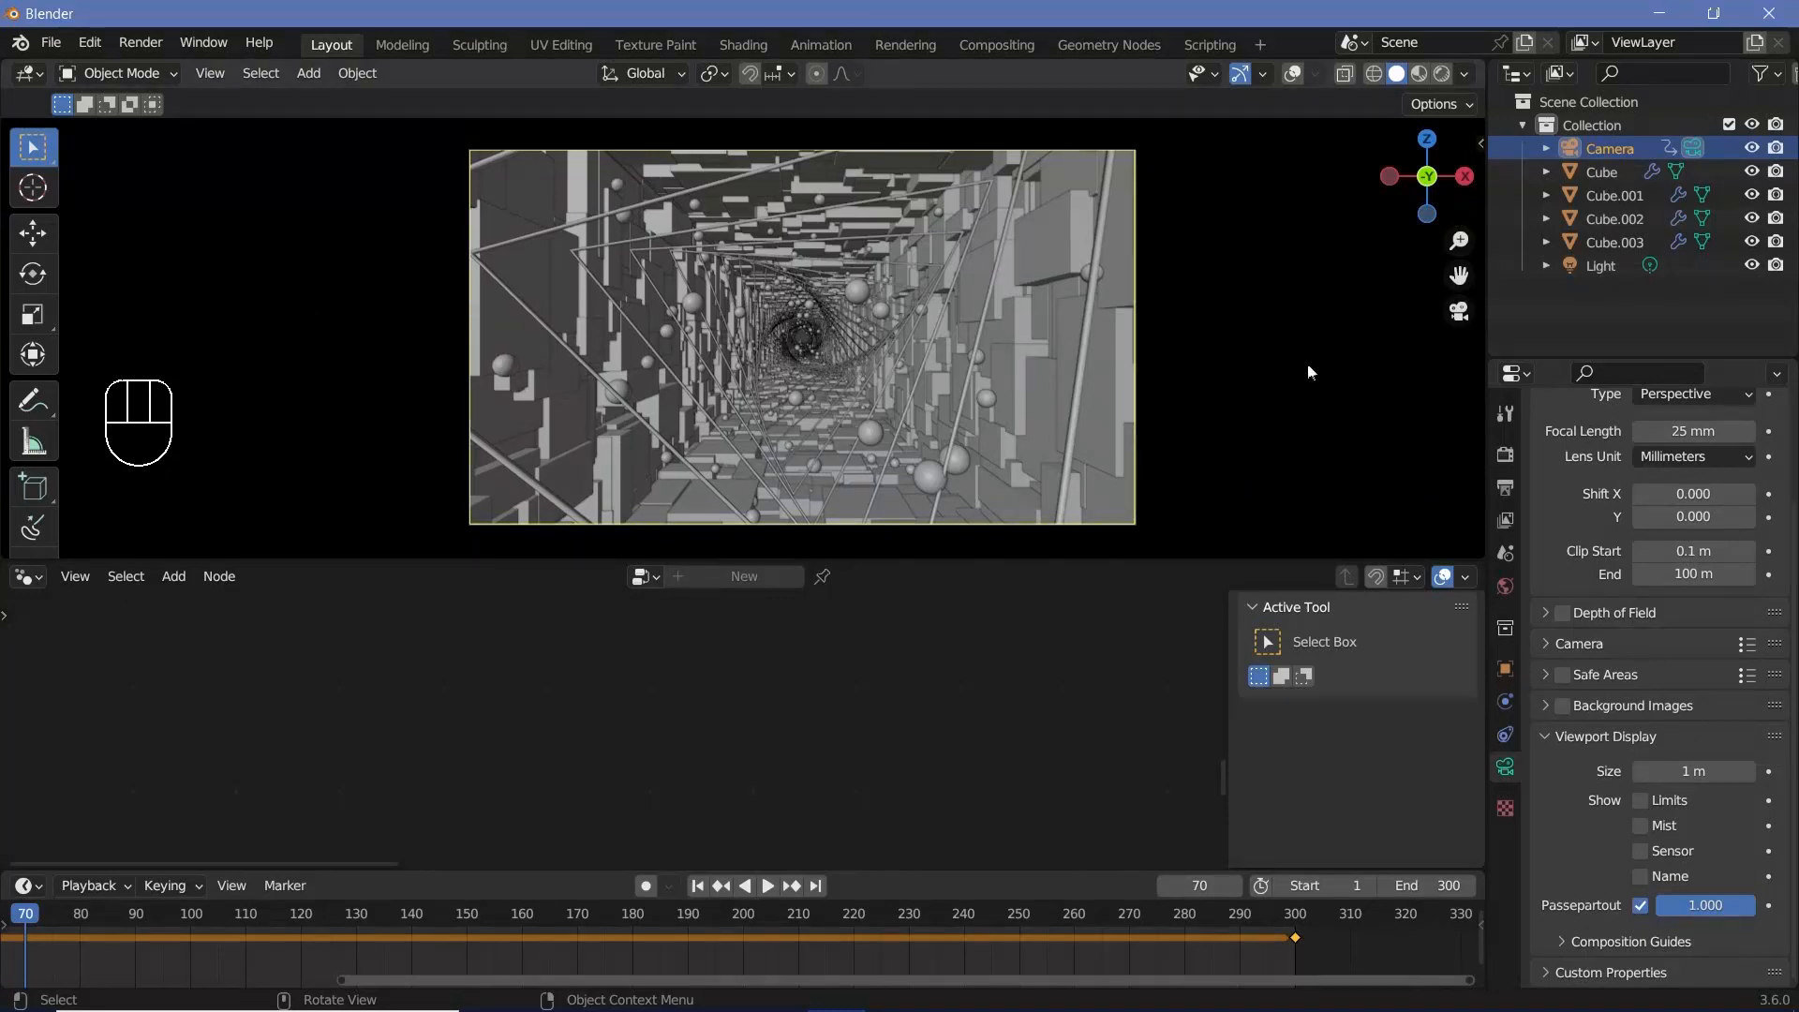
Switch the viewport to rendered shading and hide the light in both the viewport and renders.
click(1442, 75)
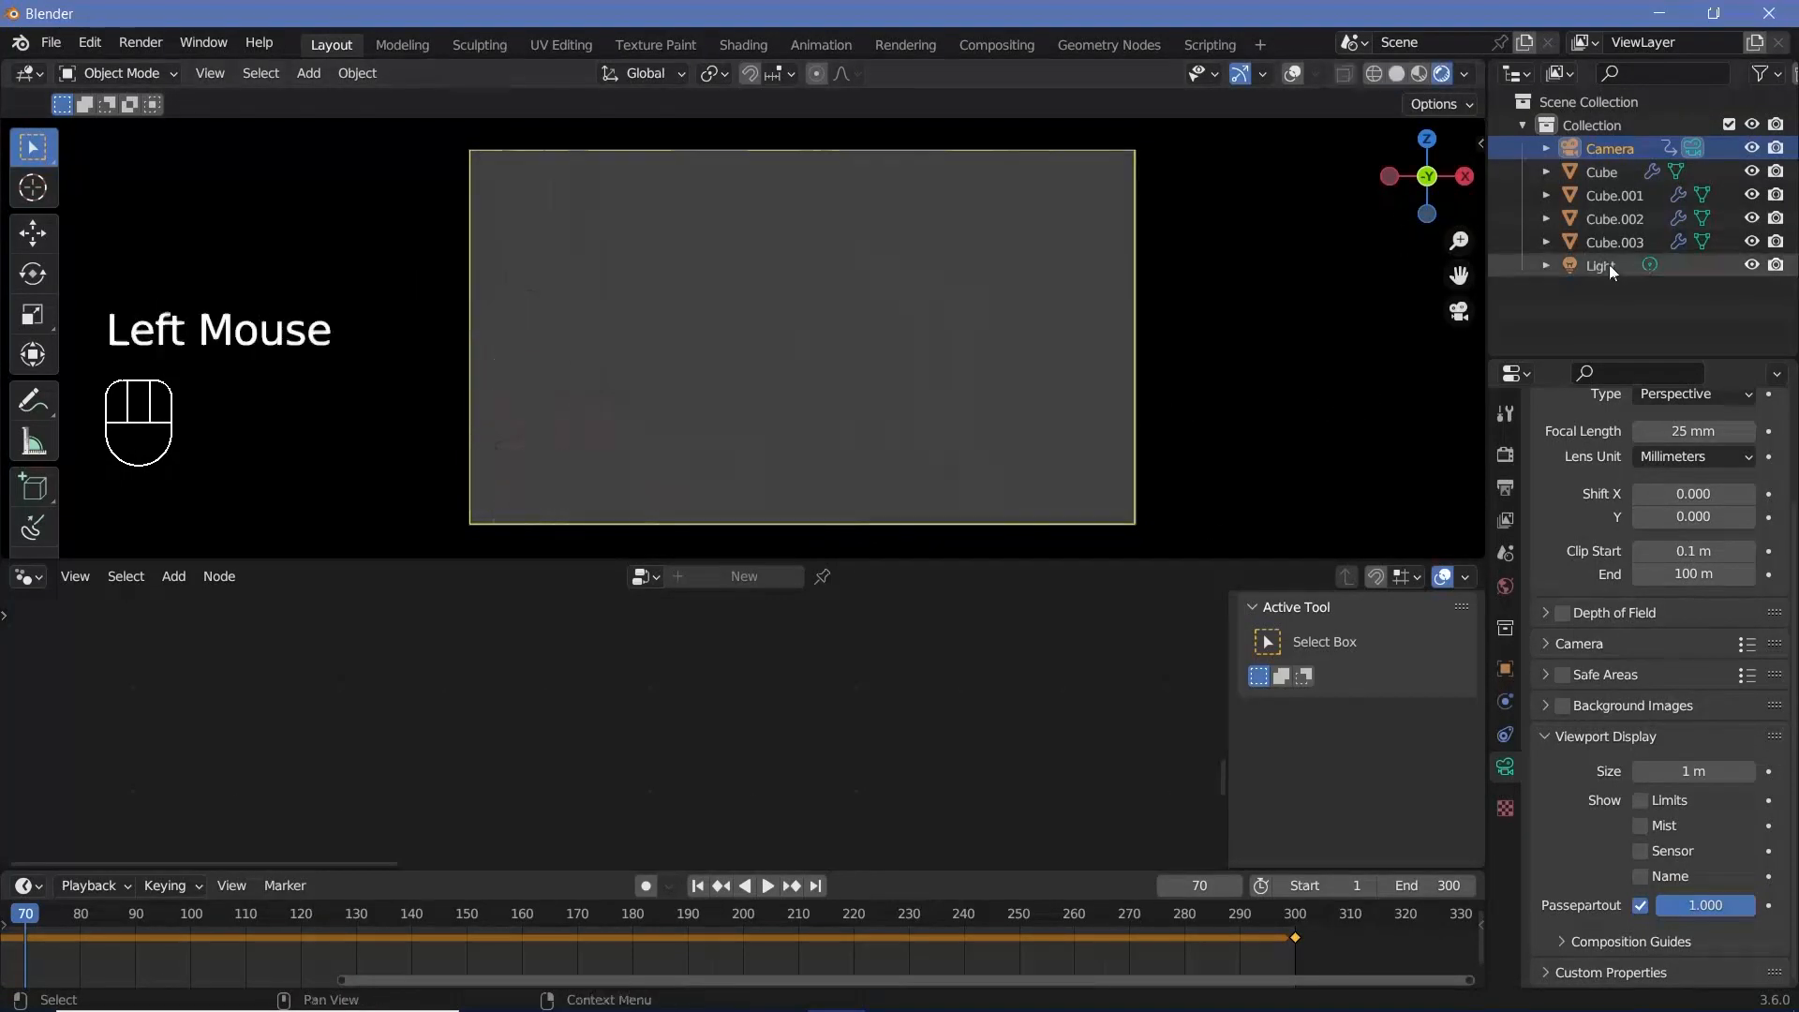
click(1610, 265)
click(1752, 266)
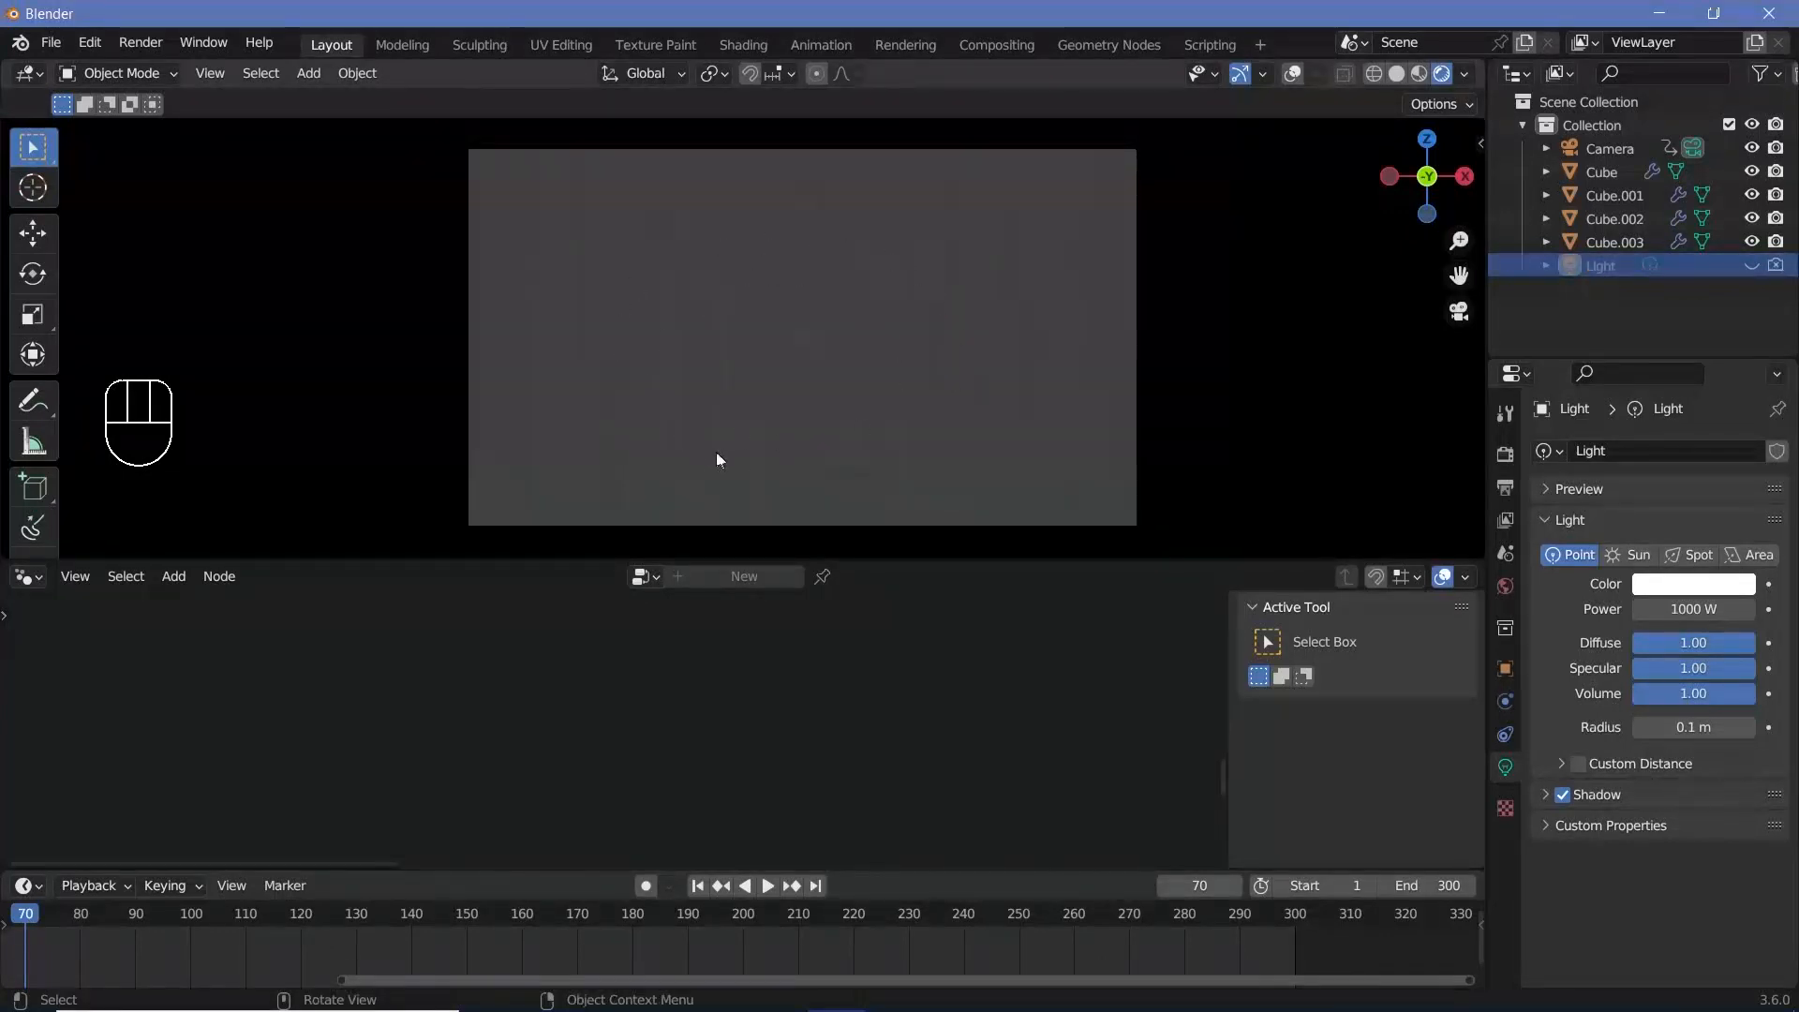
Enable Bloom and Screen Space Reflections in the Eevee render settings.
click(1508, 456)
click(1563, 647)
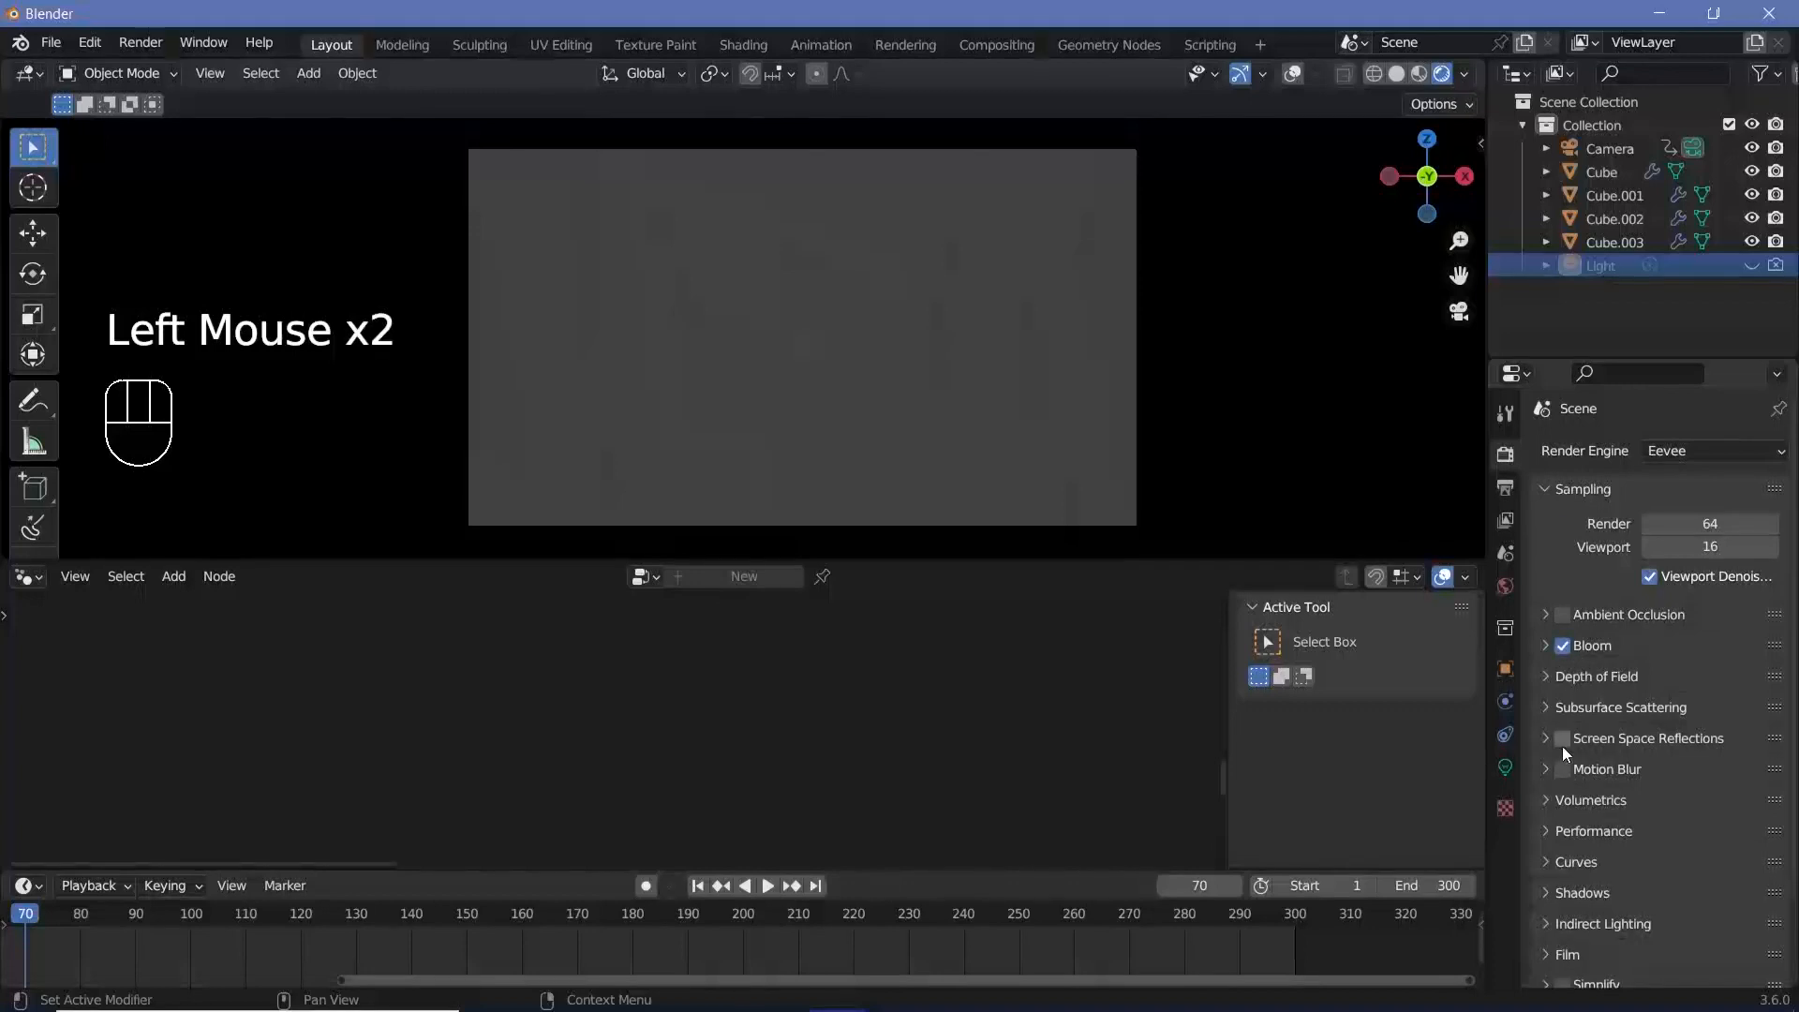
click(1561, 744)
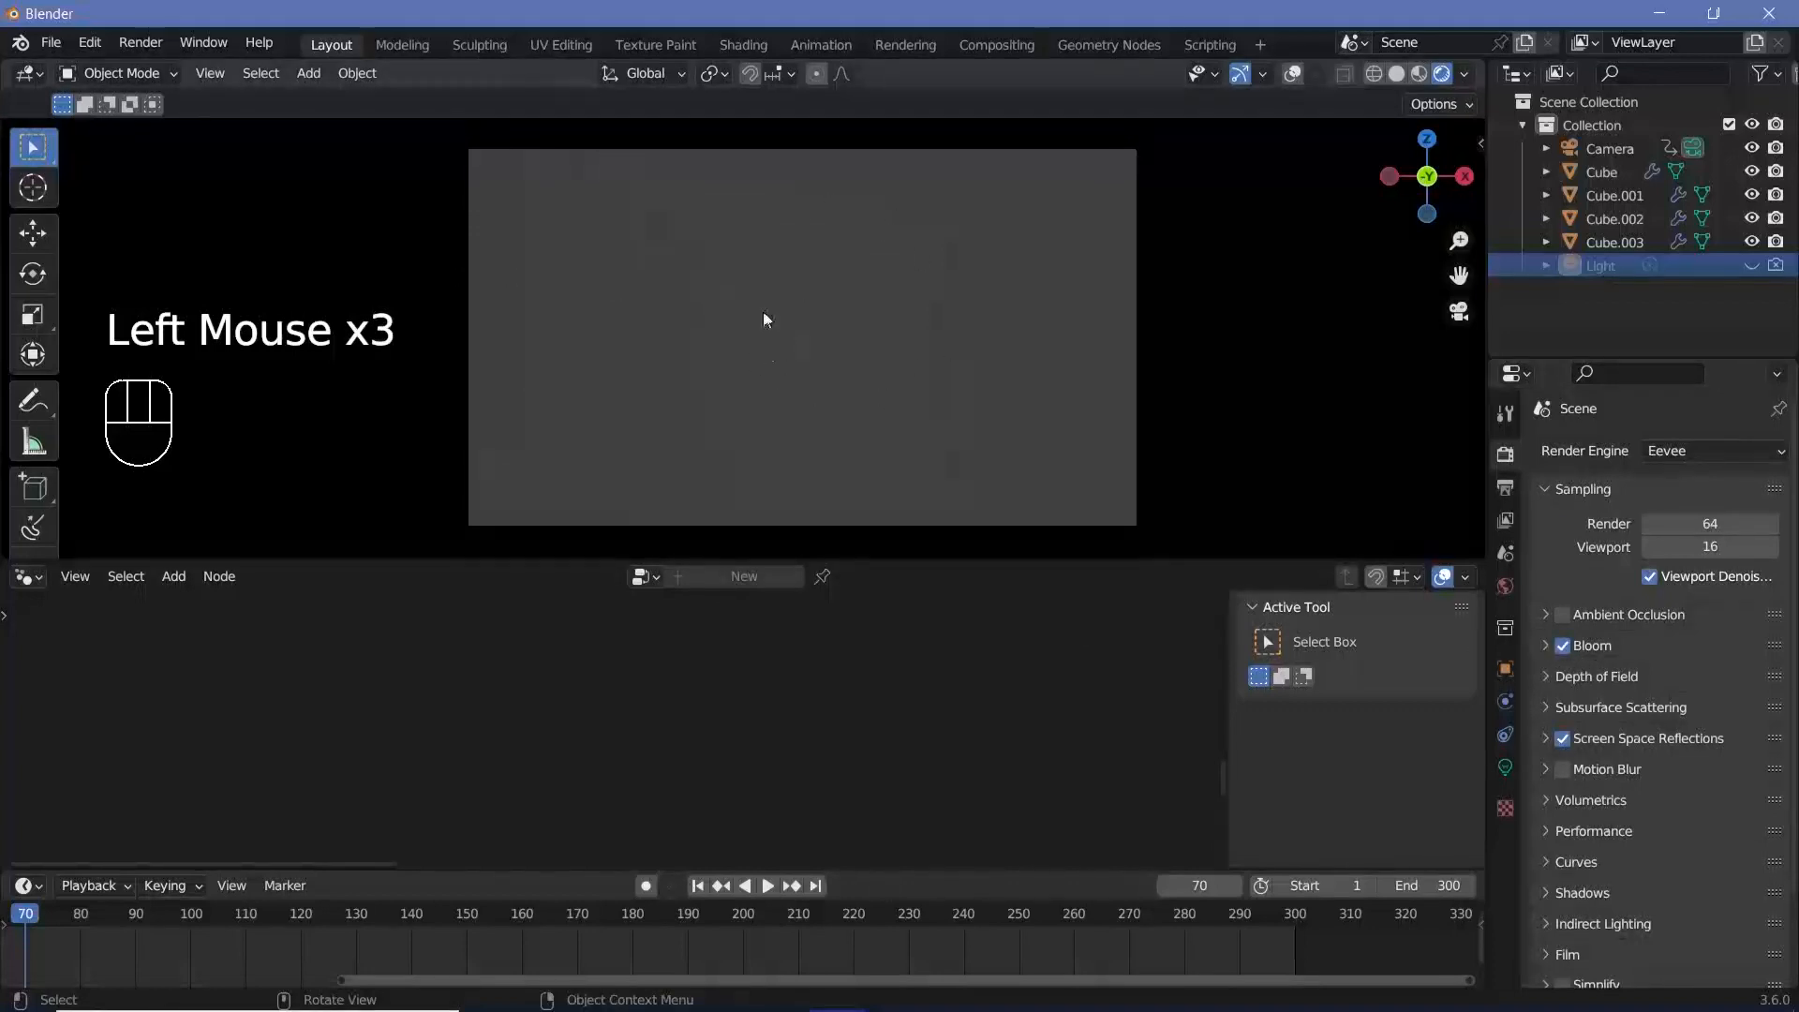
Set the Bloom clamp to 5 and the Bloom intensity to 0.03.
click(1547, 645)
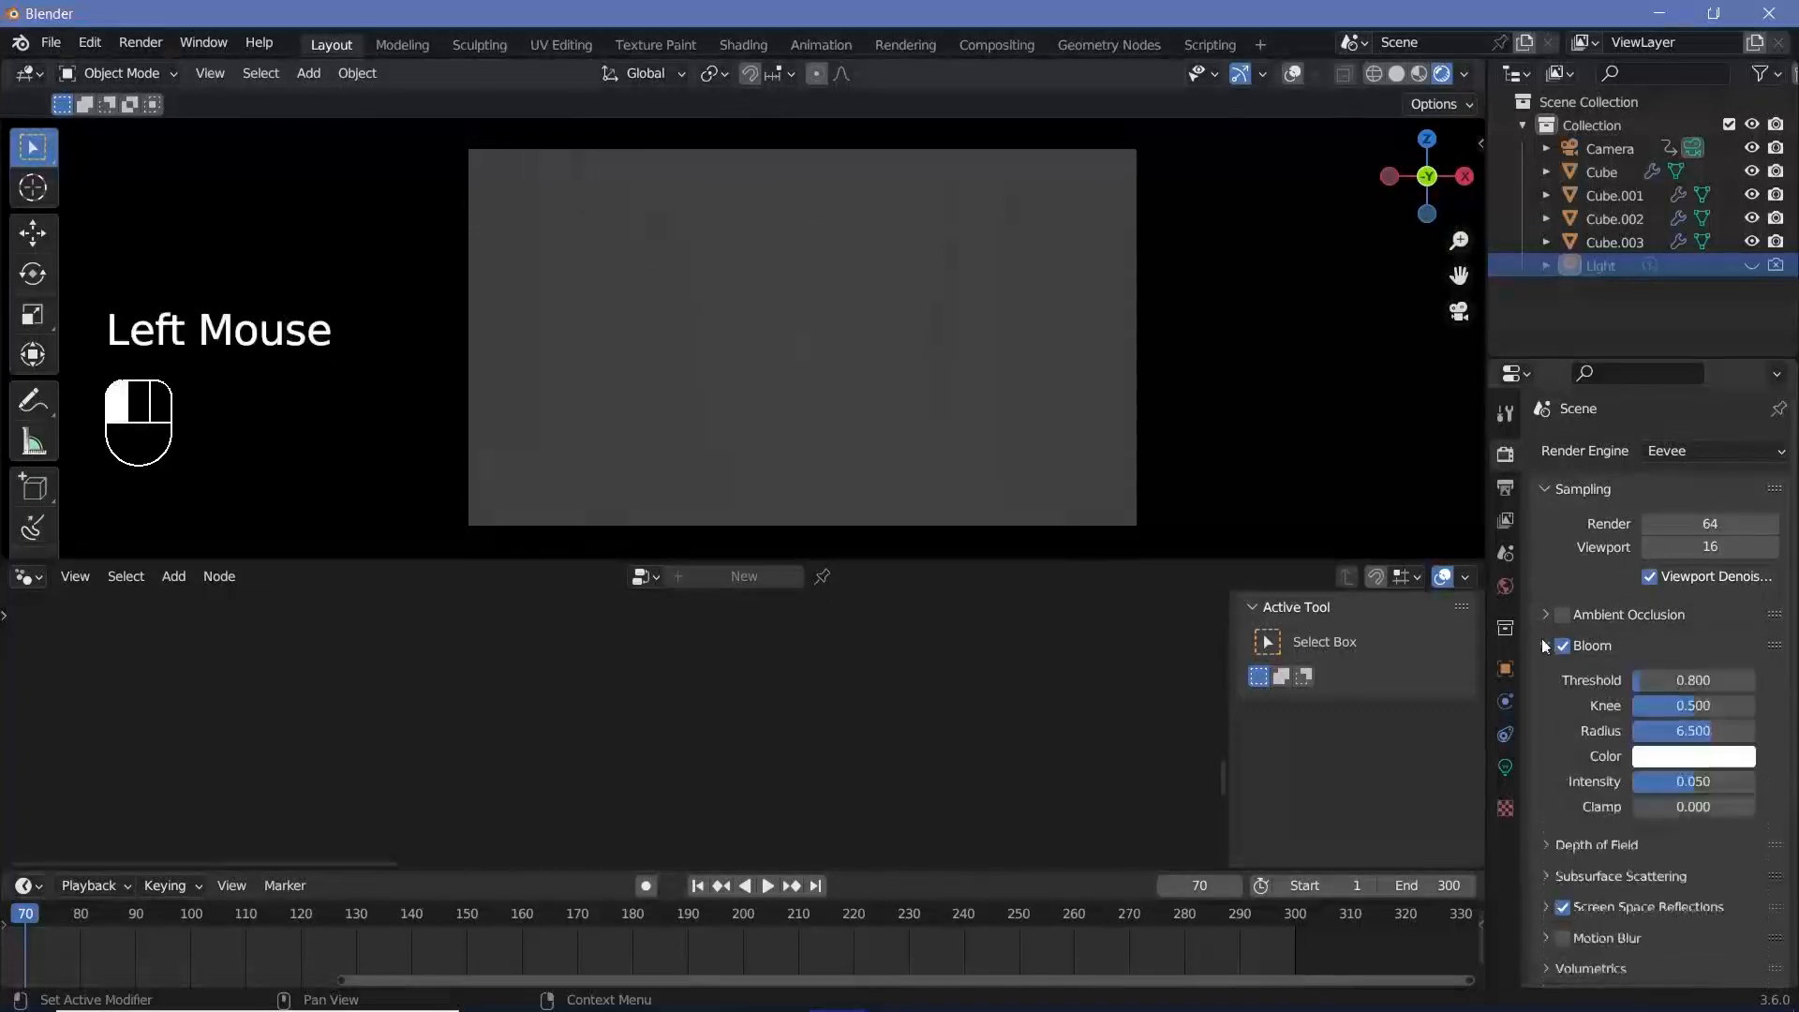
double_click(1692, 805)
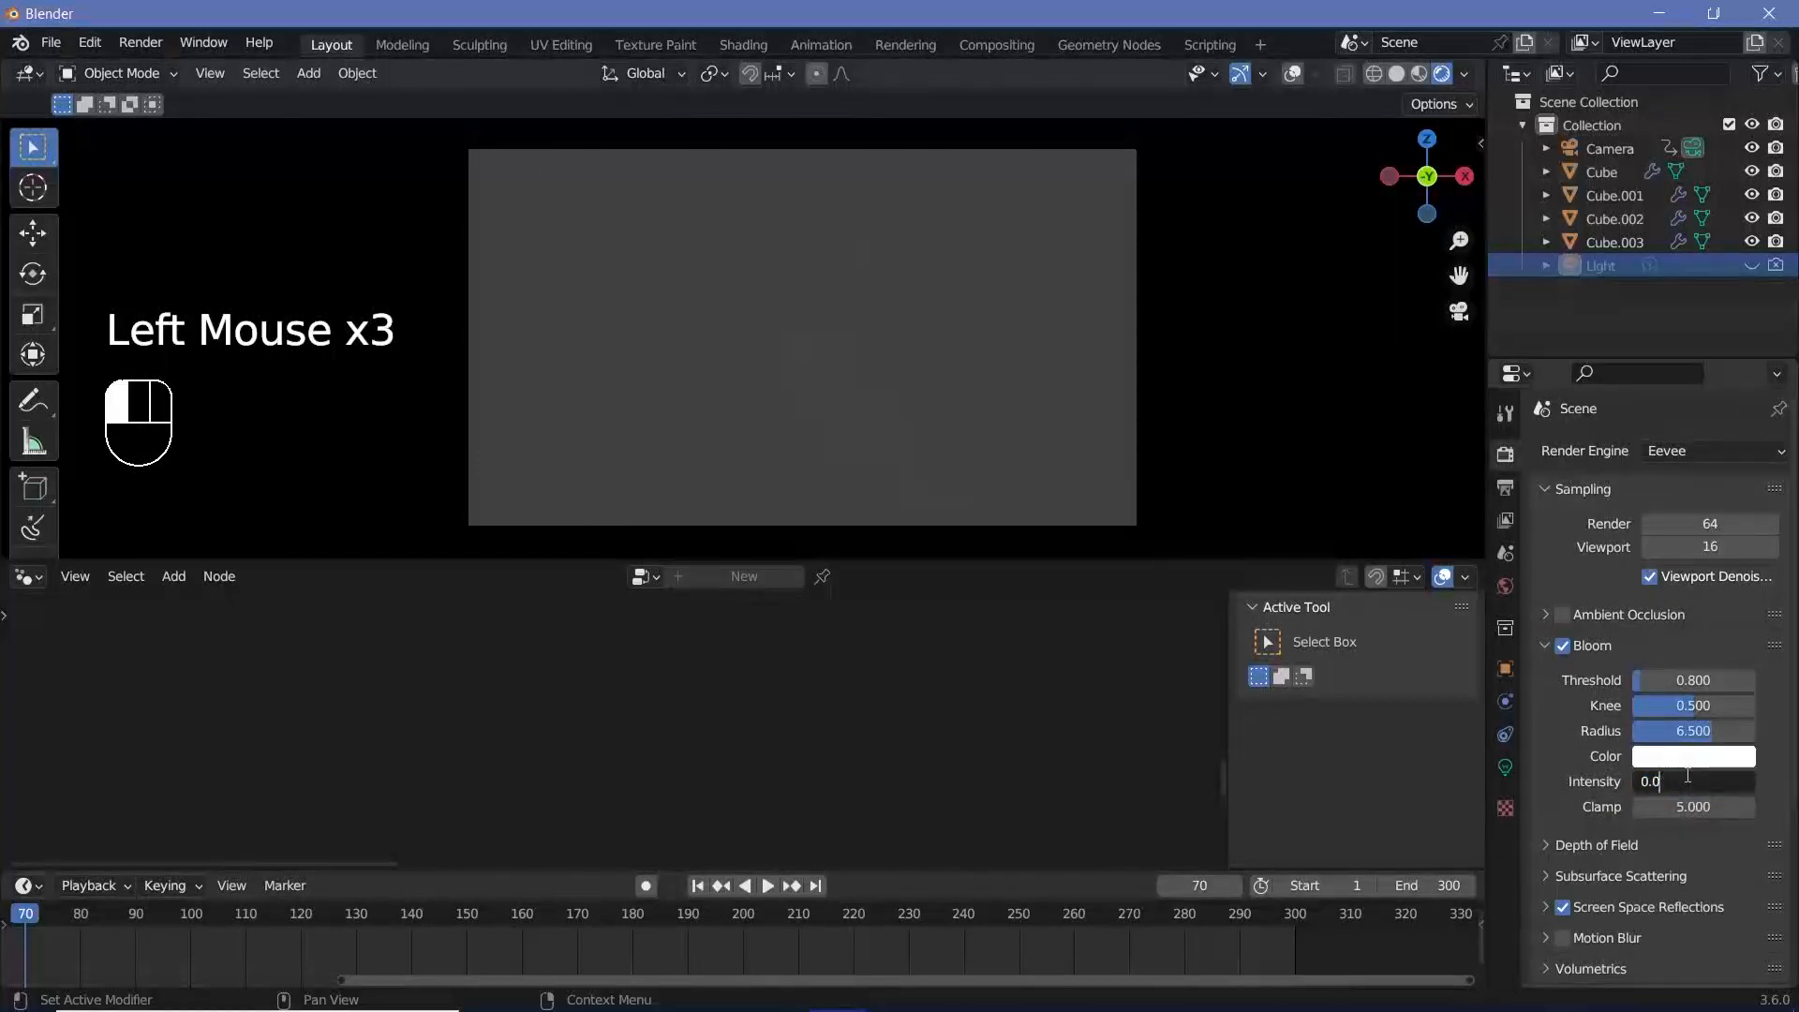
text(30)
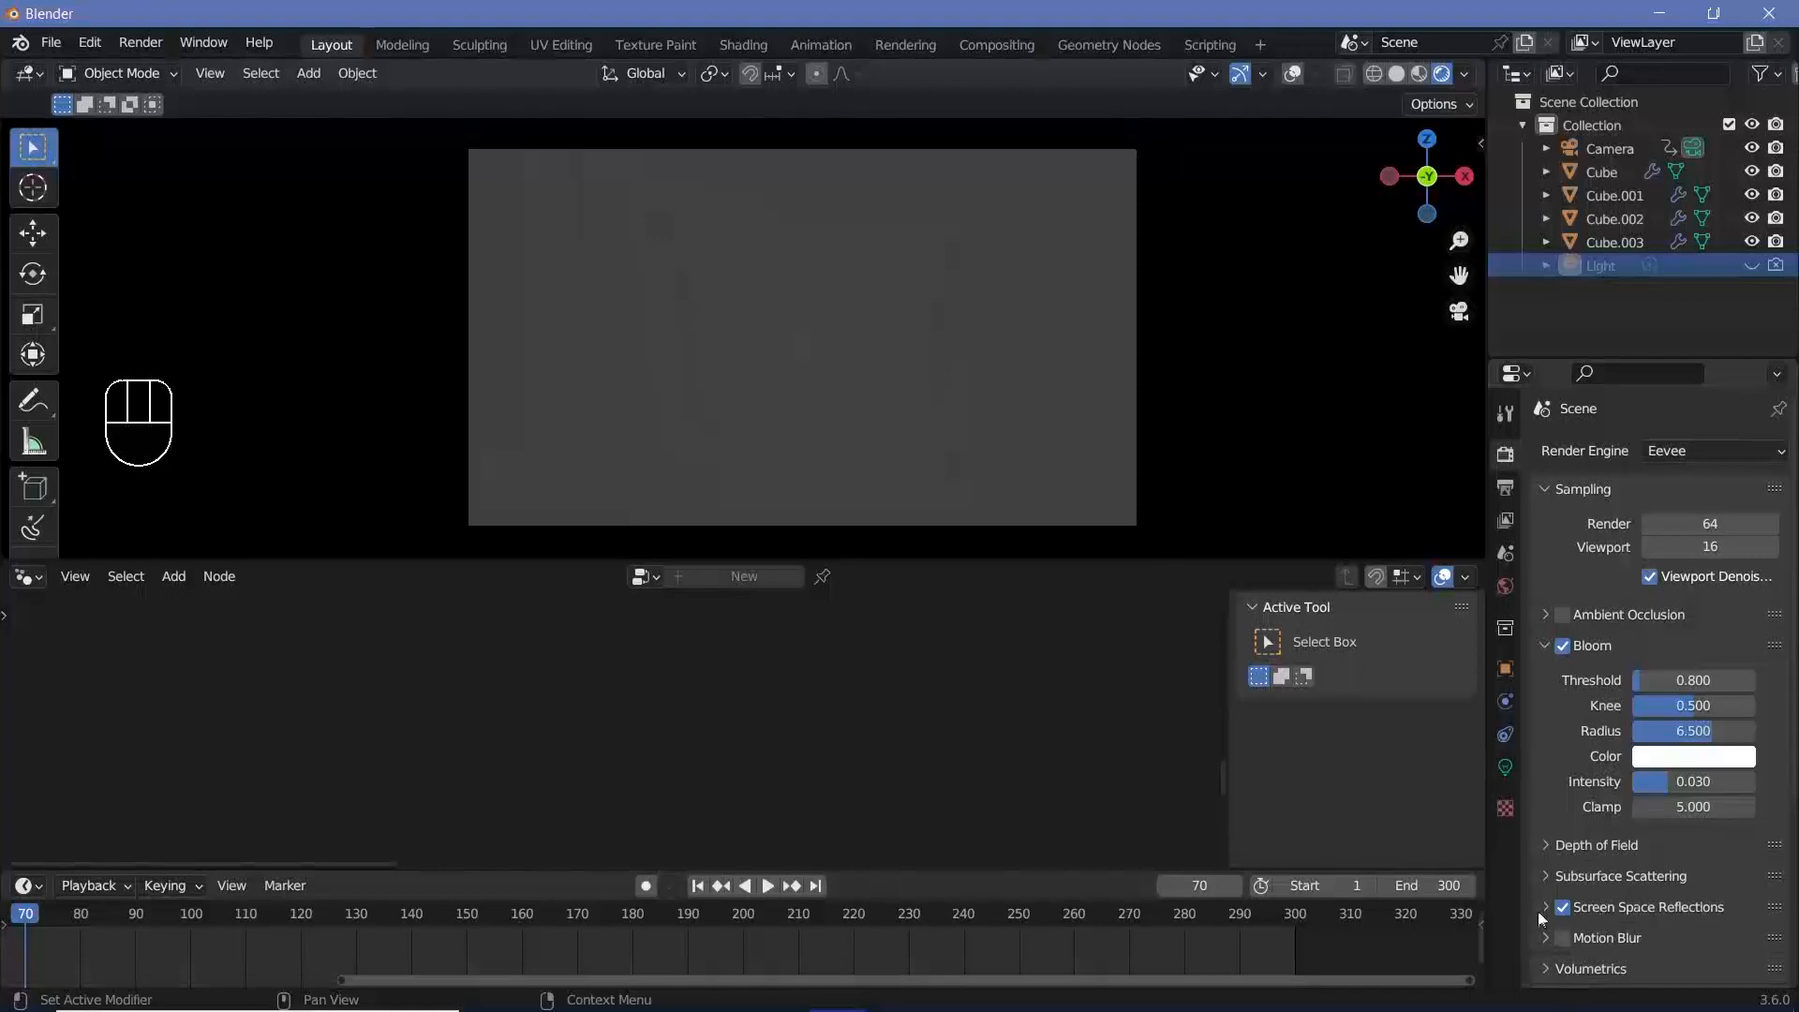
Enable Refraction in the Screen Space Reflections settings.
click(1545, 907)
scroll(1574, 871, down, 2)
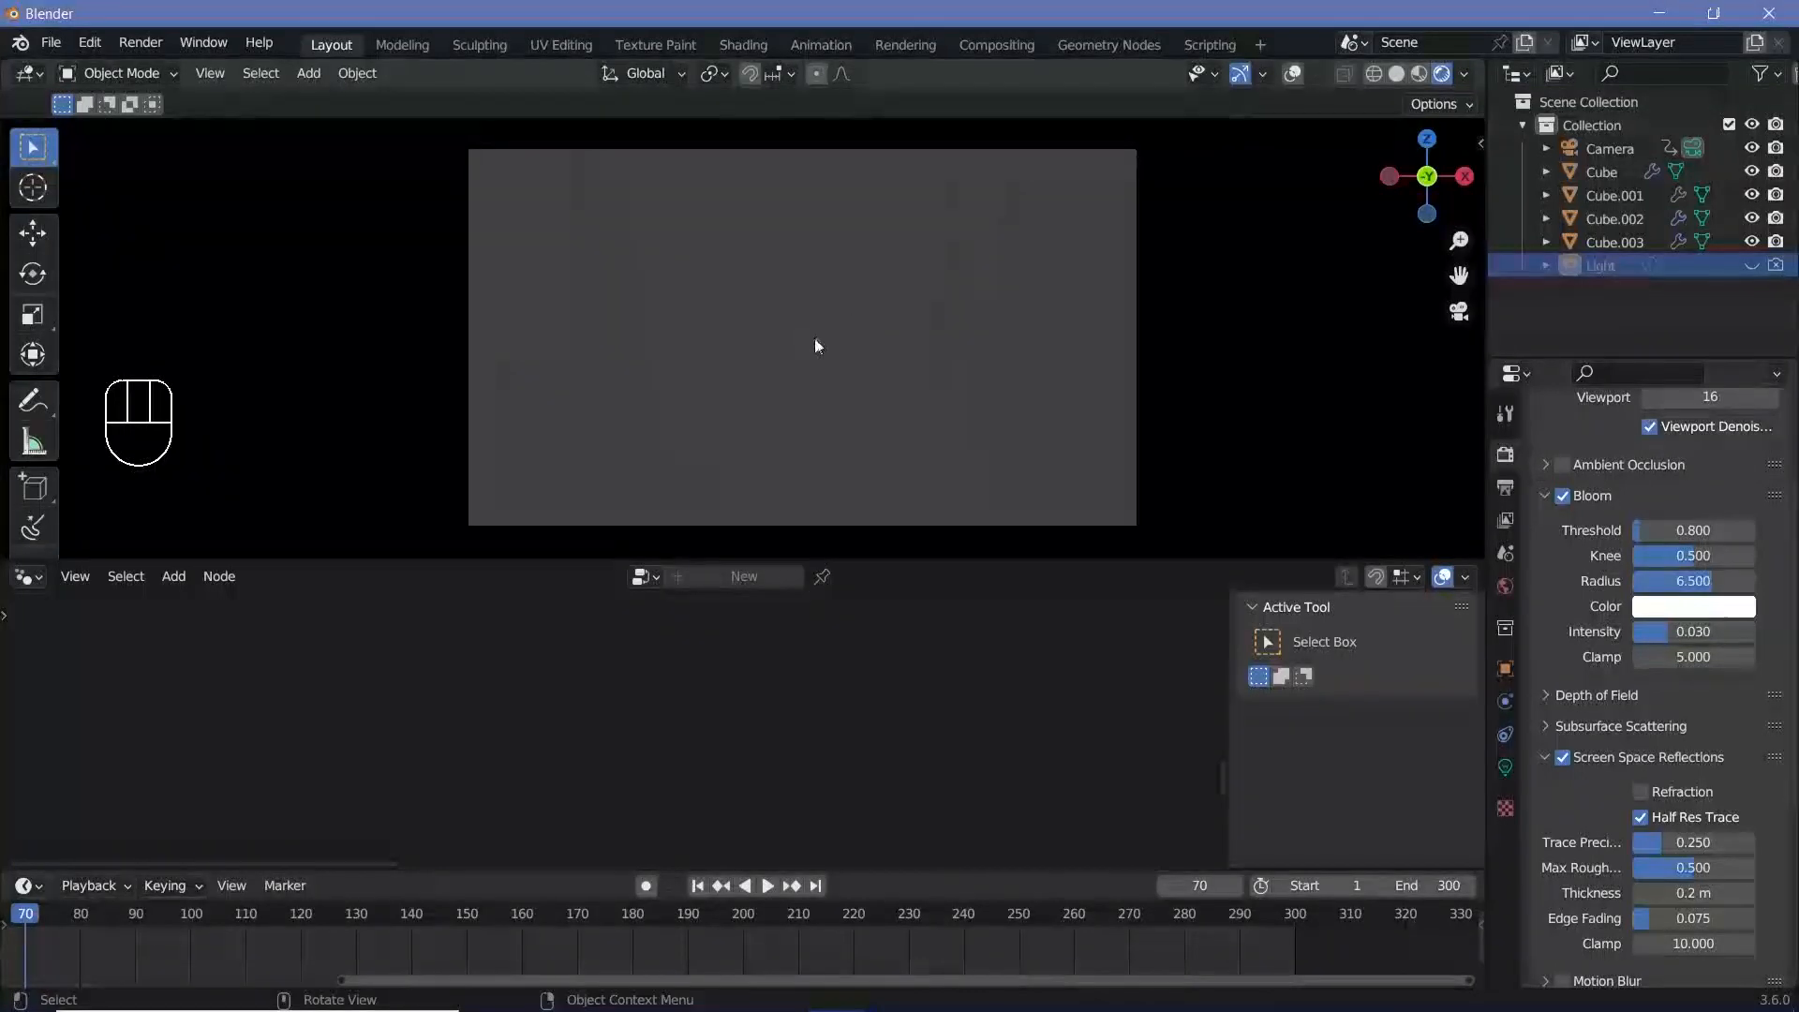
click(1640, 791)
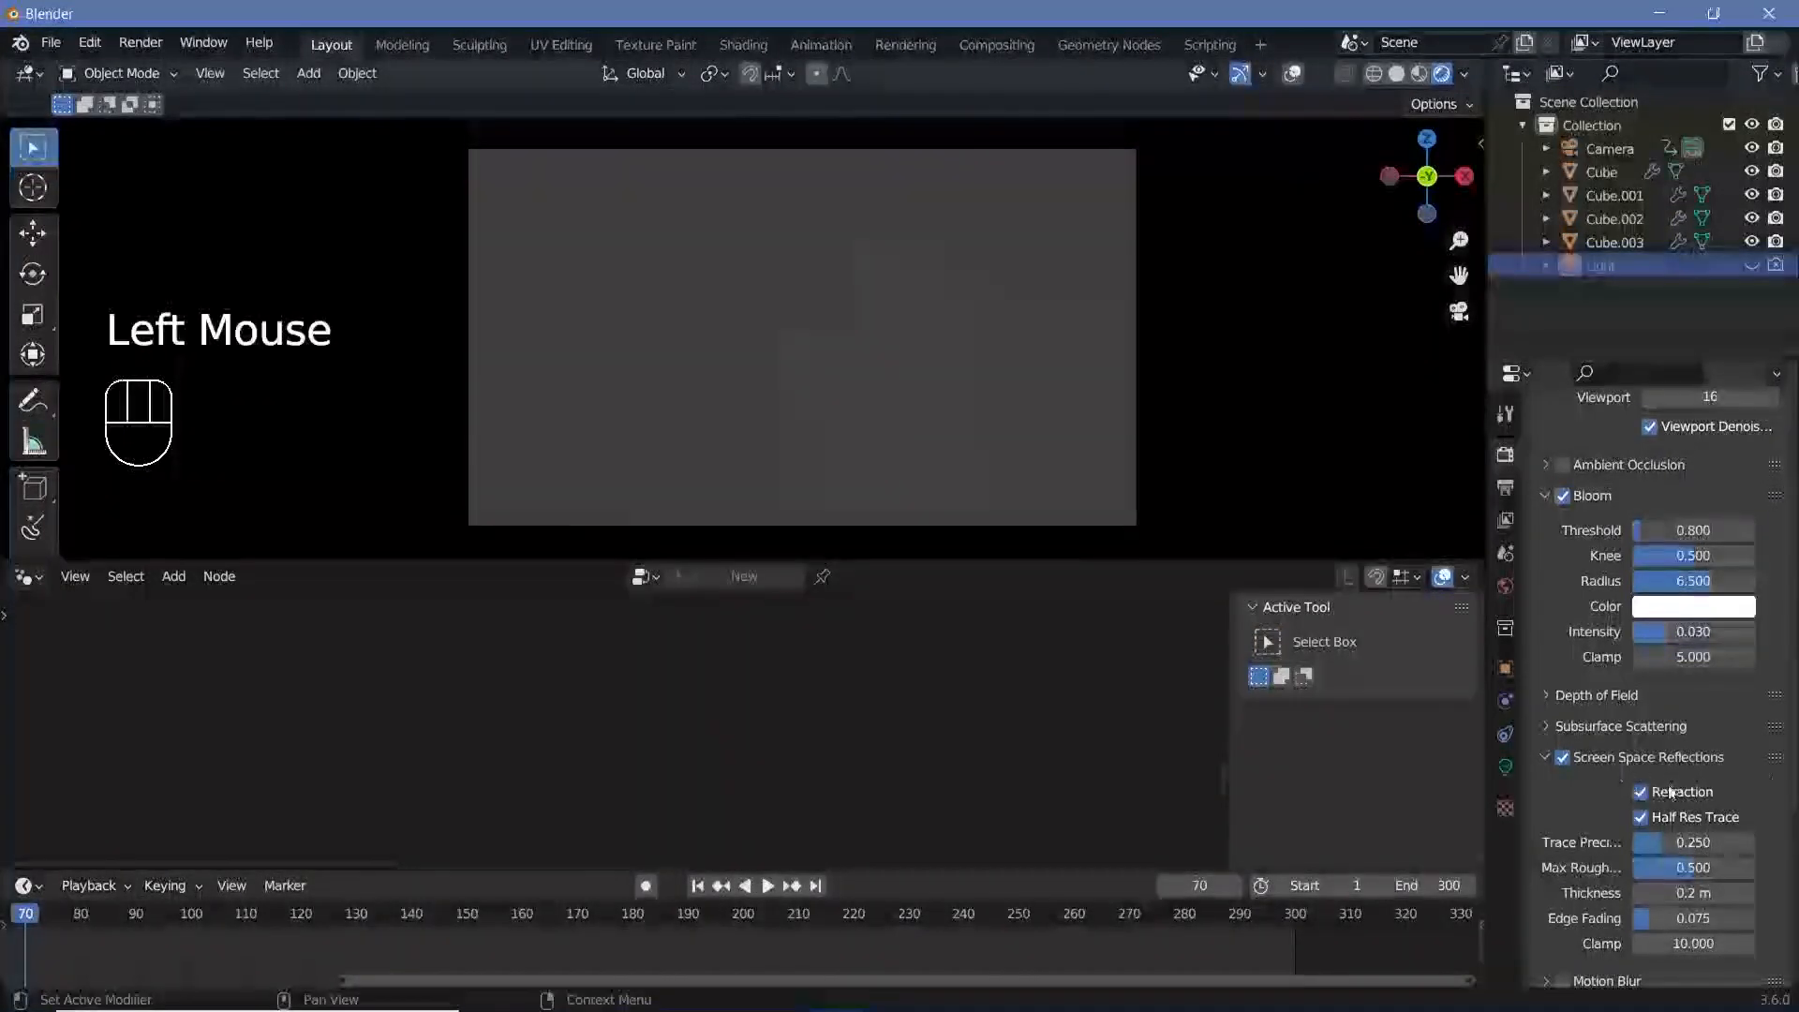
Insert a Set Material node on the uppermost branch feeding Join Geometry in the Cube's geometry node tree.
double_click(928, 332)
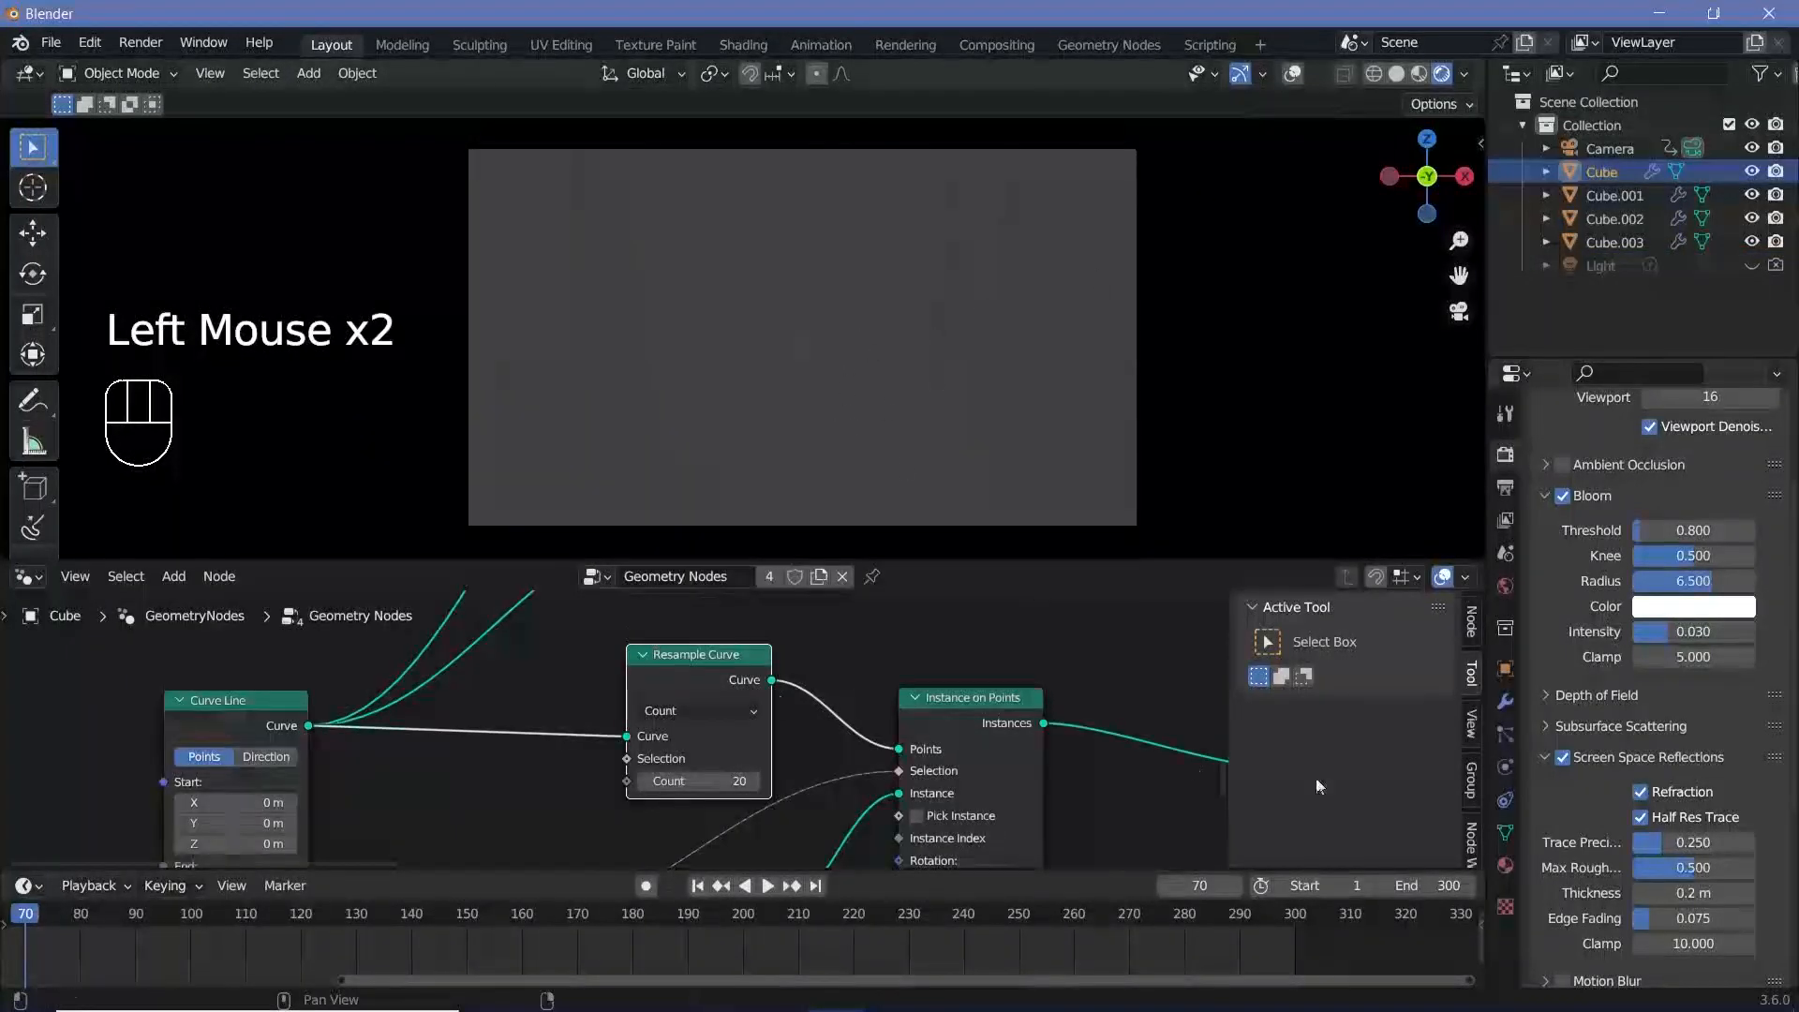
ctrl+middle_drag(1051, 650, 1042, 531)
key(KP_0)
middle_drag(1112, 682, 247, 765)
ctrl+middle_drag(870, 738, 819, 731)
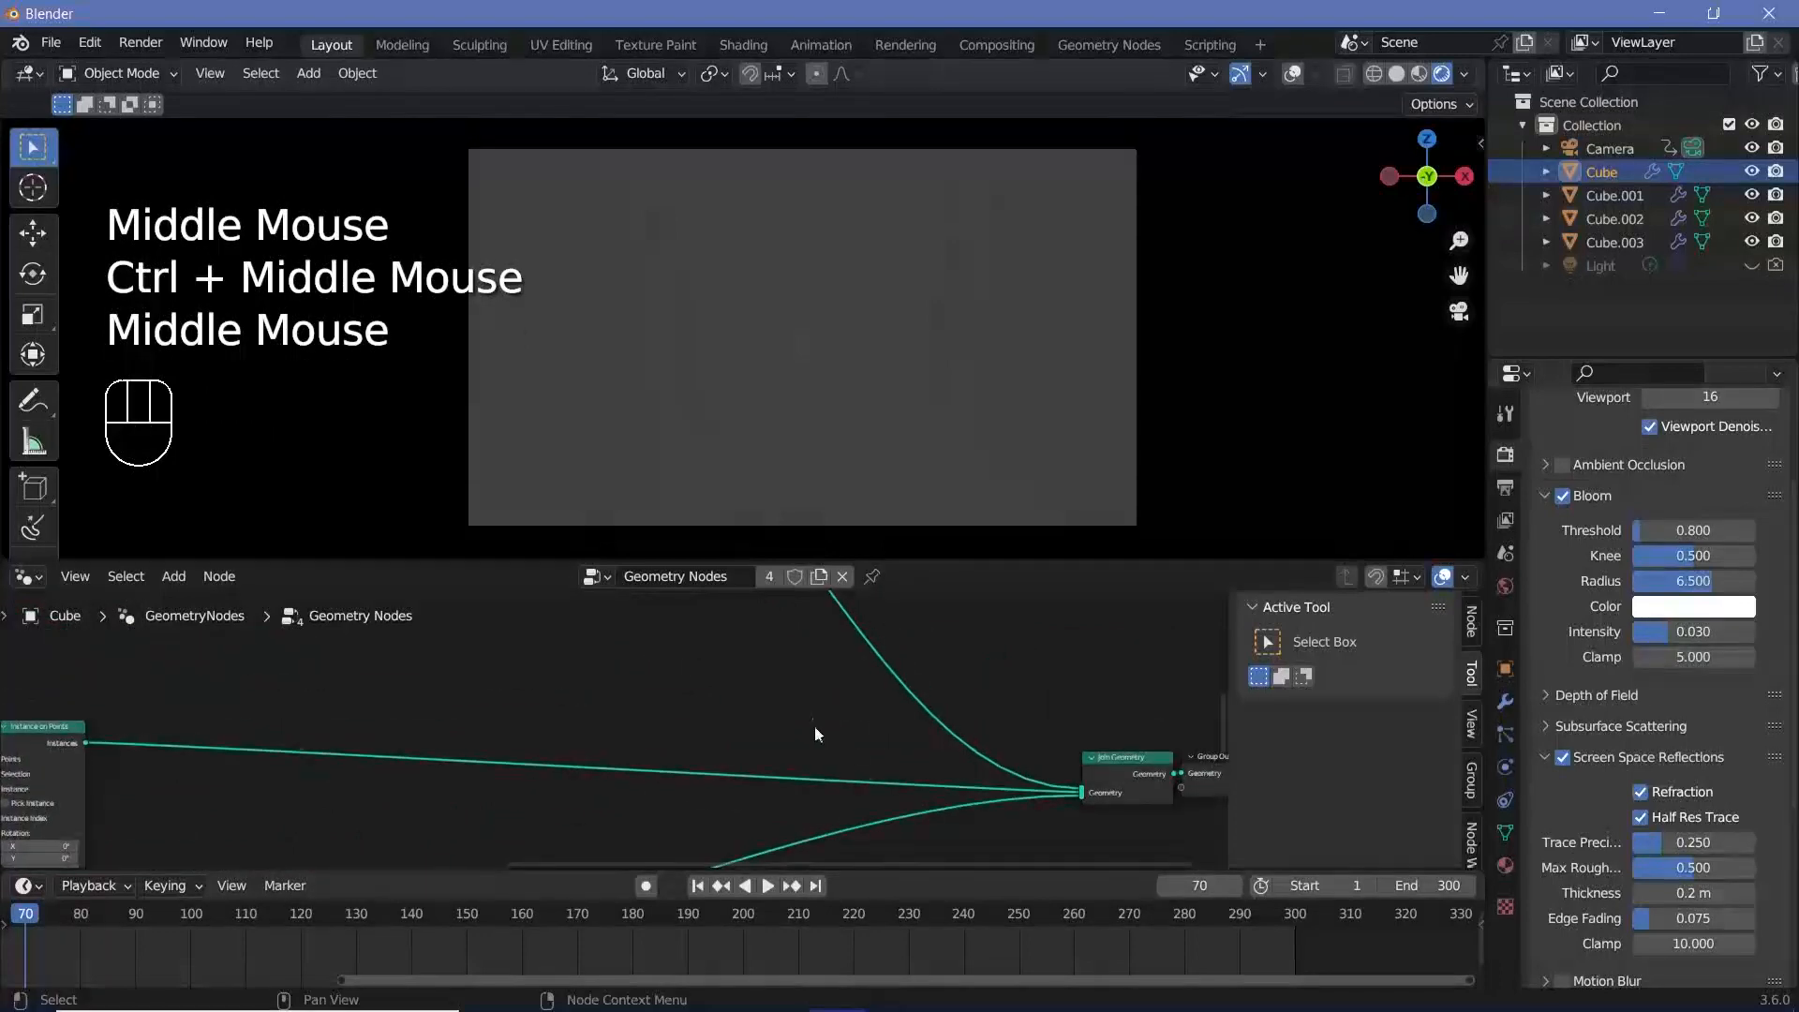
key(shift+a)
text(set materia)
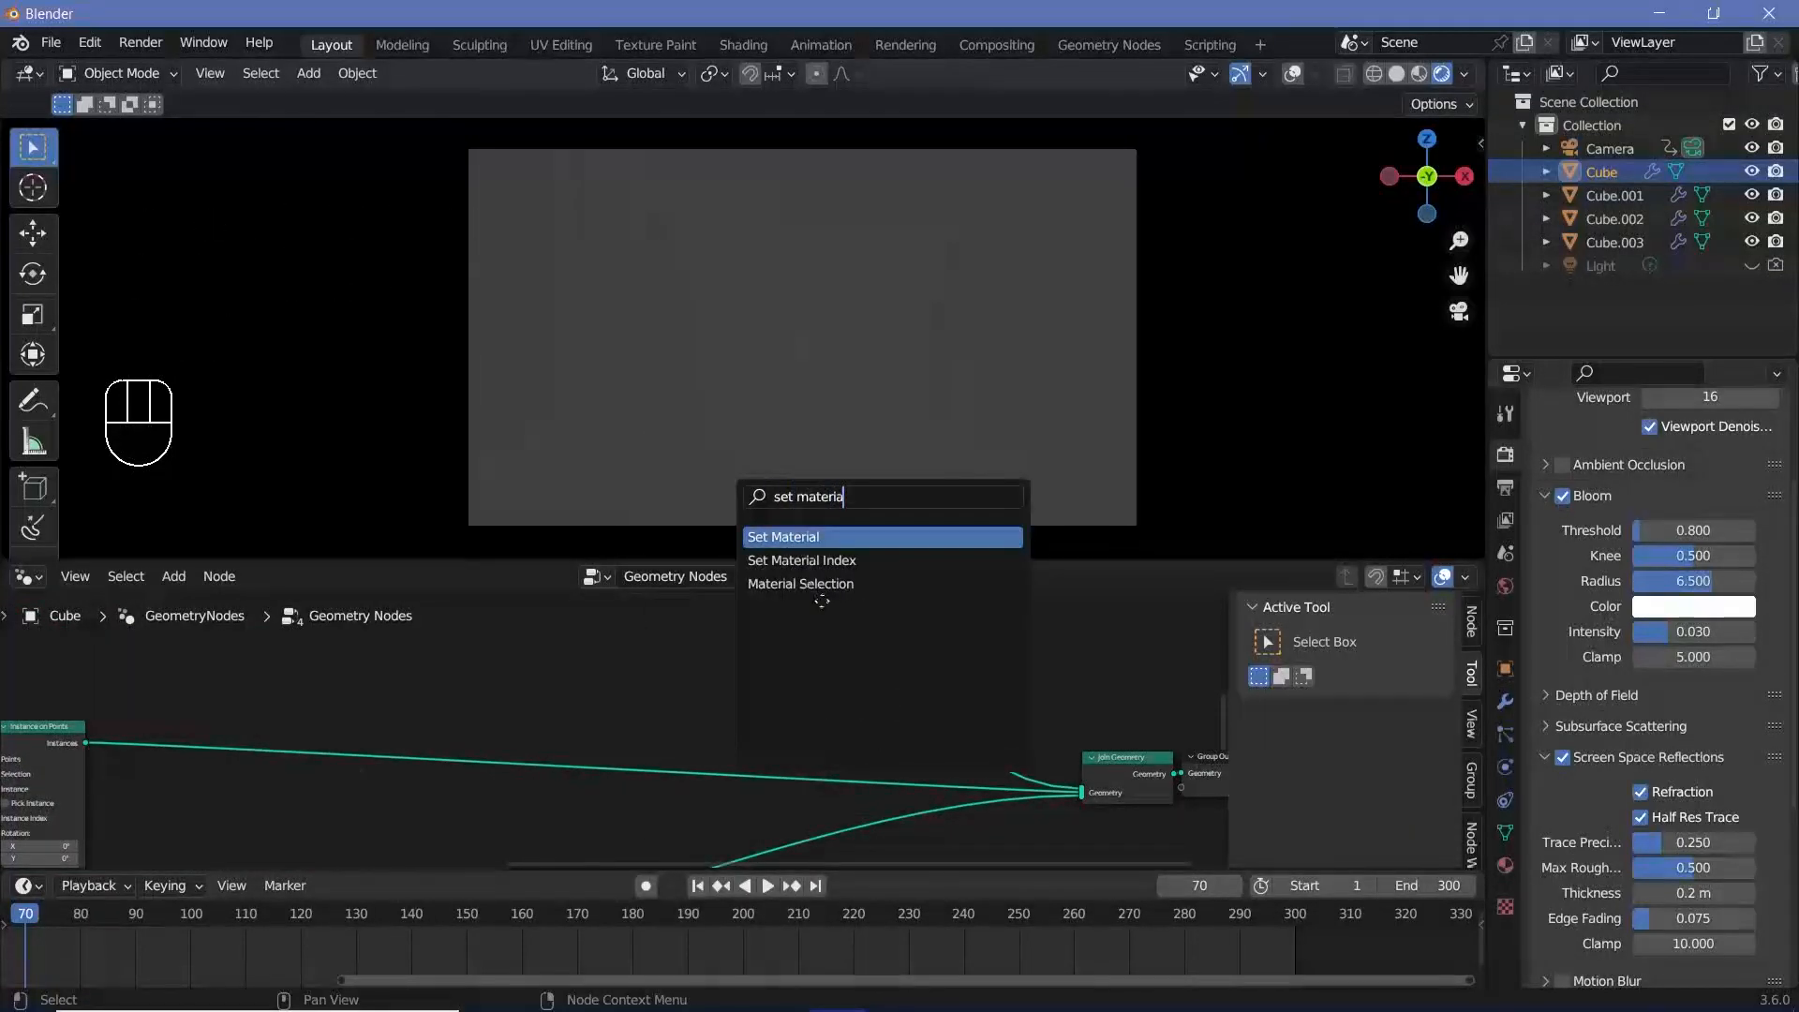
key(Return)
click(864, 609)
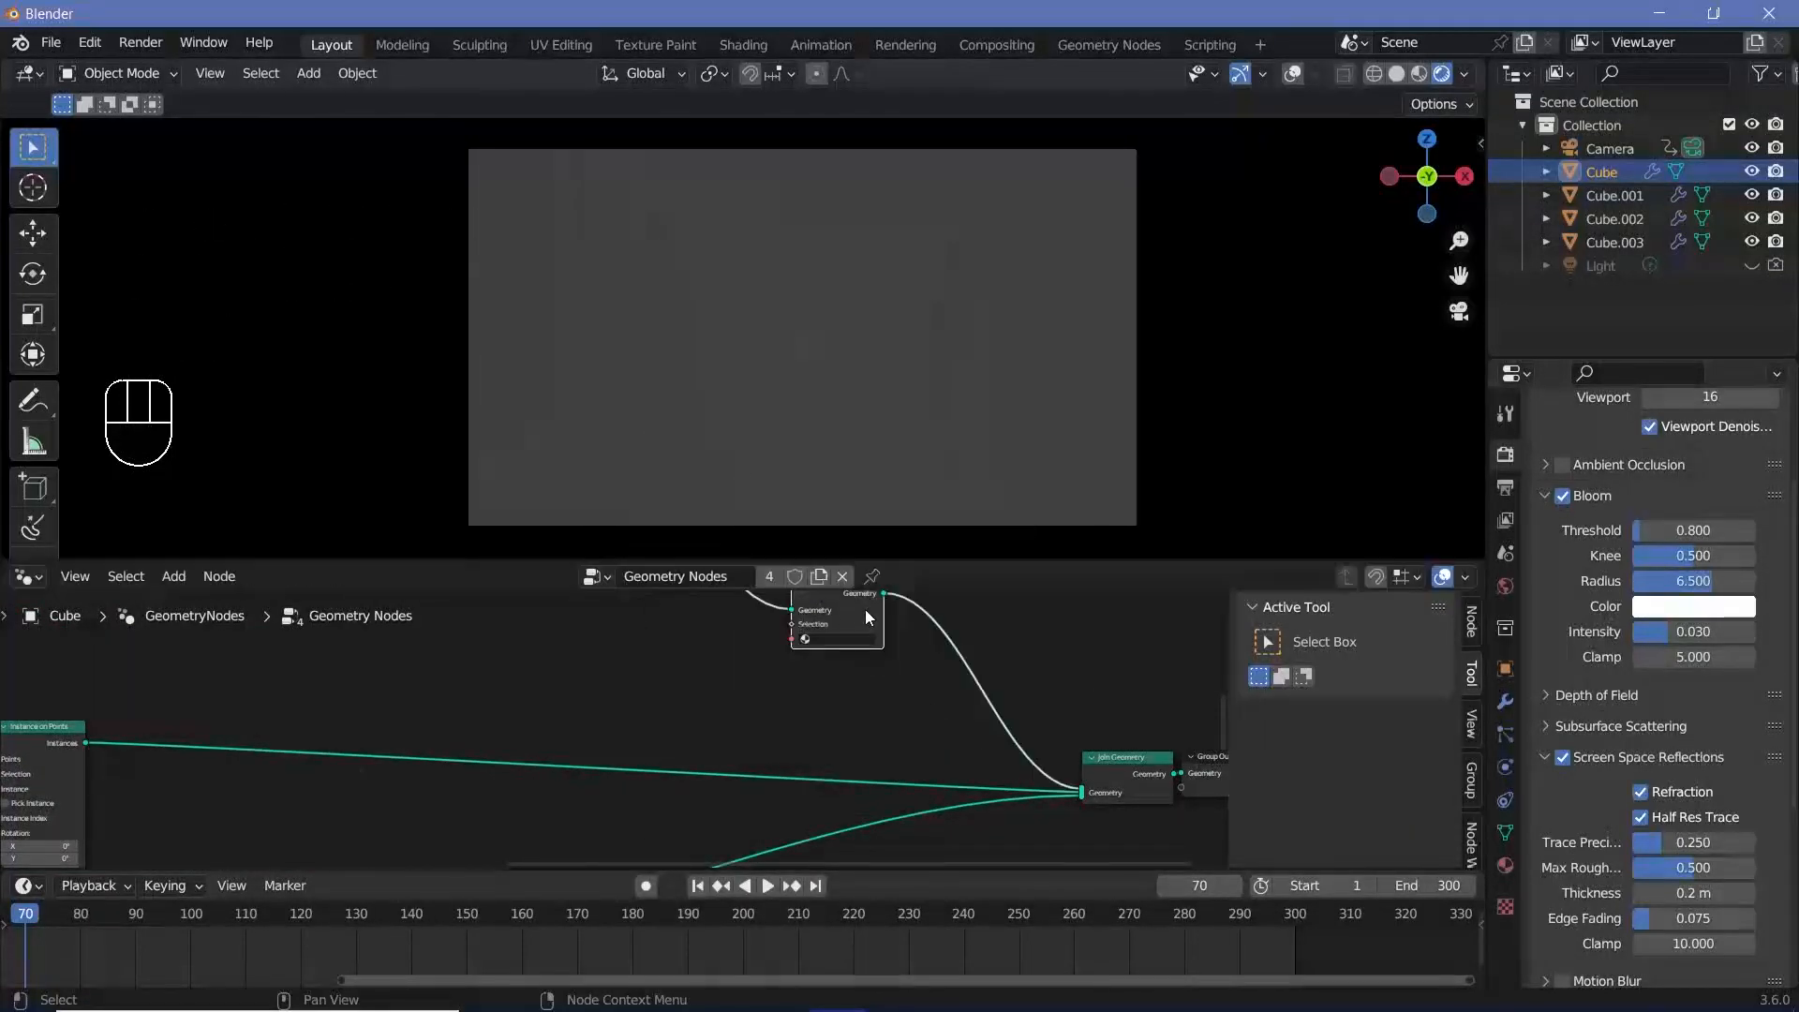
Duplicate the Set Material node twice and insert the copies on the other two branches feeding Join Geometry.
key(shift+d)
click(857, 780)
key(shift+d)
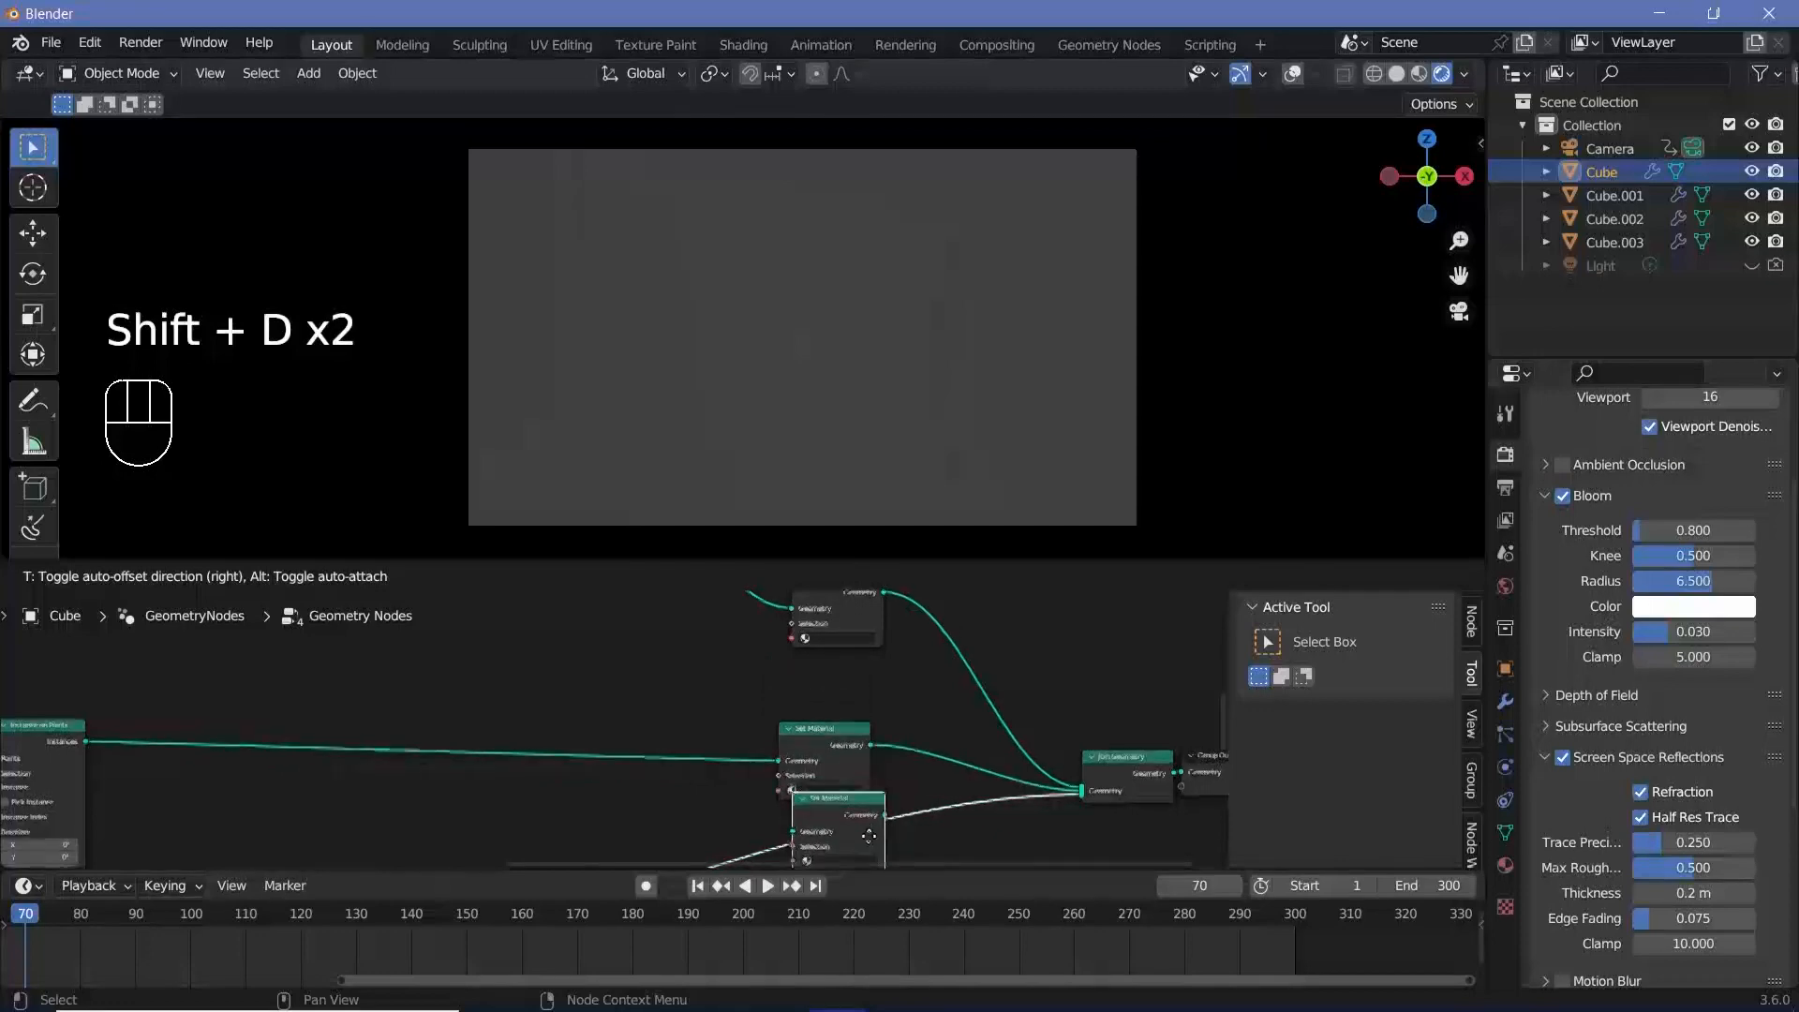
click(883, 813)
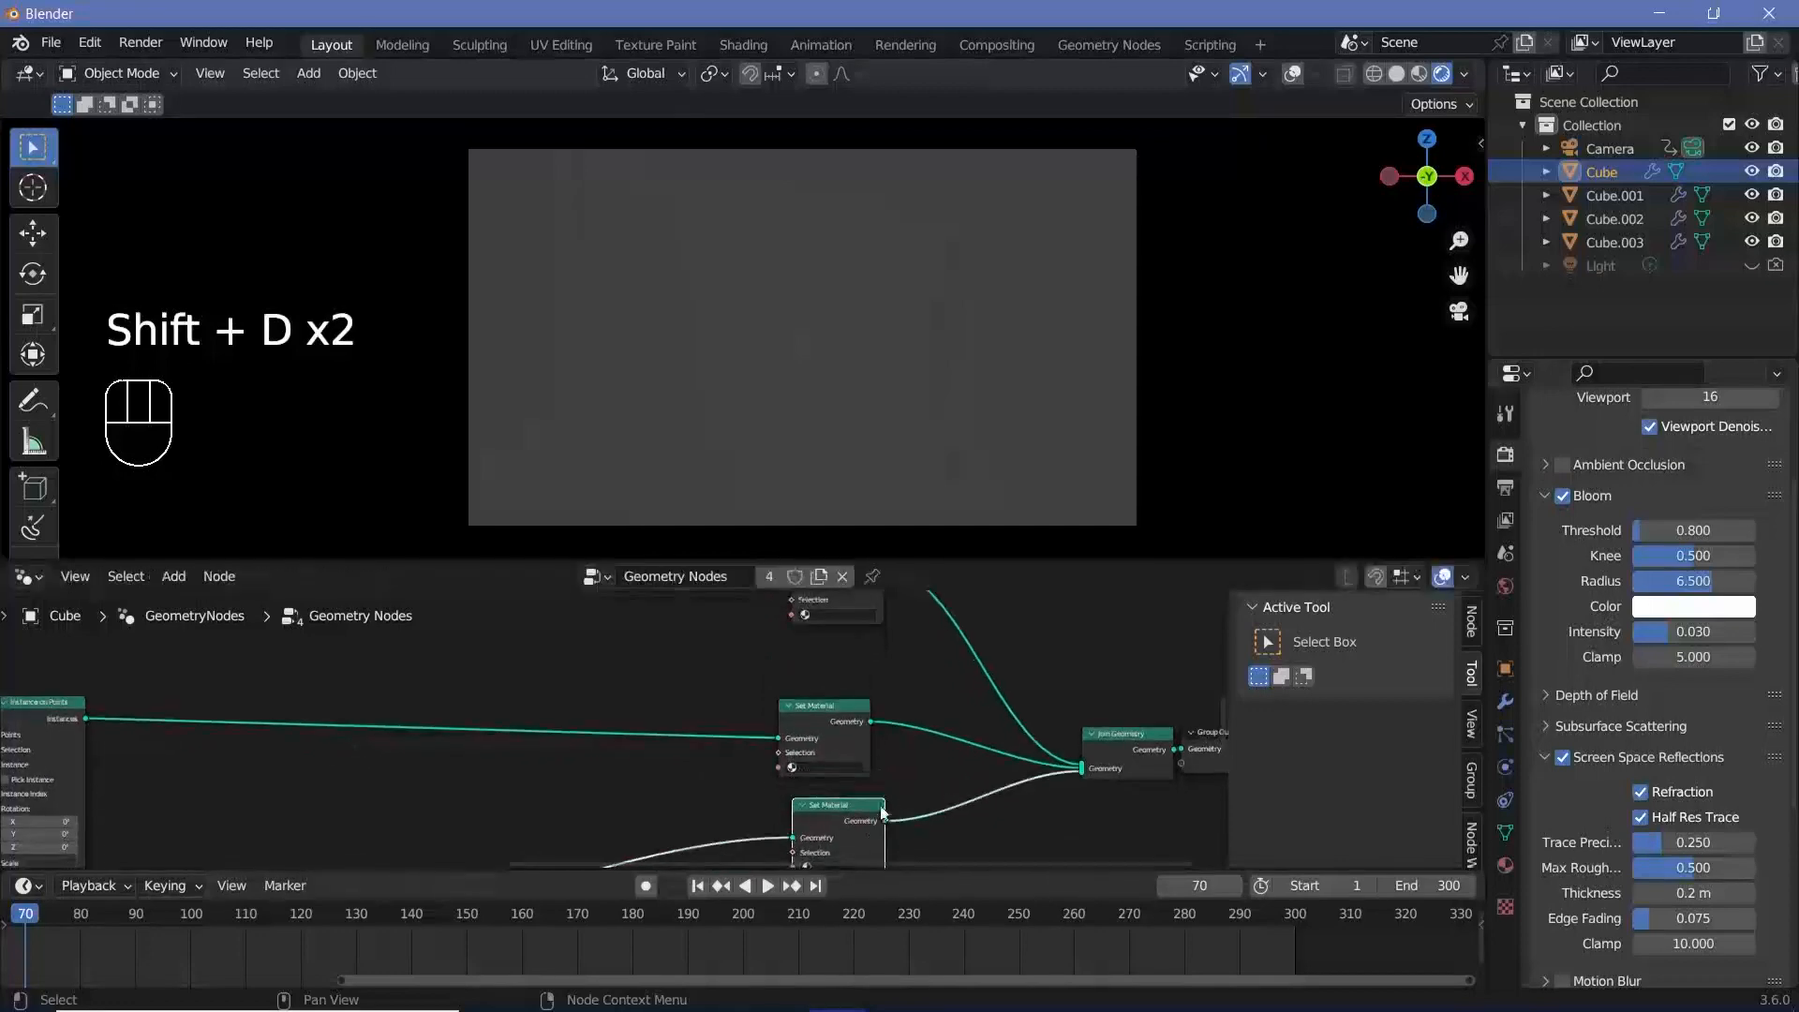
Add two more material slots to the Cube and create a new material in each.
click(1505, 865)
scroll(1599, 666, up, 5)
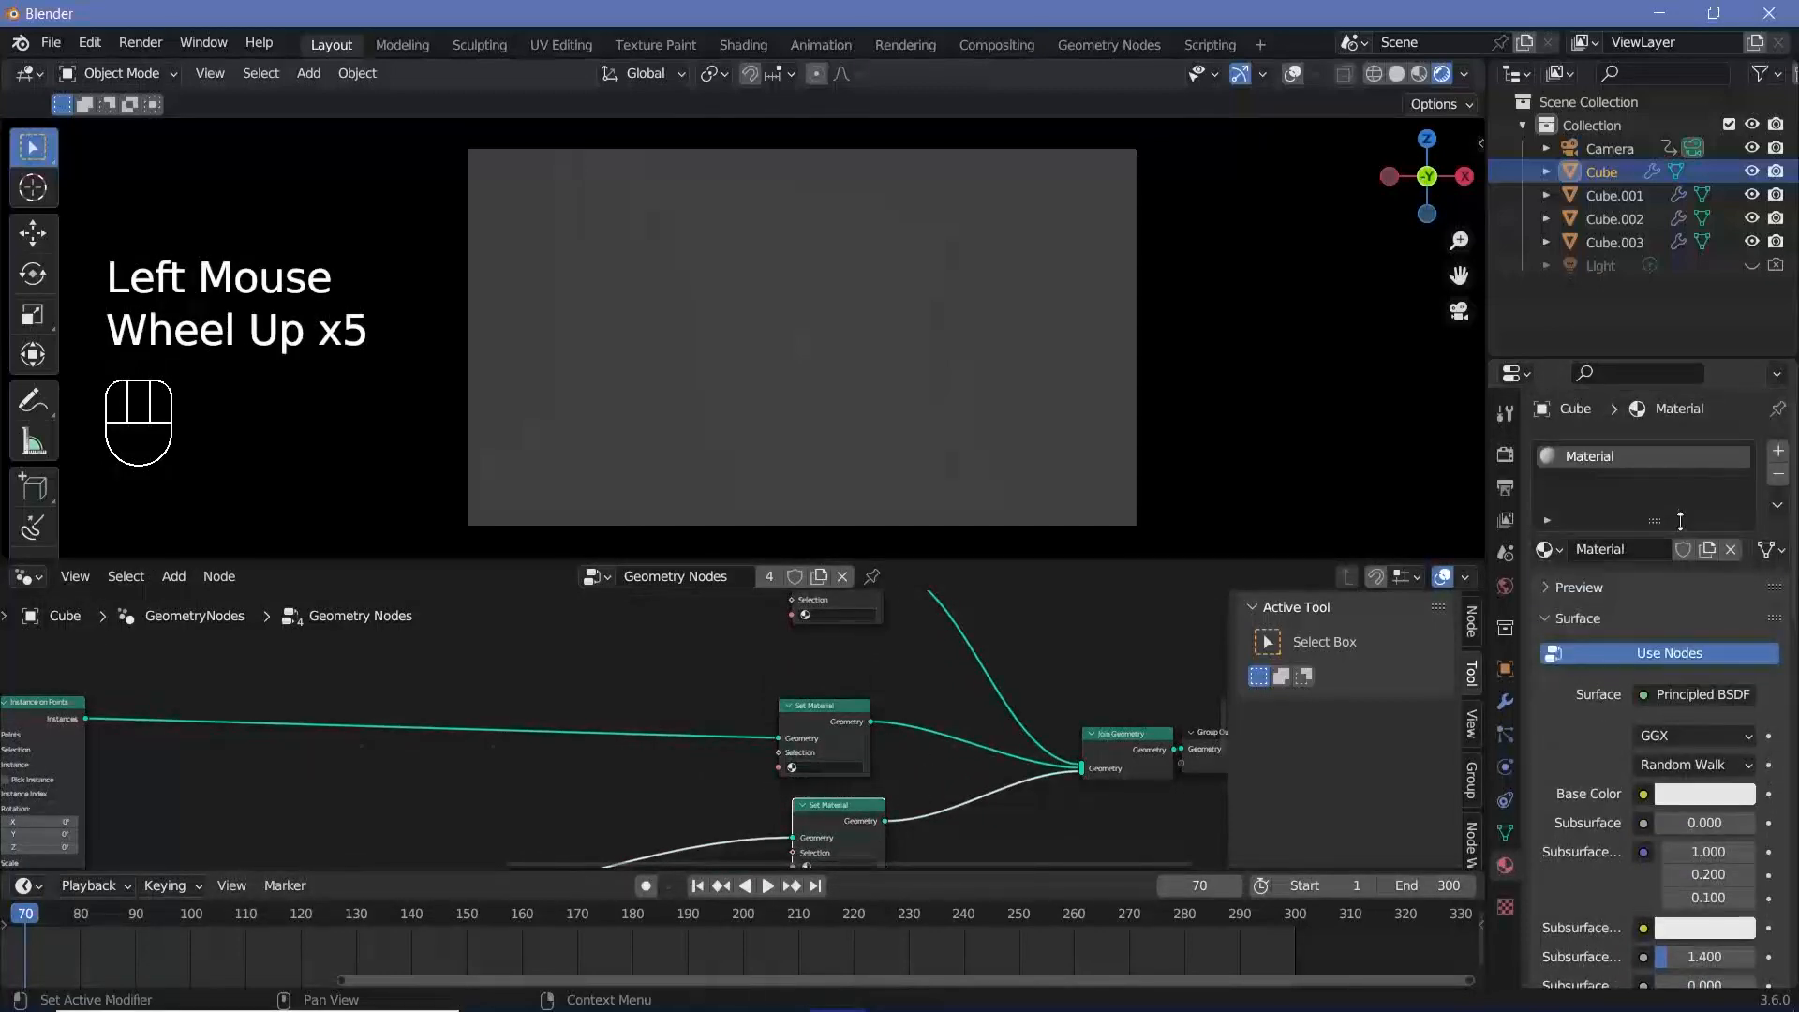
click(1778, 452)
click(1778, 451)
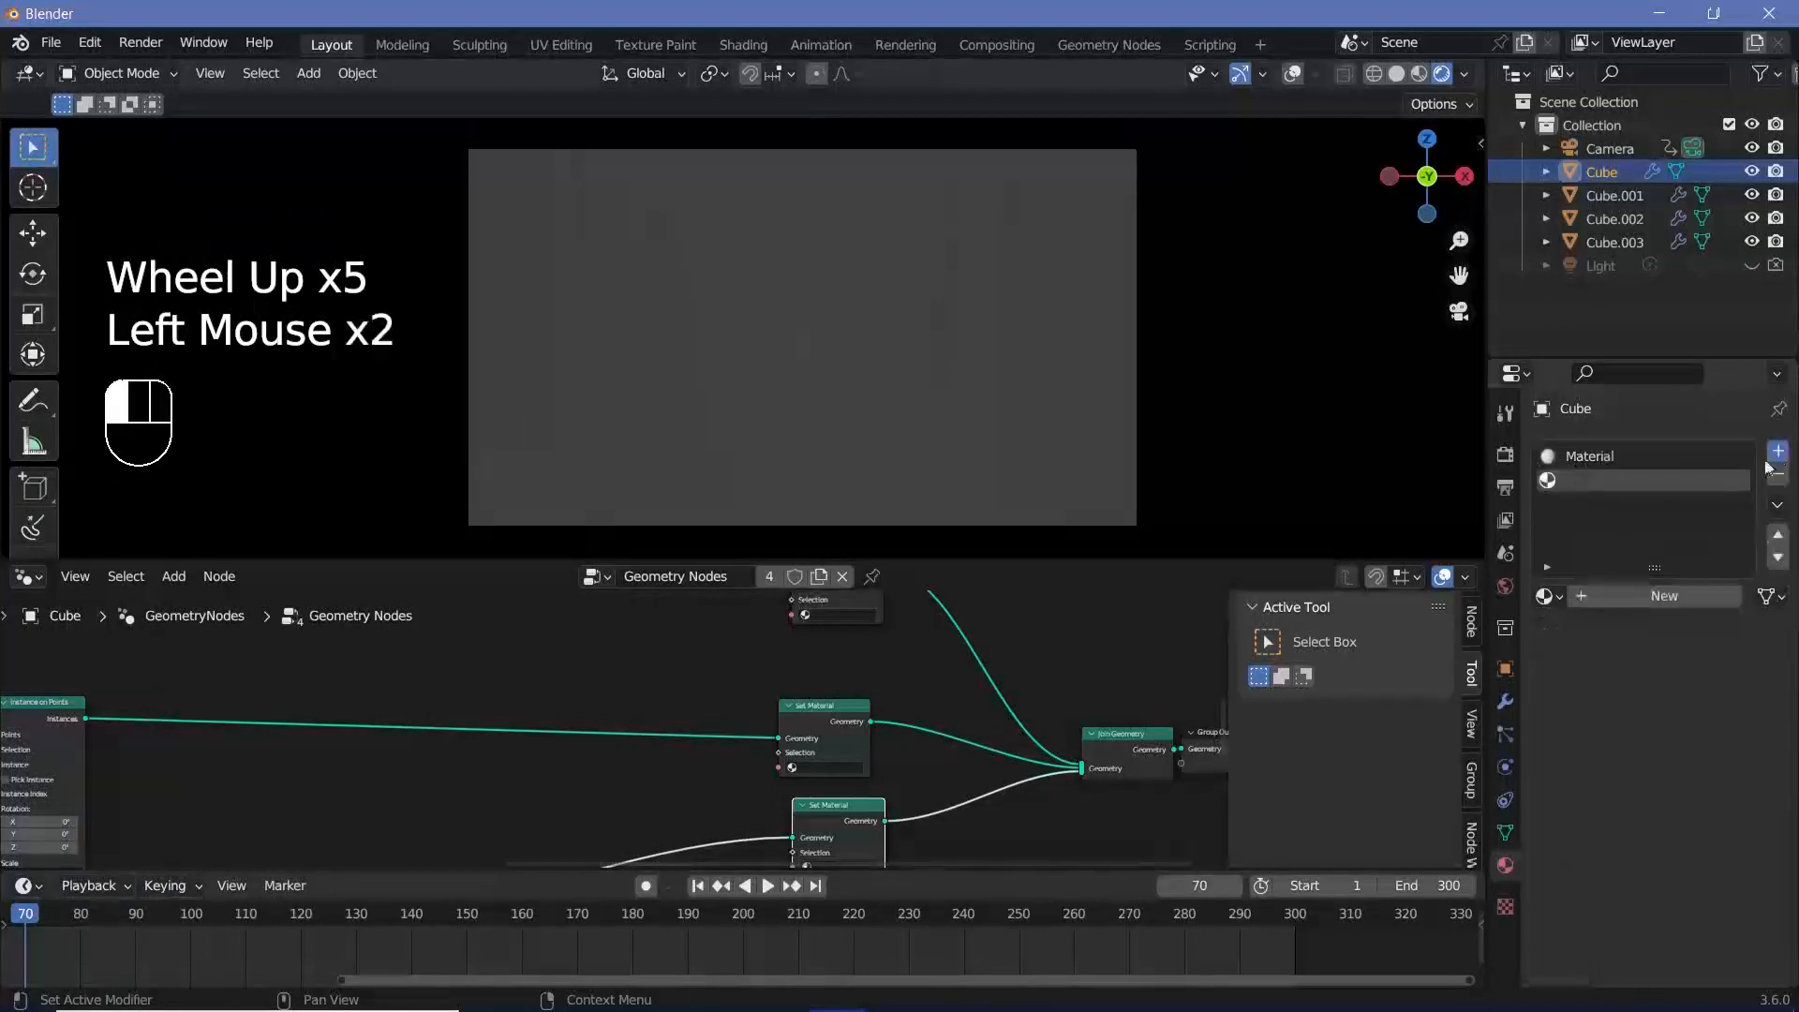
click(1629, 479)
click(1629, 592)
click(1598, 504)
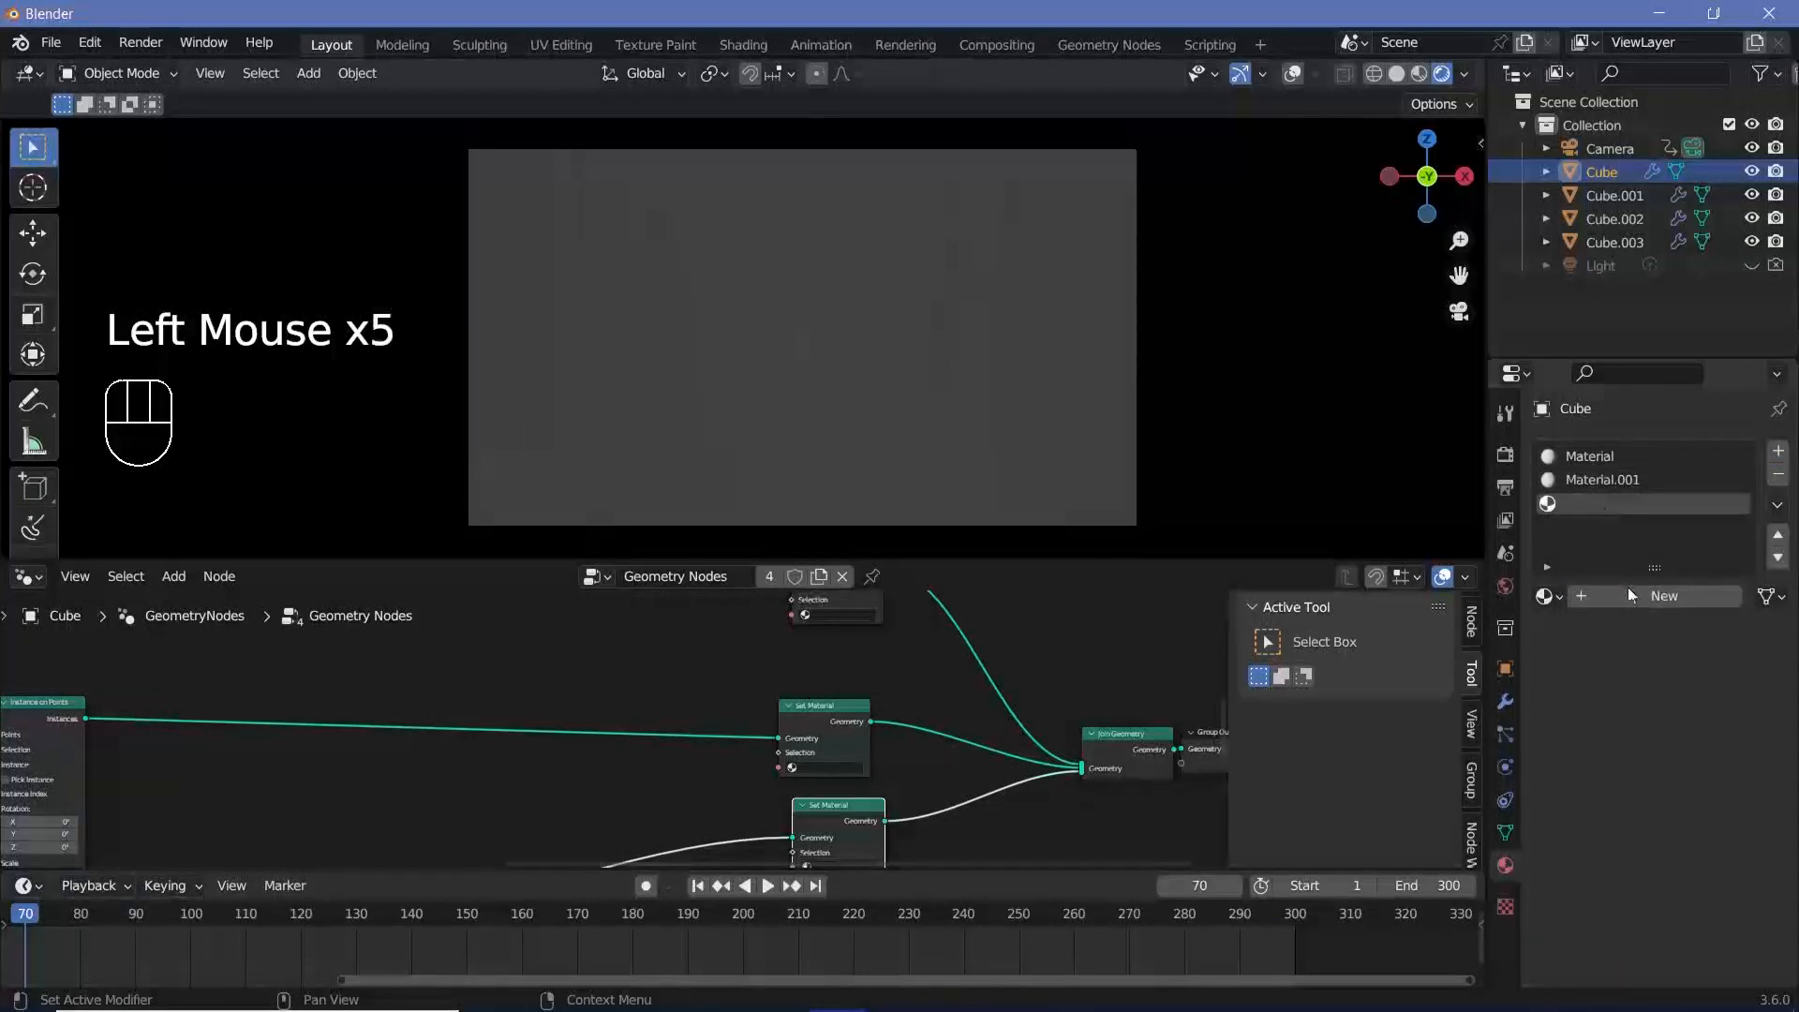
click(1628, 590)
click(1601, 455)
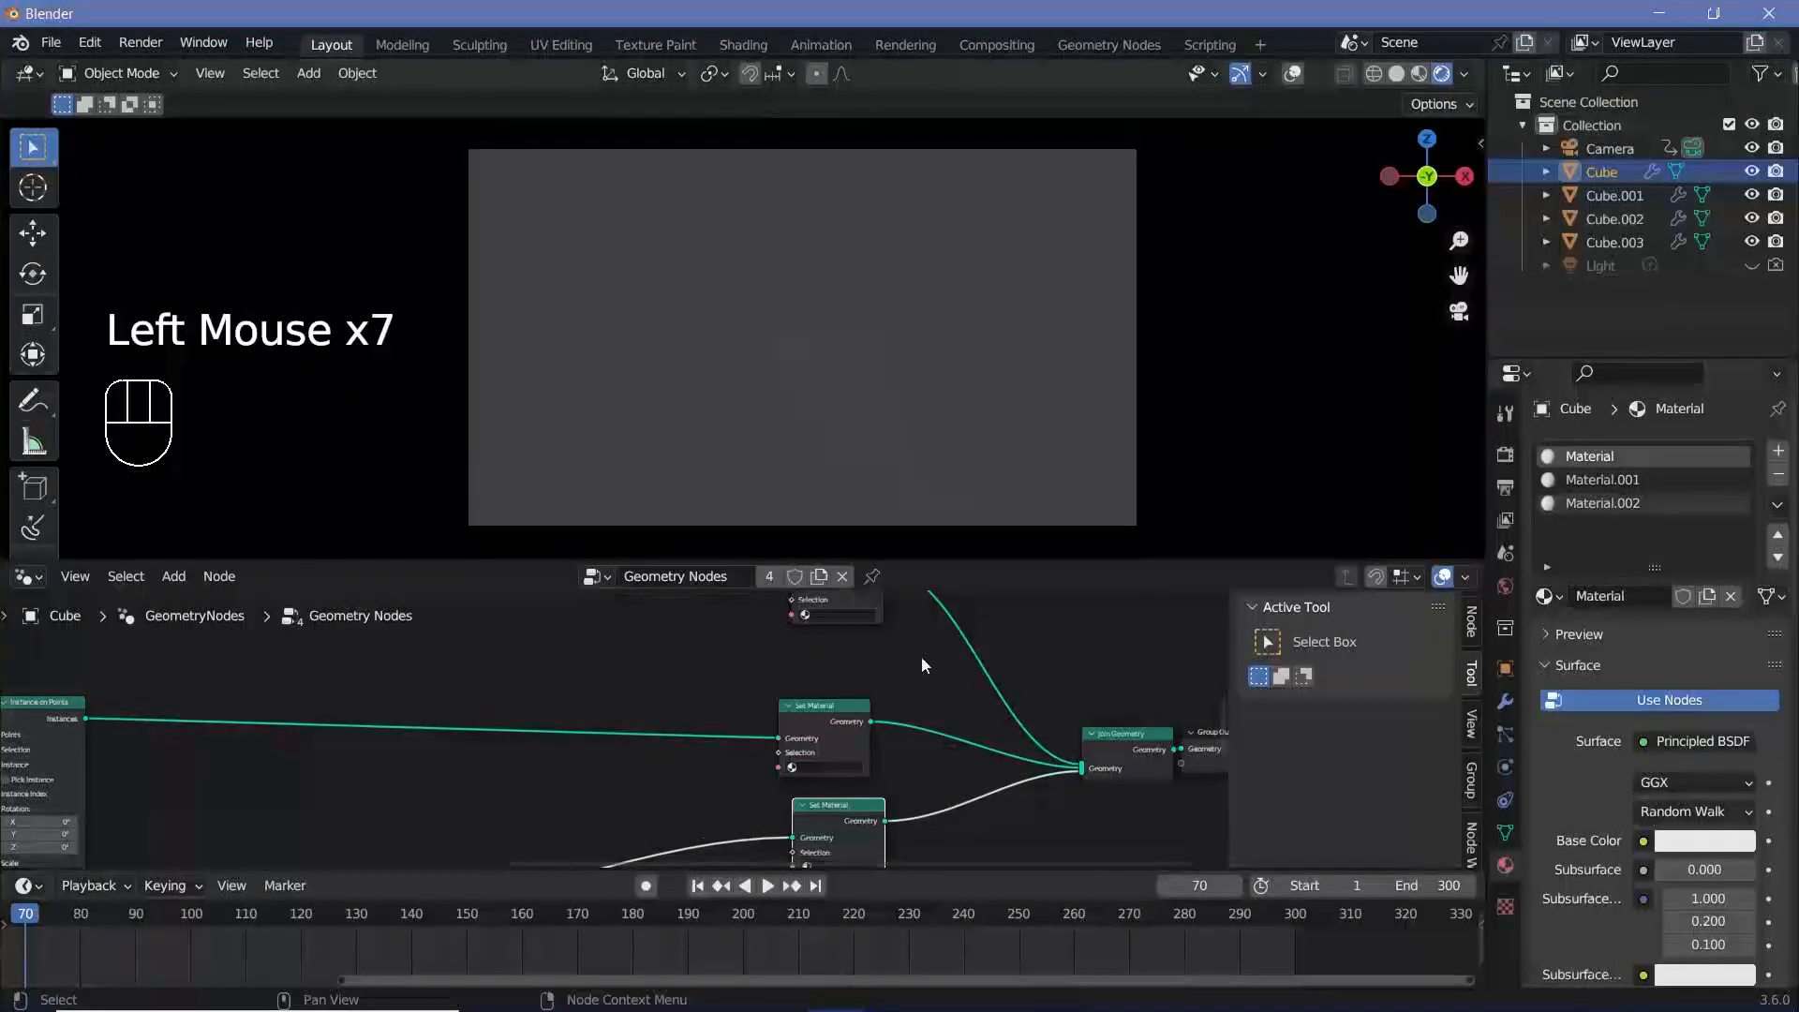
Rename the Cube's three materials, in slot order, as Triangles, Spheres and Walls.
ctrl+middle_drag(921, 656, 886, 363)
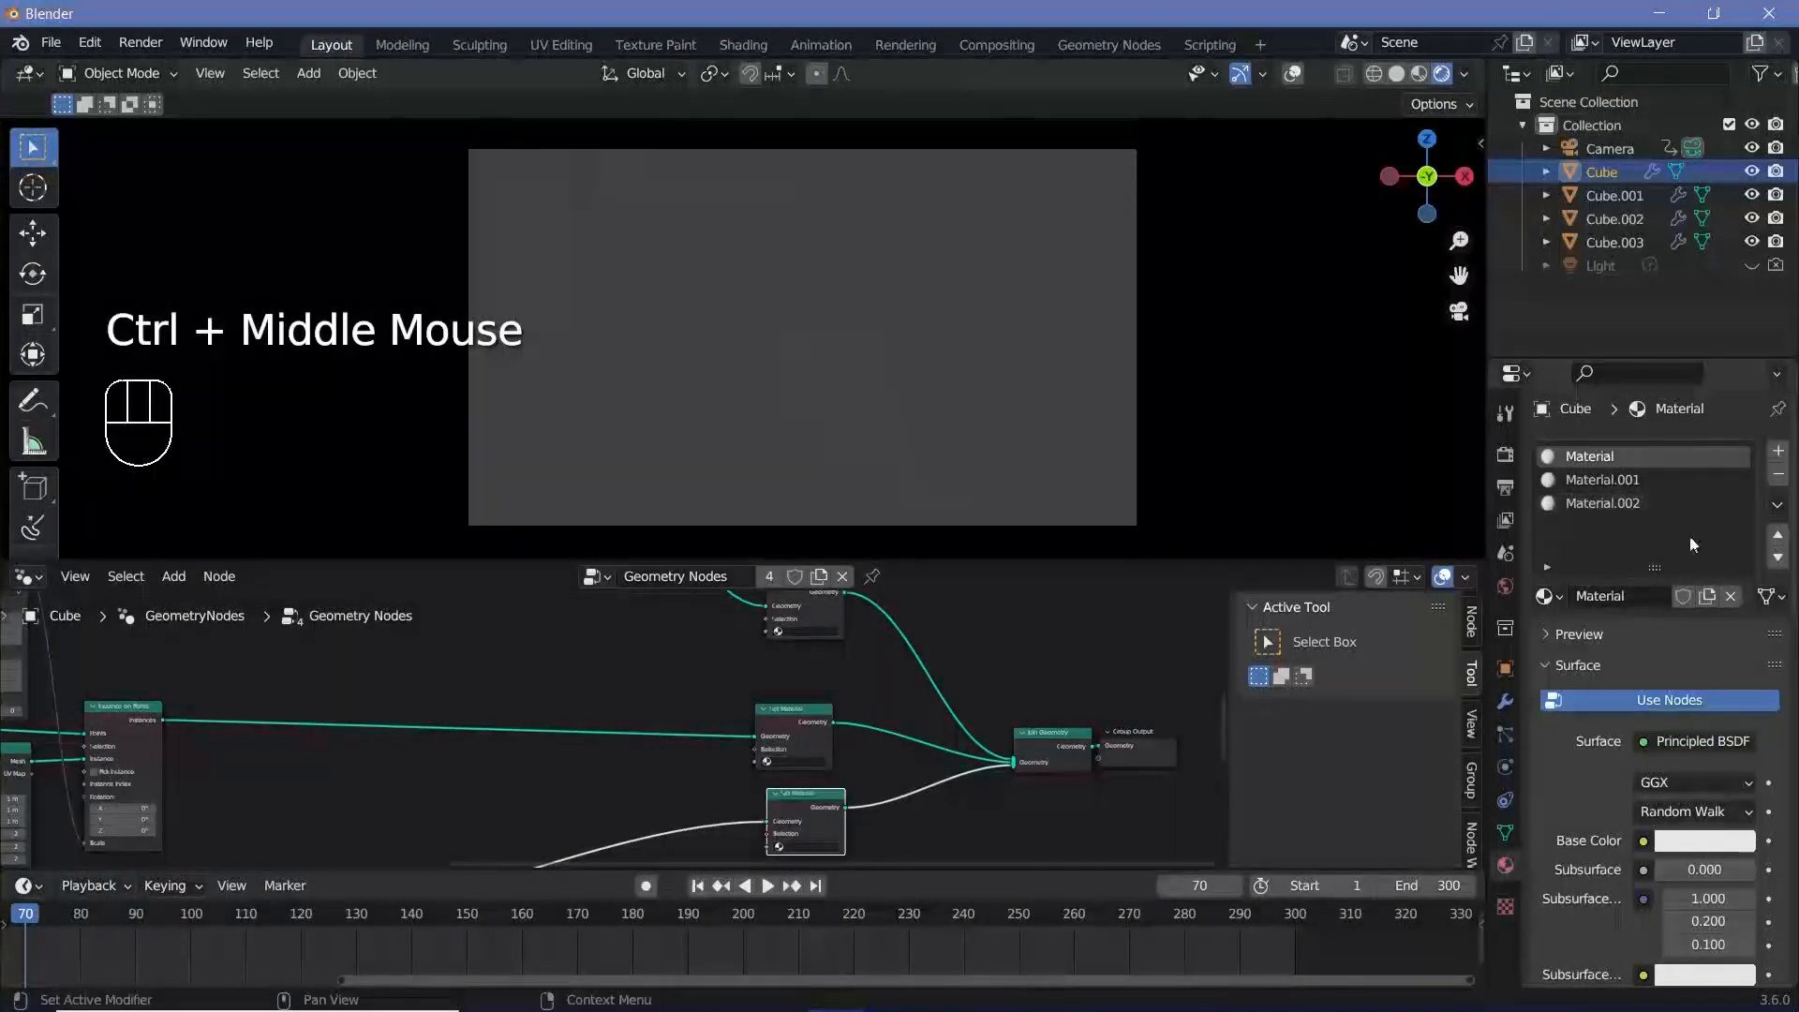
double_click(1612, 602)
text(Triangles)
key(Return)
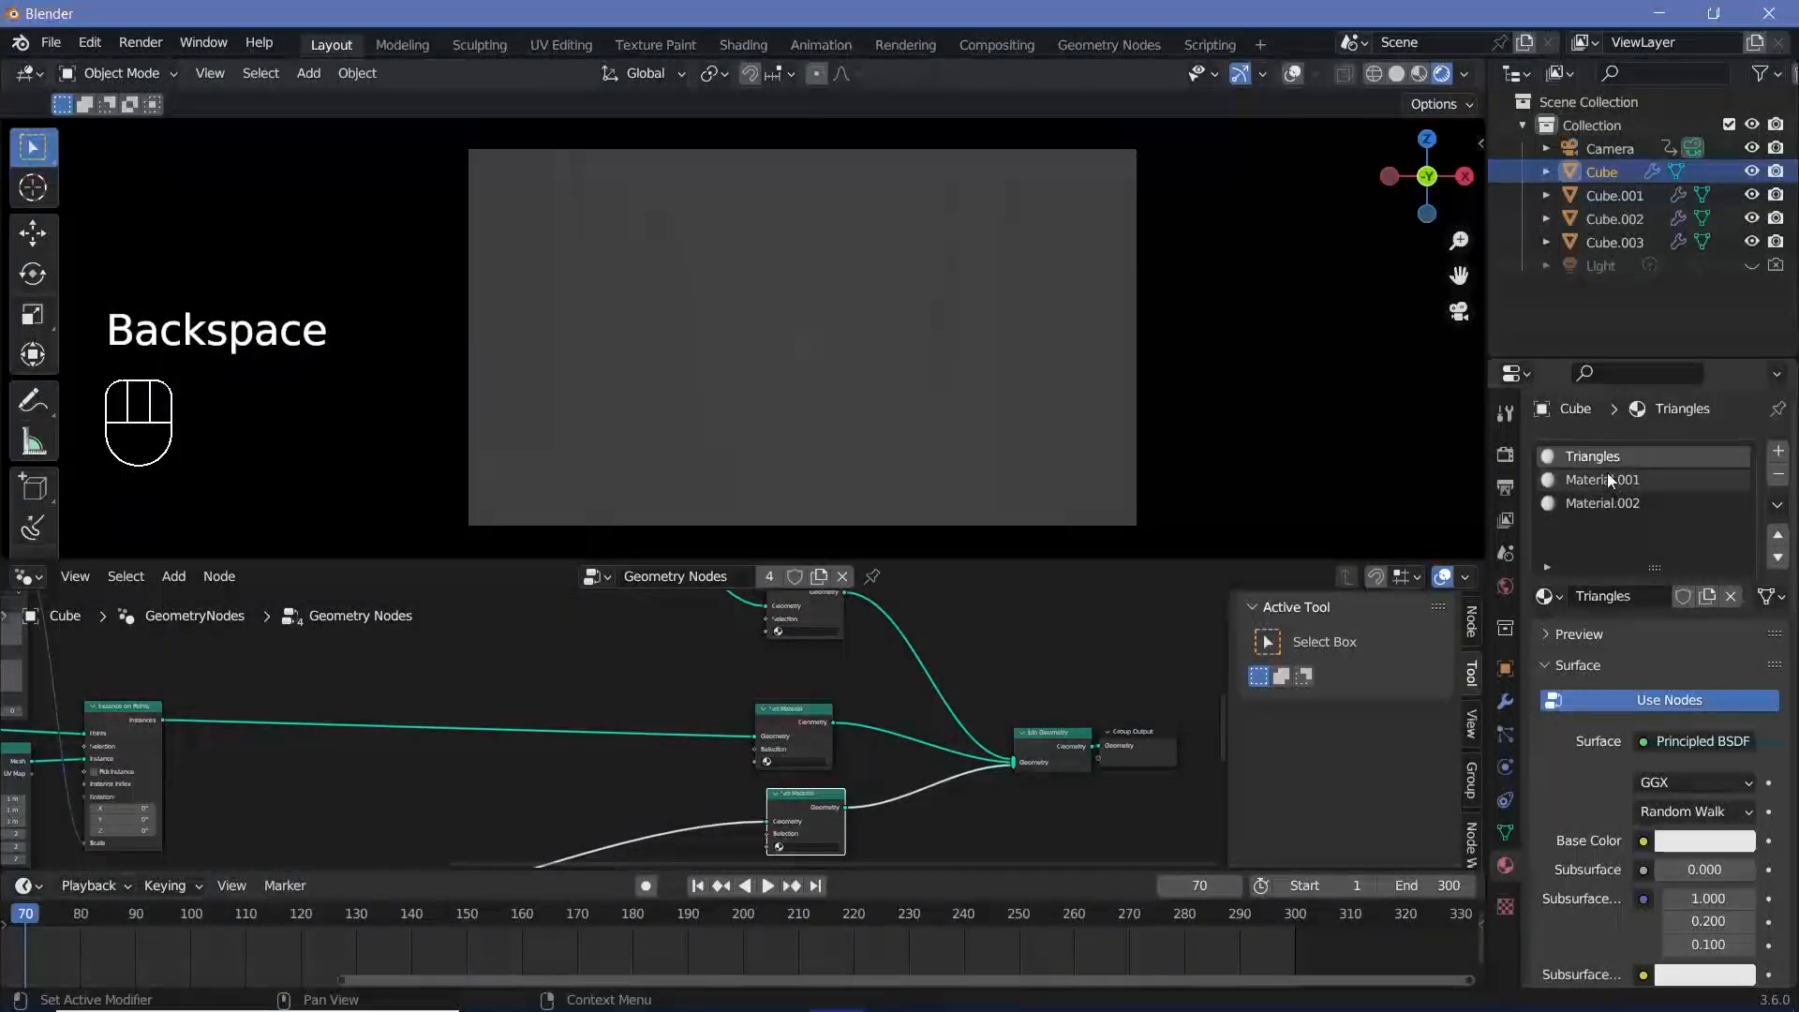
click(1610, 480)
double_click(1604, 600)
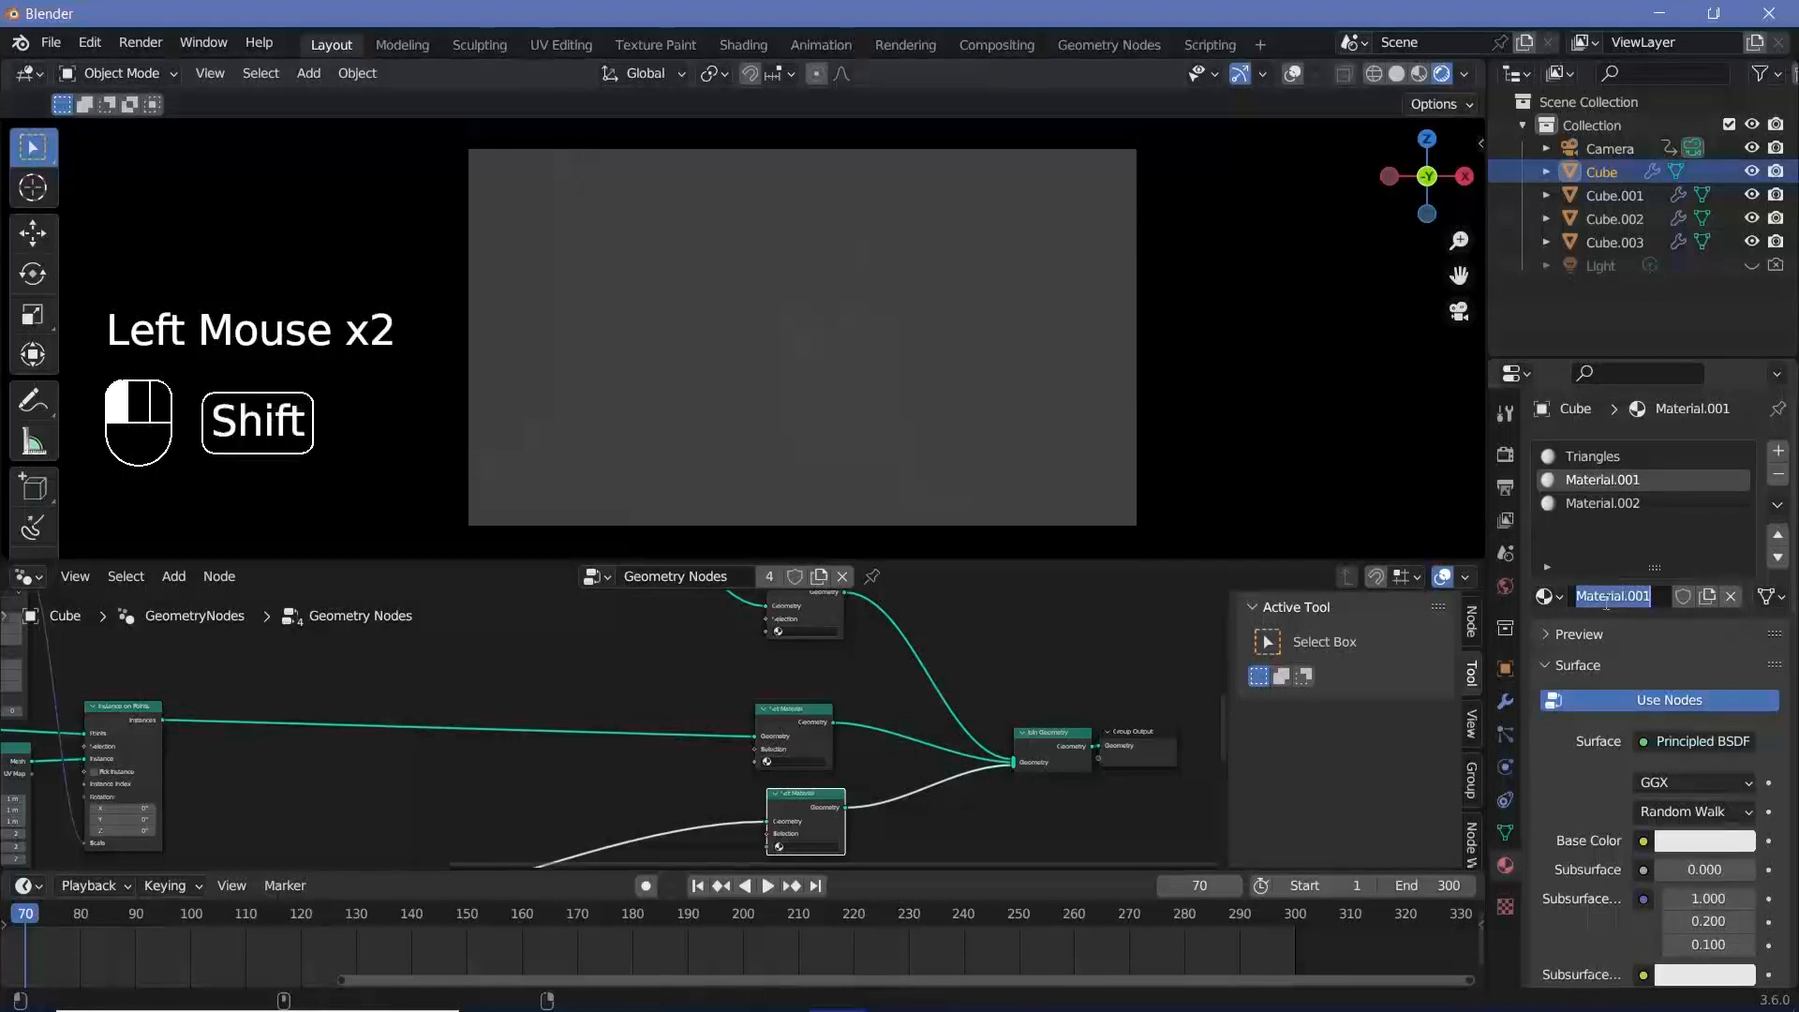
text(Spheres)
key(Return)
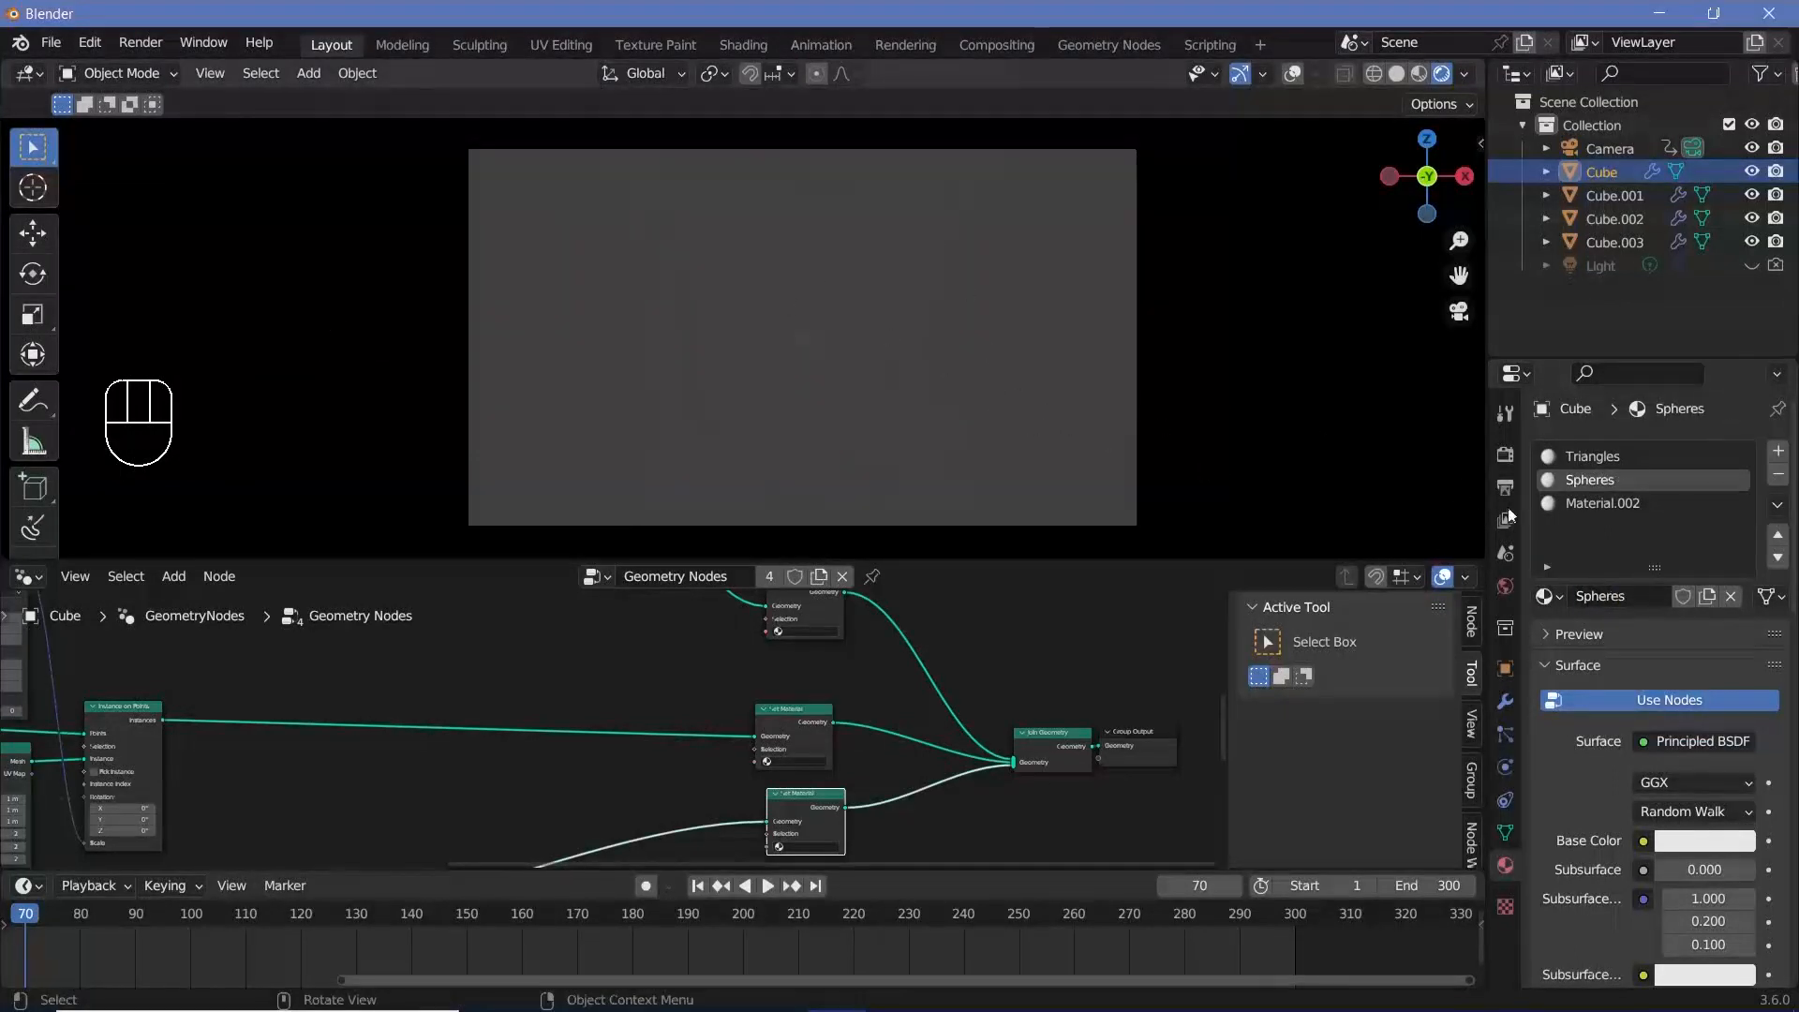
click(1600, 504)
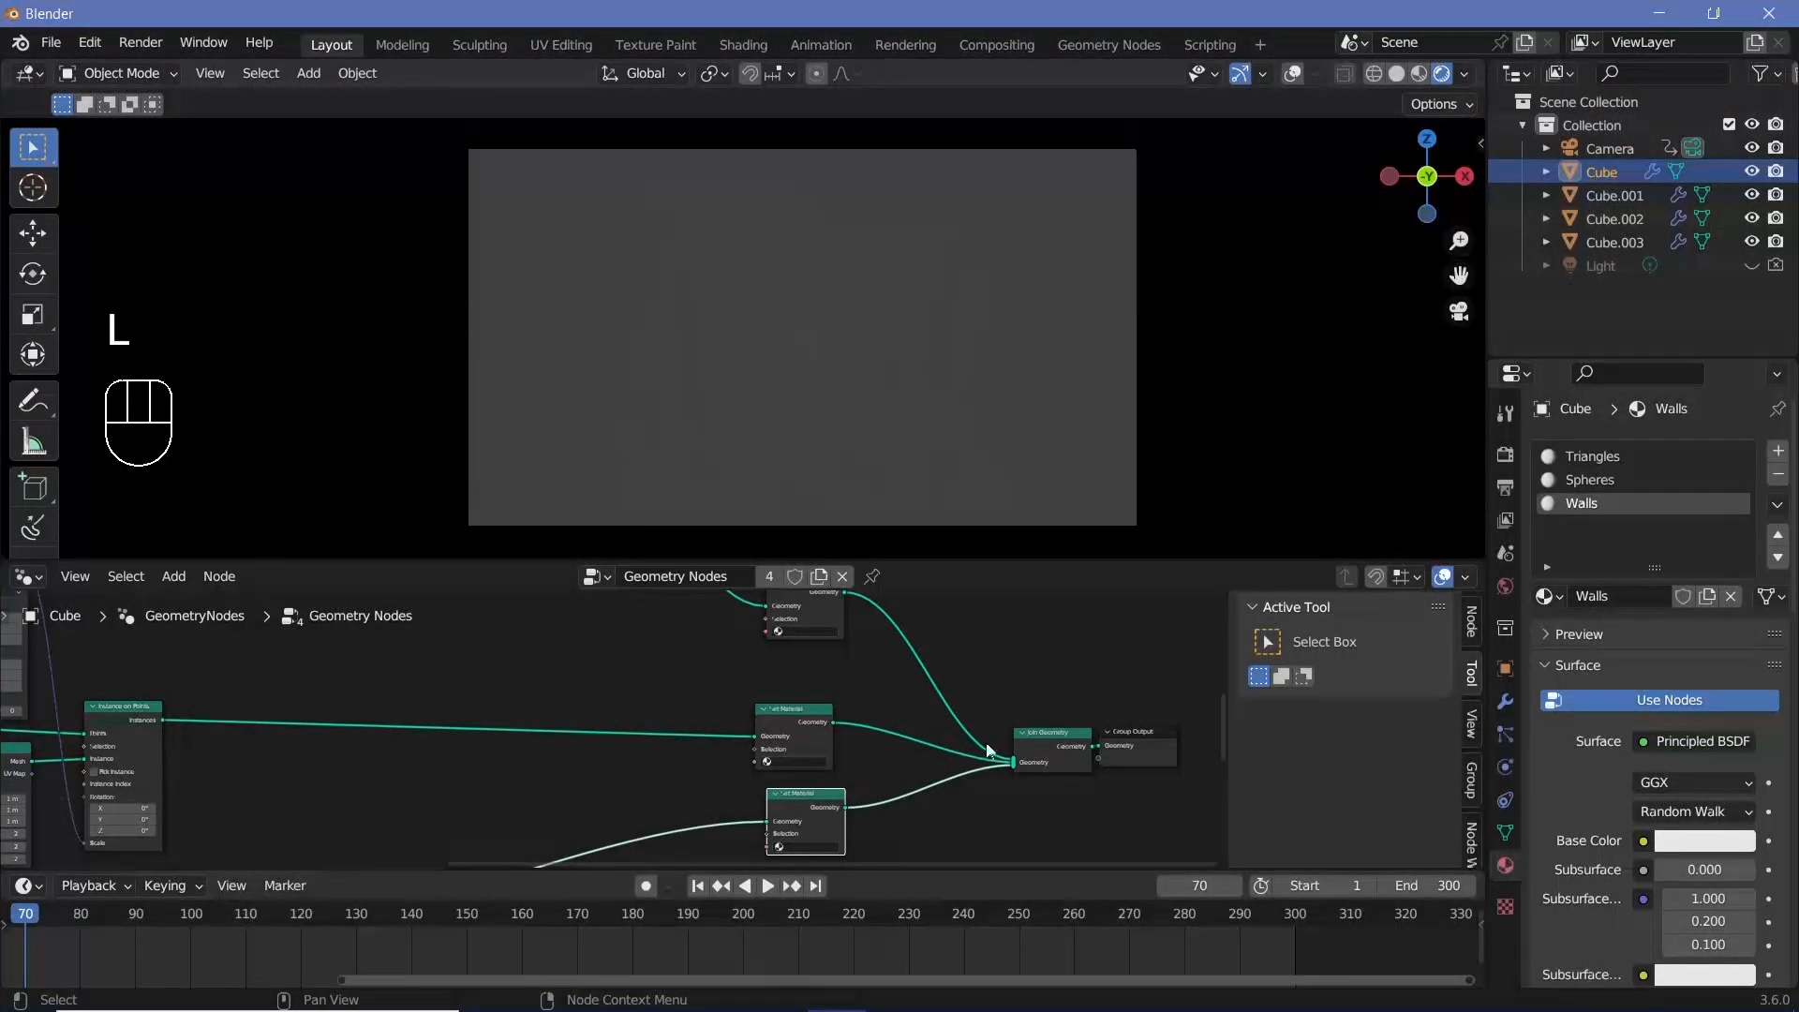
Assign the Triangles material to the Set Material node on the lowest branch, fed by Curve to Mesh.
middle_drag(712, 730, 552, 816)
click(993, 738)
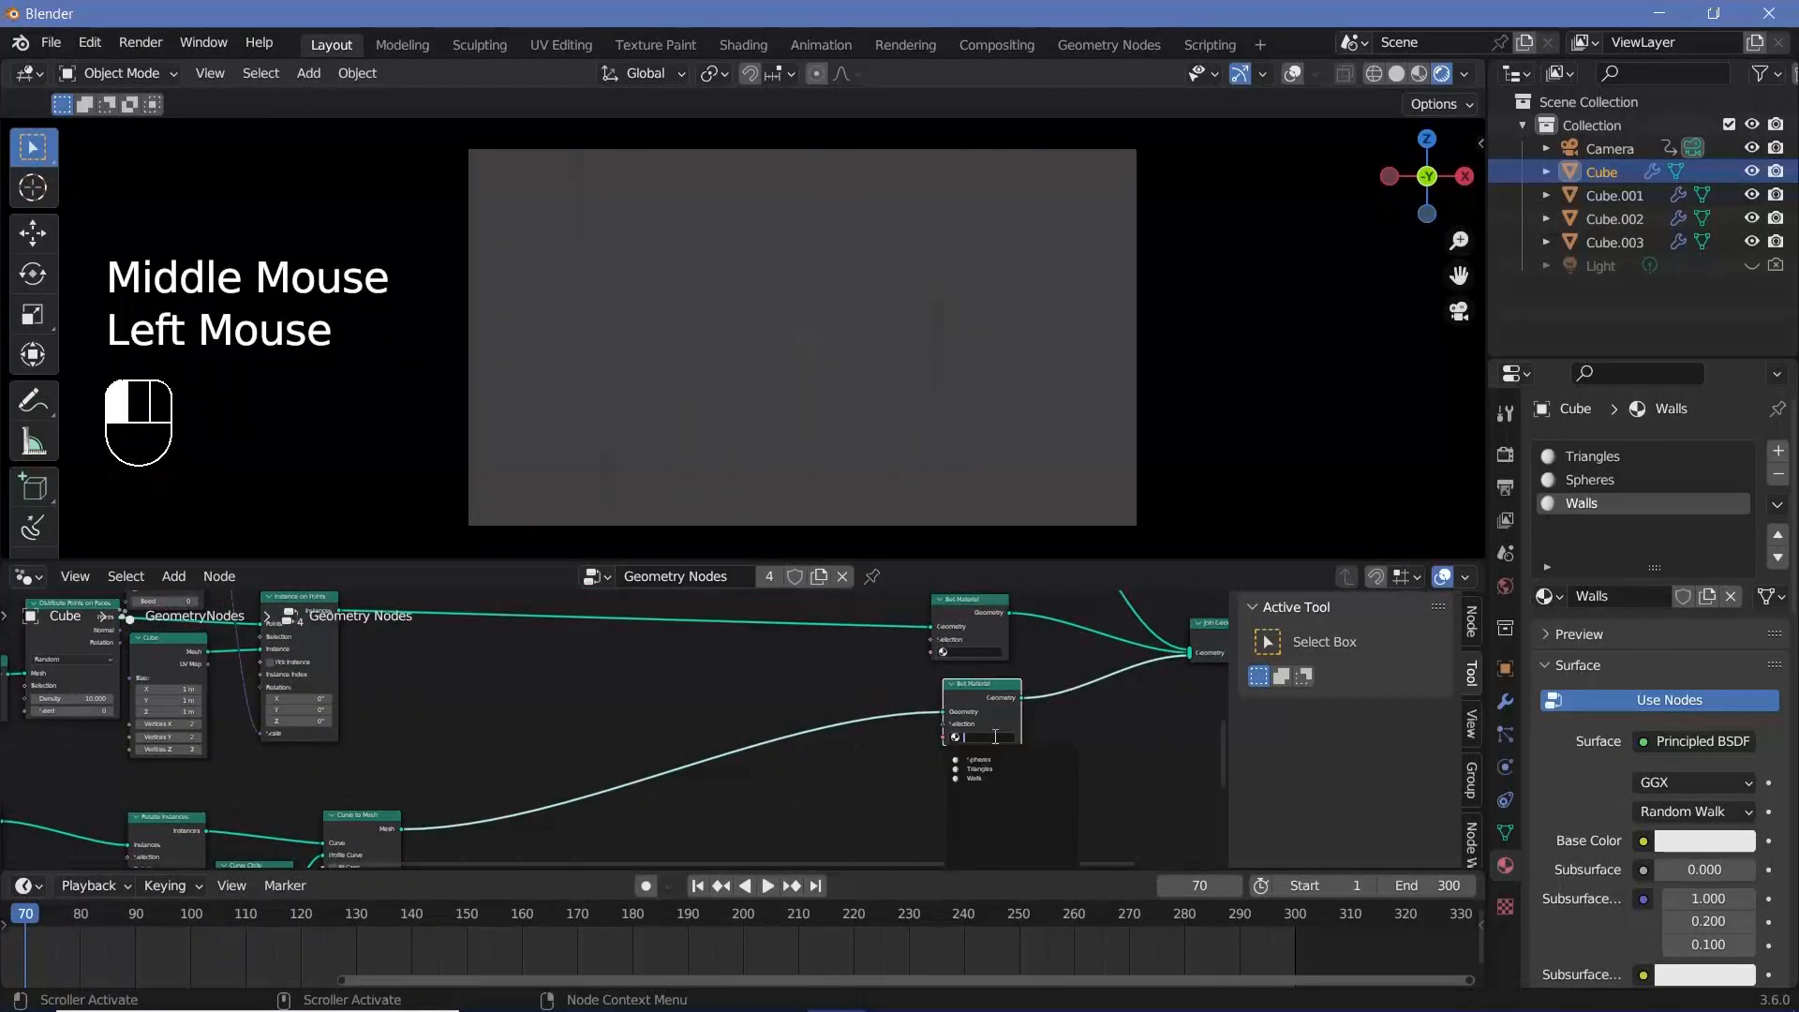
click(992, 769)
Trace the middle branch back to its cube instances and assign the Walls material to its Set Material node.
ctrl+middle_drag(991, 763, 980, 656)
middle_drag(979, 656, 881, 705)
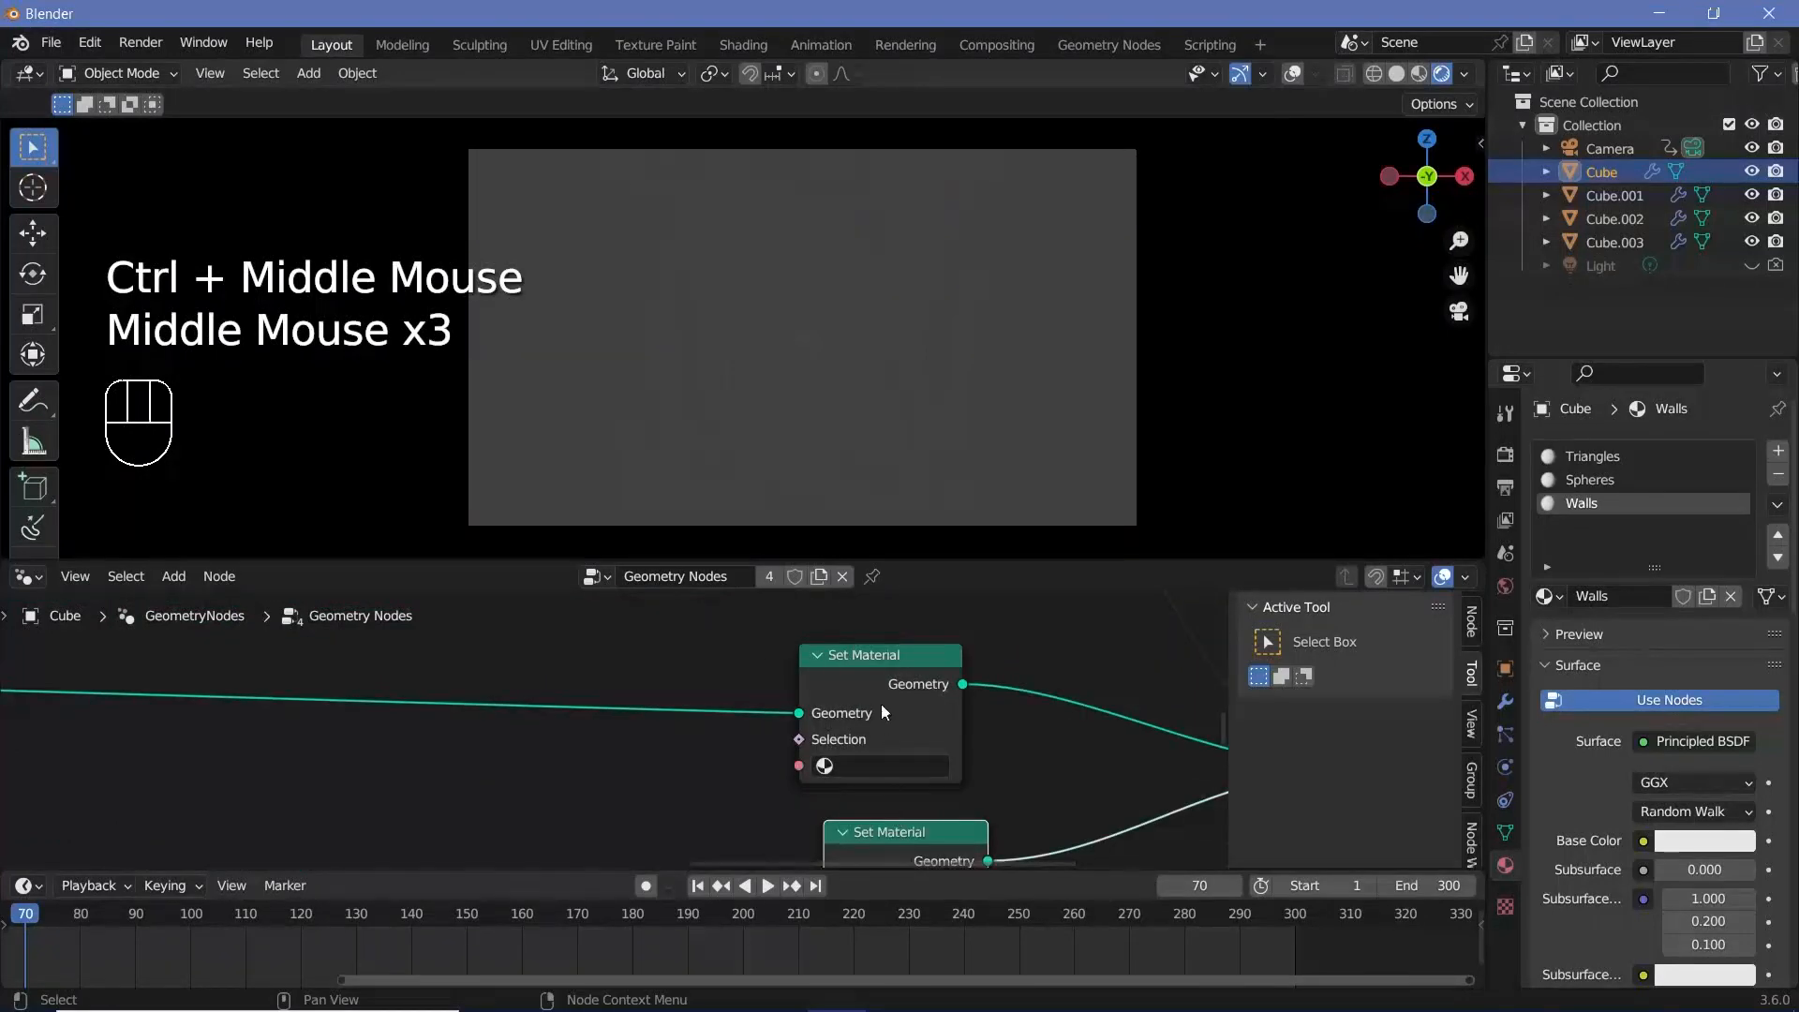
click(881, 704)
middle_drag(438, 752, 482, 719)
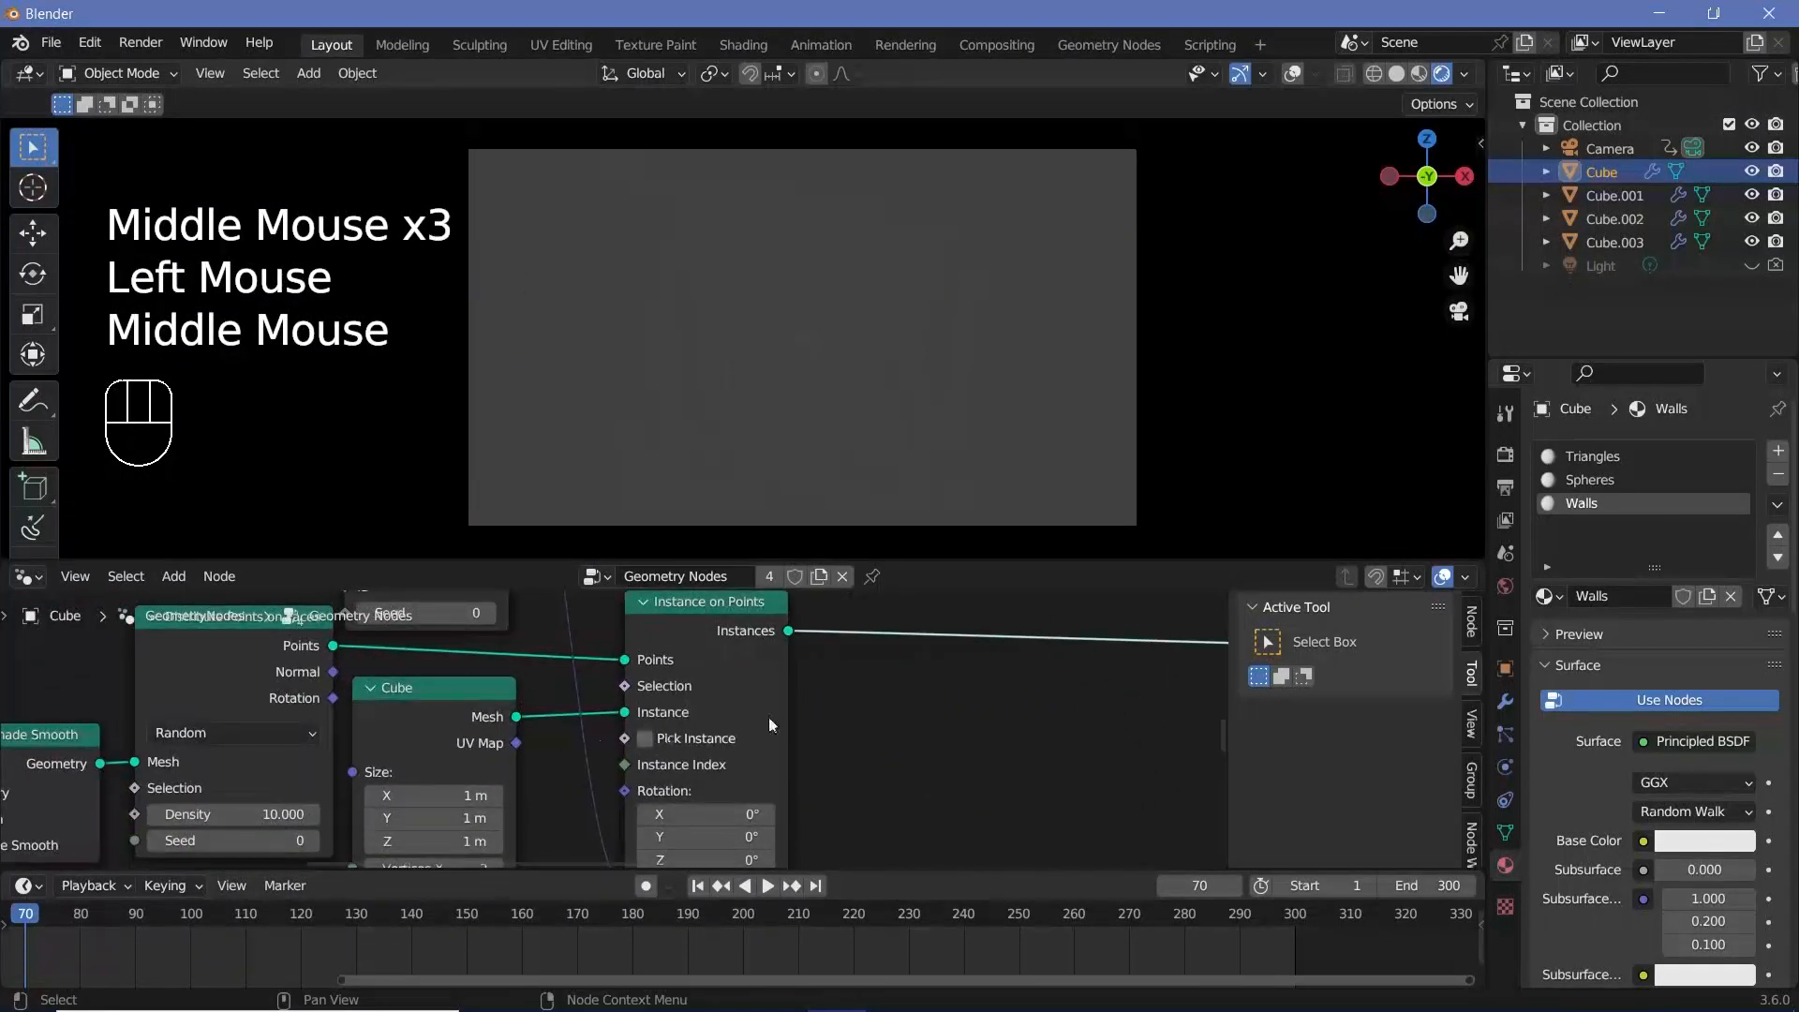
middle_drag(770, 718, 761, 797)
double_click(754, 809)
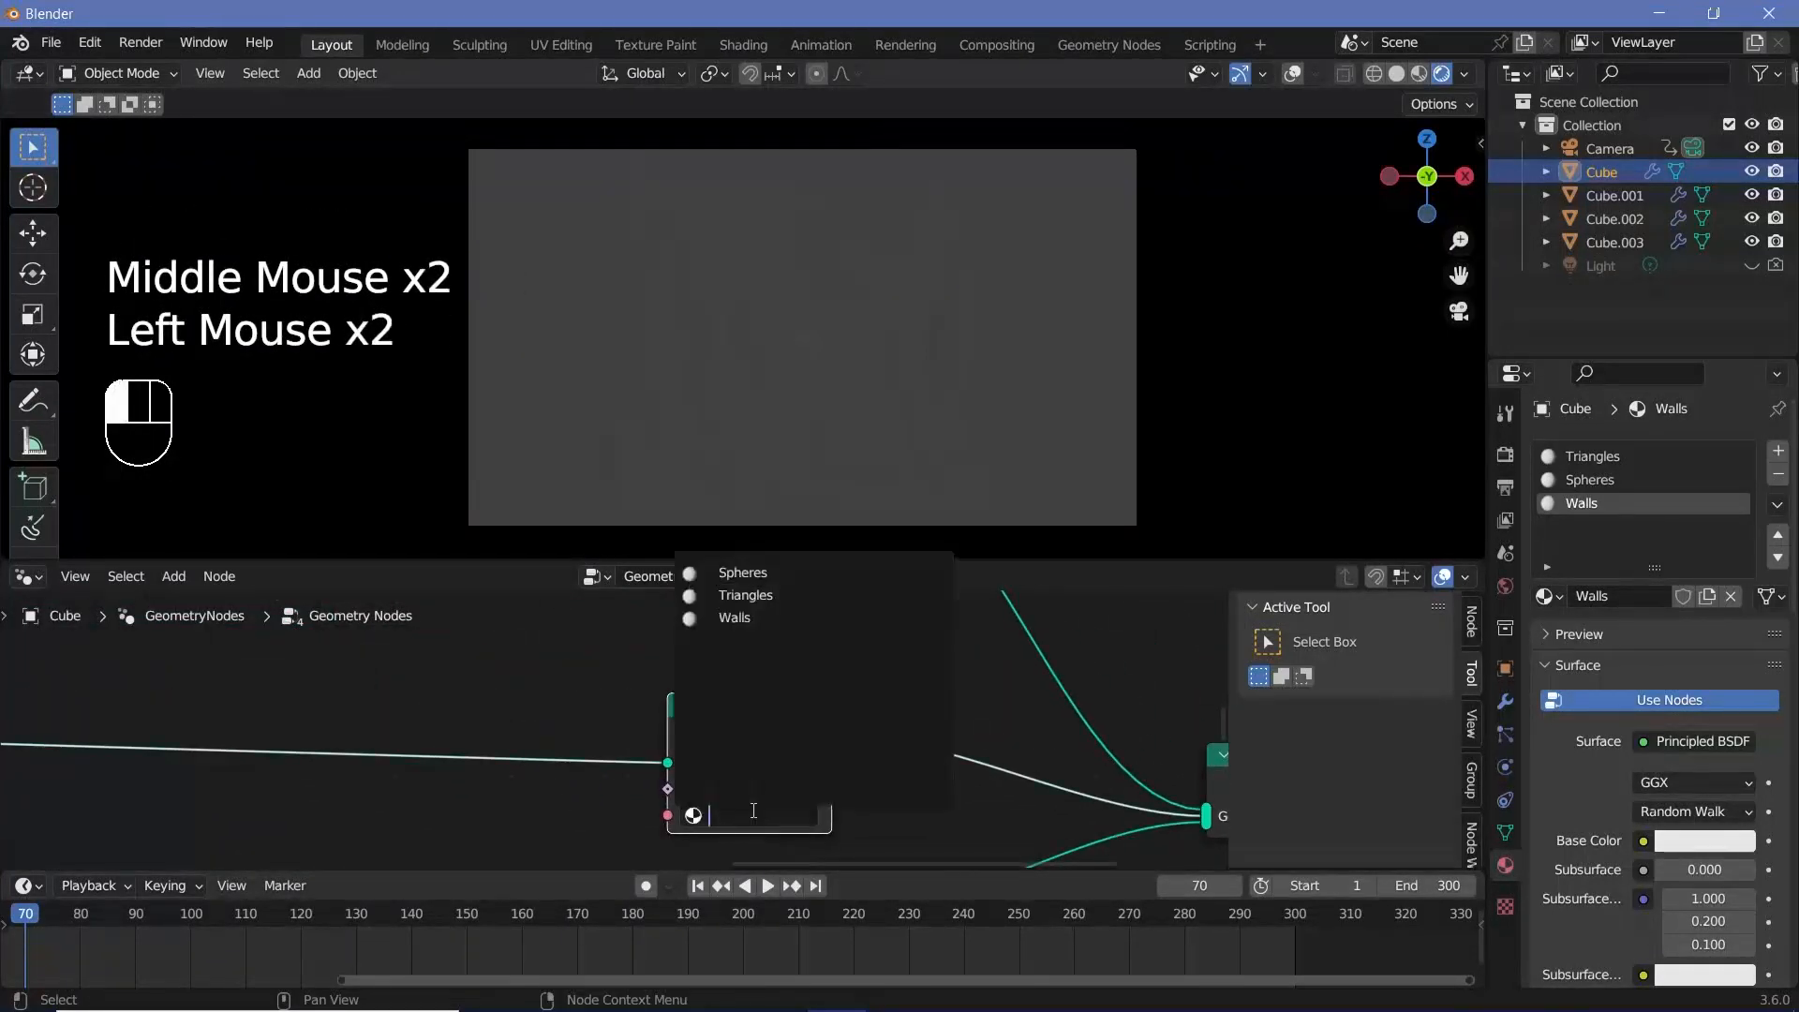
click(737, 617)
Assign the Spheres material to the Set Material node on the uppermost branch.
middle_drag(403, 604, 493, 684)
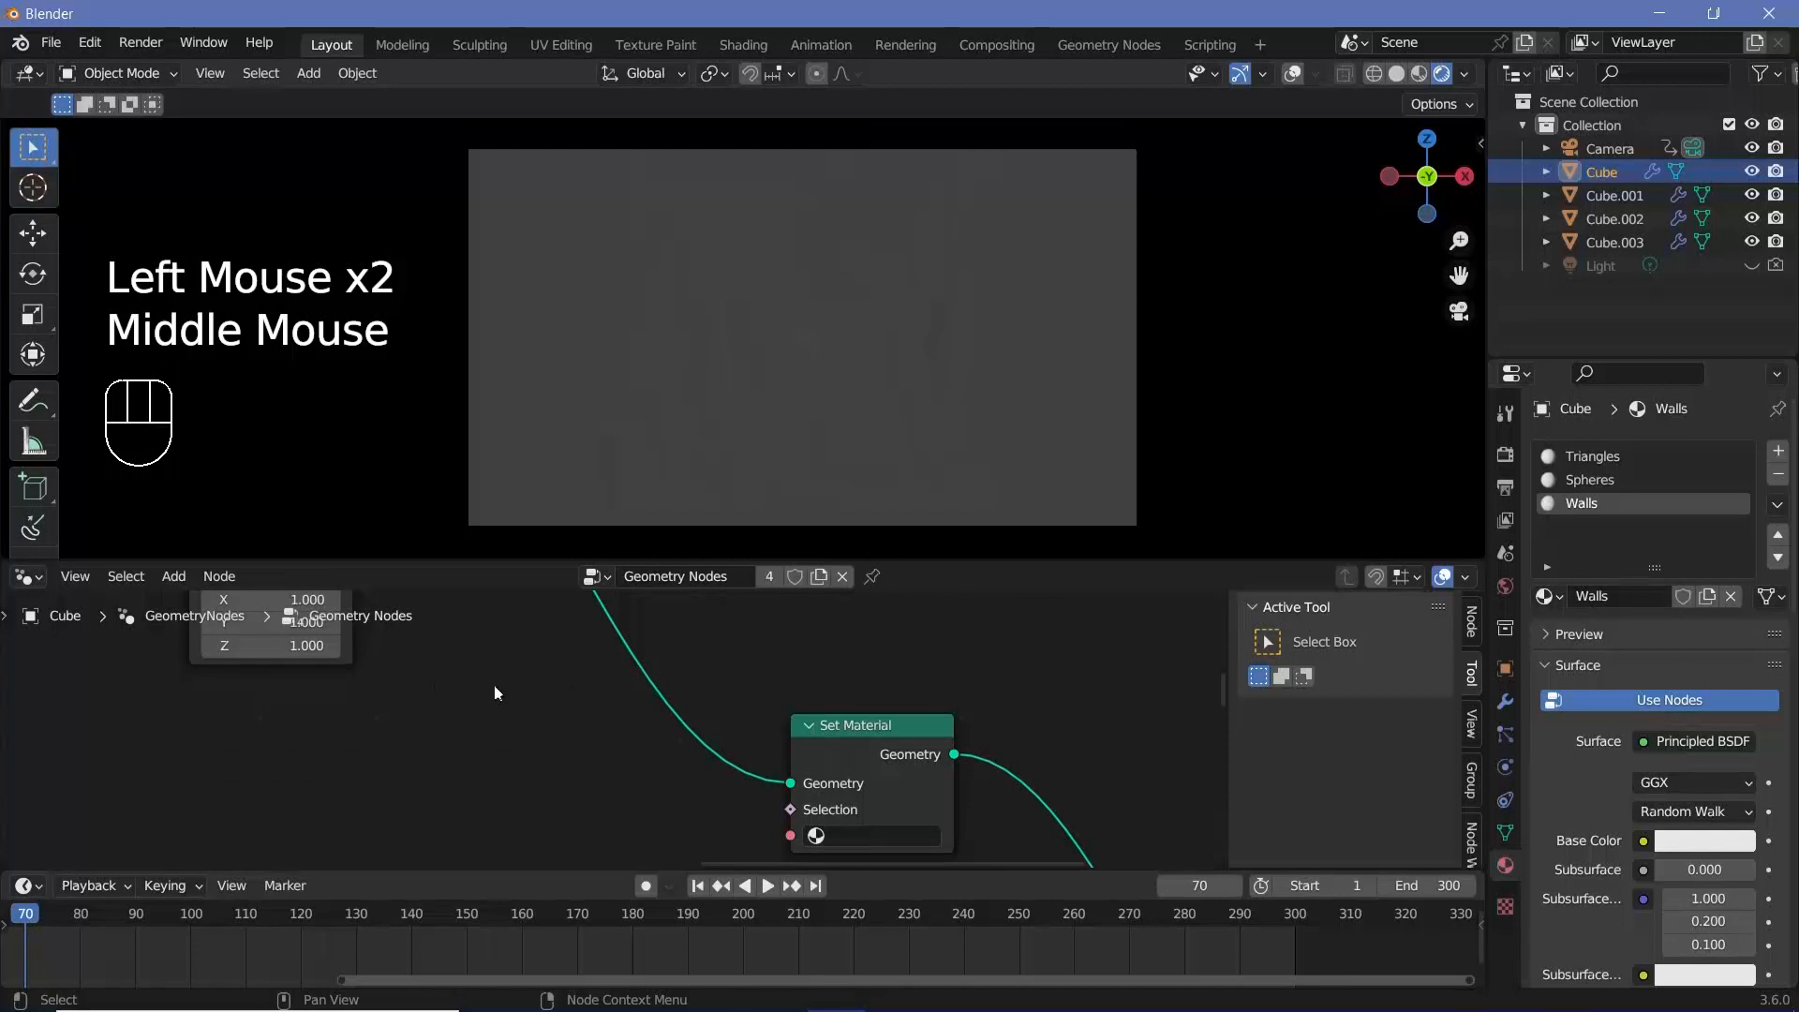
click(901, 829)
key(Return)
ctrl+middle_drag(562, 645, 7, 573)
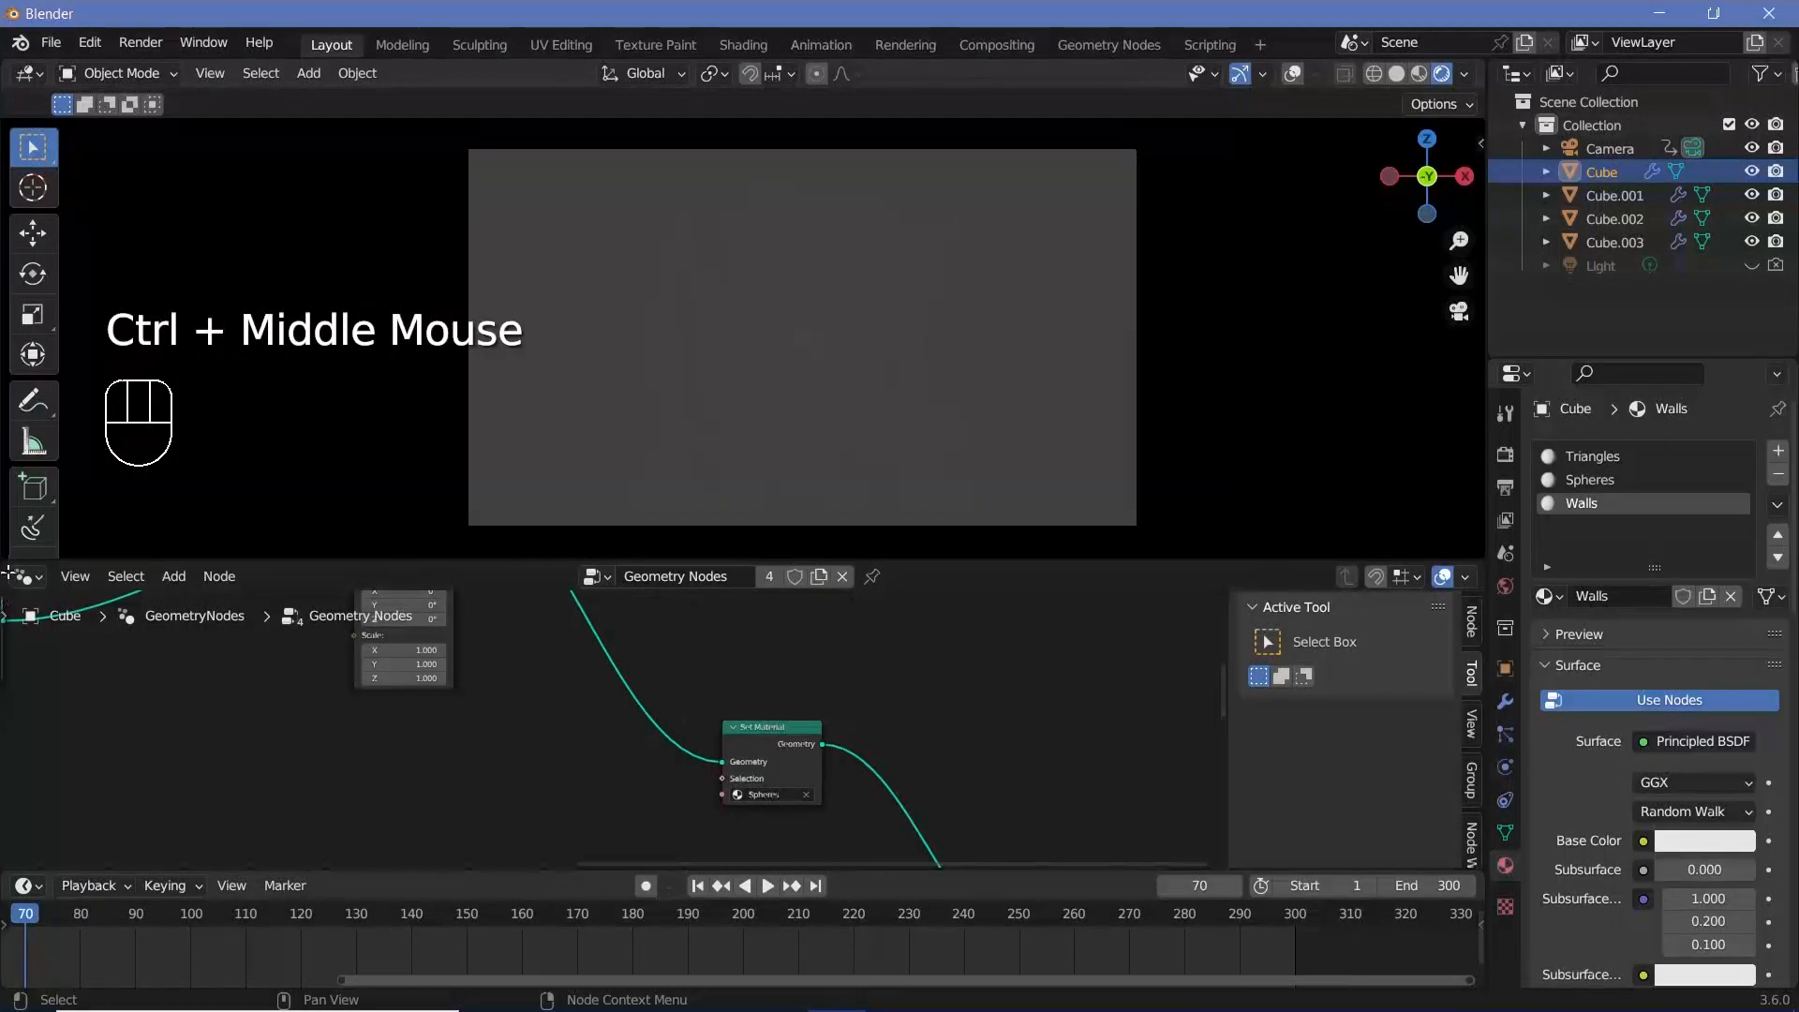
Change the node area to the Shader Editor and bring up the Triangles material's node tree.
click(23, 578)
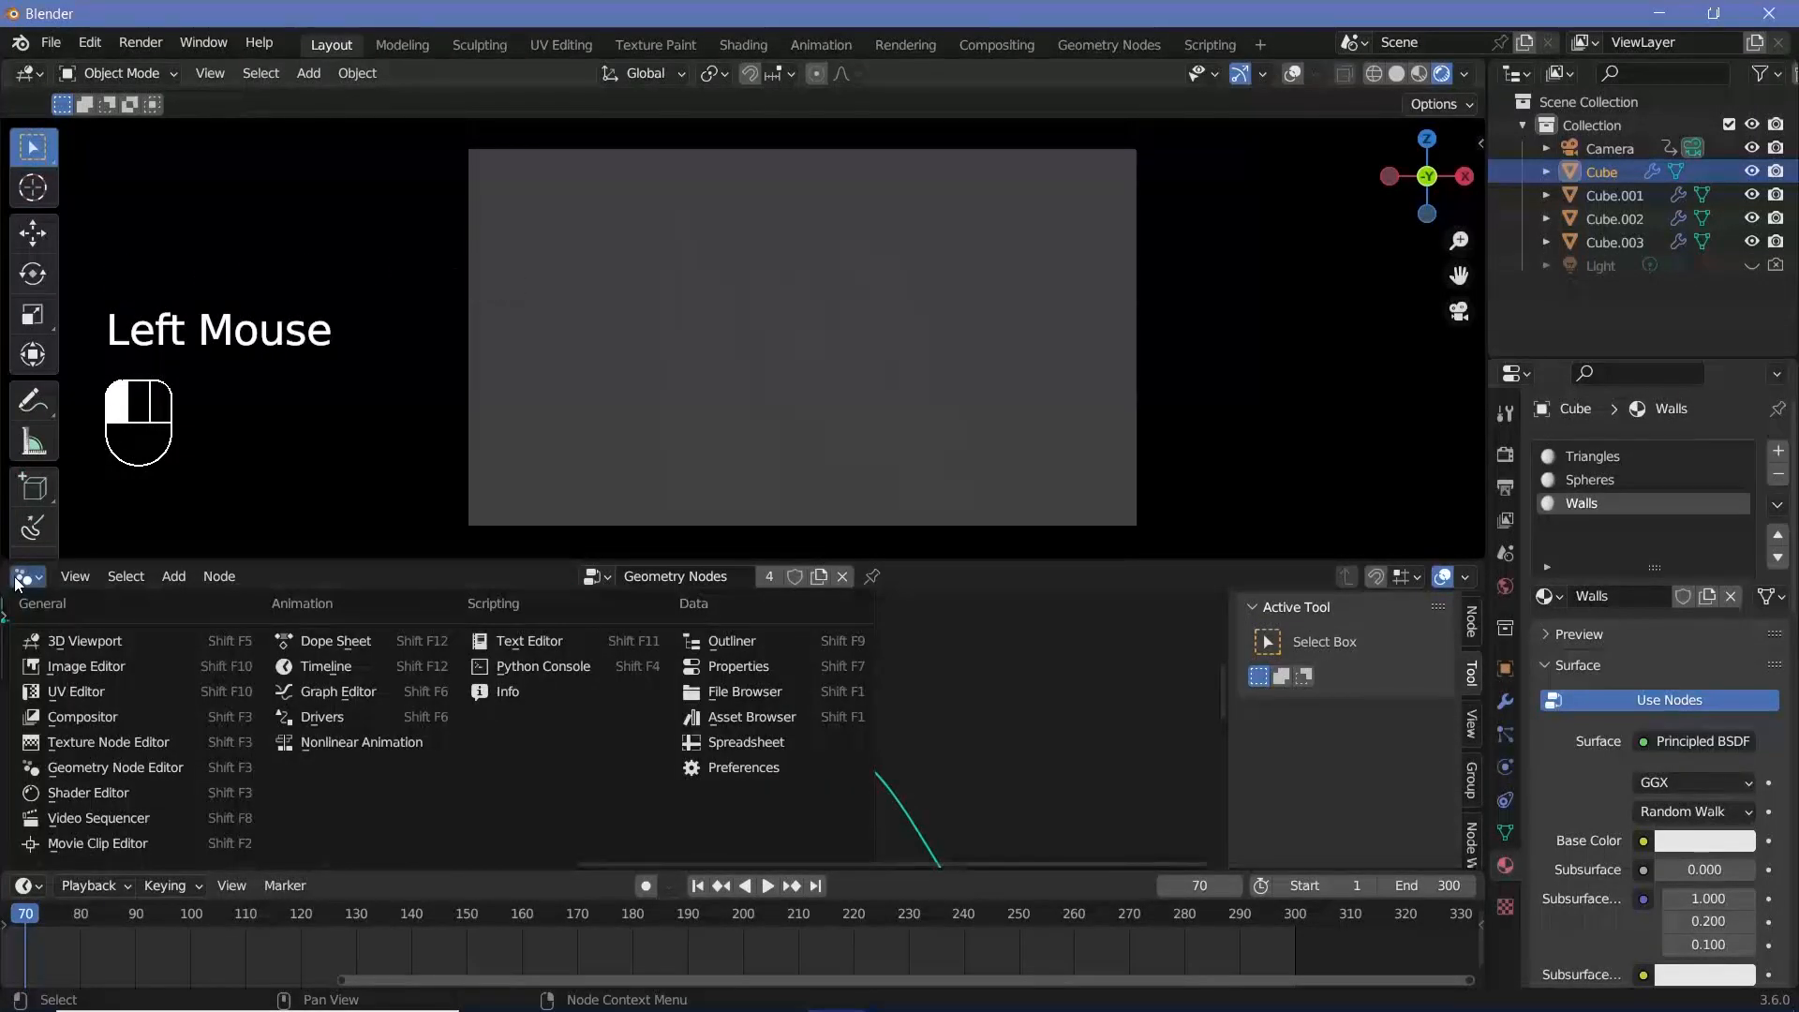
click(90, 793)
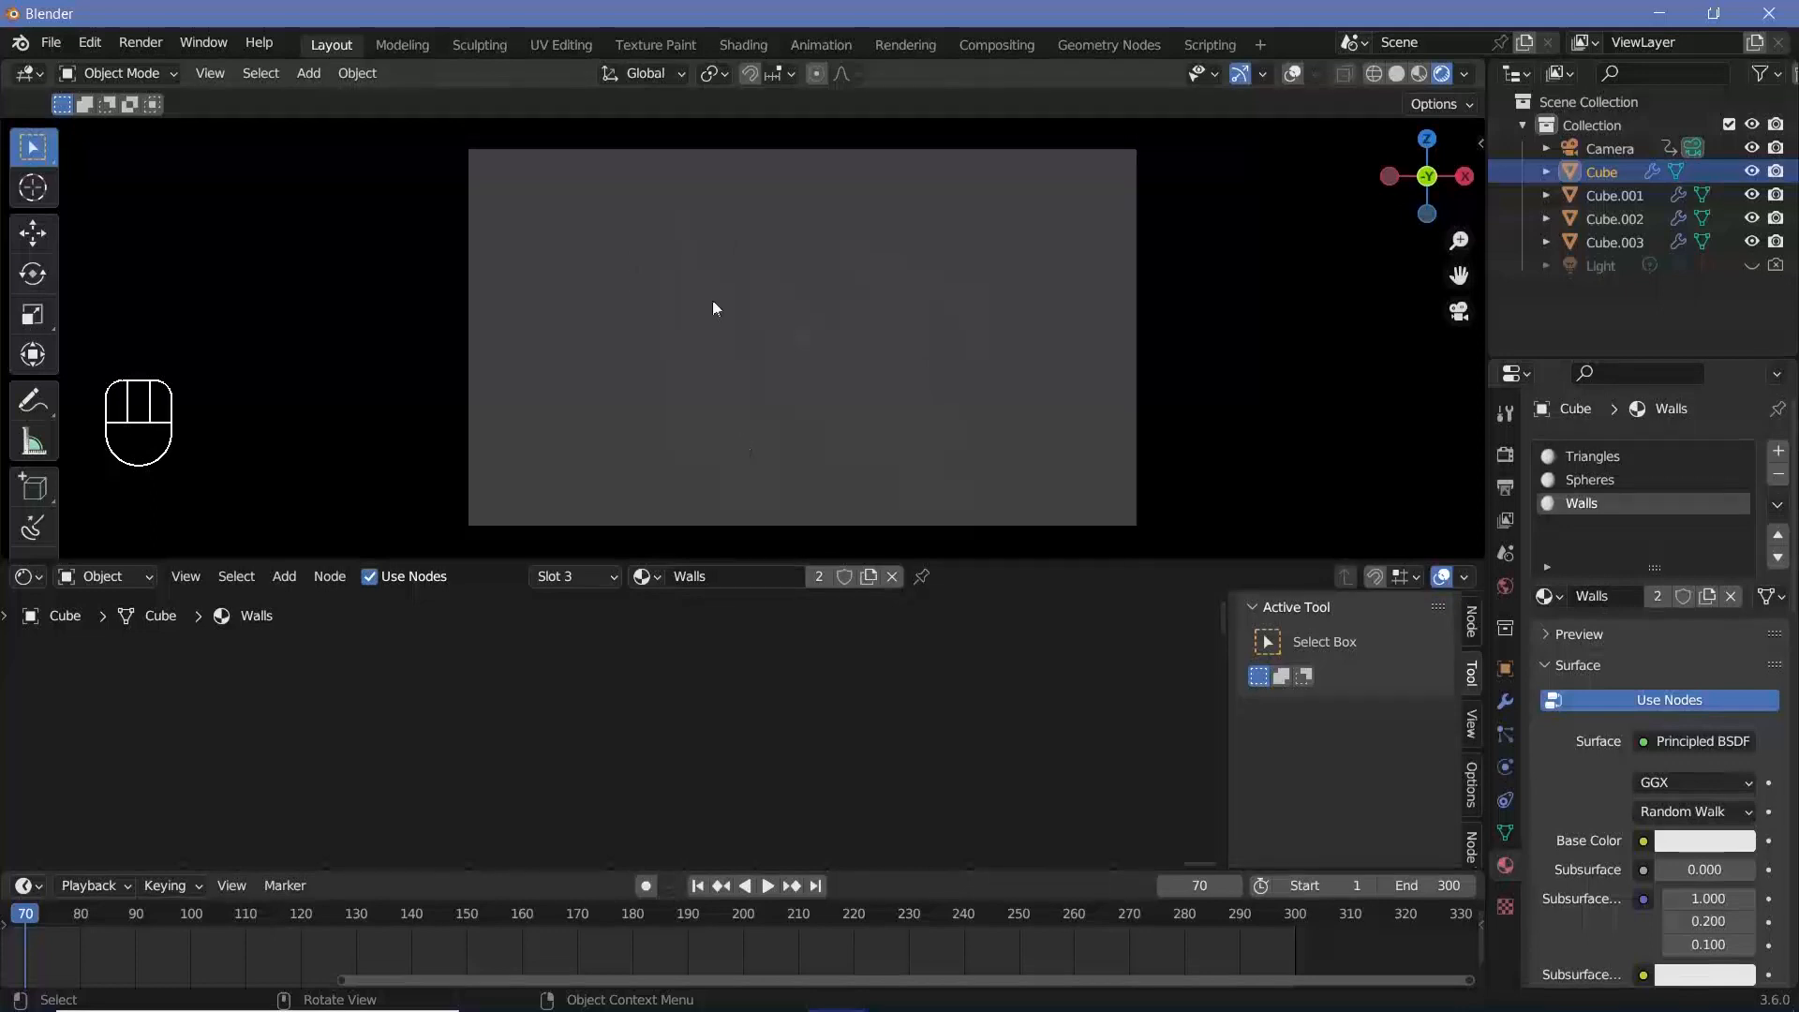
click(1626, 459)
key(KP_Decimal)
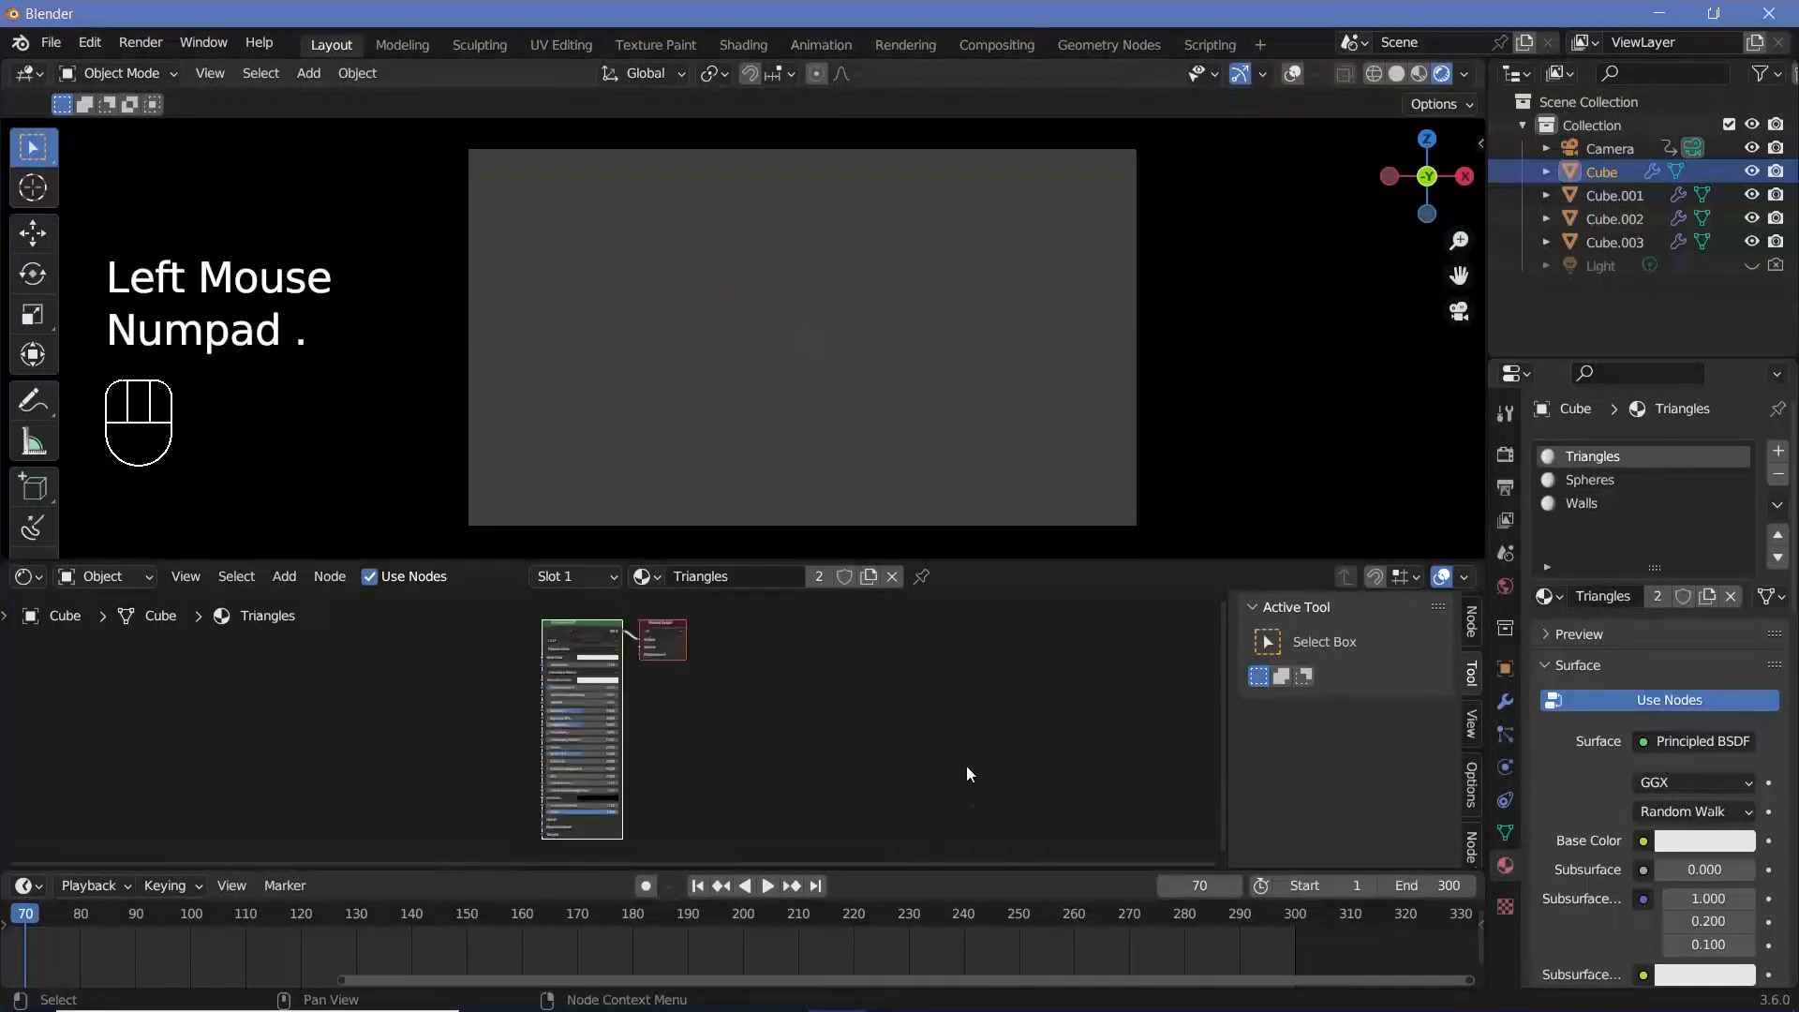
Replace the Triangles material's Principled BSDF with an Emission shader connected to the Material Output surface.
ctrl+middle_drag(727, 763, 858, 694)
click(843, 729)
key(x)
key(shift+a)
text(emiss)
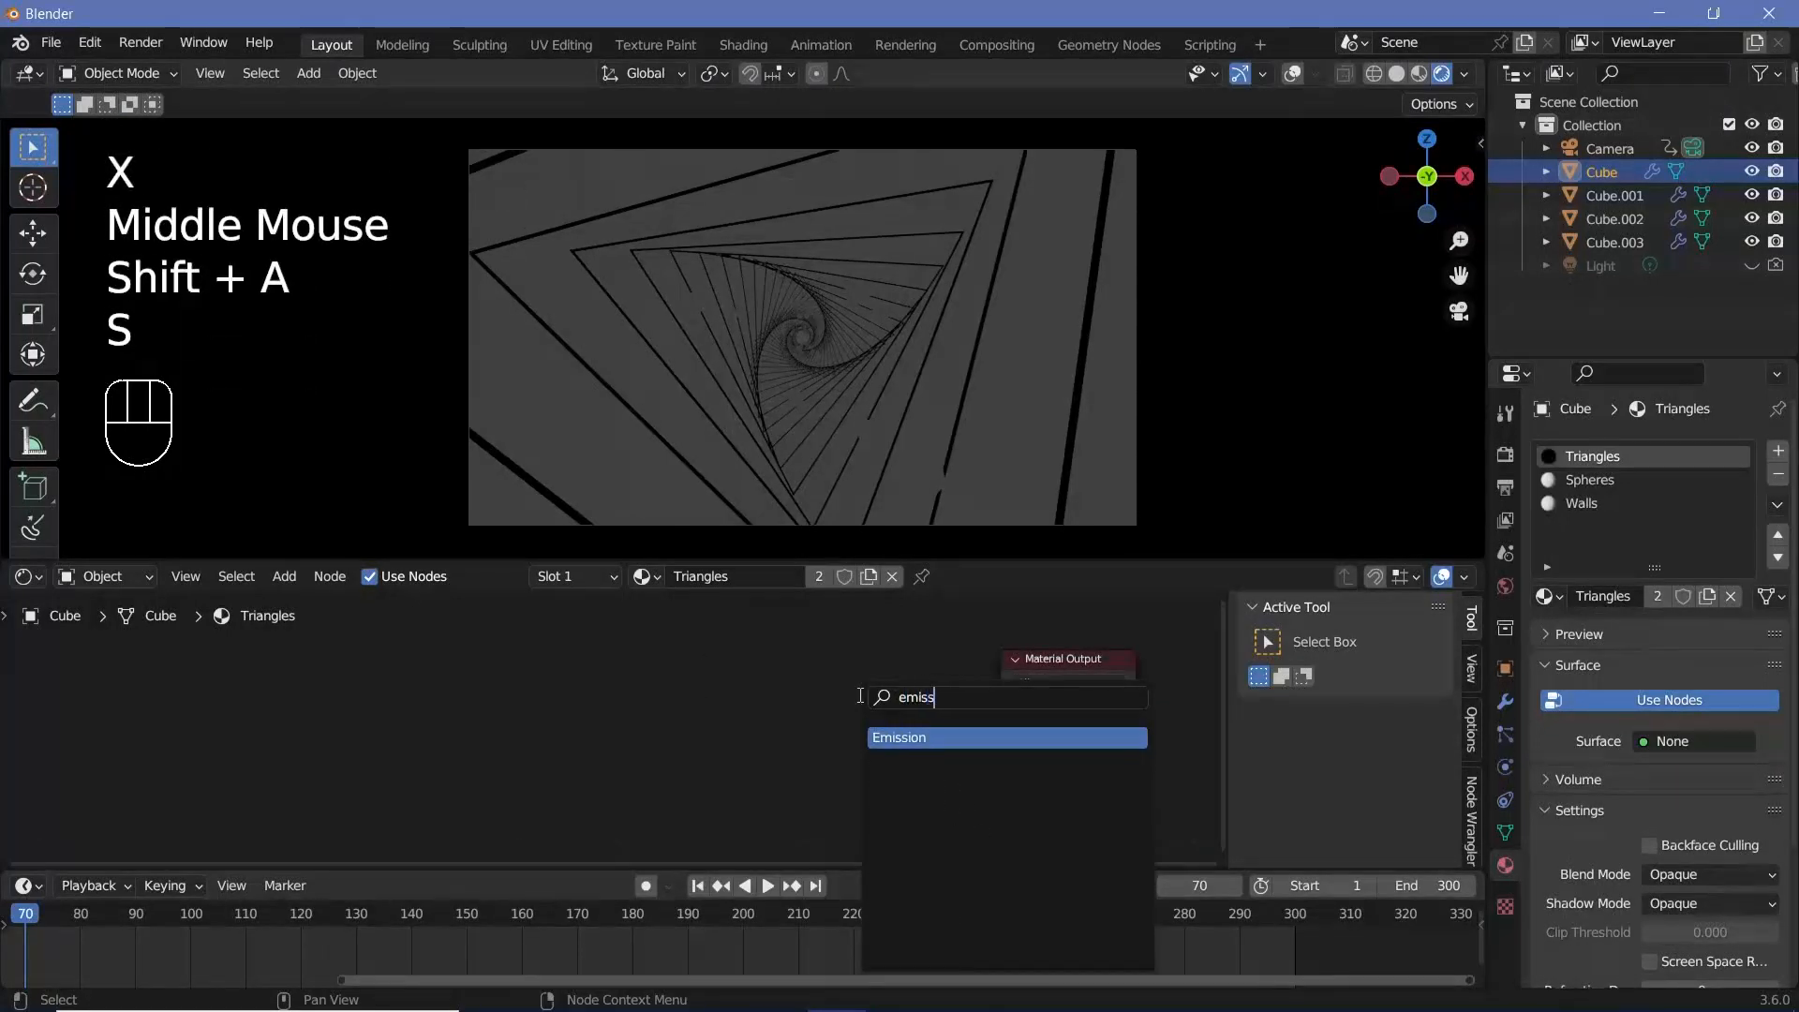
key(Return)
click(860, 698)
drag(920, 706, 1004, 699)
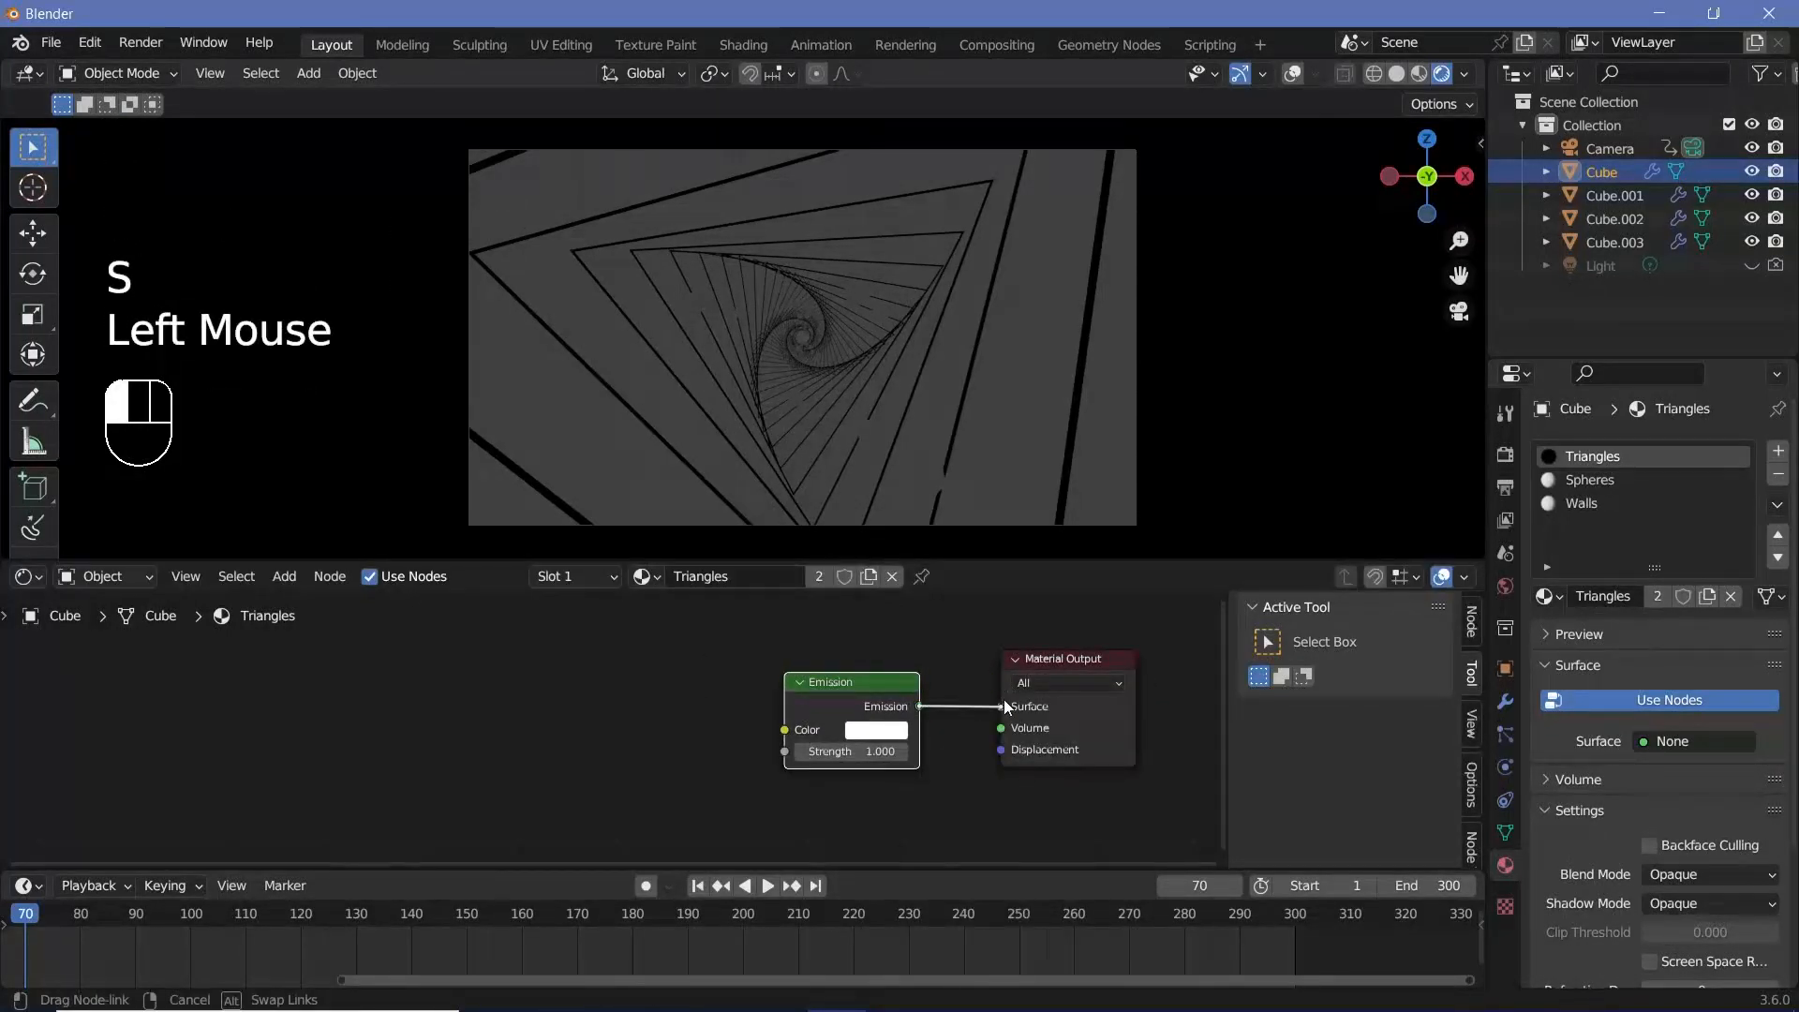
Add an Object Info node and connect its Random output to the Emission strength.
key(shift+a)
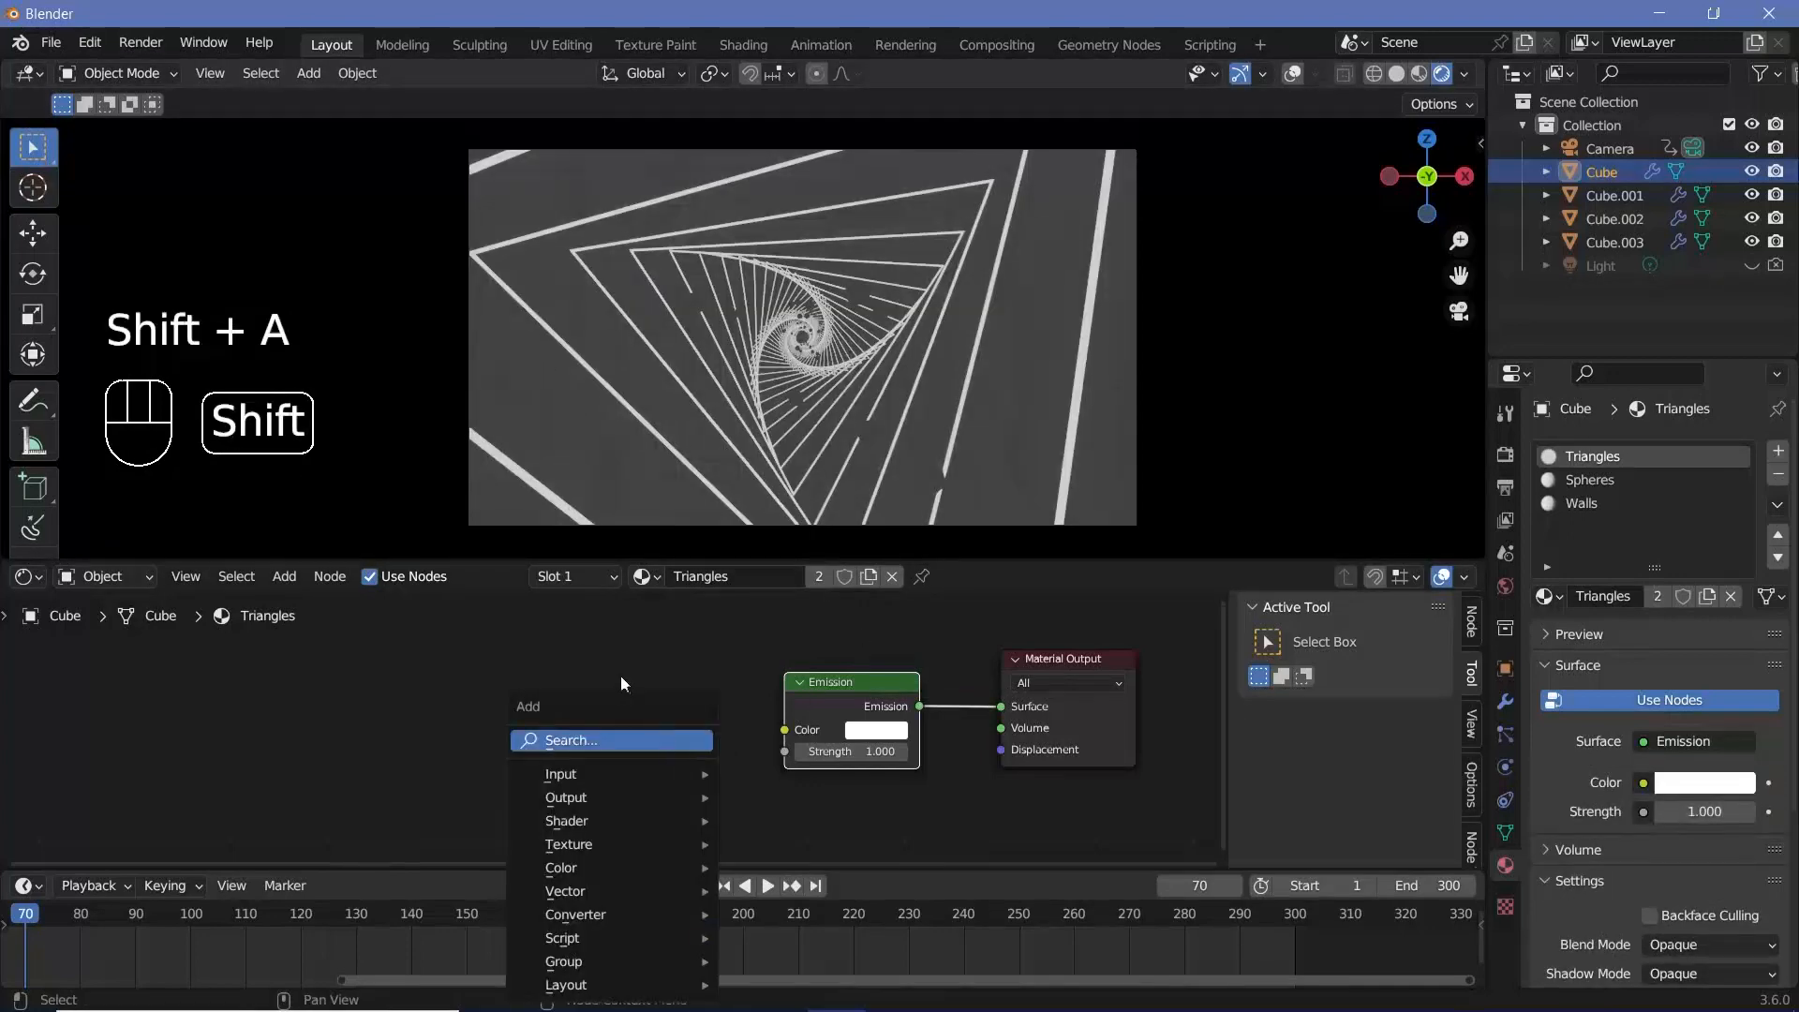
click(630, 729)
text(obje)
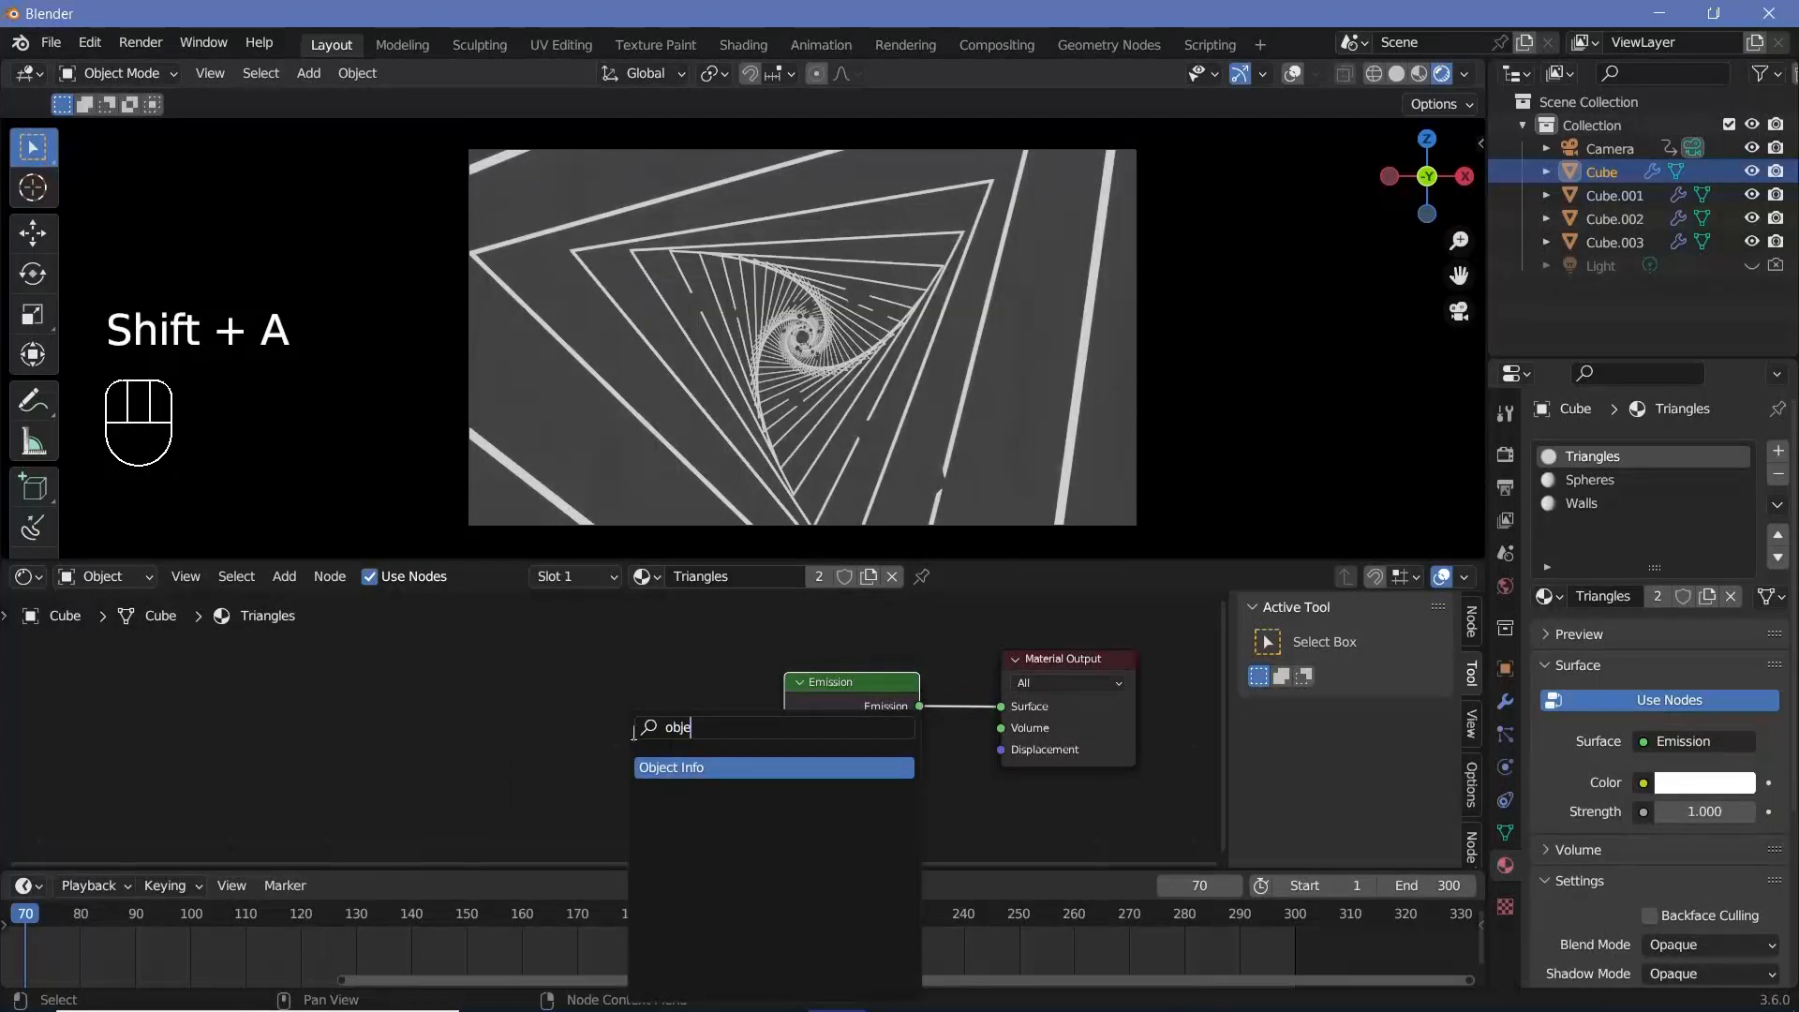
click(661, 767)
click(464, 741)
drag(531, 819, 784, 751)
Play the animation and orbit around the tunnel to check the random brightness of the triangles.
key(space)
key(space)
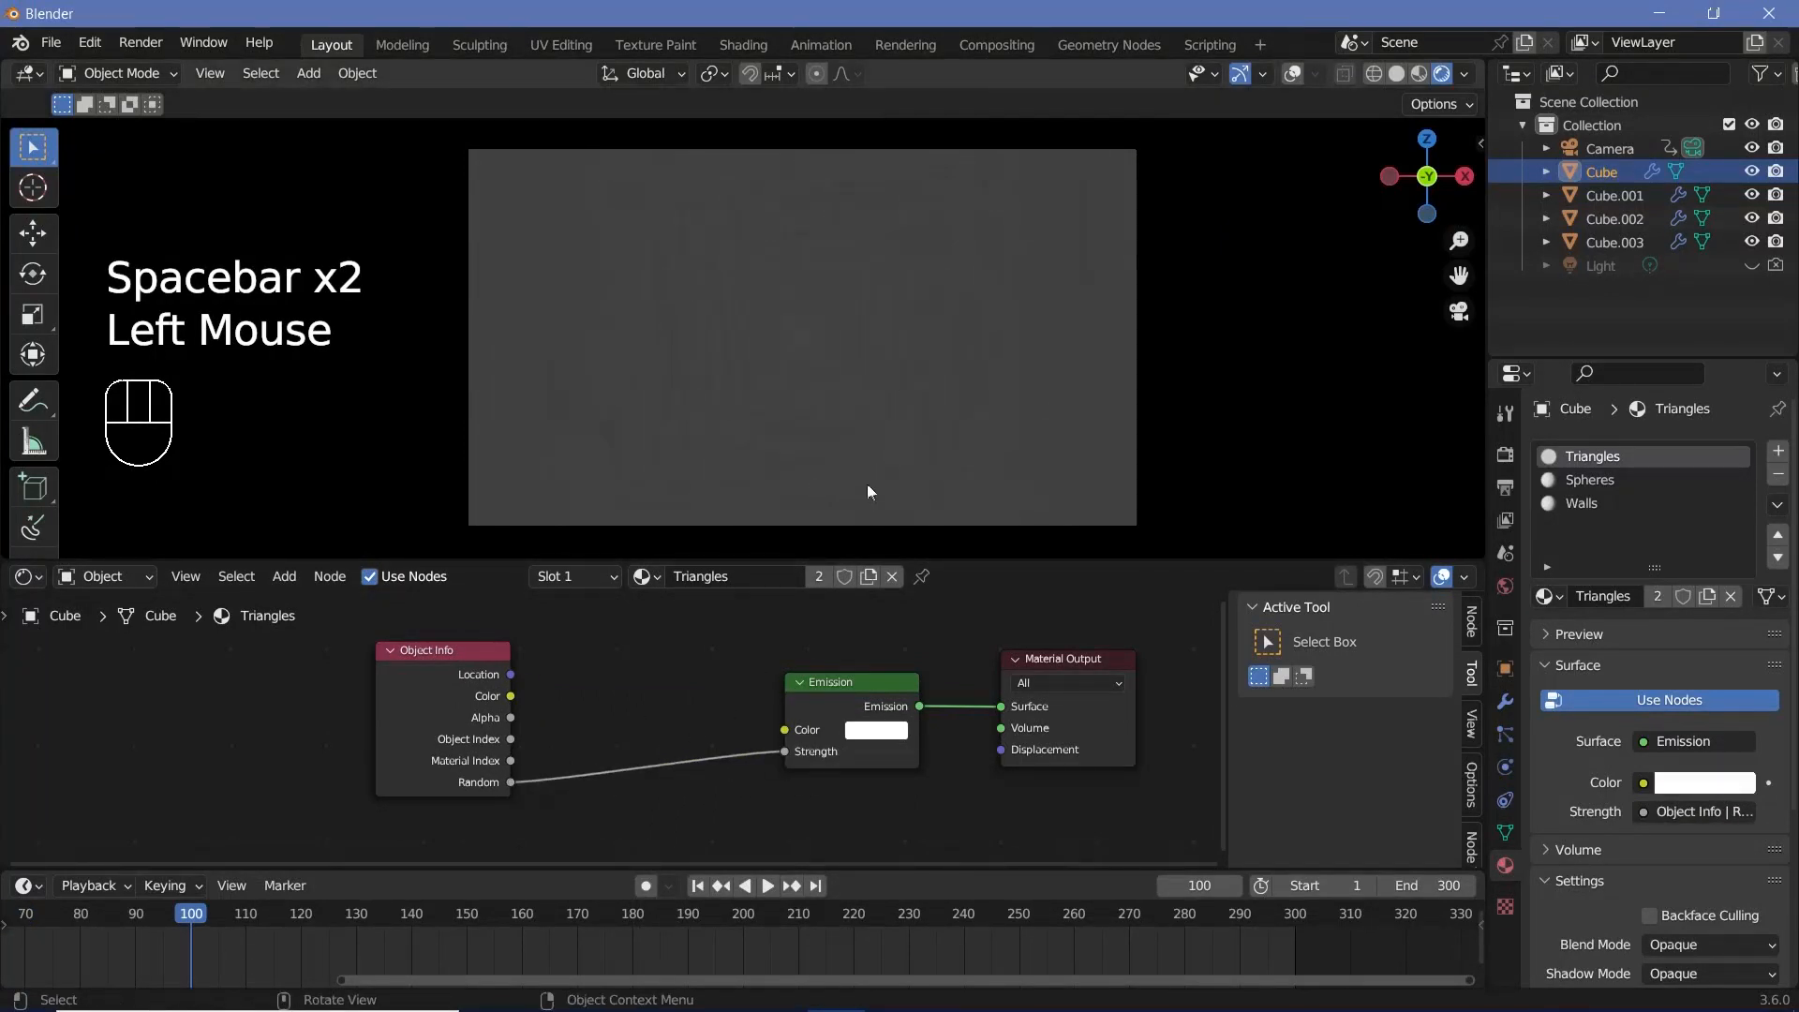
key(space)
key(space)
middle_drag(806, 439, 792, 374)
shift+middle_drag(645, 389, 669, 300)
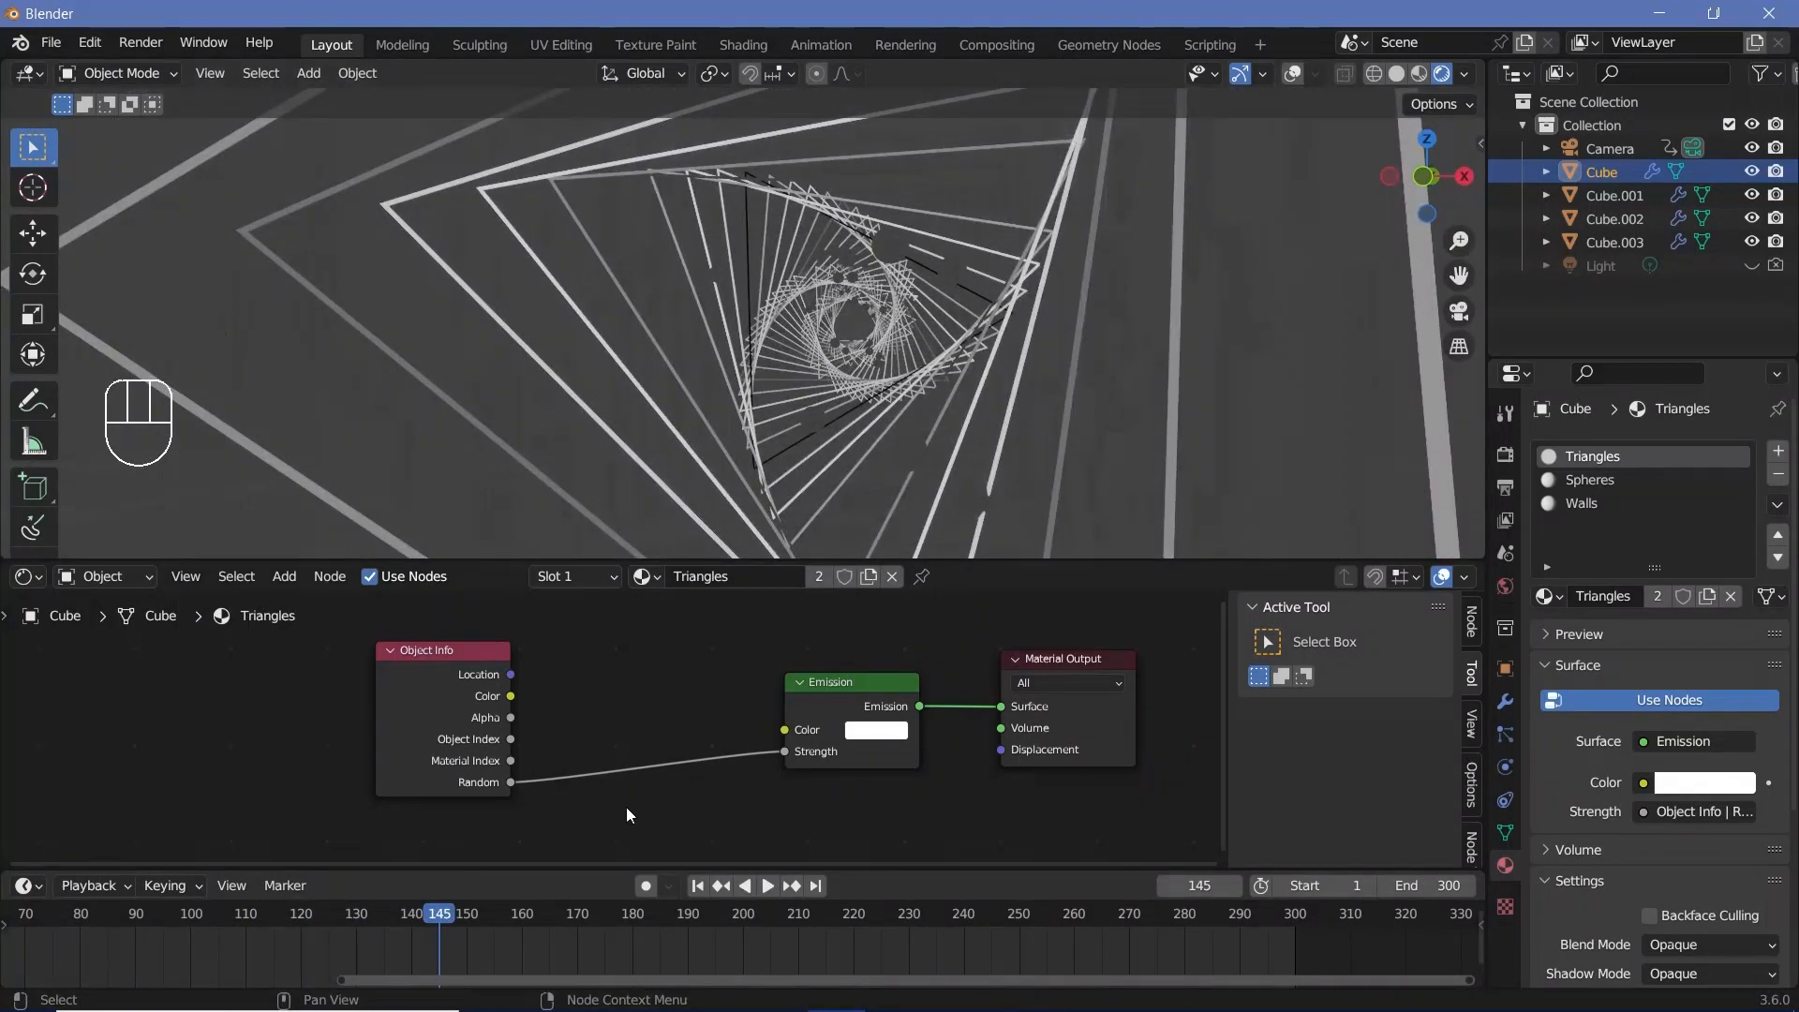
Insert a Color Ramp between Random and the Emission strength, with a sharp black-to-white transition near 0.735.
key(shift+a)
text(colo)
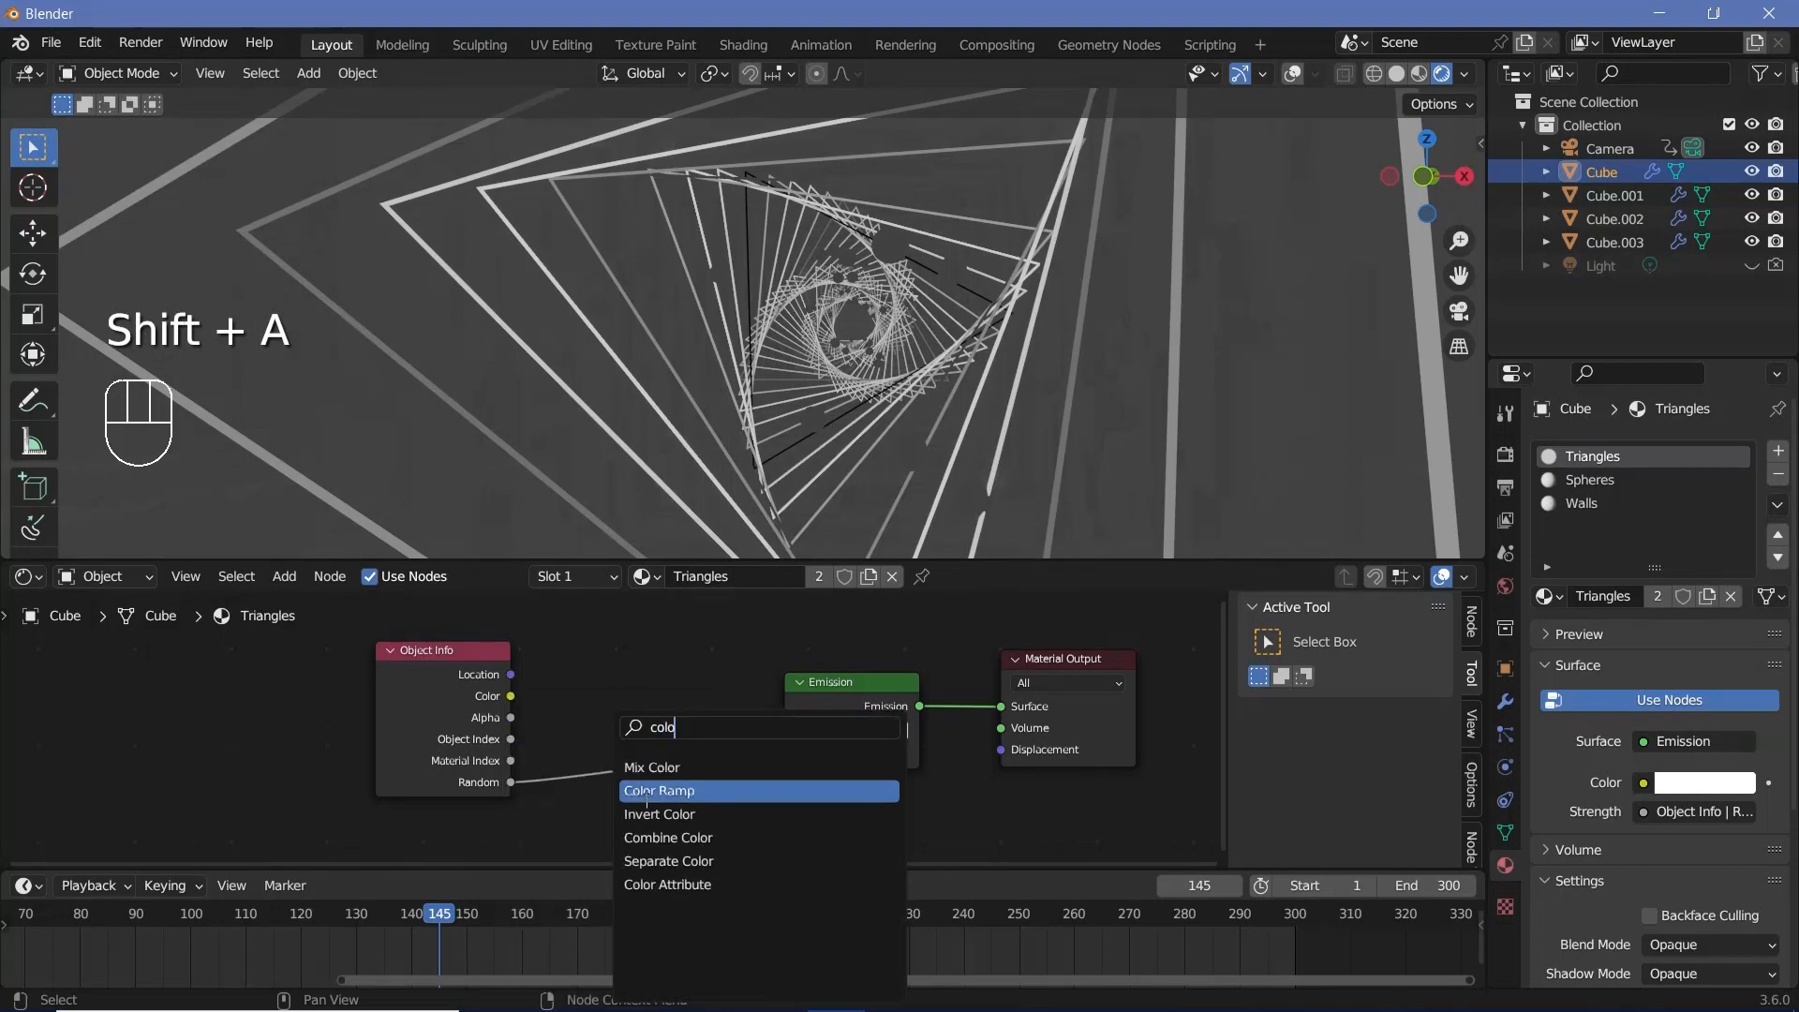
click(646, 792)
click(614, 808)
drag(604, 829, 740, 834)
Play the animation through the camera and compare the triangle brightness at frame 300 with frame 1.
key(KP_0)
key(space)
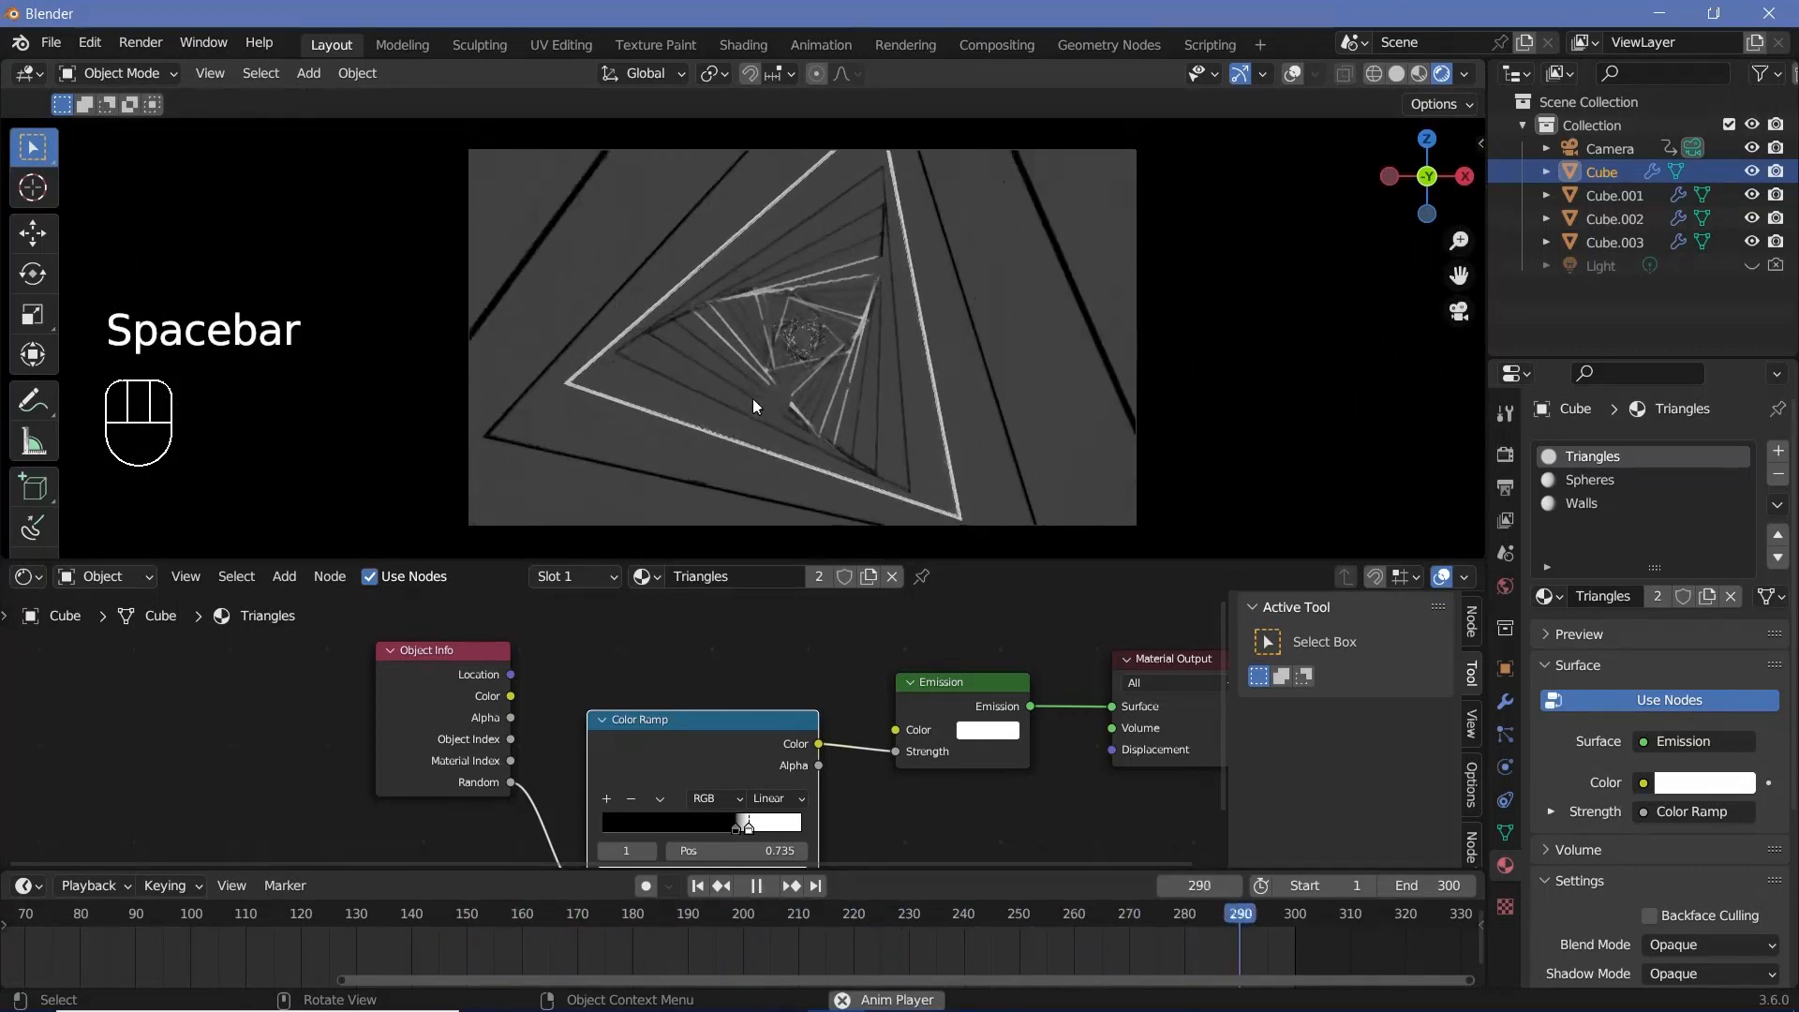
key(space)
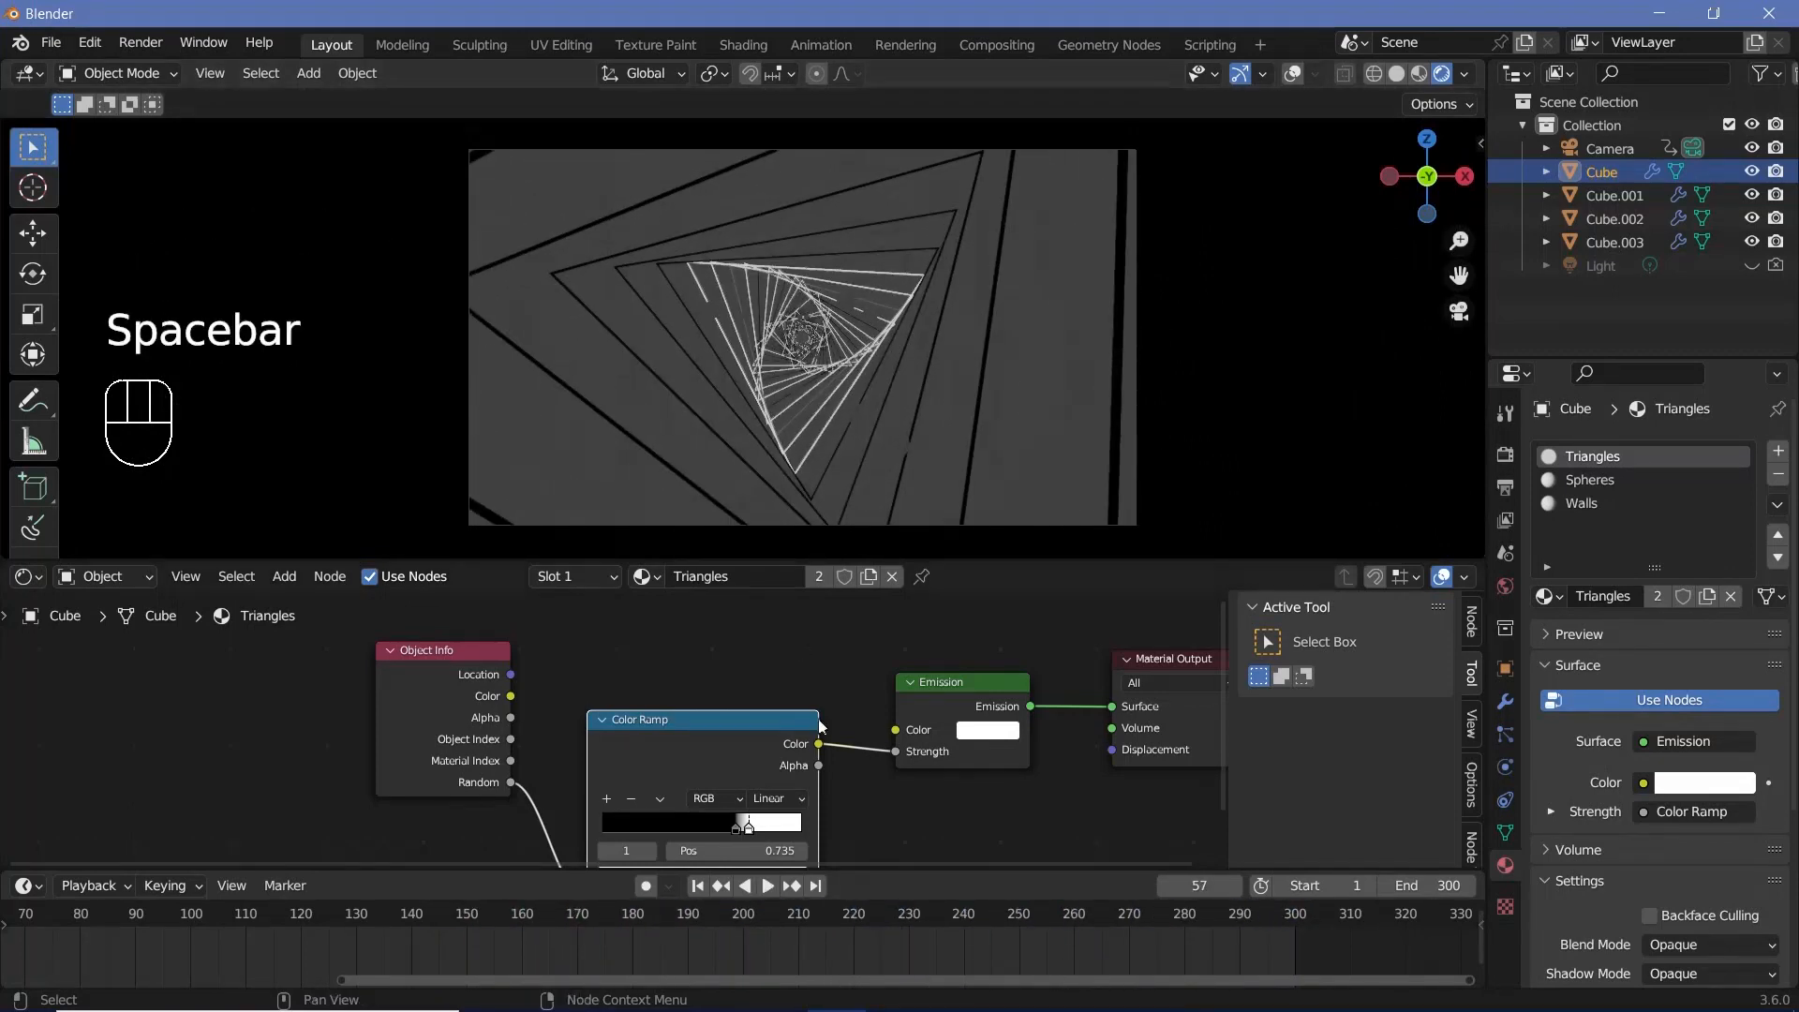
click(1296, 921)
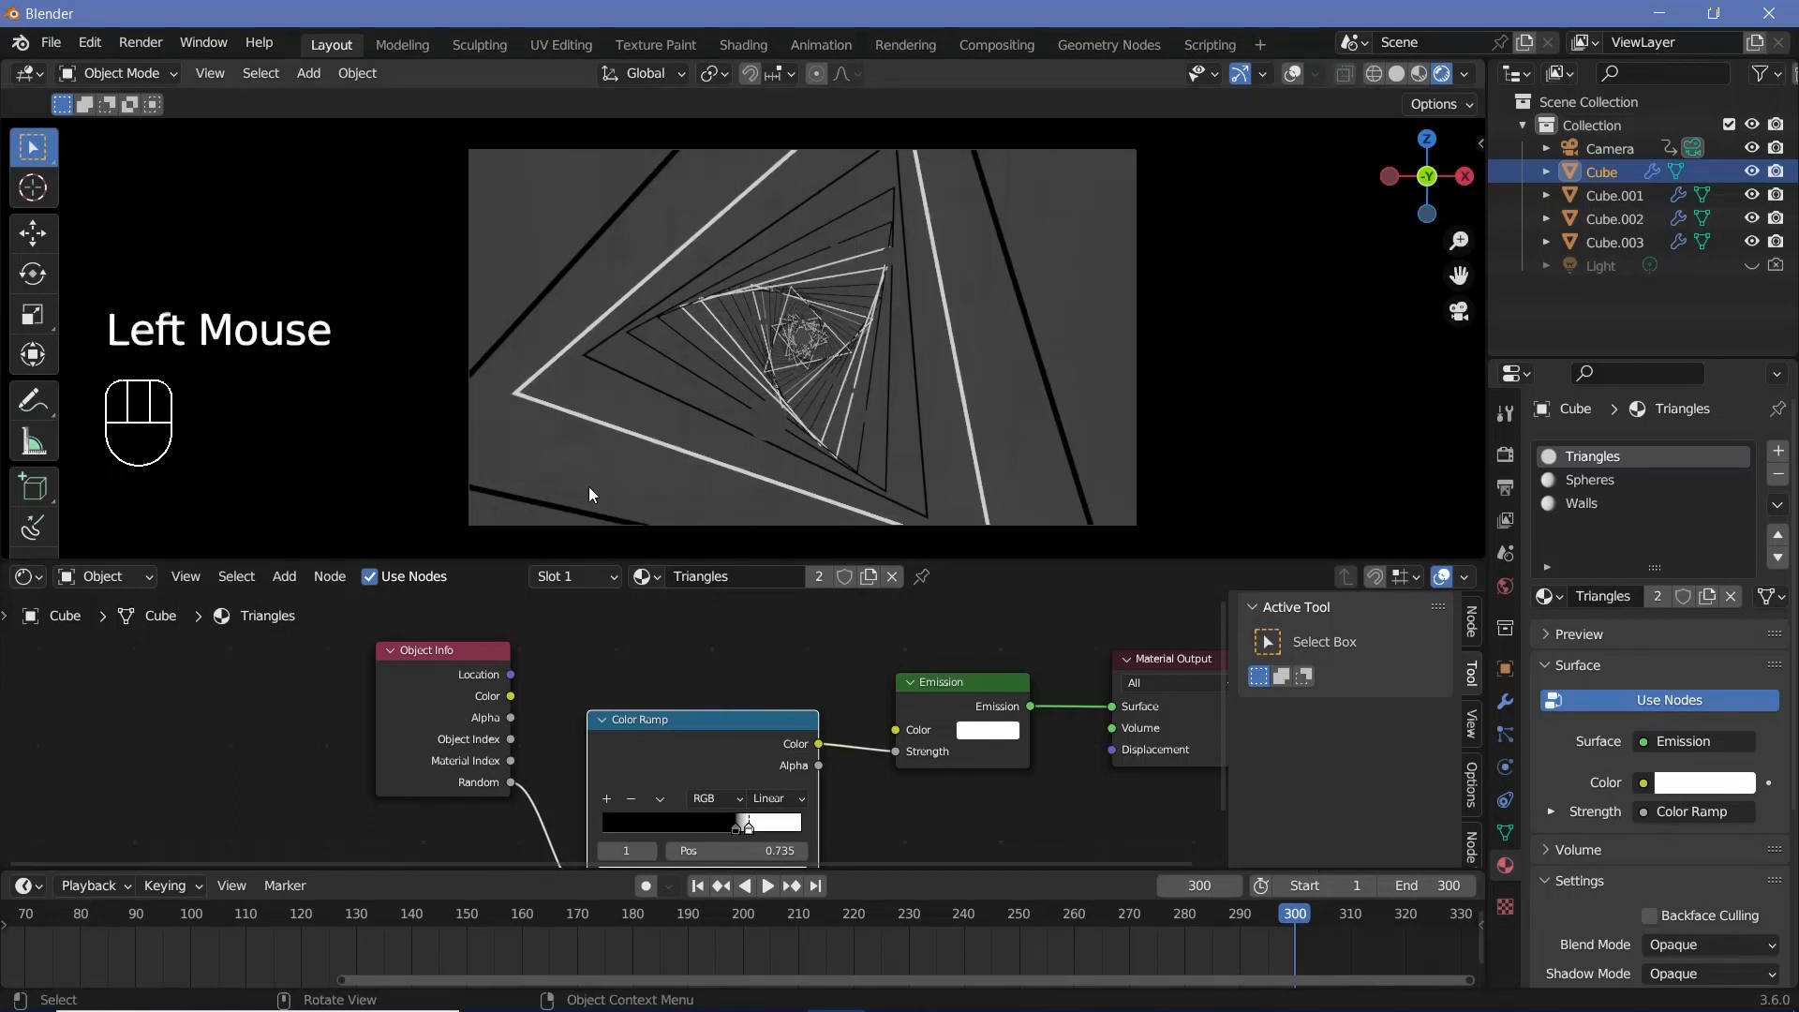
middle_drag(37, 937, 339, 916)
click(27, 930)
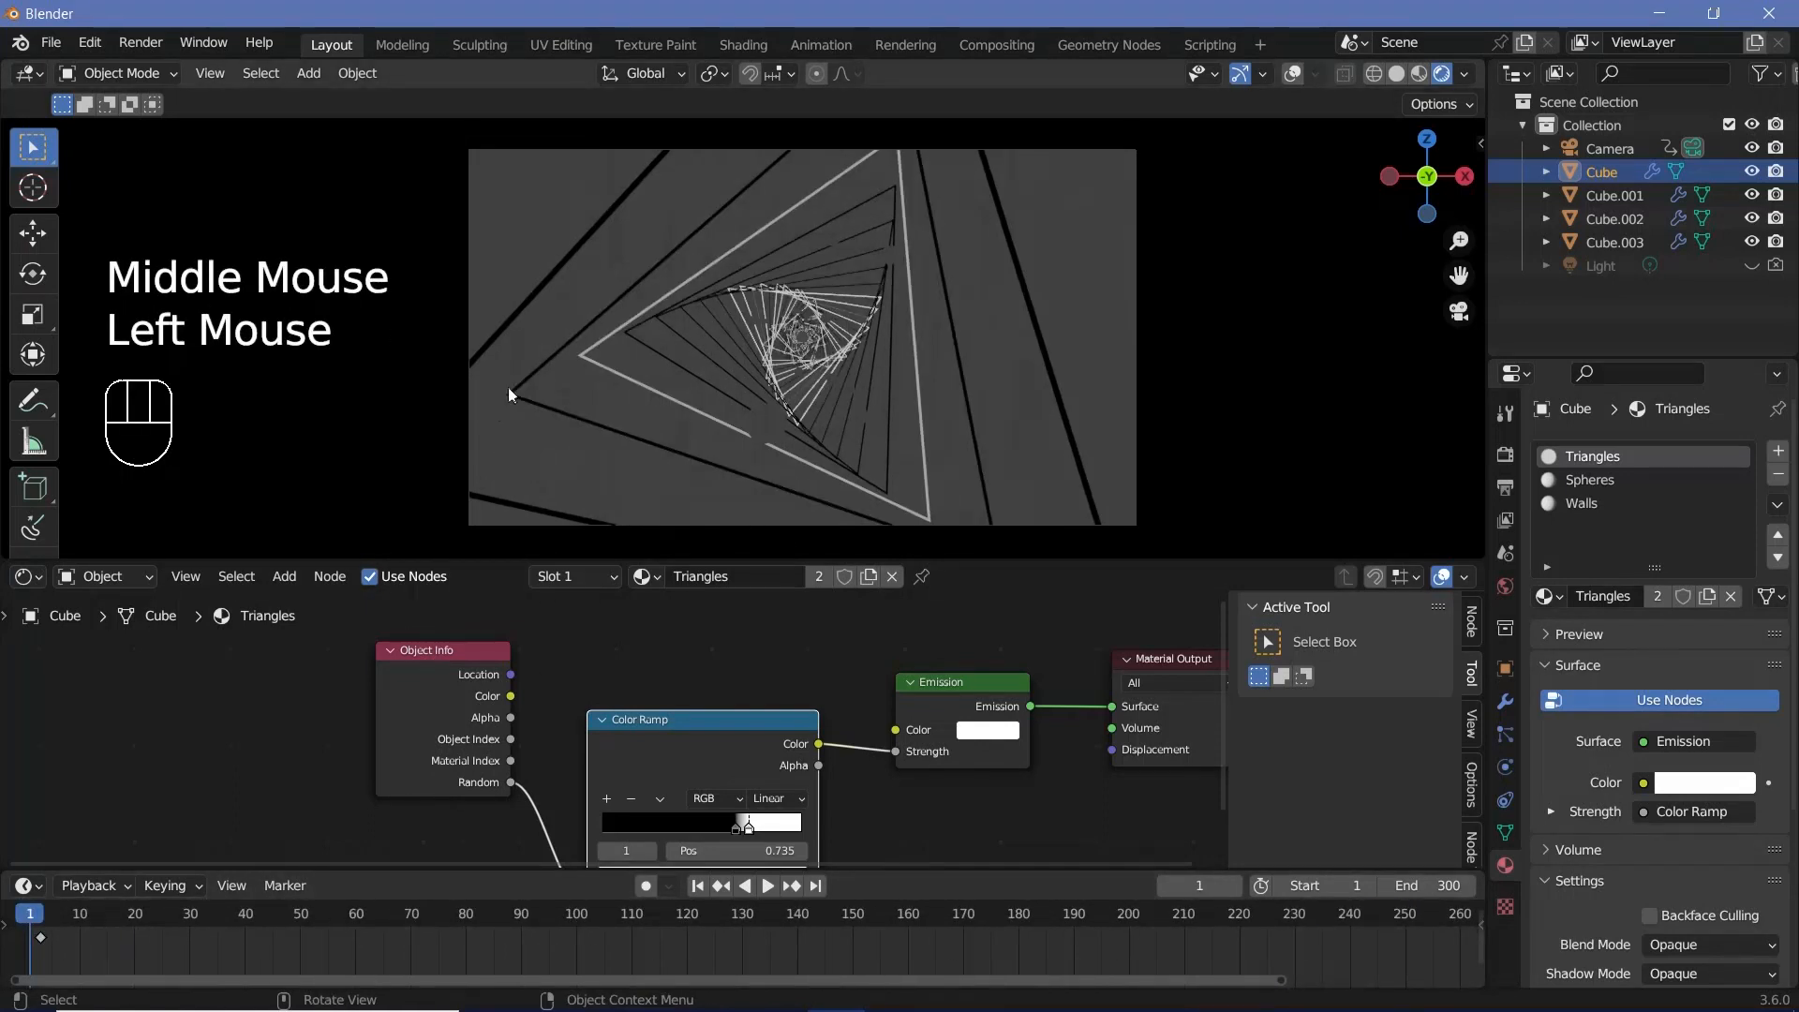
Delete the Object Info and Color Ramp nodes from the Triangles material.
click(441, 718)
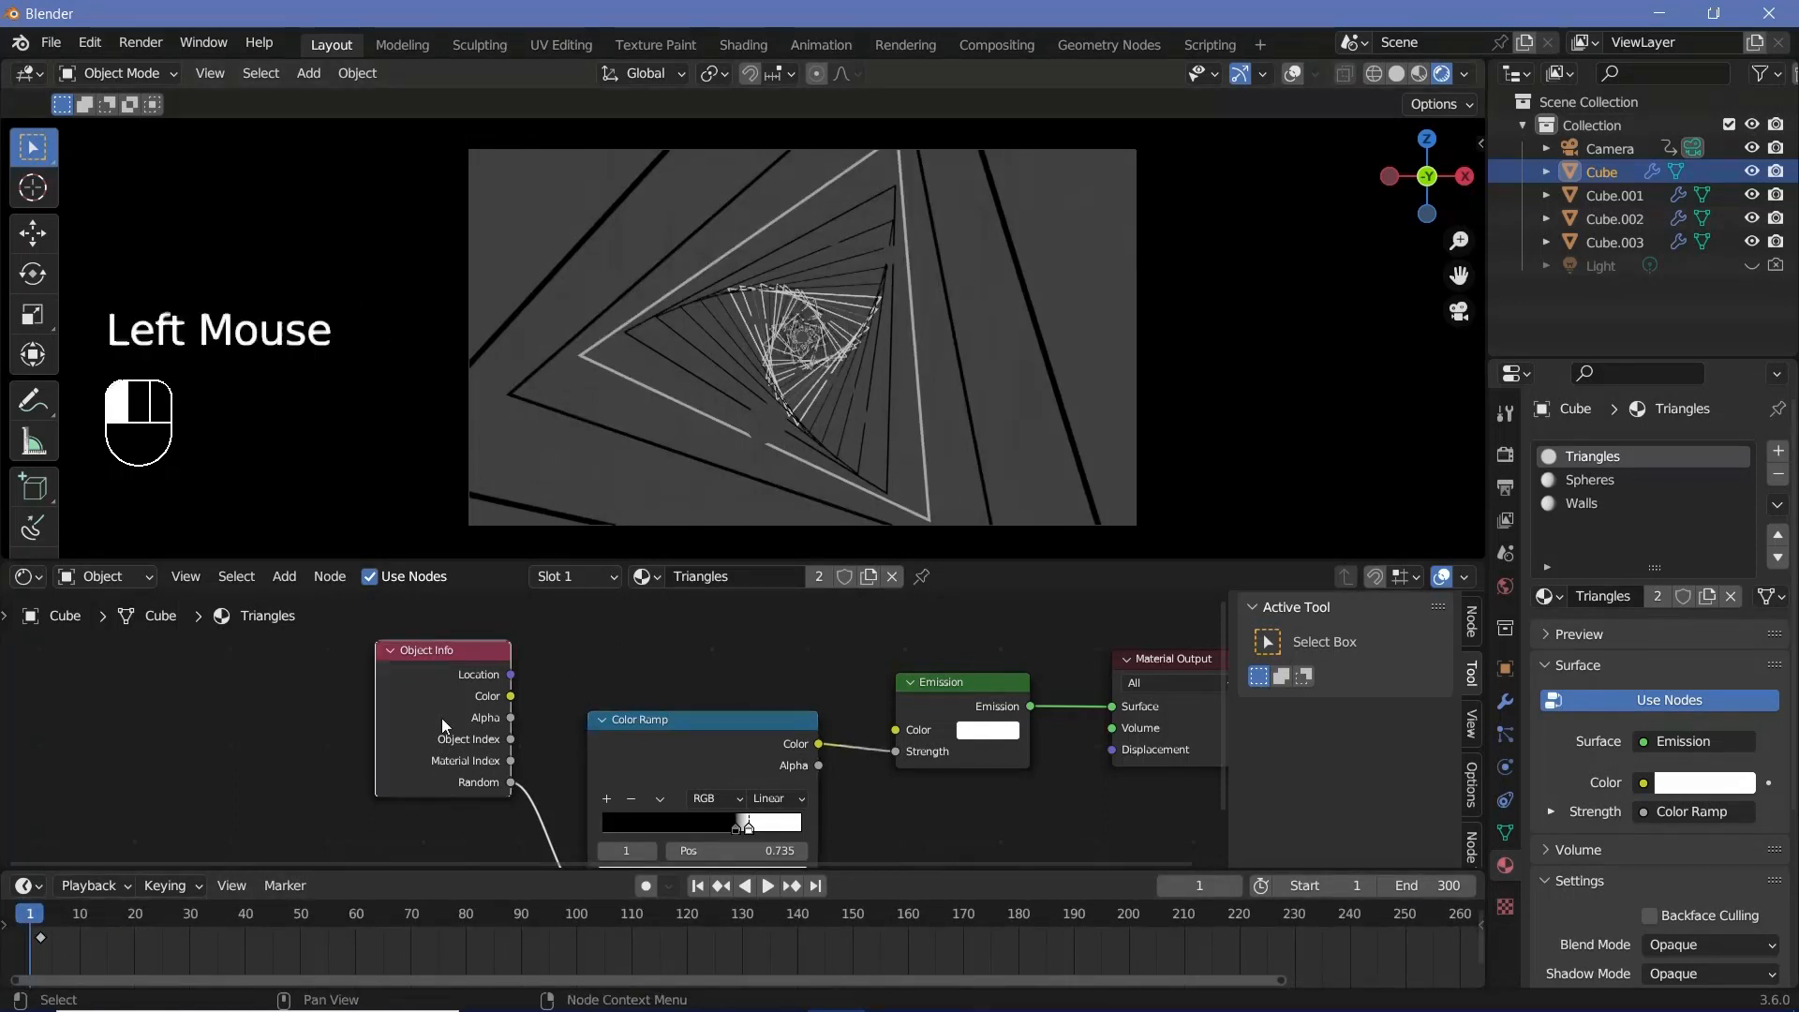
middle_drag(302, 718, 373, 660)
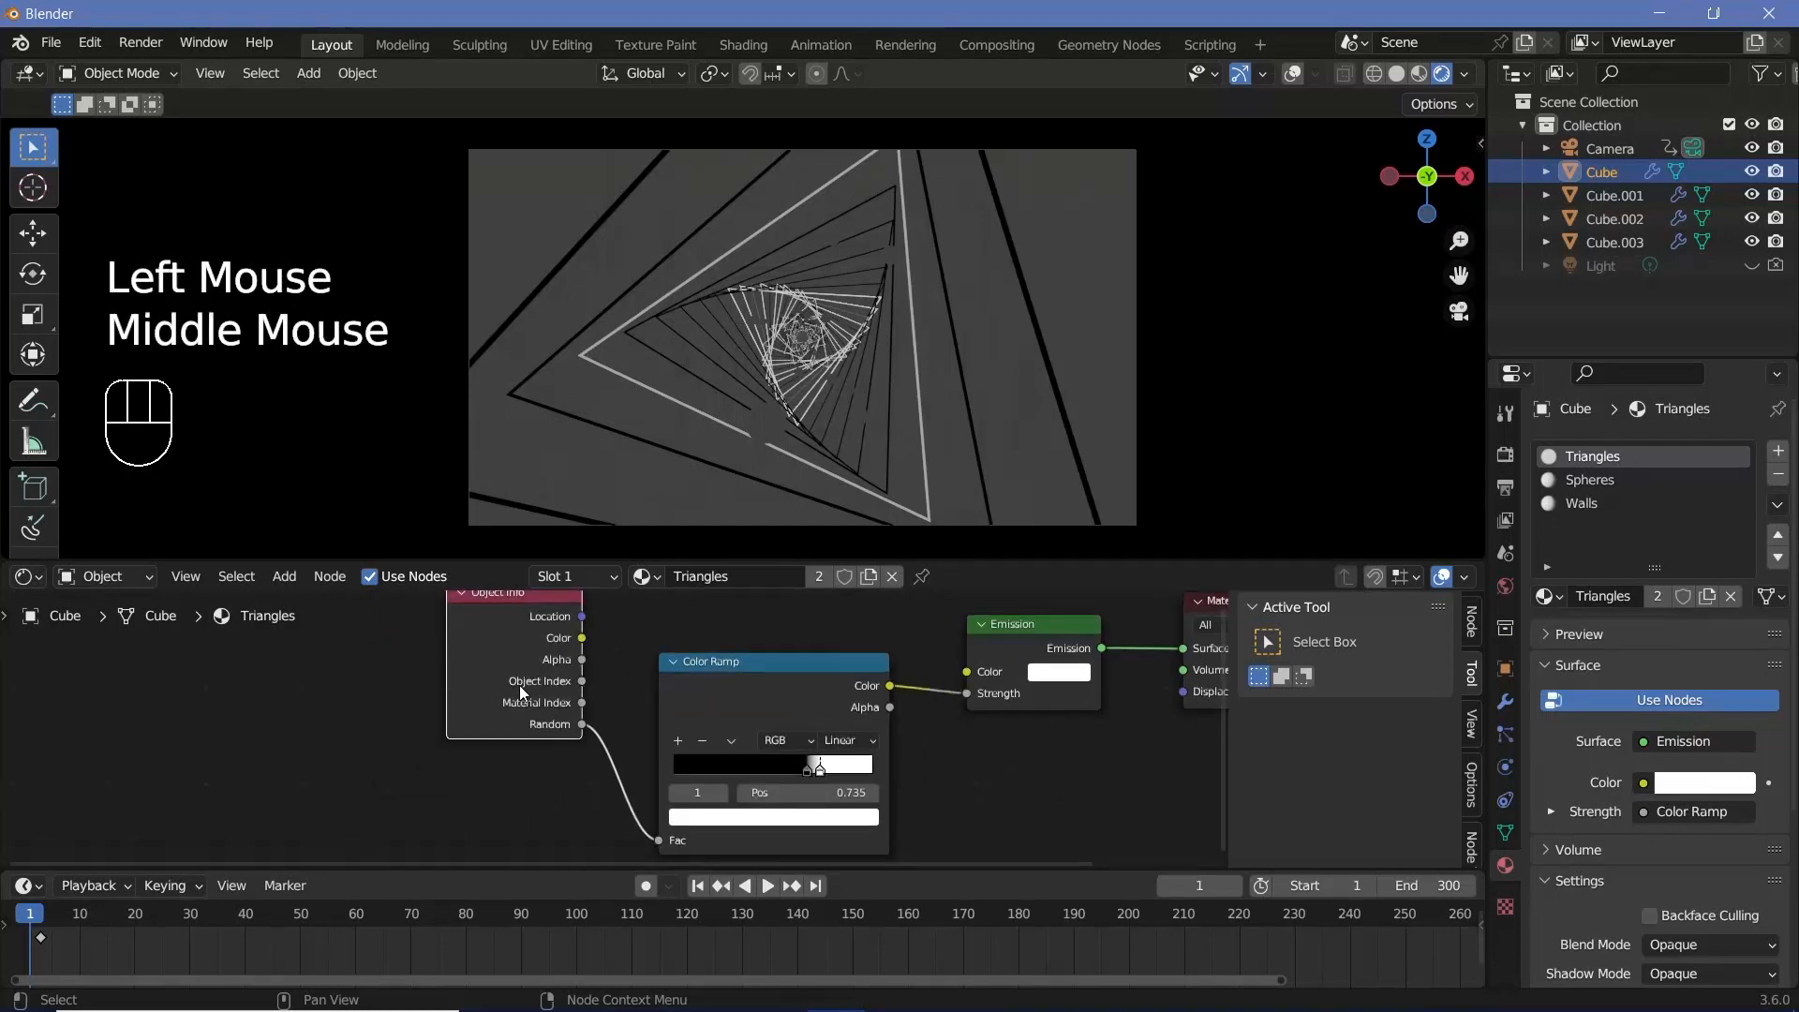
key(x)
click(728, 718)
key(x)
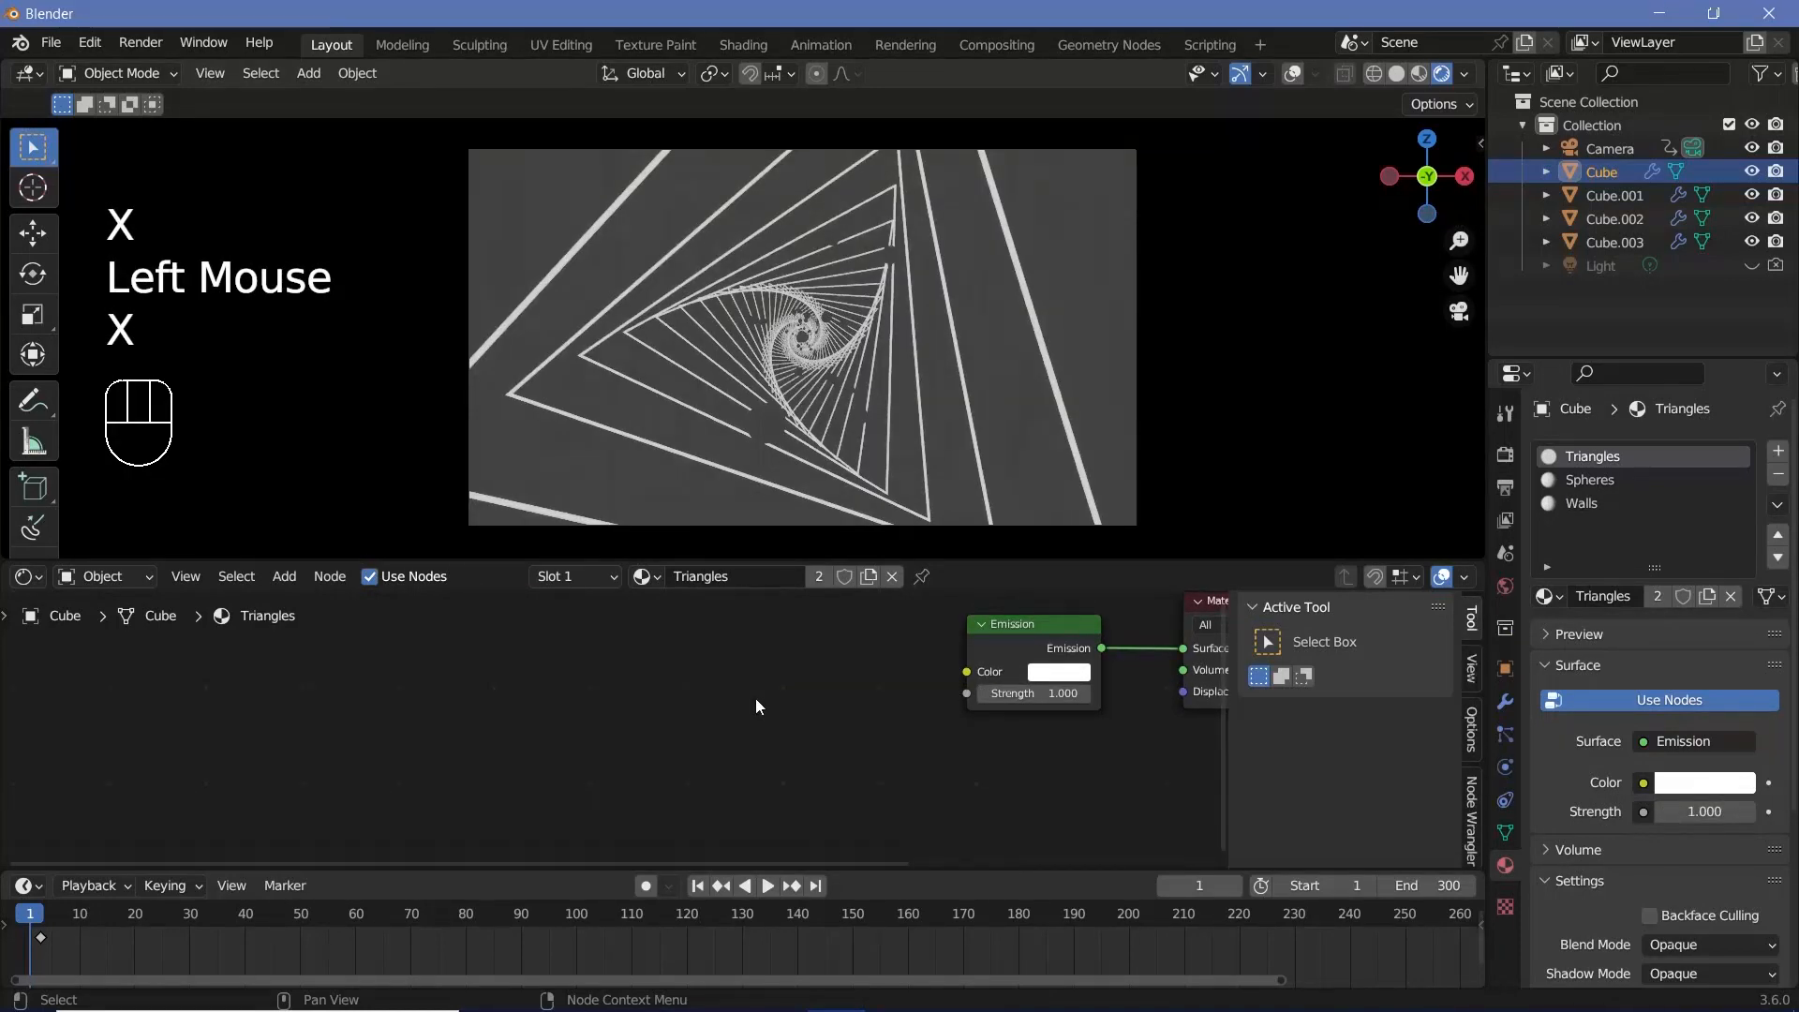
In the Geometry Node Editor, insert a Store Named Attribute node between Curve to Mesh and the Triangles Set Material node.
click(28, 576)
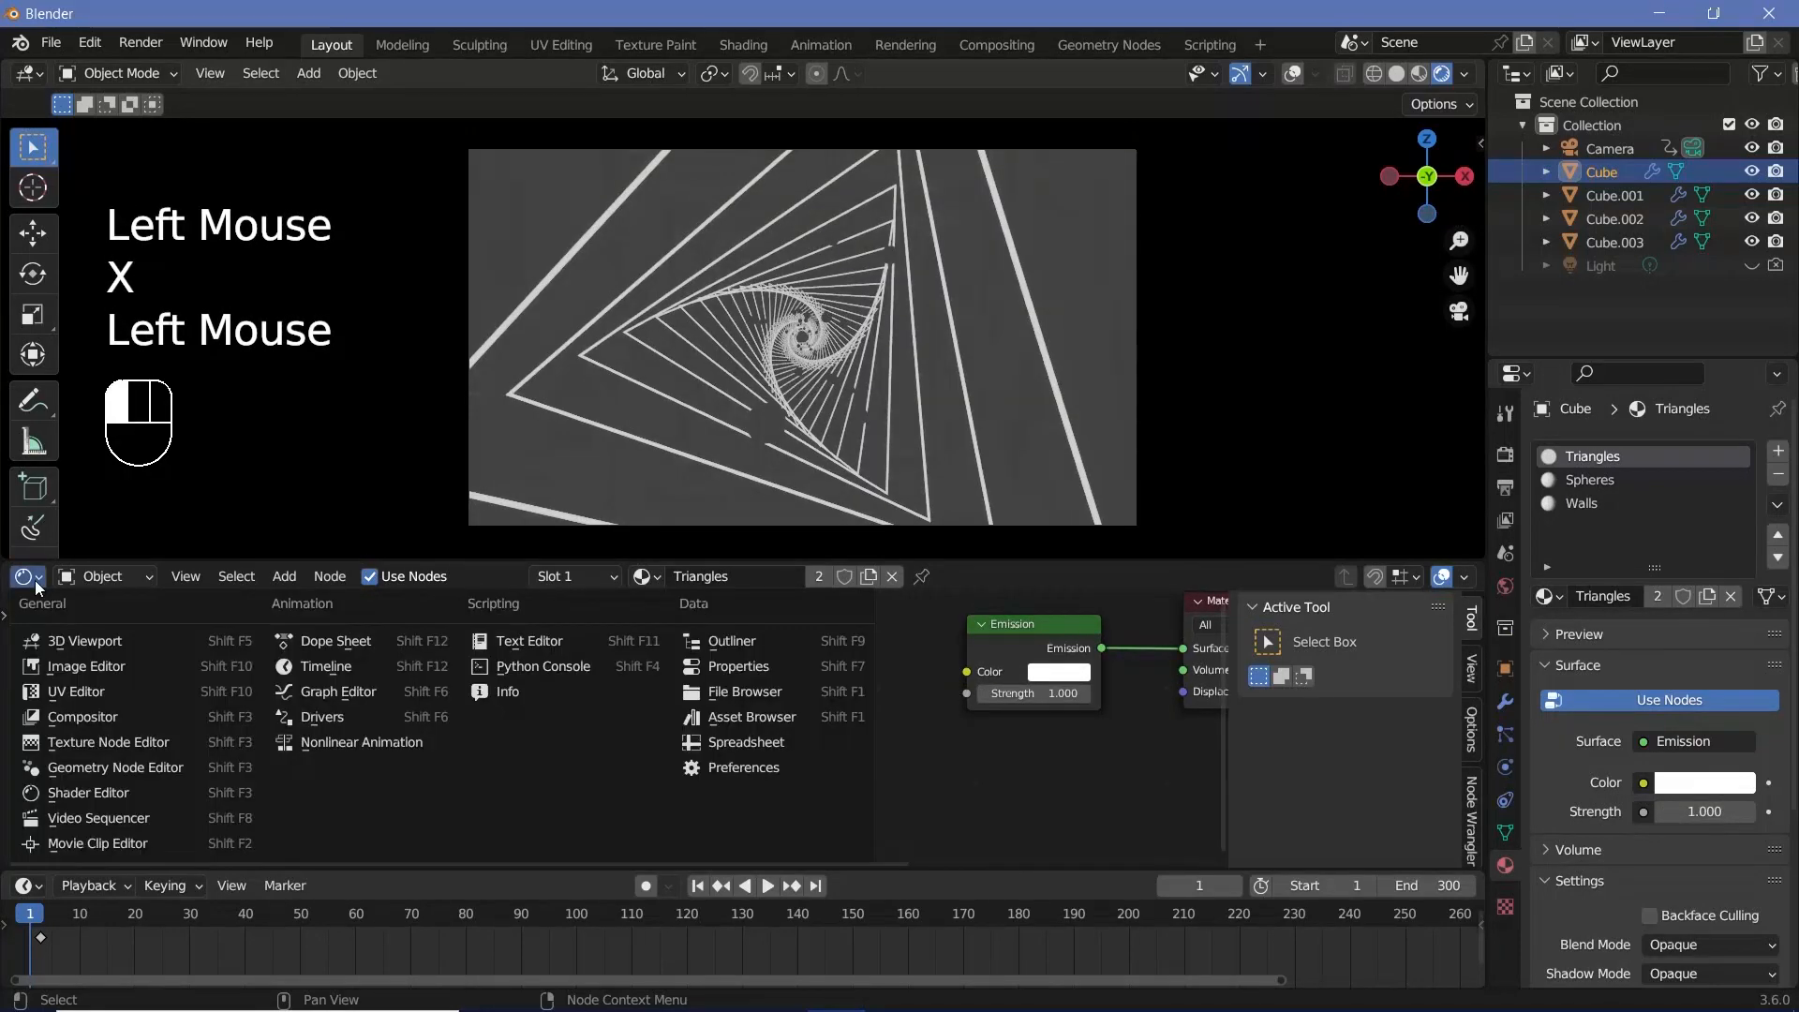
click(141, 770)
ctrl+middle_drag(868, 734, 843, 729)
middle_drag(844, 729, 800, 723)
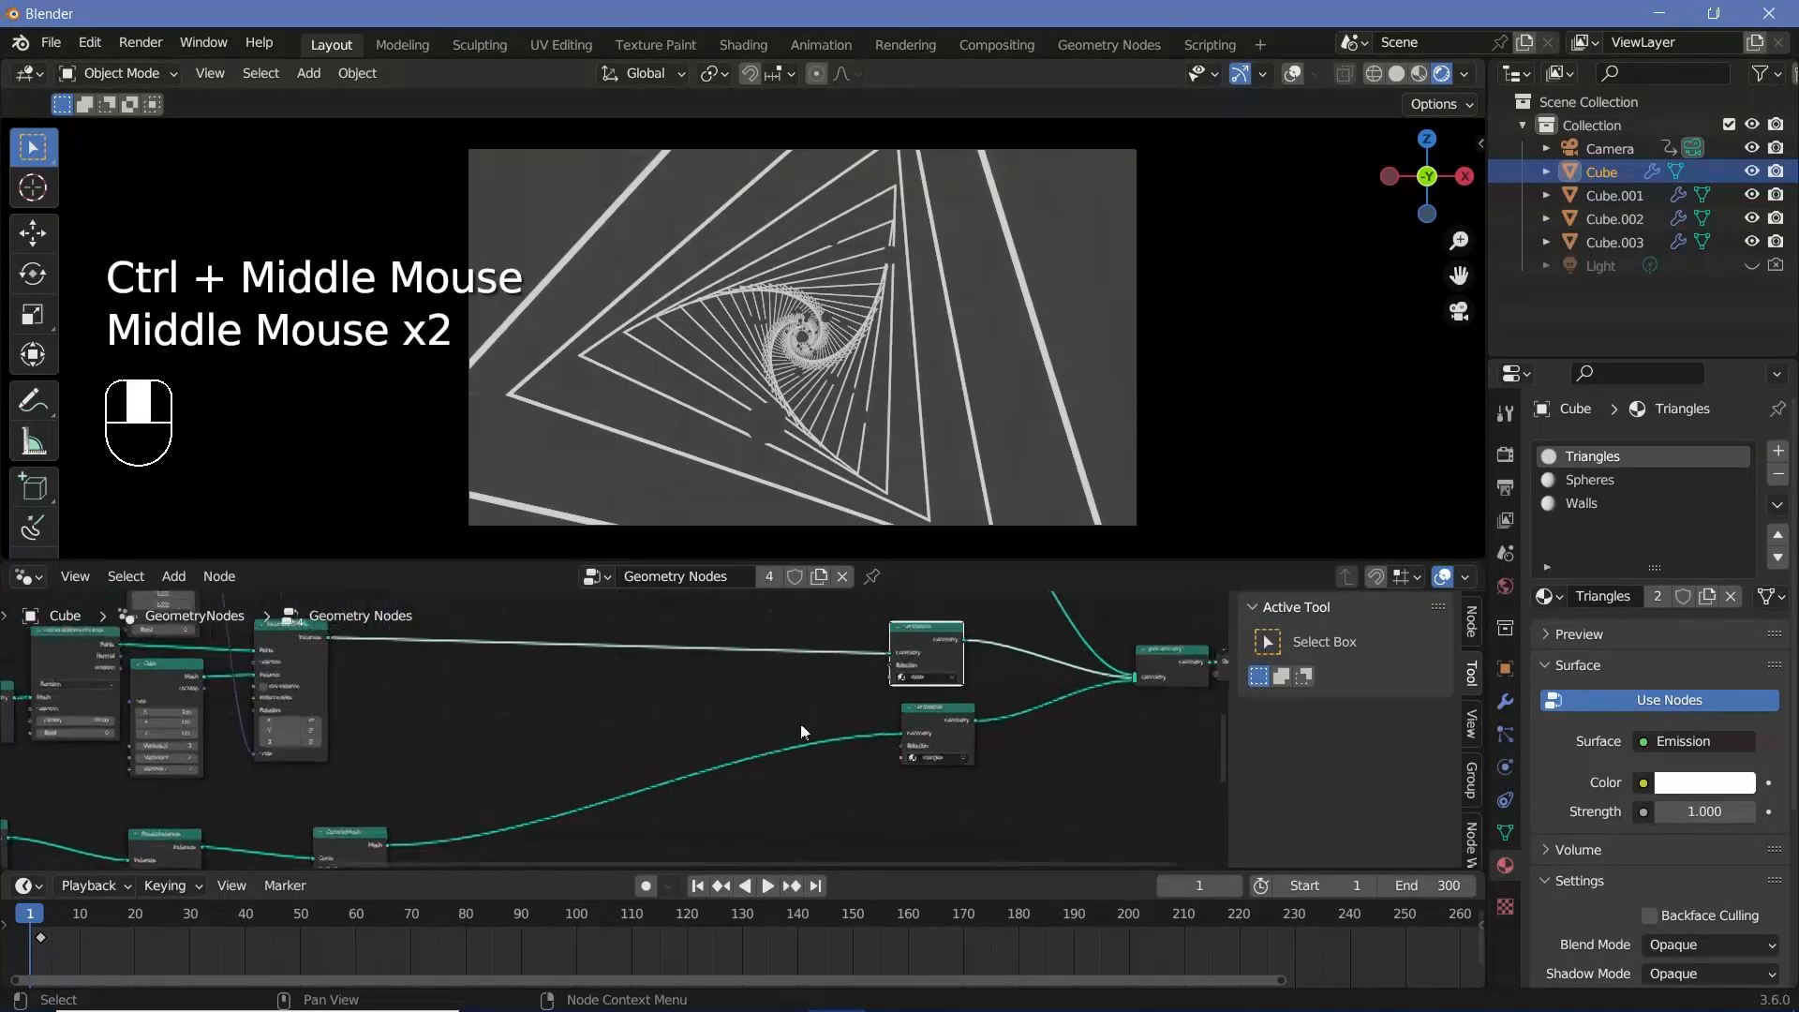
key(shift+a)
click(740, 491)
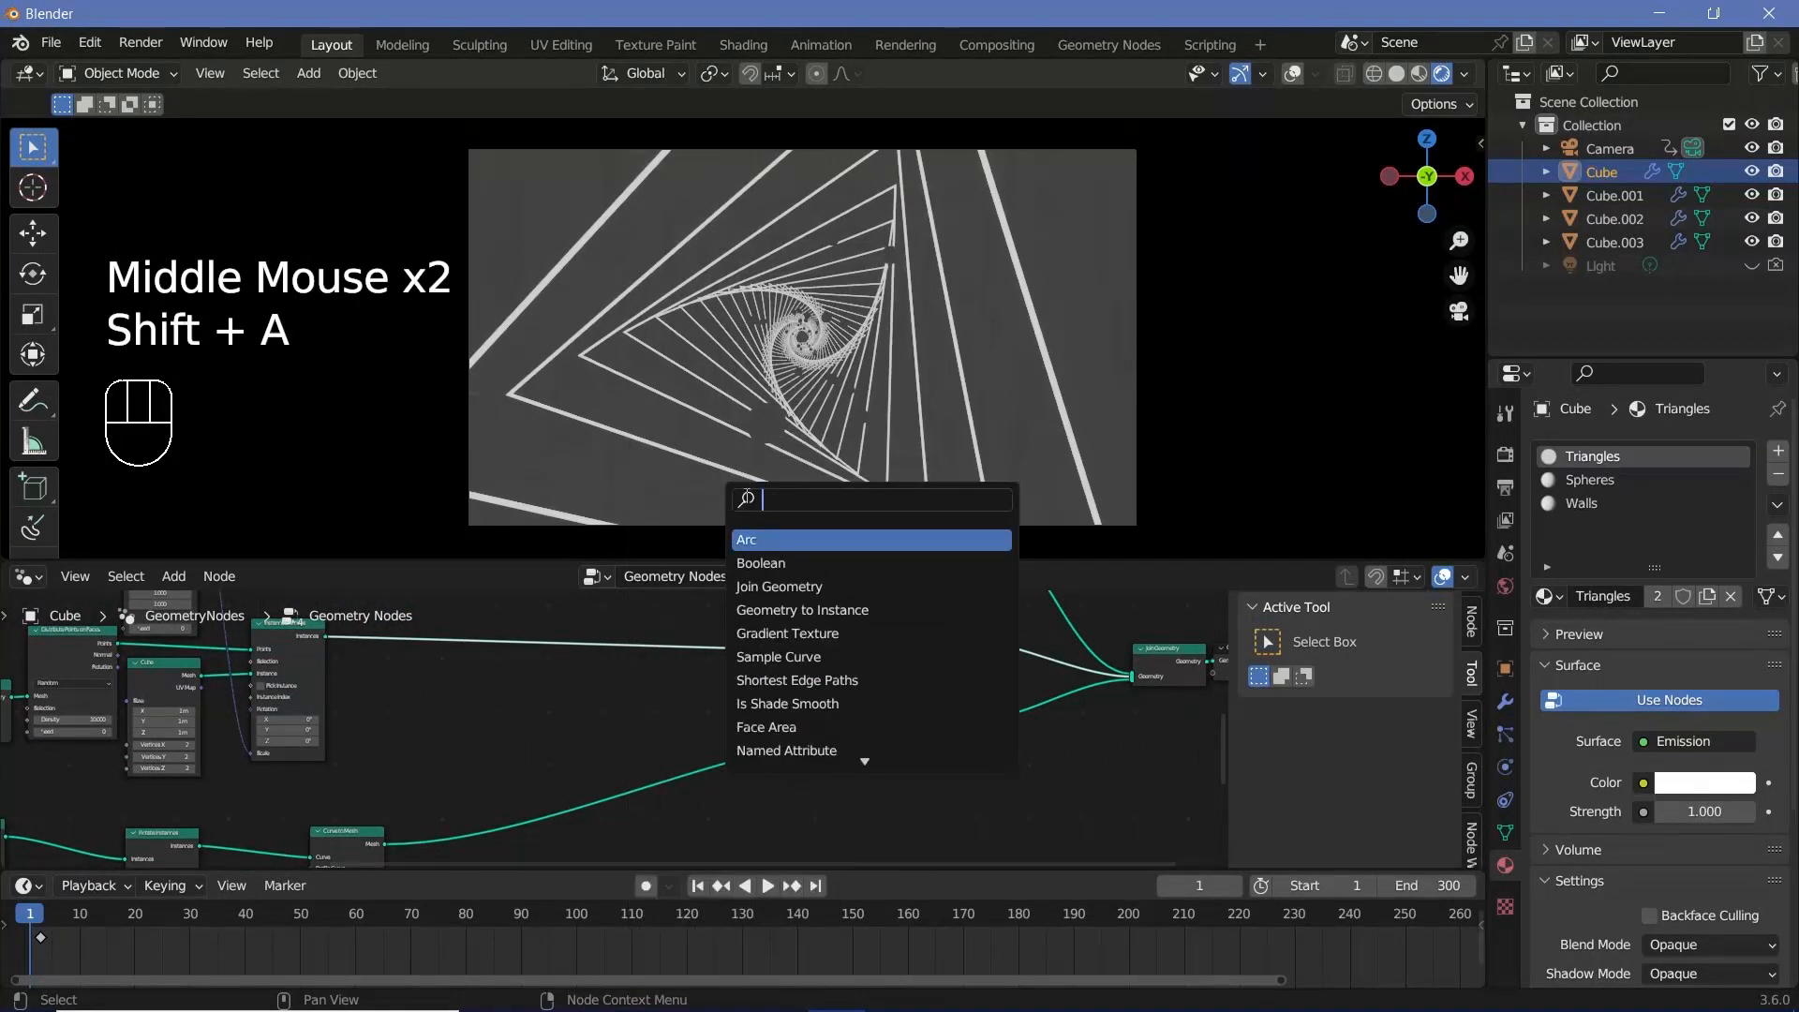
text(sto)
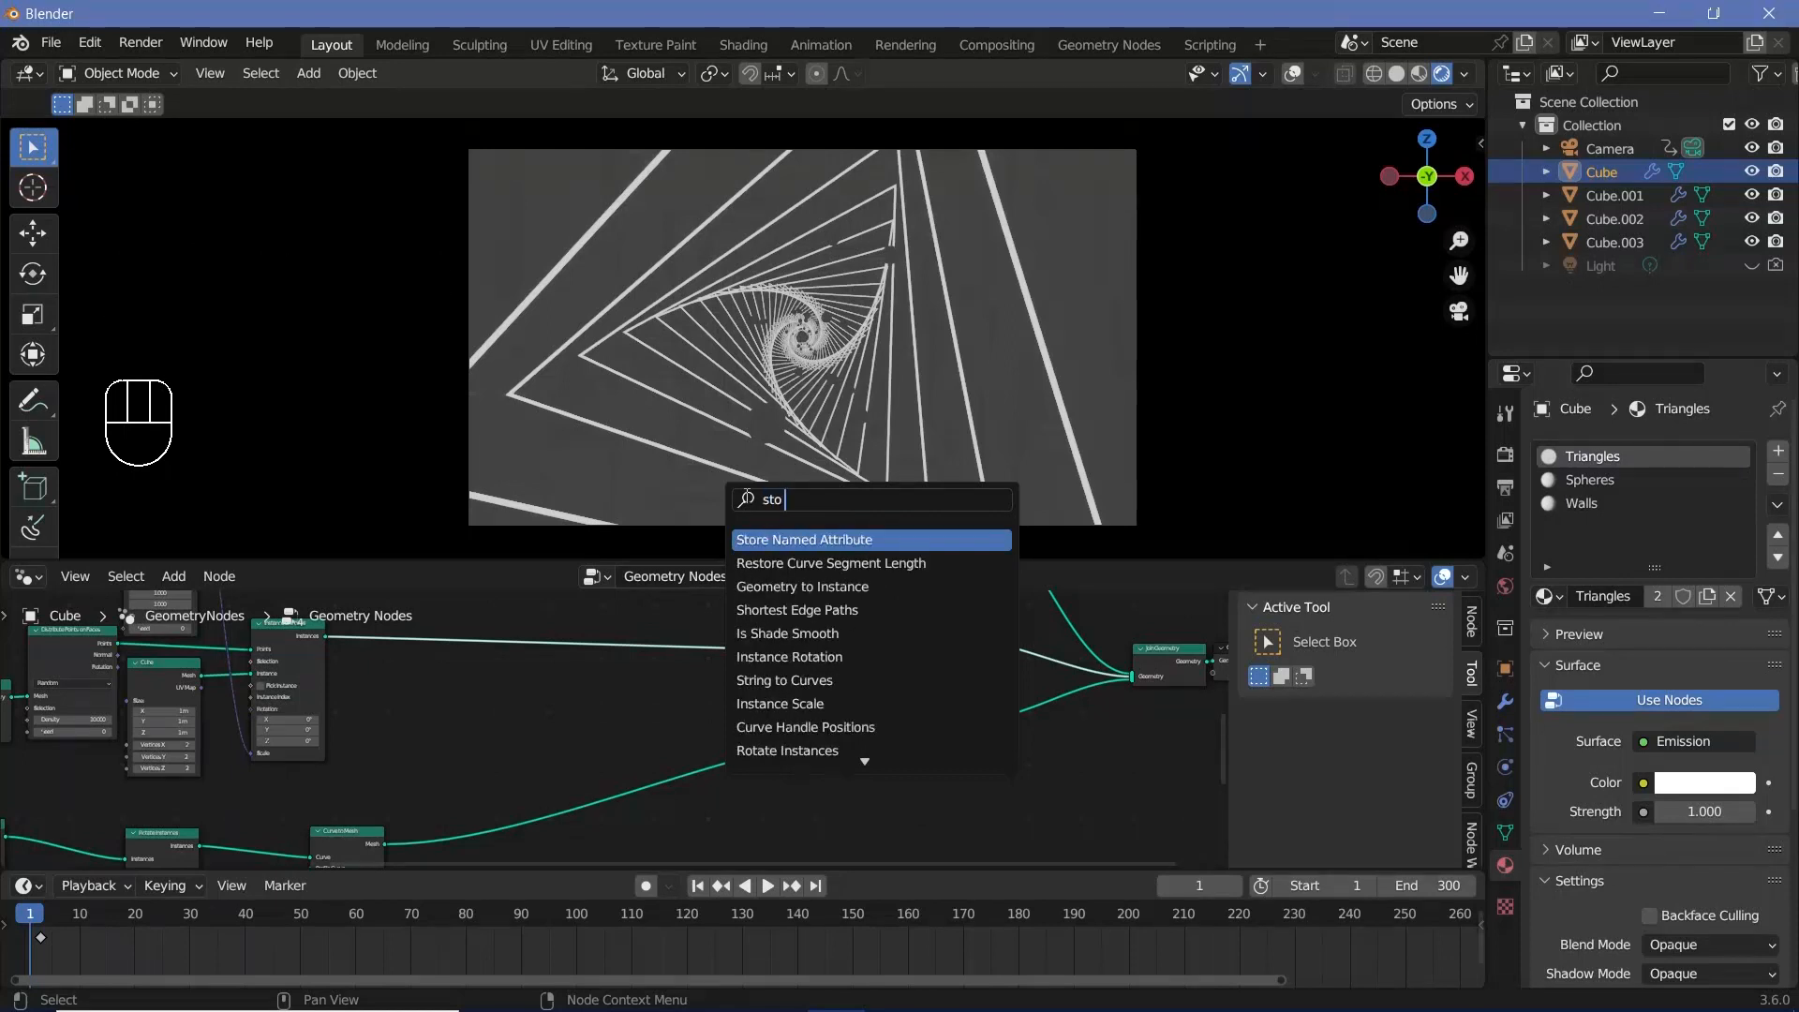
click(836, 543)
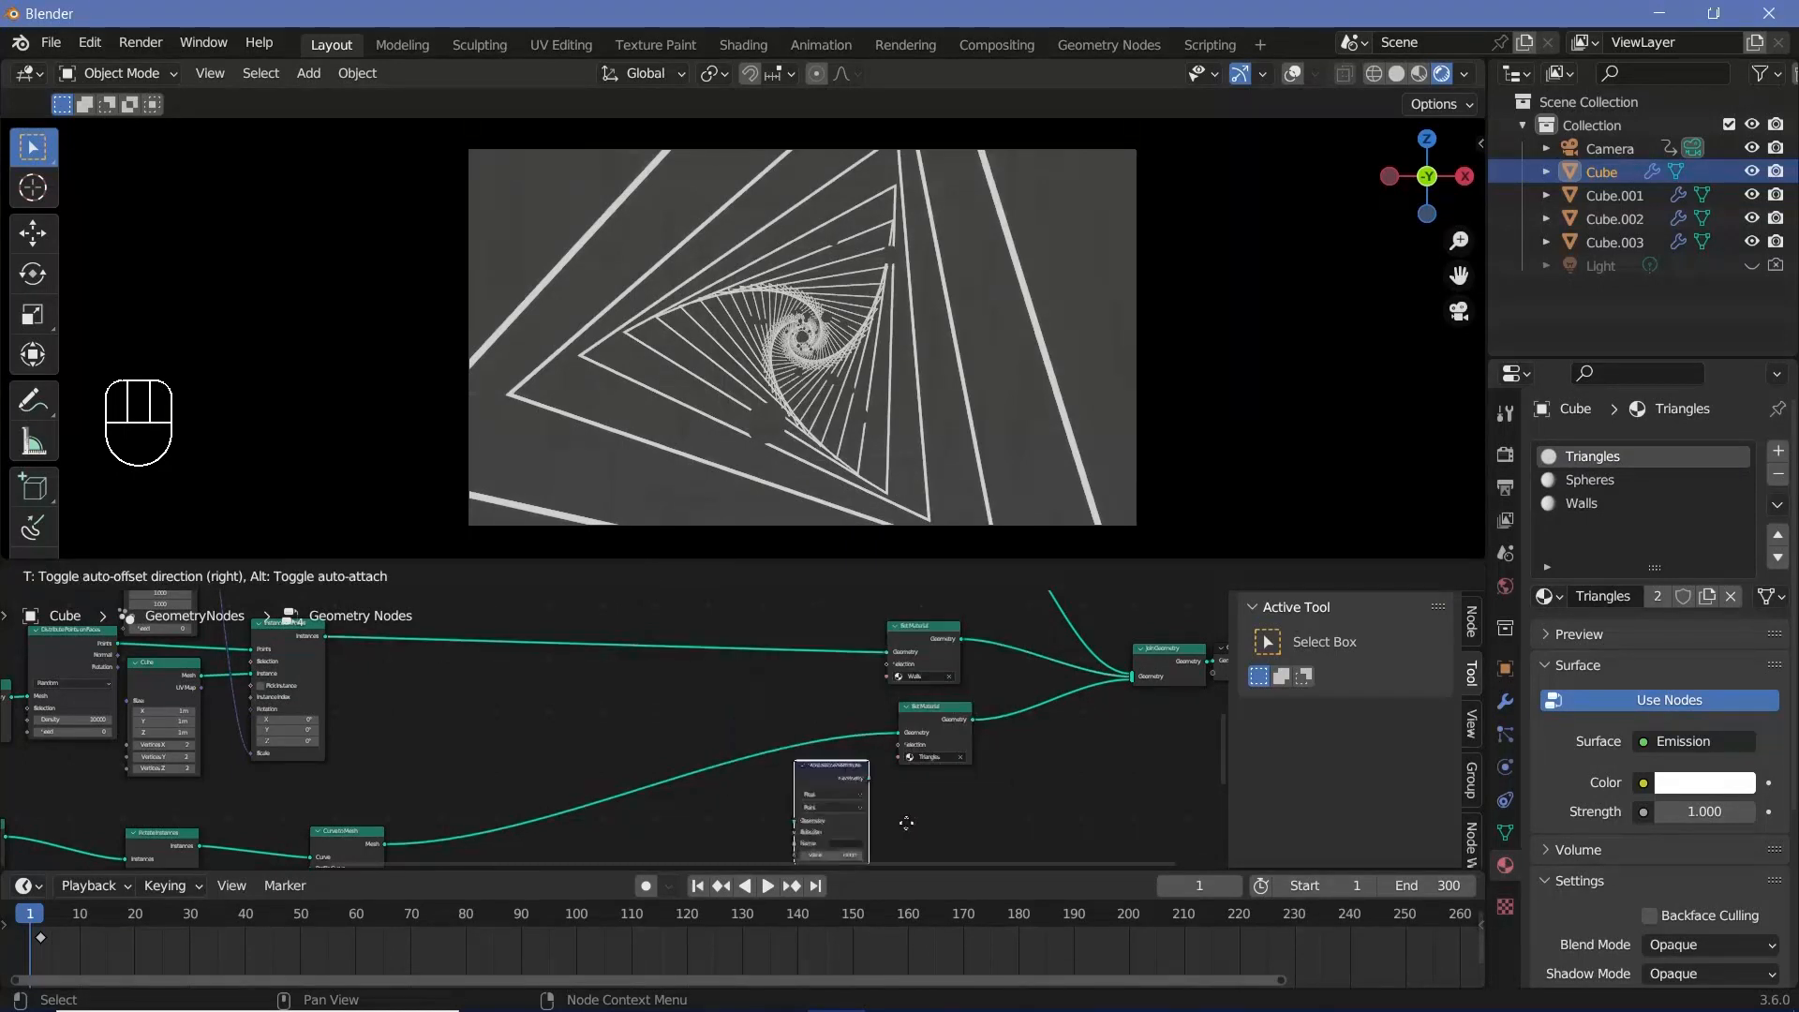
click(833, 787)
ctrl+middle_drag(712, 741, 647, 621)
middle_drag(727, 714, 728, 613)
drag(864, 640, 721, 662)
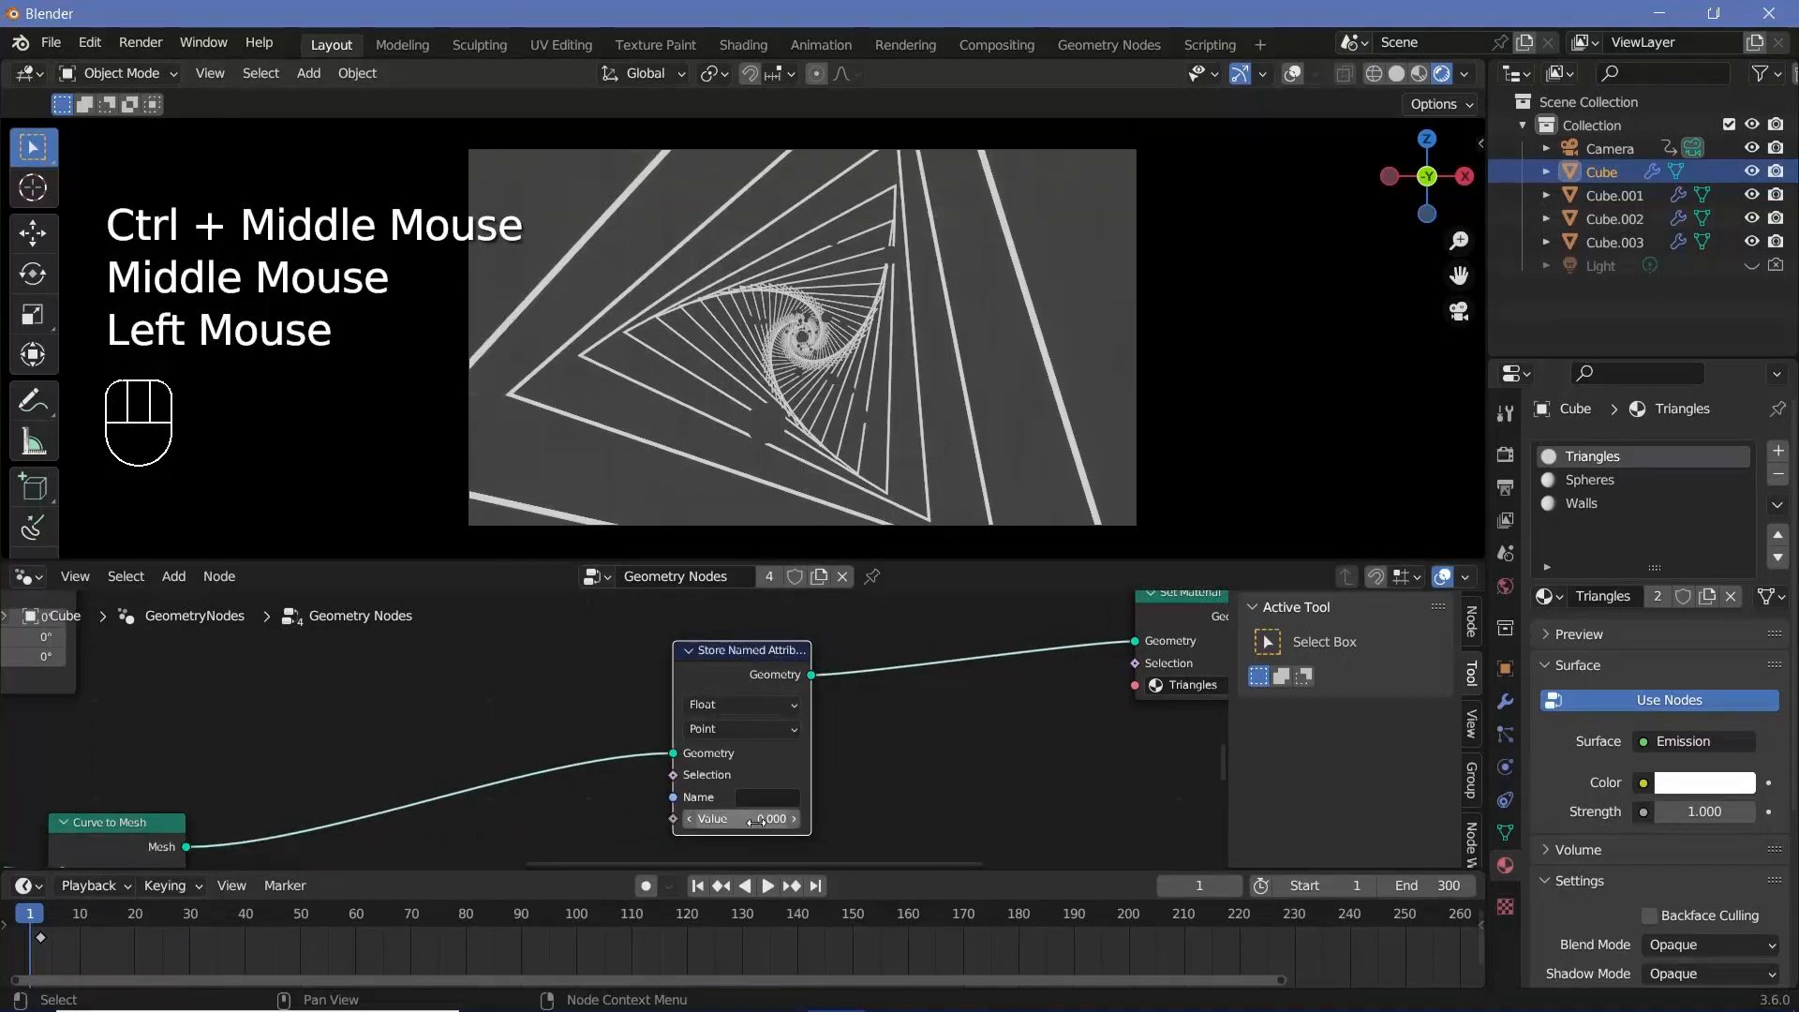
Set the Store Named Attribute domain to Instance and feed its Value from a new Random Value node.
click(757, 730)
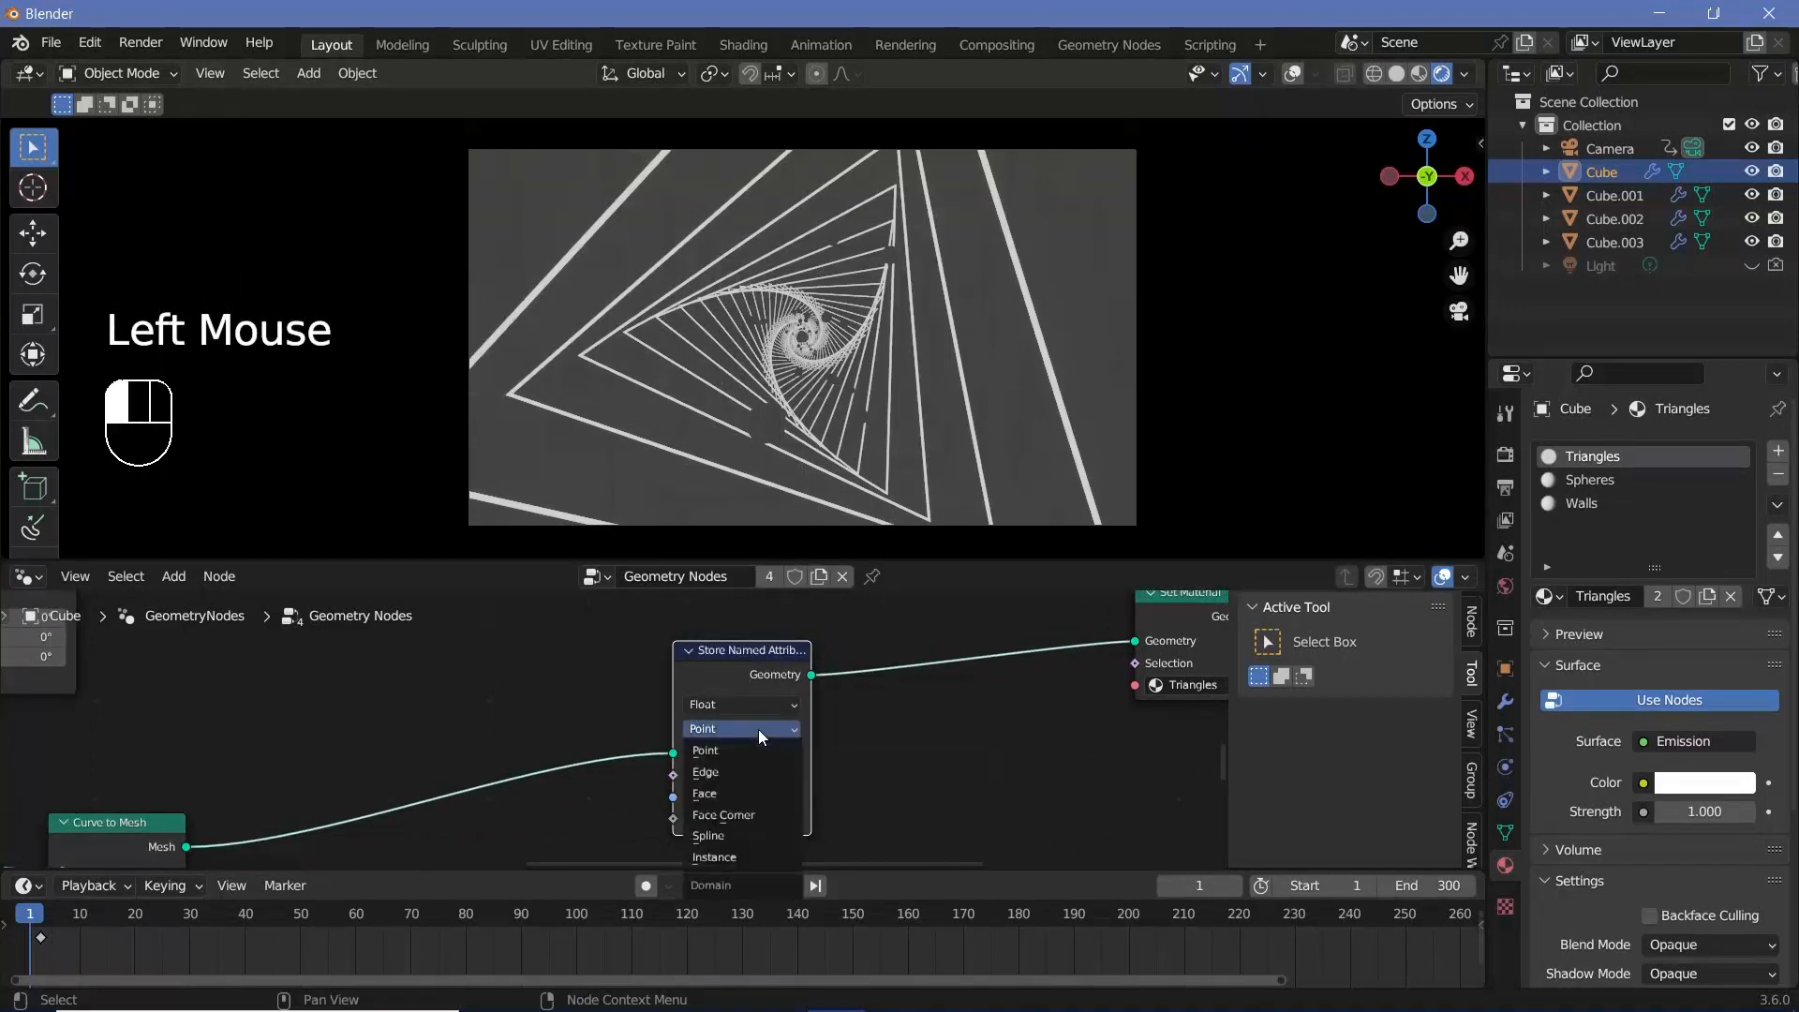
click(763, 858)
middle_drag(570, 849, 602, 740)
key(shift+a)
click(543, 493)
text(radnom)
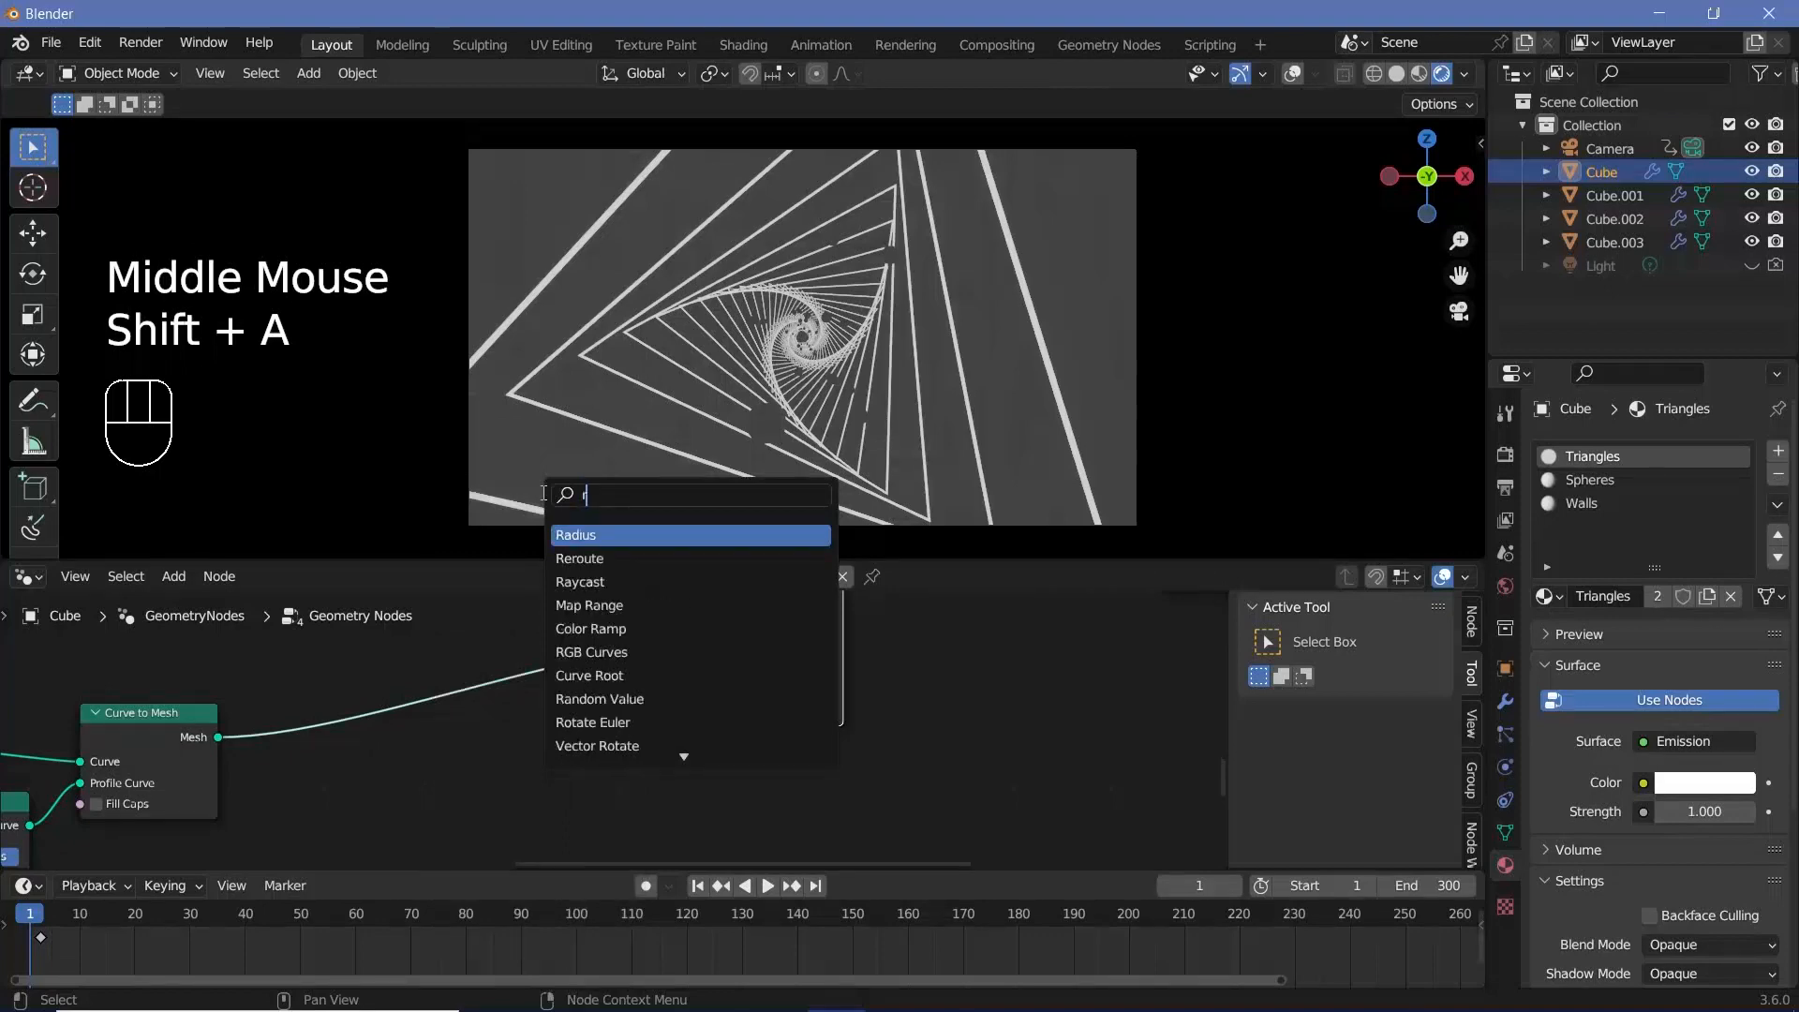
key(Return)
click(539, 719)
drag(672, 733, 696, 717)
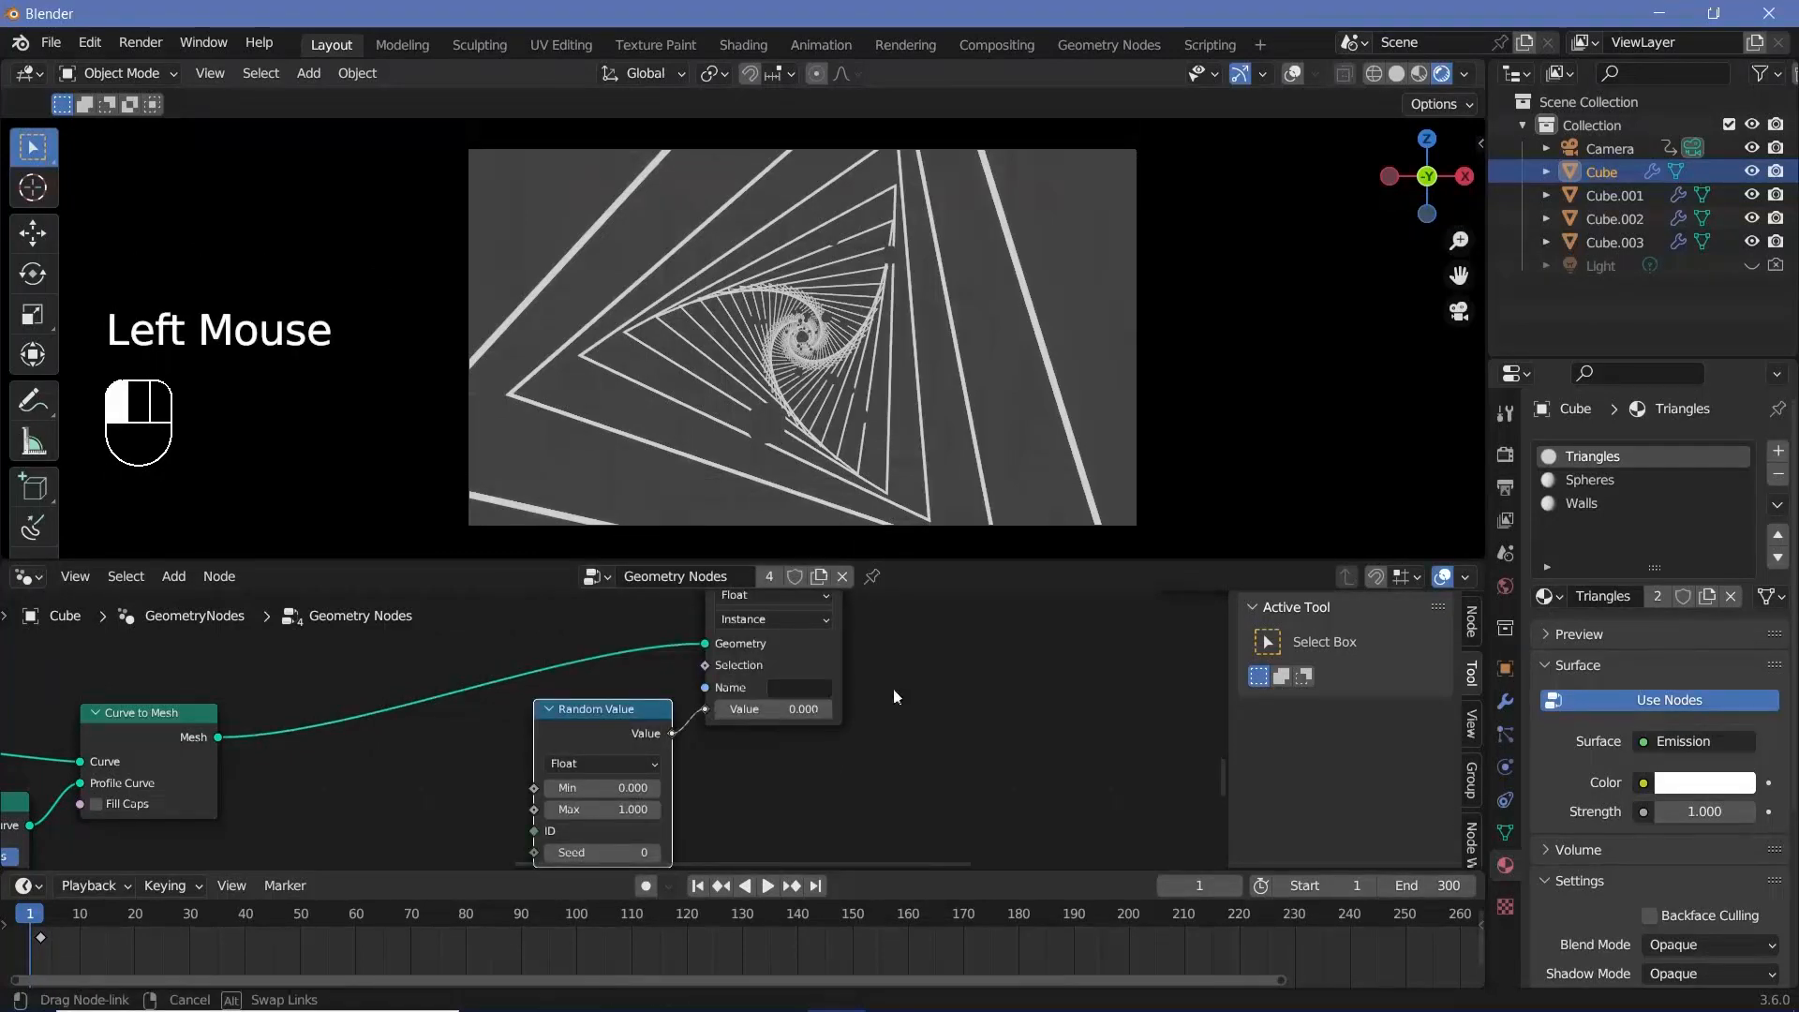
Name the stored attribute RTri.
middle_drag(817, 682, 723, 707)
click(724, 707)
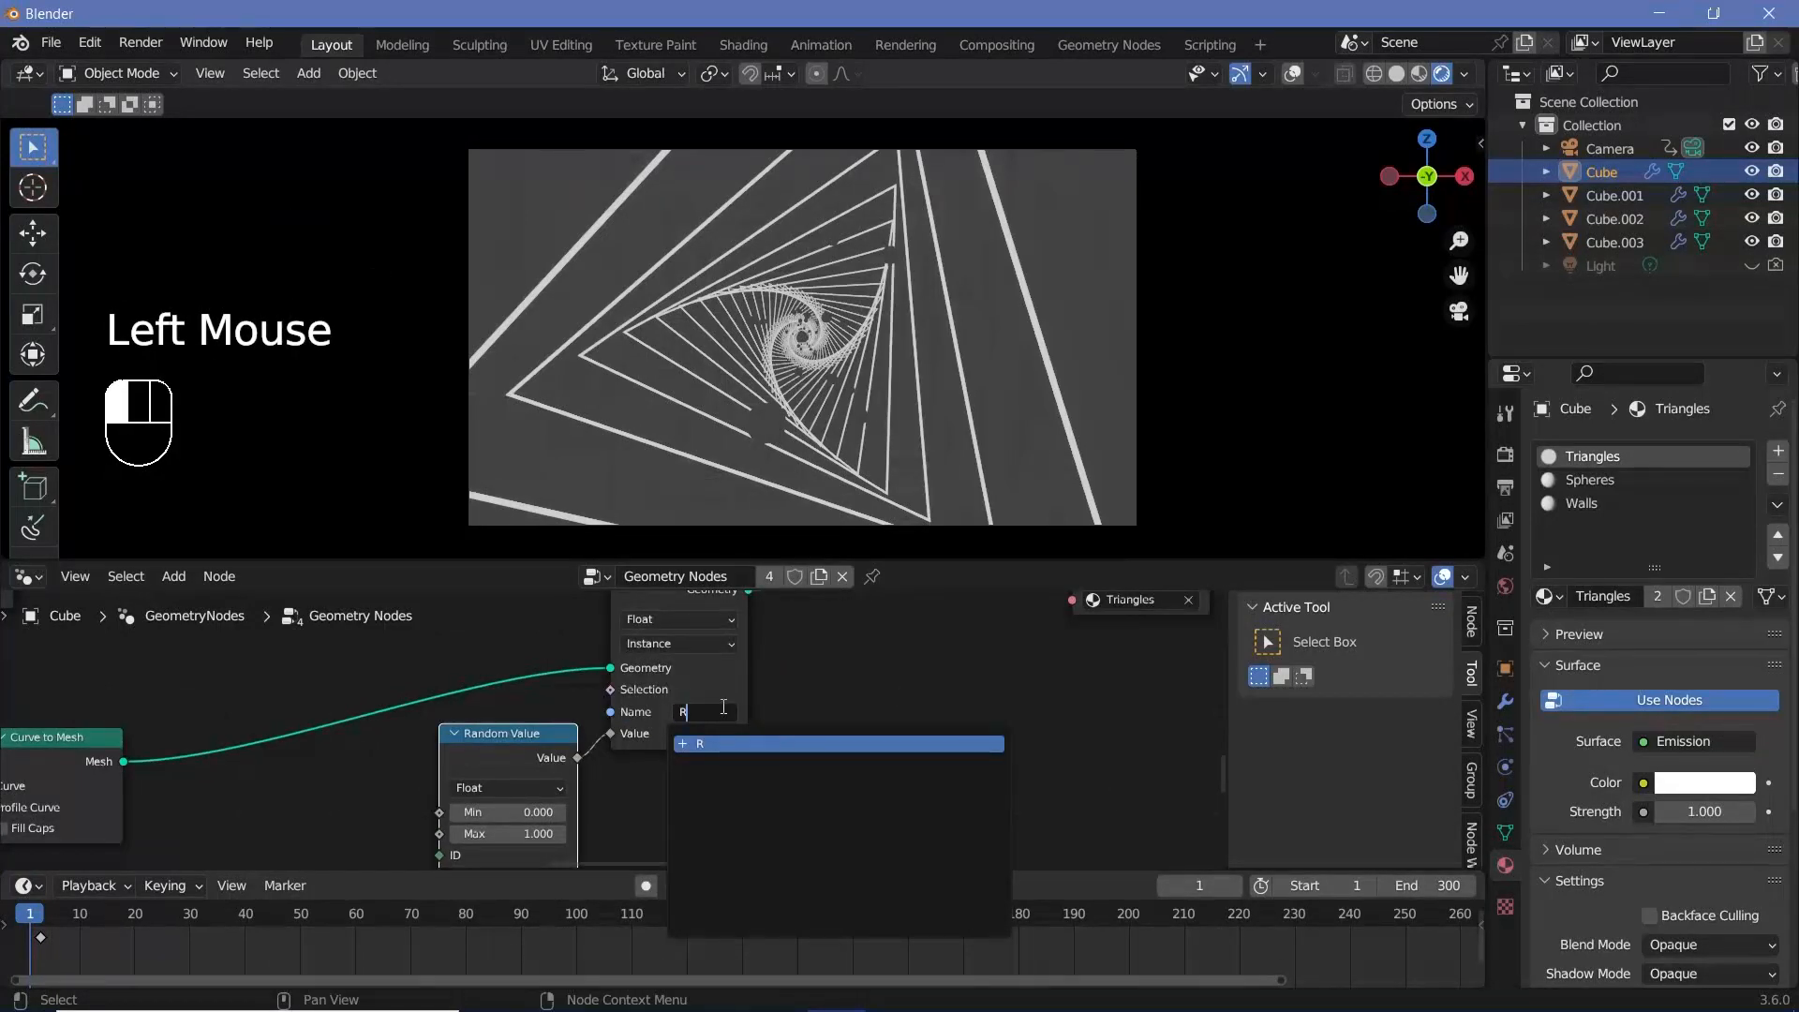
text(RTri)
key(Return)
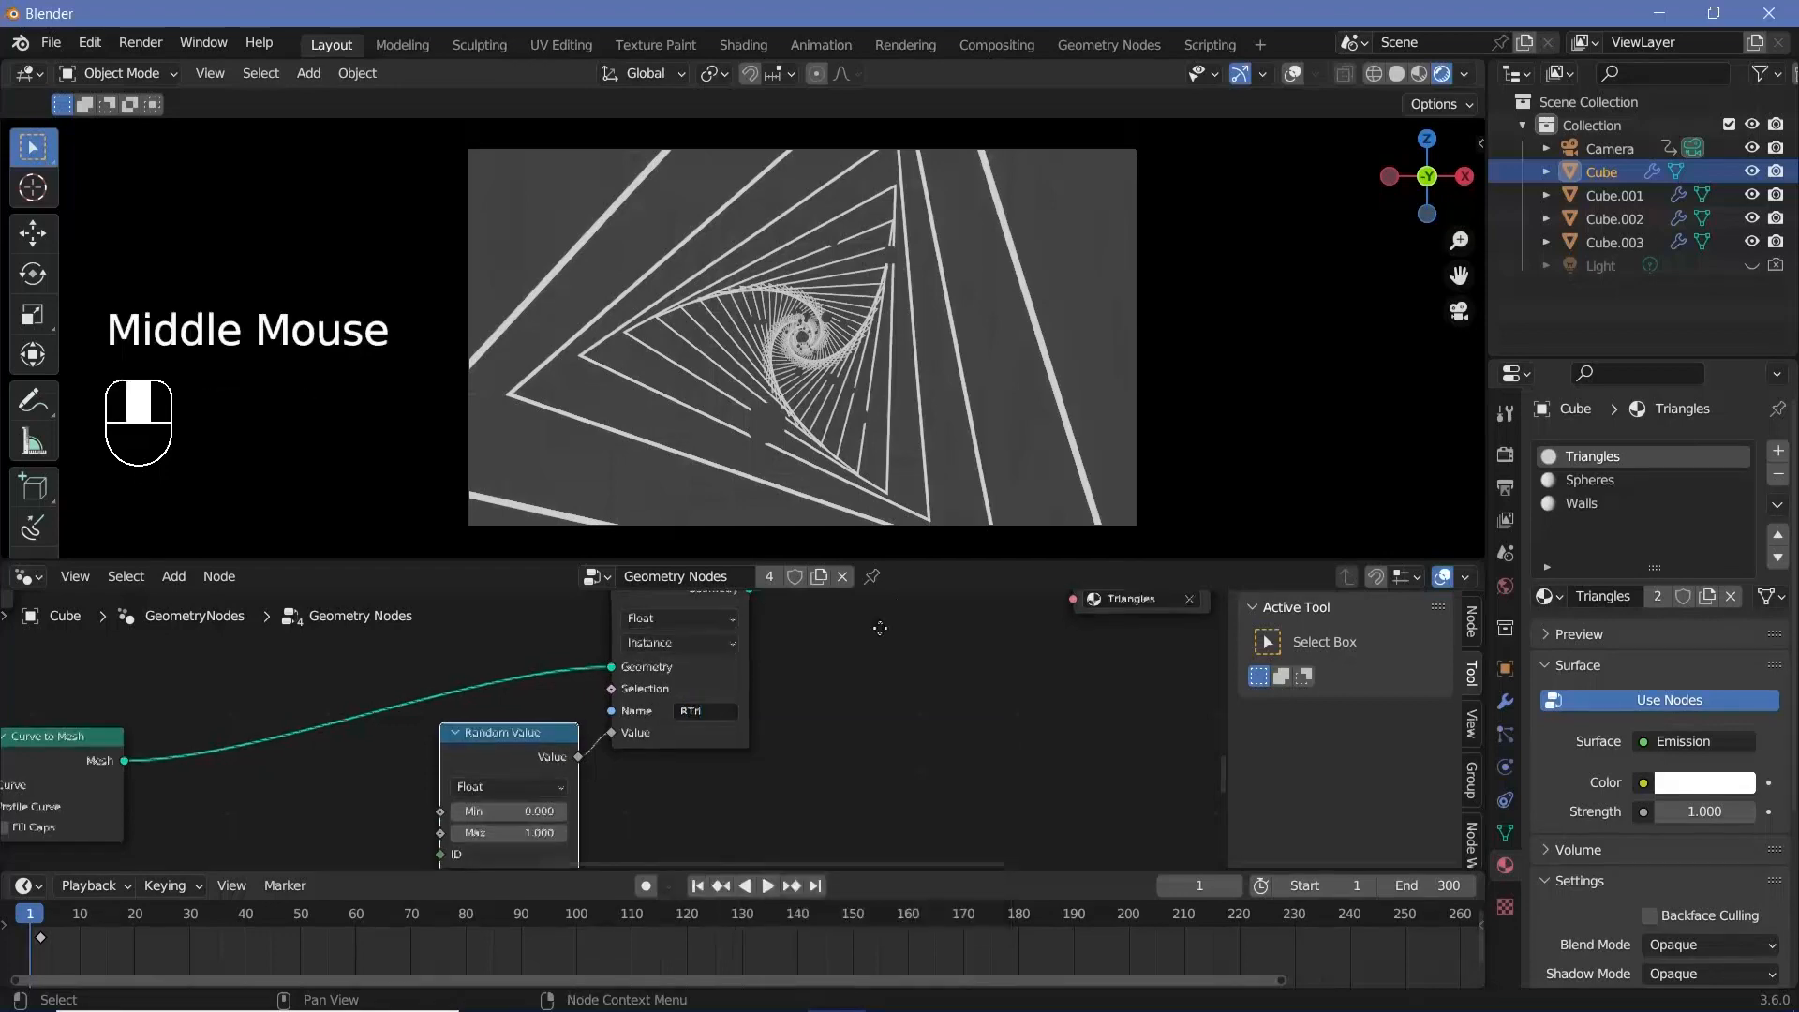
middle_drag(879, 626, 951, 533)
drag(574, 785, 637, 785)
Return to the Triangles material in the Shader Editor and add an Attribute node before the Emission shader.
click(23, 579)
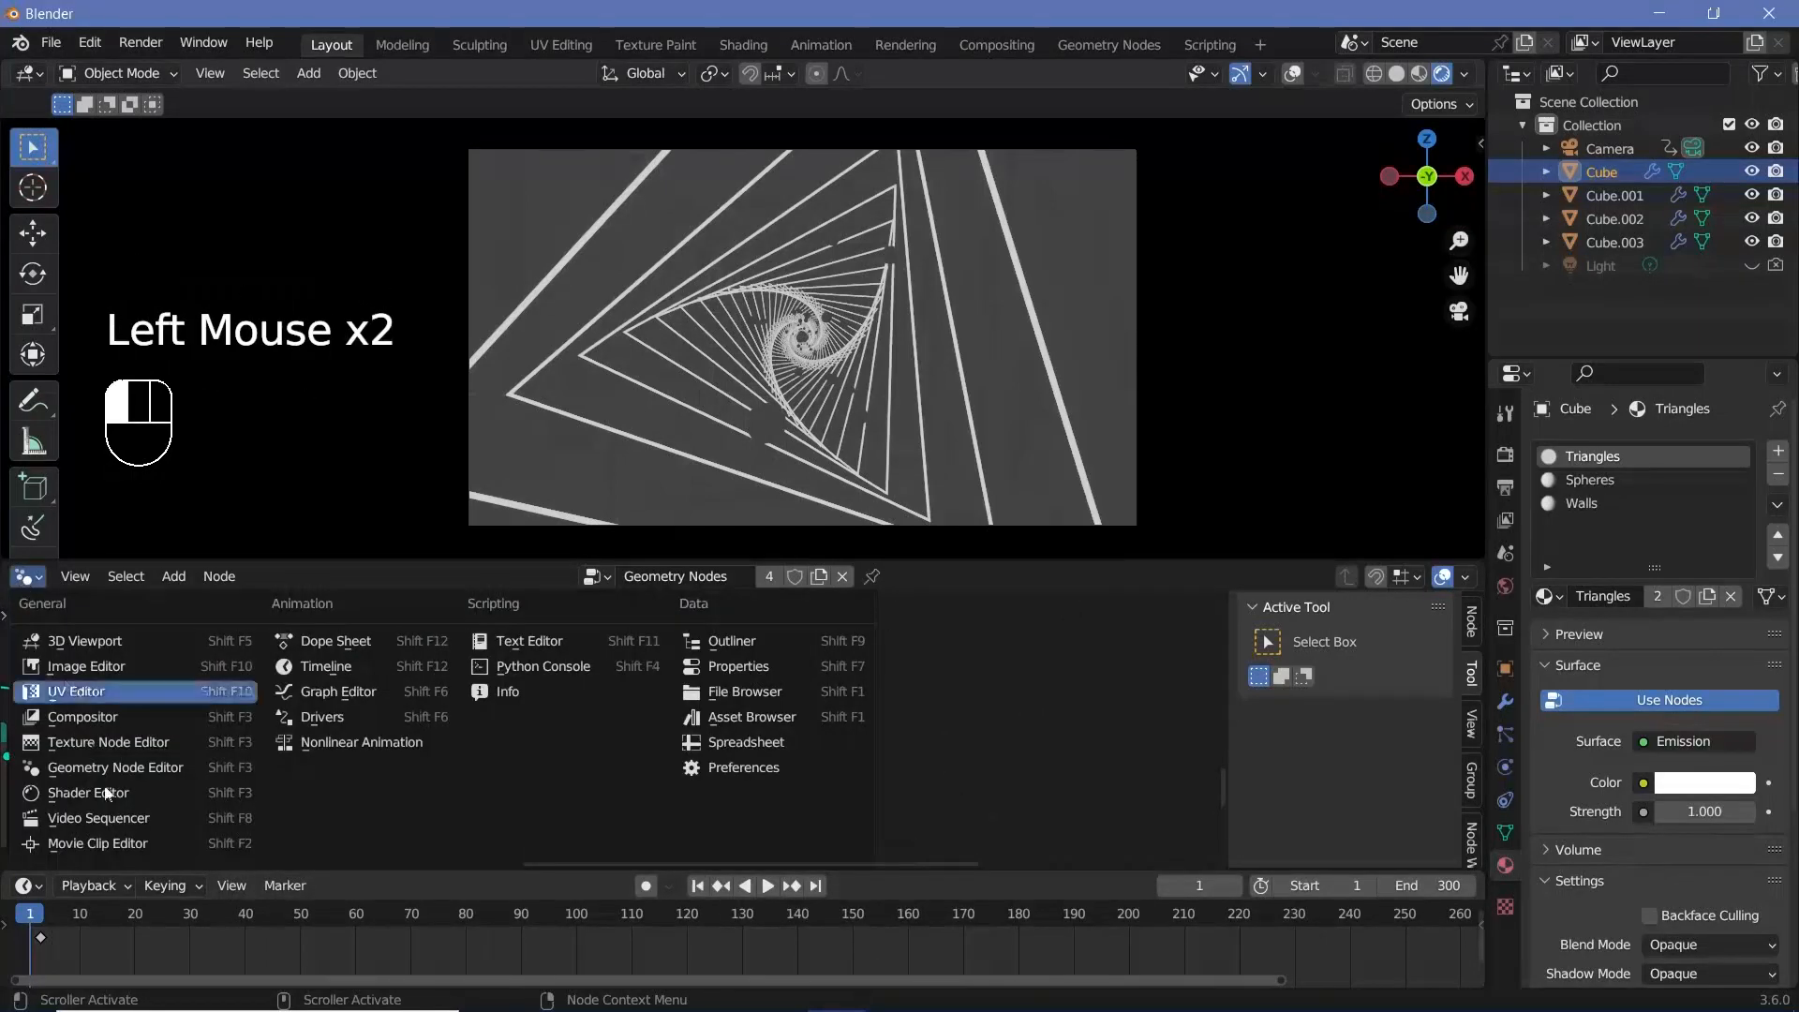
click(84, 796)
key(KP_Decimal)
key(a)
key(KP_Decimal)
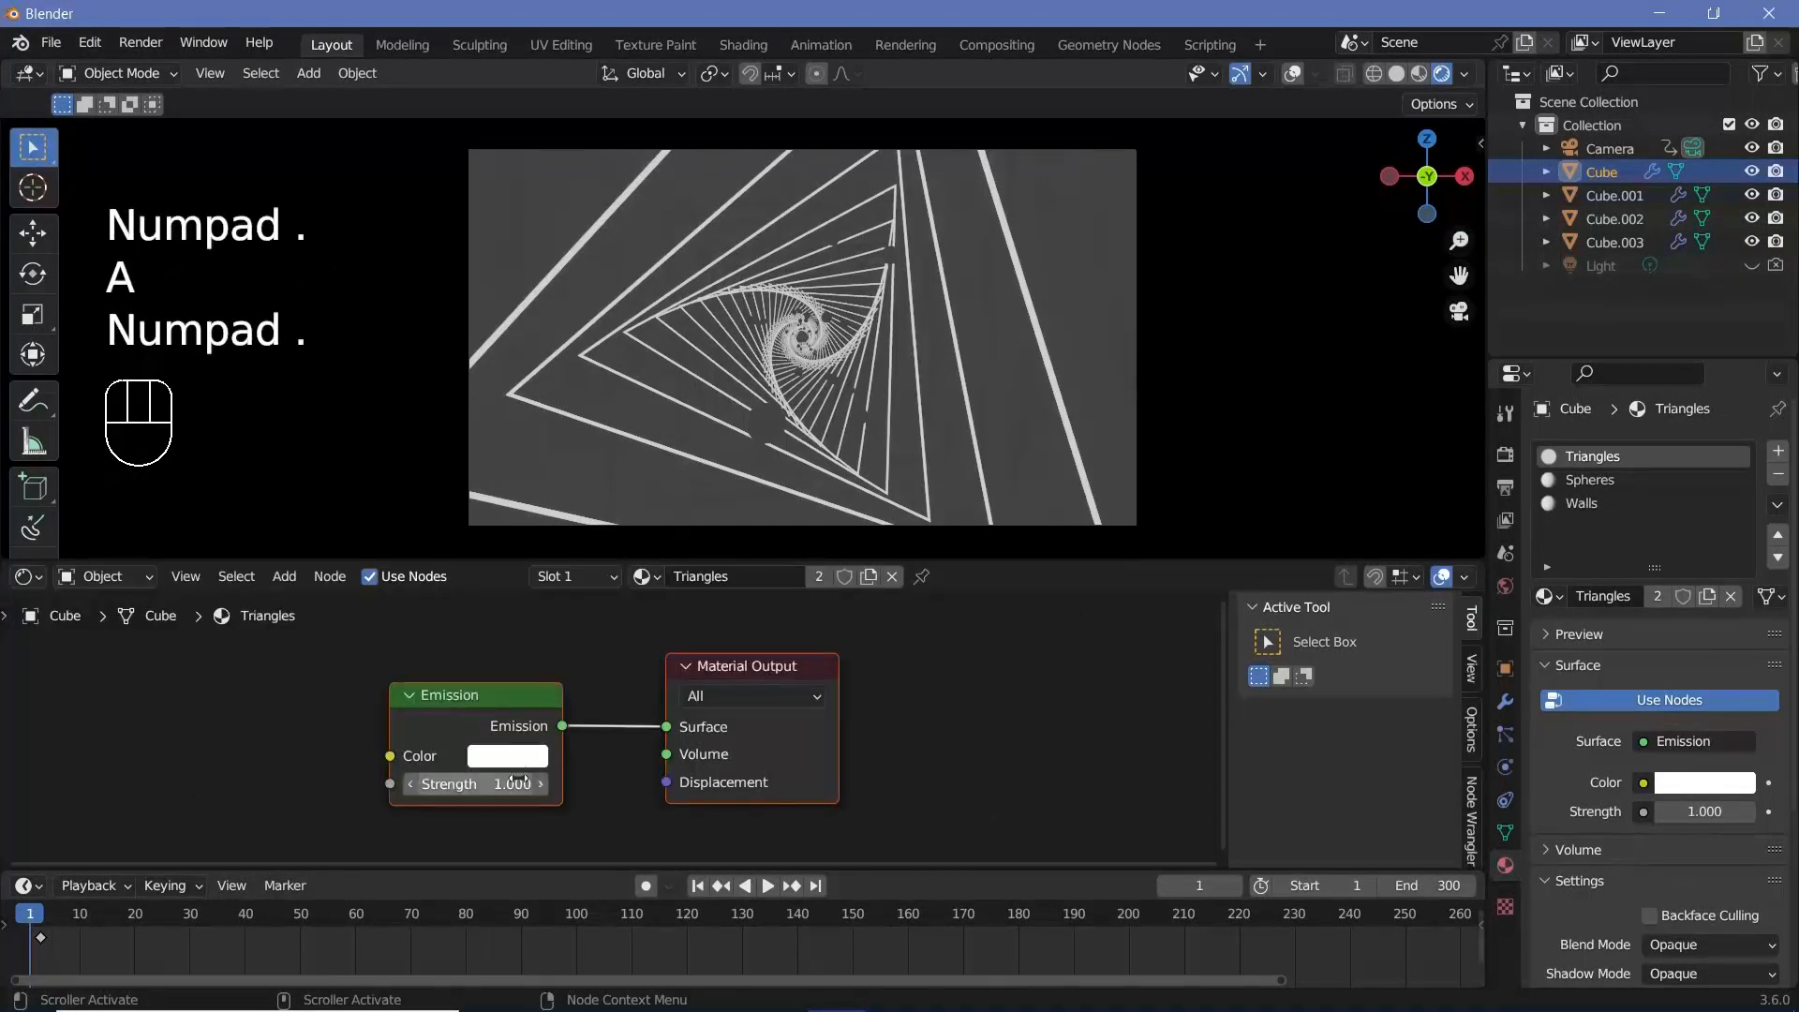
middle_drag(216, 761, 670, 705)
key(shift+a)
click(673, 709)
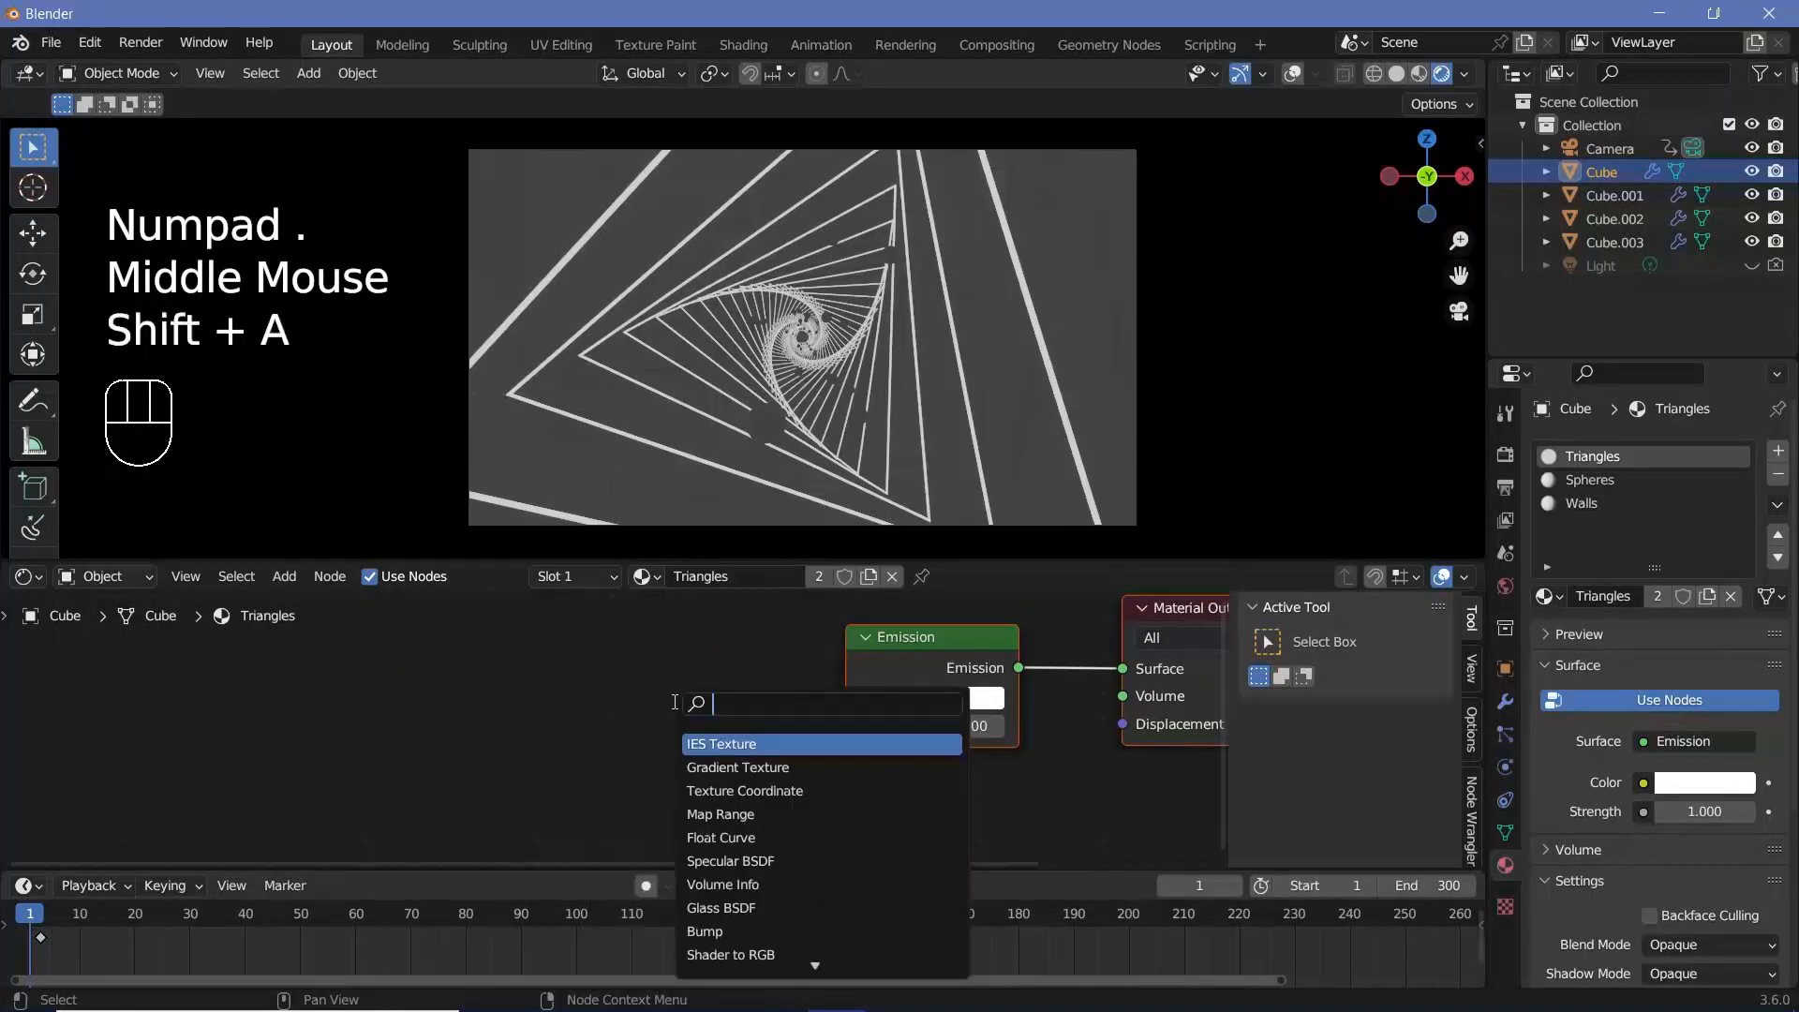
text(att)
click(722, 743)
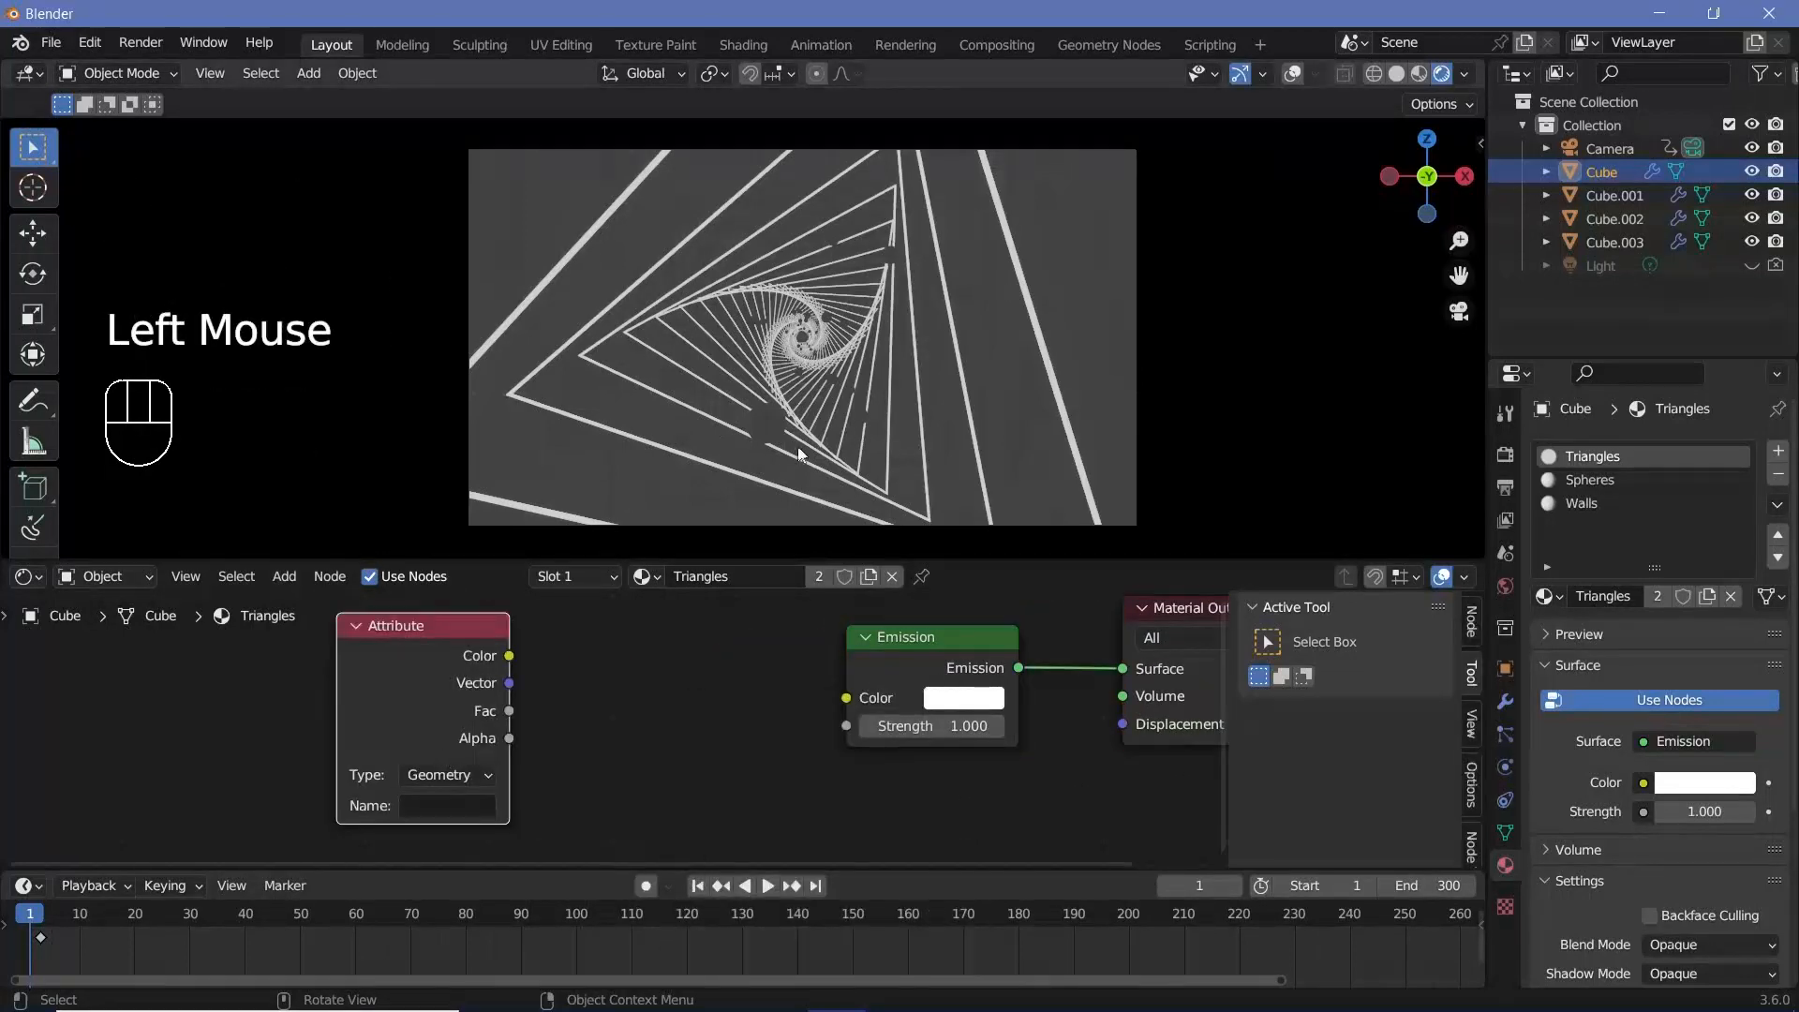
Set the Attribute node to type Instancer with name RTri, connect its Color to the Emission strength, and play the animation.
click(446, 775)
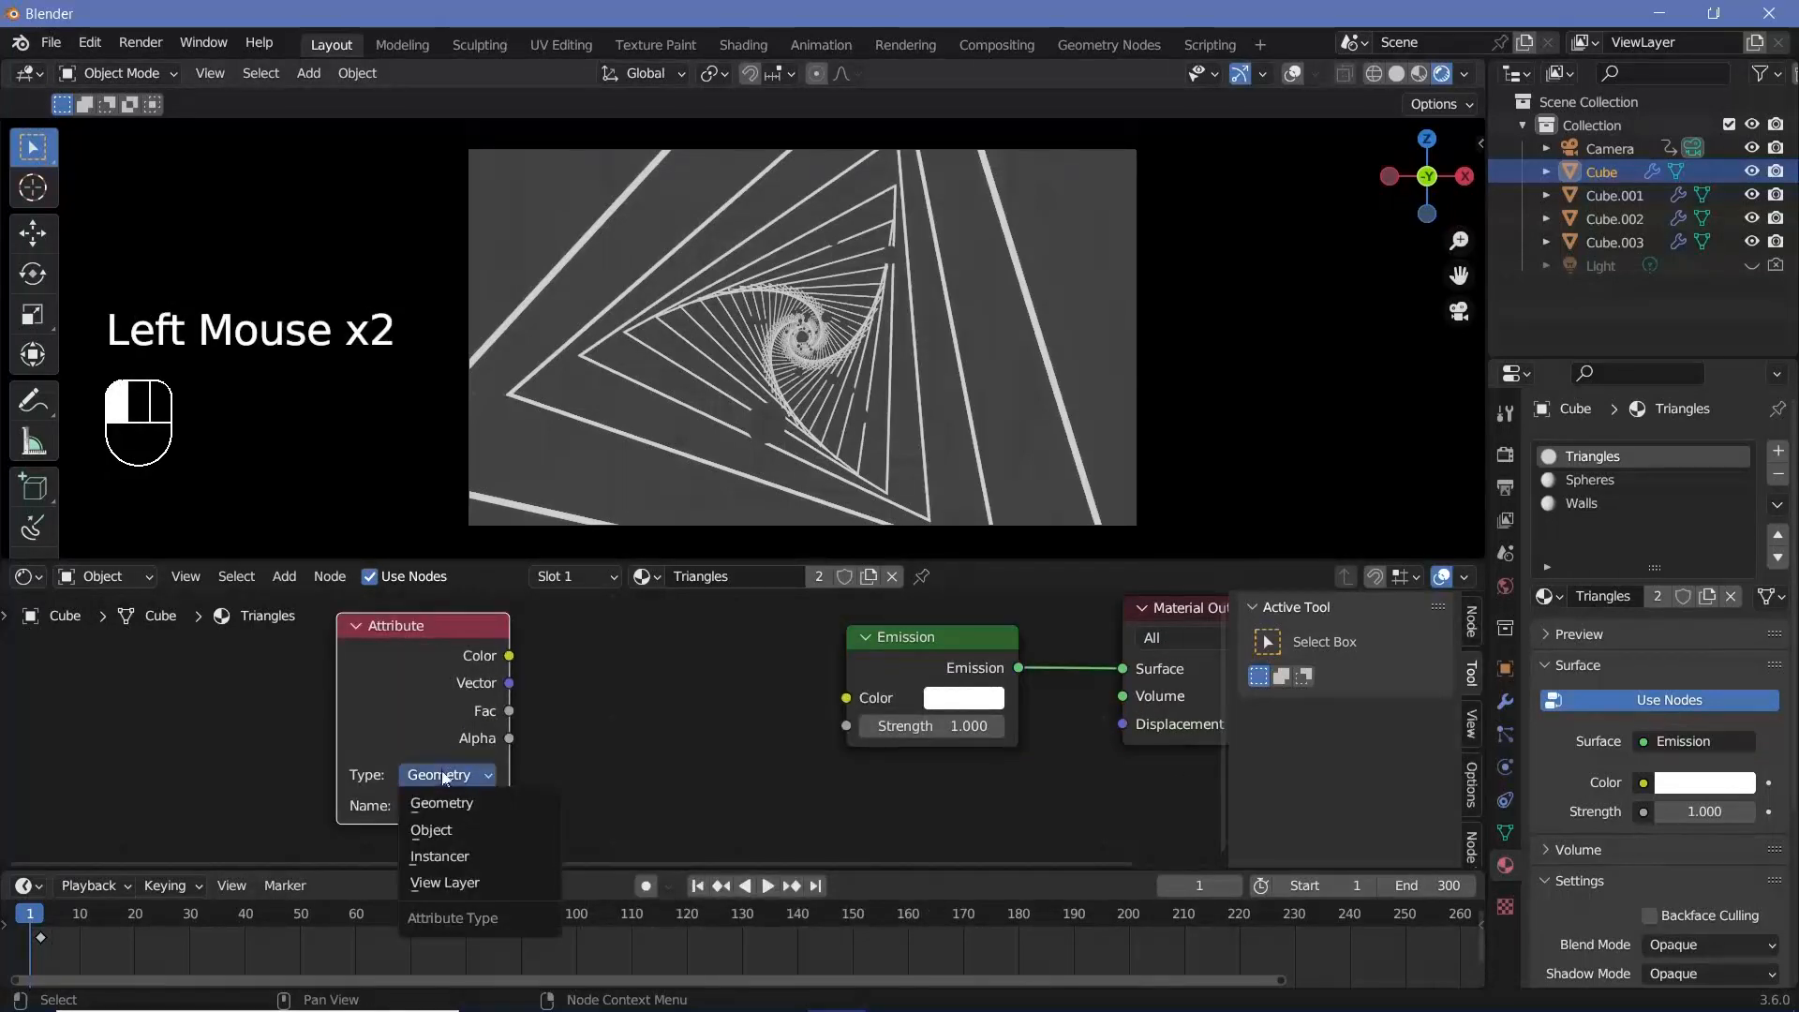
click(463, 857)
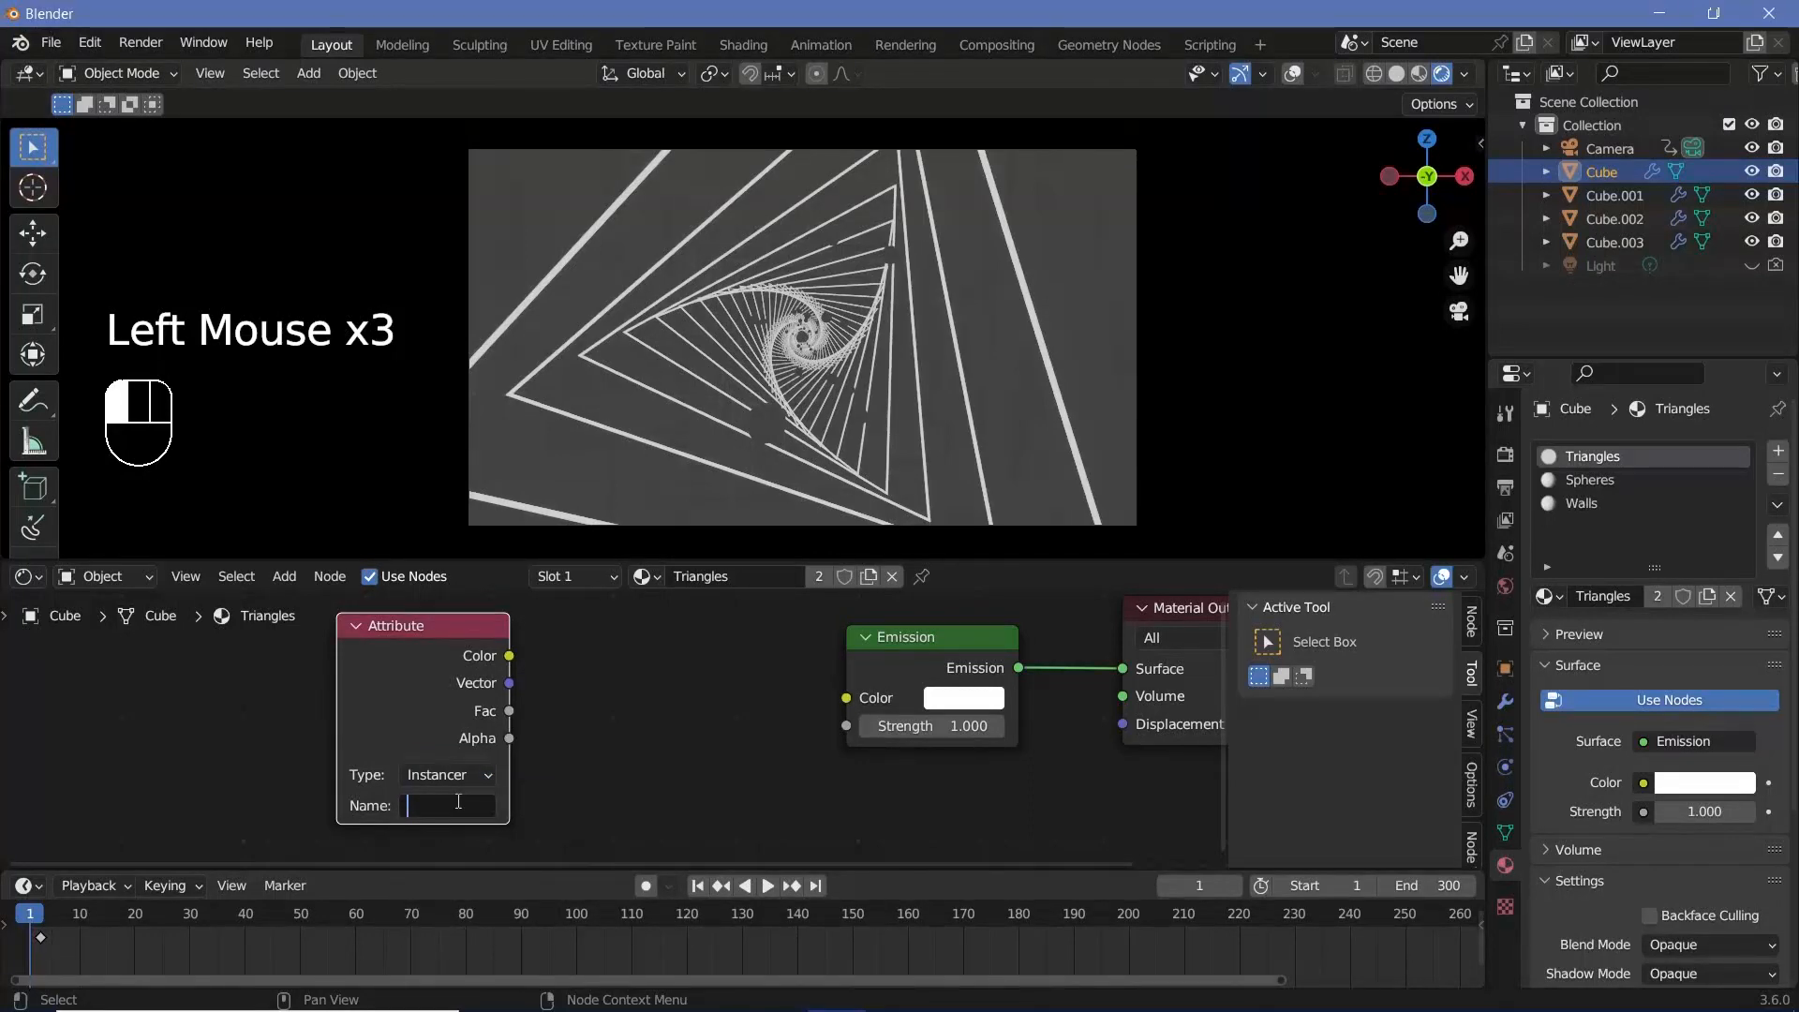
text(RTri)
click(563, 787)
drag(509, 655, 846, 728)
key(space)
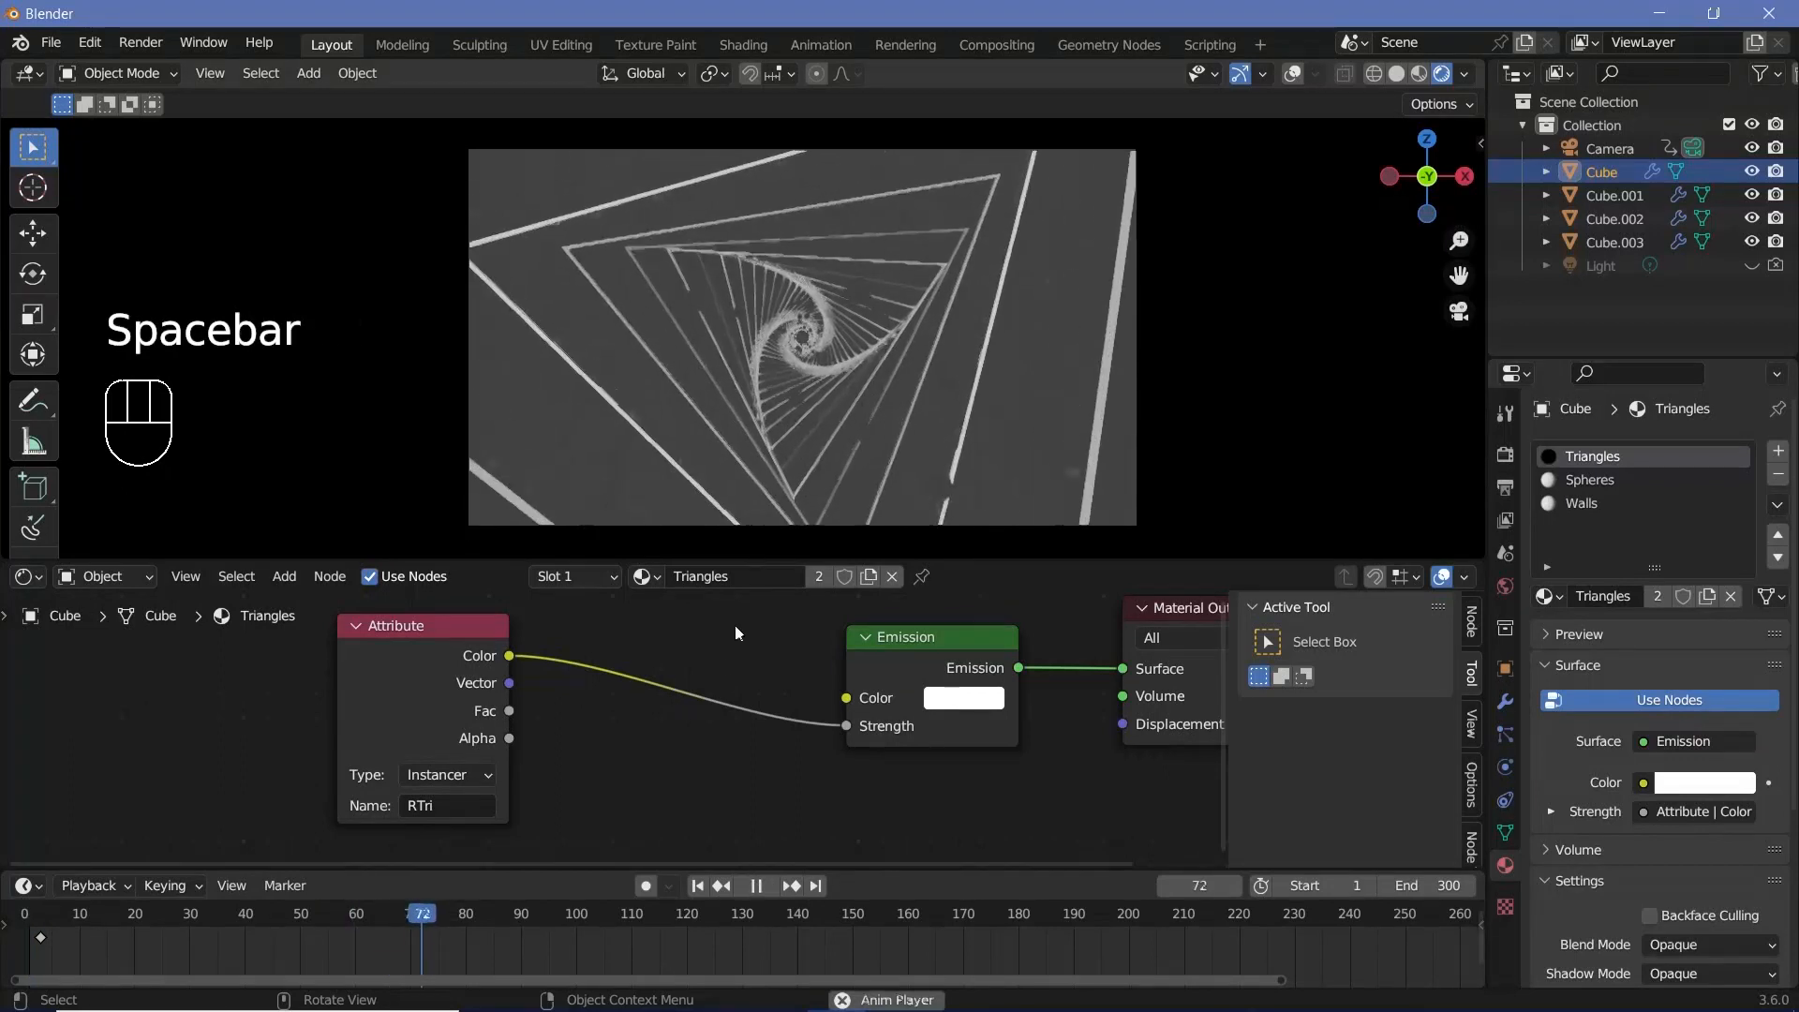
Insert a Color Ramp between the Attribute and Emission nodes, move its black stop to 0.433, and play the animation.
key(space)
key(shift+s)
mouse_move(661, 782)
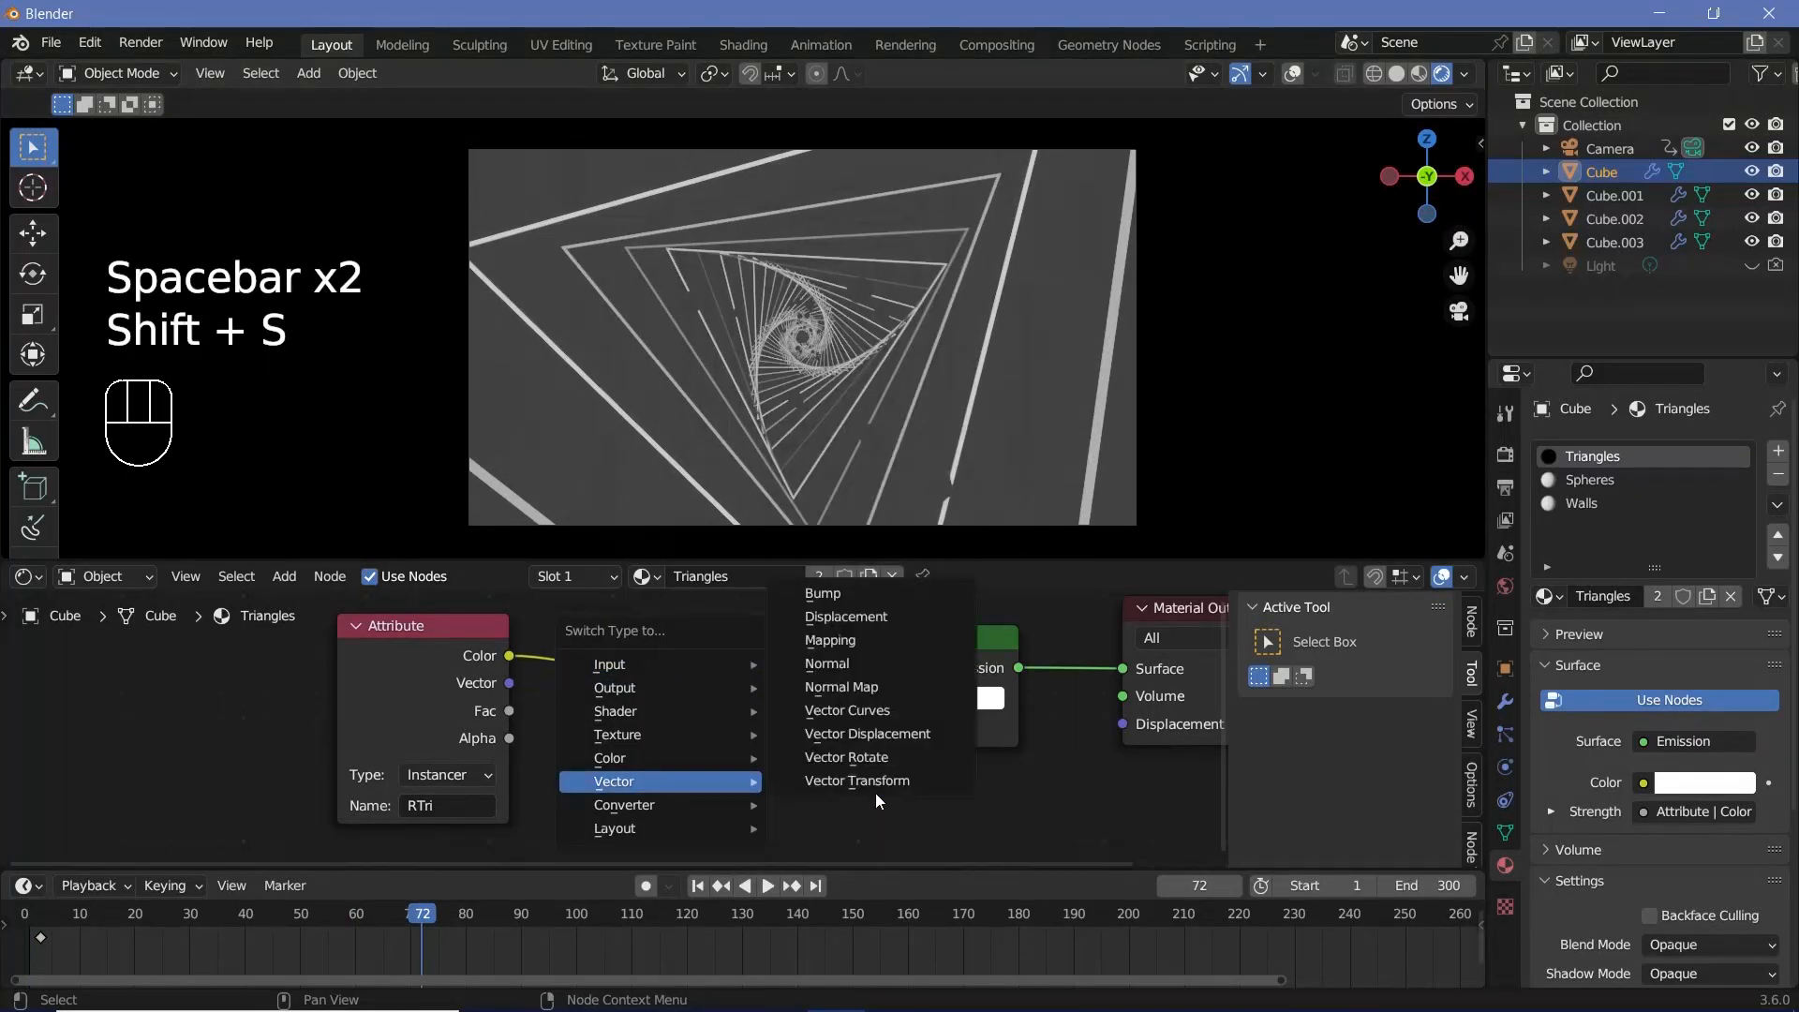
drag(600, 750, 716, 750)
key(space)
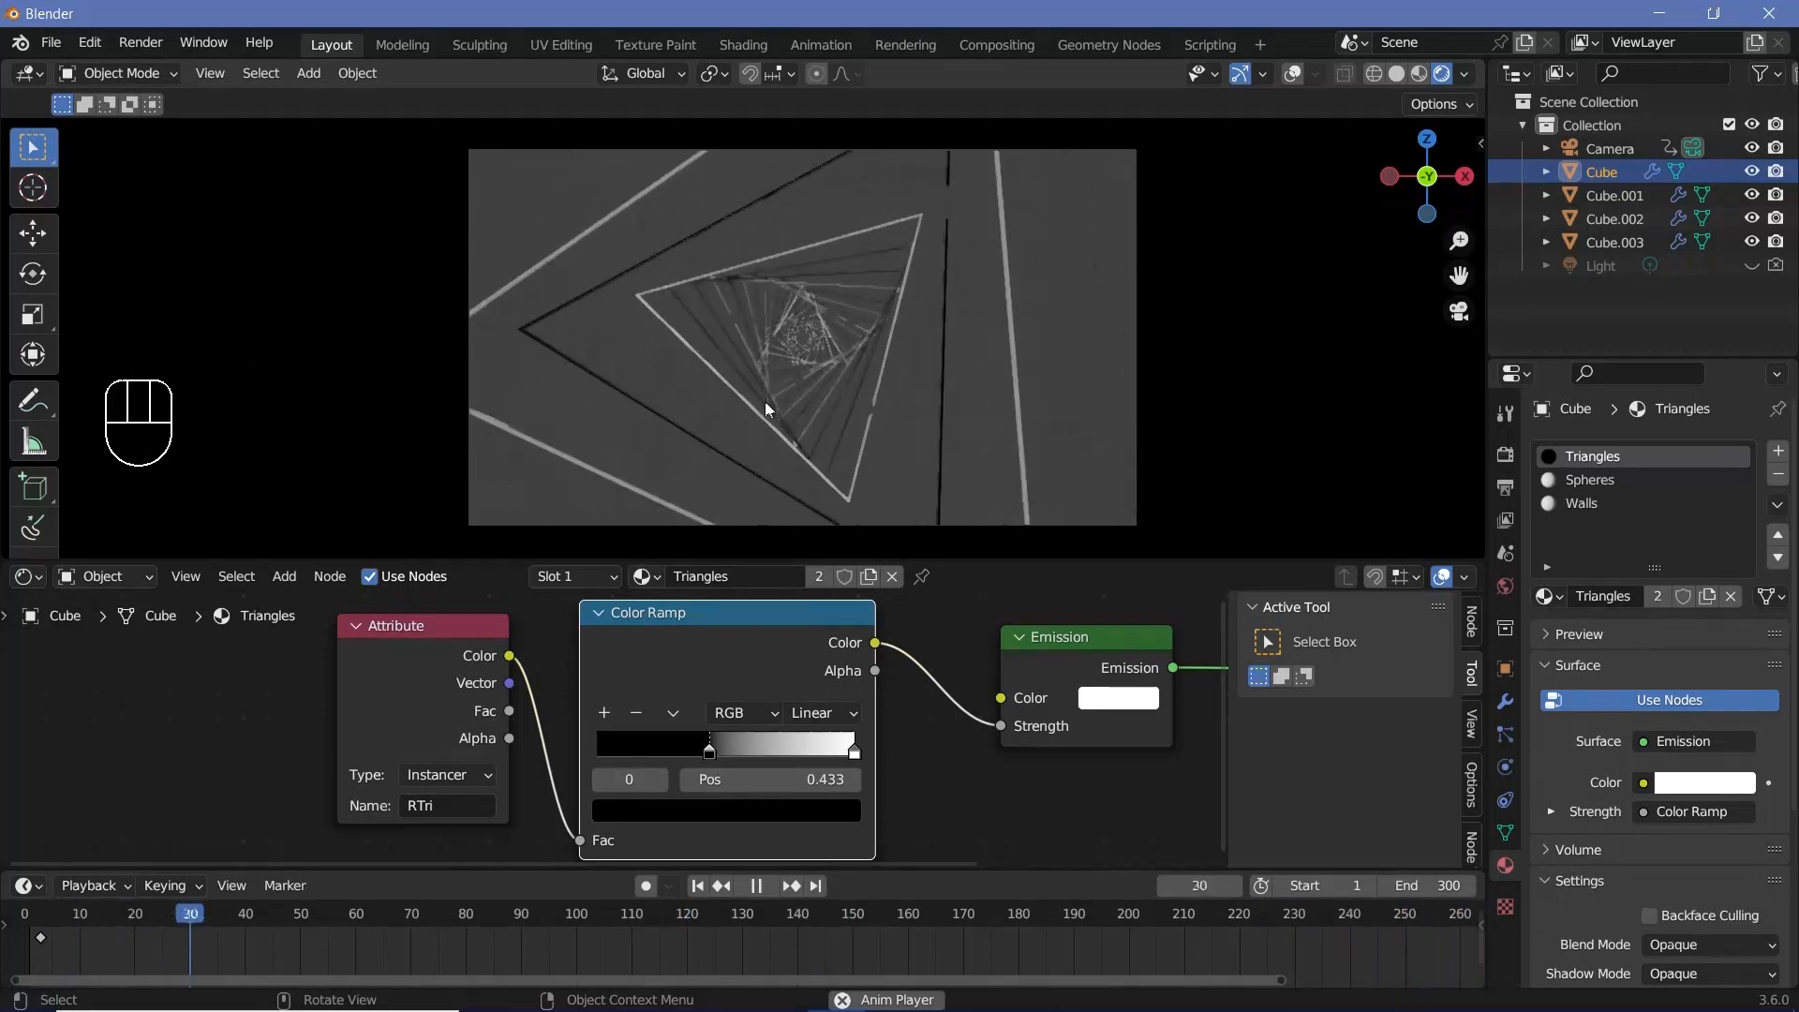
Compare the triangle pattern at the end of the 300-frame range with frame 0 to check the loop.
key(space)
ctrl+middle_drag(1021, 929, 978, 926)
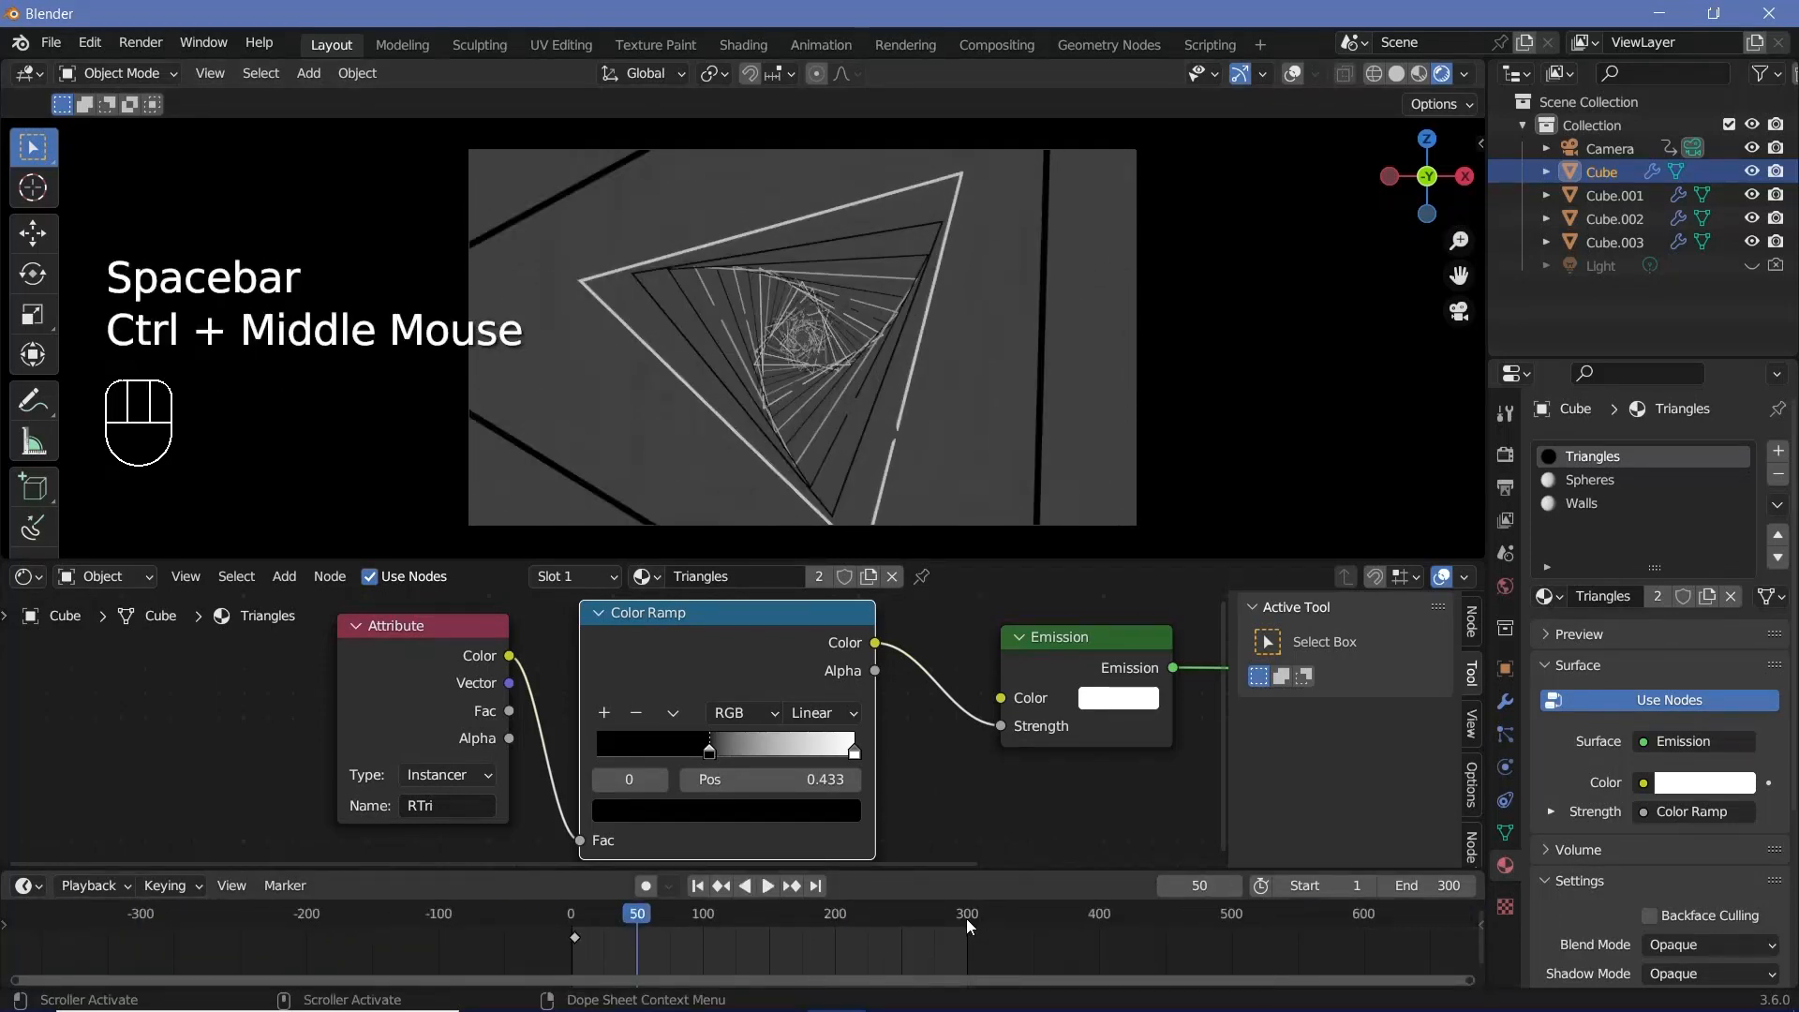
click(965, 919)
key(Right)
click(568, 919)
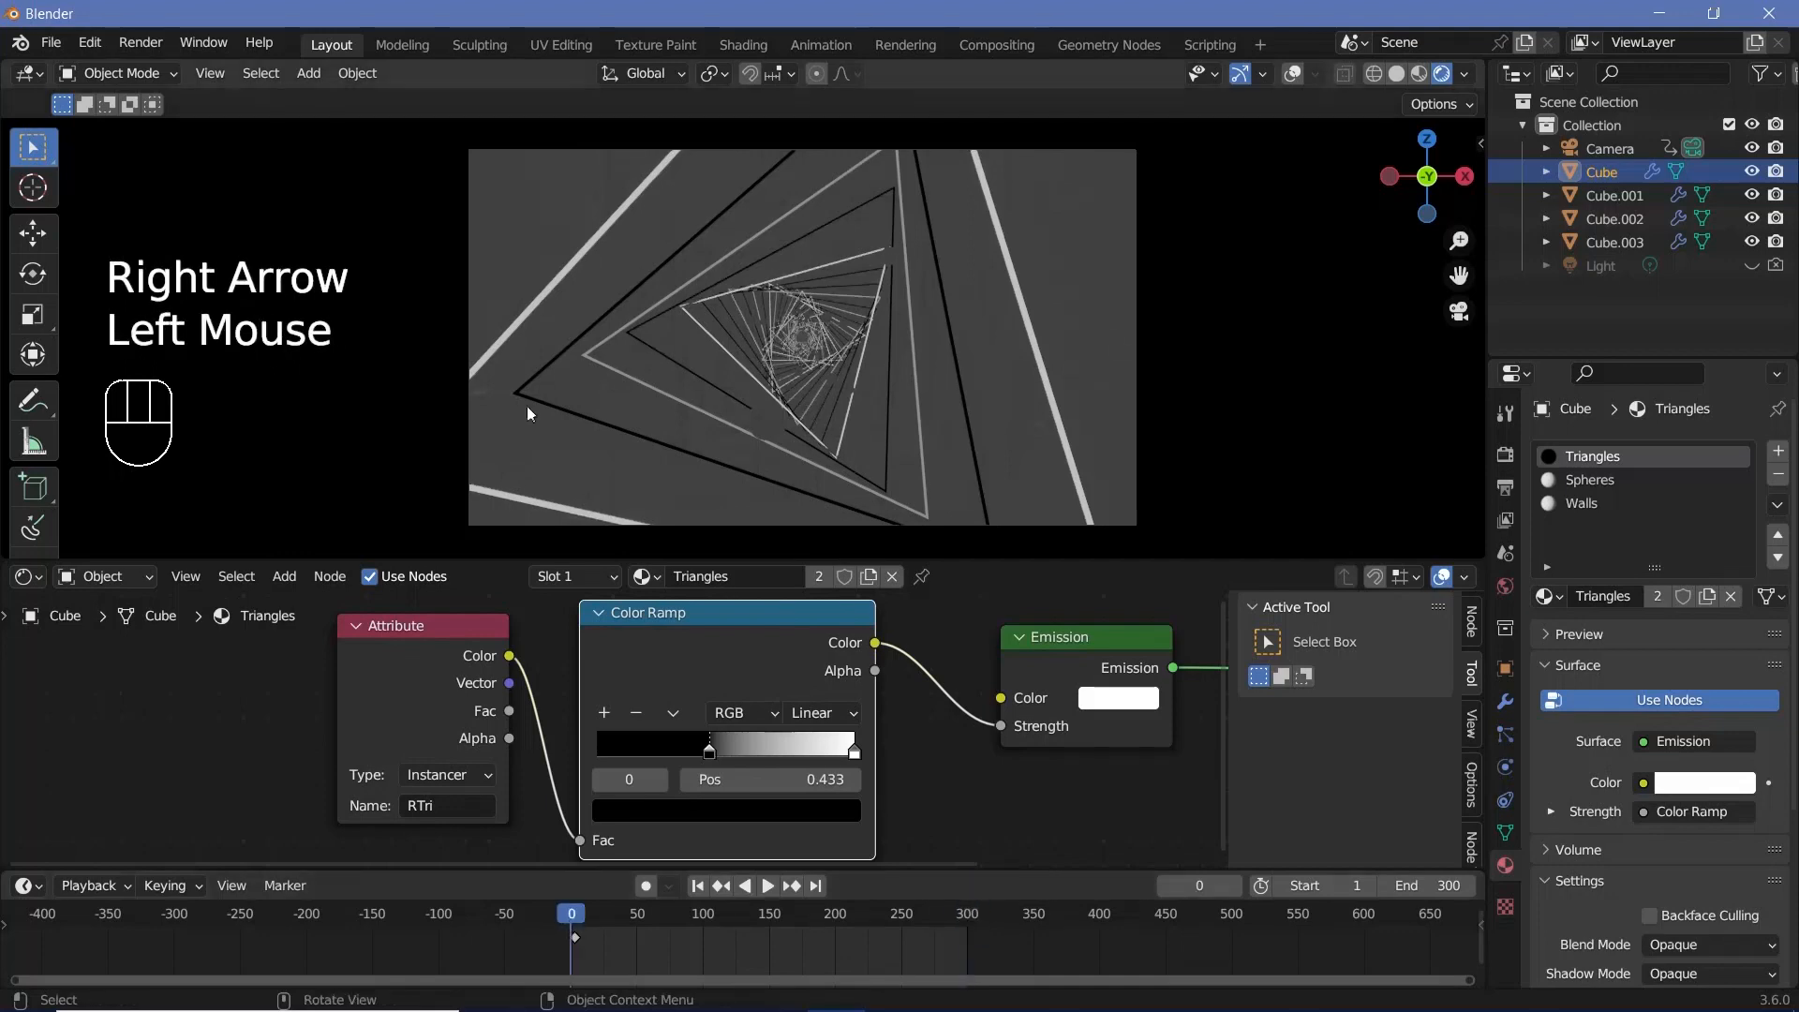
ctrl+middle_drag(854, 414, 866, 296)
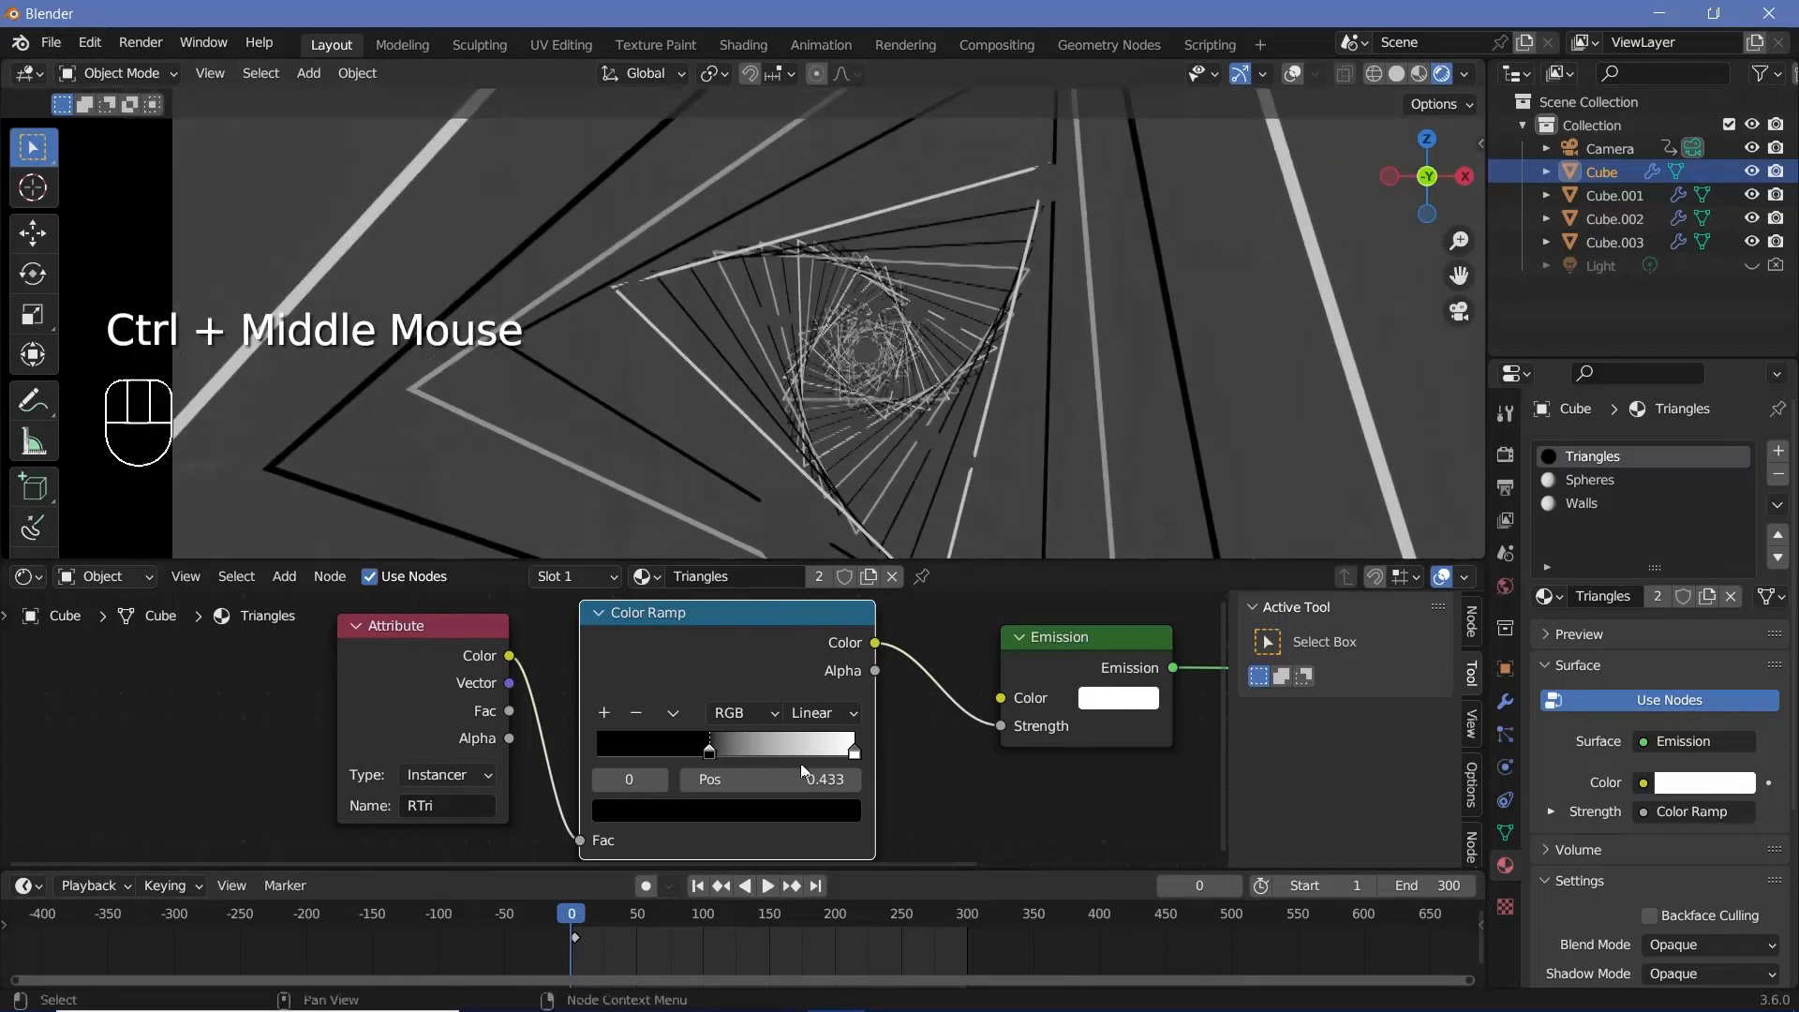
Return the Color Ramp's black stop to position 0 and recolor it bright blue.
drag(719, 755, 587, 762)
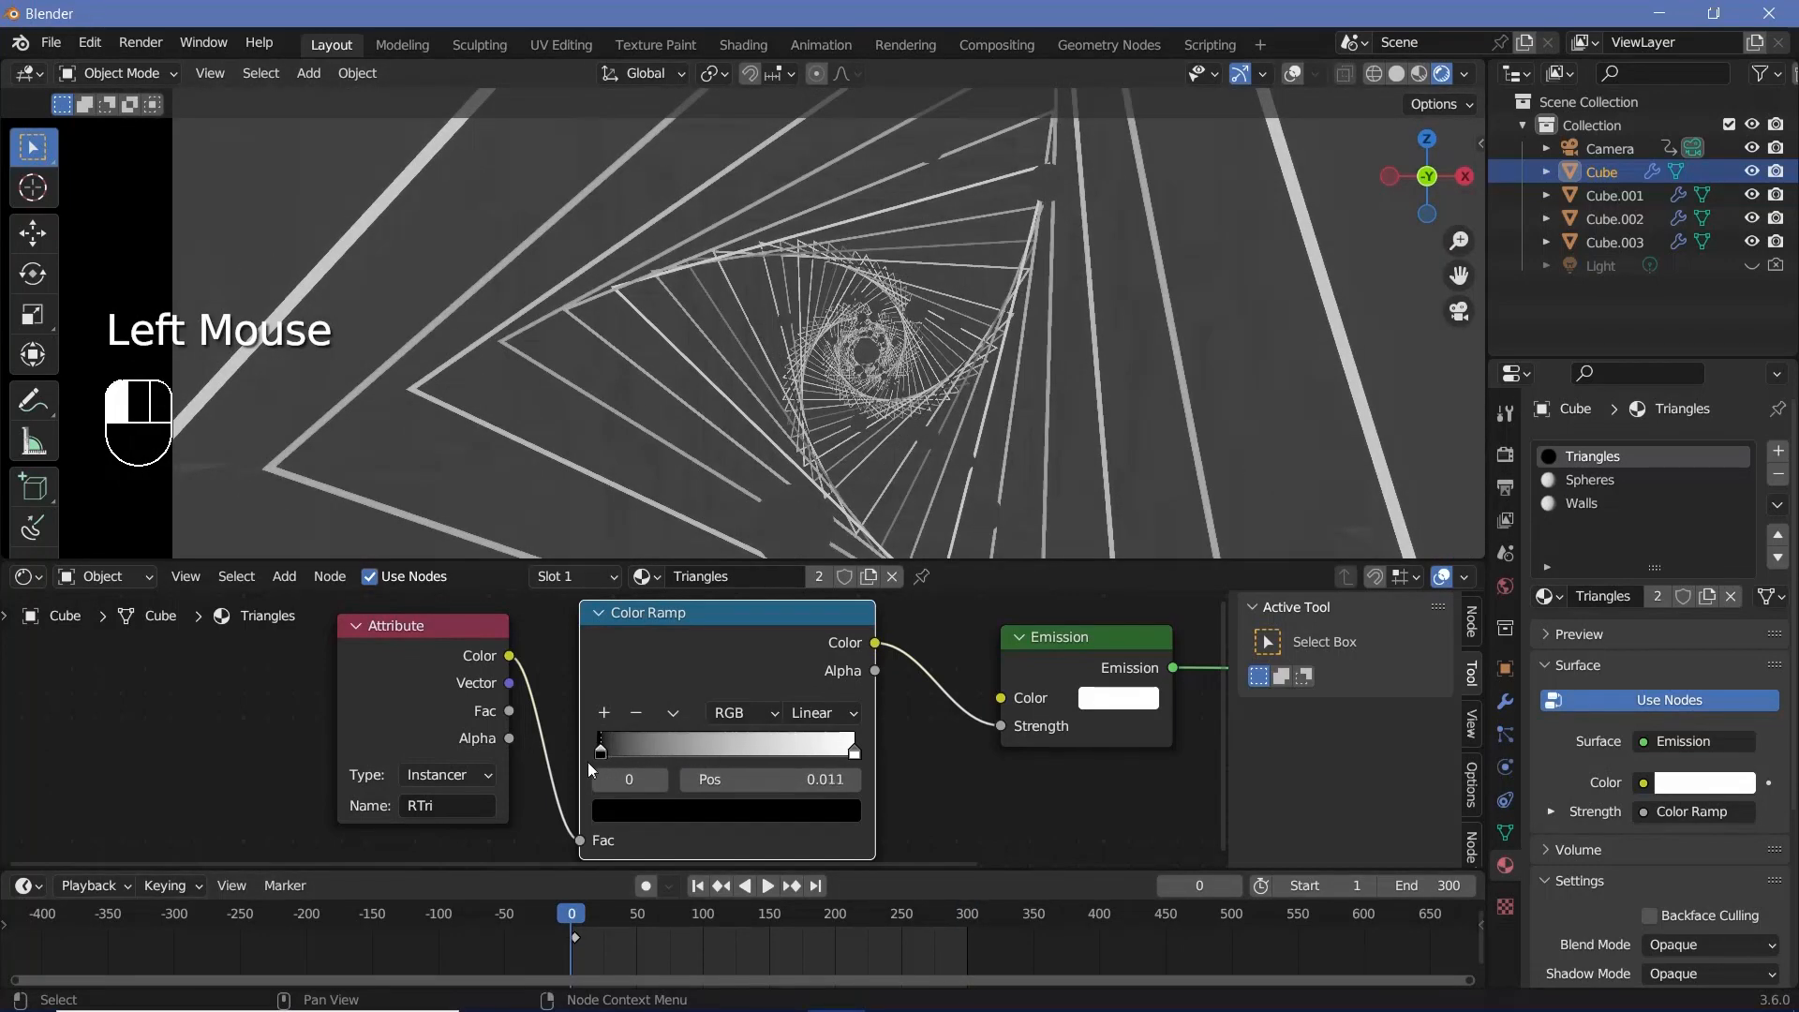
mouse_move(794, 361)
middle_down()
mouse_move(780, 356)
mouse_move(798, 336)
middle_up()
key(KP_0)
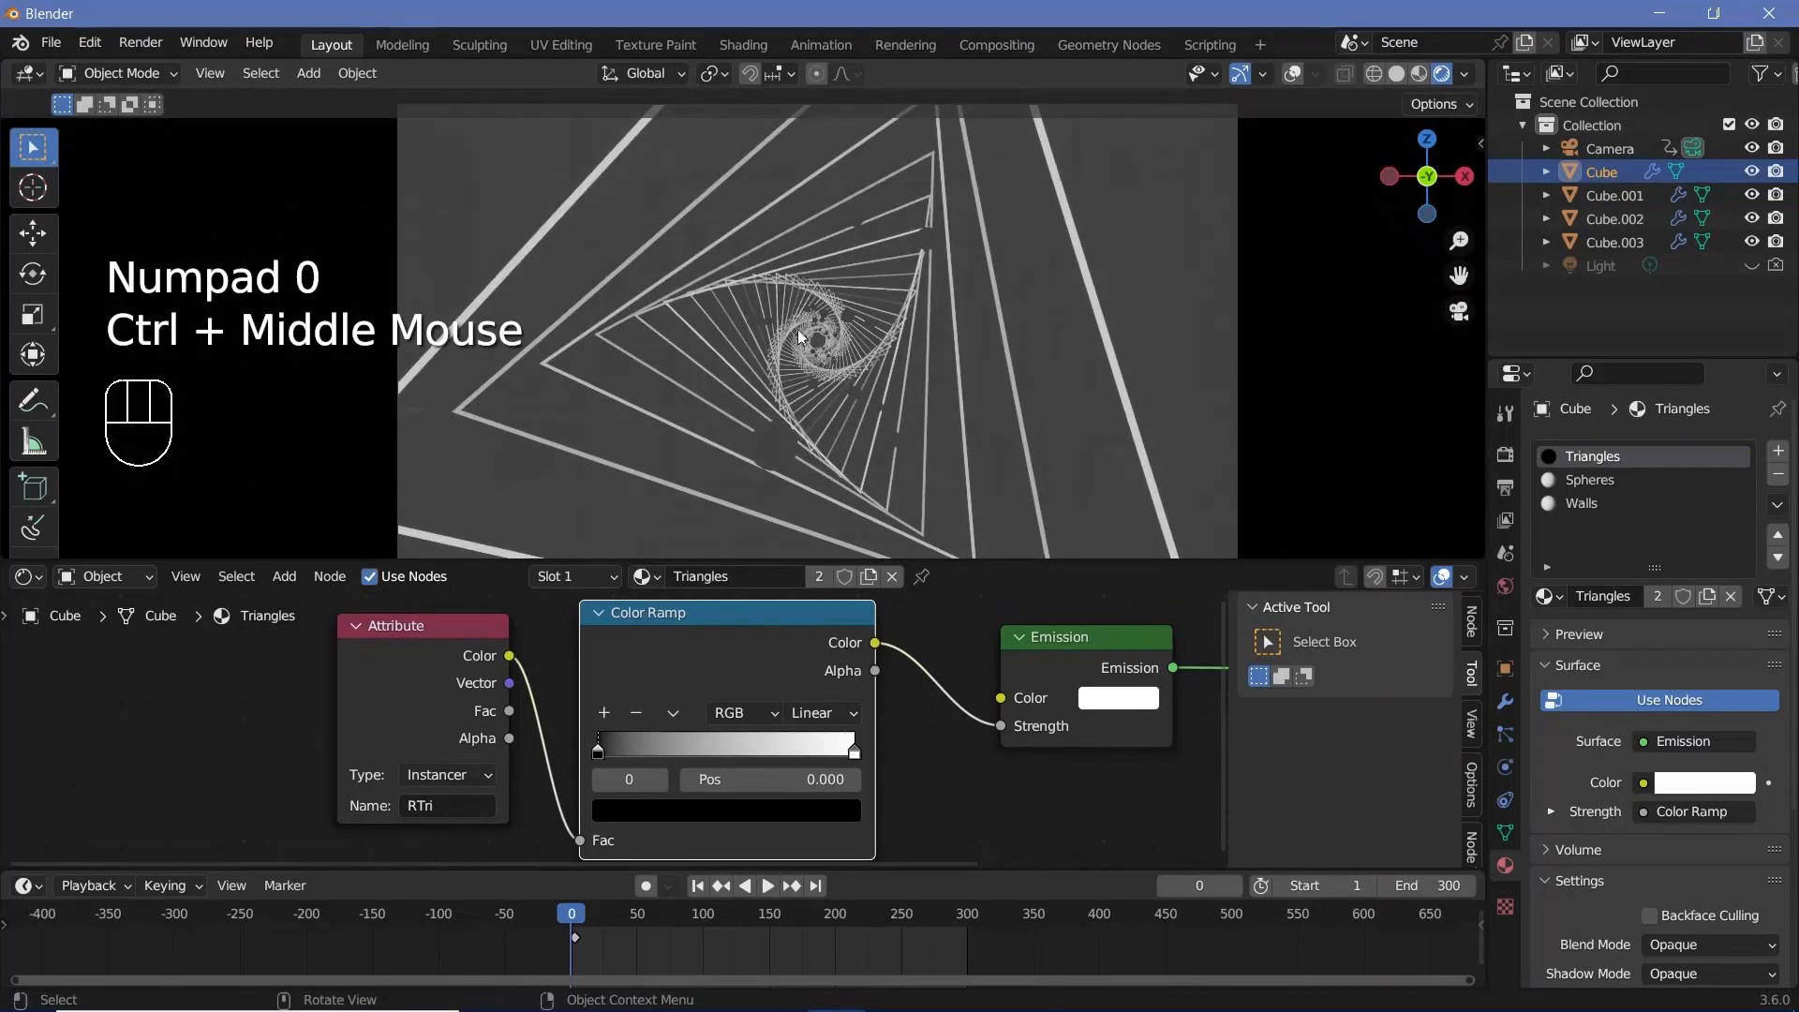
click(646, 812)
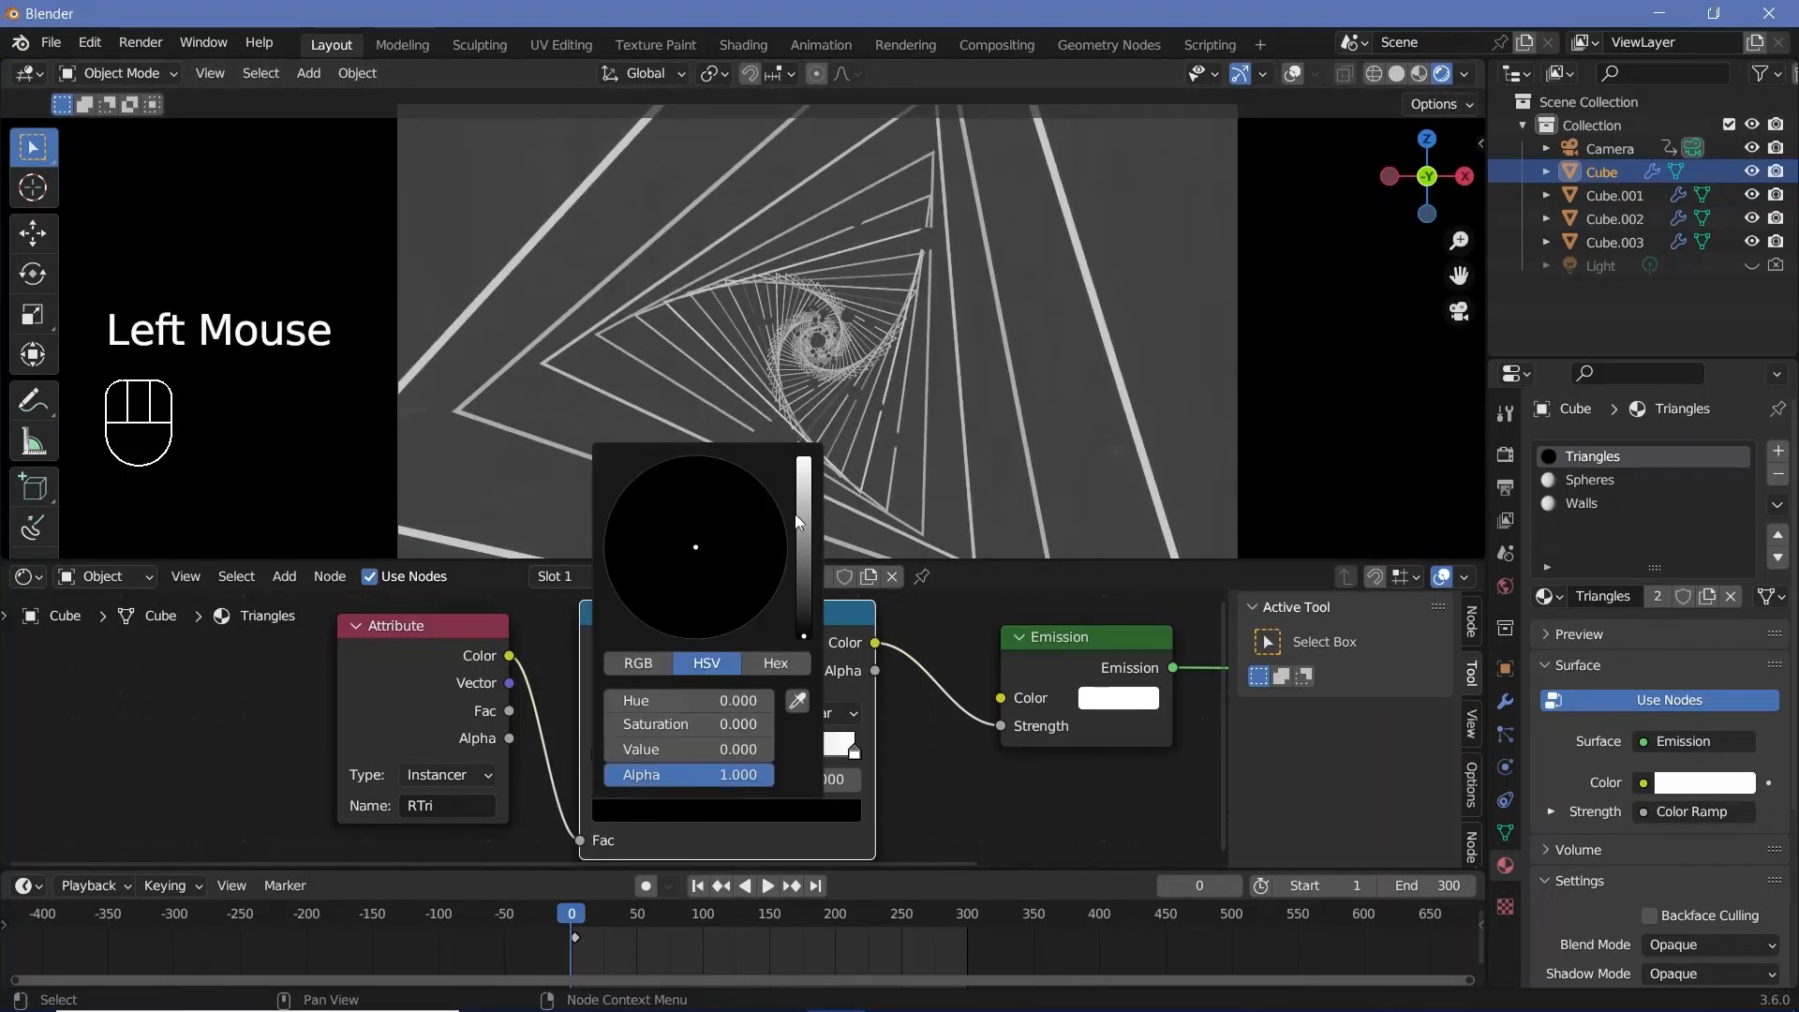
drag(804, 636, 748, 471)
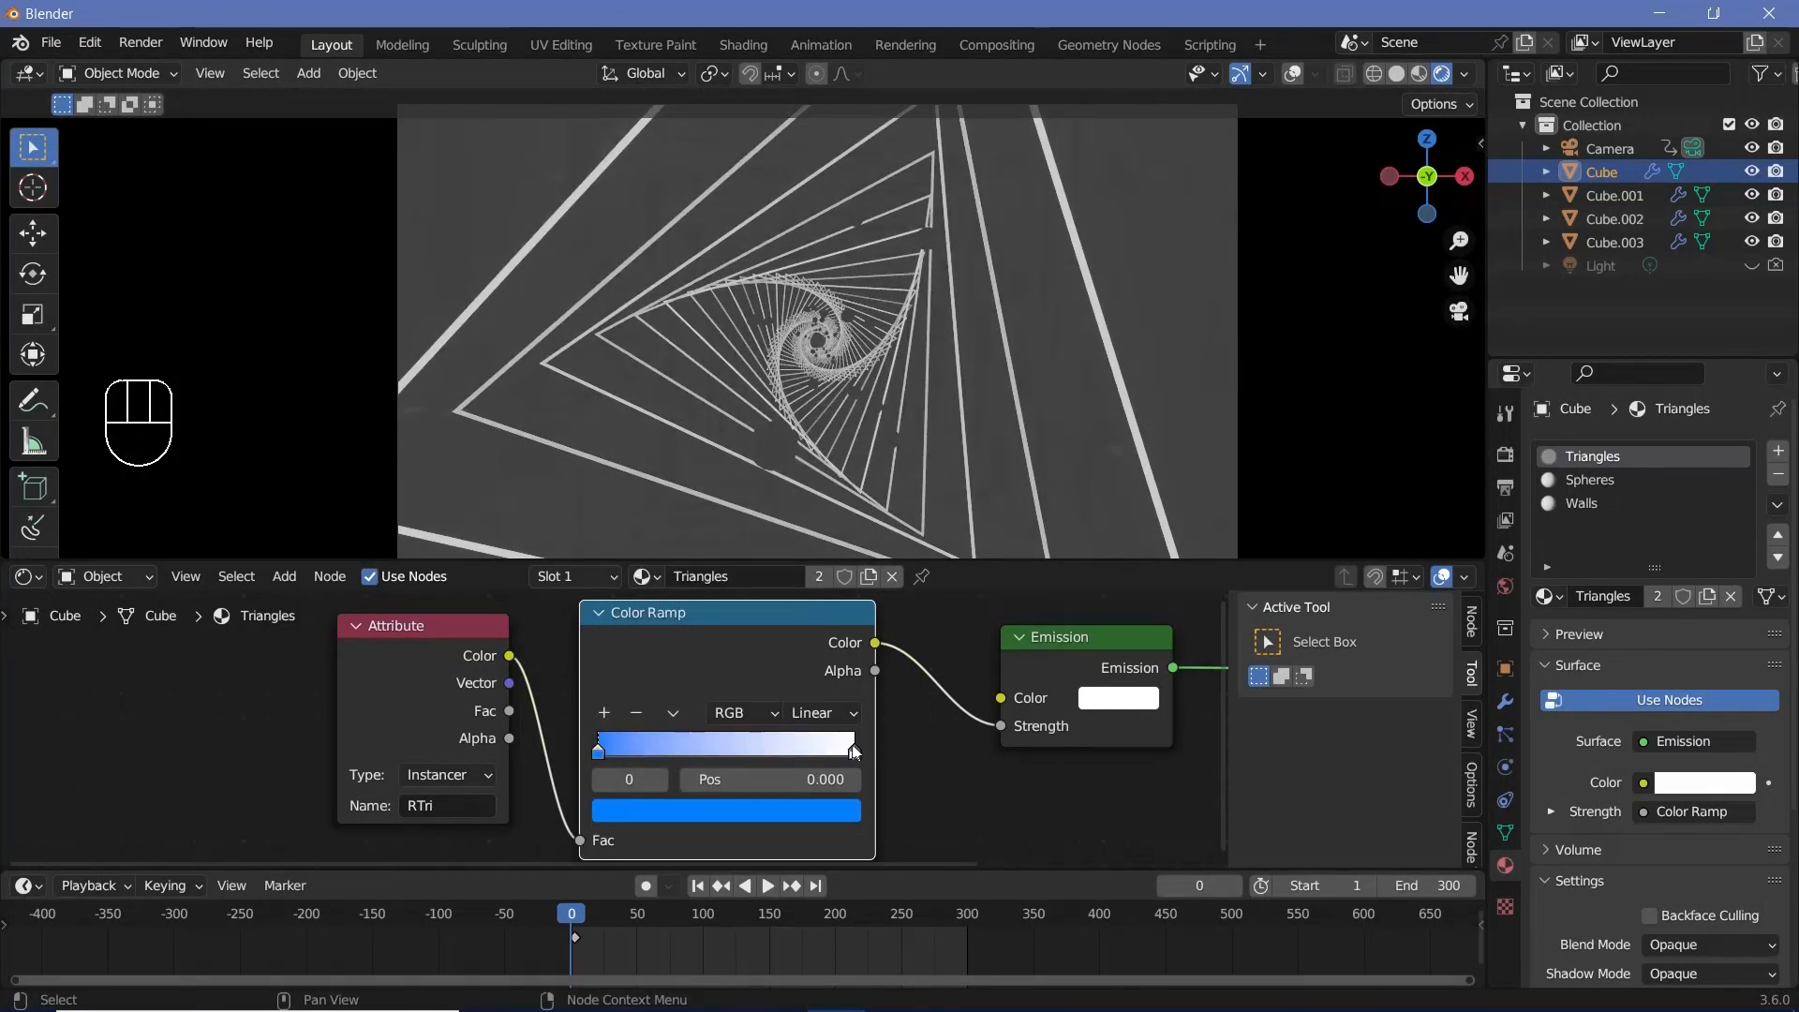
Color the ramp's white stop magenta with hue 0.833, then move both stops slightly inward, the blue one to 0.076.
click(854, 752)
click(812, 814)
ctrl+click(775, 593)
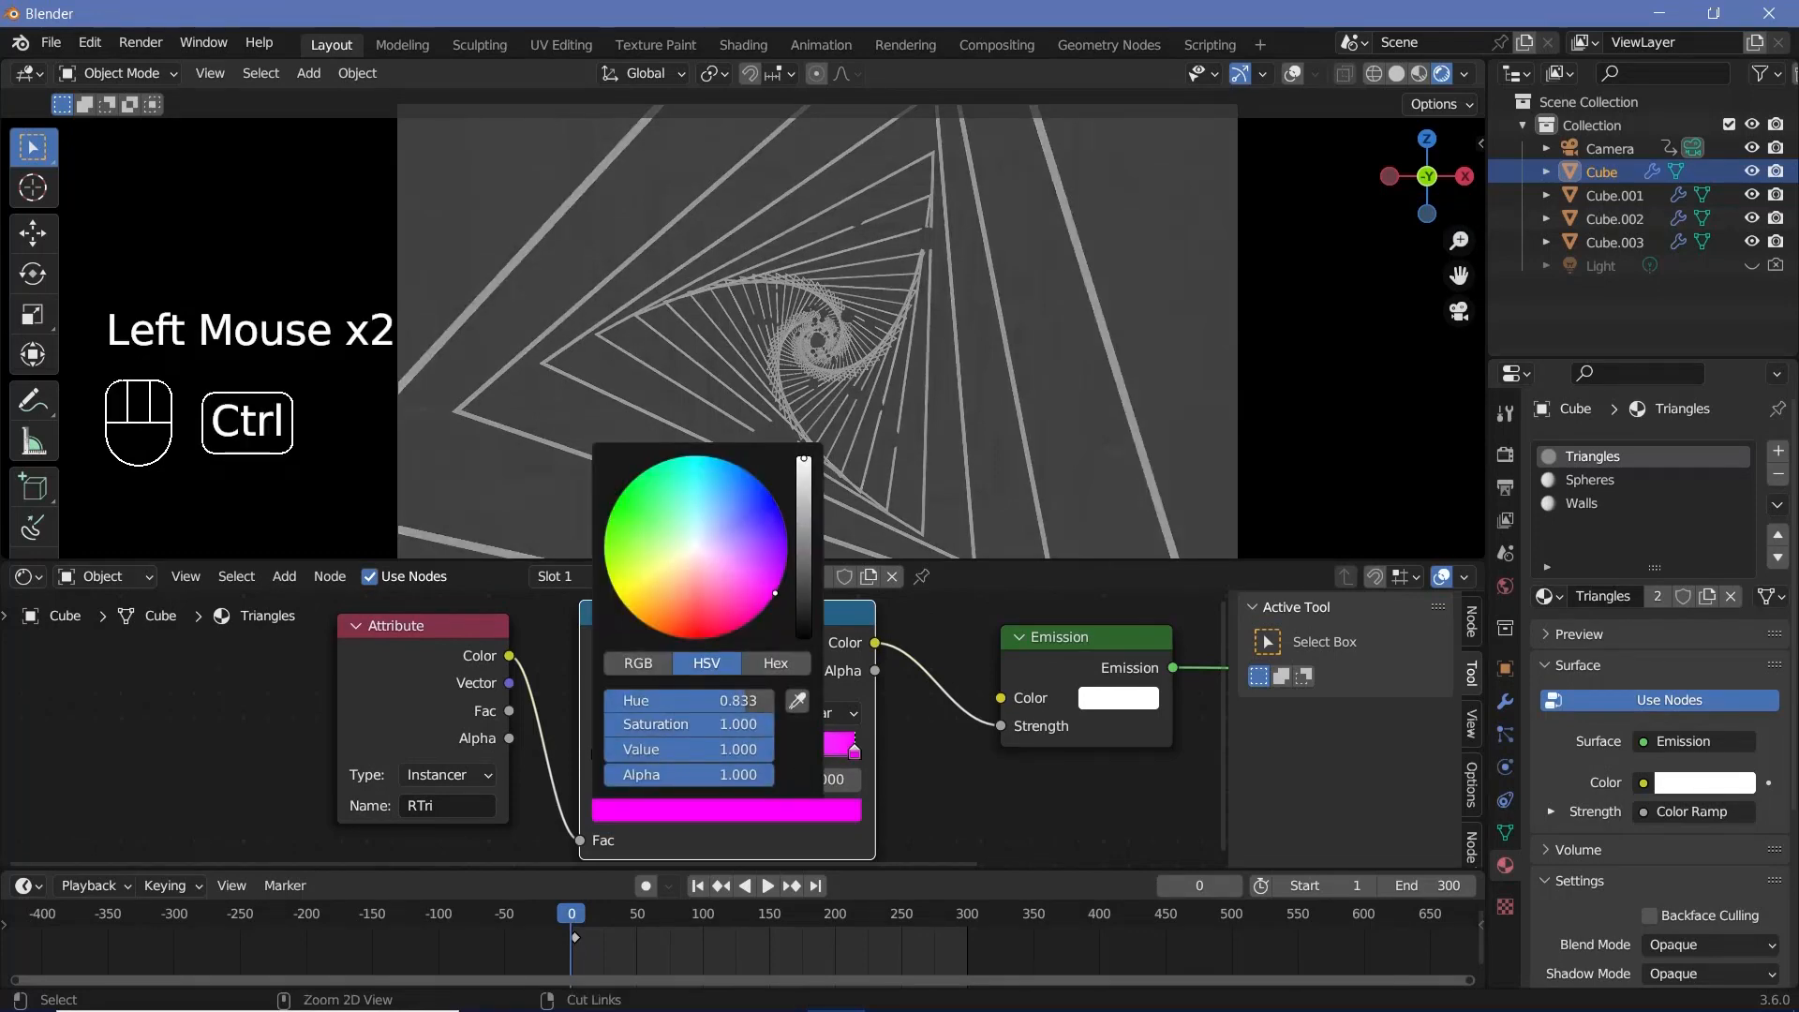
drag(853, 751, 834, 752)
drag(604, 750, 626, 748)
middle_drag(1006, 729, 931, 752)
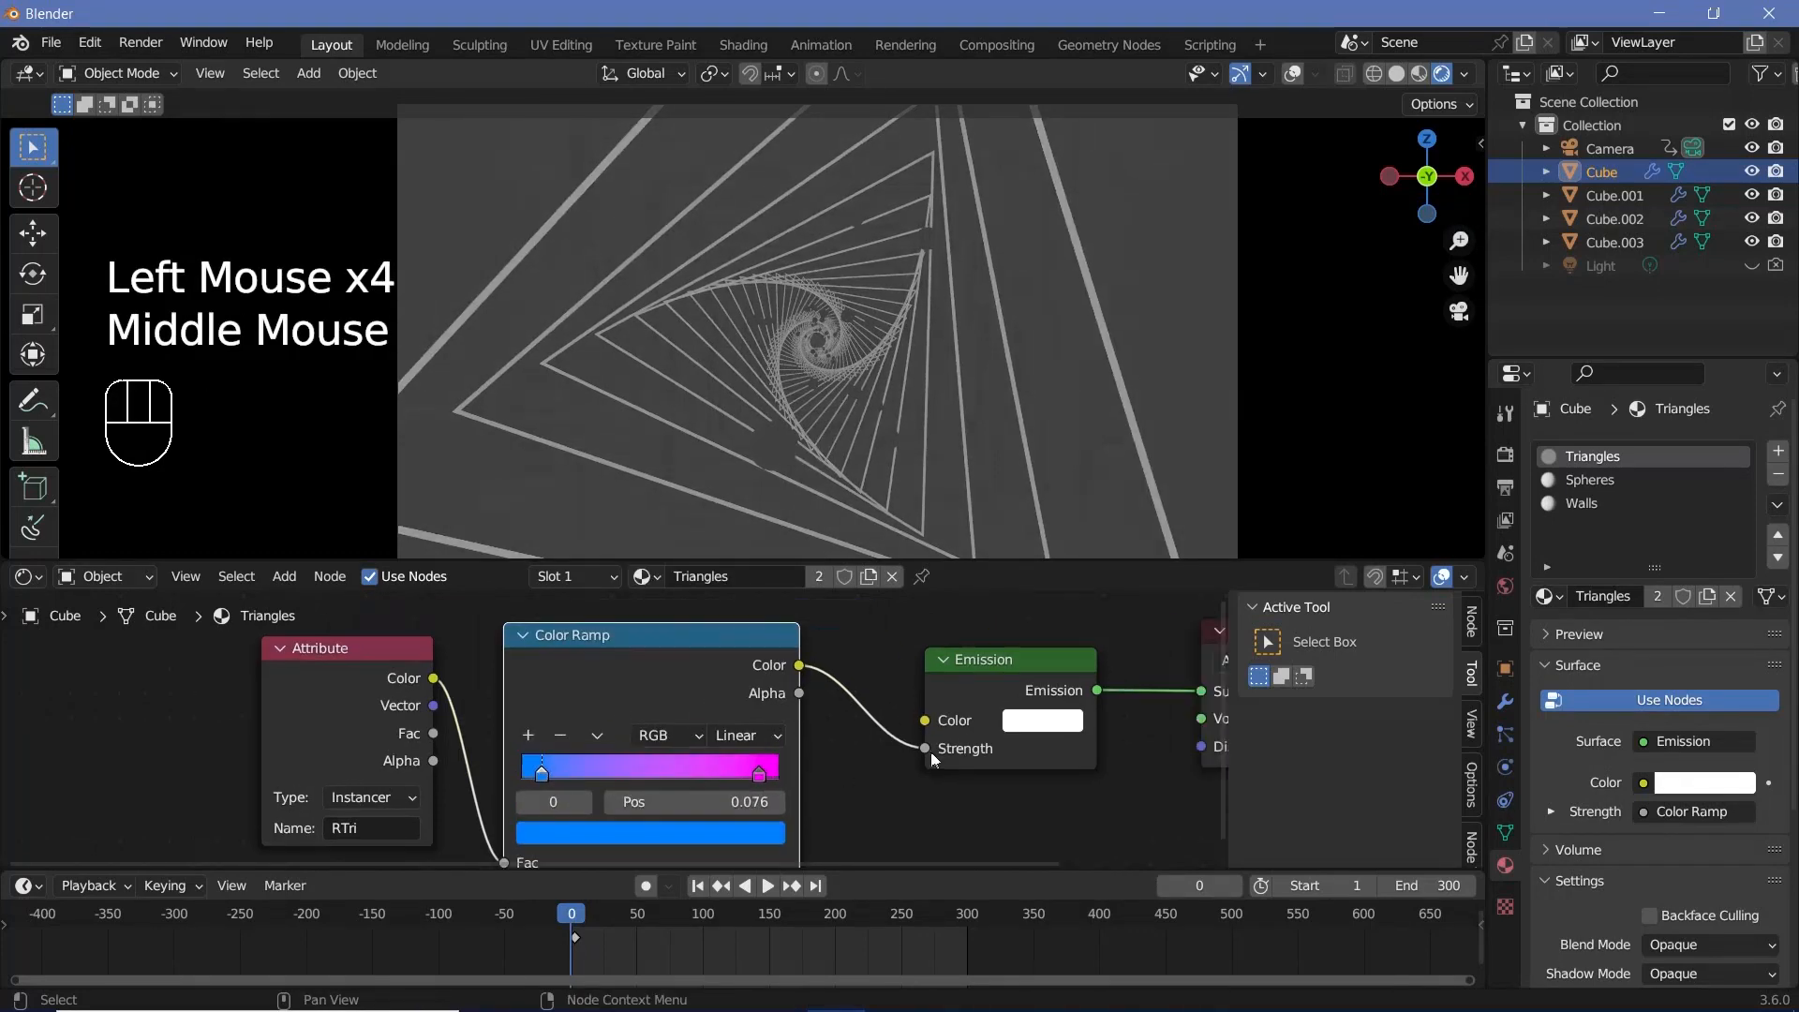
Reroute the Color Ramp output to the Emission Color, set the emission strength to 27.3, and preview the animation.
drag(930, 752, 932, 721)
drag(993, 749, 1239, 749)
key(space)
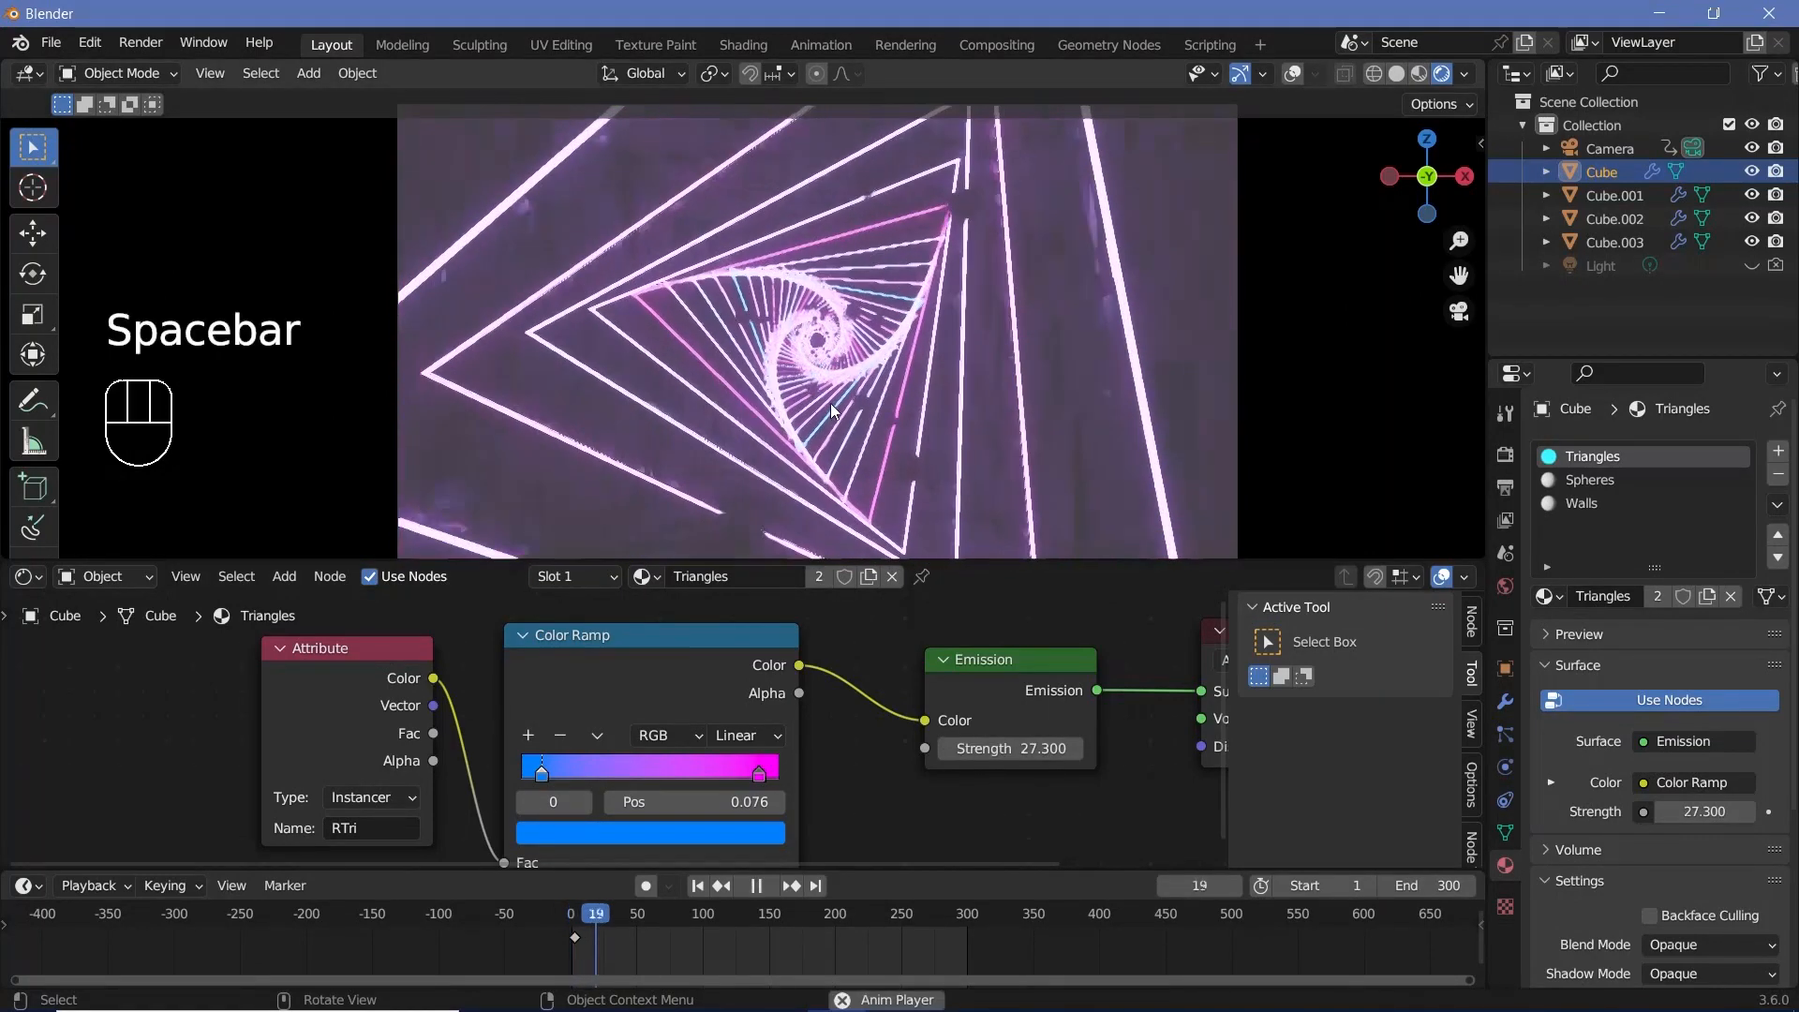
key(space)
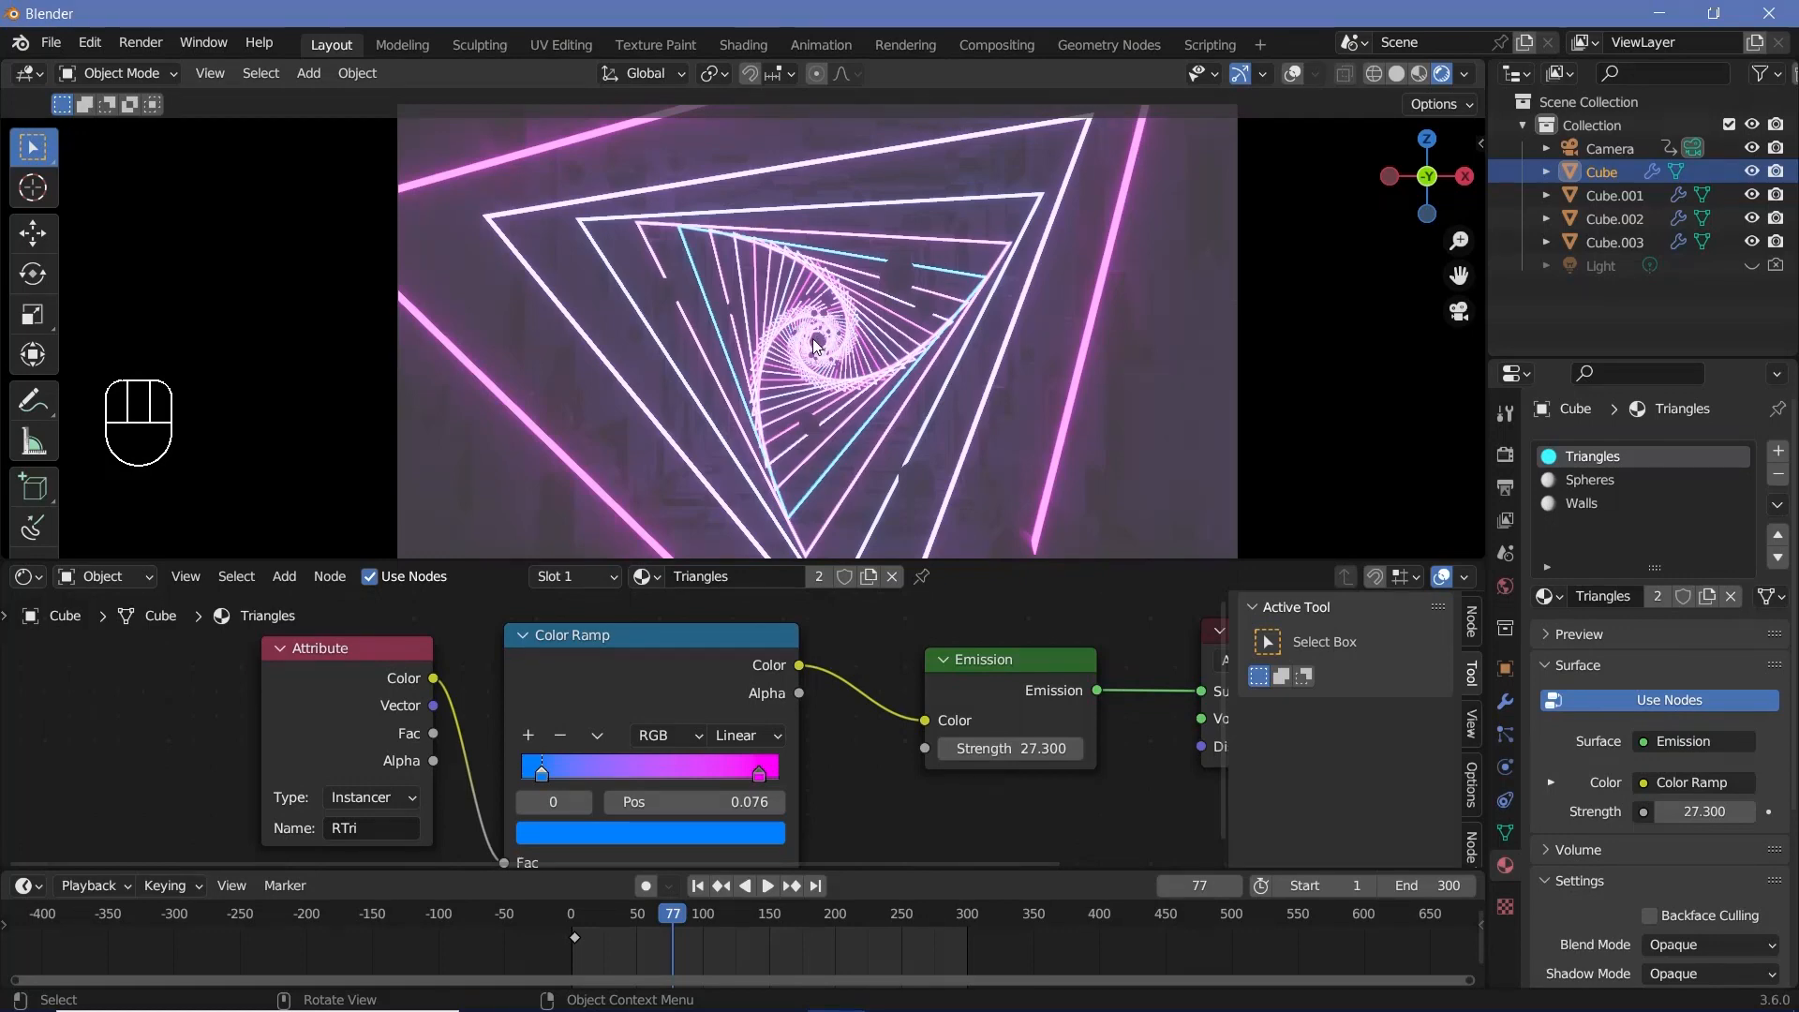
key(space)
key(space)
In the Walls material, set the Principled BSDF's Metallic to 1 and its Base Color to pure white.
click(1593, 503)
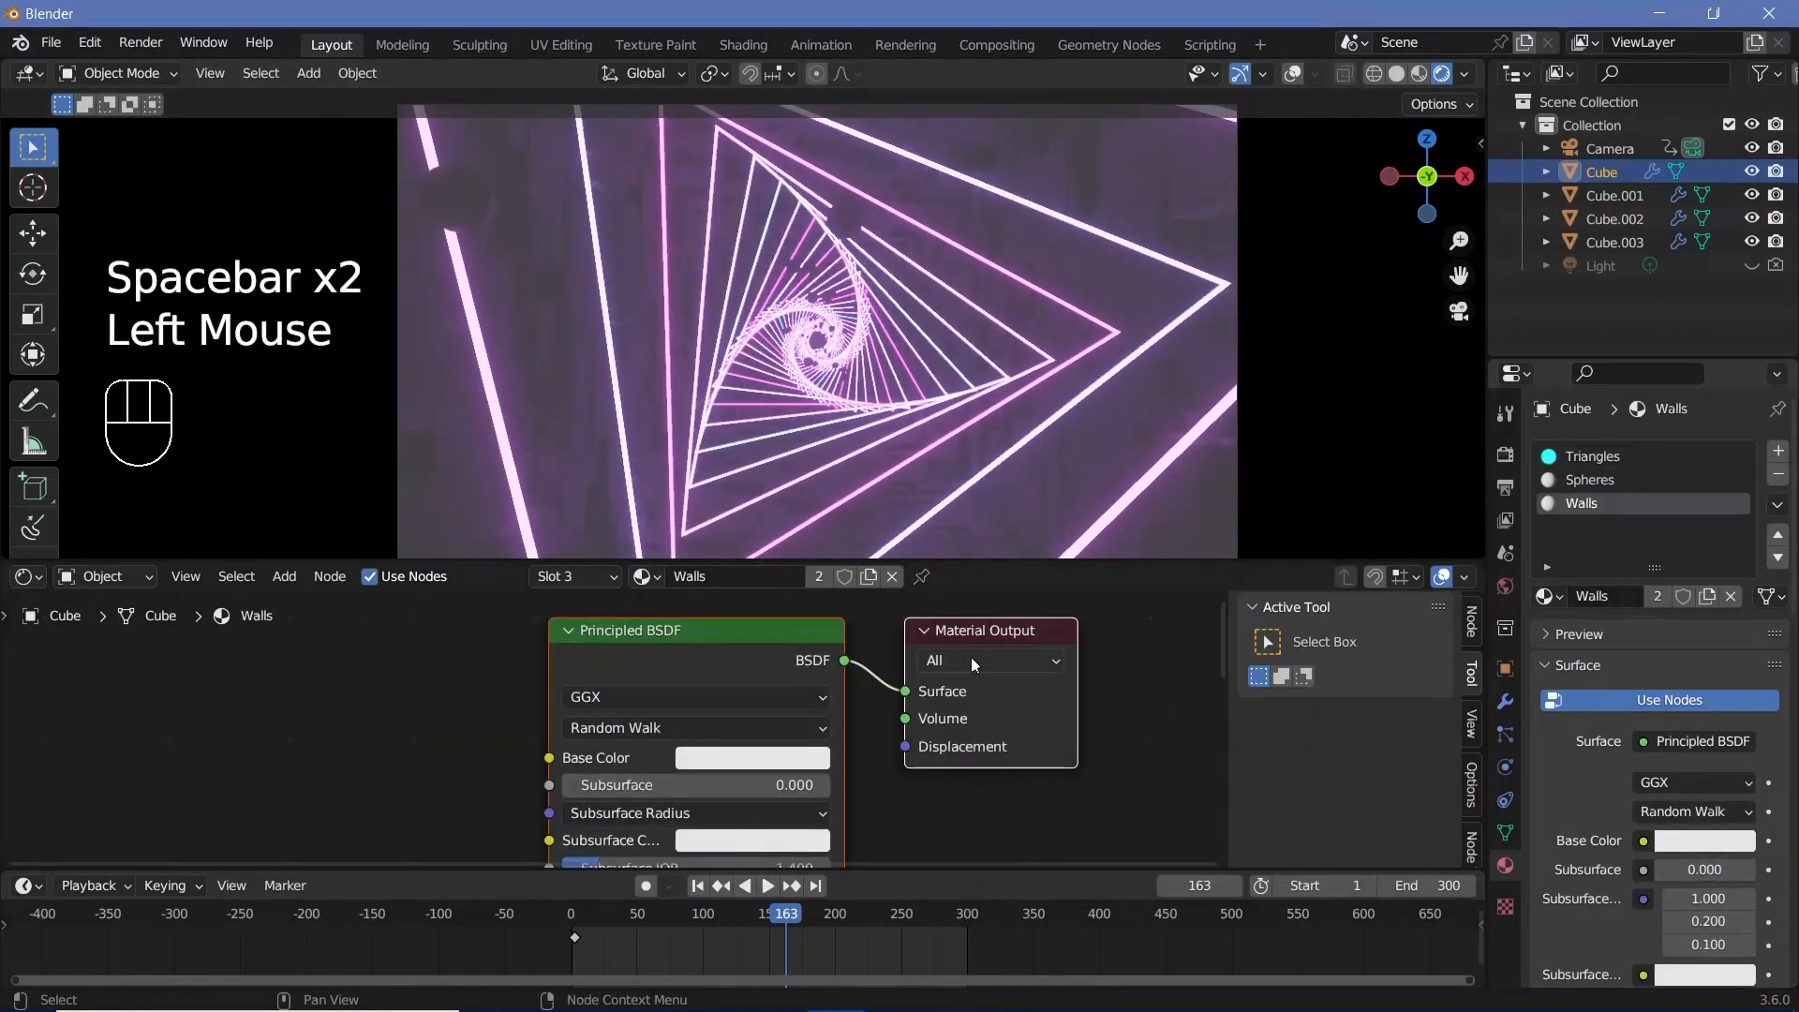
middle_drag(971, 656, 1034, 465)
drag(667, 731, 891, 731)
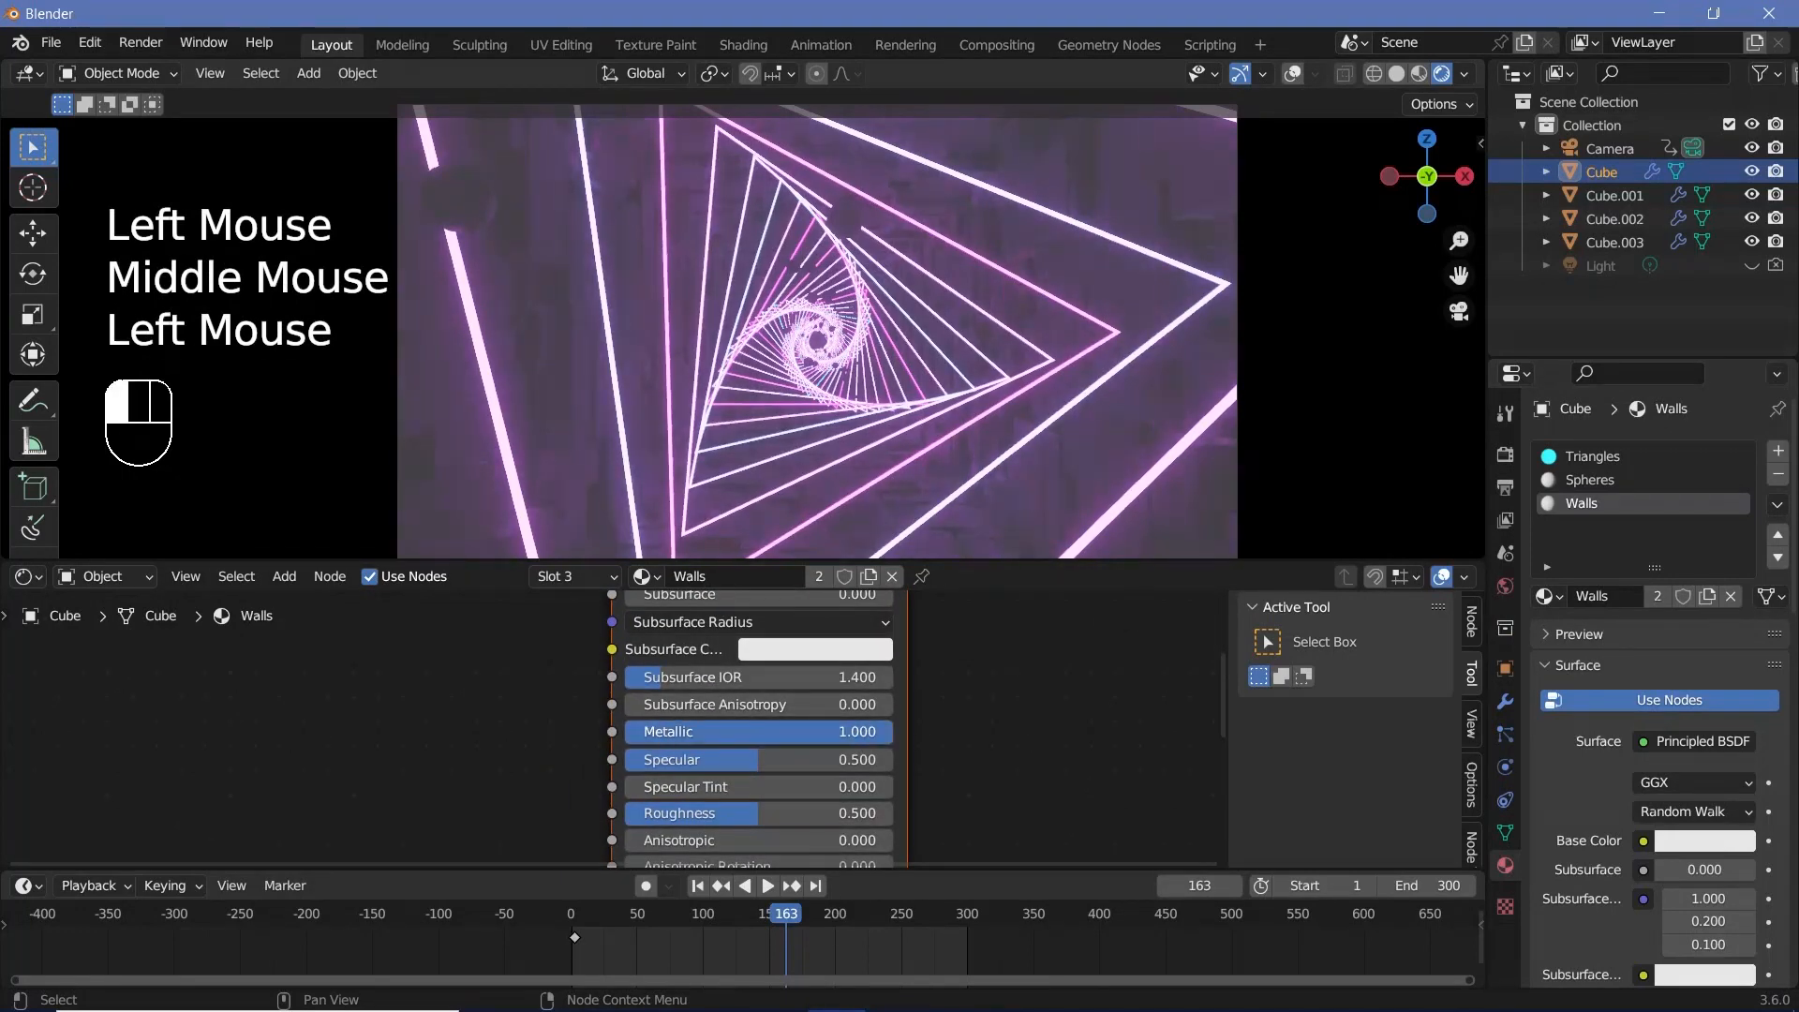
middle_drag(774, 678, 748, 770)
middle_drag(761, 688, 737, 762)
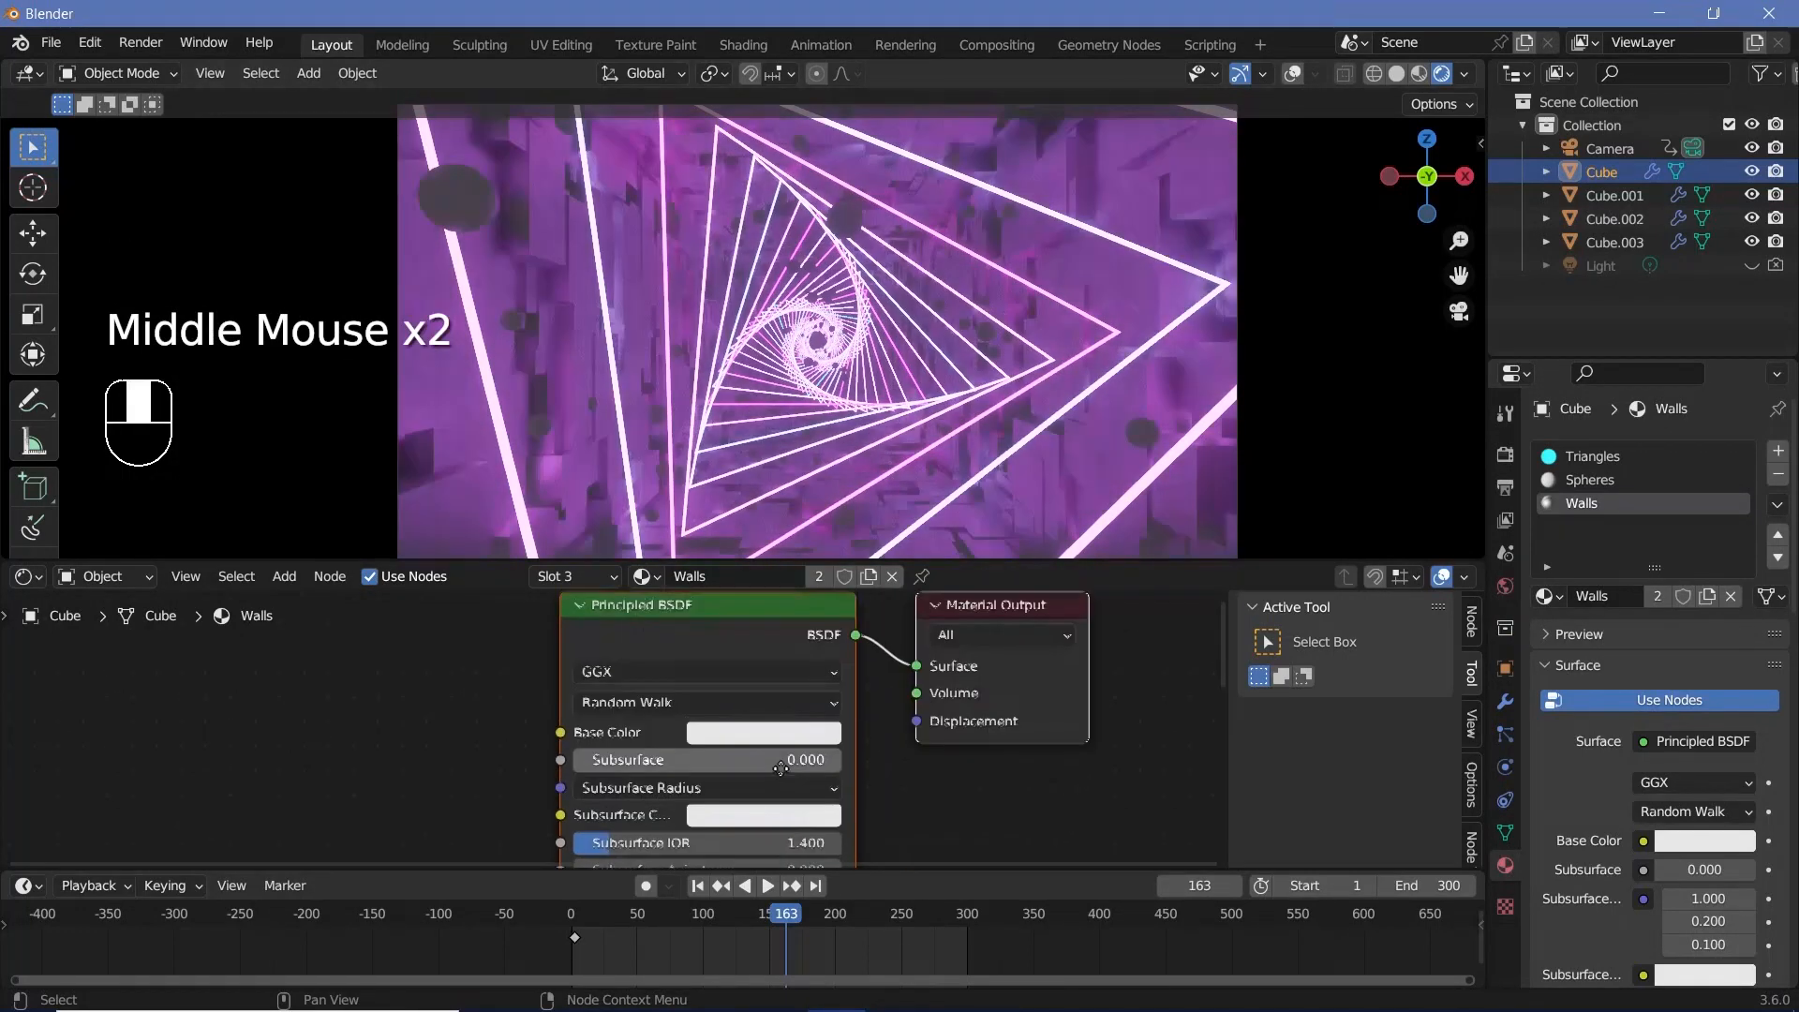
click(740, 729)
drag(896, 409, 896, 375)
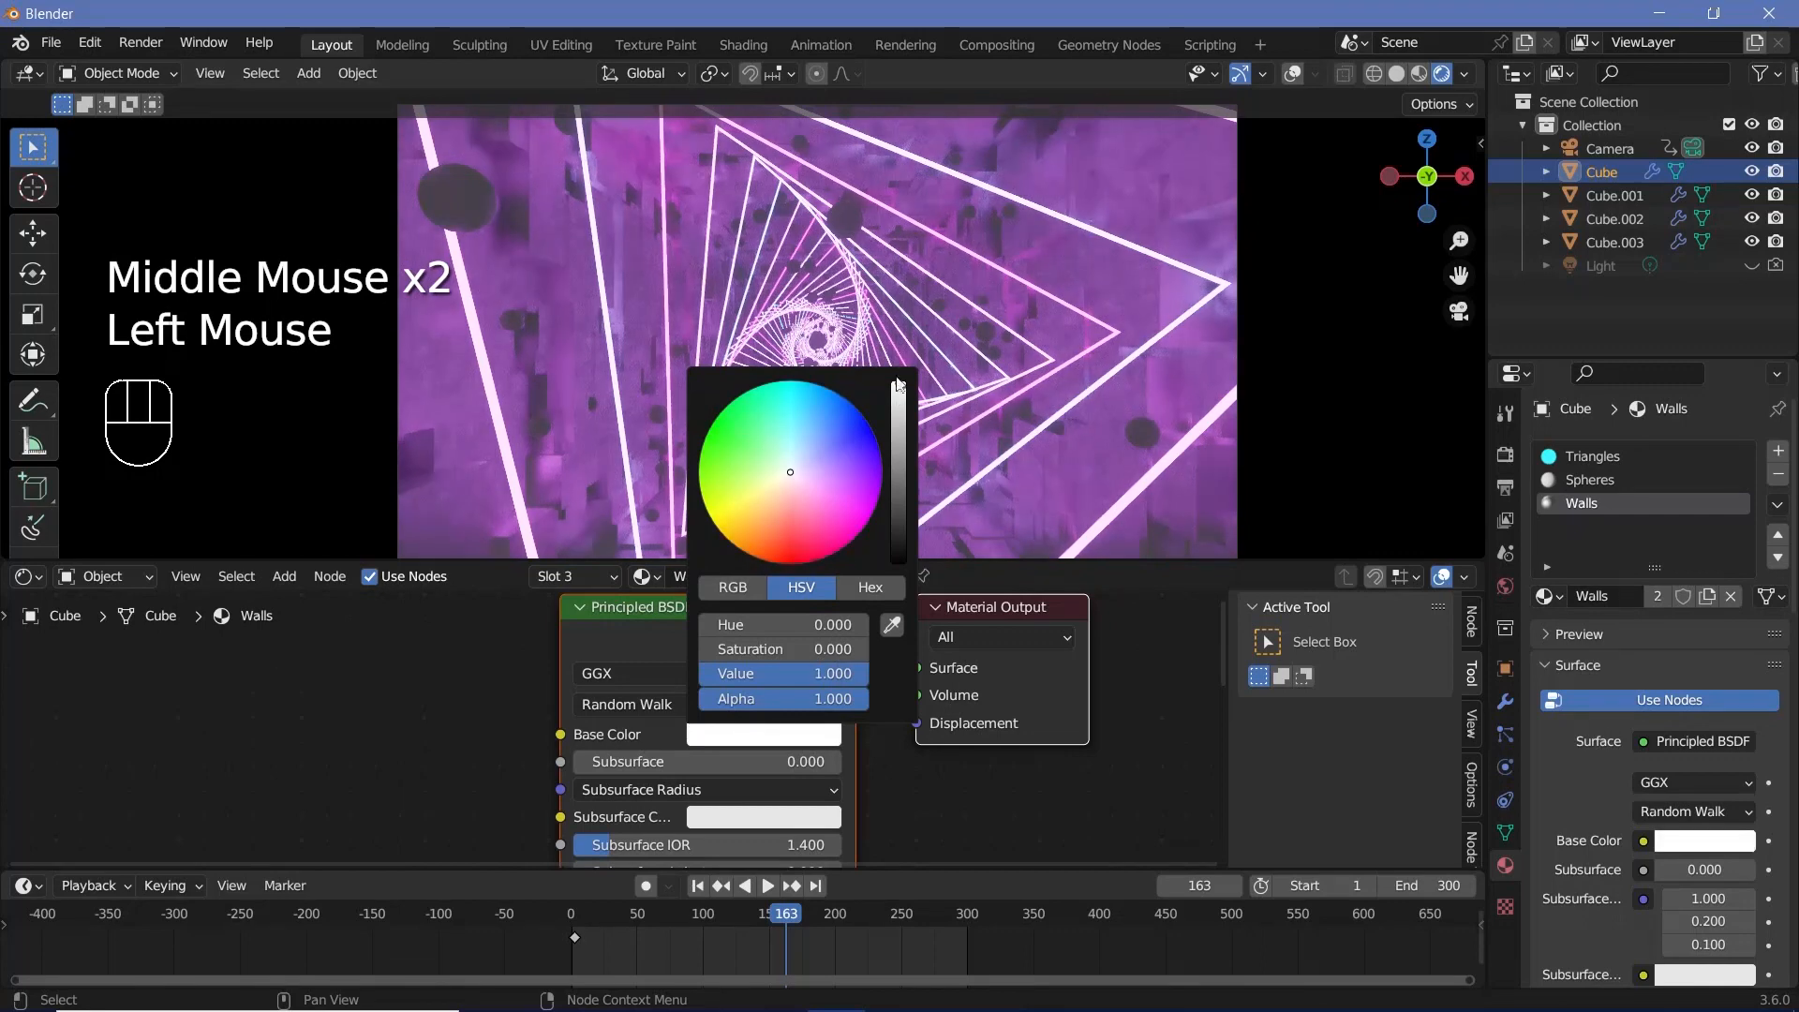
Add a Voronoi Texture node beside the Principled BSDF of the Walls material.
middle_drag(741, 815, 824, 592)
drag(761, 749, 762, 748)
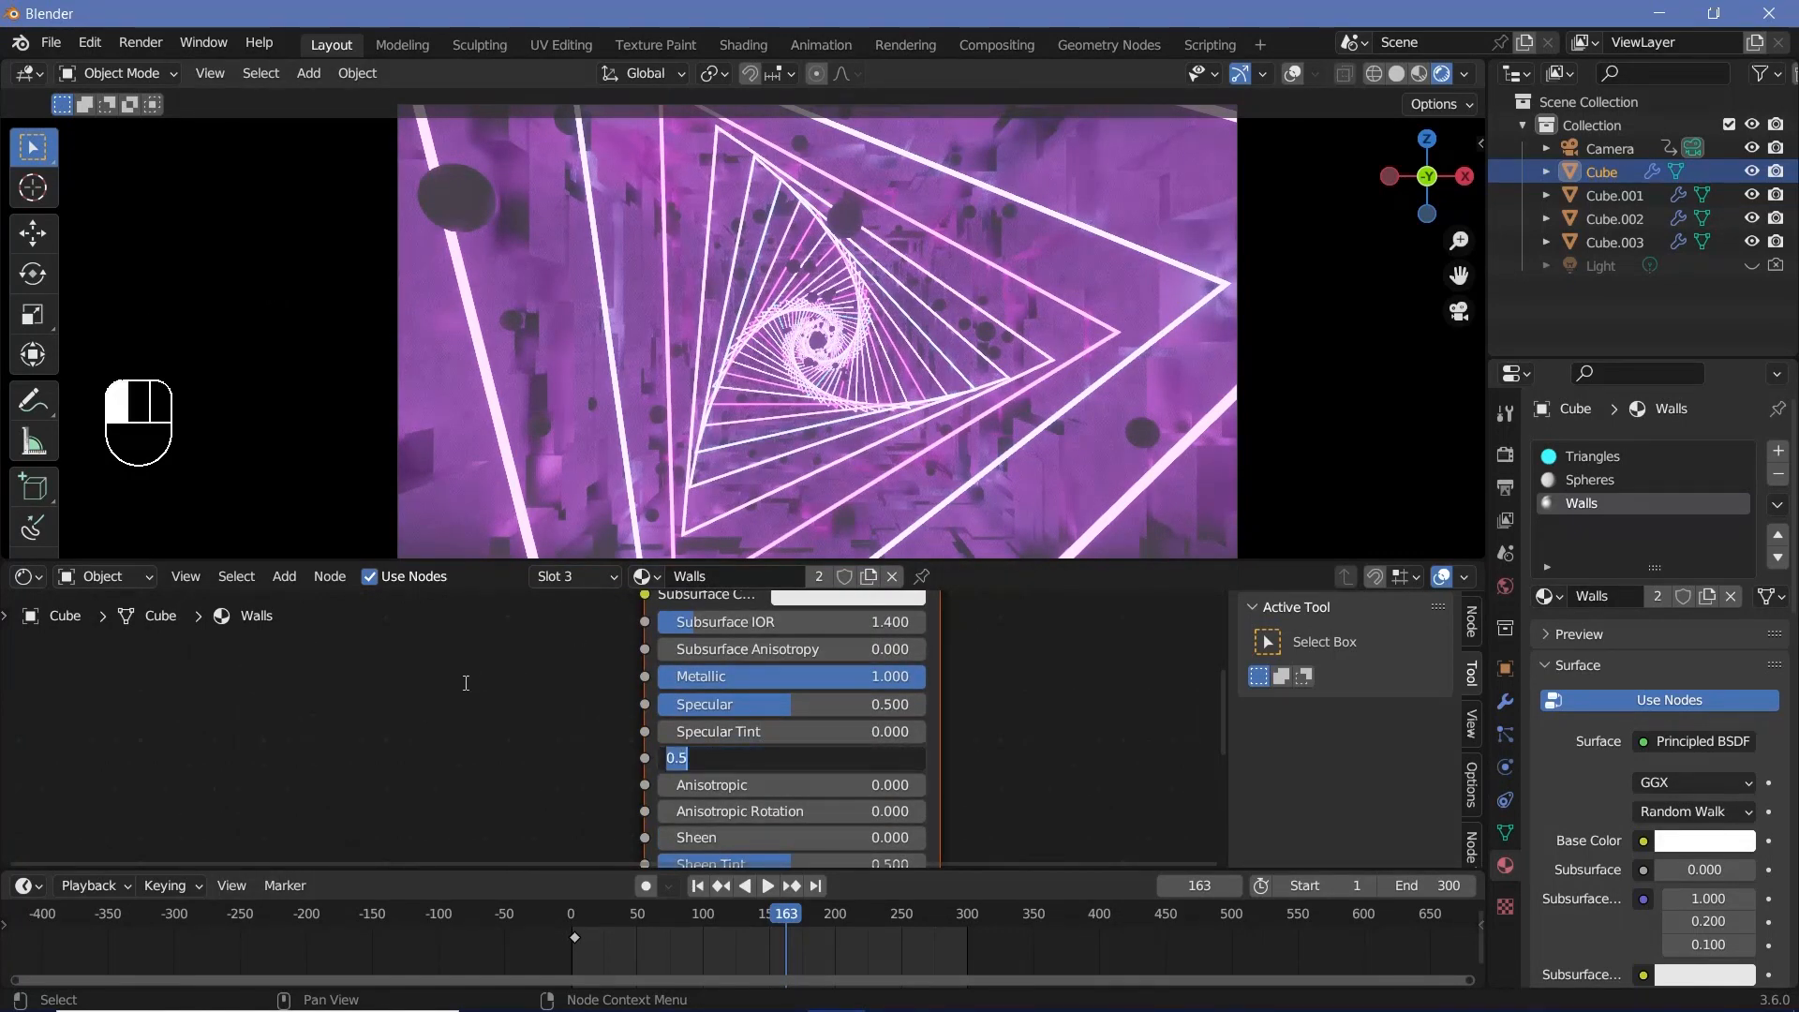
middle_drag(435, 766, 587, 731)
key(shift+a)
mouse_move(588, 730)
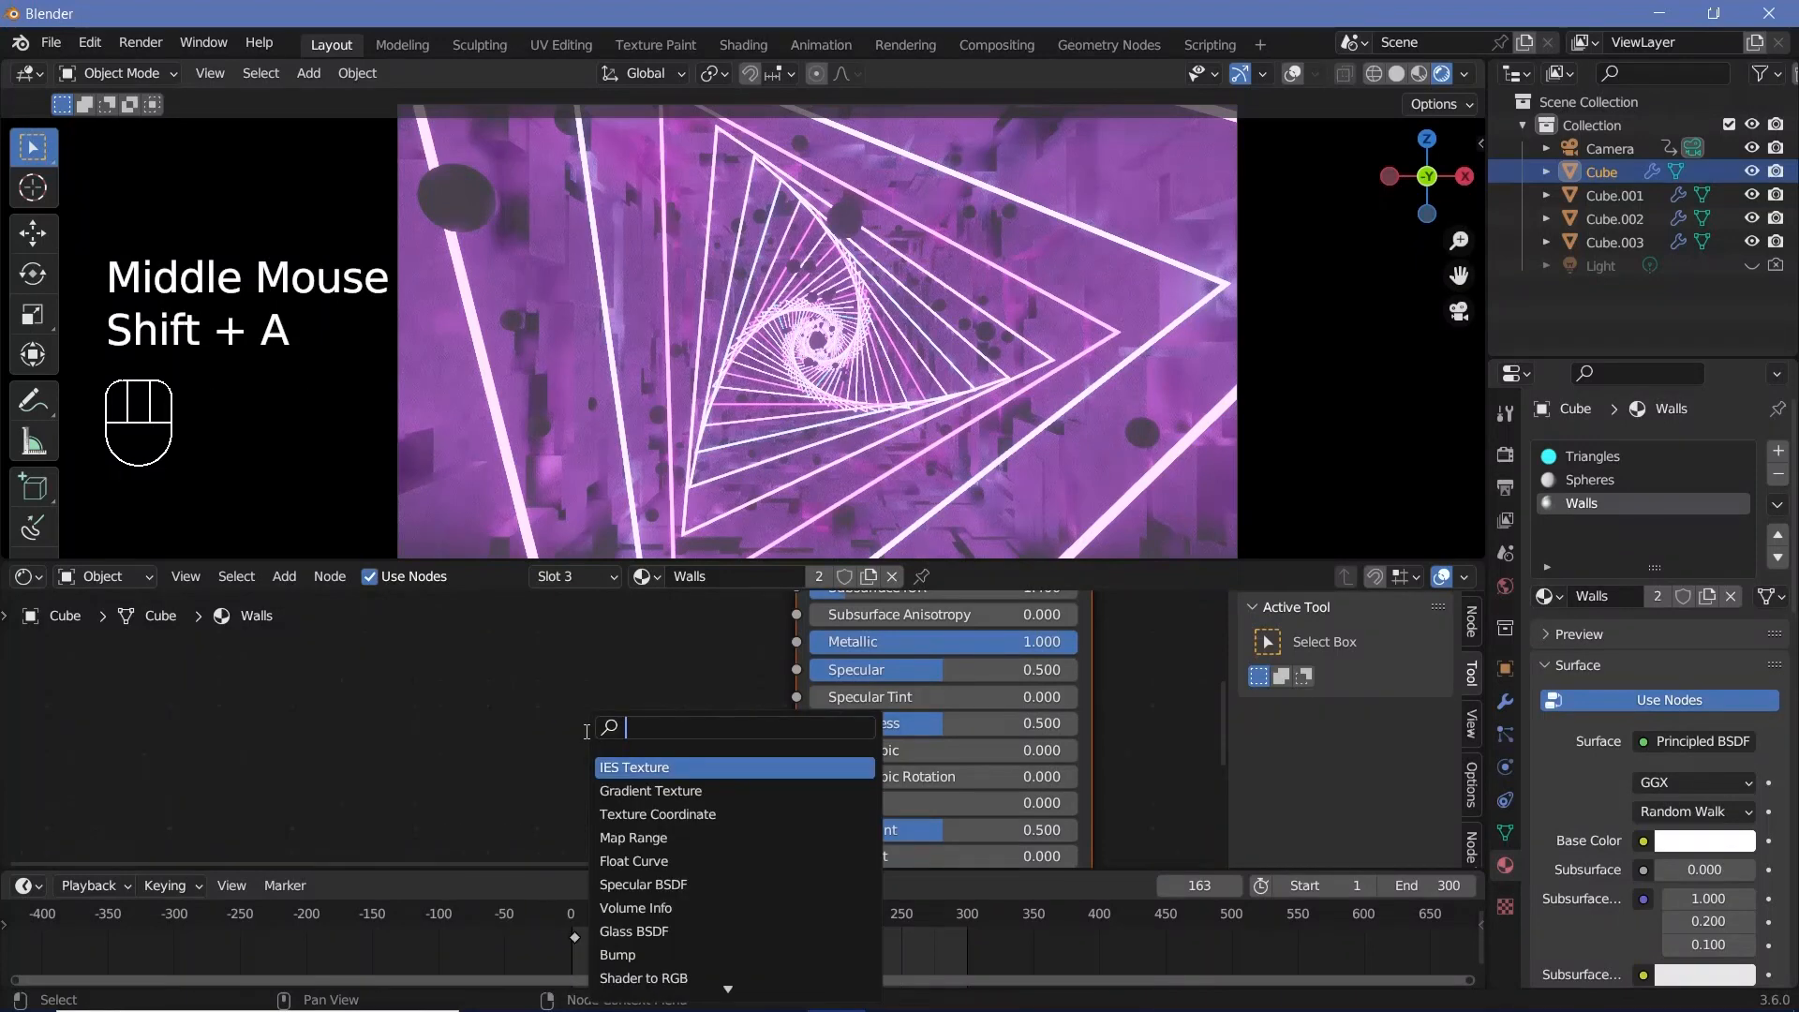
text(v)
key(BackSpace)
text(vor)
key(Return)
Add a Color Ramp fed by the Voronoi Texture's Color and set the Voronoi distance metric to Chebychev.
key(shift+a)
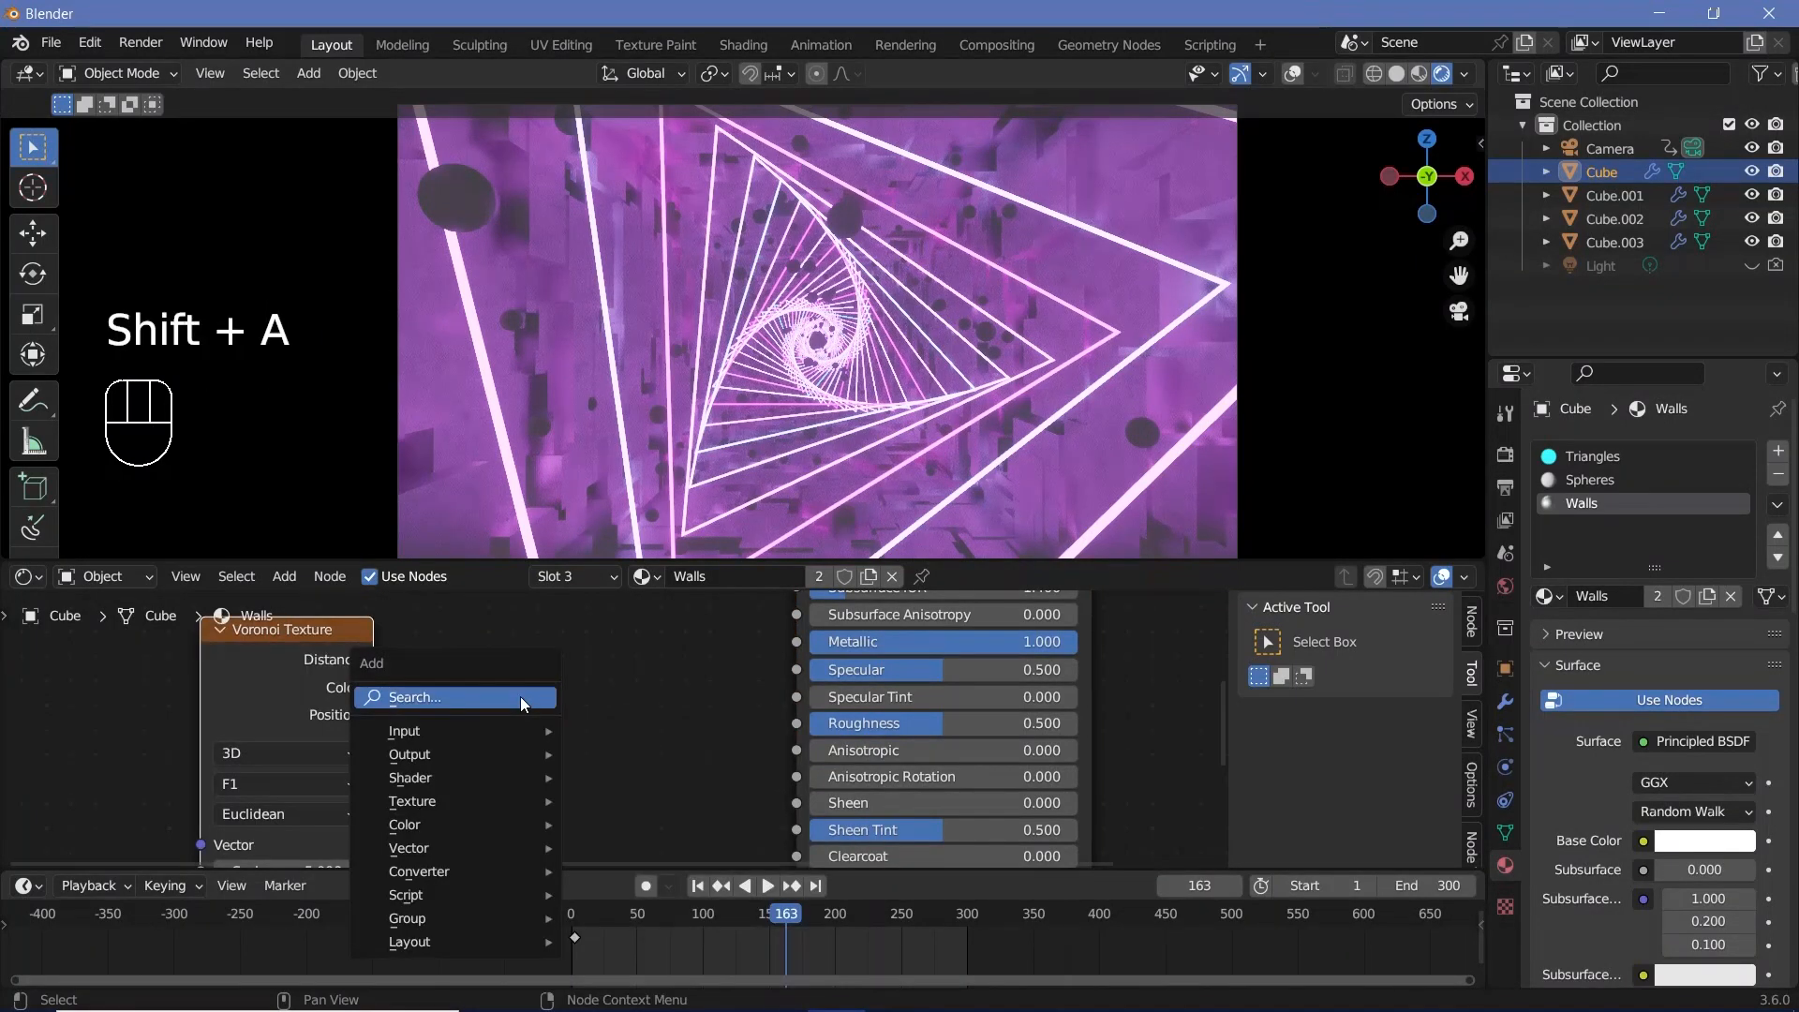
click(520, 696)
text(colo)
key(Return)
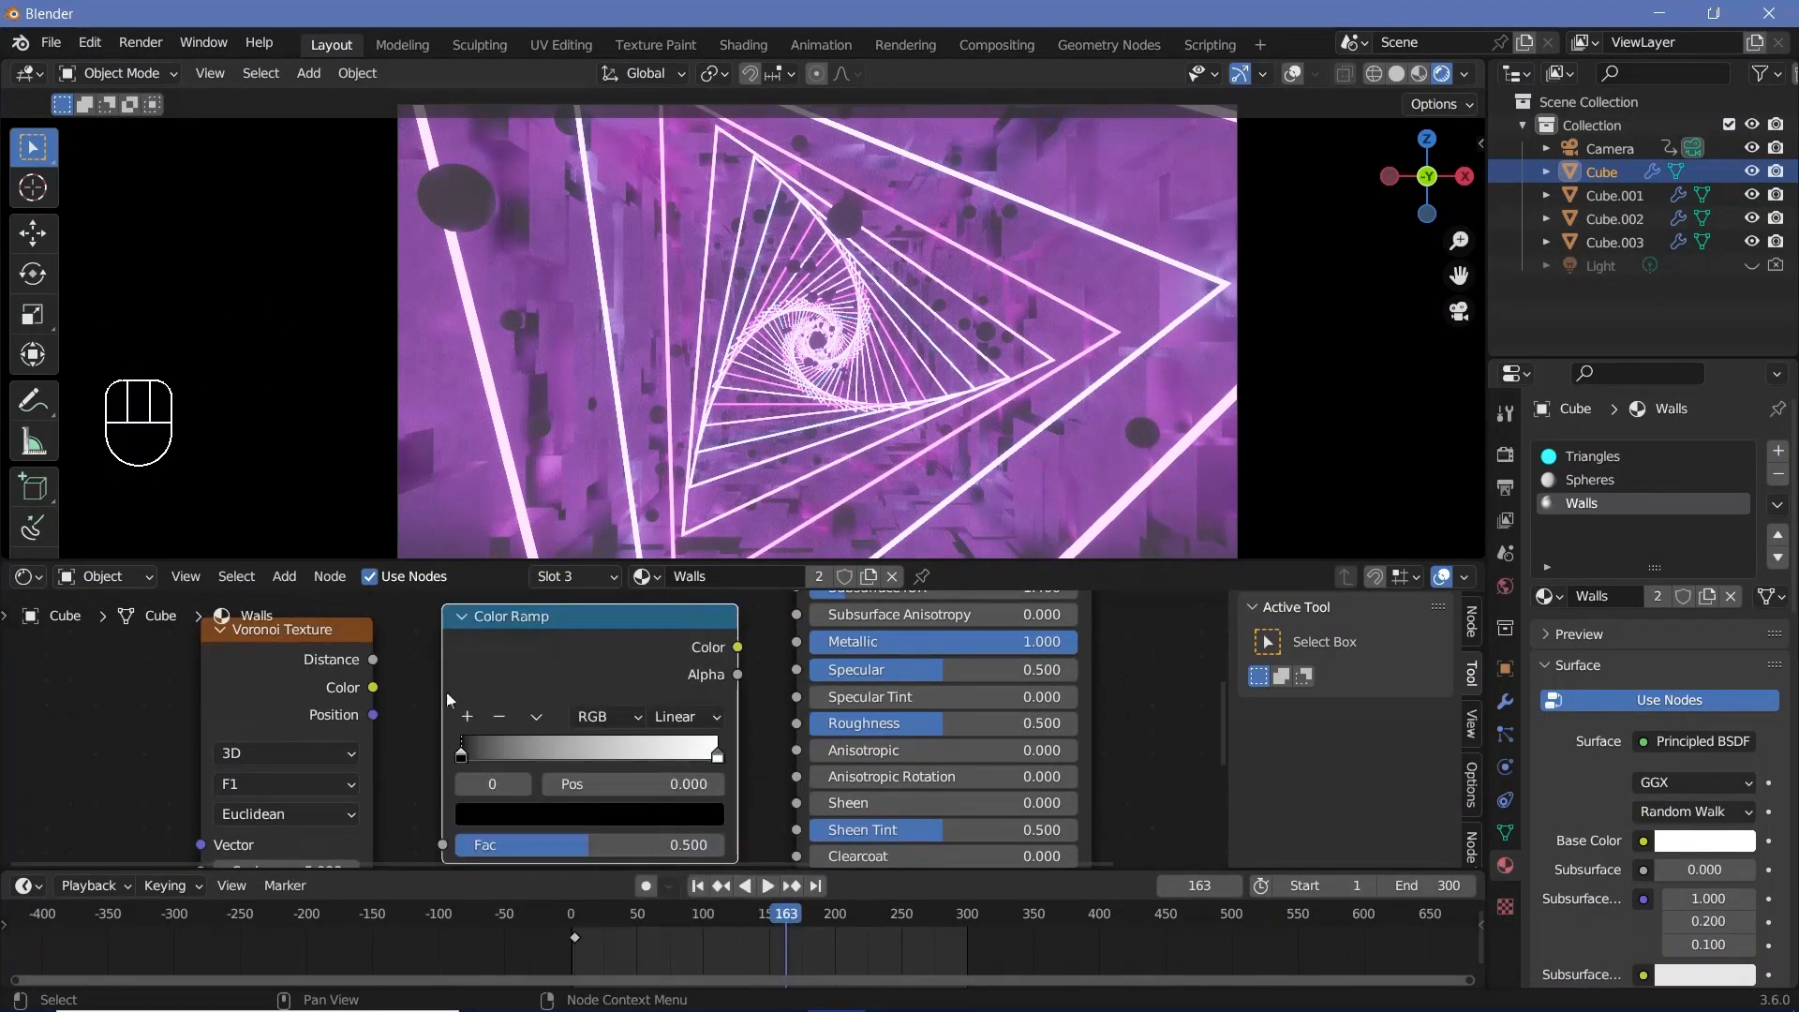
drag(375, 691, 461, 705)
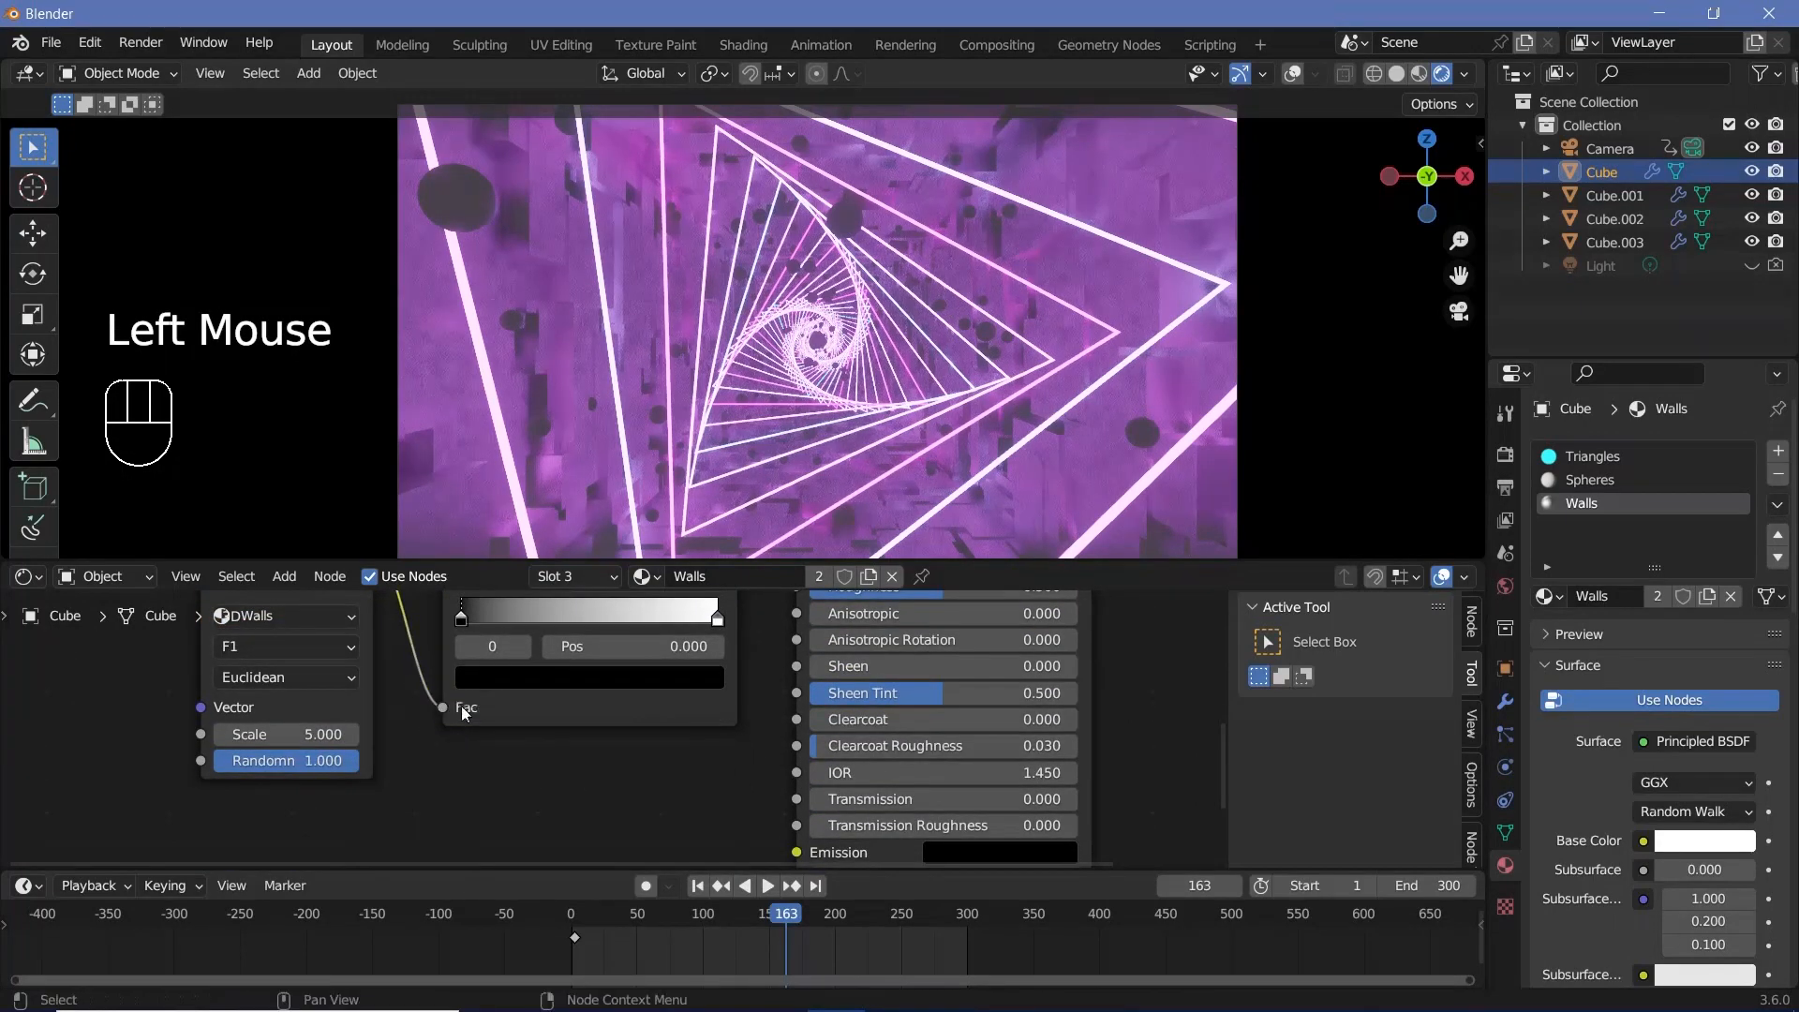
middle_drag(304, 677, 444, 763)
drag(444, 763, 440, 832)
Move the Color Ramp stops to 0.131 and 0.833 and connect its Color to the Principled BSDF's Roughness.
middle_drag(539, 776, 375, 820)
drag(444, 745, 478, 745)
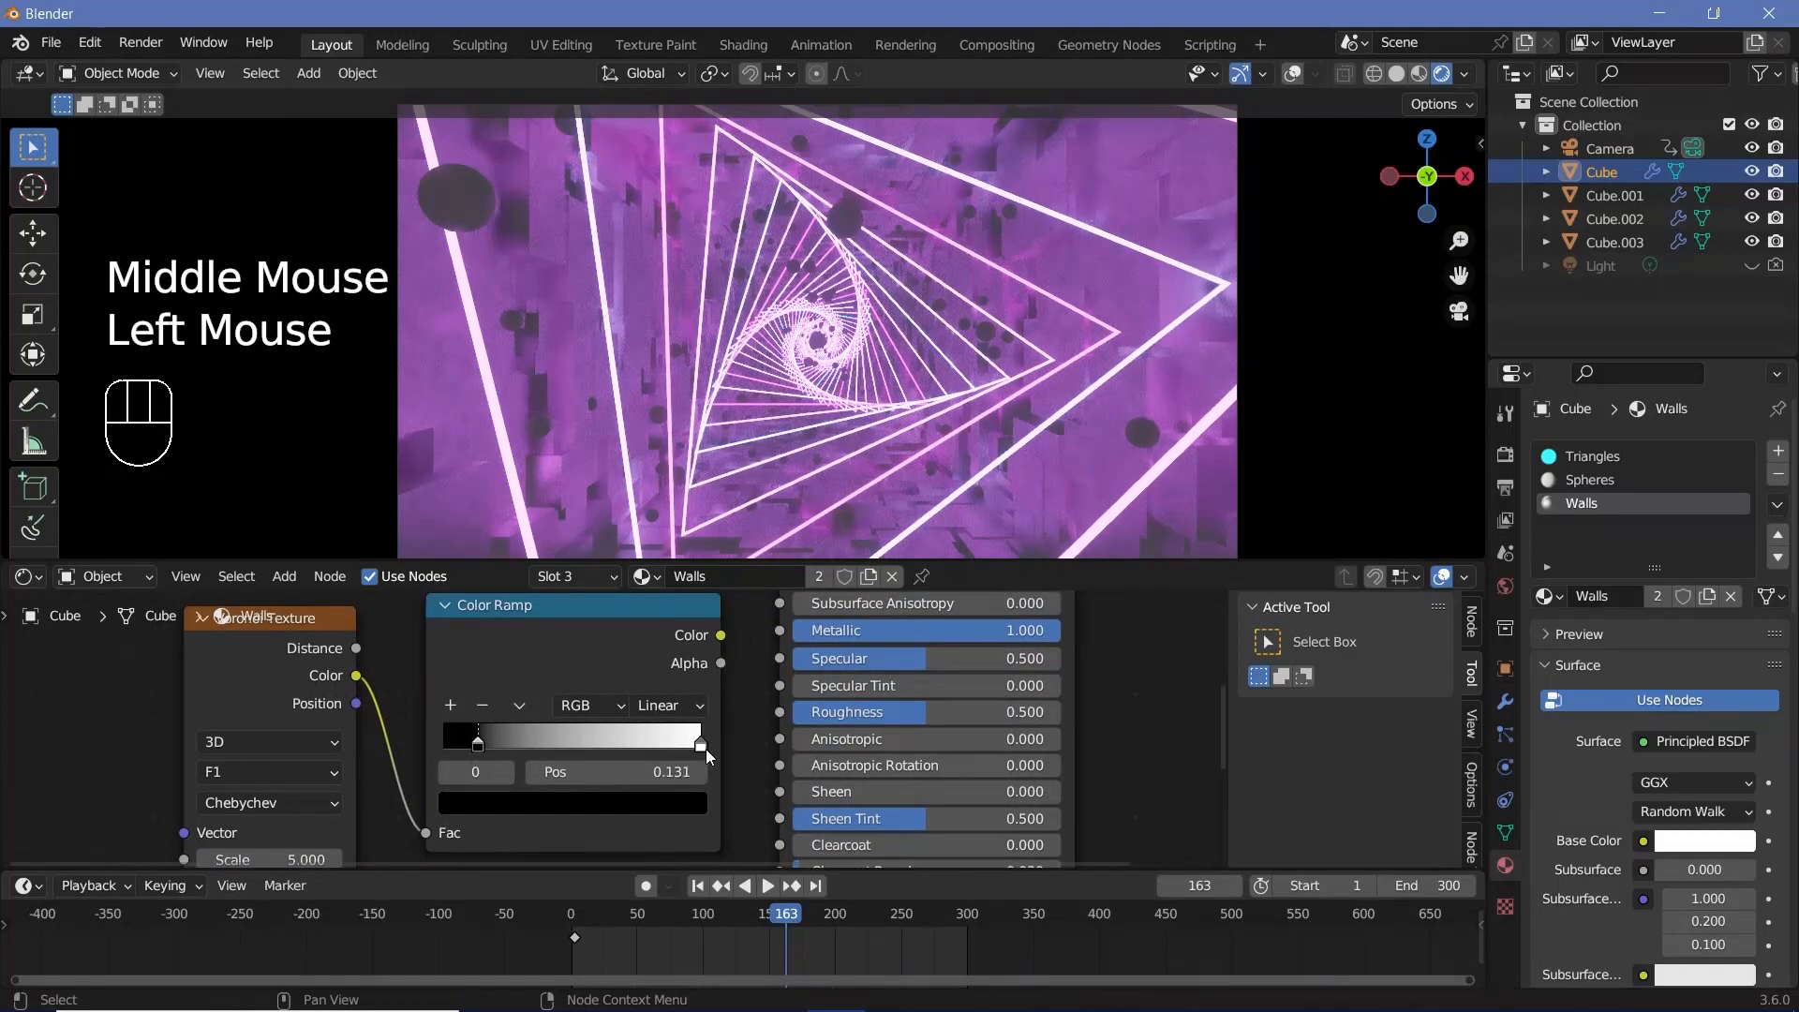
drag(700, 746, 658, 750)
drag(721, 635, 780, 712)
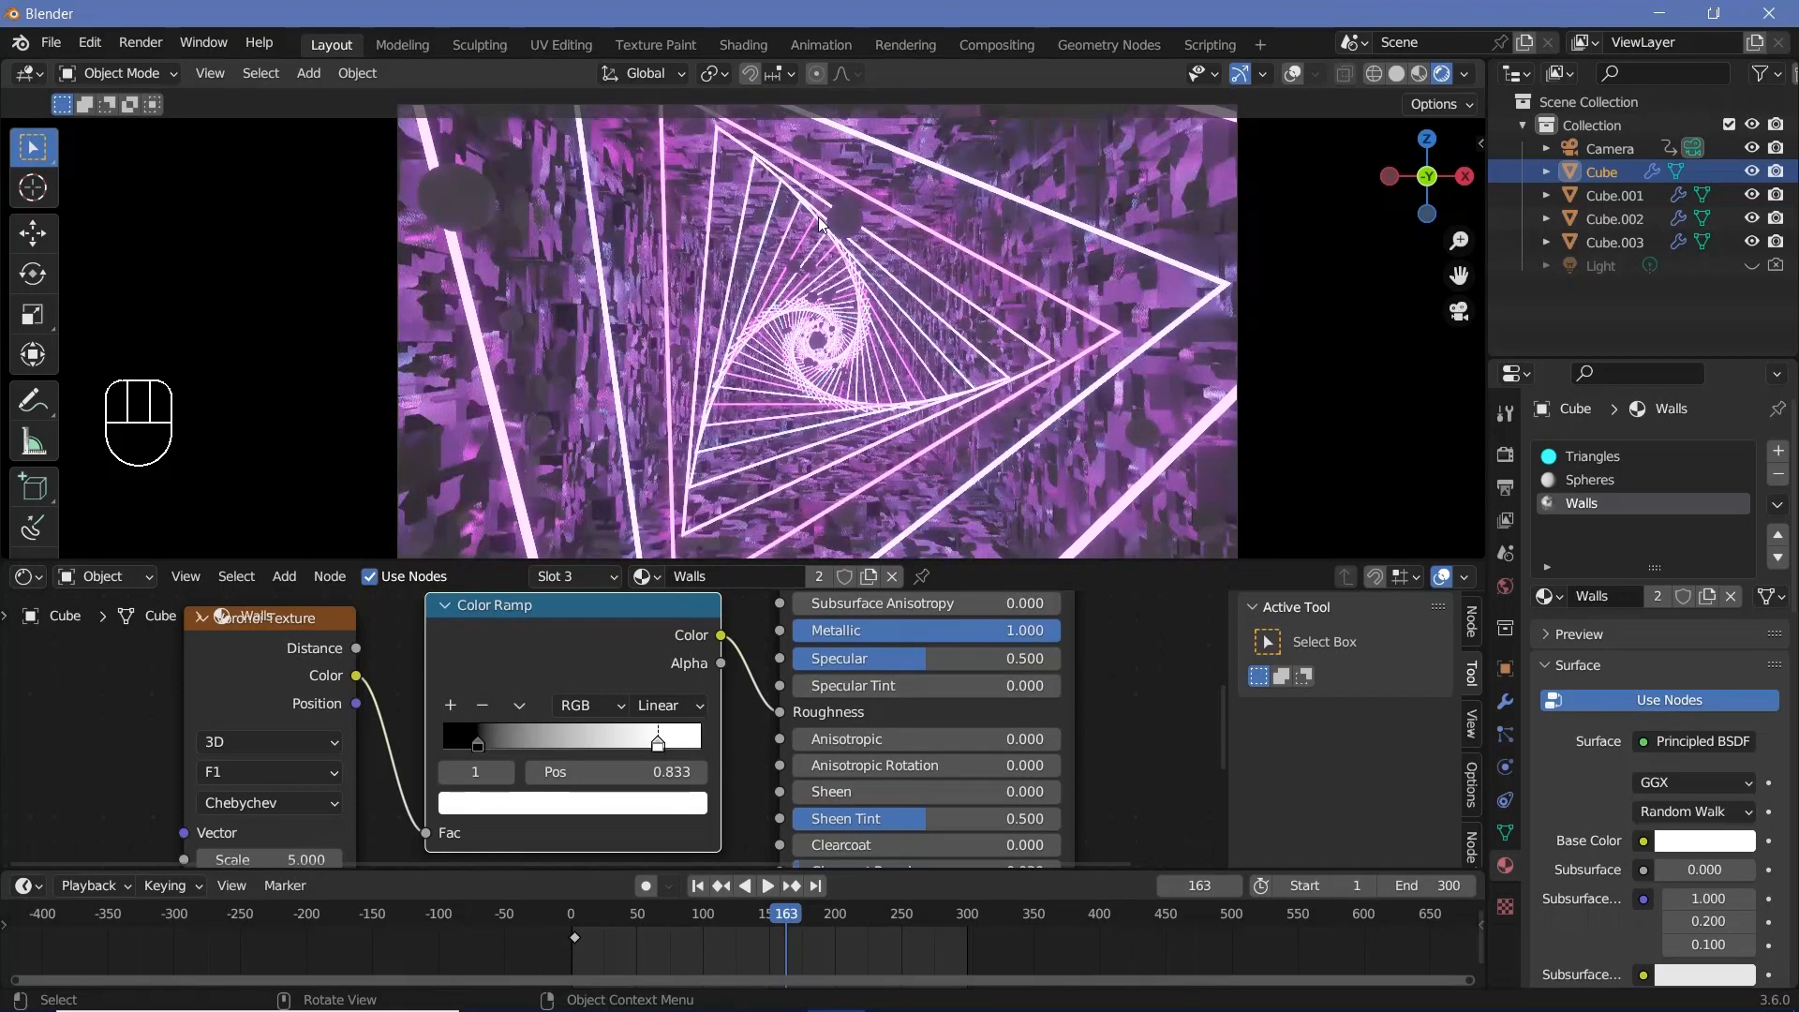
Set the color value of the ramp's black stop to 0.2.
click(476, 746)
double_click(476, 747)
click(510, 800)
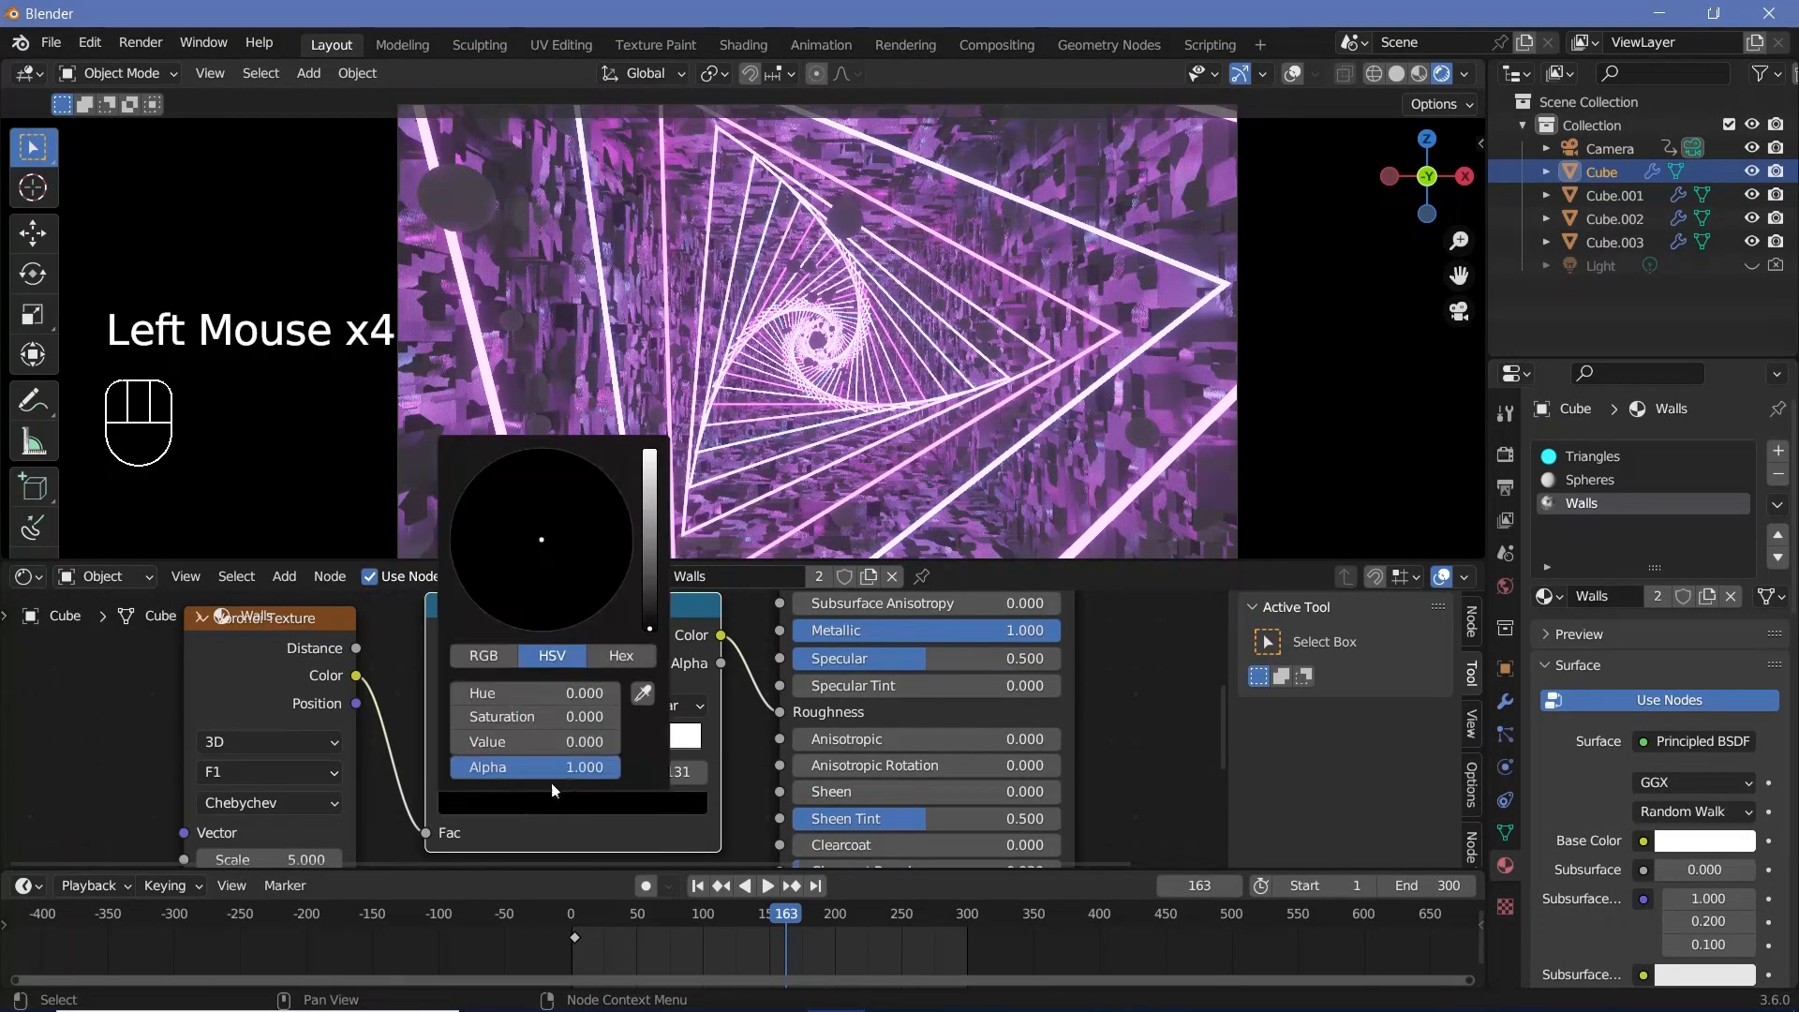
click(561, 745)
text(0.)
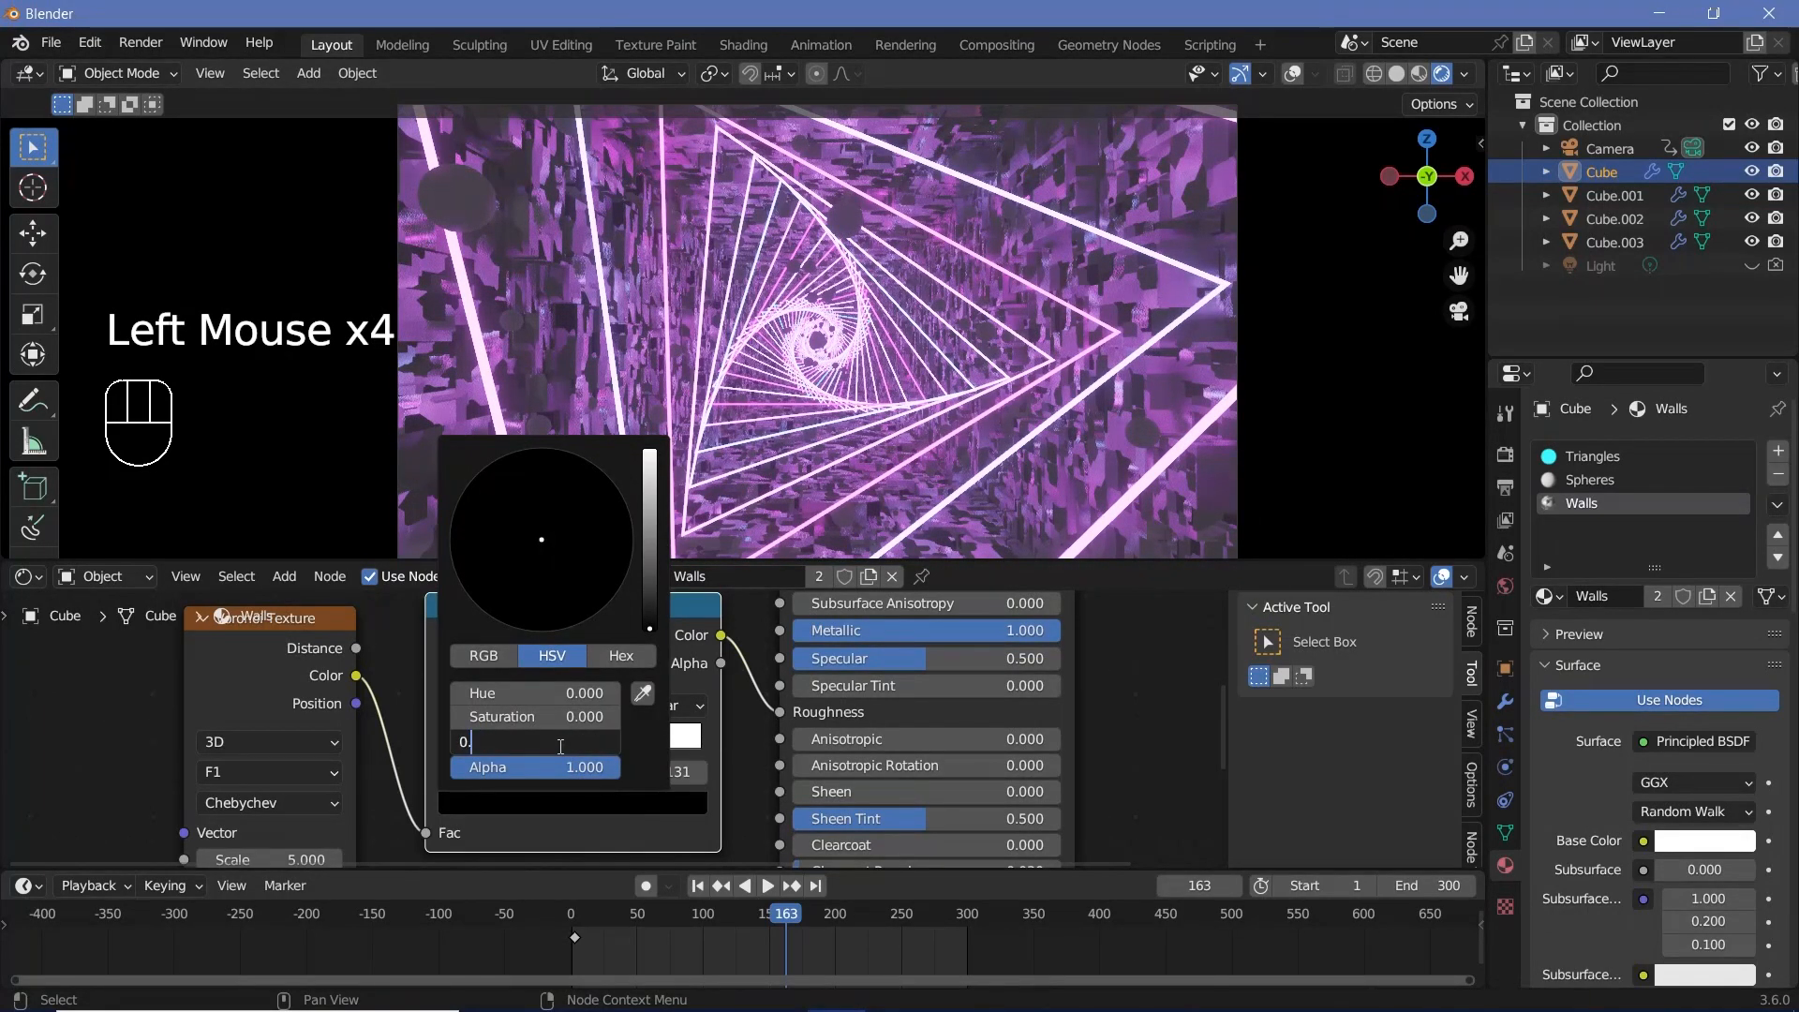
text(2)
key(Return)
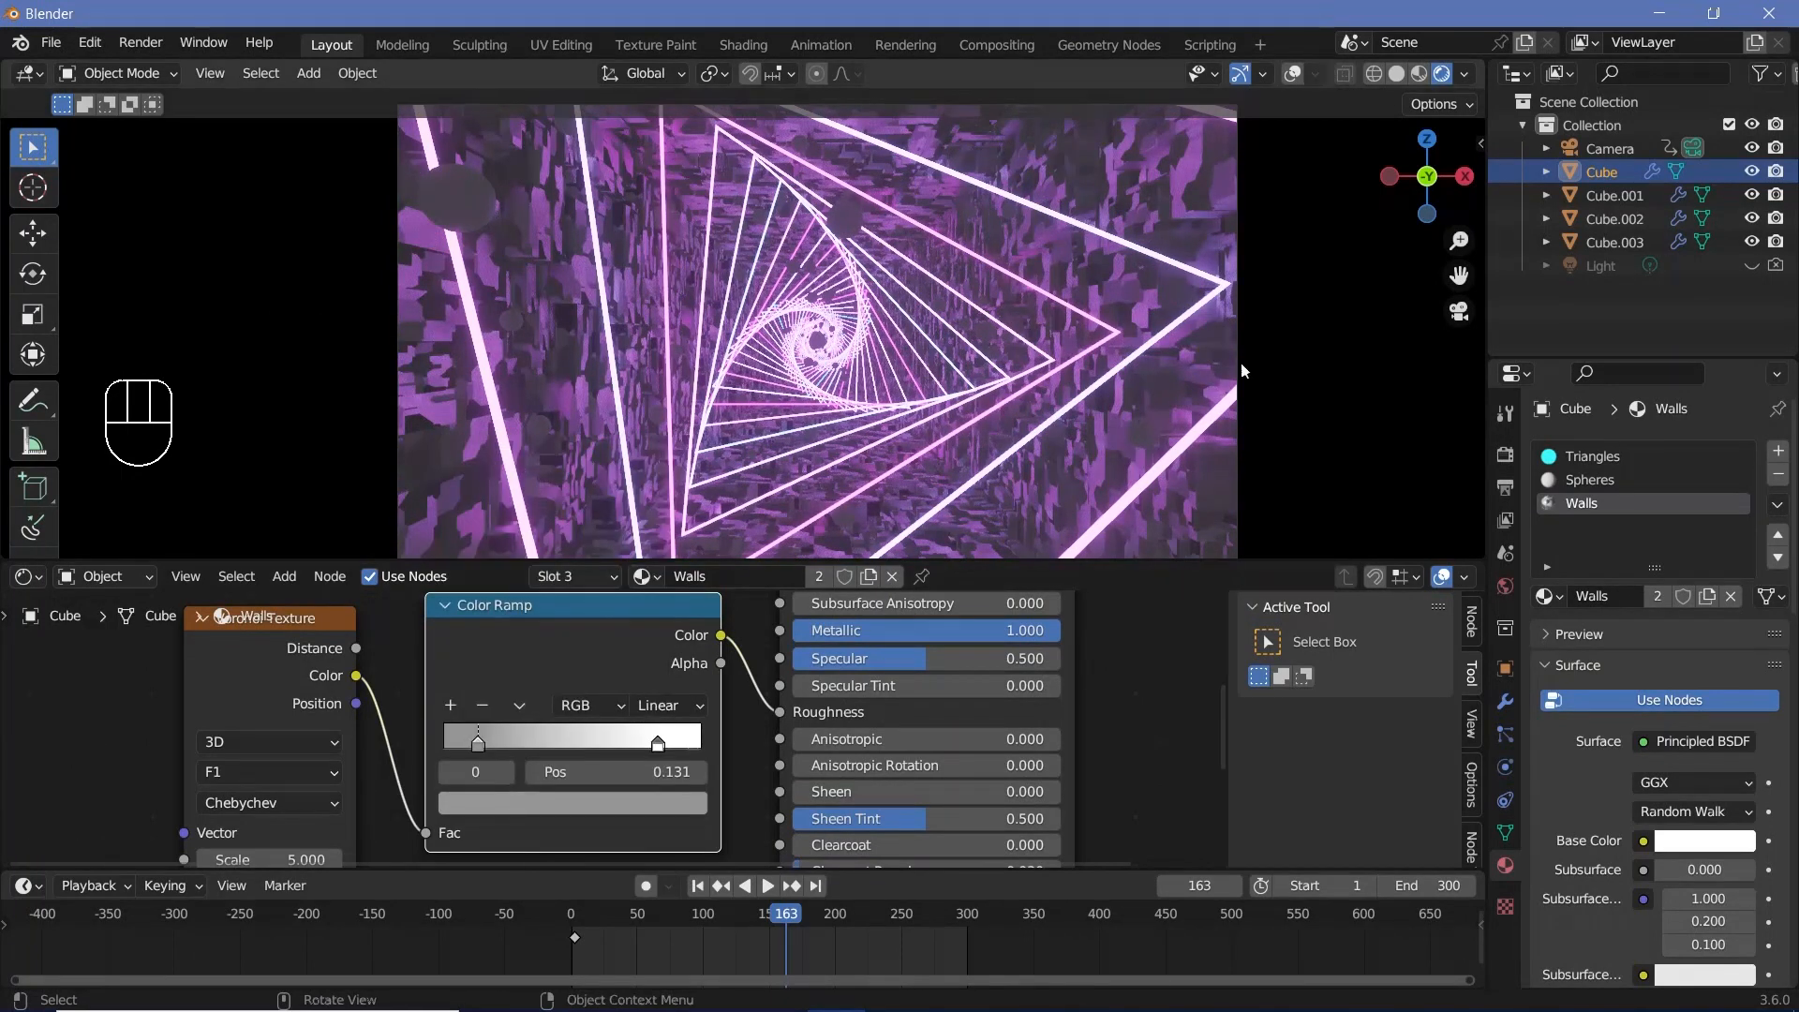
Set the color value of the ramp's white stop to 0.8 and preview the animation.
click(658, 742)
click(630, 808)
click(536, 737)
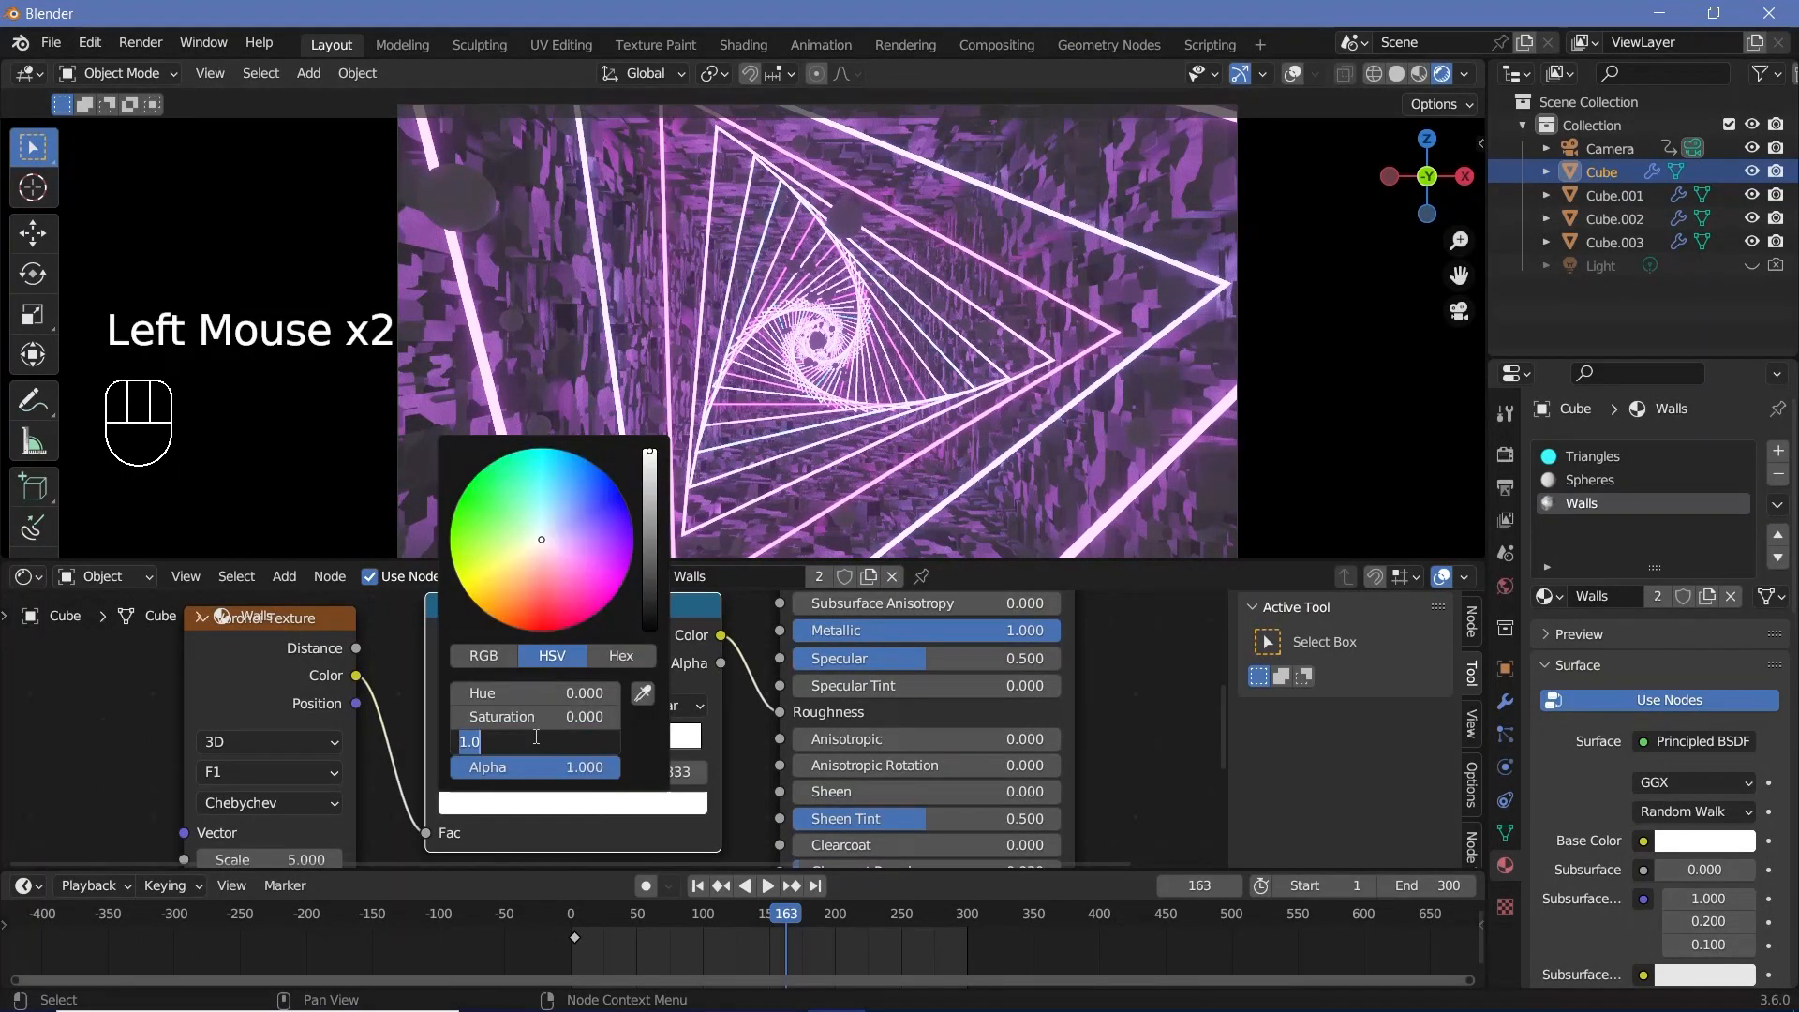
text(0.8)
key(space)
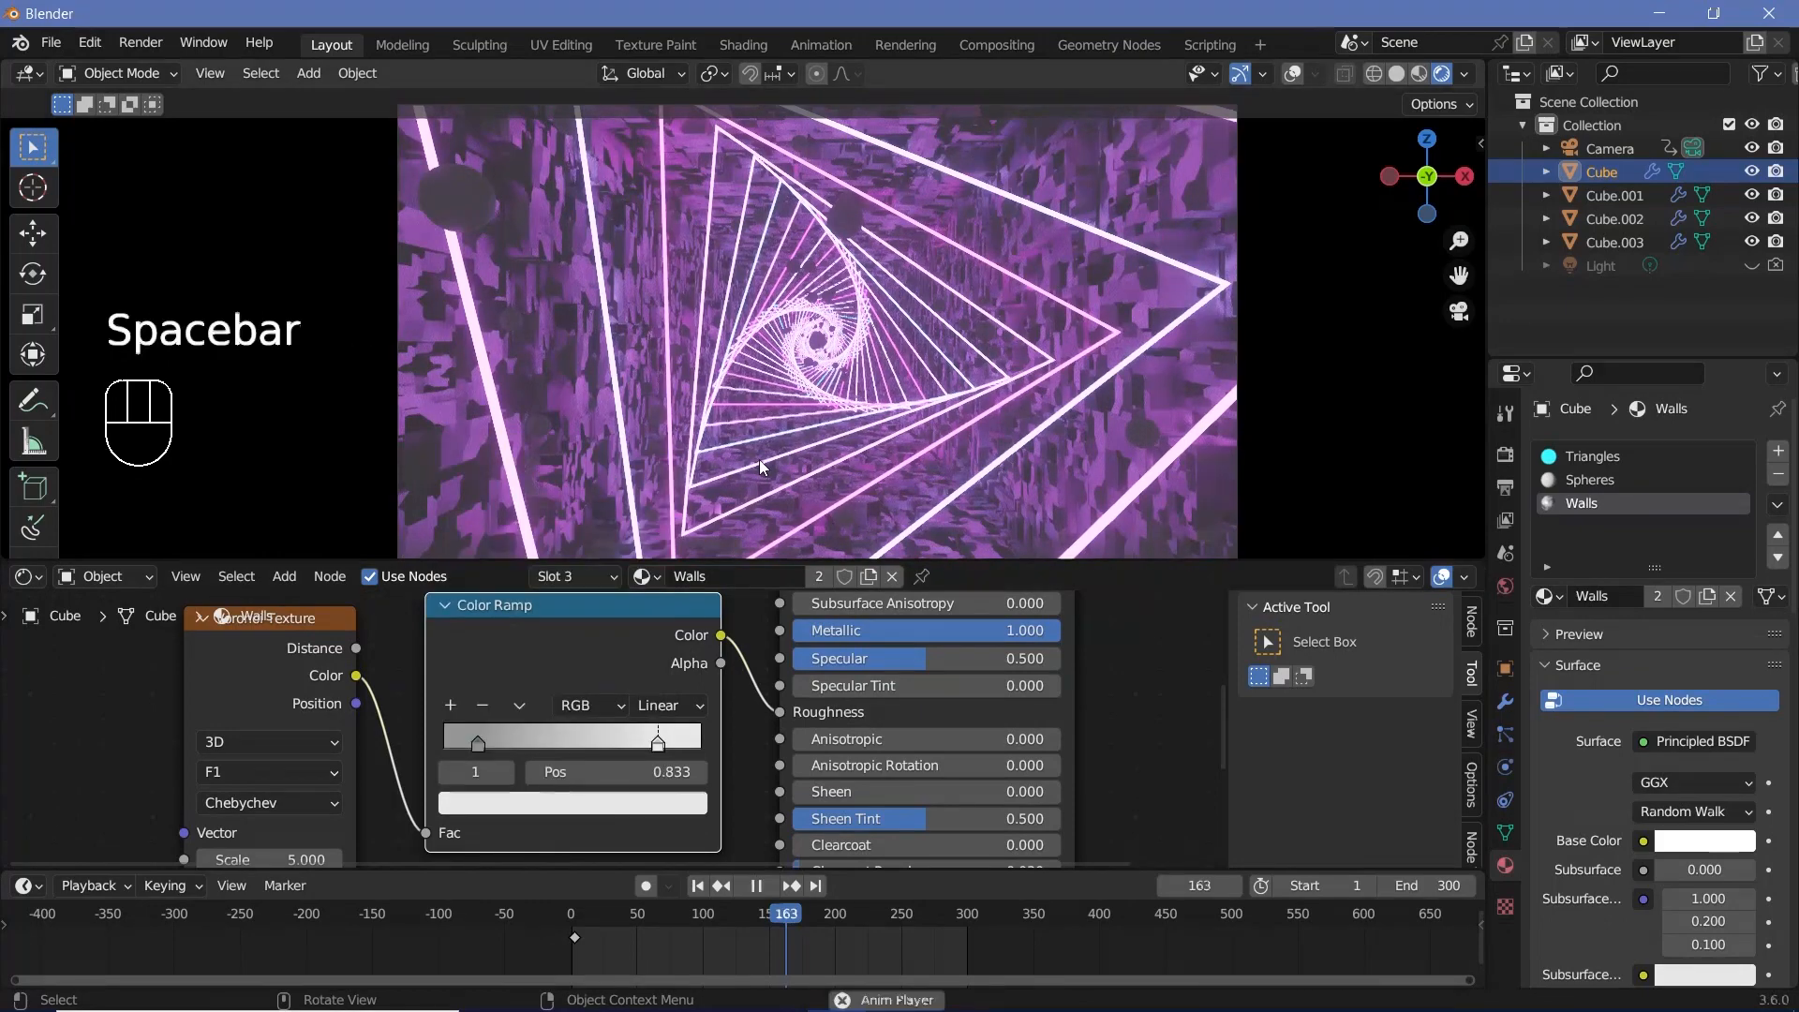
key(space)
Set the Voronoi Texture scale to 2.990 and preview the animation.
middle_drag(413, 763, 639, 689)
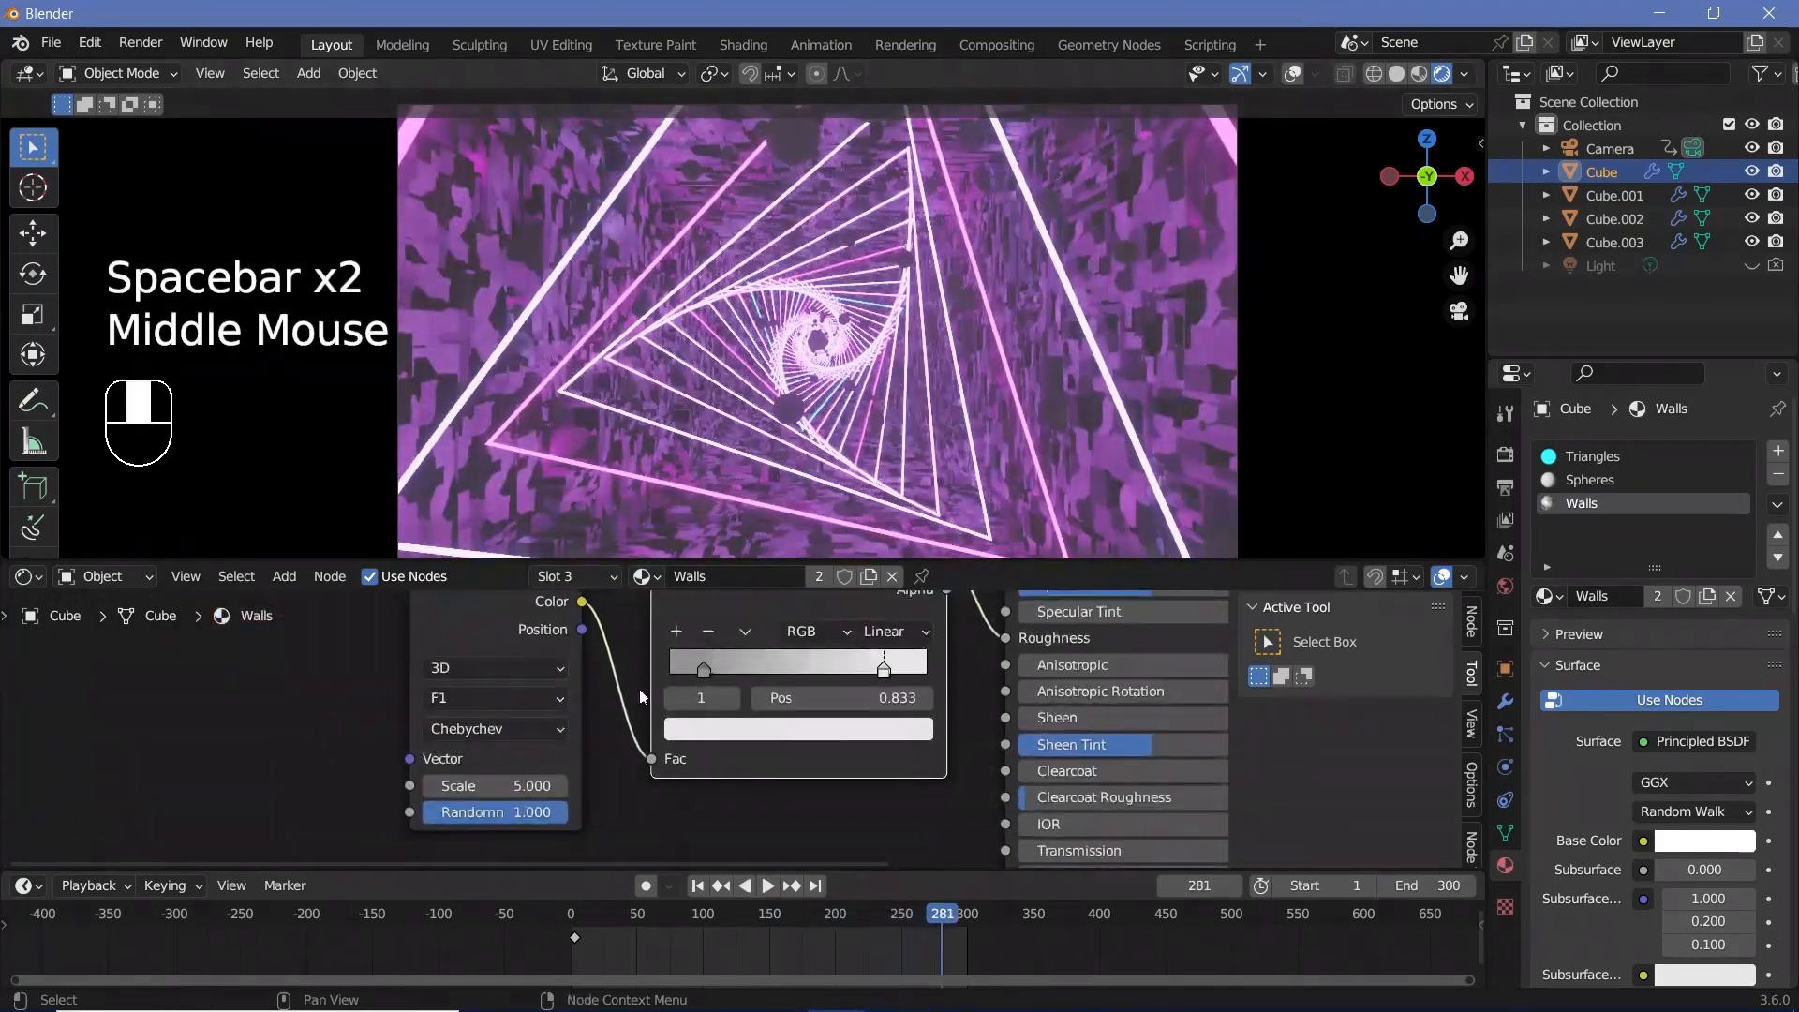
mouse_move(498, 785)
shift+mouse_down()
mouse_move(474, 785)
mouse_move(498, 786)
shift+mouse_up()
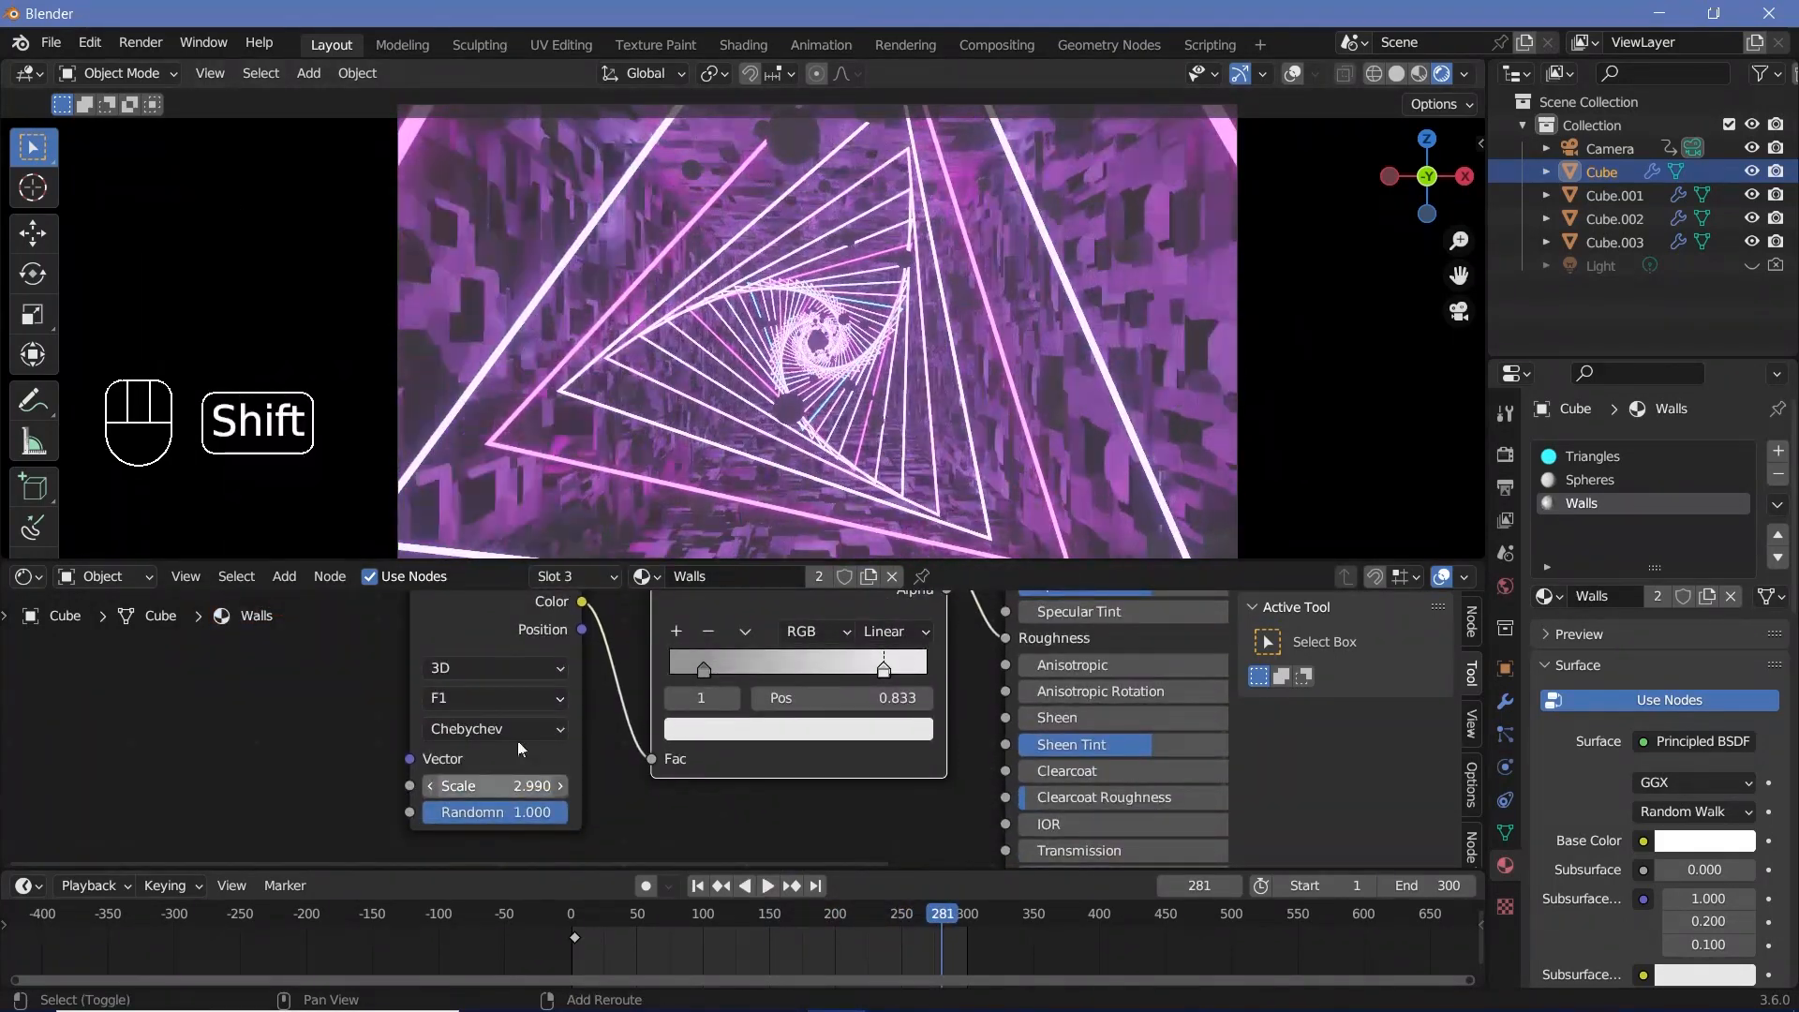
key(space)
key(space)
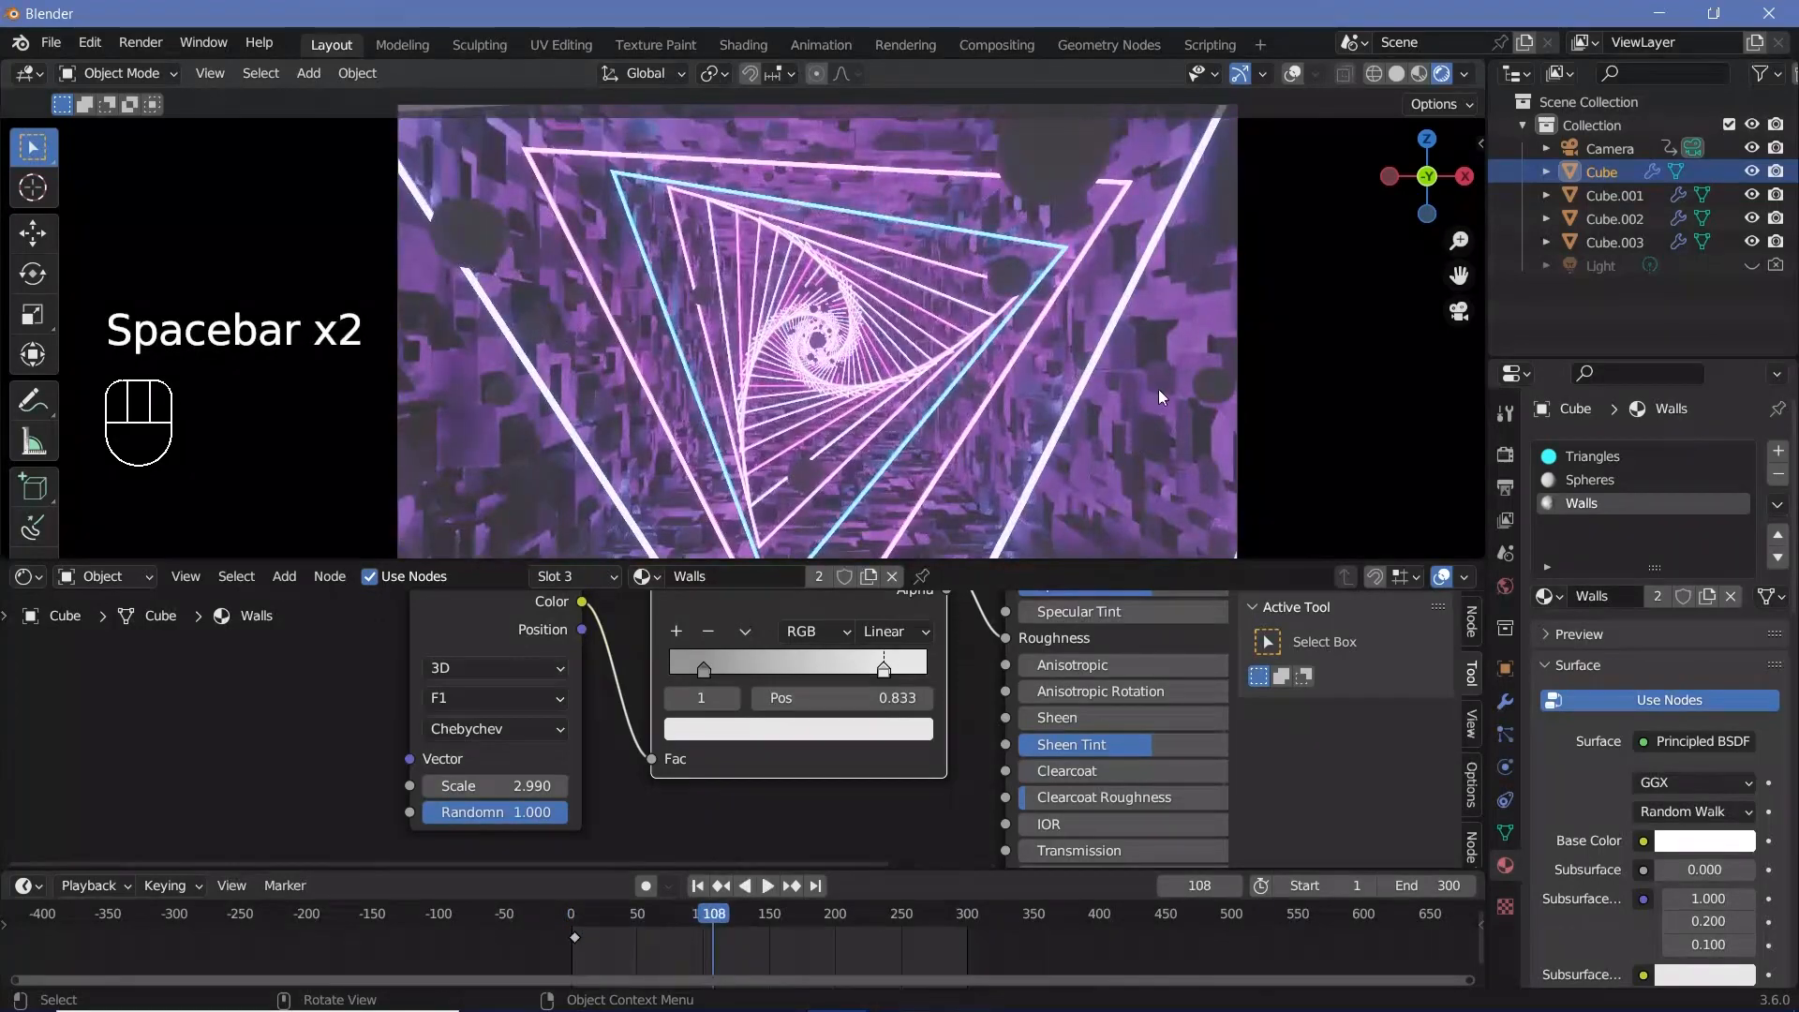
Move the Voronoi Texture and Color Ramp away from the Principled BSDF and add a Bump node in between.
ctrl+middle_drag(755, 723, 478, 651)
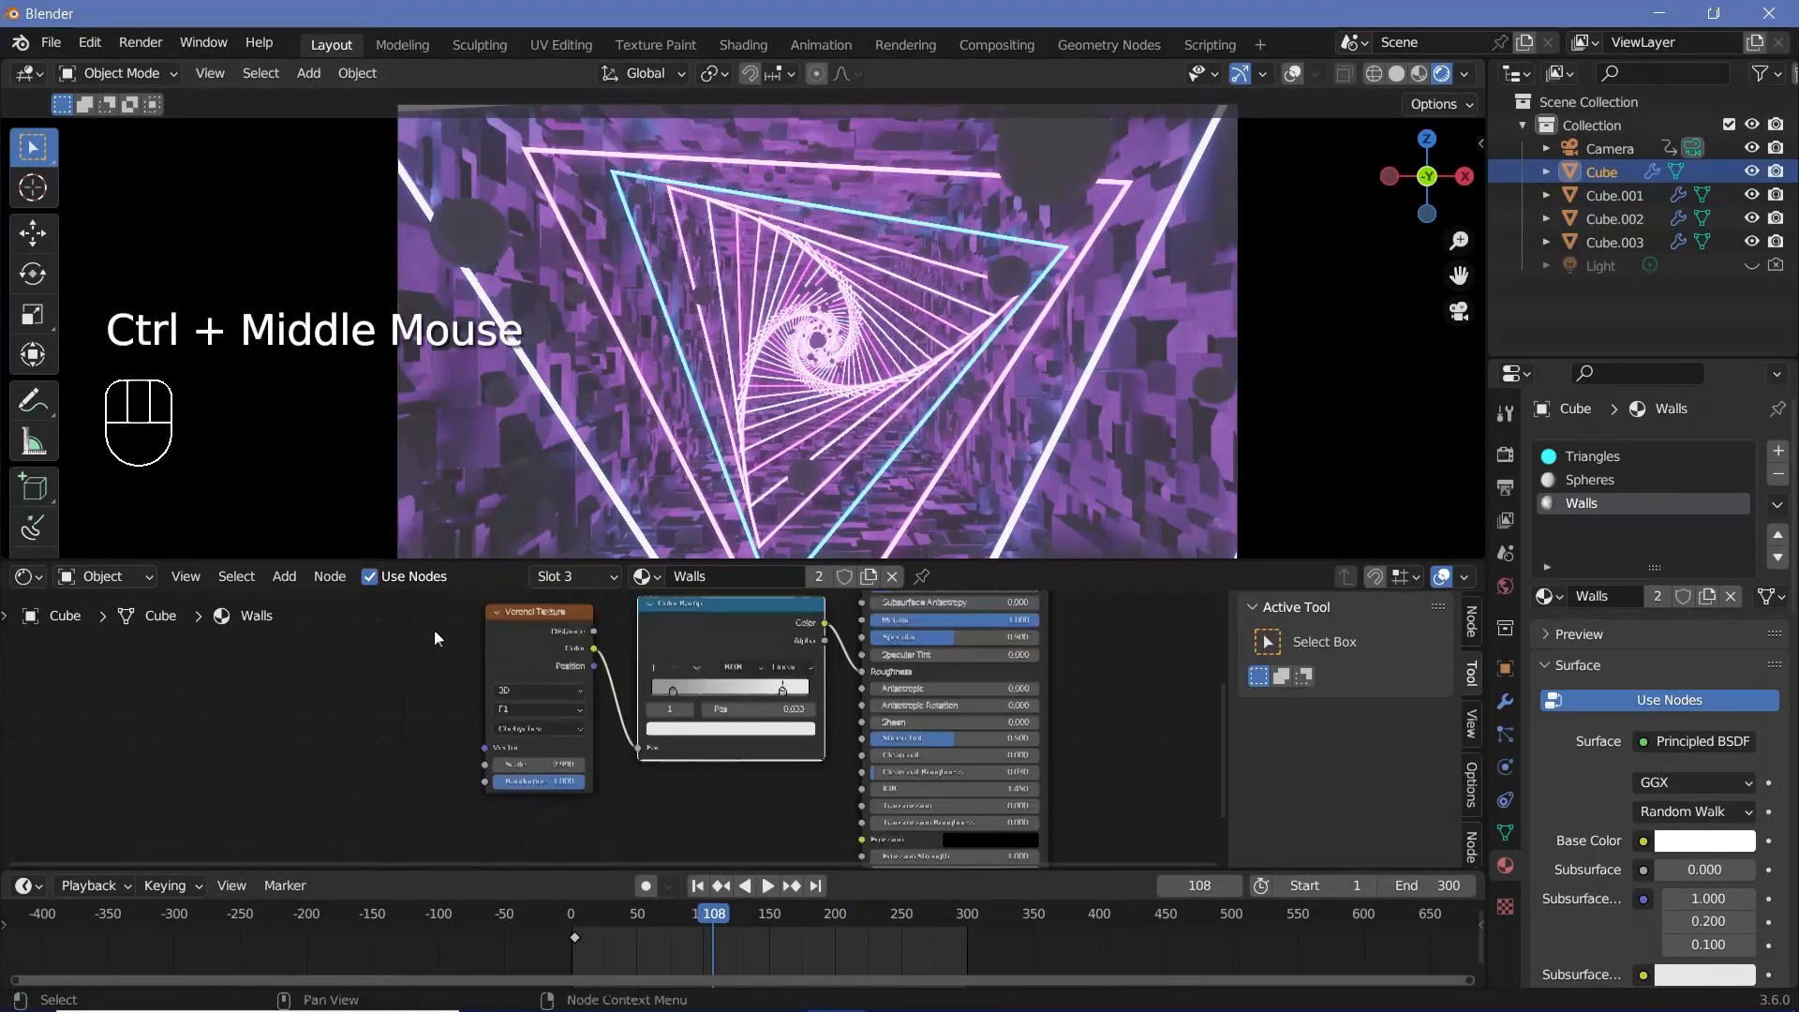
drag(435, 630, 660, 714)
drag(724, 638, 494, 618)
key(shift+a)
click(647, 720)
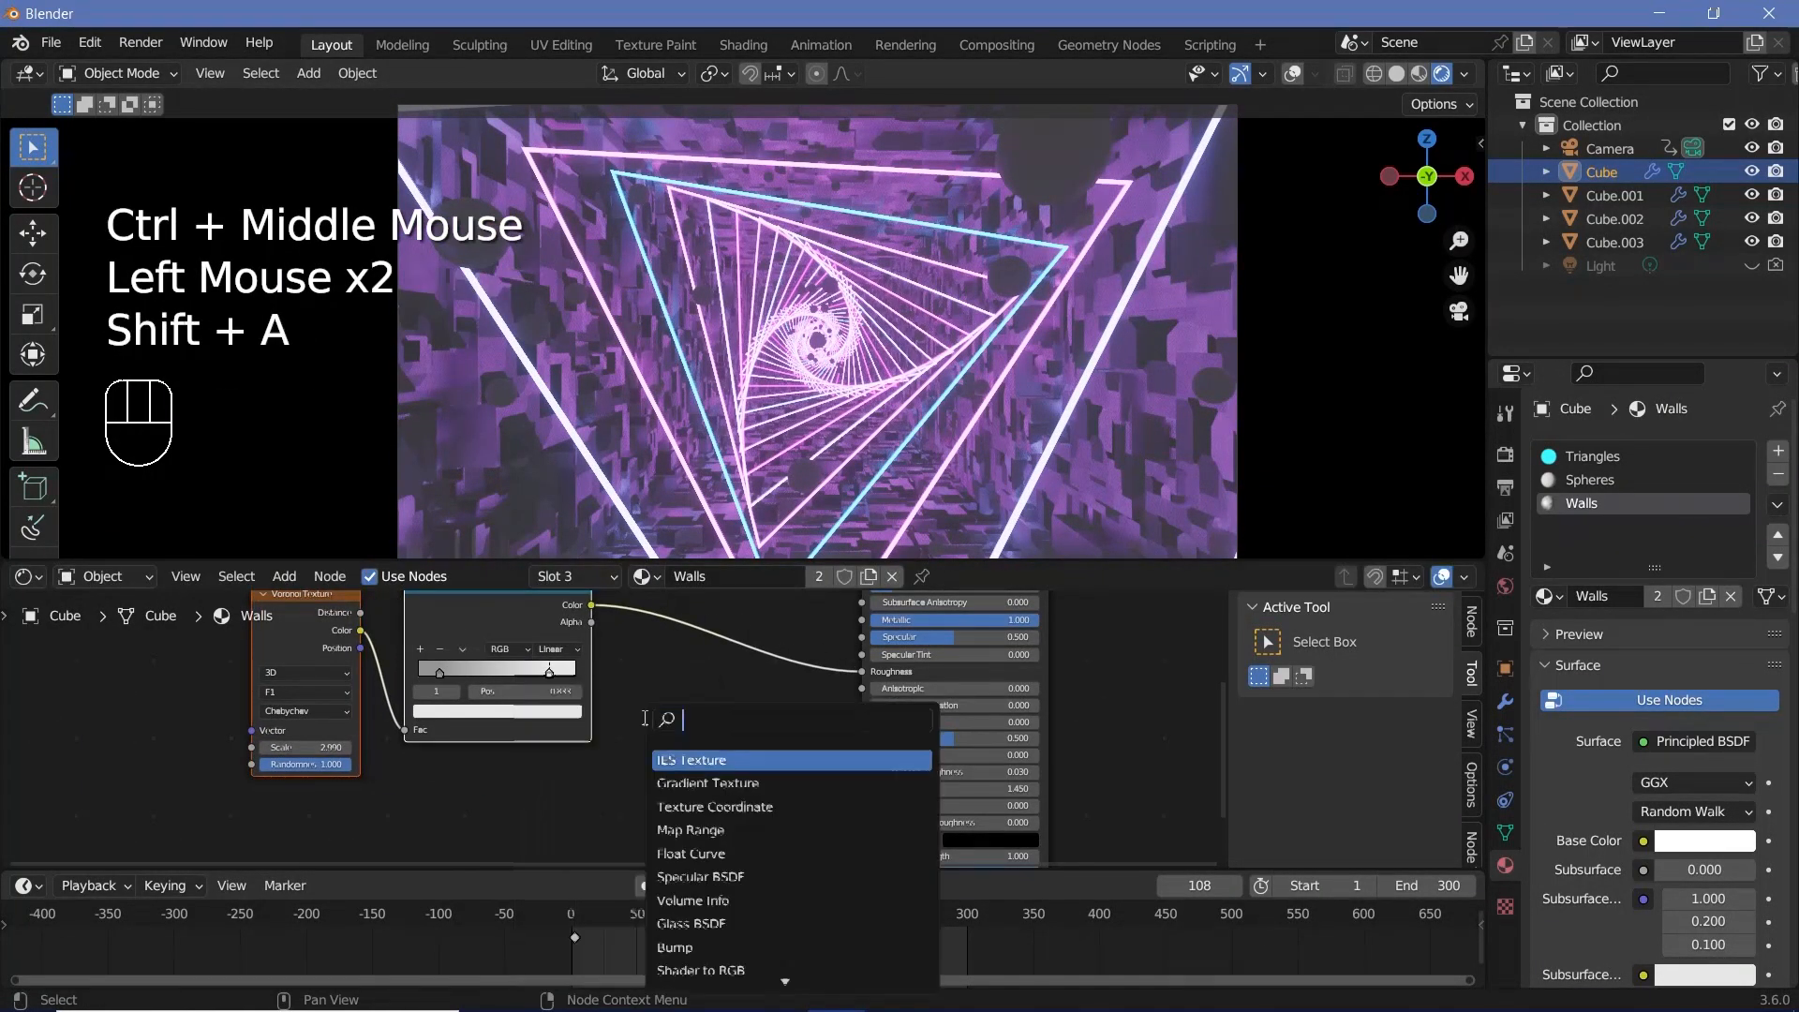
text(bump)
key(Return)
Connect the Color Ramp's Color to the Bump Height and the Bump Normal to the Principled BSDF's Normal.
middle_drag(594, 659, 600, 674)
mouse_move(598, 620)
mouse_down()
mouse_move(626, 629)
mouse_move(565, 624)
mouse_up()
drag(566, 621, 676, 844)
drag(765, 678, 875, 787)
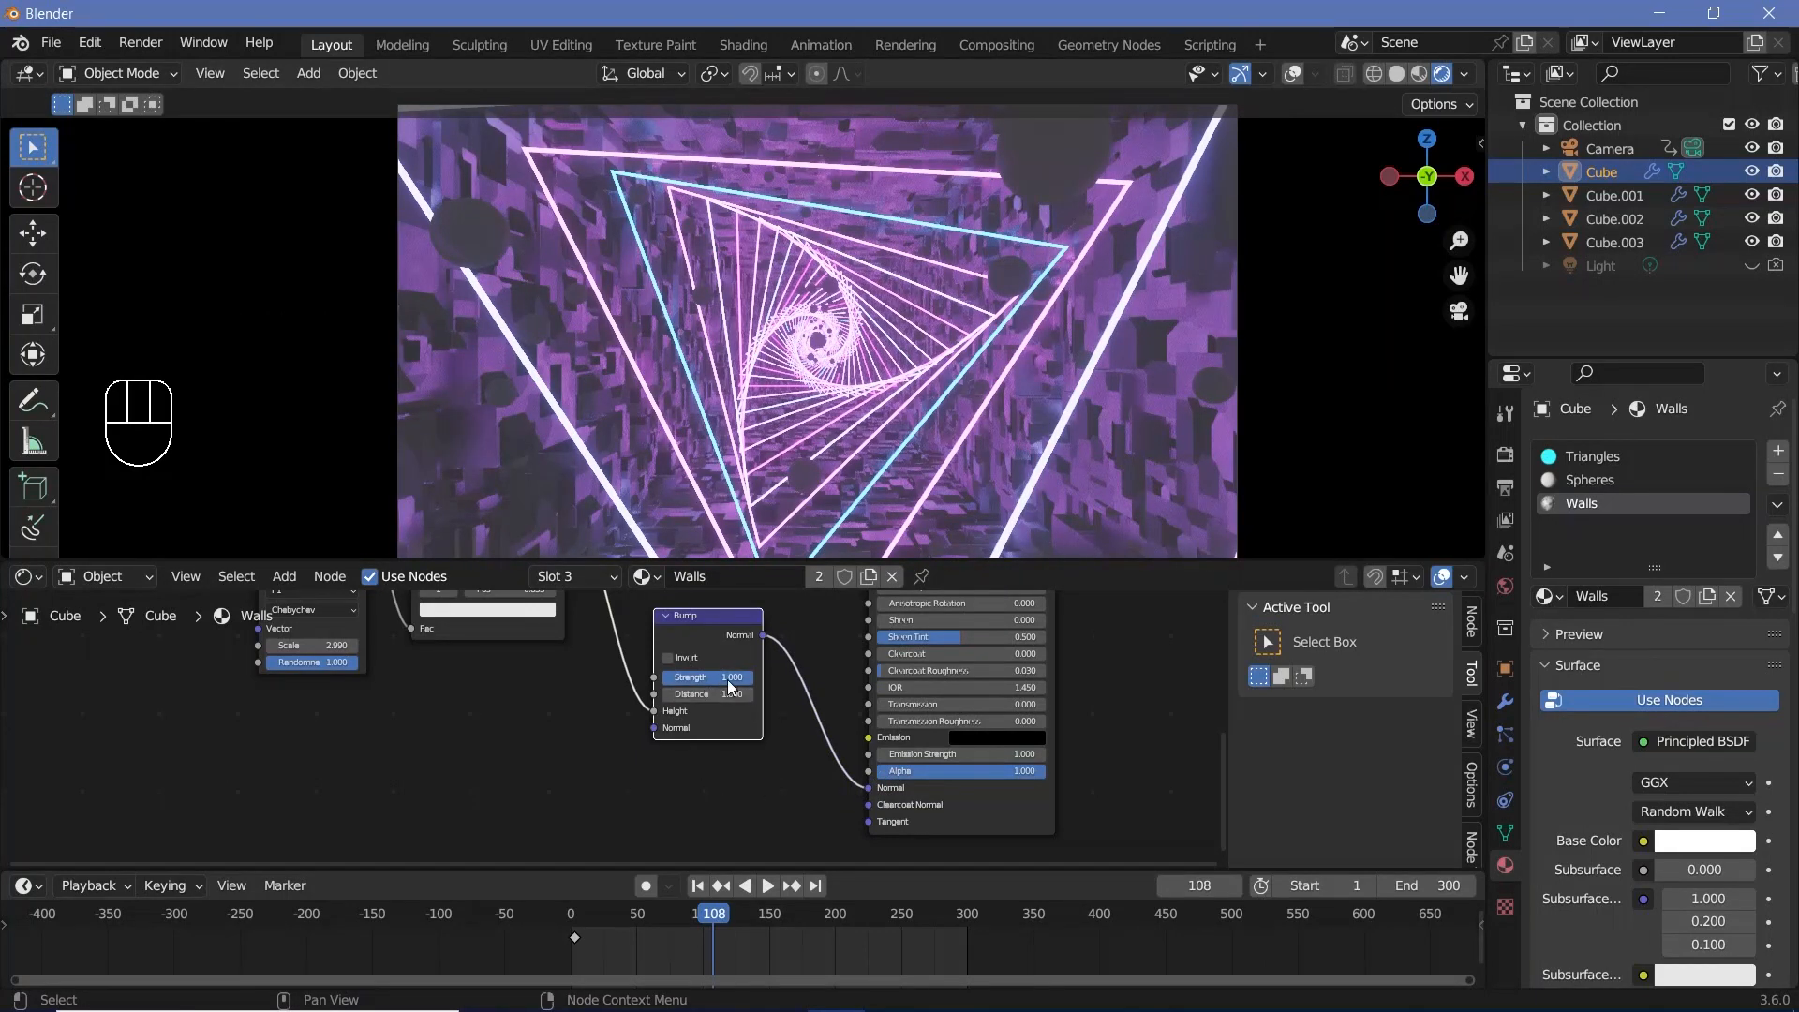
Reposition the Color Ramp and connect the Voronoi Texture's Distance to the Bump node's Height.
ctrl+middle_drag(720, 689, 486, 719)
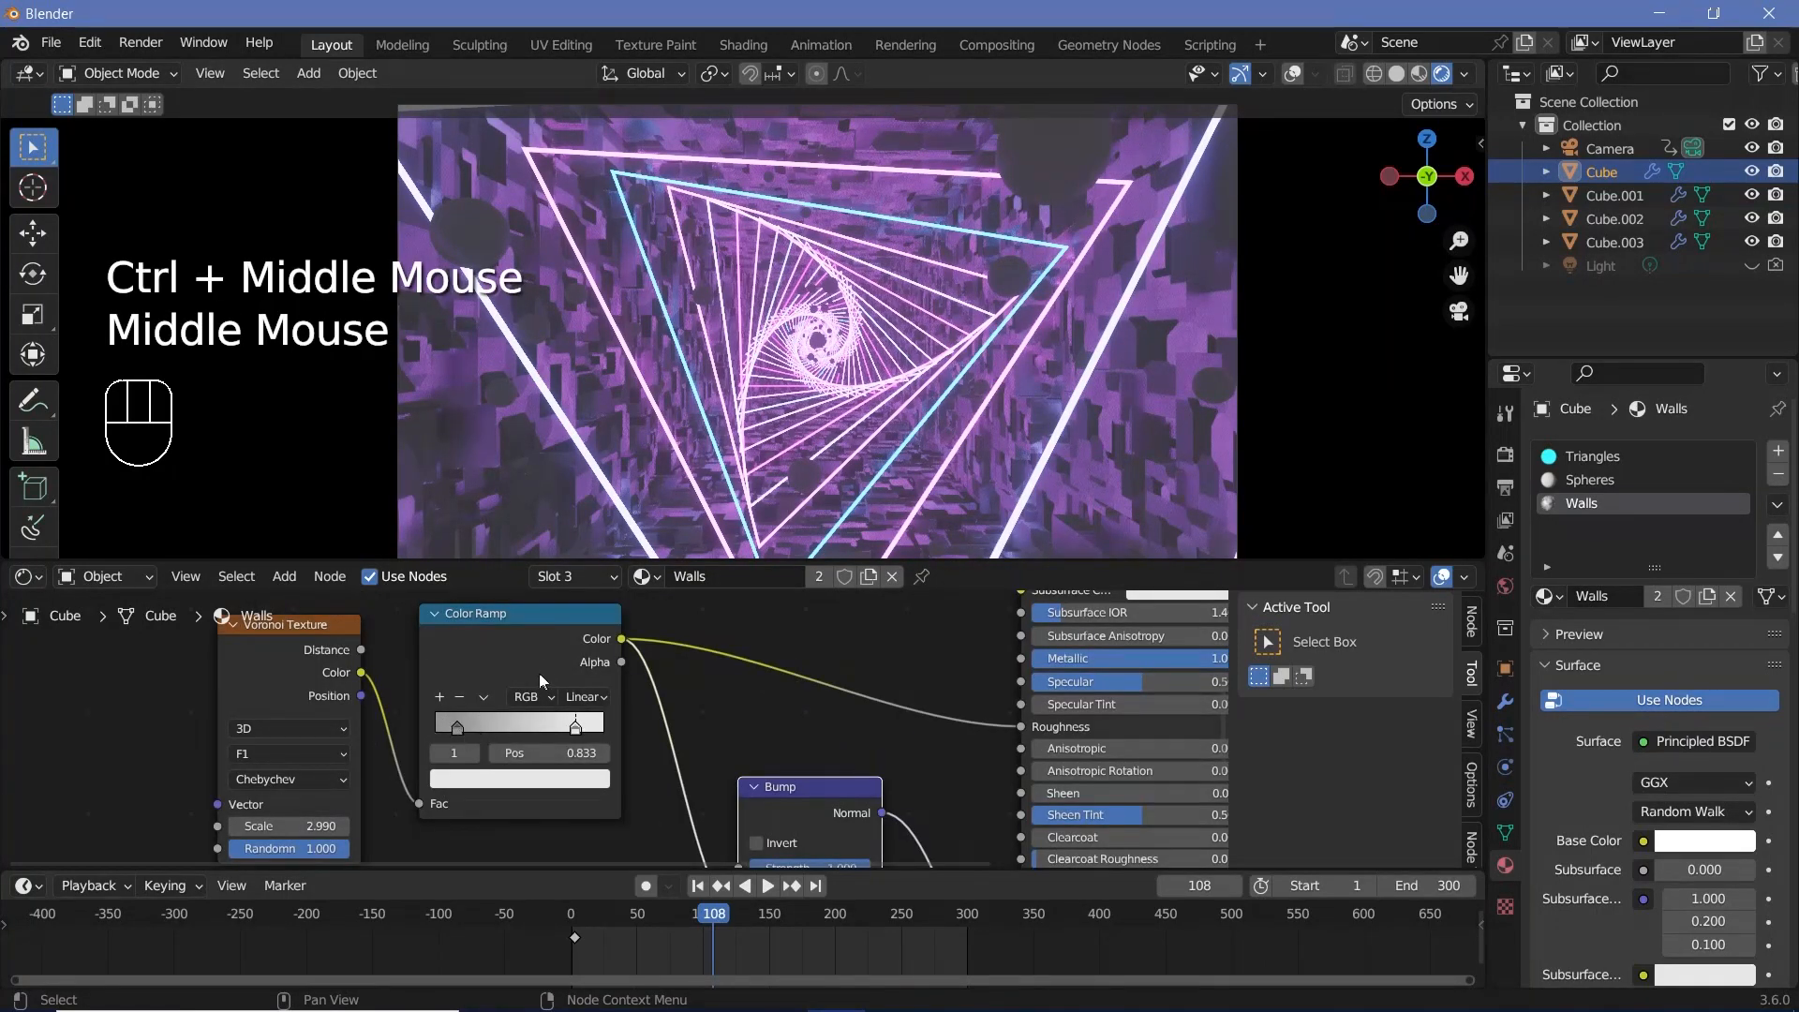
drag(506, 650, 509, 628)
middle_drag(548, 661, 629, 693)
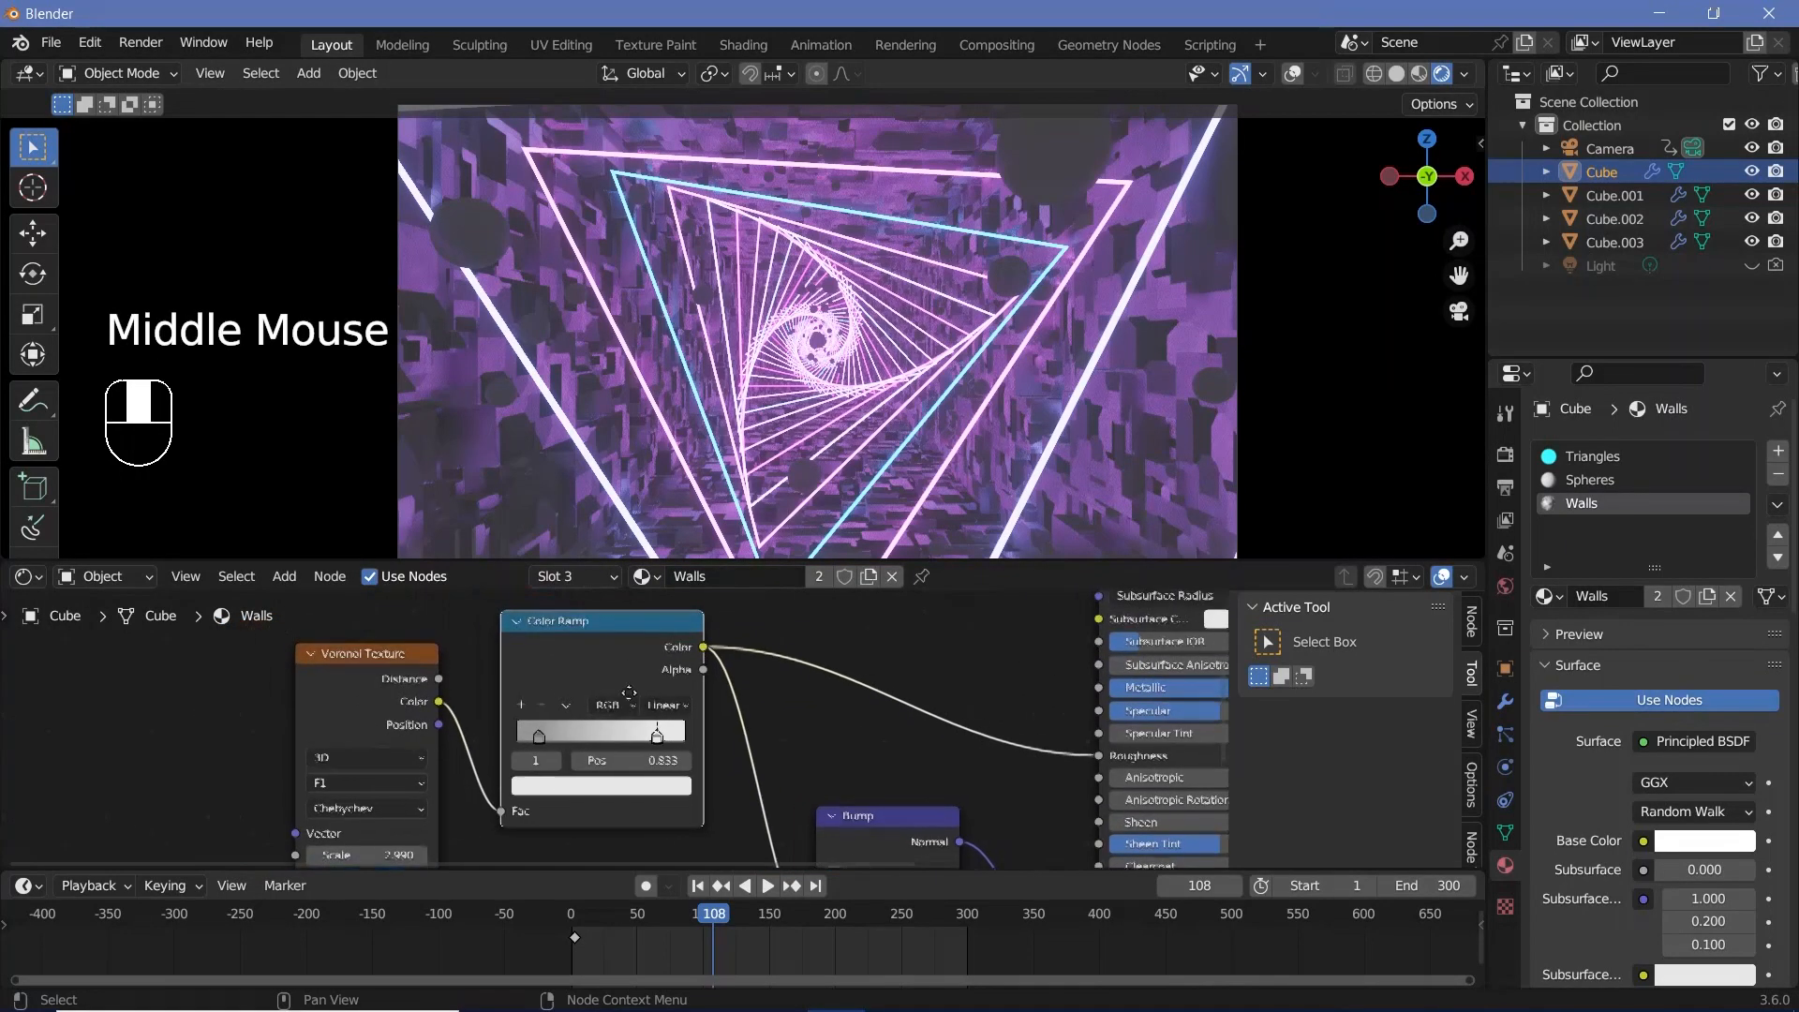
drag(589, 671, 607, 611)
middle_drag(460, 718, 365, 667)
drag(372, 671, 748, 751)
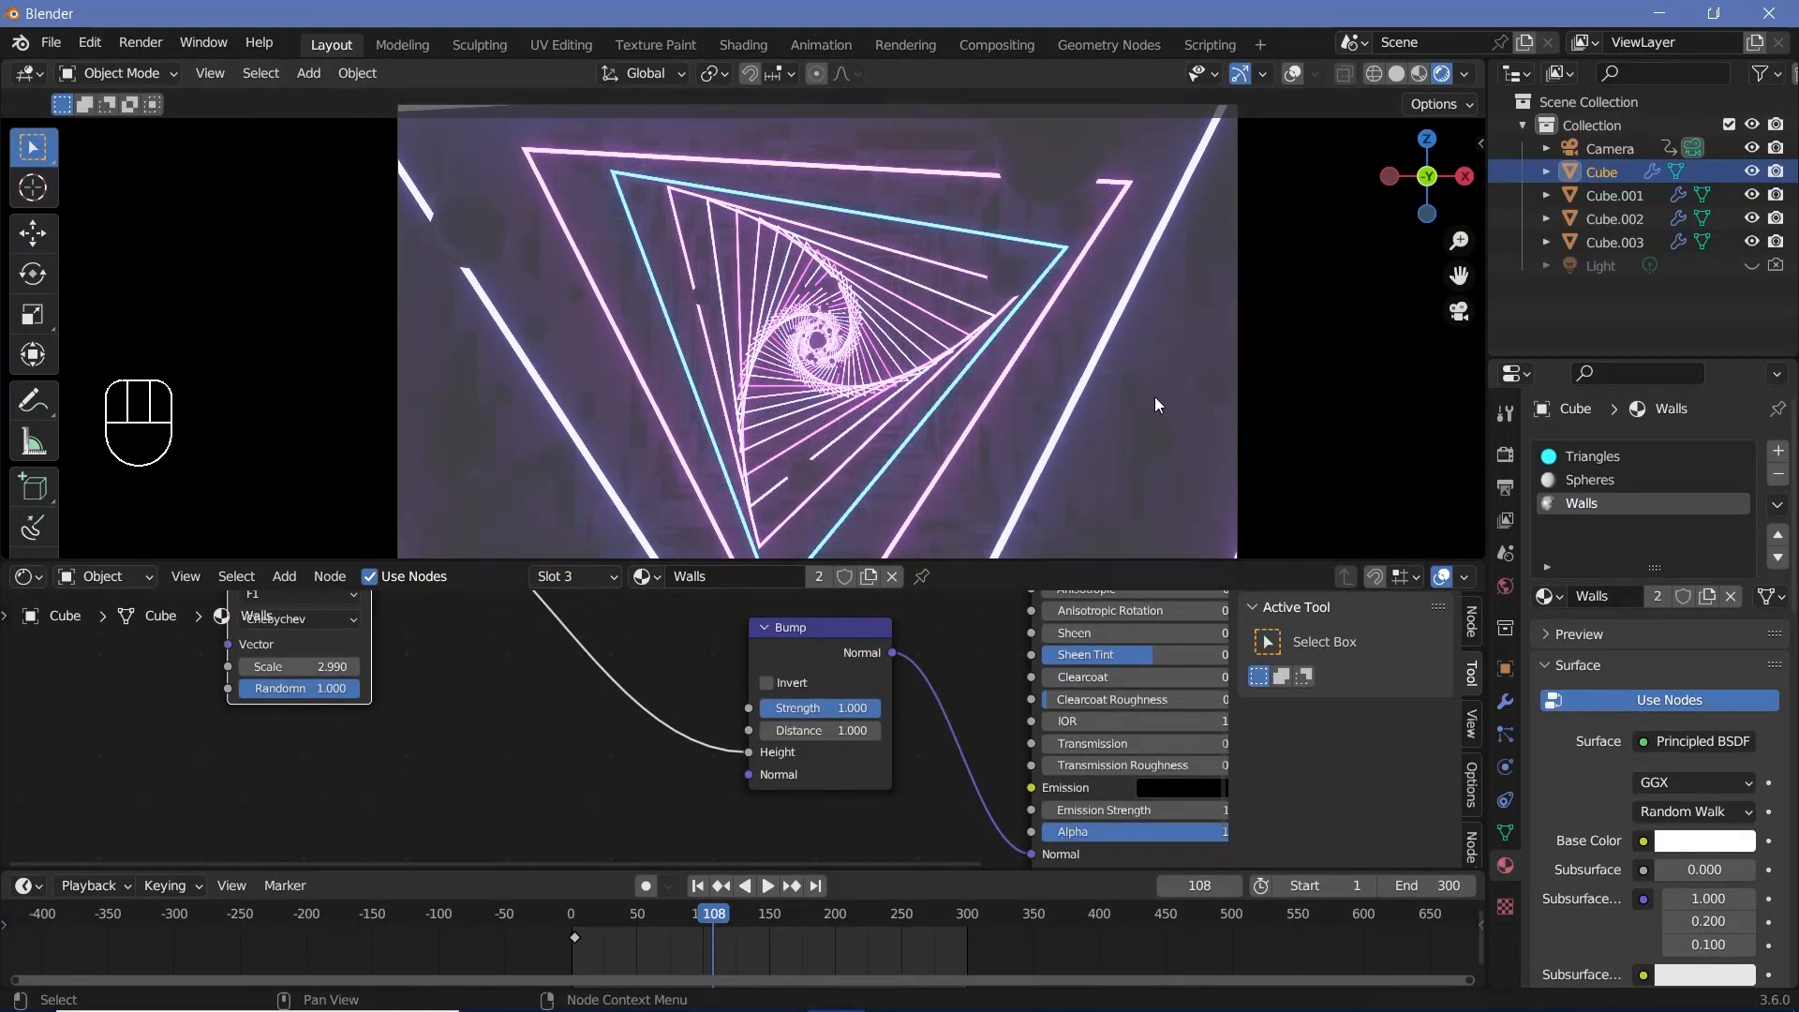
Set the Bump node's strength to 0.450.
shift+click(832, 708)
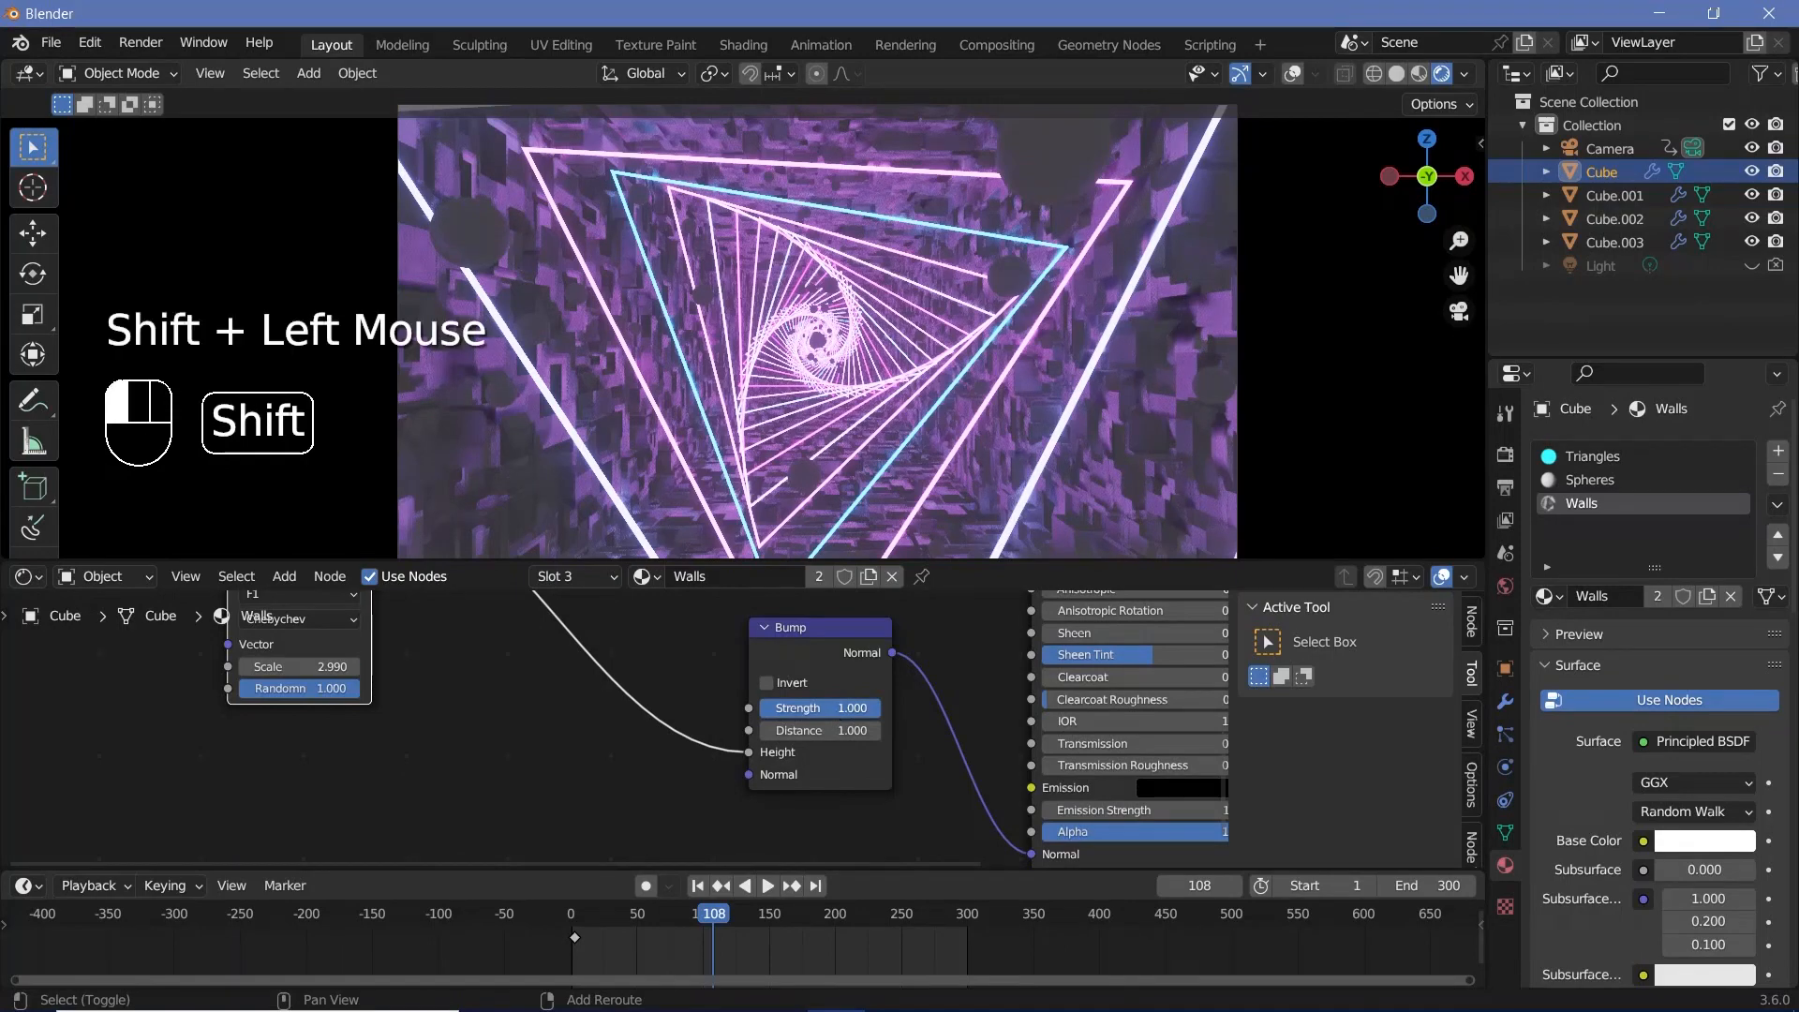
shift+drag(832, 709, 765, 730)
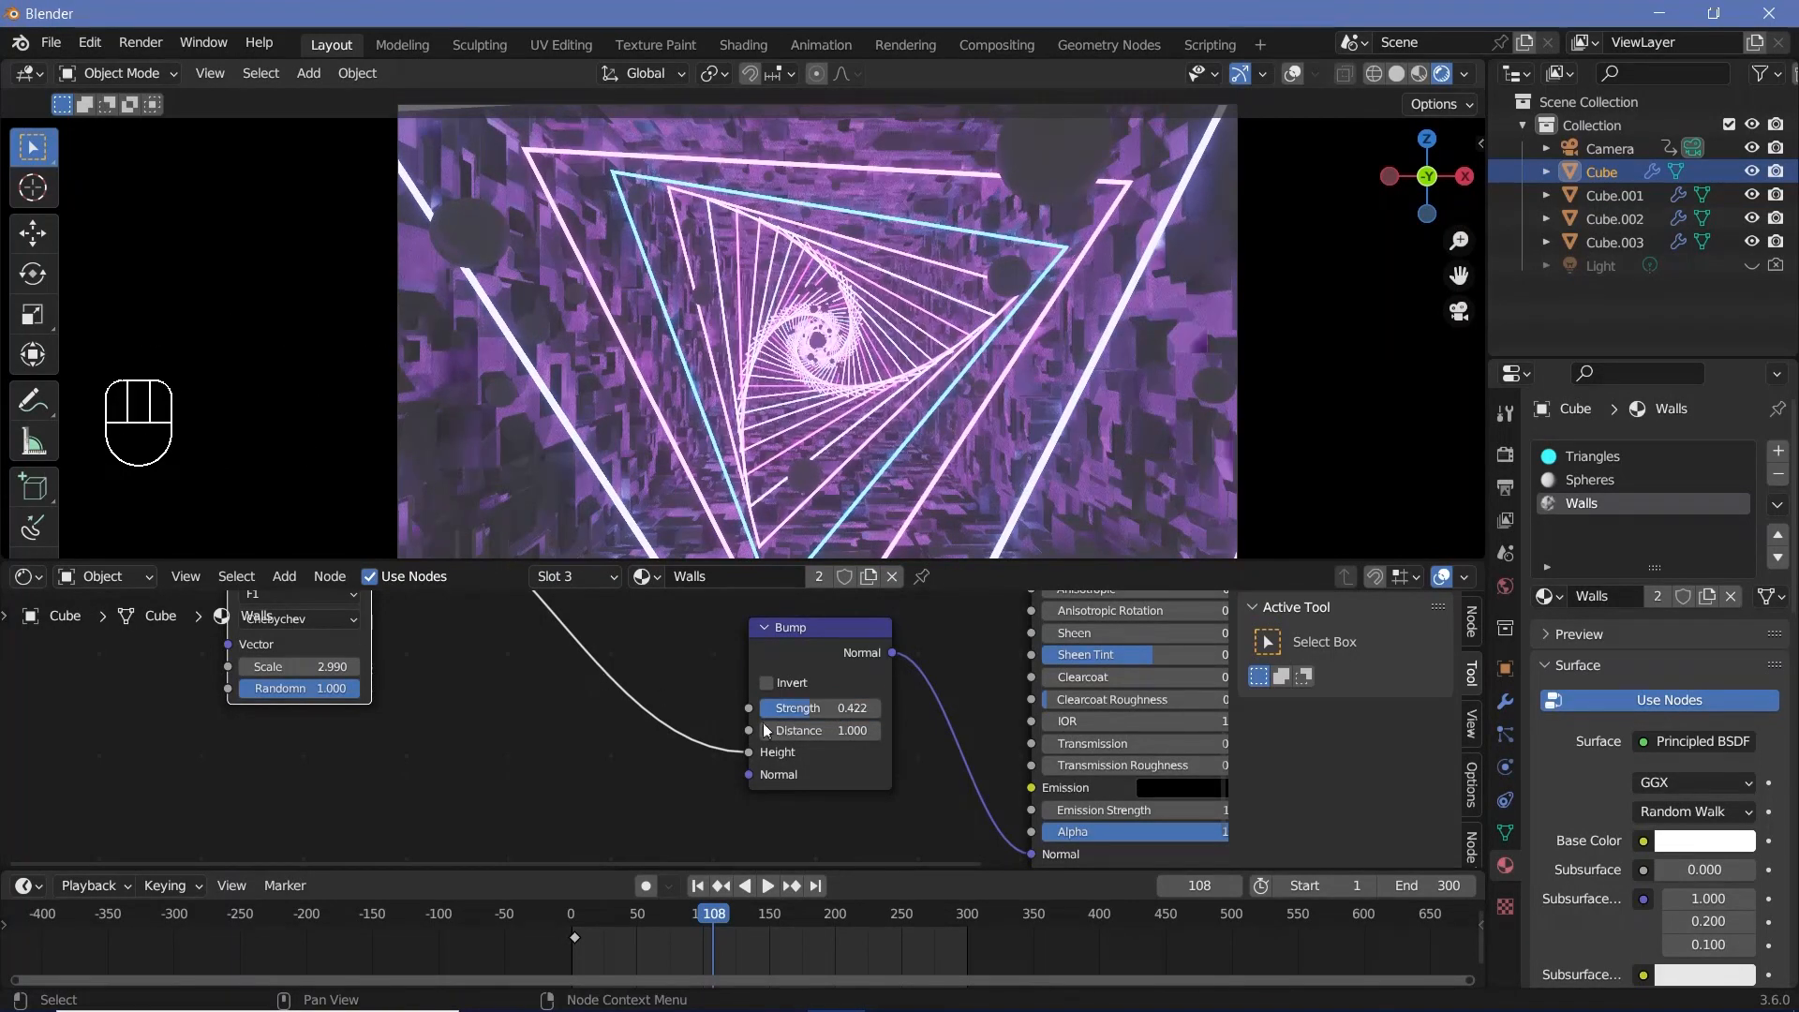
click(844, 706)
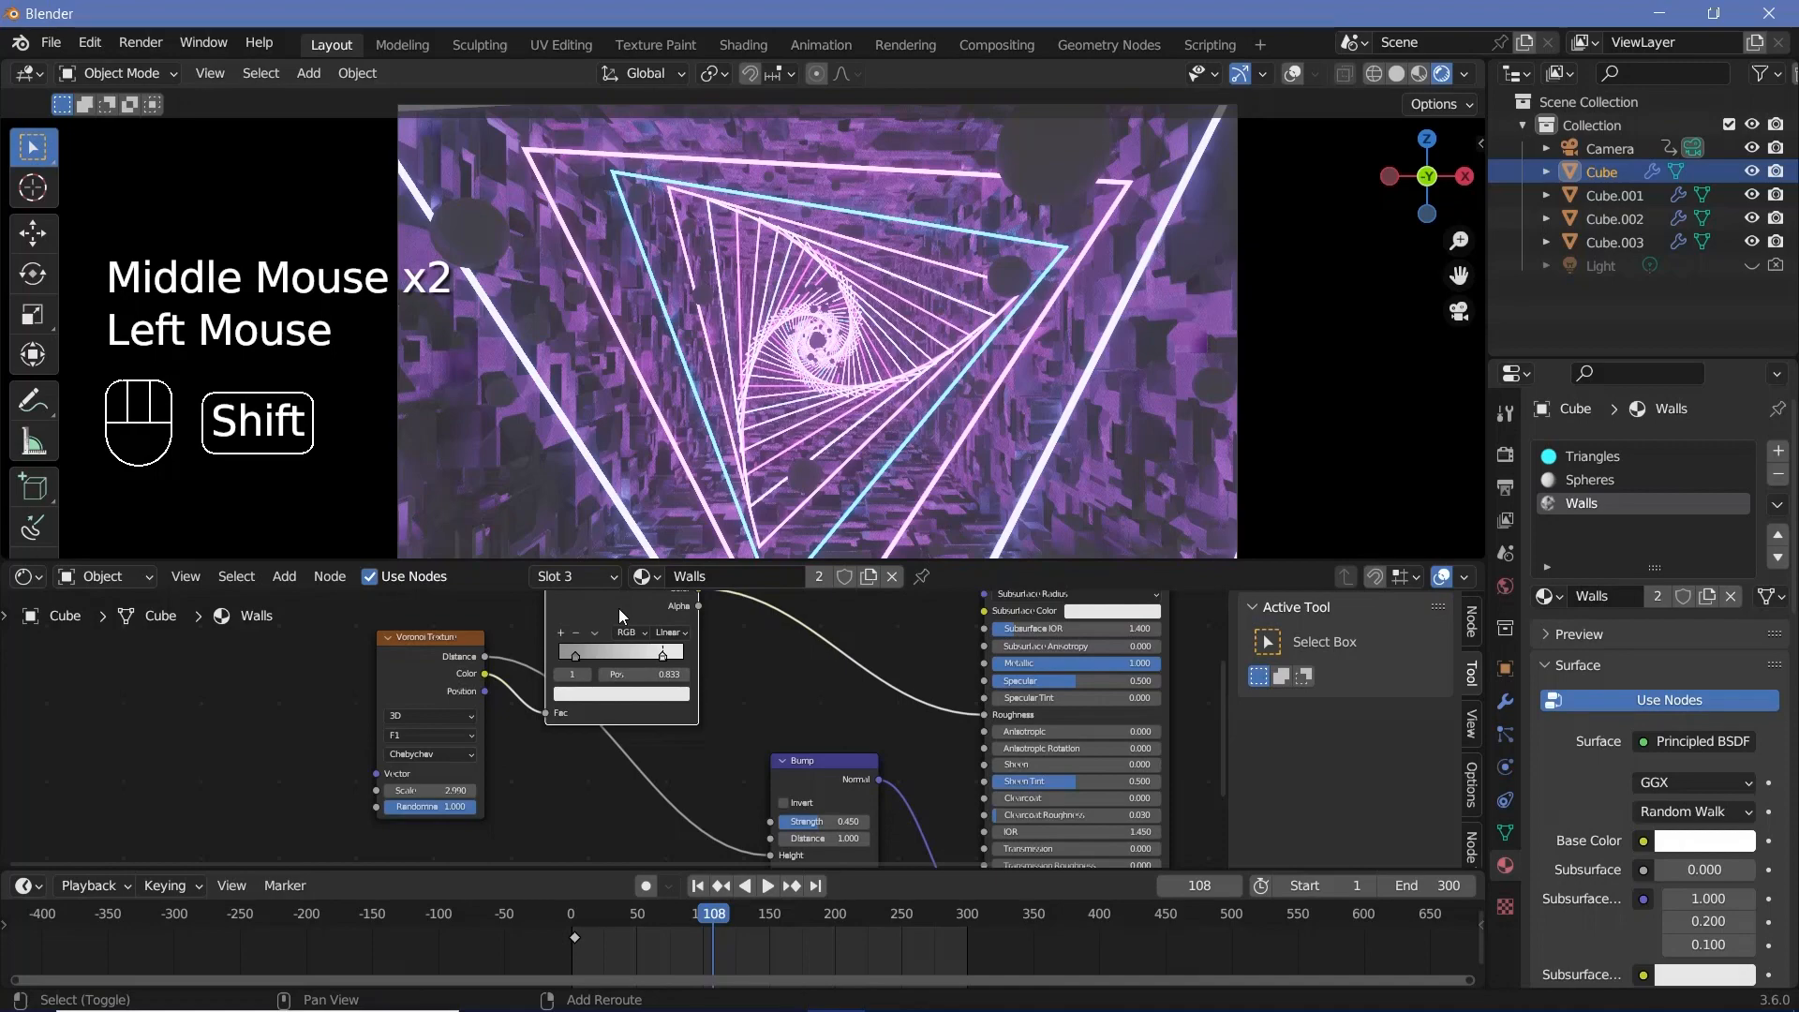
Duplicate the Color Ramp into the link feeding the Bump Height, set its black stop to position 0.316 and preview the animation.
key(shift+d)
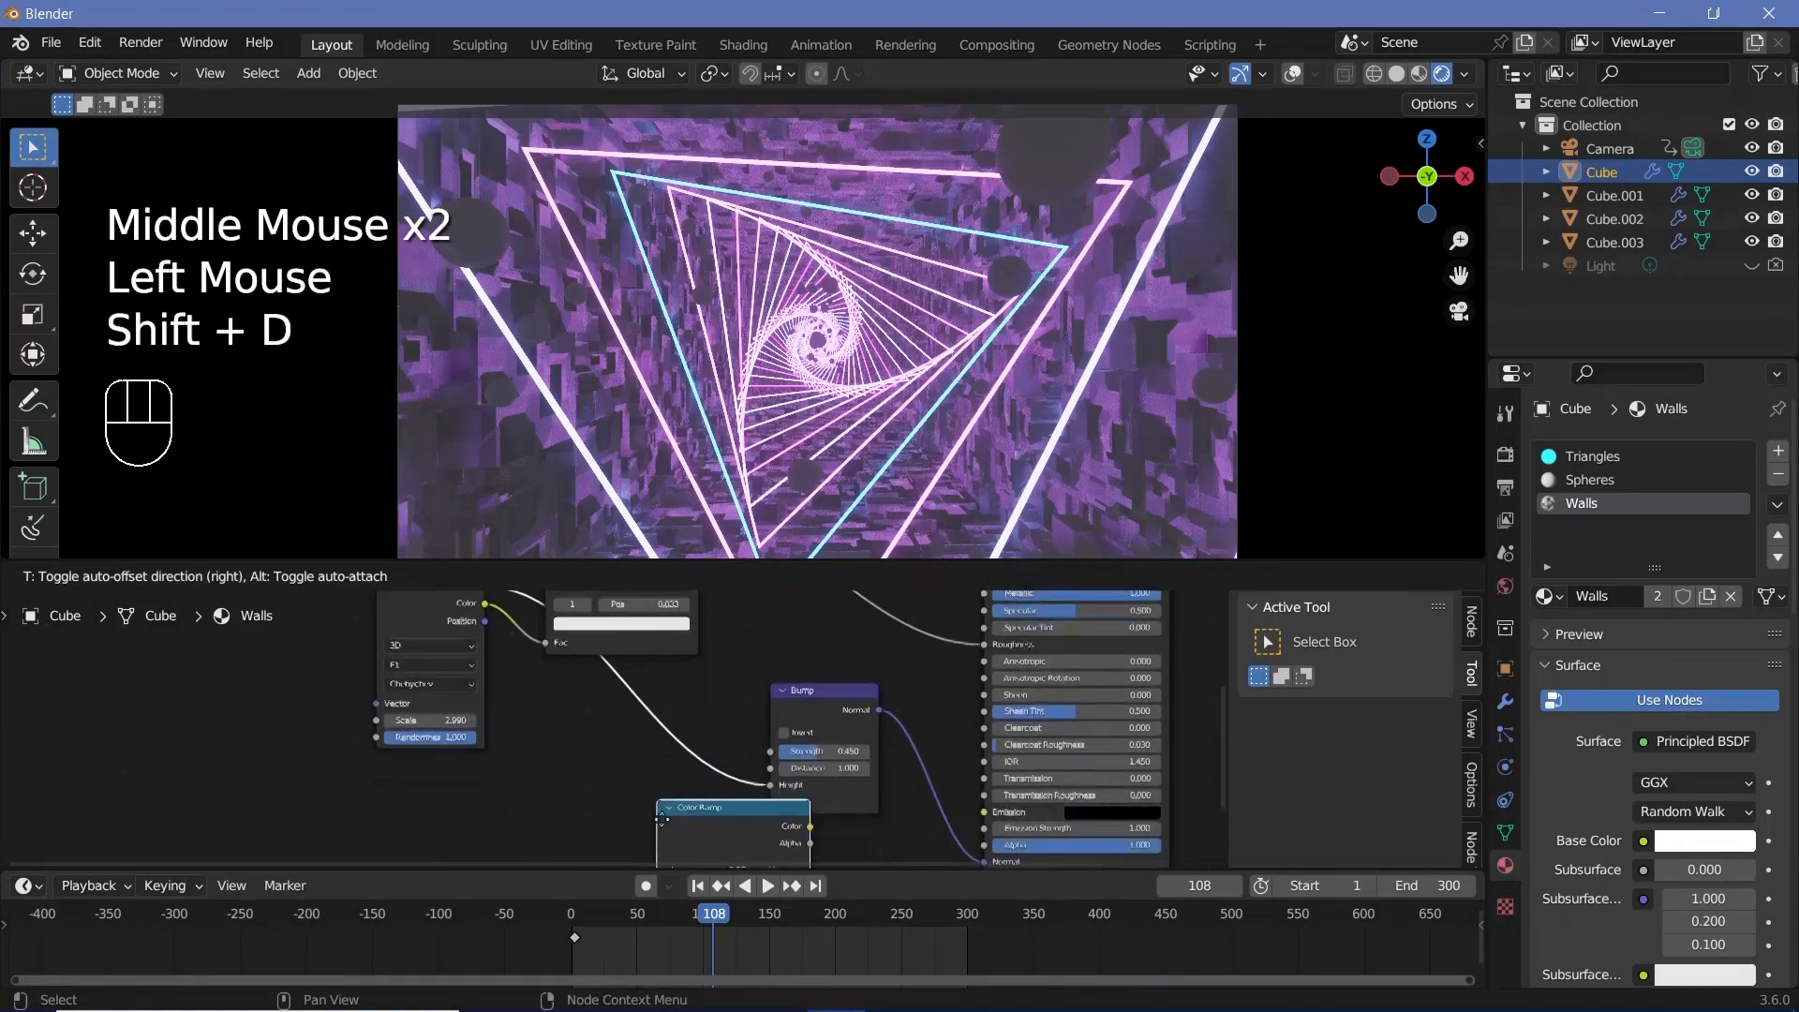
click(646, 703)
ctrl+middle_drag(647, 702, 824, 454)
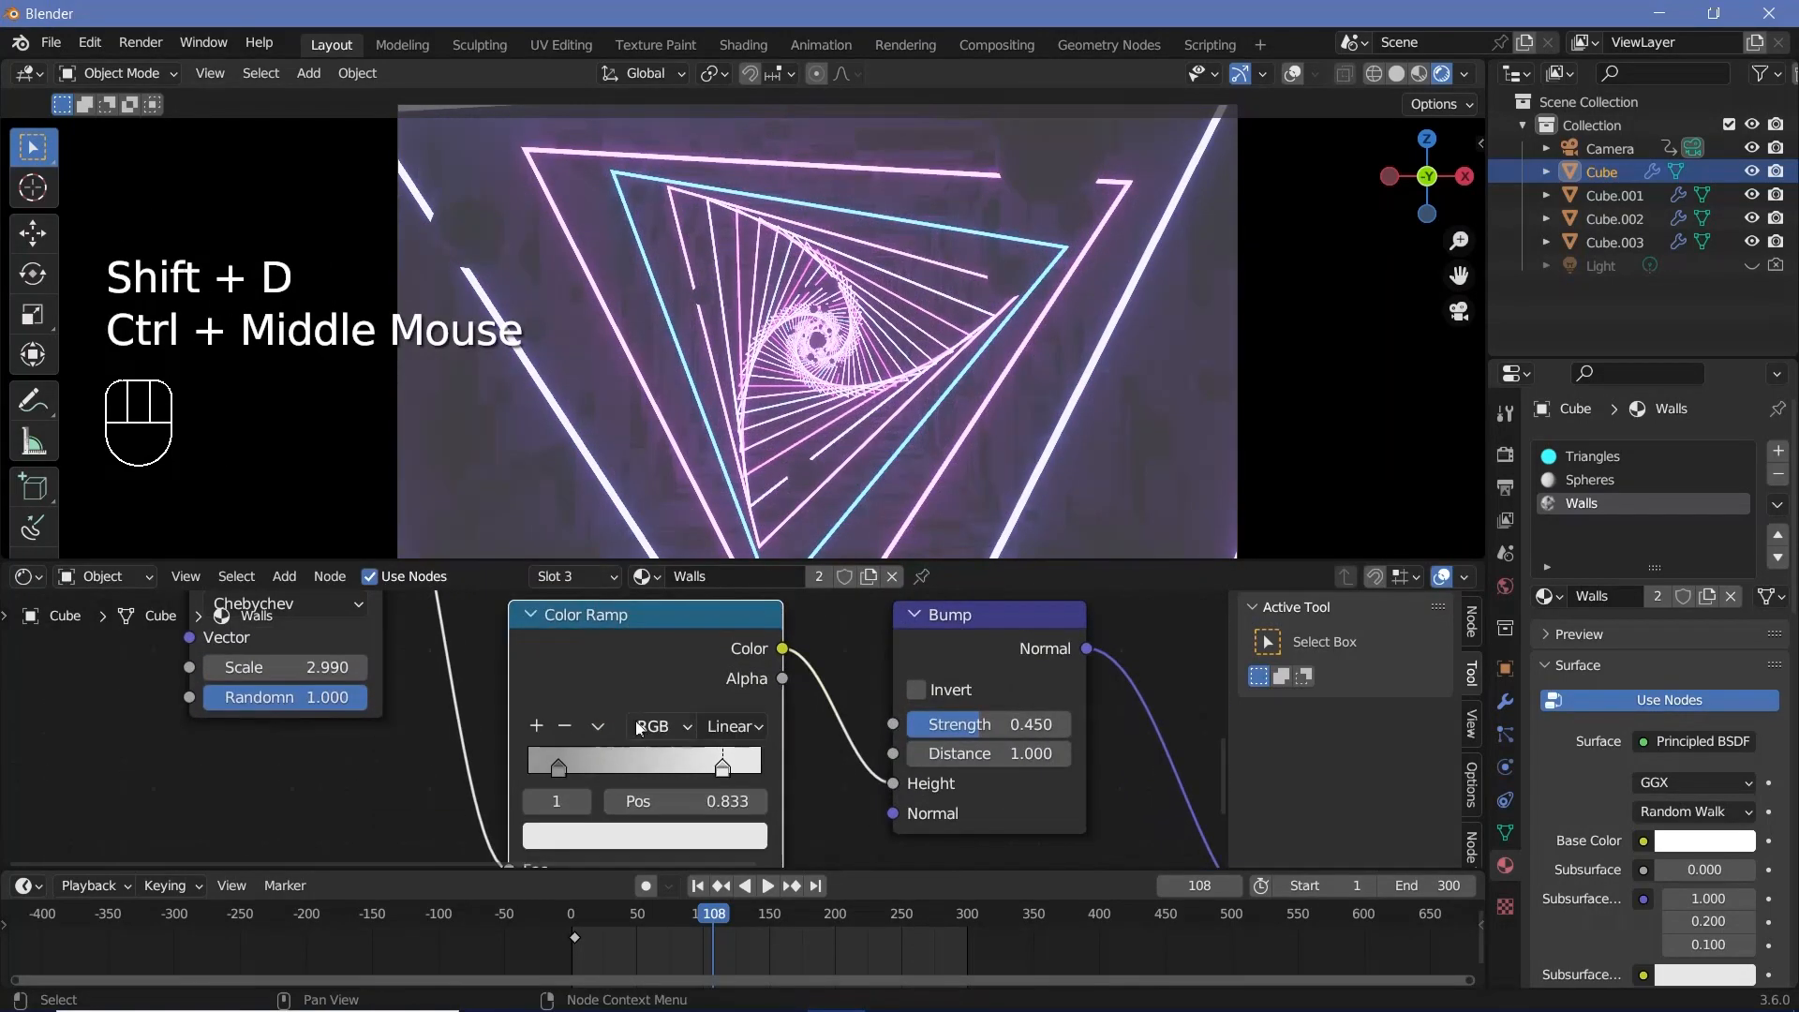
key(space)
key(space)
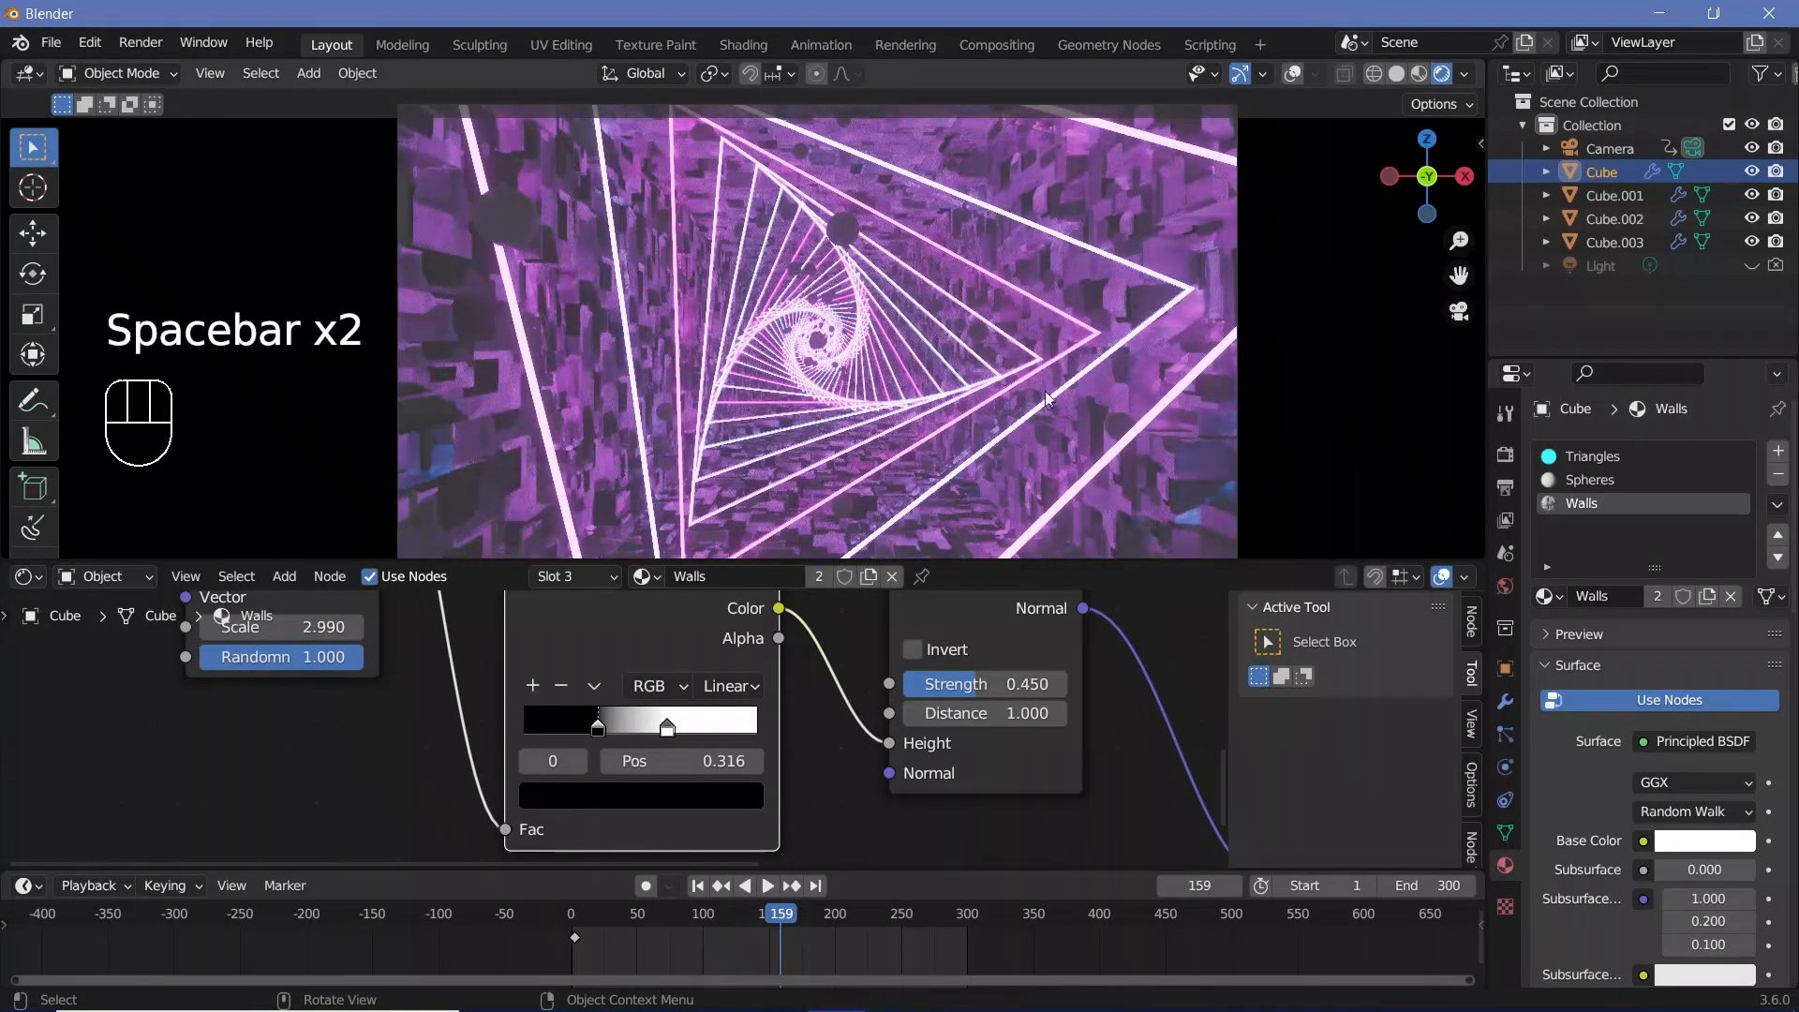
key(space)
middle_drag(993, 654, 886, 681)
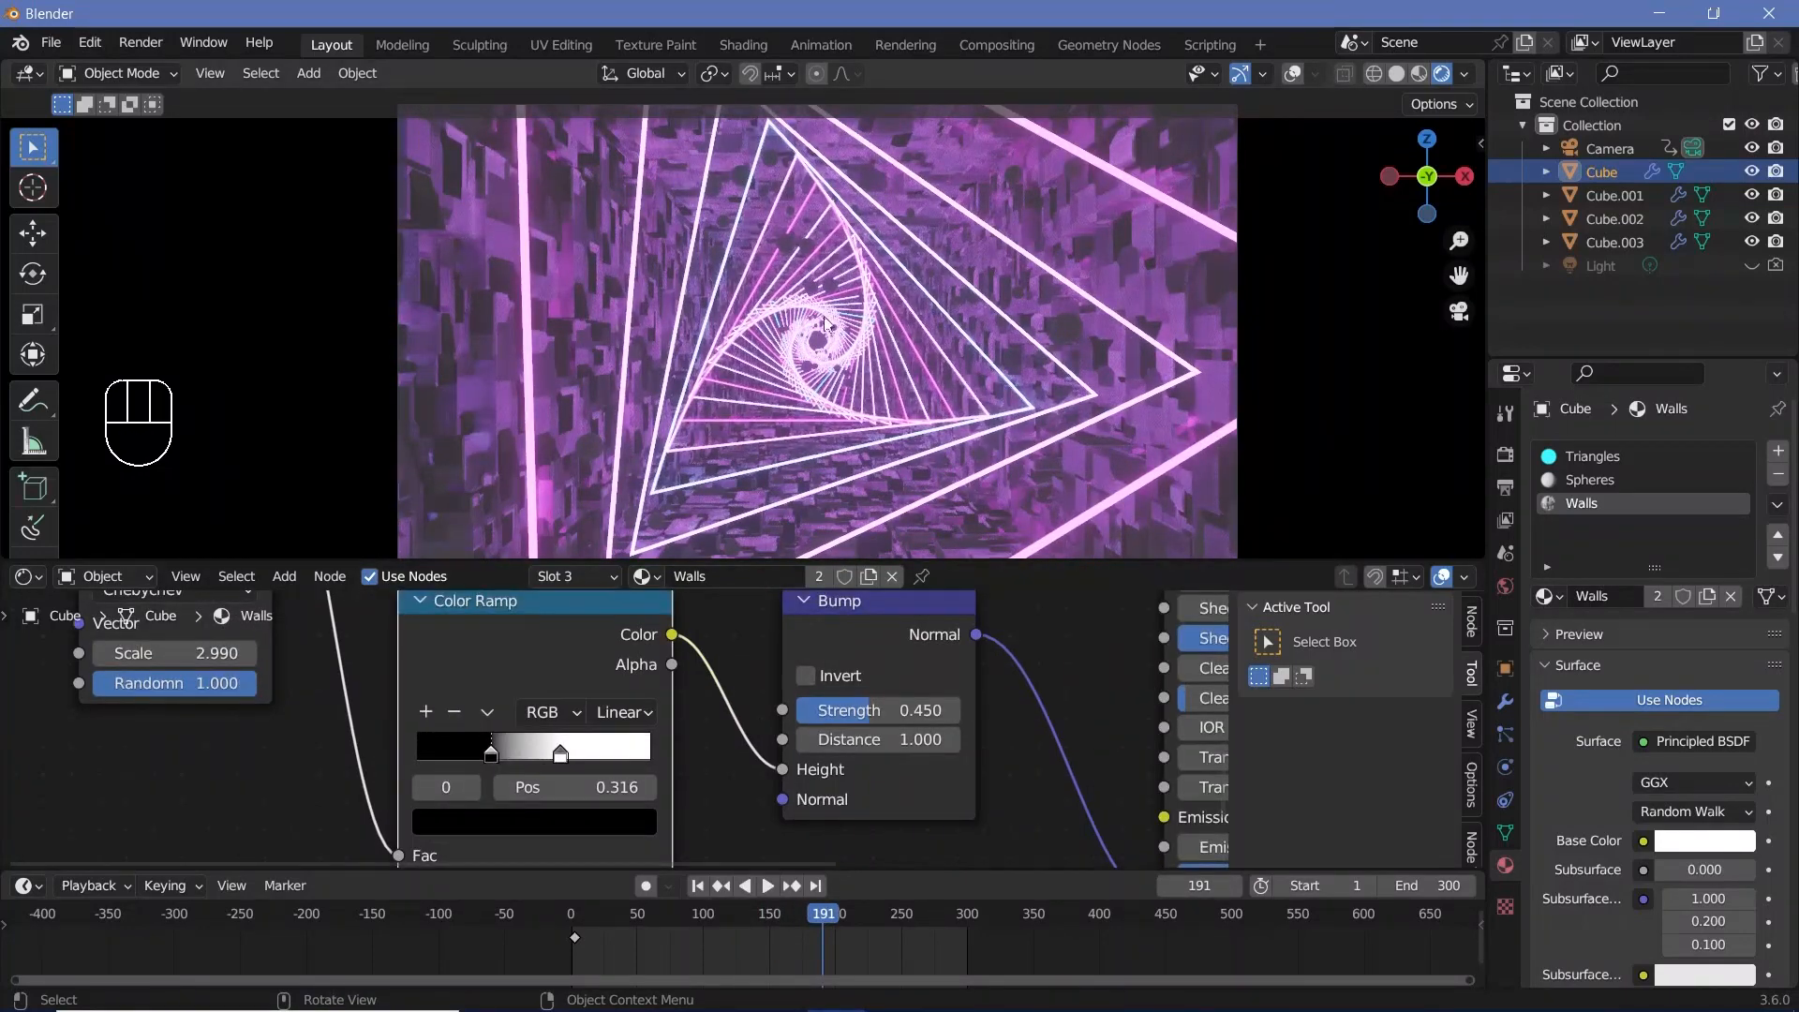
Open the Spheres material's nodes and delete its Principled BSDF.
click(1613, 480)
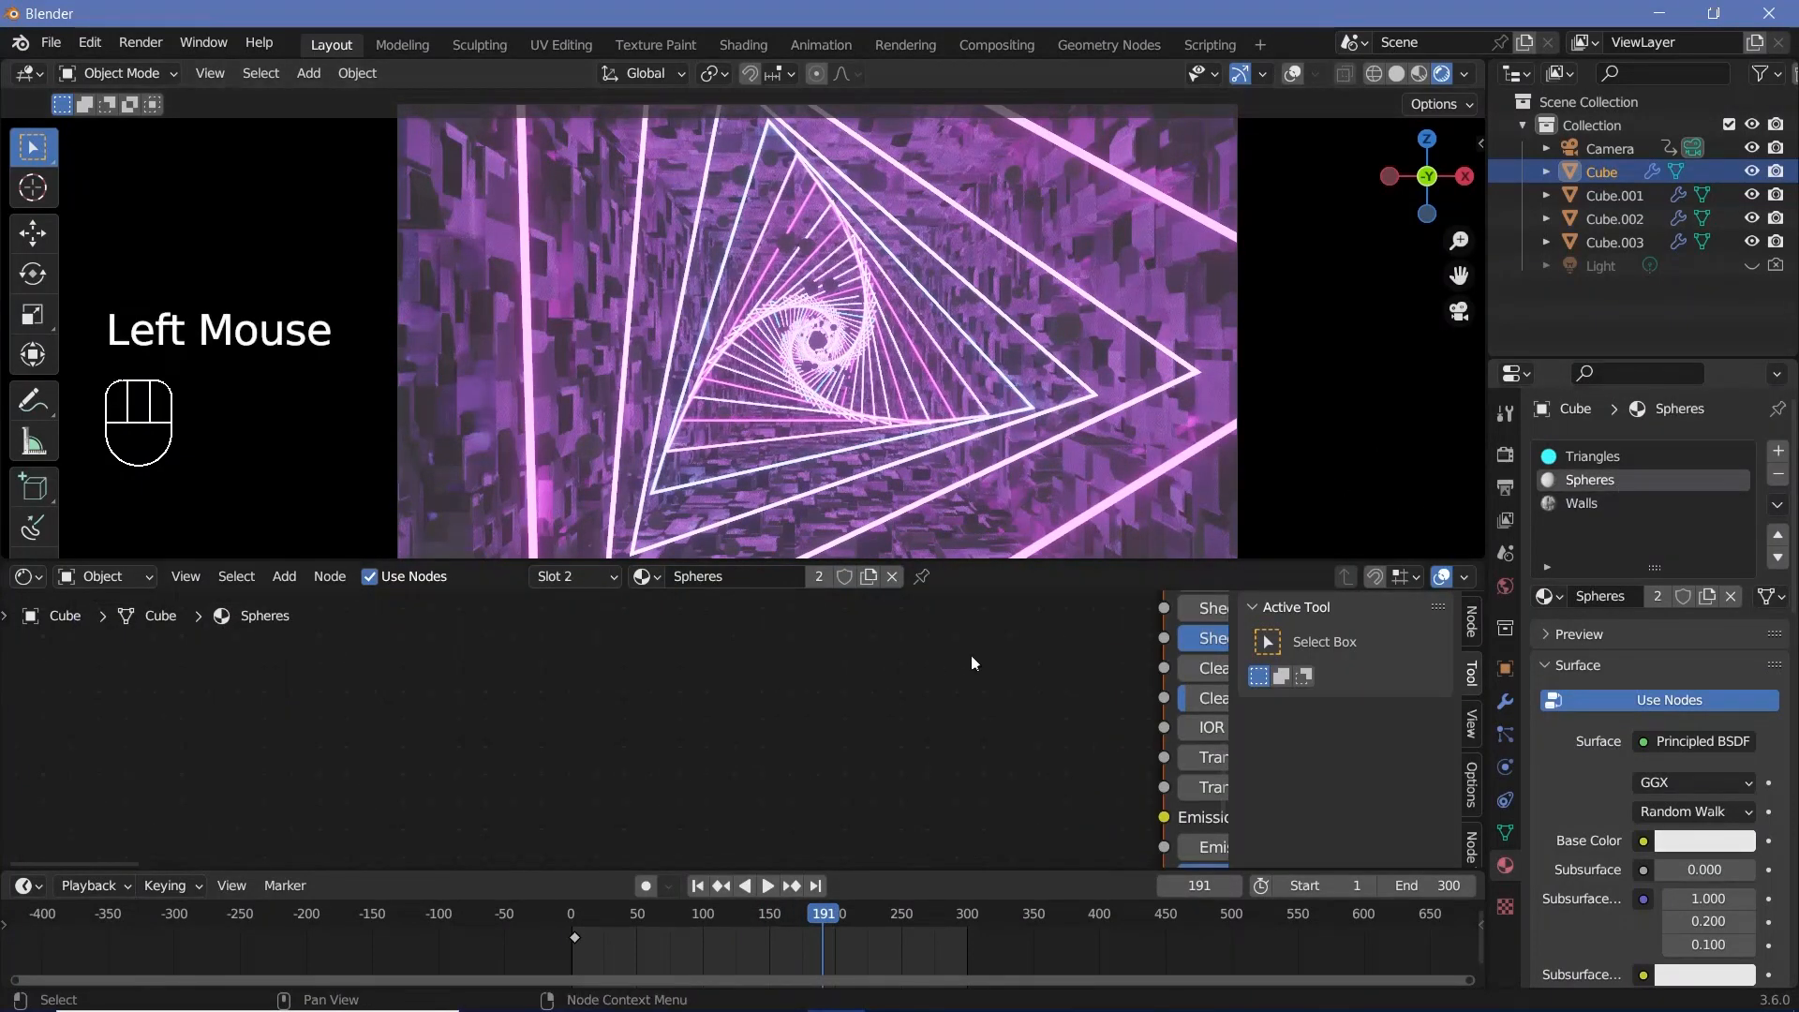
middle_drag(1042, 659, 367, 650)
click(546, 661)
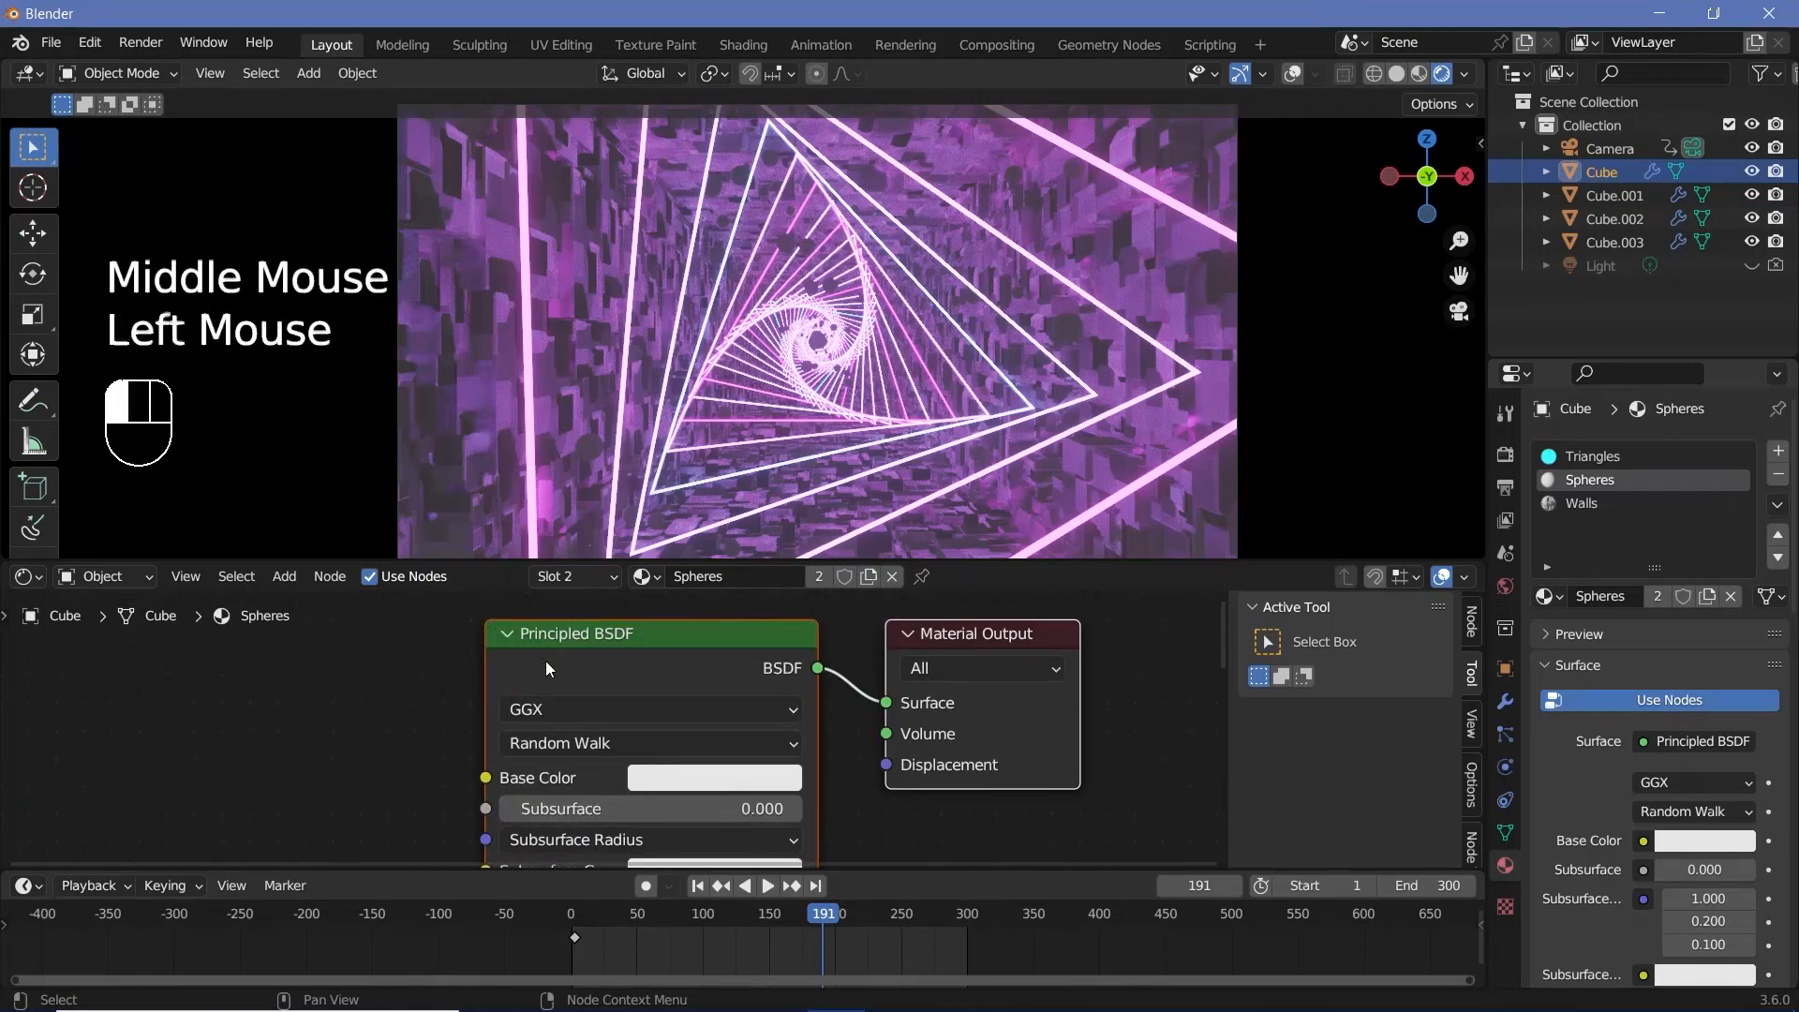
key(x)
Add a Glass BSDF and connect its BSDF output to the Material Output's Surface.
key(shift+a)
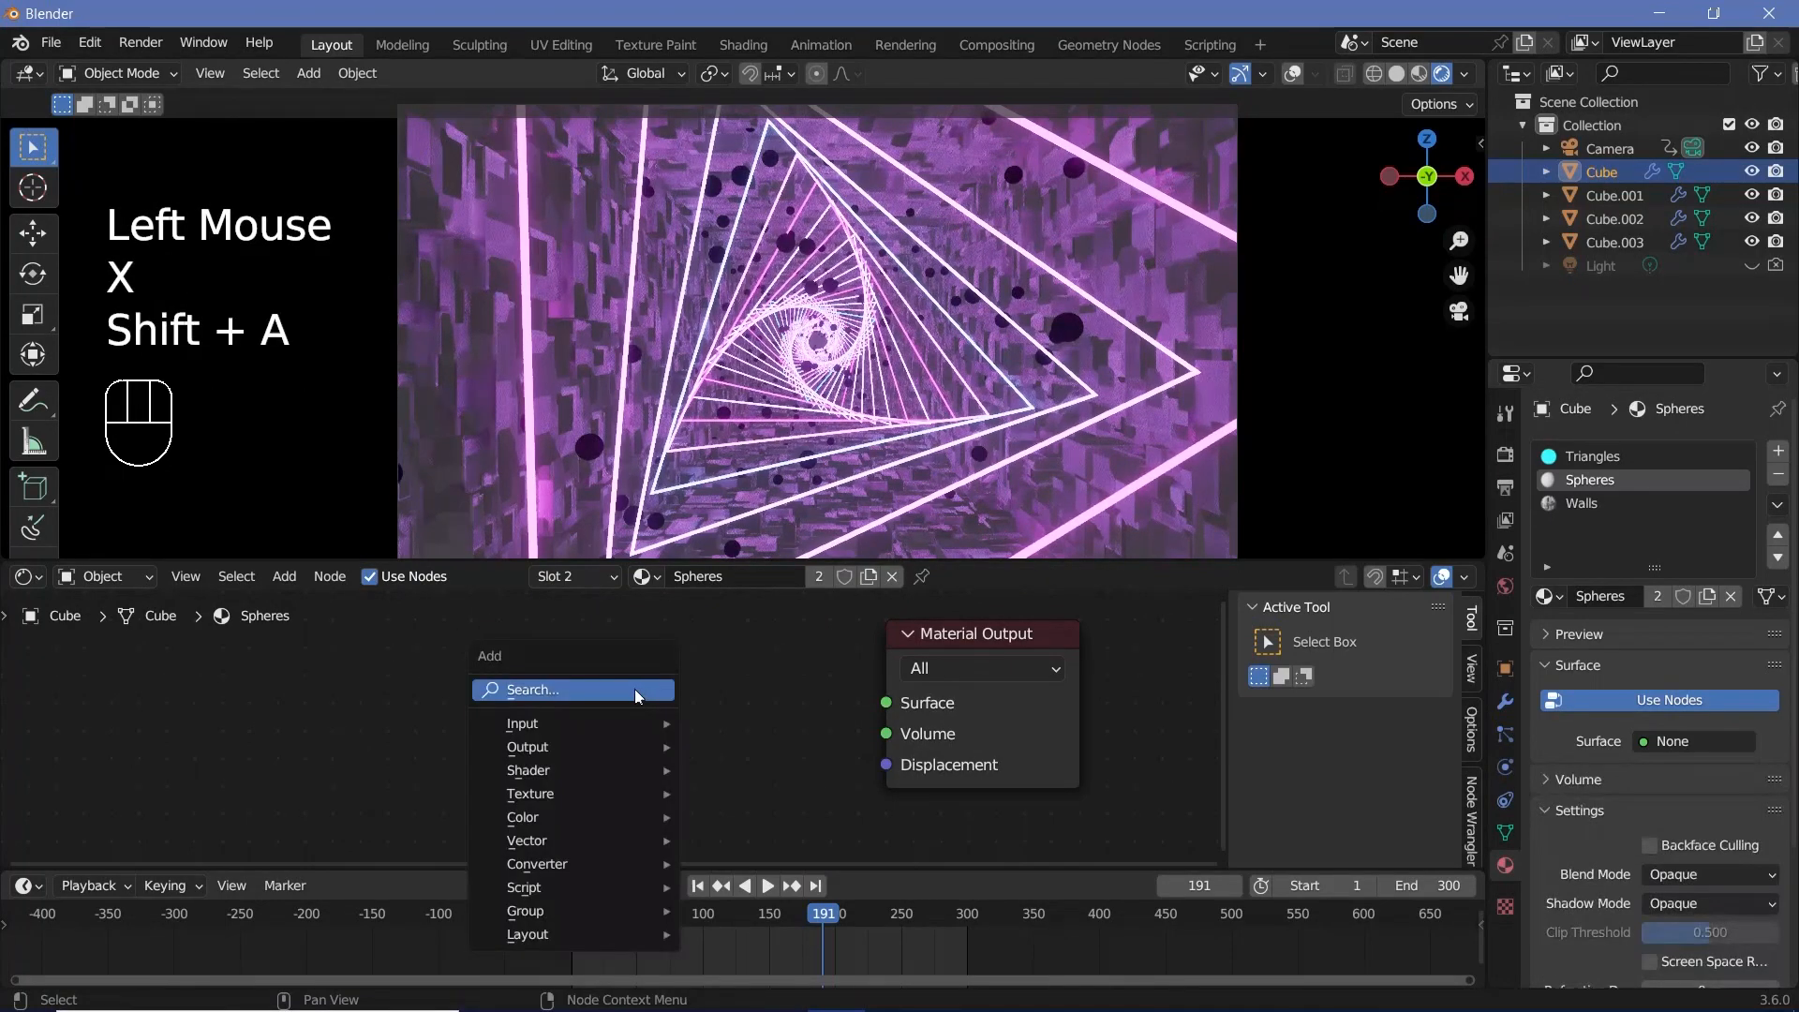
mouse_move(636, 690)
text(la)
key(BackSpace)
text(s)
key(Return)
click(783, 715)
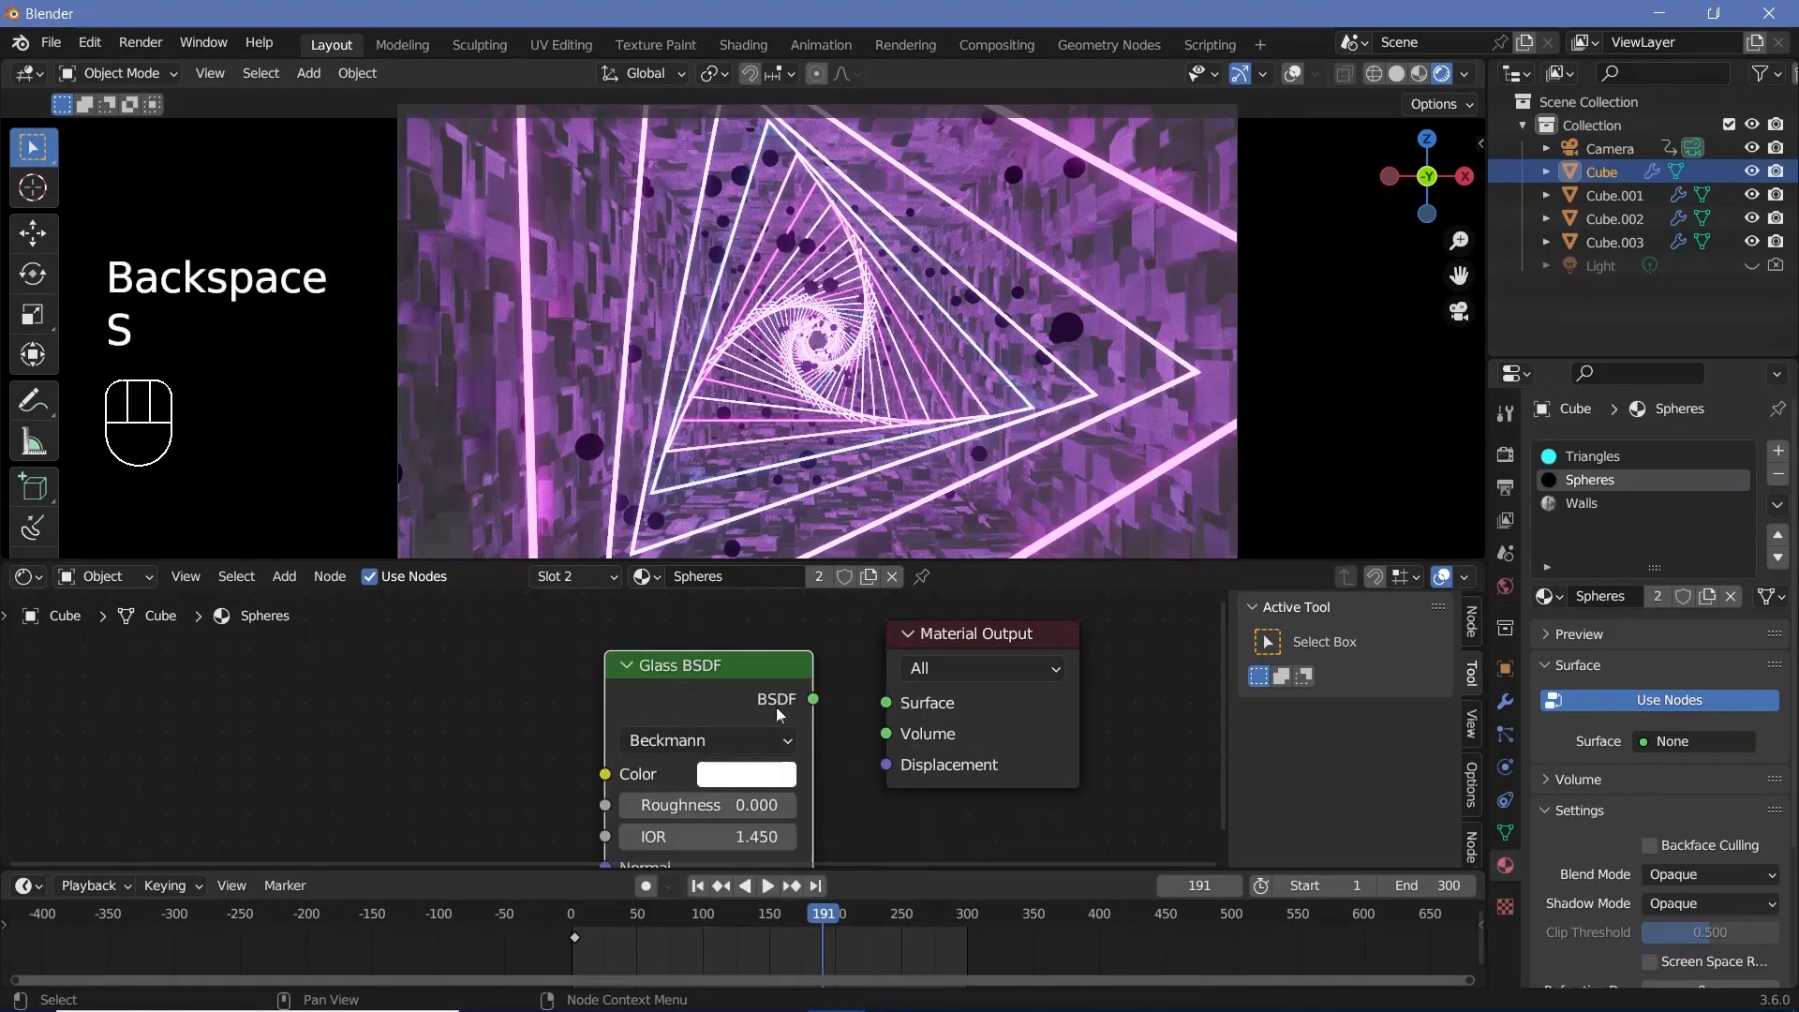
drag(813, 699, 886, 702)
middle_drag(812, 741, 843, 696)
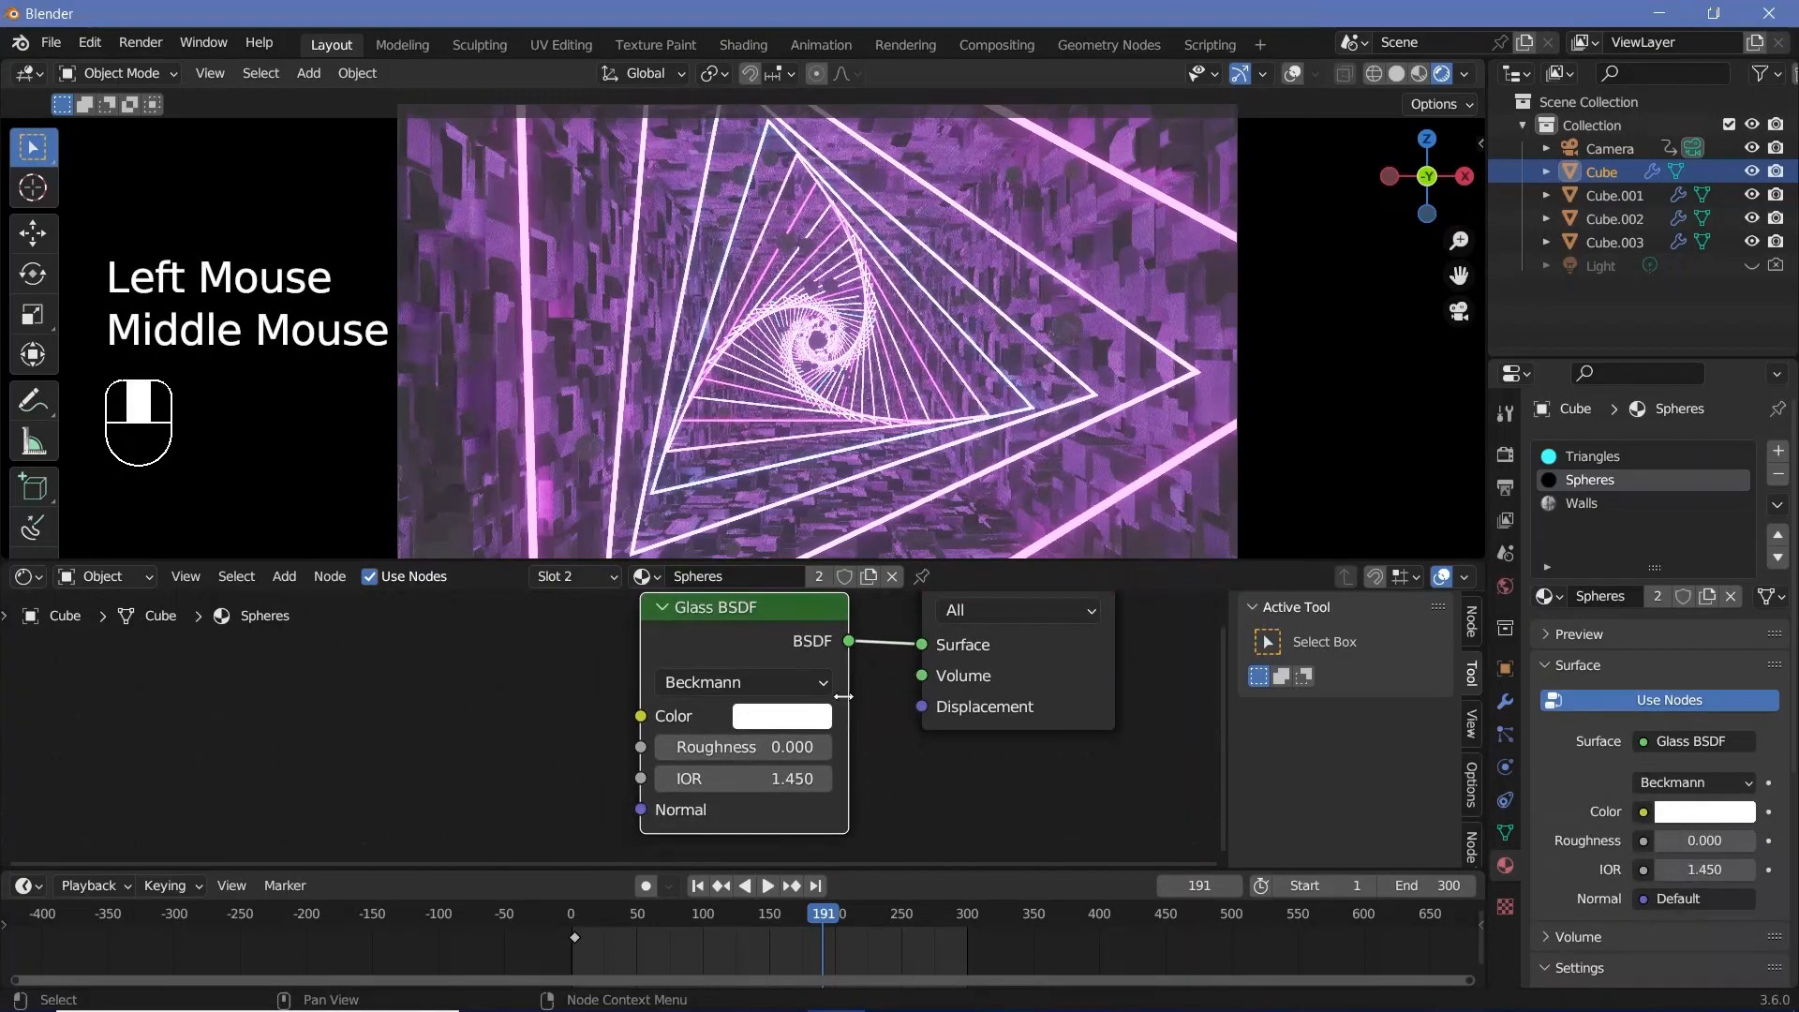
Set the Glass BSDF roughness to 0.2.
click(774, 745)
text(0.2)
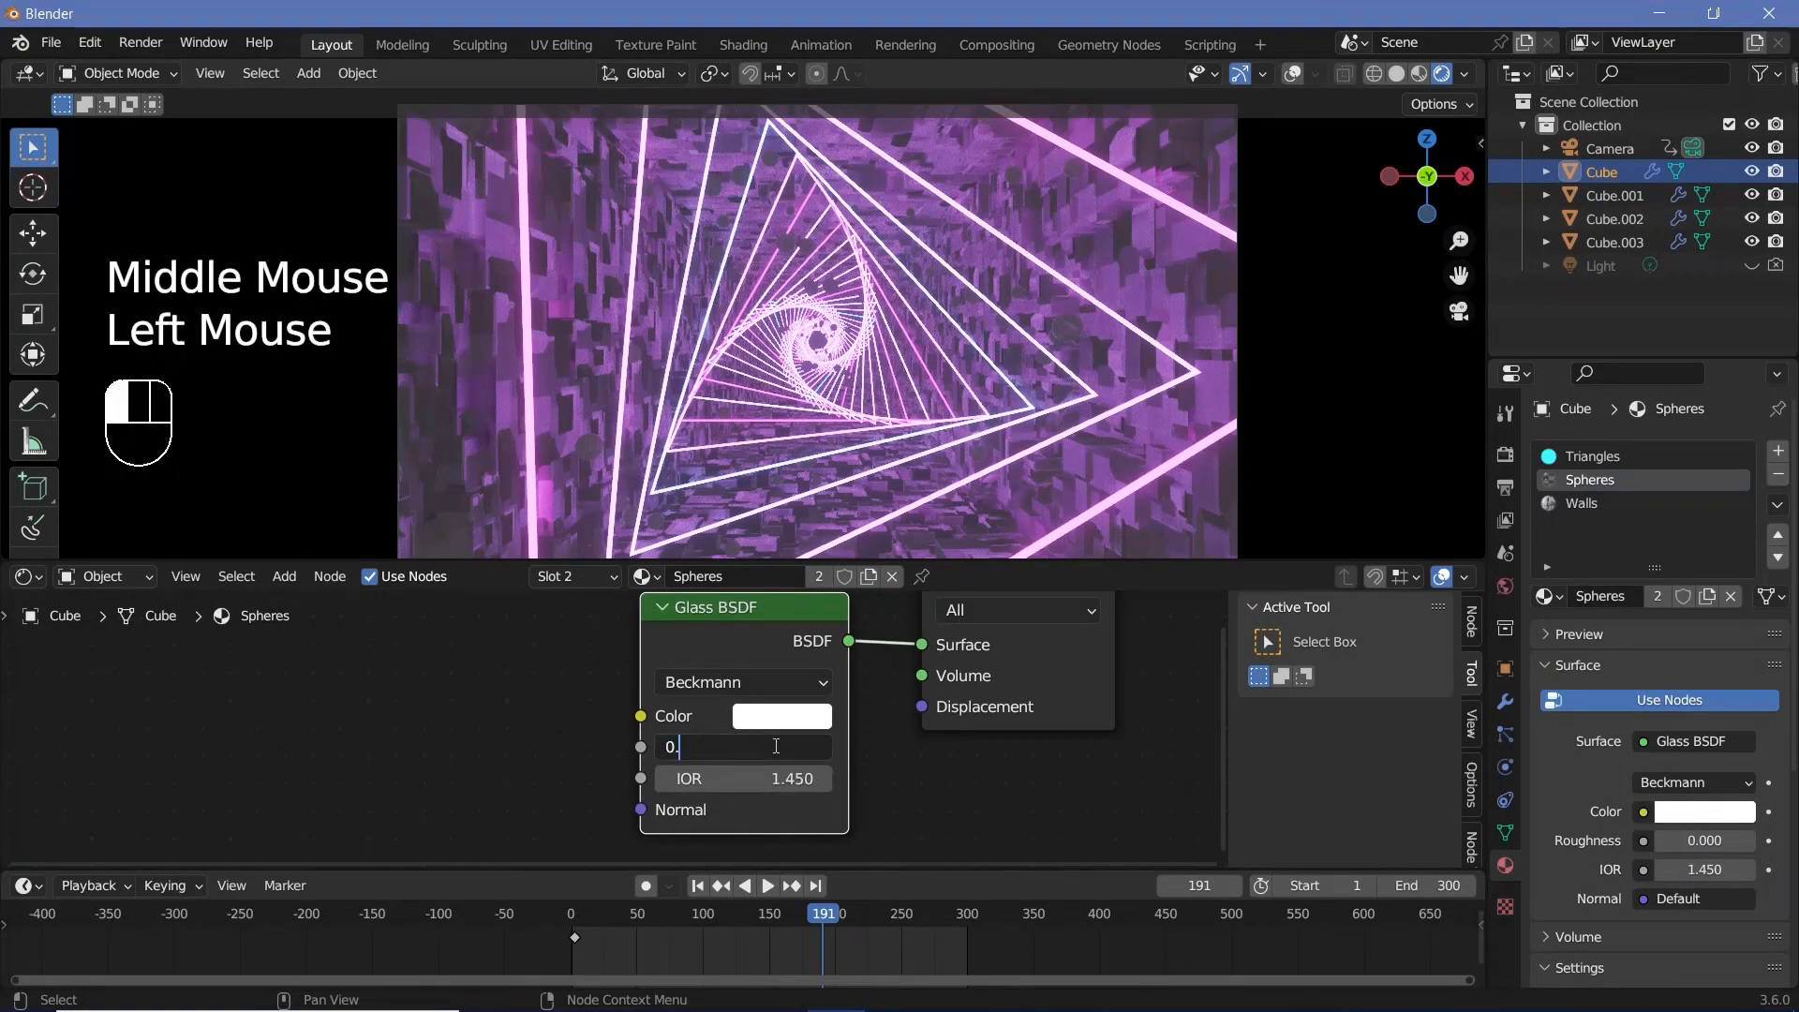
key(Return)
Set the Spheres material's Blend Mode to Alpha Hashed and Shadow Mode to None, and enable Screen Space Refraction.
drag(1793, 646, 1793, 855)
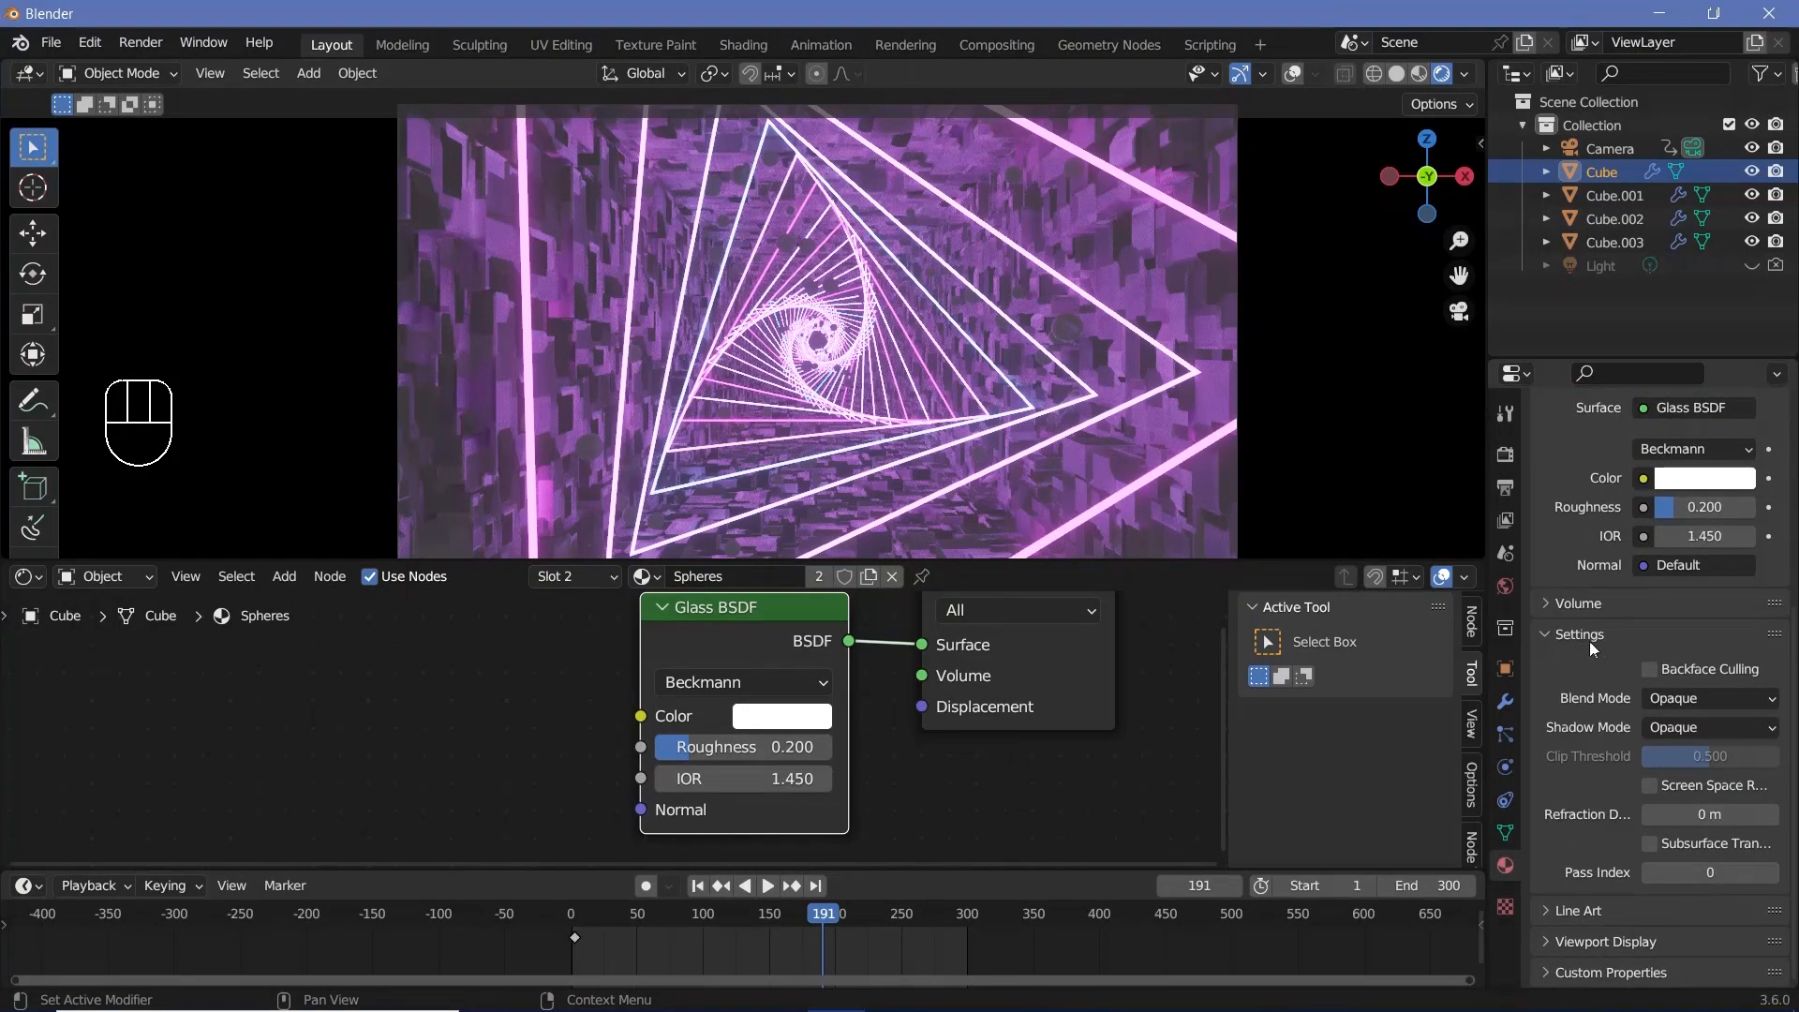
click(1656, 700)
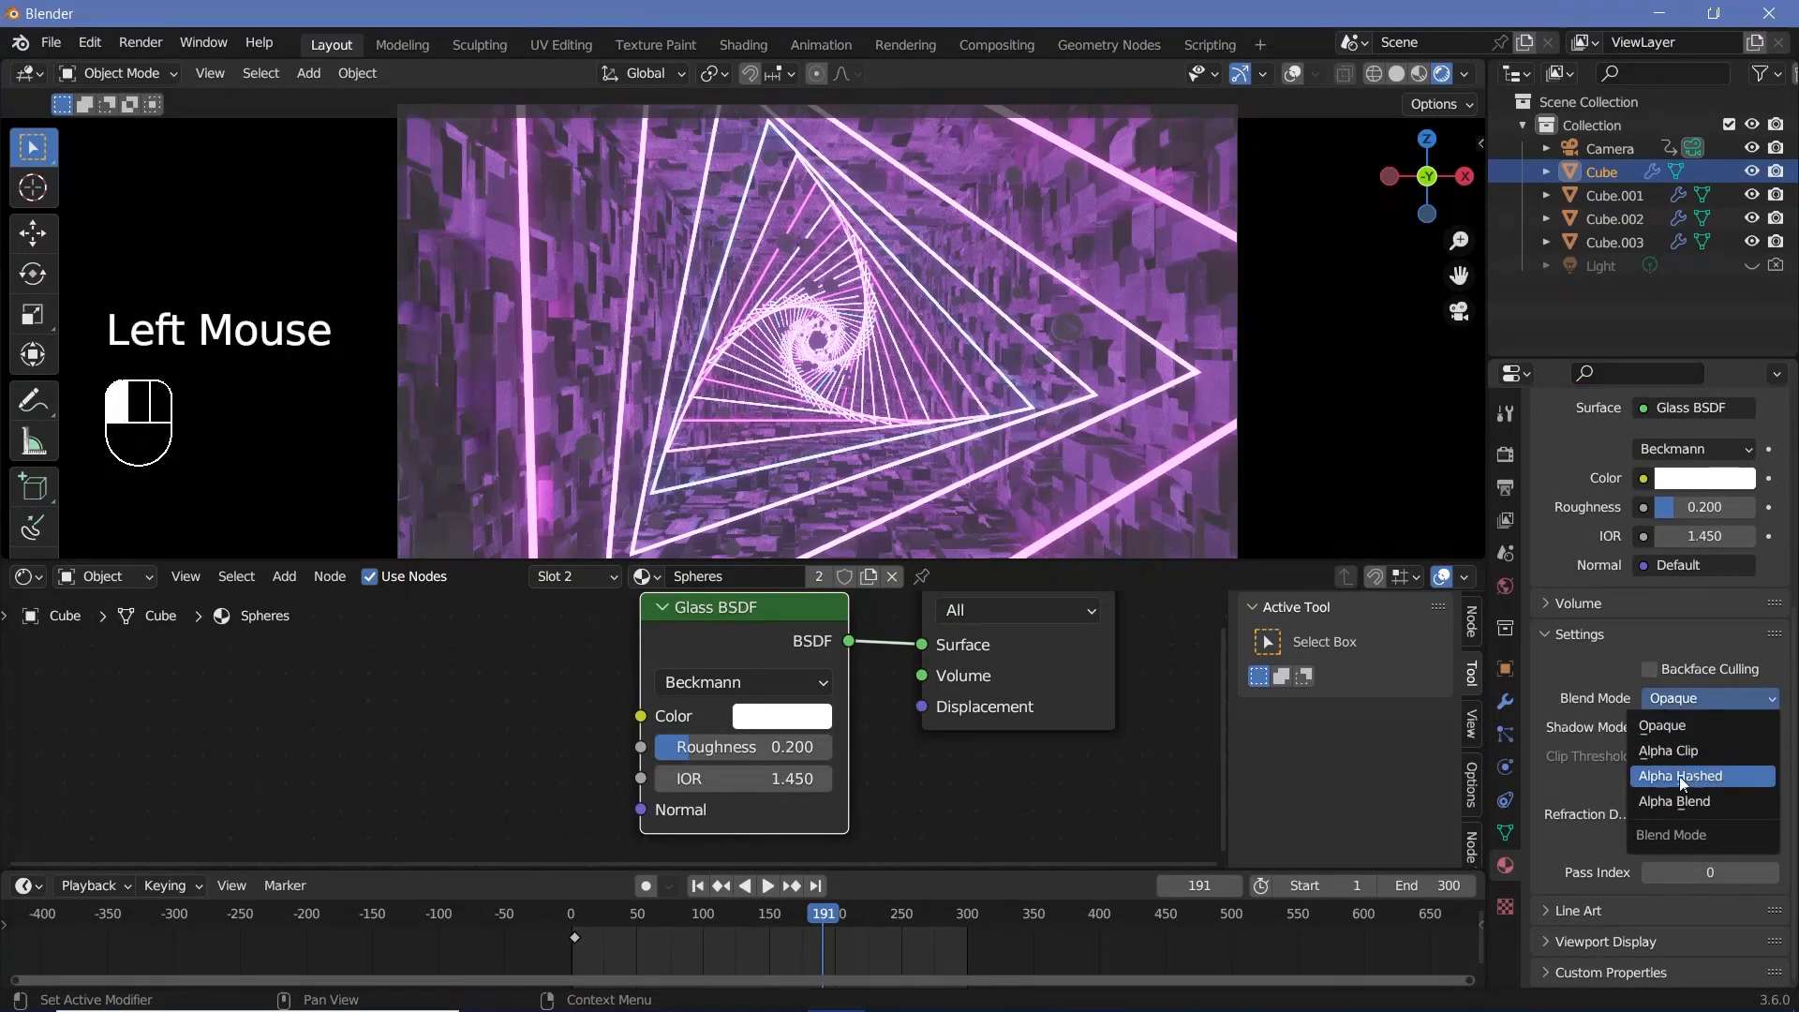
click(1679, 776)
click(1662, 729)
click(1667, 753)
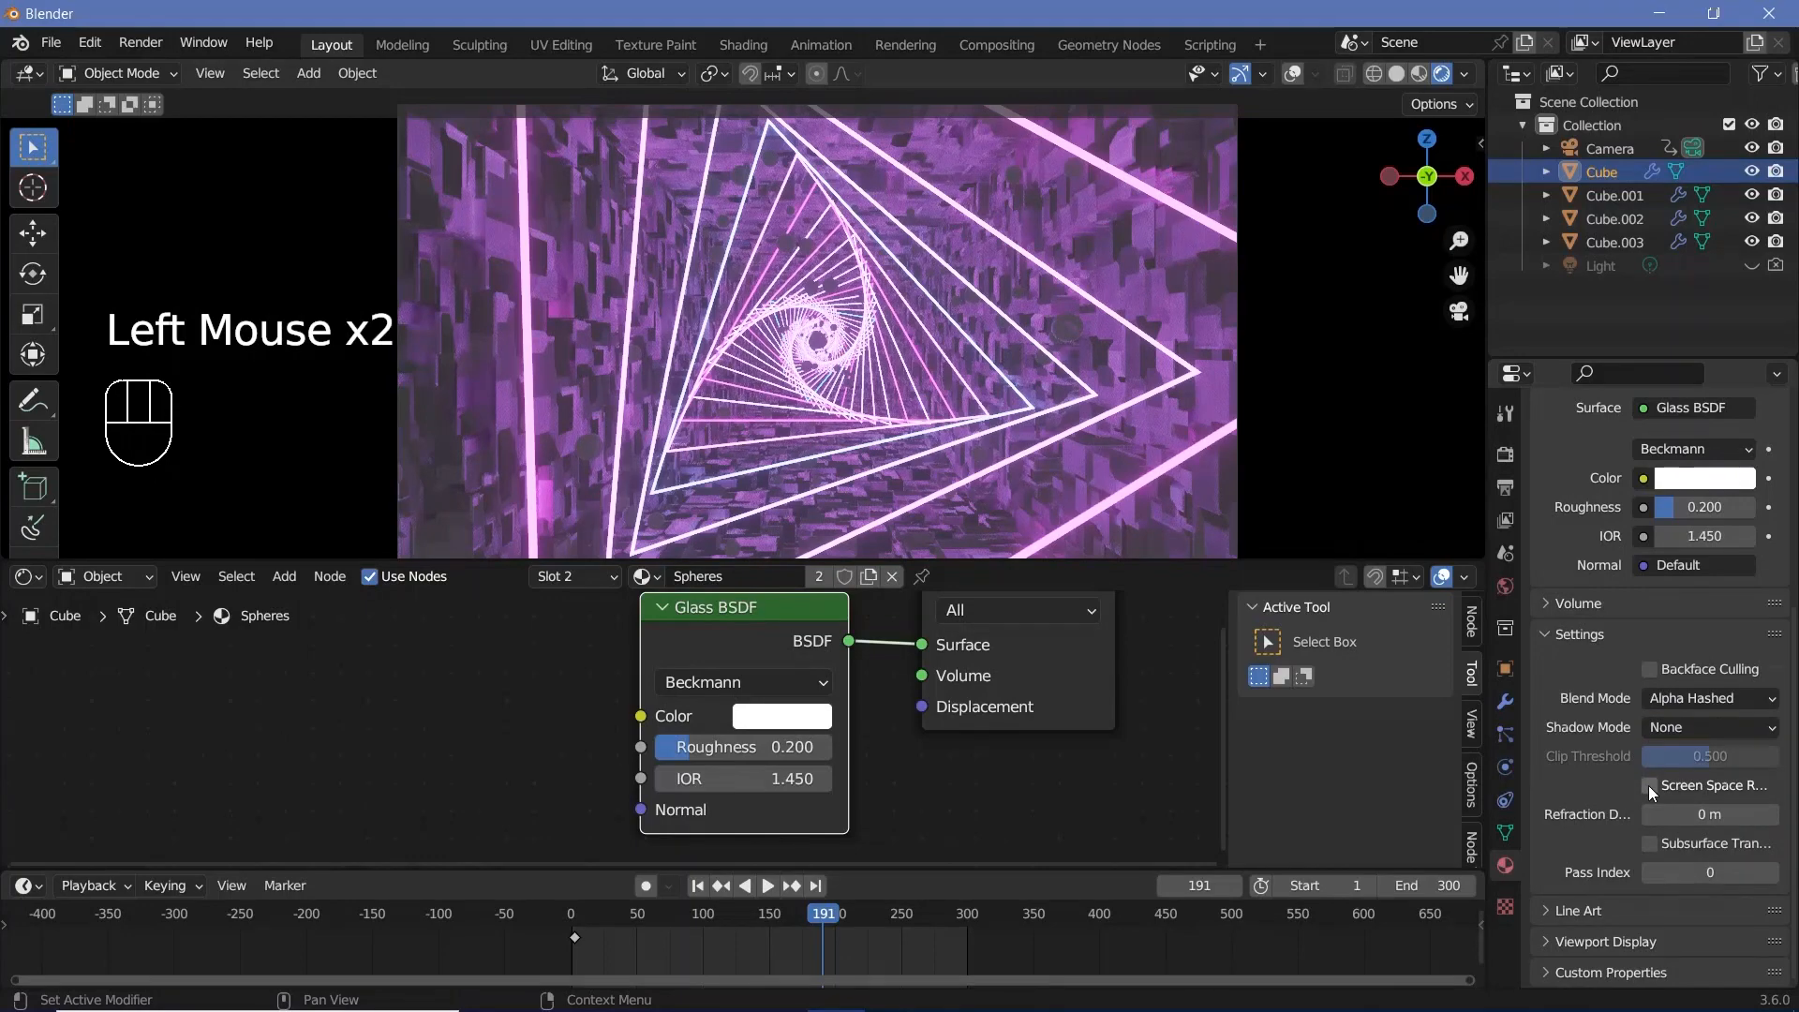
click(1650, 785)
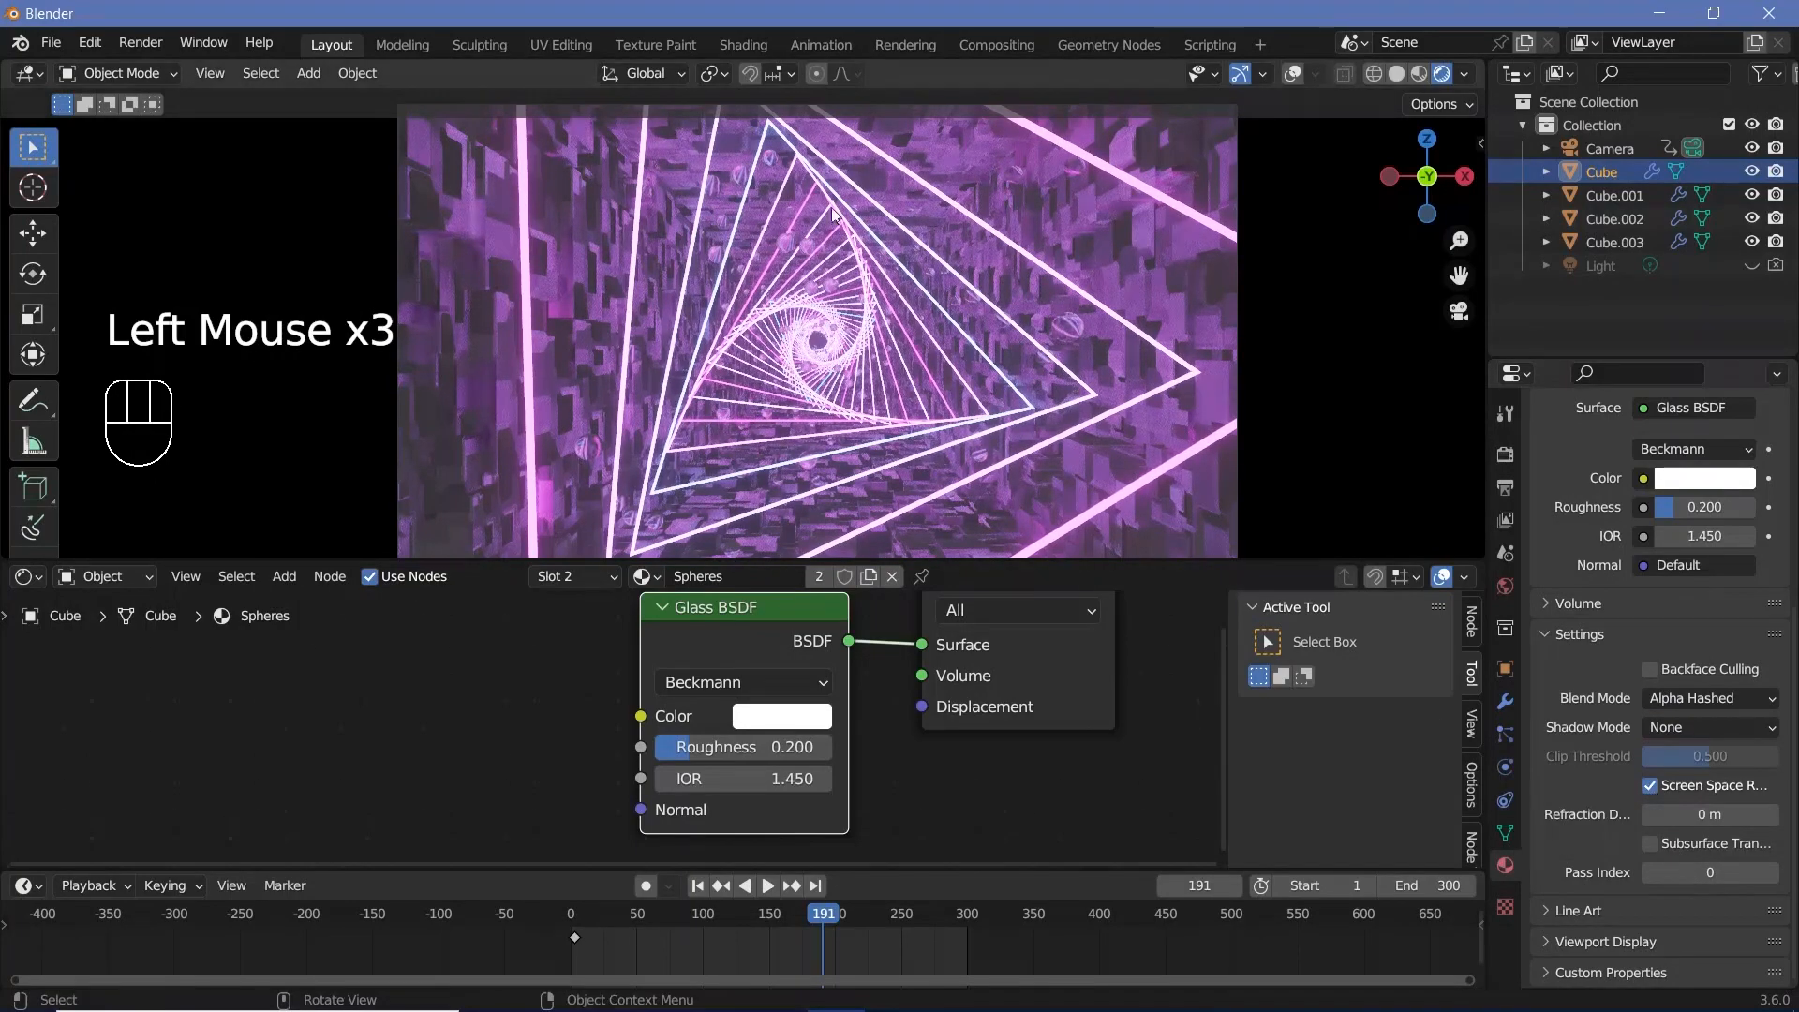
Inspect the glass spheres in the camera view and preview the animation.
ctrl+middle_drag(965, 390, 975, 318)
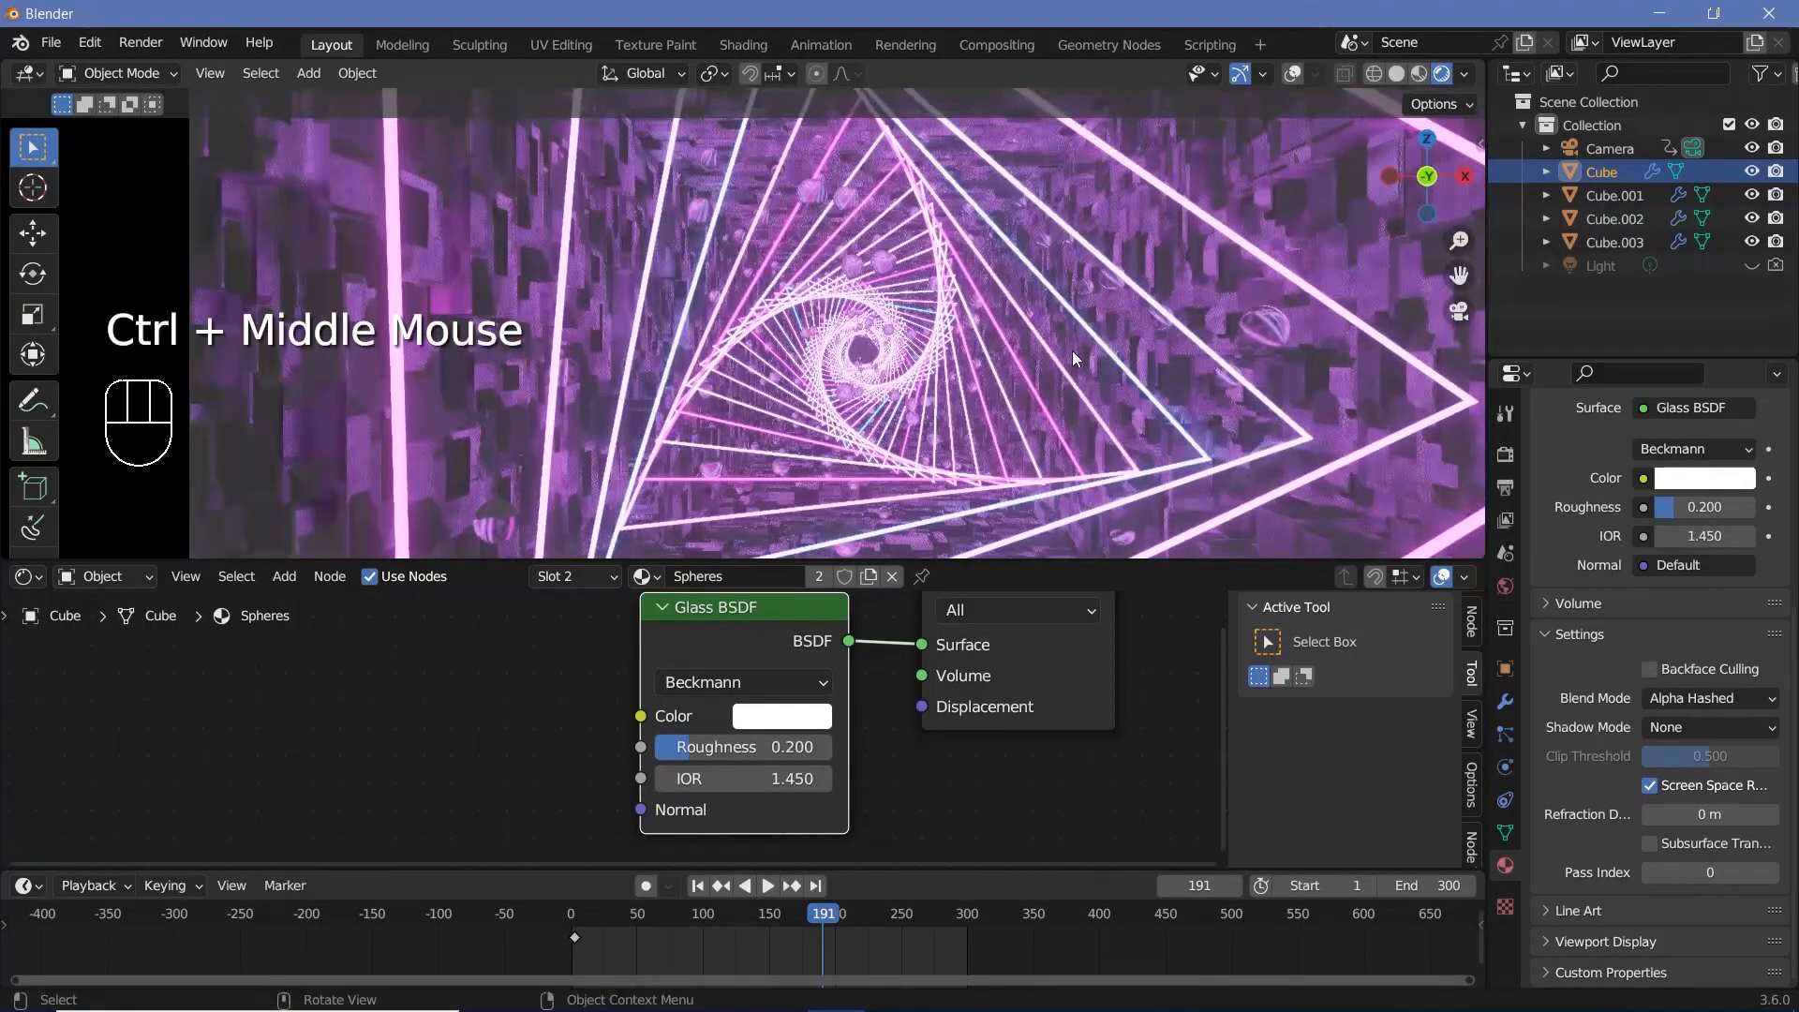
shift+middle_drag(1072, 351, 919, 352)
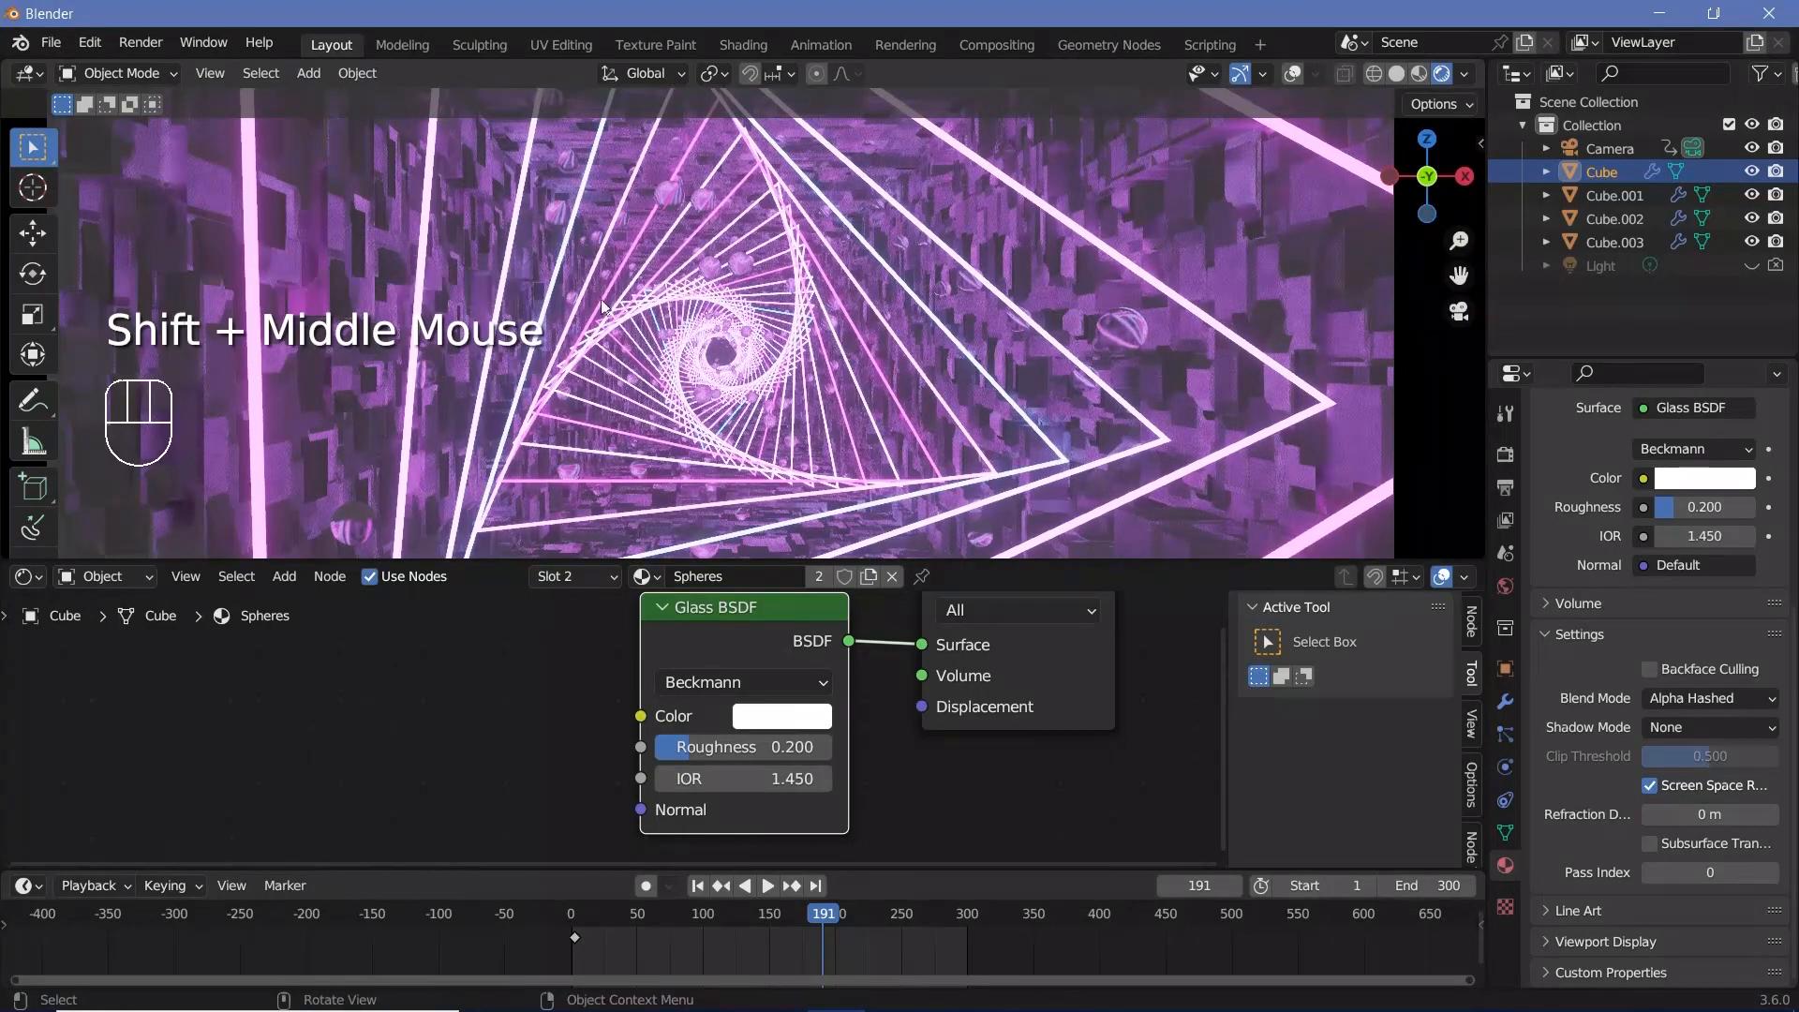
ctrl+middle_drag(699, 324, 812, 368)
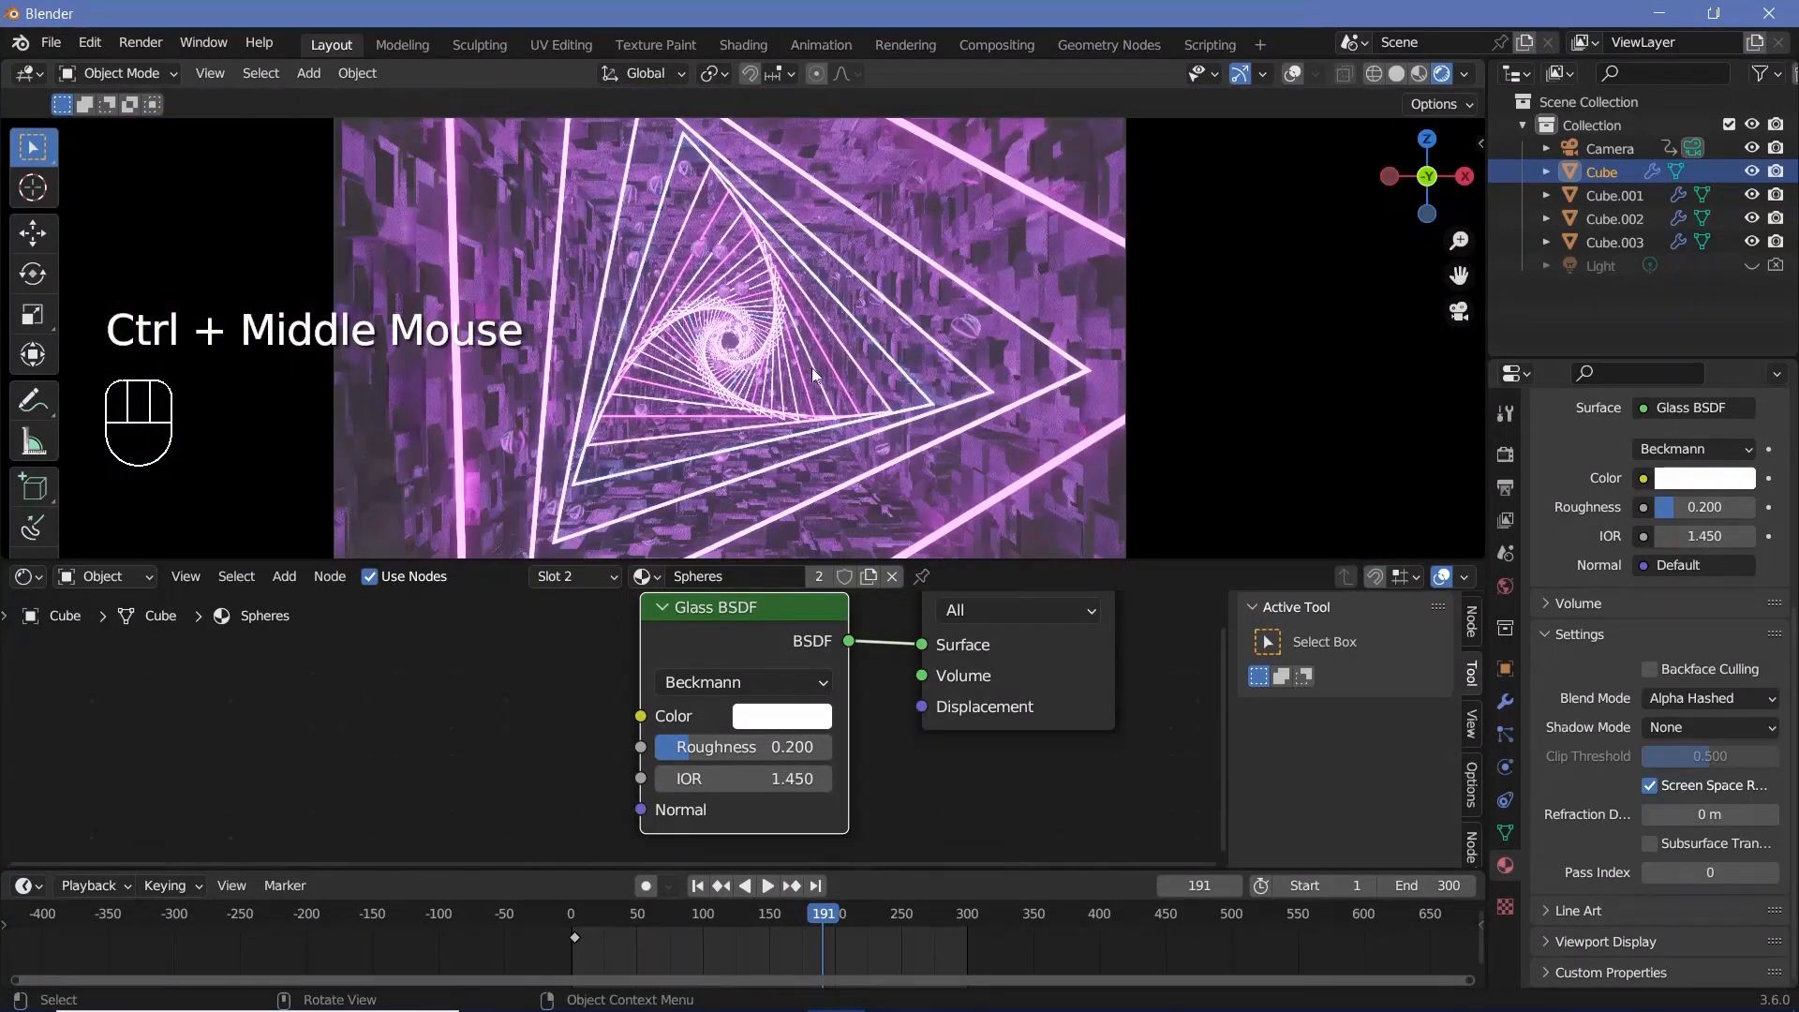
key(space)
key(space)
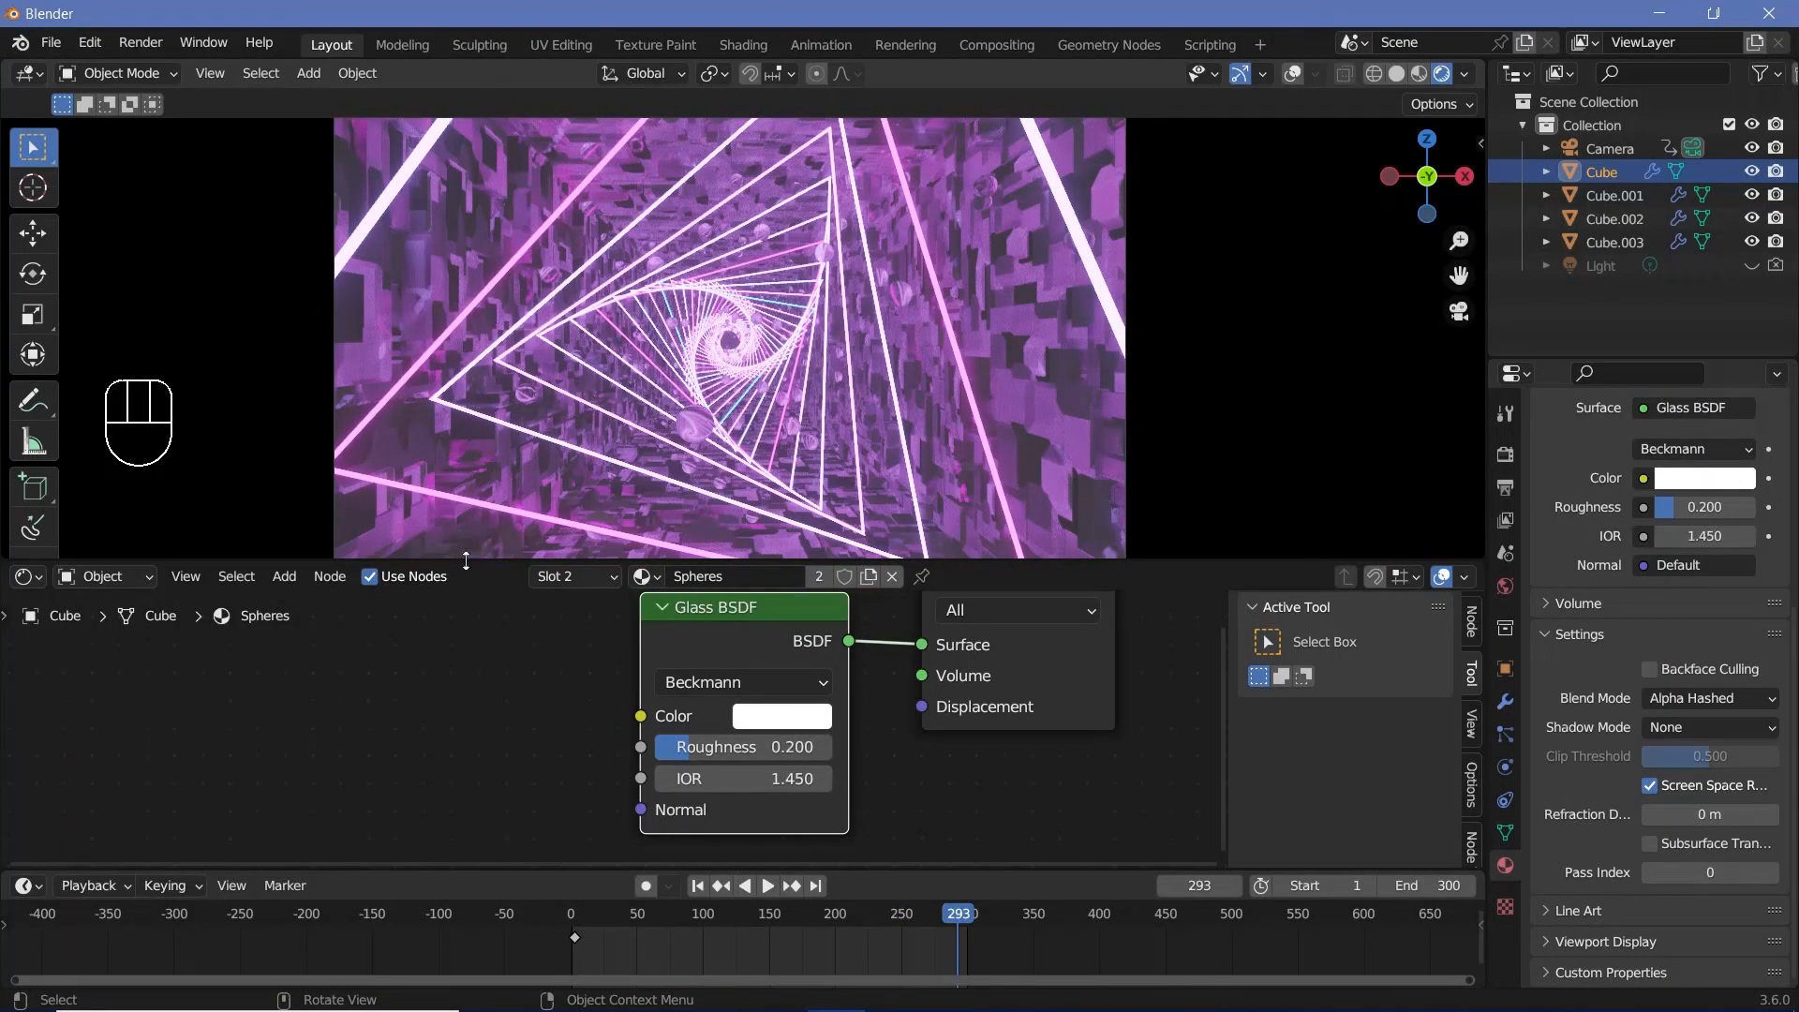
Switch the node editing from the object material to the World and set the Background color to black.
click(137, 579)
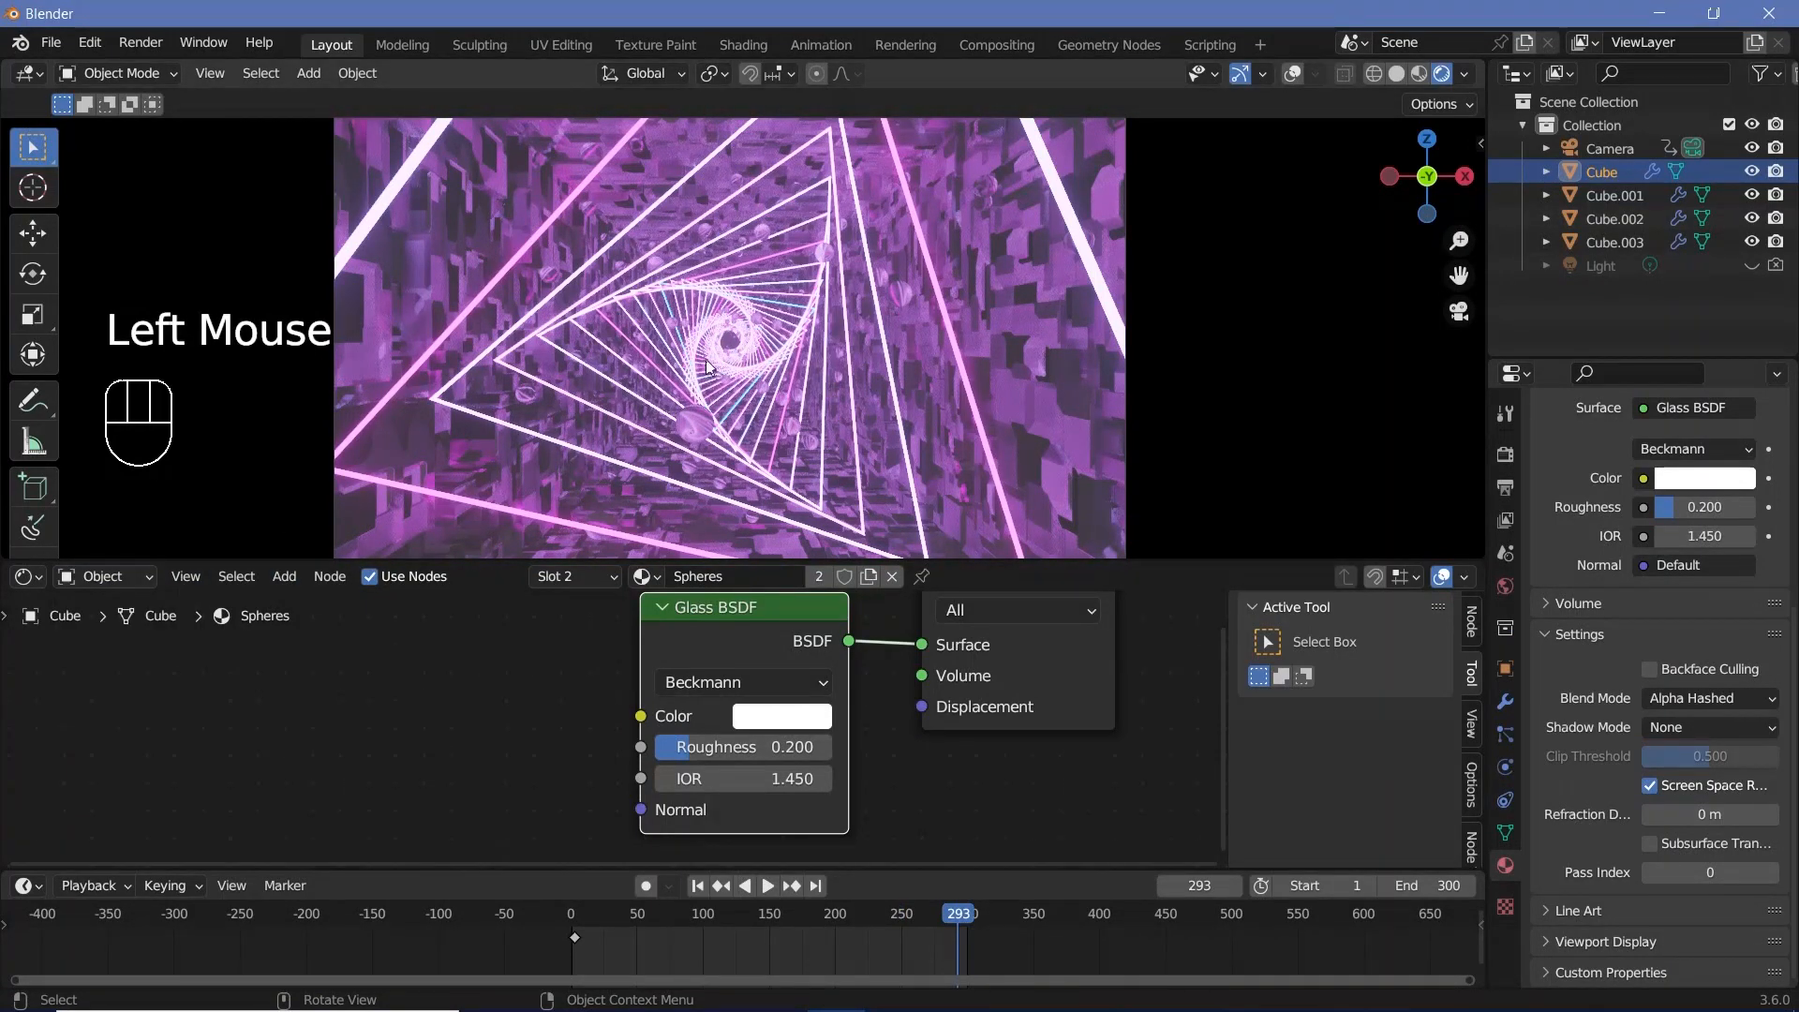
click(120, 570)
click(126, 630)
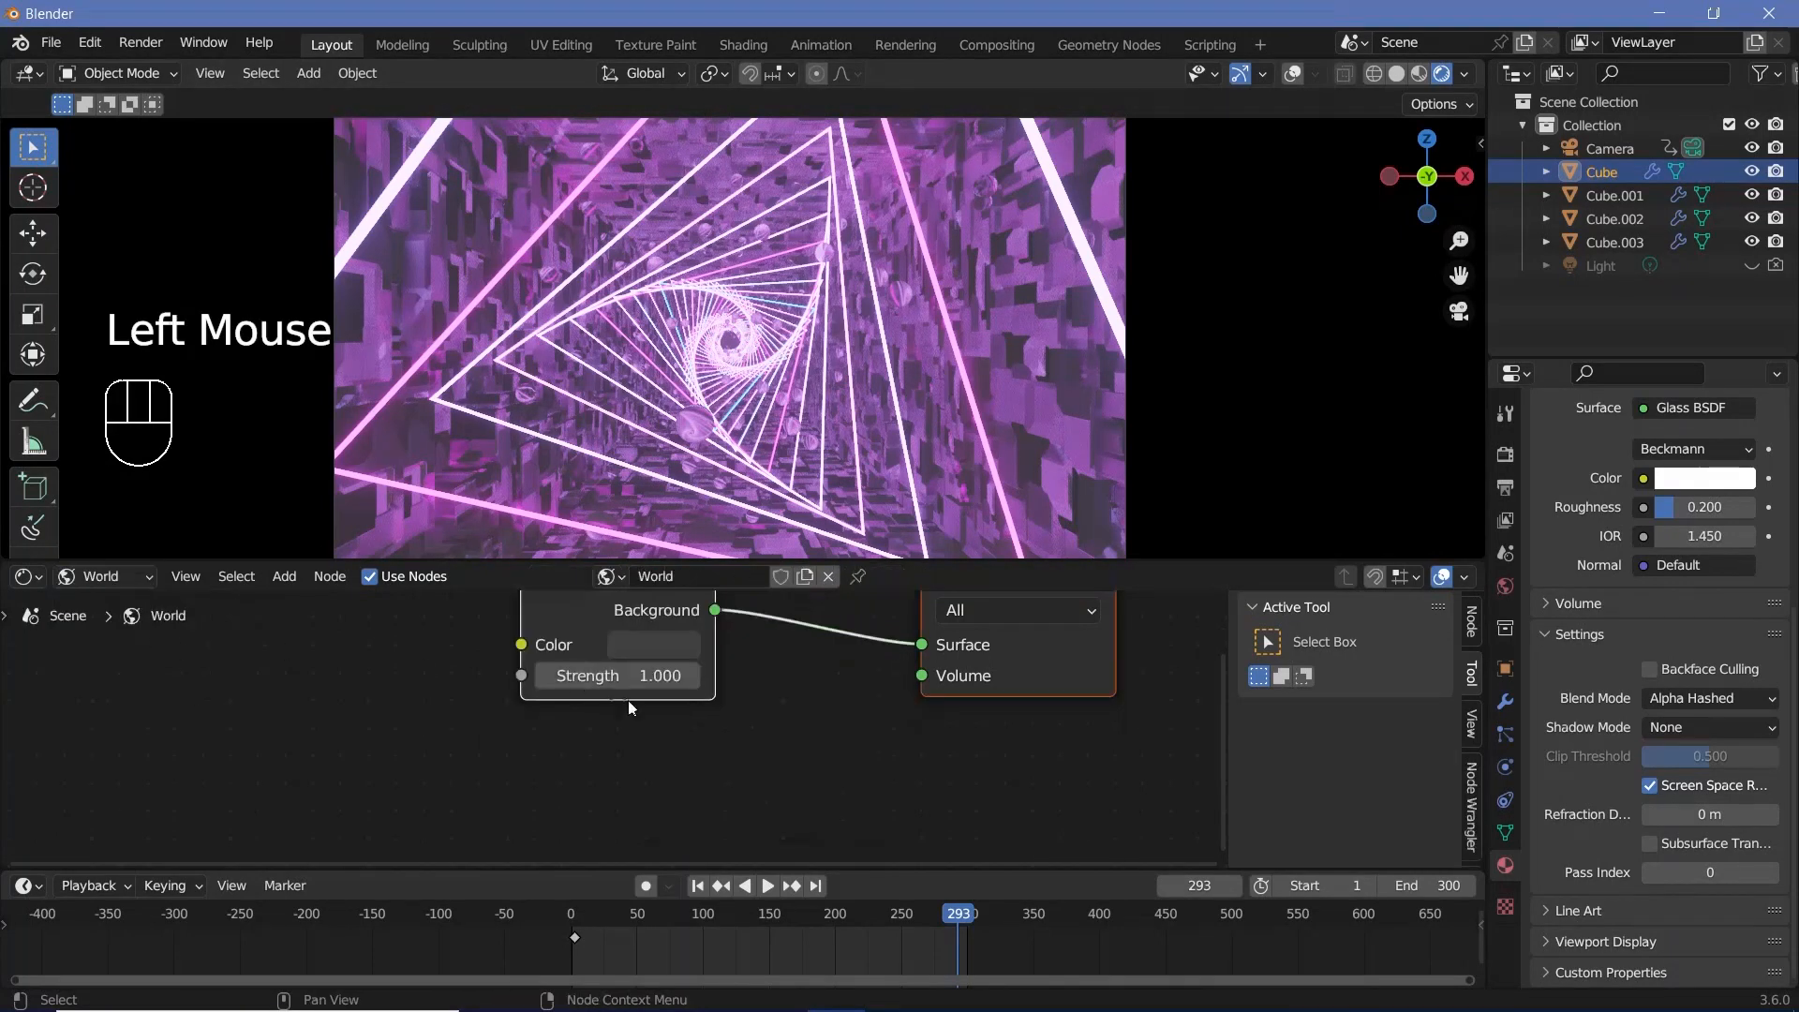
click(662, 645)
drag(846, 419, 846, 483)
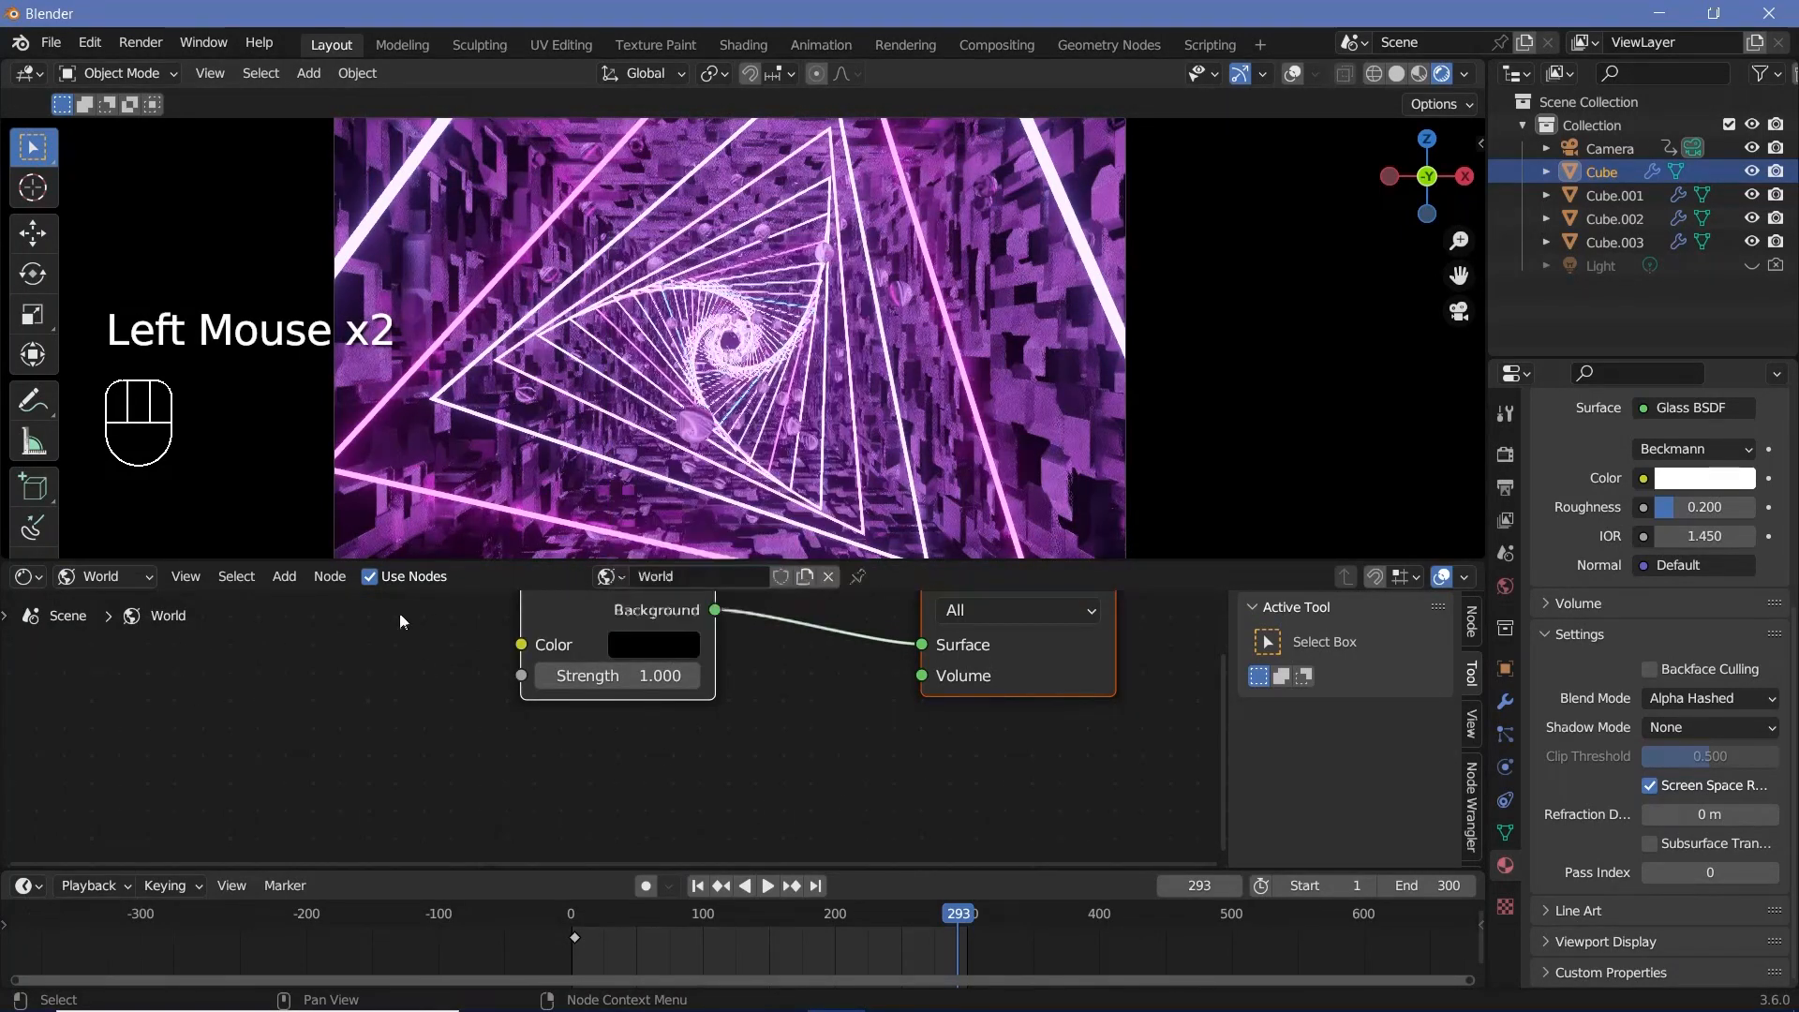
Add a Volume Scatter node, connect its Volume to the World Output's Volume and preview the animation.
middle_drag(688, 747, 712, 693)
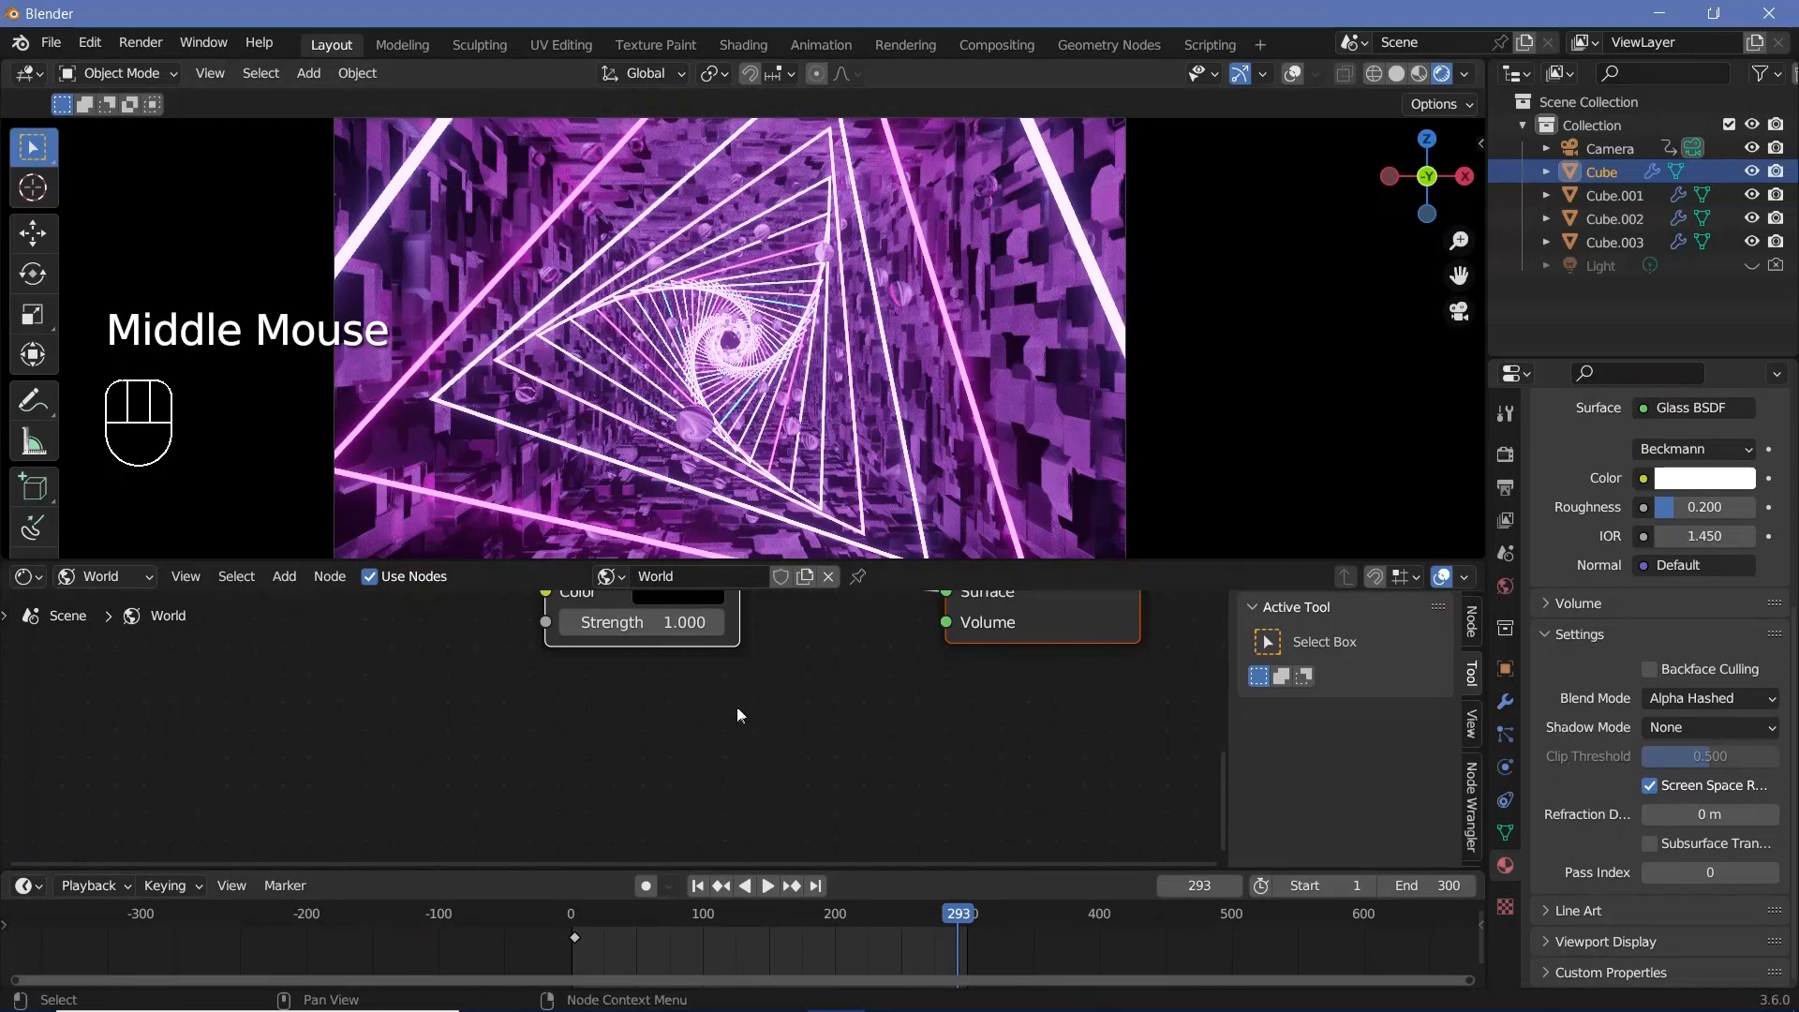
key(shift+a)
text(v)
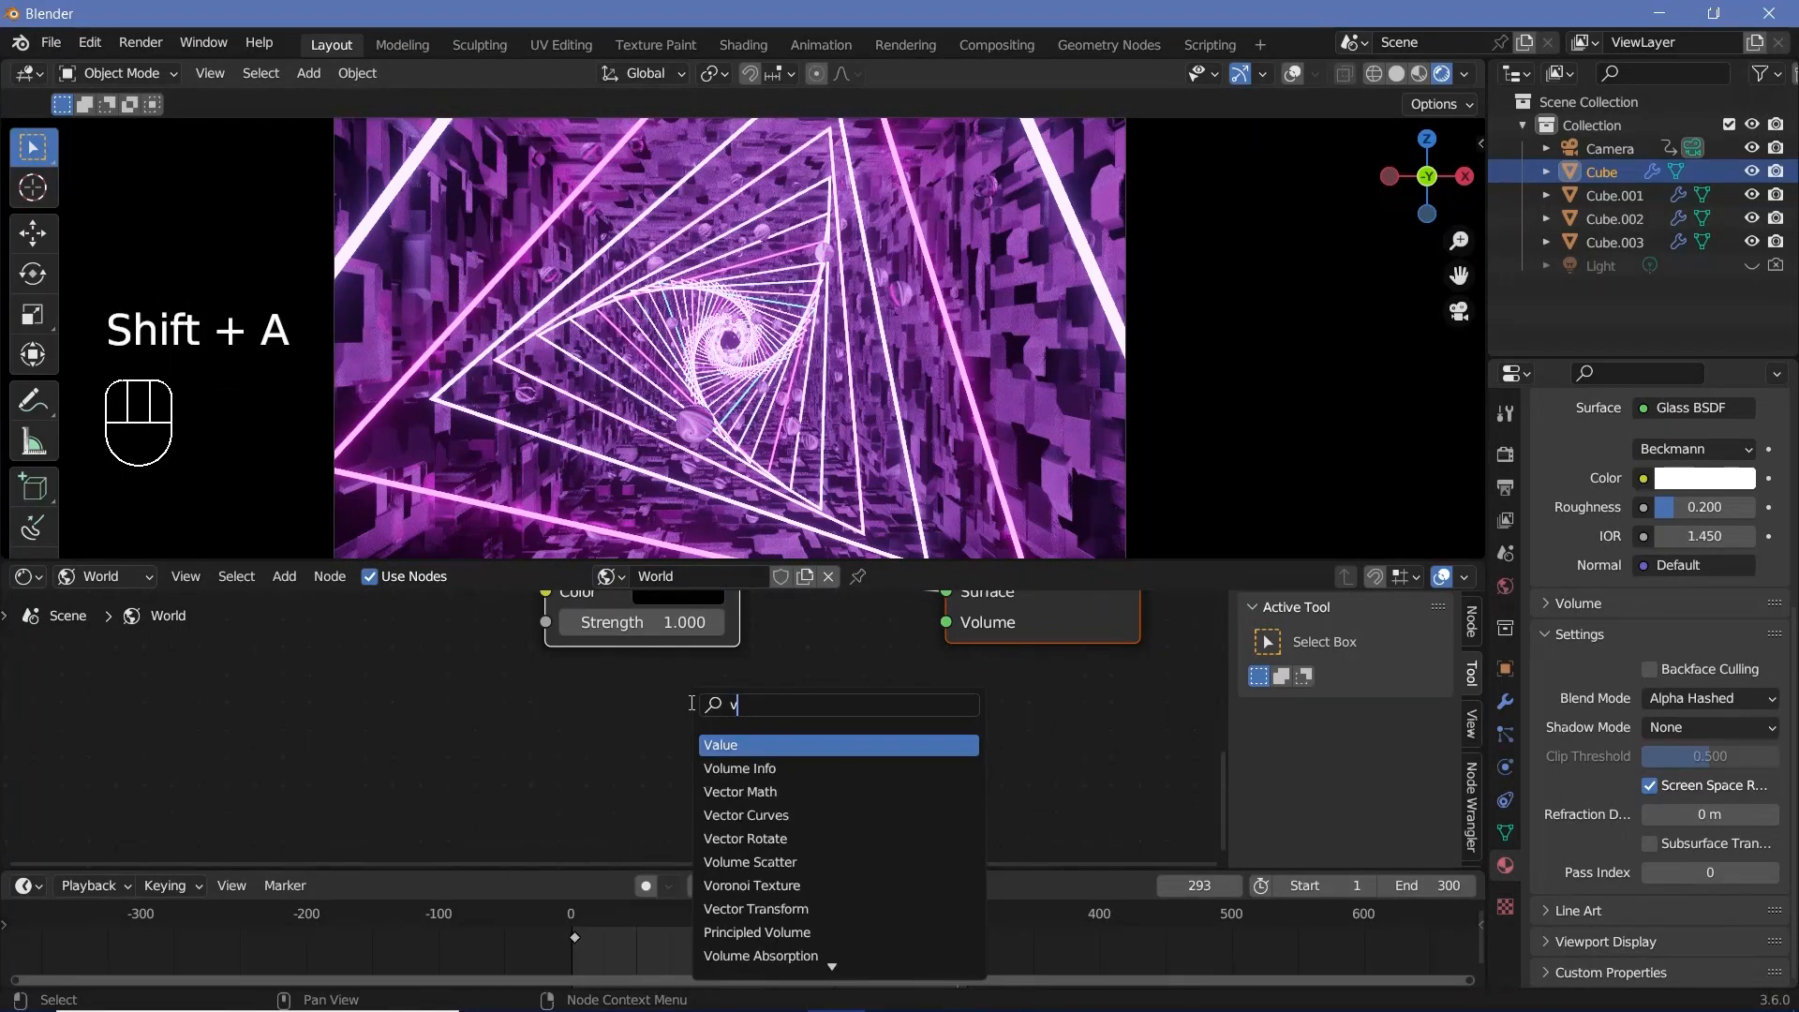
text(olum)
click(783, 768)
drag(749, 716, 953, 694)
key(space)
key(space)
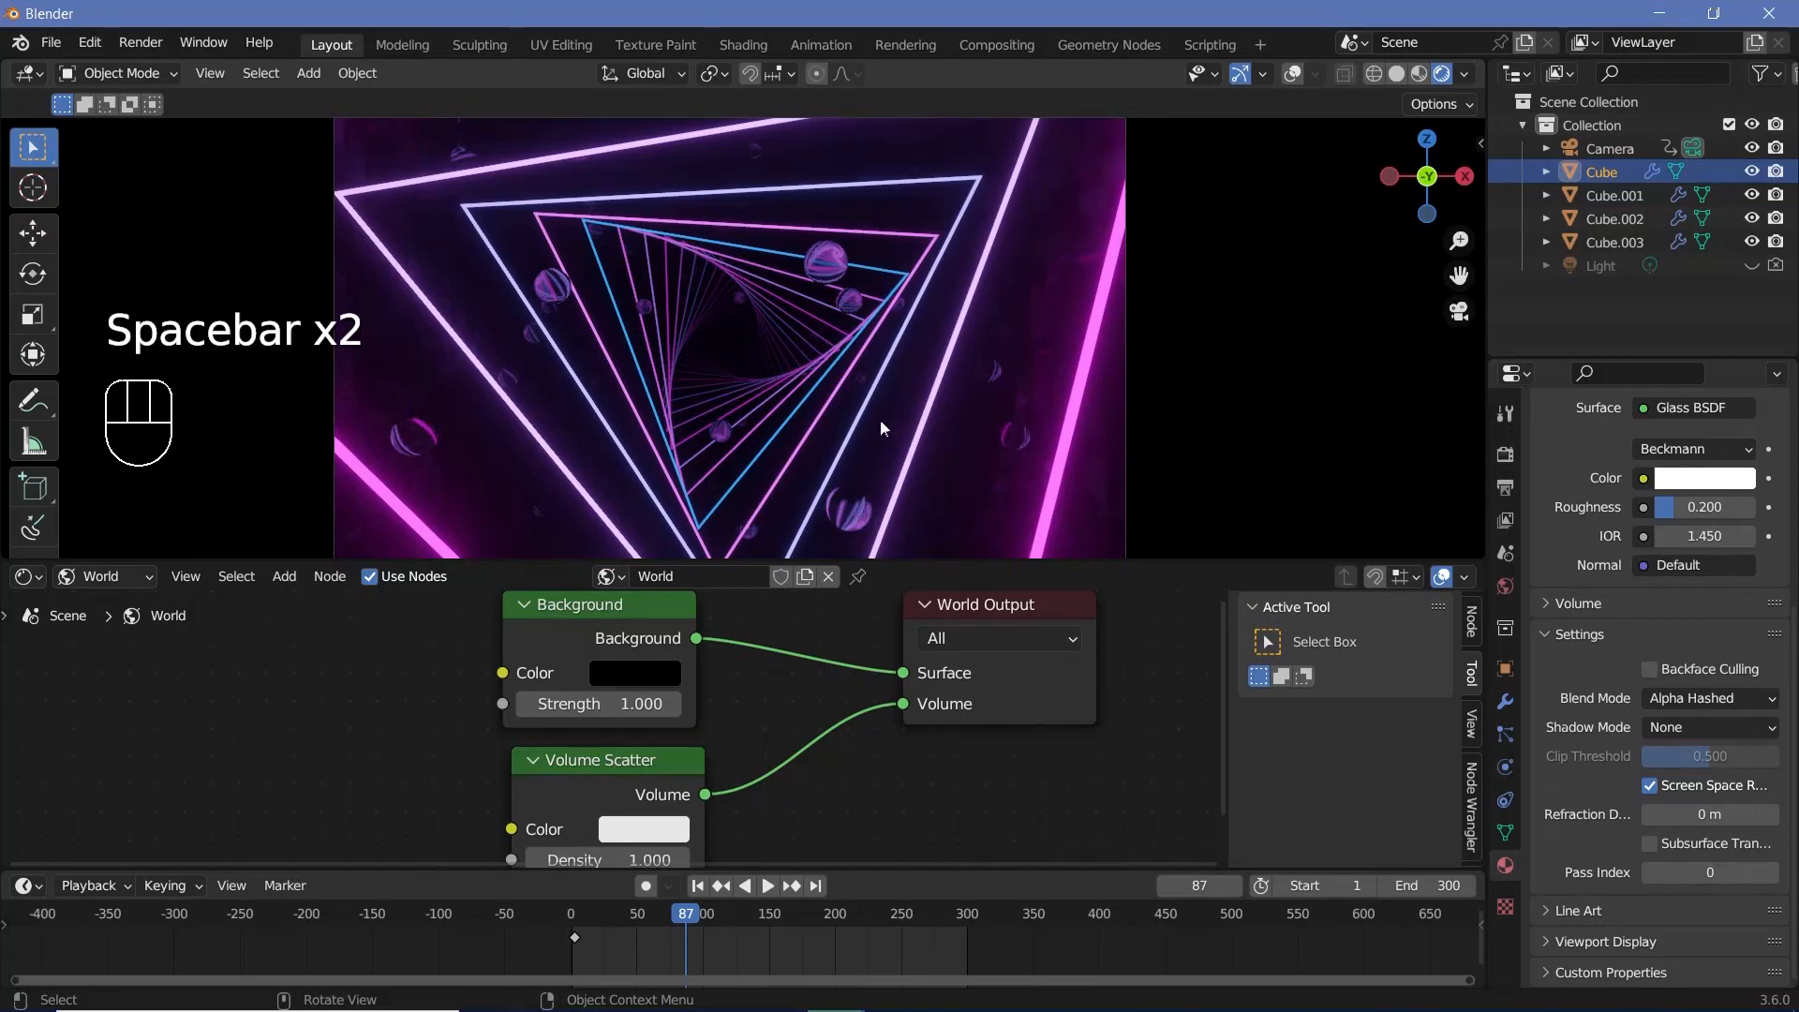
key(space)
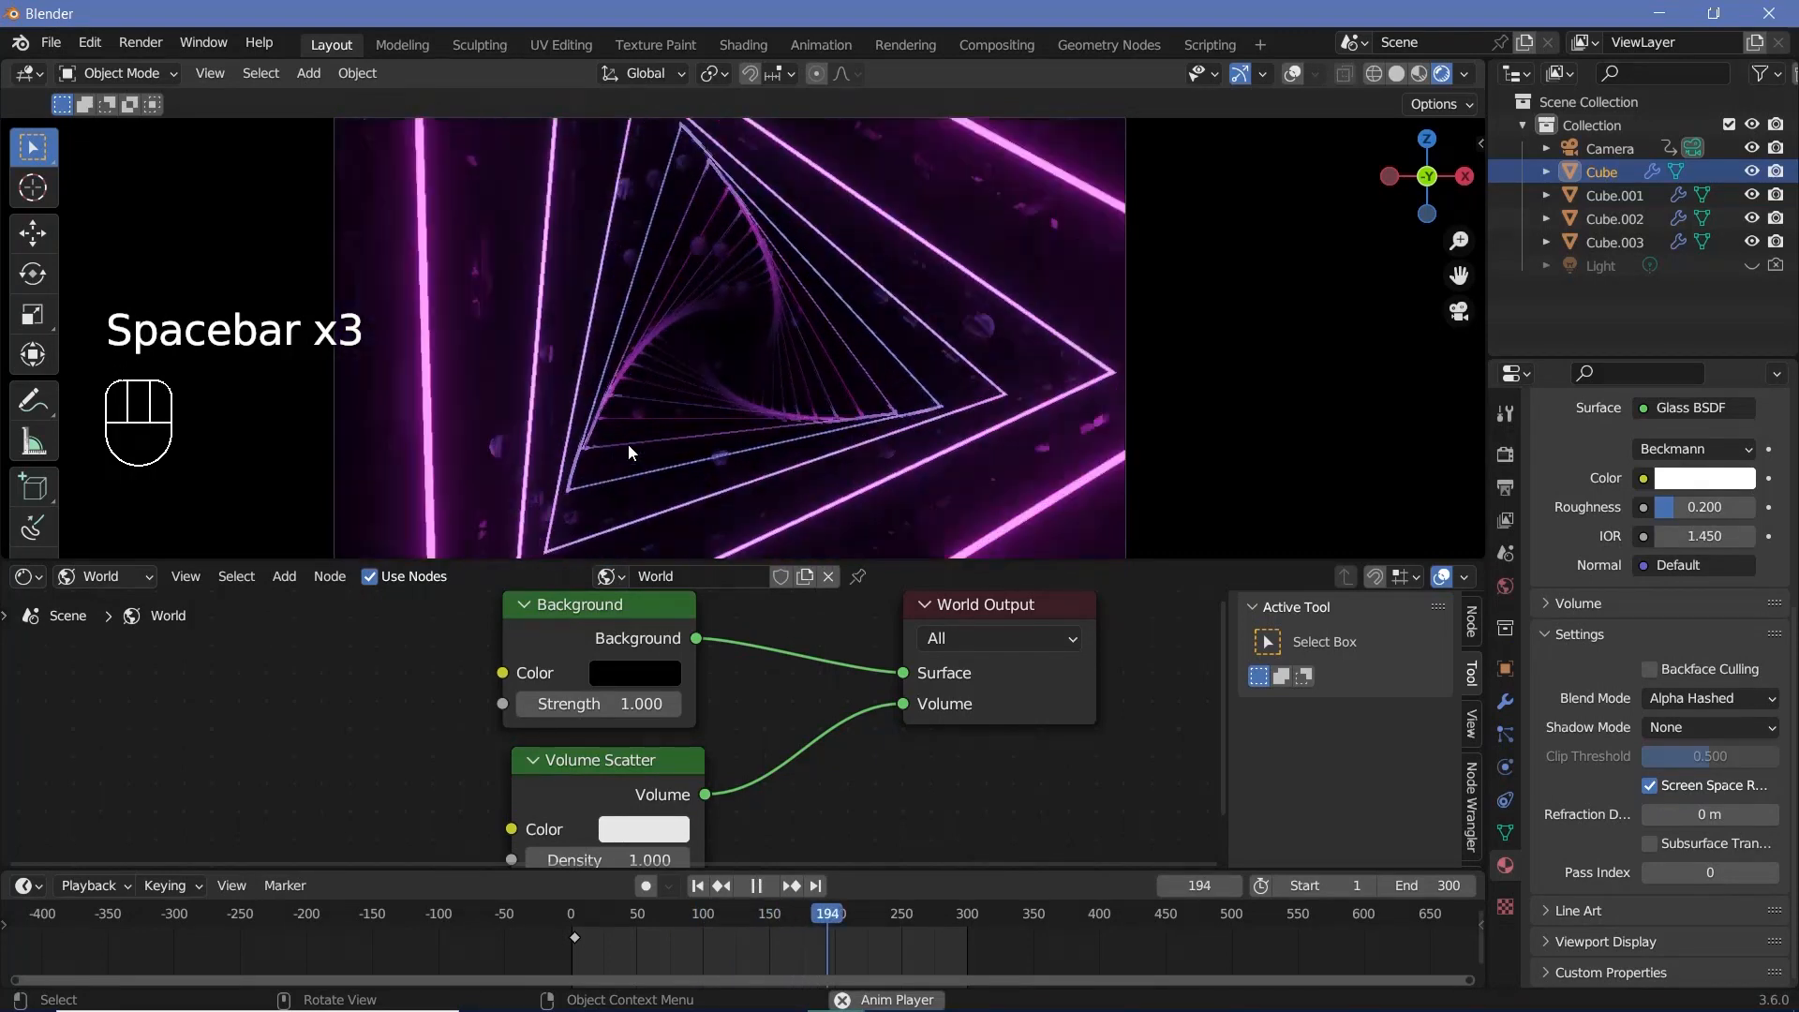
key(space)
Set the Volume Scatter density to 0.5.
middle_drag(656, 824, 784, 739)
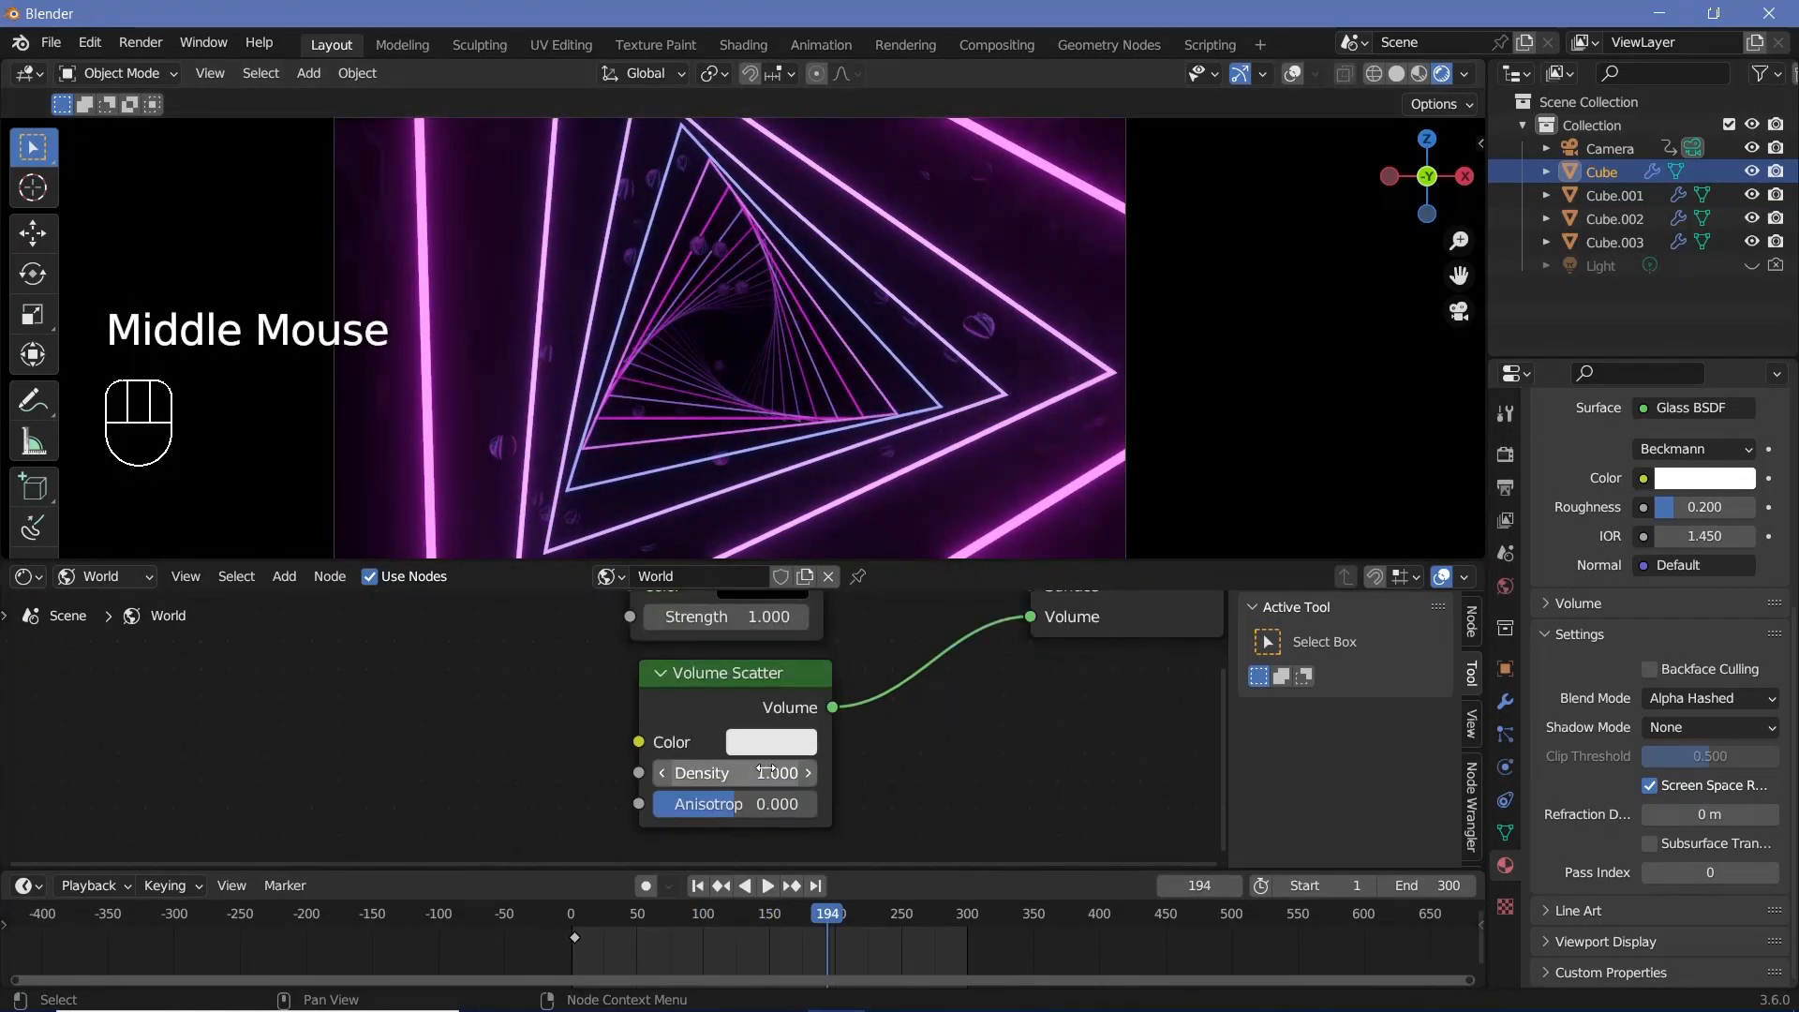
click(766, 770)
text(0.5)
key(Return)
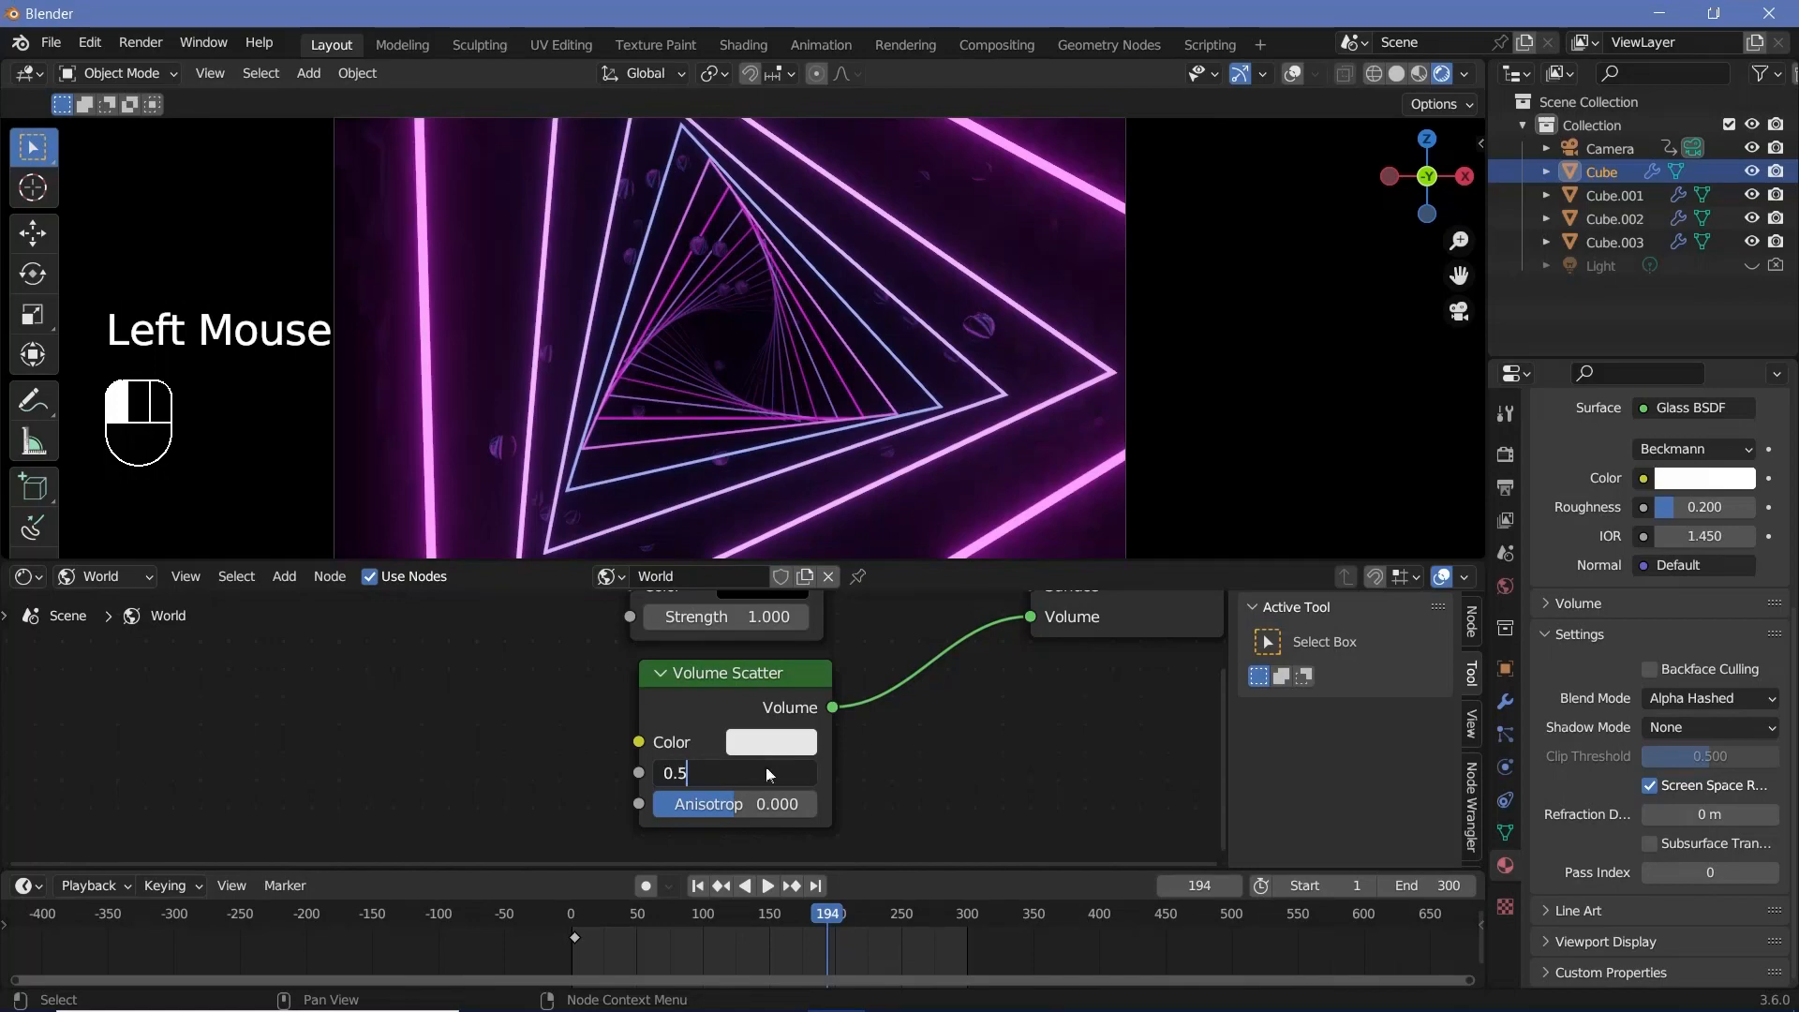
Play the tunnel animation repeatedly to examine the fog, glowing triangles and glass spheres.
key(space)
key(space)
key(space)
key(space)
key(space)
key(space)
key(space)
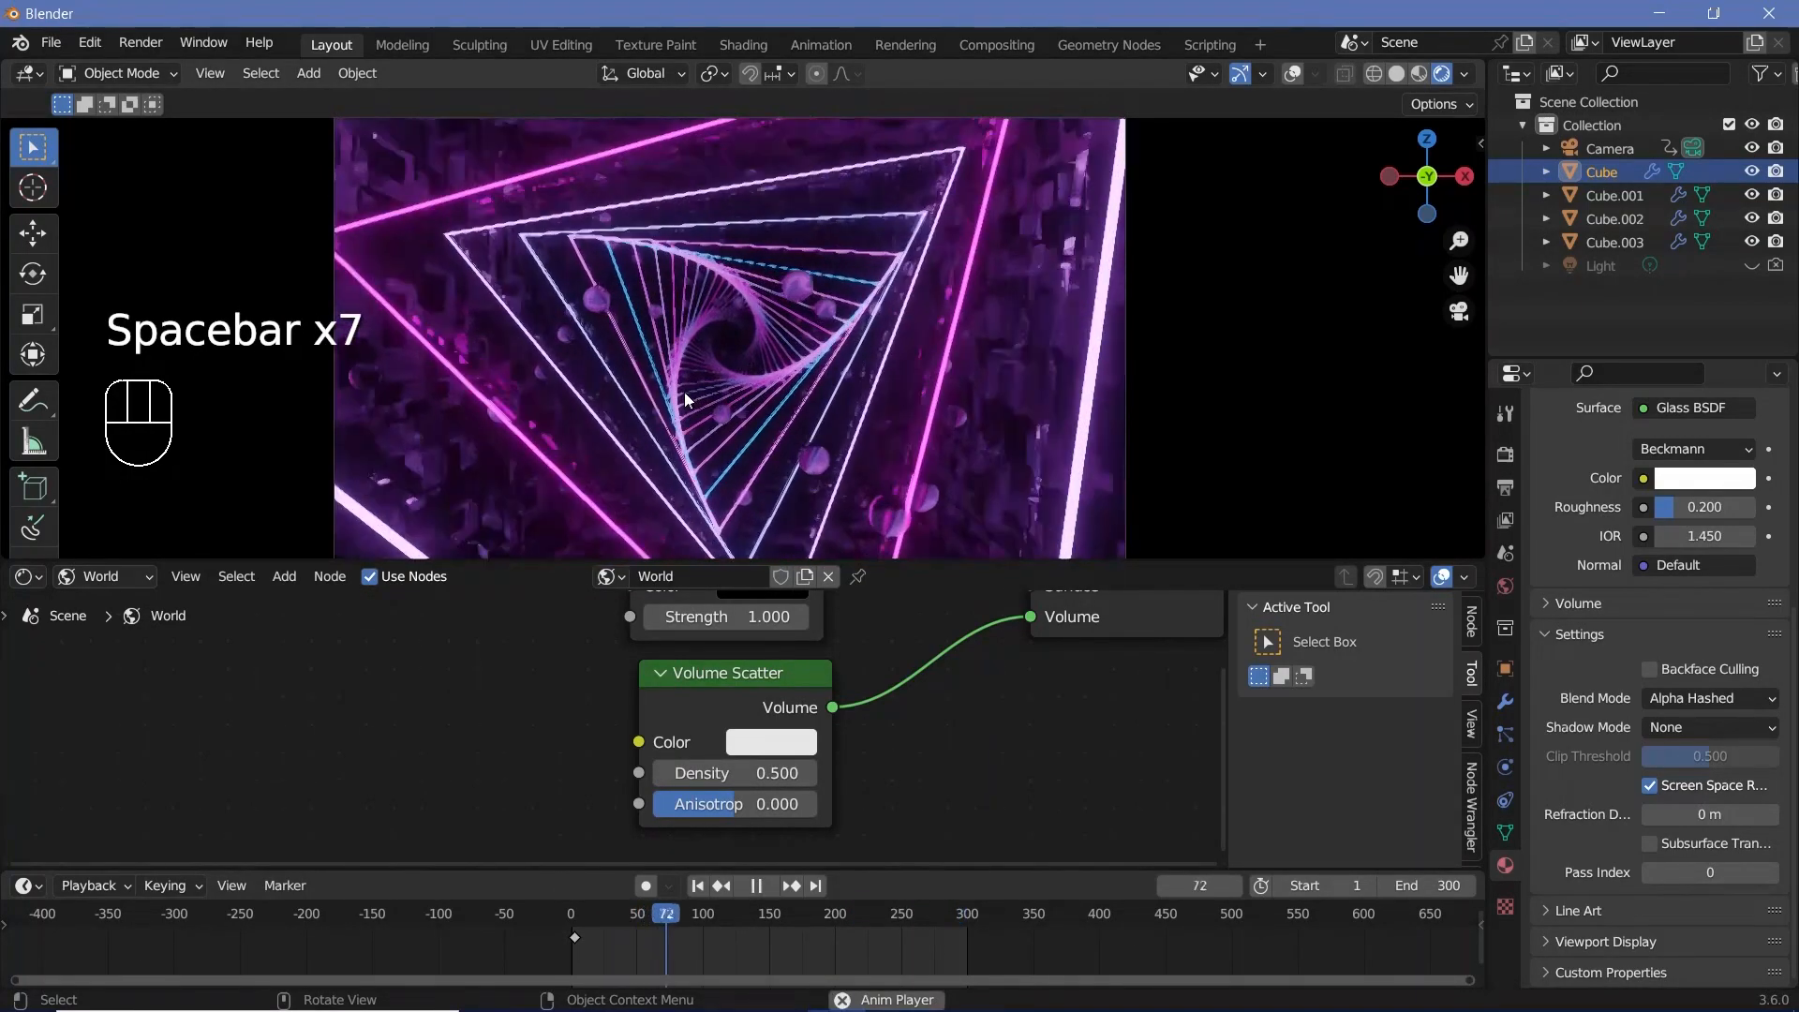
key(space)
key(space)
key(space)
key(space)
key(space)
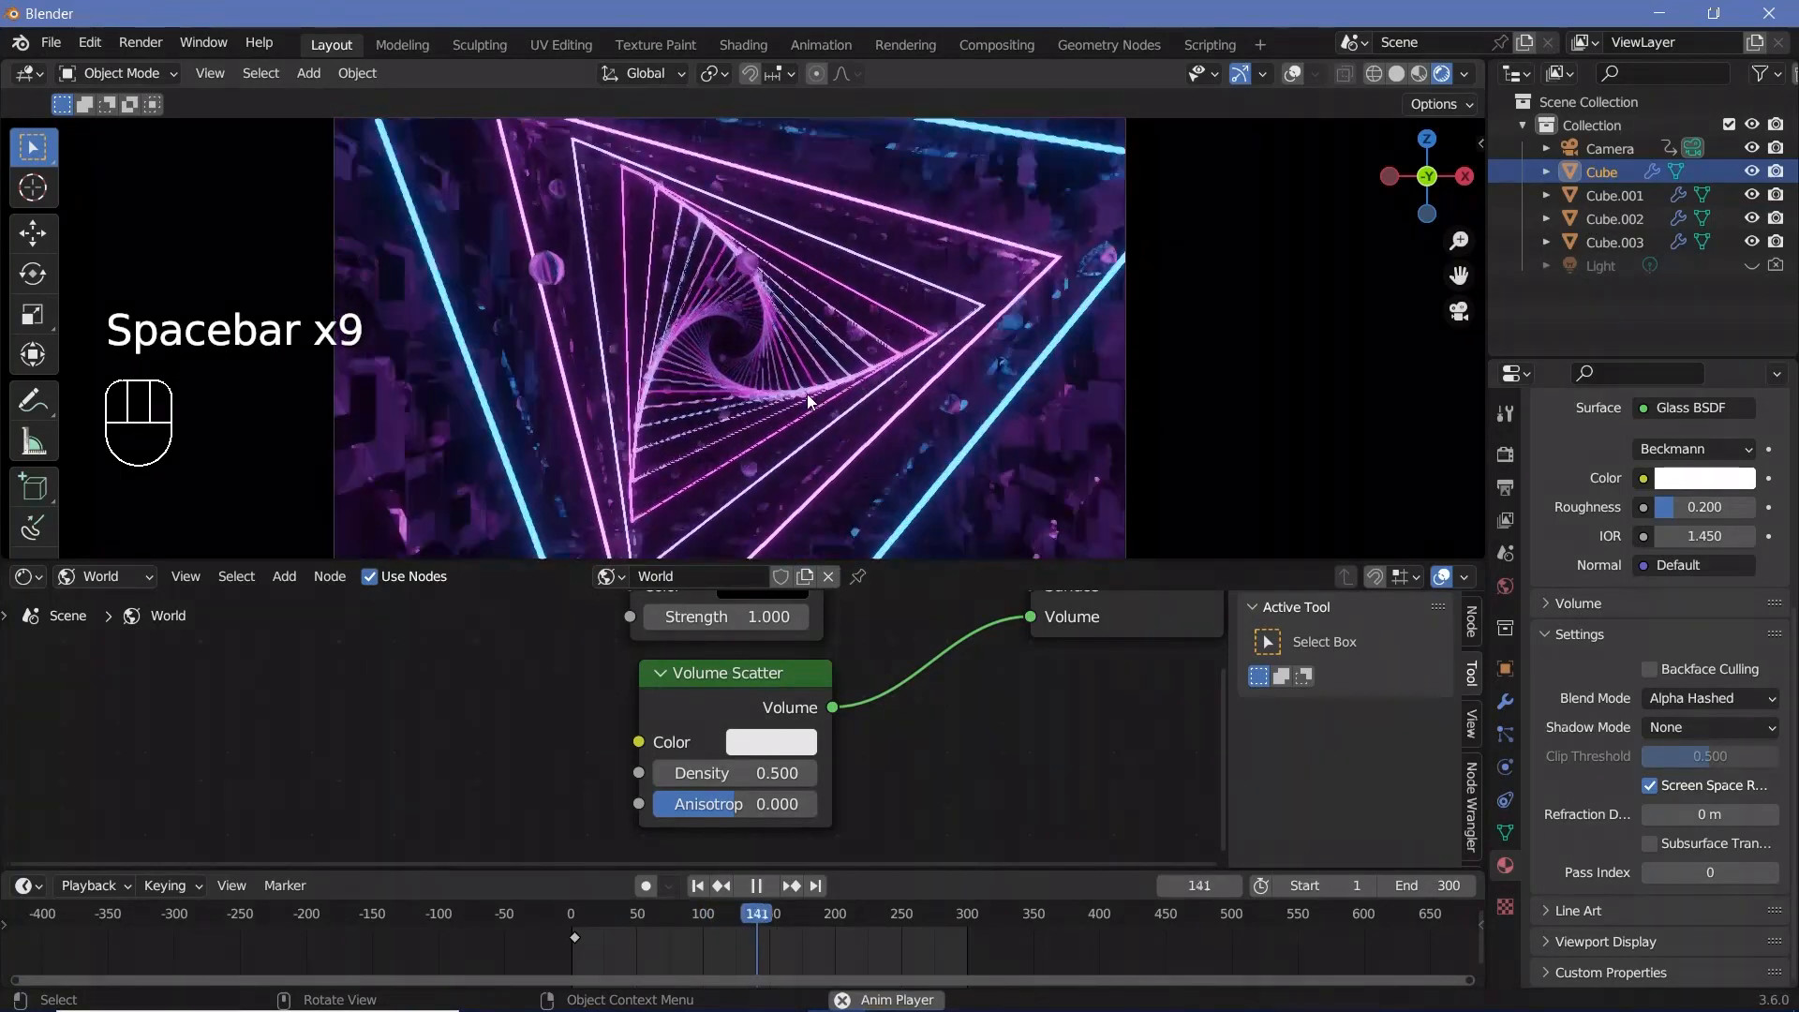
Stop the animation playback and save the file as TriangleLoop_TrianglesLit.blend.
key(space)
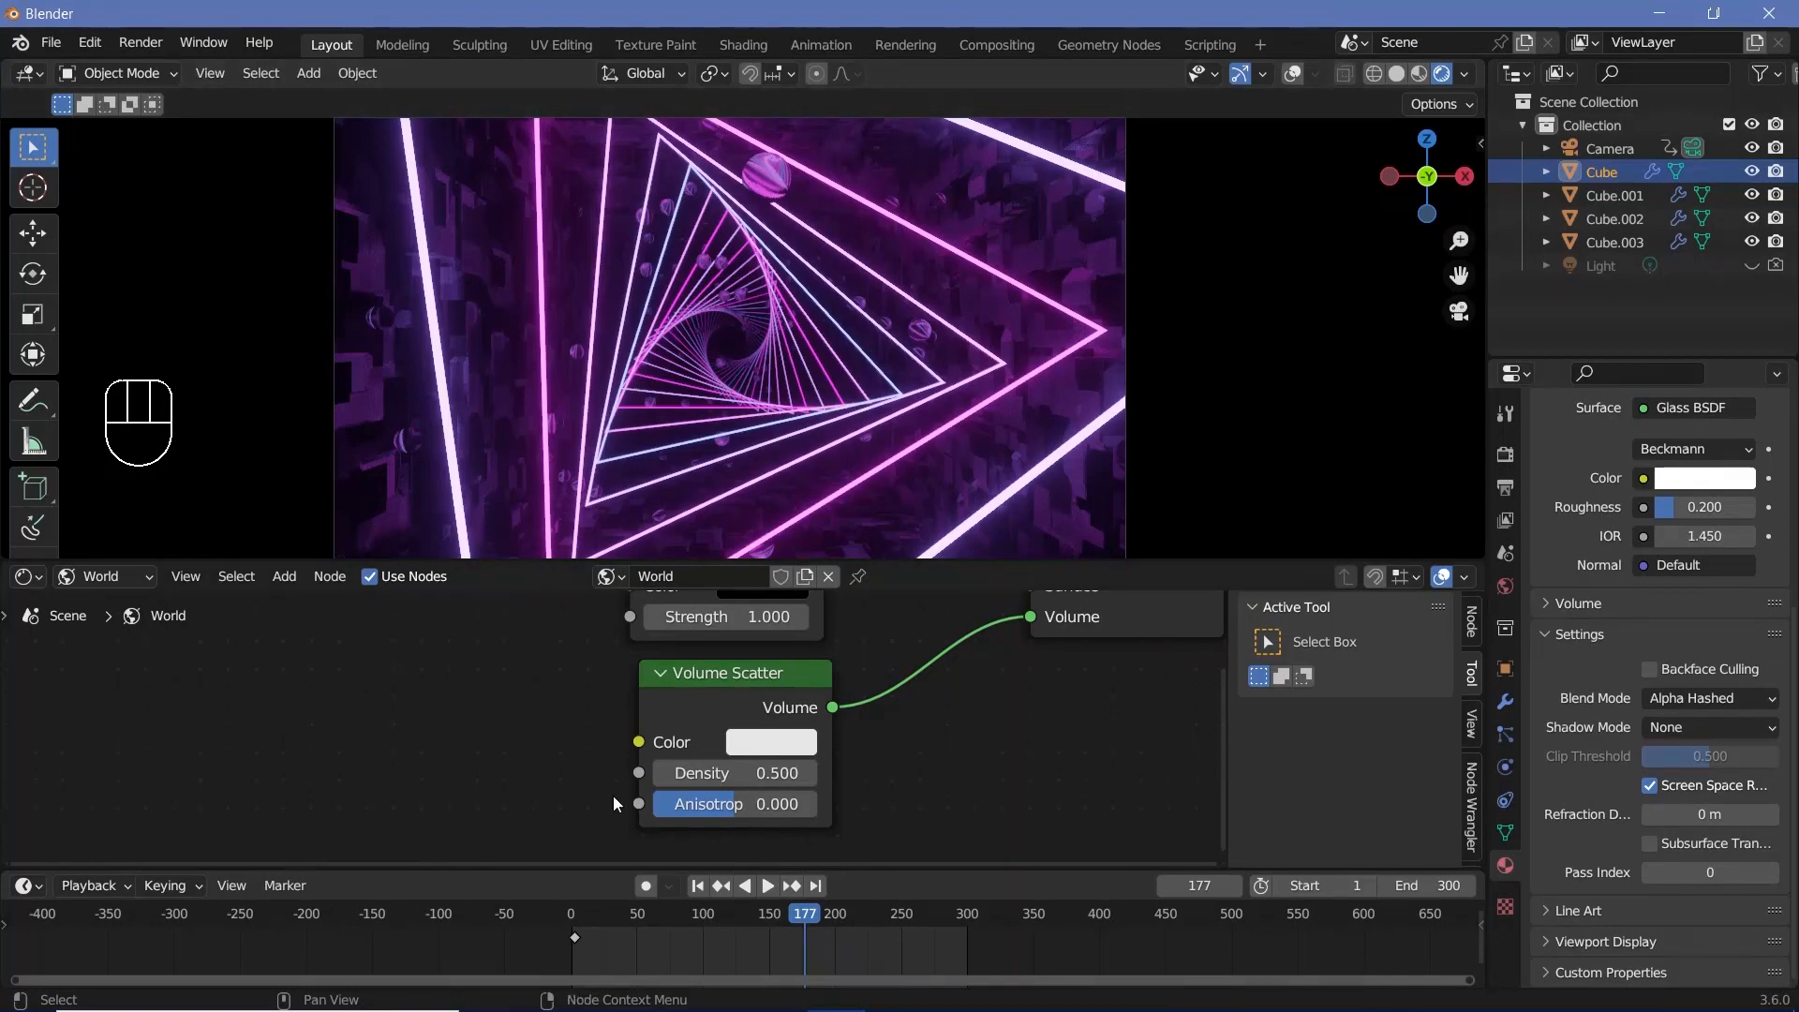
key(ctrl+s)
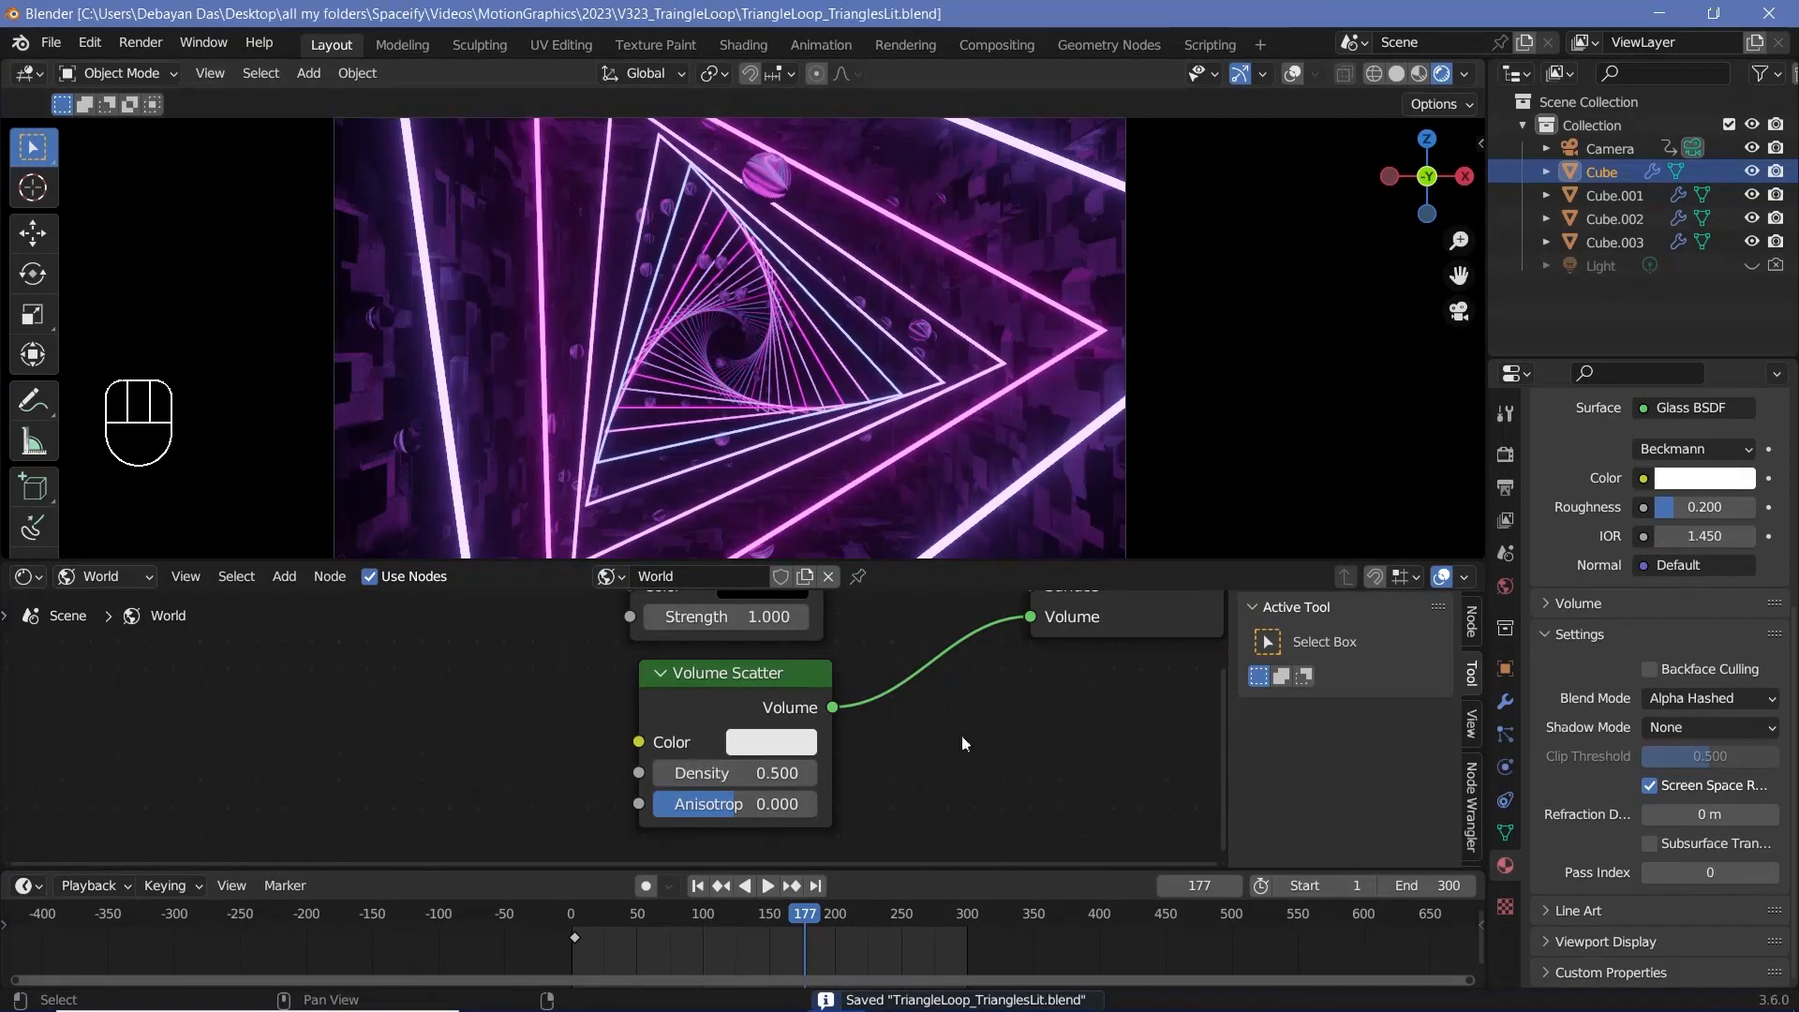
Switch the node editing from the World back to the Cube's object material and bring the Spheres material nodes into view.
click(128, 578)
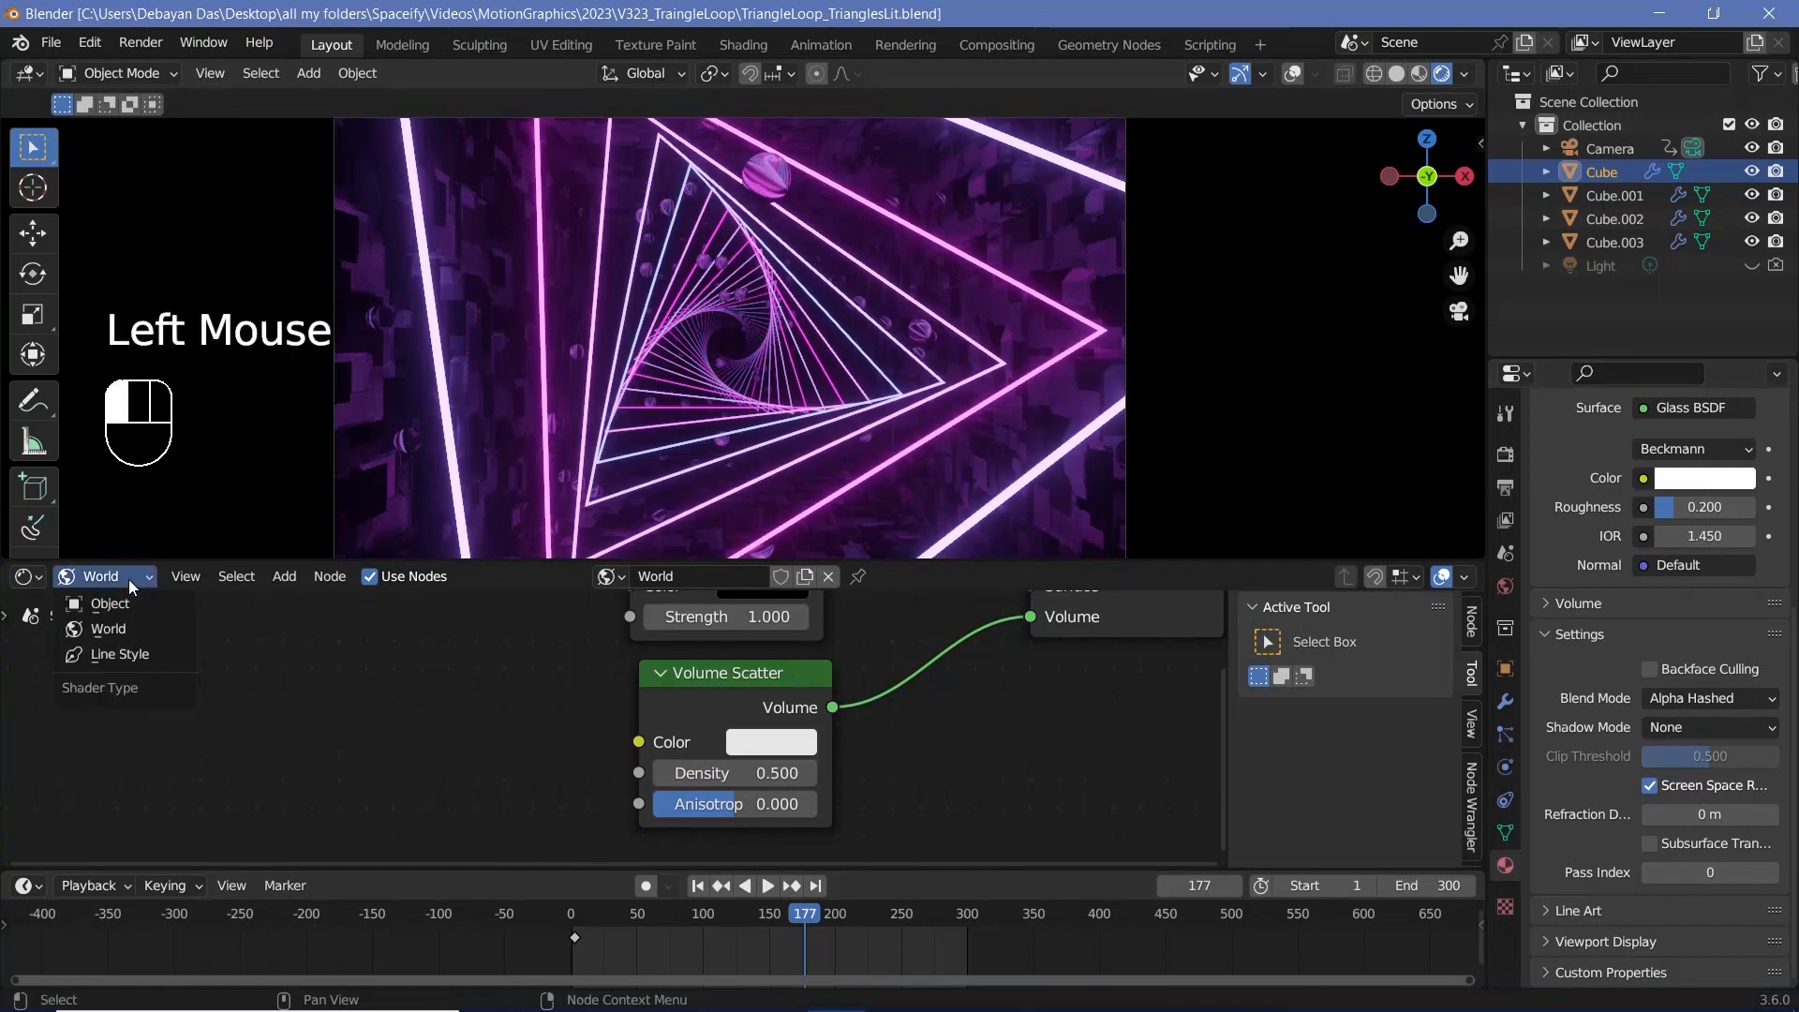
click(118, 604)
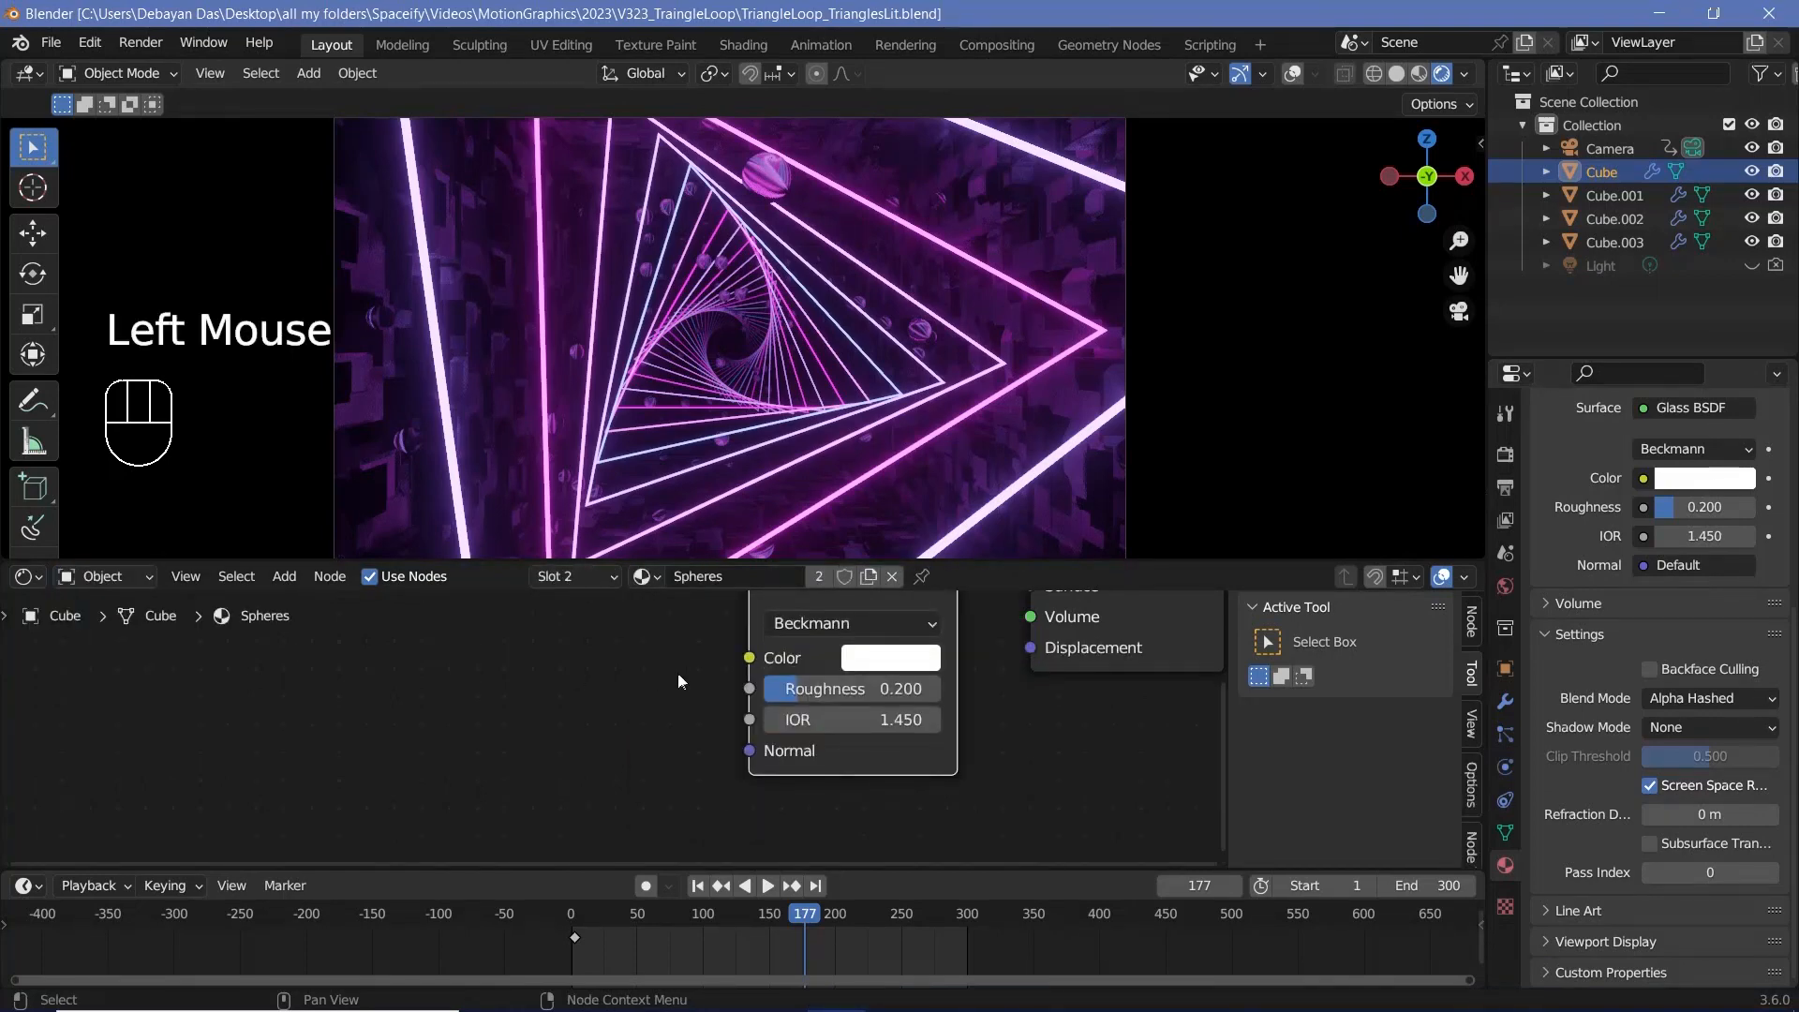
ctrl+middle_drag(677, 673, 778, 716)
middle_drag(778, 716, 869, 765)
click(596, 696)
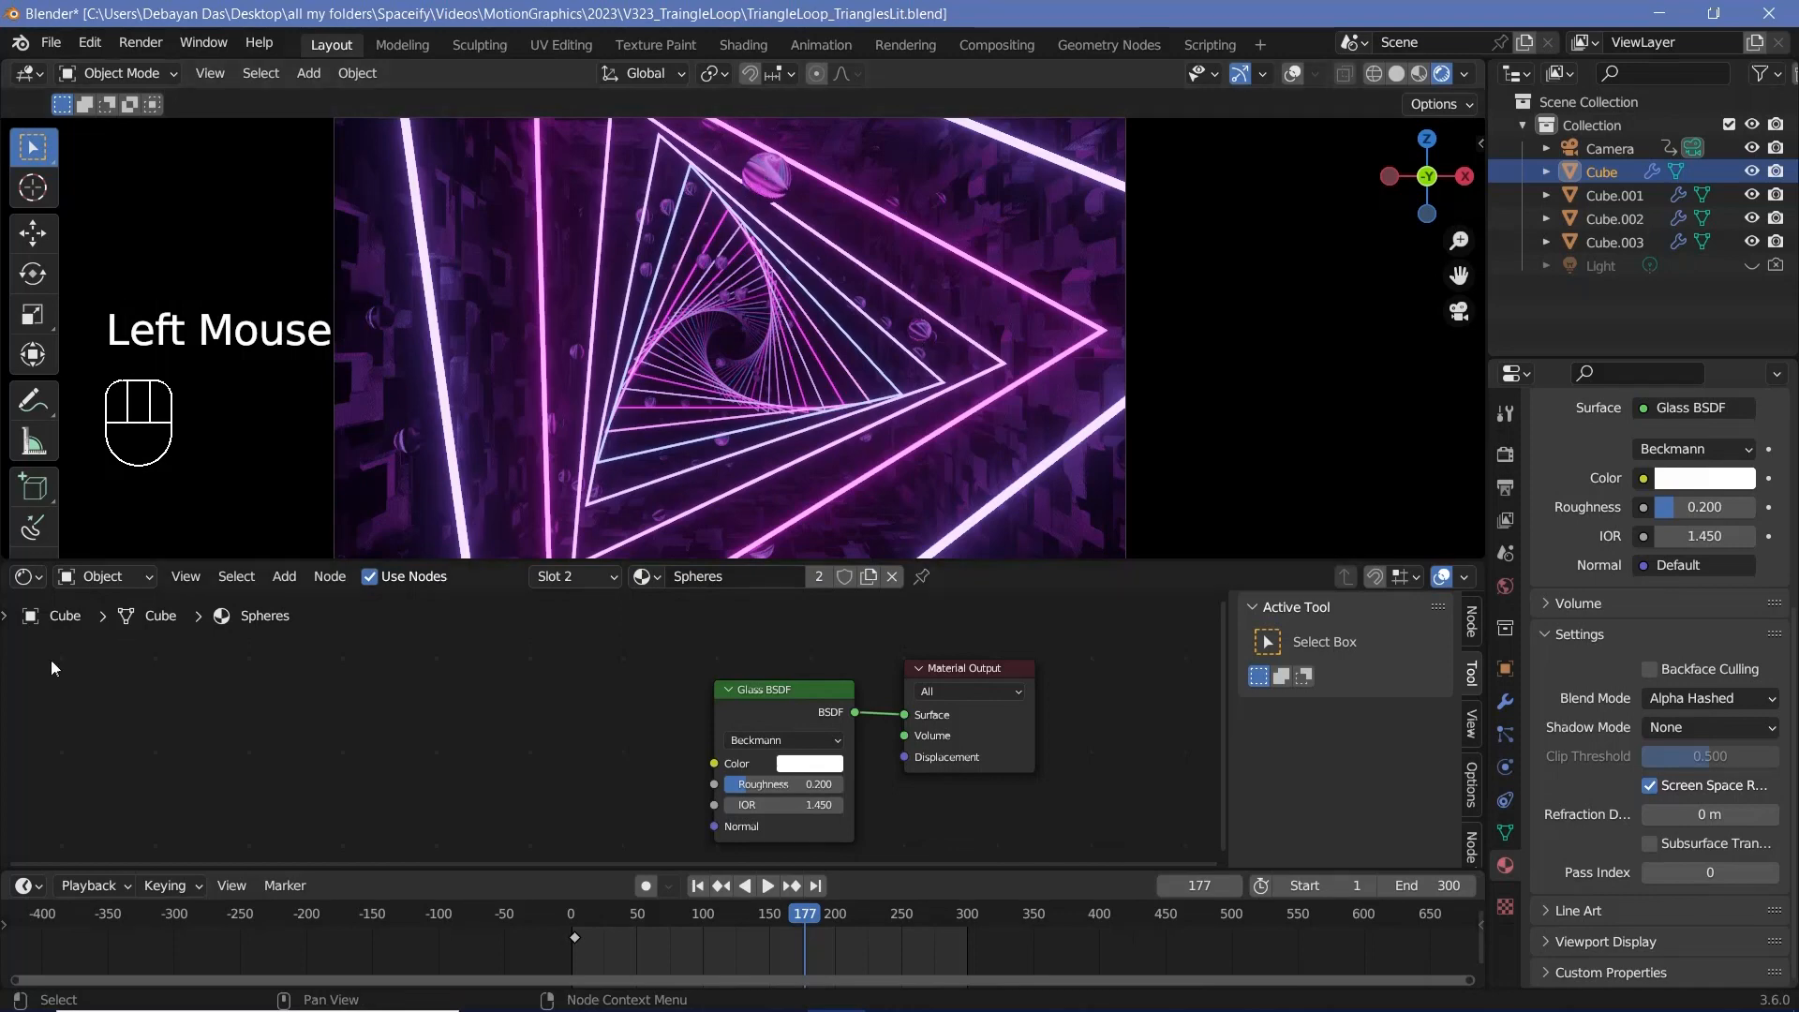
In the Geometry Nodes tree, duplicate the Store Named Attribute and Random Value nodes and insert them between the spheres' Instance on Points and Set Material.
click(25, 577)
click(84, 747)
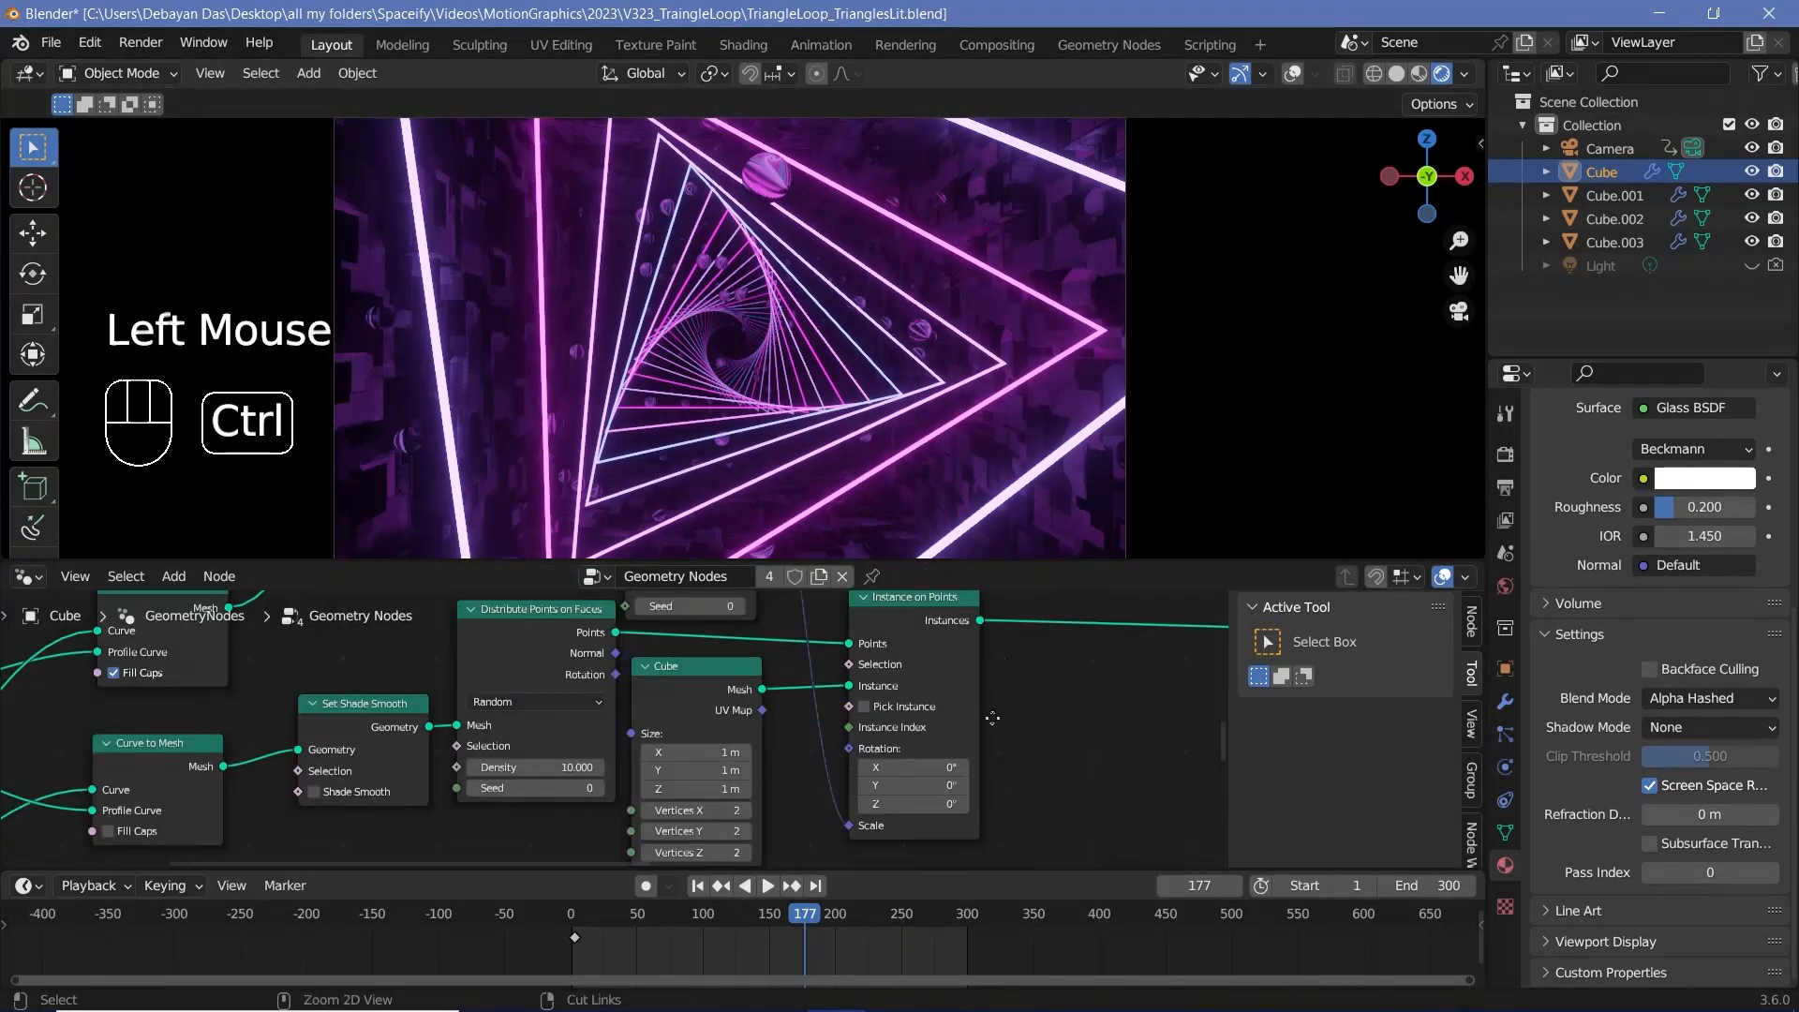
ctrl+middle_drag(712, 712, 768, 693)
middle_drag(768, 694, 870, 605)
middle_drag(989, 637, 887, 642)
click(911, 667)
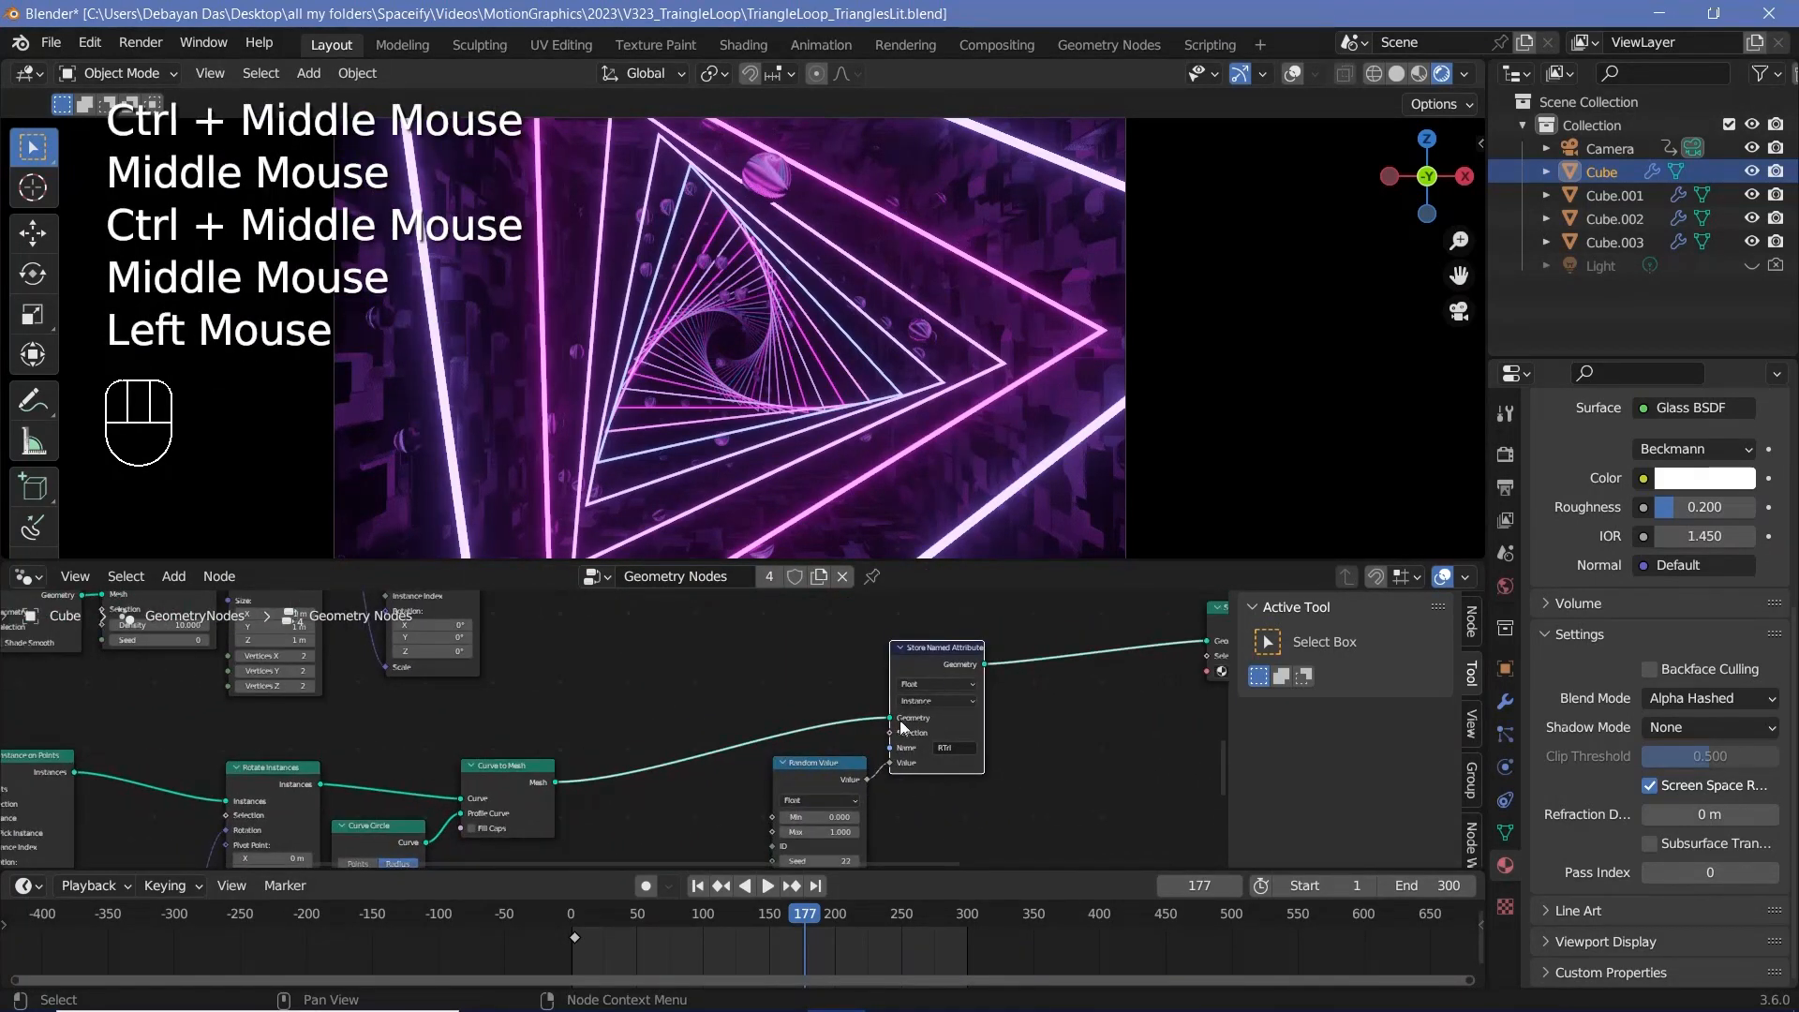
shift+click(821, 767)
ctrl+middle_drag(821, 766, 853, 778)
middle_drag(852, 778, 896, 784)
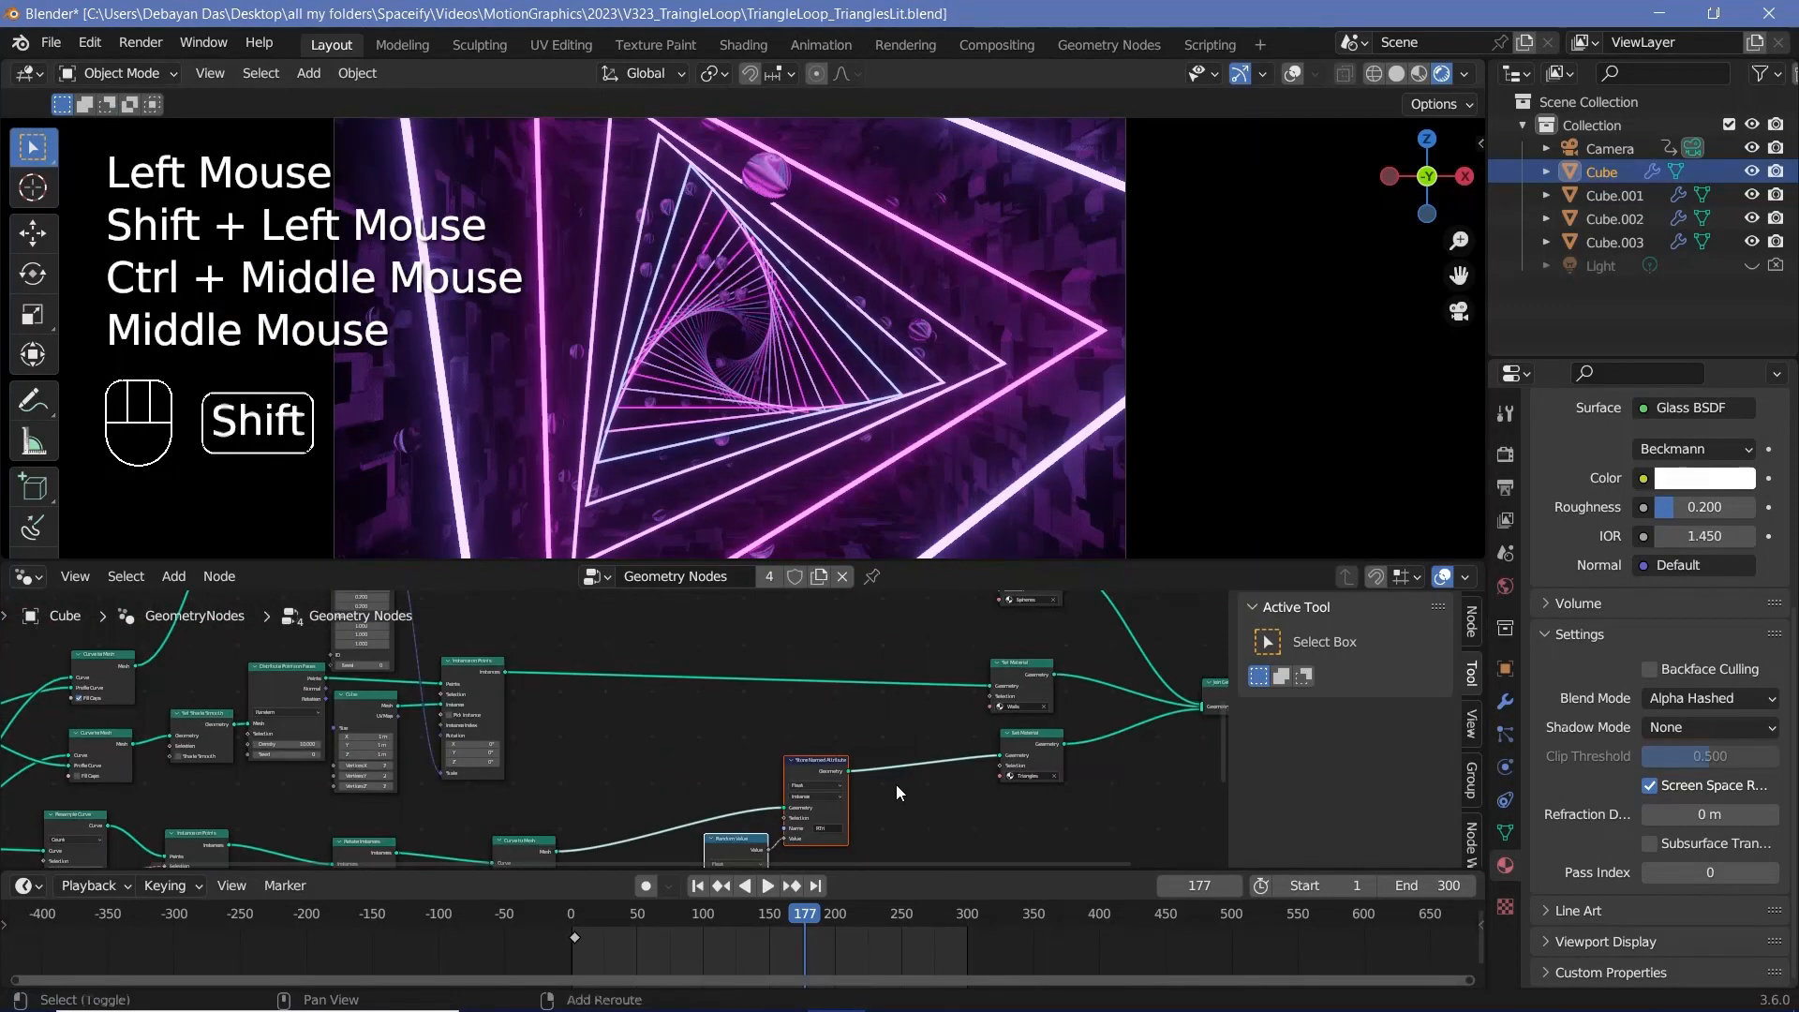
key(shift+d)
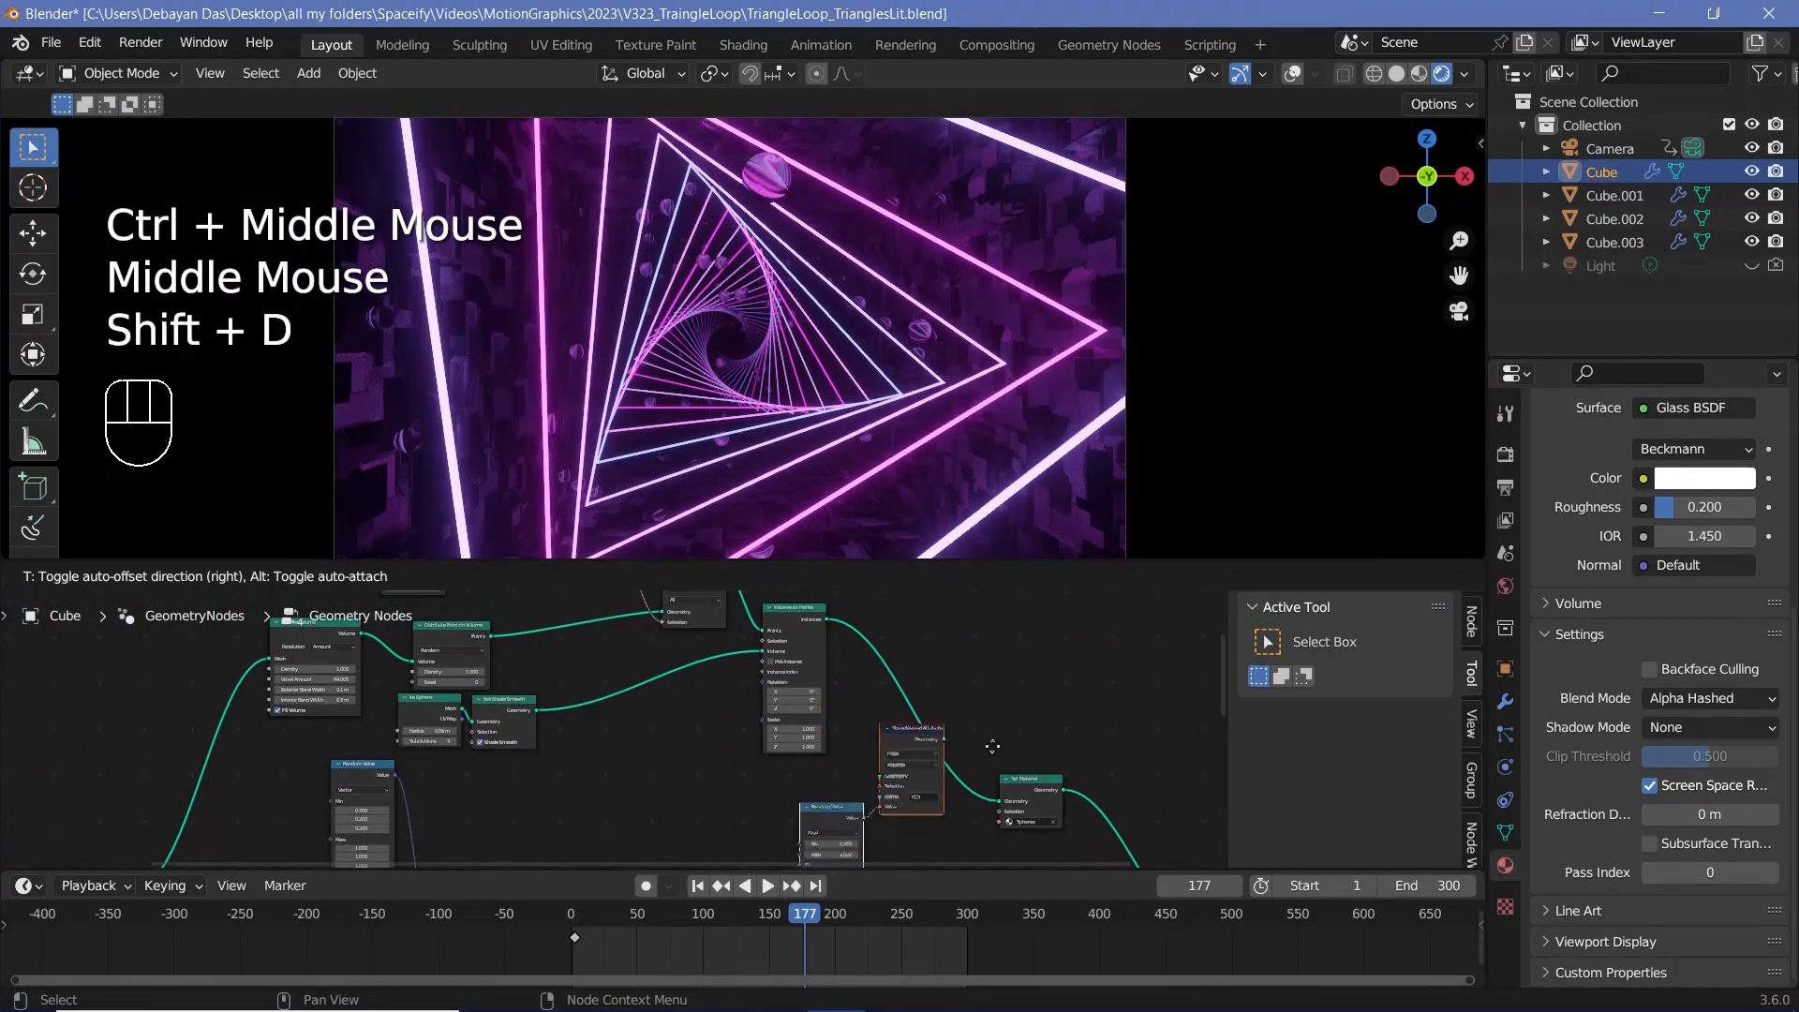
click(980, 744)
click(980, 735)
drag(829, 620, 893, 760)
mouse_move(906, 654)
ctrl+right_down()
mouse_move(880, 683)
mouse_move(1006, 793)
ctrl+right_up()
Name the duplicated stored attribute RSphere and adjust the seed of its Random Value node.
ctrl+middle_drag(959, 812, 956, 796)
ctrl+middle_drag(956, 796, 948, 782)
middle_drag(949, 782, 936, 711)
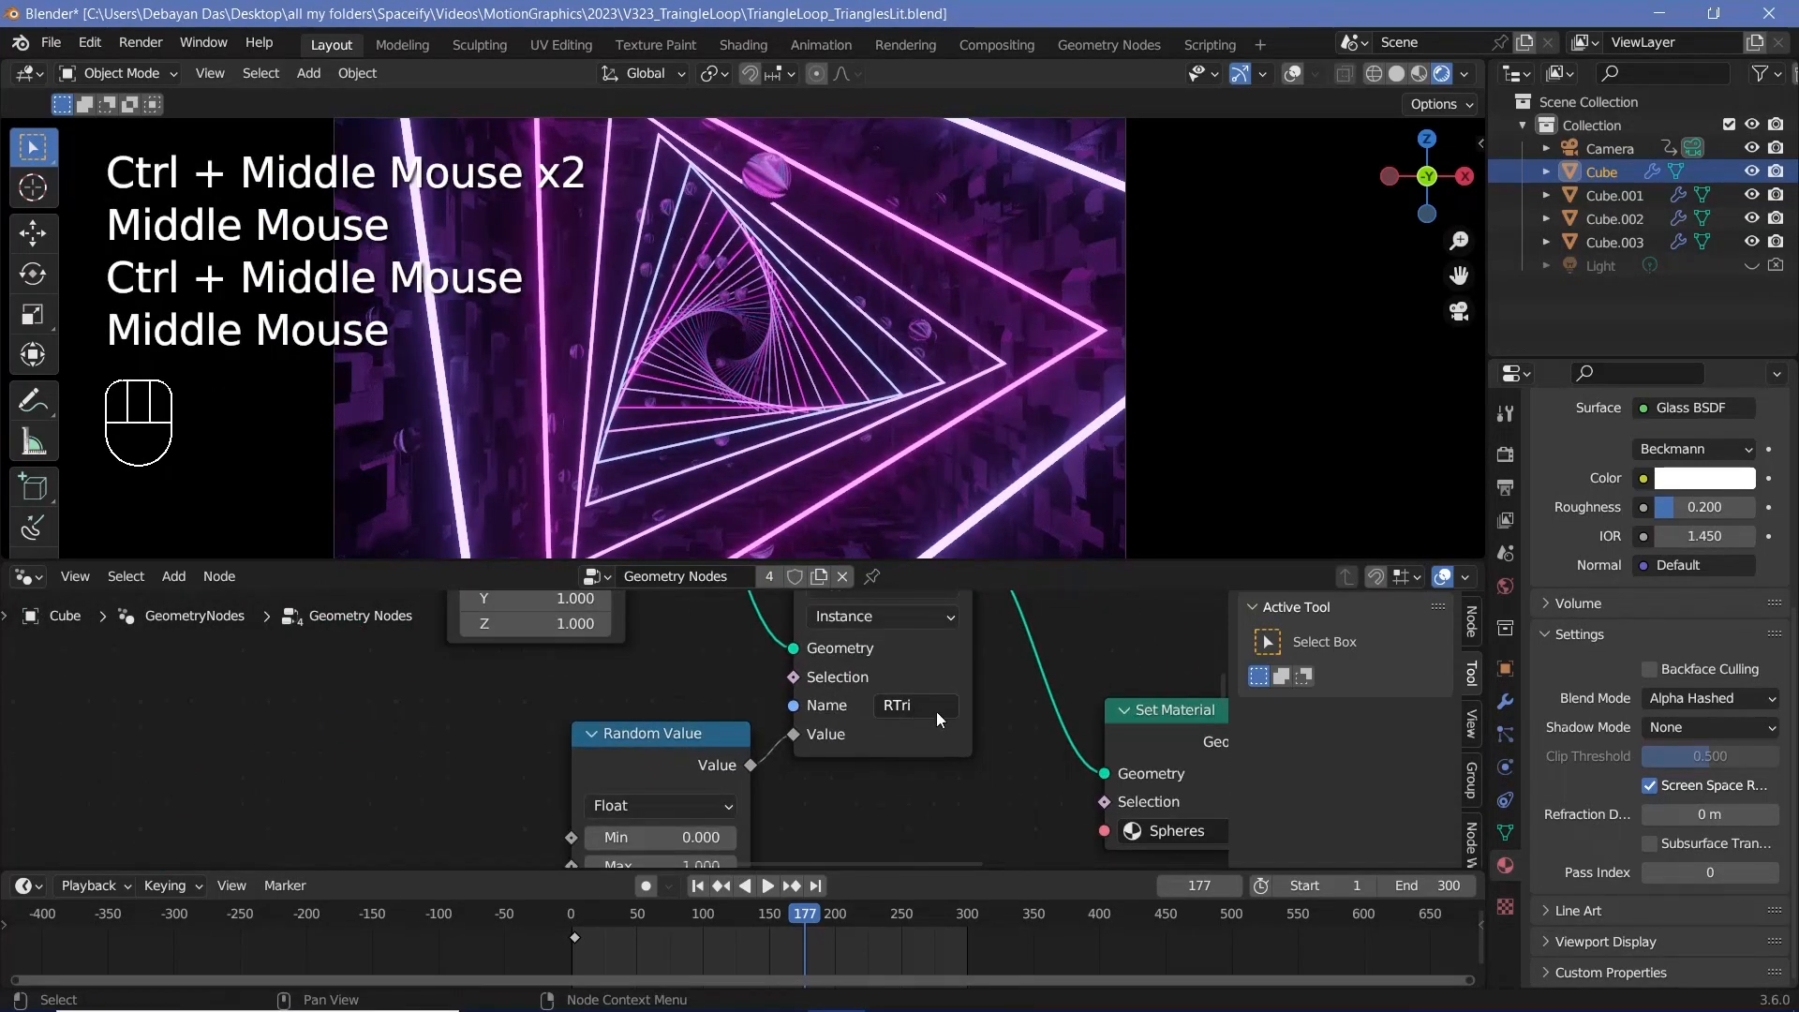
click(938, 712)
key(BackSpace)
key(BackSpace)
key(BackSpace)
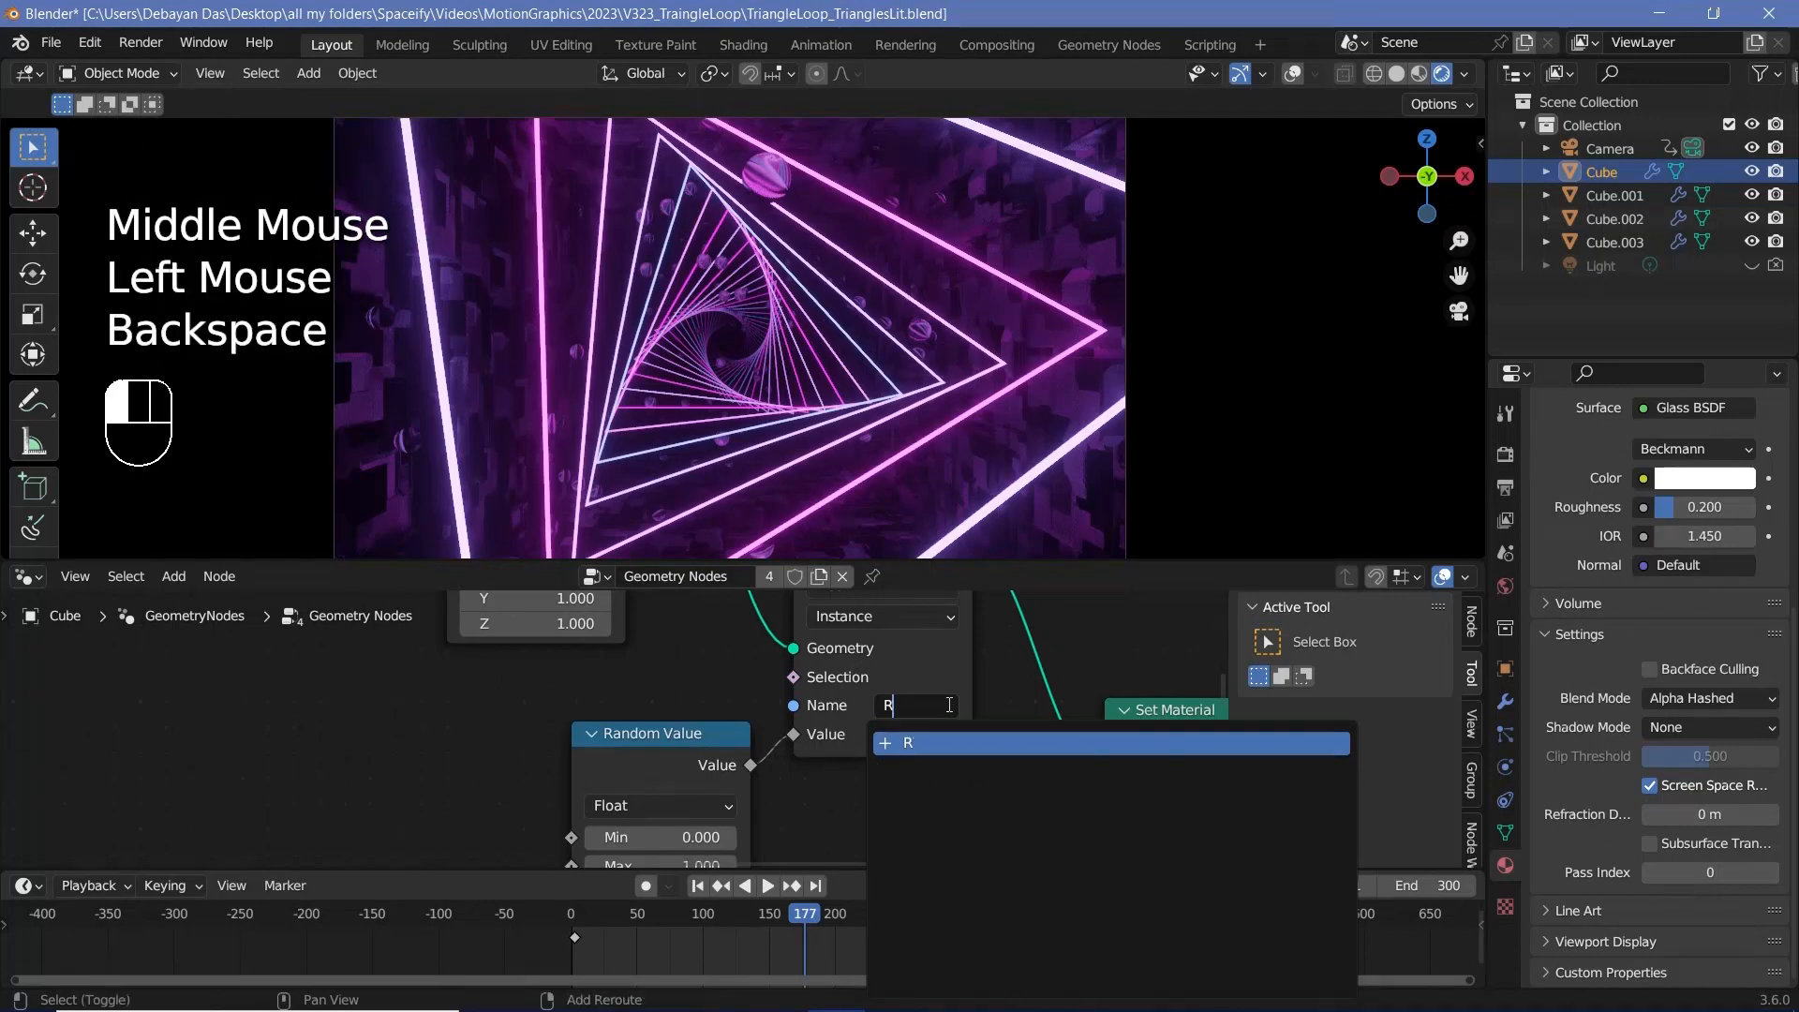
text(Sphere)
key(Return)
middle_drag(949, 705, 988, 599)
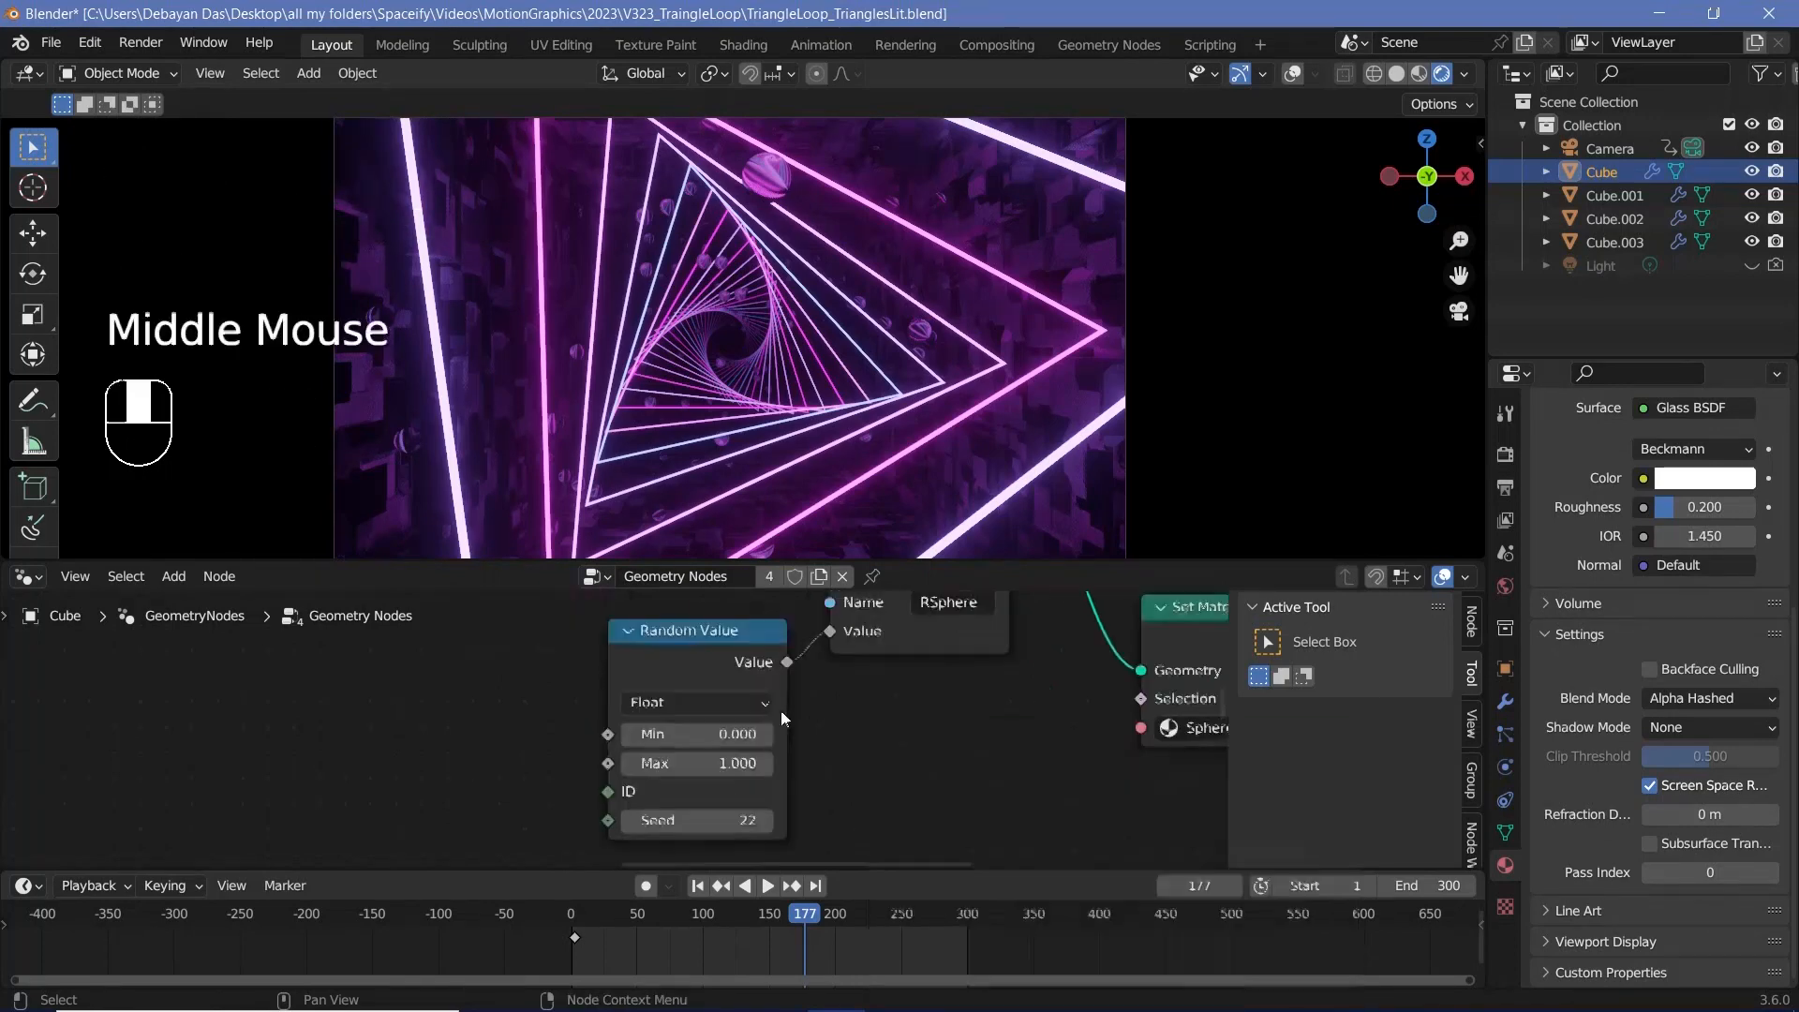
drag(713, 824, 712, 824)
middle_drag(703, 799, 617, 995)
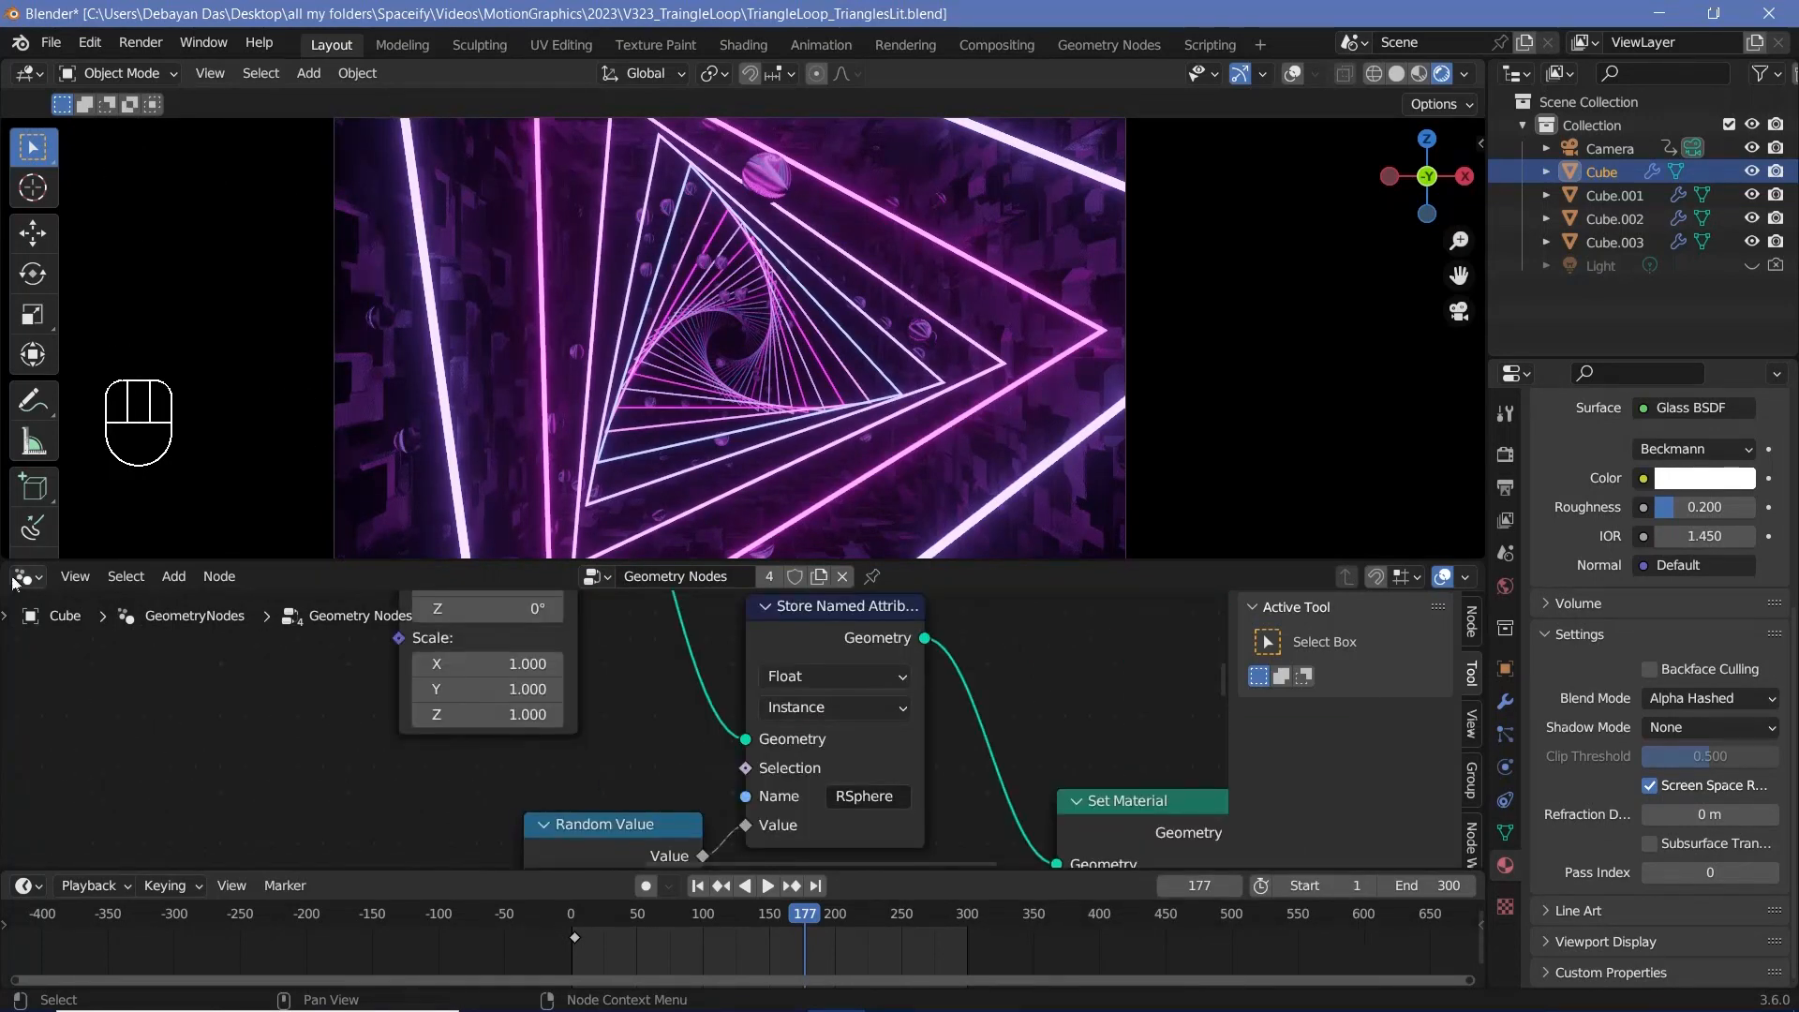
Return to the Spheres material nodes, disconnect the Glass BSDF from the Material Output and move it aside.
click(17, 581)
click(171, 787)
key(KP_Decimal)
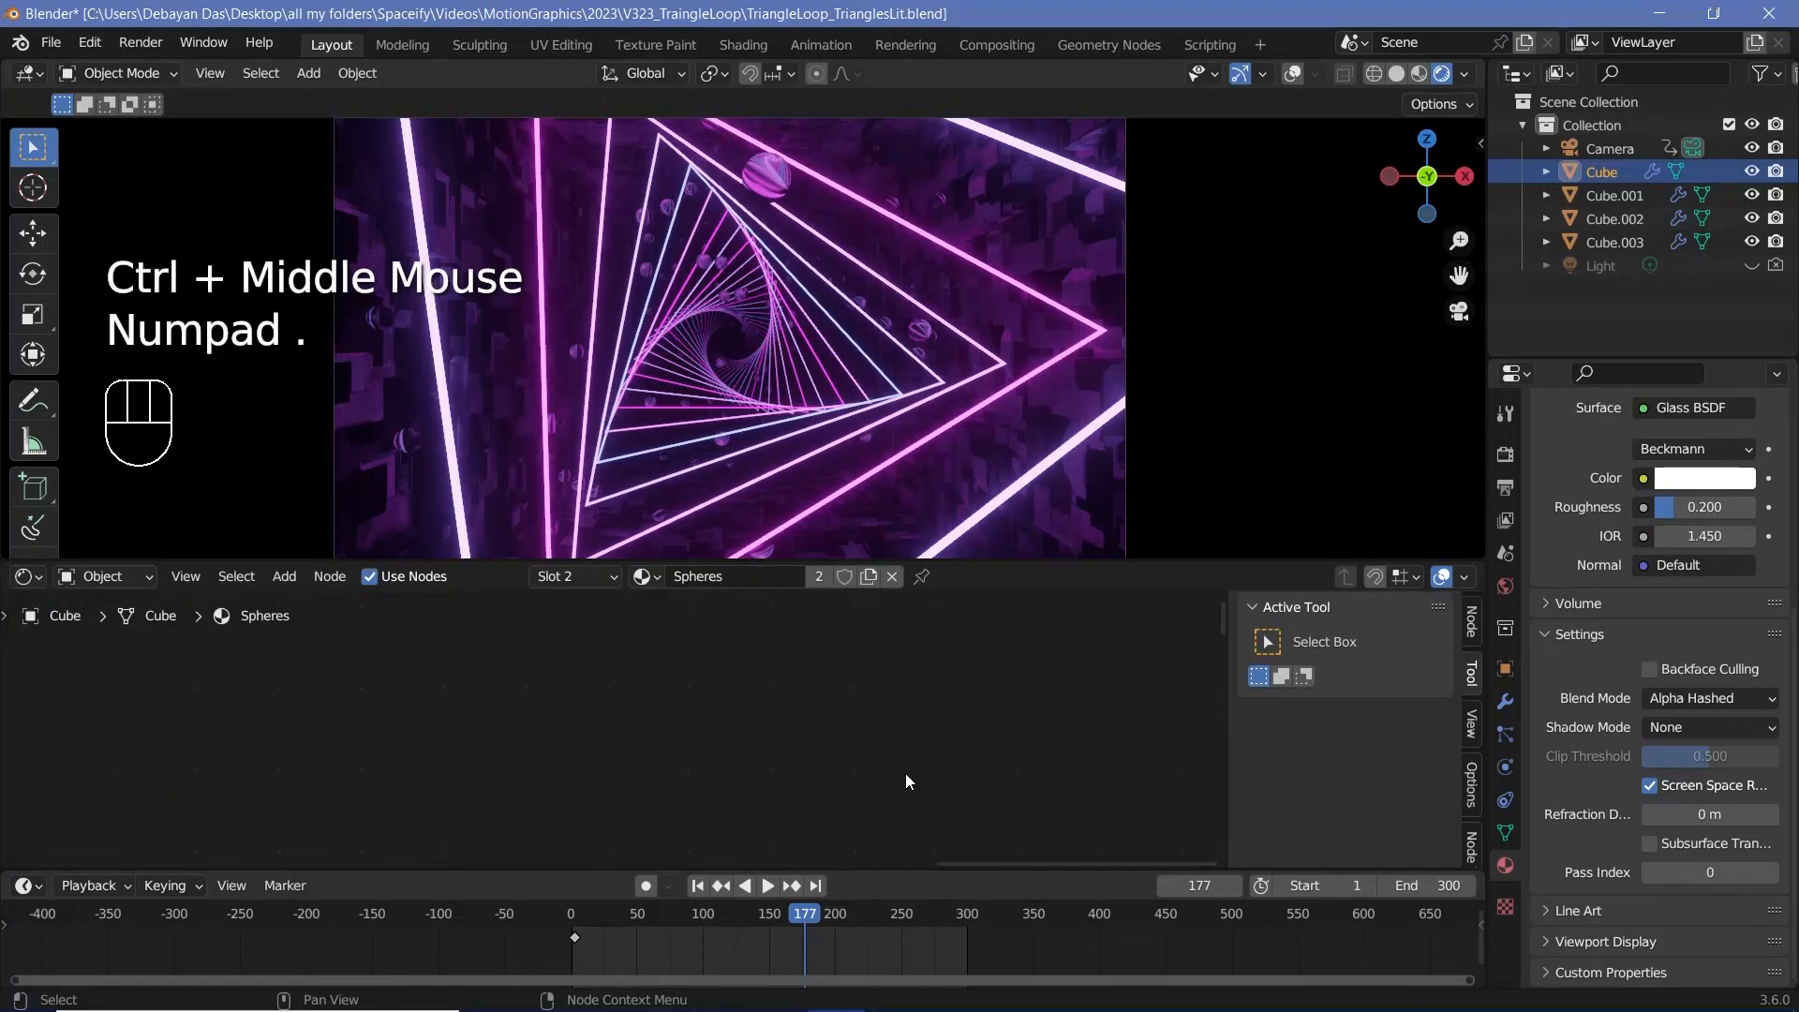
key(a)
key(KP_Decimal)
middle_drag(579, 772, 815, 756)
click(834, 741)
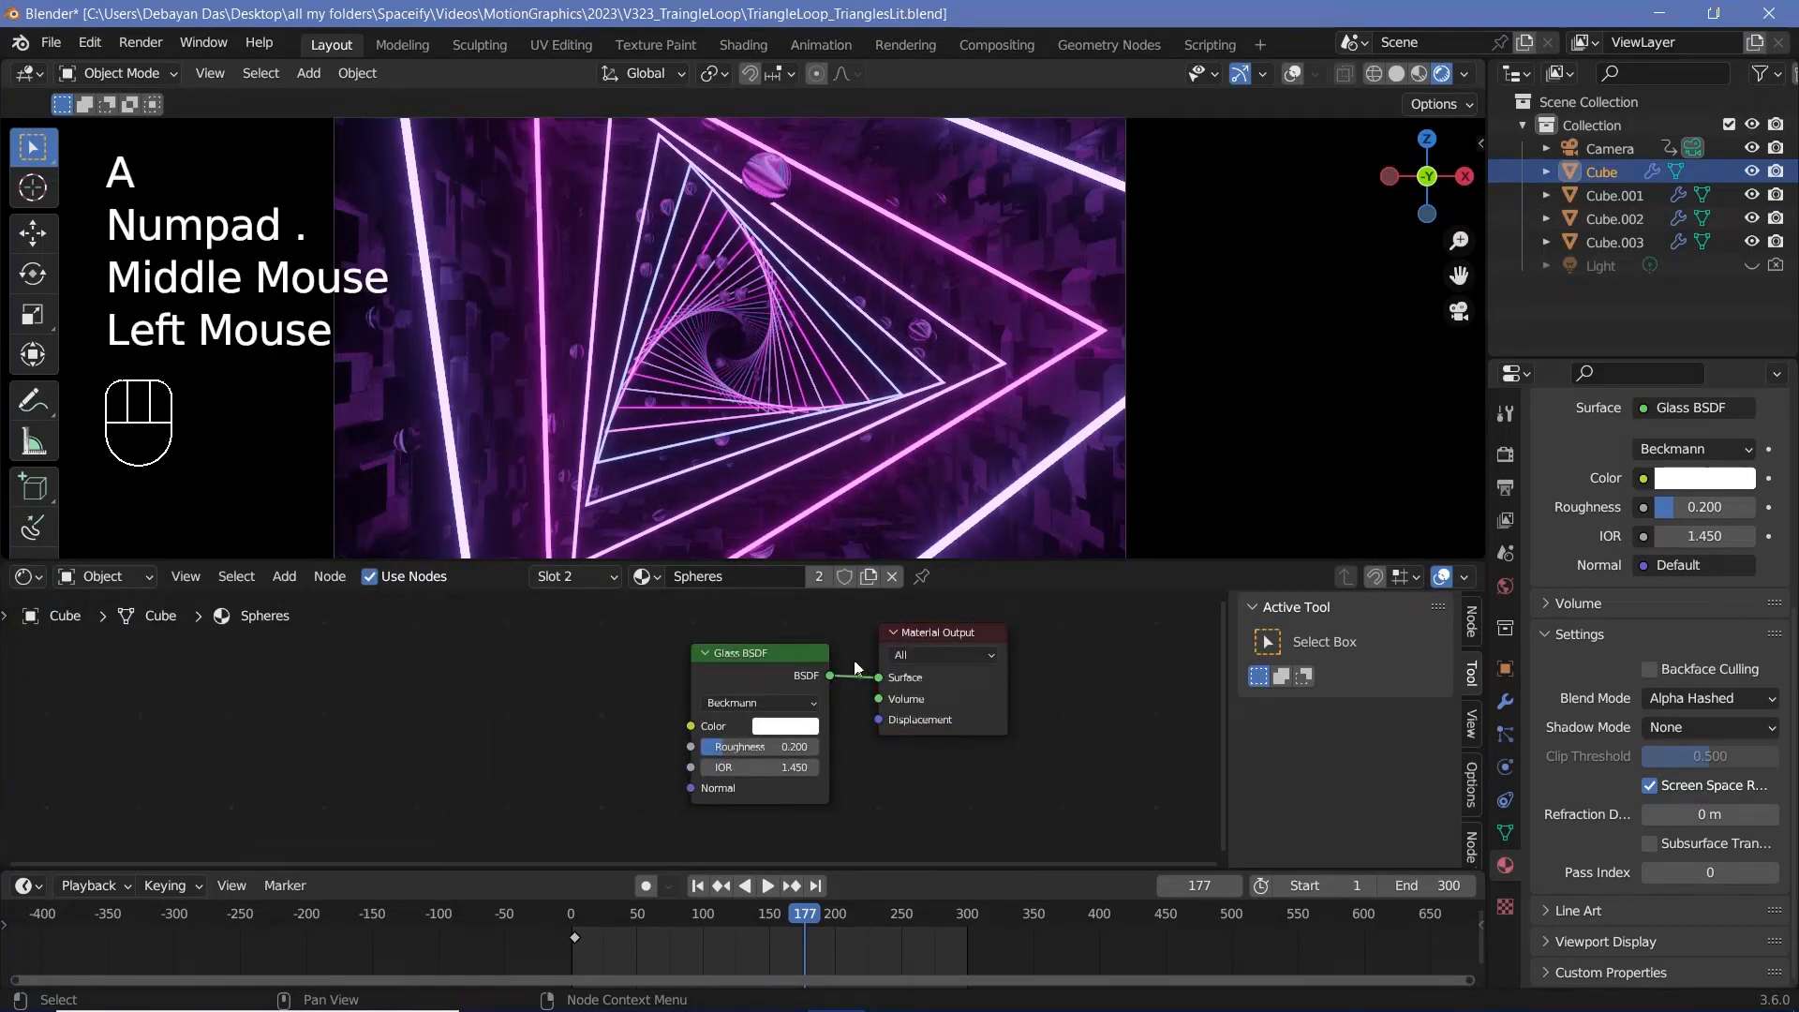
ctrl+right_drag(853, 656, 855, 714)
Add an Emission node to the Spheres material and connect it to the Material Output's Surface.
key(shift+a)
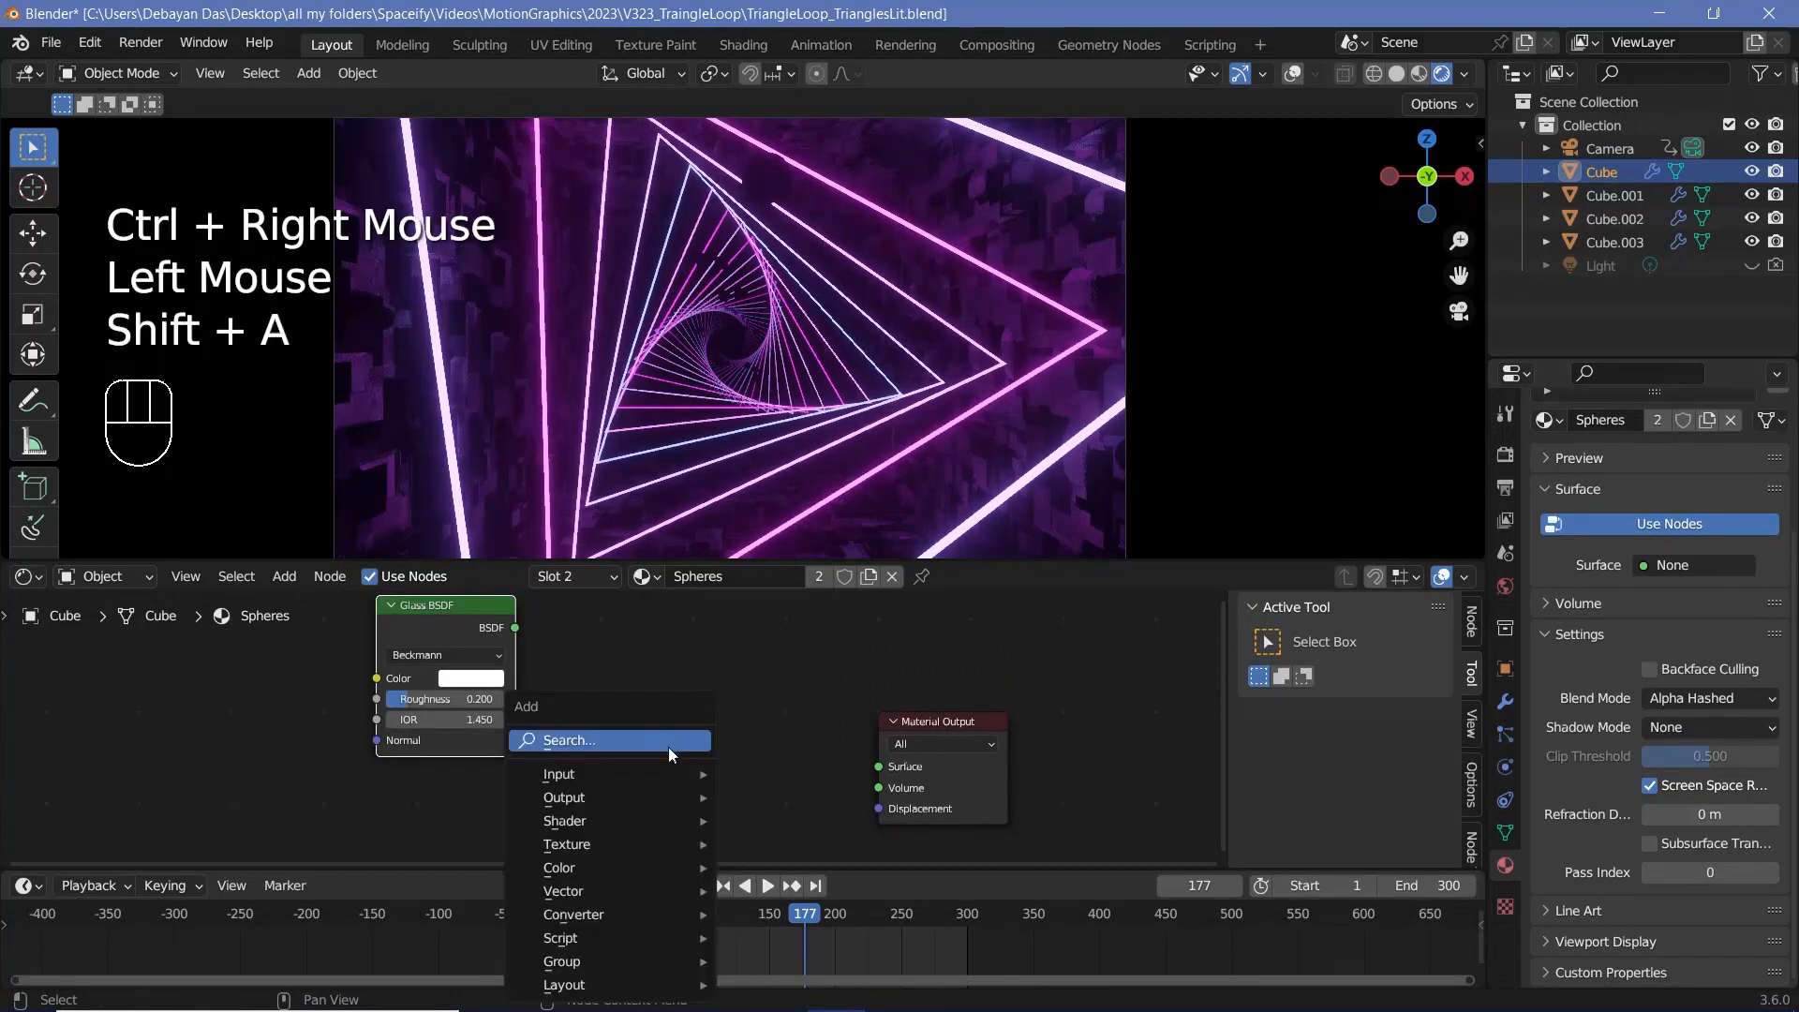
text(emis)
key(Return)
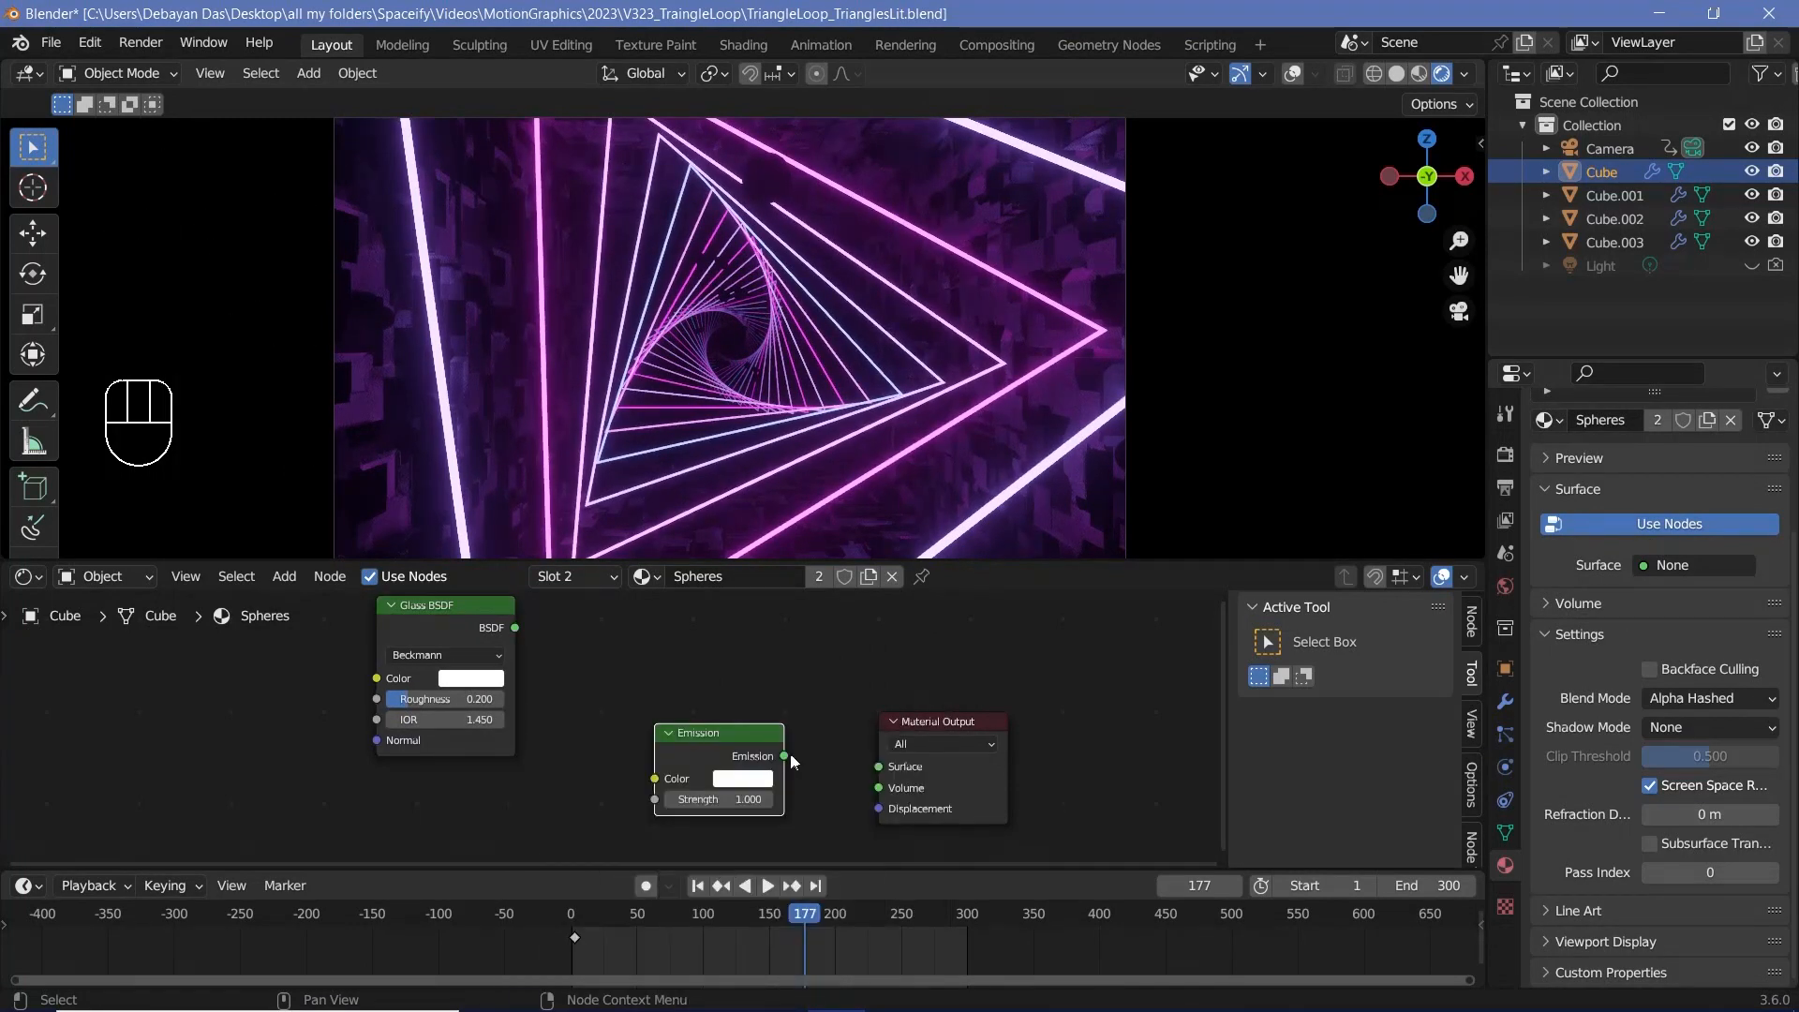
drag(787, 754, 879, 766)
Add an Attribute node to the Spheres material, with type Instancer and name RSphere, leaving room beside it for another node.
shift+middle_drag(505, 823, 684, 771)
key(shift+a)
click(594, 742)
text(a)
key(Return)
click(469, 759)
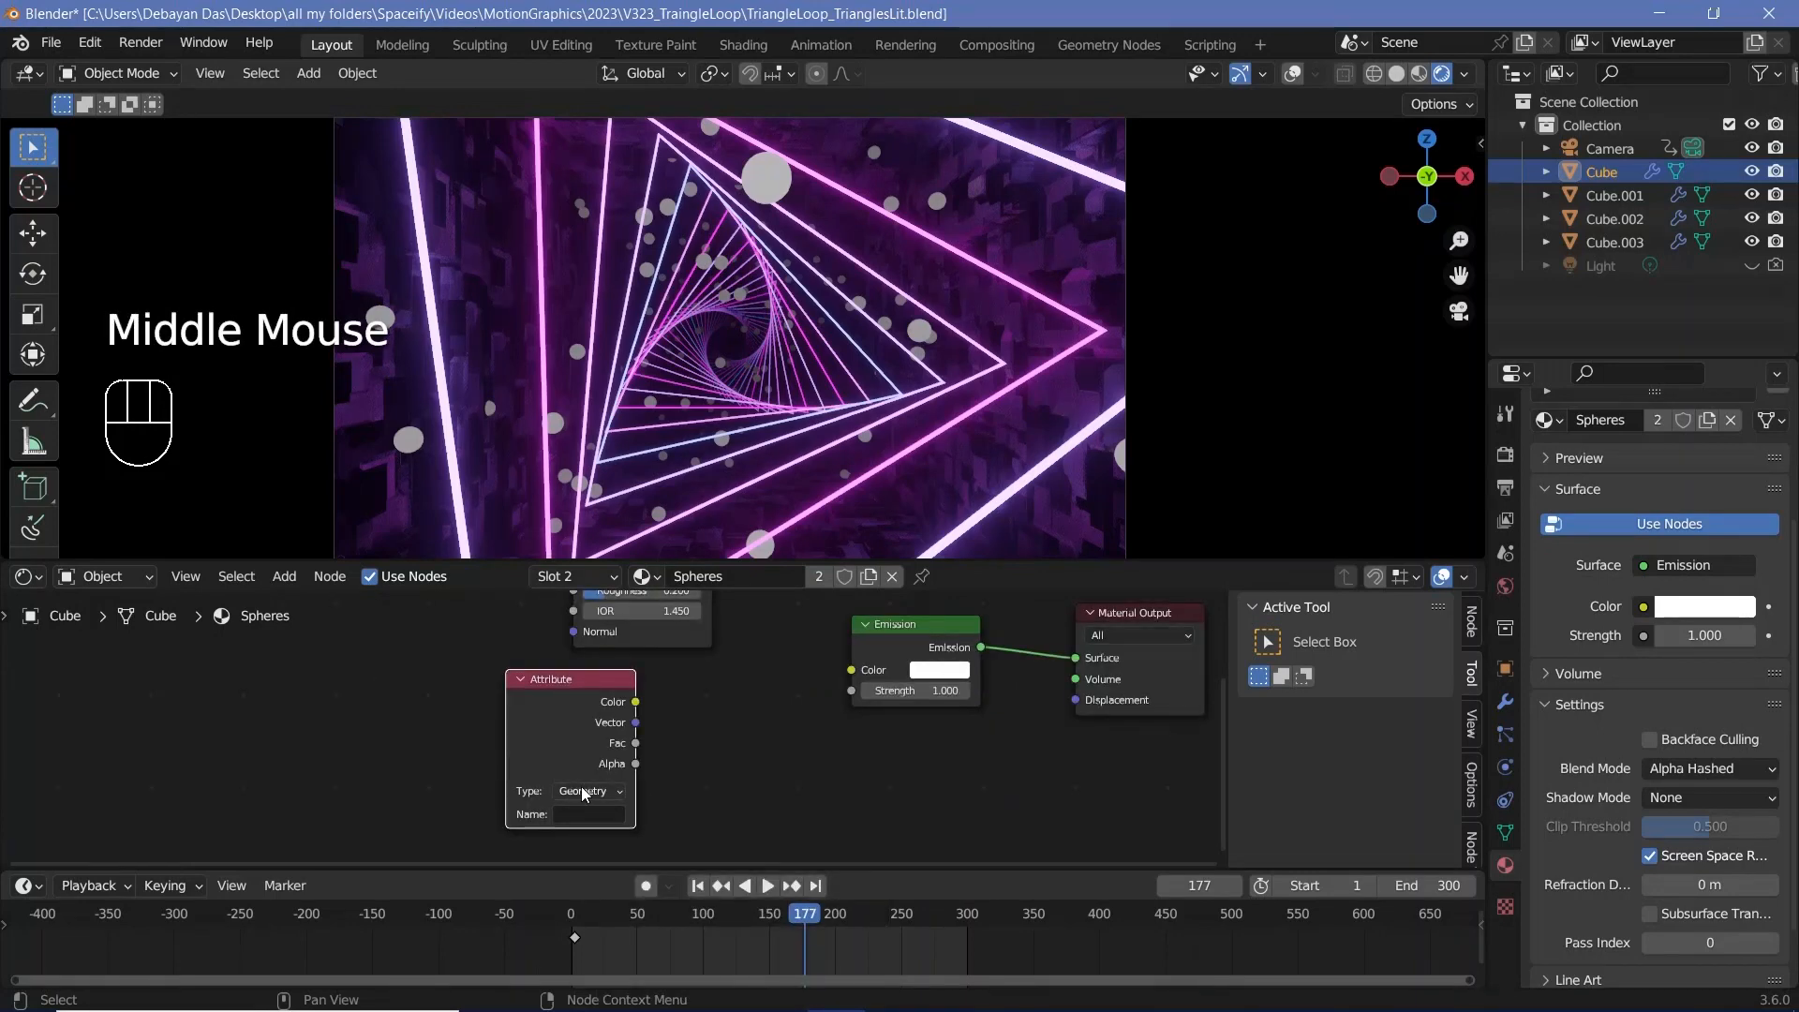
click(582, 792)
click(582, 845)
double_click(581, 815)
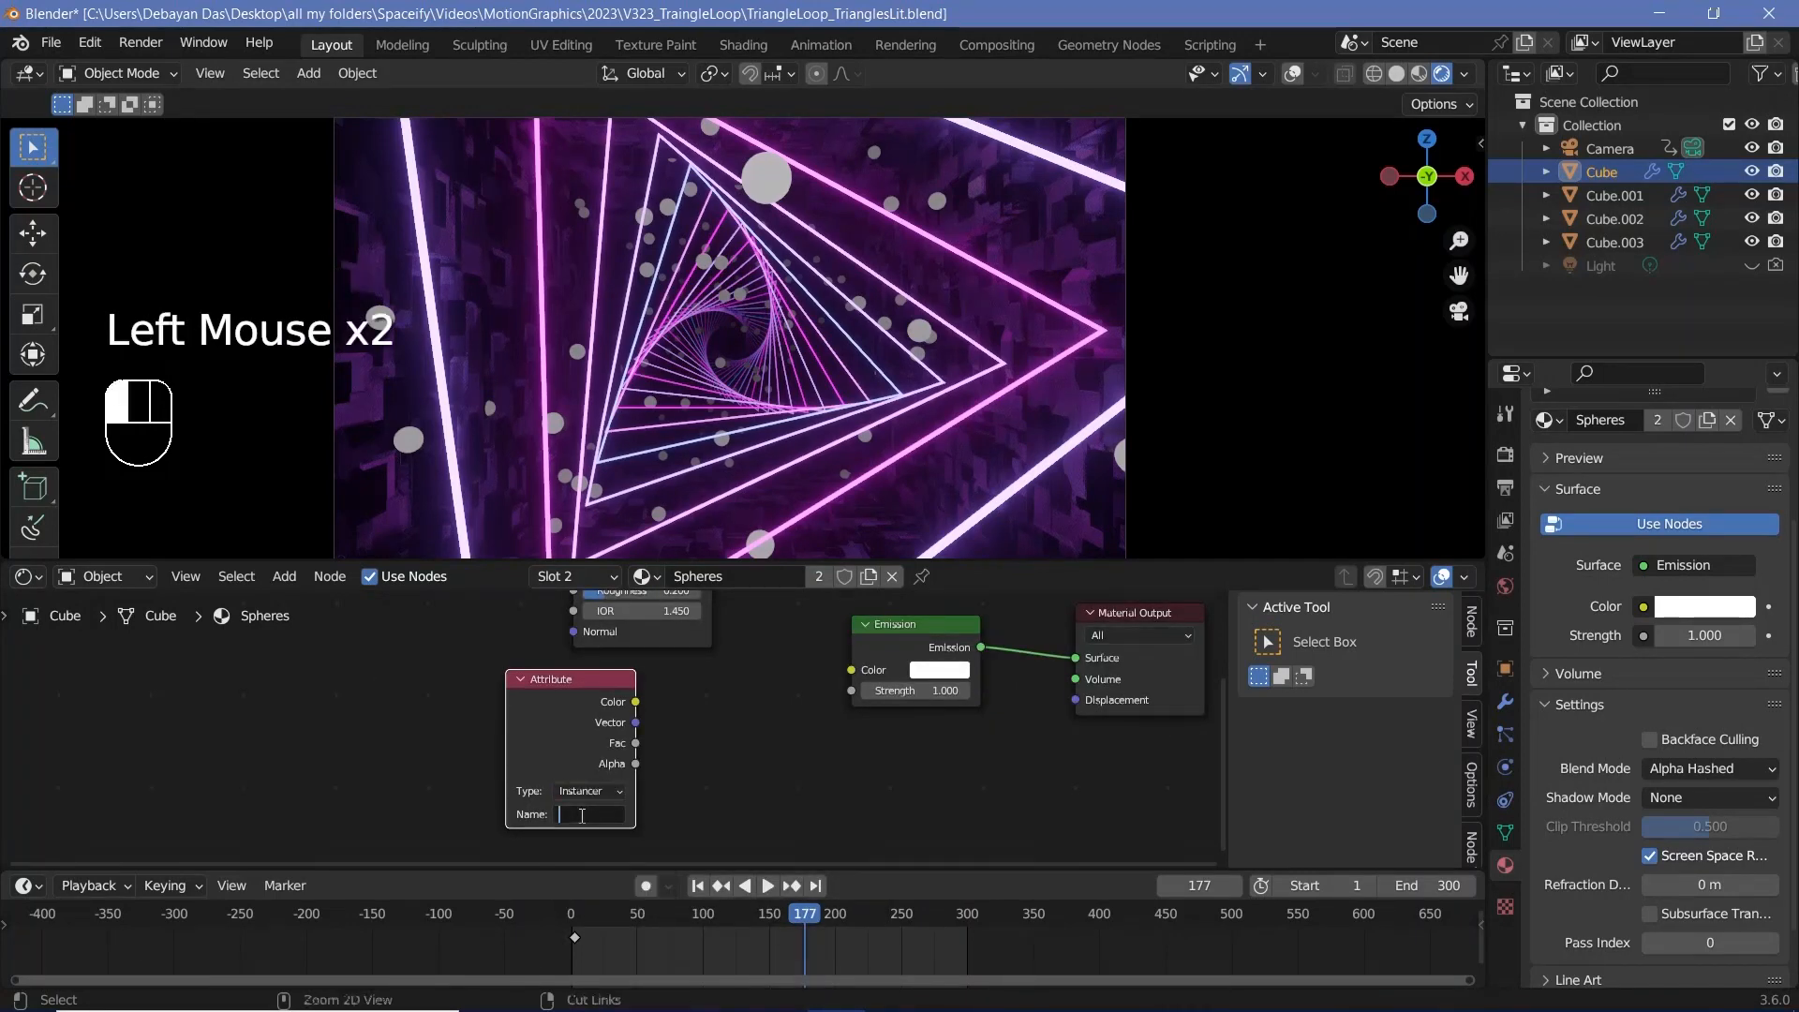
text(RSphere)
key(Return)
drag(572, 679, 420, 686)
Add a Color Ramp node between the Attribute and Emission nodes of the Spheres material.
key(shift+a)
click(622, 728)
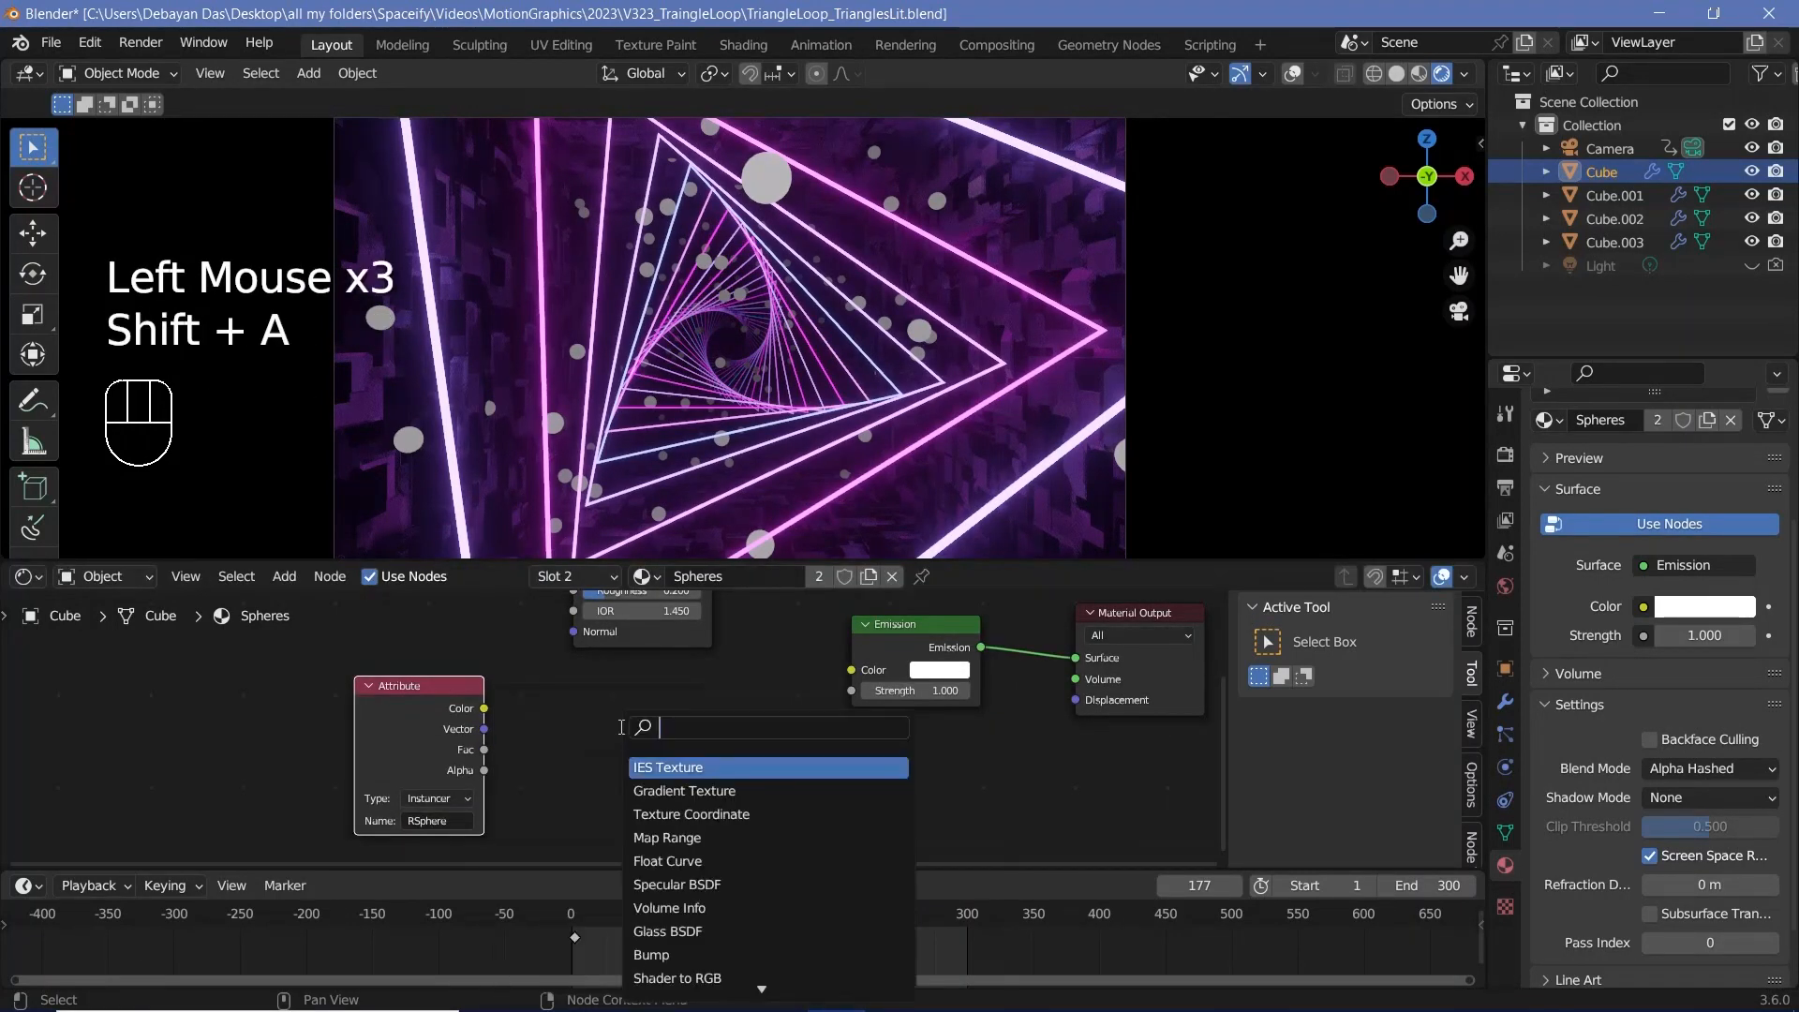
text(col)
key(Return)
click(609, 761)
Set the Color Ramp's first stop to fully saturated magenta with hue 0.833 and its last stop to bright blue.
click(596, 780)
click(611, 821)
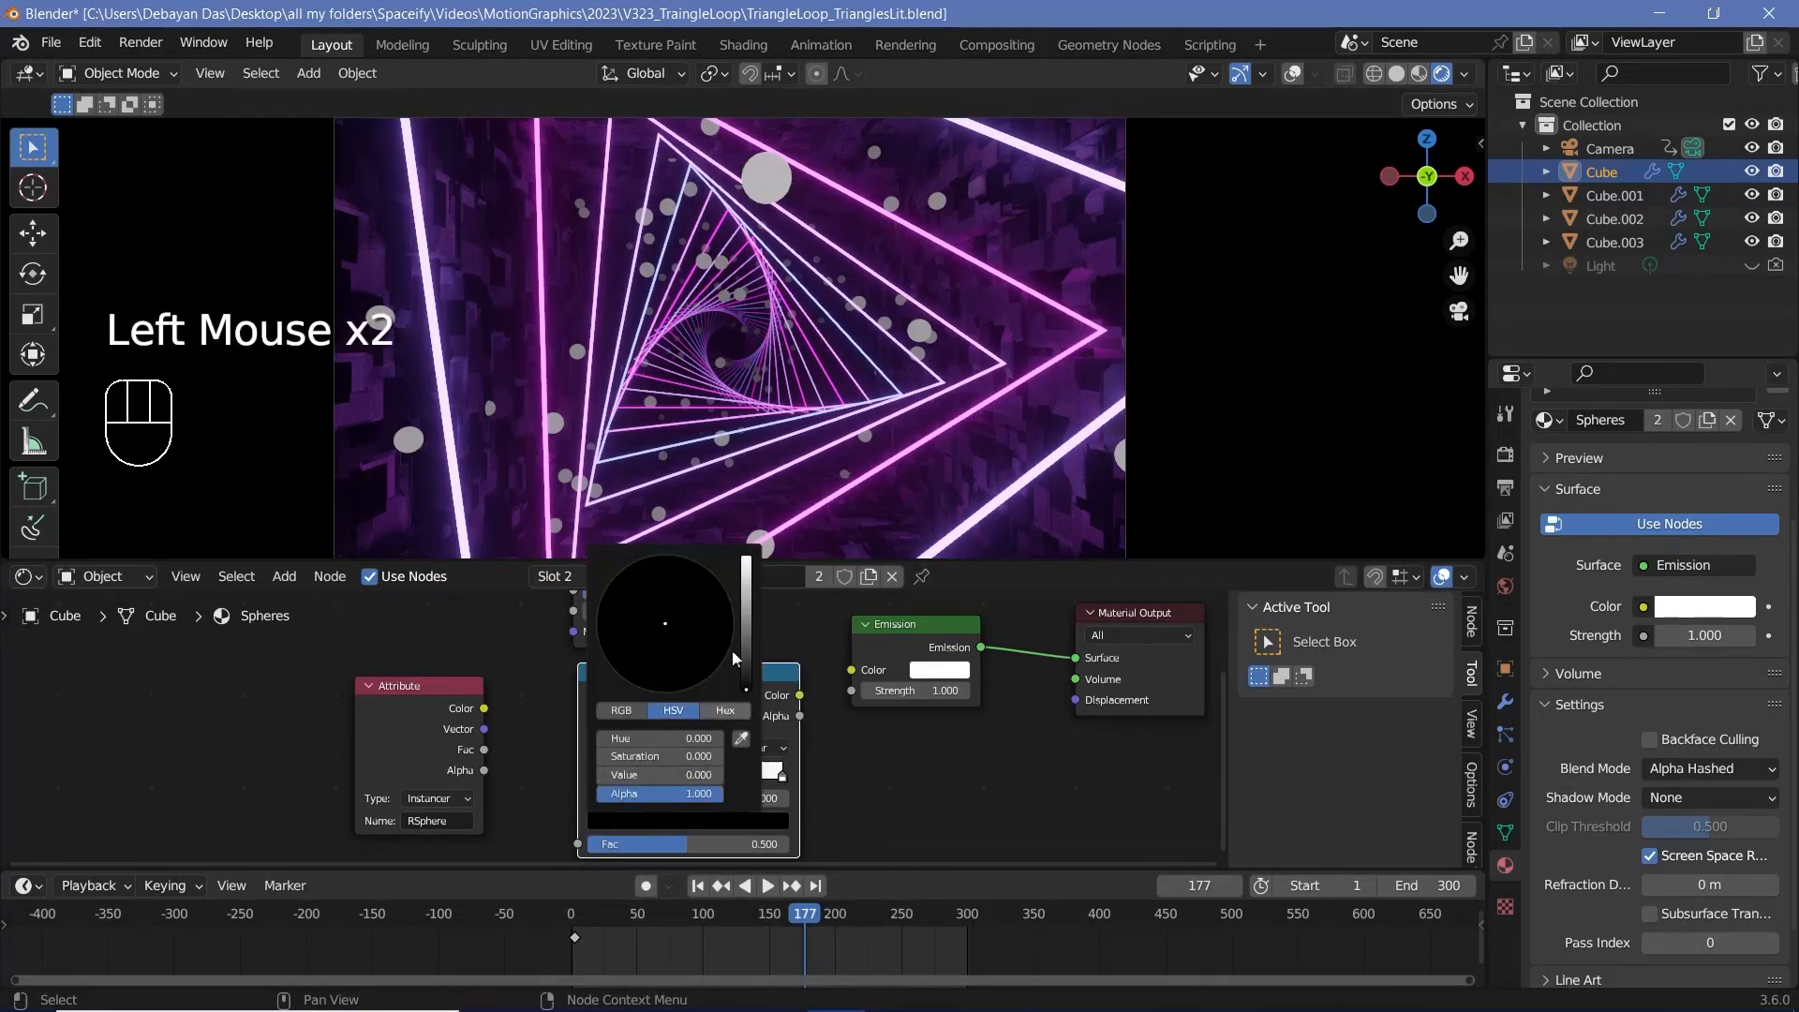
drag(747, 687, 746, 557)
ctrl+drag(721, 651, 727, 658)
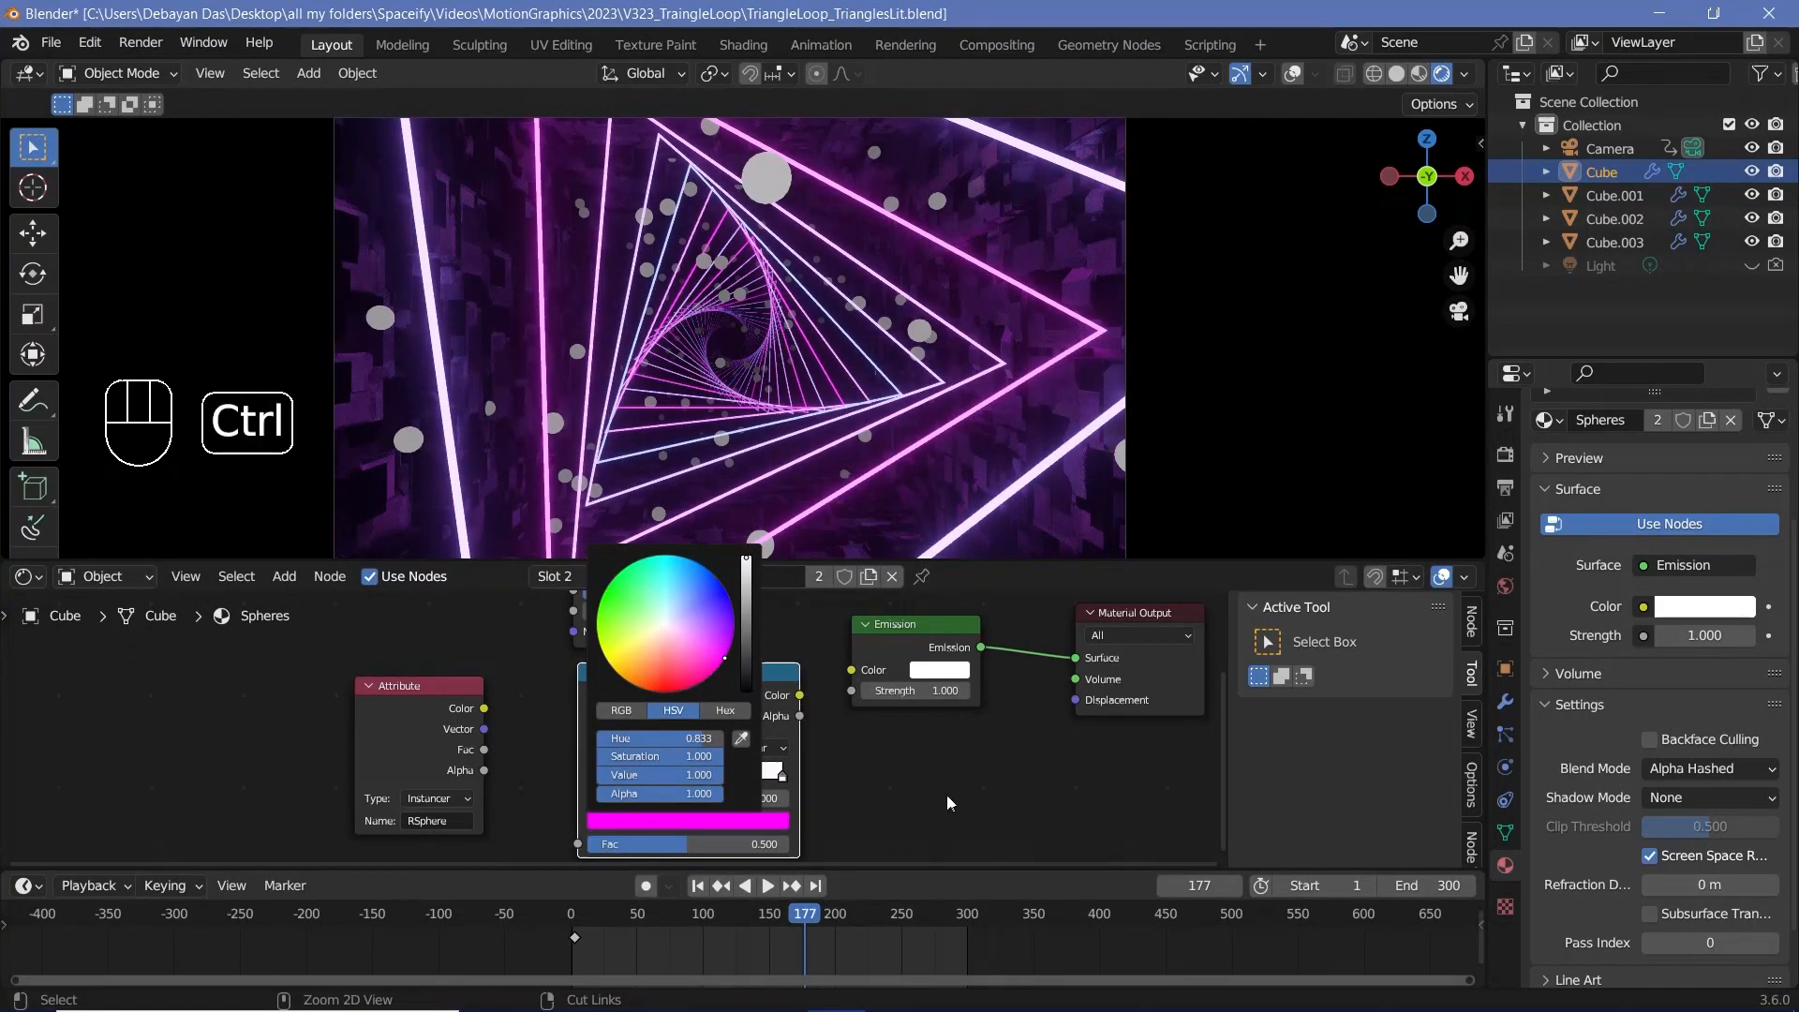
click(783, 777)
click(688, 821)
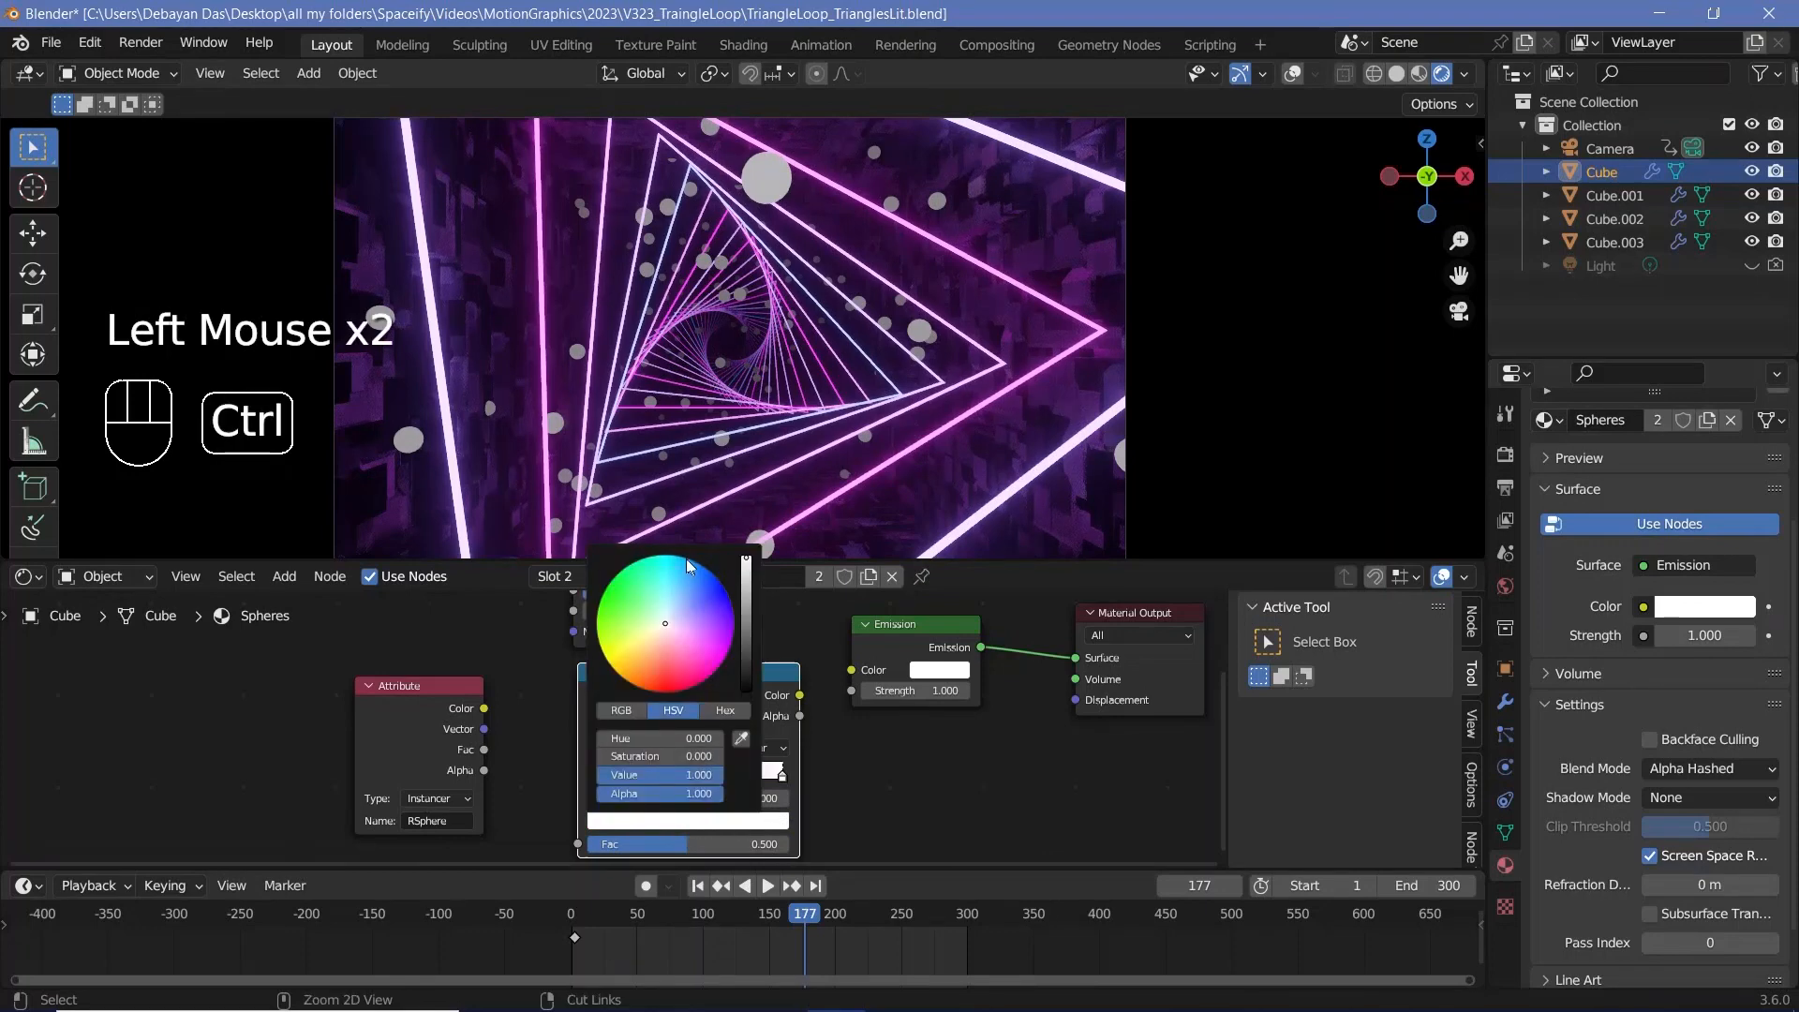
ctrl+drag(686, 558, 698, 566)
Connect the Attribute's Color to the Color Ramp's Fac and the ramp's Color to the Emission's Color.
drag(483, 709, 579, 727)
middle_drag(641, 694, 581, 838)
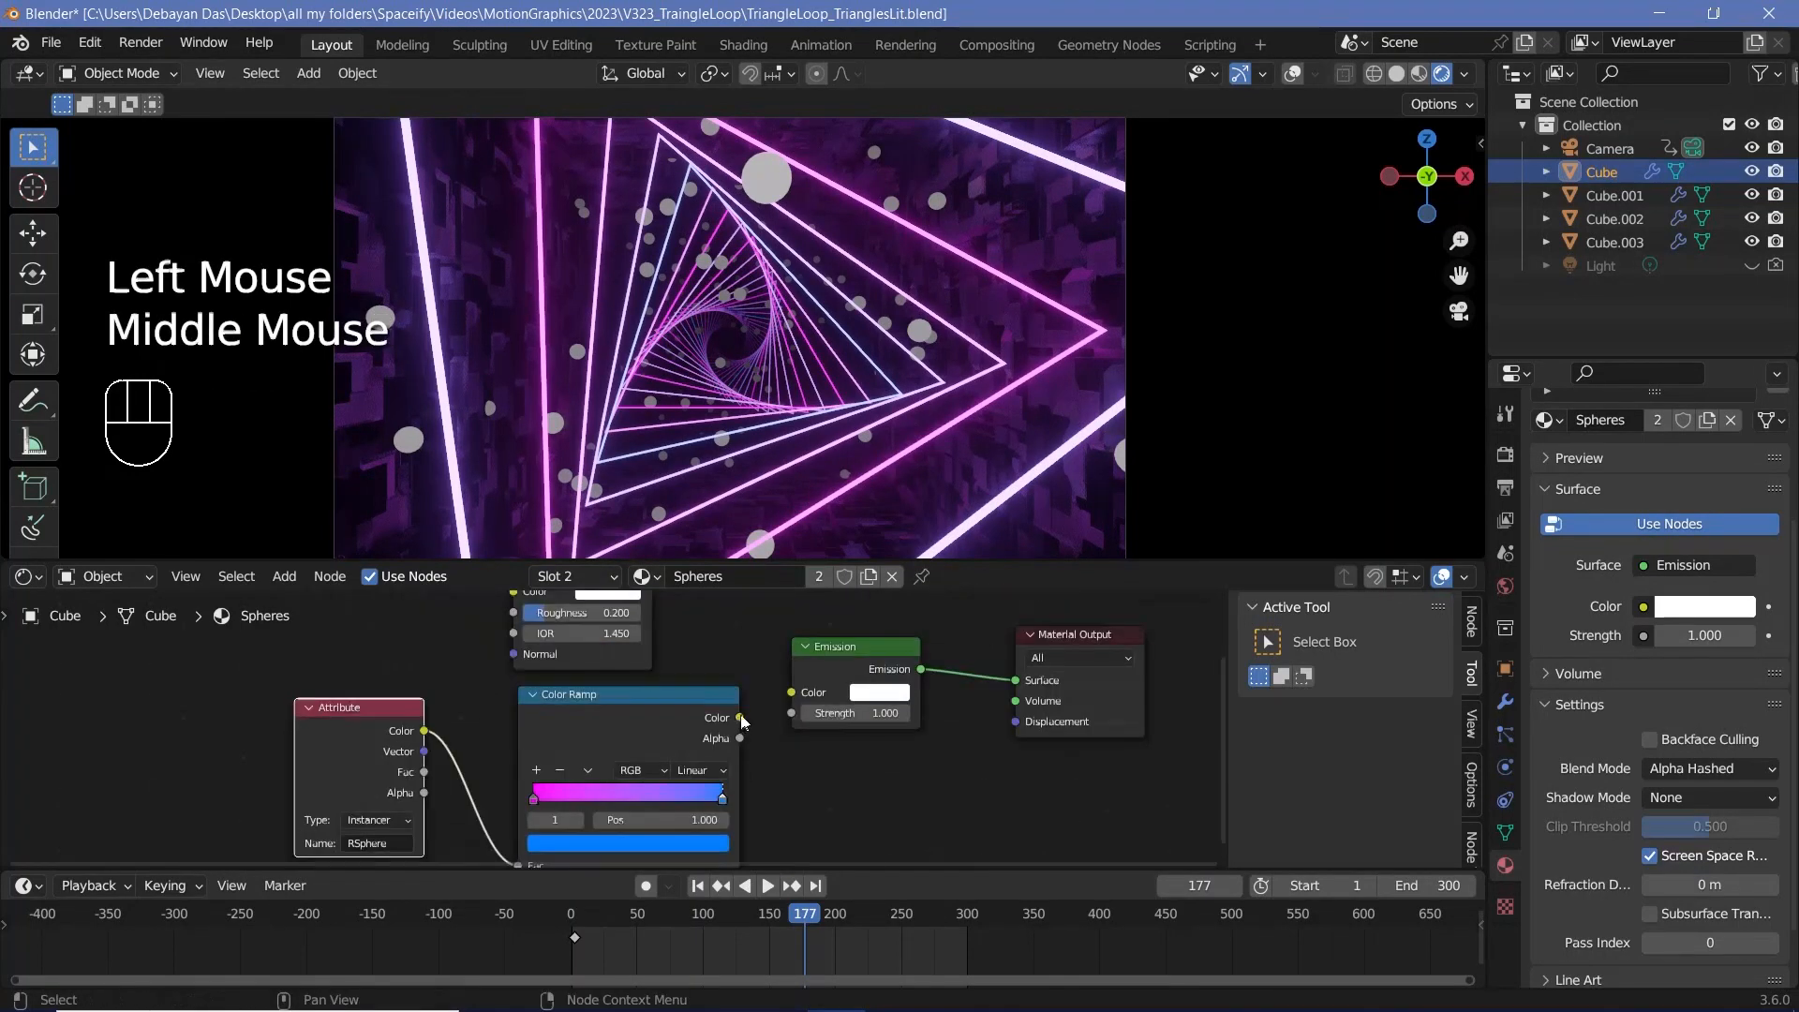
drag(739, 718, 867, 715)
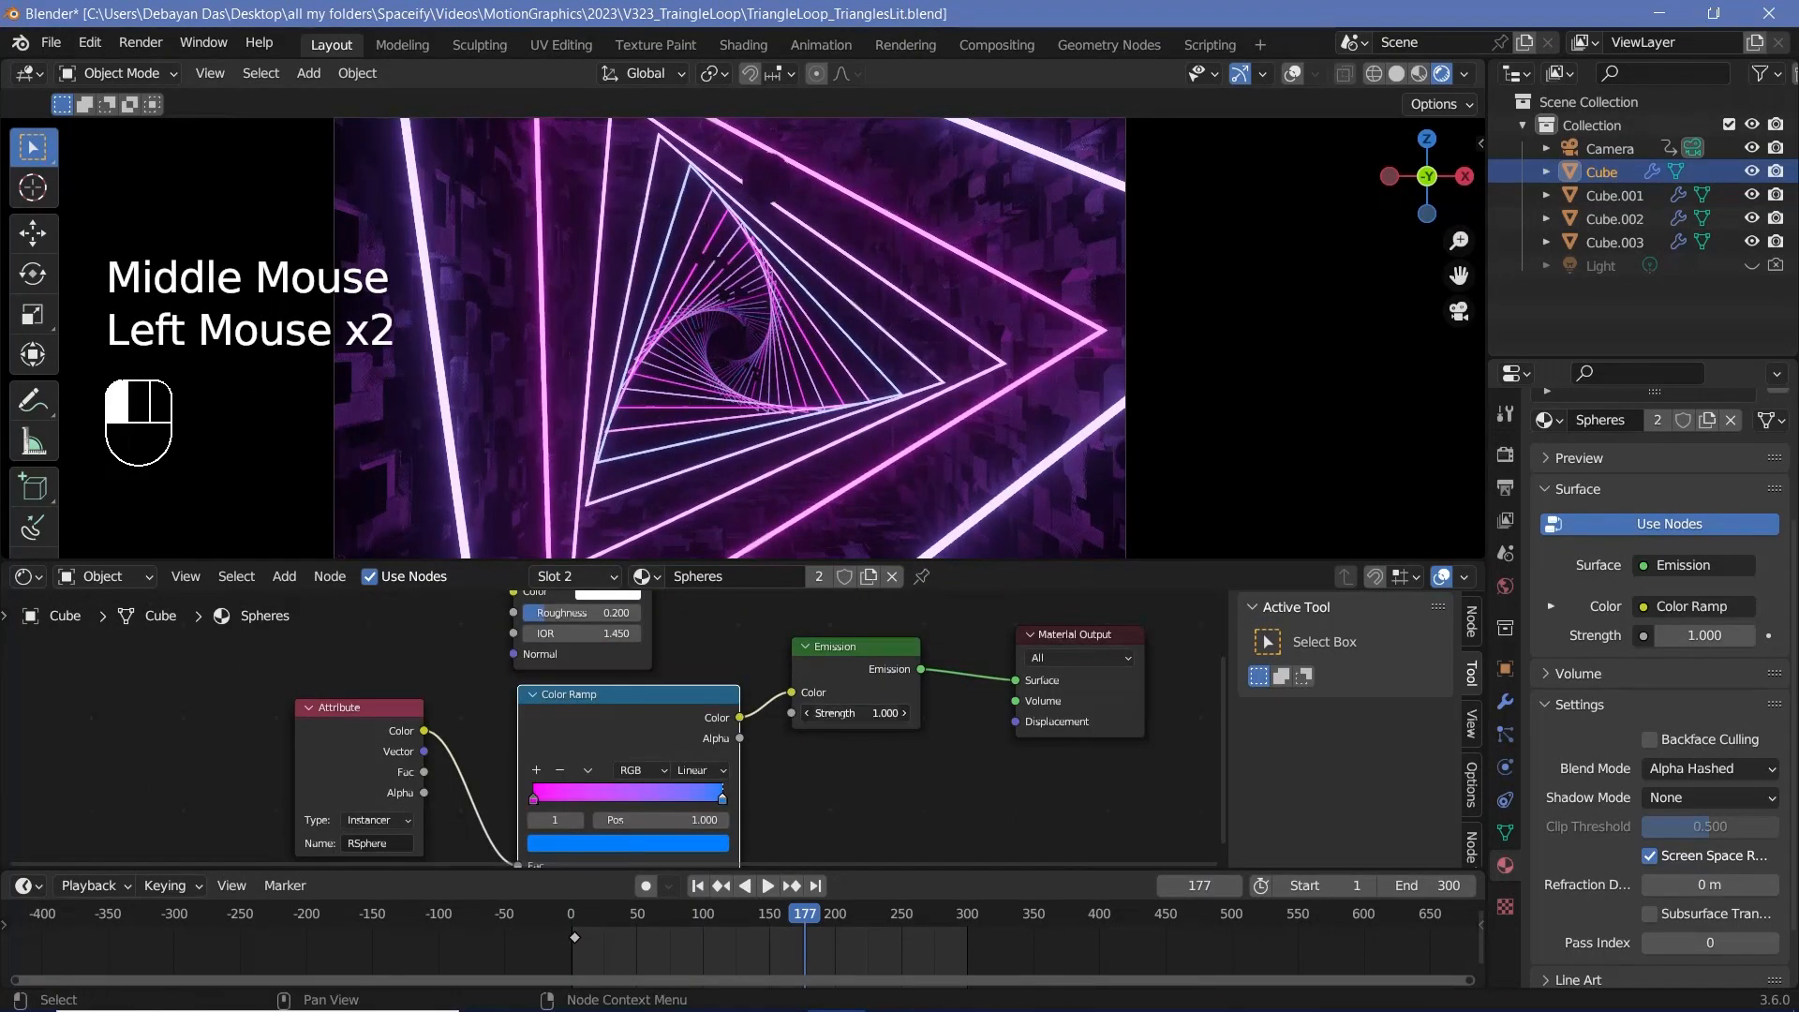
Set the spheres' Emission strength to 50 and preview the animation with the glowing spheres.
click(867, 718)
text(50)
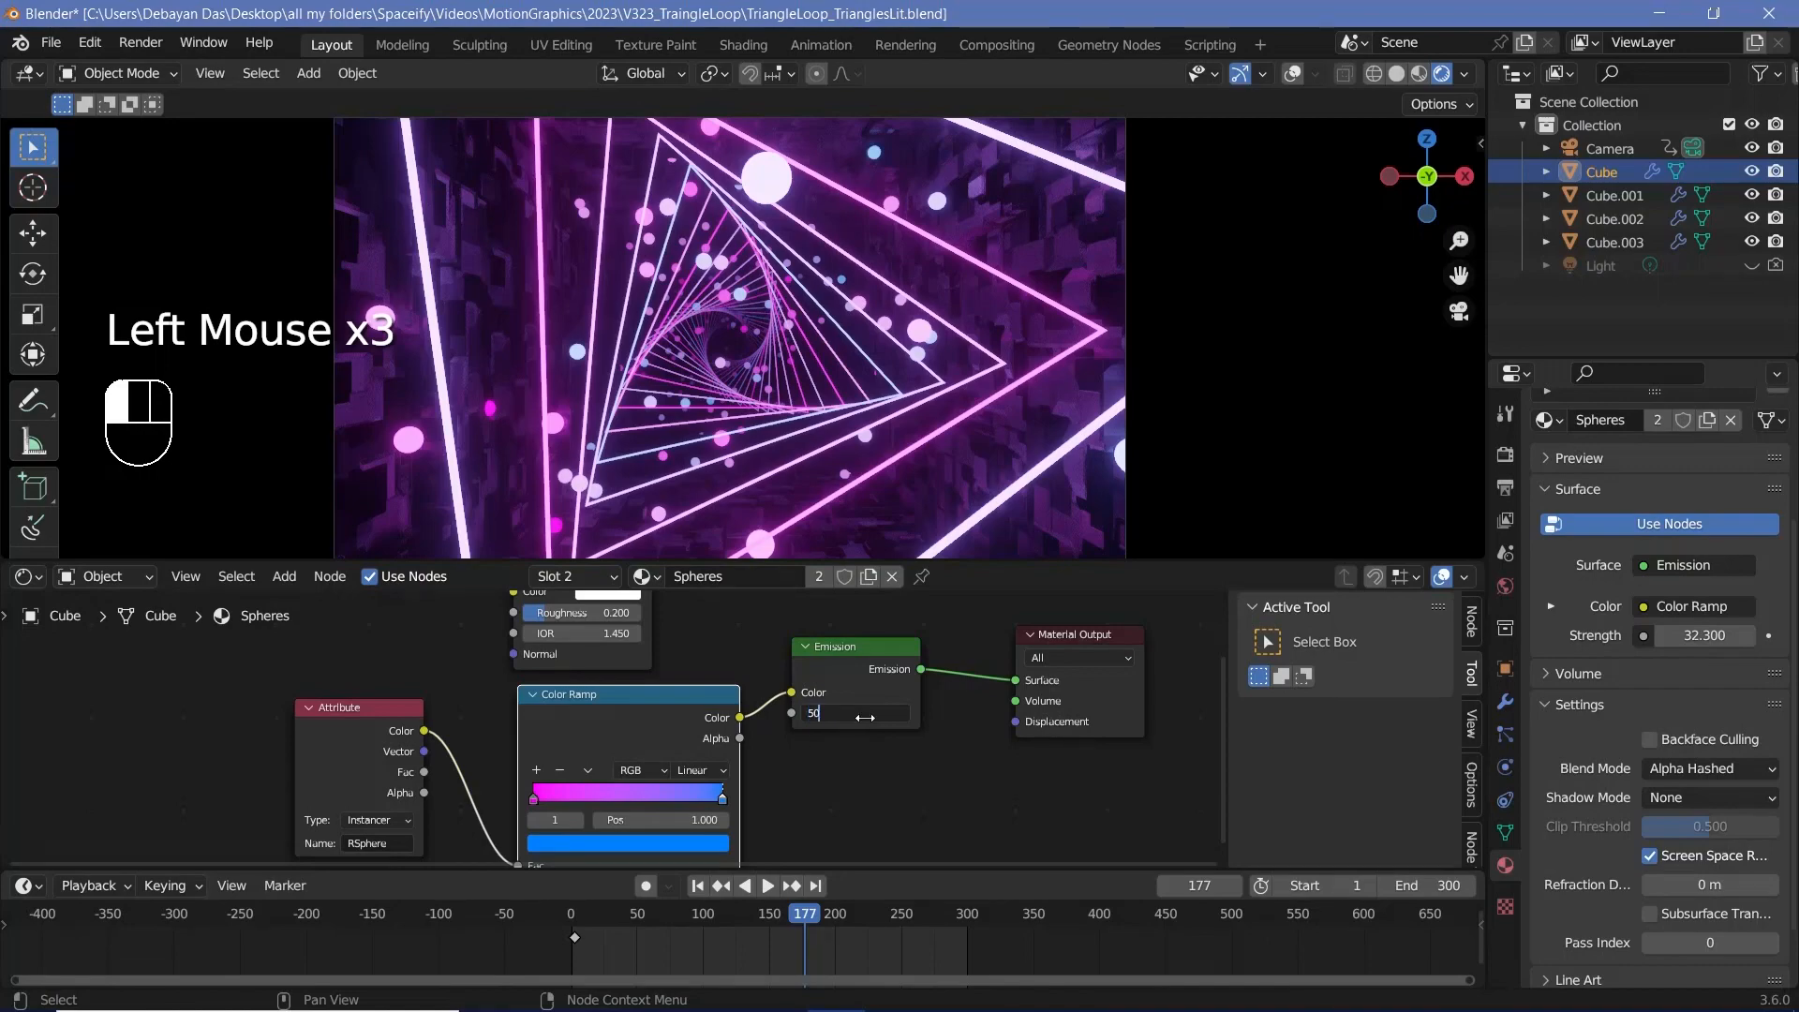
key(Return)
key(space)
key(space)
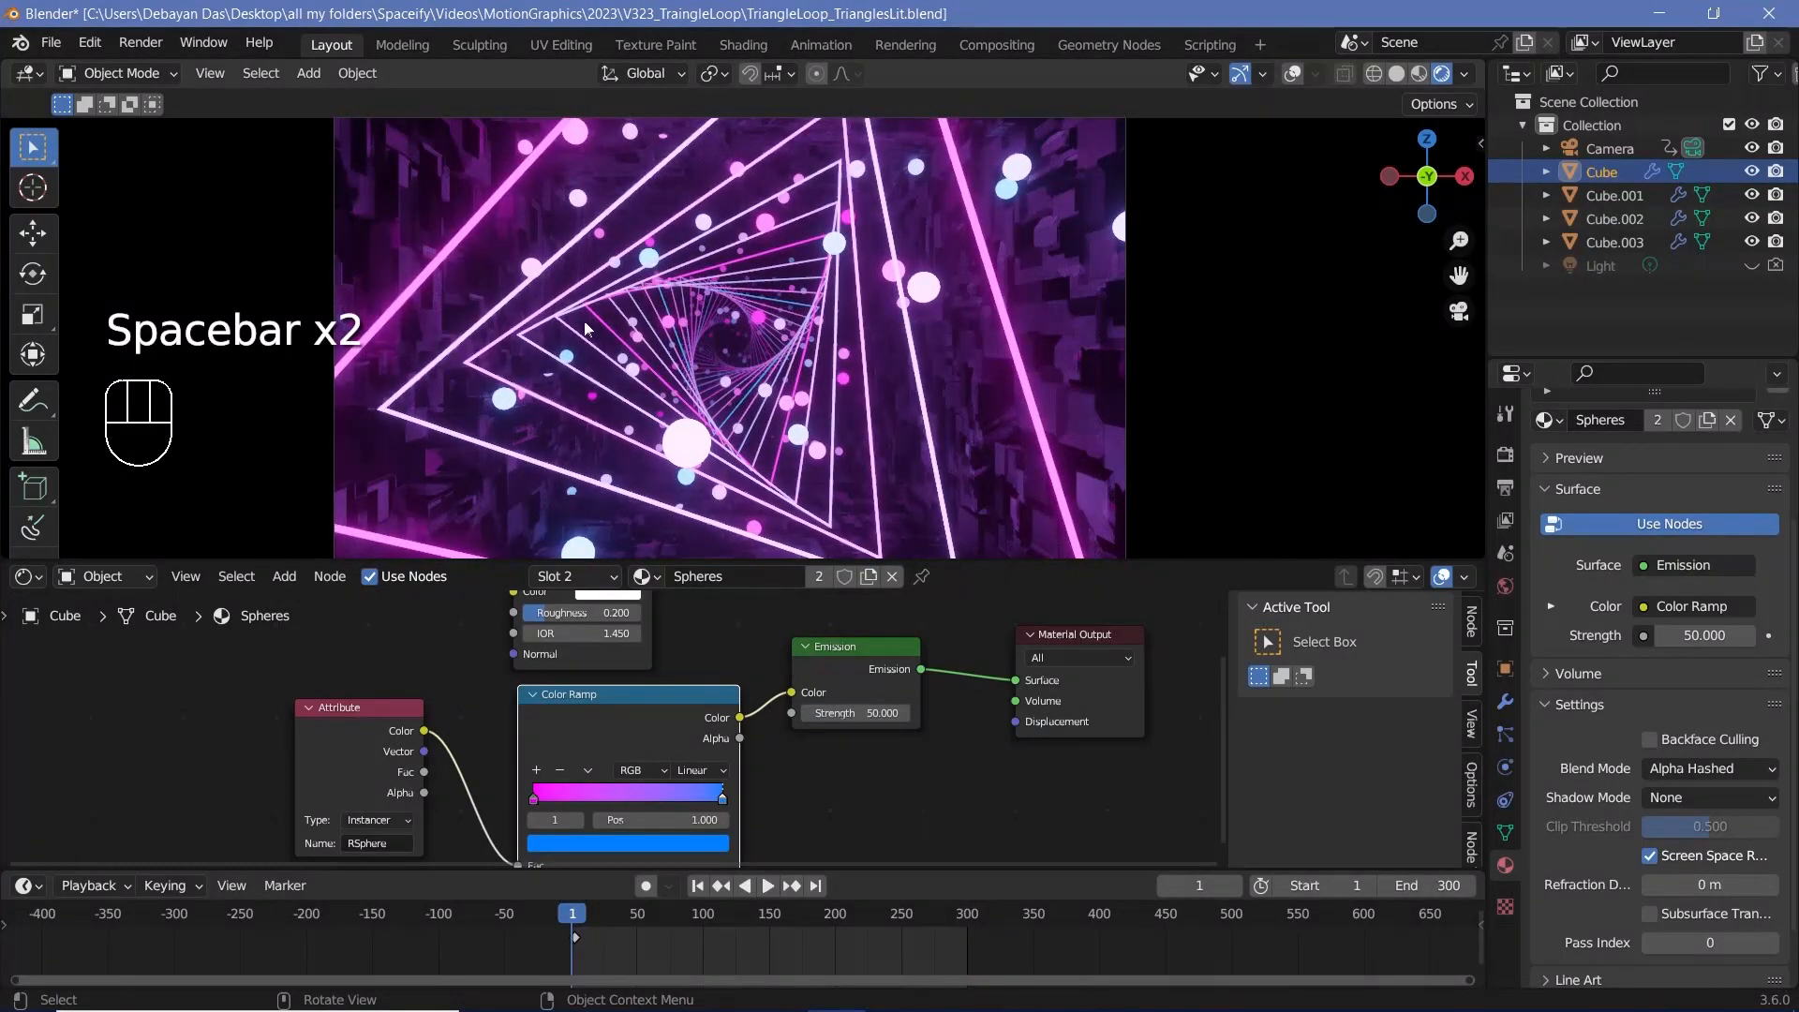
key(space)
key(space)
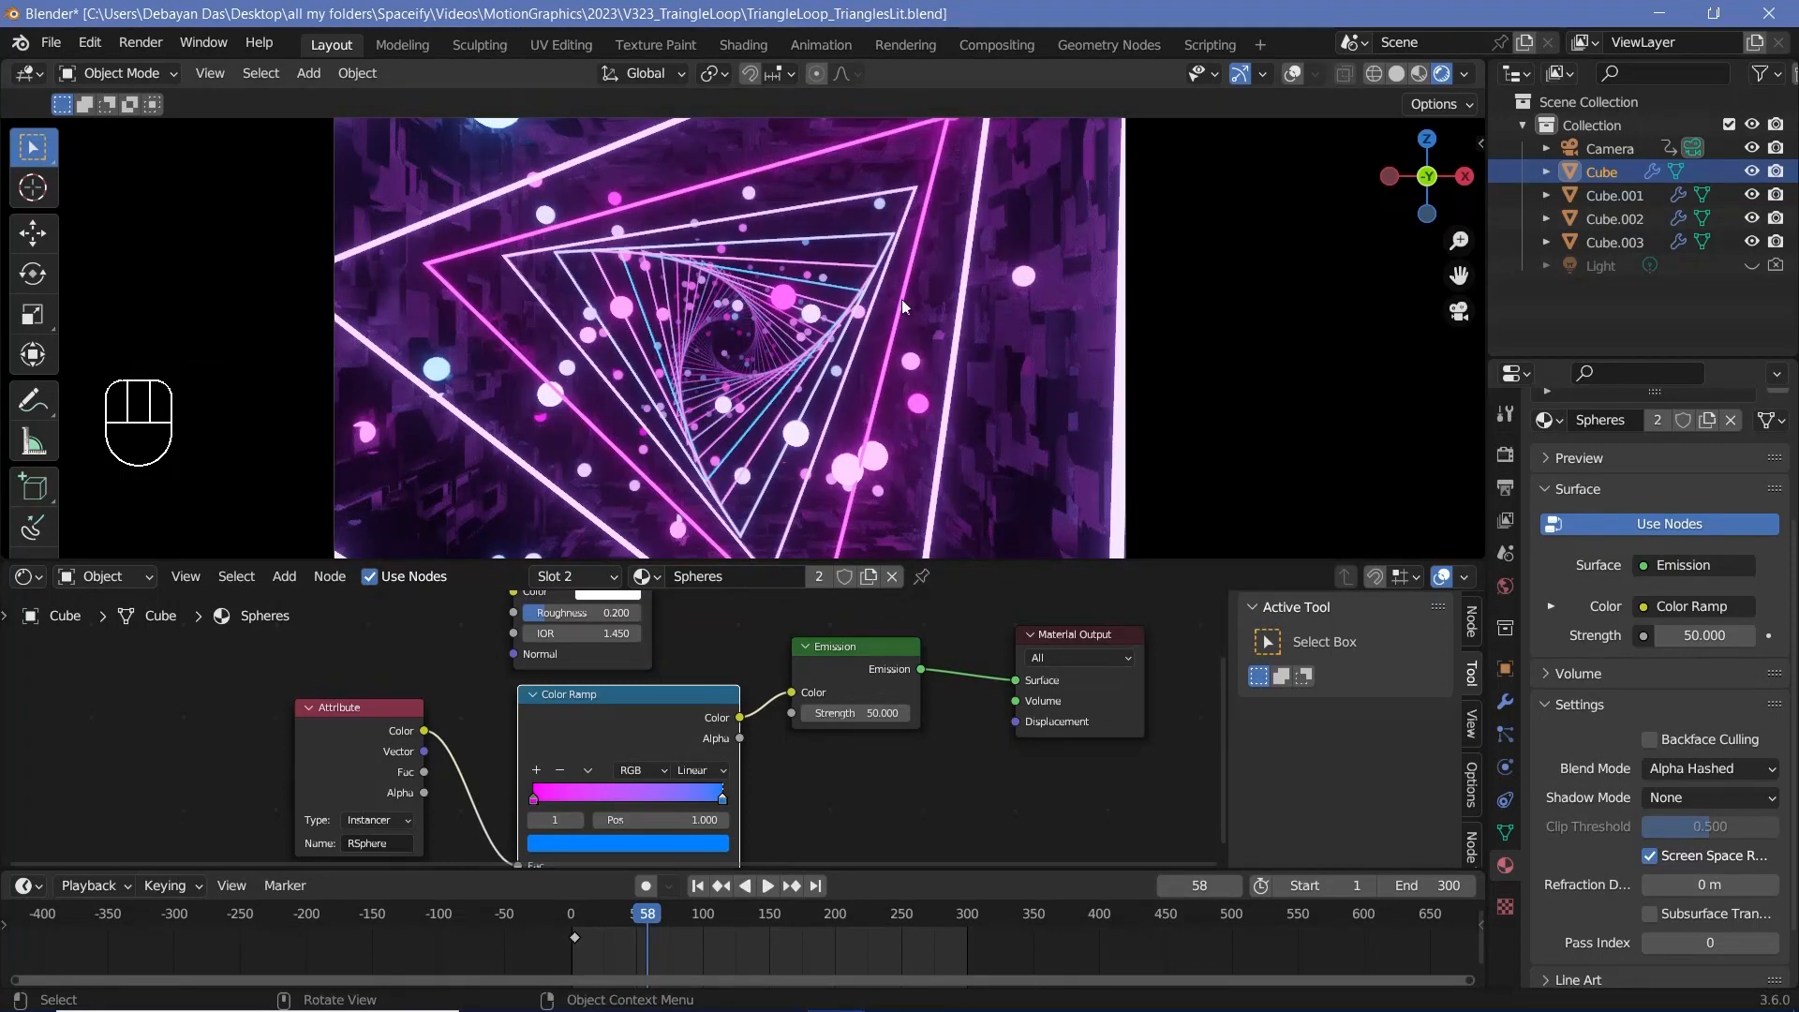
key(space)
key(space)
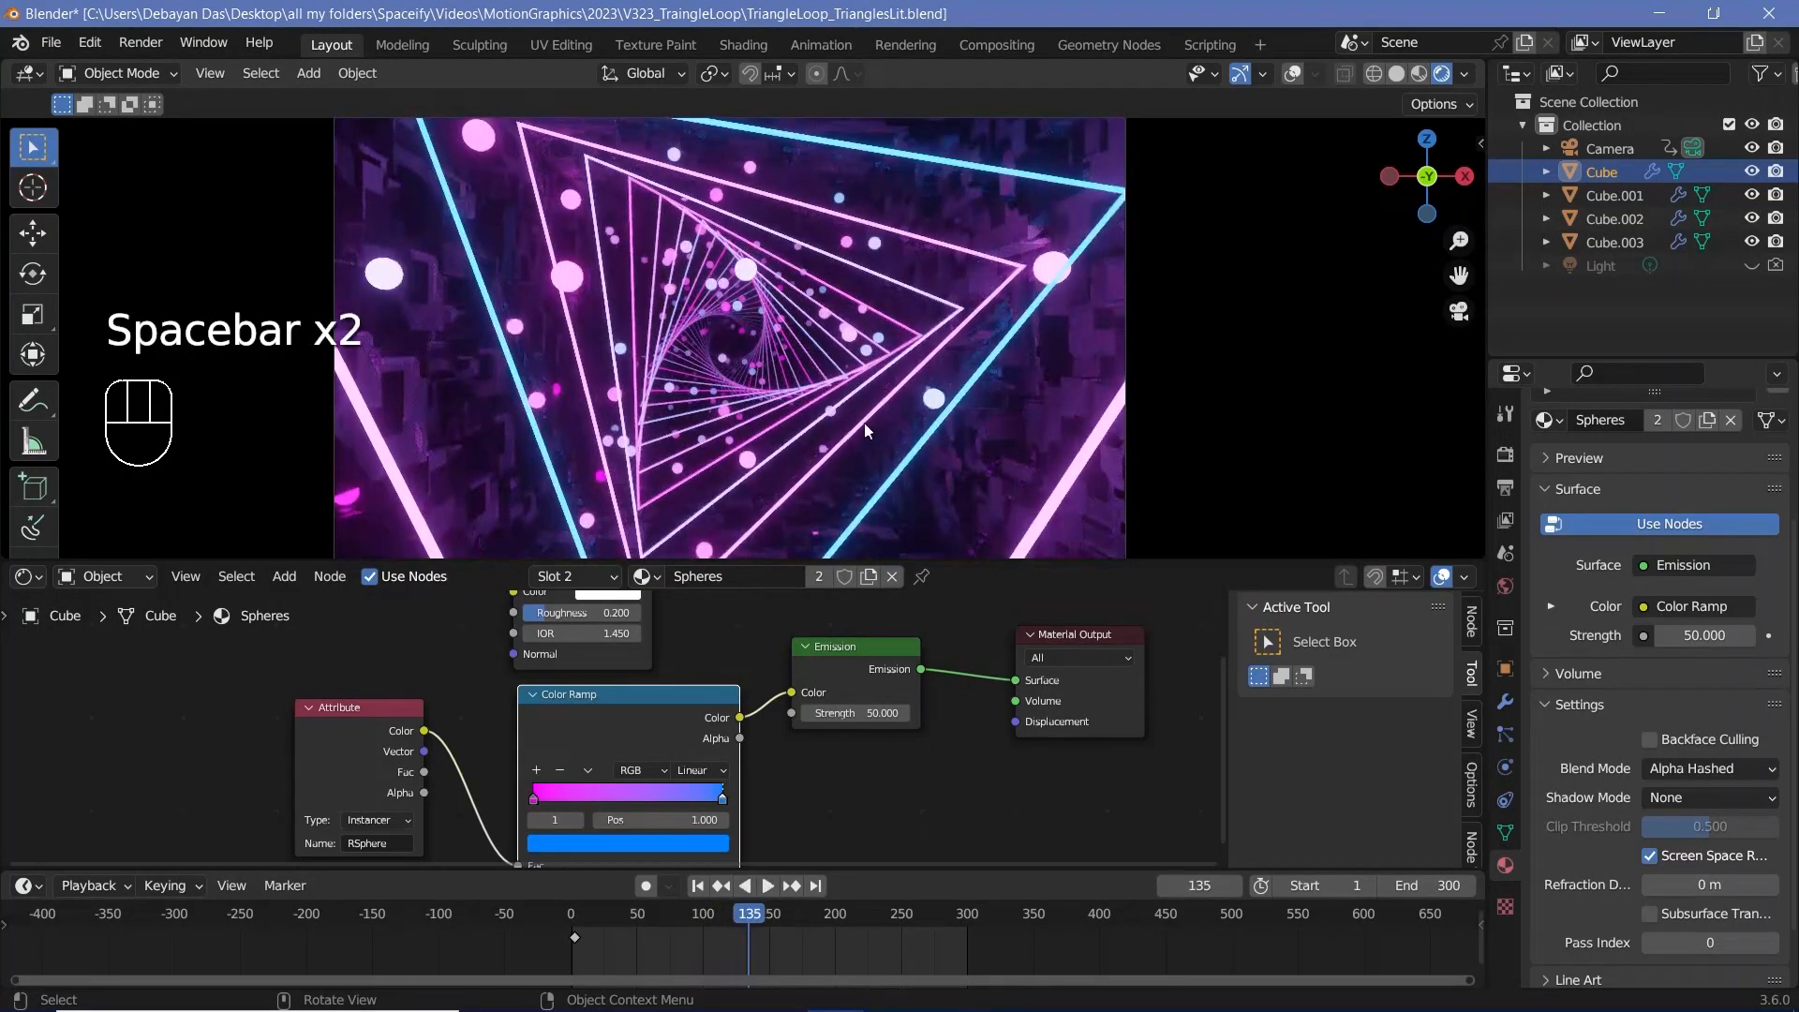
Open the Triangles material, disconnect its Emission from the Material Output and move the Attribute, Color Ramp and Emission nodes aside.
ctrl+middle_drag(985, 663, 970, 686)
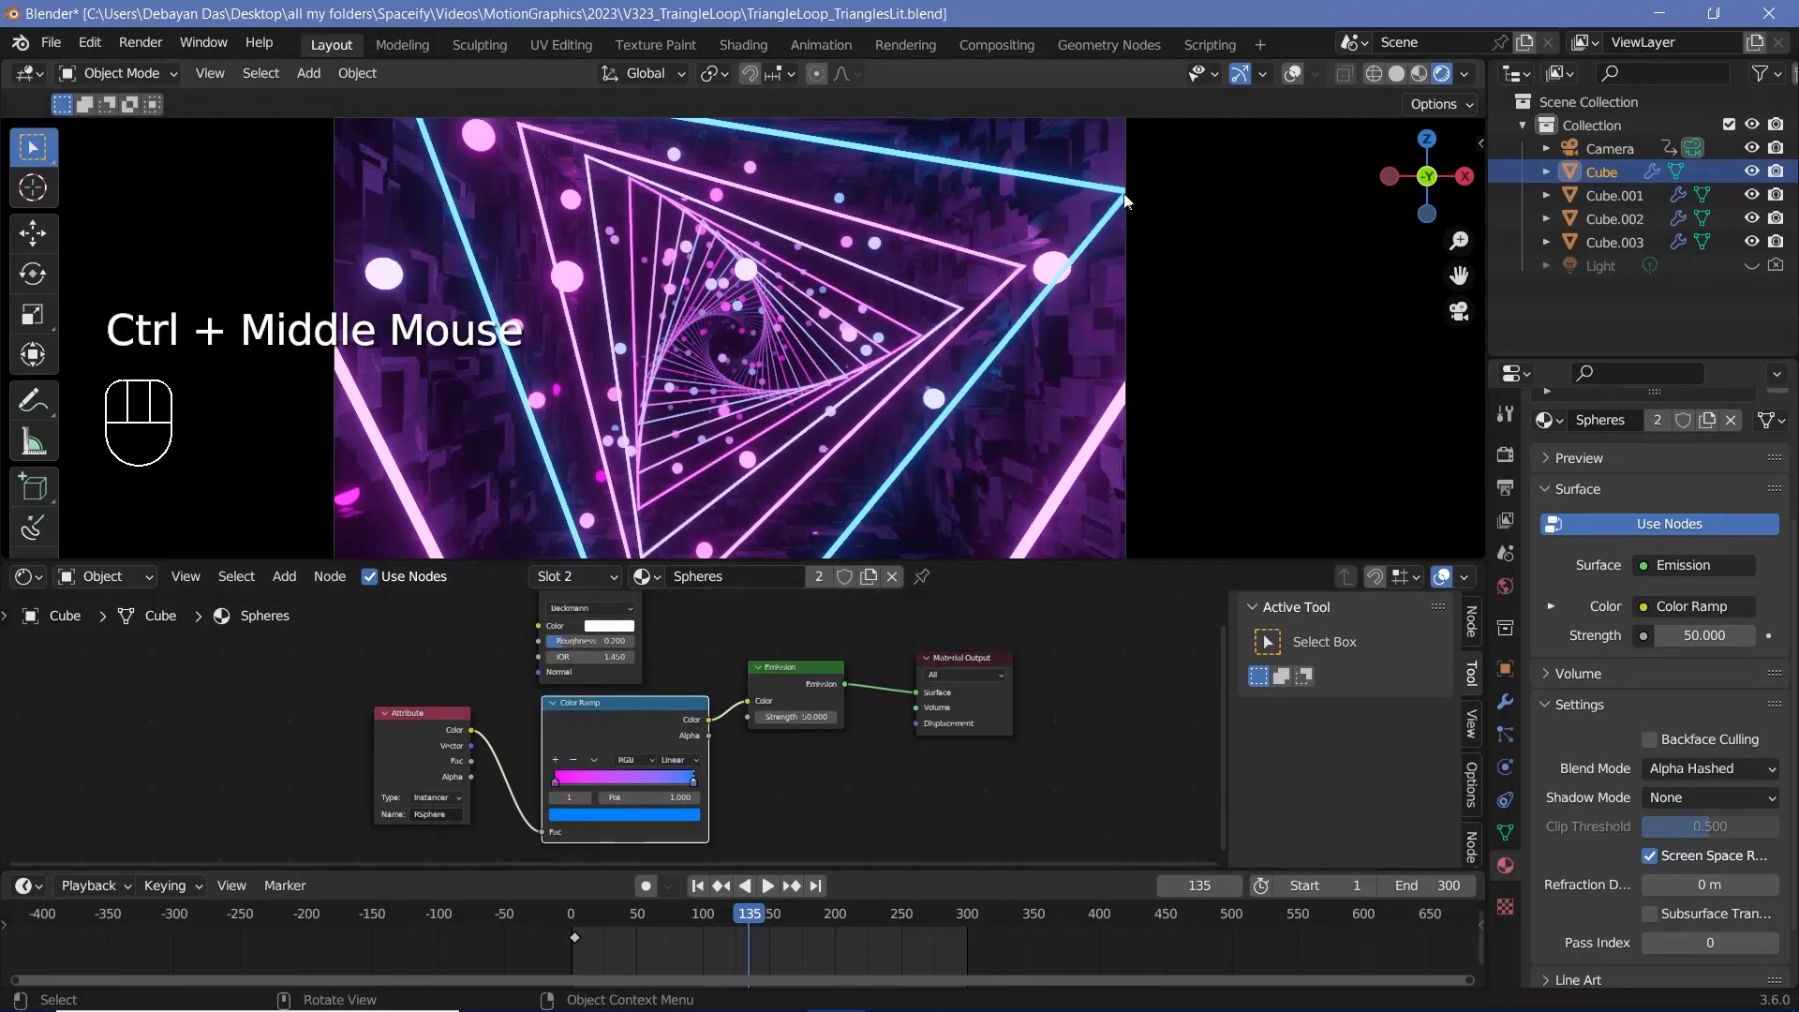
scroll(1635, 636, up, 3)
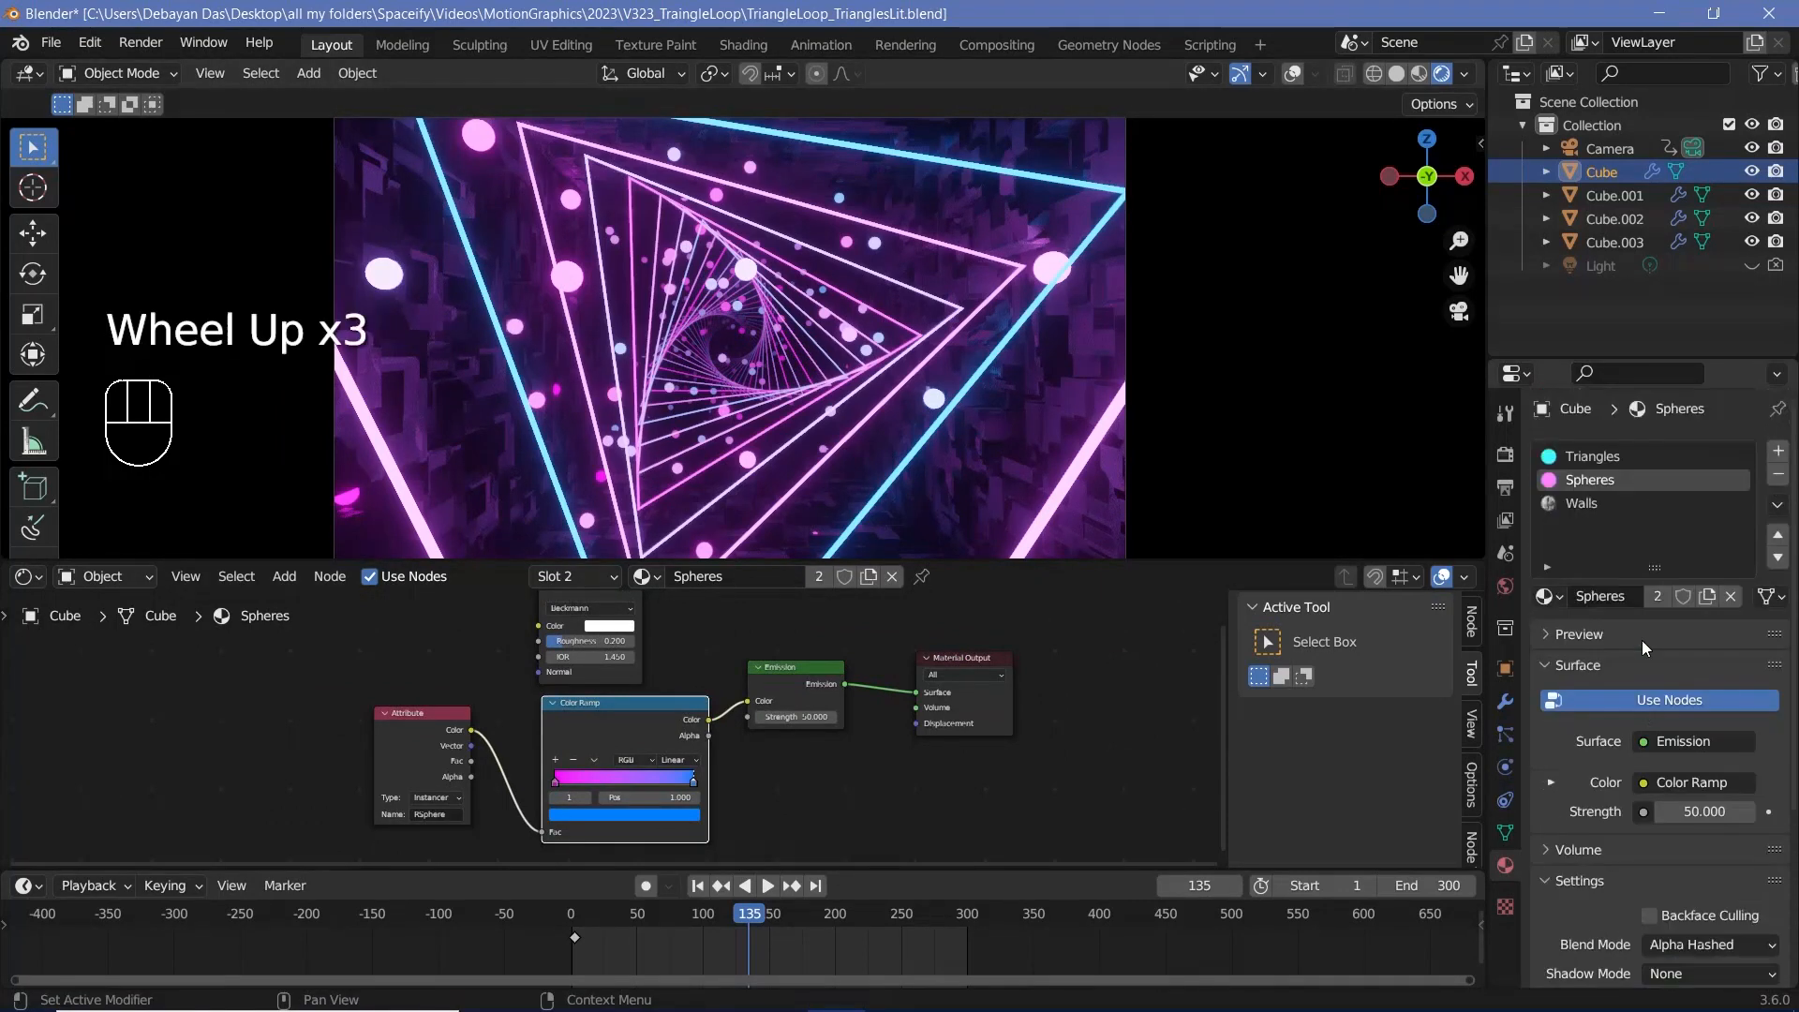
click(1621, 458)
drag(892, 643, 616, 786)
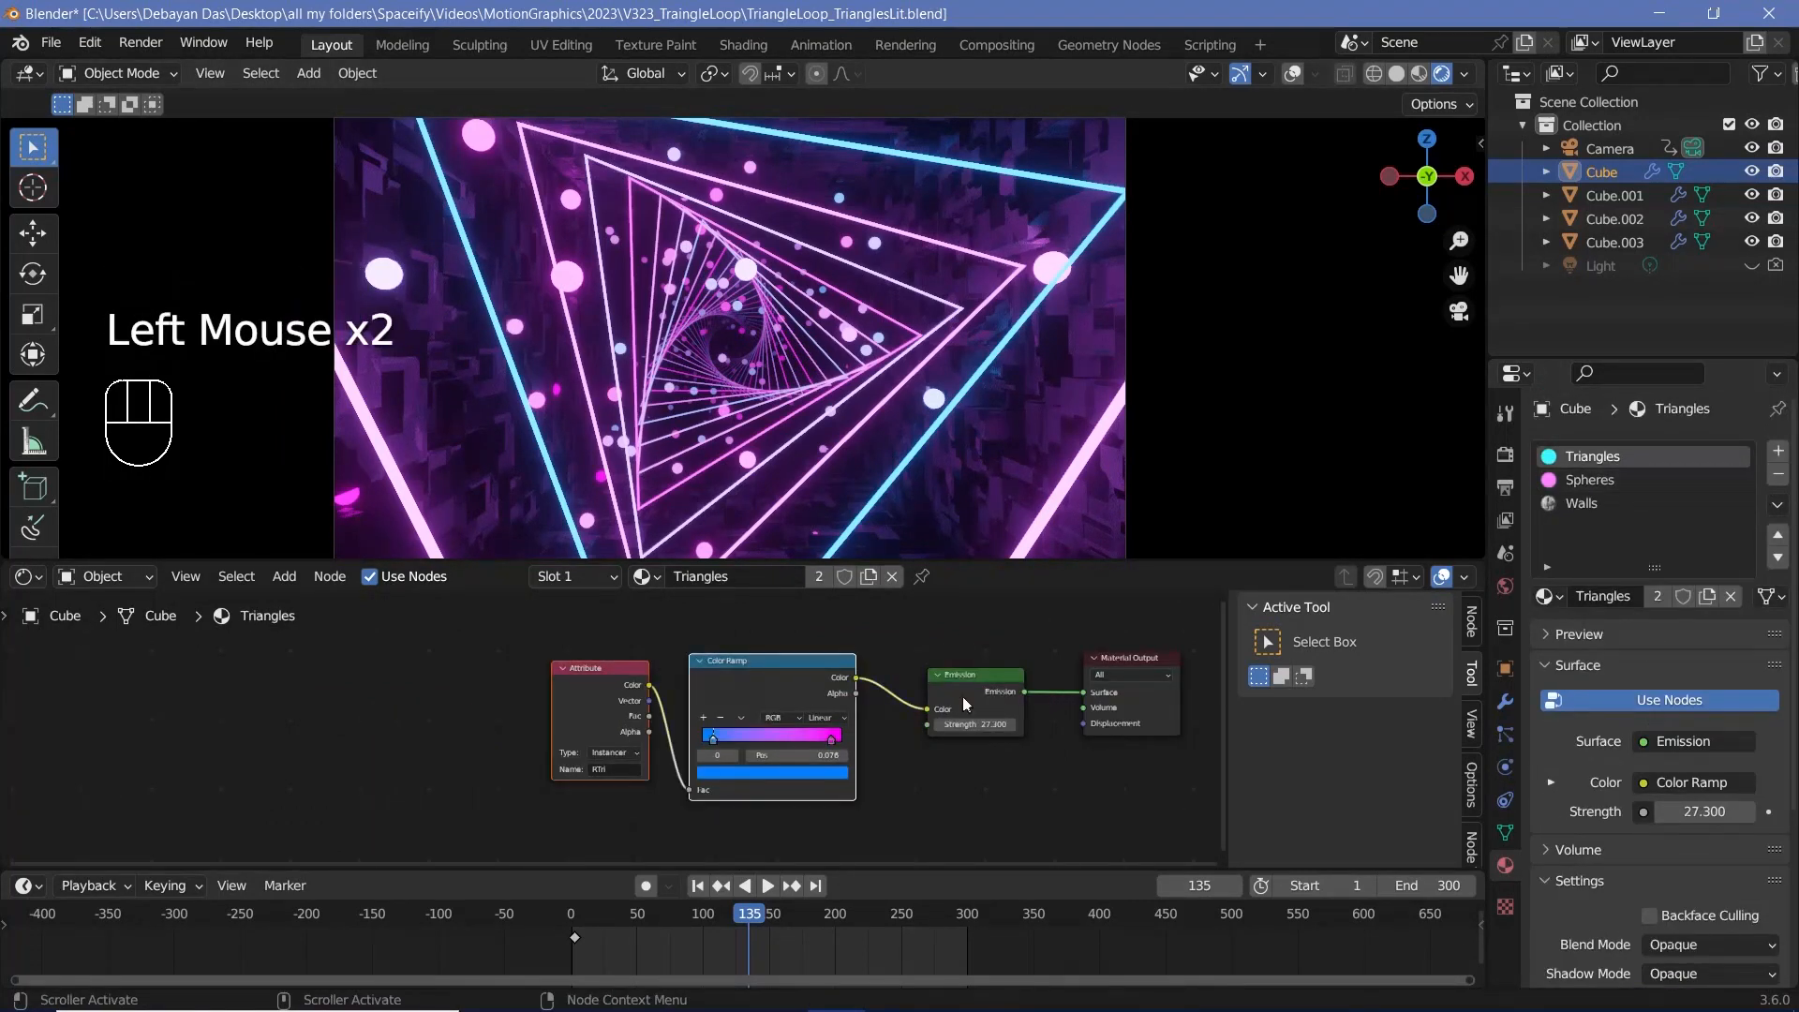
click(976, 682)
ctrl+right_drag(1066, 672, 1027, 726)
drag(1003, 777, 583, 610)
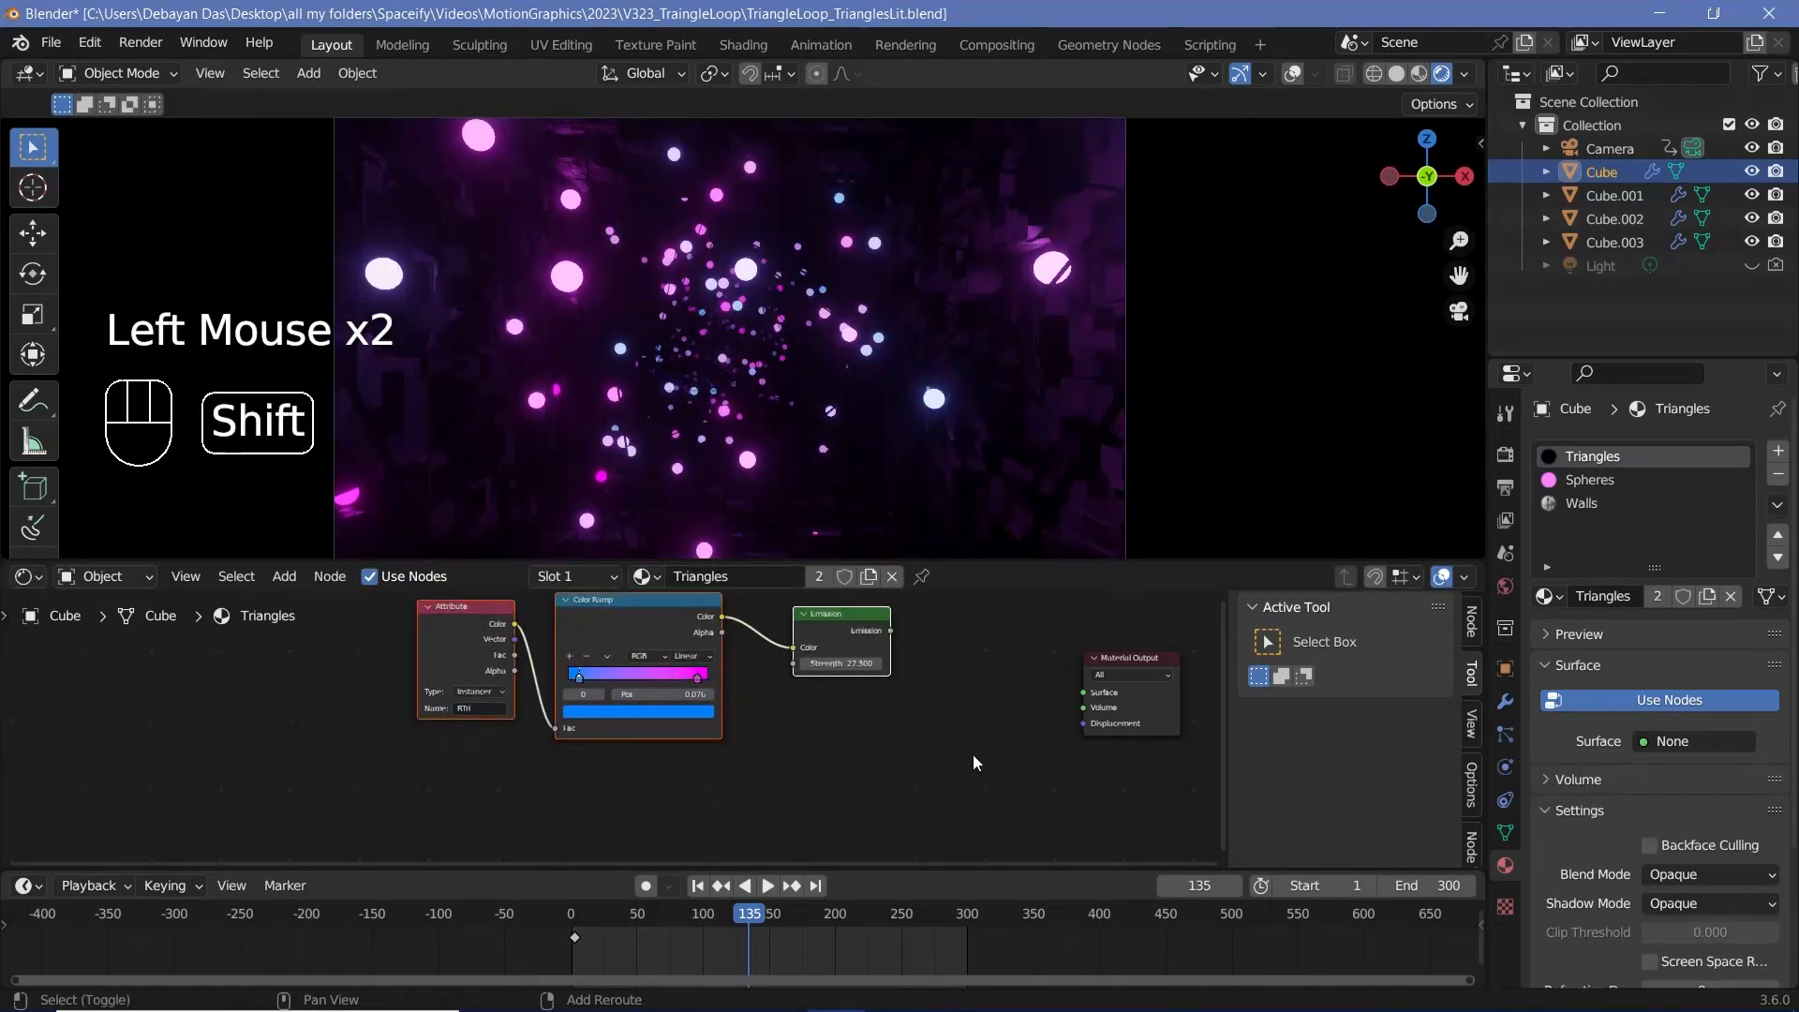
Add a Glass BSDF node to the Triangles material and connect it to the Material Output's Surface.
key(shift+a)
key(s)
click(986, 720)
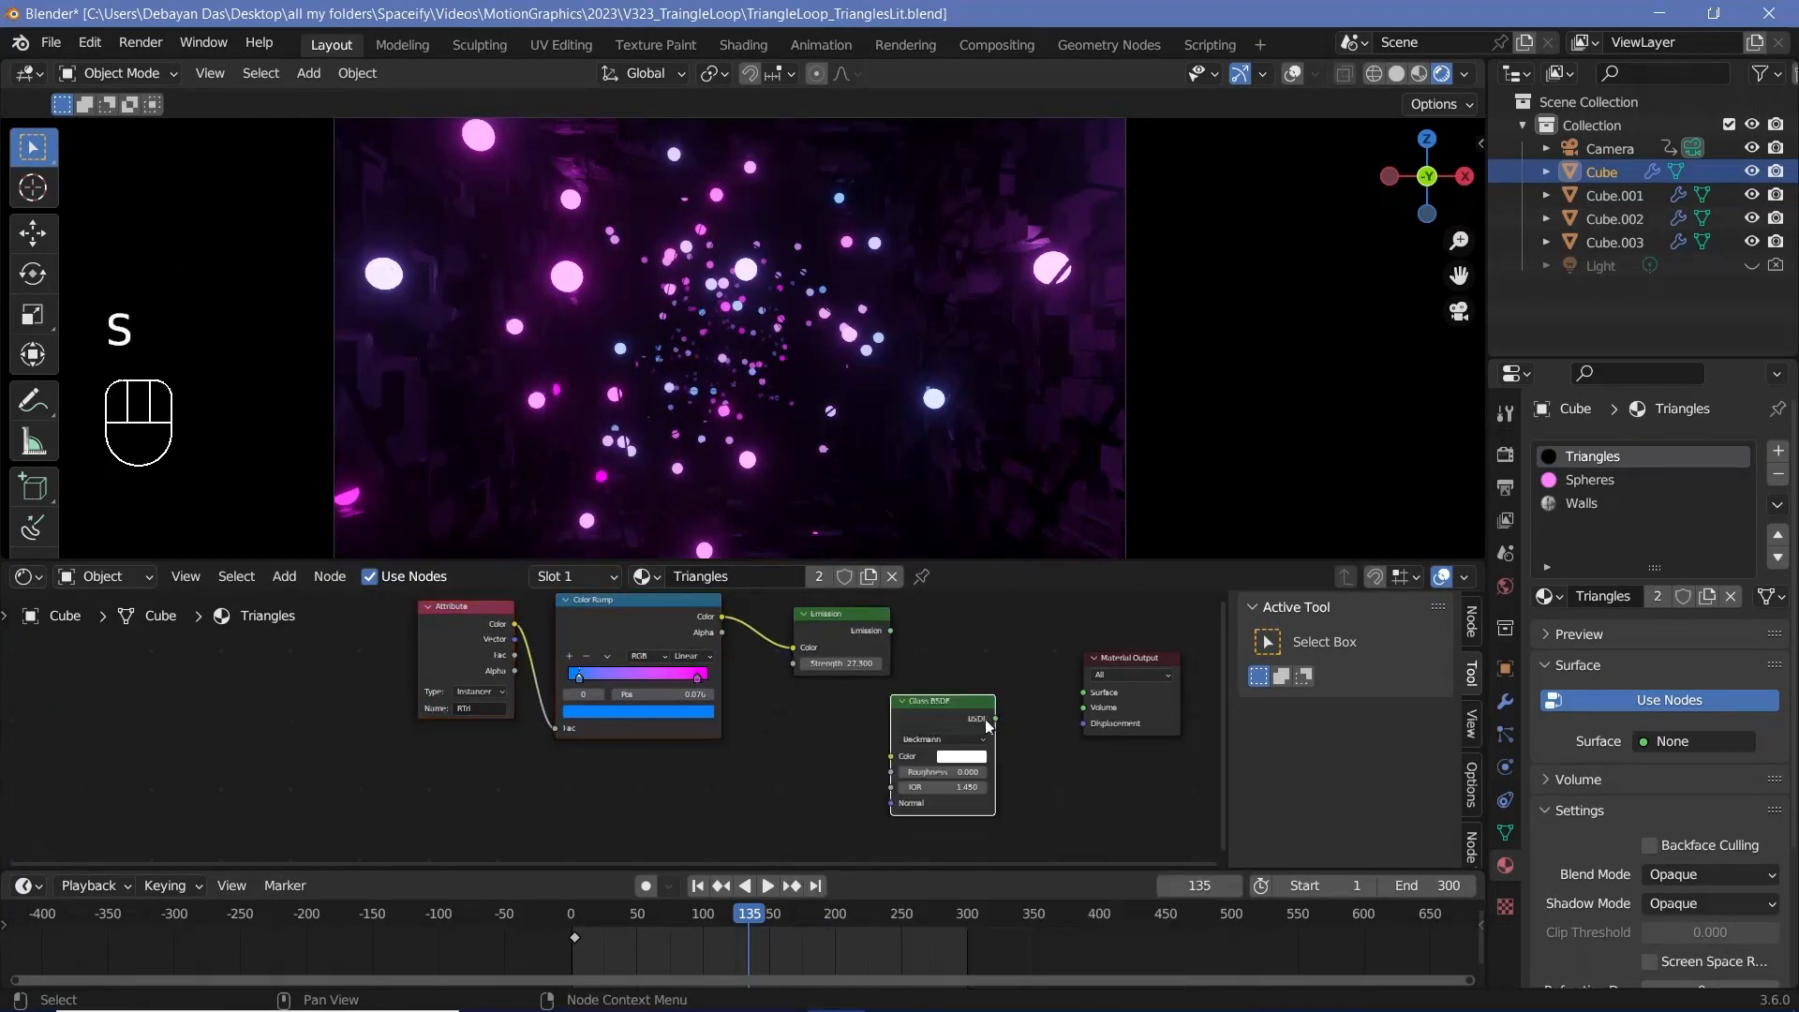
alt+right_drag(967, 719, 1082, 688)
scroll(1605, 834, down, 3)
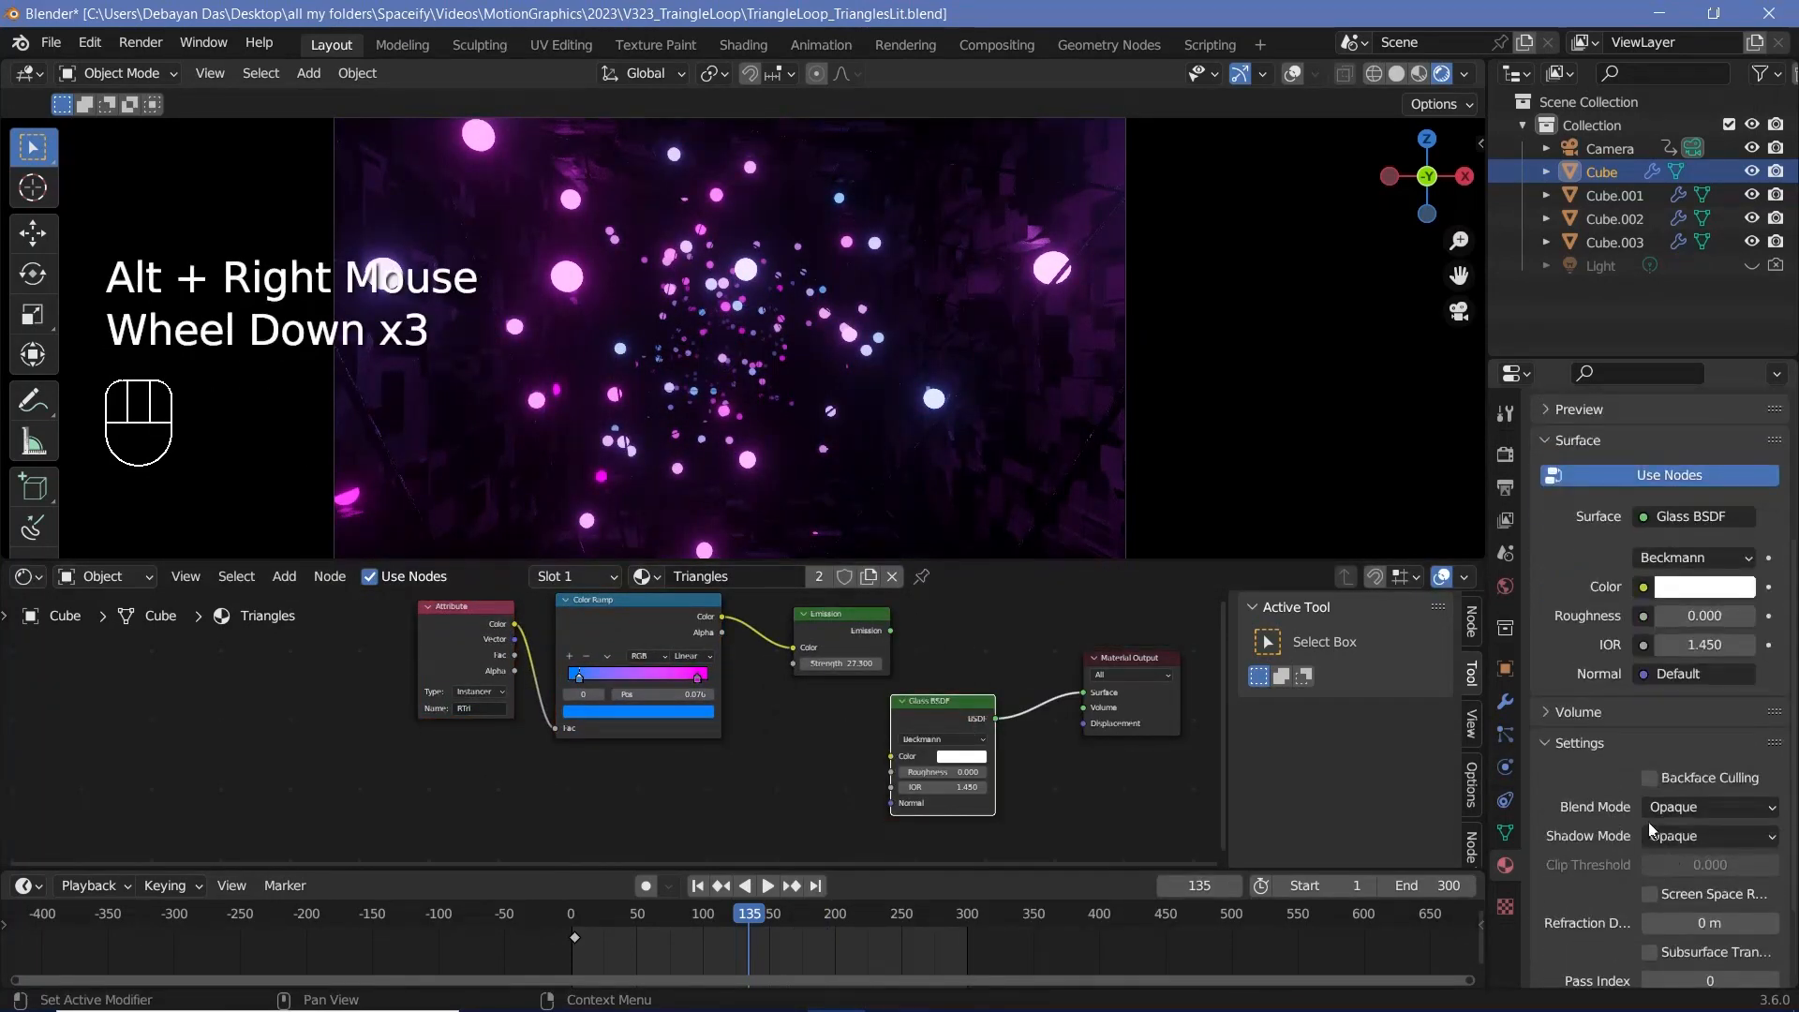
Set the Triangles material's blend mode to Alpha Hashed and shadow mode to None, and enable Screen Space Refraction.
click(1683, 808)
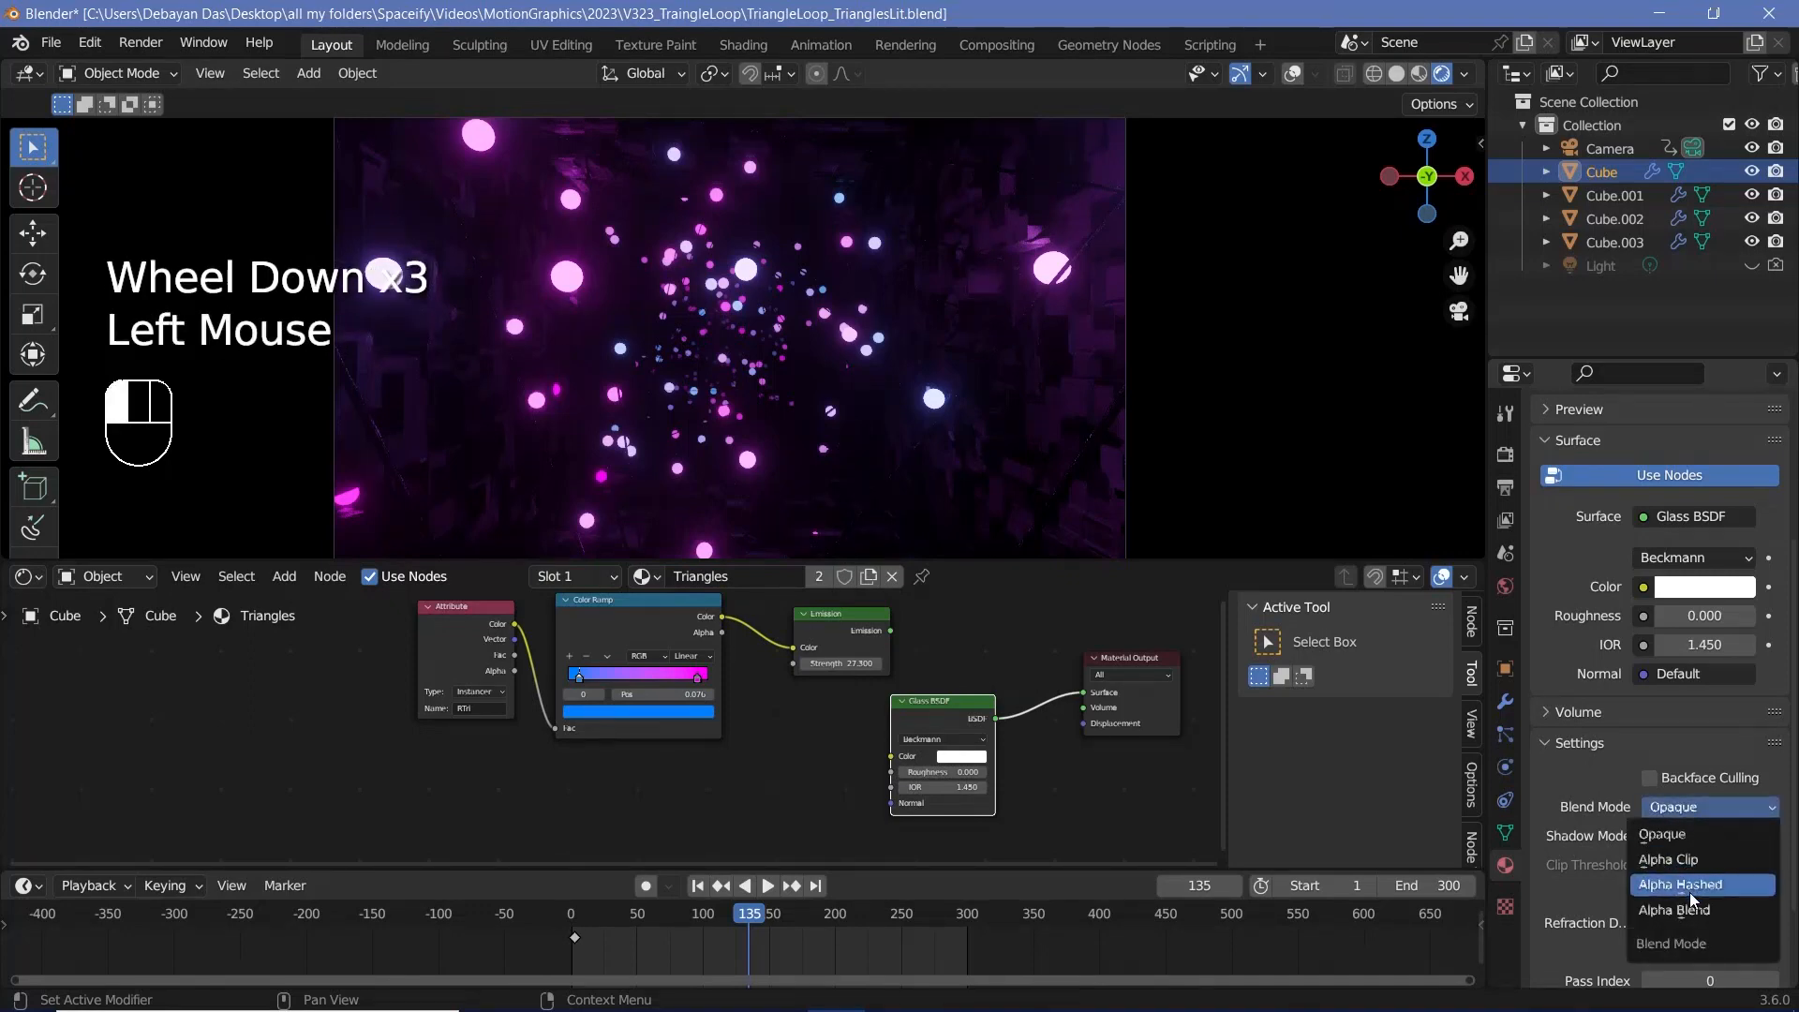
click(1690, 892)
click(1684, 837)
click(1680, 864)
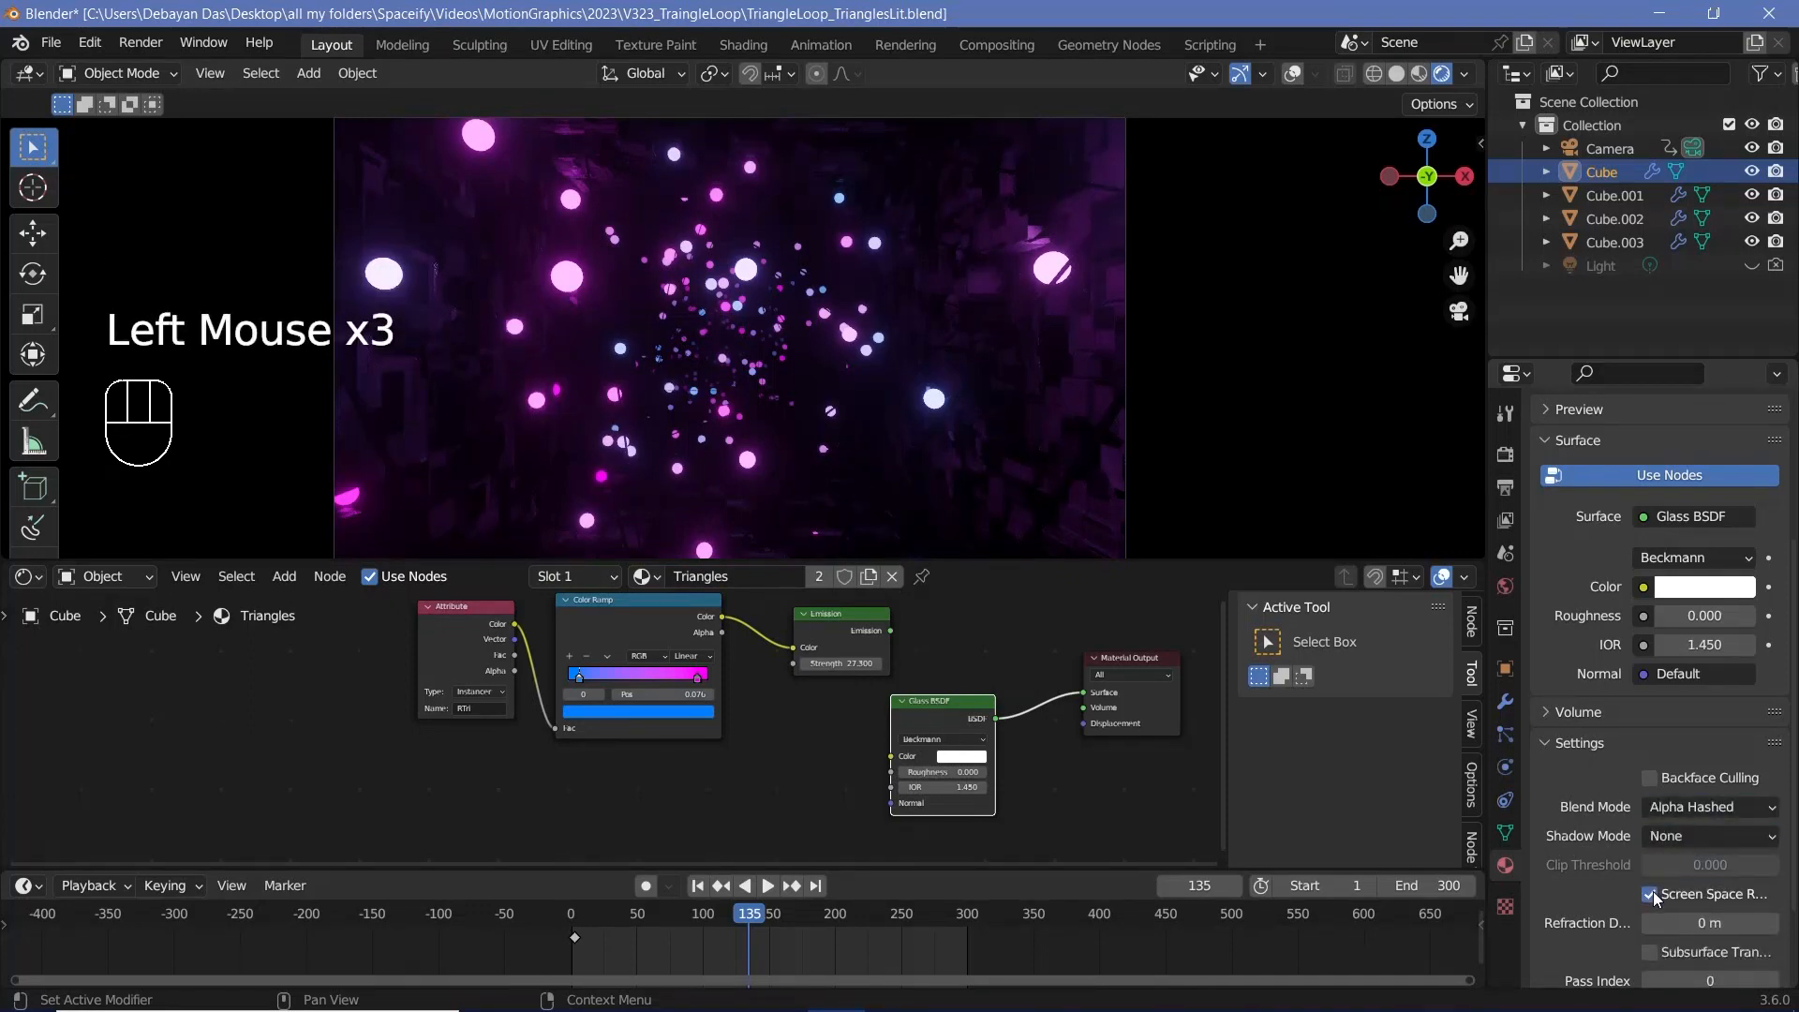
Set the Glass BSDF's roughness to 0.2 and its IOR to 1.1.
ctrl+middle_drag(1000, 827, 914, 727)
middle_drag(914, 726, 975, 758)
click(964, 753)
text(0.)
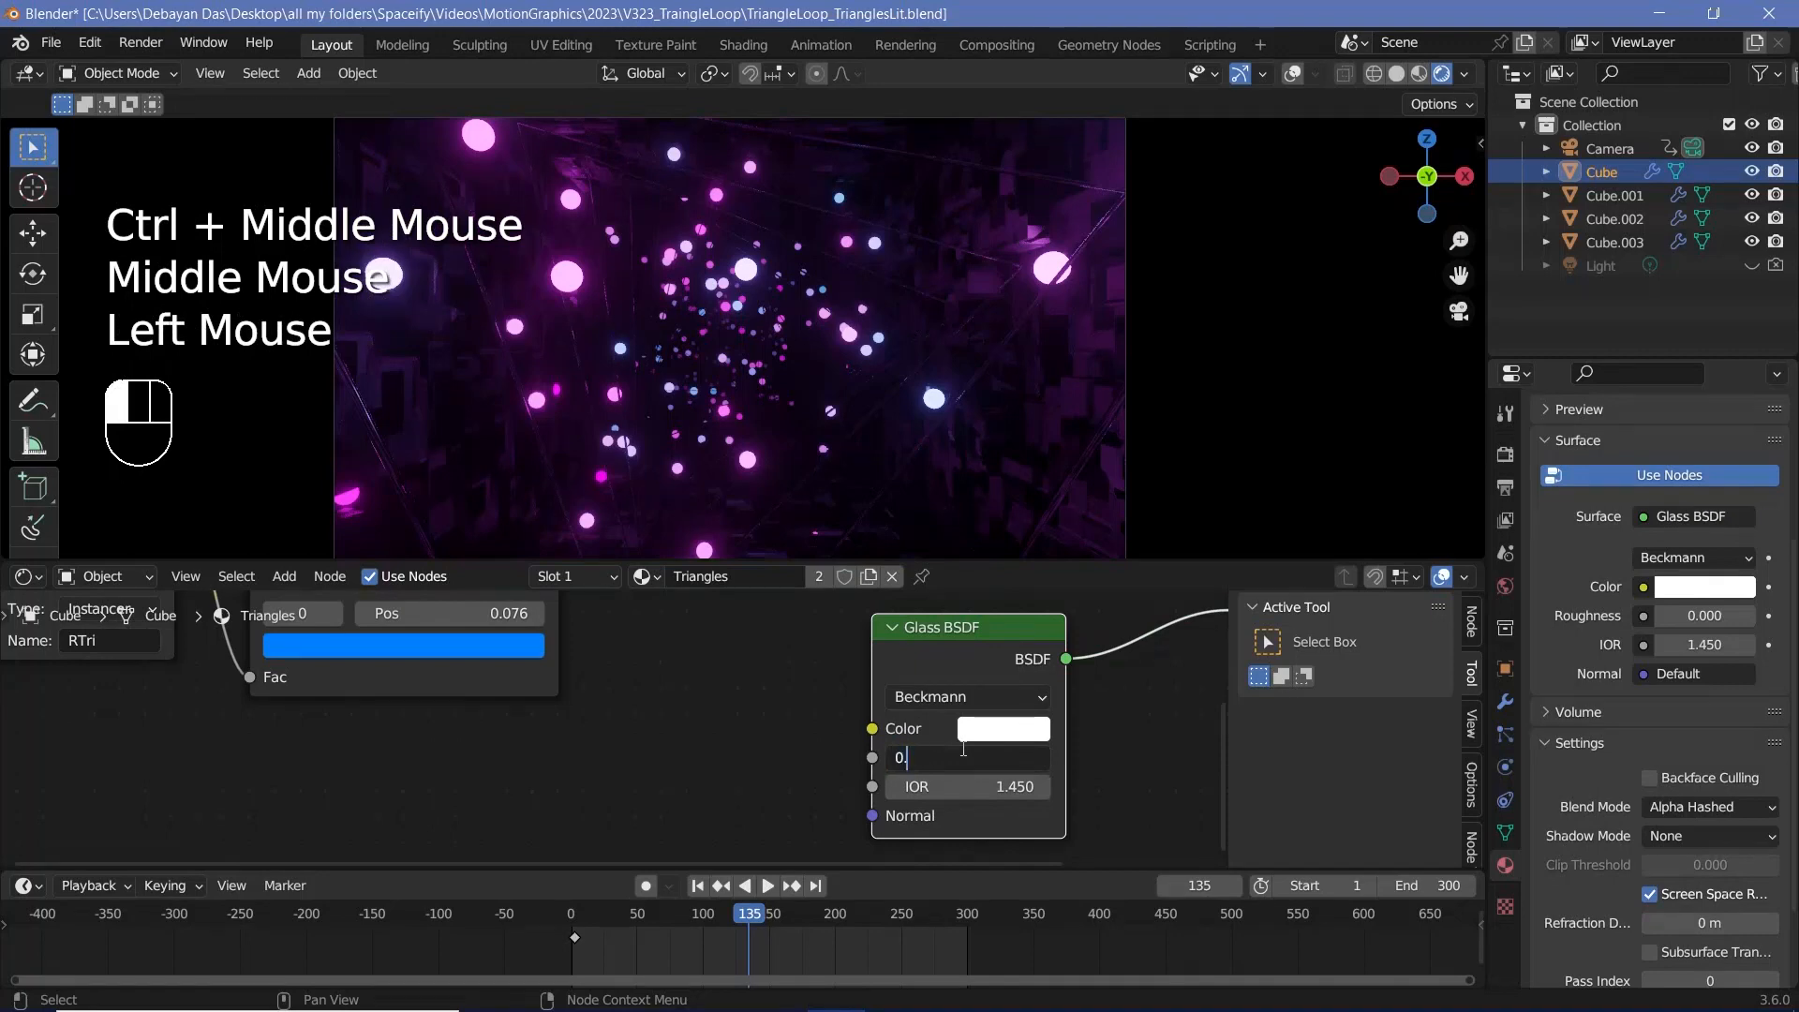
text(2)
key(Return)
click(978, 787)
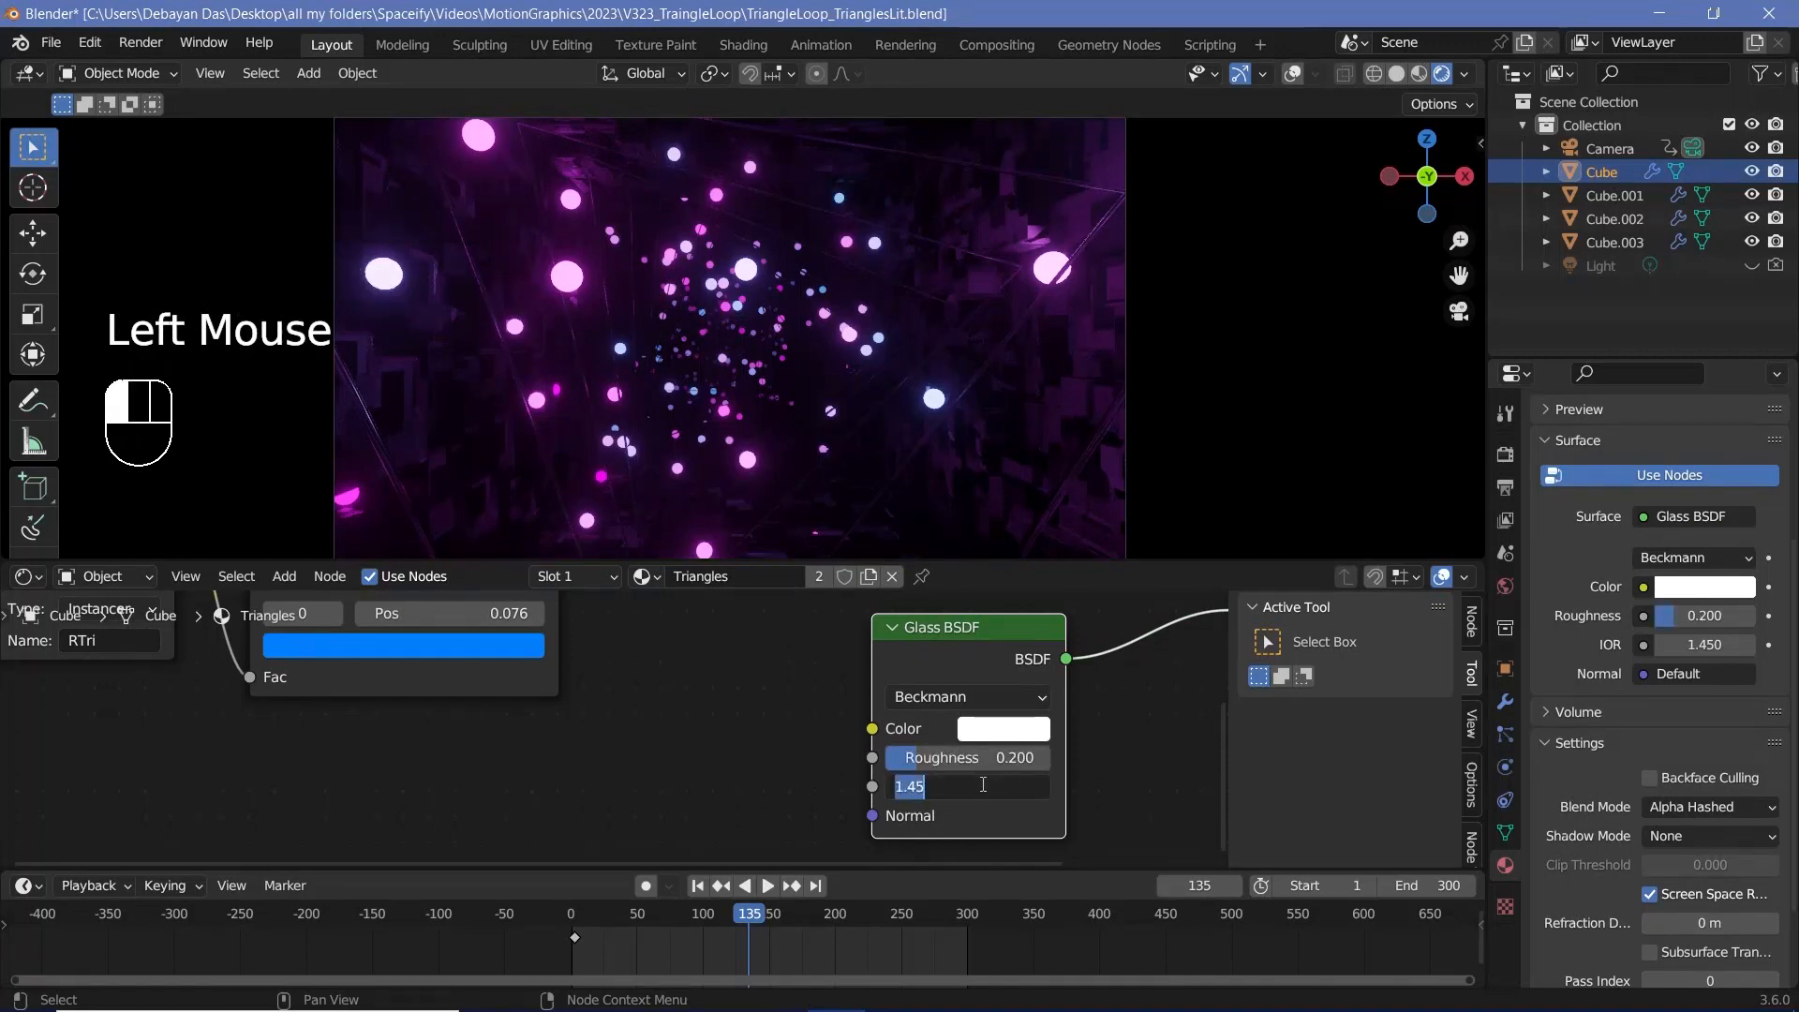
text(1.1)
key(Return)
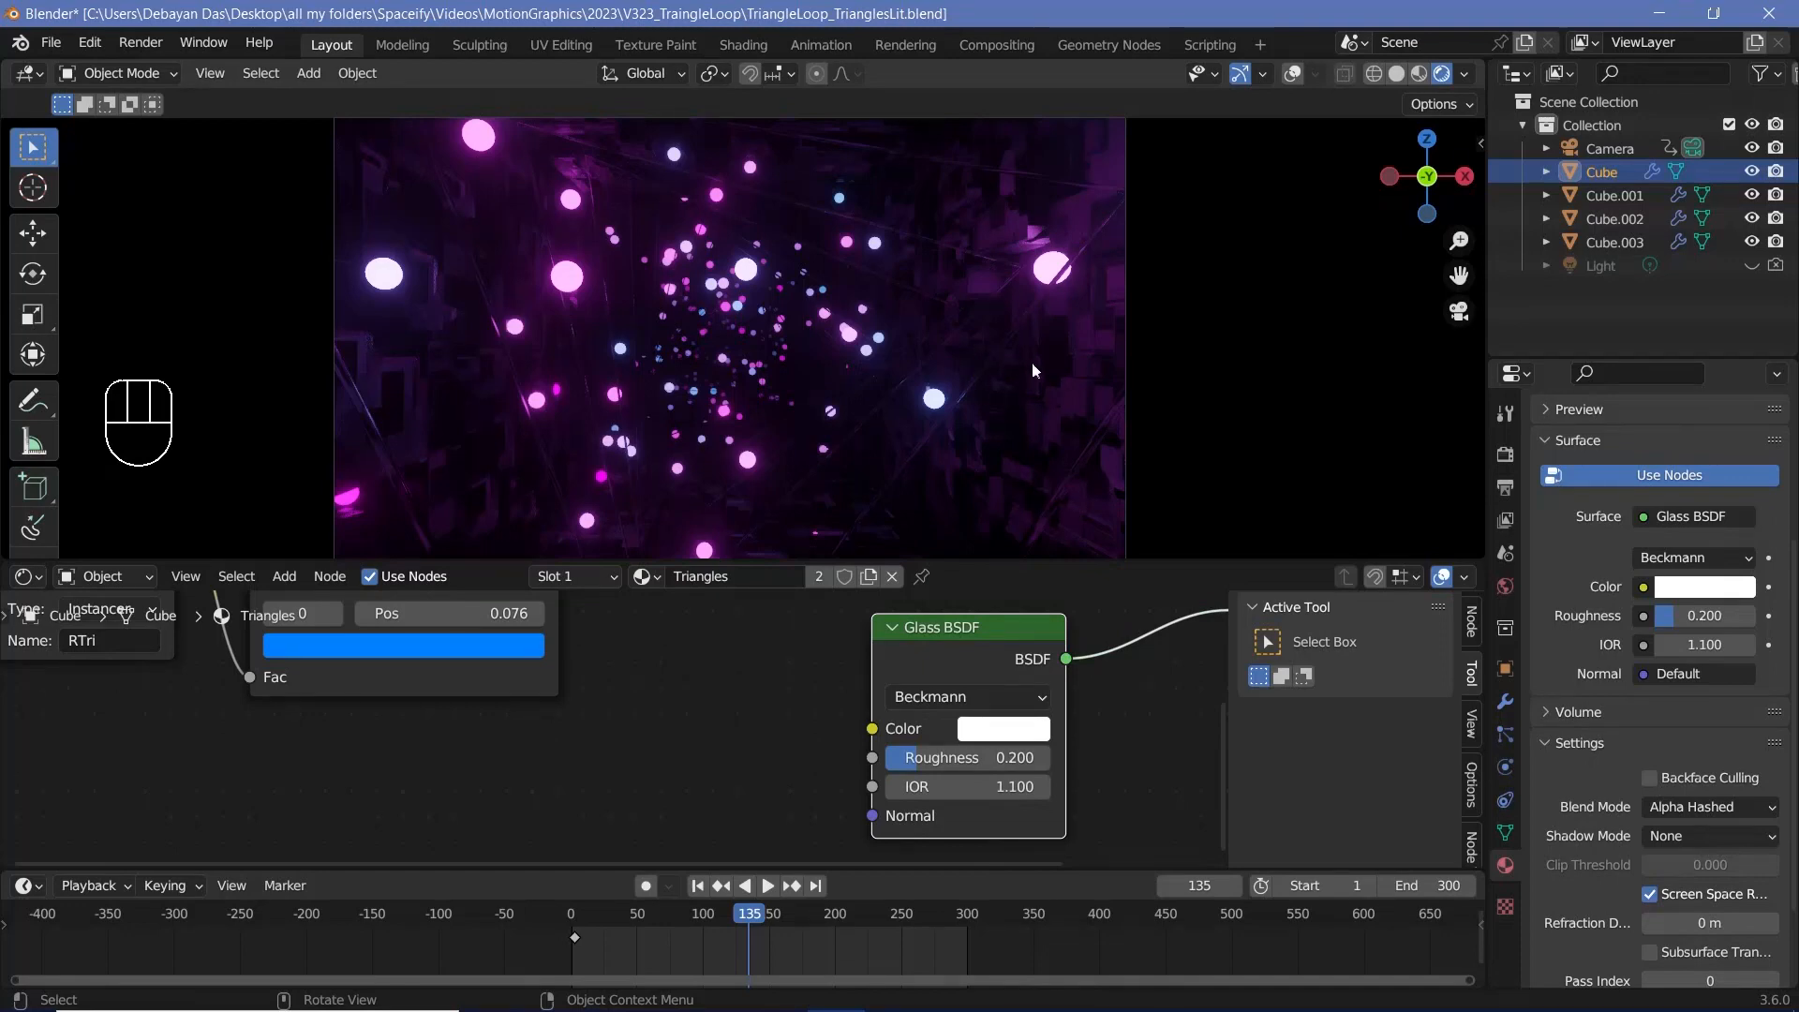
Bring up the geometry node tree, set the Curve Circle's radius to 0.07 m and preview the animation.
click(35, 581)
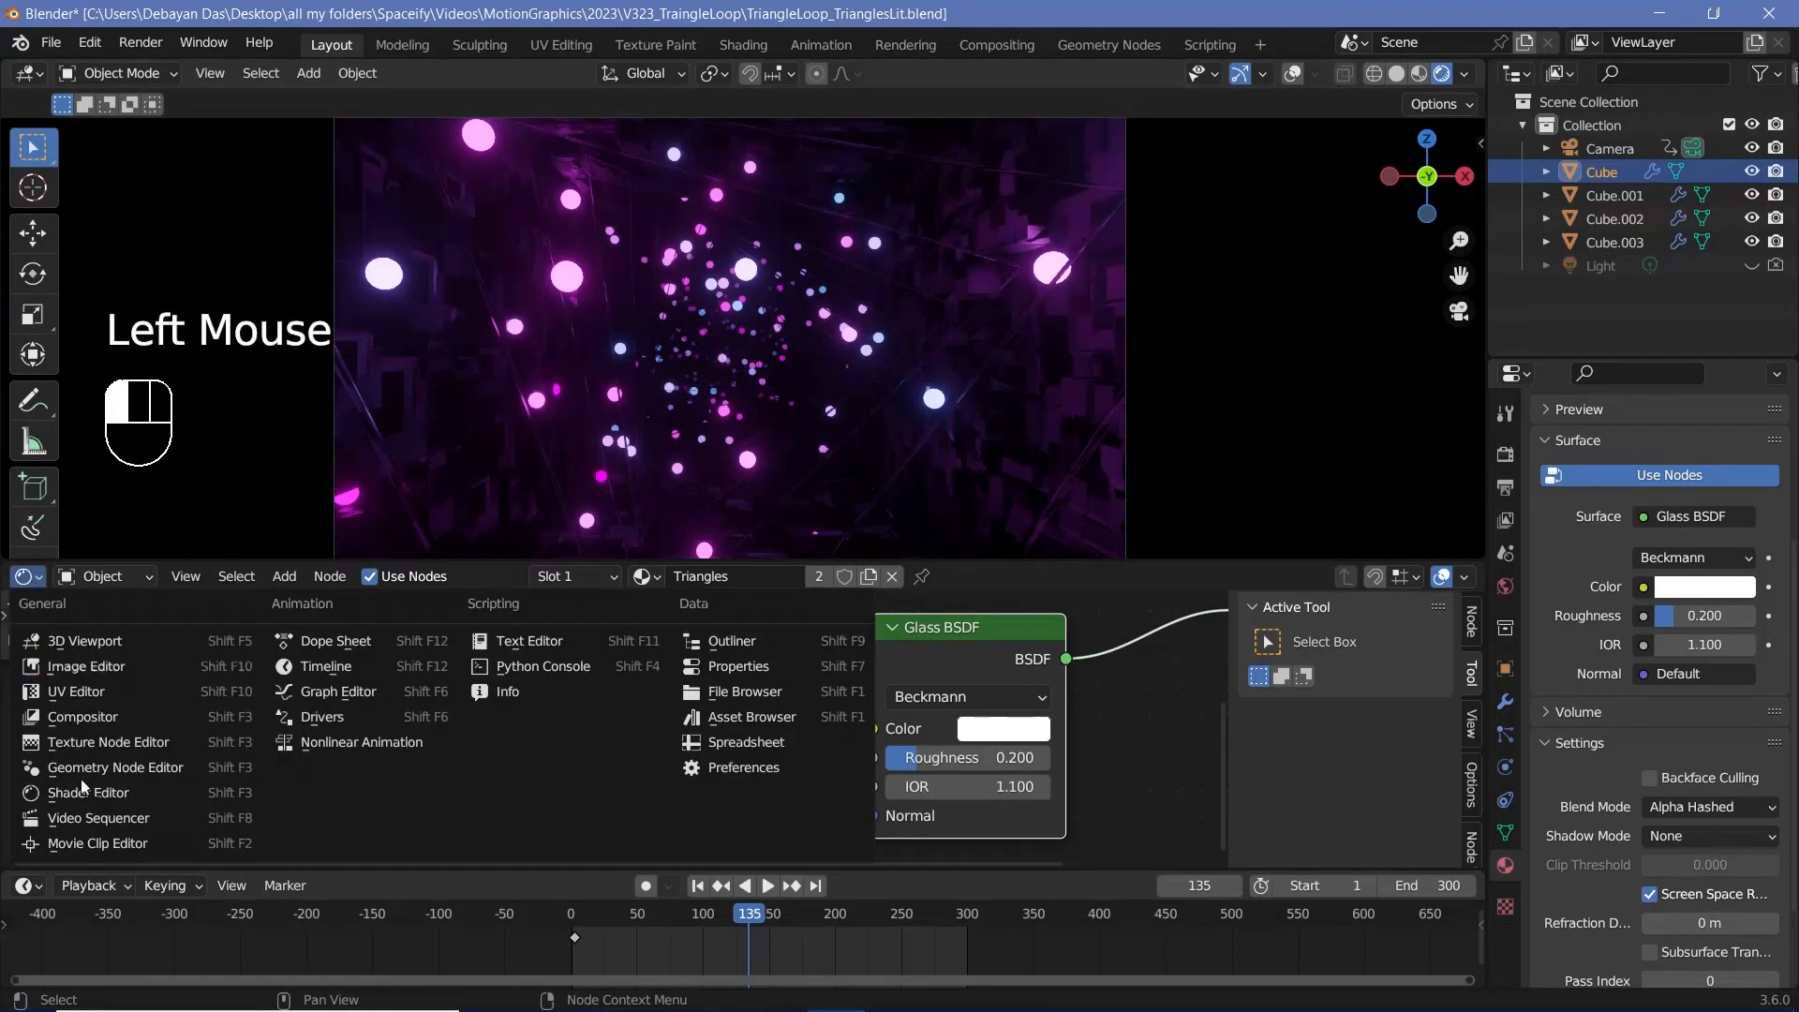
click(122, 767)
middle_drag(801, 742, 985, 620)
ctrl+middle_drag(613, 761, 666, 615)
middle_drag(669, 687, 839, 646)
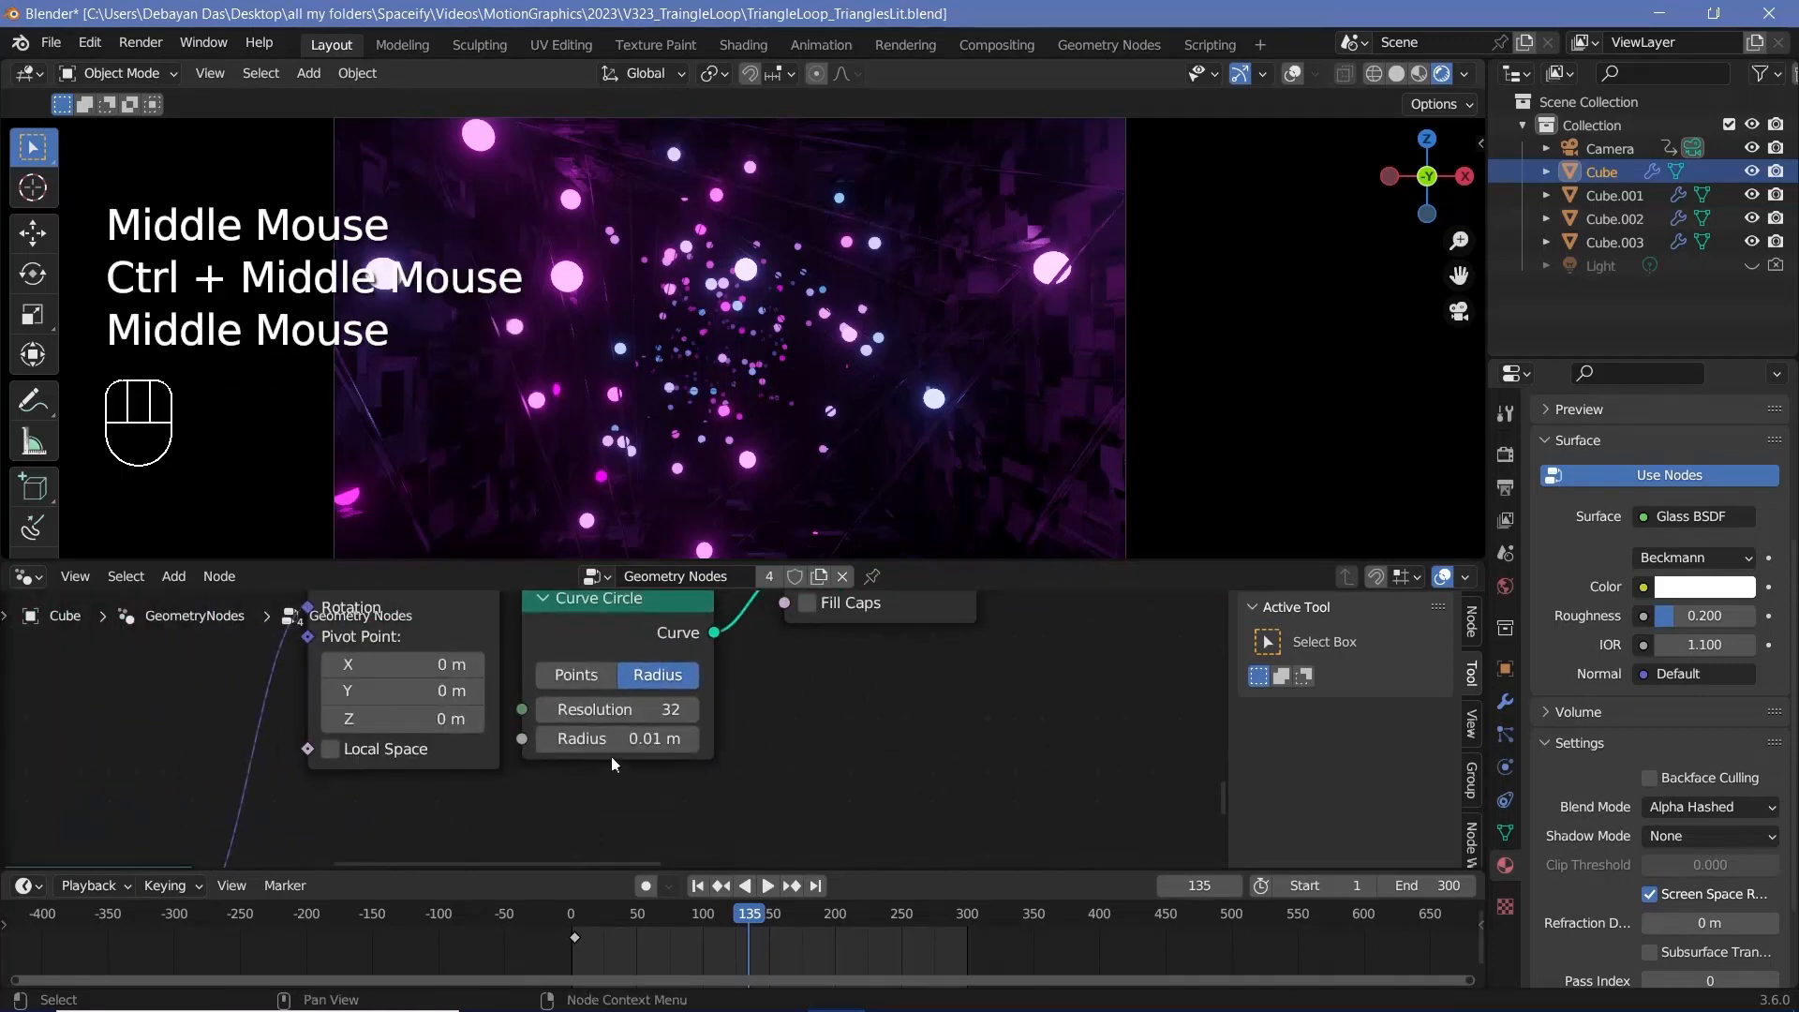
shift+drag(618, 739, 757, 482)
key(space)
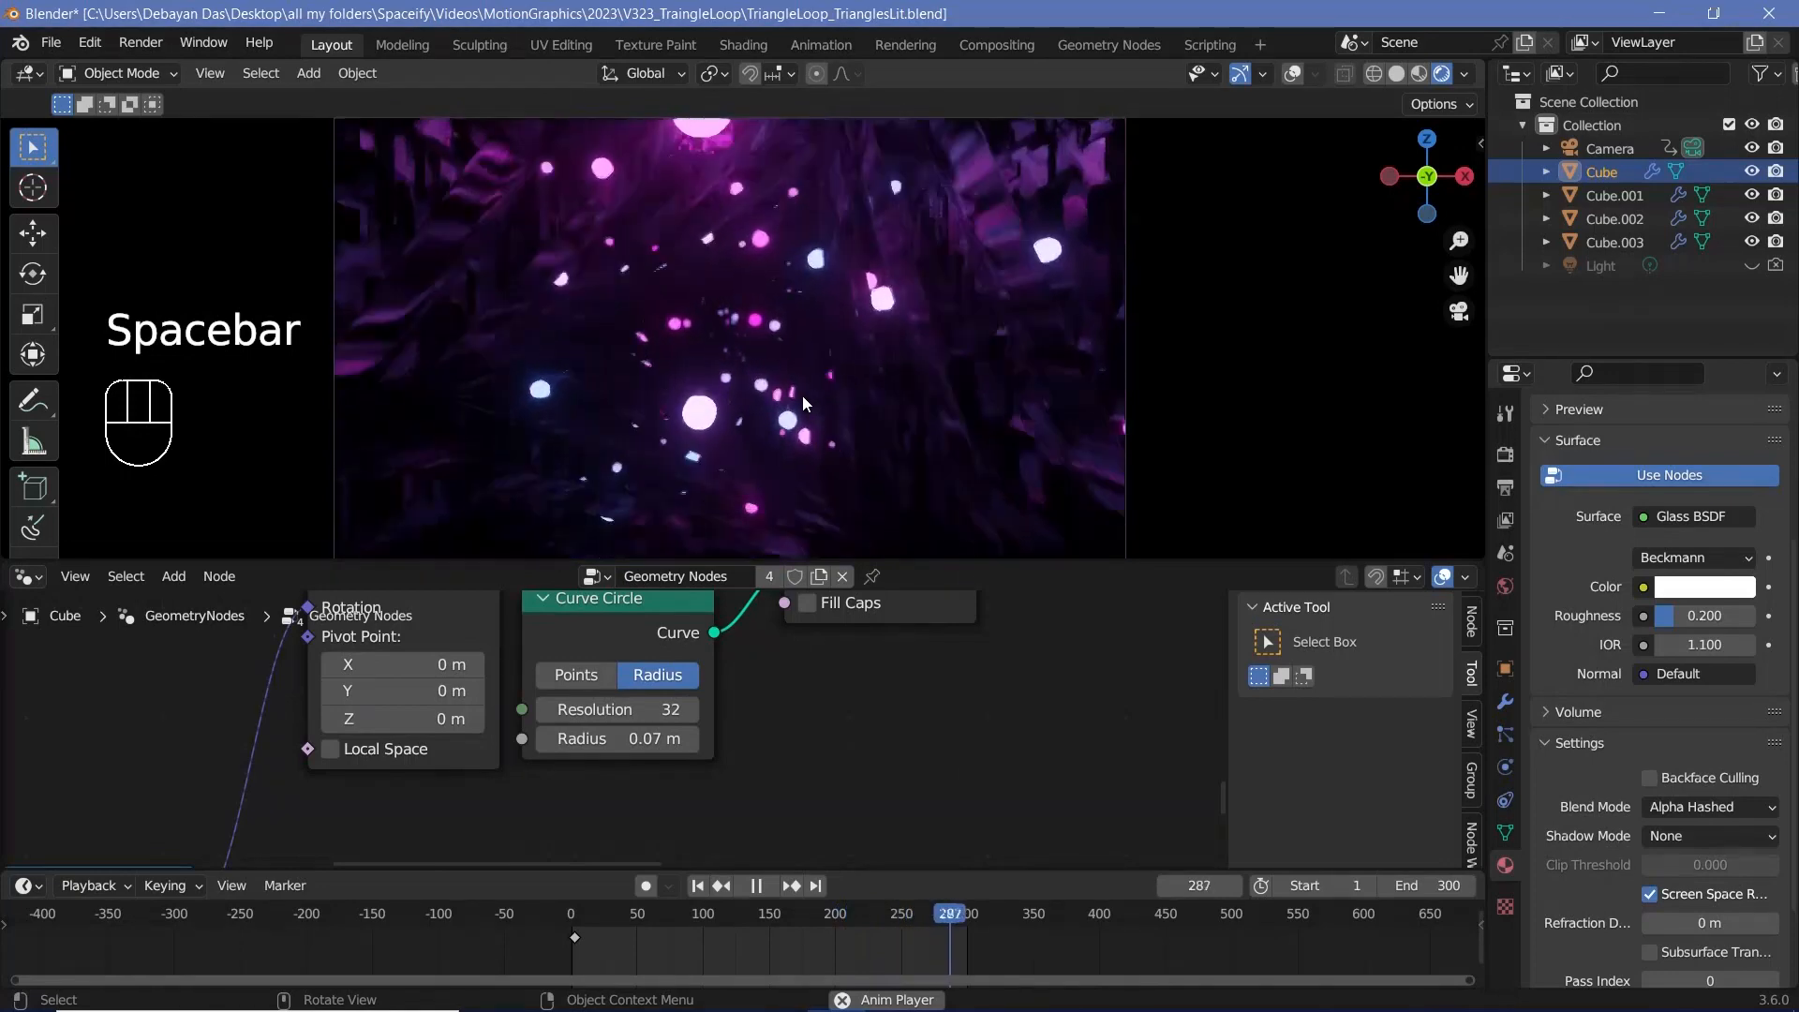
key(space)
Set the Curve Circle's resolution to 3 and its radius to 0.11 m.
ctrl+middle_drag(724, 783, 704, 717)
click(646, 704)
drag(646, 705, 581, 705)
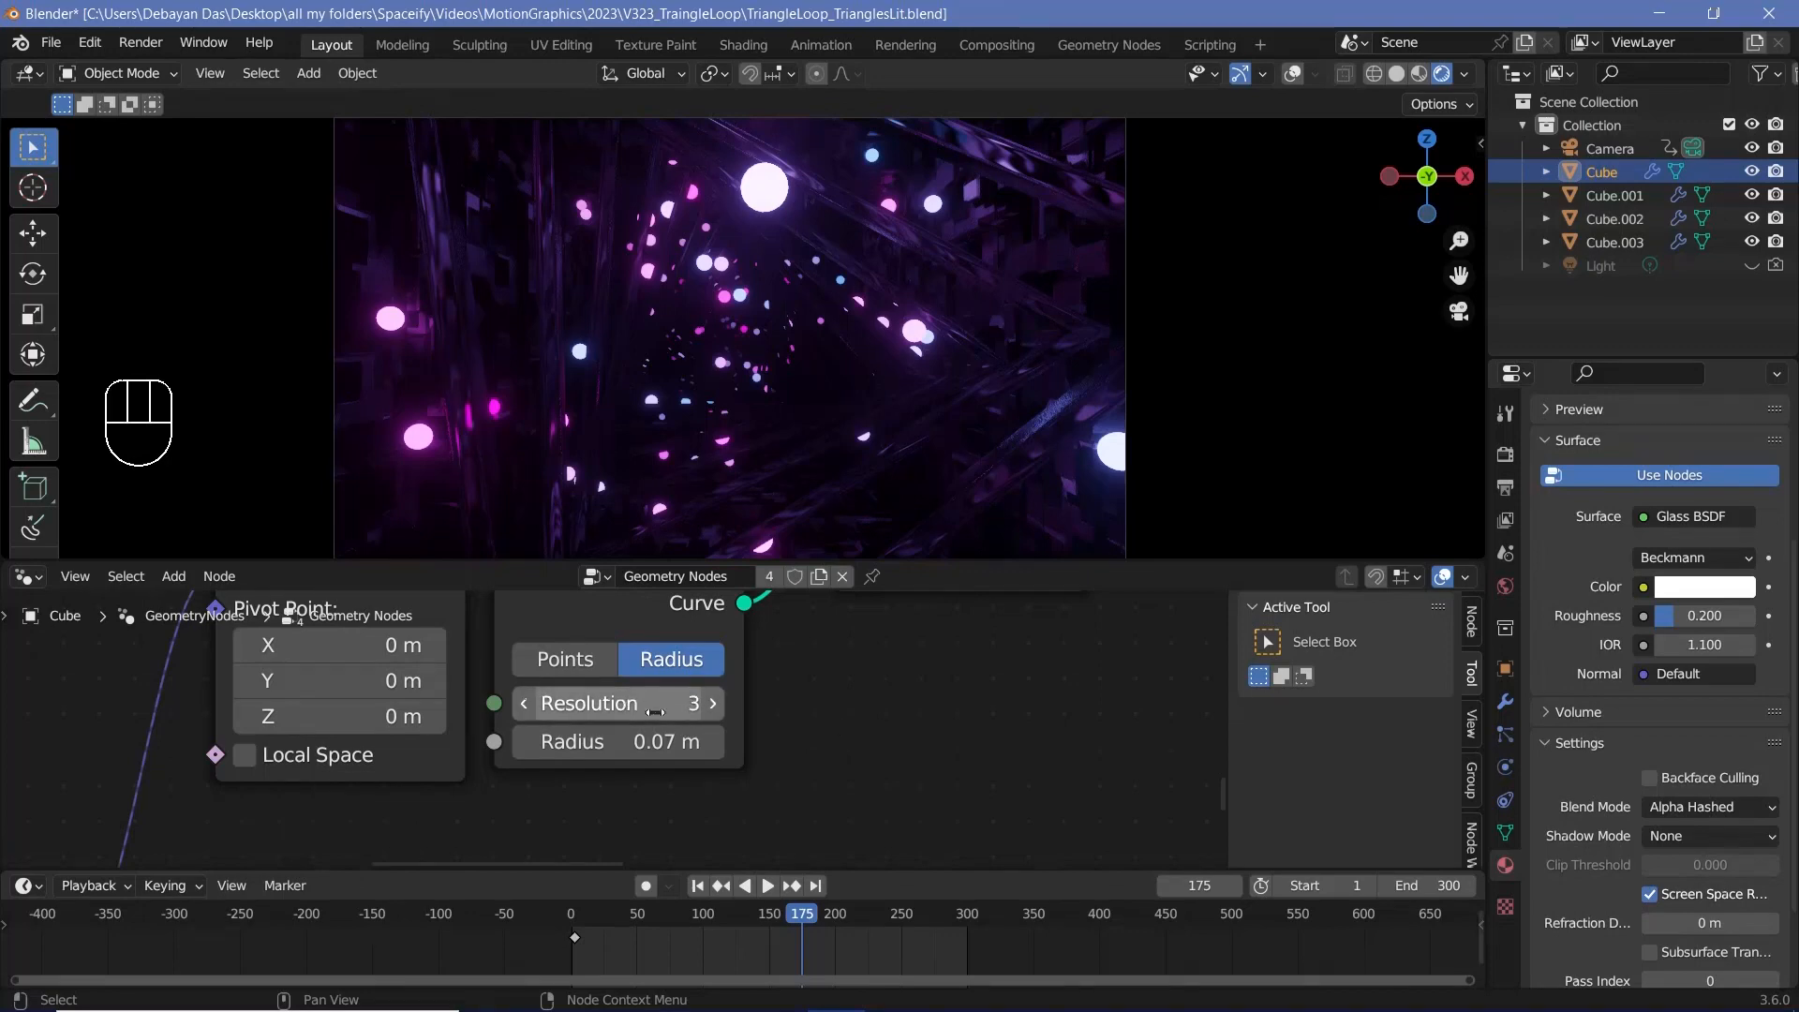
click(654, 705)
click(631, 766)
shift+drag(622, 748, 661, 748)
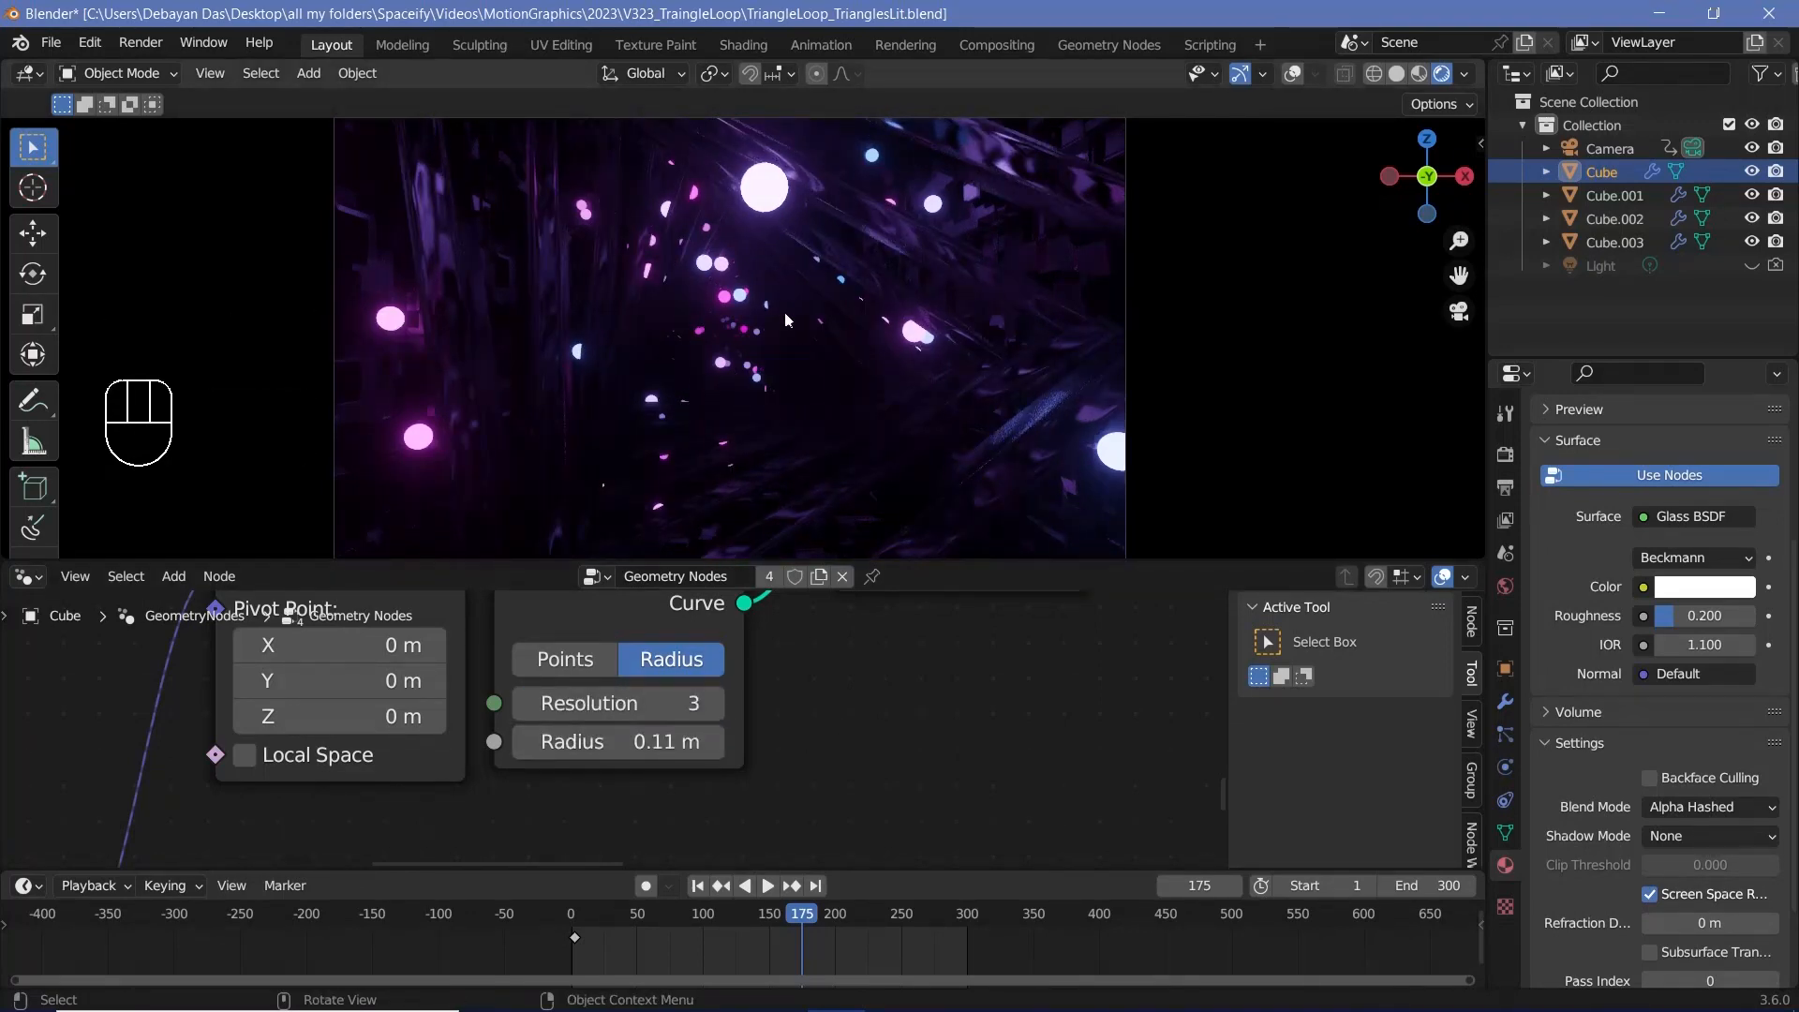
Set the density of the spheres' Distribute Points in Volume node to 5.
ctrl+middle_drag(889, 740, 875, 811)
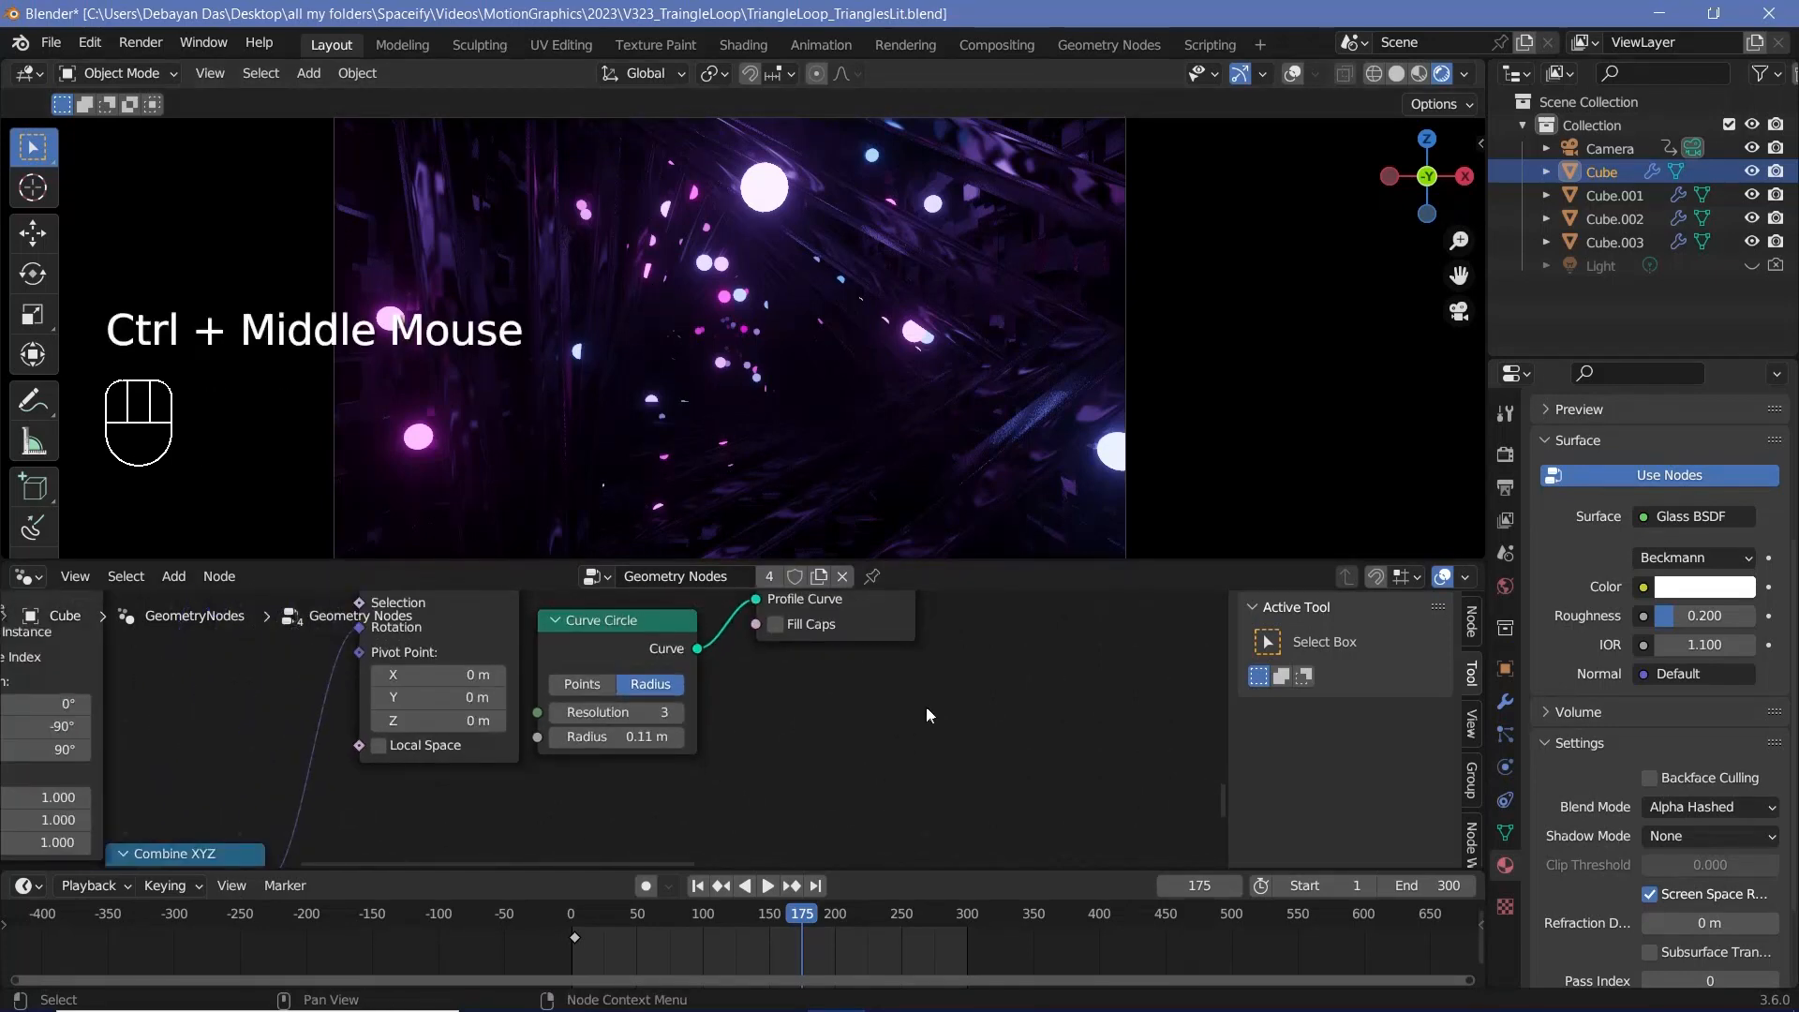
middle_drag(1069, 634, 493, 760)
middle_drag(604, 600, 1195, 728)
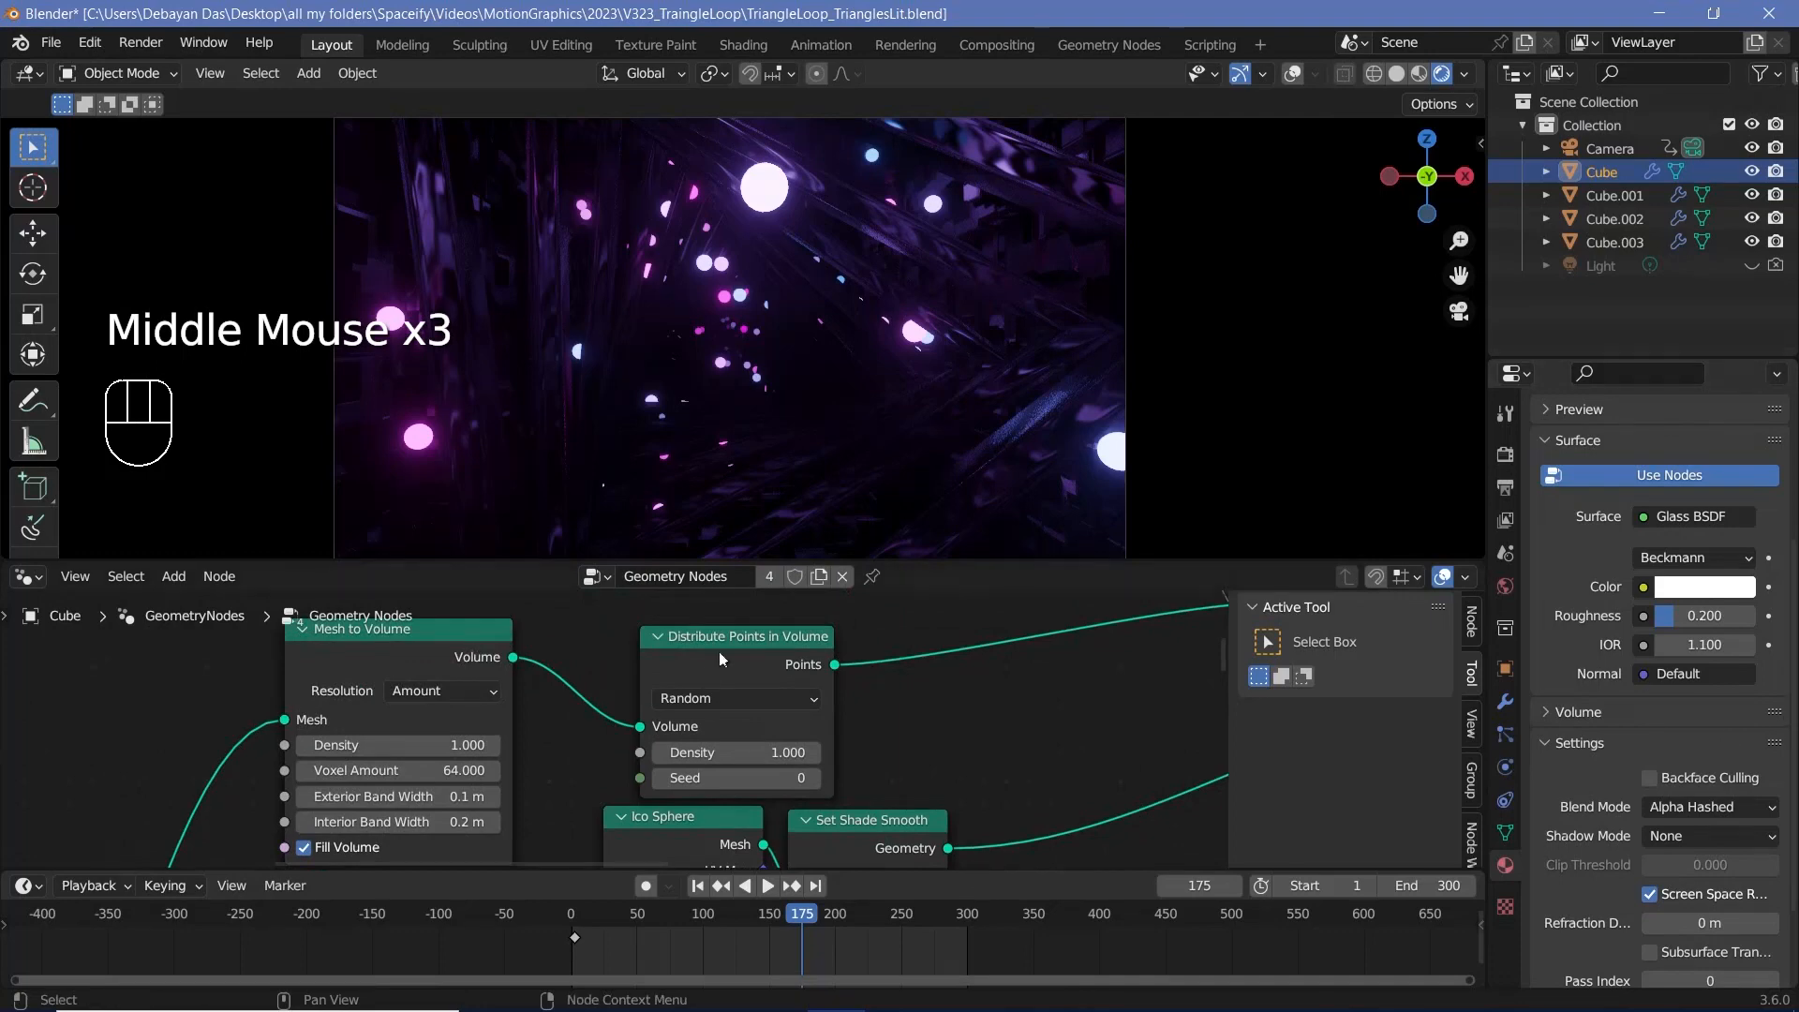
middle_drag(979, 780, 915, 721)
click(720, 691)
key(Return)
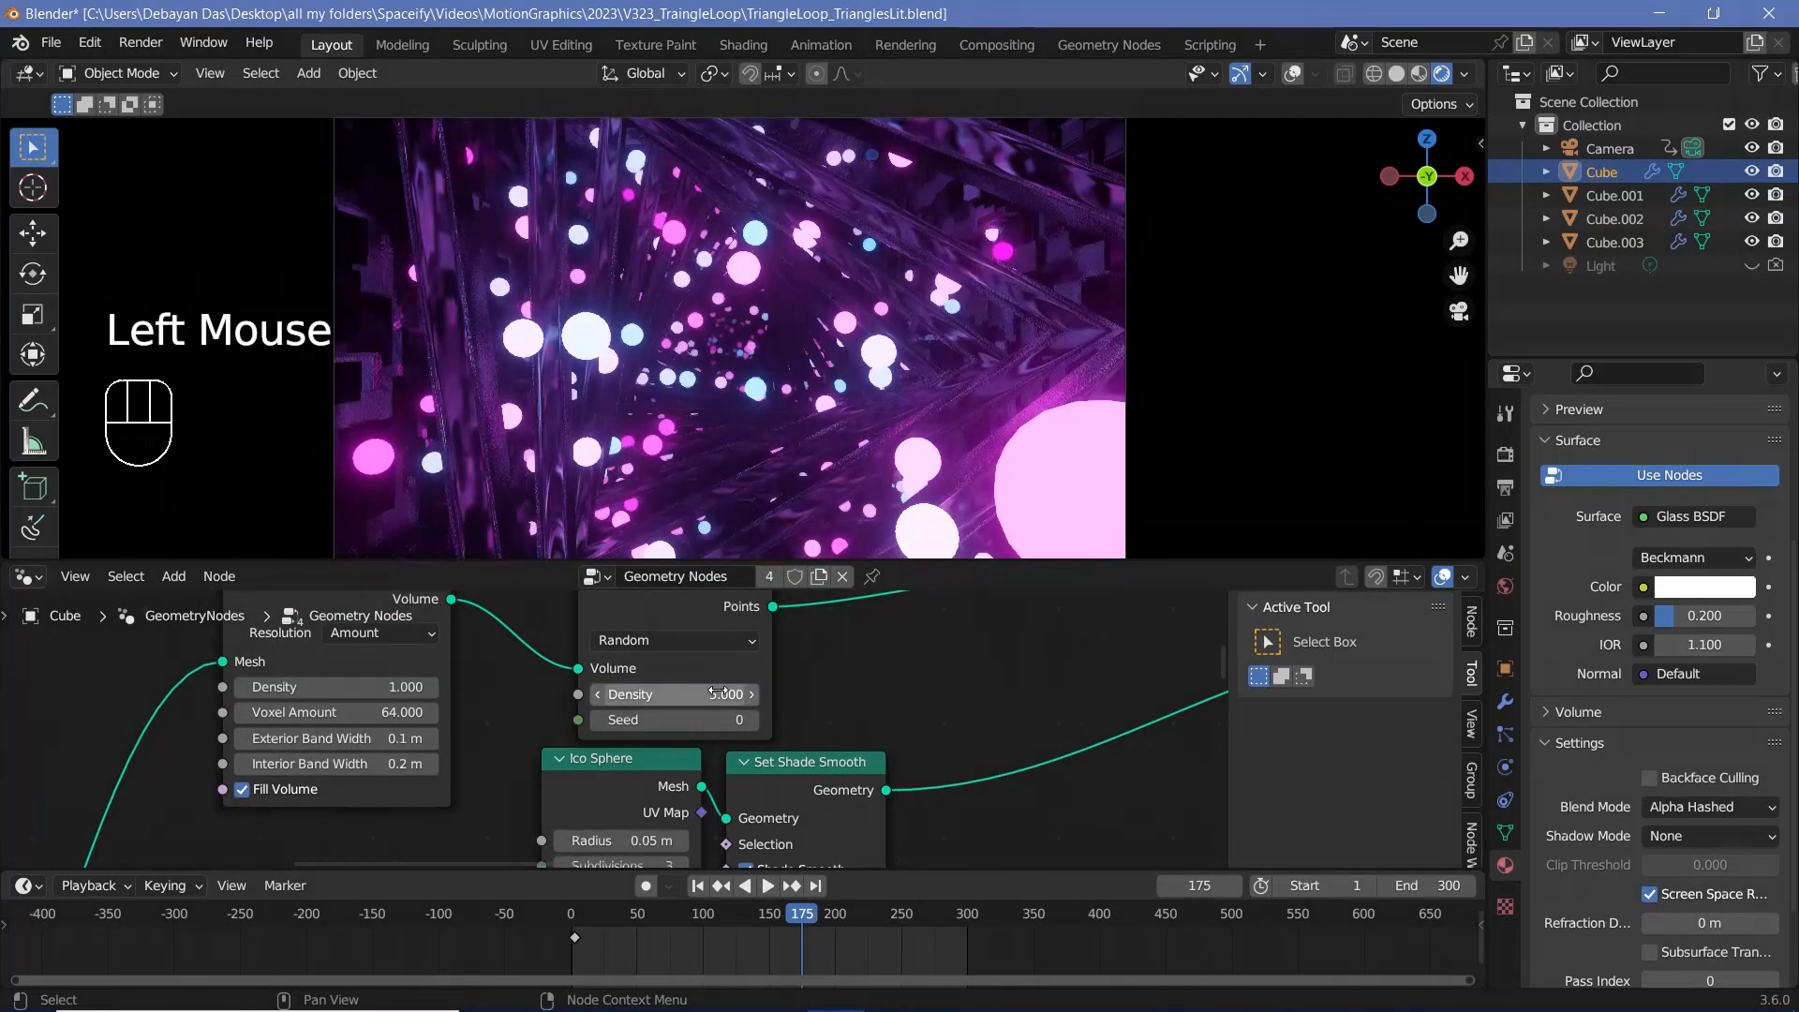
Add a Random Value node and connect its Value to the Scale of the spheres' instancing node.
middle_drag(1078, 825, 907, 671)
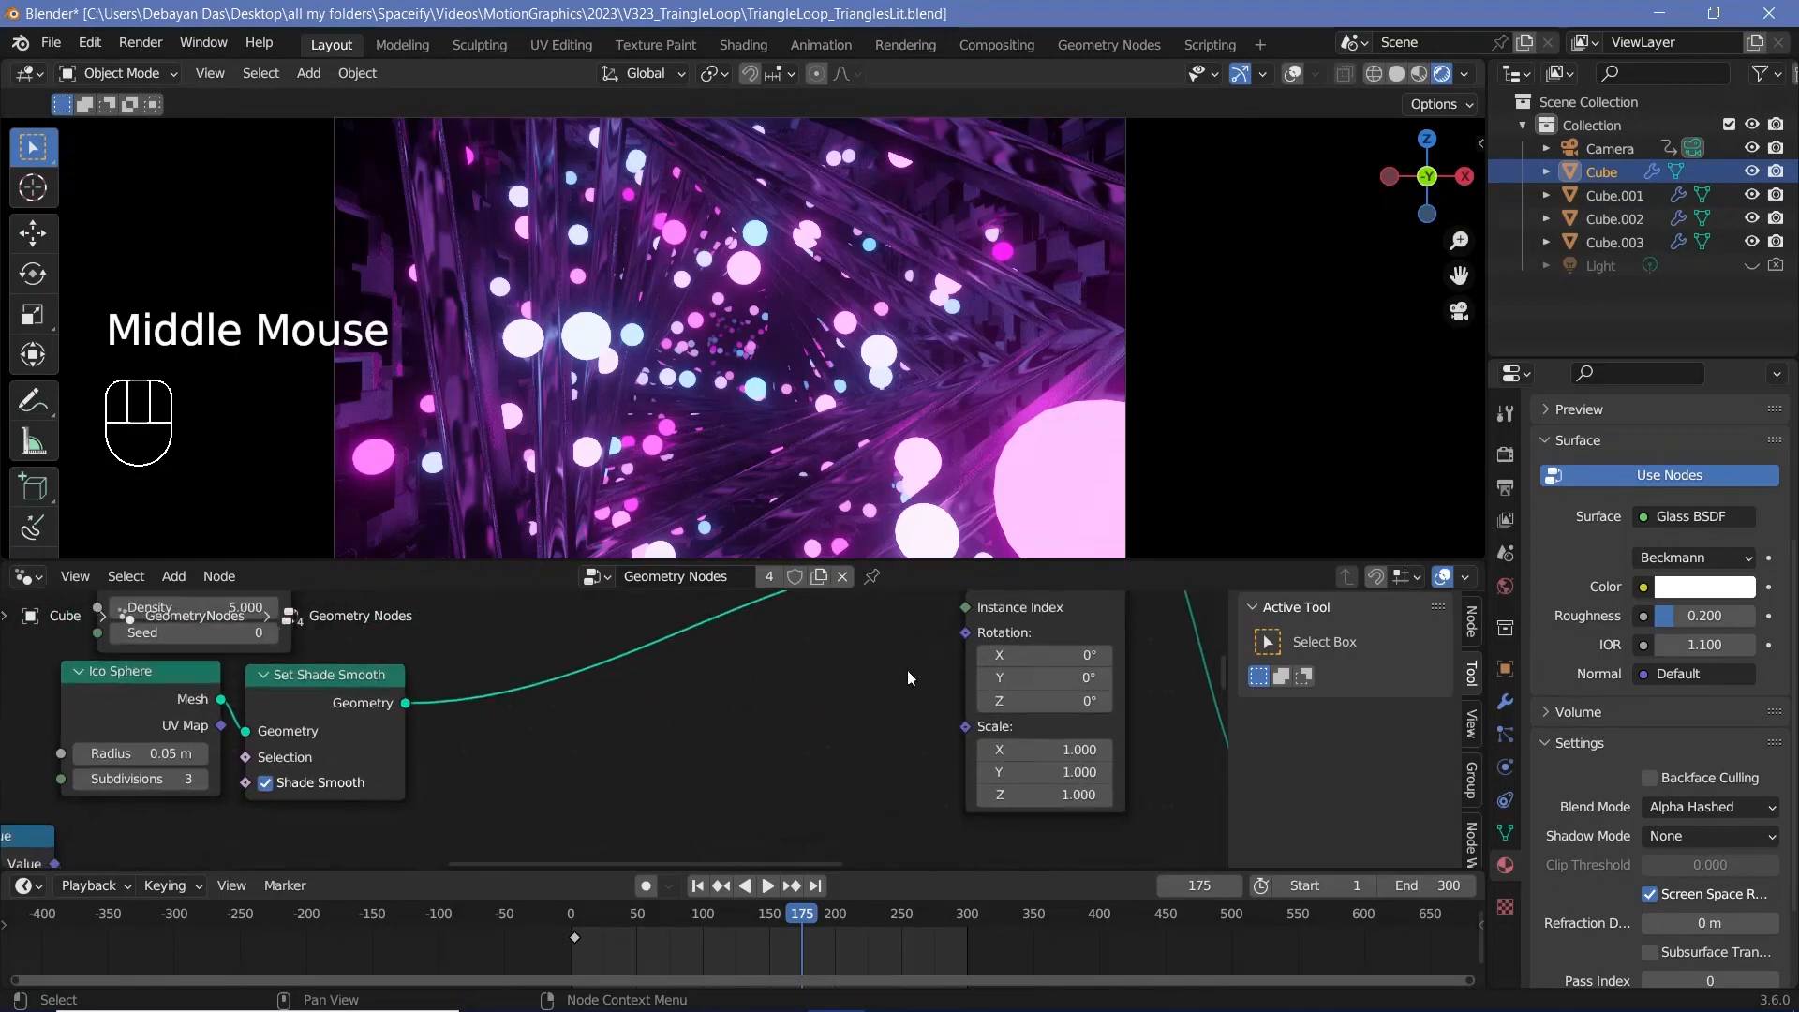
middle_drag(1031, 773, 846, 723)
key(shift+a)
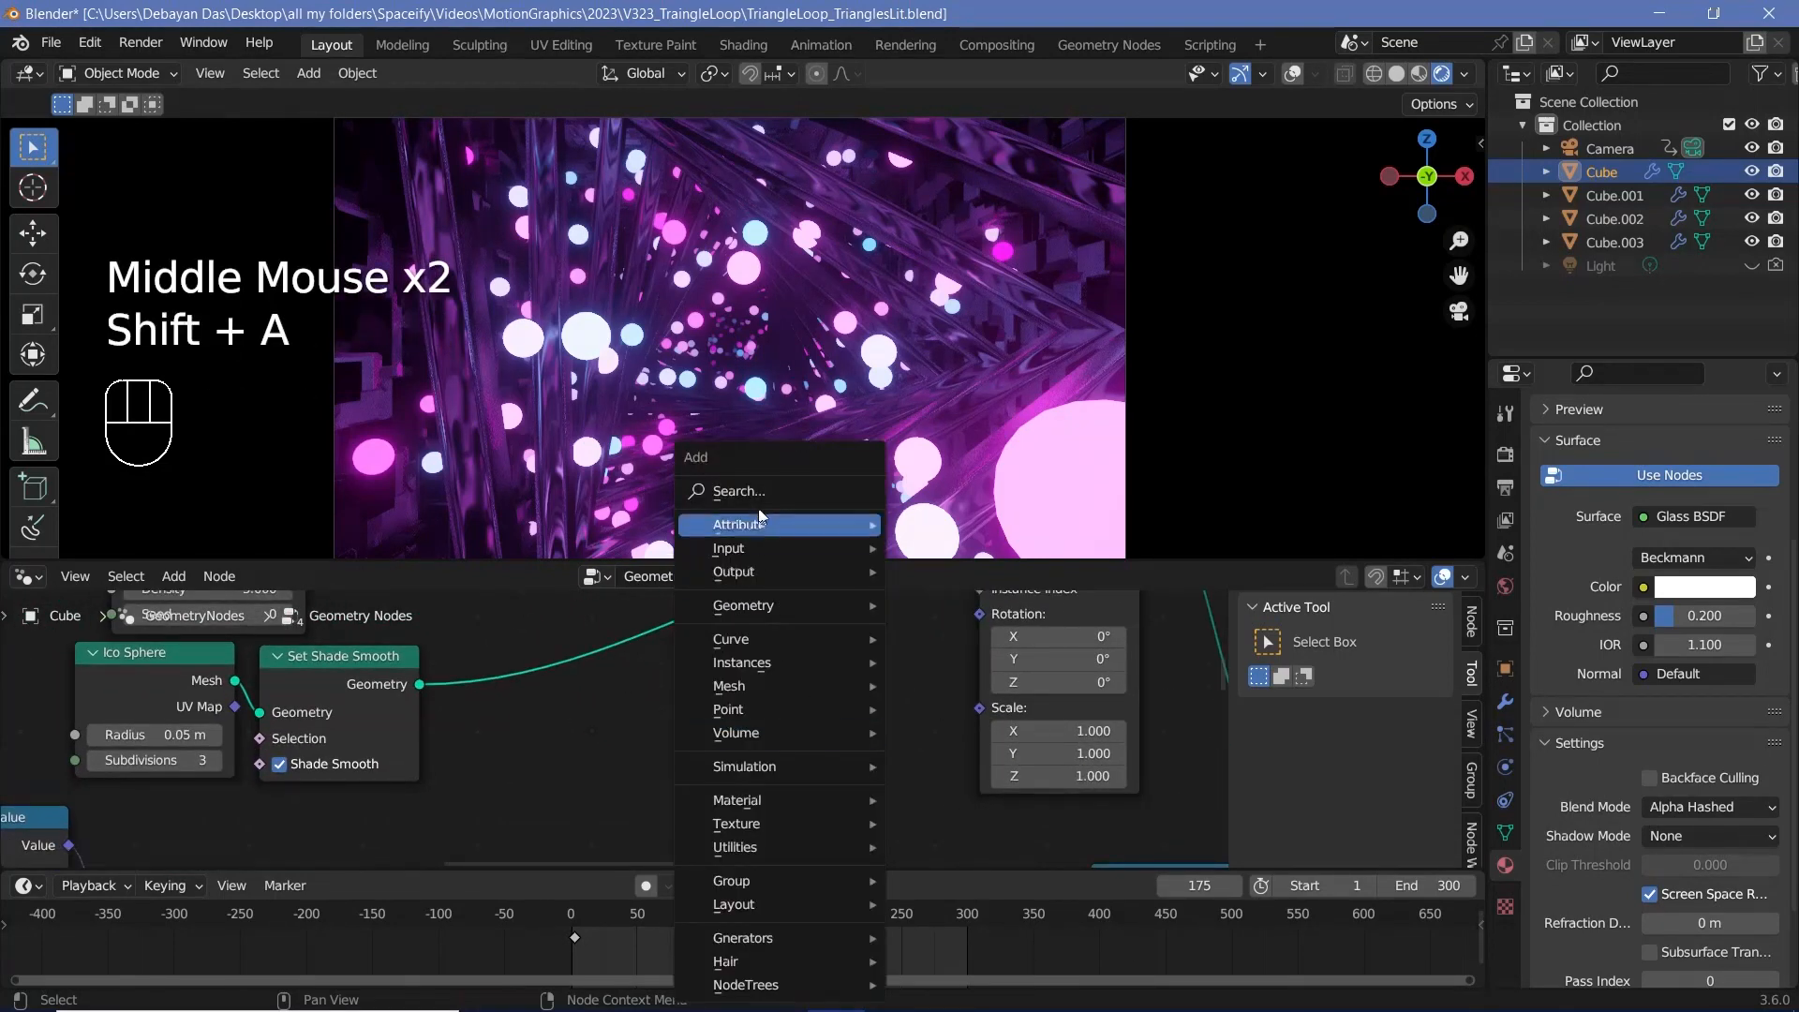
click(769, 486)
text(random)
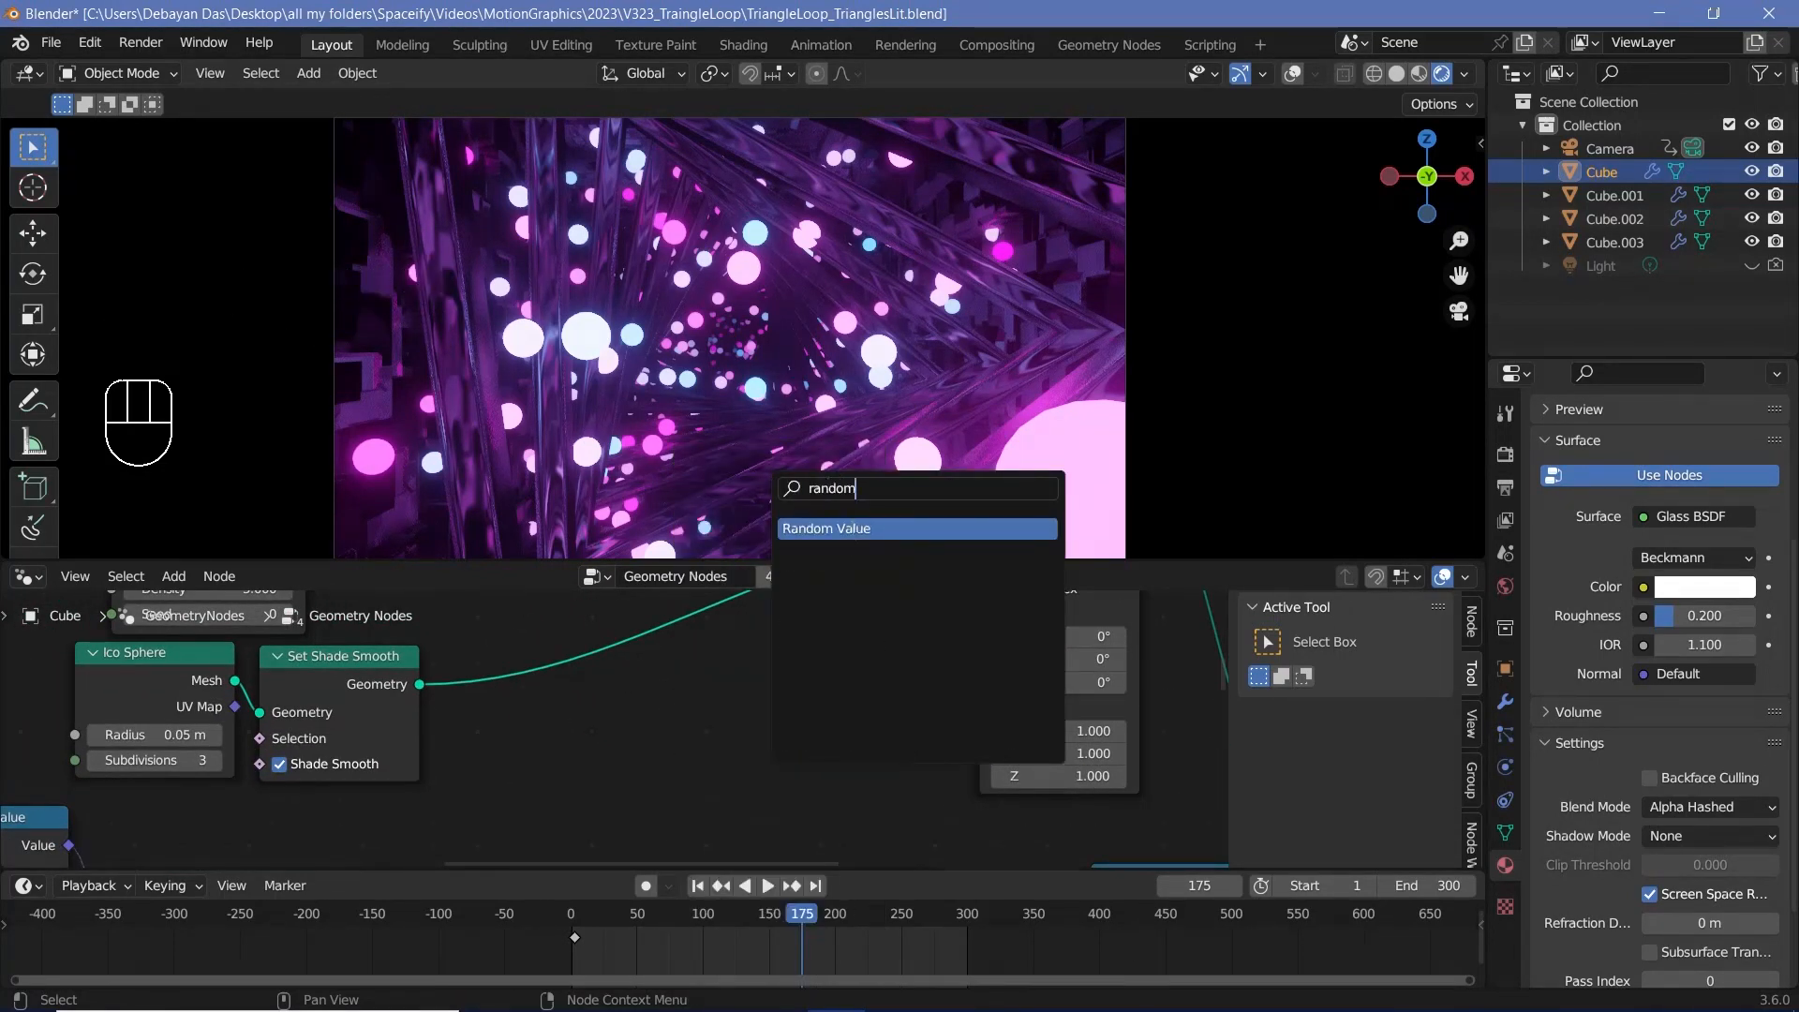
click(843, 528)
drag(930, 699, 981, 708)
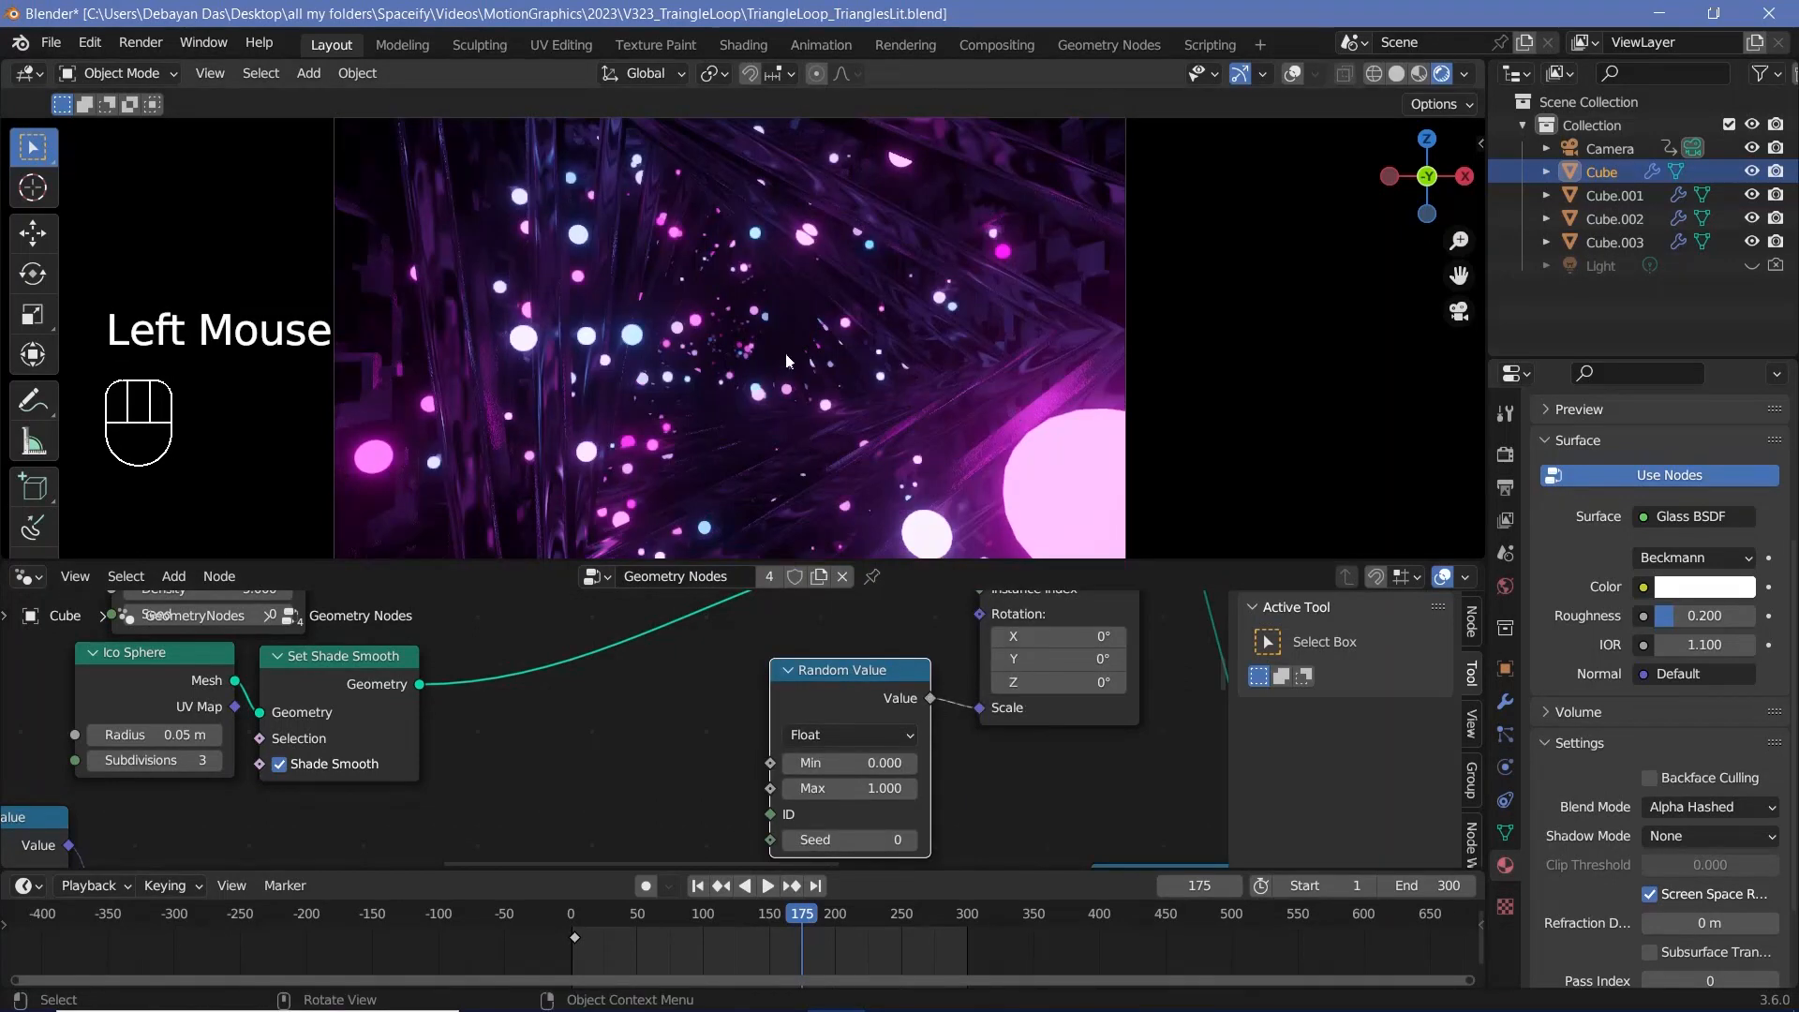
Play the animation repeatedly, pausing at different frames to check the randomly sized spheres and the glass triangles.
key(space)
key(space)
key(space)
key(space)
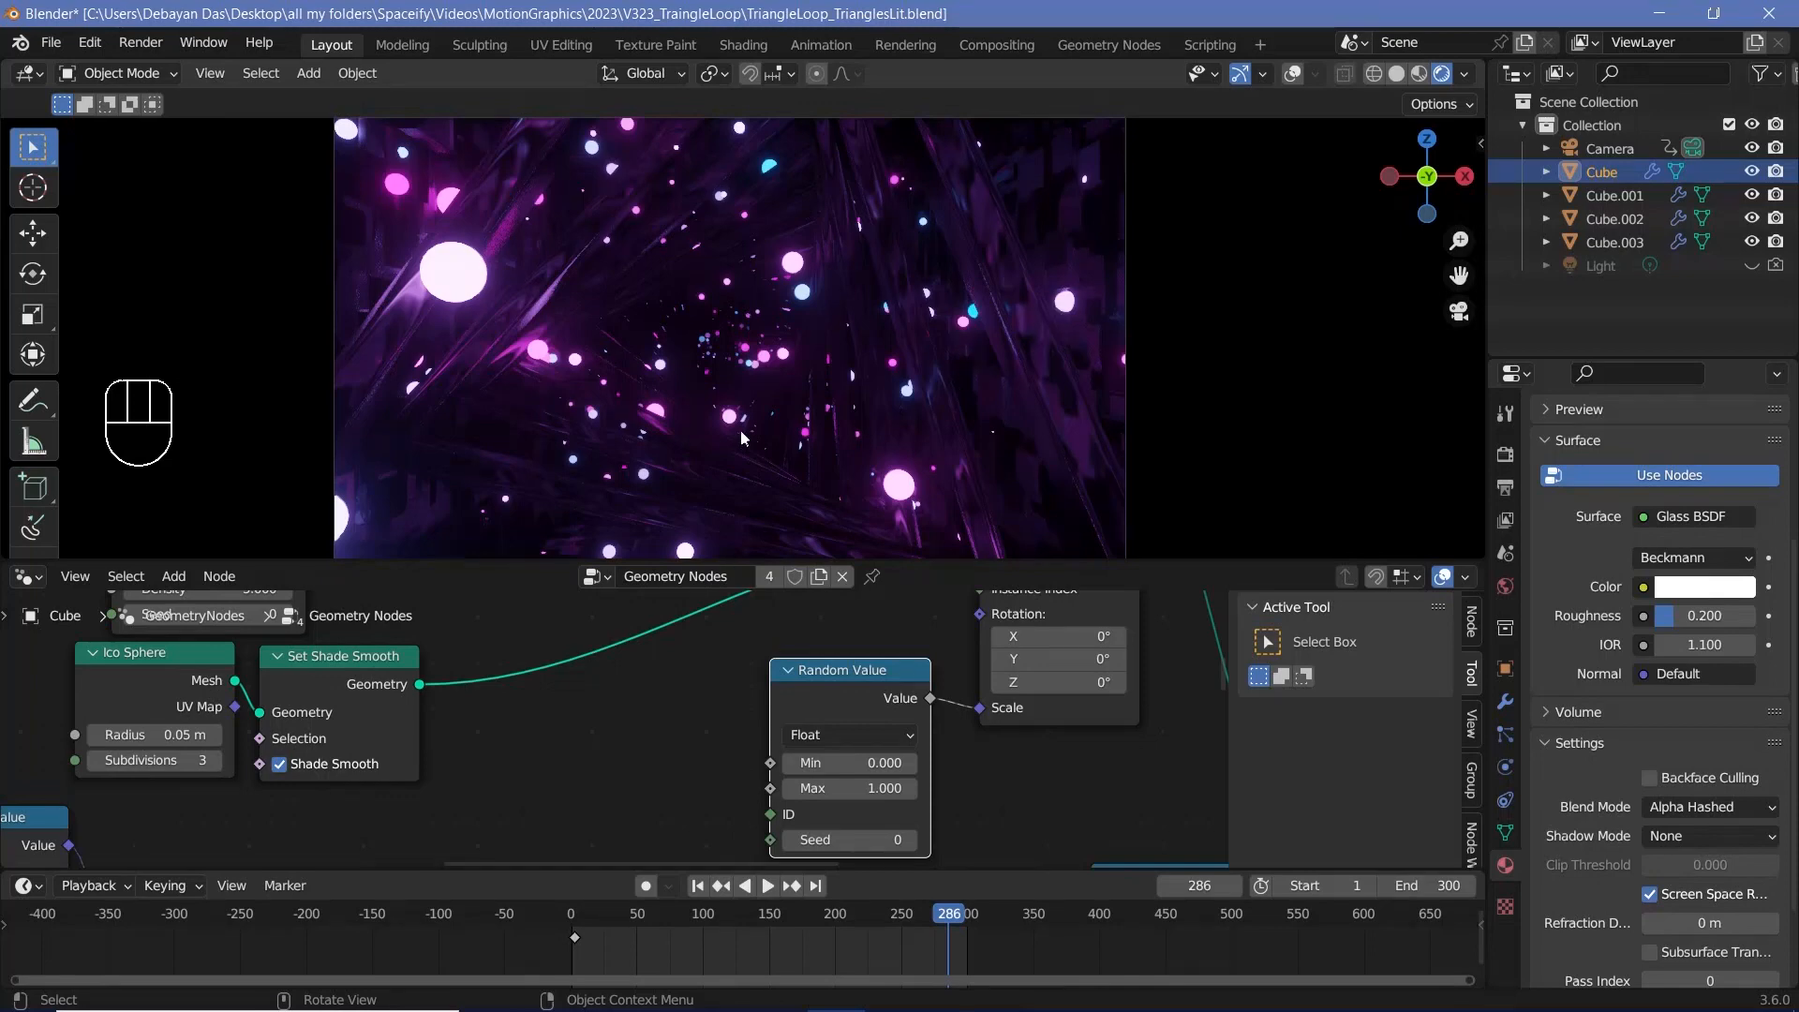
key(space)
key(space)
key(space)
key(space)
key(space)
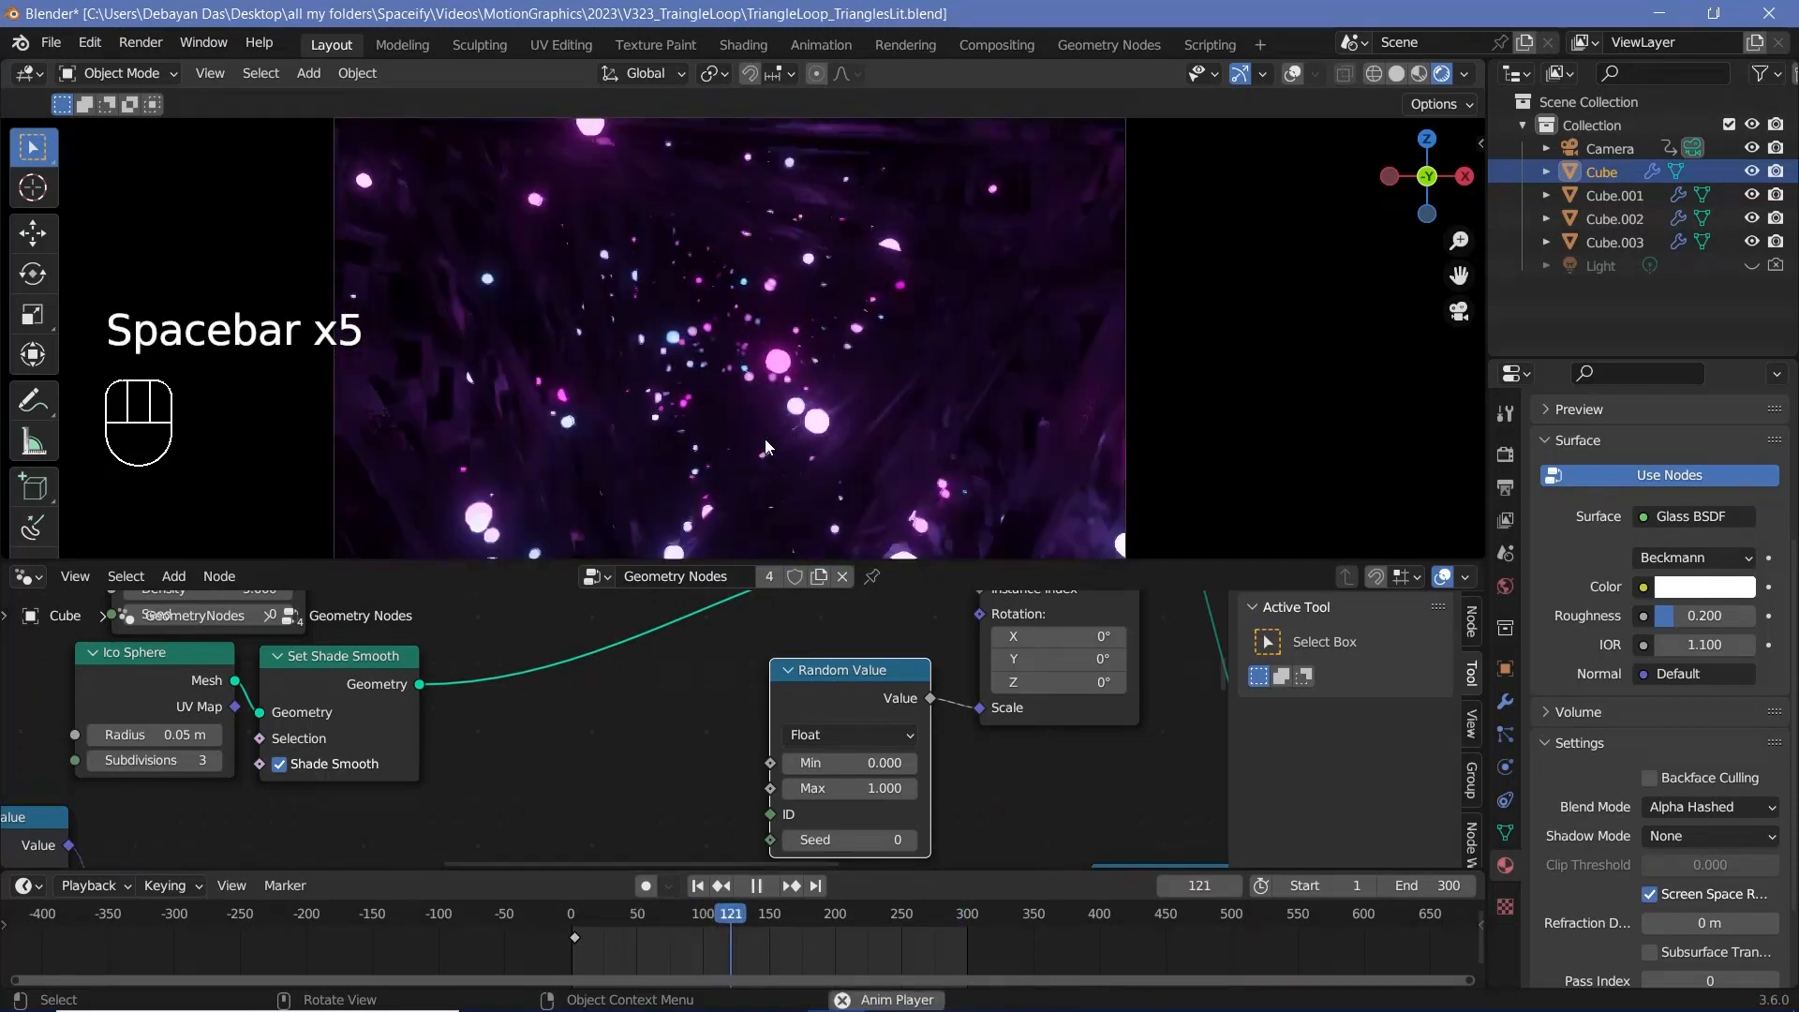
key(space)
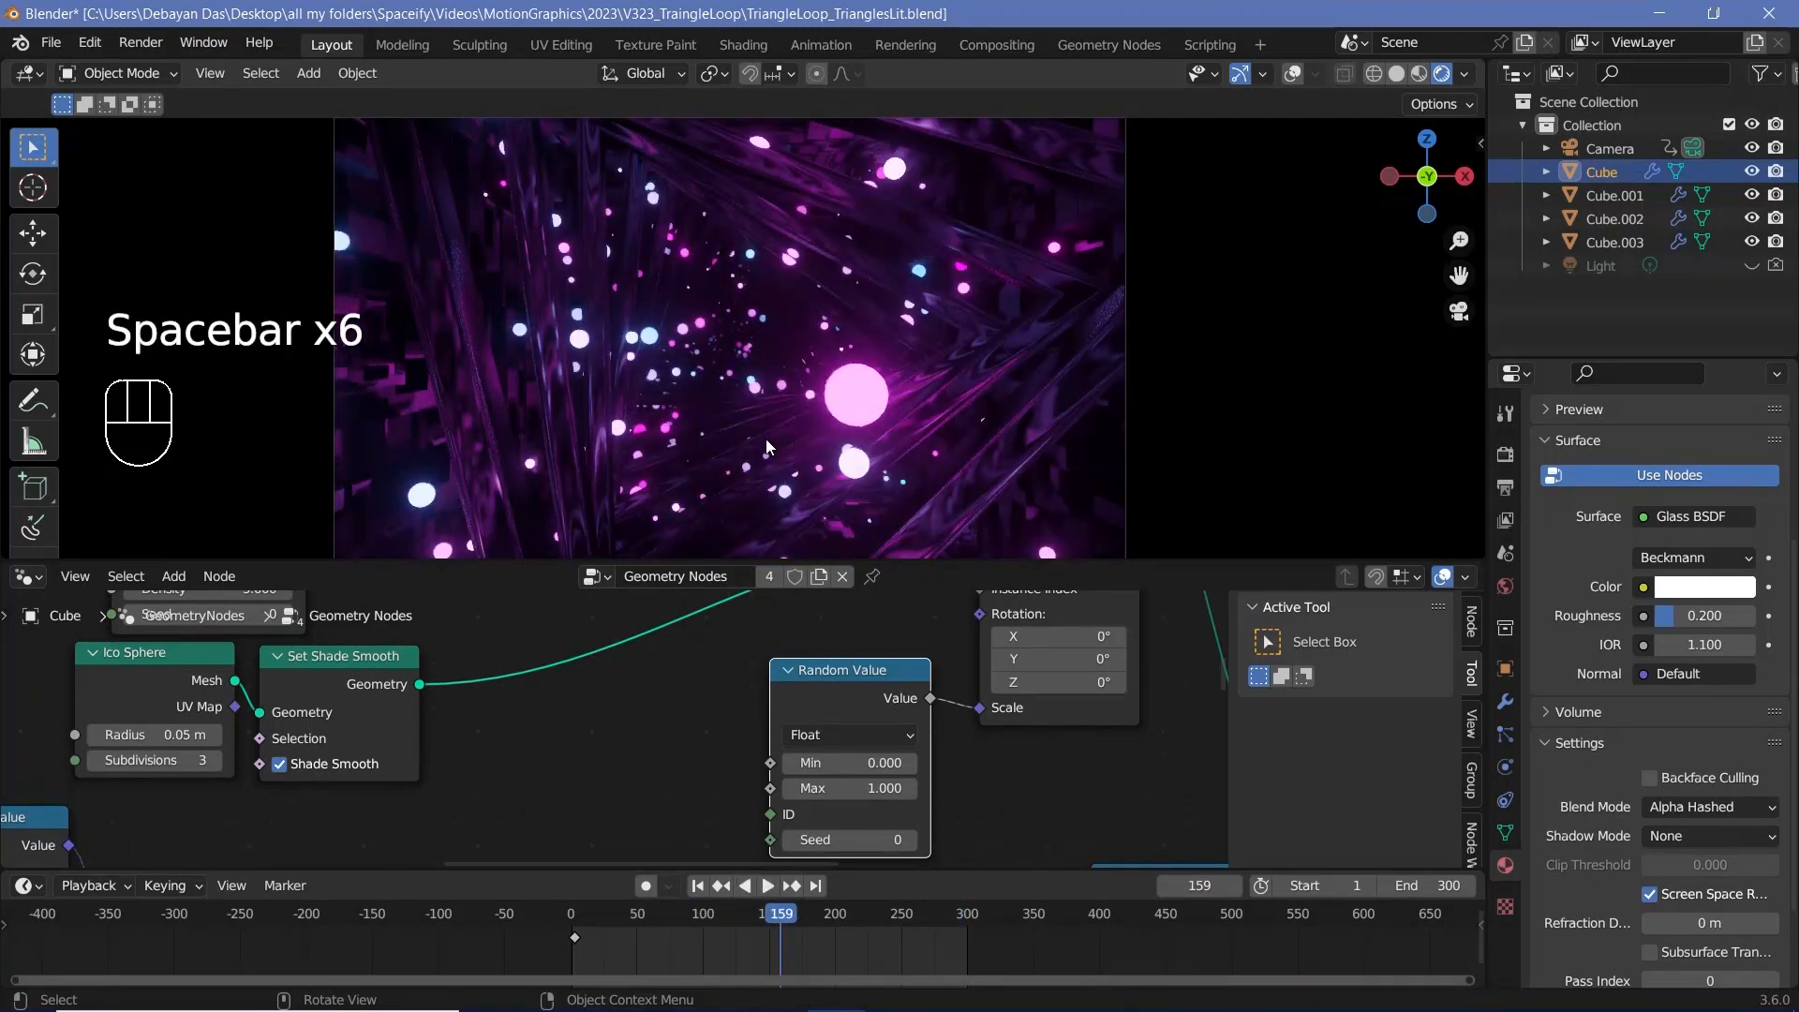
key(space)
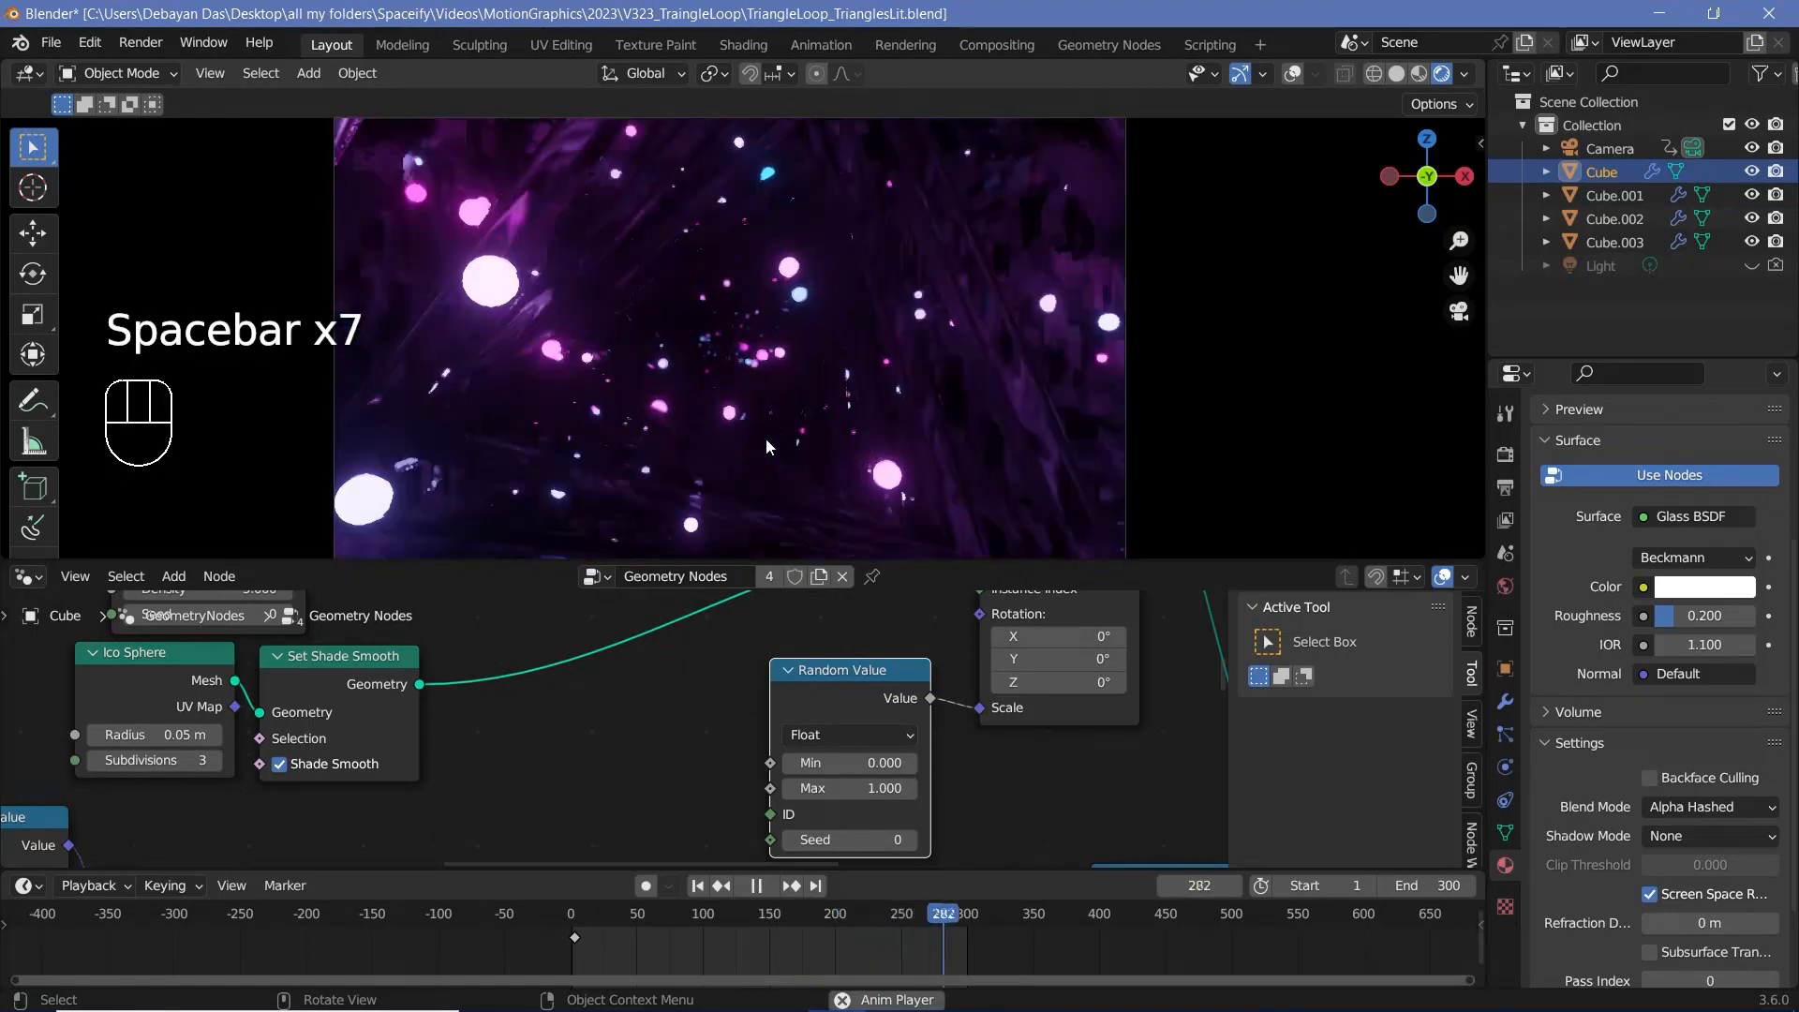
key(space)
key(space)
key(space)
key(space)
key(space)
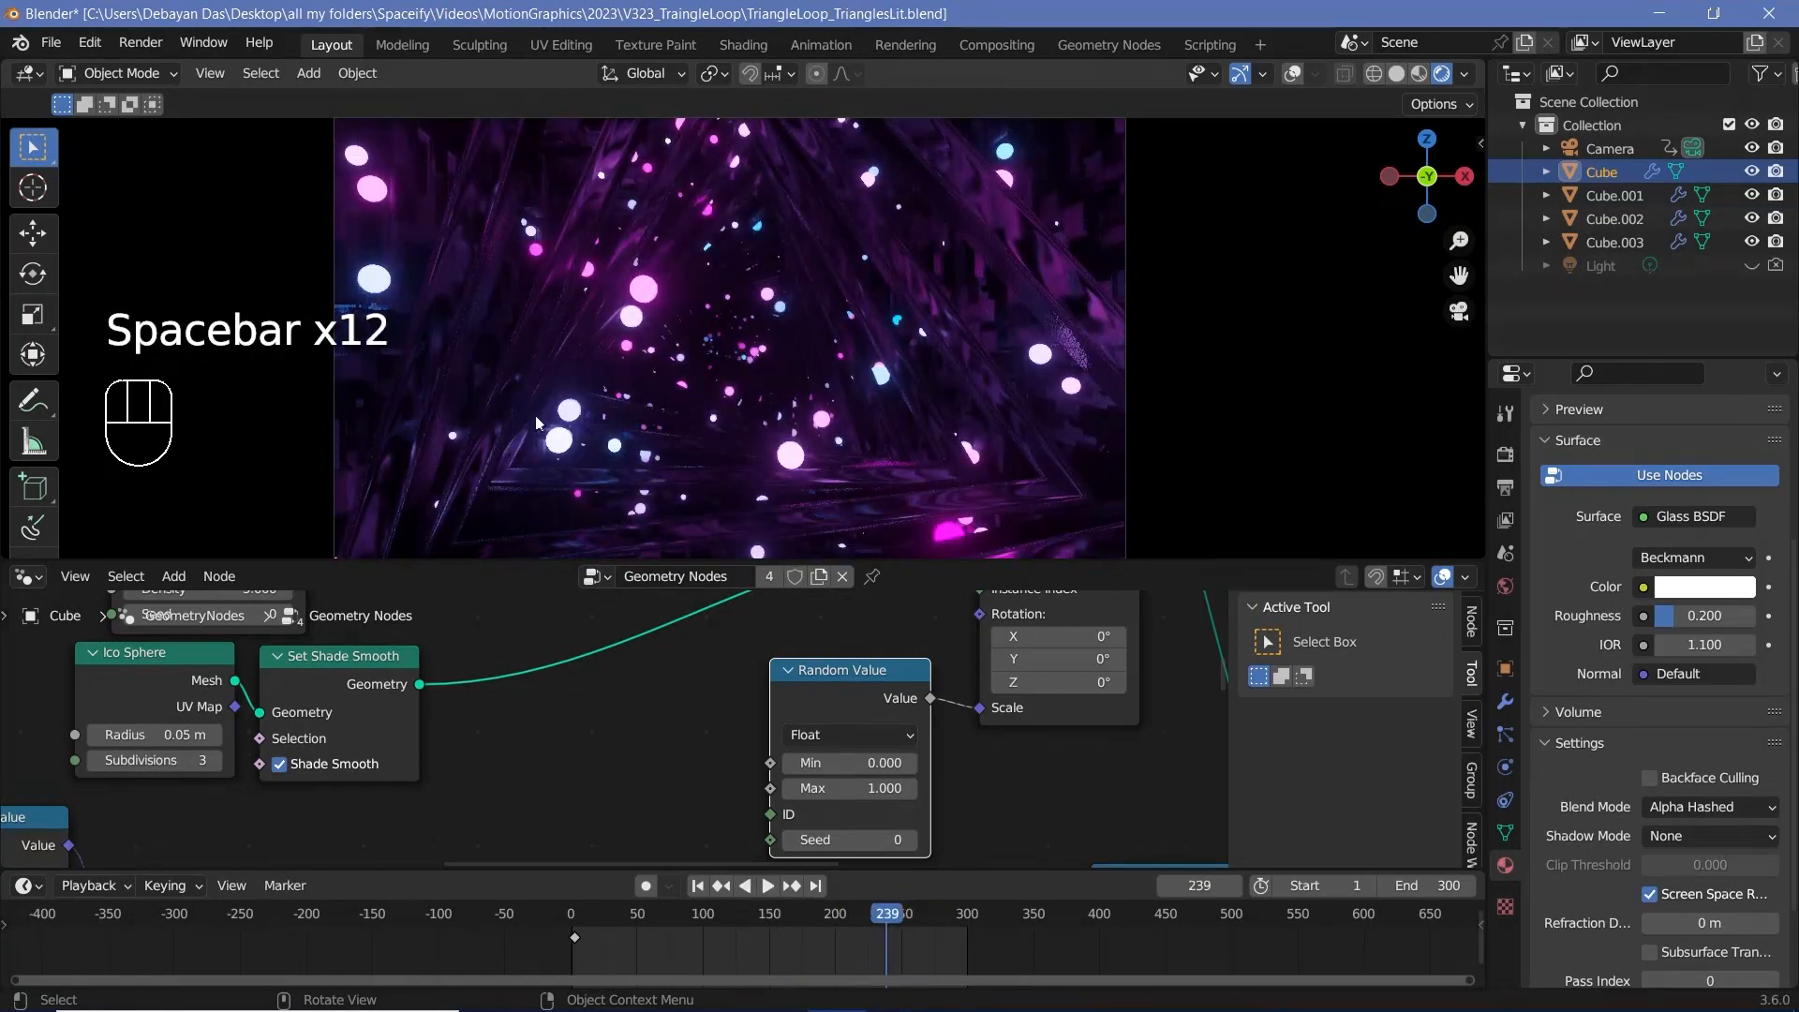
key(space)
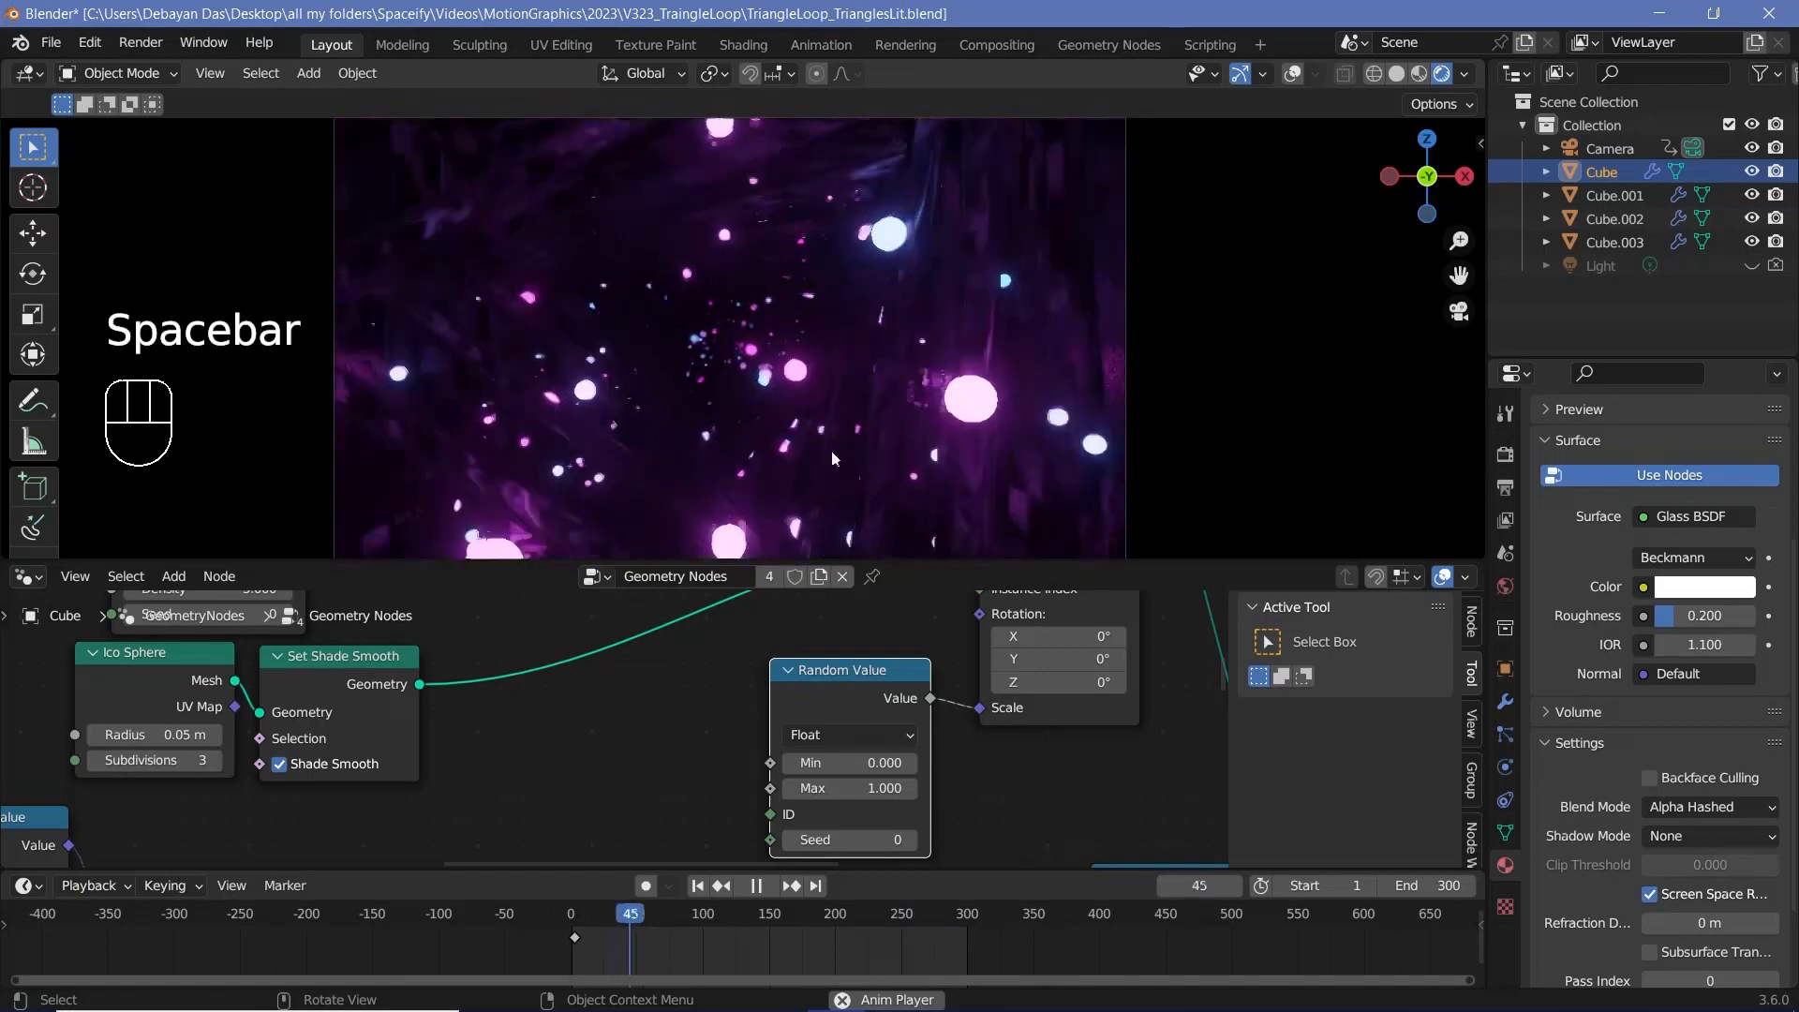
key(space)
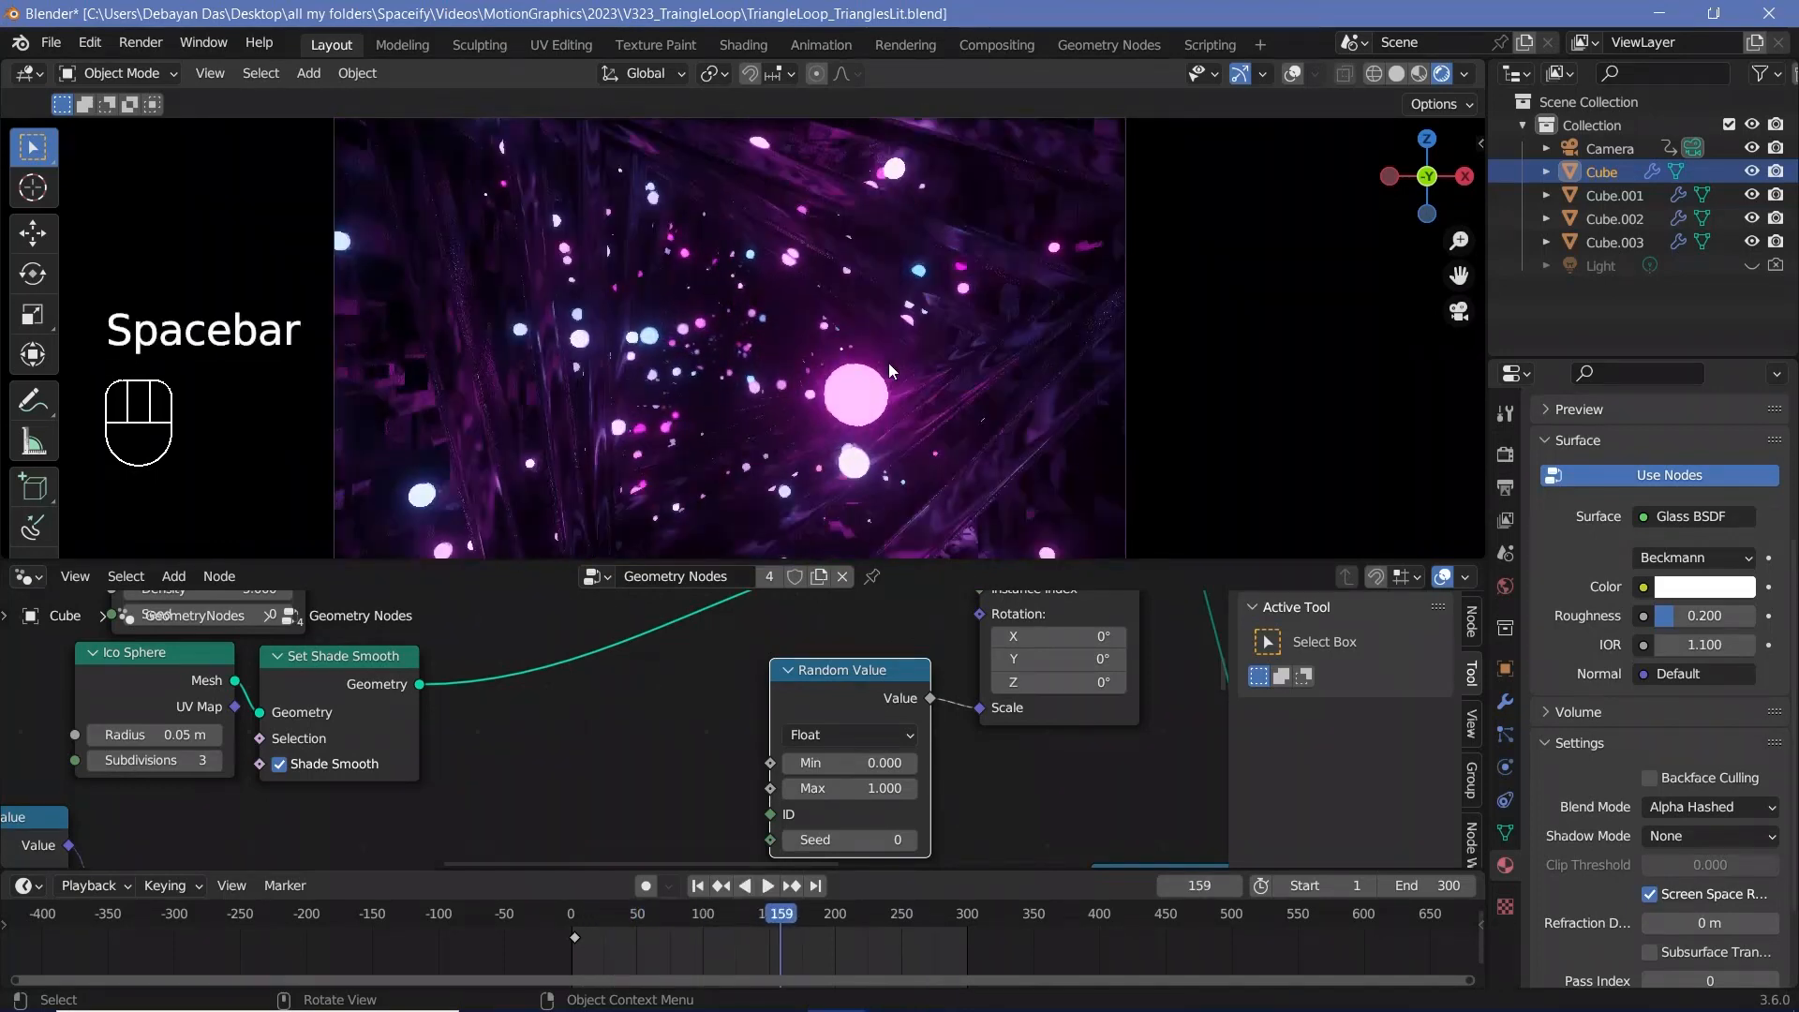
key(space)
key(space)
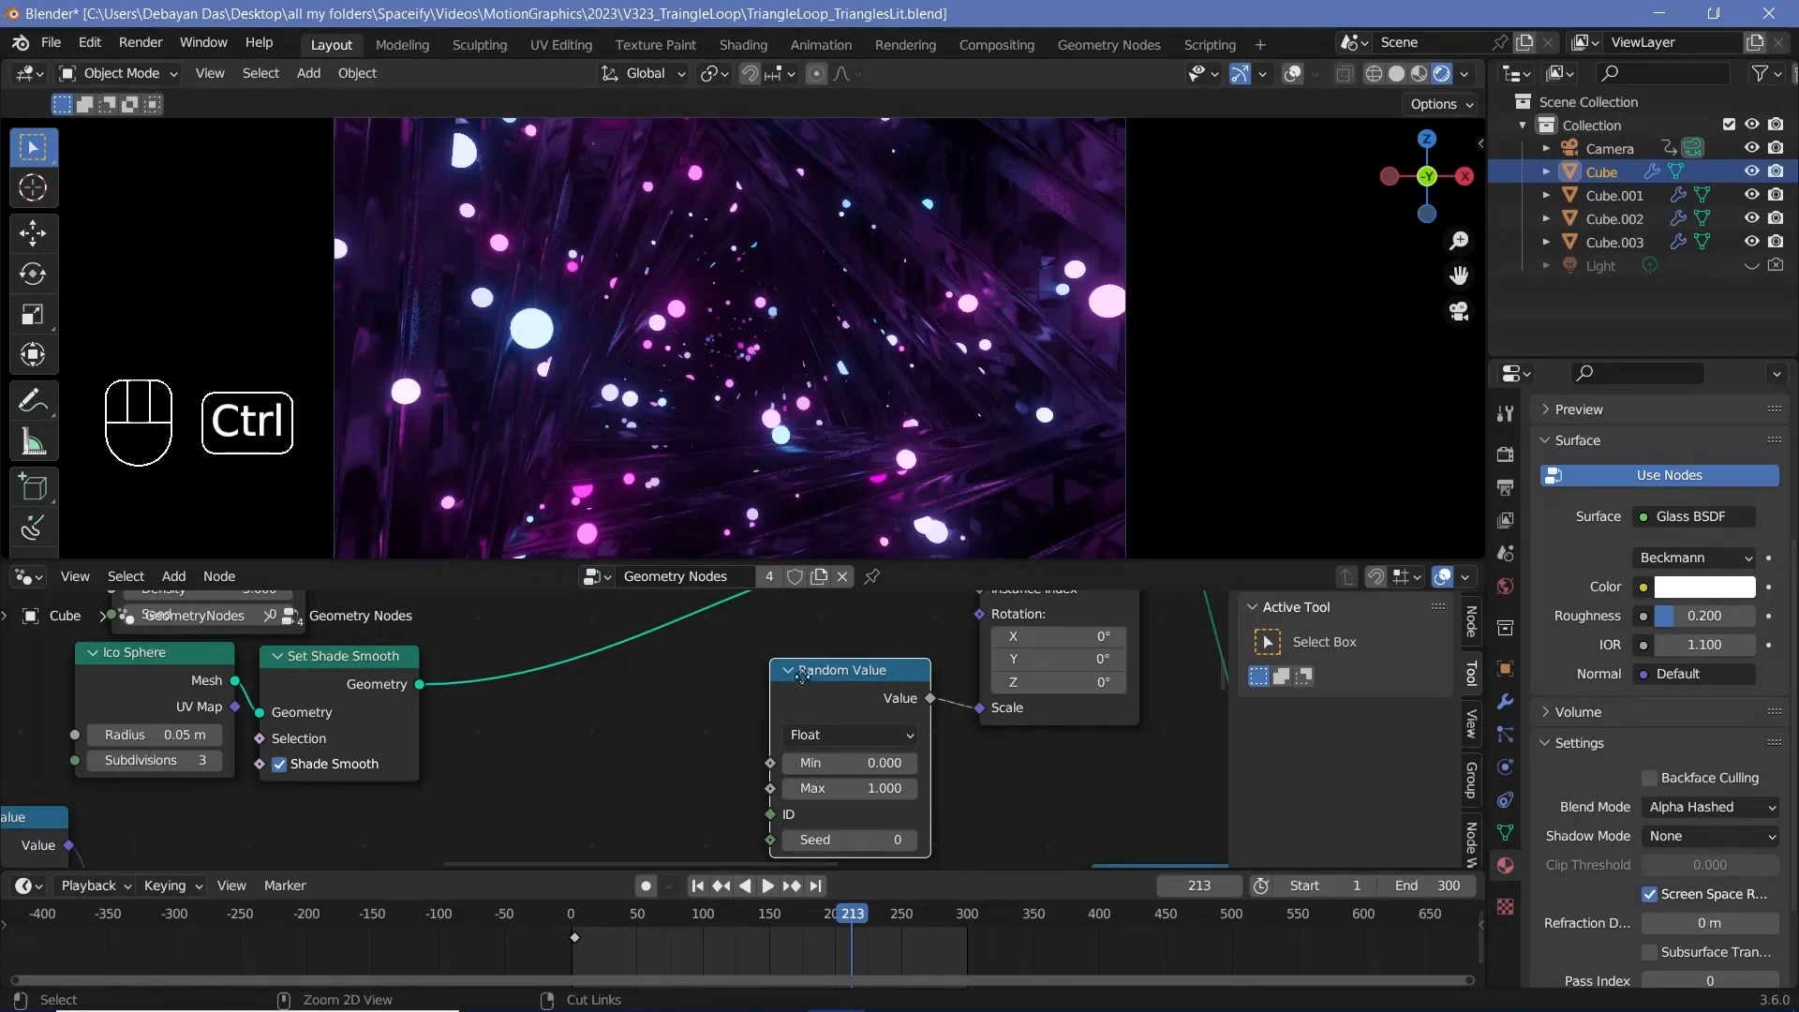
ctrl+middle_drag(620, 722, 712, 639)
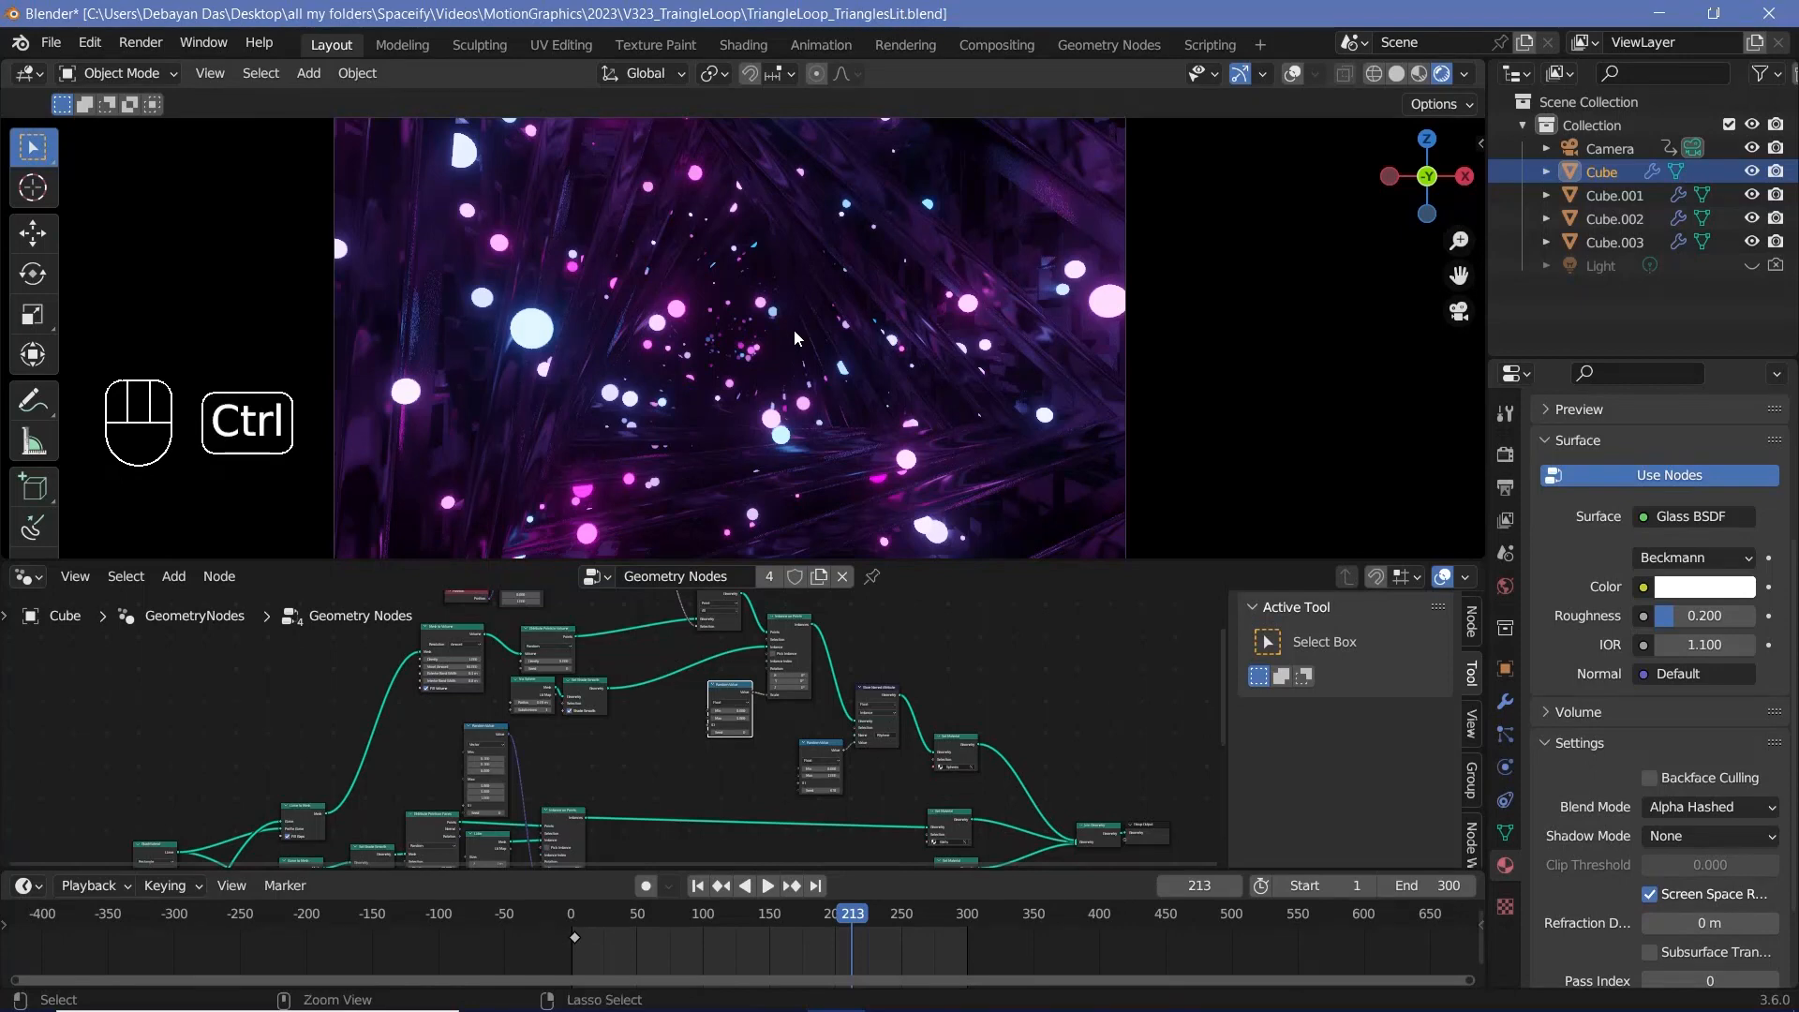
mouse_move(795, 330)
ctrl+middle_down()
mouse_move(789, 277)
mouse_move(795, 312)
ctrl+middle_up()
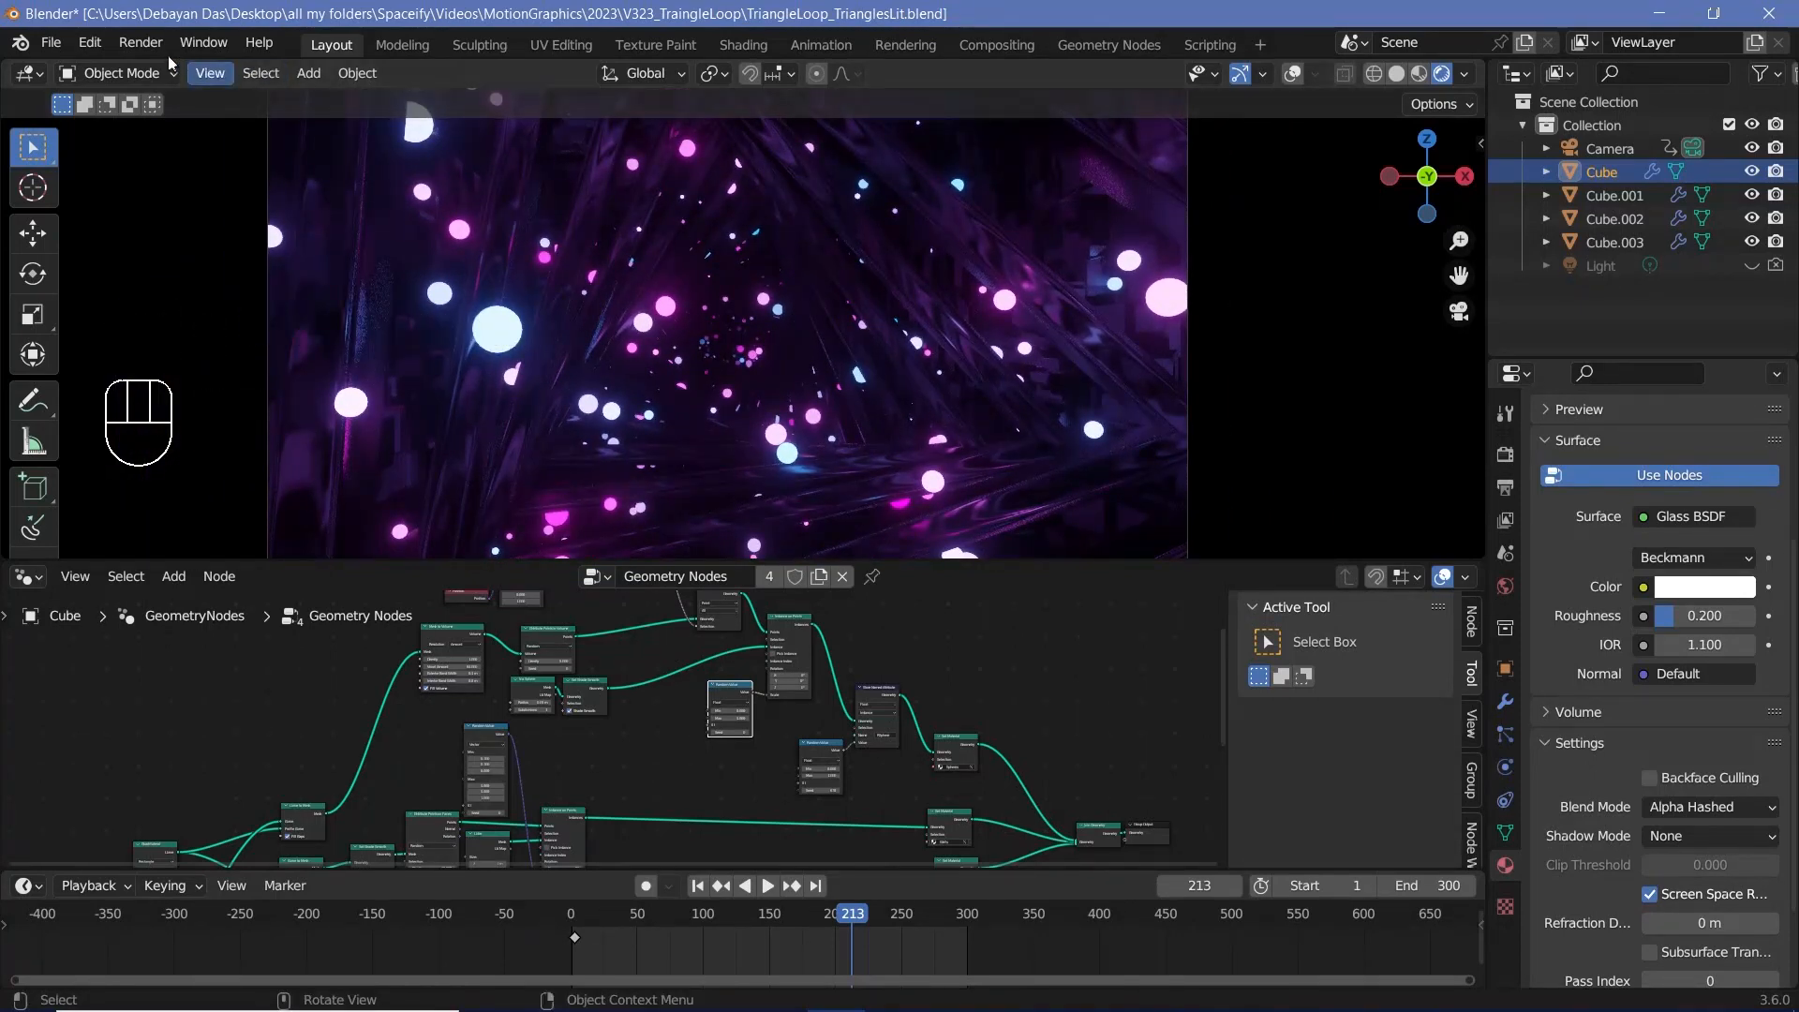
click(140, 42)
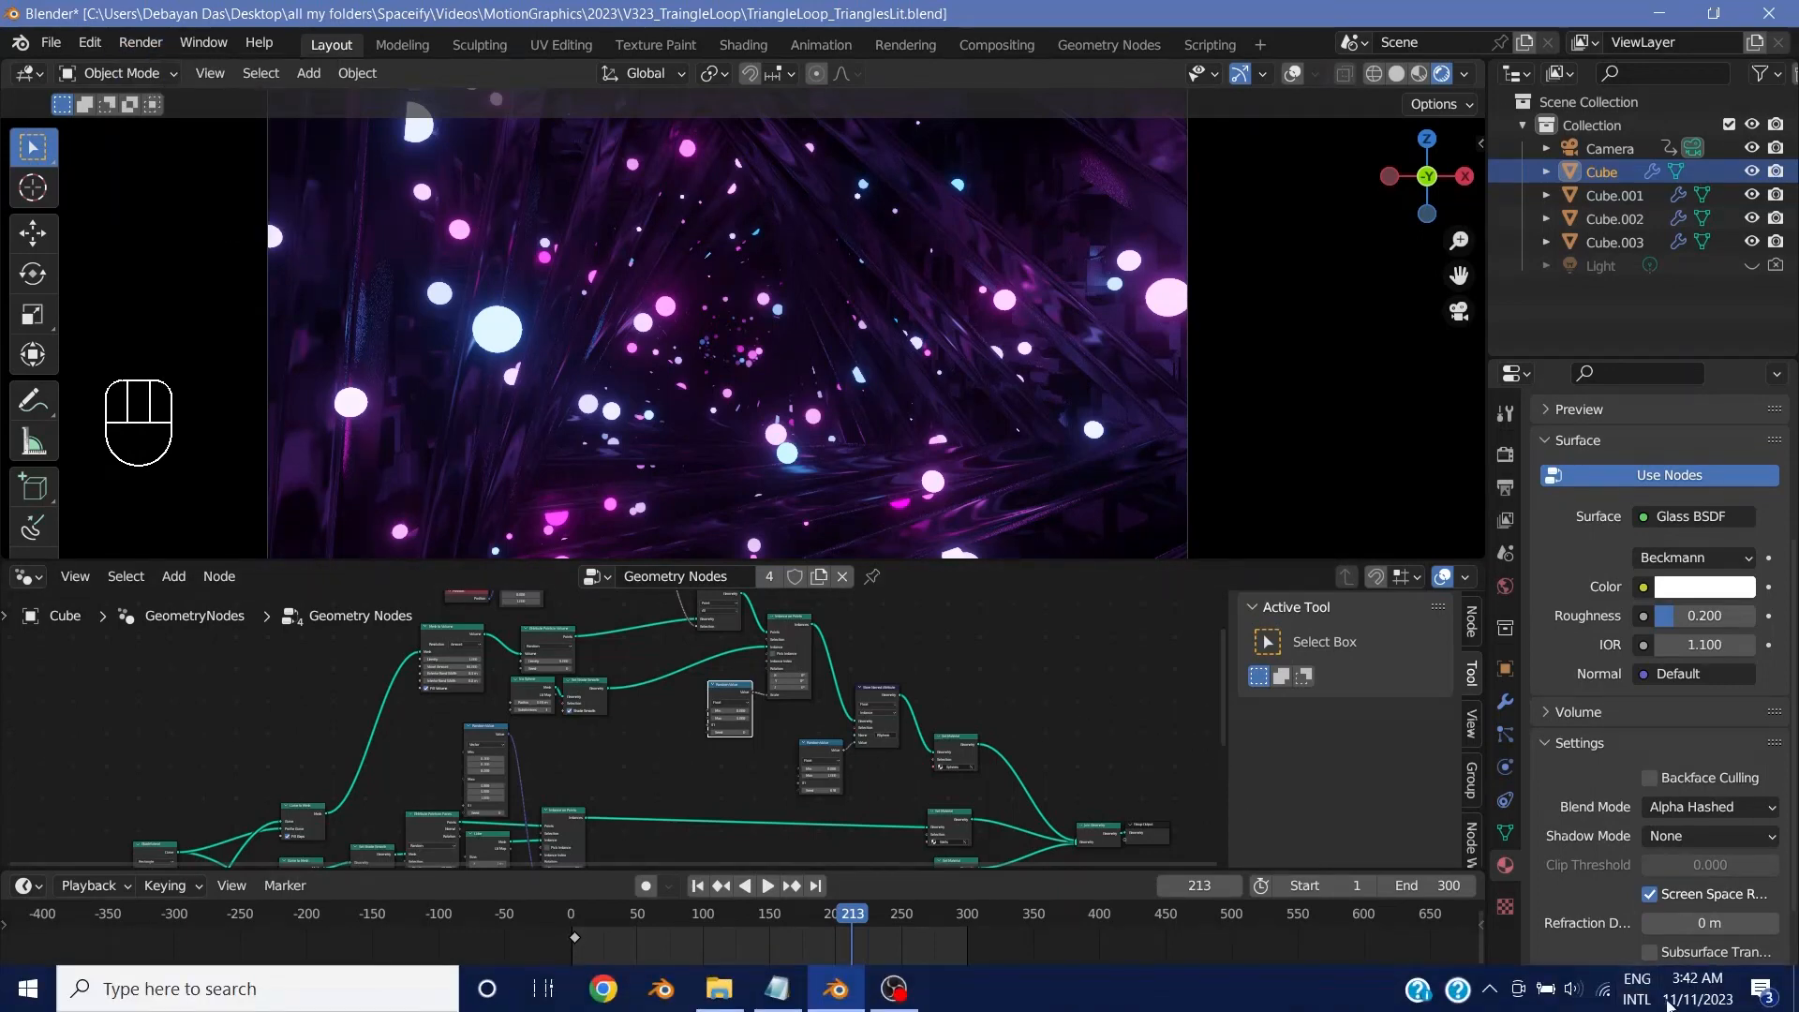
mouse_move(1689, 990)
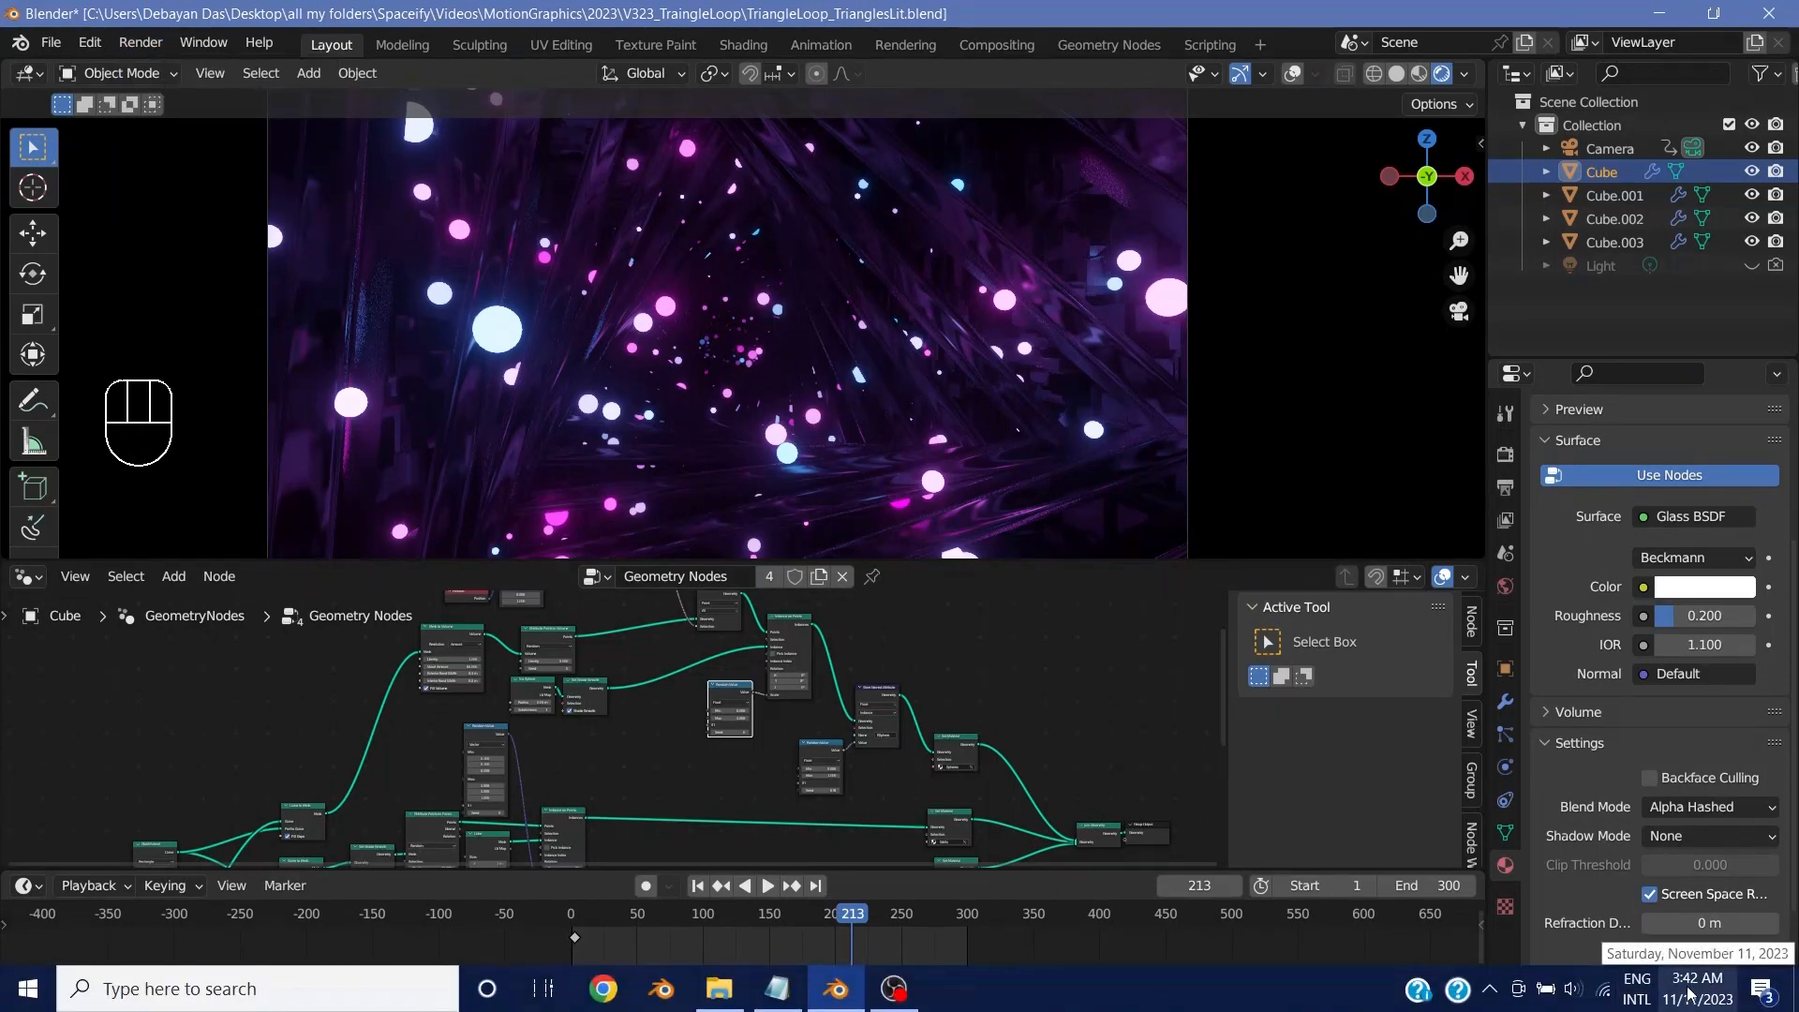